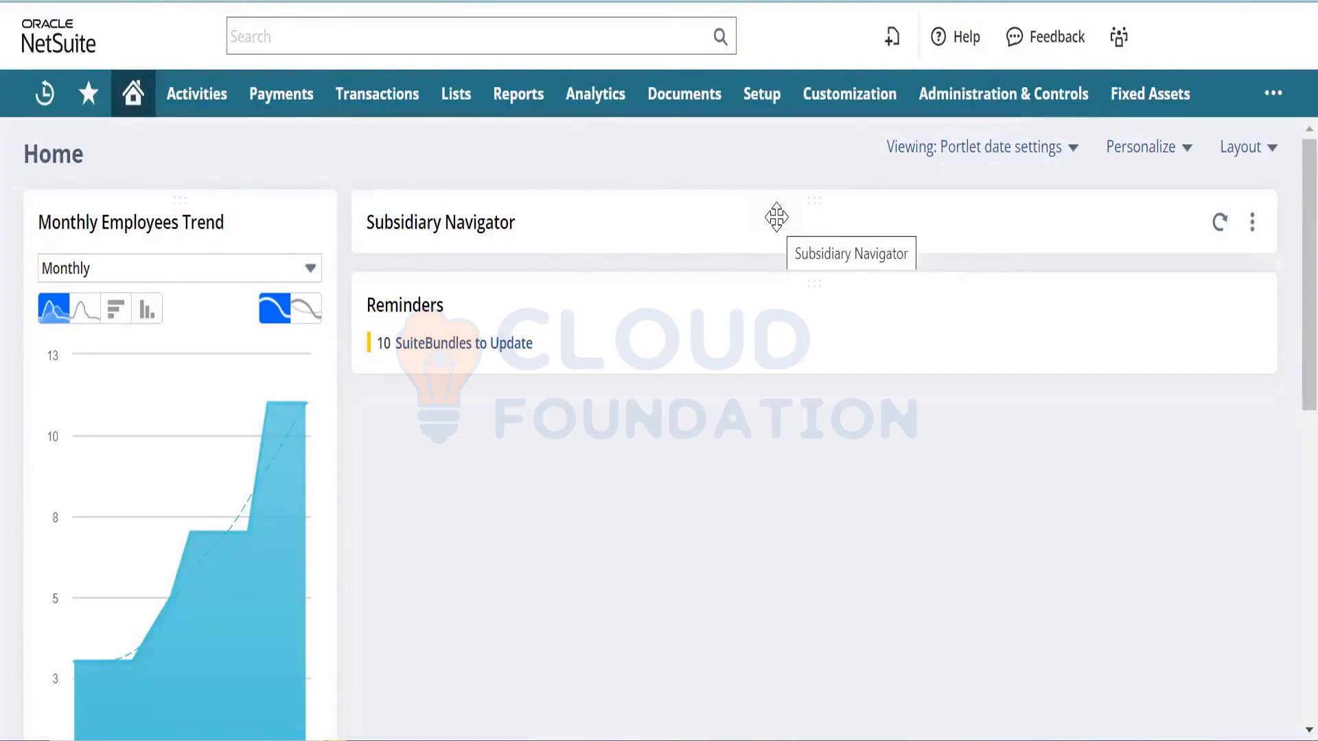
- Open a new Notepad note headed 'Online Customer form -'
key(super)
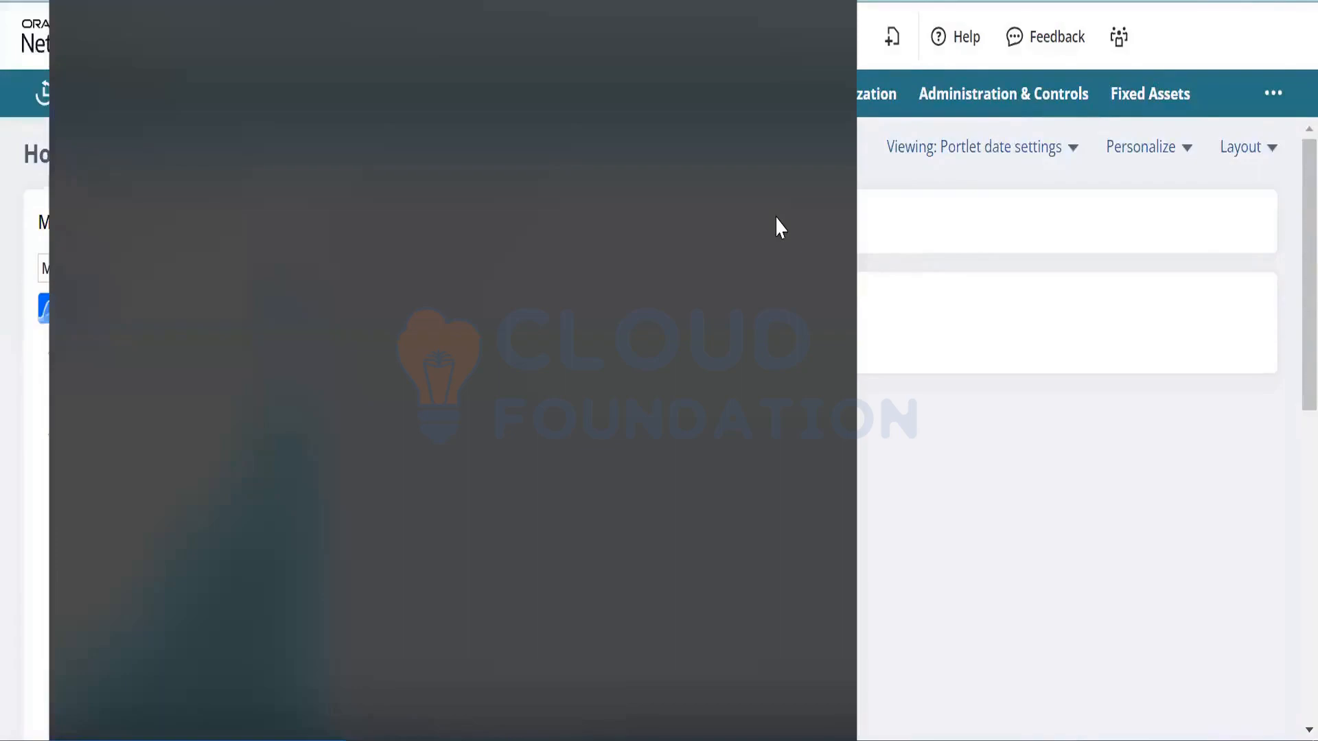
key(Return)
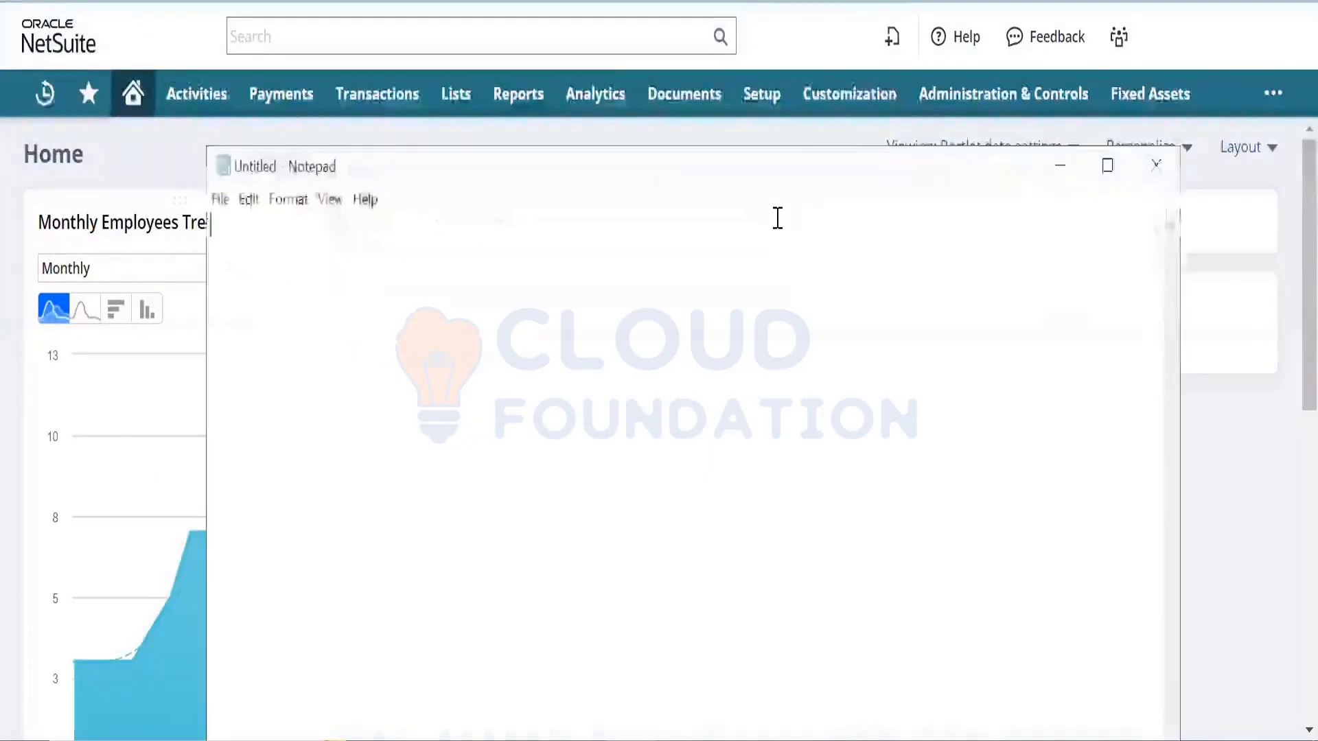
text(Onlin)
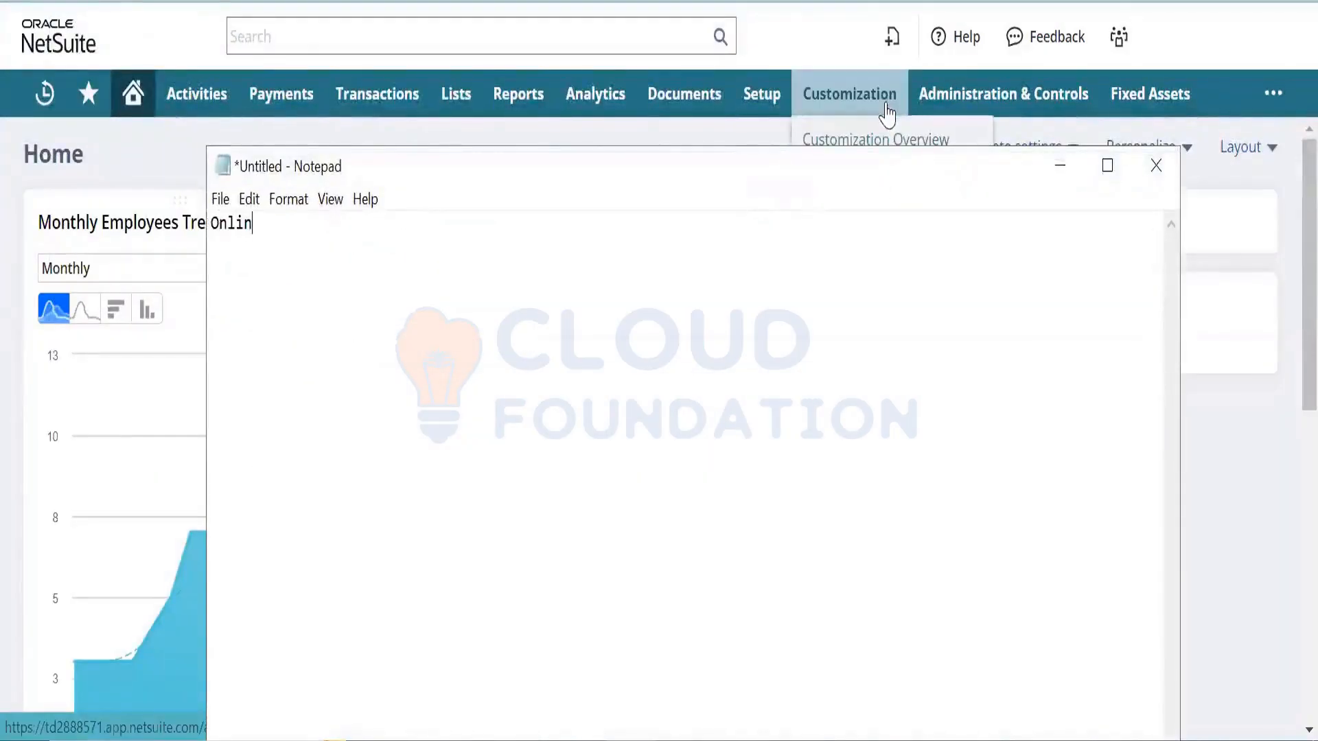
text(e Customer for)
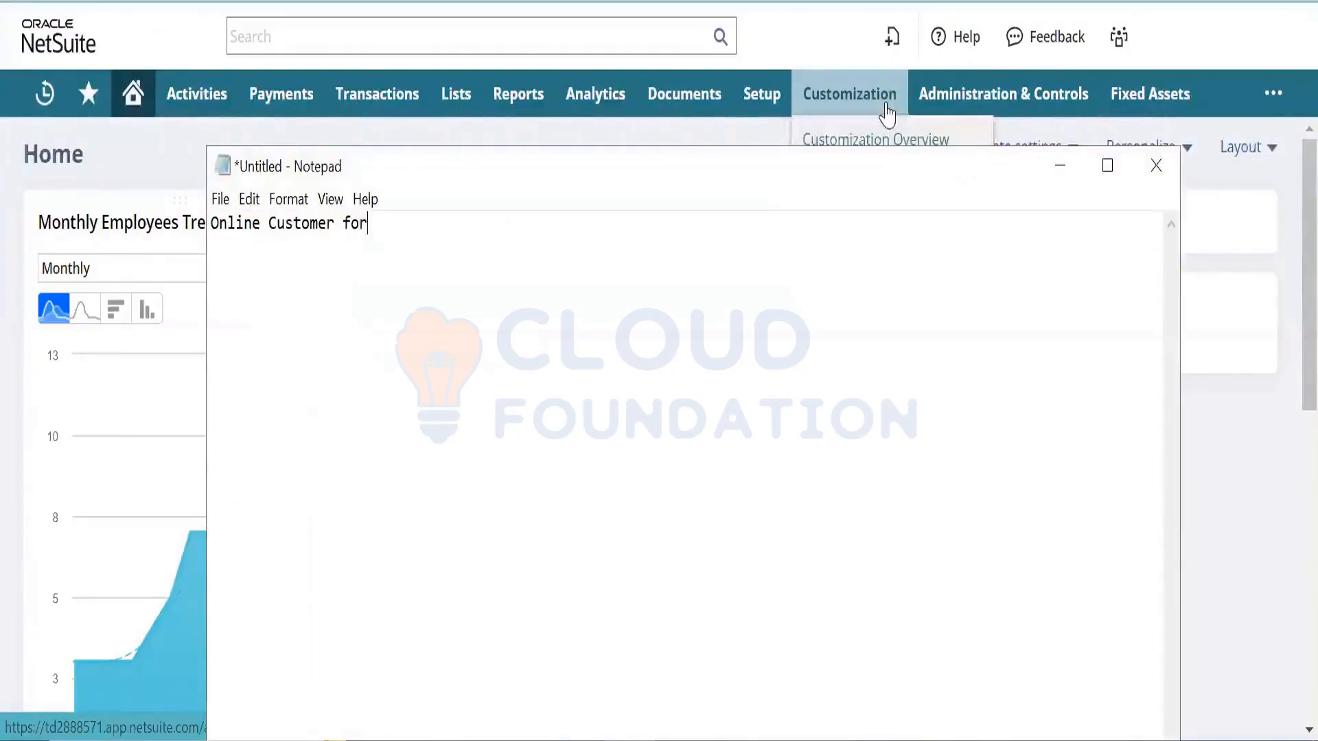
text(m -)
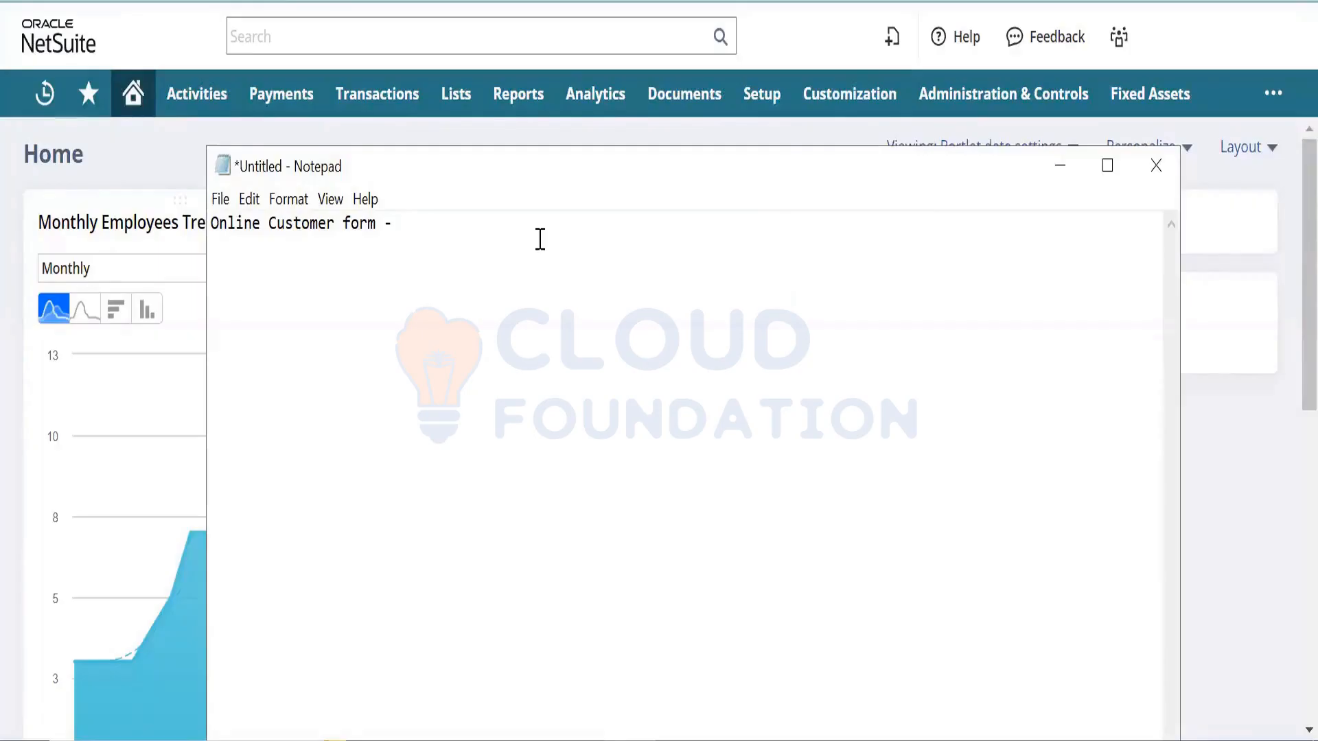
key(Return)
- List First name, last name, email adress, city and Comments, one per line
text(First name)
key(Return)
text(last na)
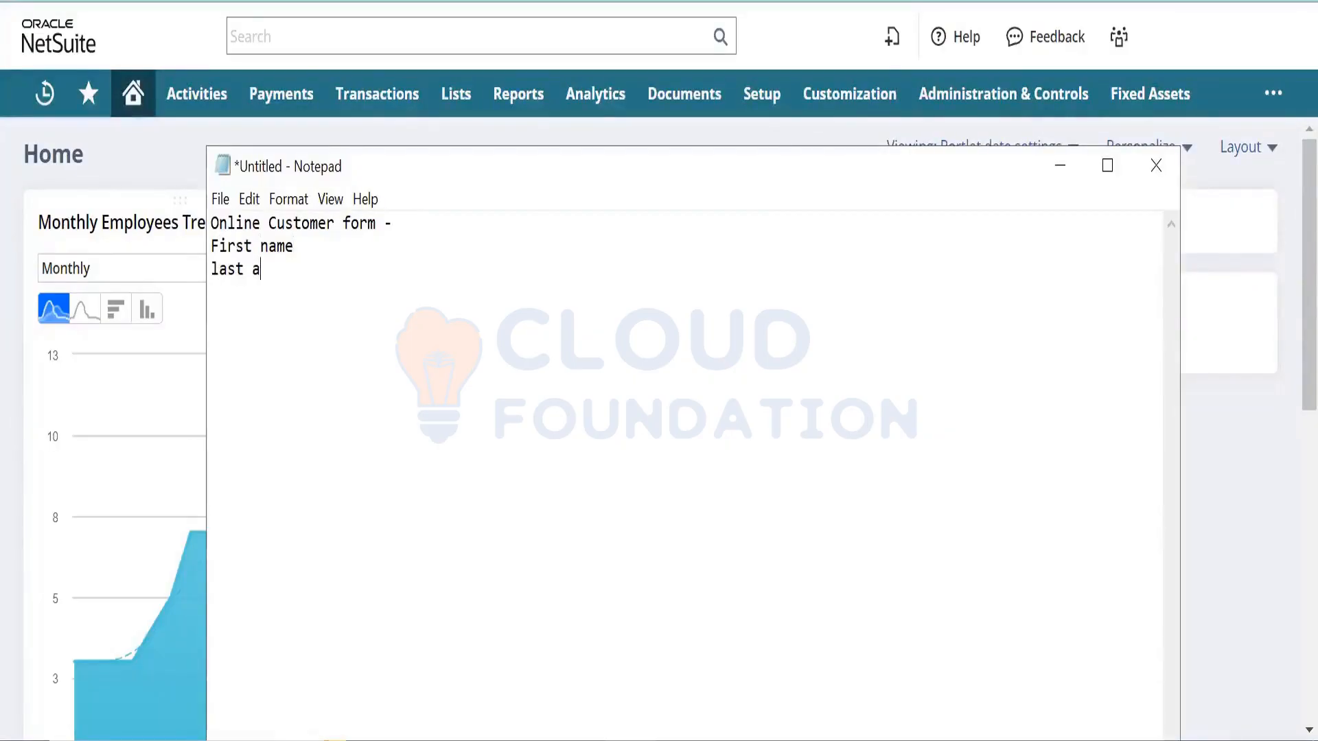
key(BackSpace)
key(BackSpace)
text(name)
key(Return)
text(email)
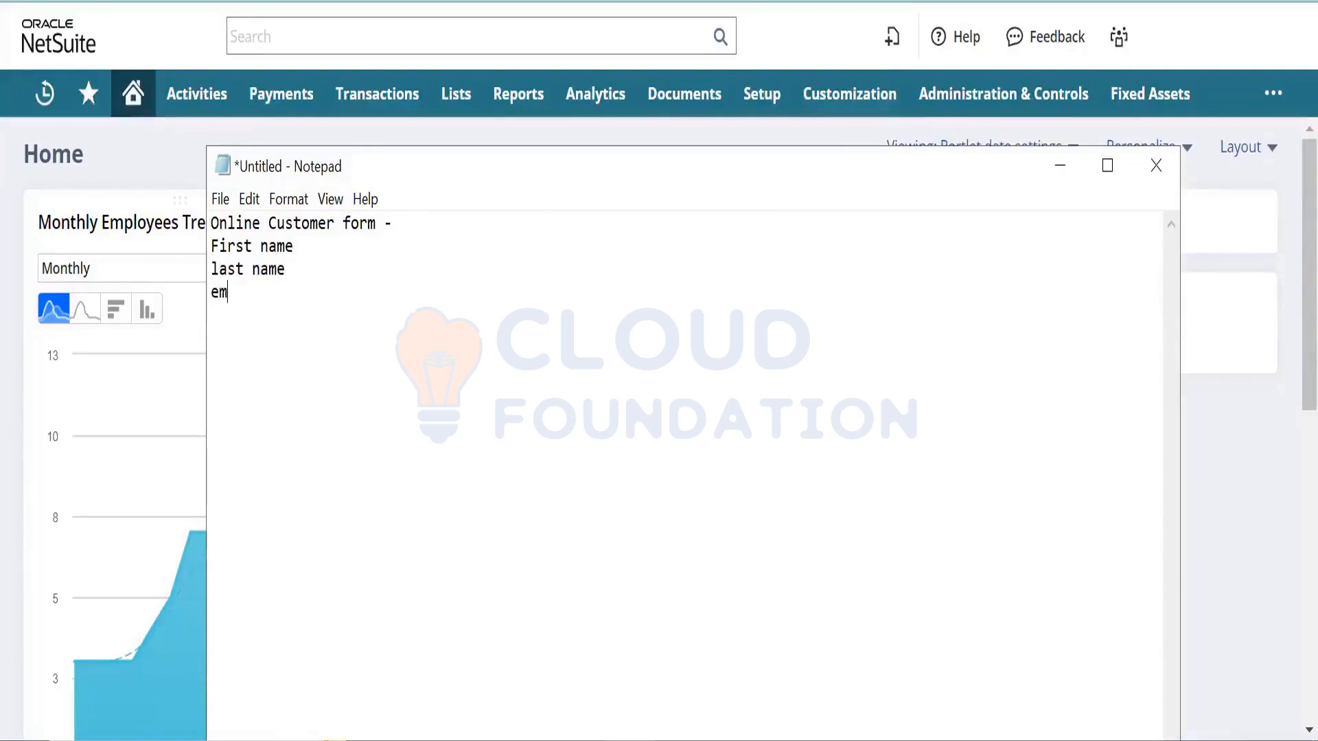
key(BackSpace)
key(BackSpace)
text(il adress)
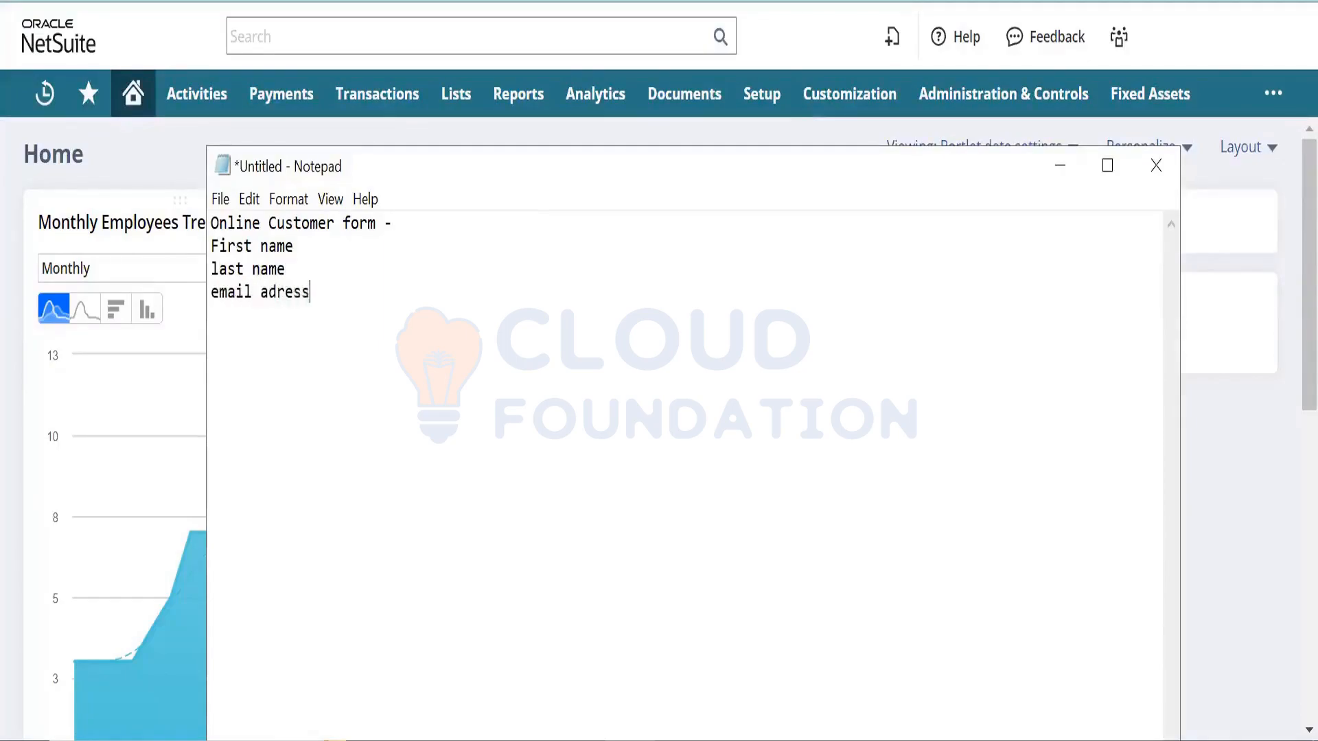
key(Return)
text(city)
key(Return)
text(Comments)
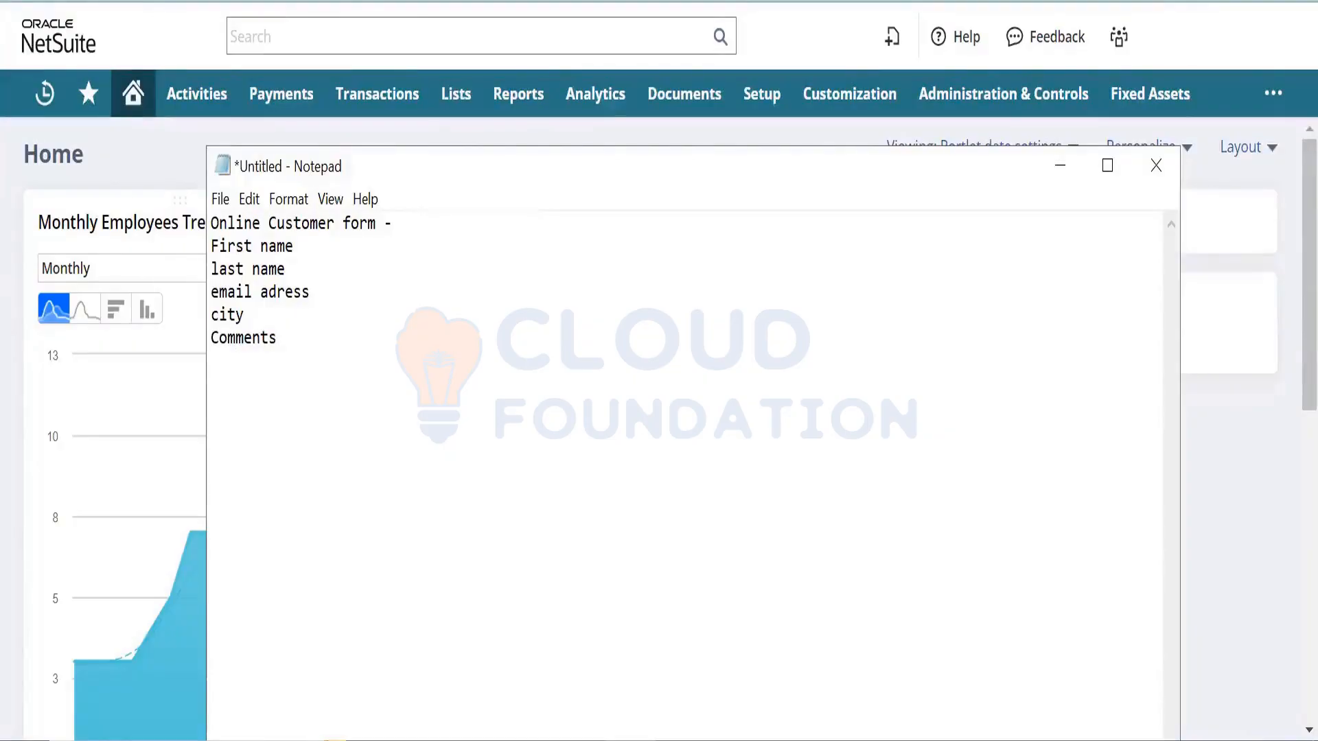
key(Return)
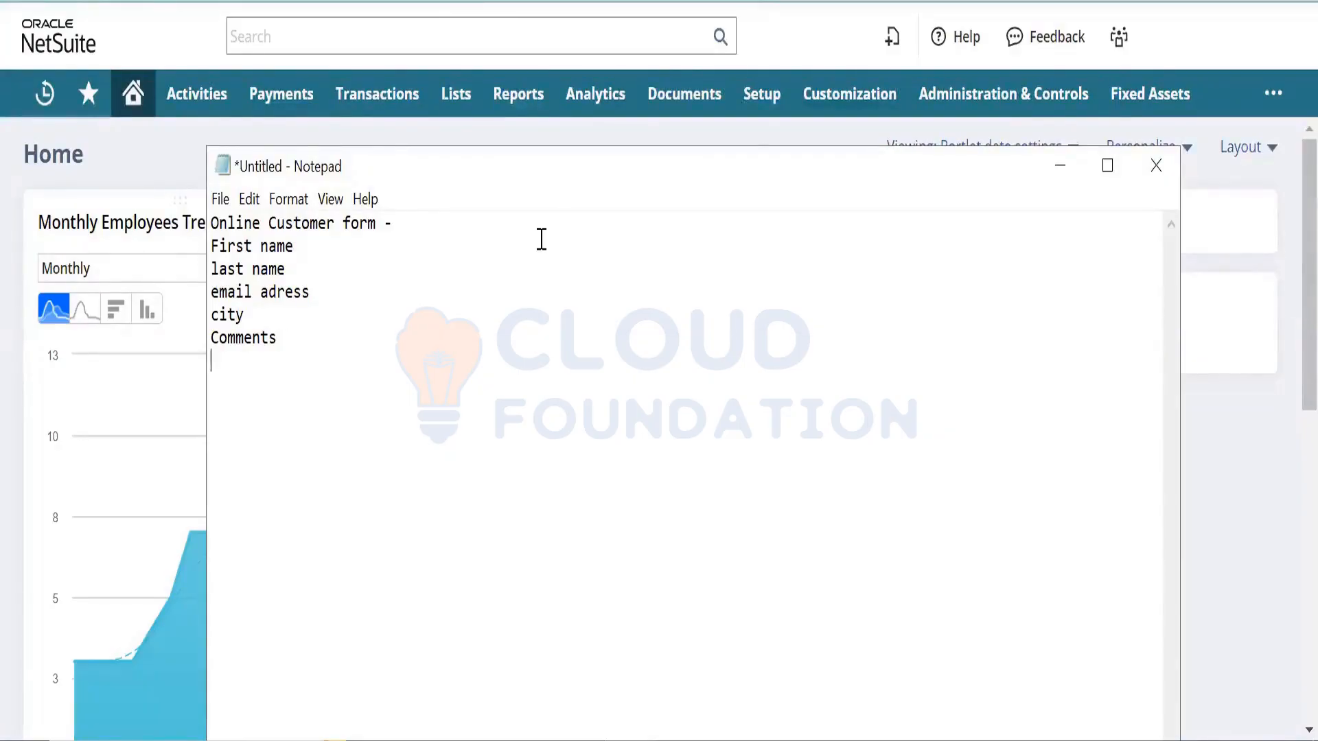
- Open Setup > Company > Enable Features in a new browser tab
click(132, 168)
mouse_move(770, 115)
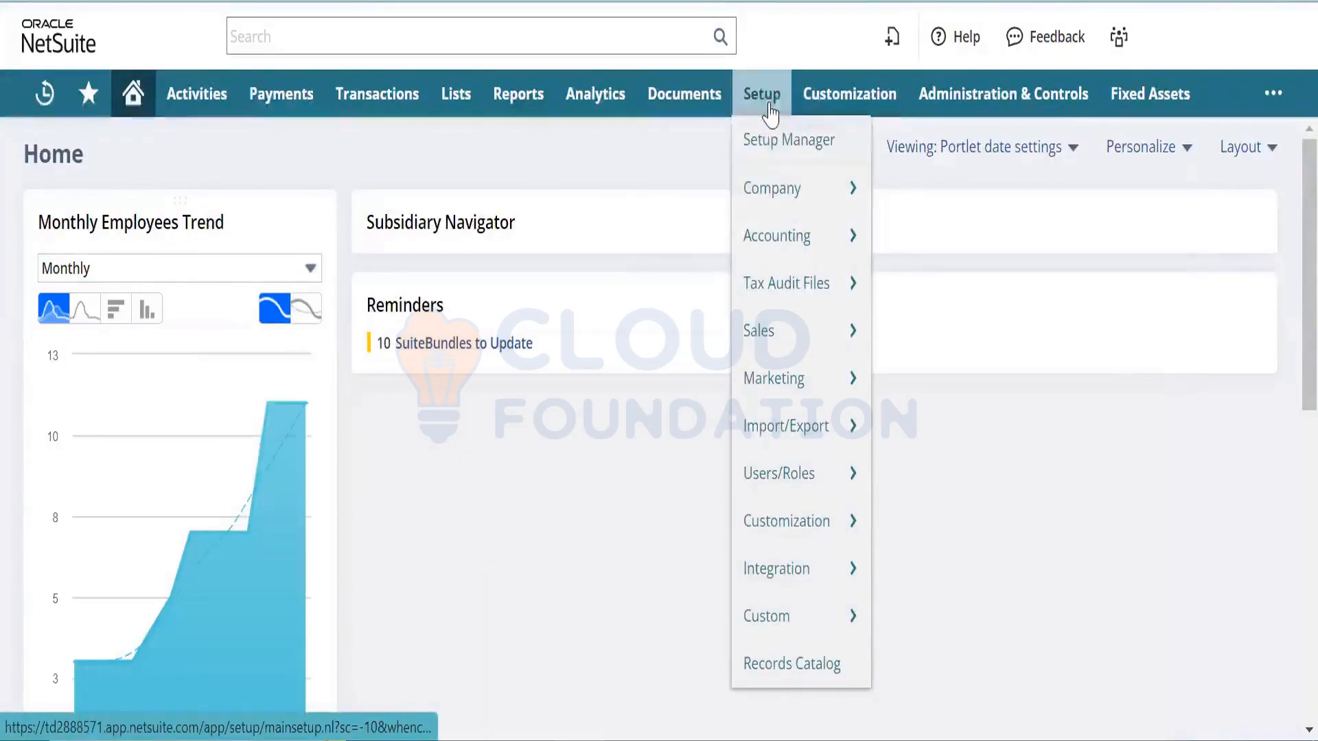
mouse_move(803, 343)
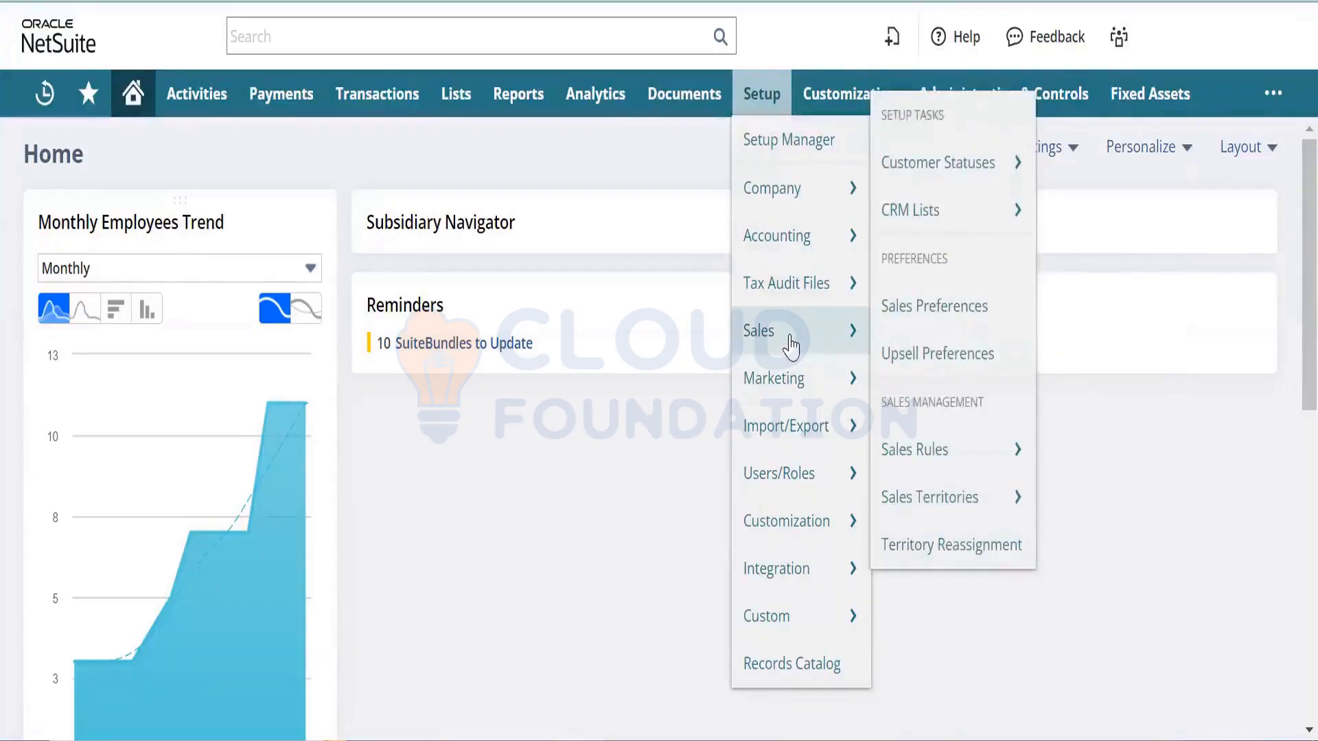
mouse_move(787, 244)
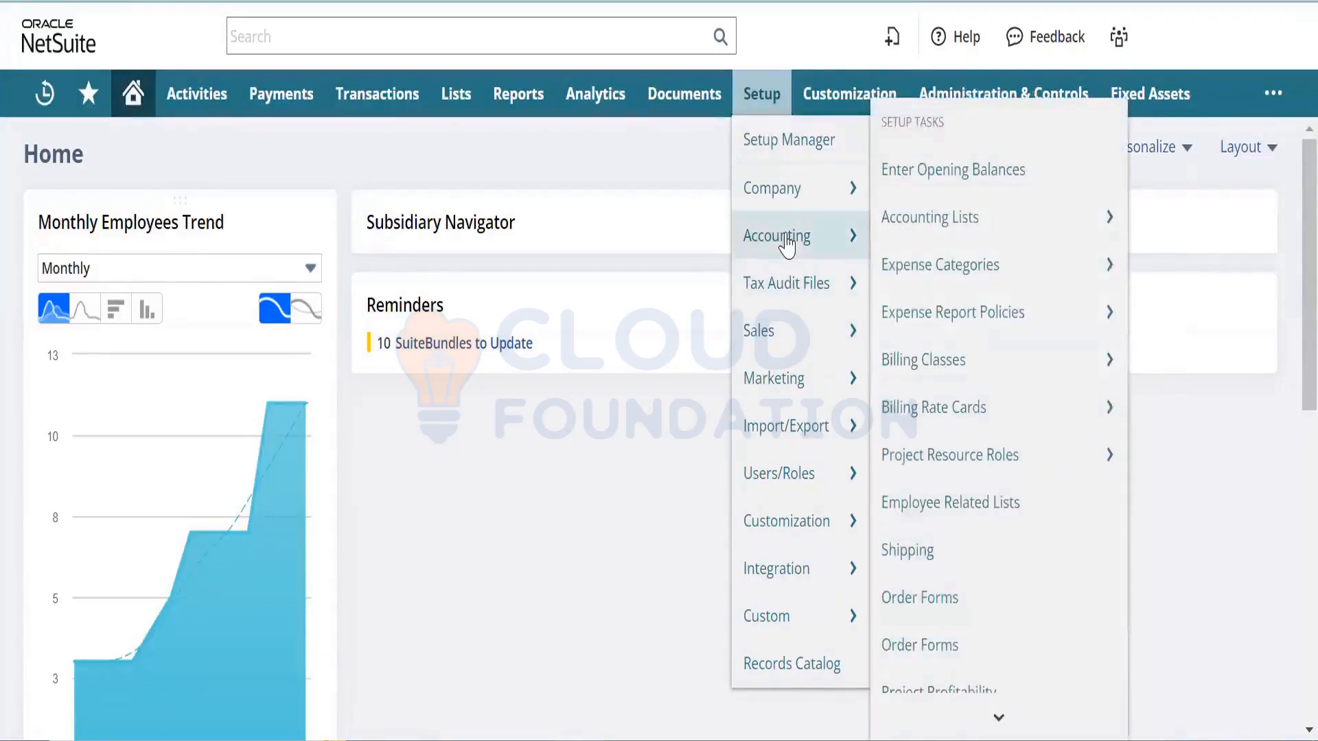
mouse_move(794, 449)
mouse_move(801, 488)
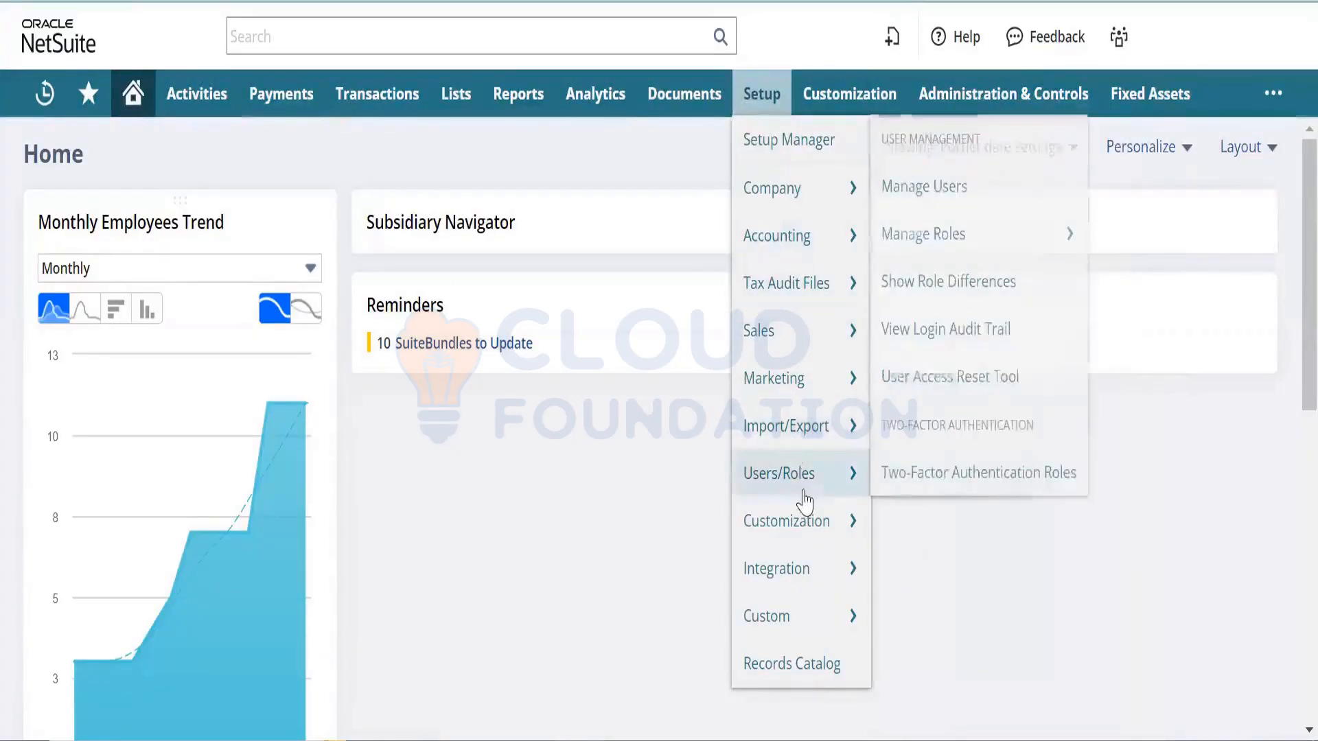
mouse_move(806, 518)
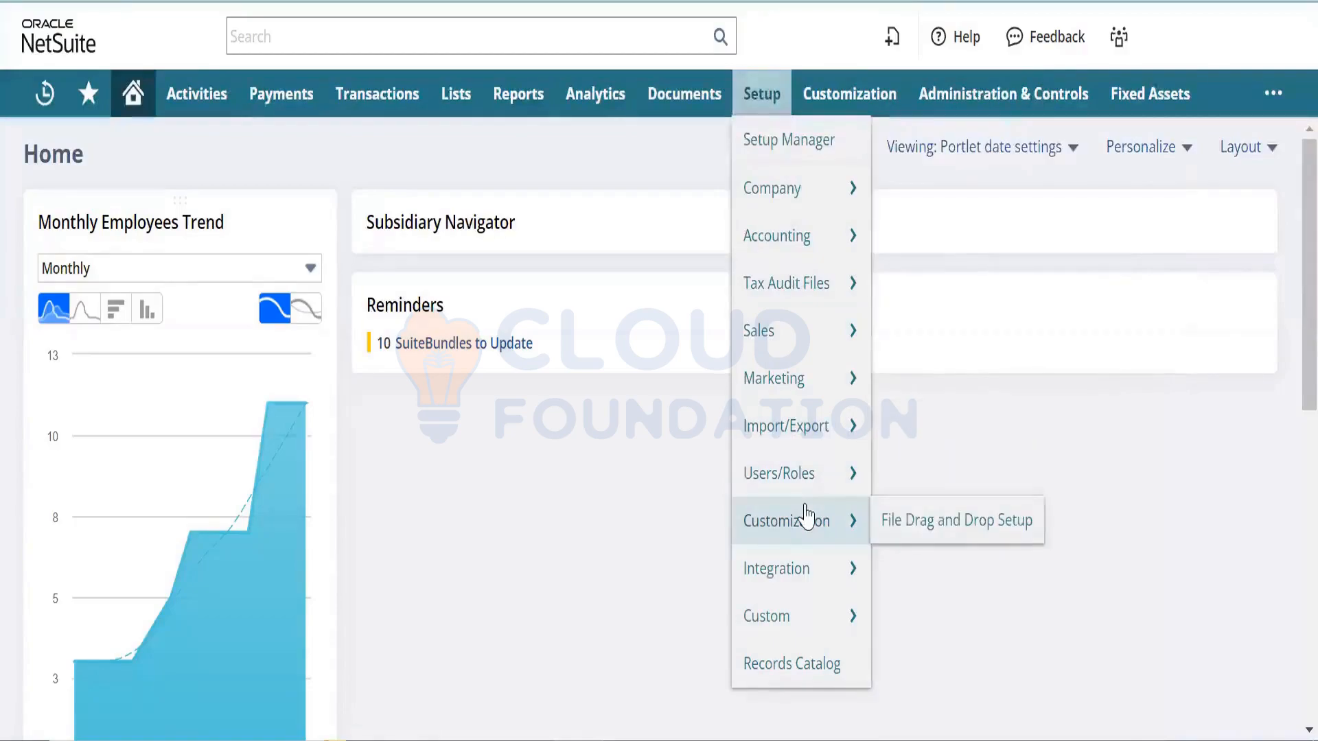
mouse_move(1119, 36)
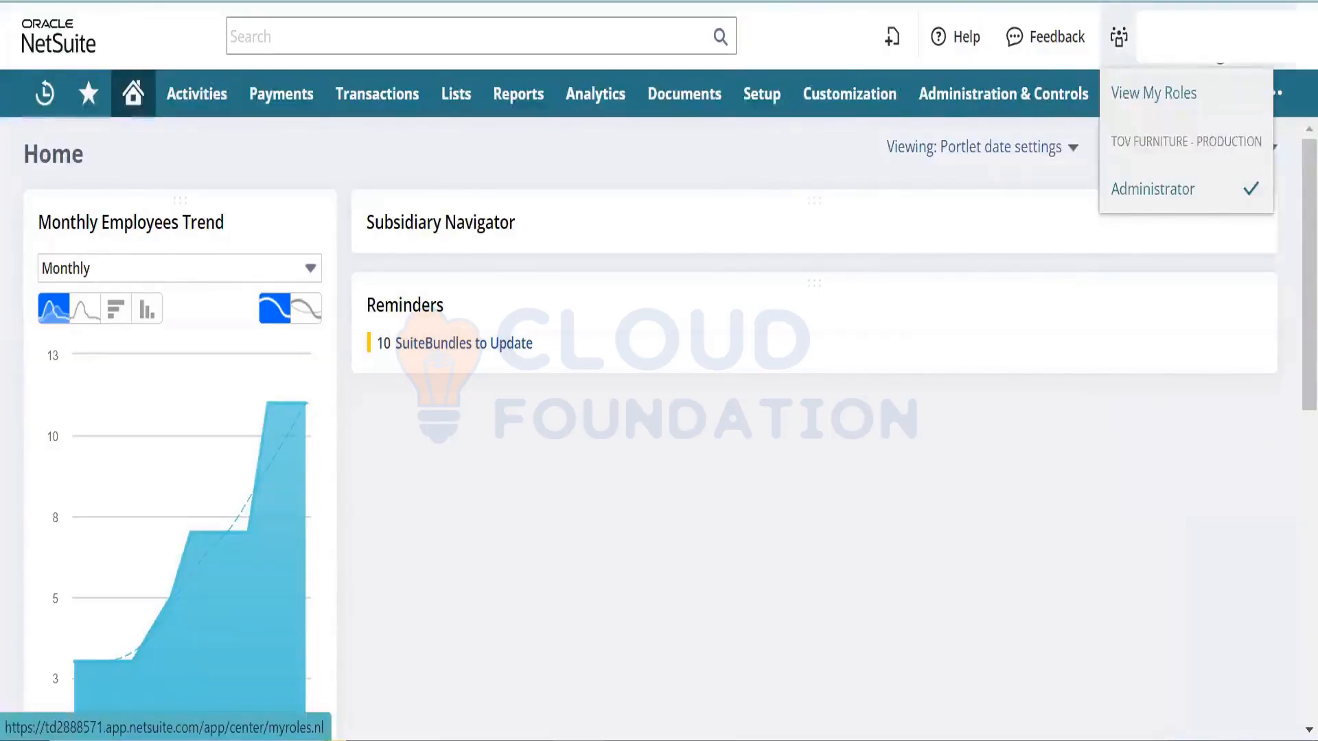
mouse_move(760, 94)
mouse_move(794, 218)
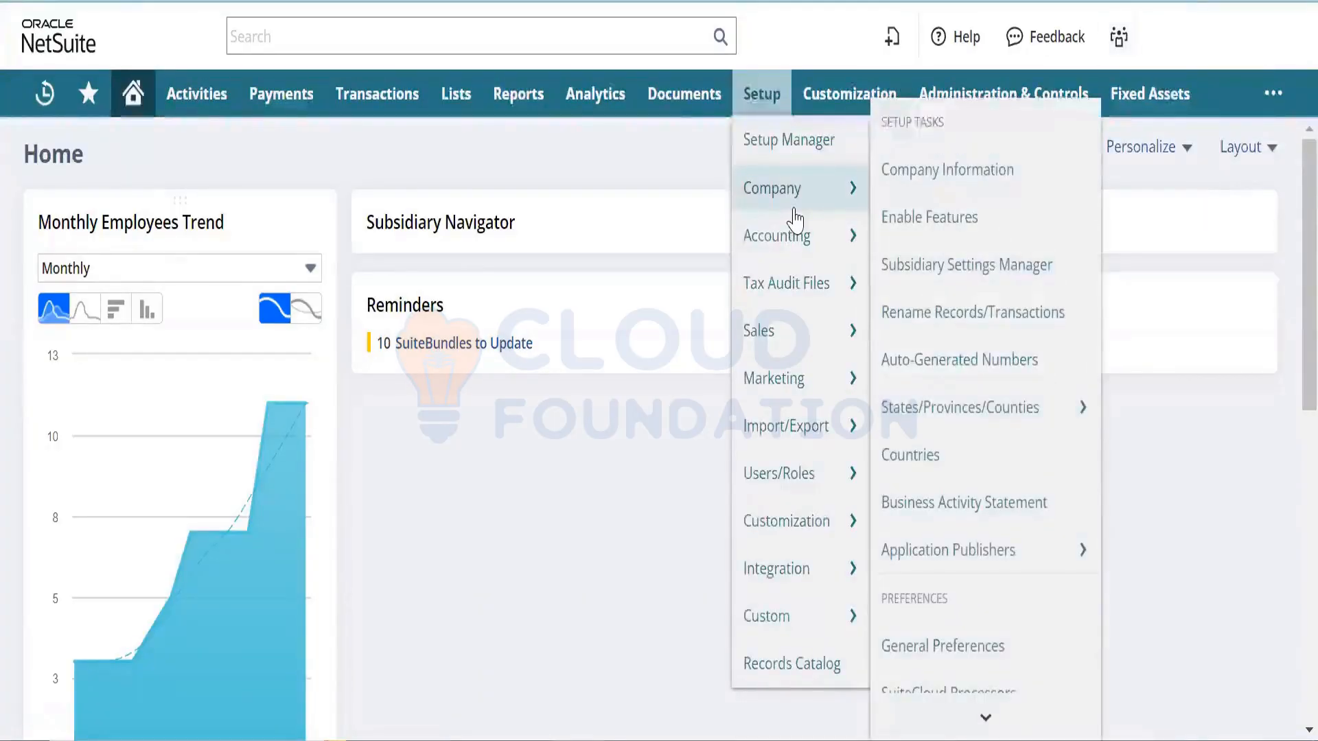
right_click(944, 237)
click(963, 258)
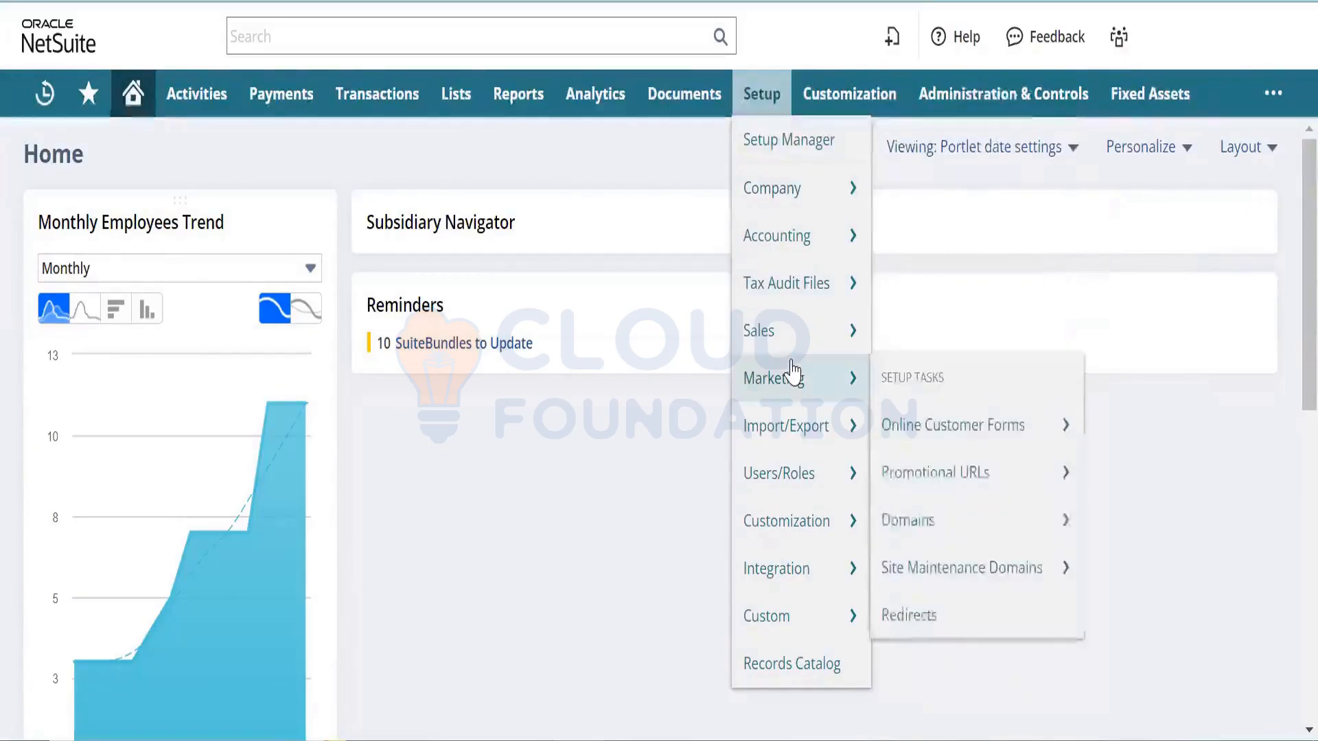
- Open Setup > Sales > Sales Preferences in a new browser tab
mouse_move(792, 345)
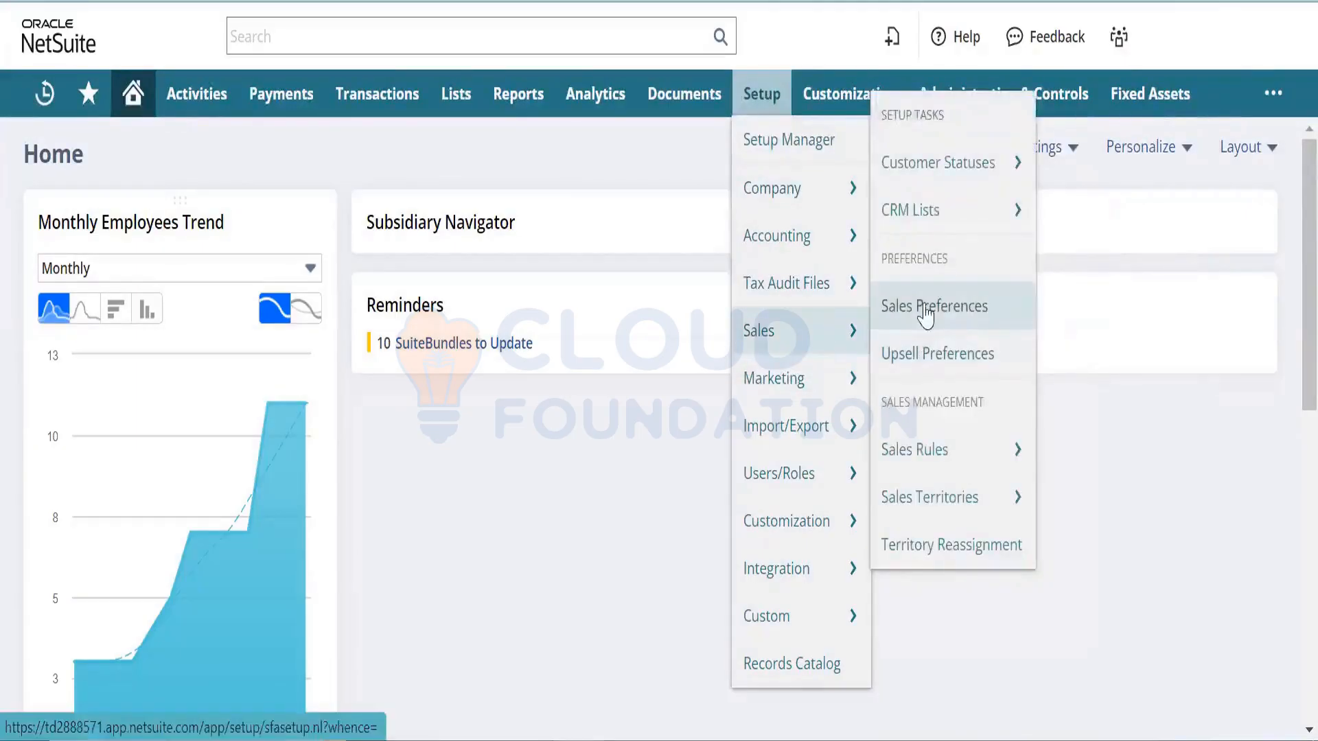
mouse_move(927, 211)
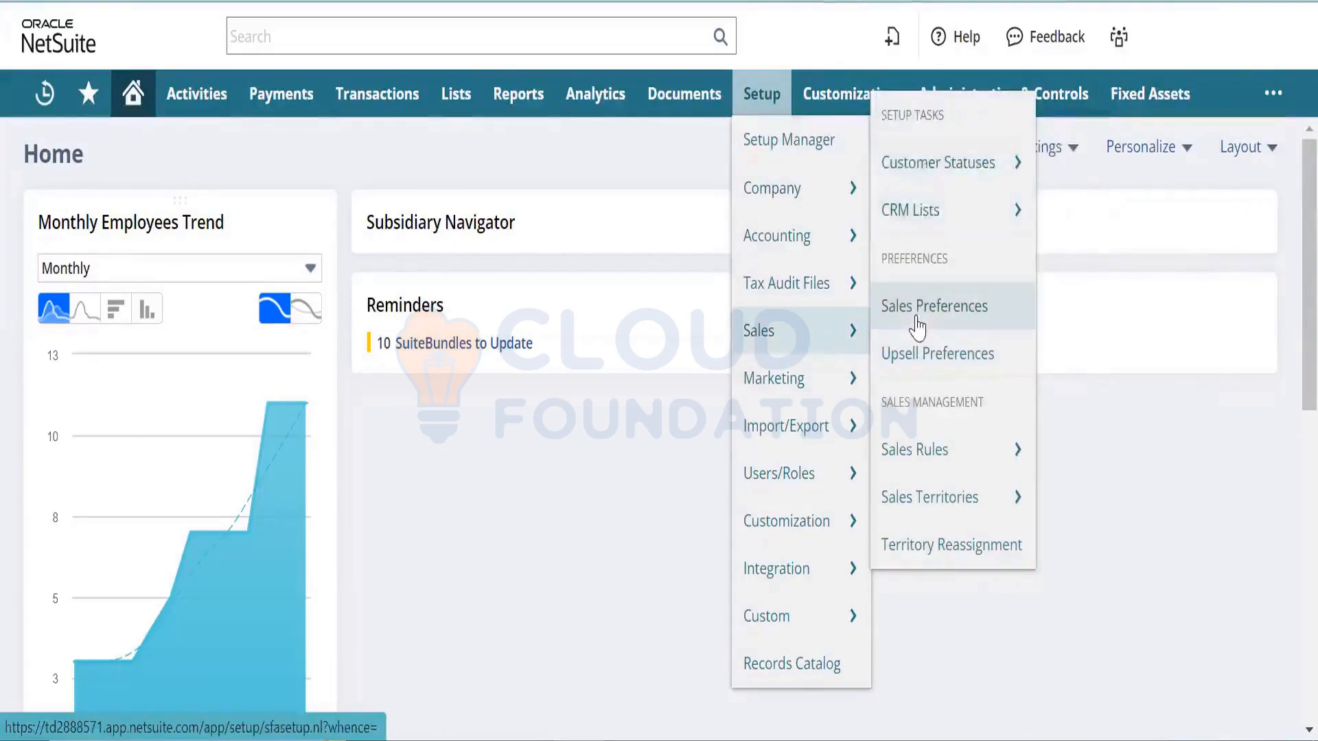
mouse_move(818, 390)
mouse_move(910, 419)
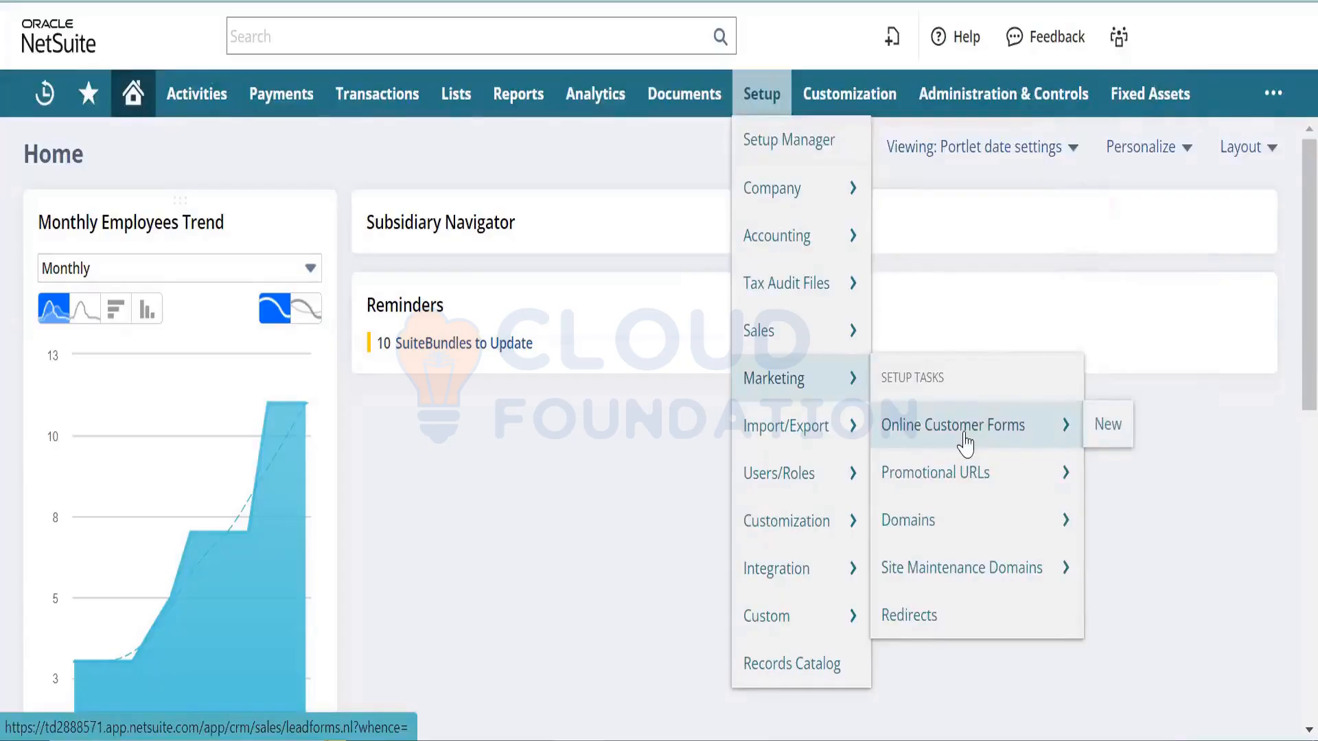
mouse_move(841, 333)
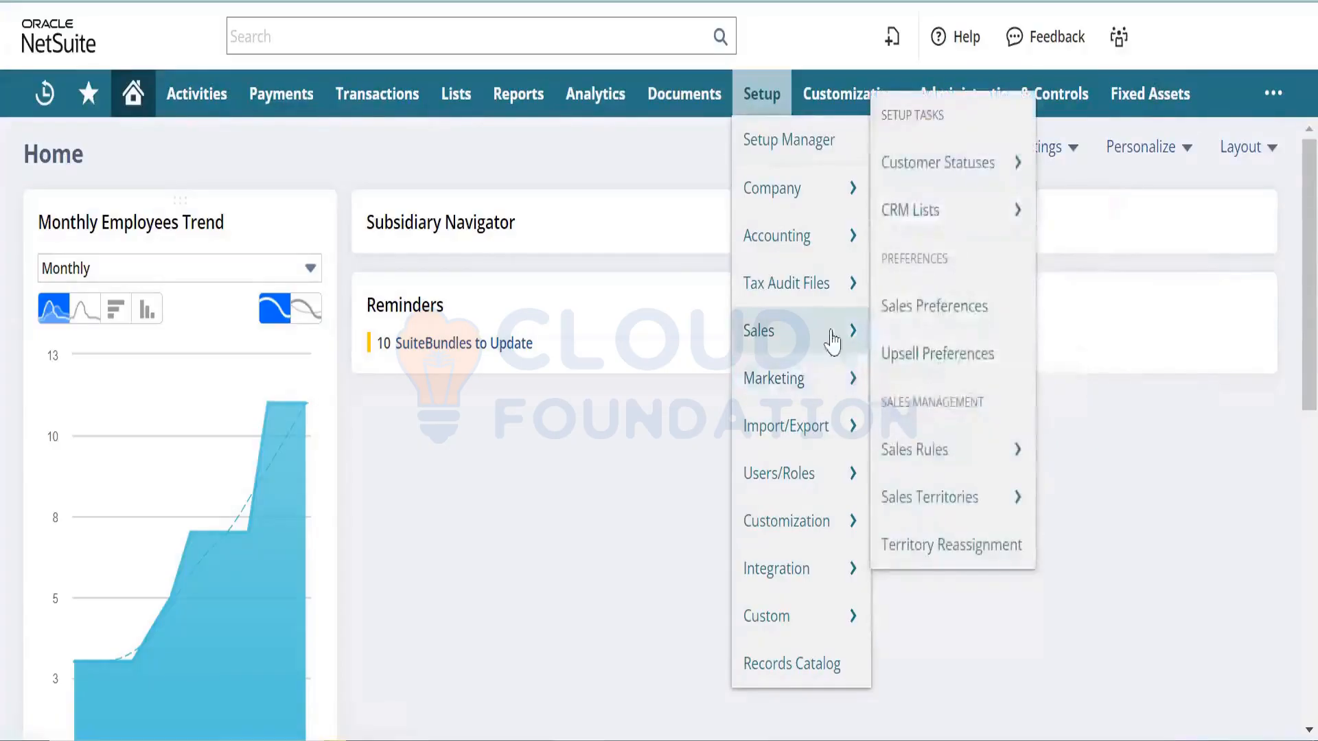
right_click(956, 310)
click(978, 326)
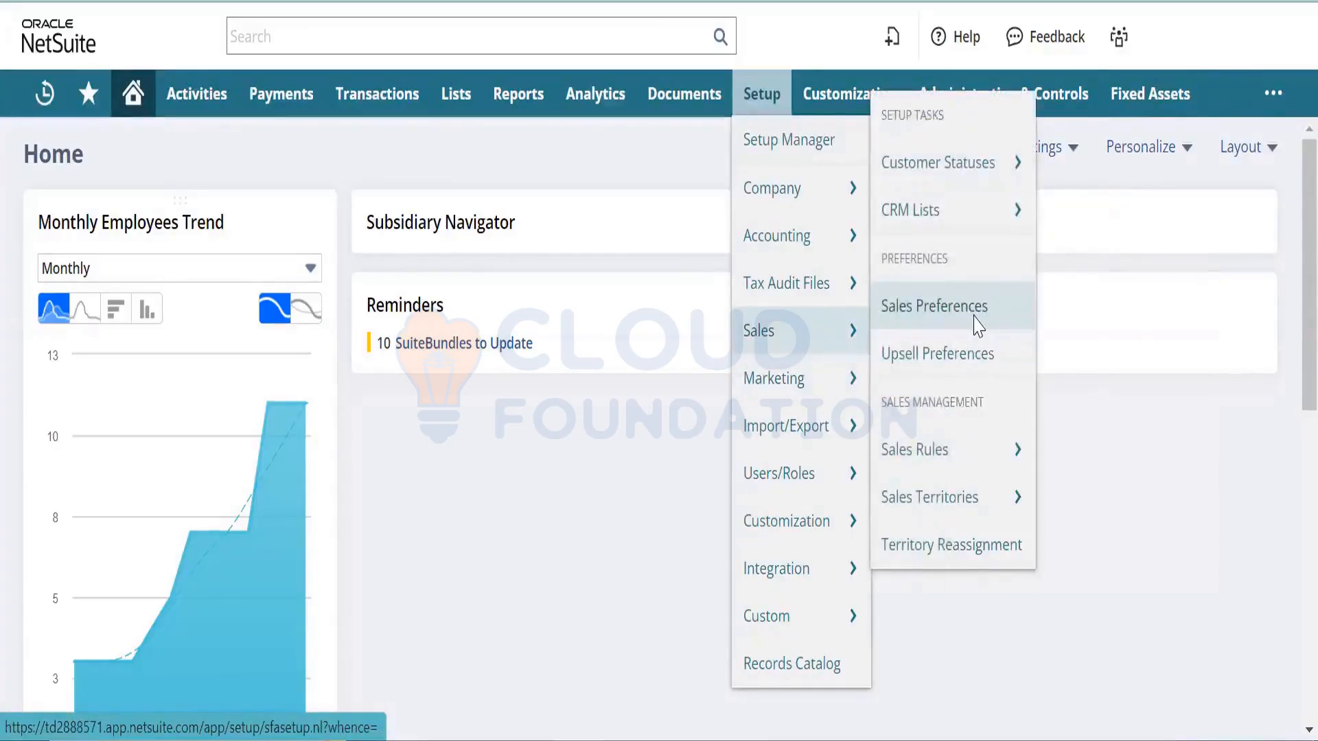
click(977, 326)
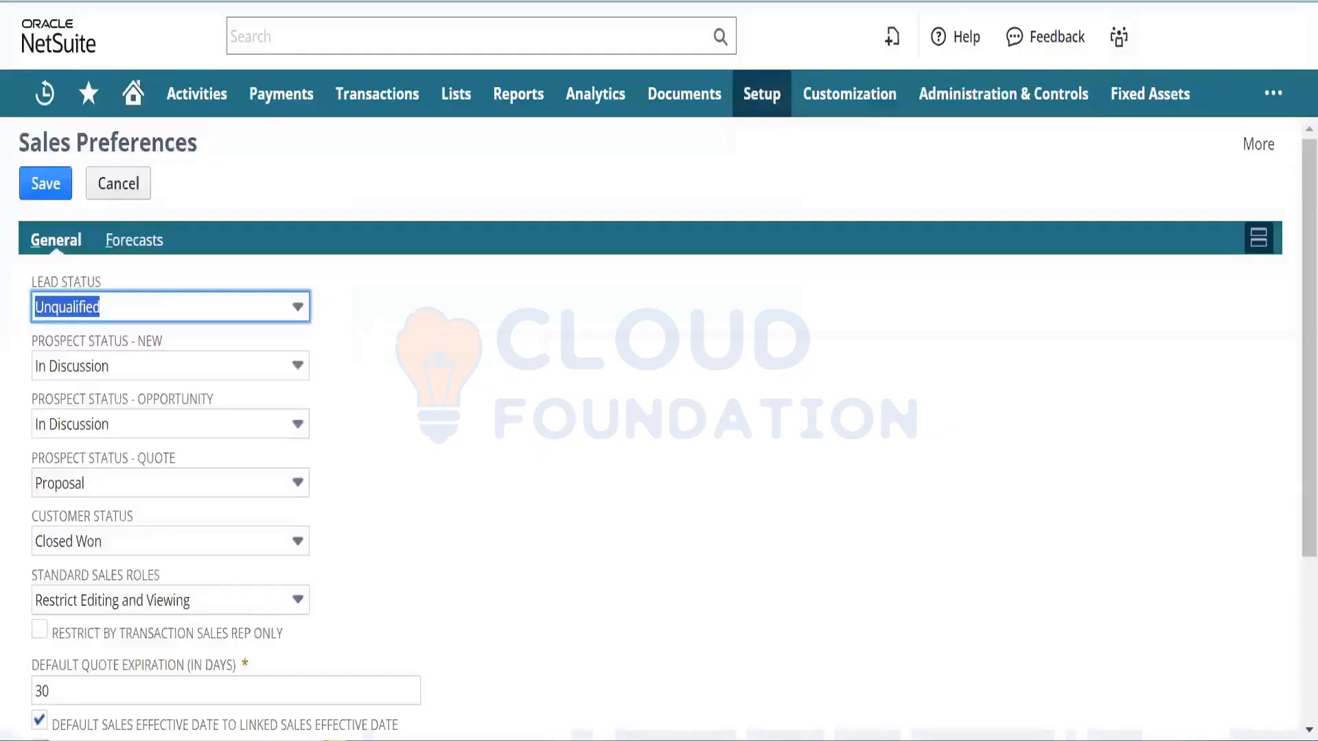
click(369, 528)
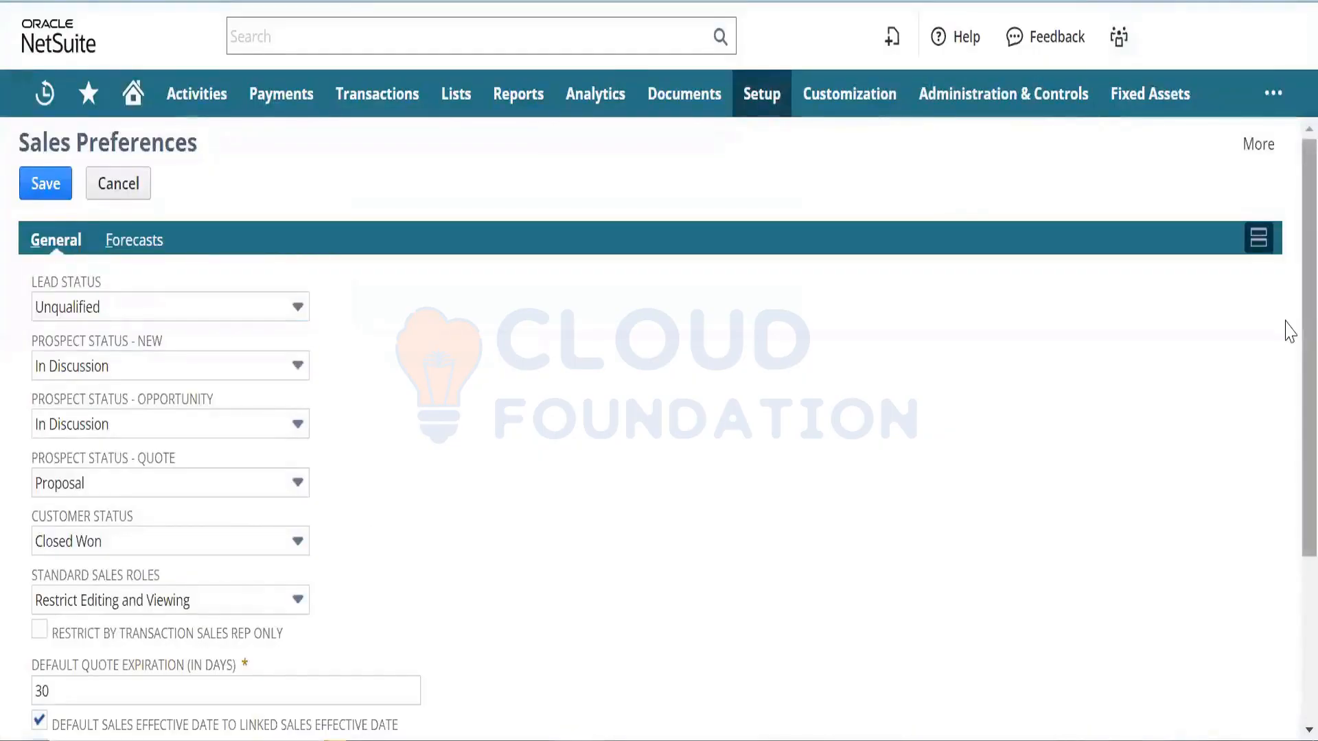
drag(1285, 321, 1288, 60)
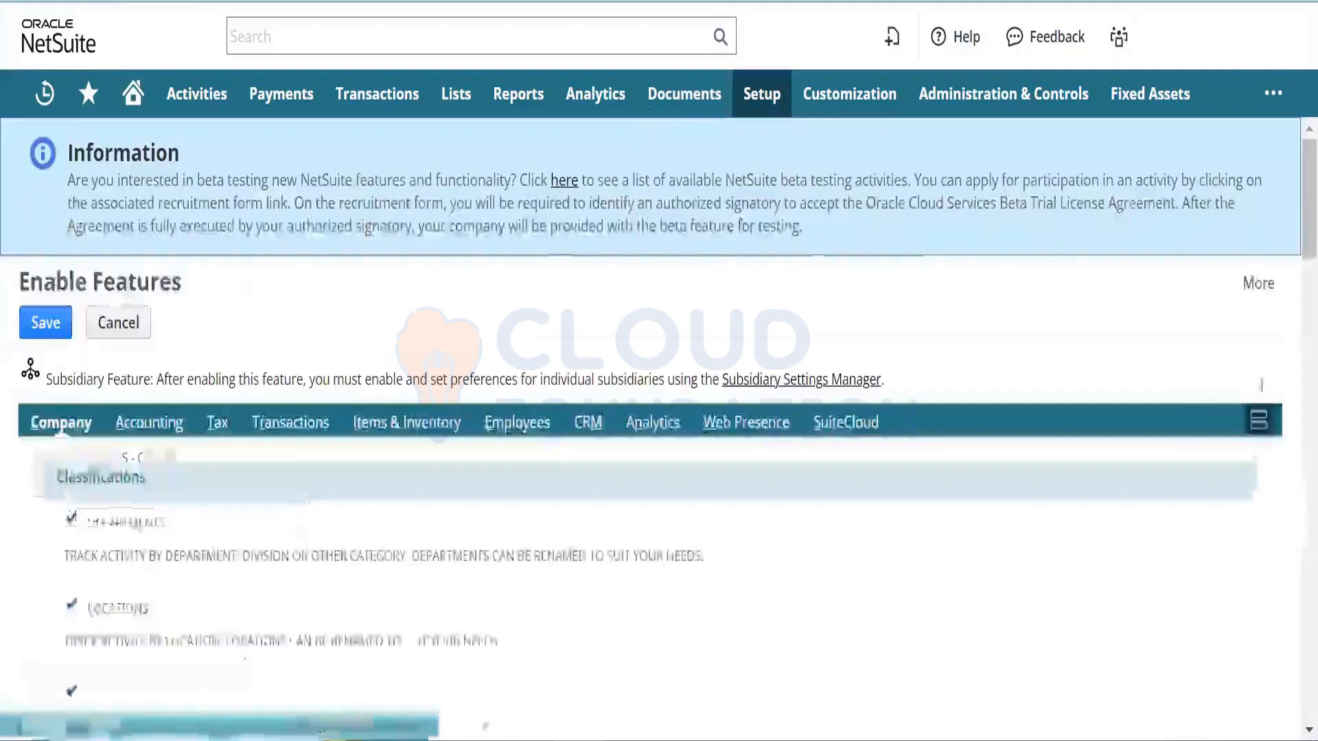
- Enable Customer Support and Service and Marketing Automation, agreeing to the marketing terms
click(1259, 421)
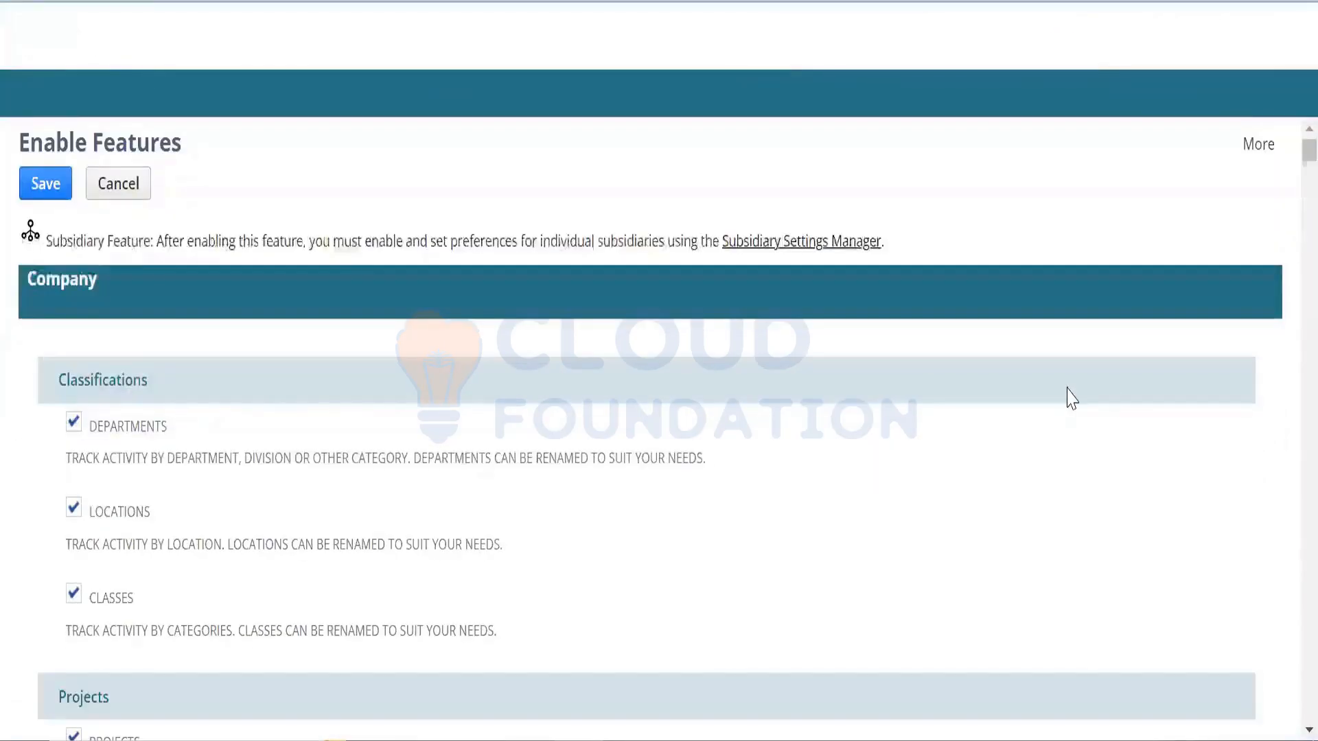
key(ctrl+f)
text(lead)
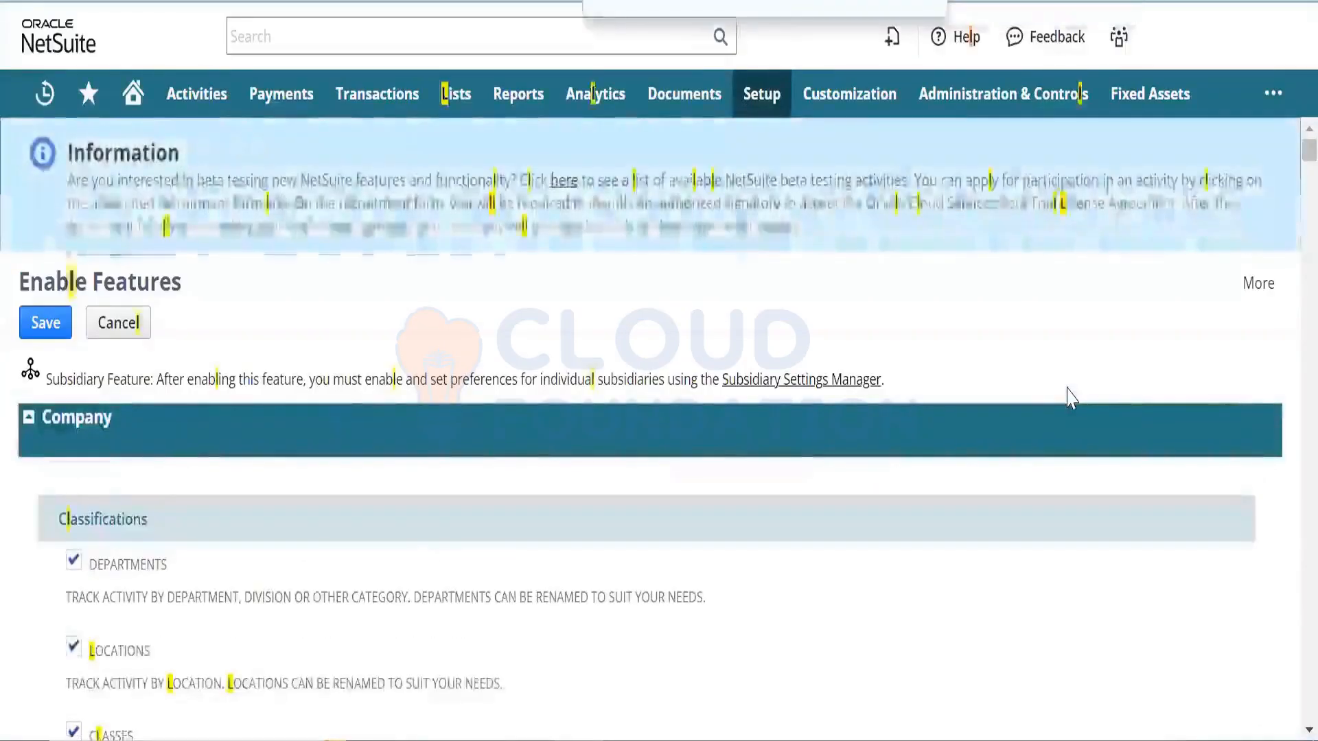
key(Return)
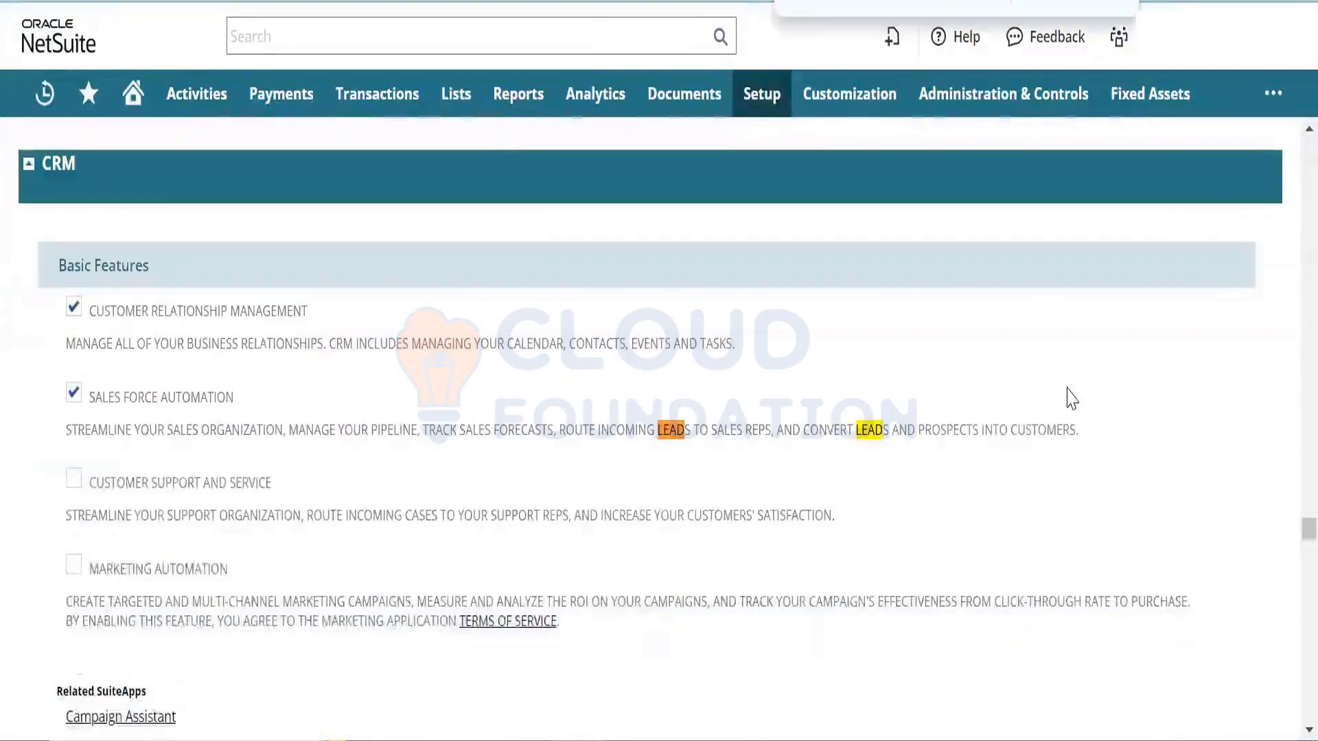
key(Return)
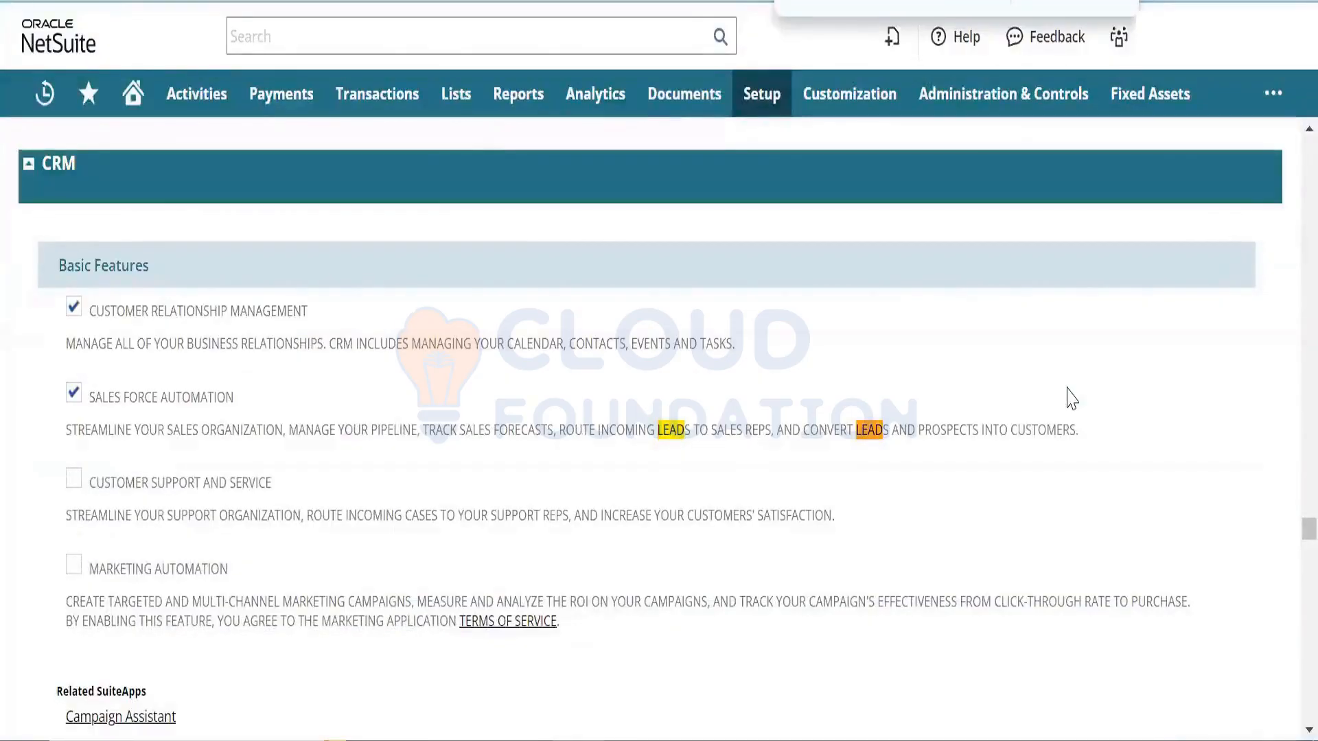
click(73, 478)
click(74, 564)
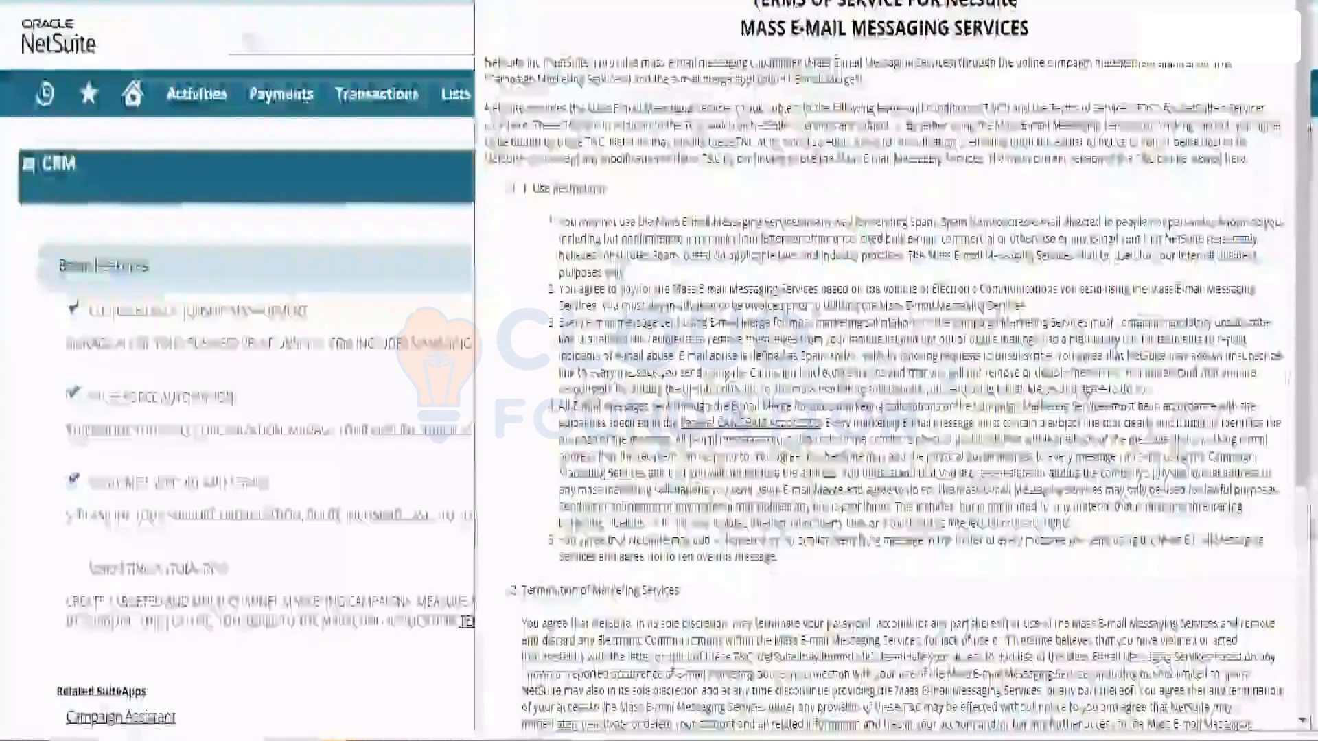
scroll(1288, 492, down, 5)
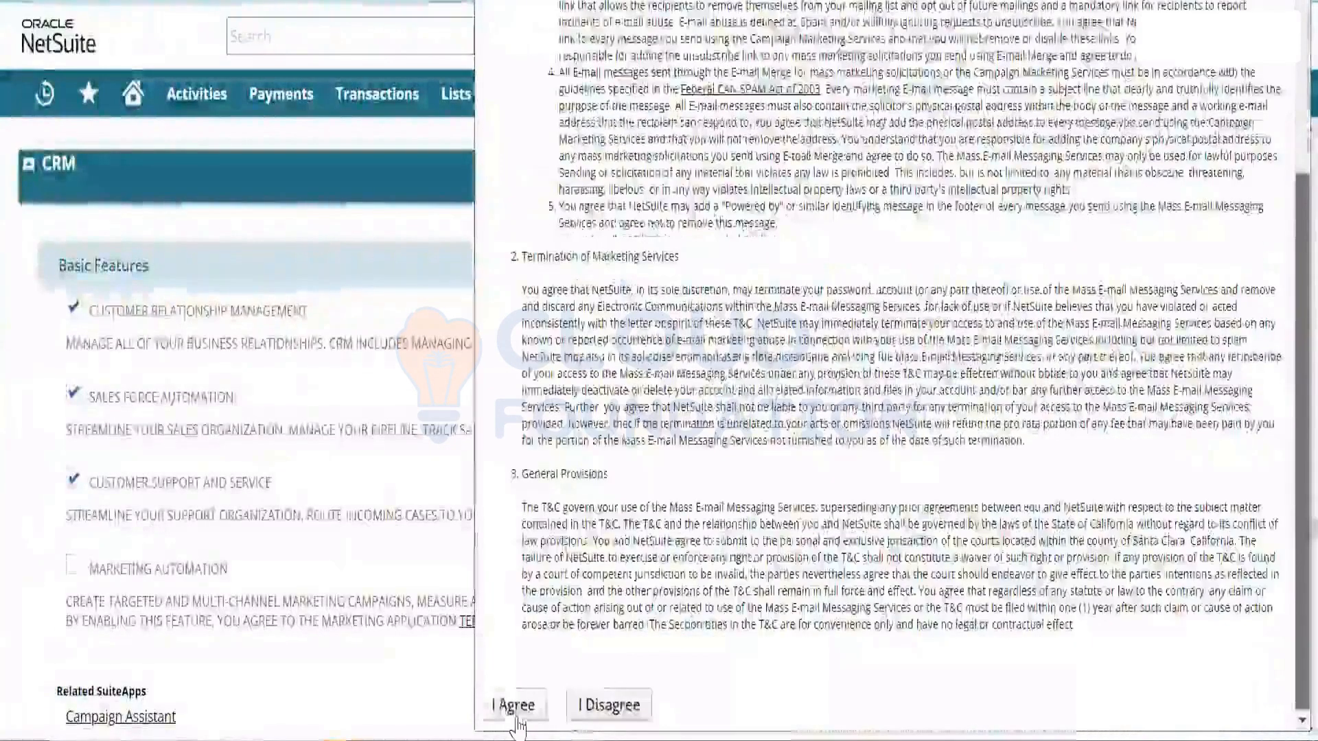
click(516, 714)
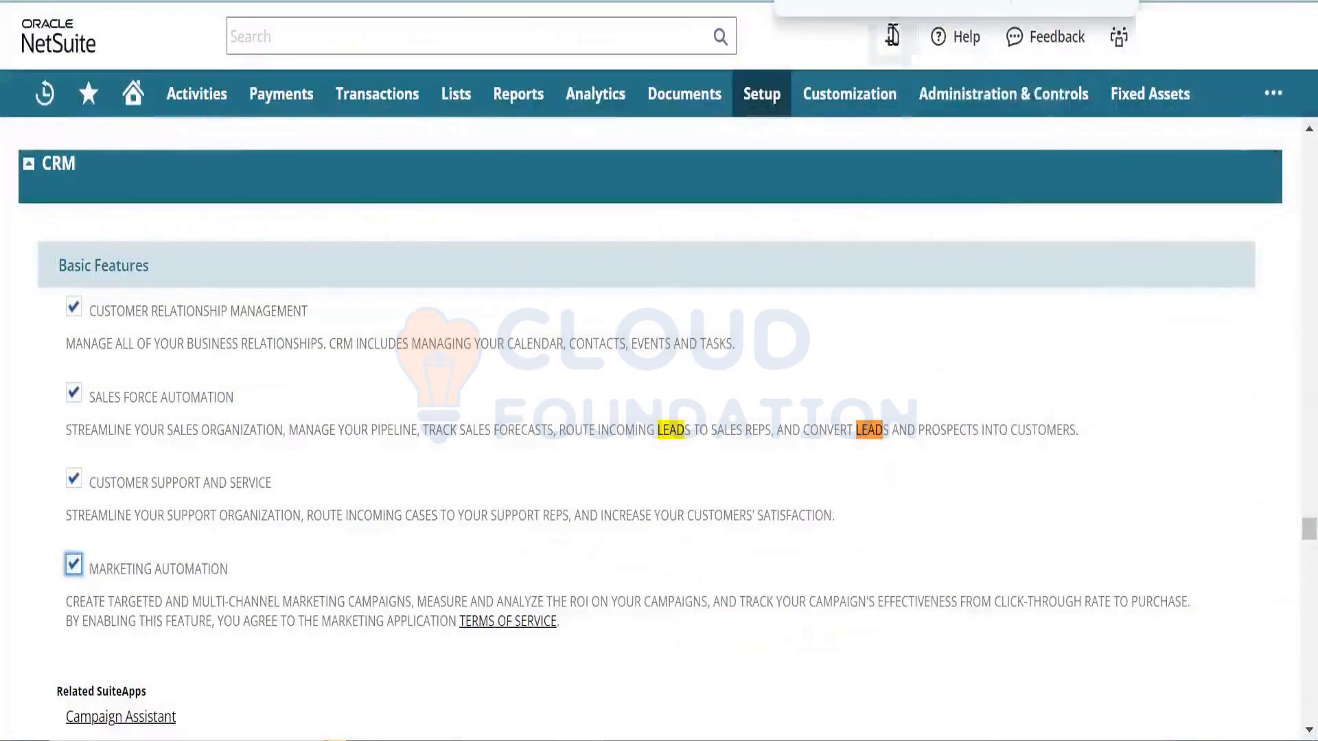
- Enable the Lead Conversion feature, found by searching the page for 'lead'
click(865, 2)
key(Return)
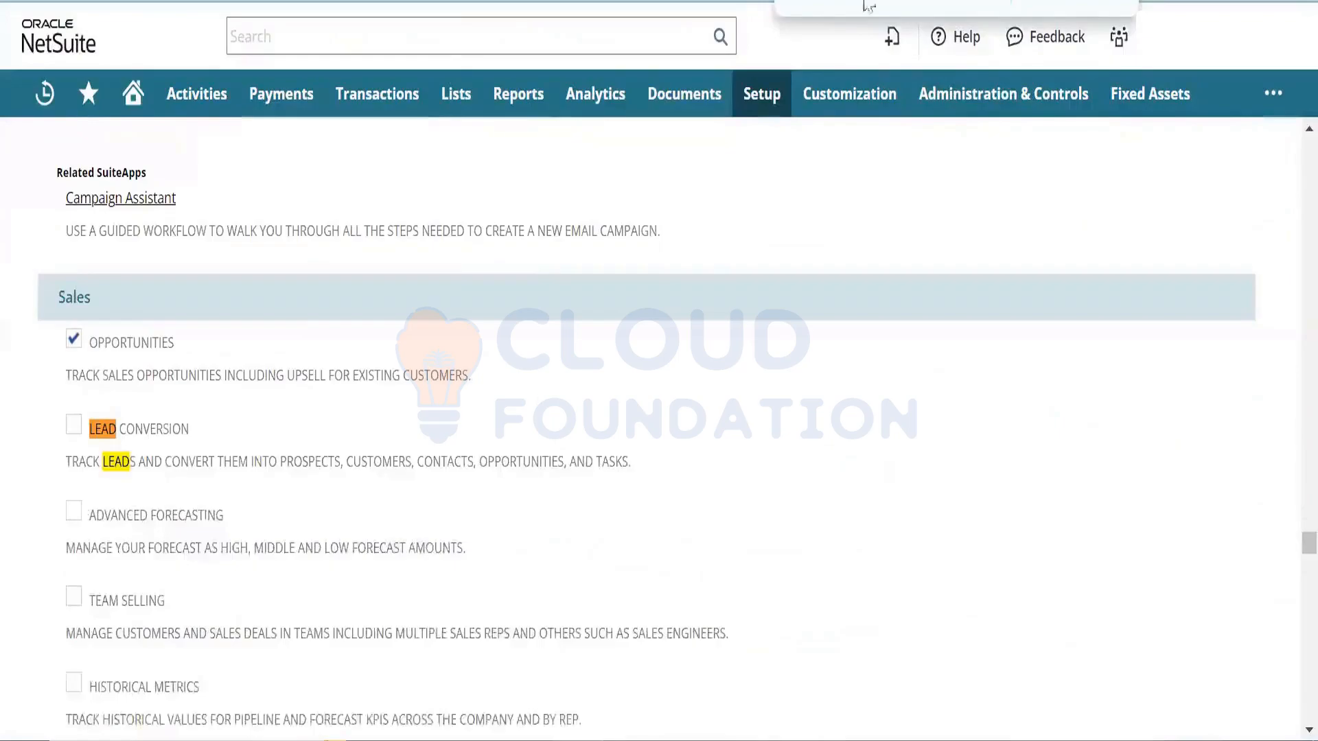
click(73, 425)
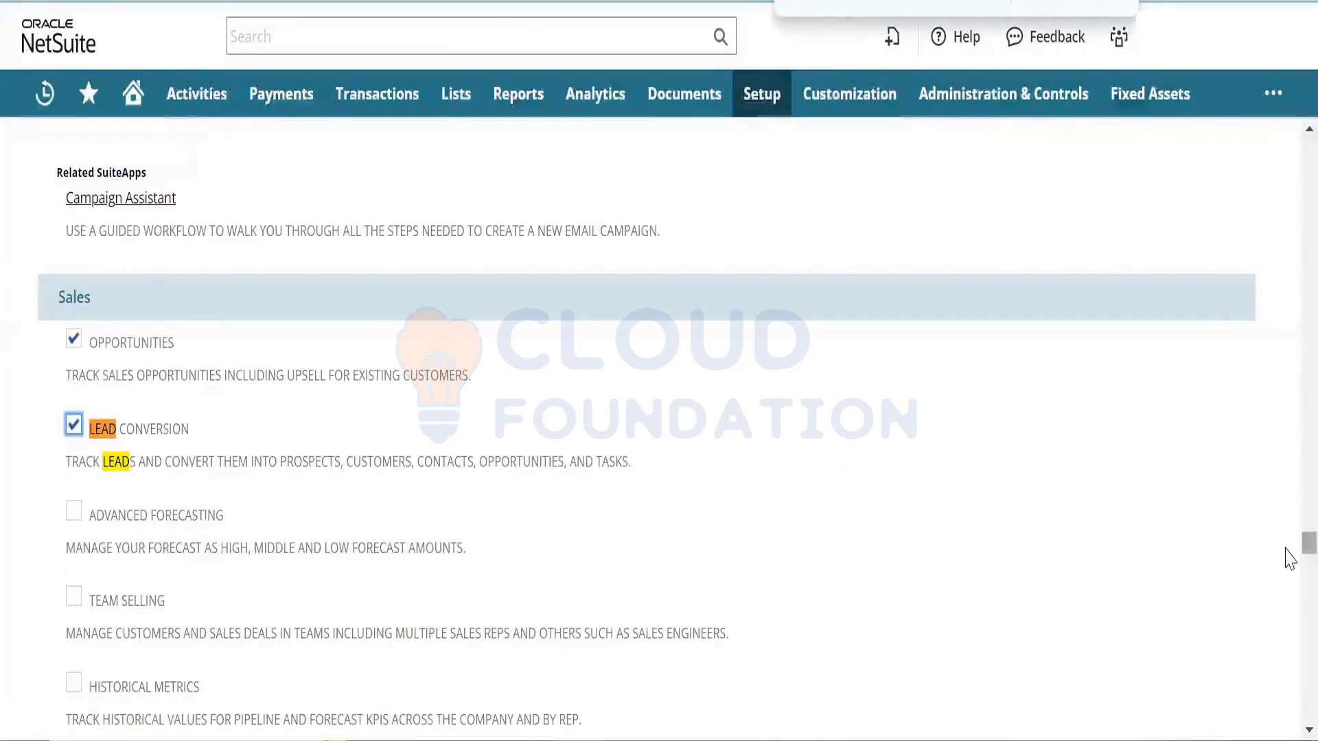
- Check Email Case Capture, Automated Case Escalation, Knowledge Base, Help Desk and Sales Campaigns, then save
scroll(1289, 566, down, 6)
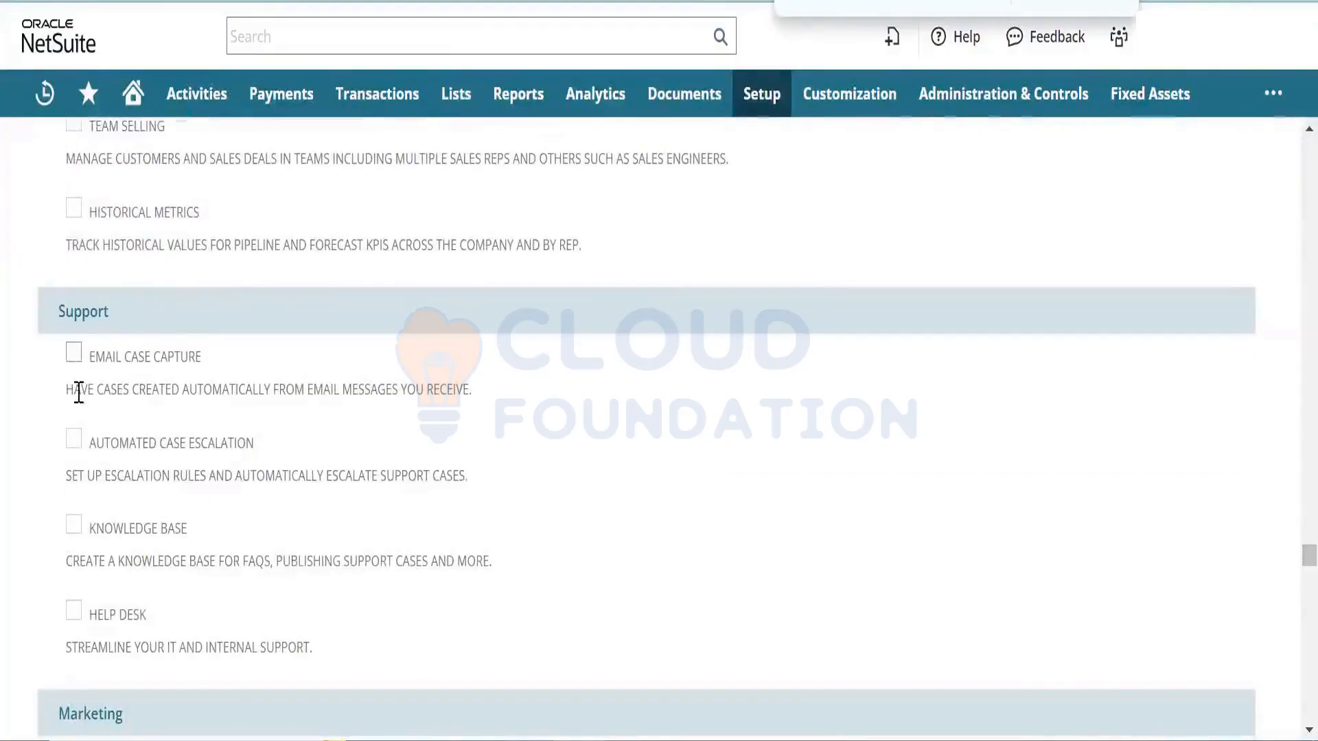
click(73, 352)
click(74, 438)
click(73, 525)
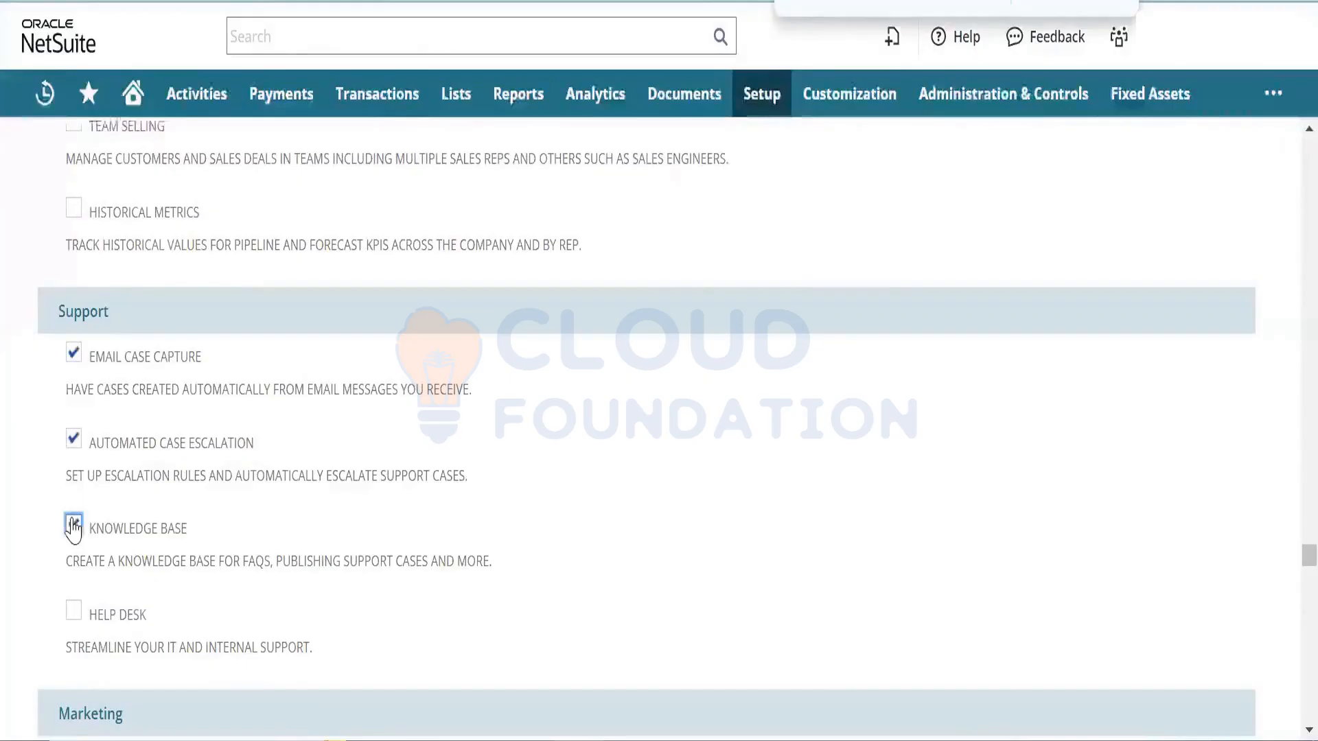
click(74, 610)
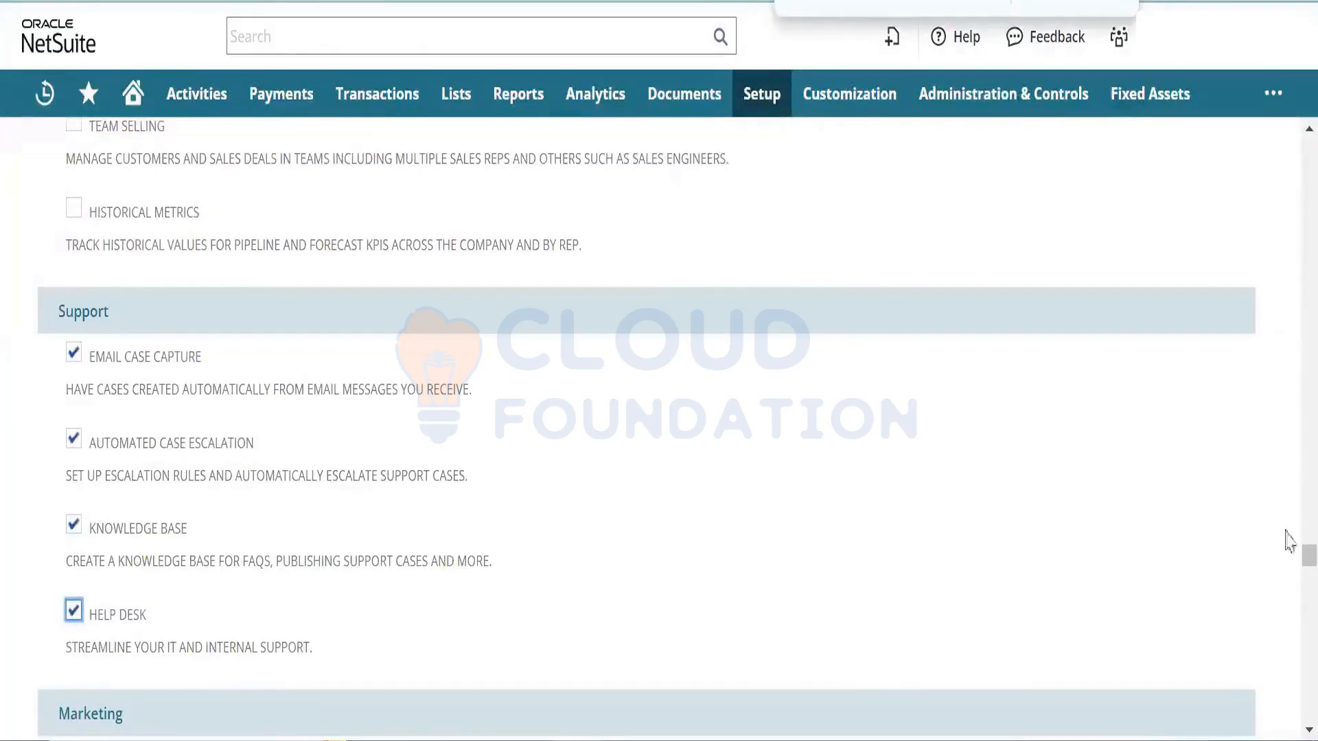
drag(1285, 544, 1286, 569)
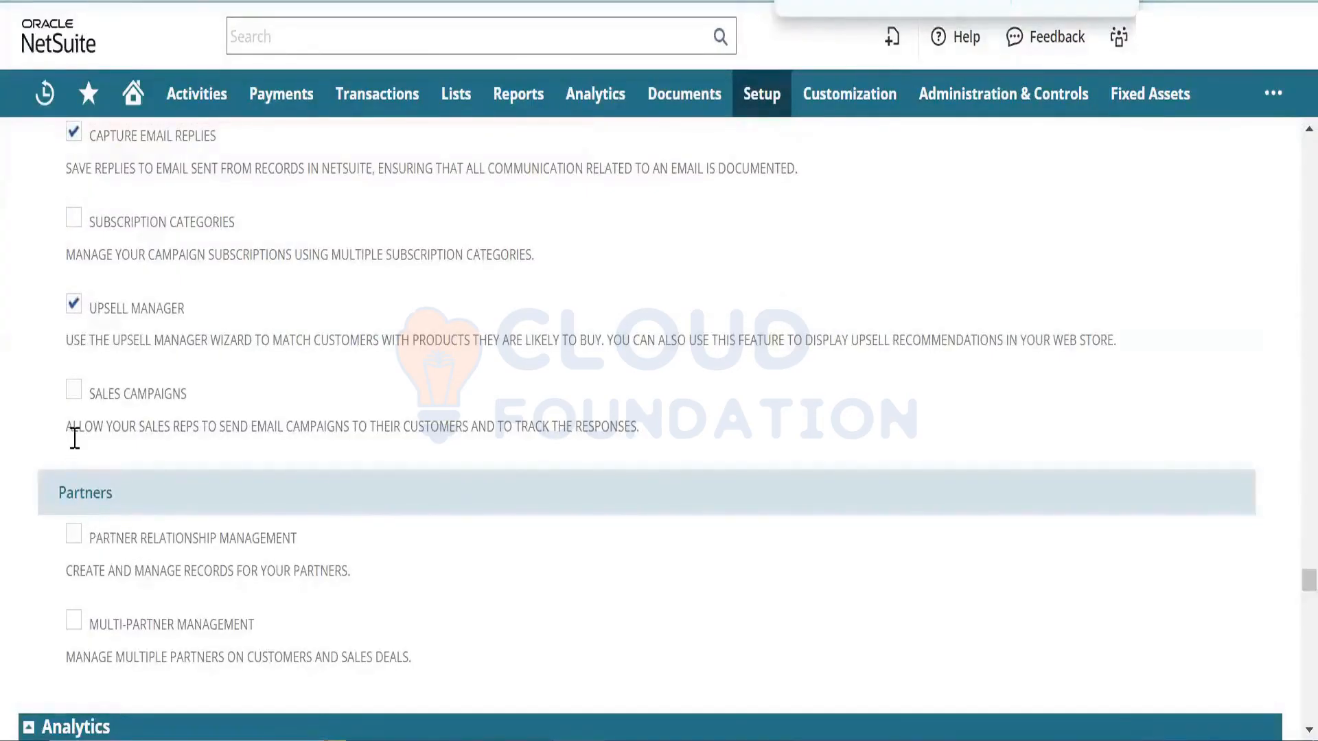
click(74, 390)
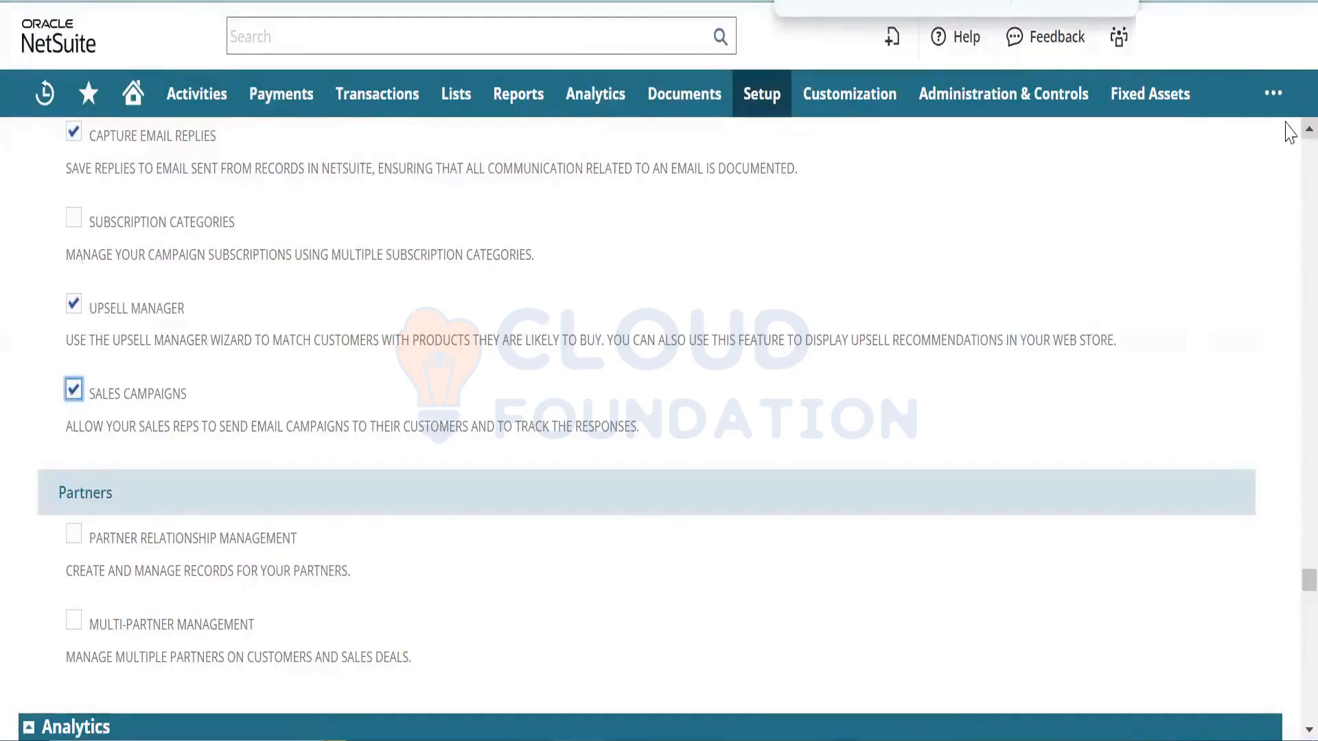
scroll(1289, 132, up, 2)
scroll(1289, 132, up, 3)
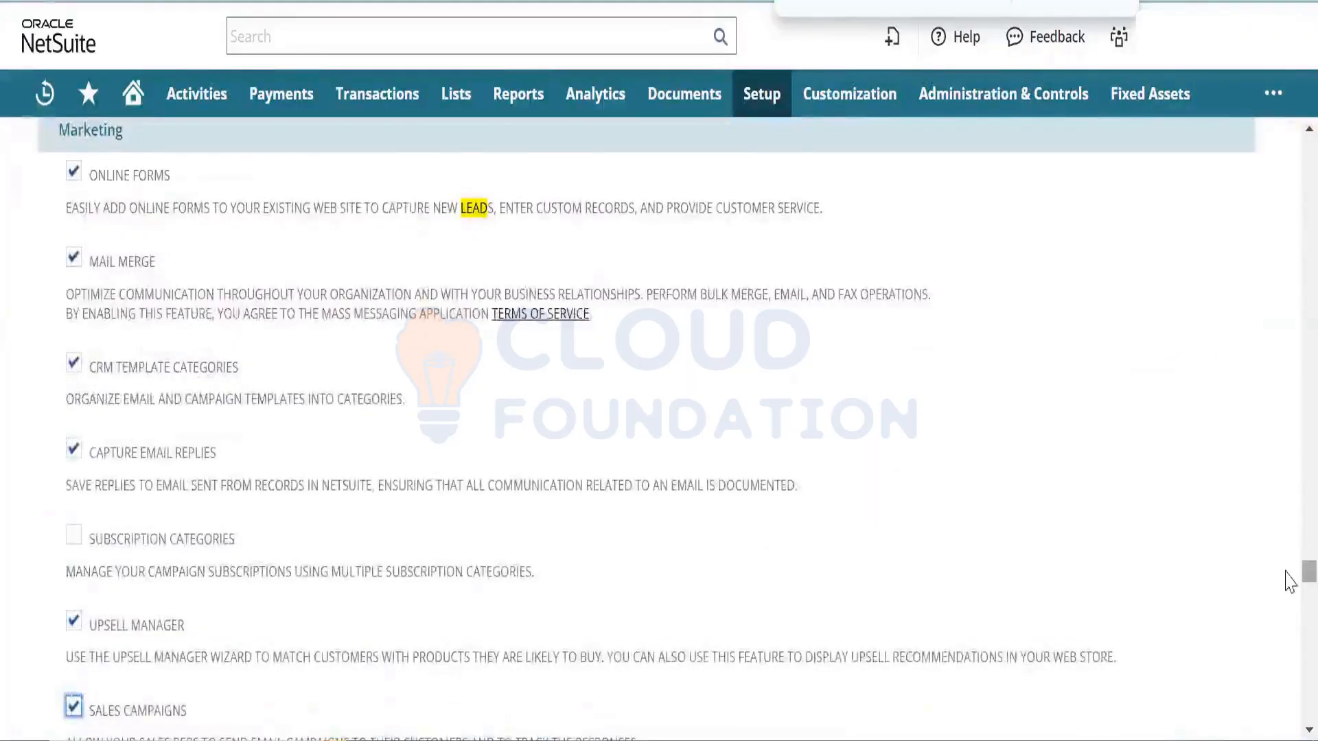
scroll(1287, 618, down, 5)
scroll(1289, 693, down, 10)
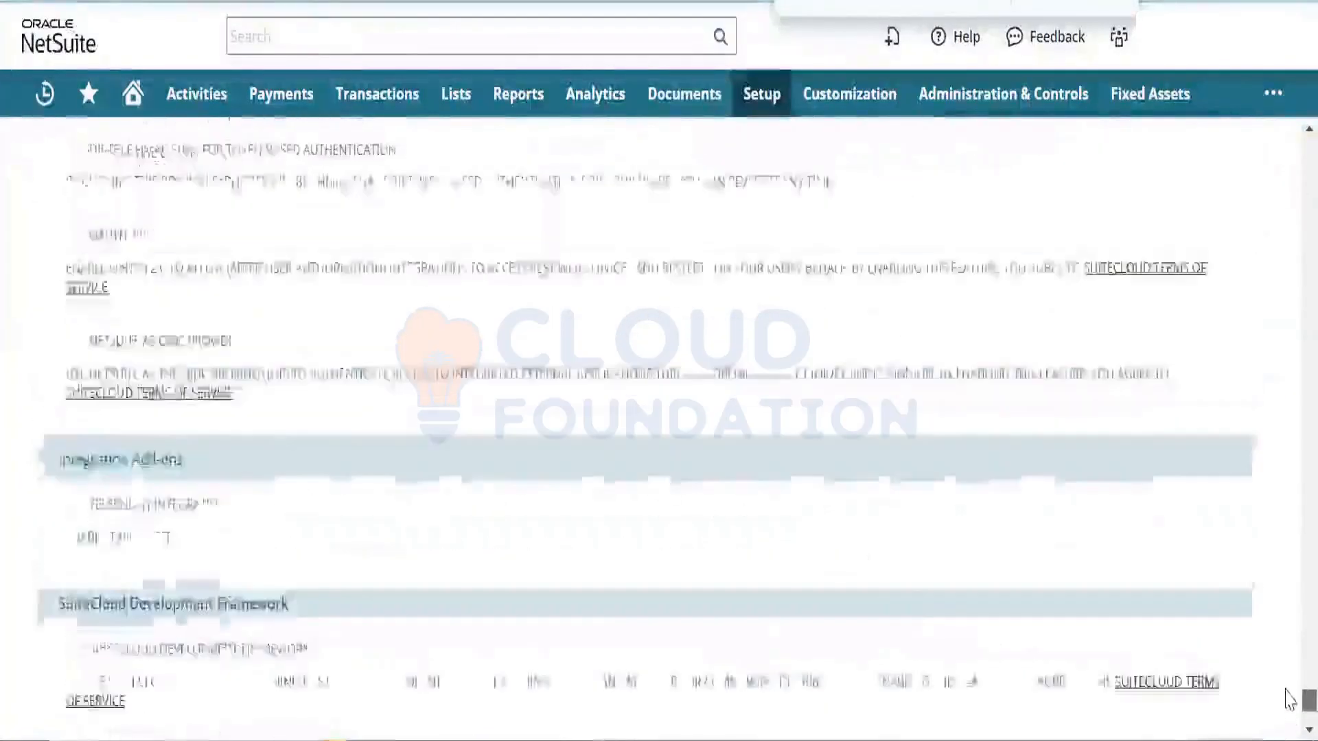
scroll(1289, 697, down, 10)
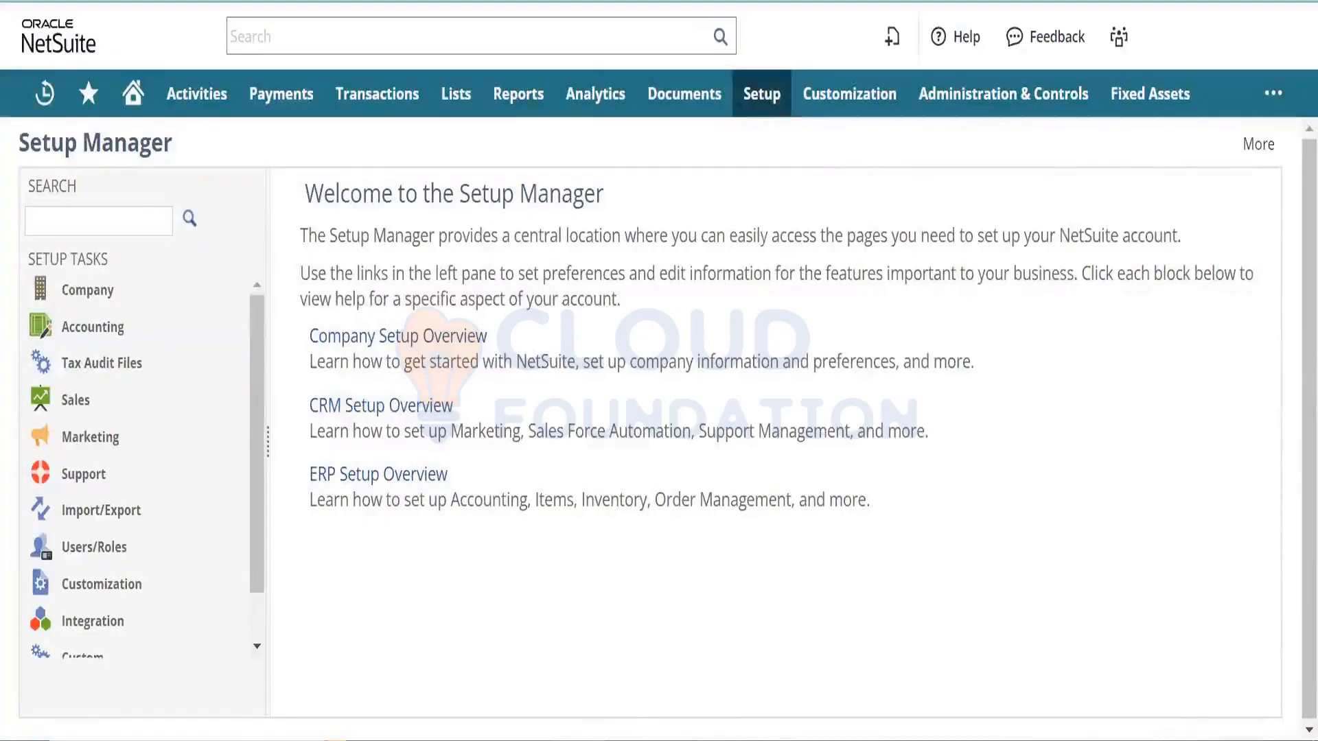
- Review the online customer form field notes in Notepad
key(alt+Tab)
key(alt+Tab)
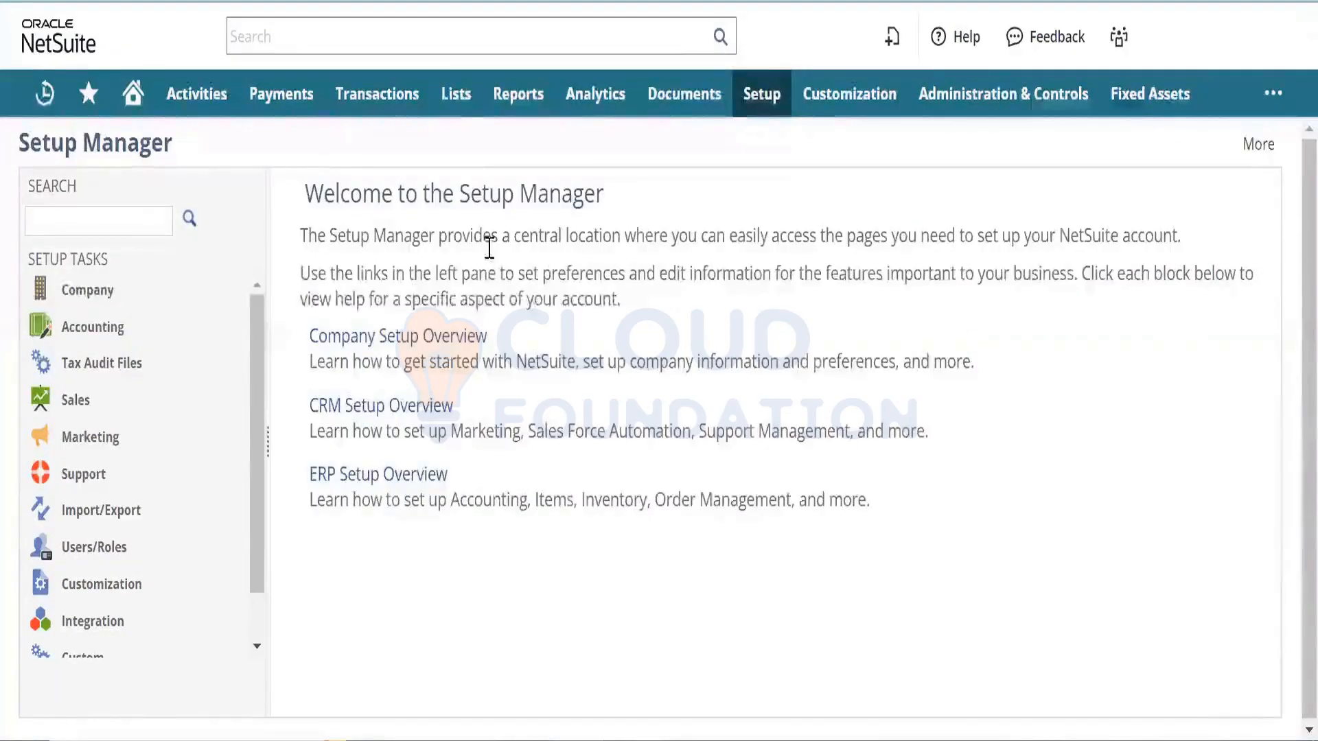
mouse_move(456, 96)
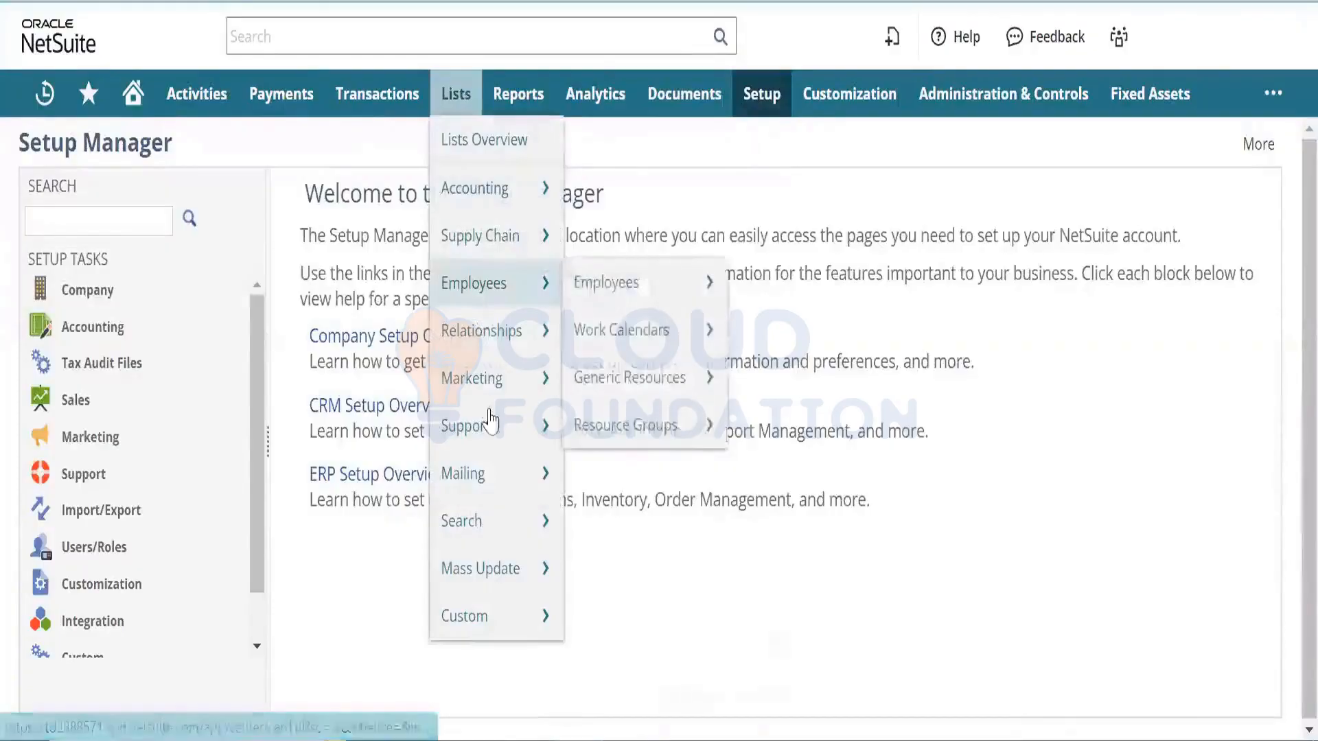
mouse_move(489, 426)
mouse_move(634, 450)
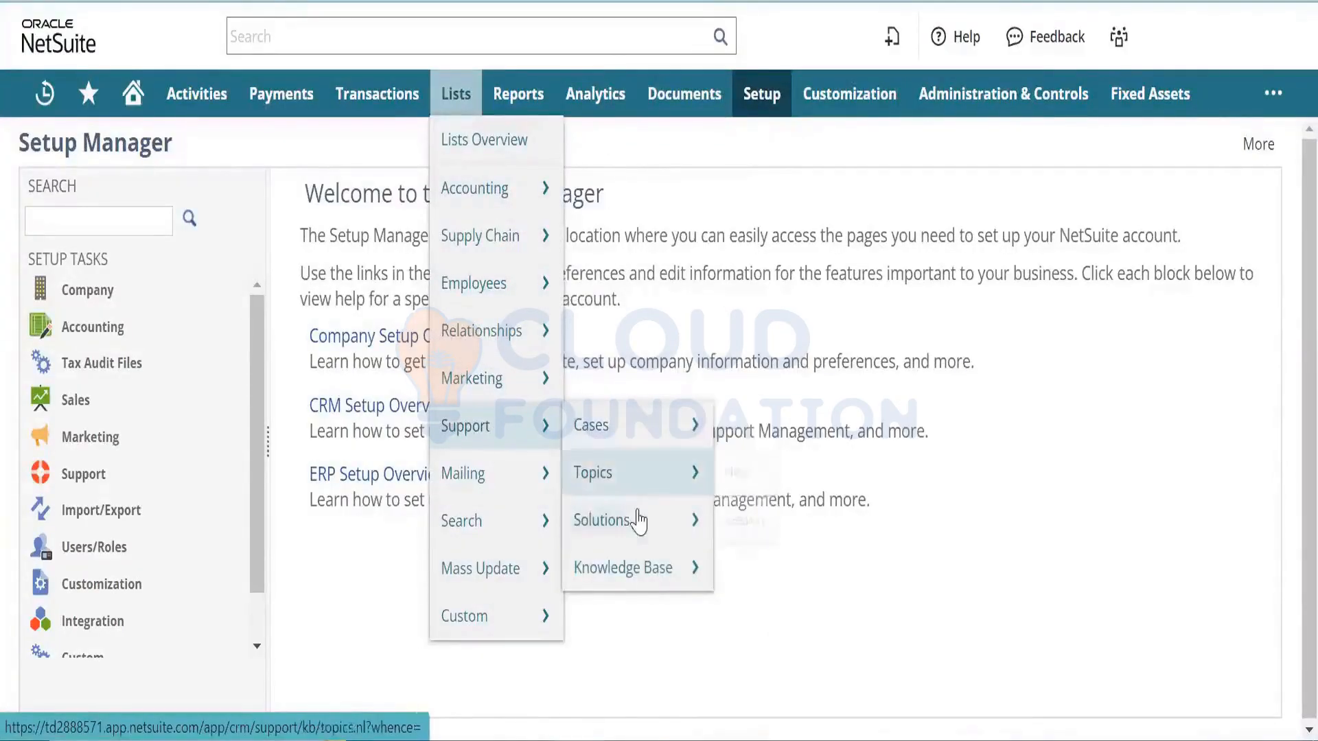
mouse_move(604, 519)
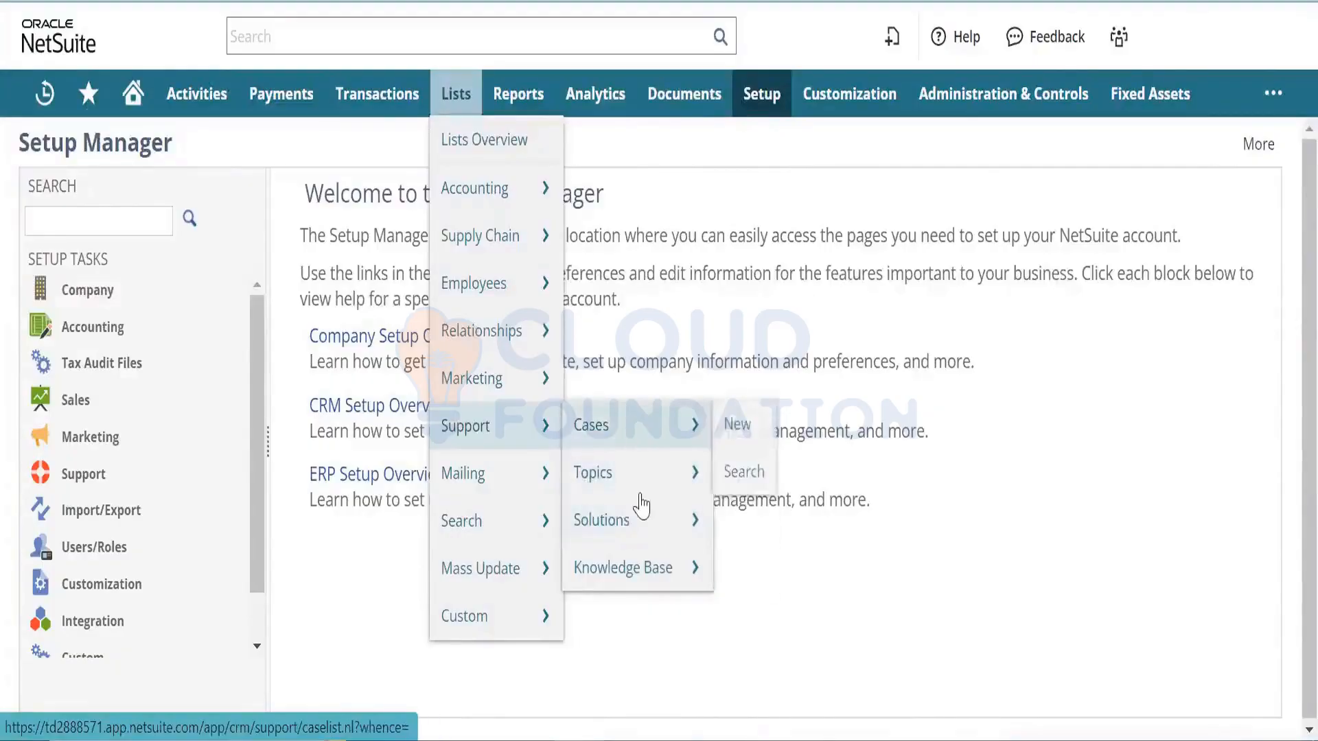
mouse_move(653, 423)
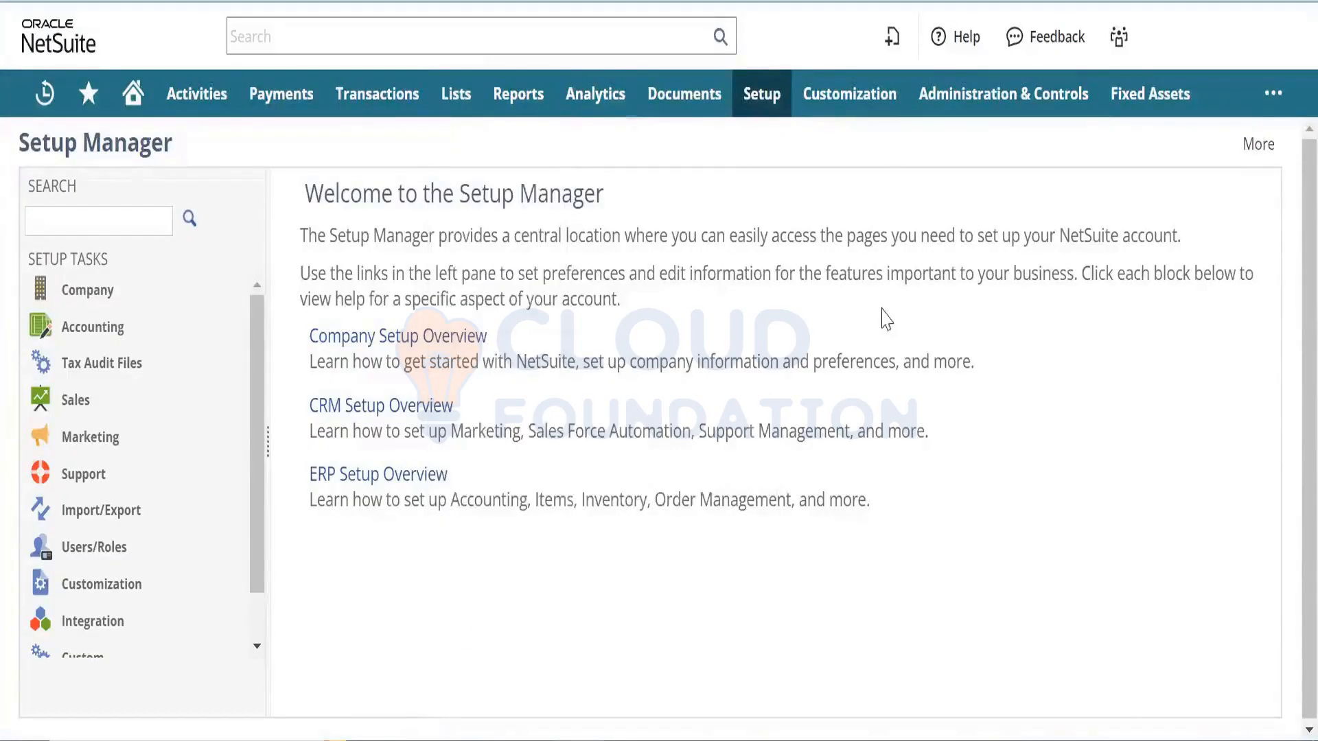
- Navigate the Setup menu to Support > Online Case Forms to reveal New
mouse_move(766, 96)
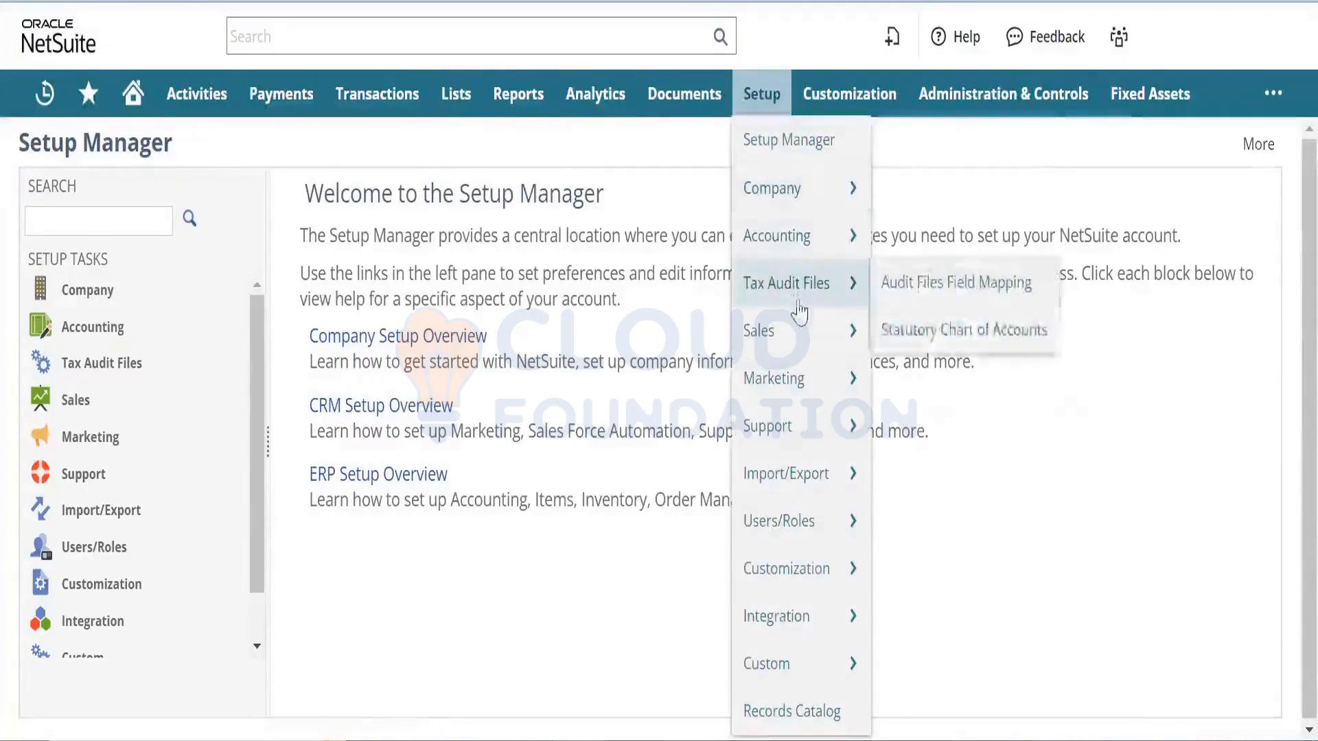
mouse_move(799, 328)
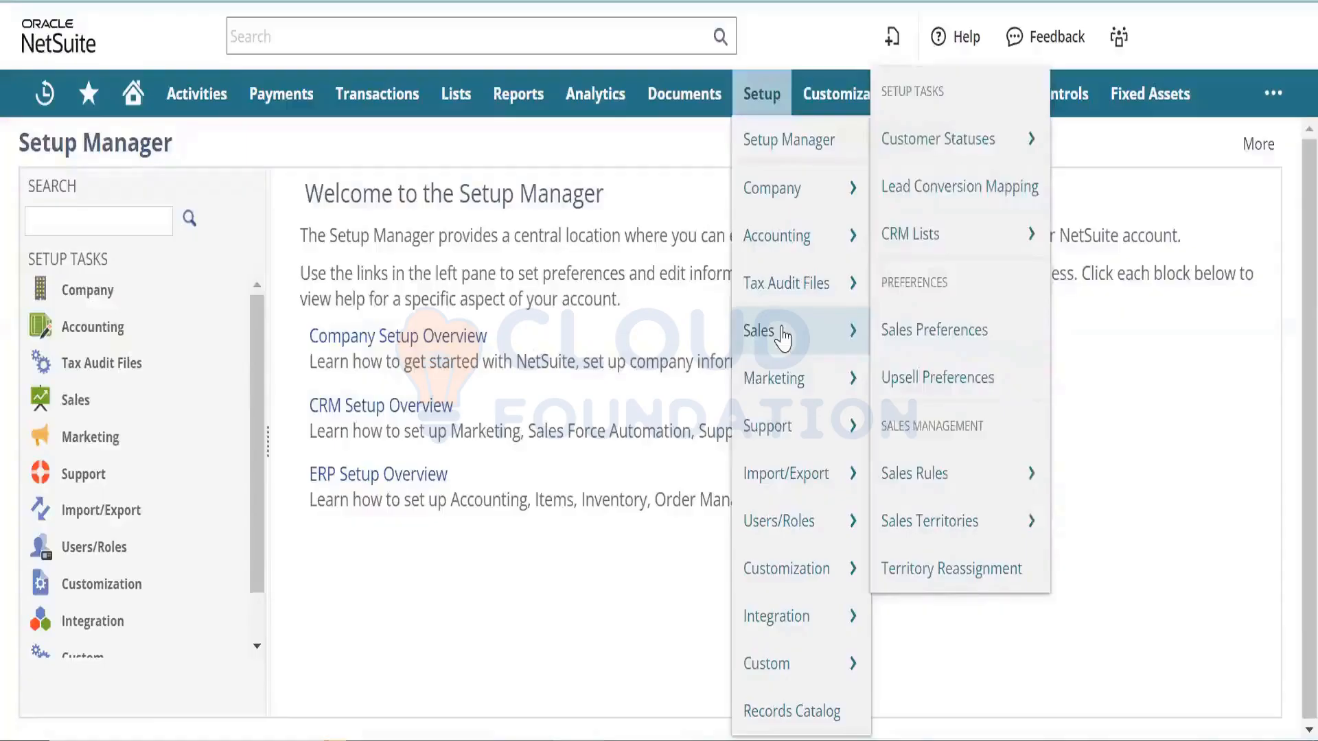
mouse_move(783, 388)
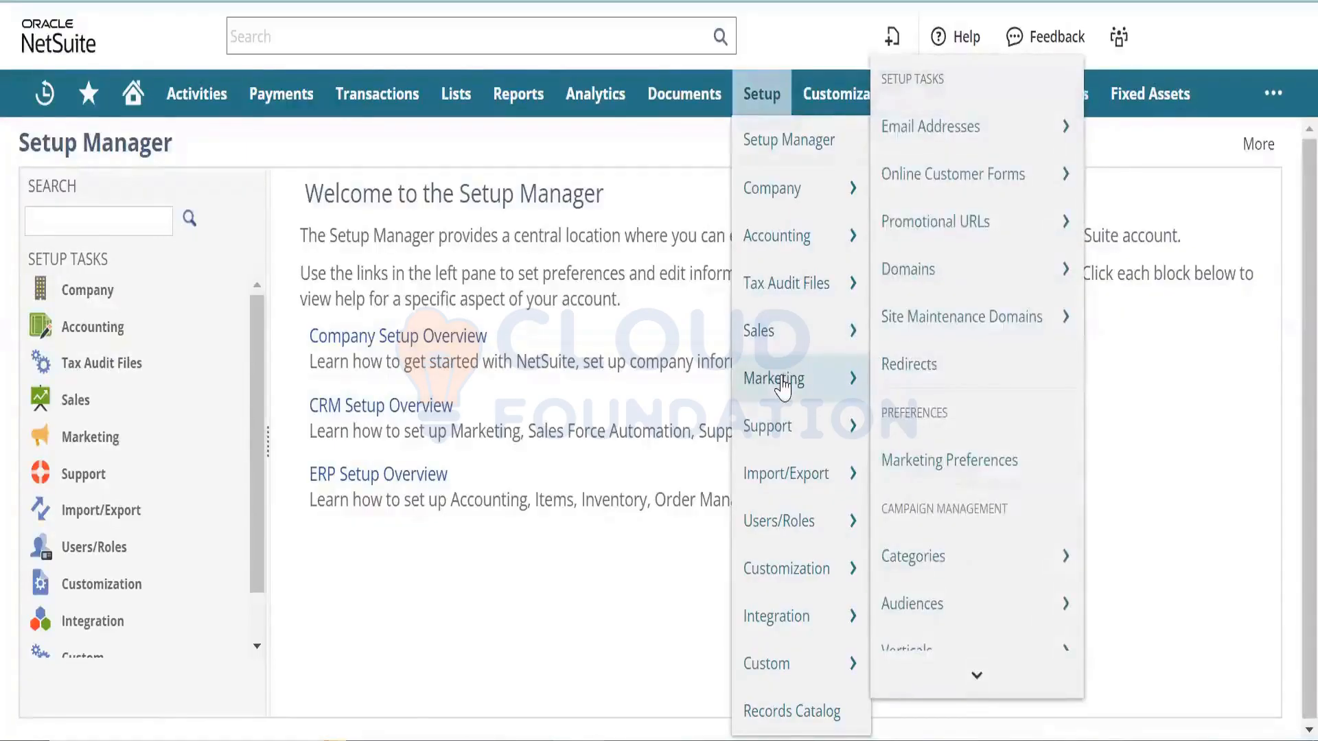
mouse_move(947, 271)
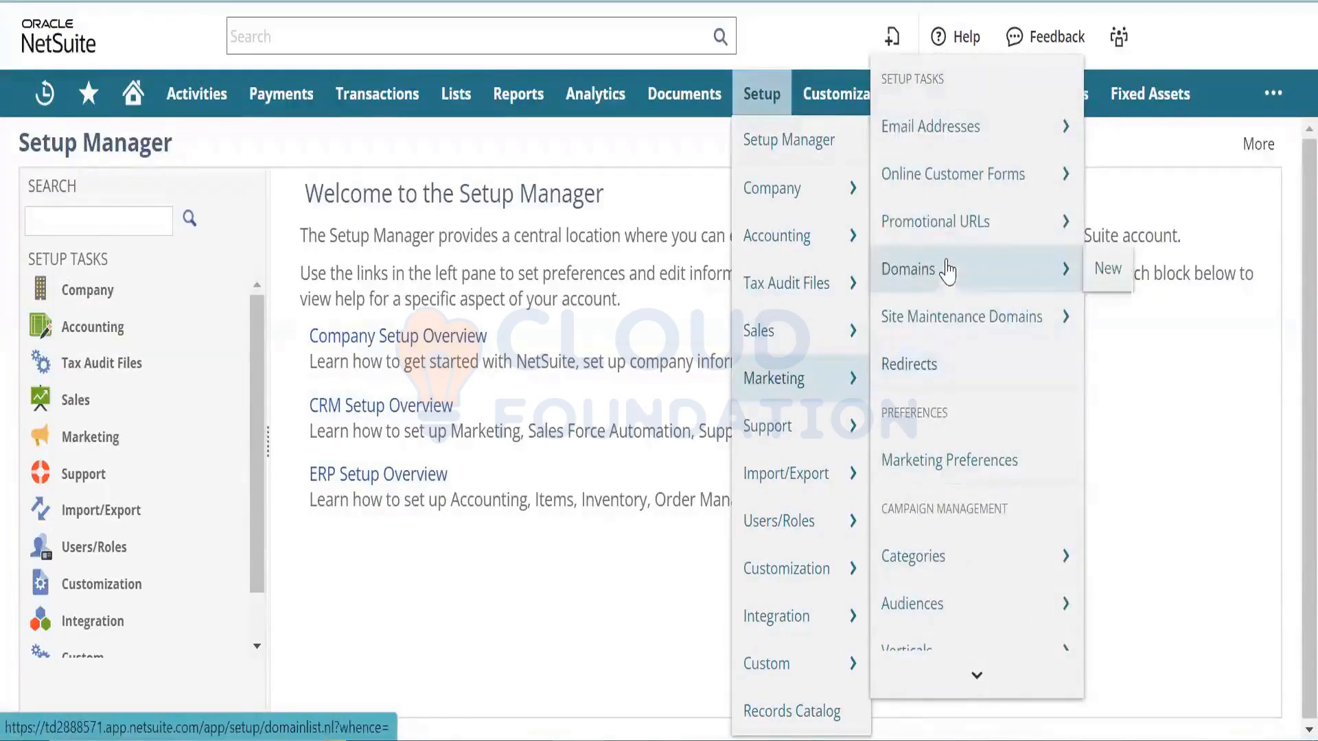
mouse_move(943, 199)
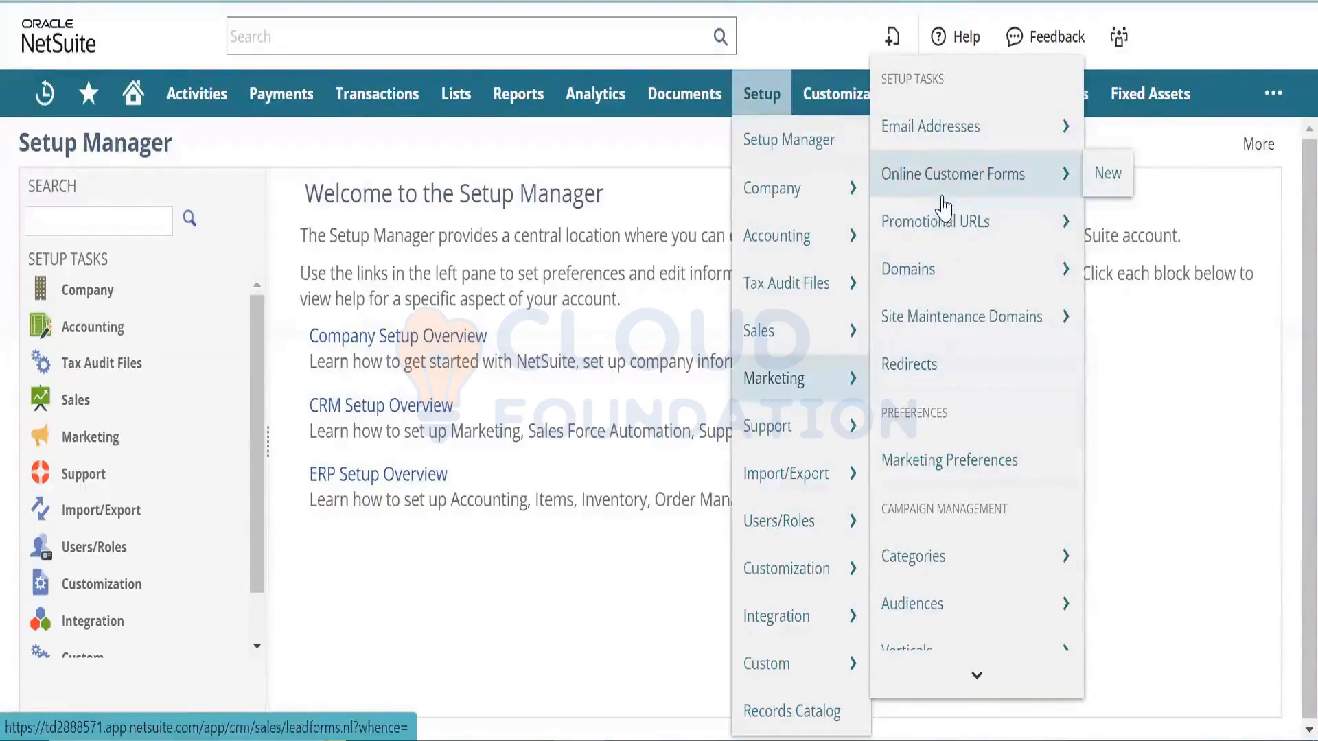
mouse_move(985, 676)
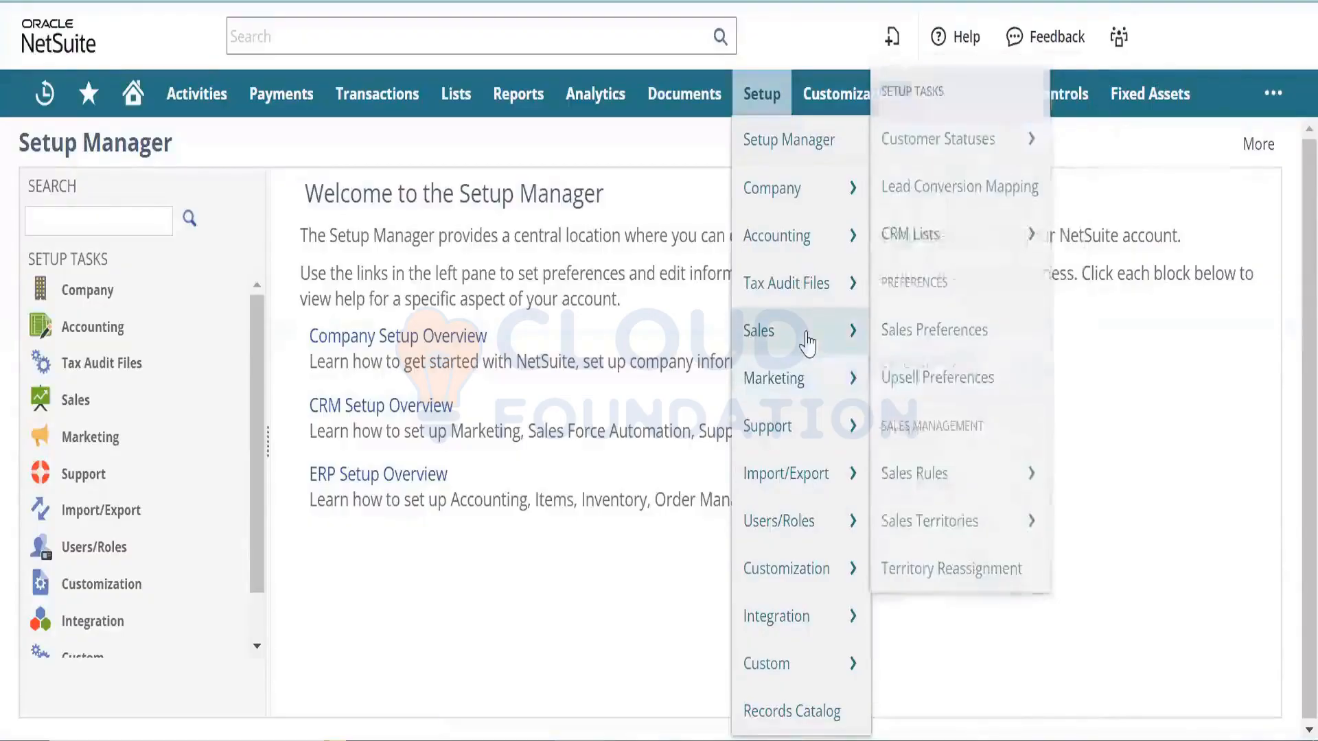
mouse_move(791, 444)
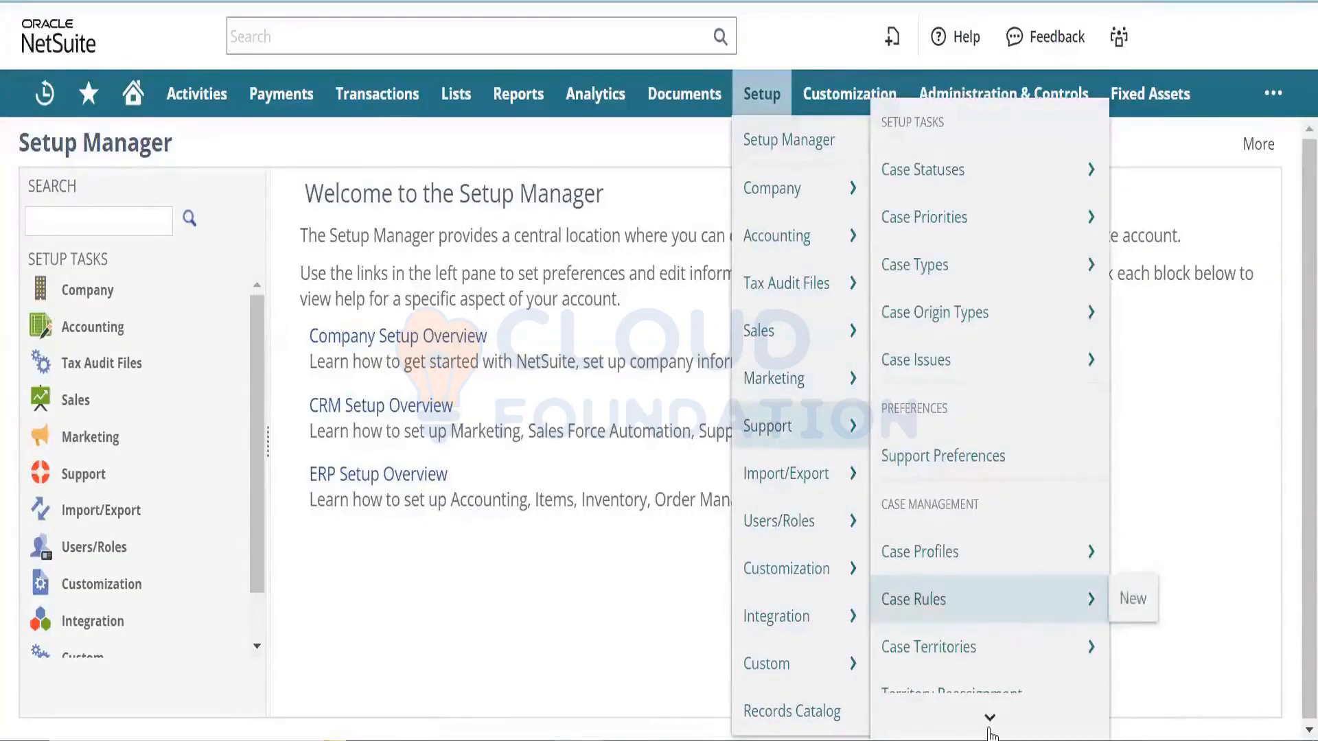
mouse_move(989, 716)
mouse_move(981, 545)
- Open a new online case form from Setup > Support > Online Case Forms > New
scroll(1009, 588, down, 3)
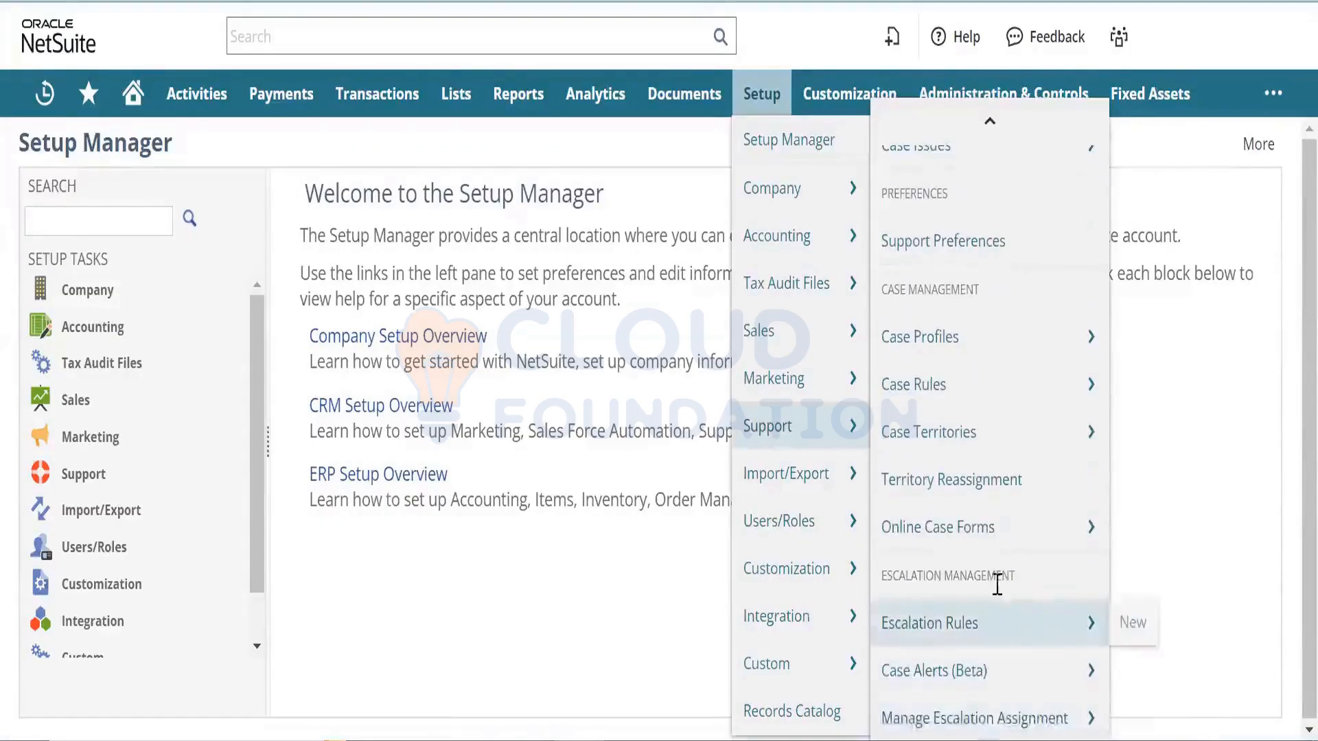
mouse_move(1000, 543)
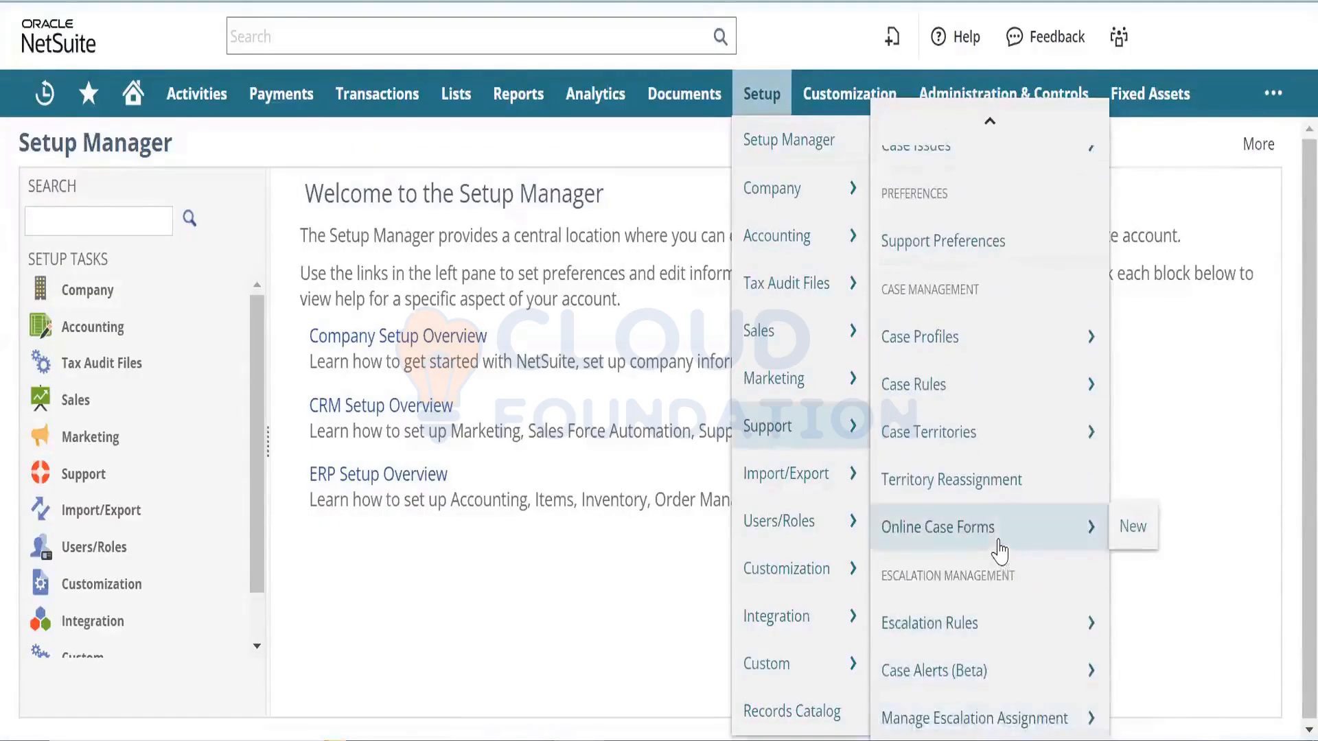
right_click(1125, 528)
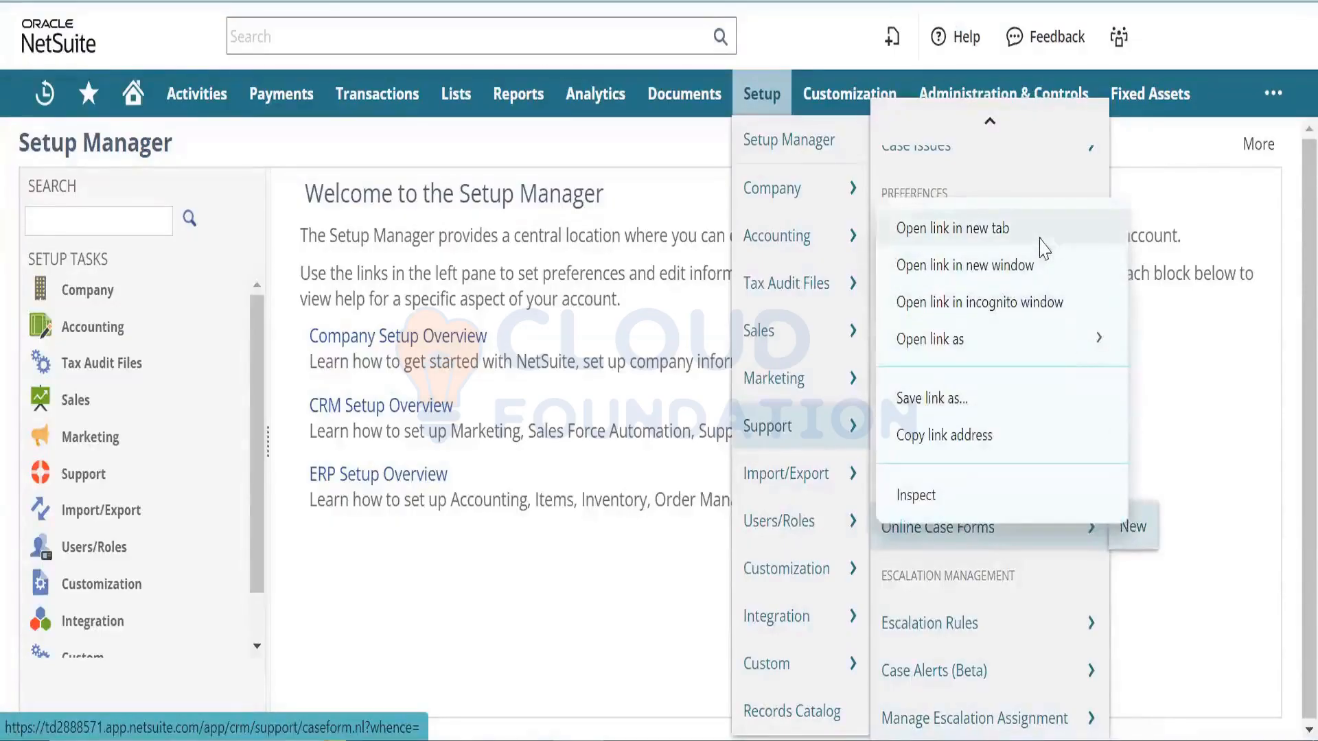
click(1041, 240)
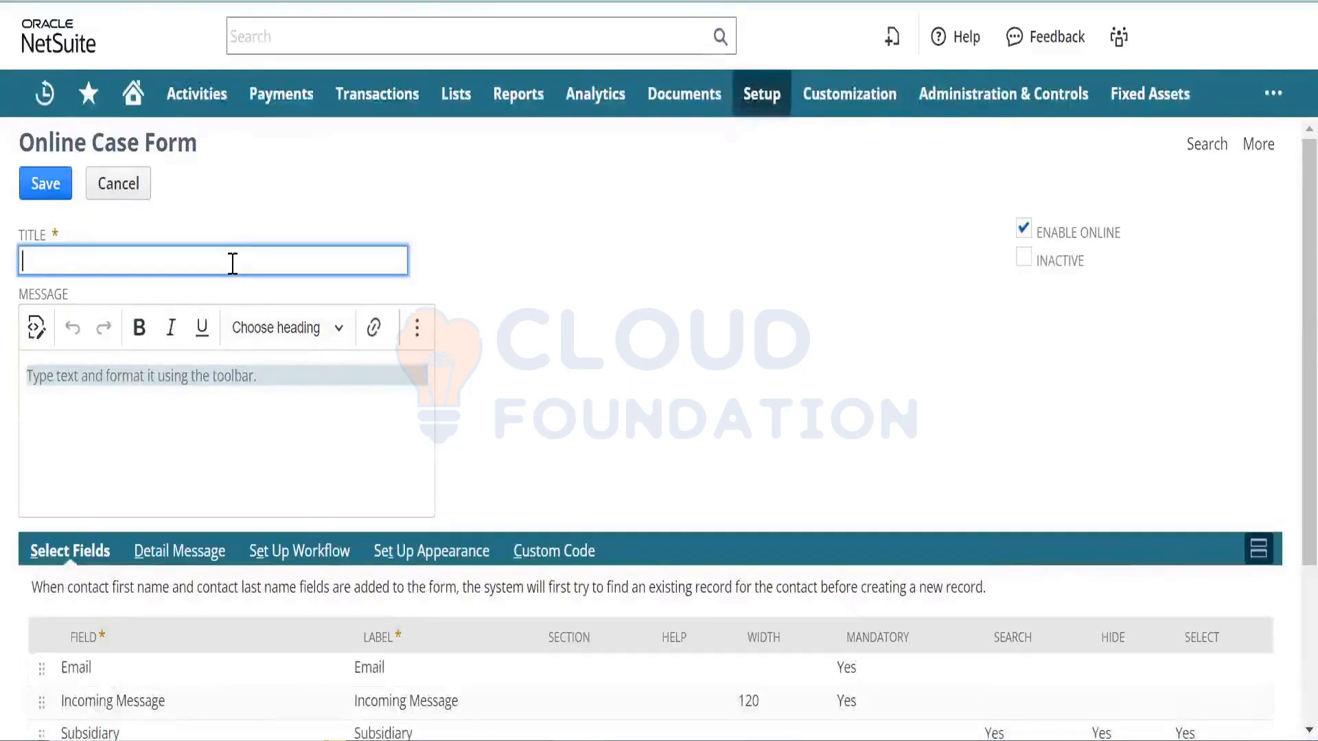
- Set the form title to 'Online Case Form'
text(Online Lead Generation Form)
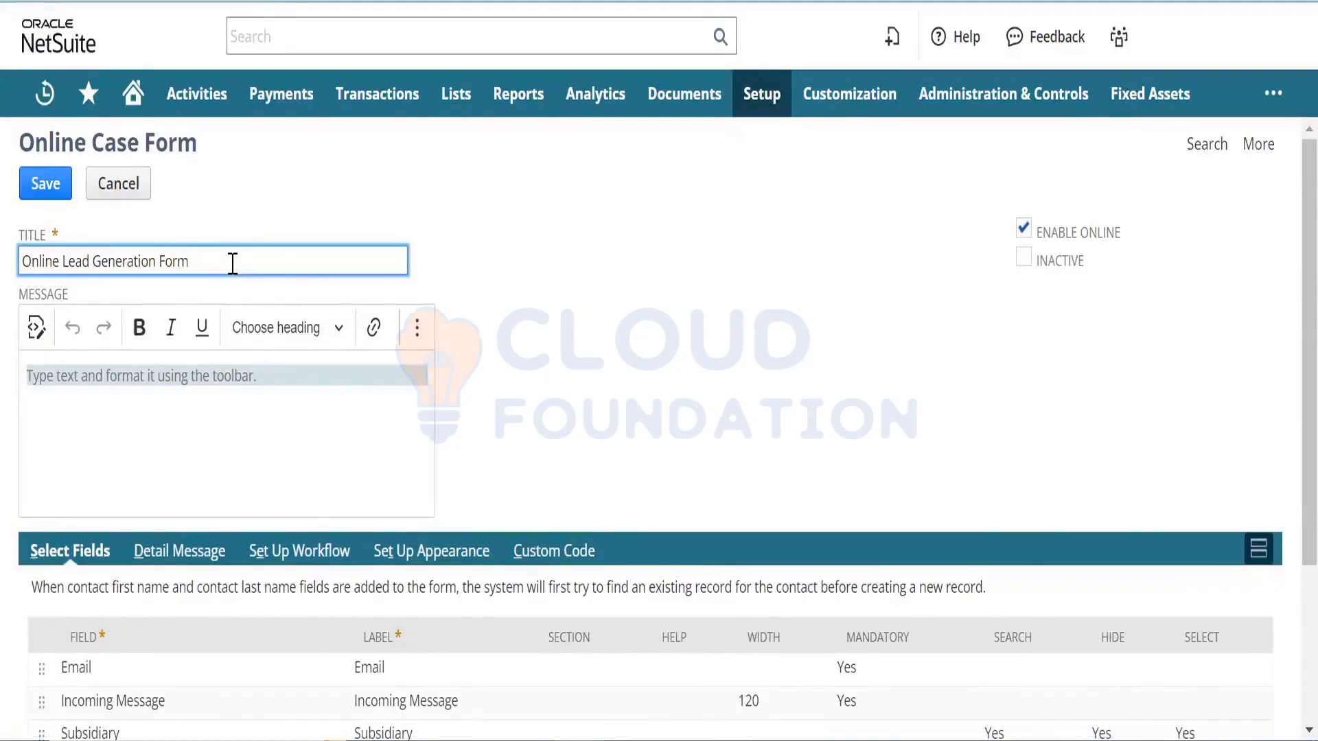
key(BackSpace)
key(BackSpace)
key(BackSpace)
key(BackSpace)
key(BackSpace)
key(BackSpace)
key(BackSpace)
key(BackSpace)
key(BackSpace)
key(BackSpace)
key(BackSpace)
key(BackSpace)
key(BackSpace)
key(BackSpace)
key(BackSpace)
key(BackSpace)
key(BackSpace)
key(BackSpace)
key(BackSpace)
key(BackSpace)
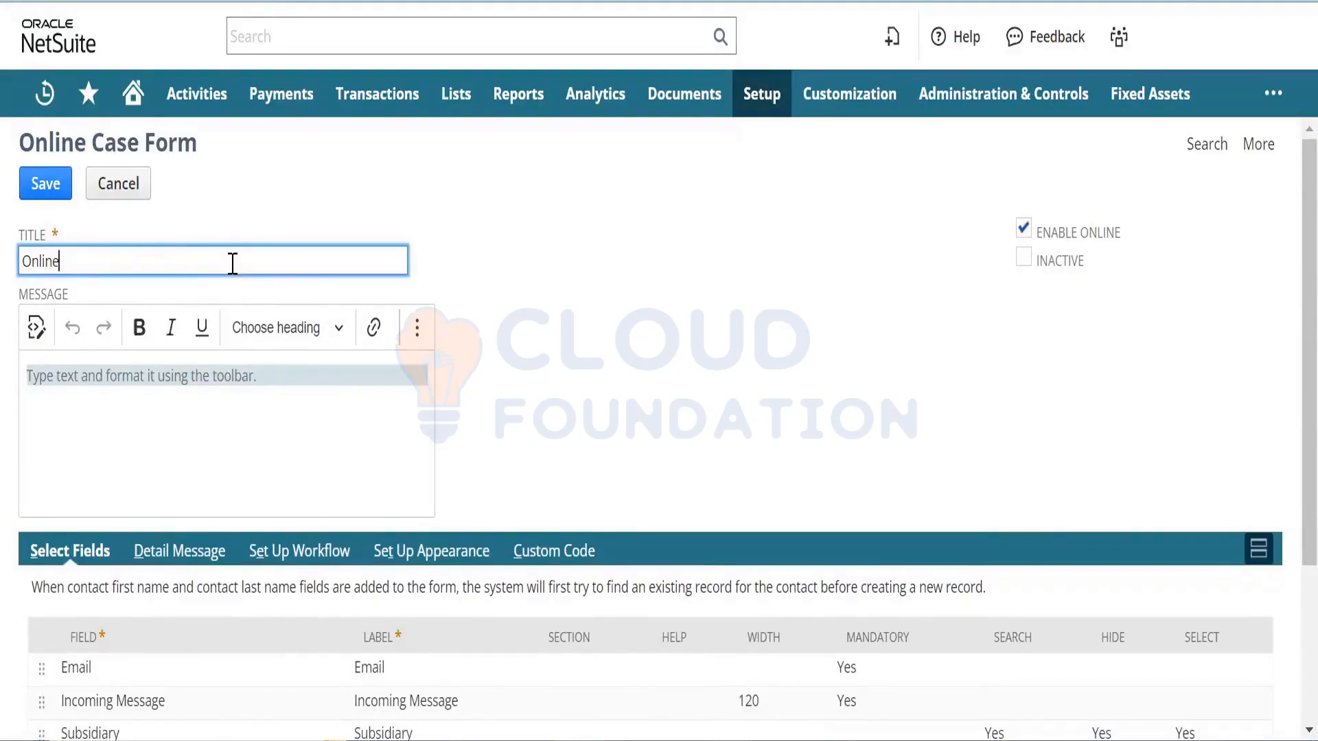
text(Case Form)
key(Tab)
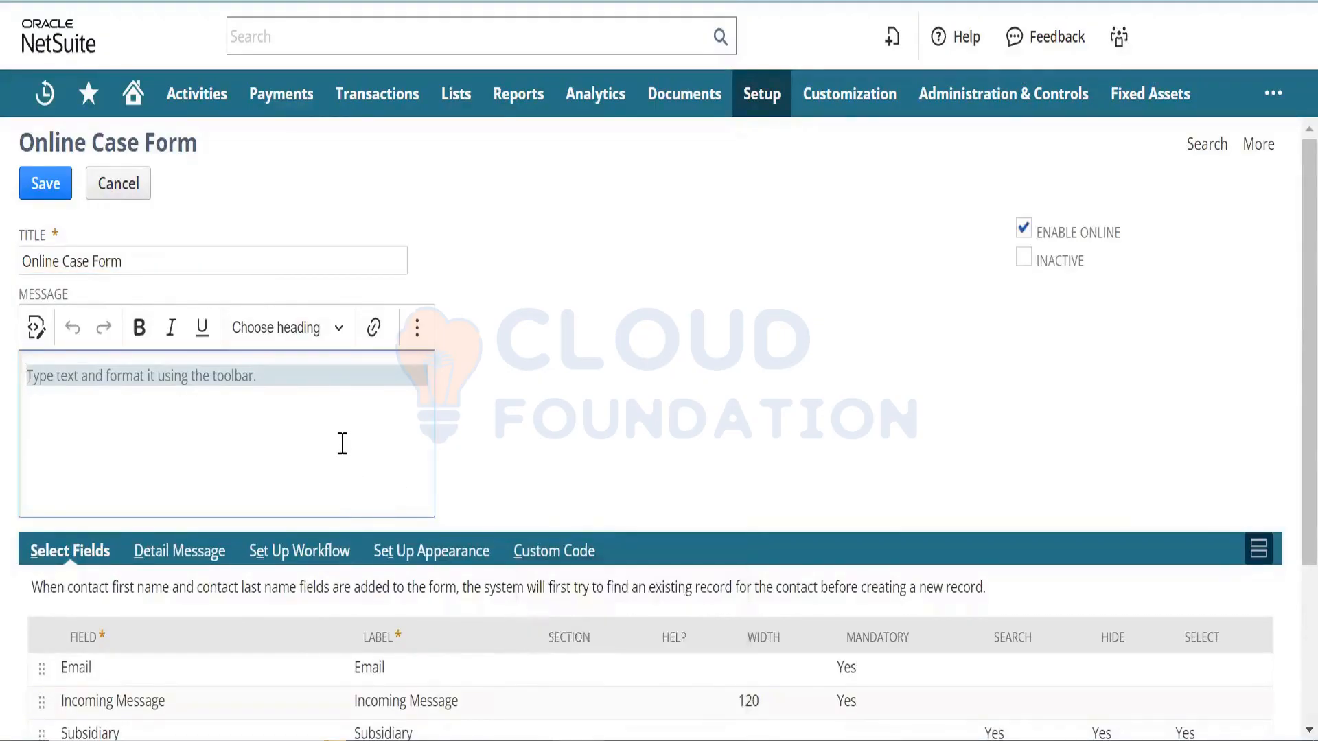
- Write the message 'Dear user, Thank you for submitting the case… Support Rep… shortly. Thanks'
text(Dear user,)
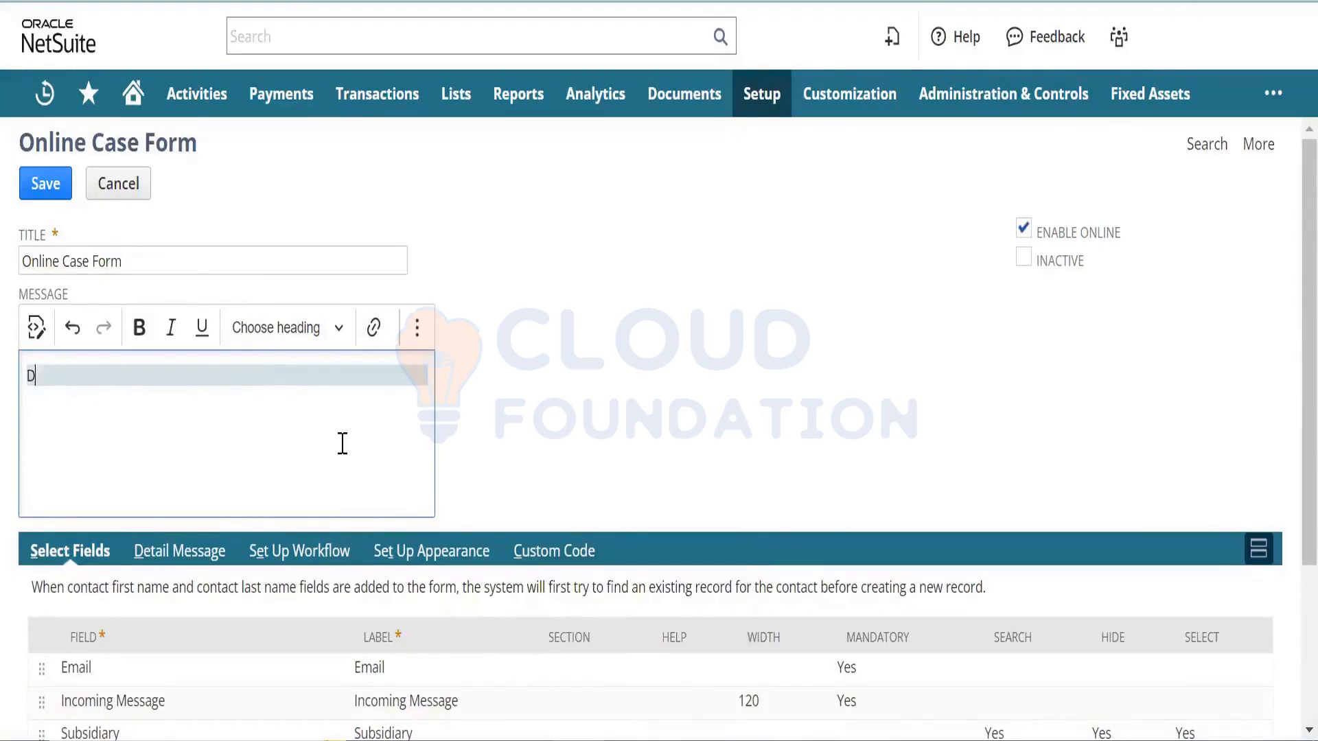
key(Return)
key(Return)
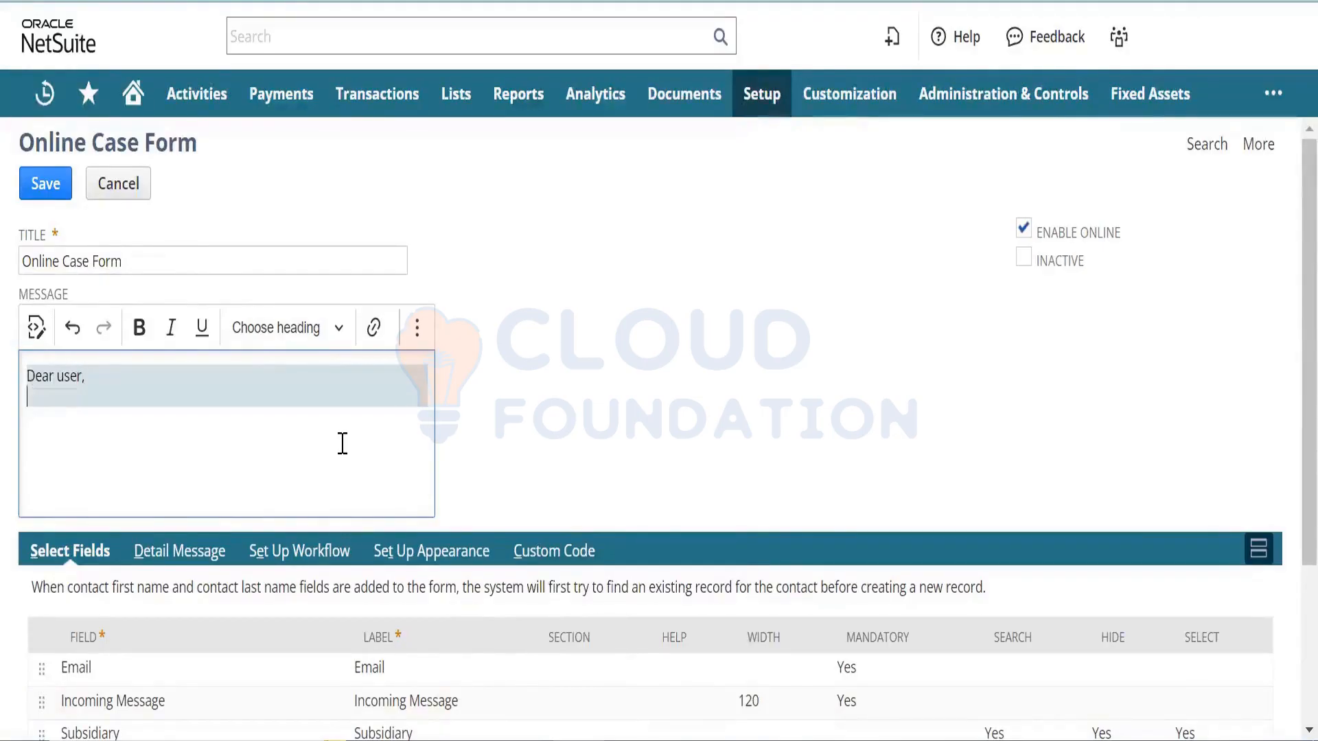
text(Thank you )
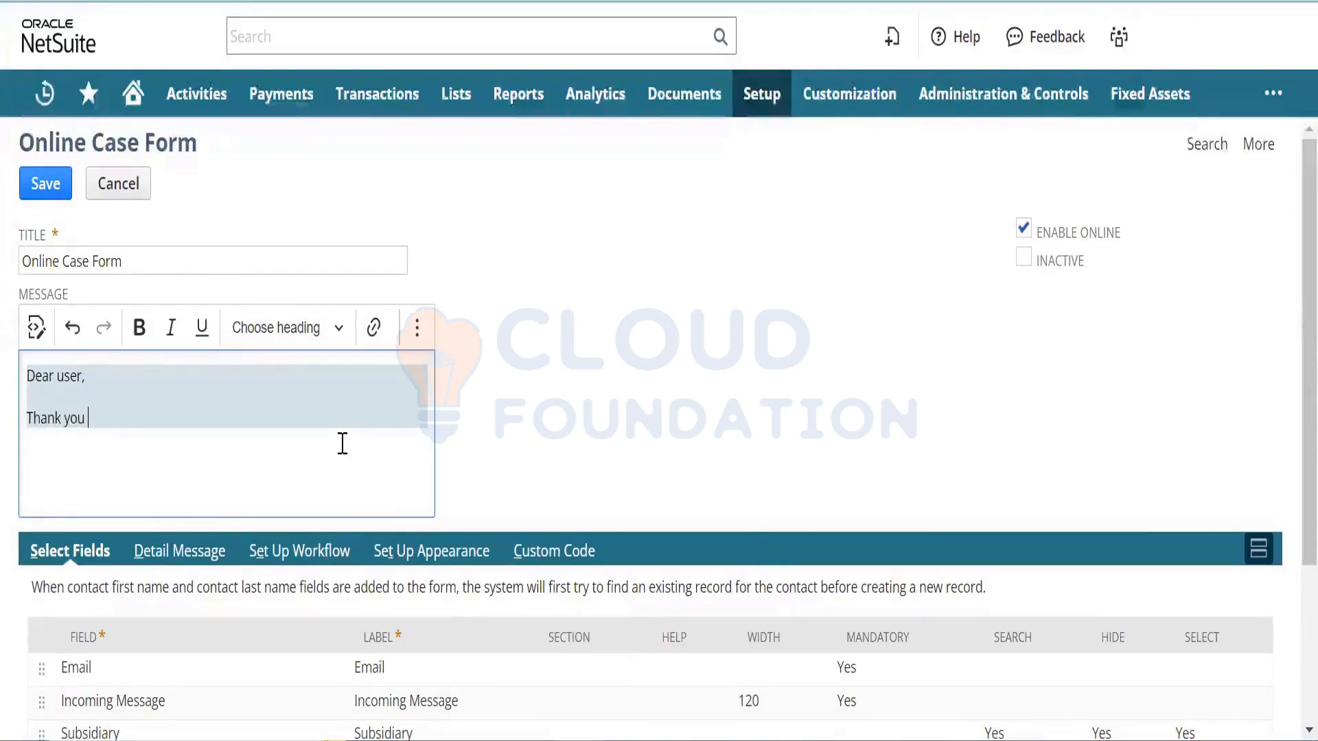
text(for submitt)
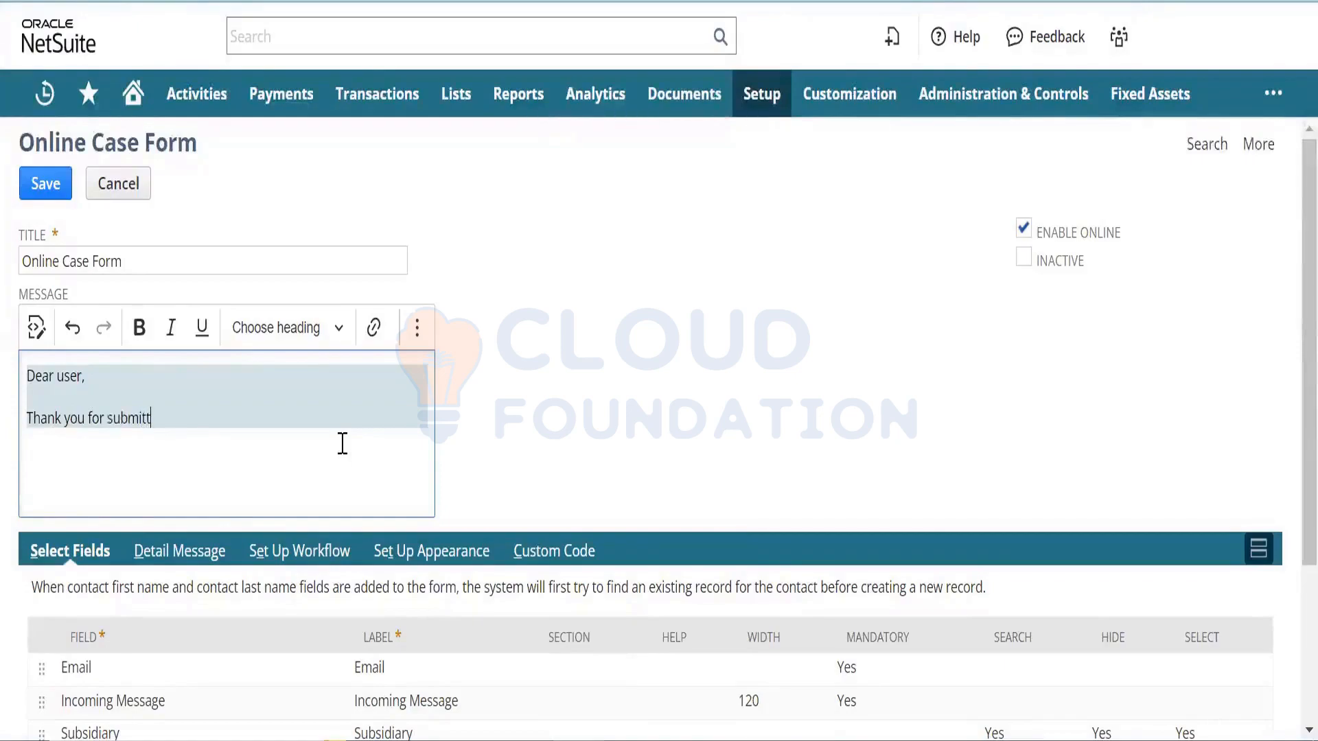
text(ing the case)
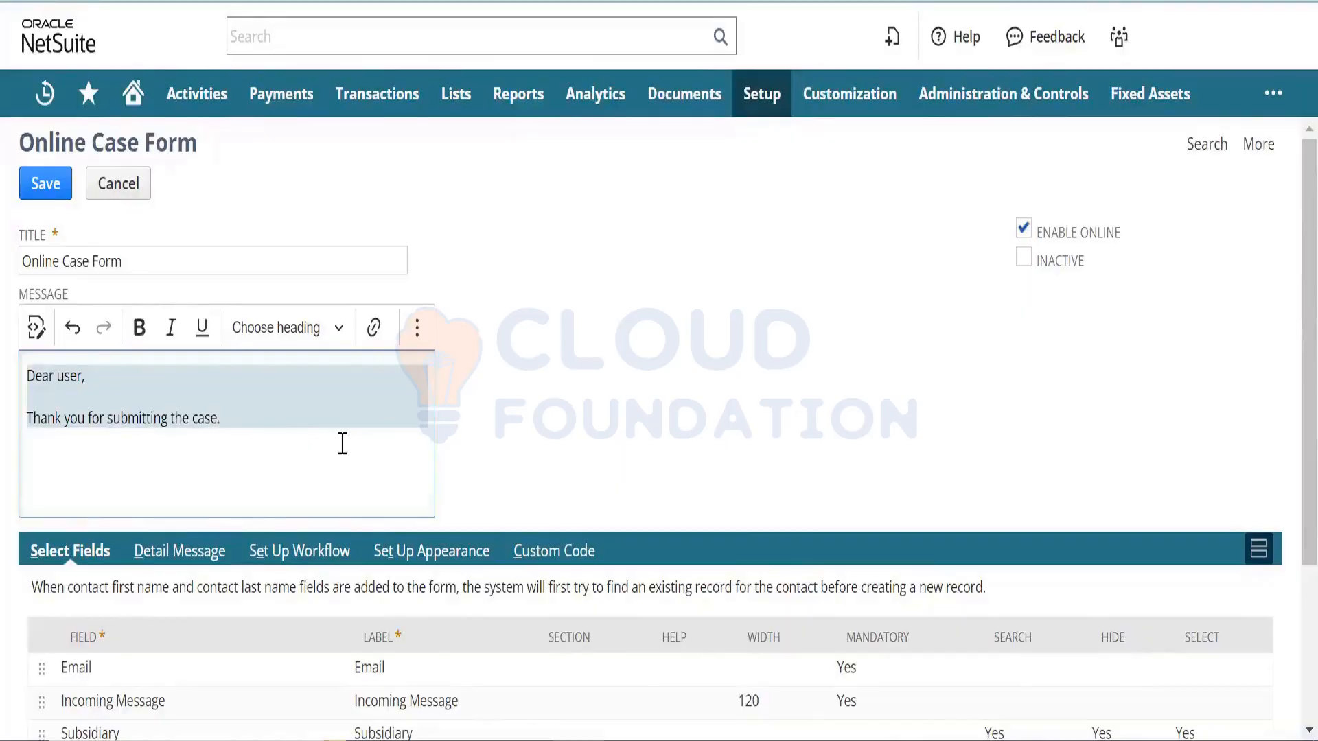
text(. Our Support Rep will g)
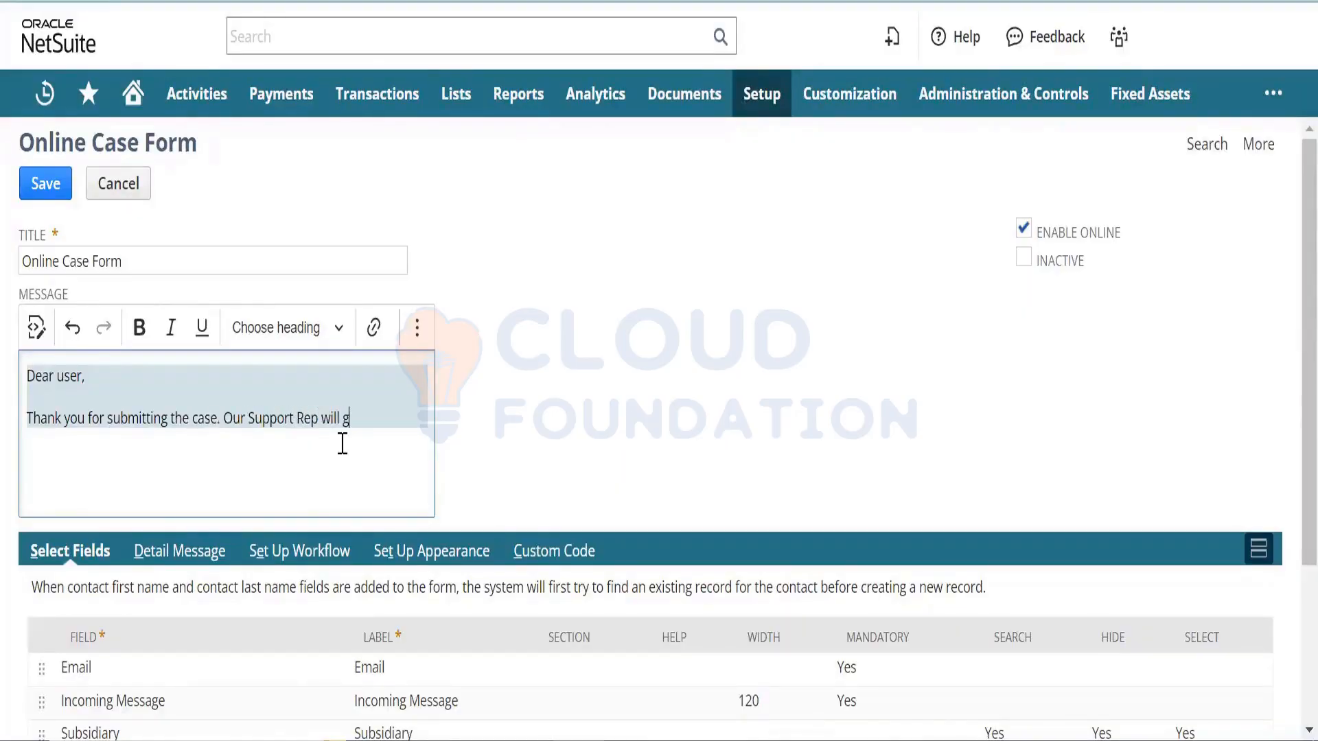
text(et in touch with )
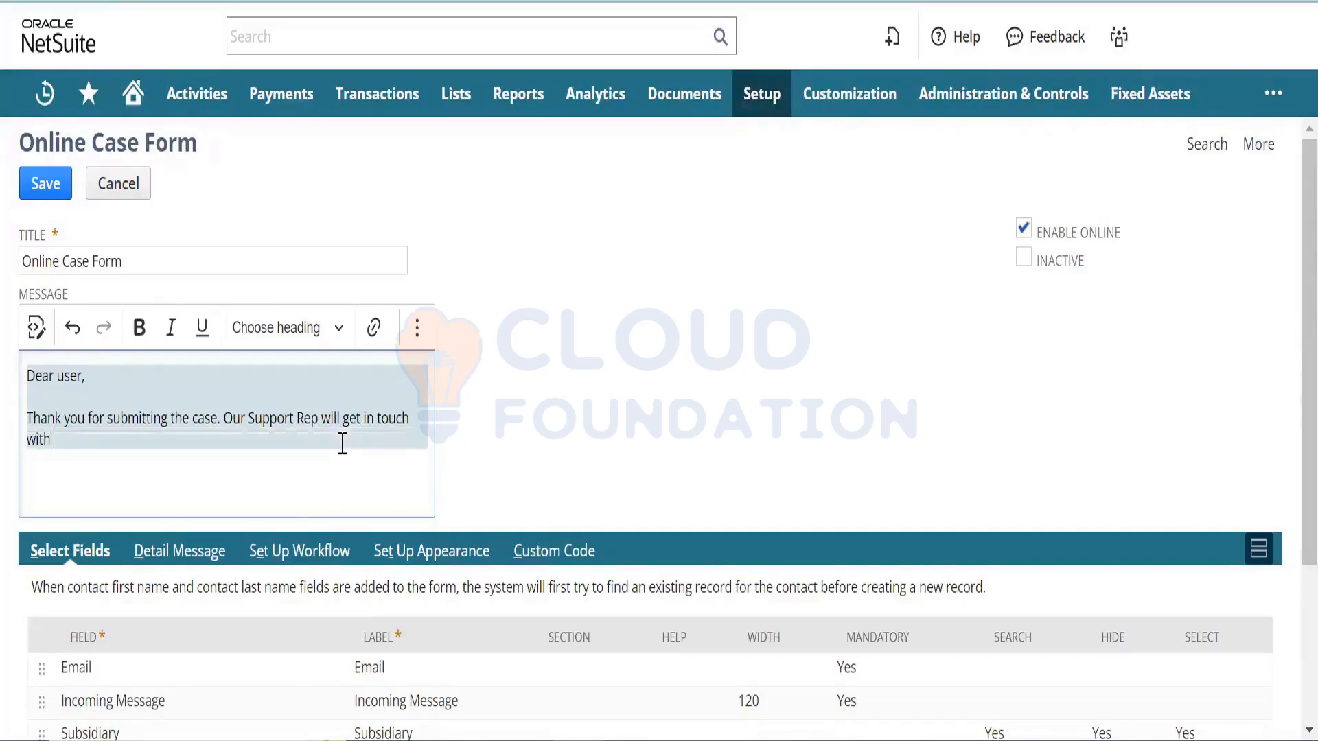
text(you shortly.)
key(Return)
text(Thanks)
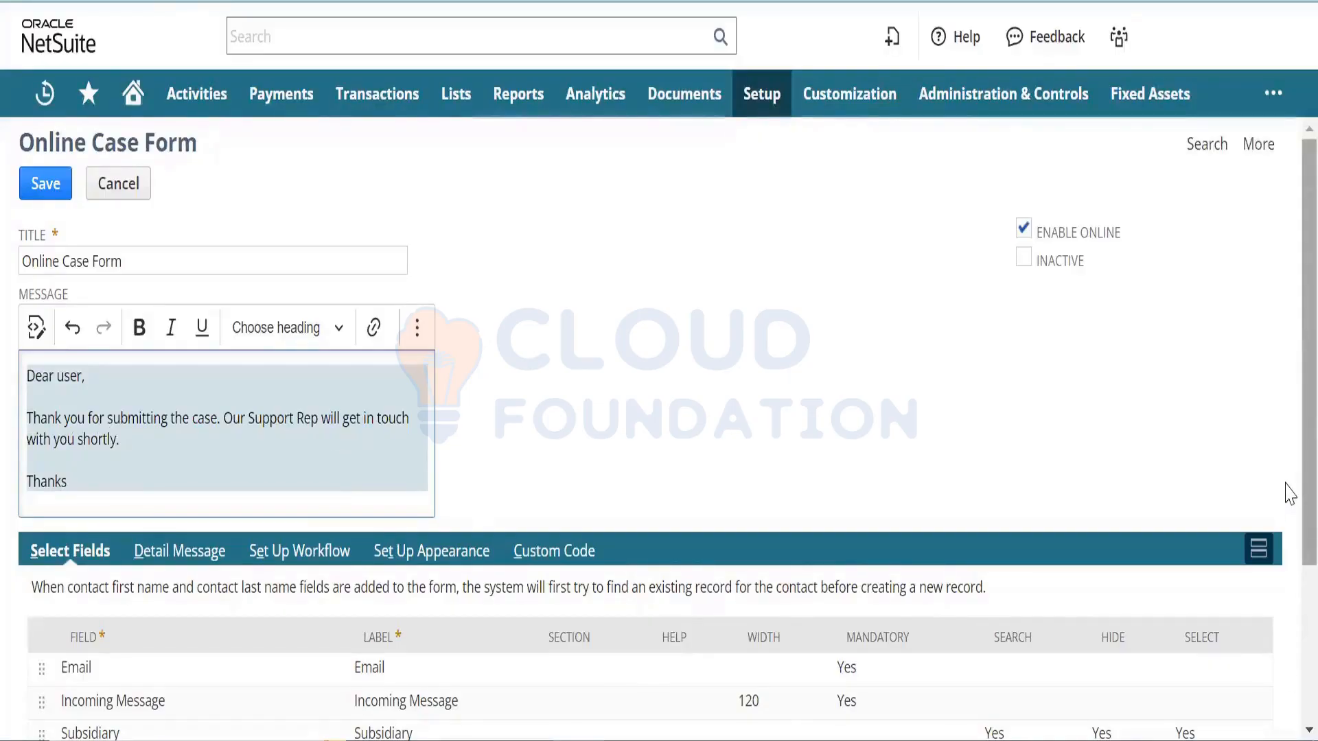
- Change the Incoming Message field width from 120 to 150 and confirm
scroll(1290, 487, down, 3)
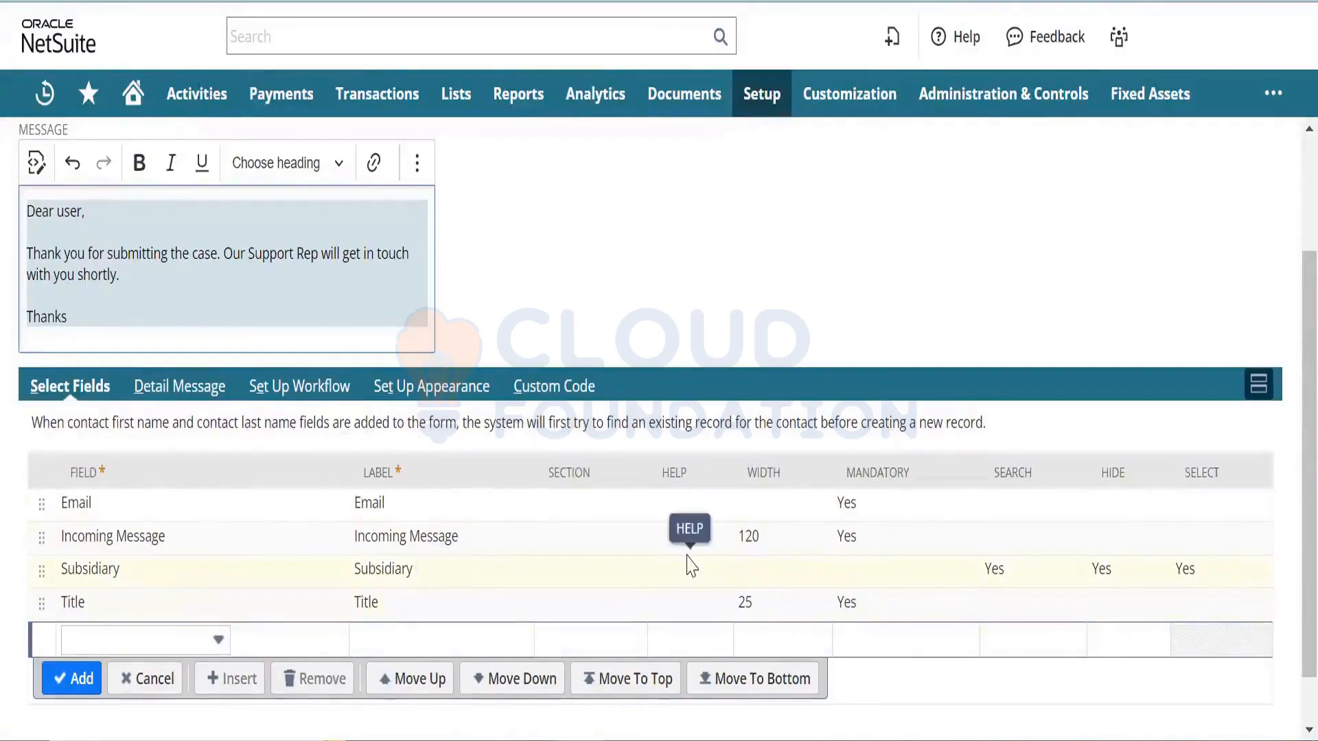
click(768, 539)
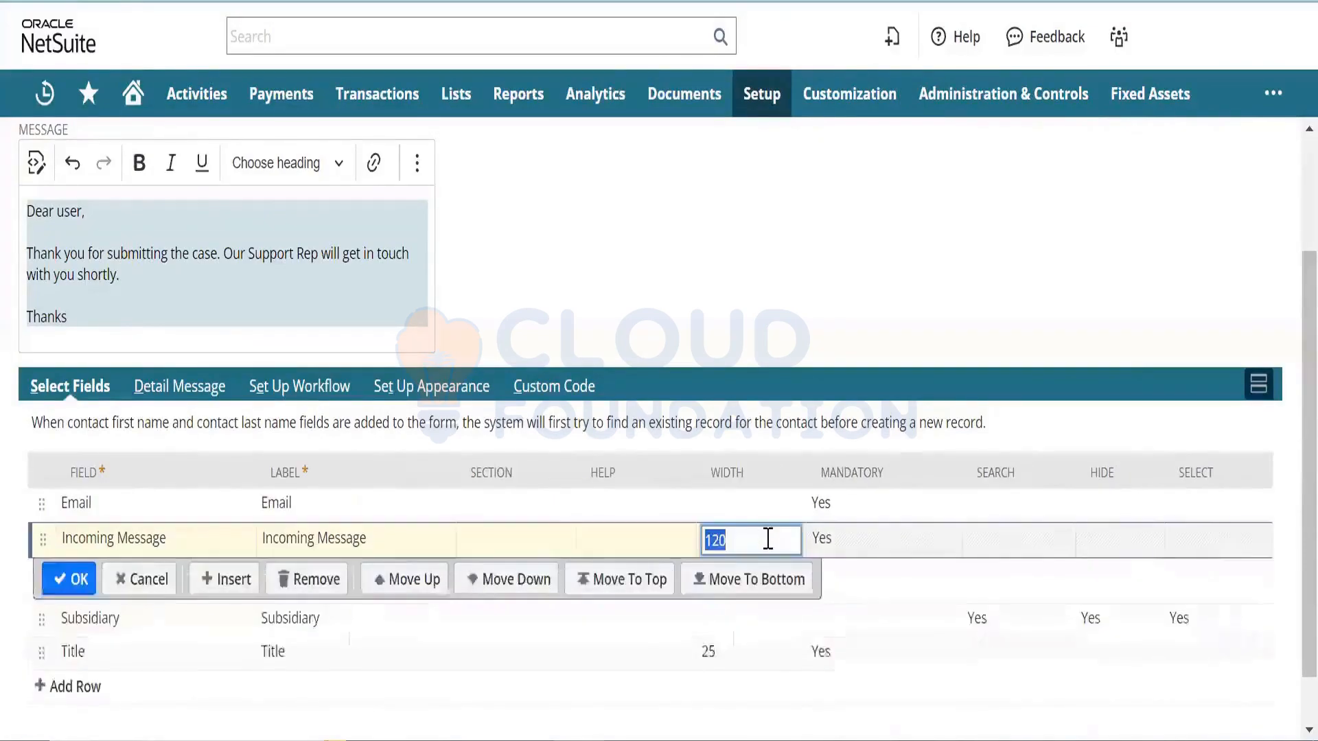
text(150)
key(Return)
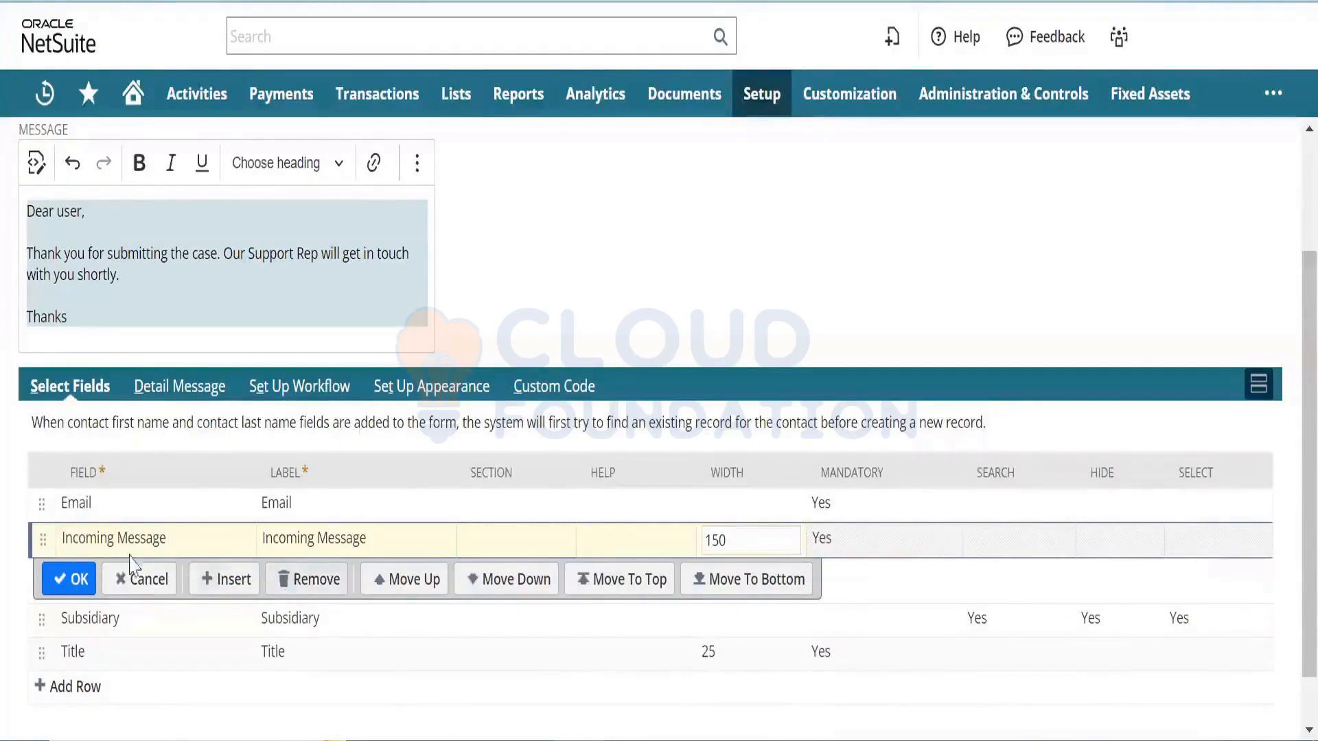
click(80, 578)
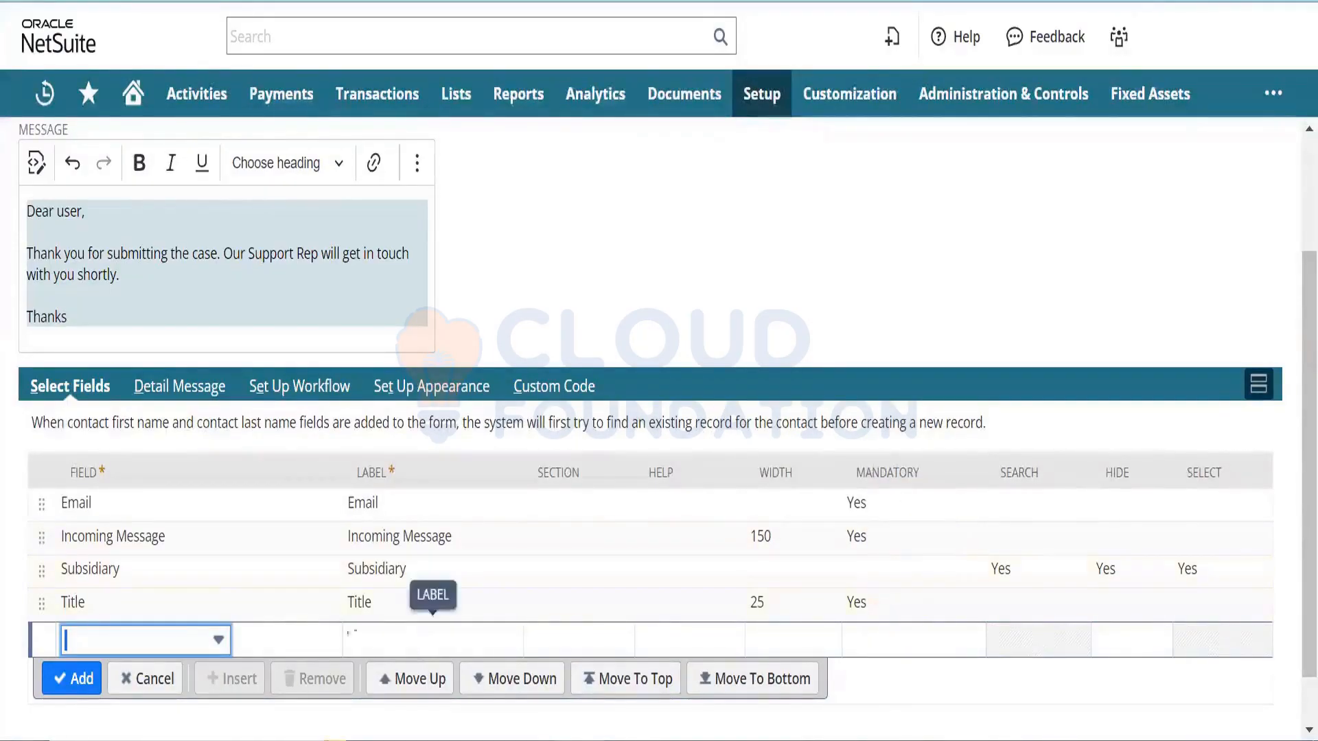
- Add a Last Name field row to the form
click(206, 643)
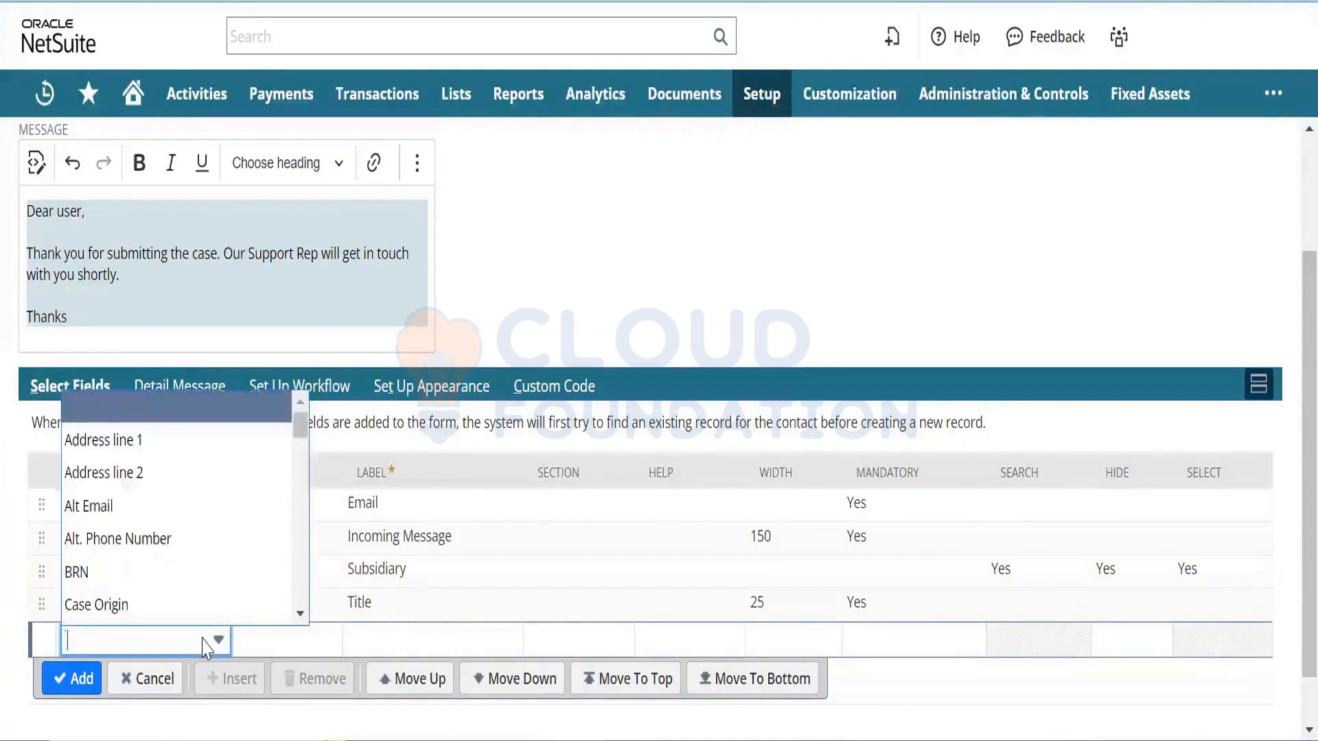
text(Form Template)
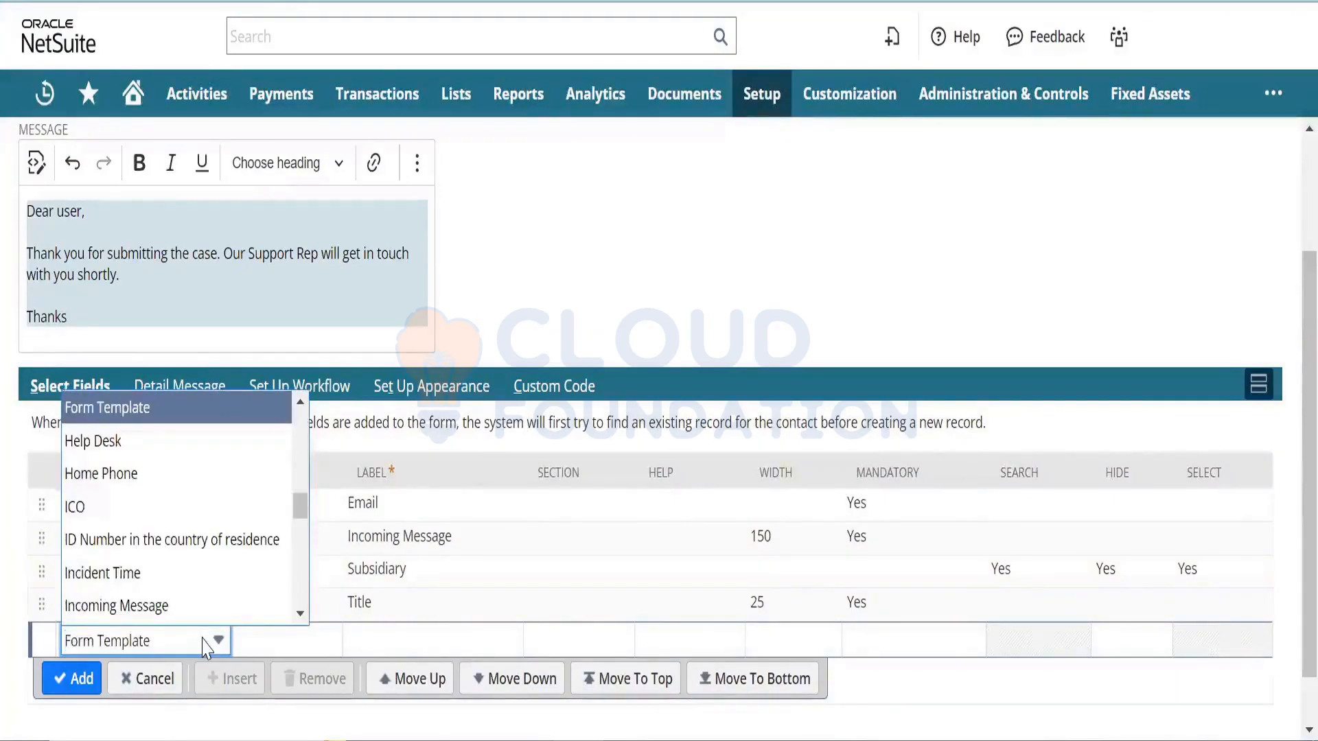
key(BackSpace)
key(BackSpace)
key(BackSpace)
key(BackSpace)
key(BackSpace)
key(BackSpace)
key(BackSpace)
key(BackSpace)
key(BackSpace)
key(BackSpace)
key(BackSpace)
key(BackSpace)
key(BackSpace)
text(ICO)
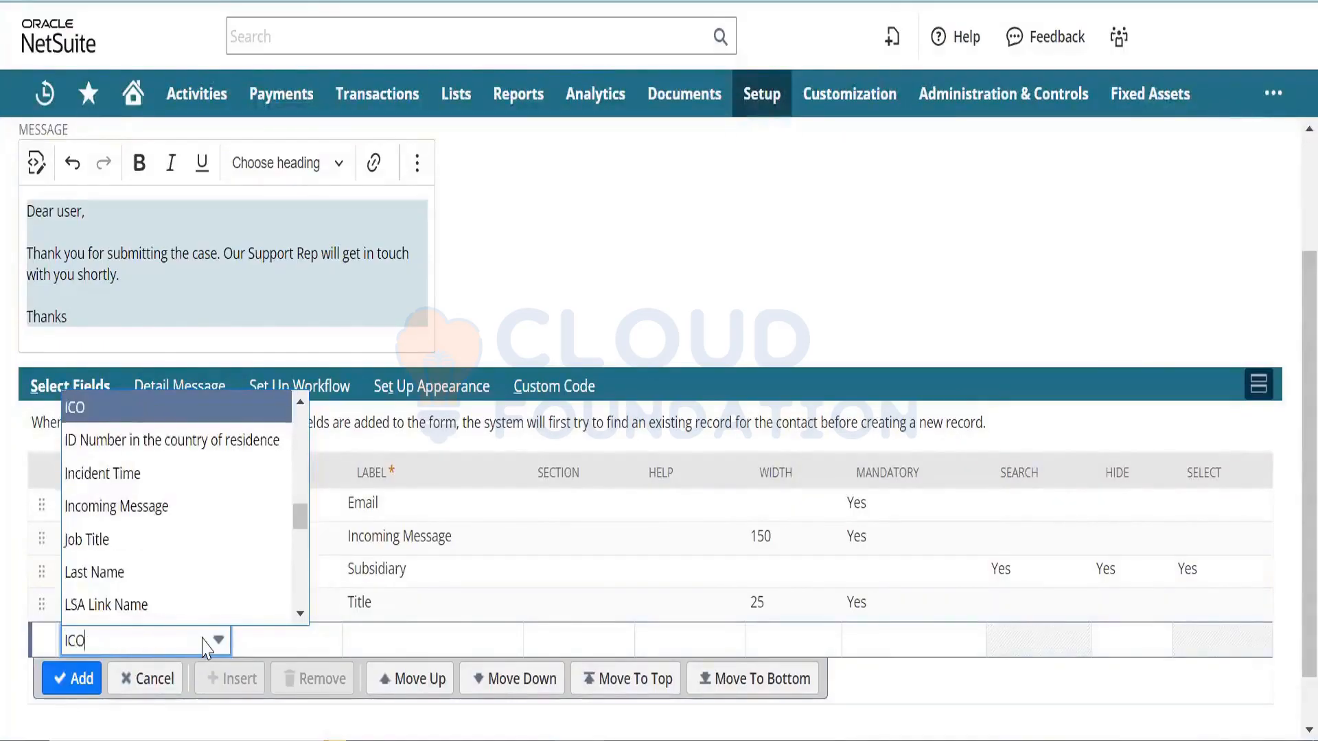
key(Down)
key(Down)
key(Down)
key(Down)
key(Down)
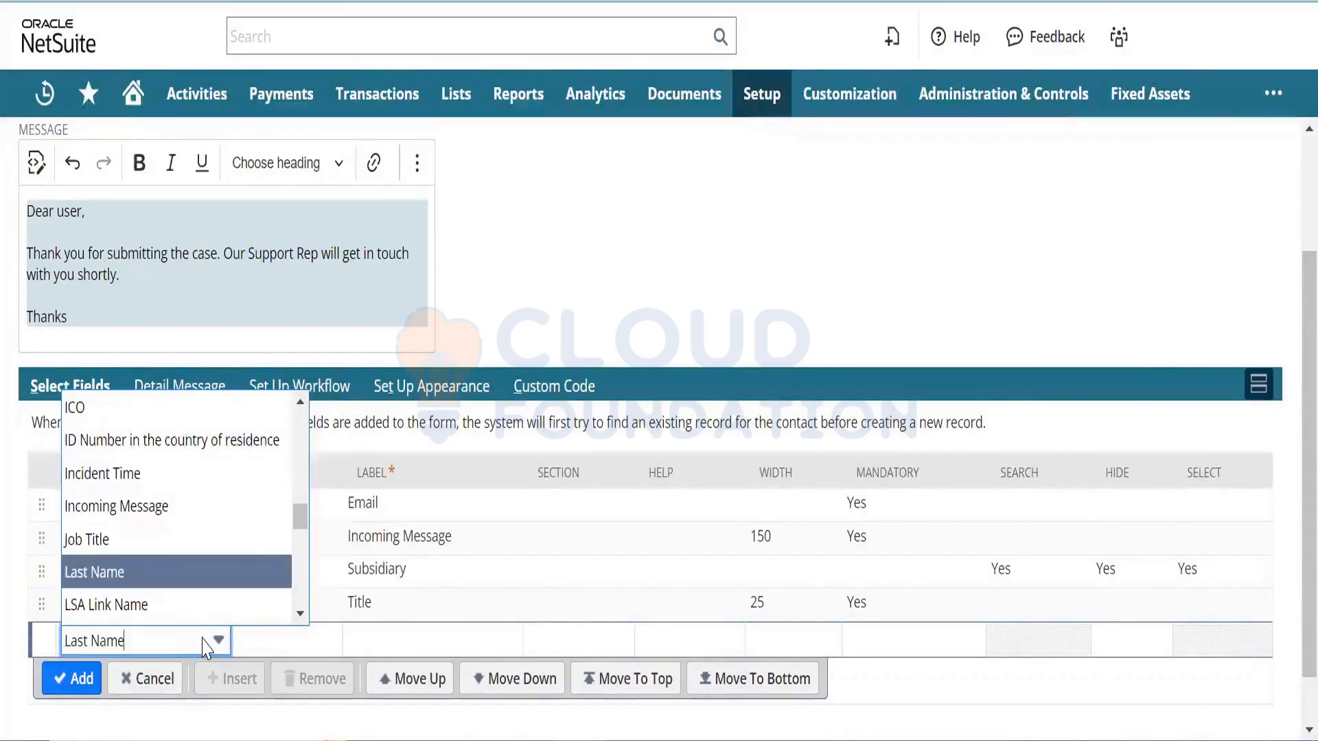
key(Return)
key(Tab)
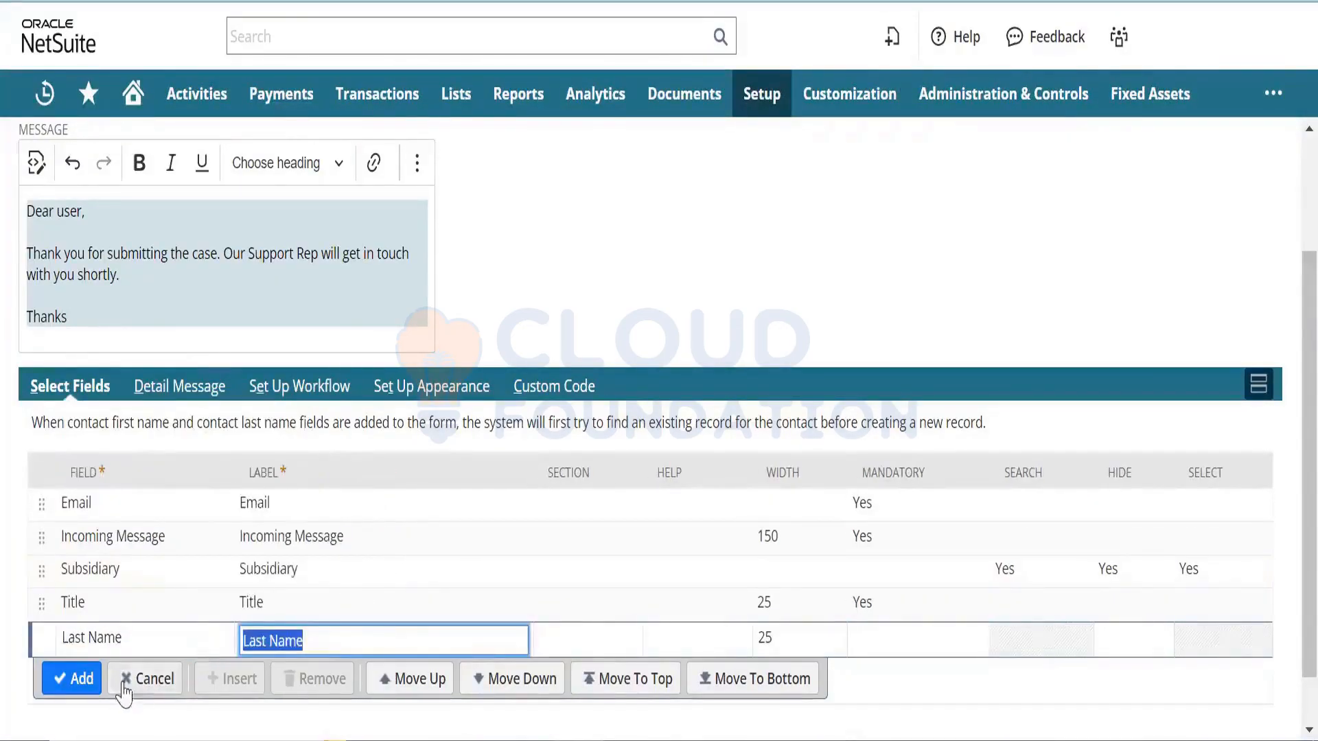
click(82, 678)
- Add First Name and City field rows to the form
click(128, 679)
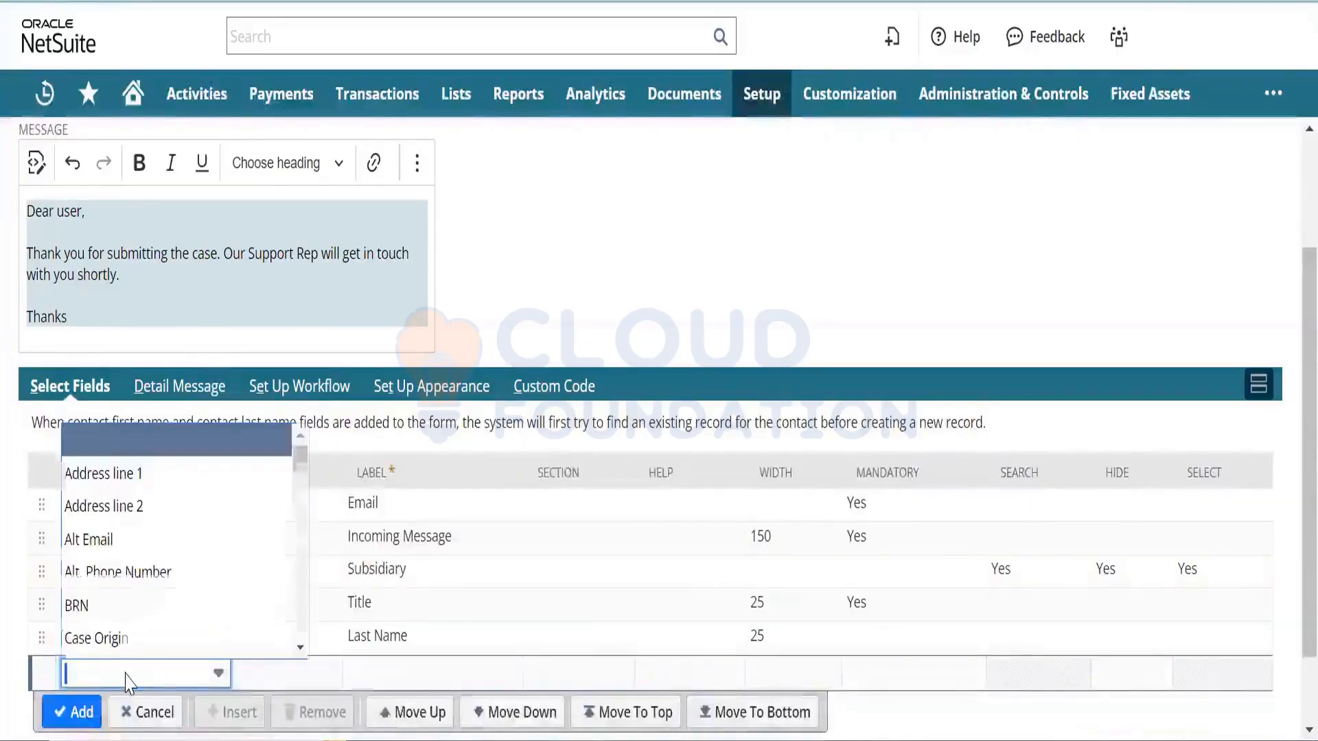
text(fi)
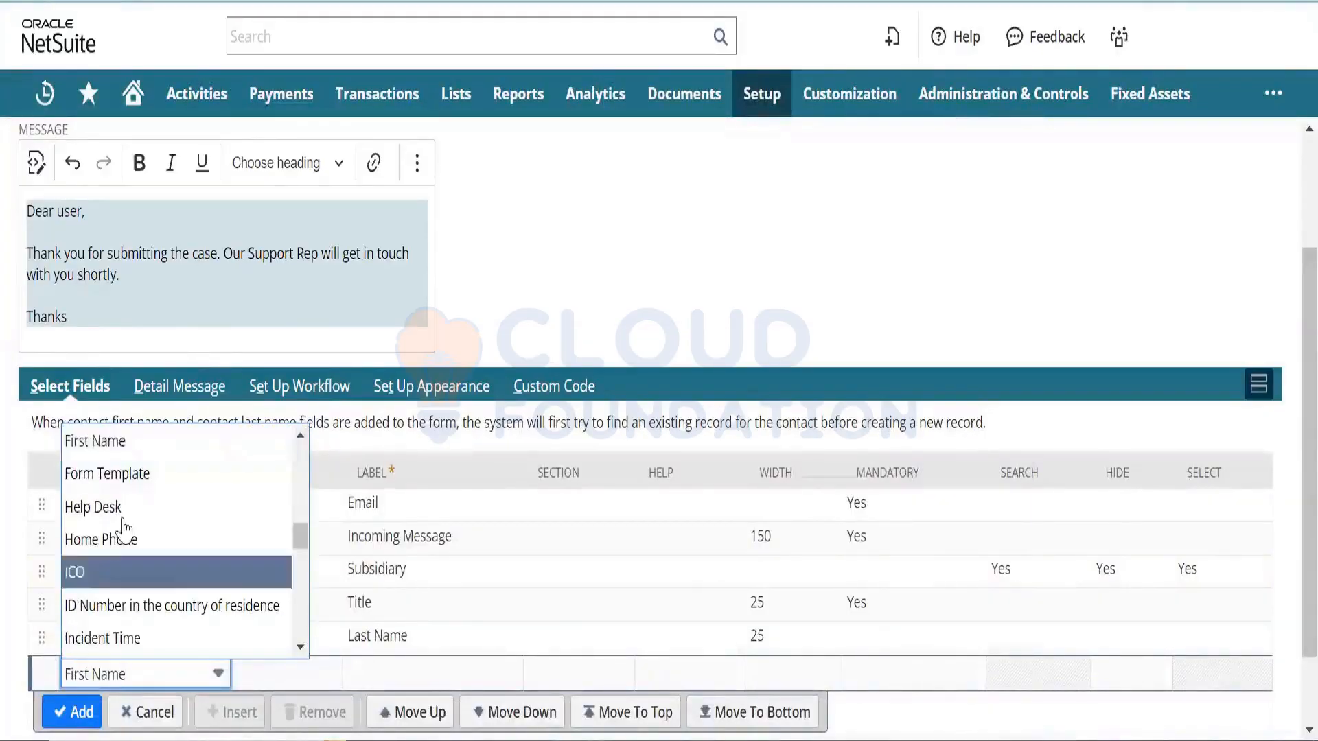
key(Return)
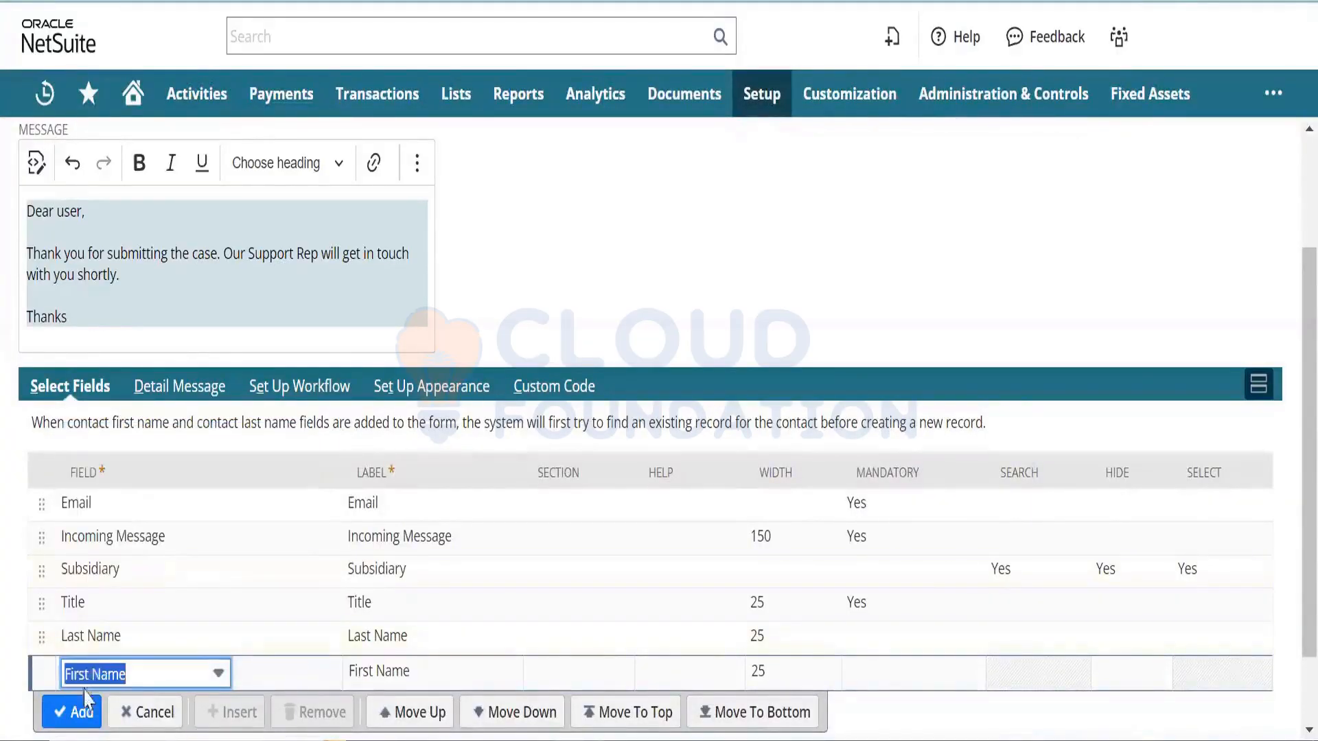
click(82, 713)
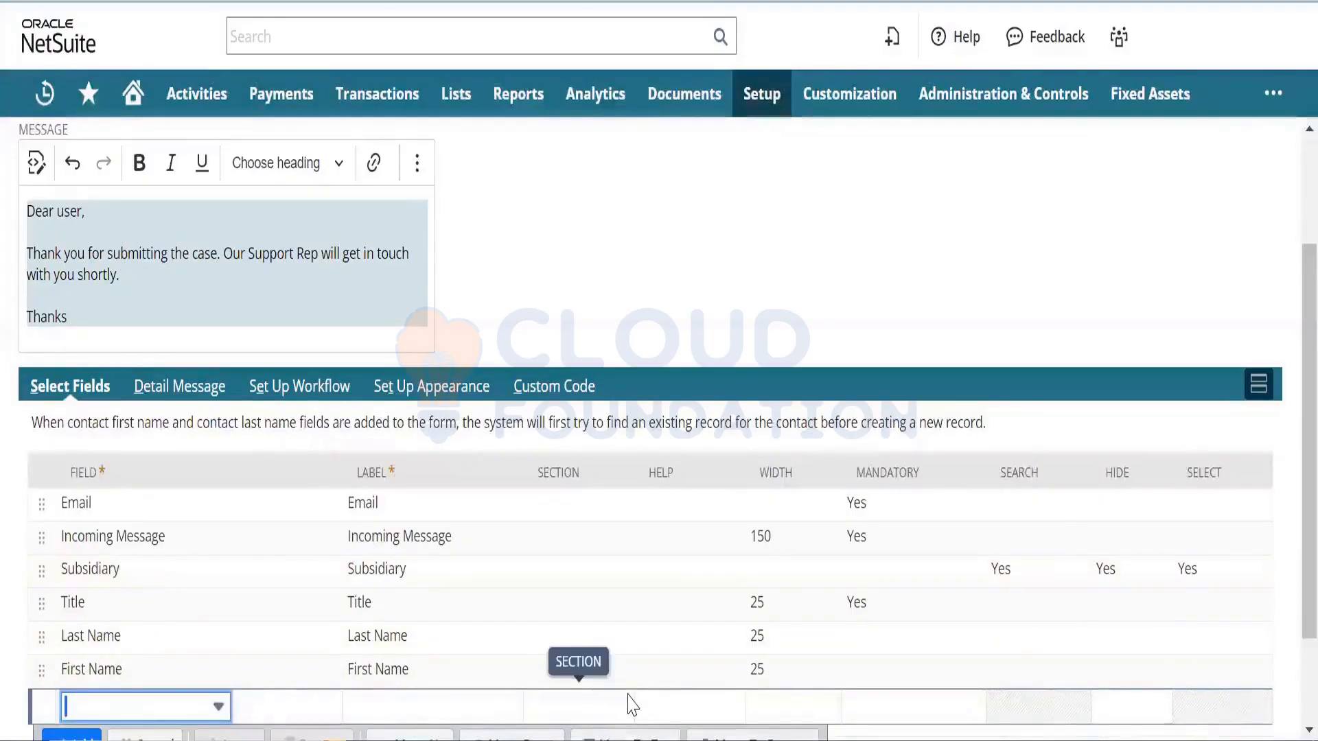
text(ci)
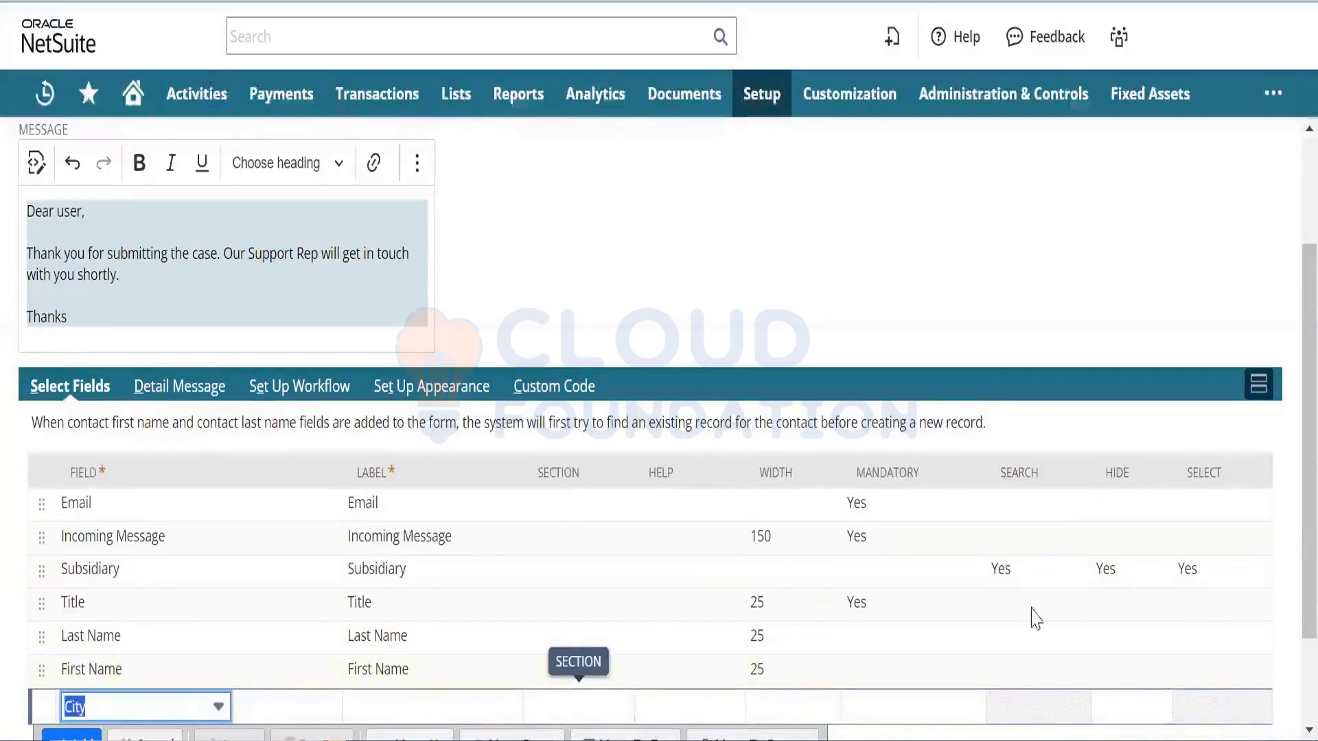
scroll(1287, 494, down, 1)
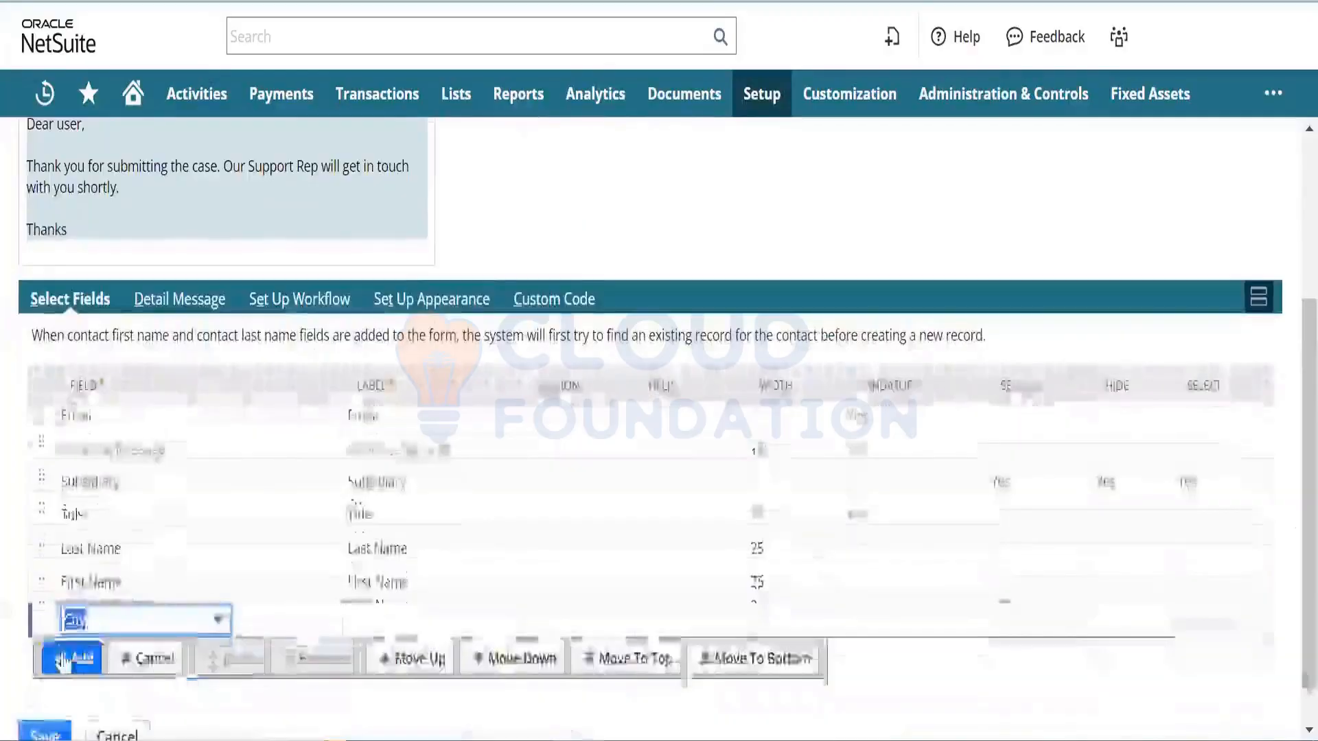
click(62, 660)
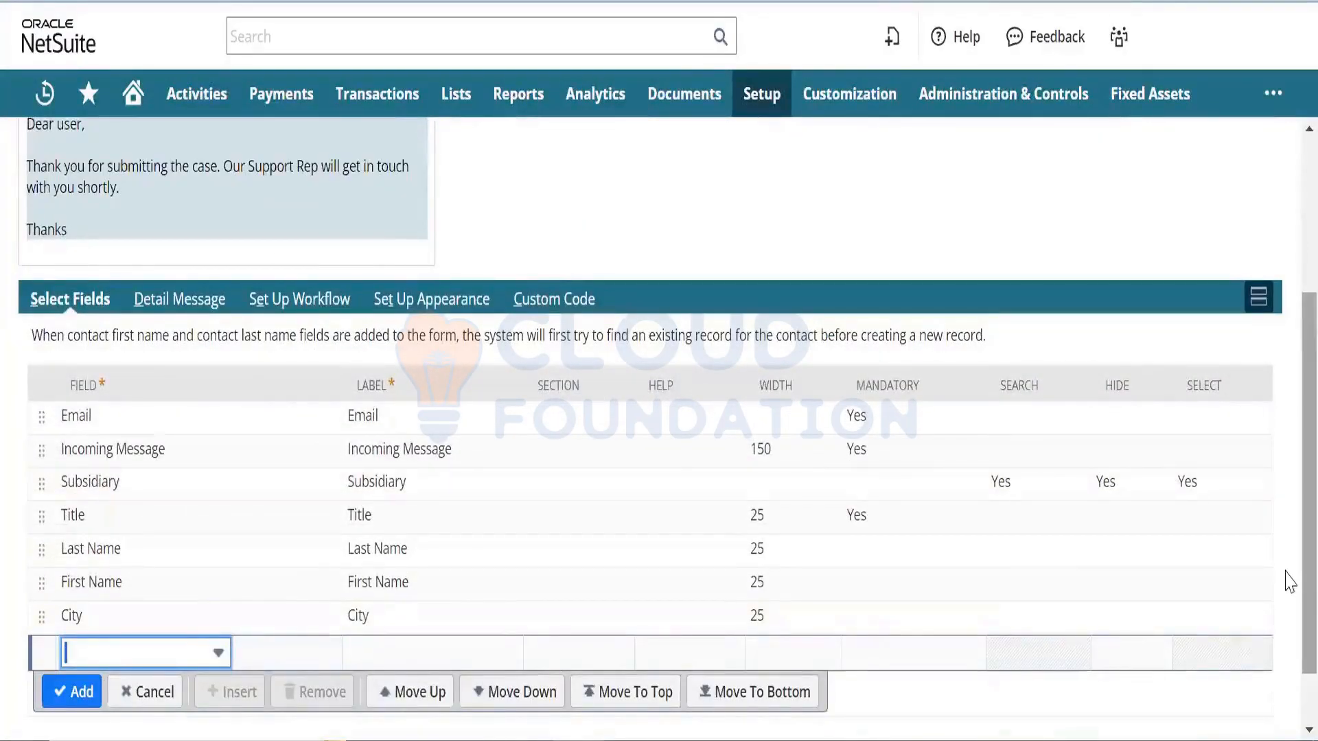
scroll(1290, 576, up, 1)
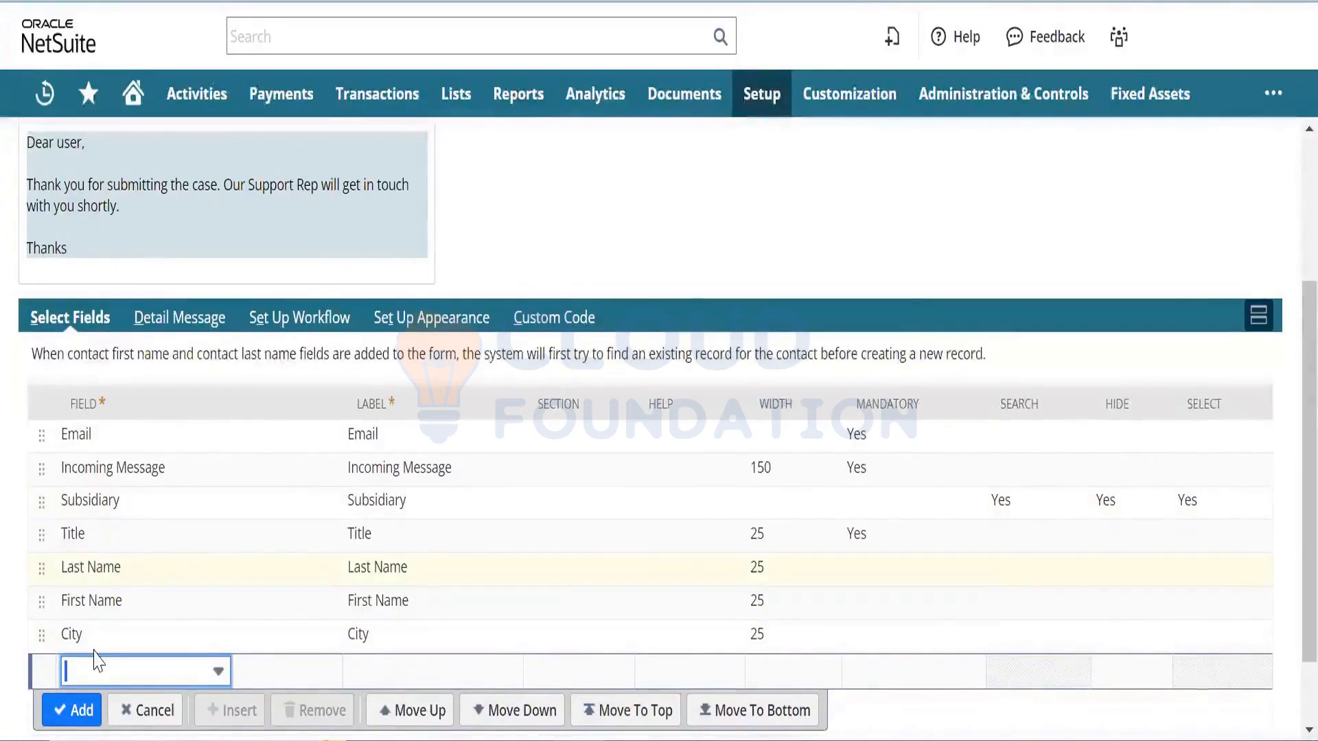
scroll(1285, 421, up, 3)
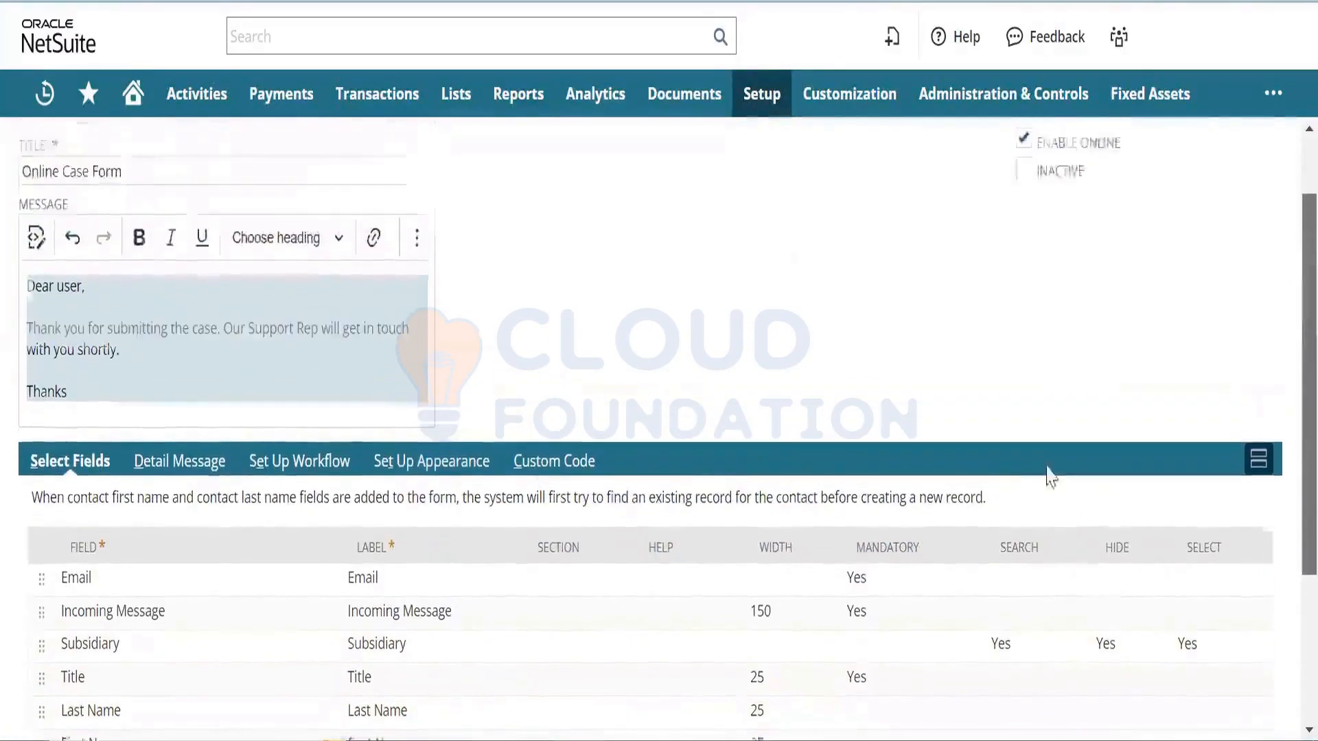
- Copy the confirmation thank-you text and paste it into the Detail Message box
scroll(1050, 476, up, 2)
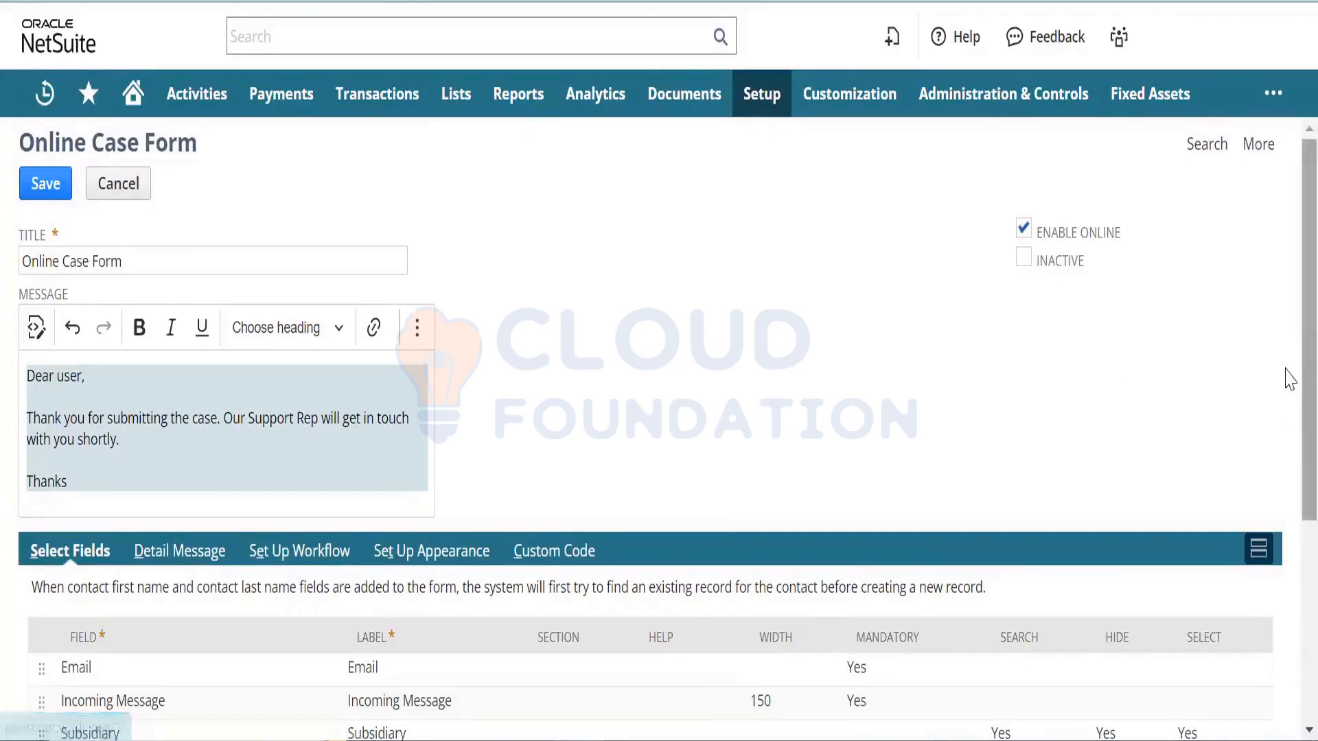
scroll(1285, 377, down, 3)
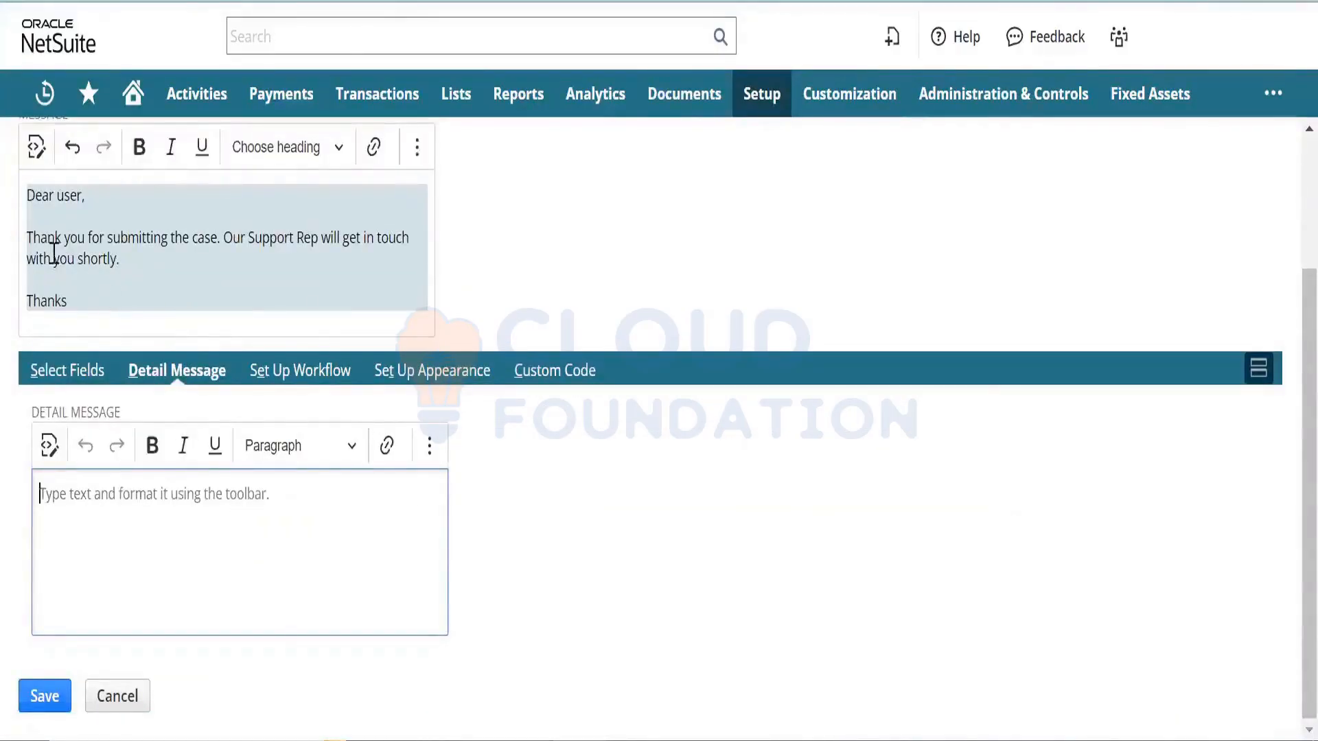
drag(69, 302, 8, 194)
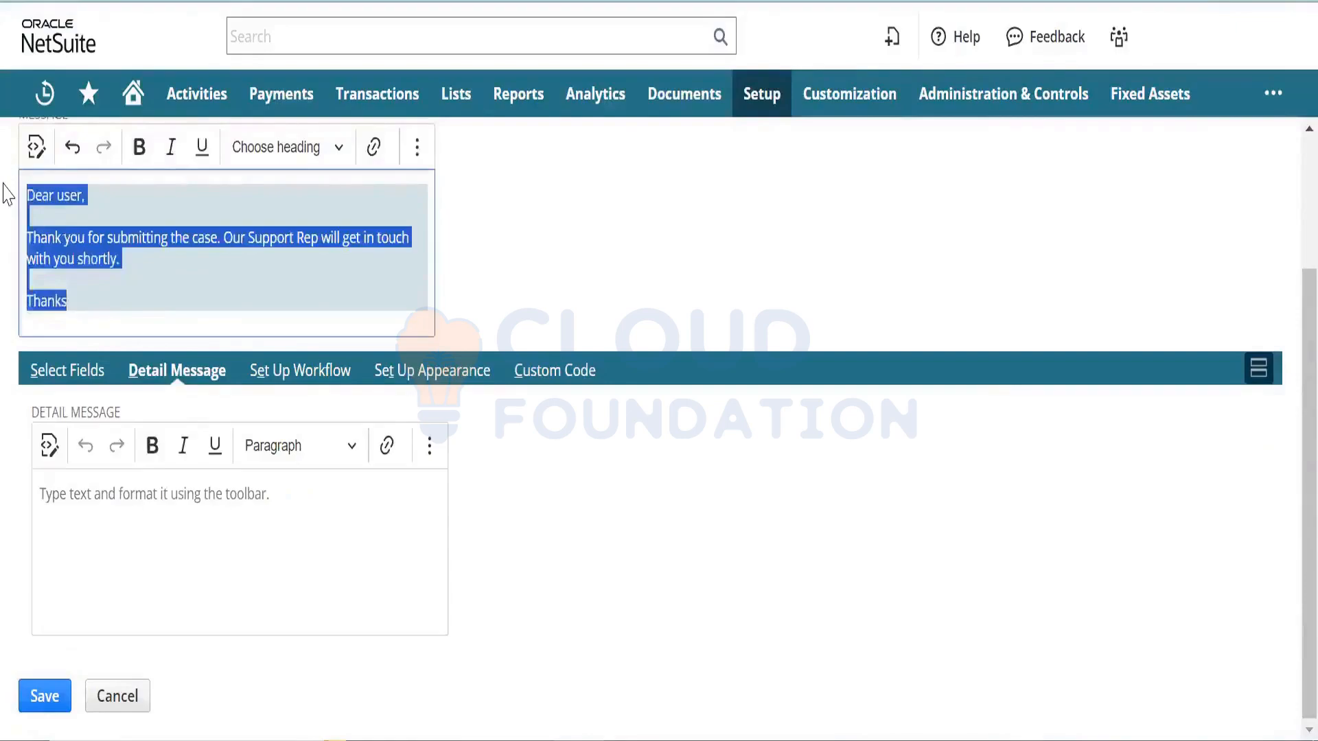
click(124, 532)
key(ctrl+v)
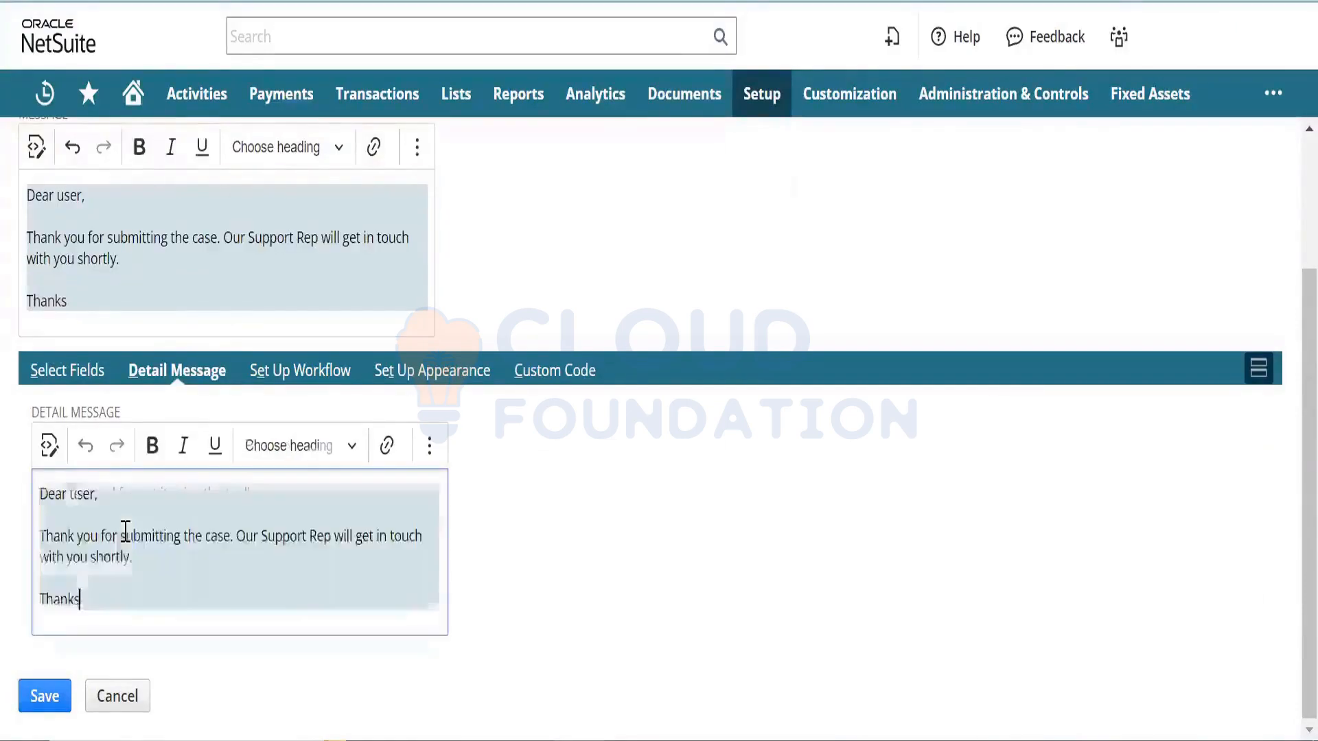
- Give the case form the Basic : Black & Yellow colour theme on Set Up Appearance
click(316, 384)
click(426, 379)
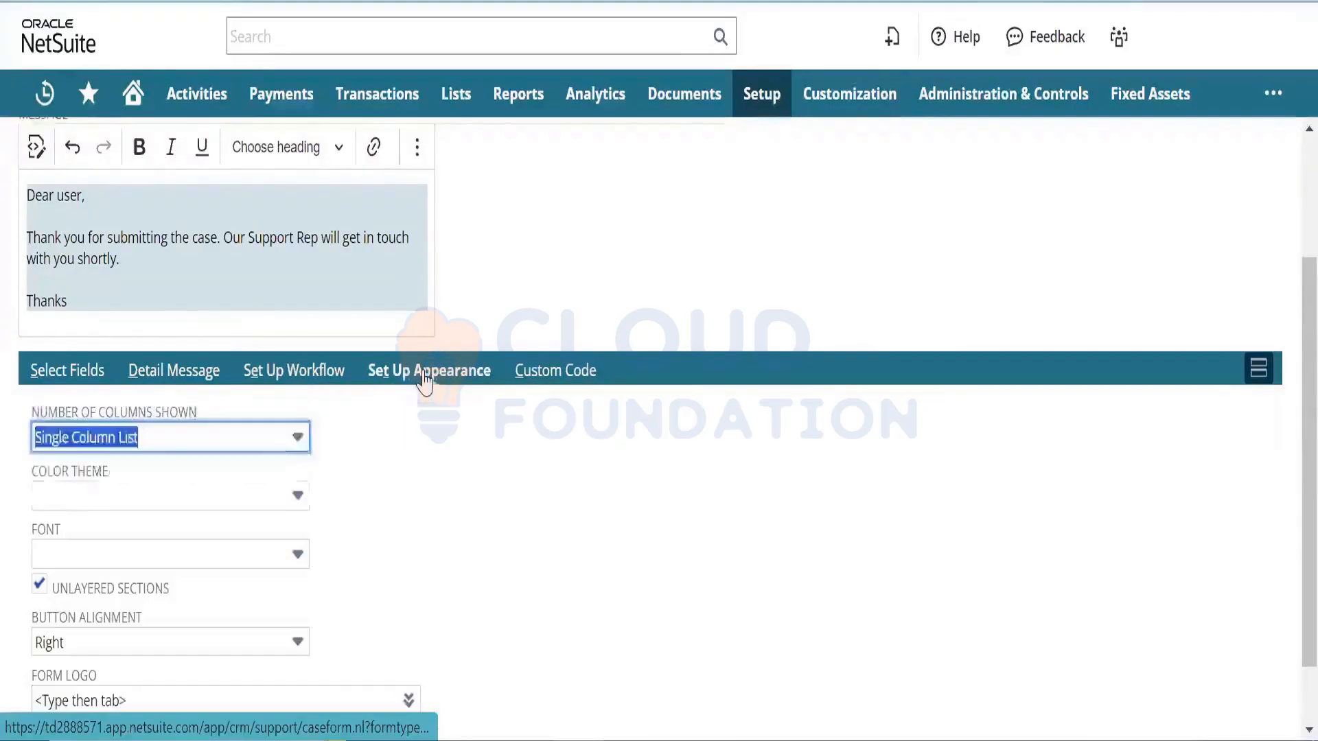
click(267, 496)
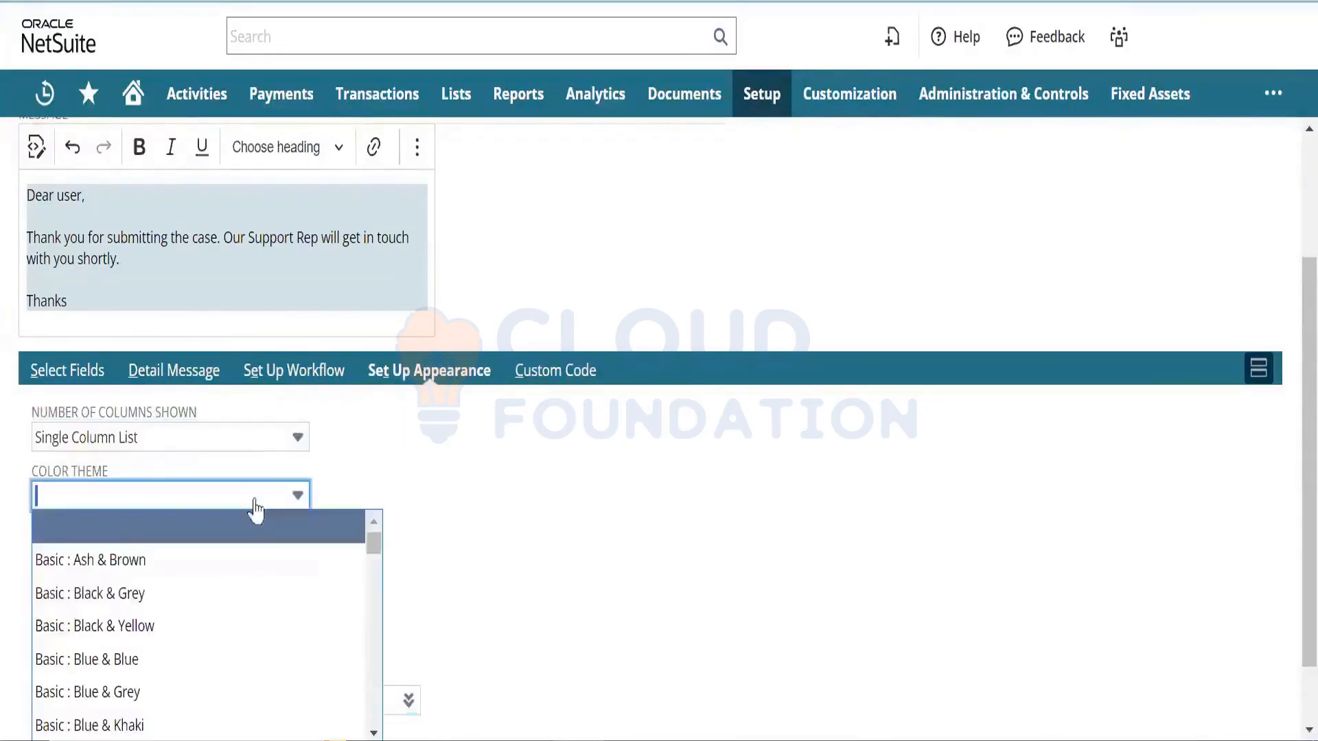
click(216, 627)
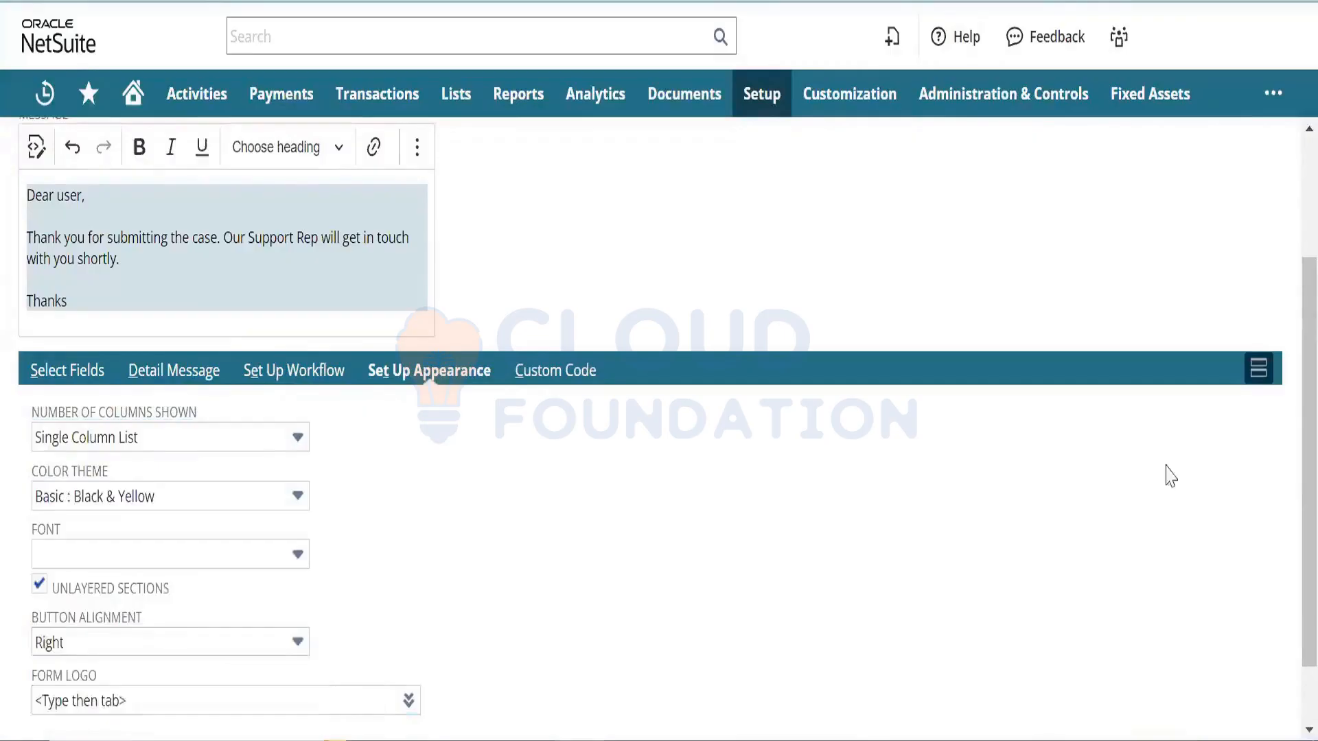
scroll(1289, 429, down, 1)
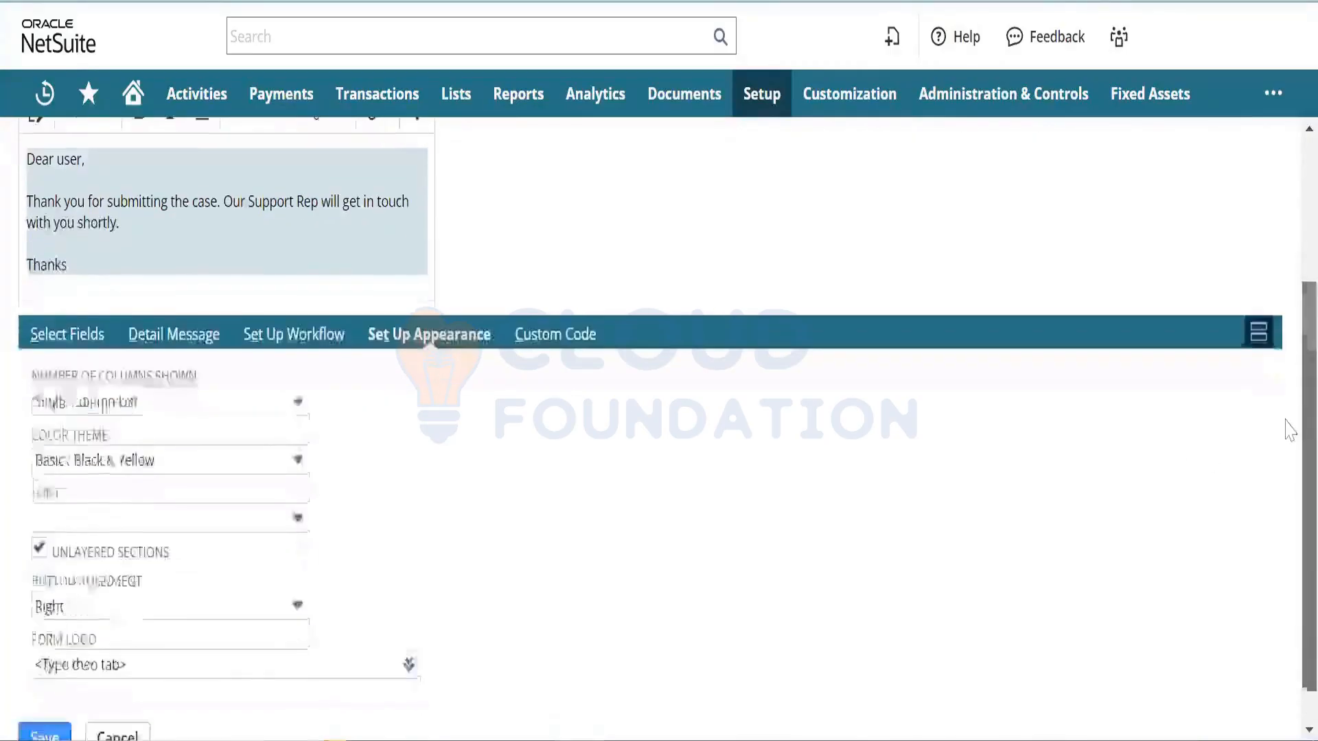
- Set the form font to Open Sans and align its buttons to the left
click(81, 519)
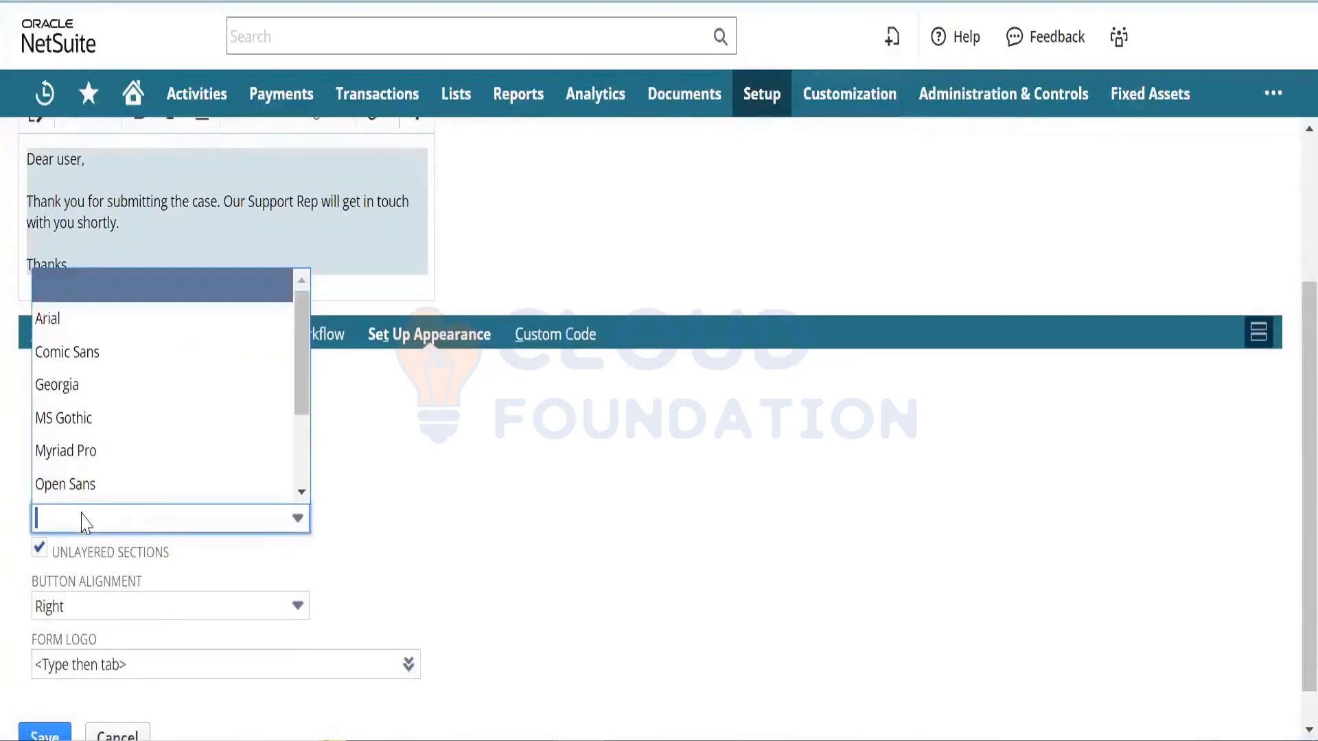
click(106, 490)
click(871, 673)
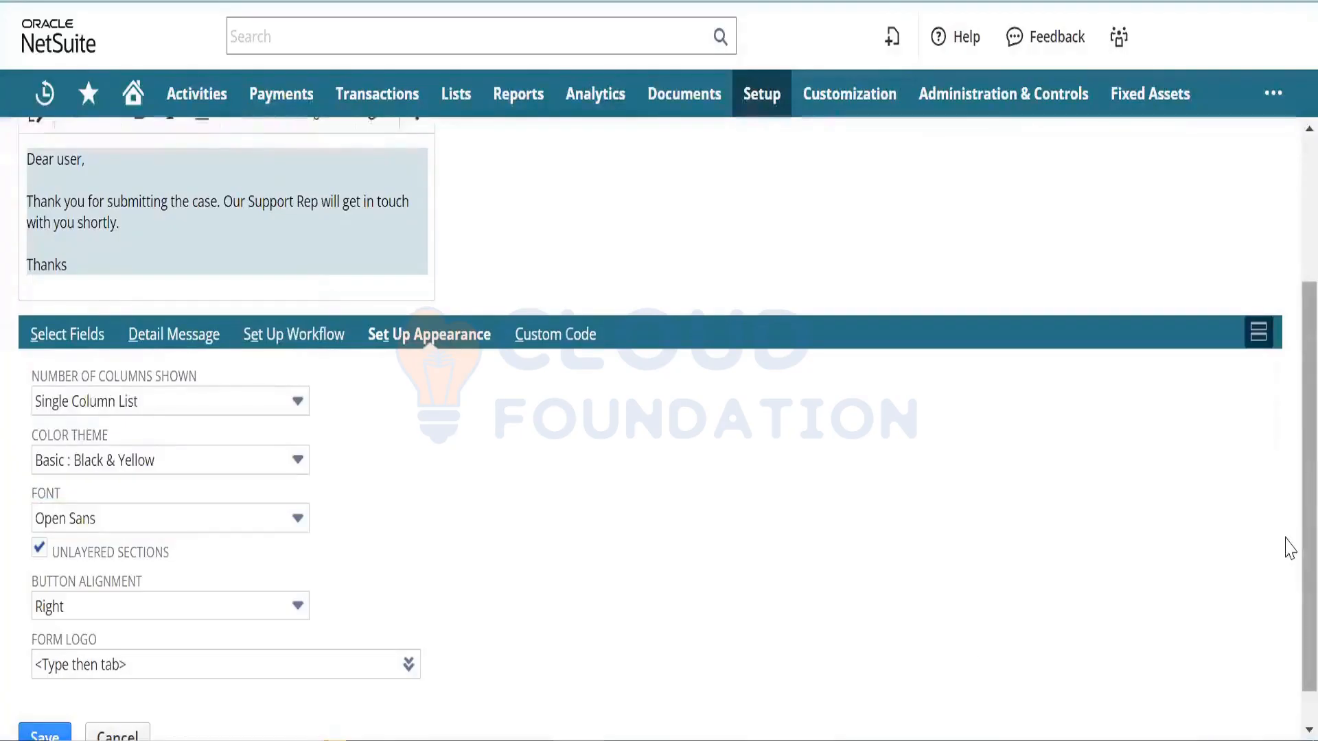
scroll(1286, 547, down, 1)
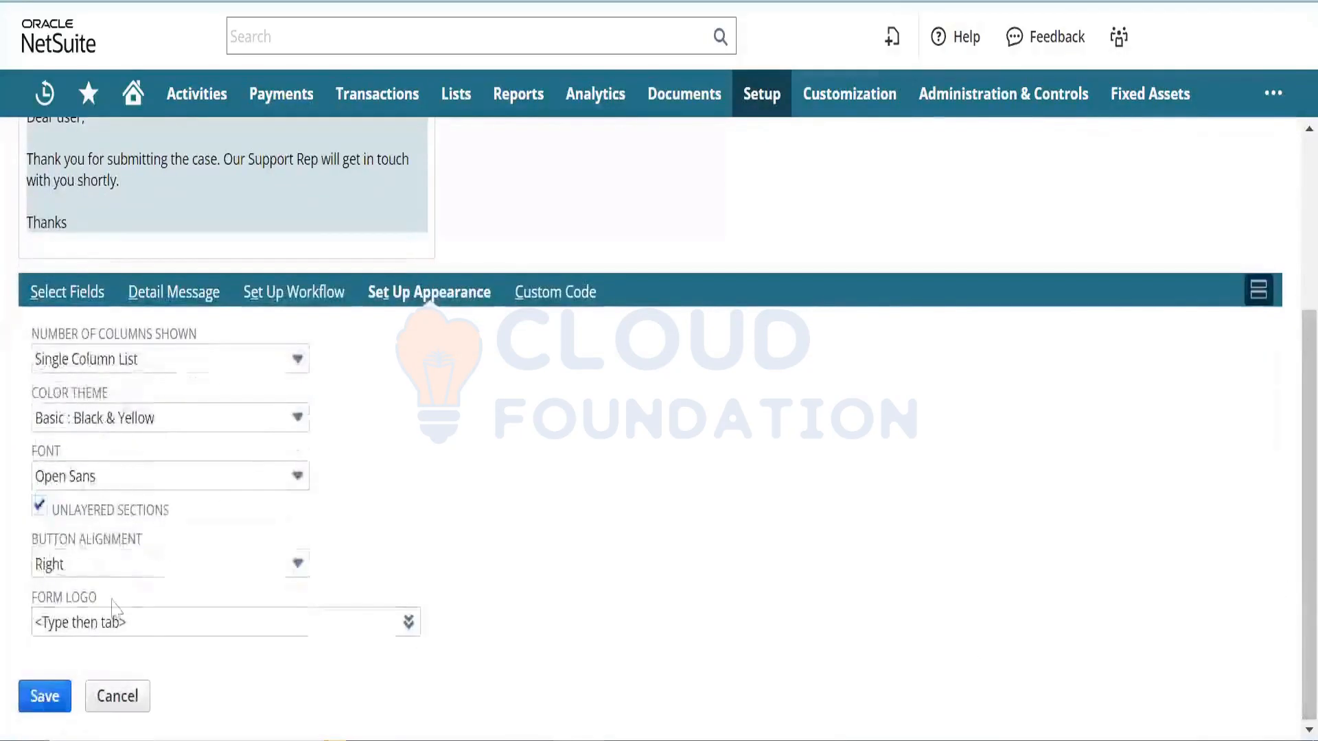
click(144, 568)
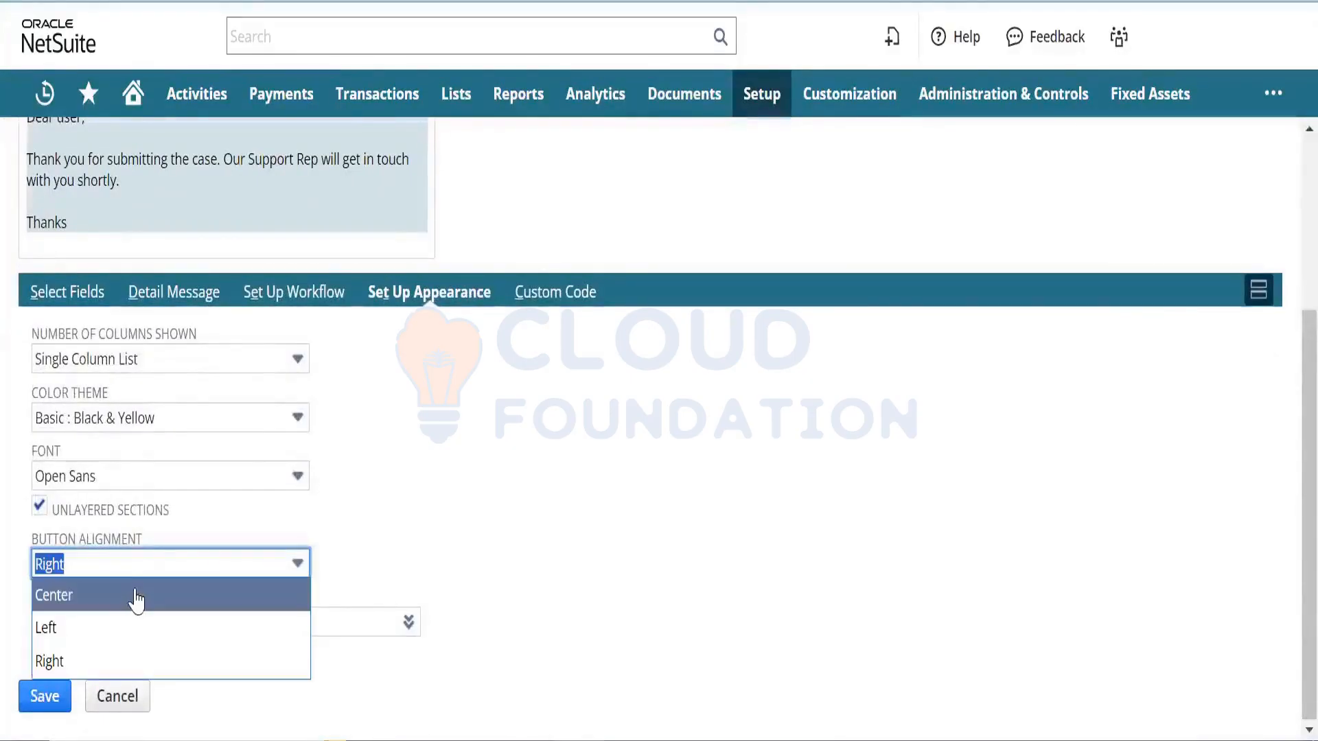
click(129, 633)
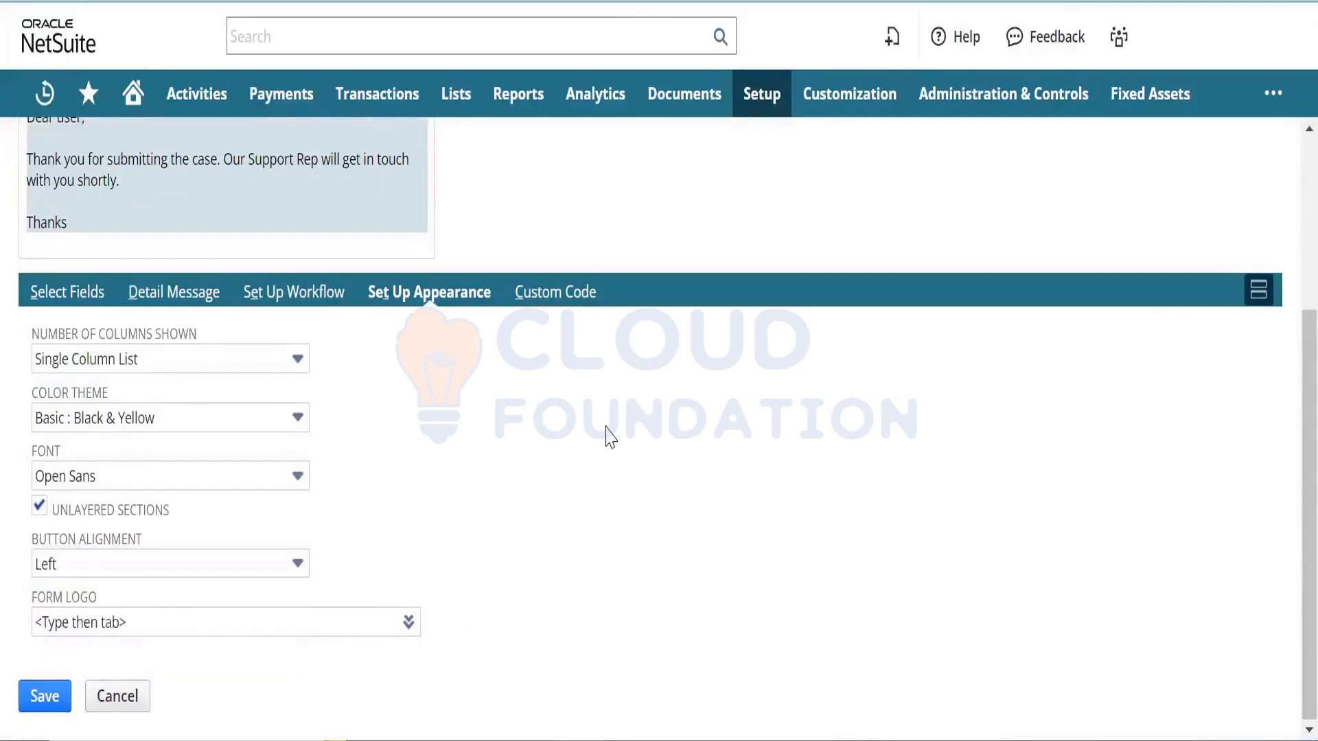
- Check the Custom Code and Select Fields subtabs, try saving, and dismiss the missing-URL alert
click(542, 307)
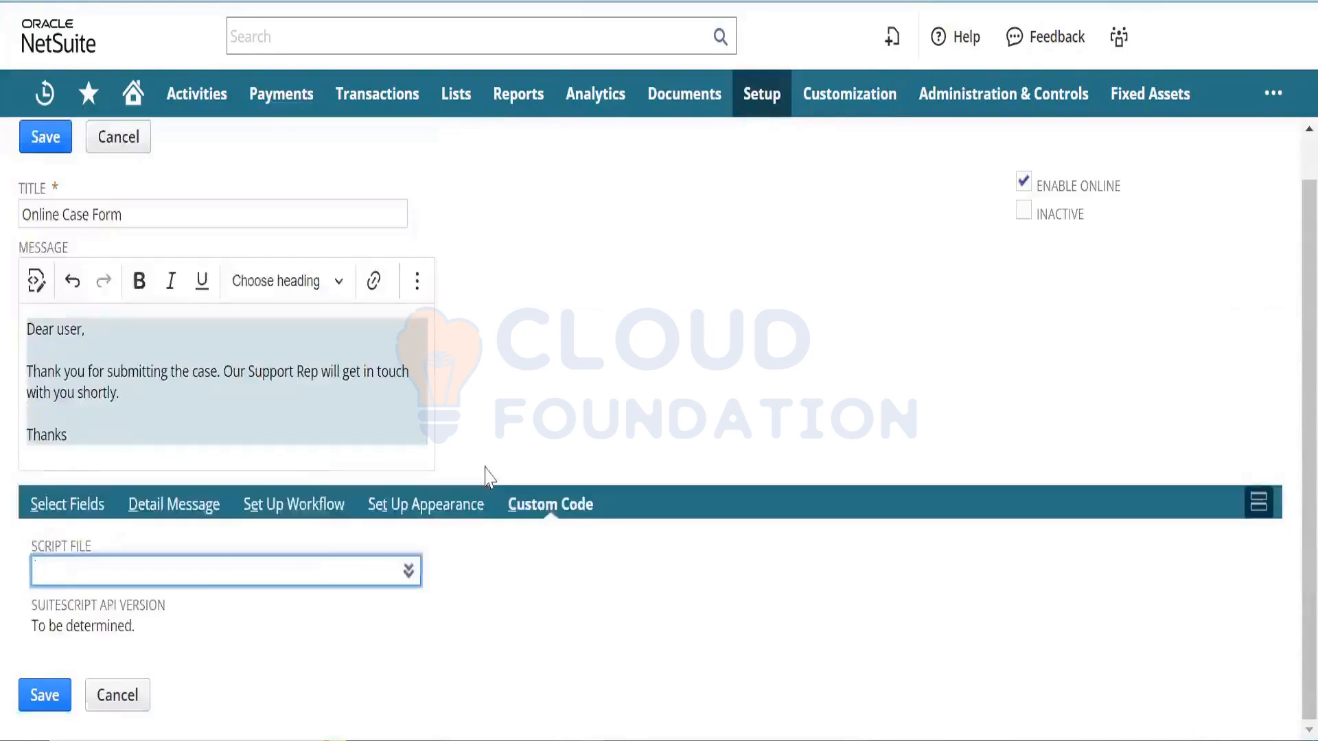
click(76, 507)
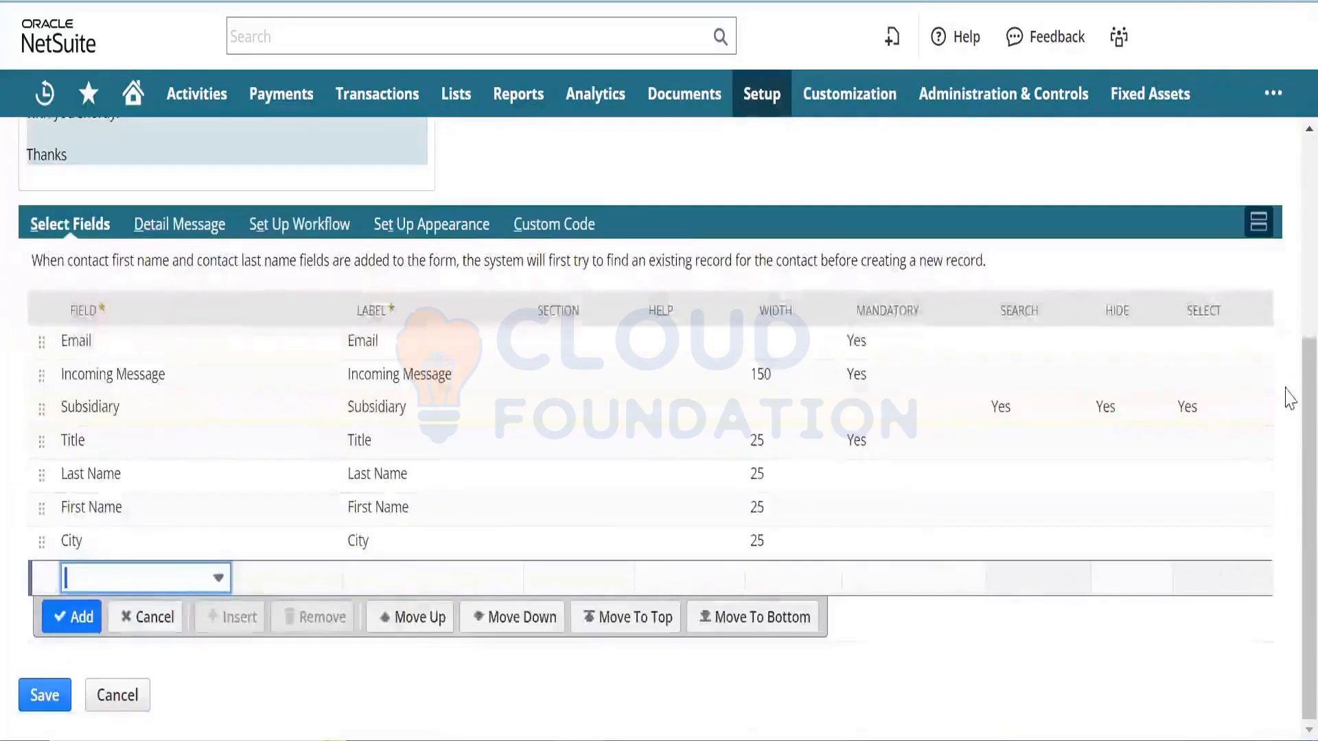
scroll(1287, 295, up, 5)
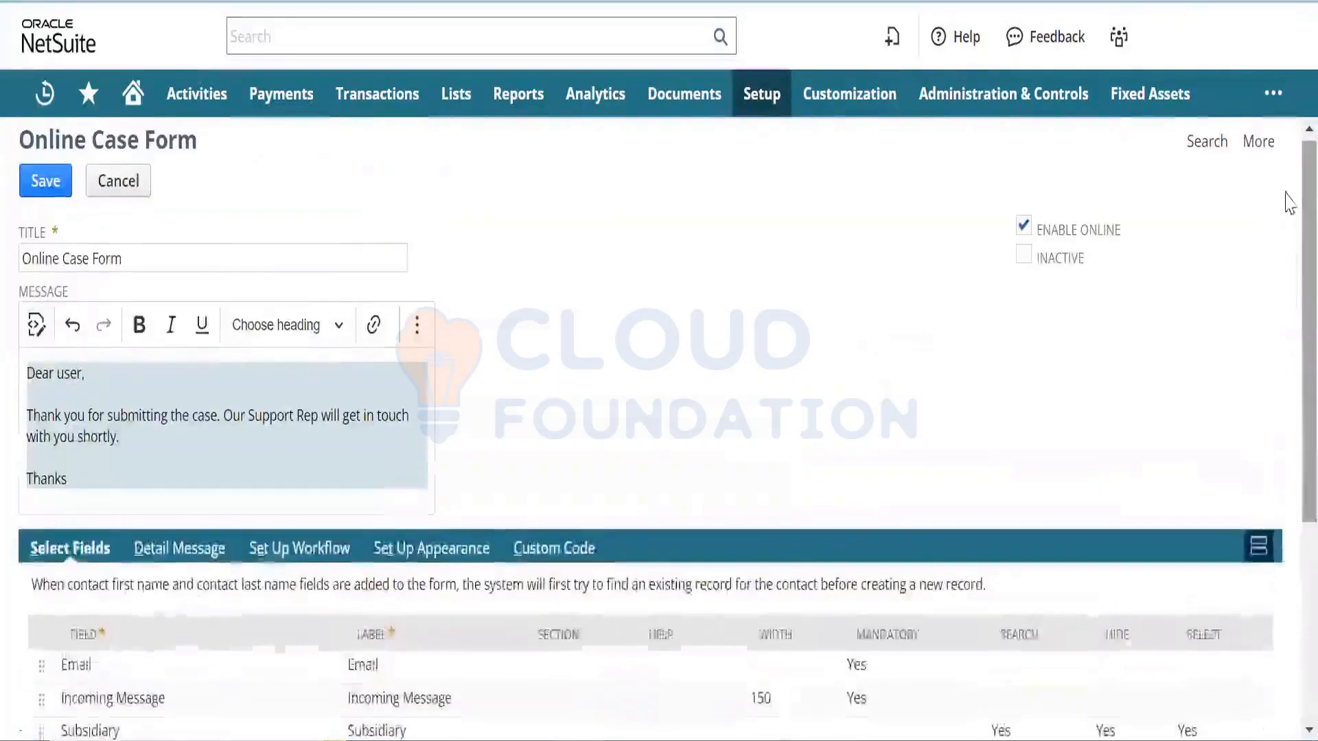
click(45, 182)
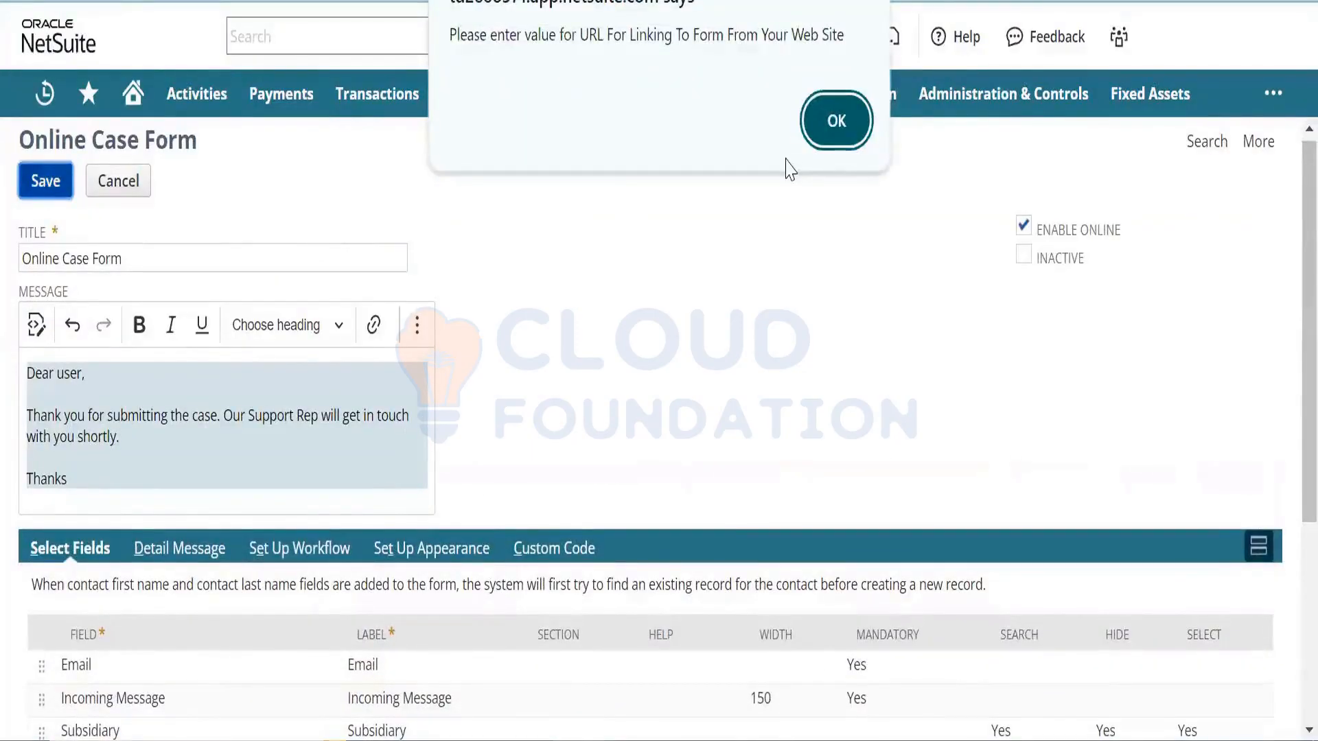
click(828, 129)
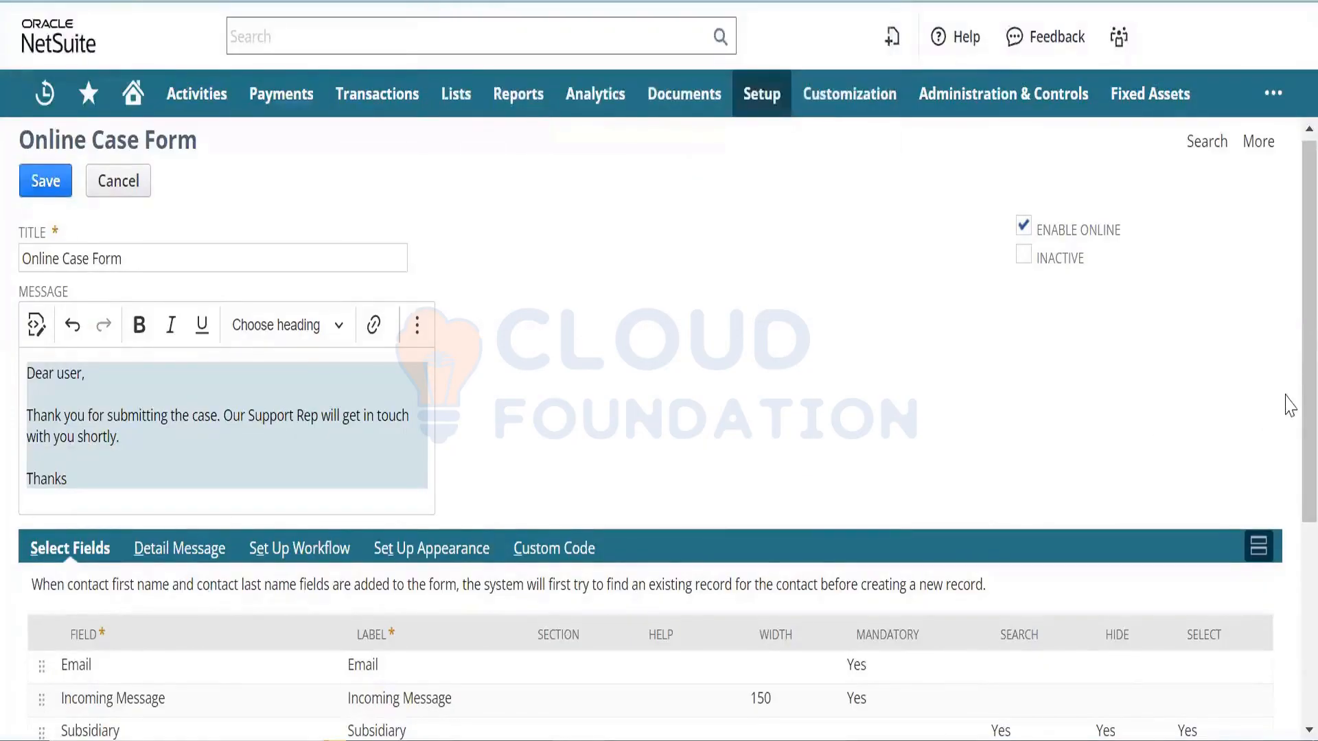
scroll(1287, 514, down, 4)
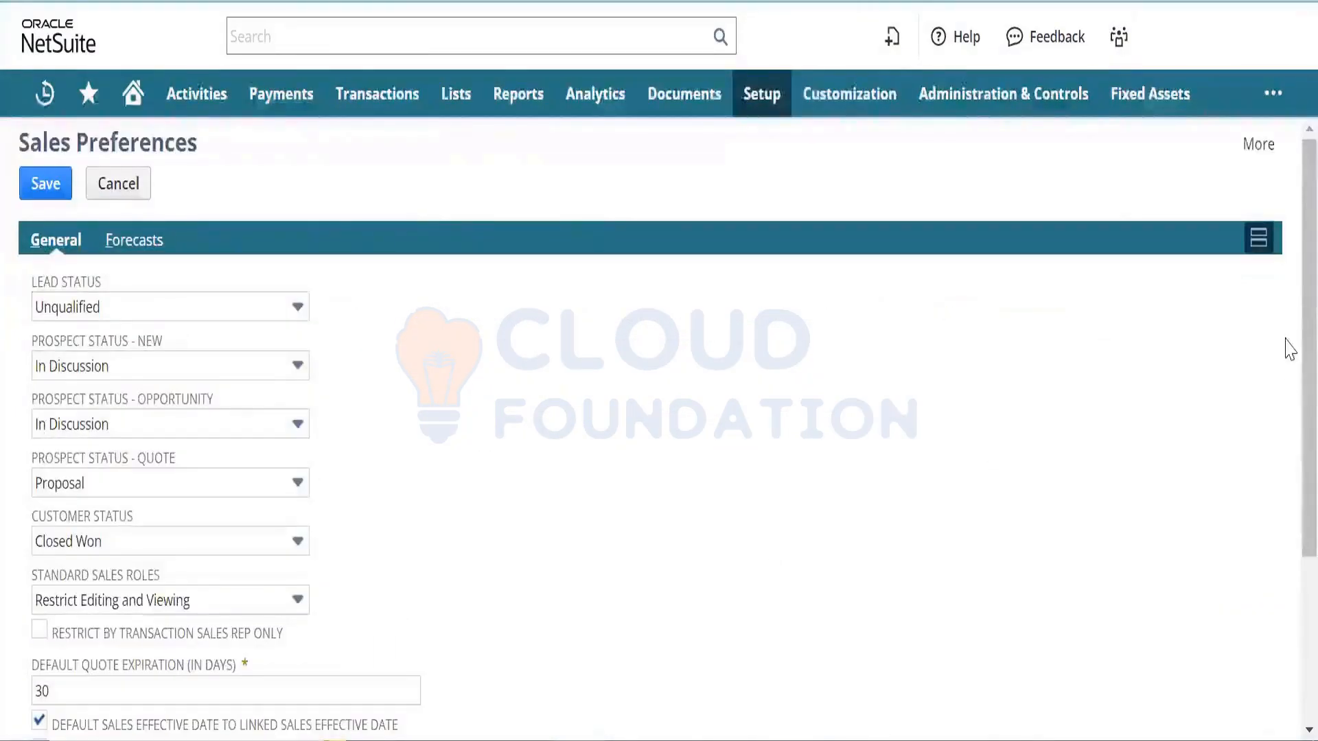
- Open Sales Preferences from the Setup > Sales menu in a new browser tab
scroll(1287, 347, down, 4)
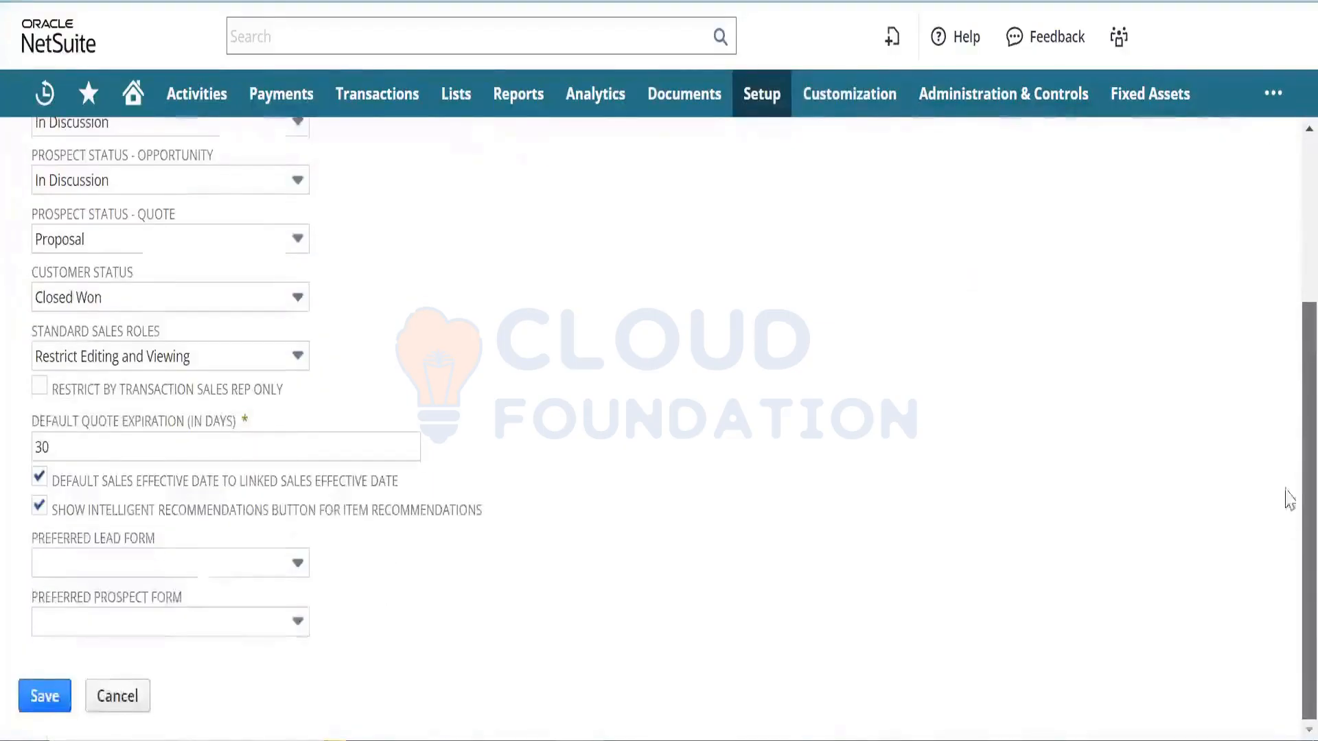
scroll(1288, 411, up, 4)
mouse_move(757, 103)
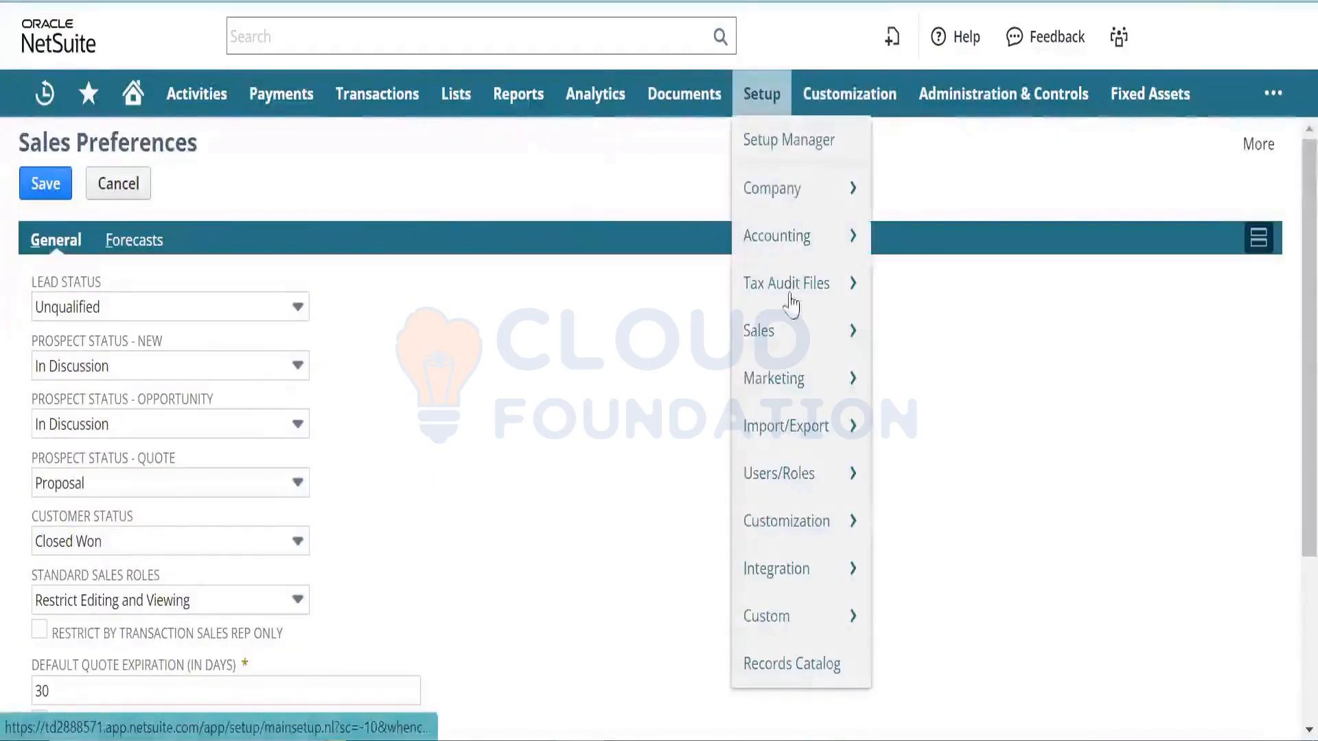
mouse_move(796, 347)
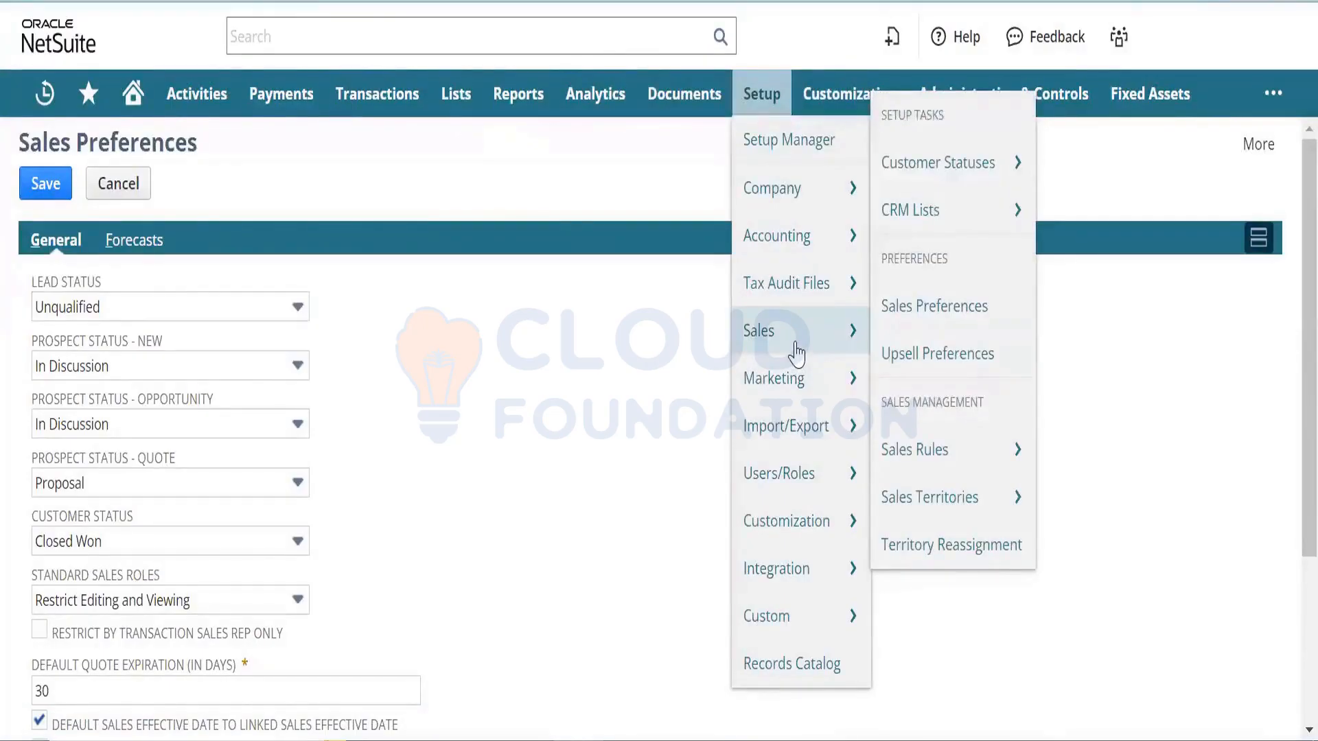
mouse_move(798, 388)
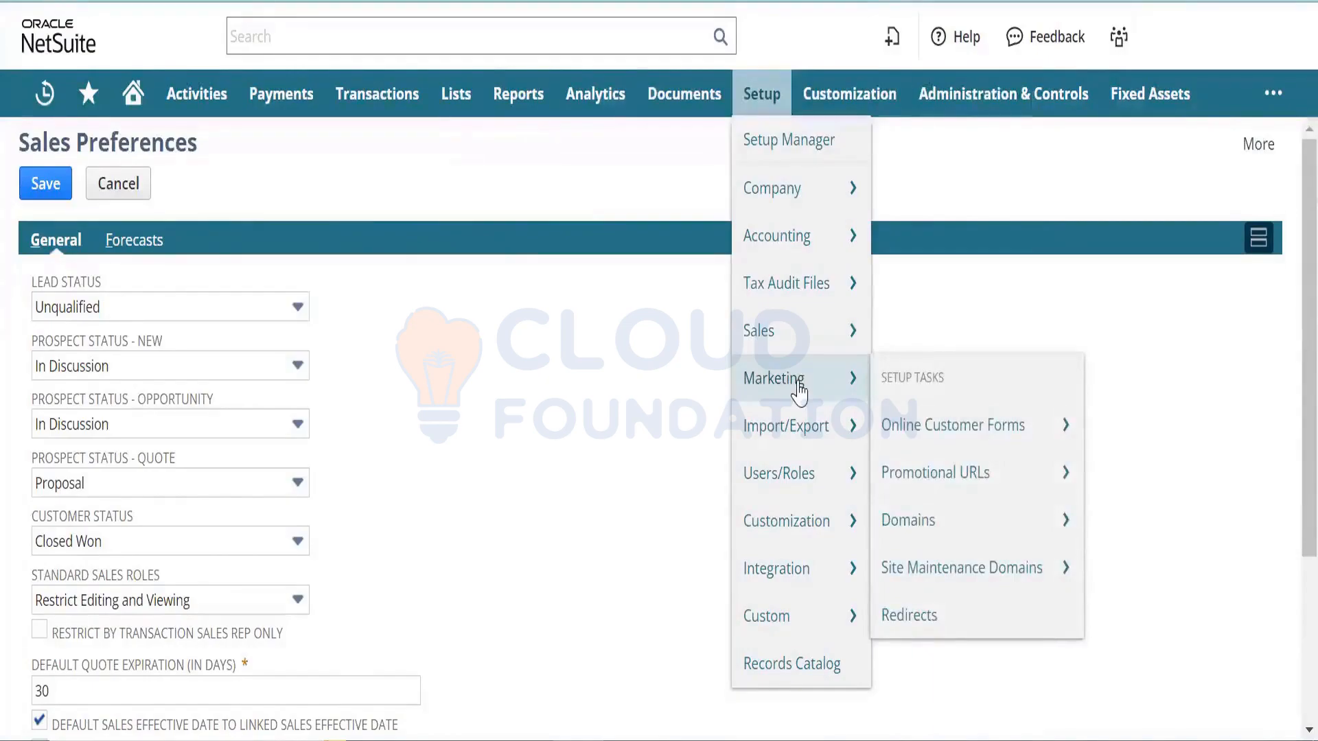
mouse_move(797, 201)
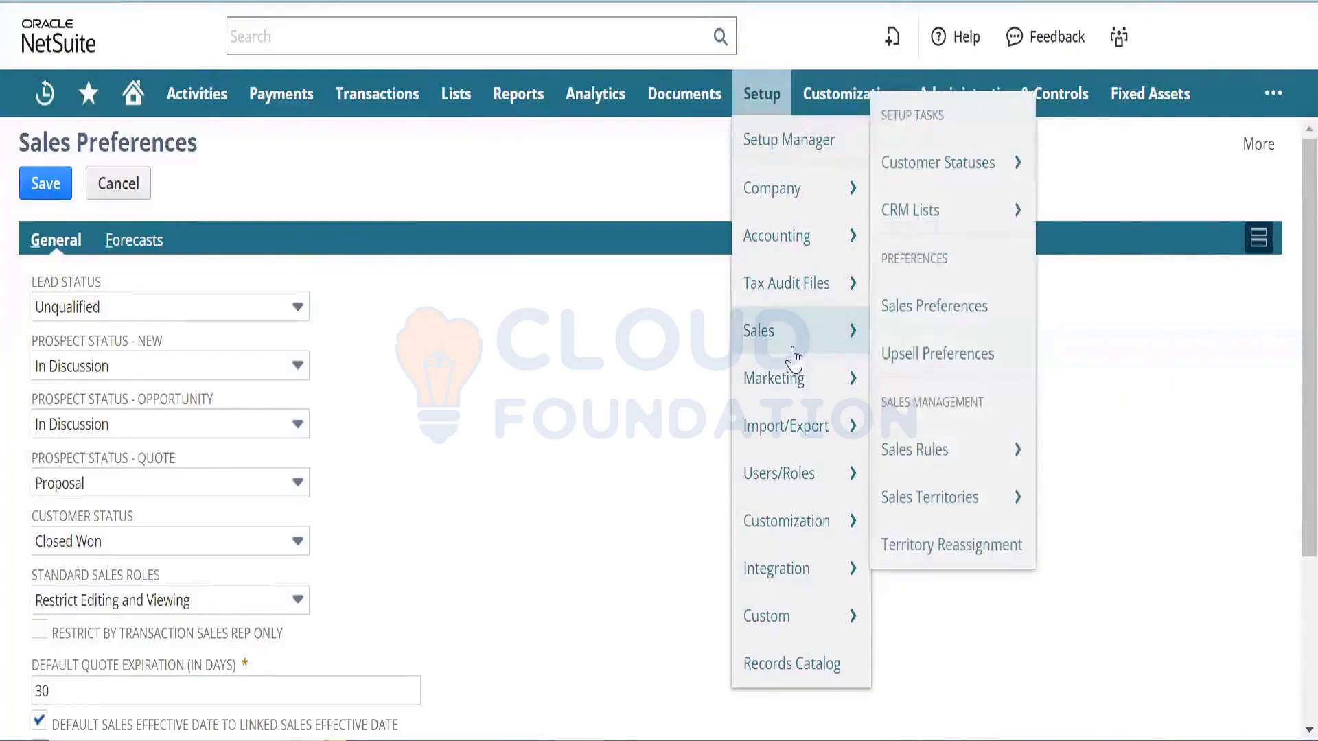
right_click(945, 318)
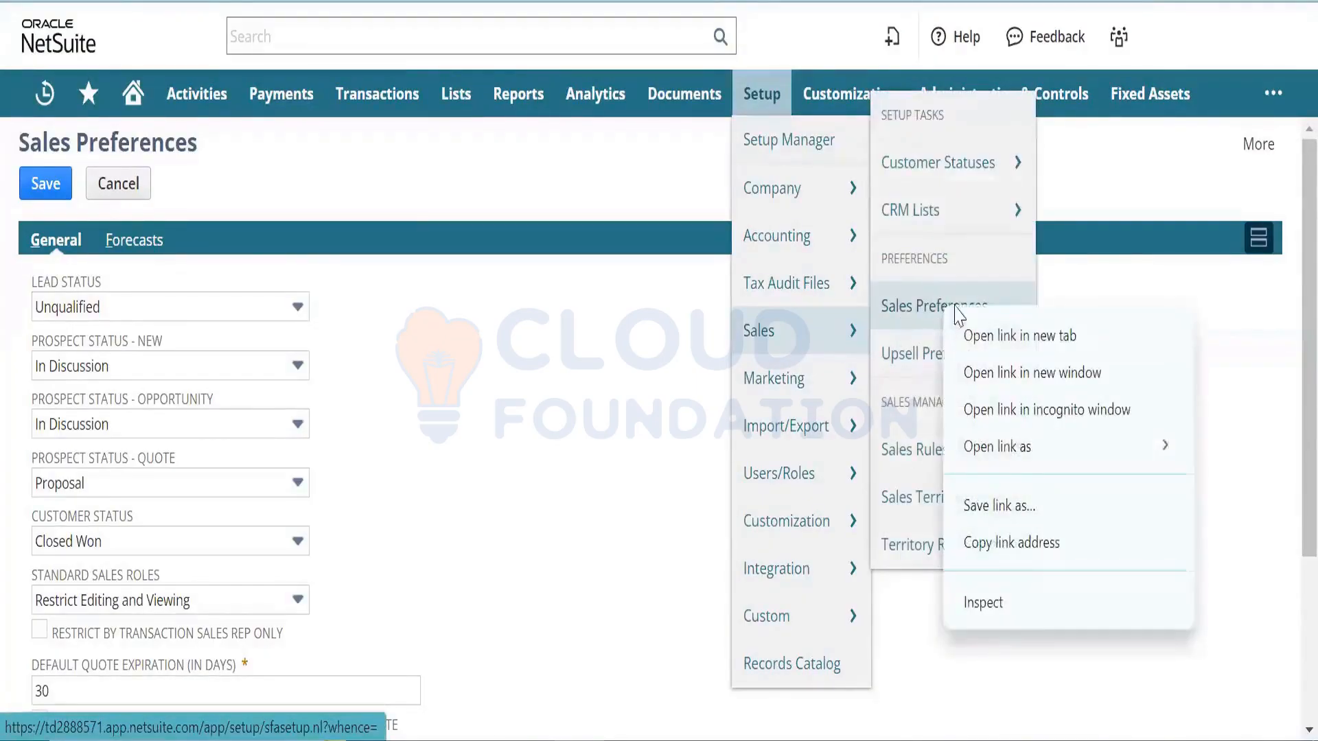
click(980, 334)
- Switch to the new tab and review the Sales Preferences lead and customer status settings
mouse_move(838, 382)
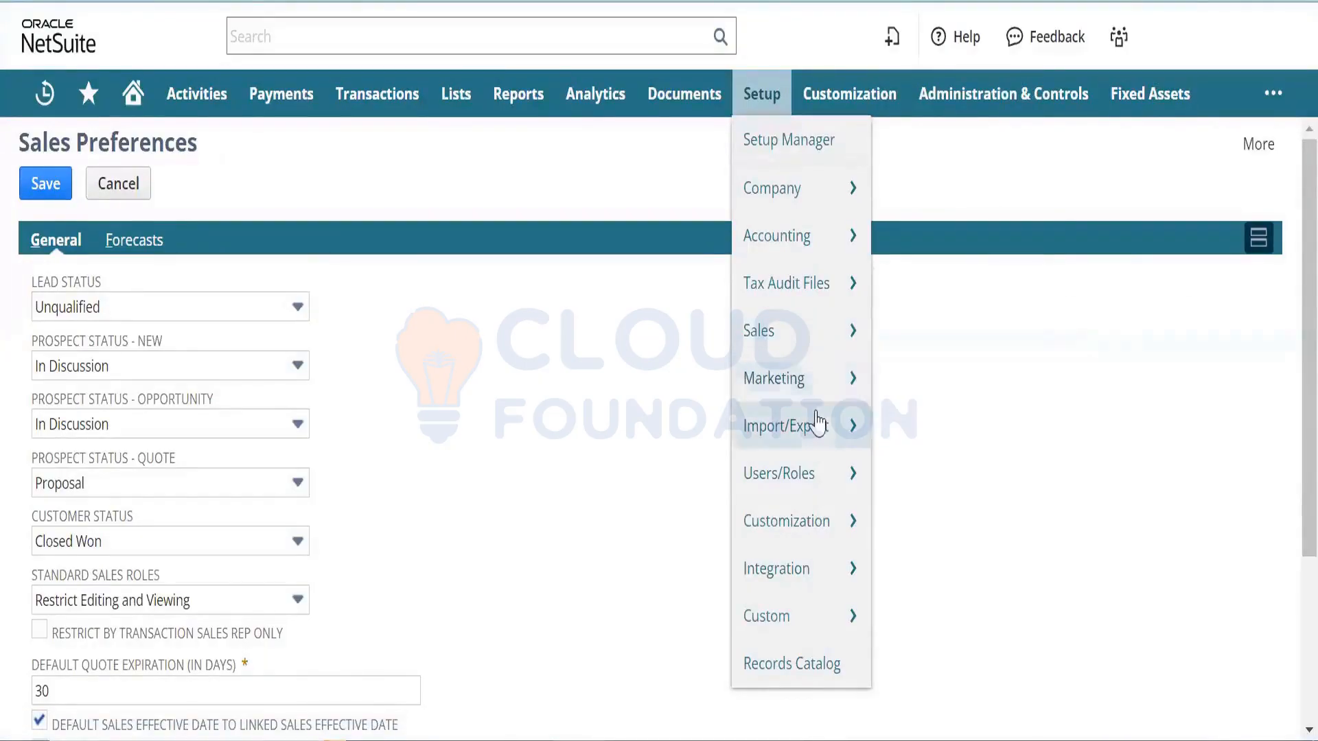
mouse_move(817, 422)
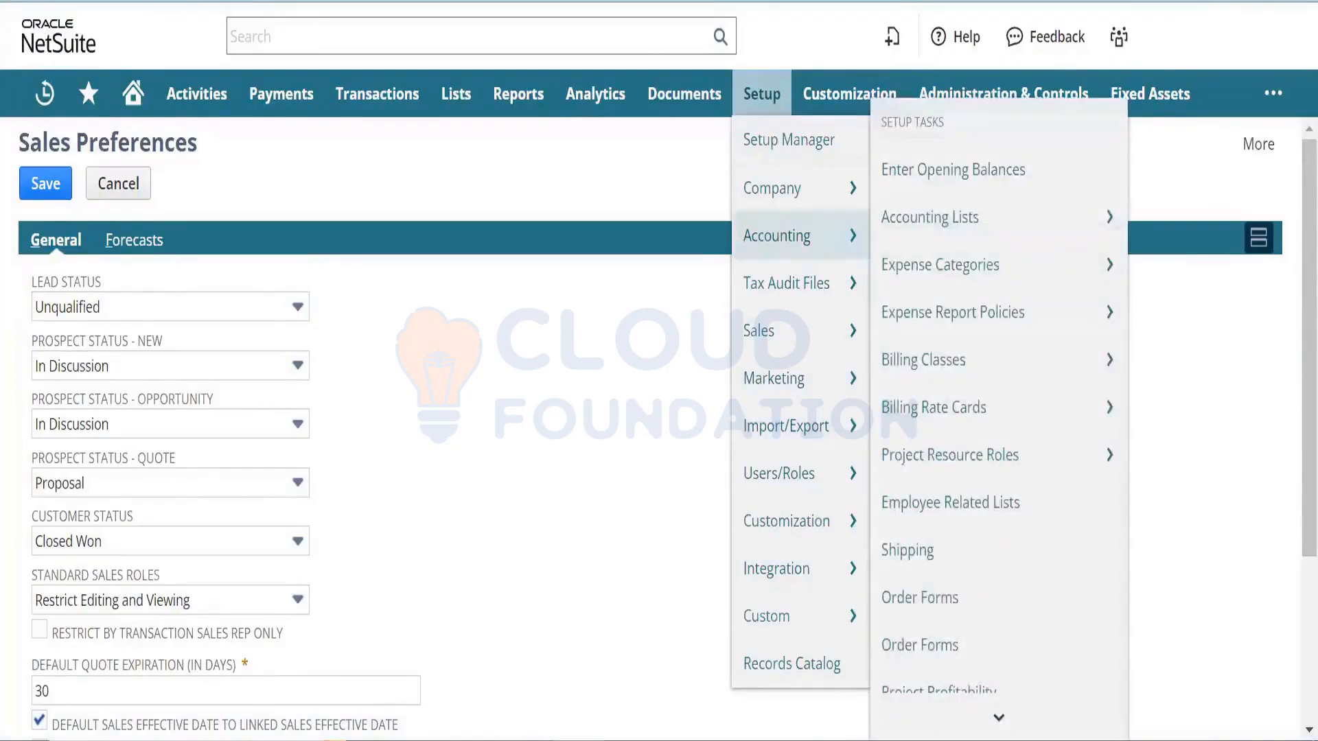
key(ctrl+Tab)
click(617, 390)
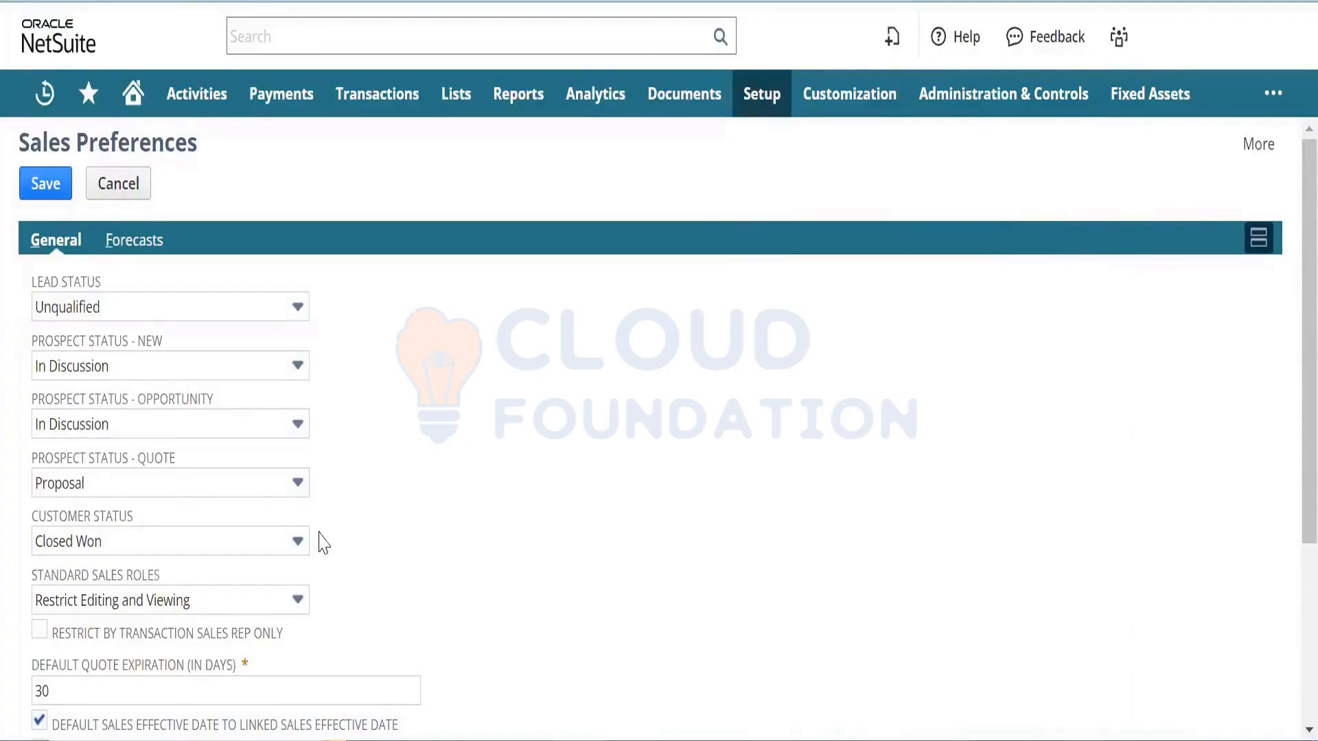
scroll(1285, 529, down, 4)
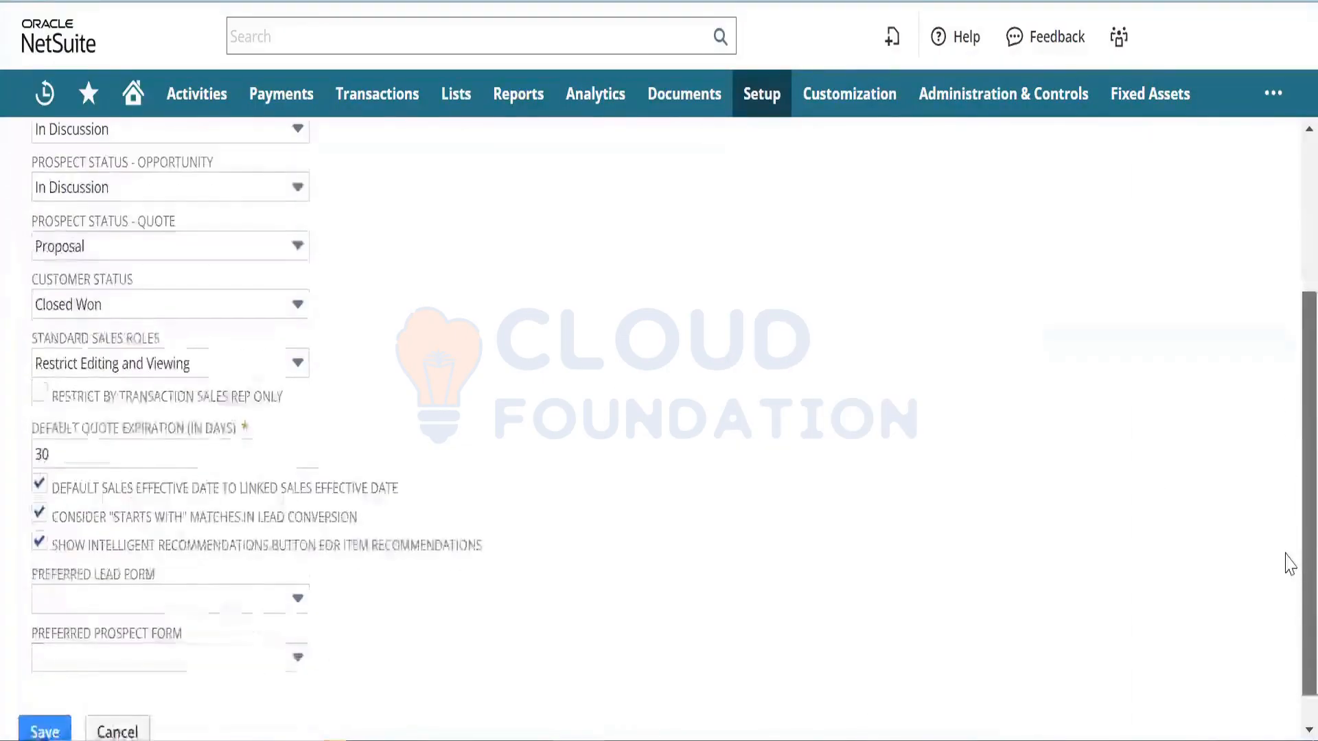
scroll(1288, 412, up, 4)
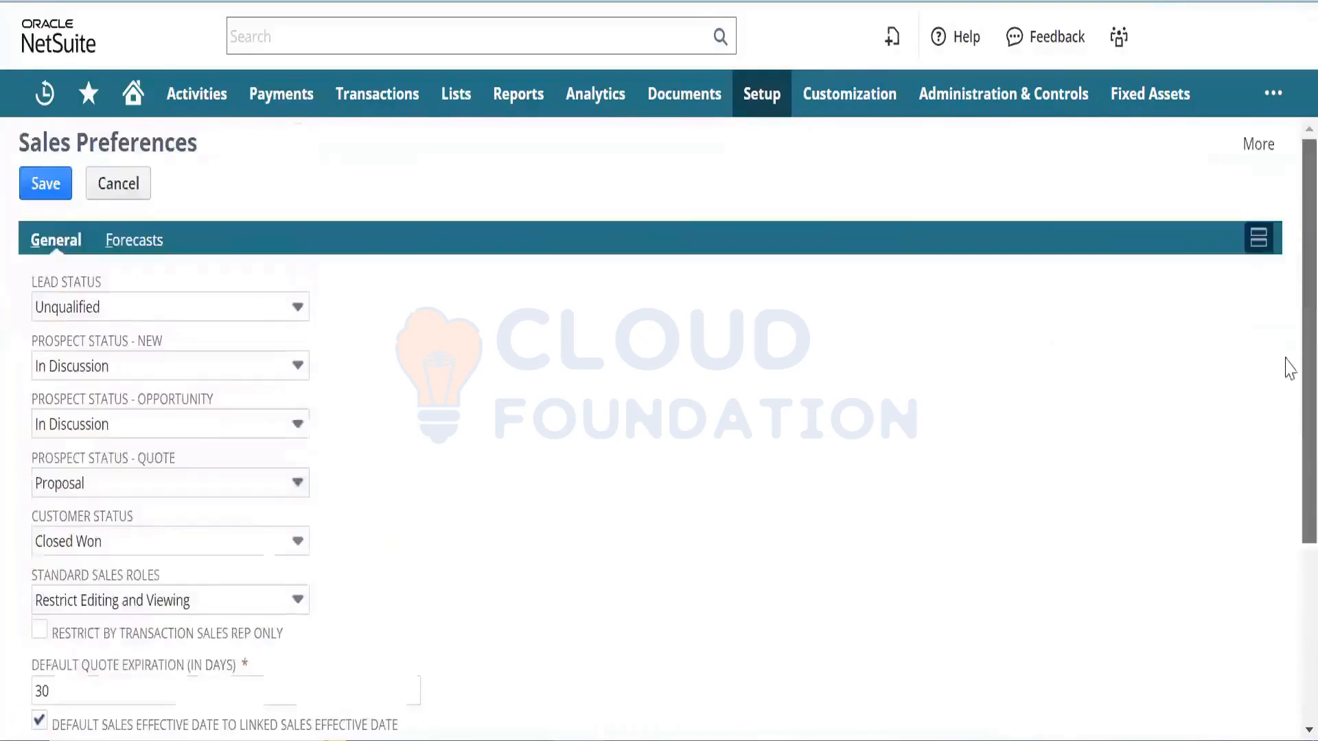
click(139, 241)
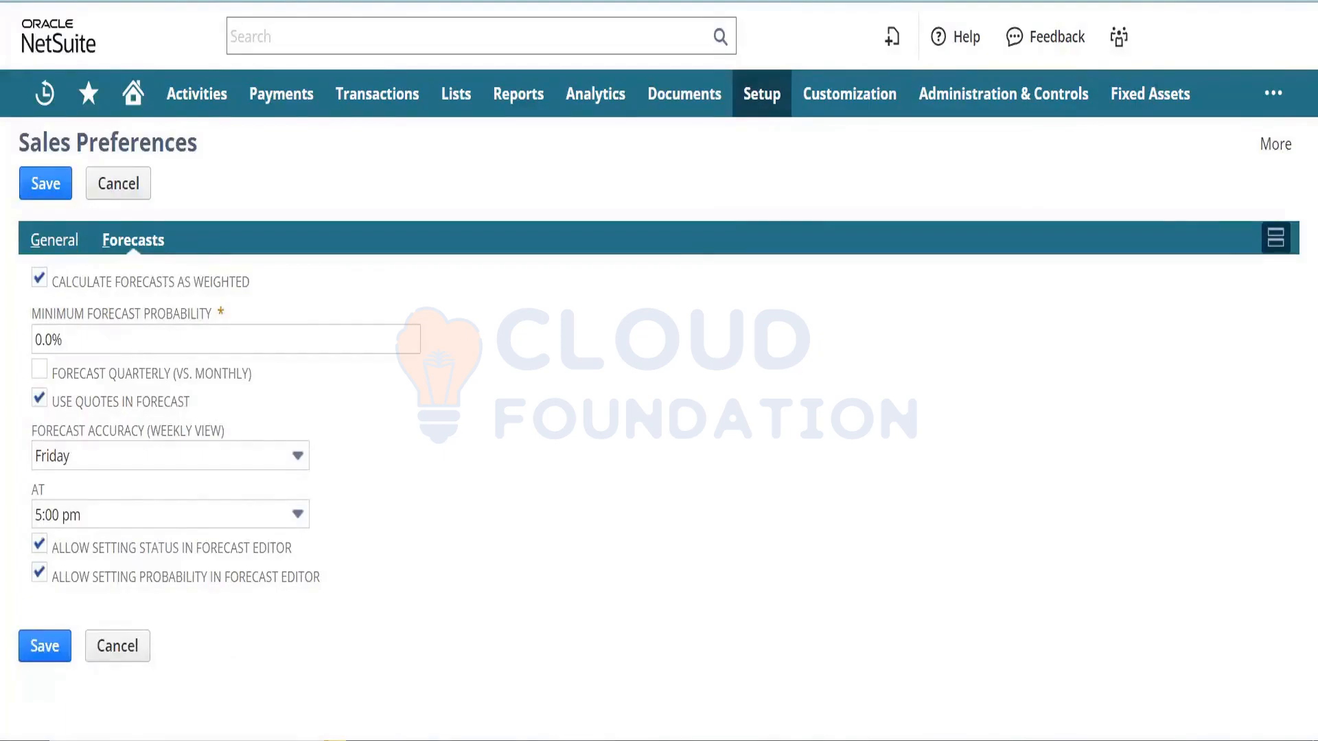
click(809, 1)
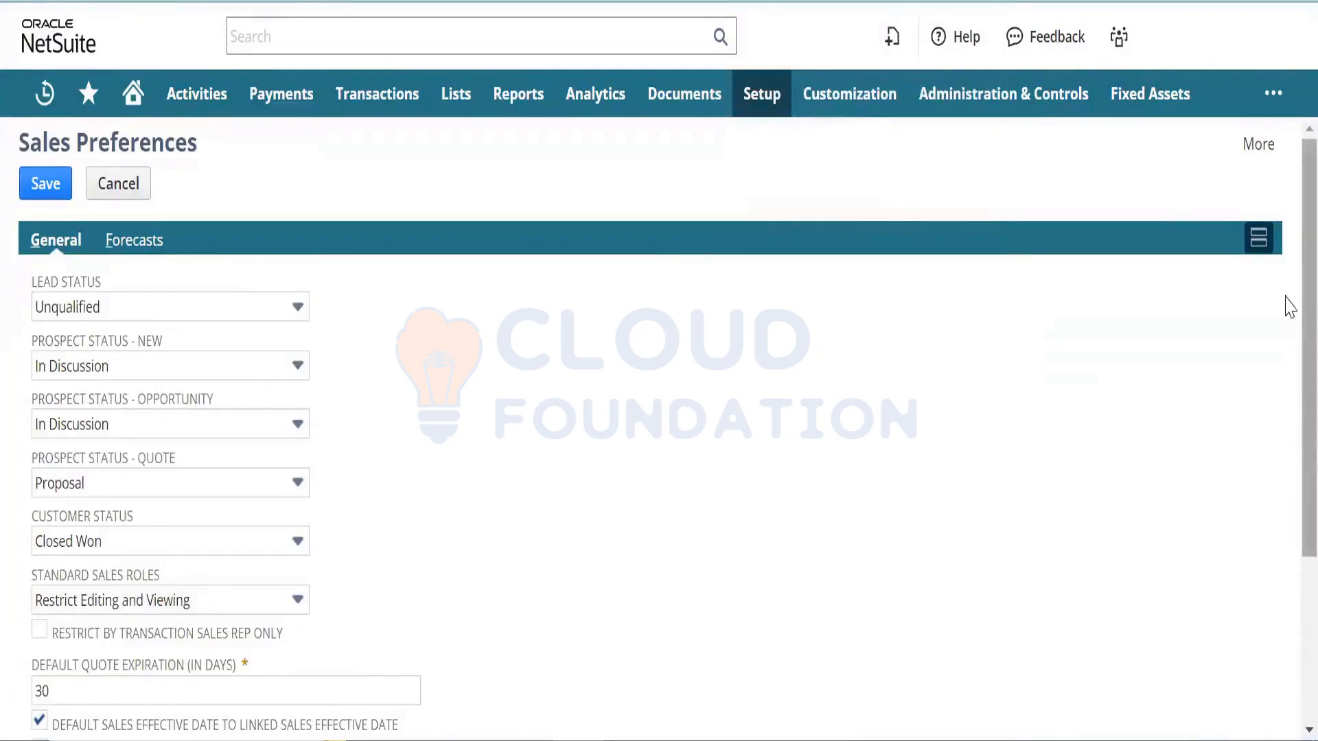
scroll(1286, 447, down, 3)
scroll(1289, 241, up, 3)
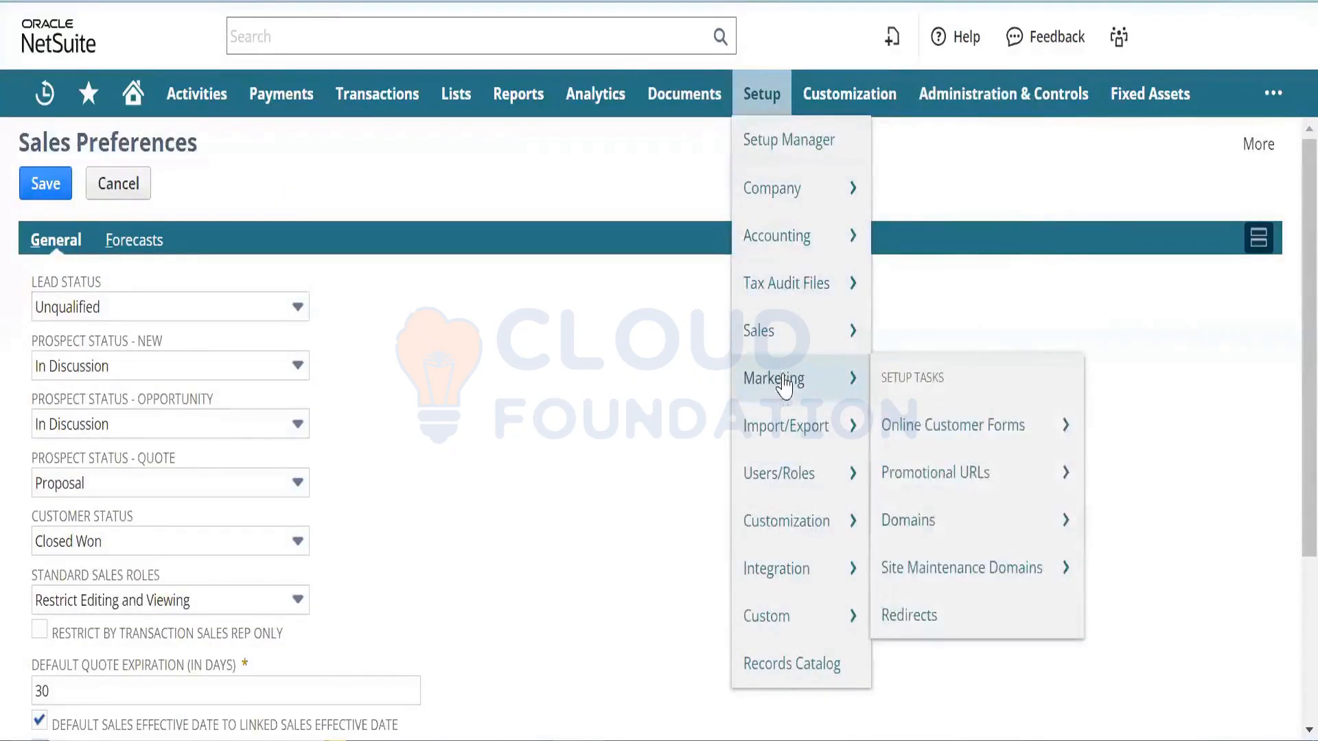
mouse_move(793, 353)
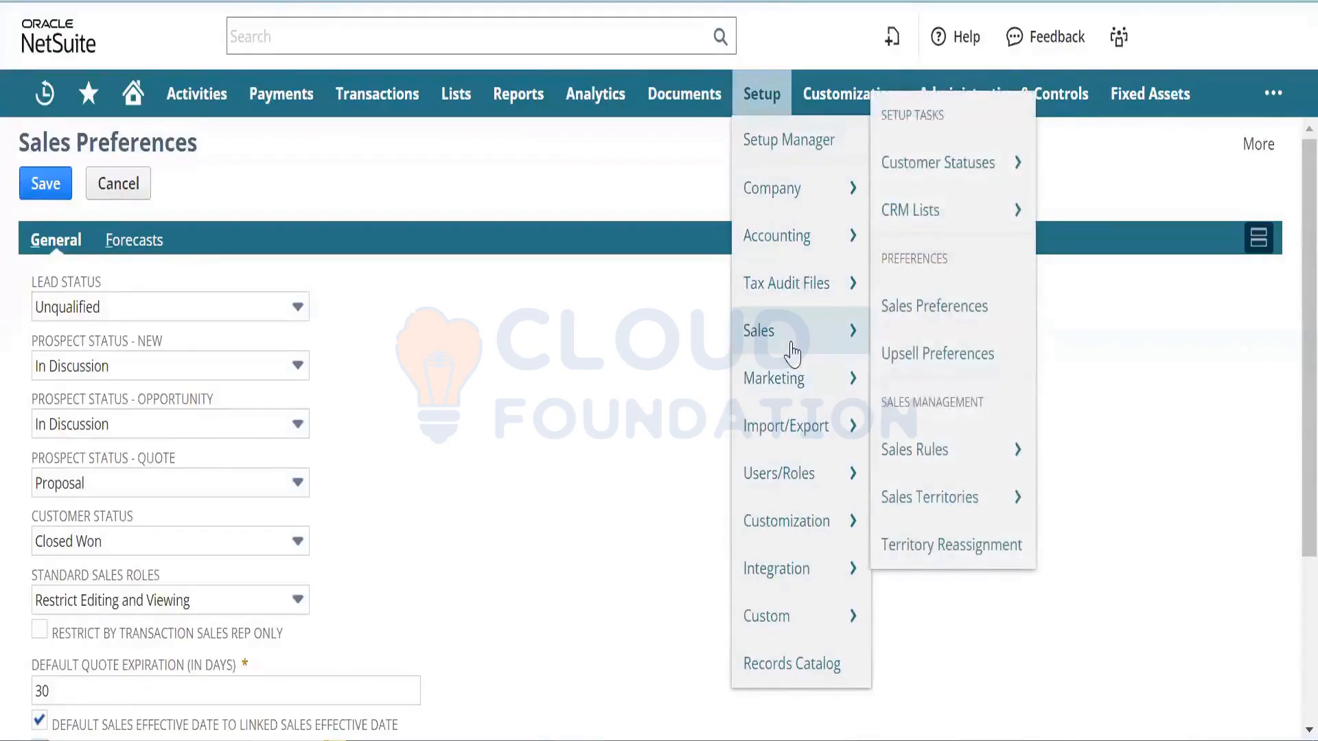
mouse_move(798, 422)
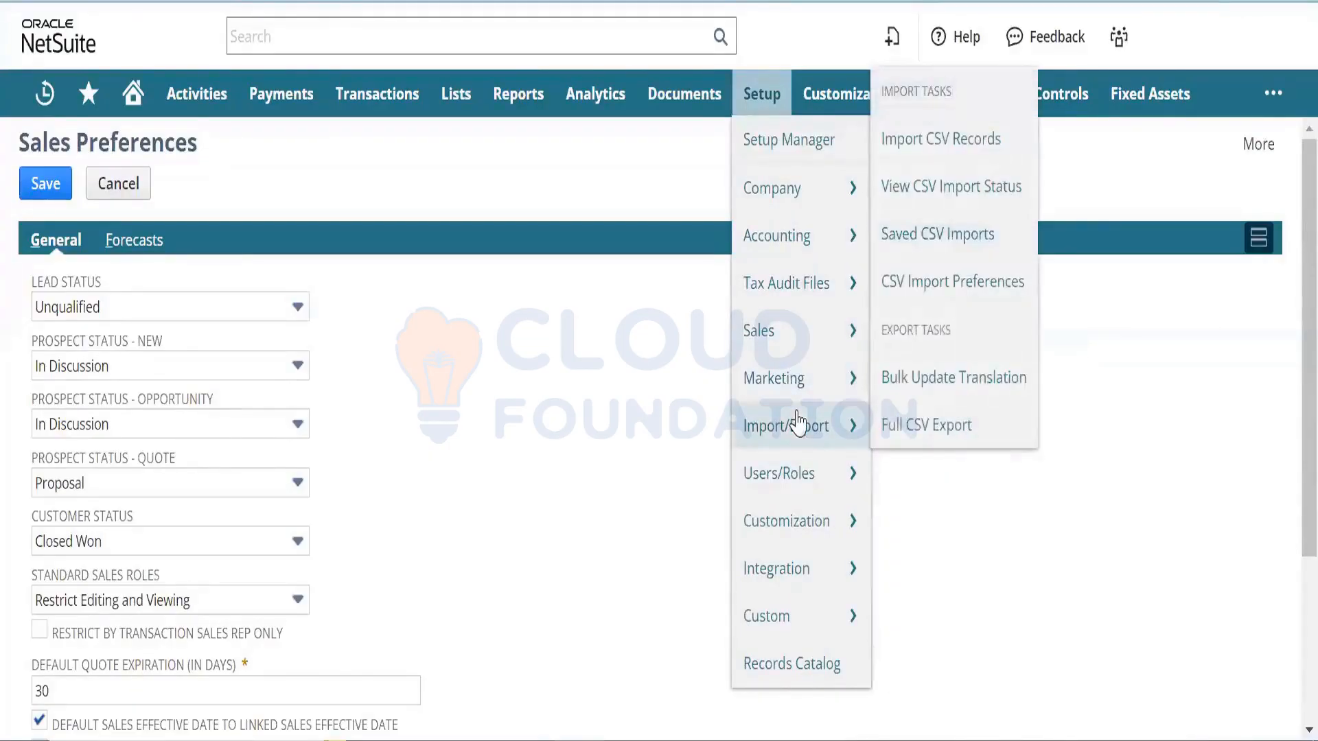
mouse_move(797, 473)
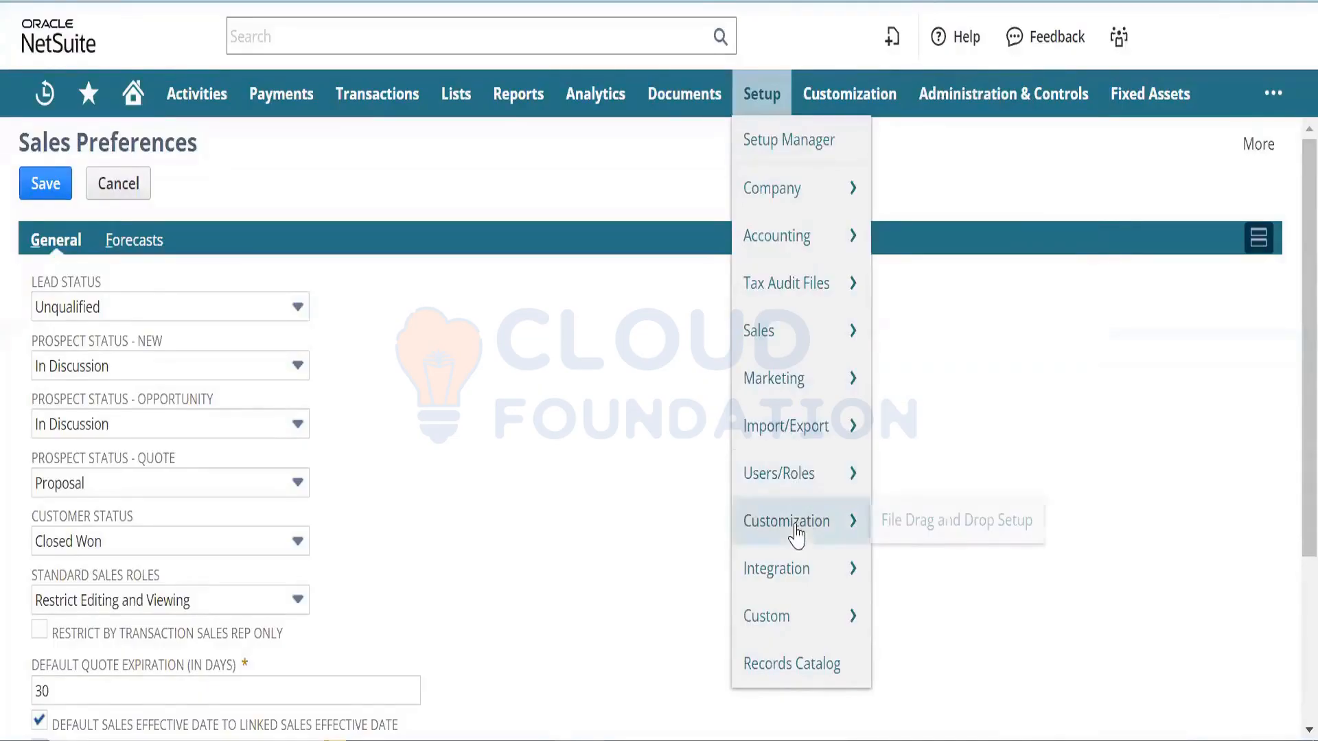
mouse_move(795, 567)
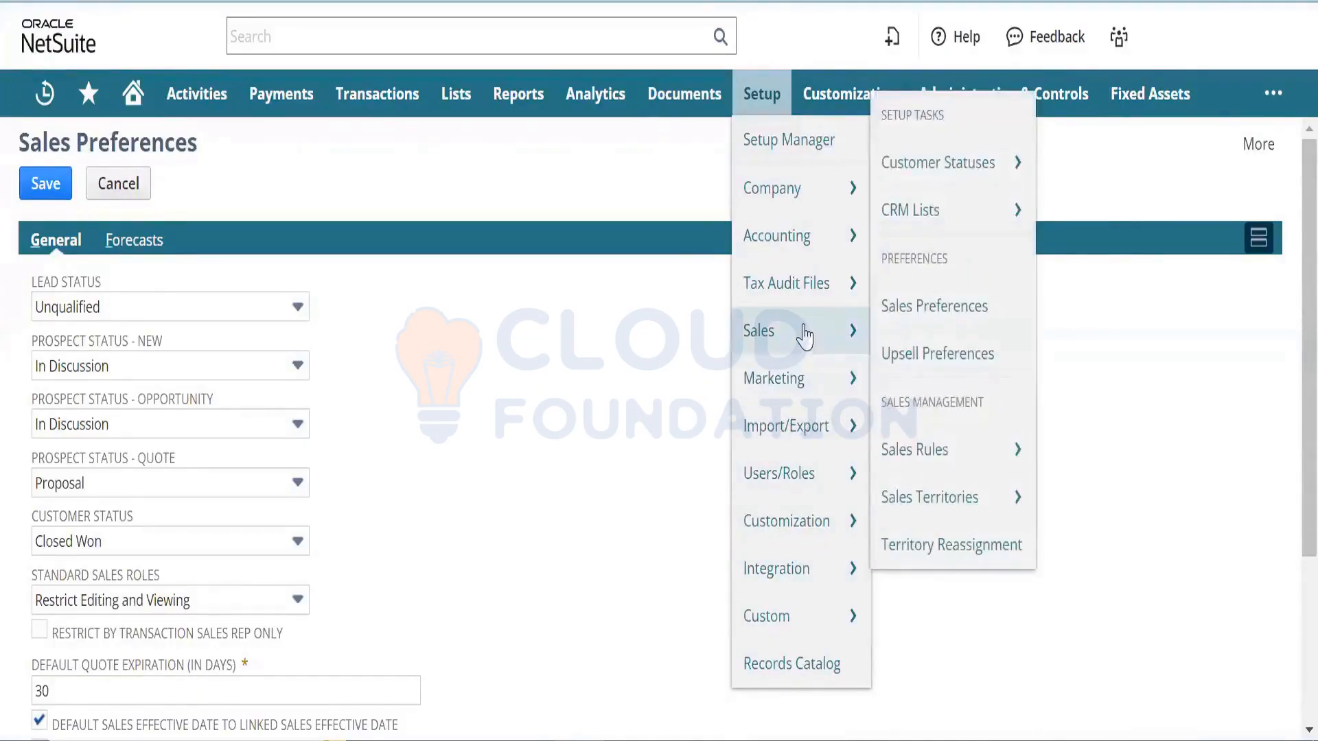
mouse_move(806, 256)
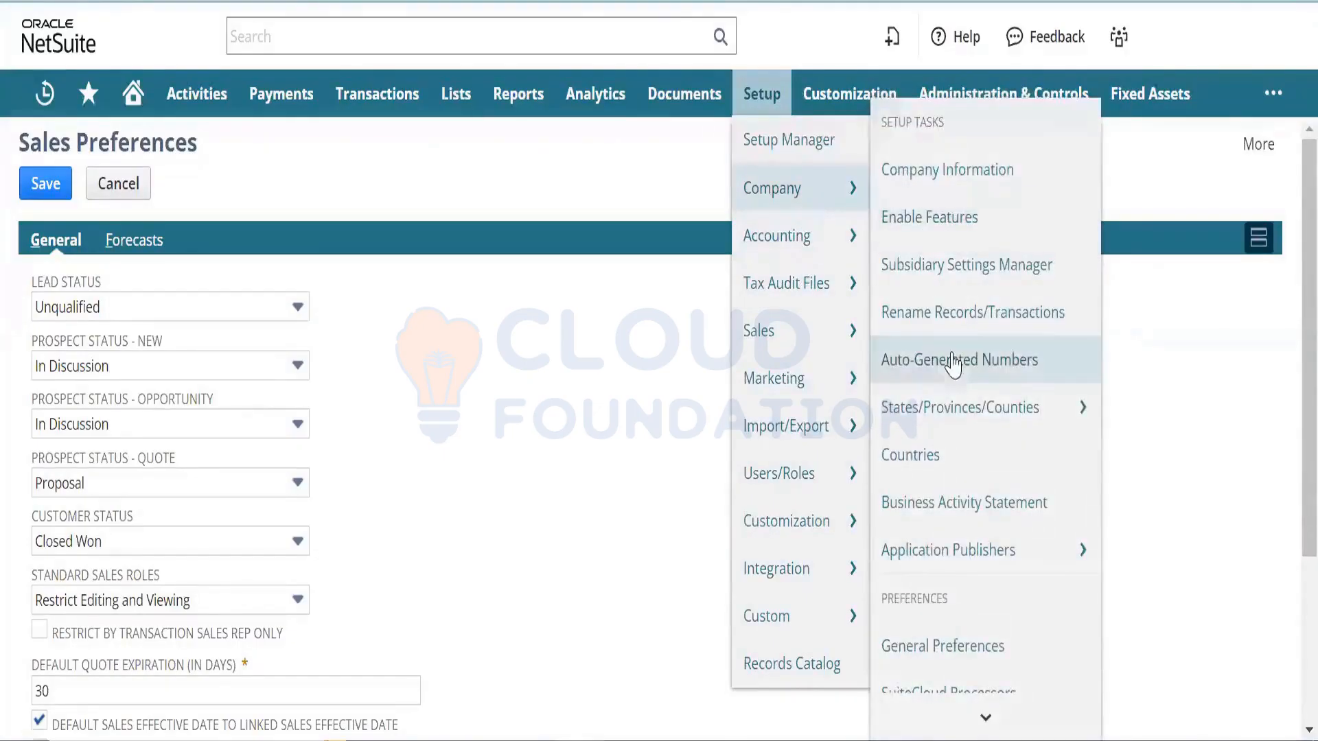
mouse_move(958, 713)
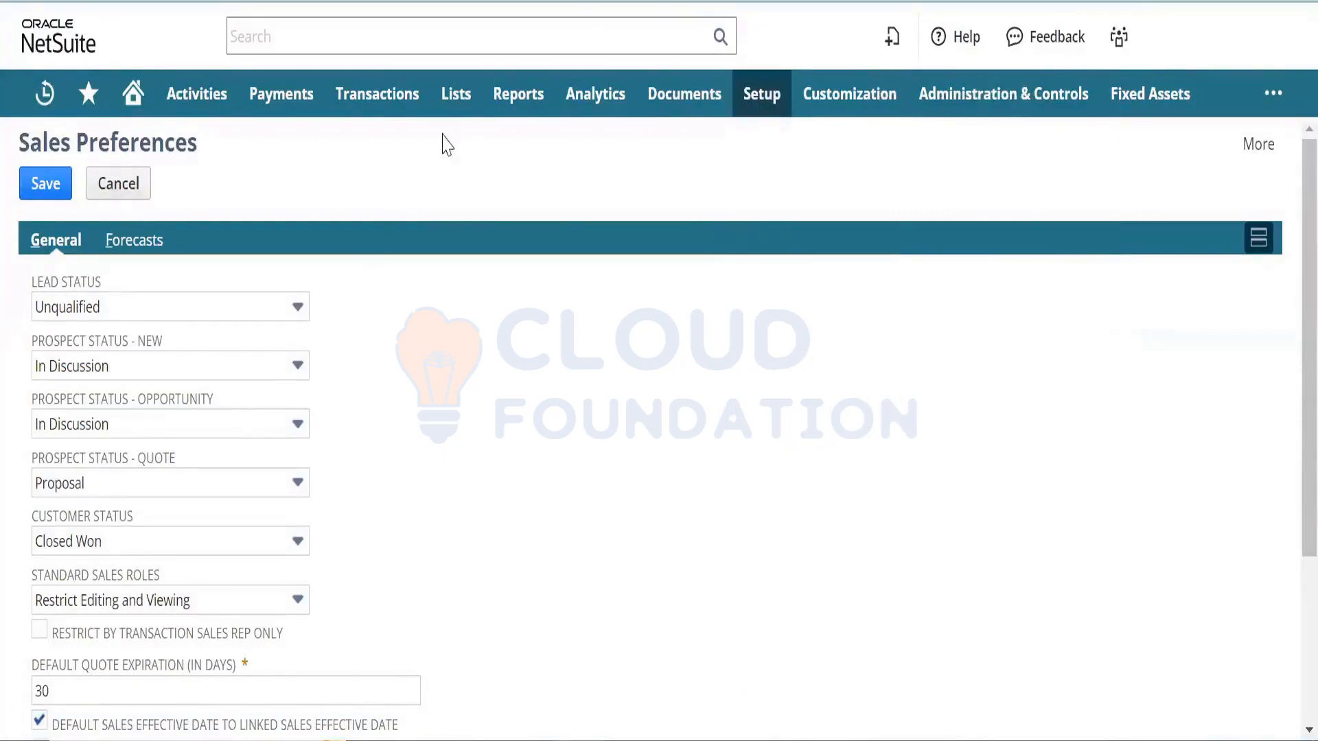
mouse_move(450, 128)
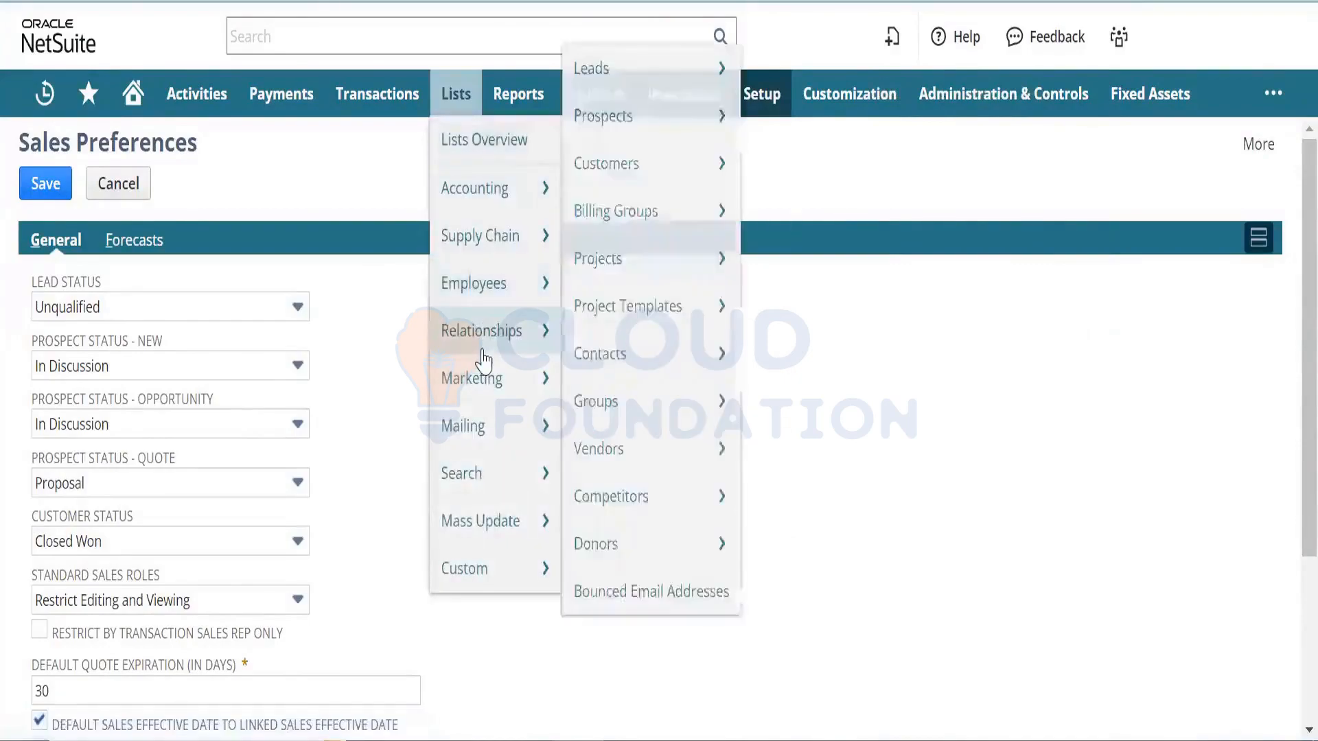
- Search 'support preferences' globally and open the Page: Support Preferences result in a new tab
click(381, 26)
text(suppor)
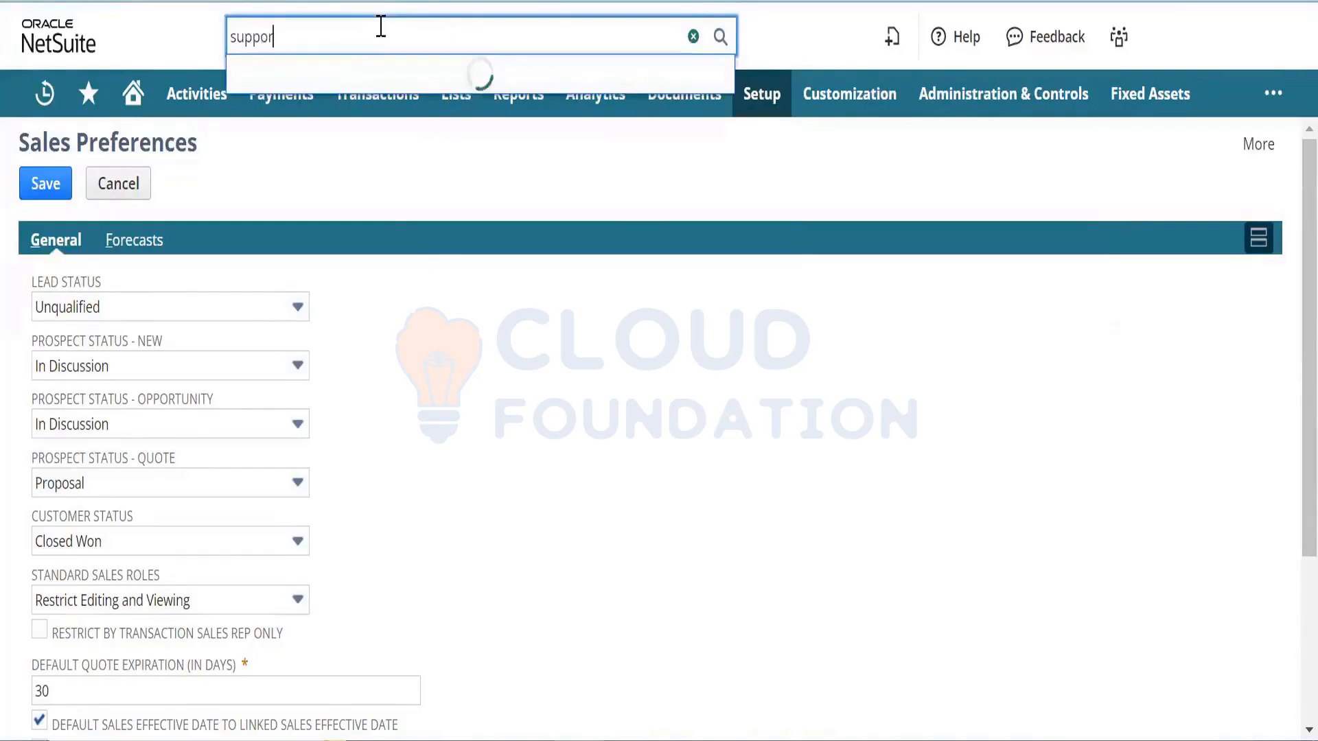
text(t preferebc)
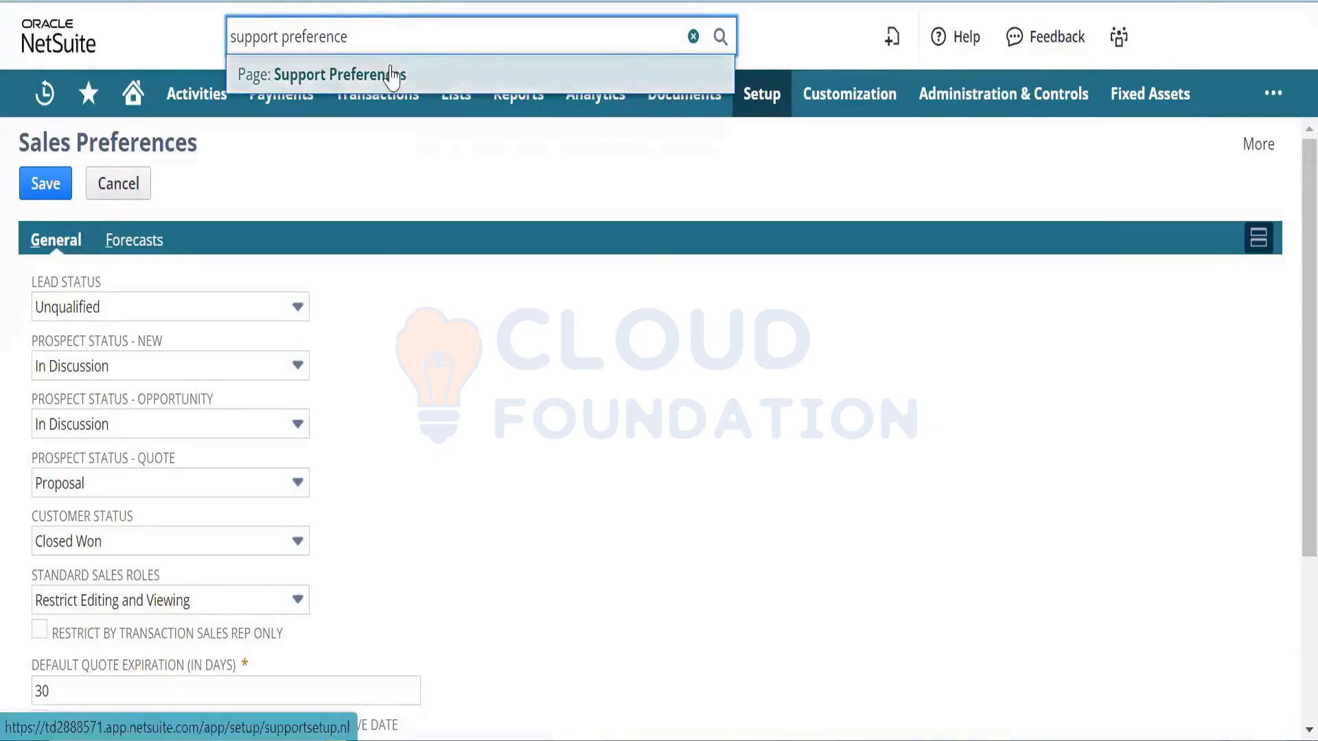
right_click(396, 74)
click(414, 96)
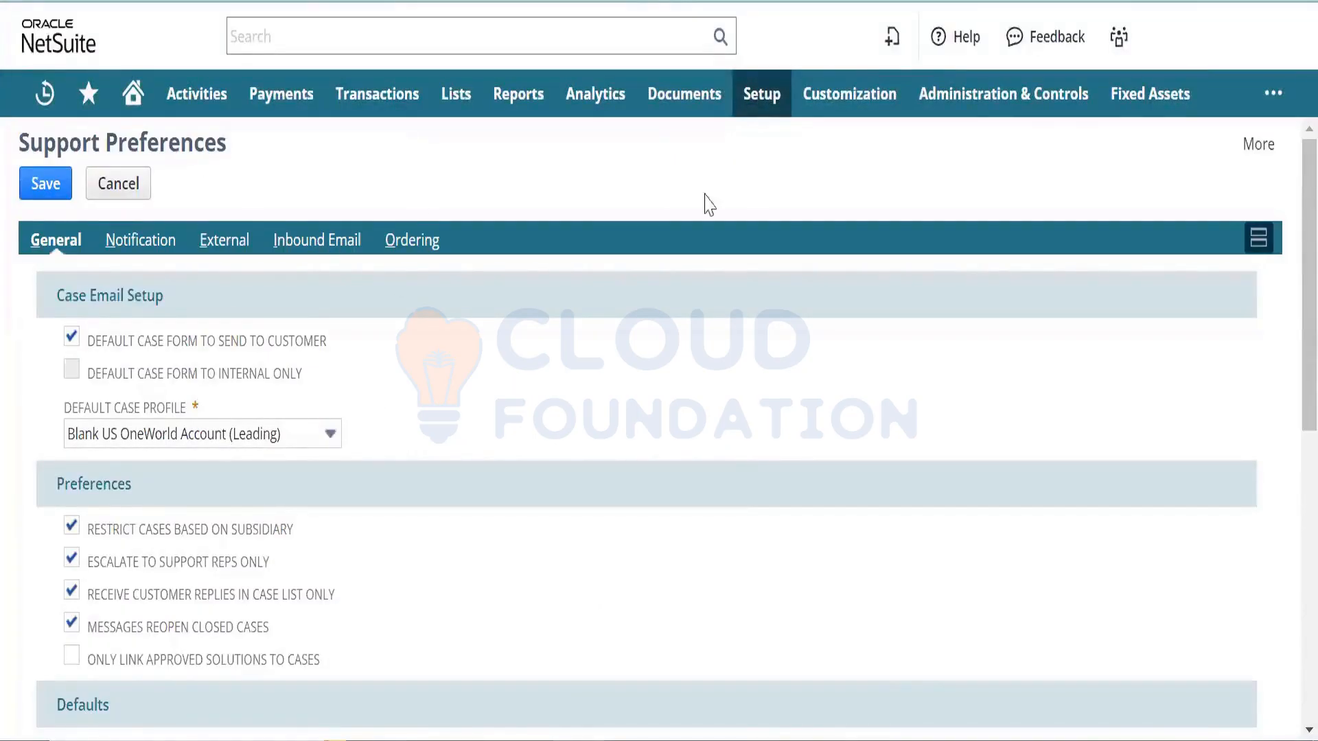
- Open Support Preferences through the Setup > Support menu
mouse_move(760, 102)
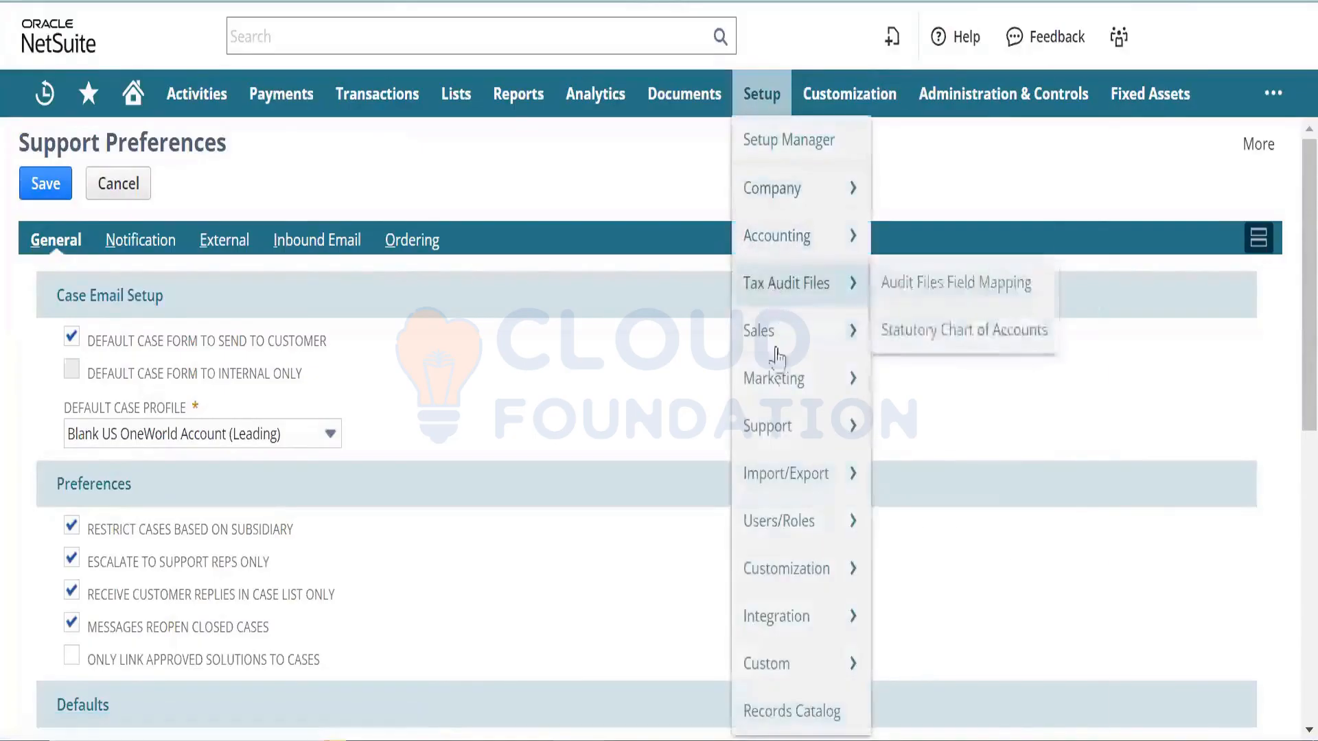
mouse_move(787, 431)
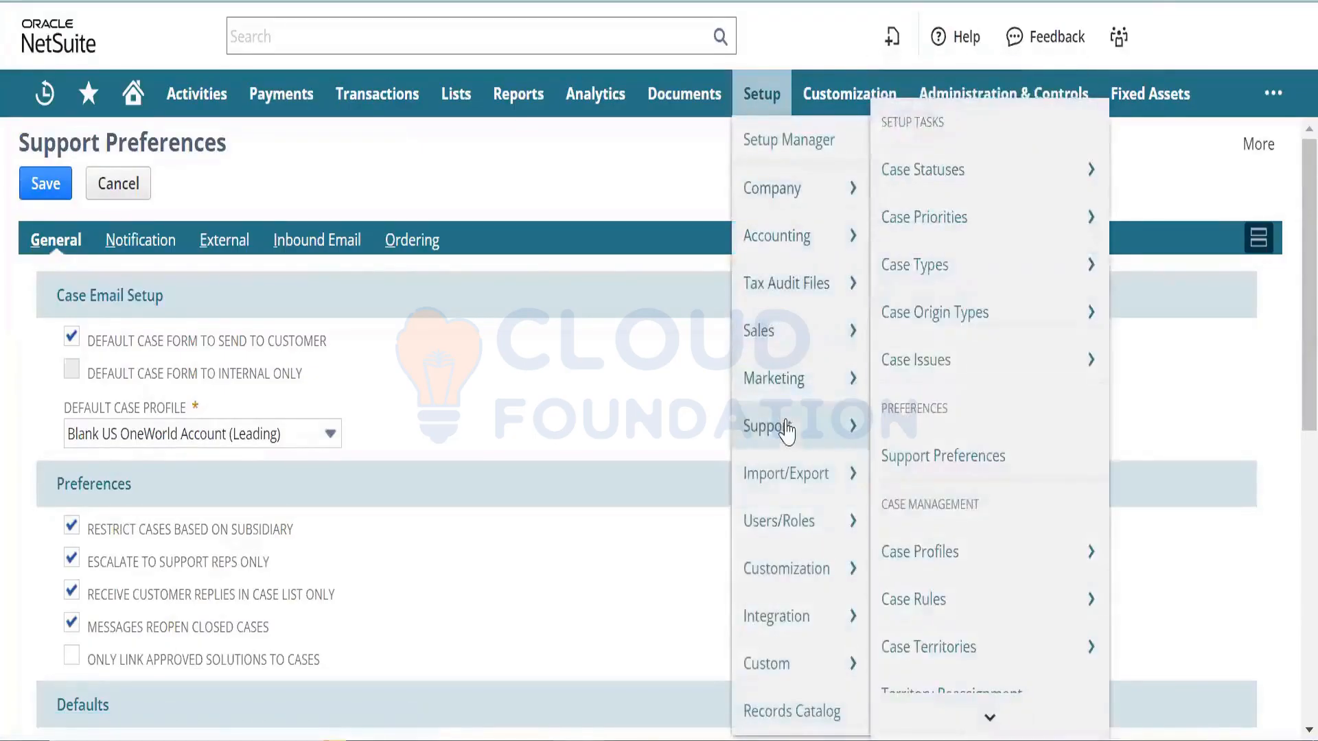
click(932, 459)
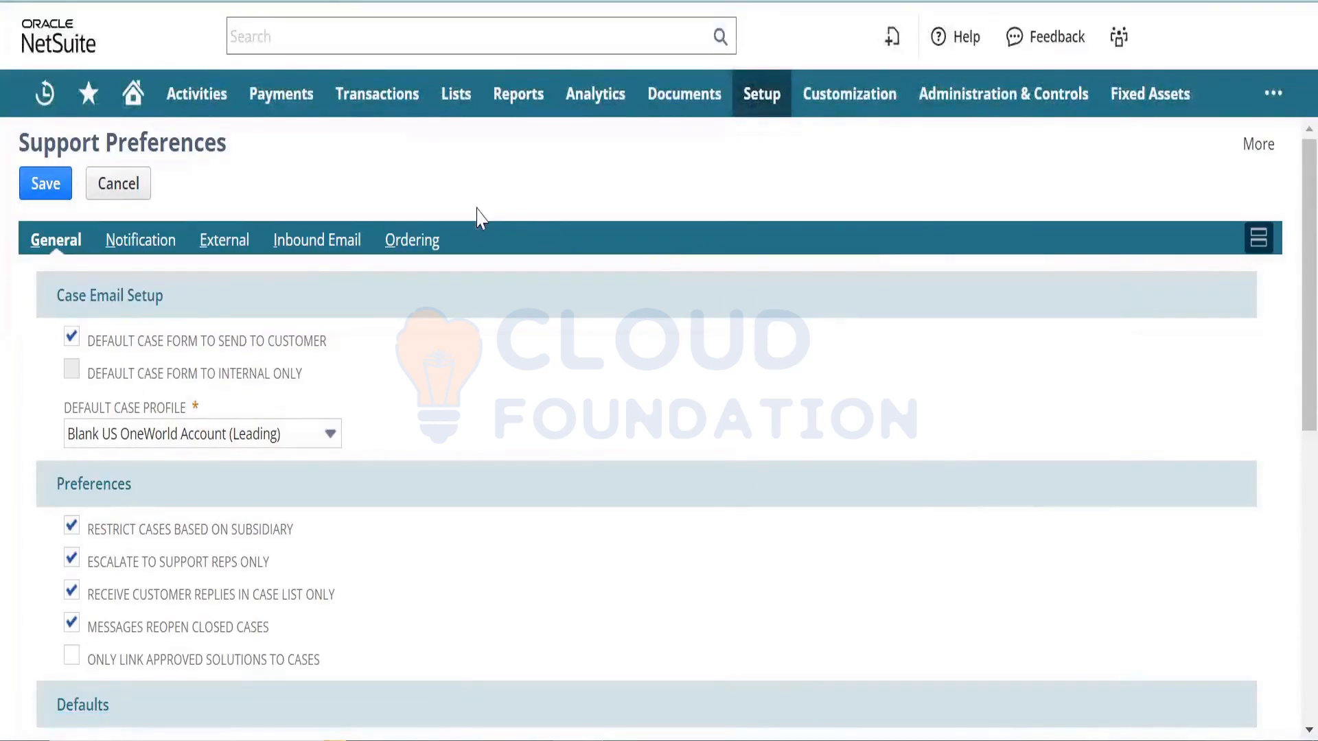
- Review the External subtab's default customer center case form and redirect URL
click(214, 244)
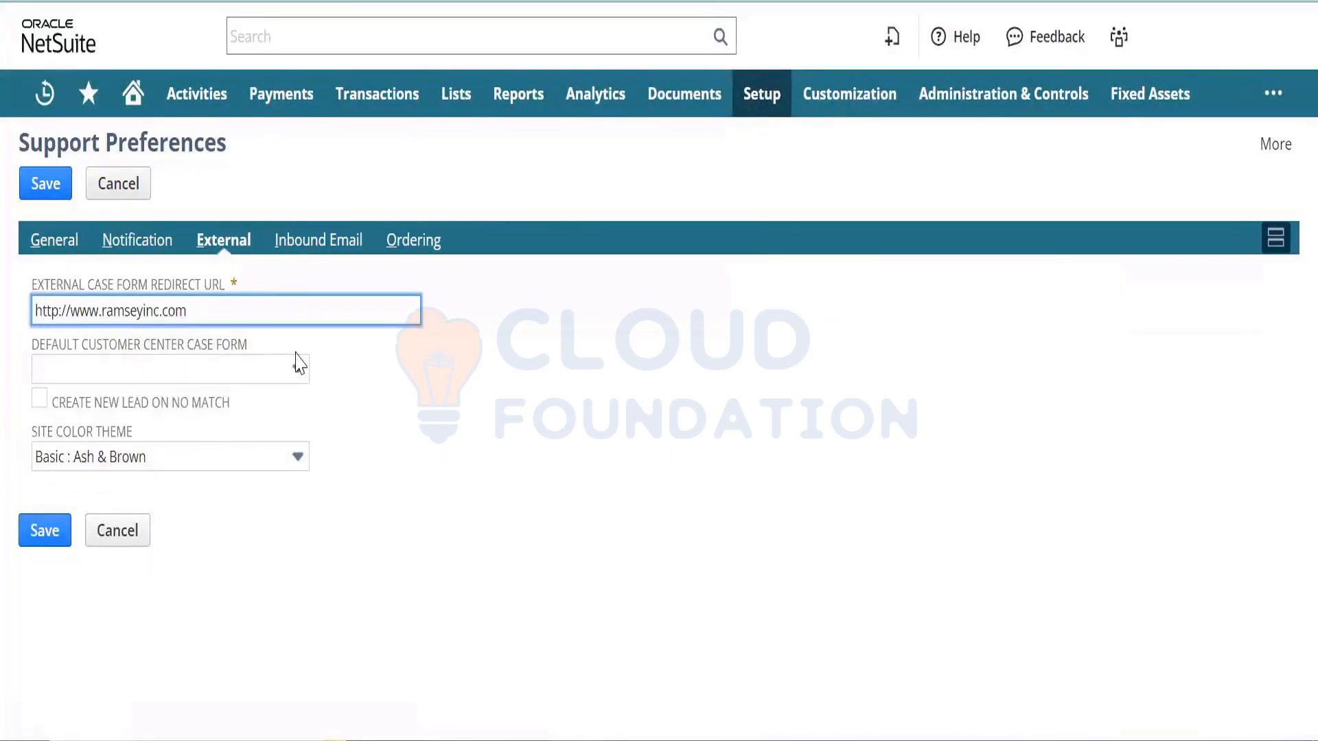
click(278, 374)
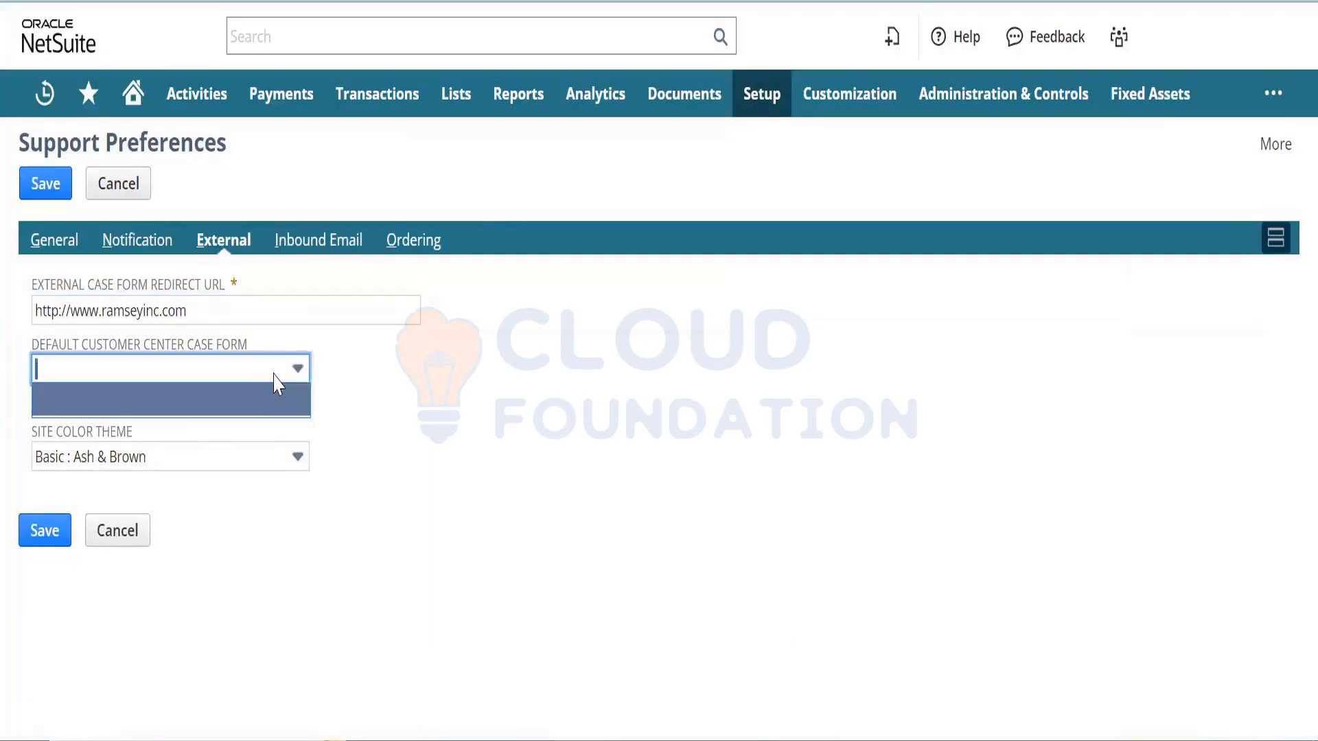
click(274, 374)
click(476, 449)
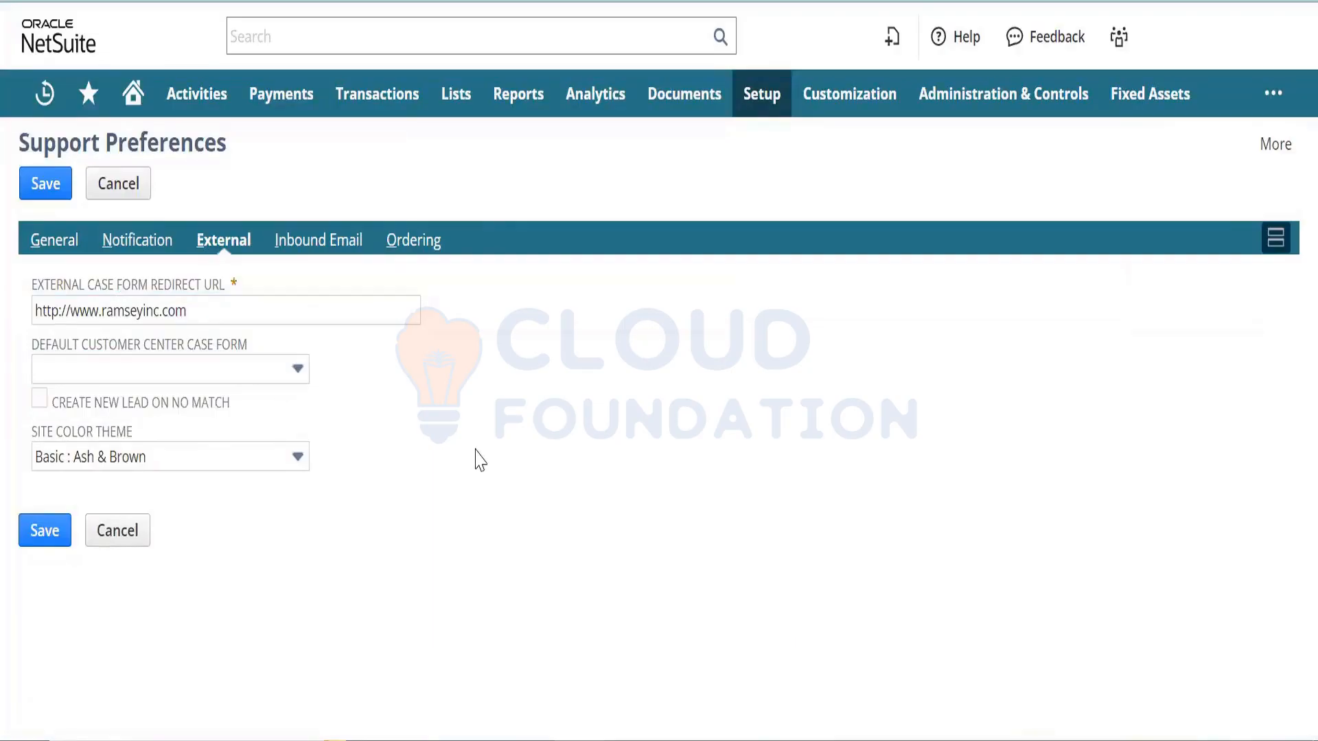
click(304, 320)
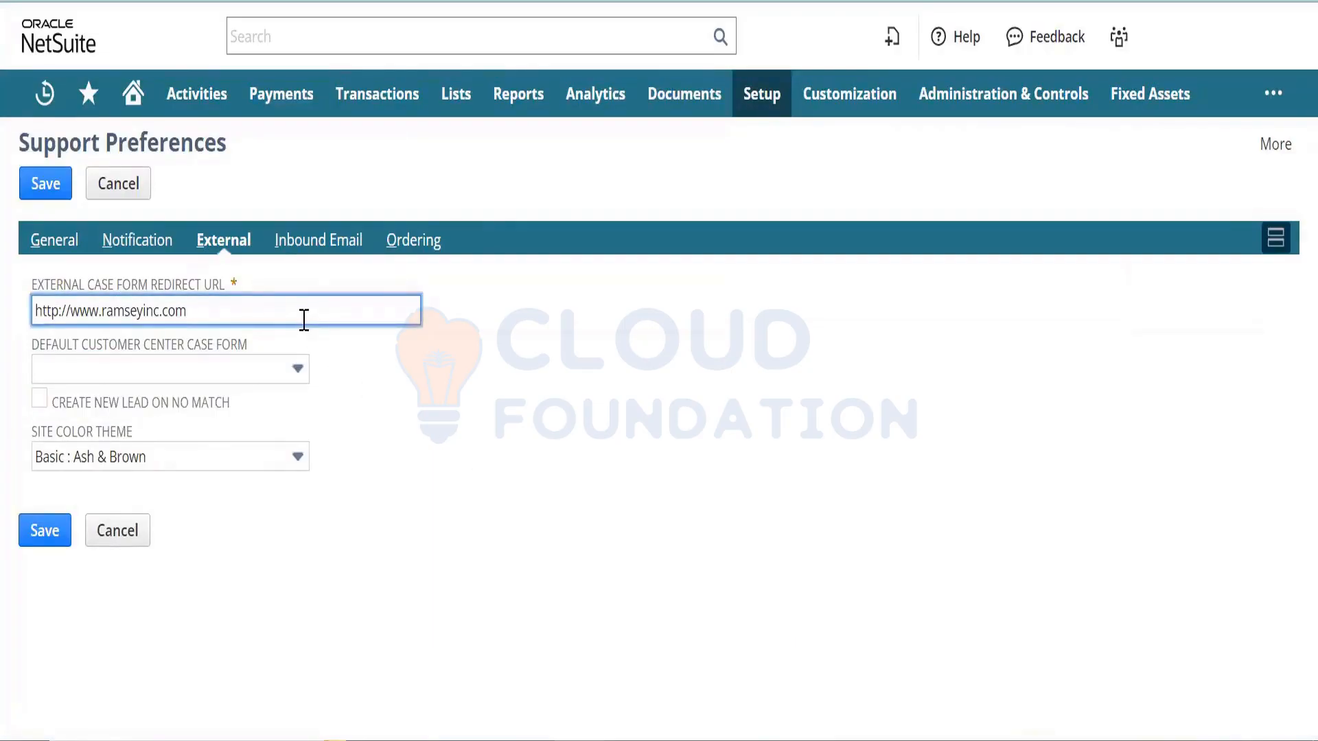
- Look through the Notification subtab, glance at Ordering, and return to Notification
click(149, 241)
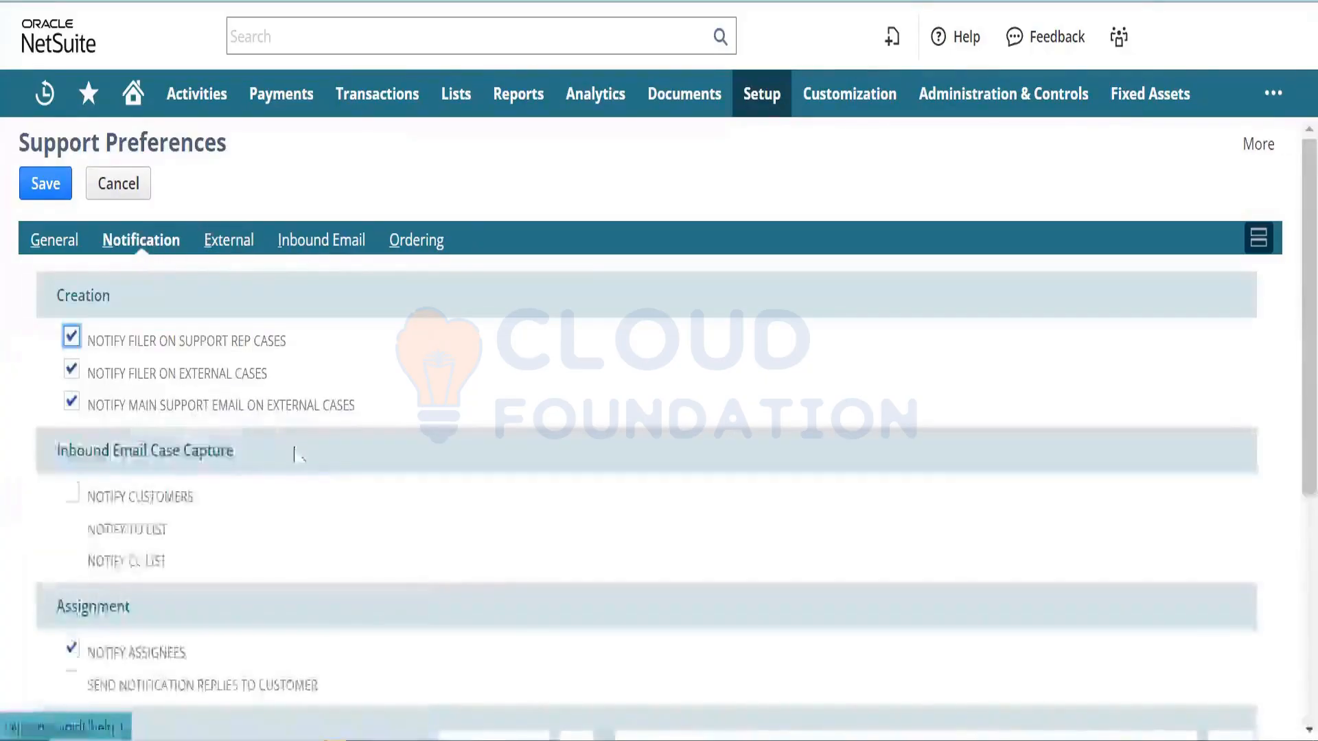
scroll(1288, 485, down, 4)
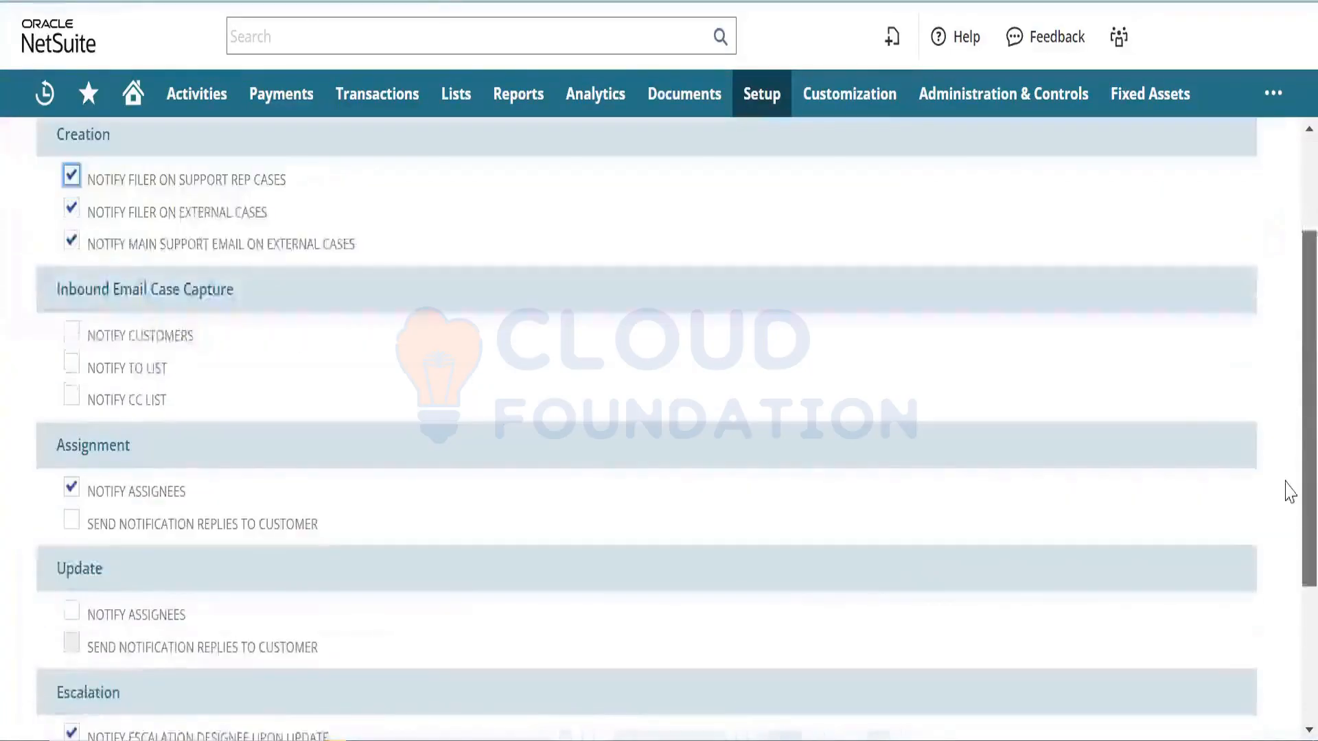
scroll(1288, 542, down, 3)
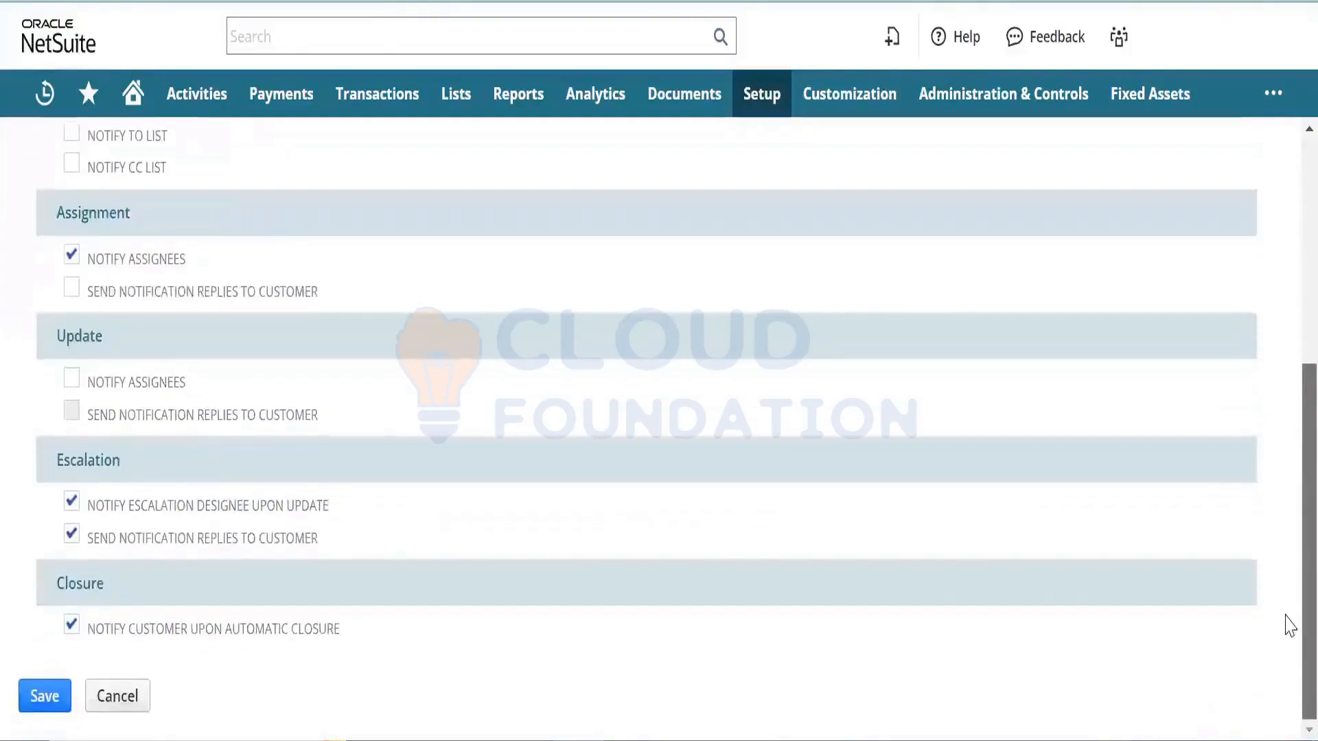
scroll(1288, 340, up, 8)
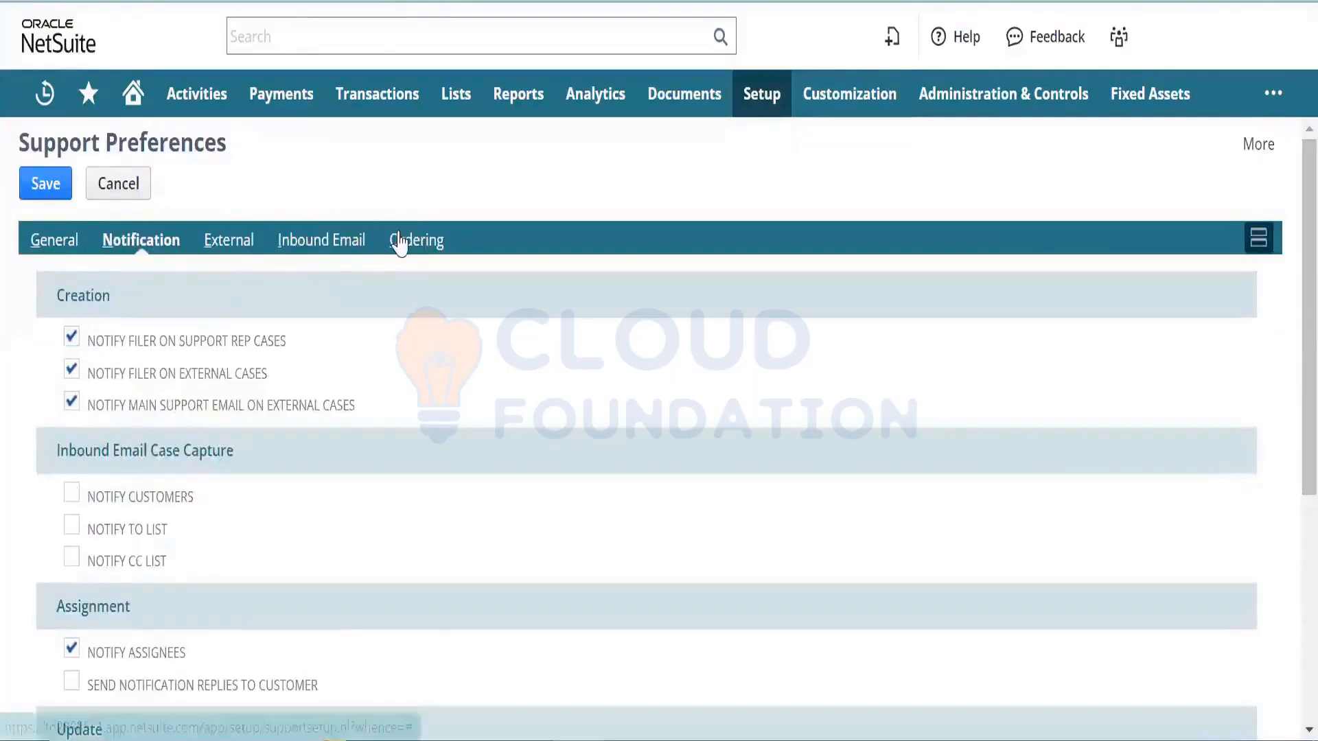
click(404, 240)
click(115, 253)
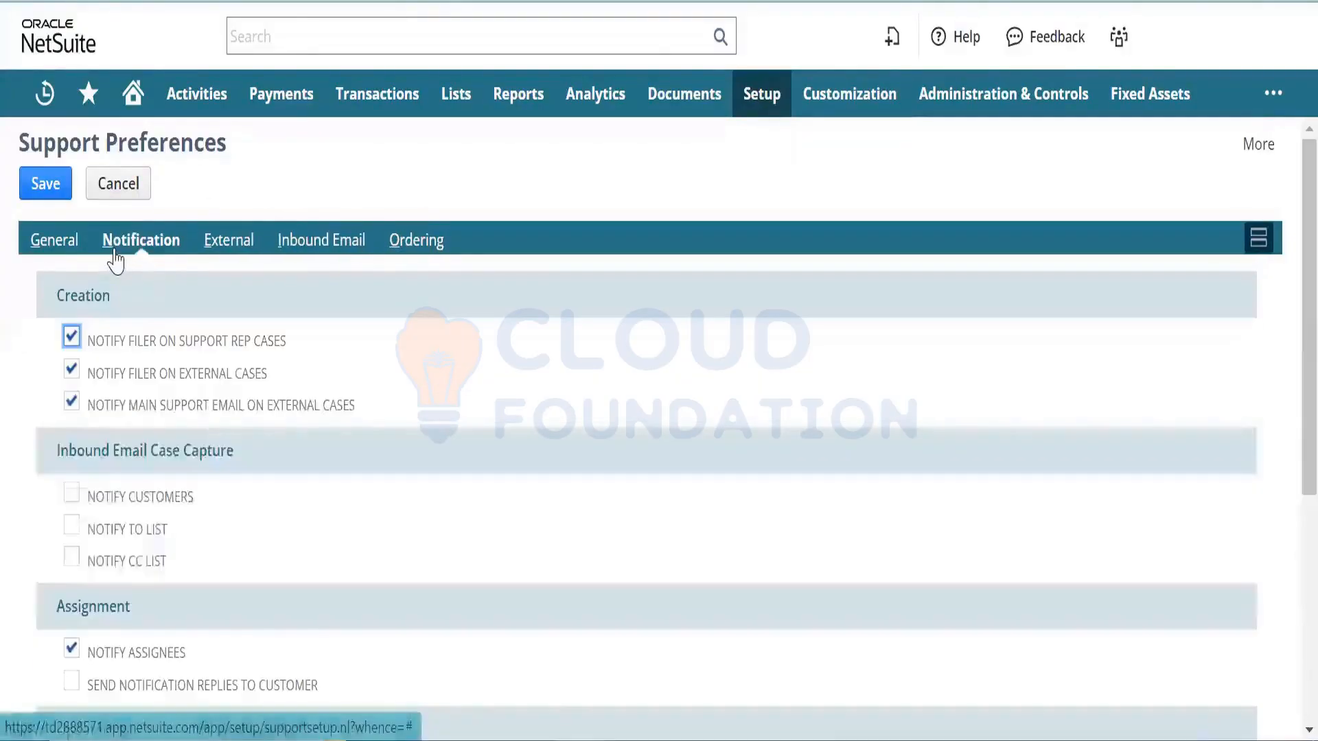
- Scroll the Online Case Form back to its Select Fields subtab
scroll(1285, 400, down, 5)
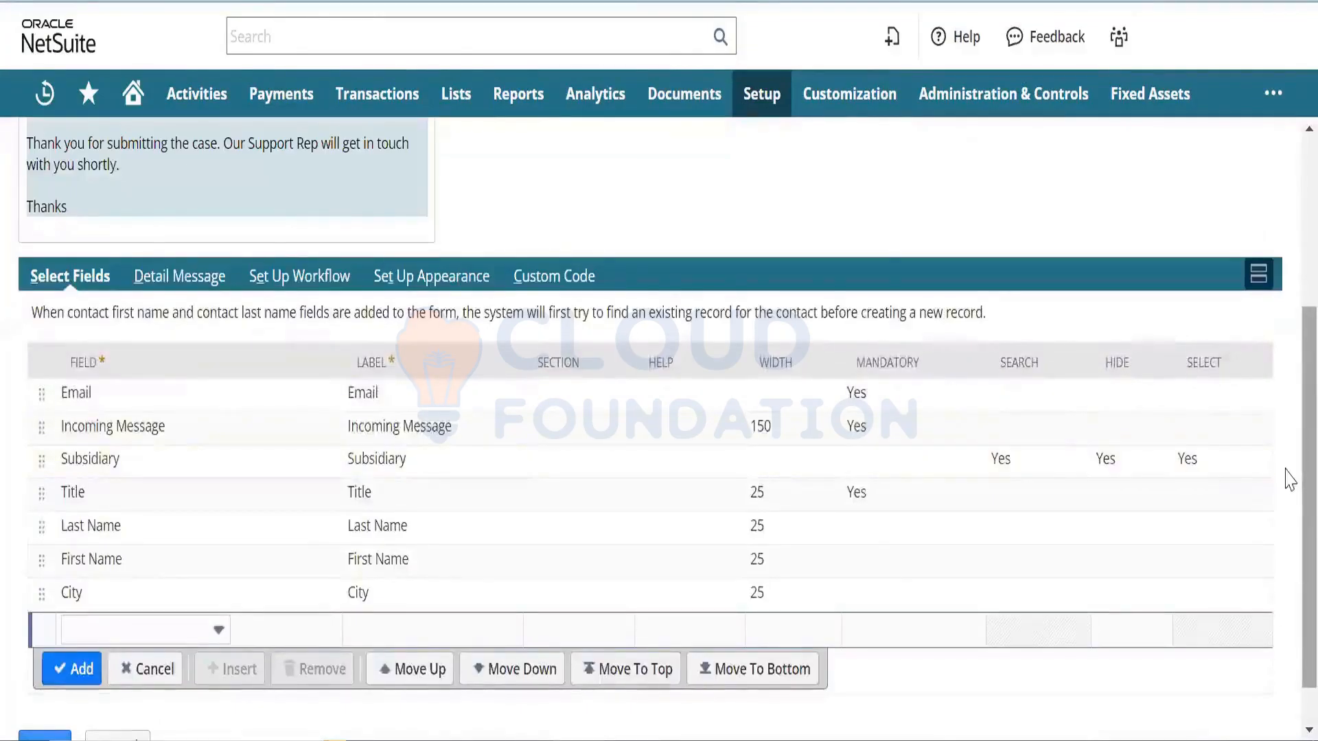
scroll(1288, 480, up, 3)
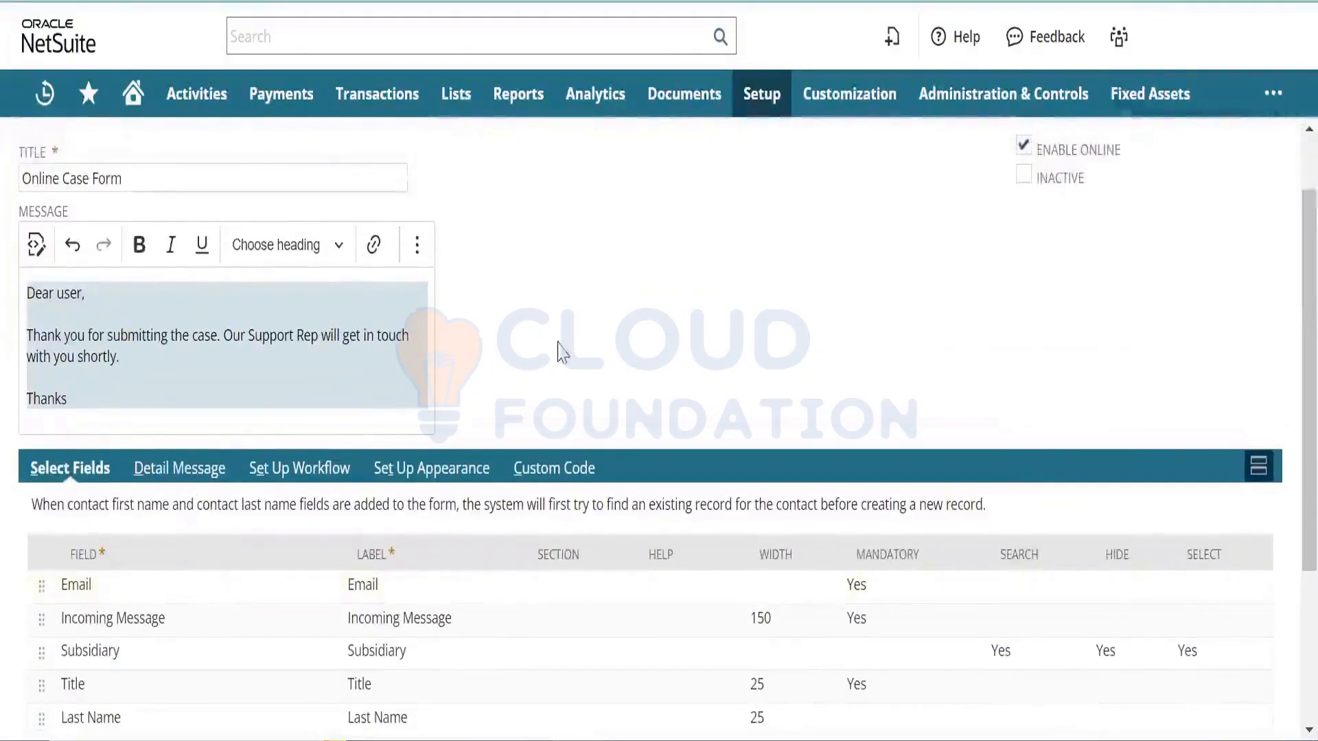
scroll(1288, 440, down, 4)
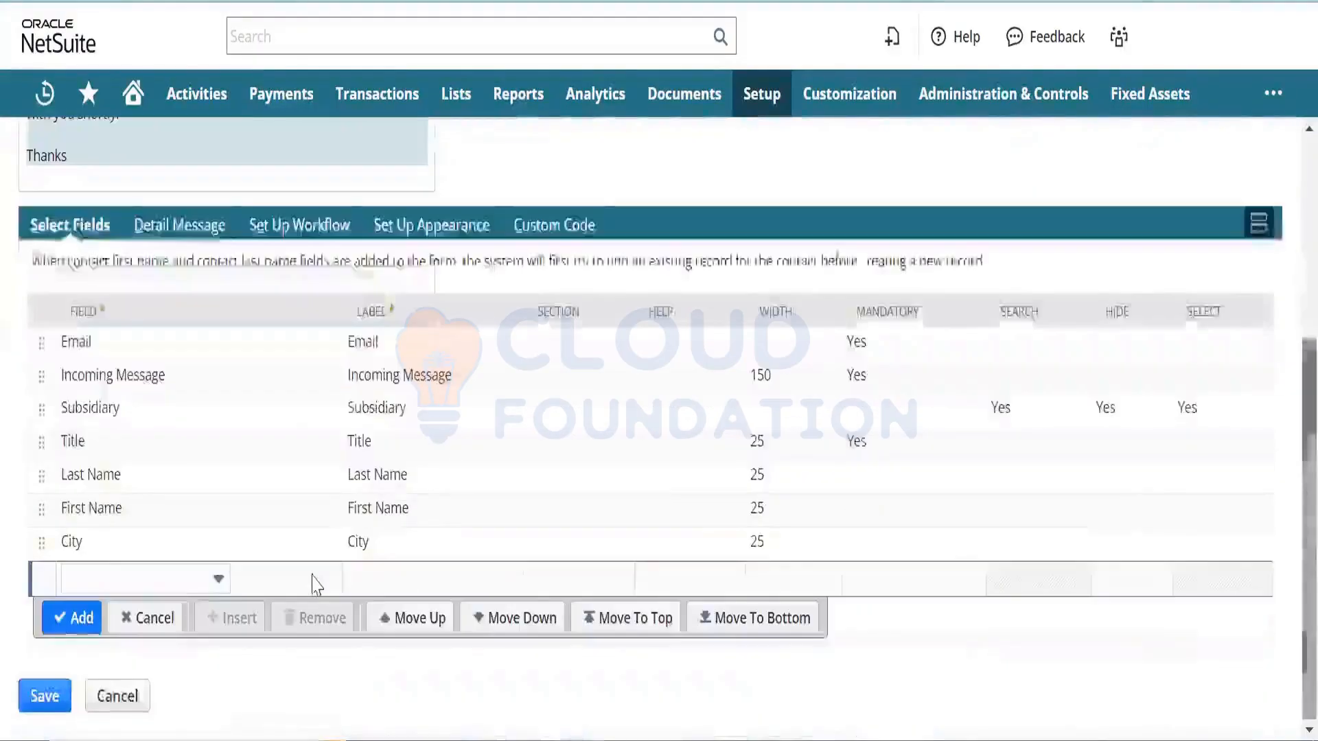
click(41, 706)
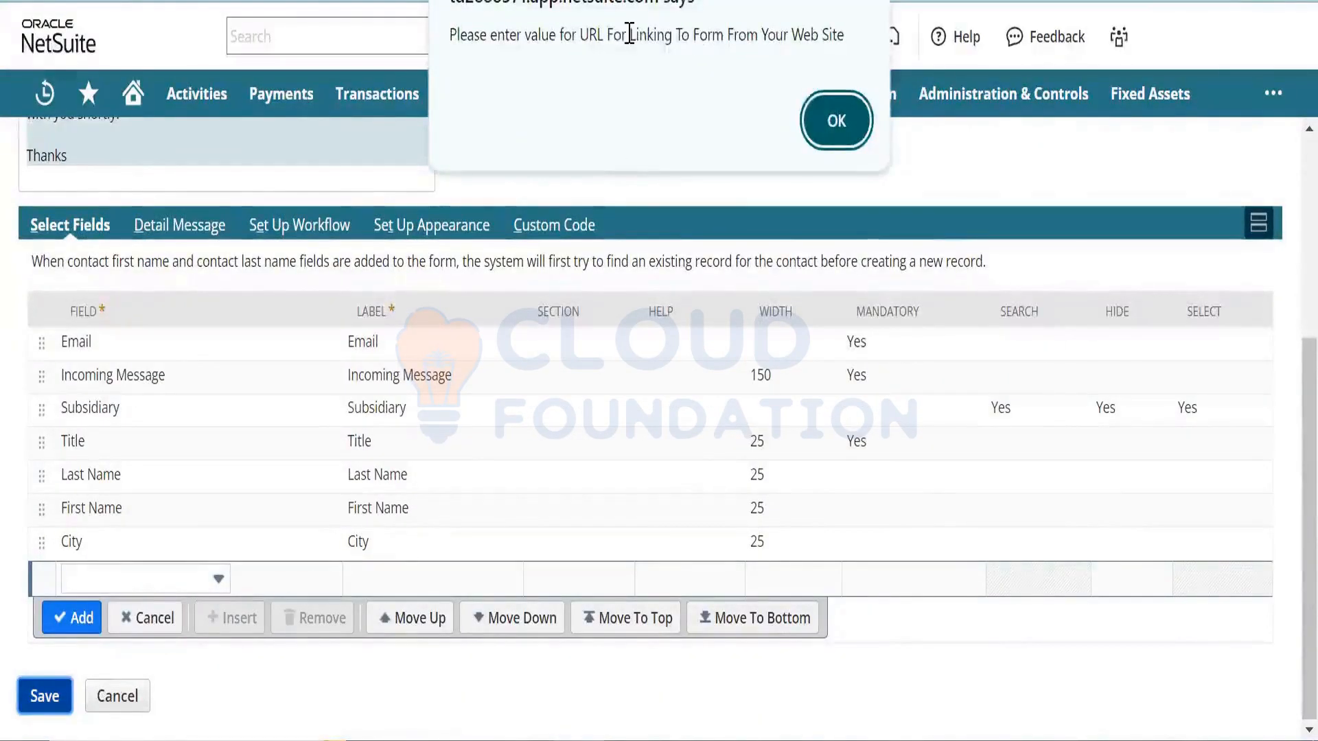
drag(629, 34, 778, 39)
drag(820, 38, 850, 40)
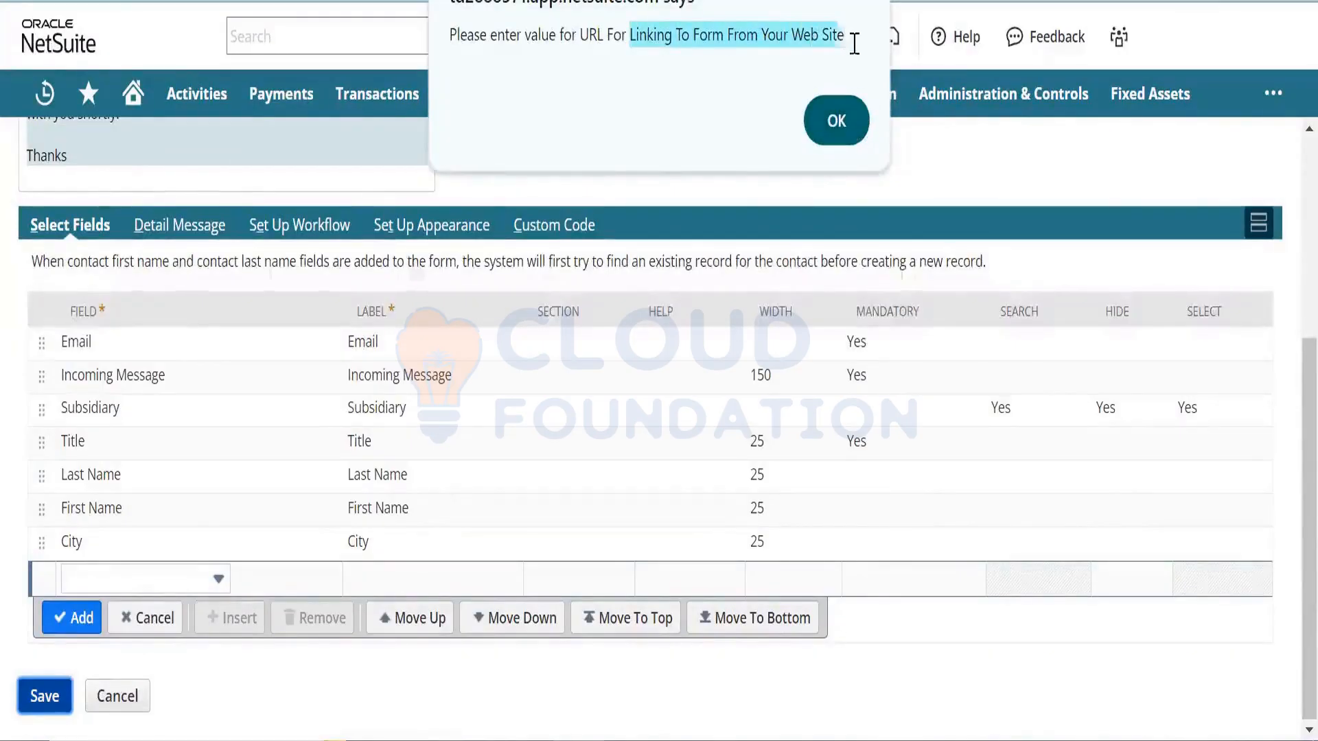
click(835, 123)
scroll(1288, 206, up, 5)
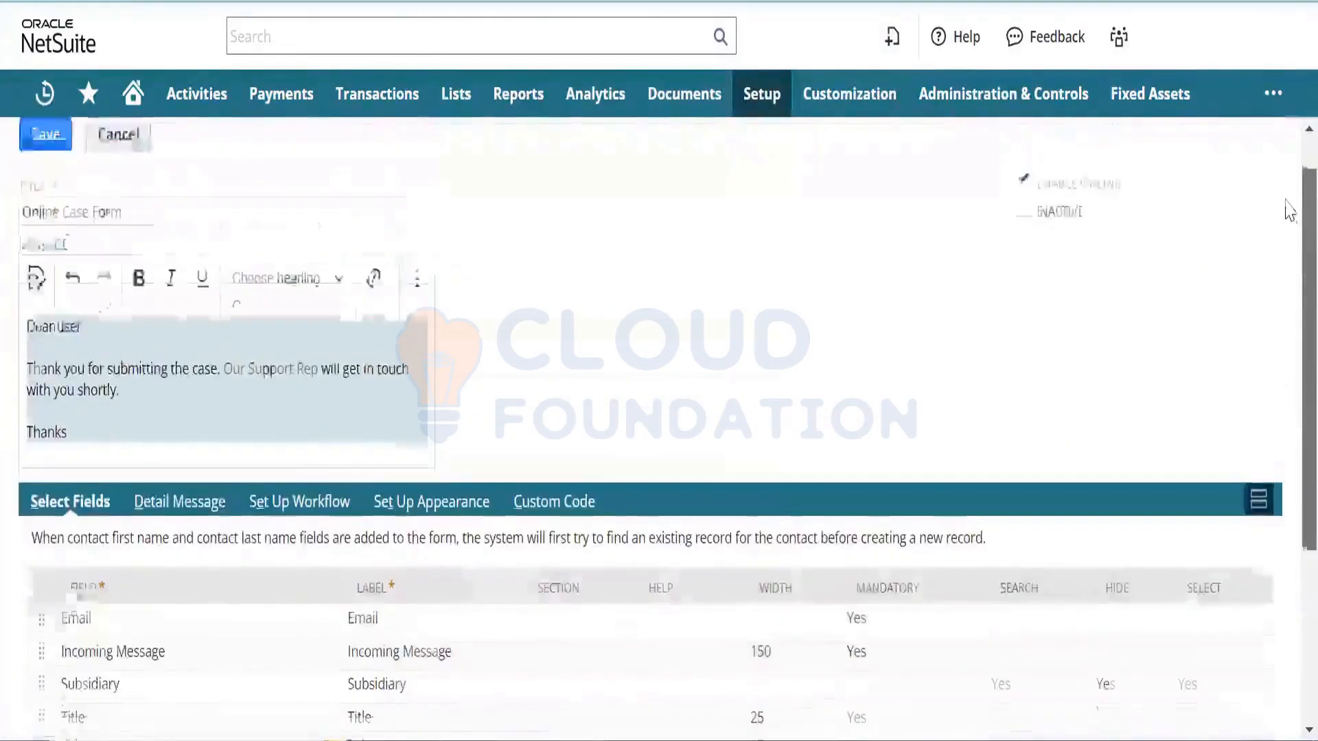
scroll(1287, 206, down, 3)
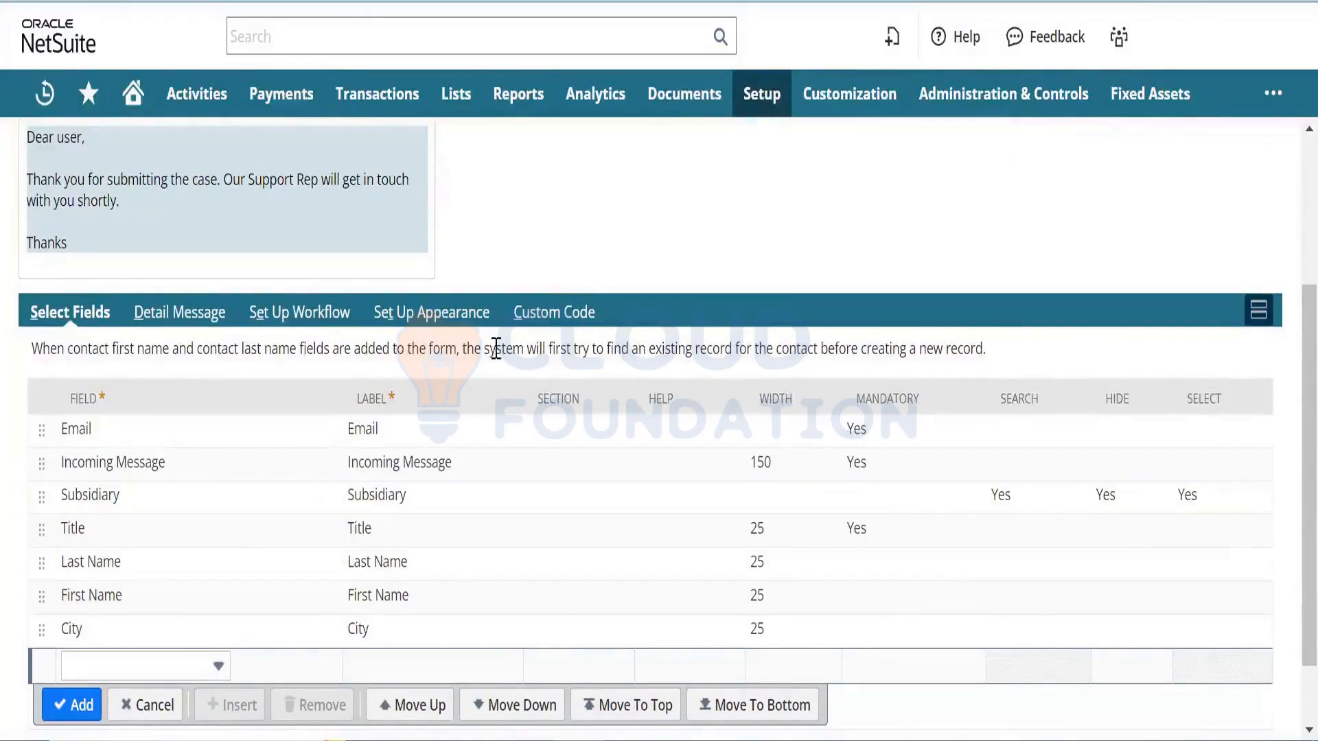
- Check the form's Detail Message and workflow preferences, then select the redirect URL in Support Preferences External
drag(500, 348, 563, 348)
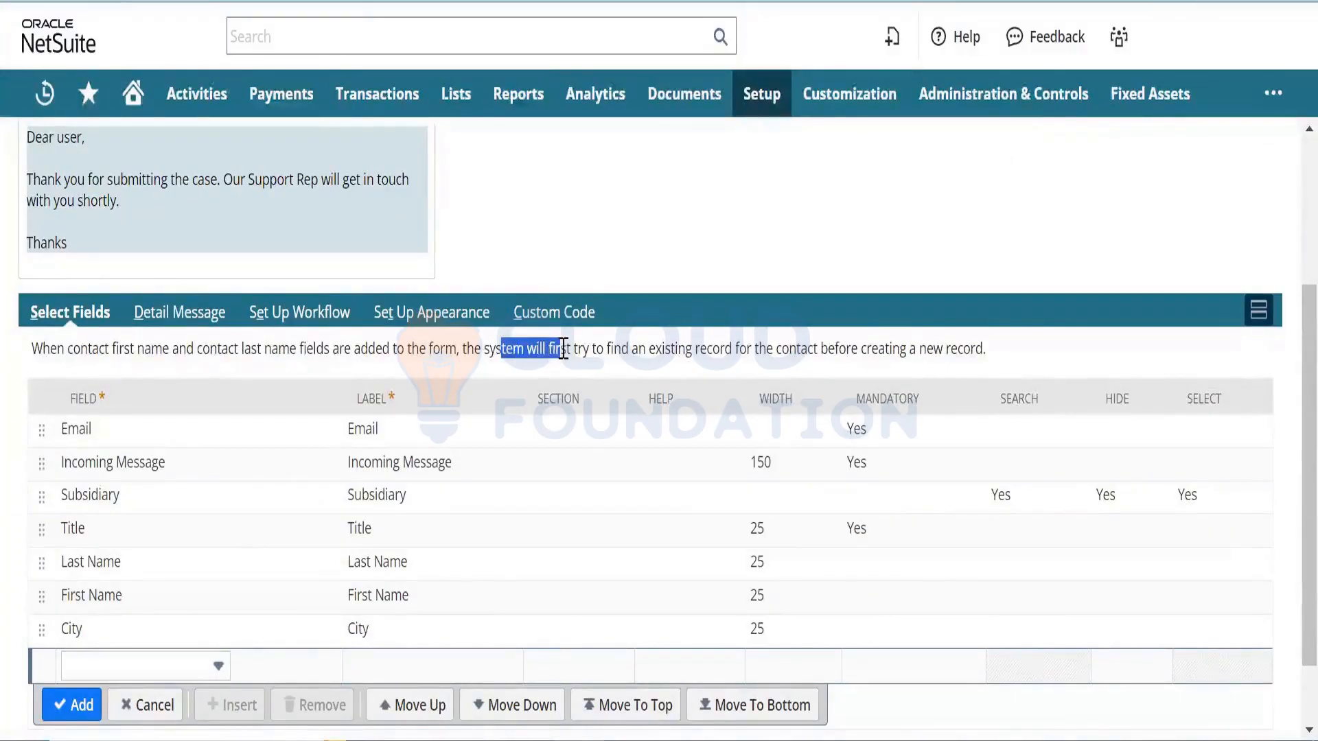
click(220, 312)
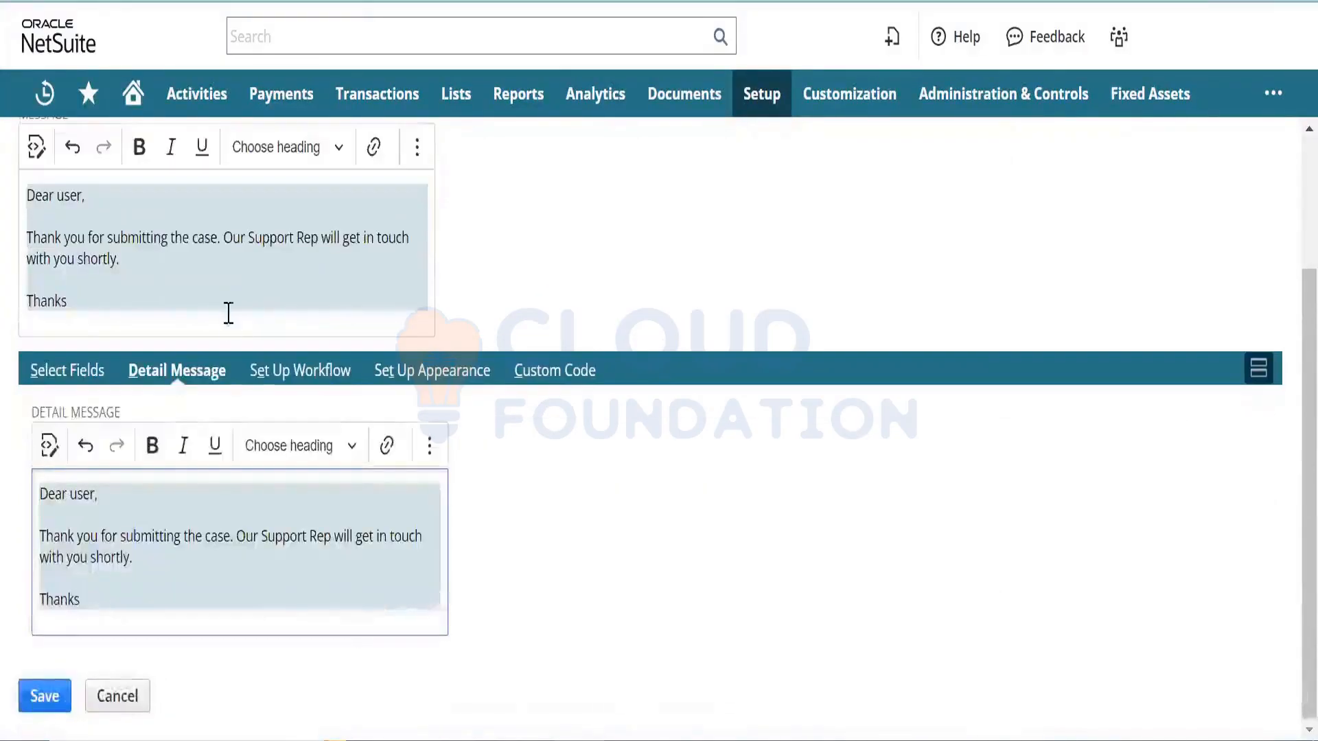
click(280, 376)
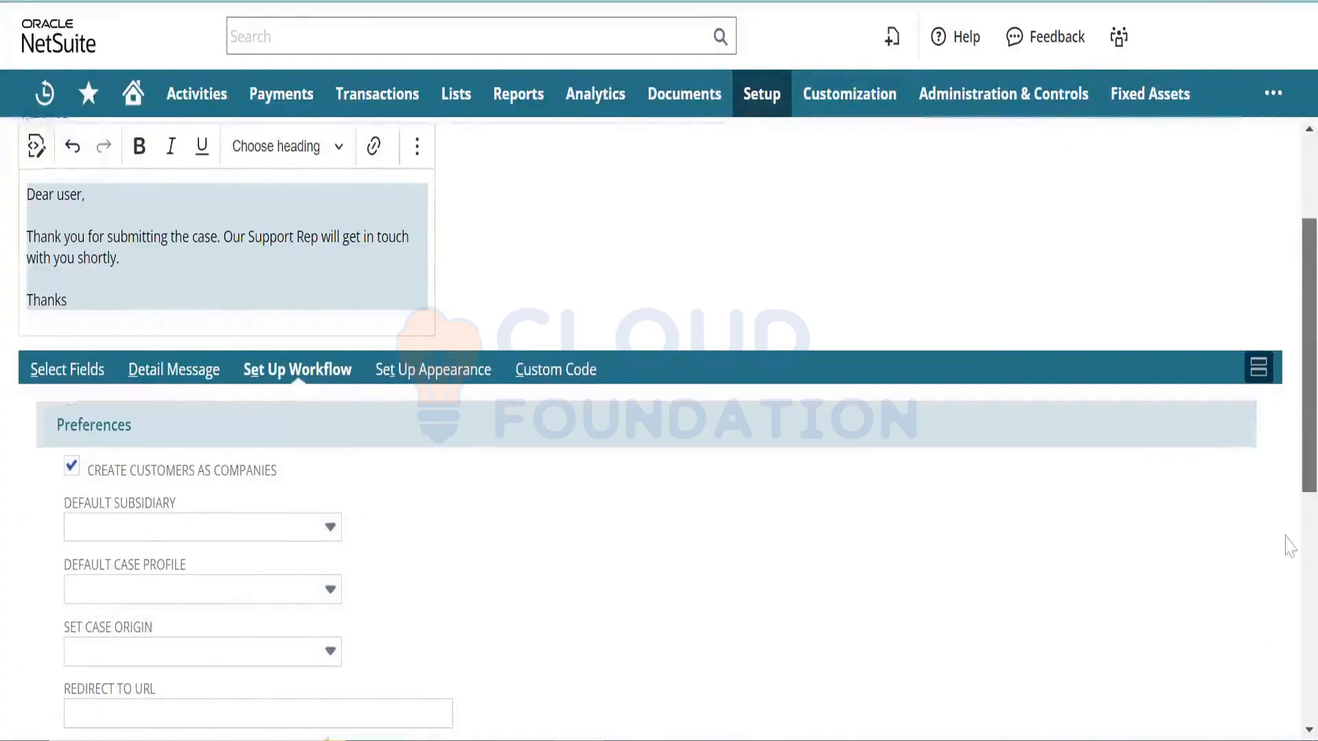
scroll(1287, 590, down, 6)
scroll(1285, 621, down, 2)
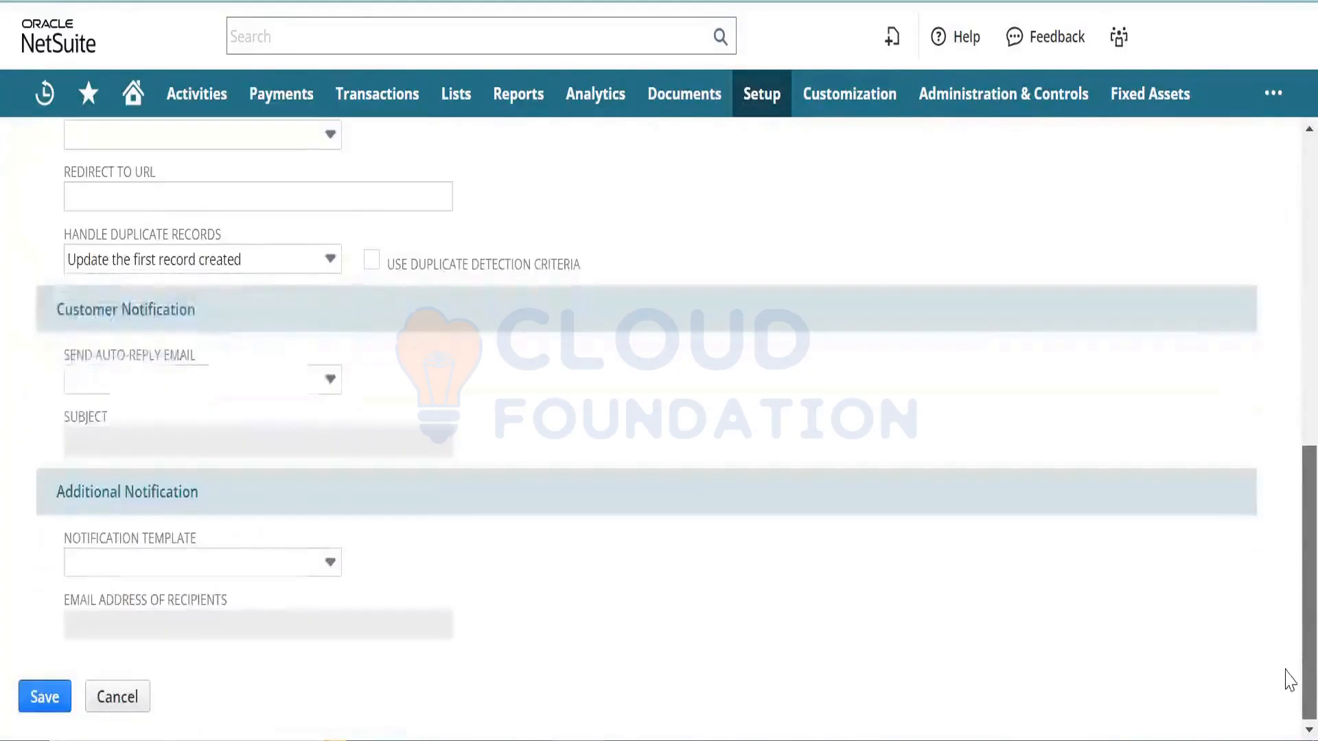
scroll(1285, 632, up, 2)
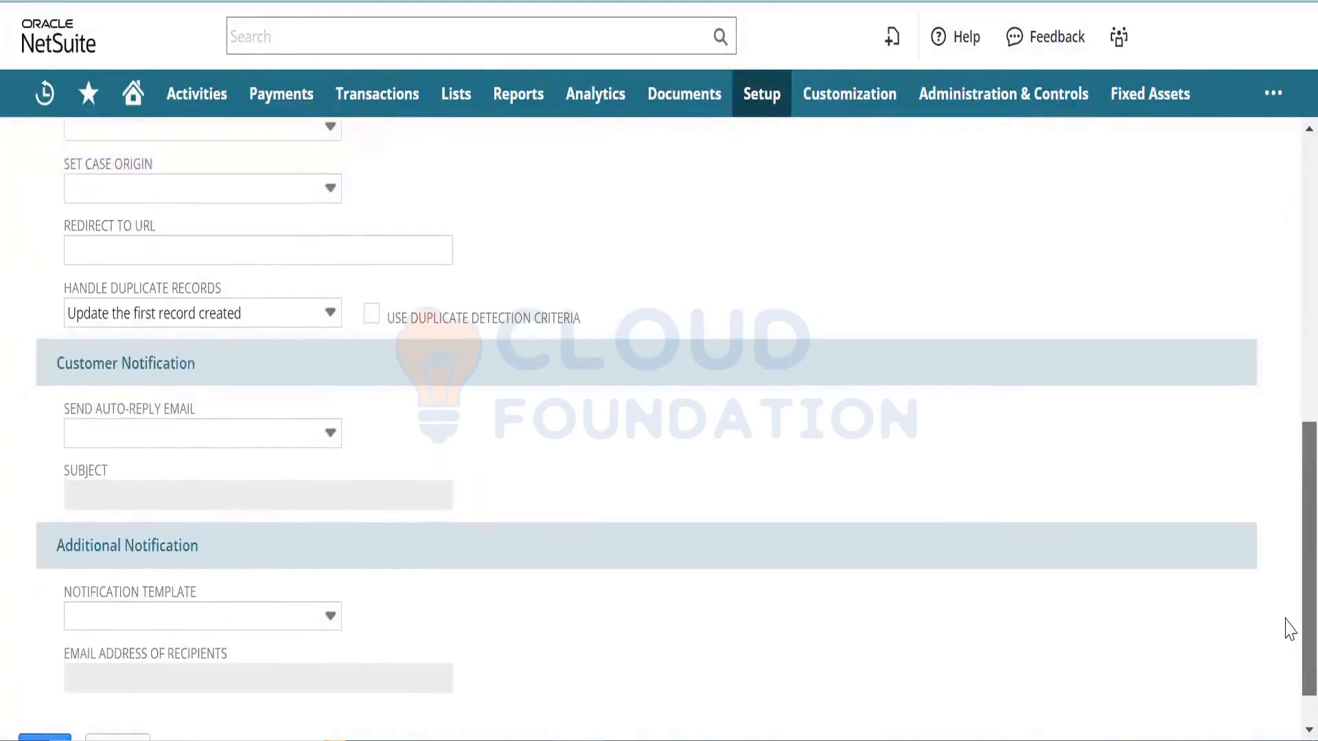
scroll(1288, 581, up, 1)
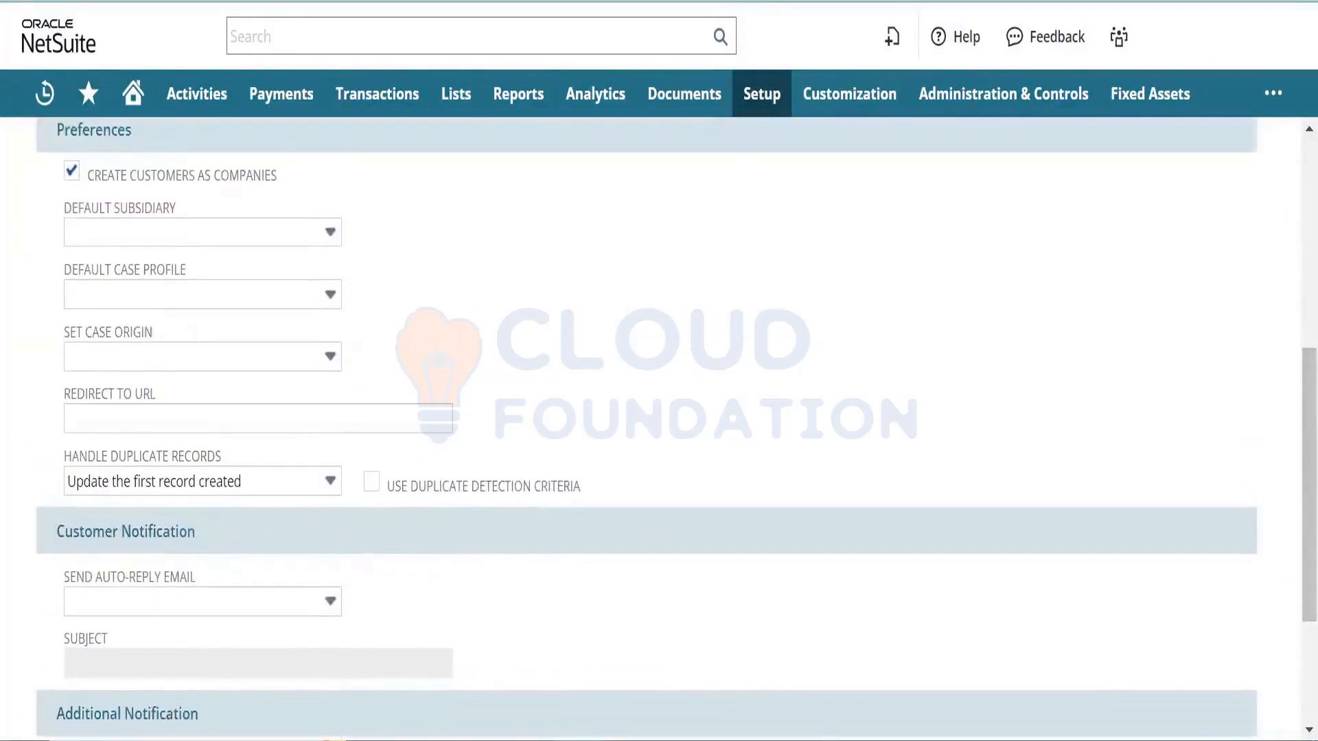
scroll(309, 294, down, 3)
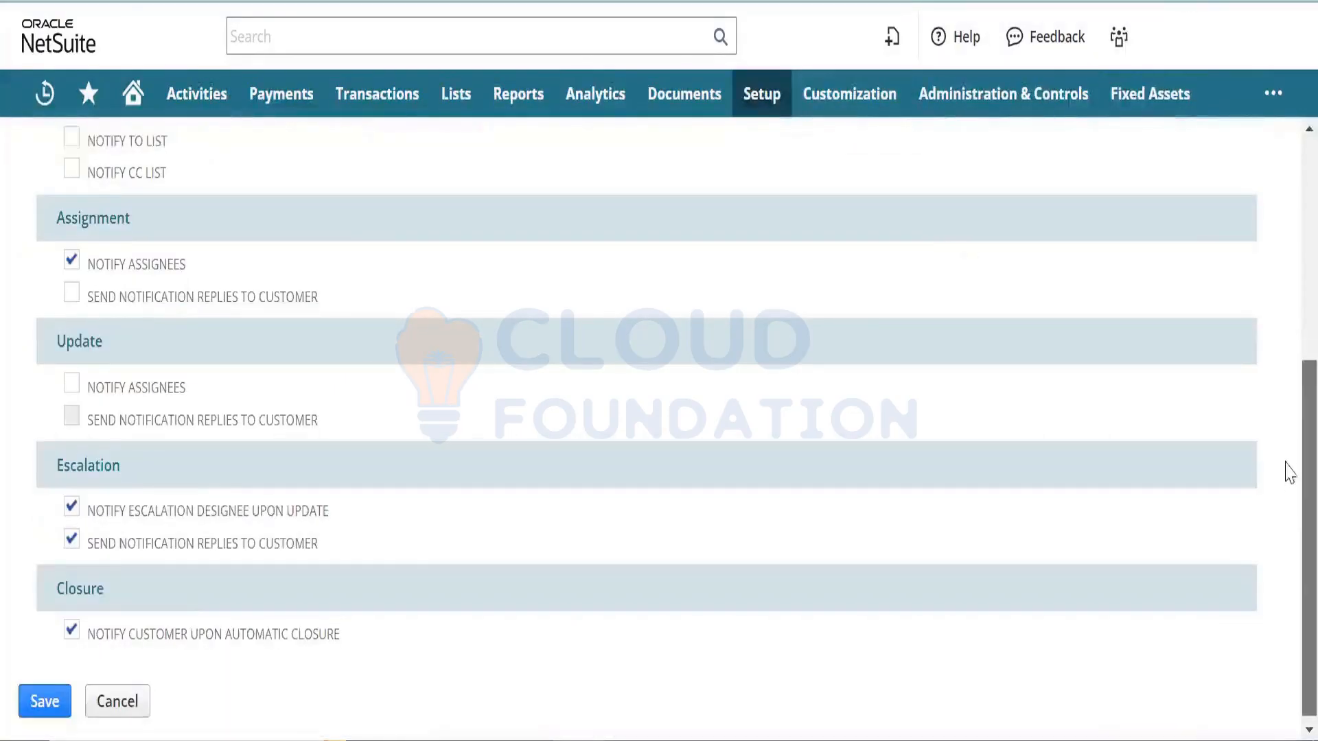
scroll(1285, 461, up, 5)
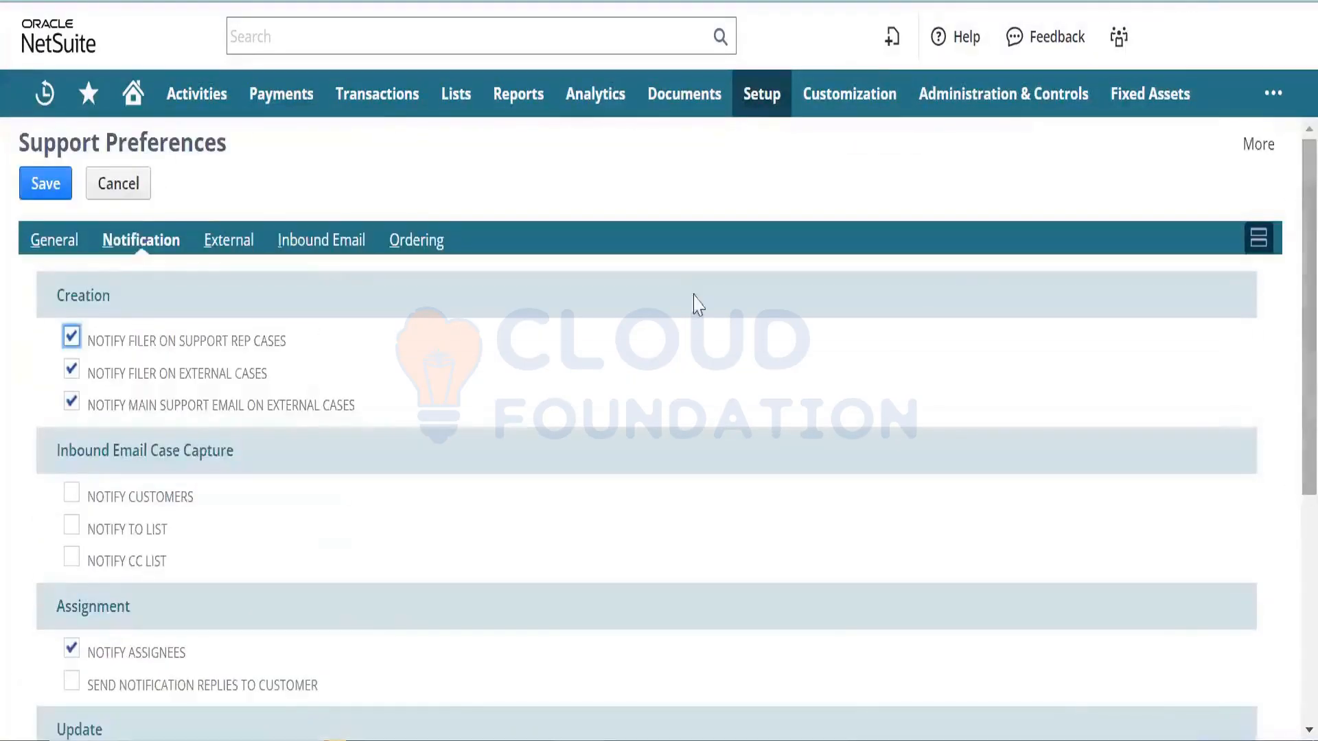
click(227, 244)
drag(213, 311, 3, 329)
key(ctrl+c)
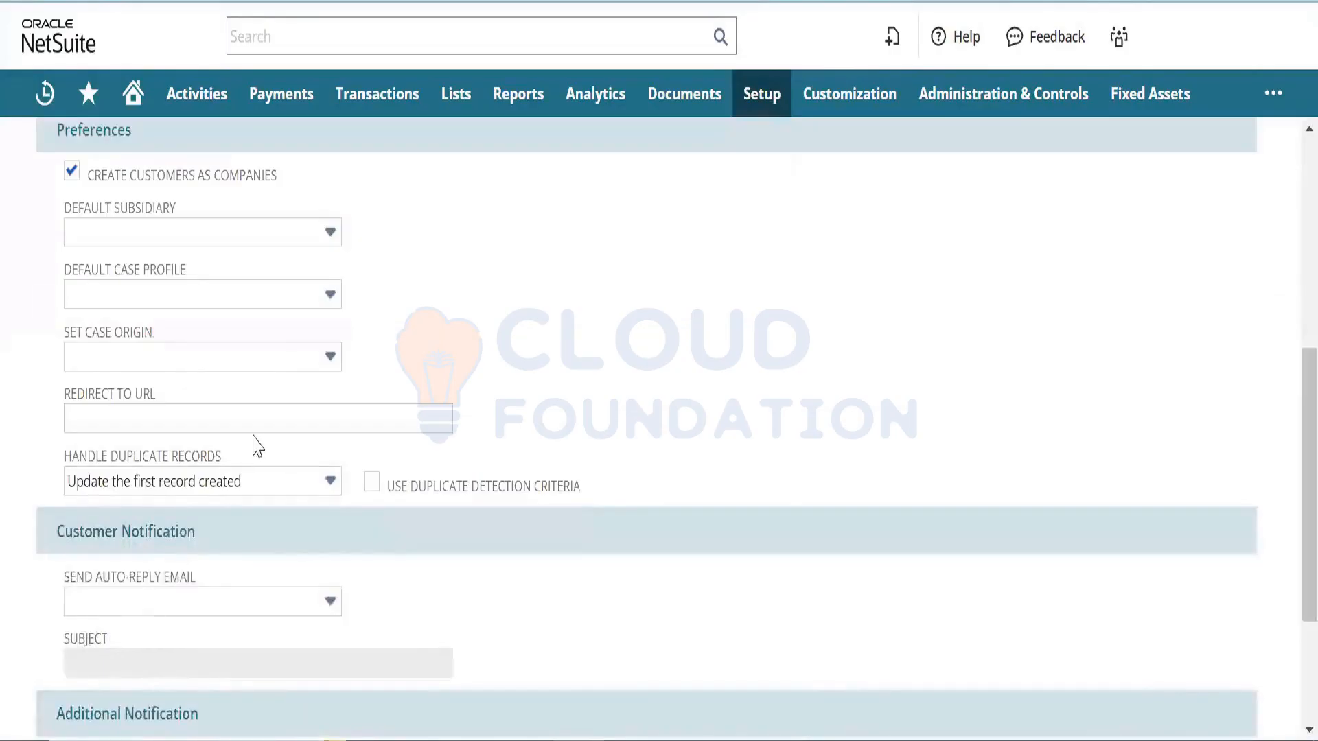
click(286, 420)
key(ctrl+v)
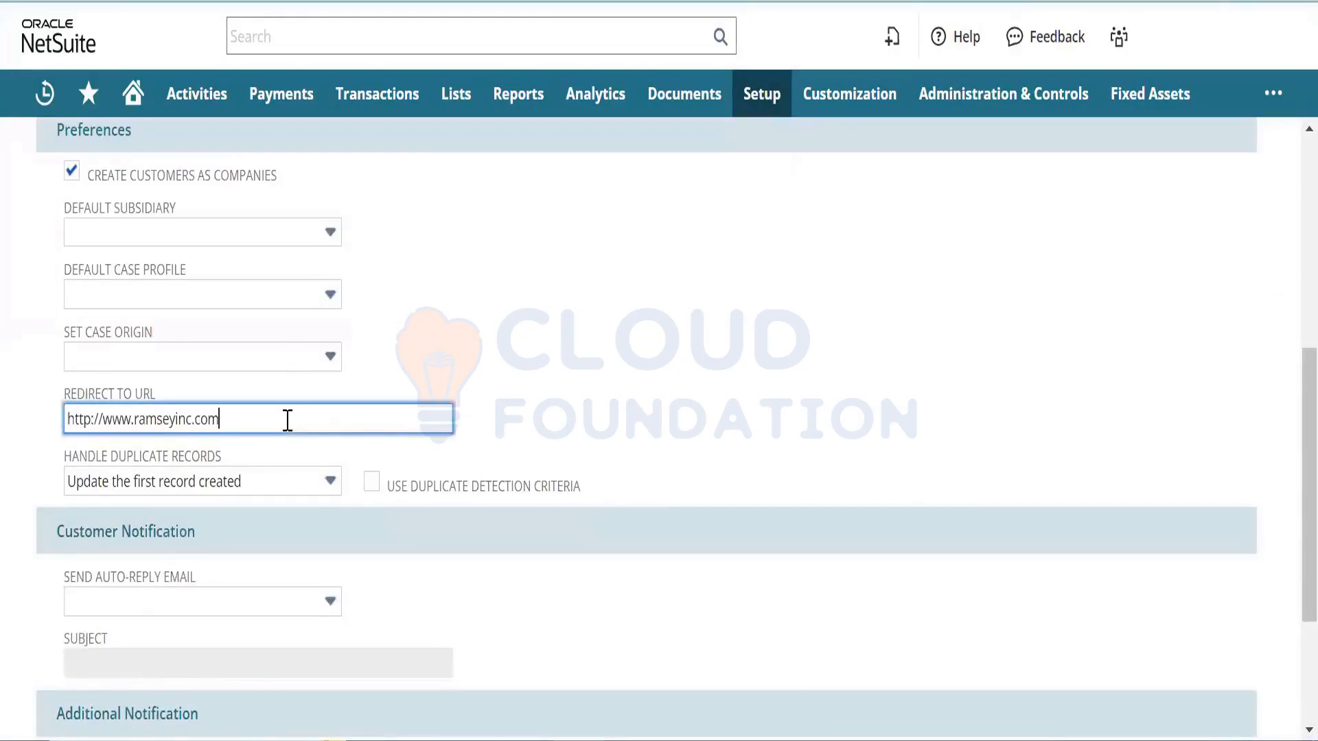
click(763, 467)
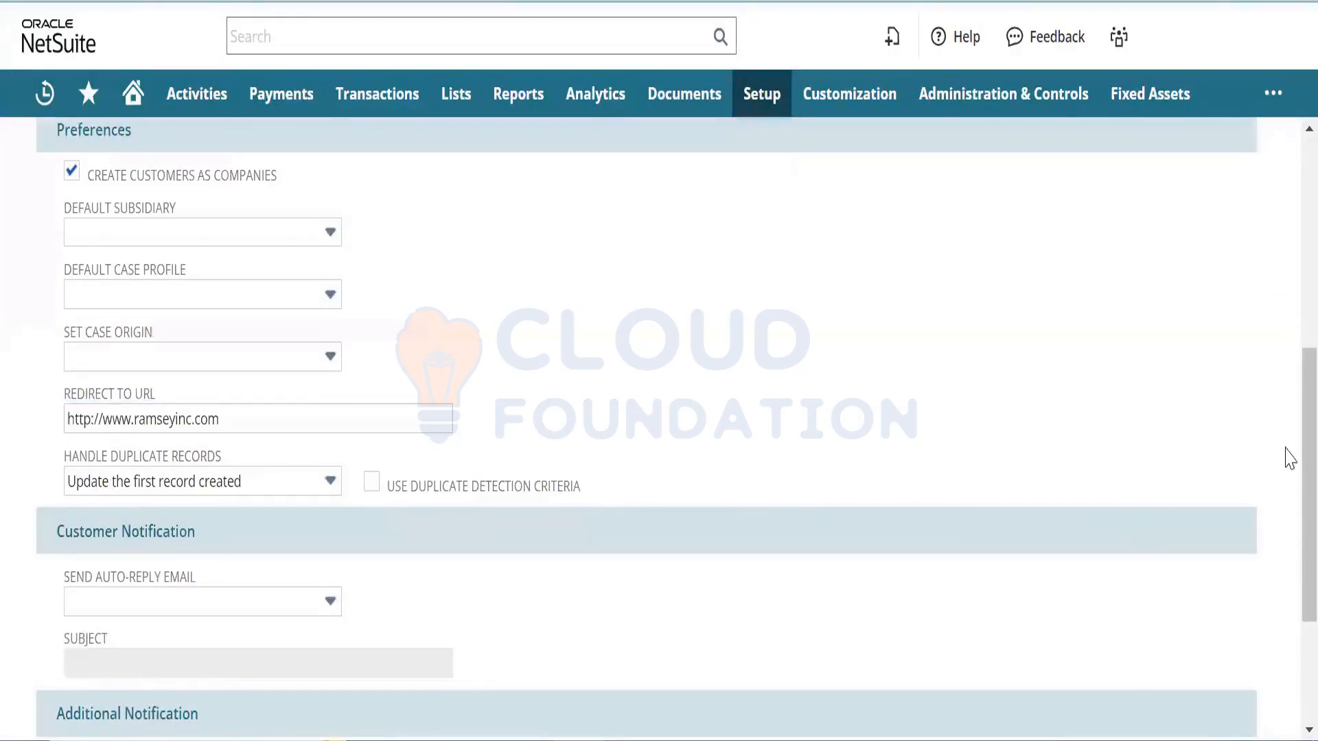
scroll(1288, 457, up, 7)
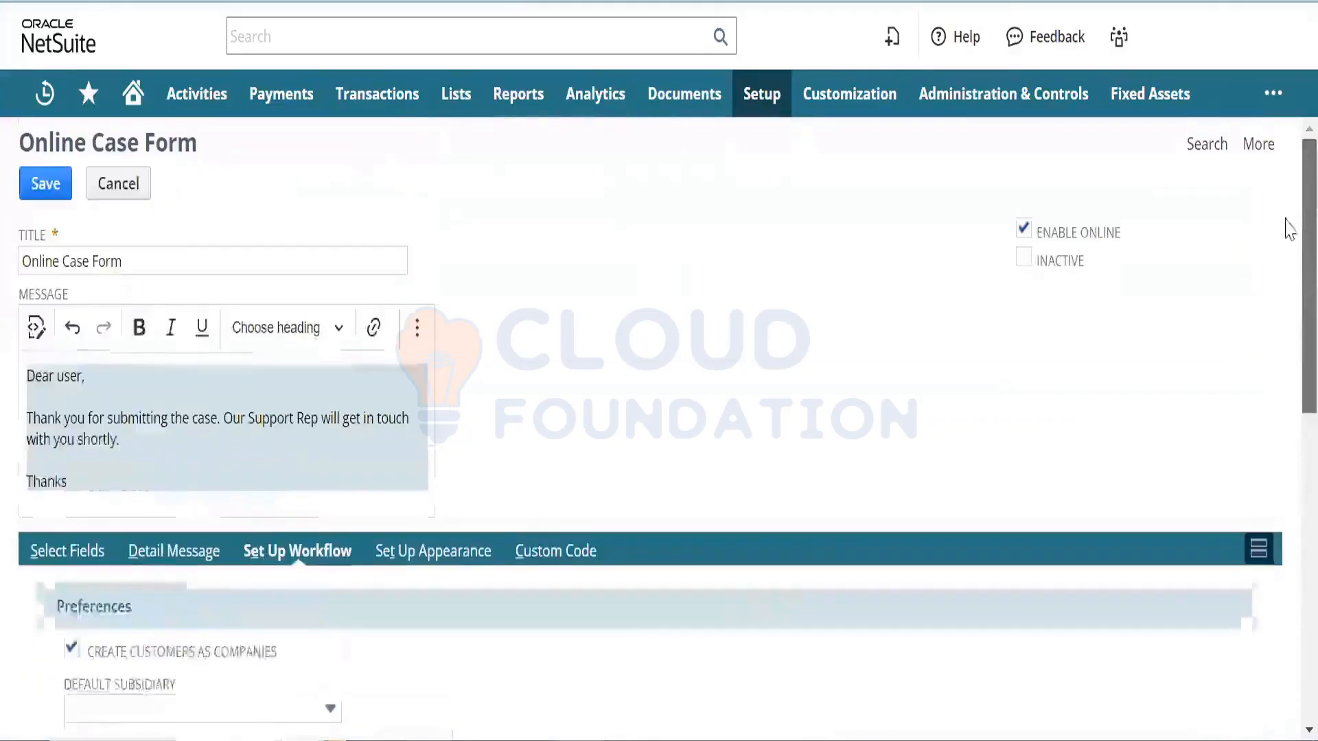
click(44, 196)
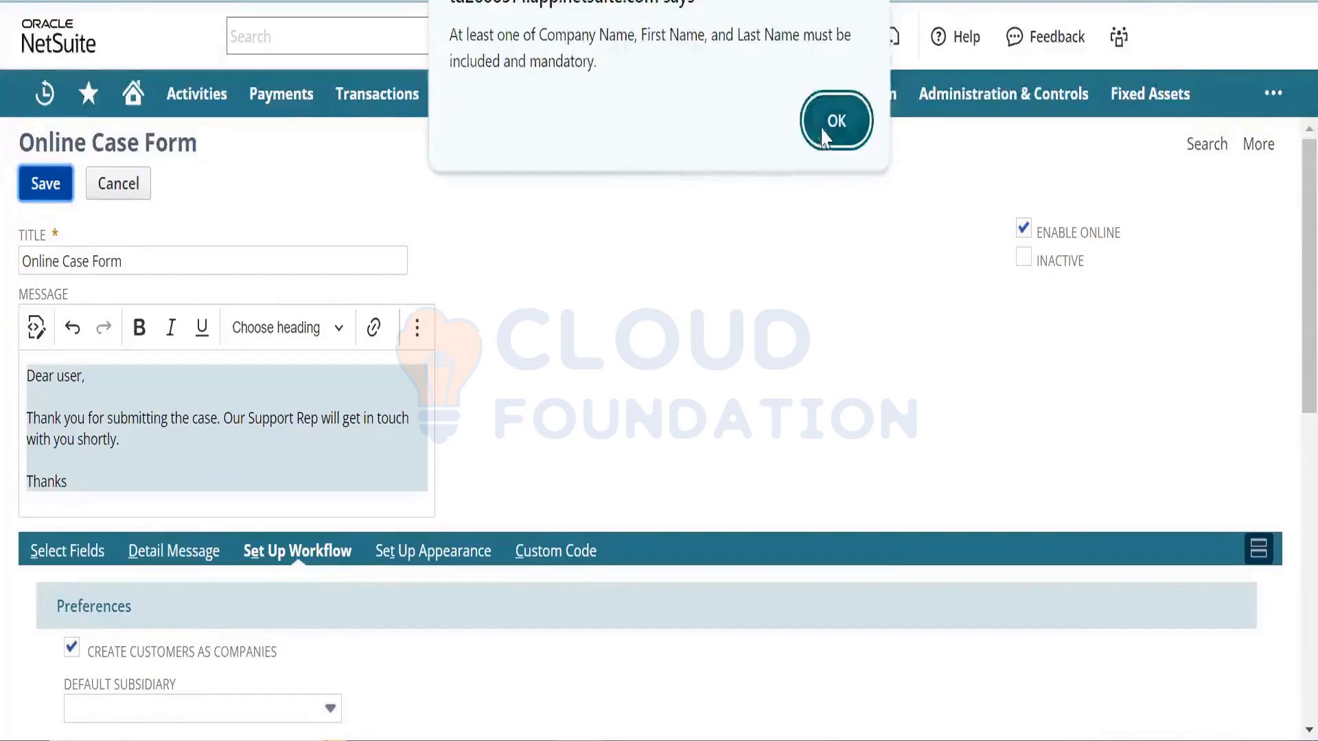
click(825, 131)
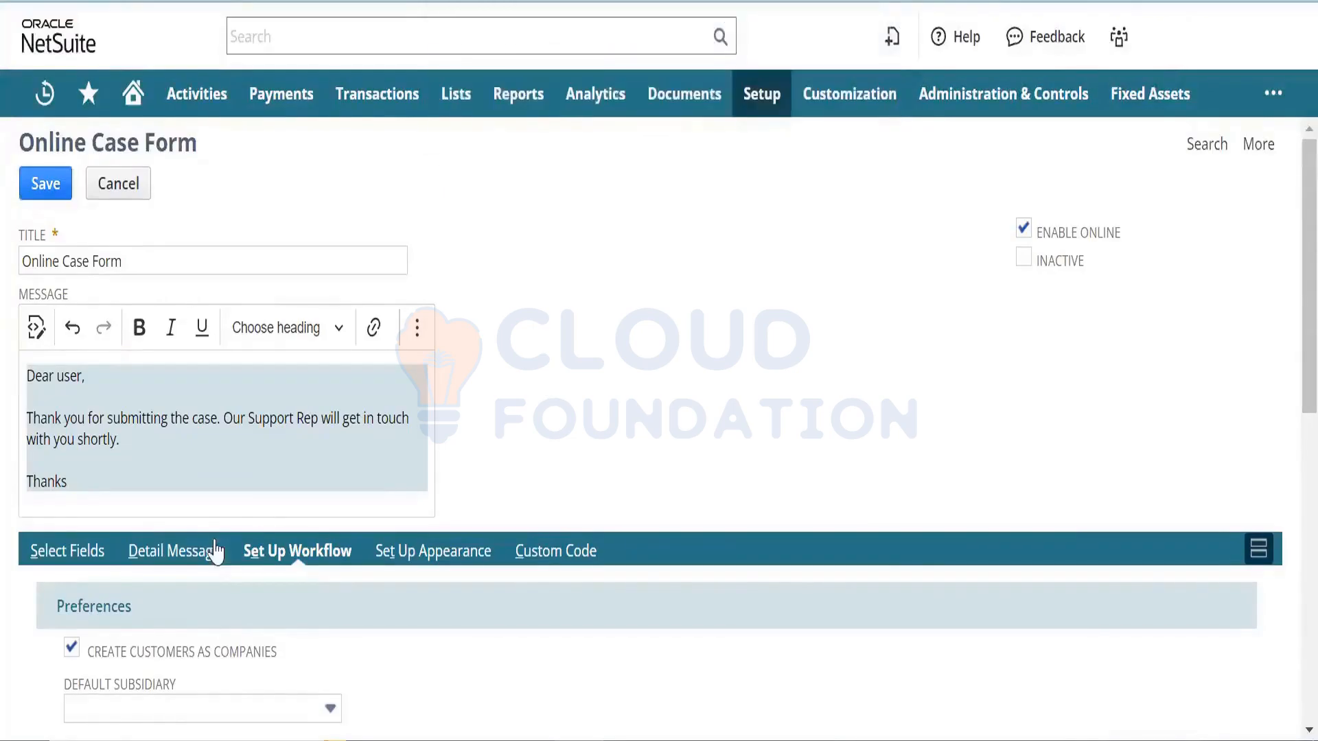
click(81, 543)
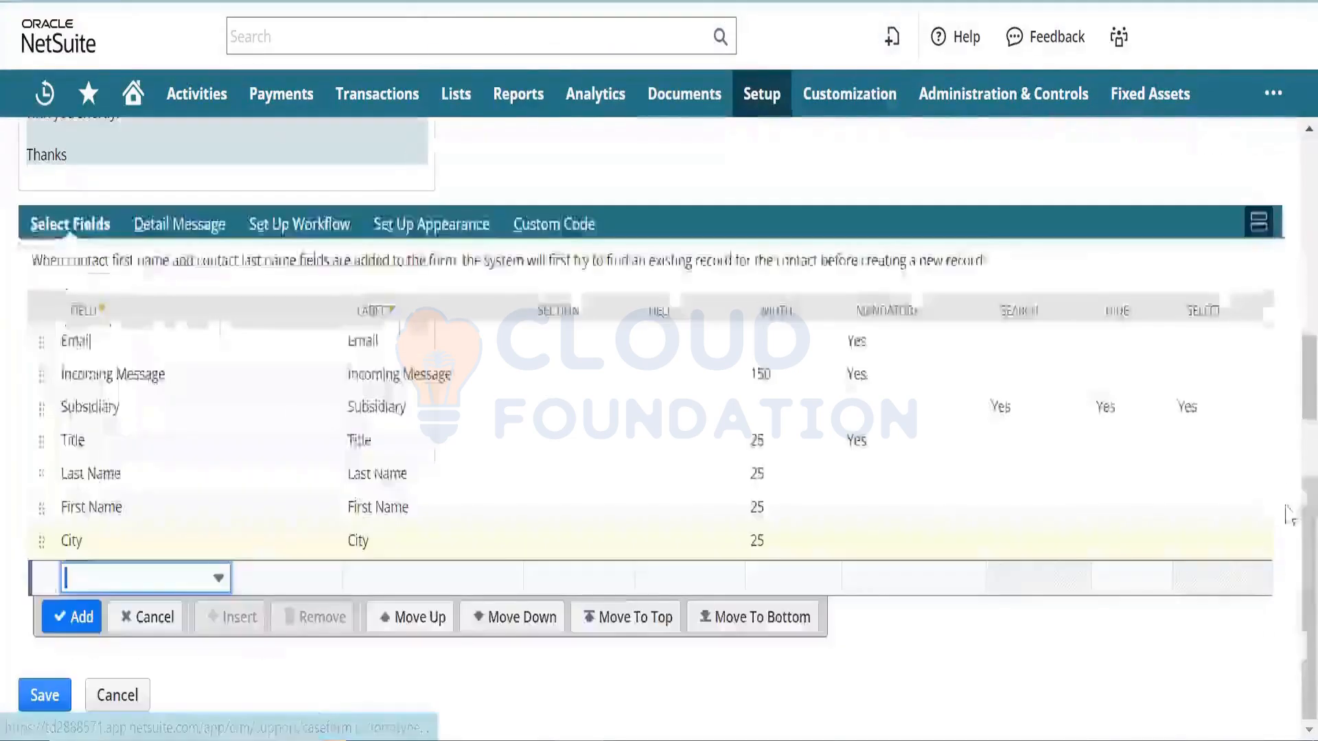
- Add a Company Name field to the form and retry the save, which still warns
click(156, 569)
text(co)
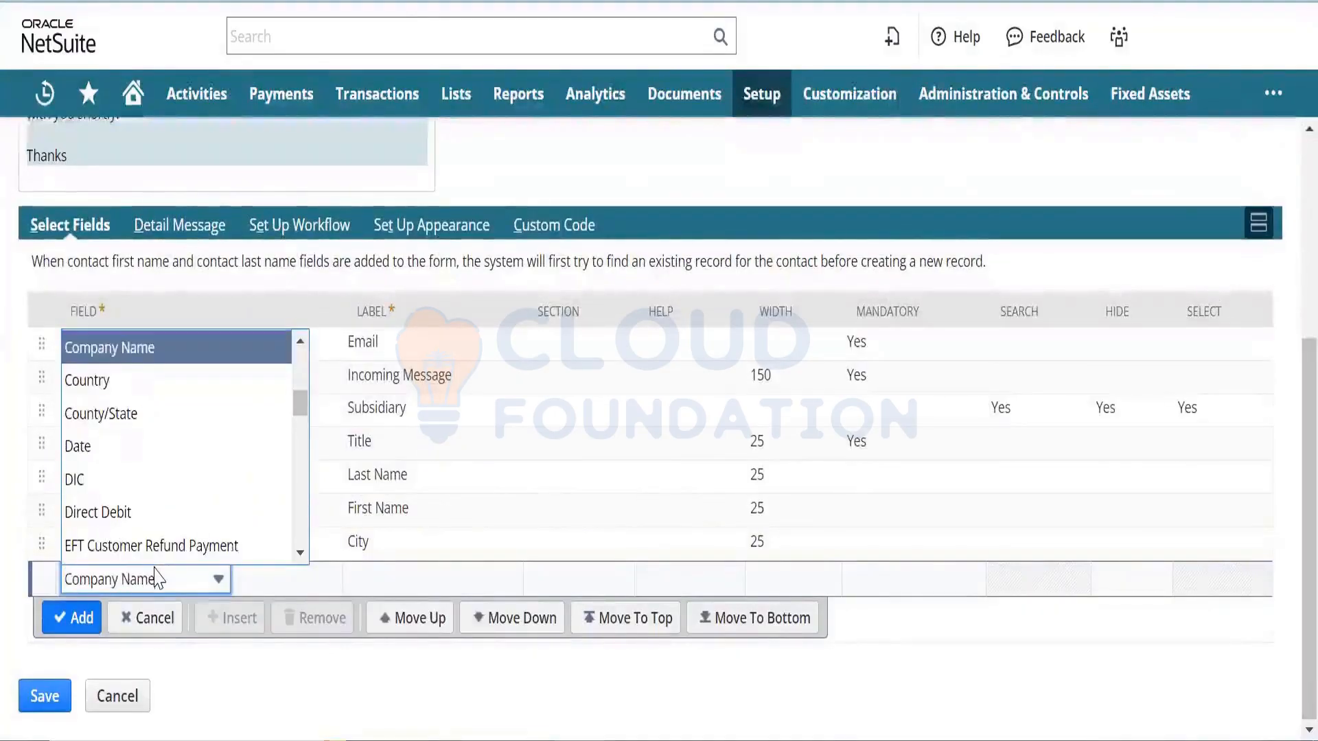
click(72, 621)
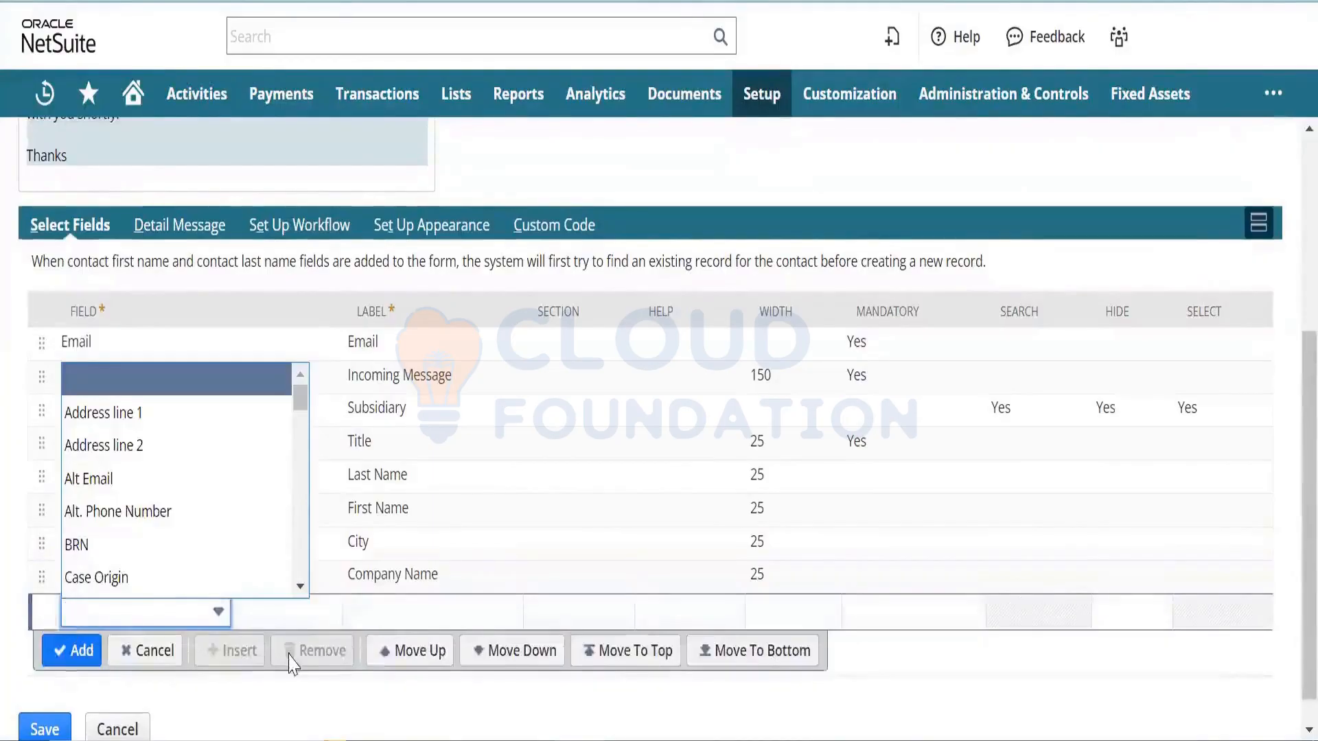
click(387, 705)
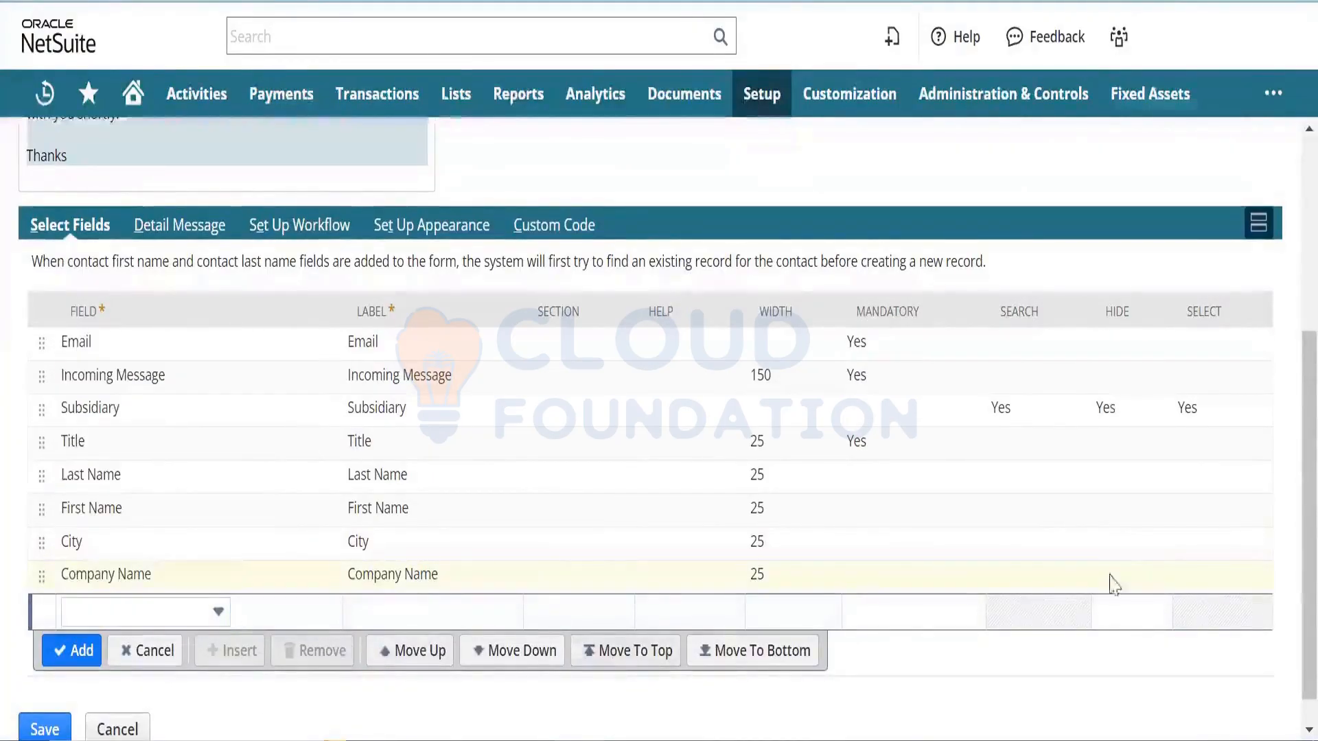
scroll(1285, 479, down, 1)
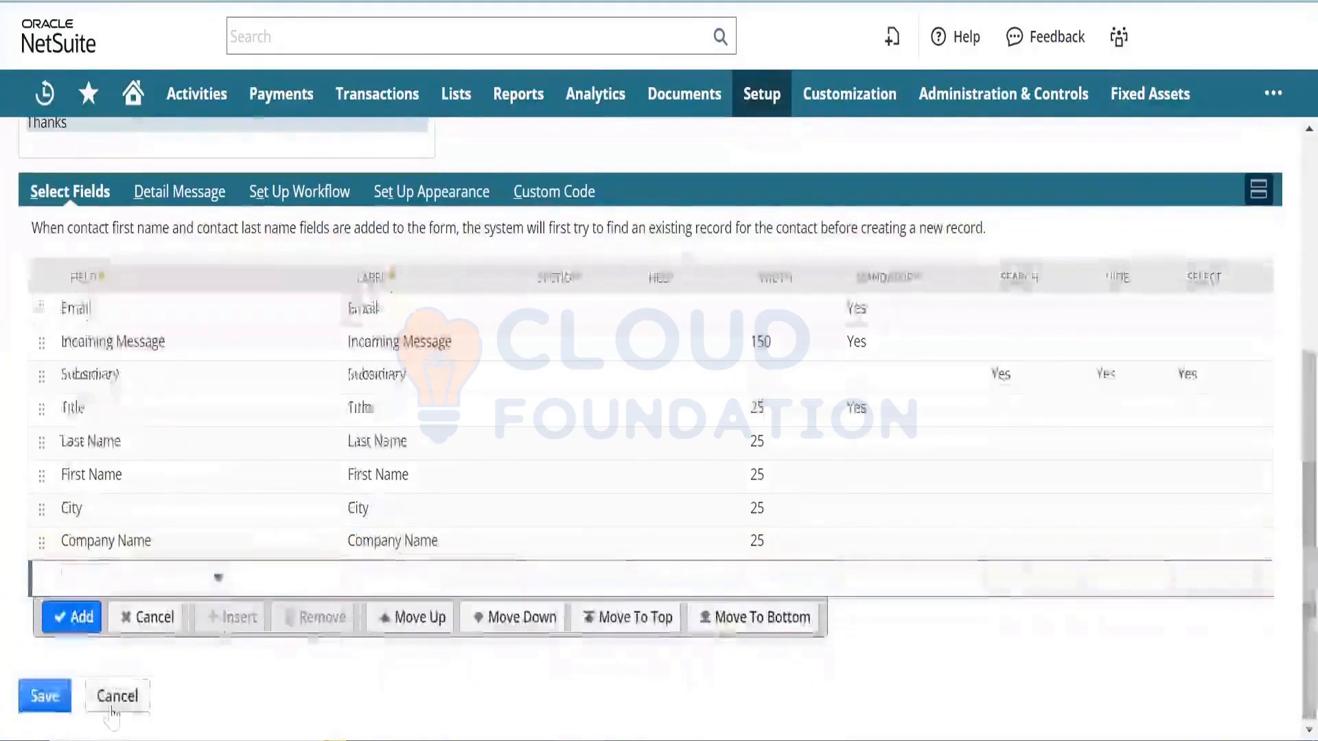
click(40, 706)
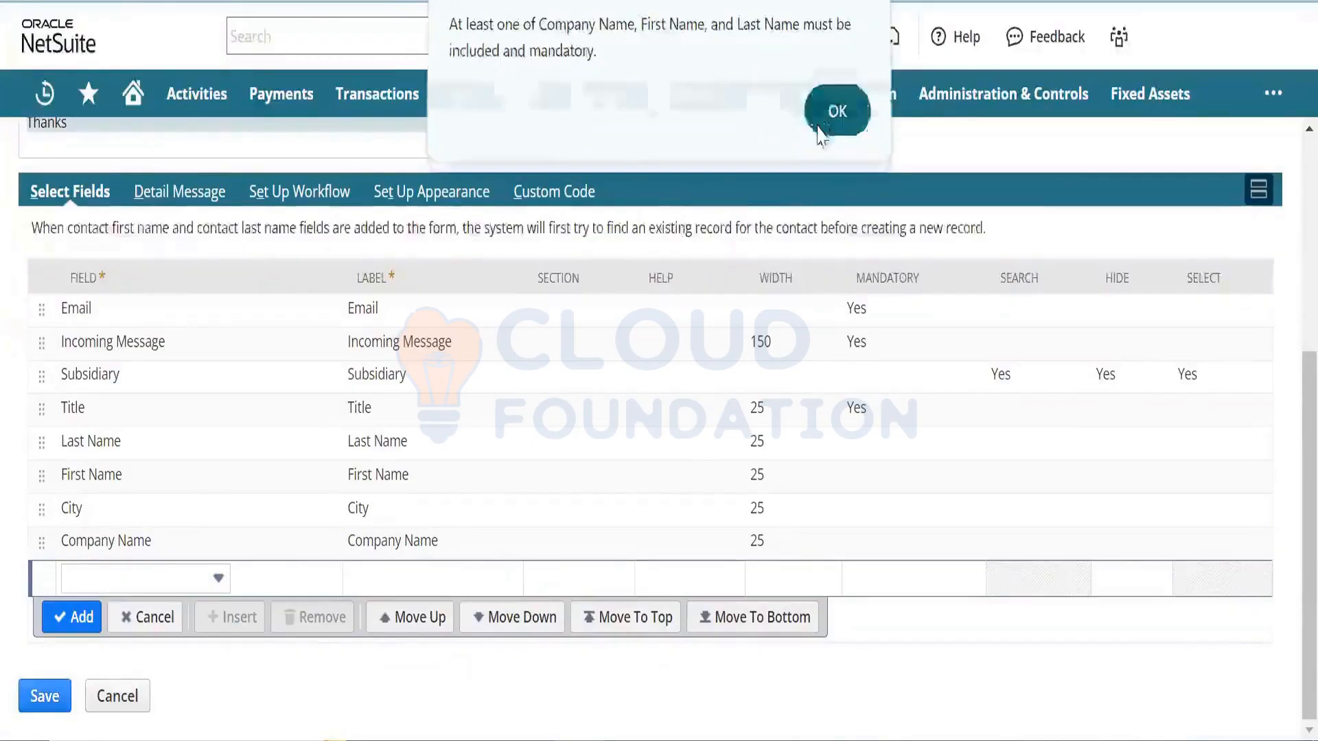
click(827, 125)
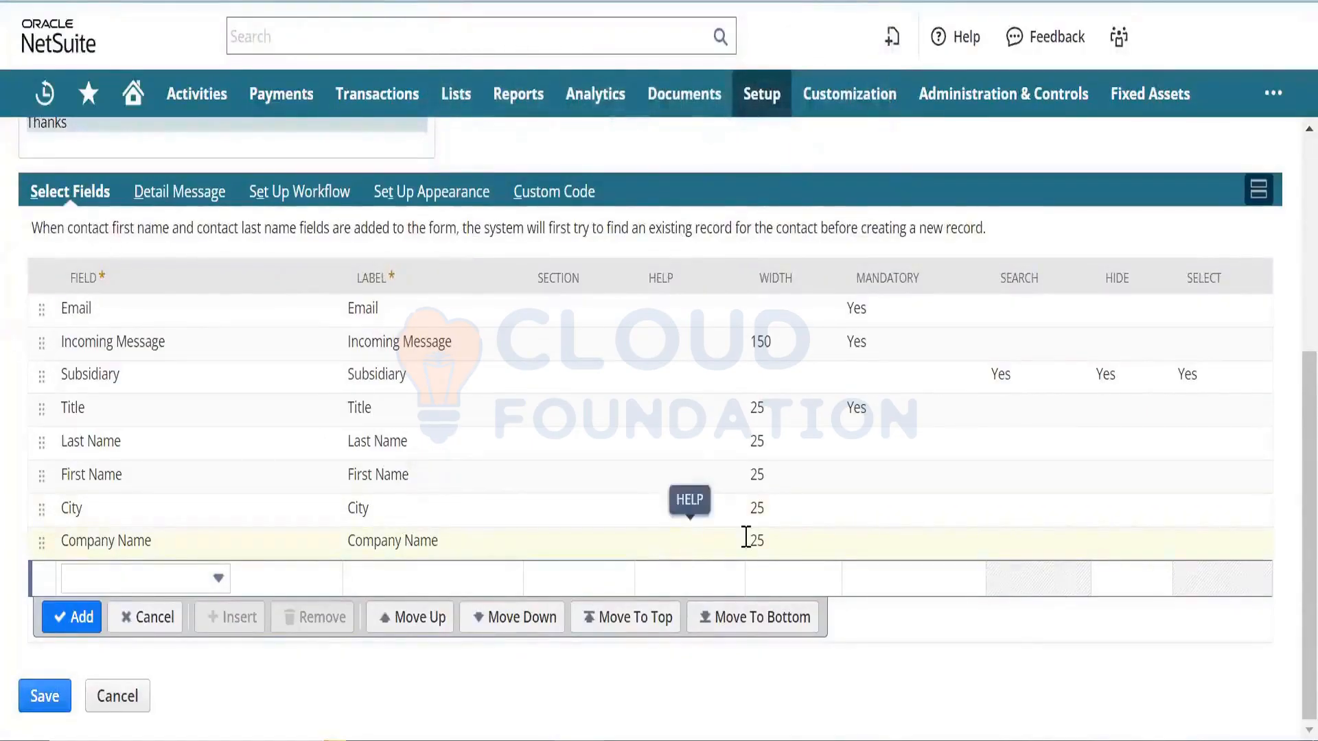
- Mark Company Name as mandatory and save the Online Case Form
click(816, 552)
click(815, 552)
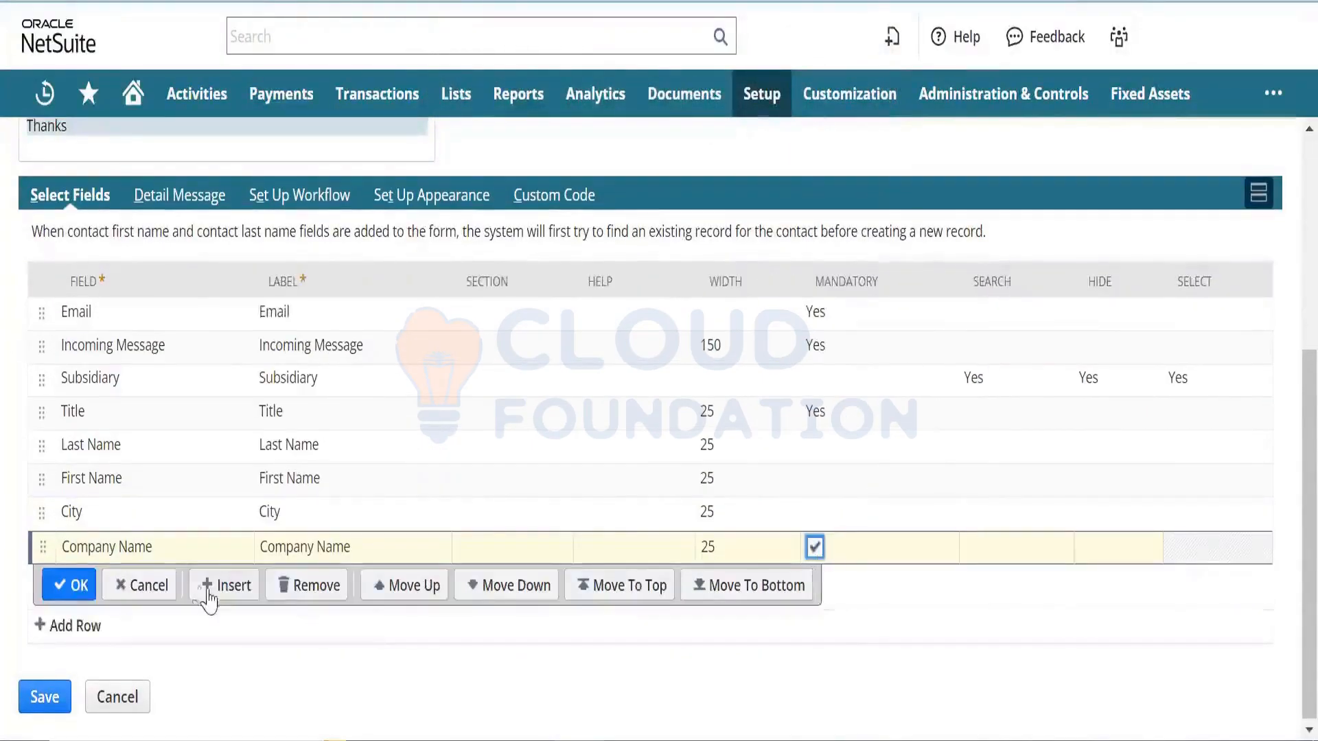
click(79, 585)
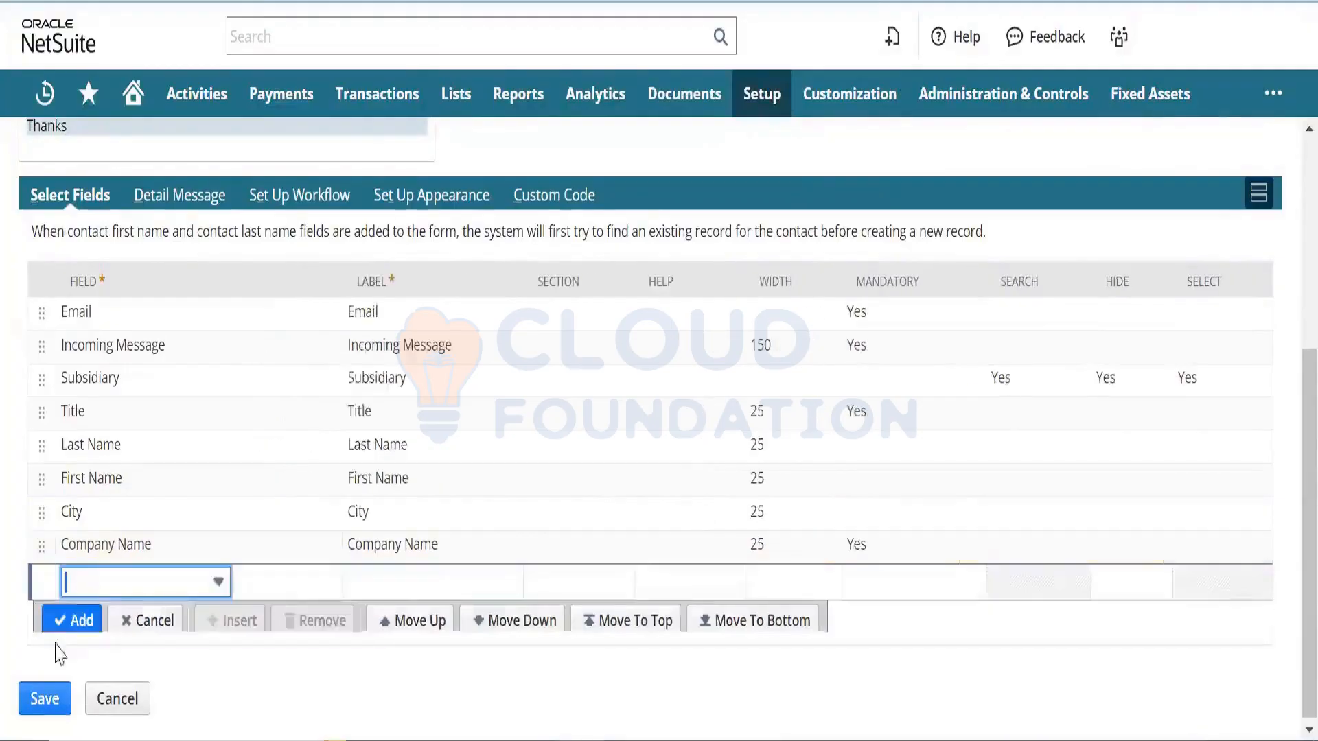
click(46, 699)
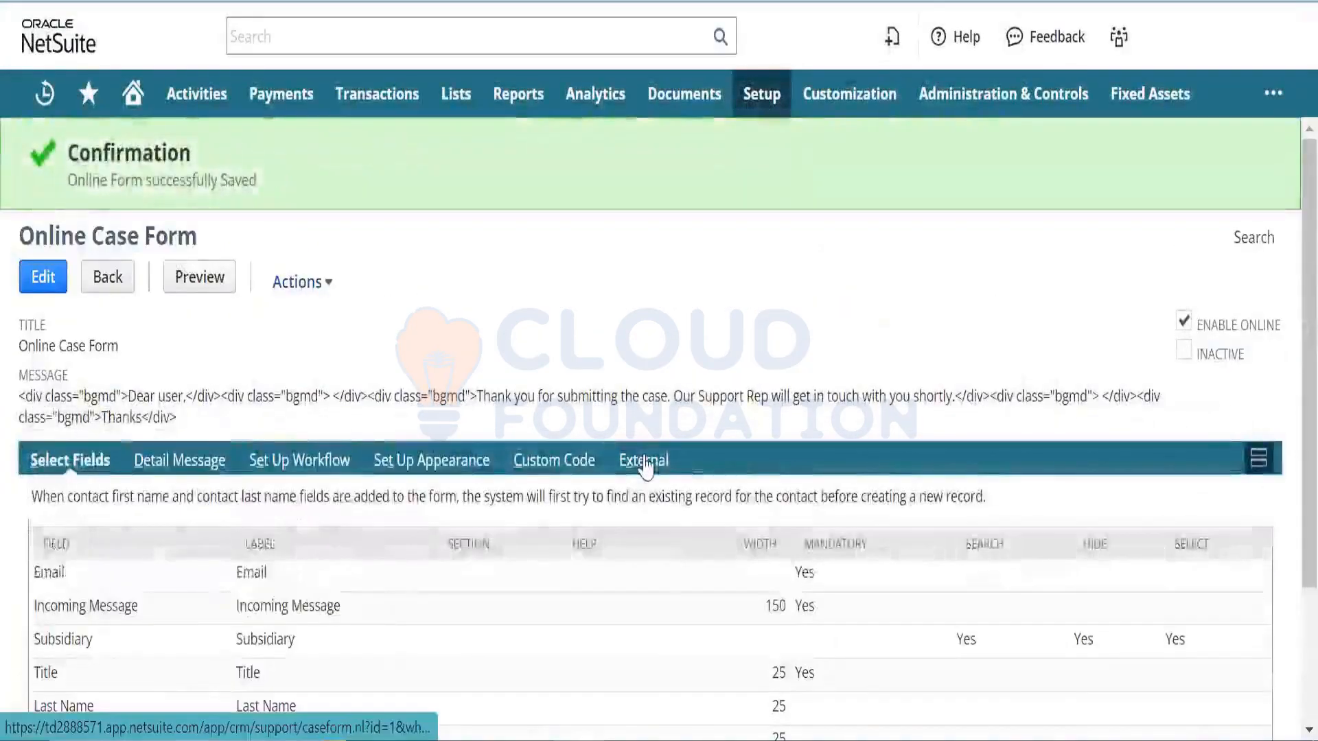
- Show the saved form's External details: 0 requests, 0 submits and the publishable form URL
click(643, 462)
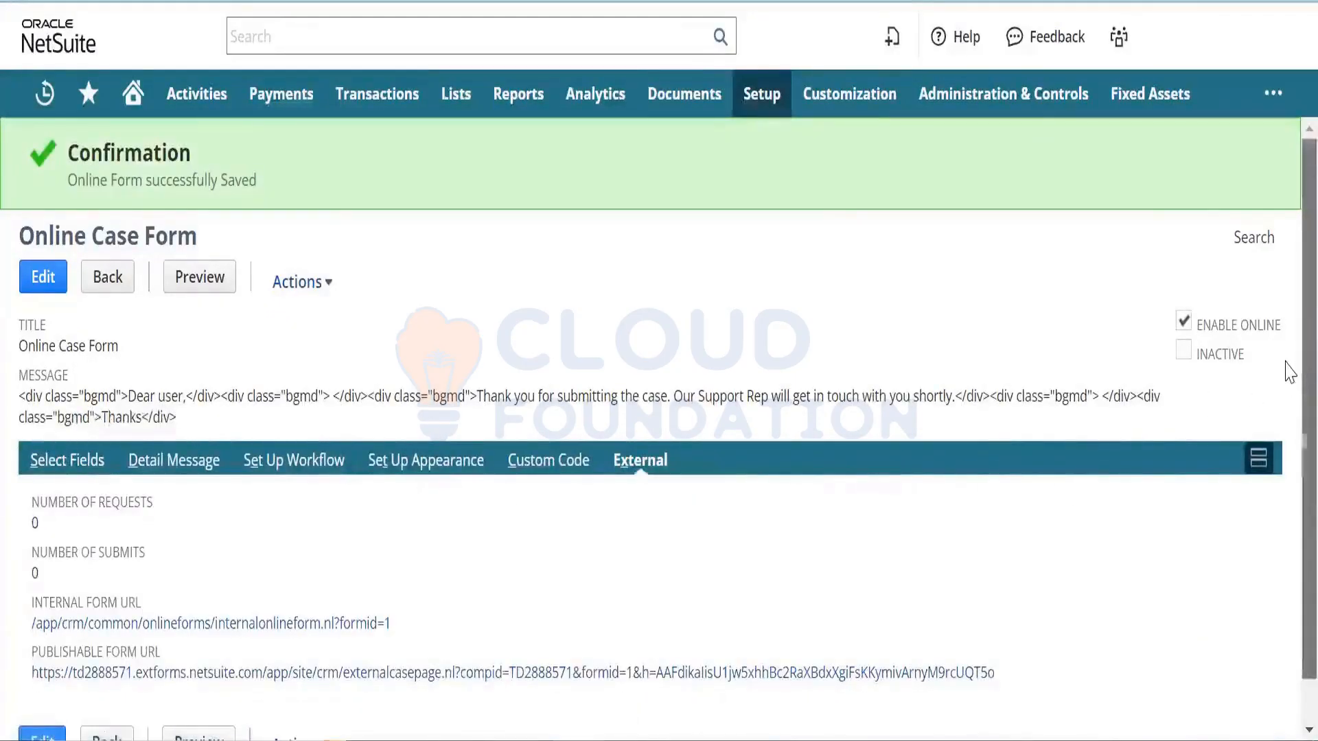
scroll(1288, 371, down, 1)
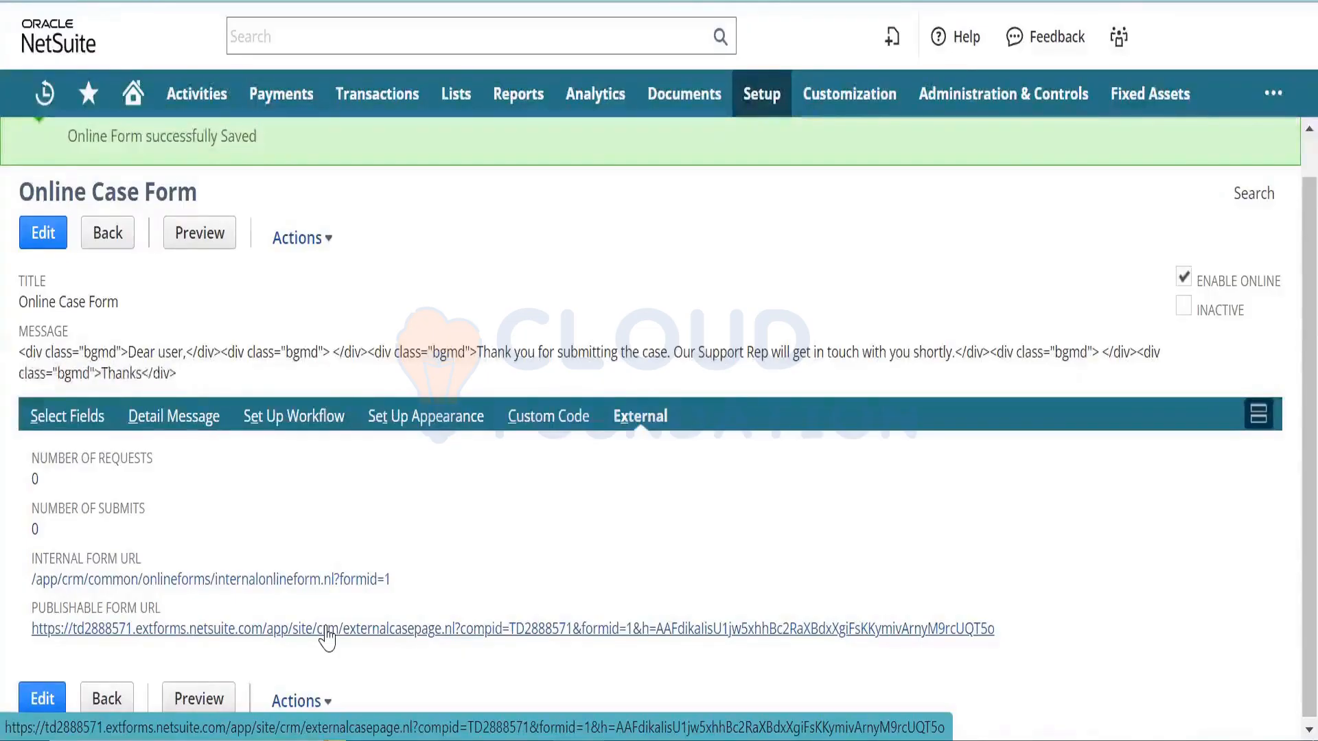
- Open the published case form; enter an email, city Hyderabad, company PWC and an XYZ product message
right_click(326, 633)
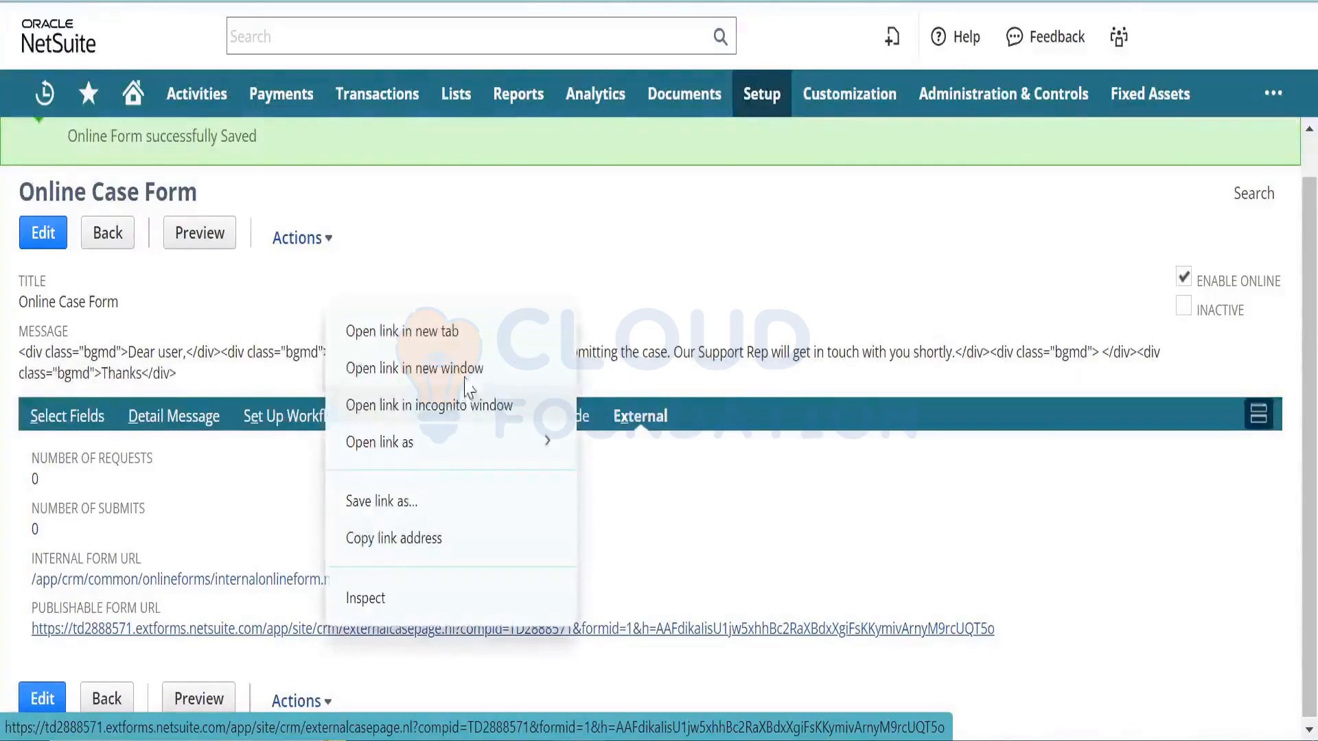
click(490, 339)
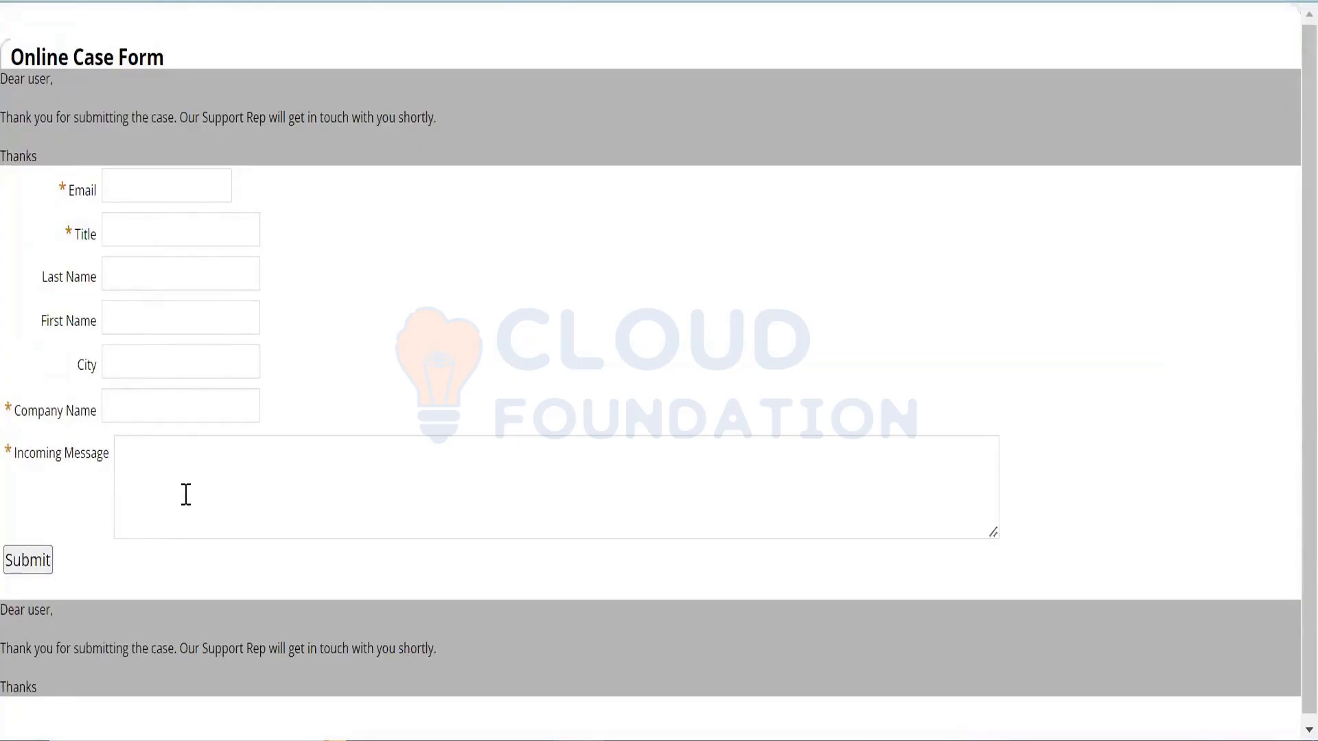
click(180, 183)
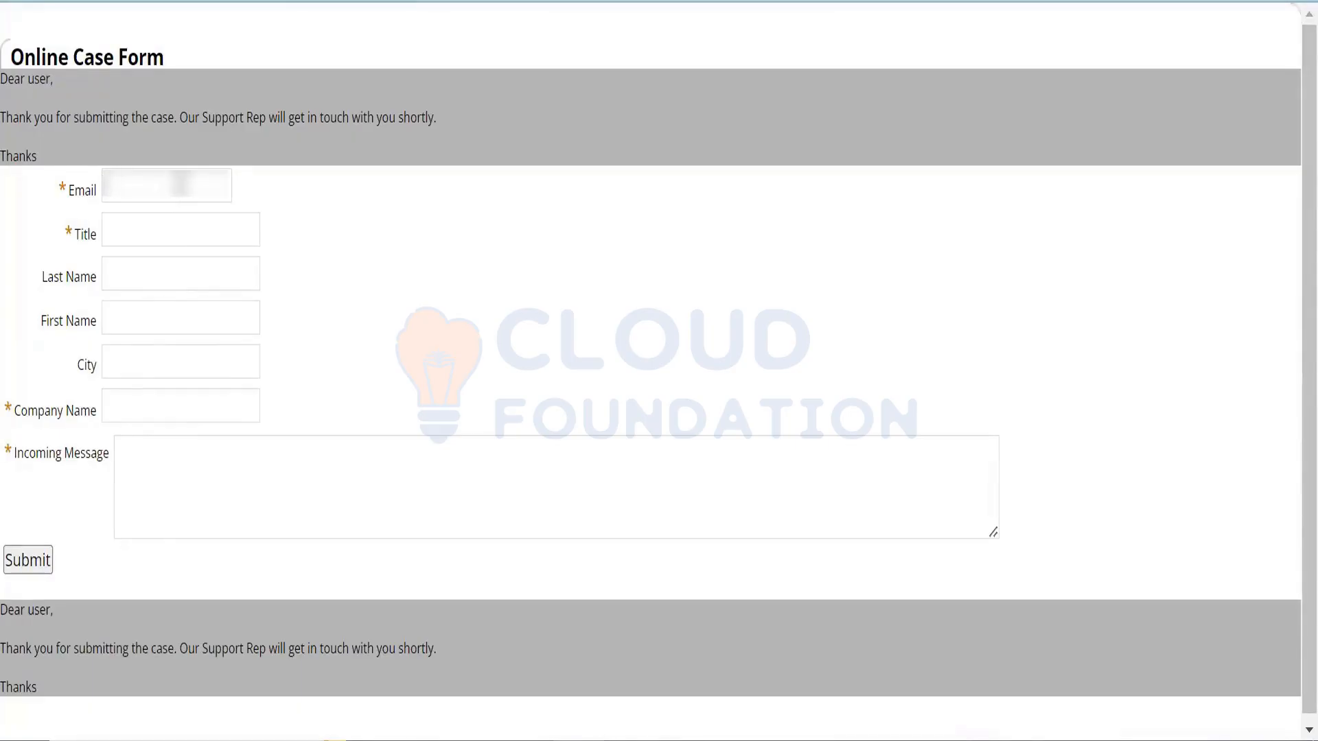
text(•••••••••••••)
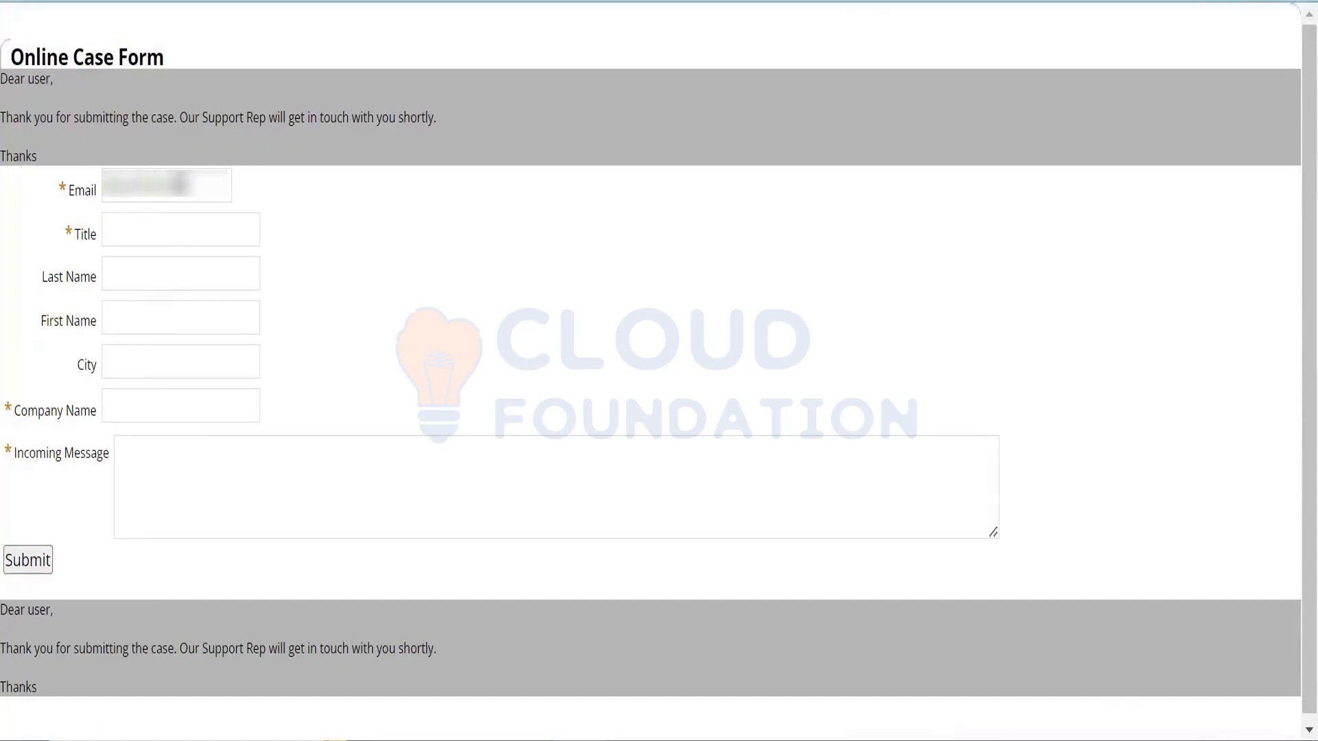
text(•••••••••)
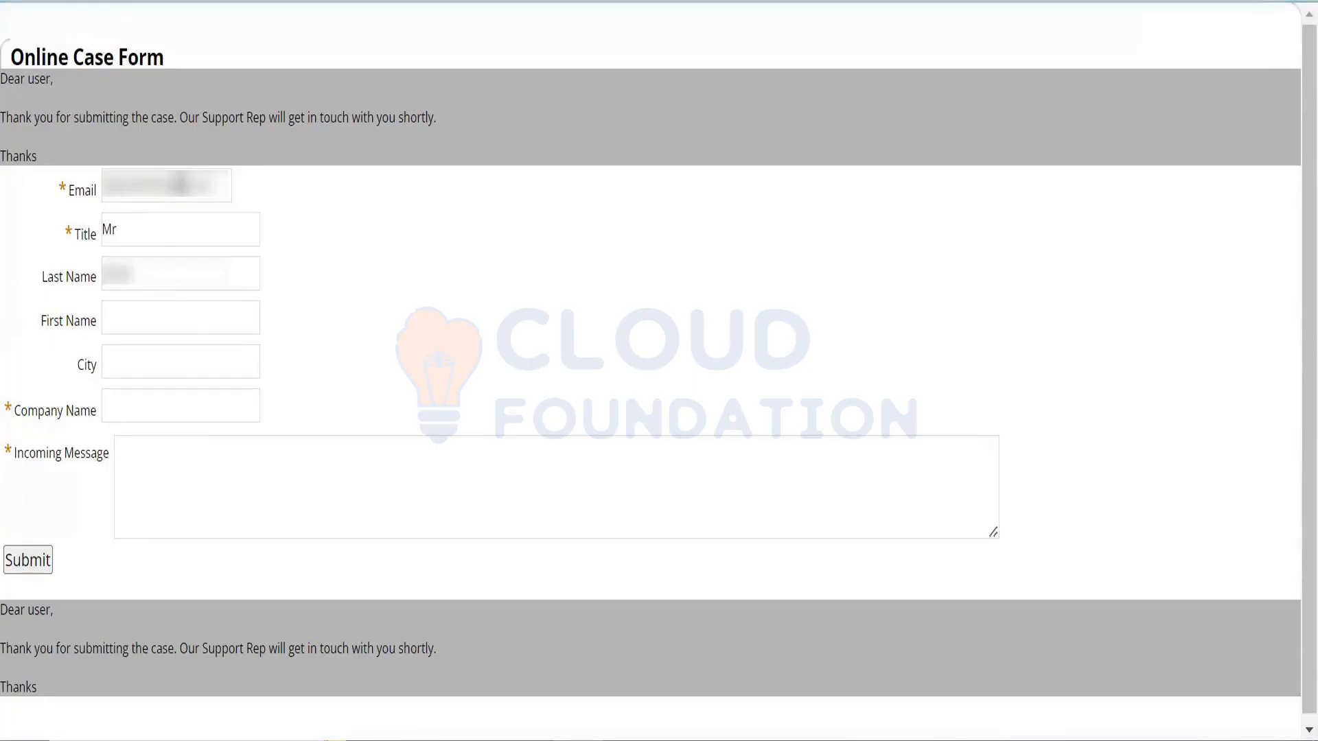
text(••••)
text(Hyderabad)
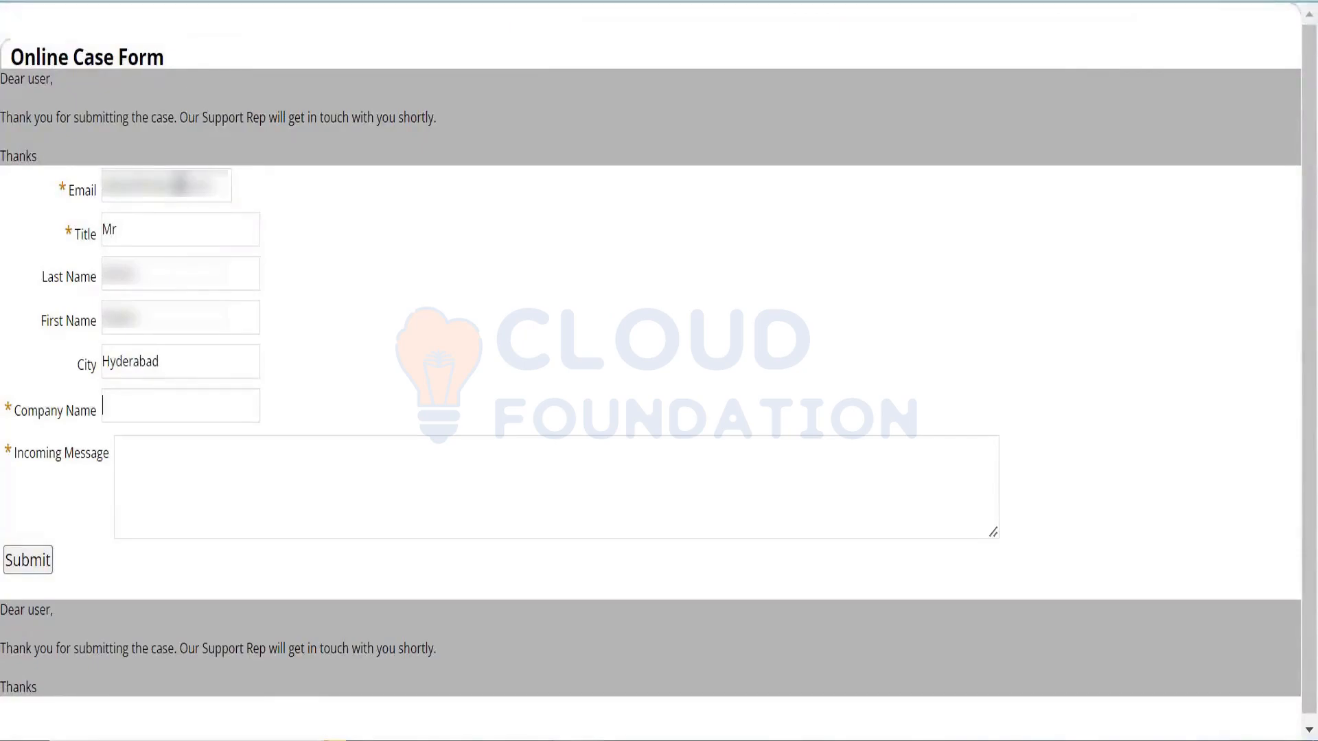
text(PWC)
text(Need to)
text( kn)
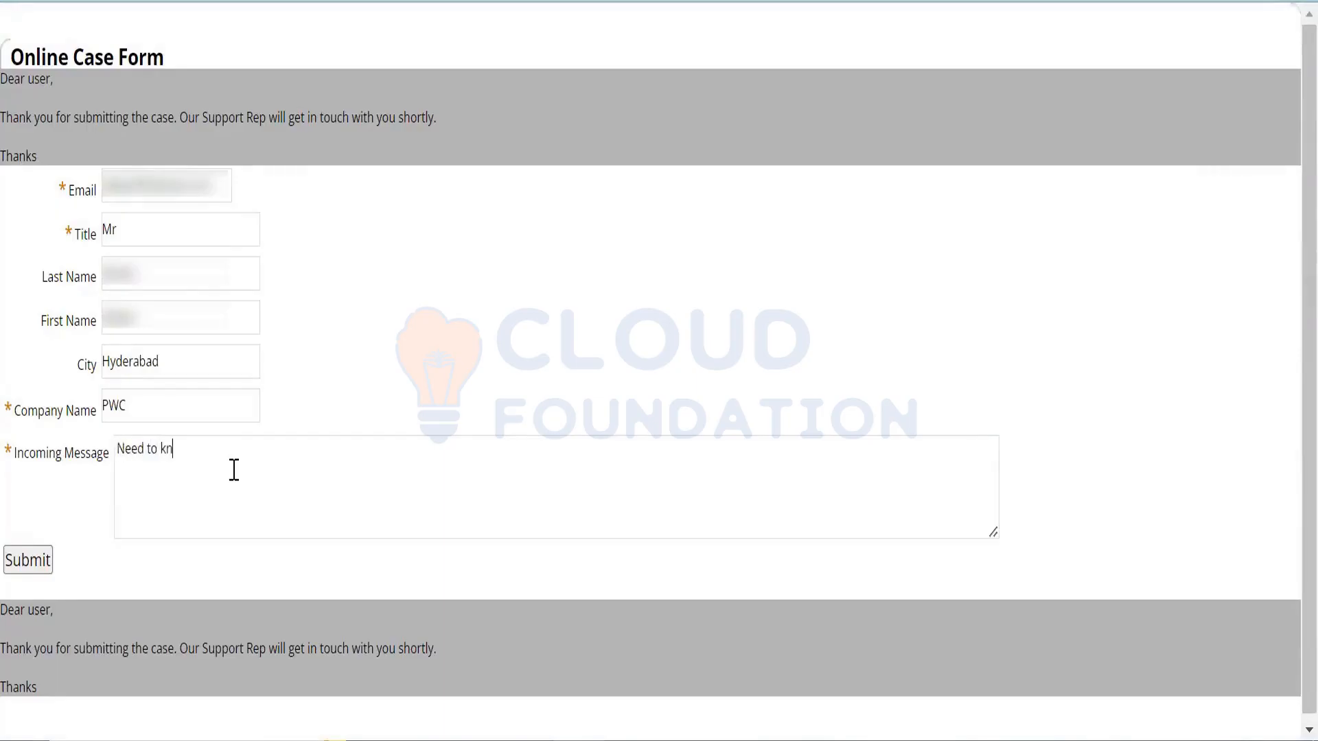
text(ow about X)
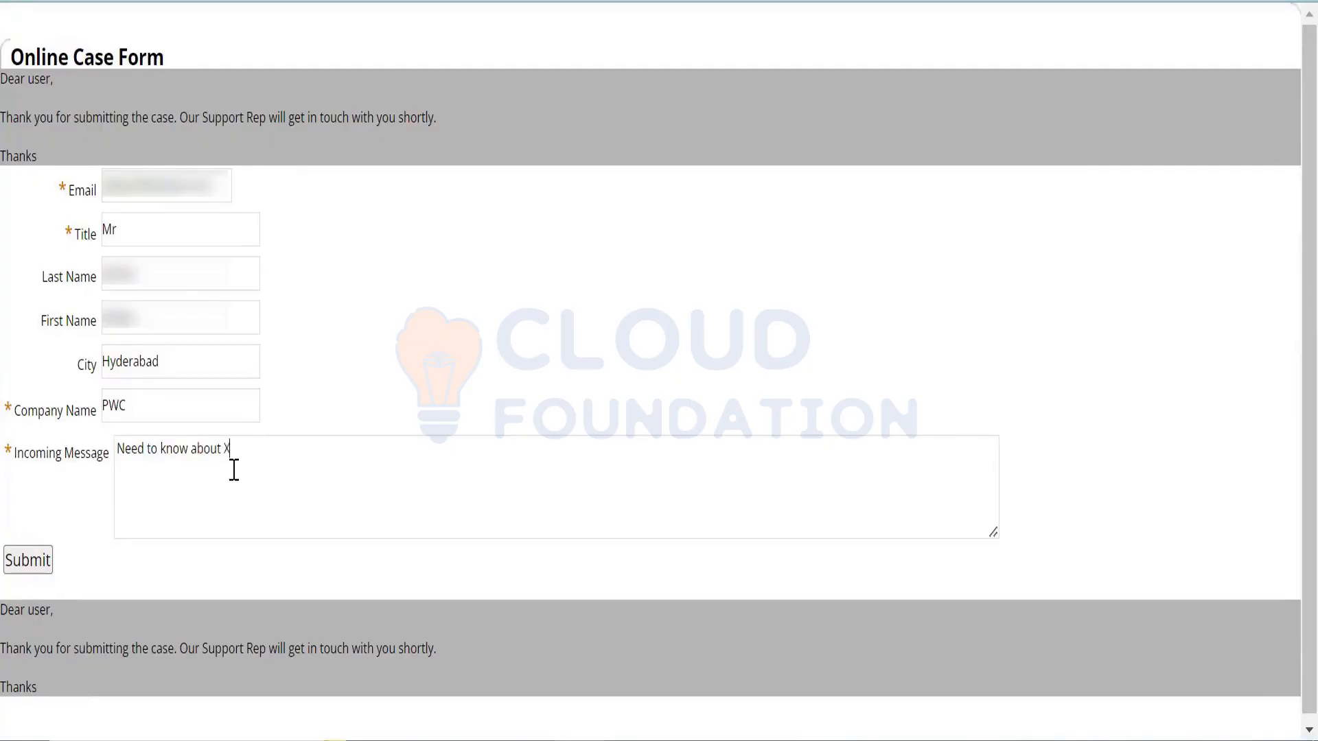
text(YZ product)
- Submit the test case, then review the form record's Custom Code and Select Fields subtabs
click(34, 567)
click(31, 563)
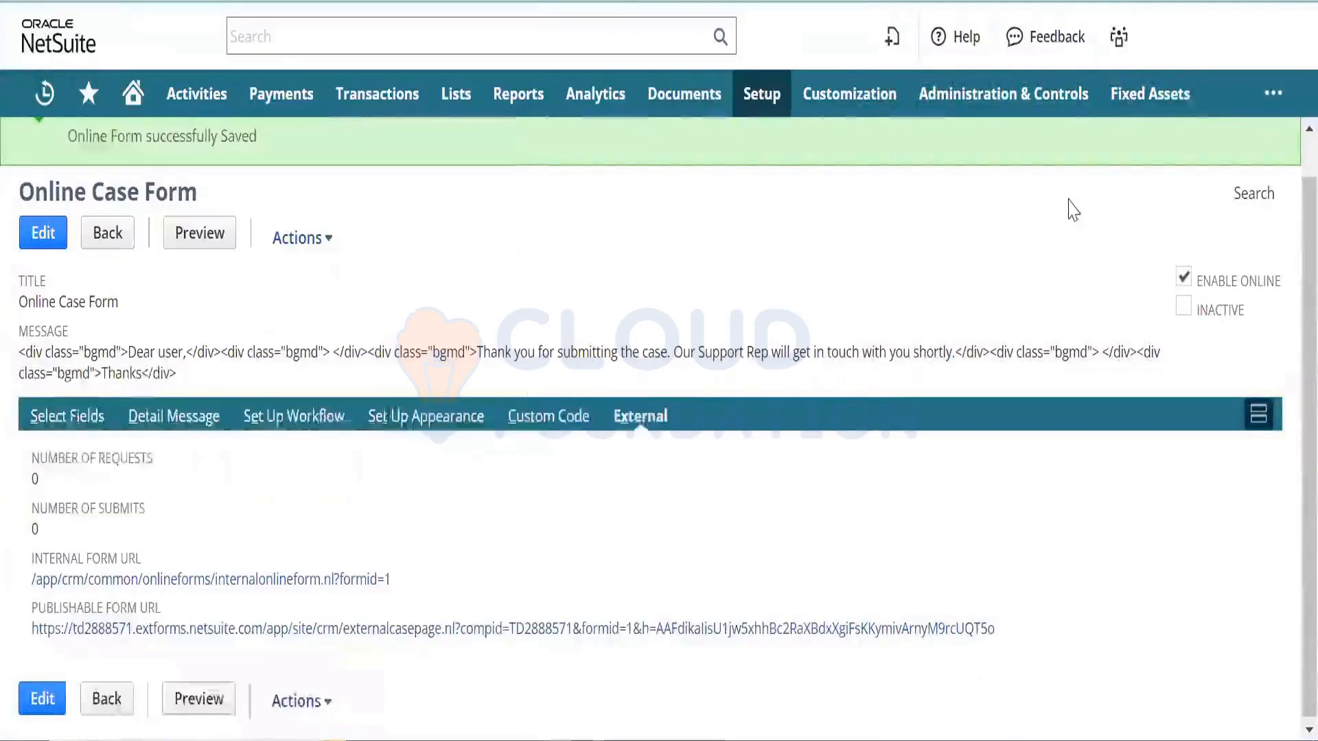
click(549, 424)
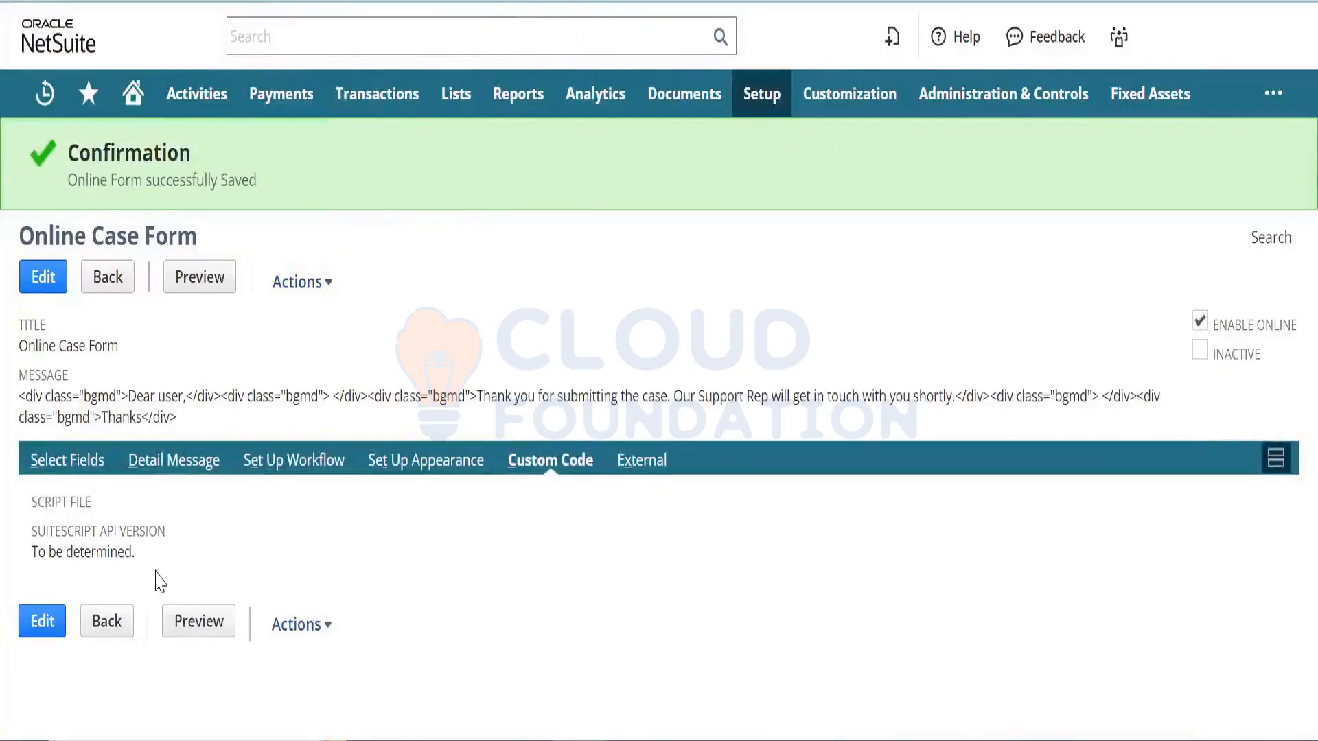
click(72, 468)
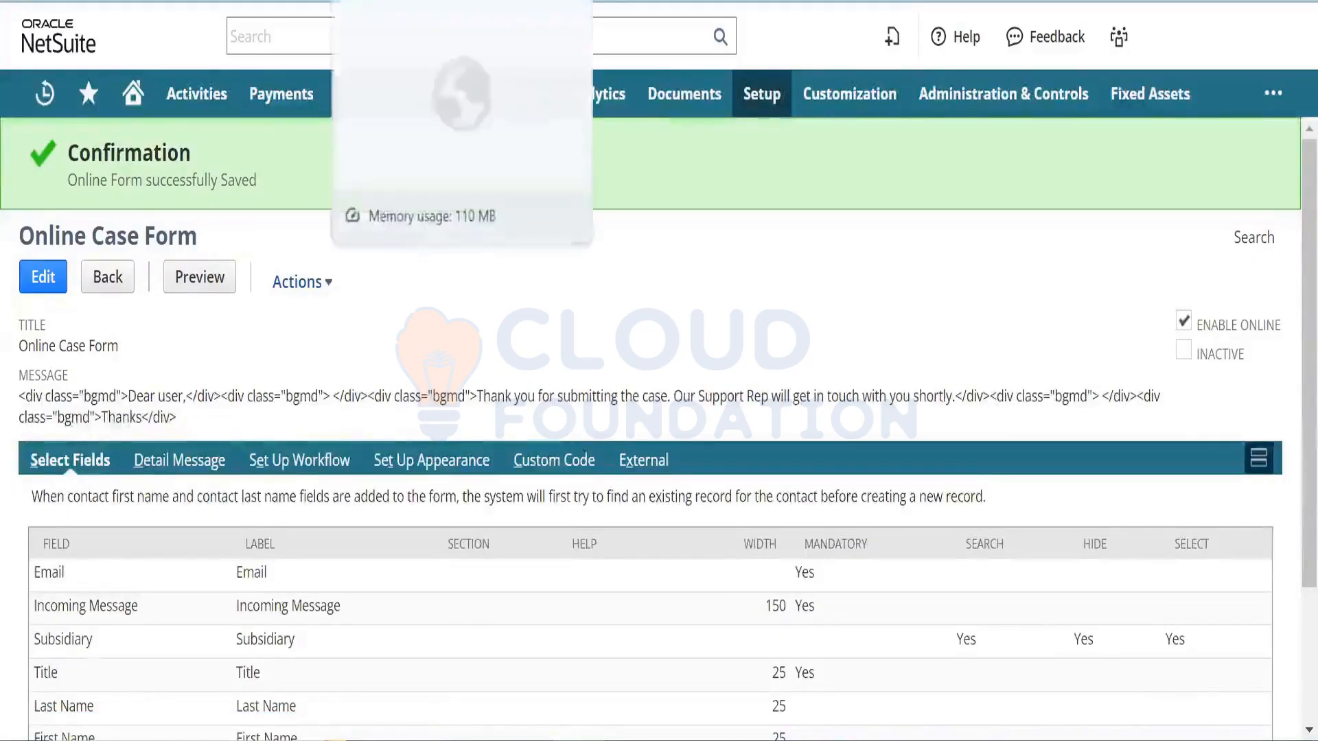
- Go to Lists > Support > Cases from Setup Manager and highlight CASE01's Not Started status
click(415, 1)
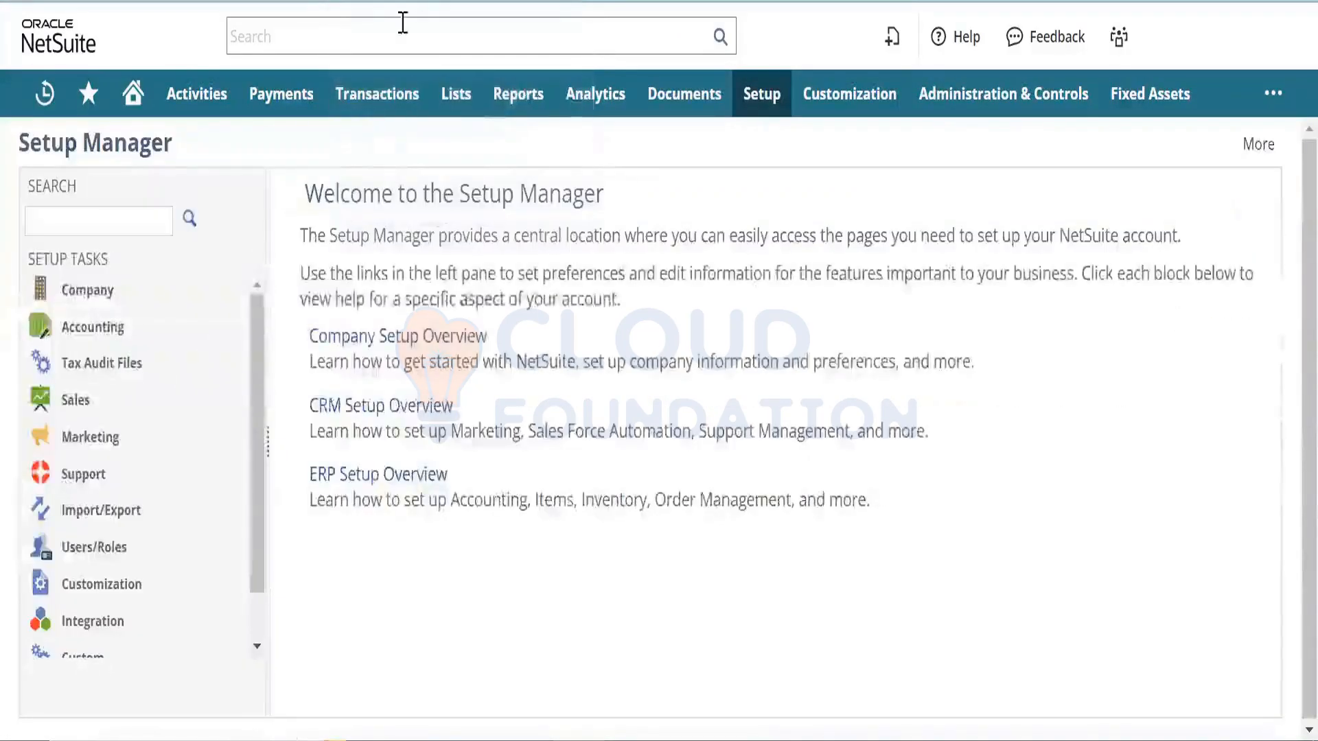
mouse_move(450, 97)
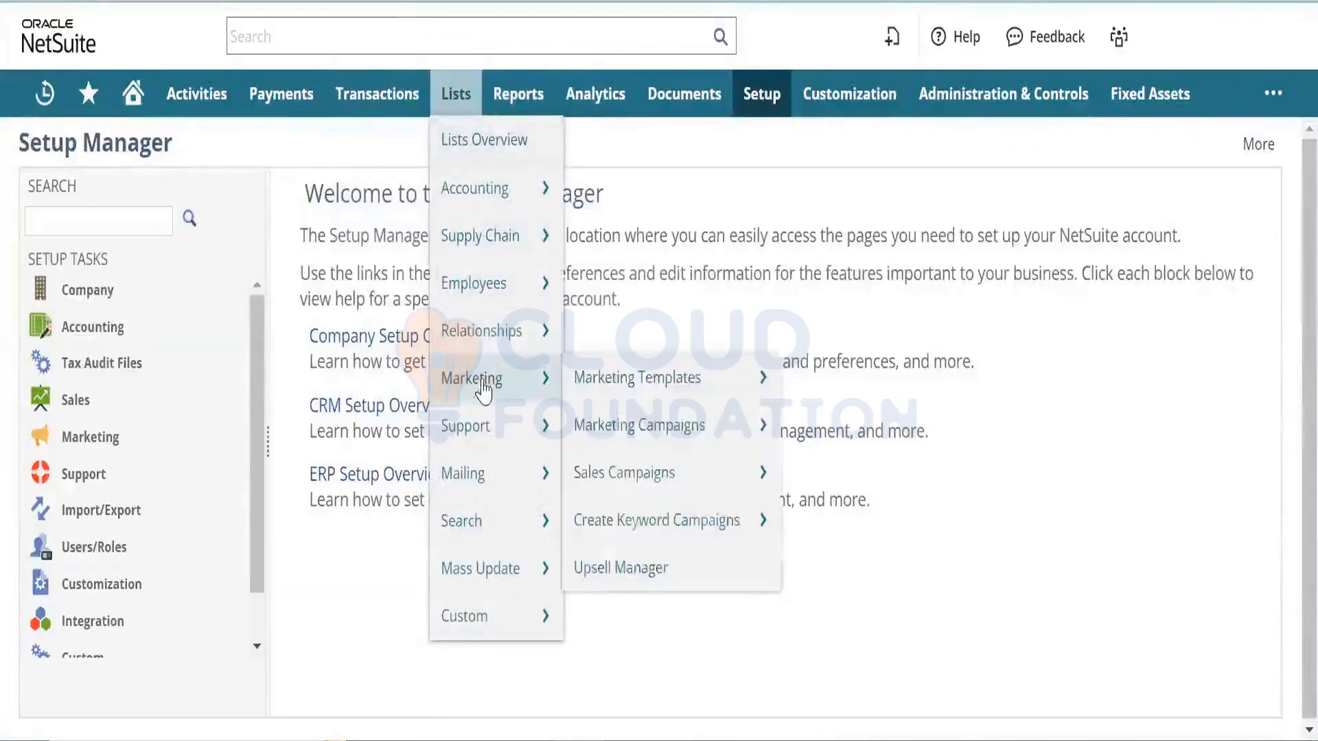
mouse_move(491, 420)
click(591, 421)
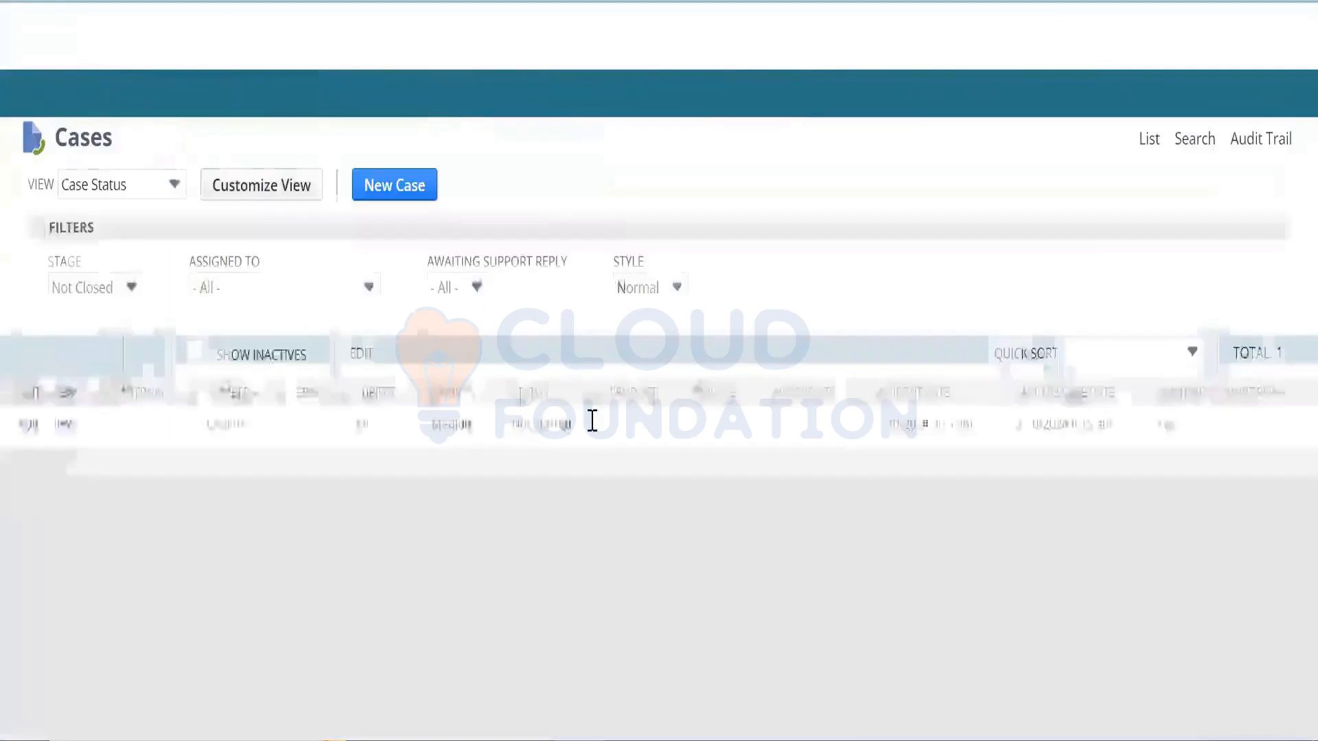
triple_click(554, 426)
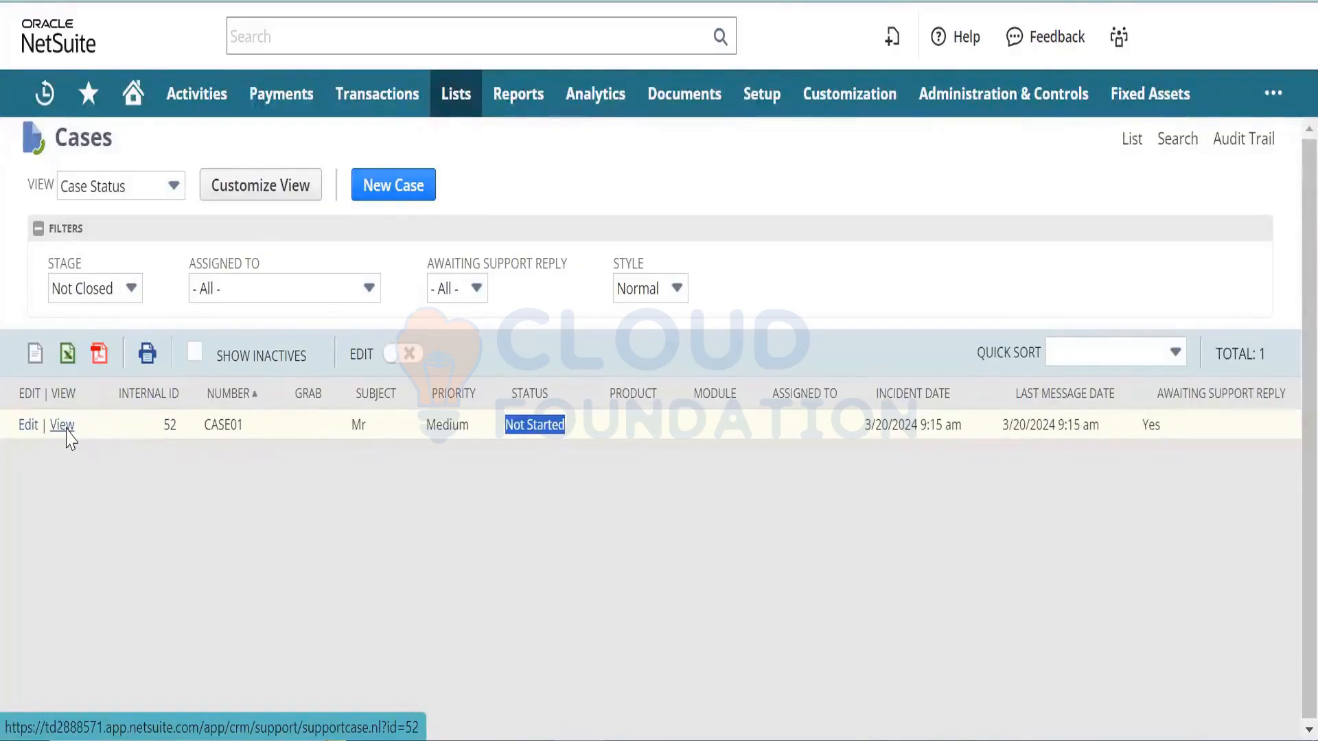
- Open CASE01 and check its subject Mr and the message 'Need to know about XYZ product'
click(64, 428)
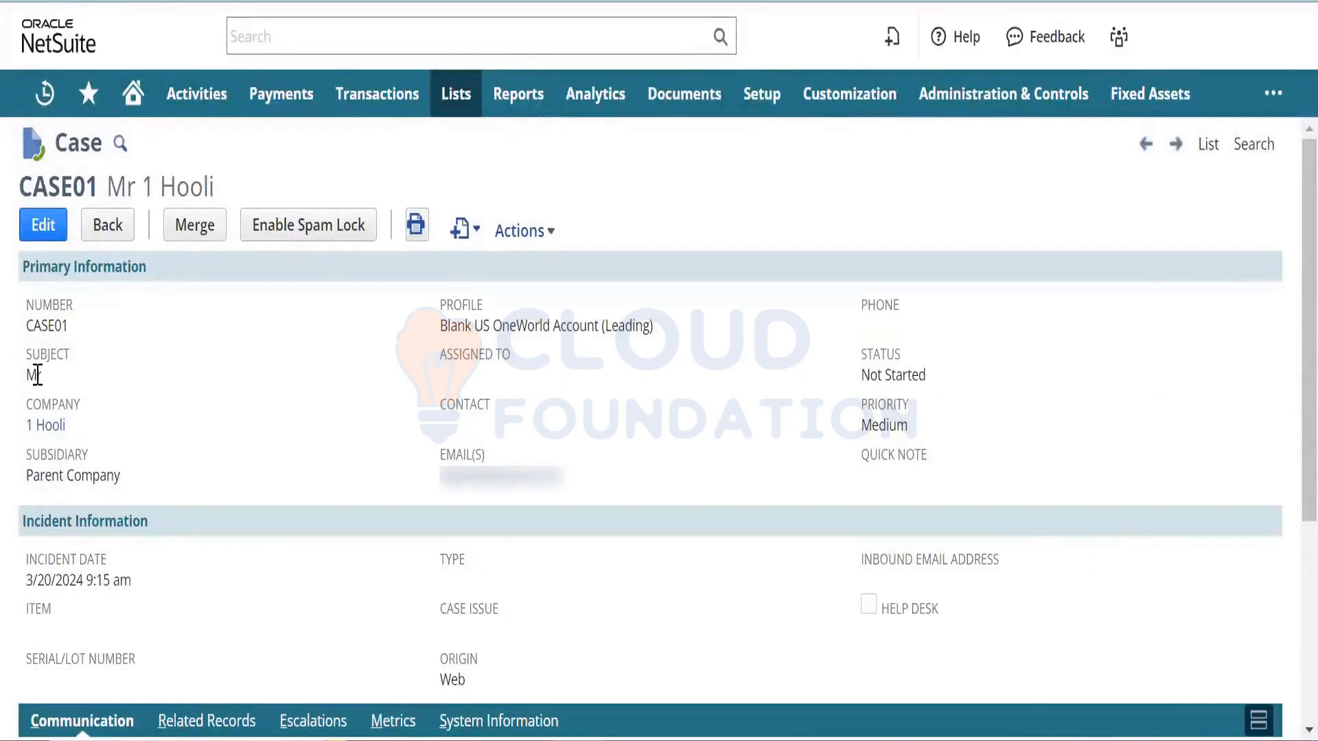
double_click(34, 374)
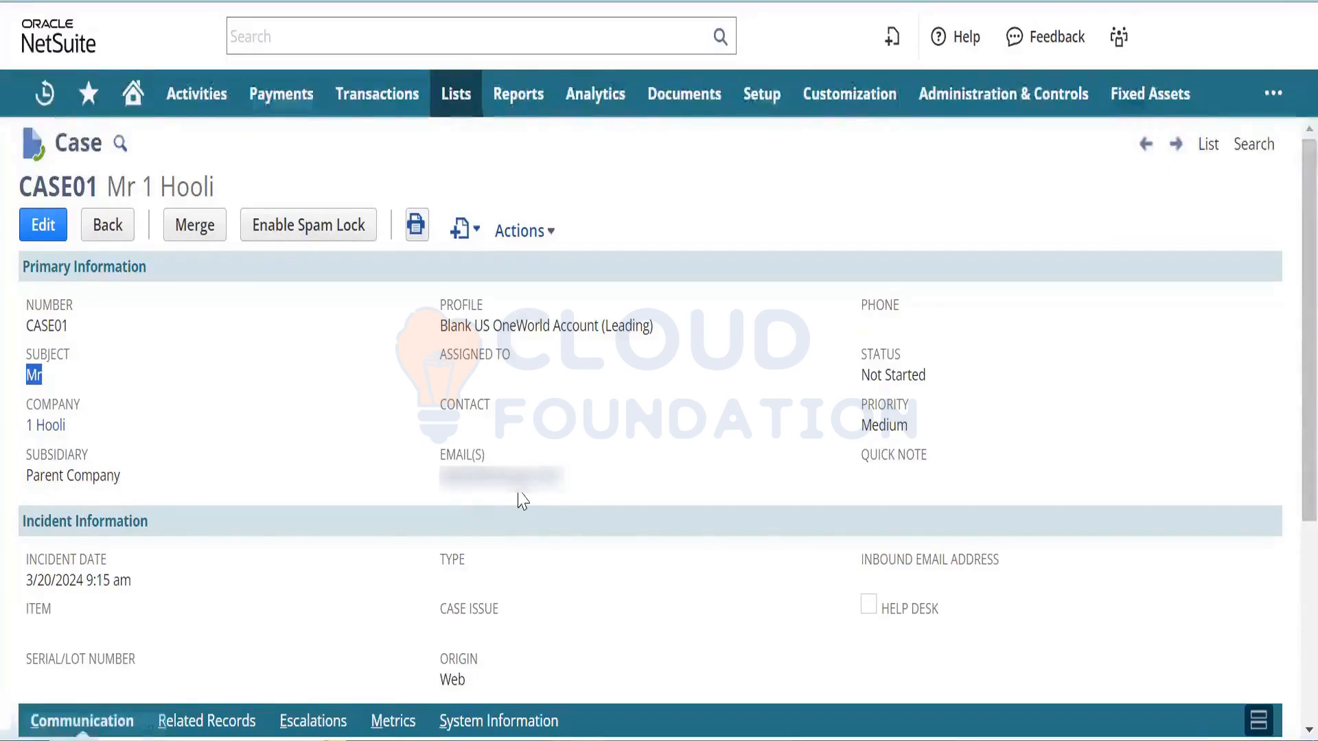
scroll(1289, 397, down, 5)
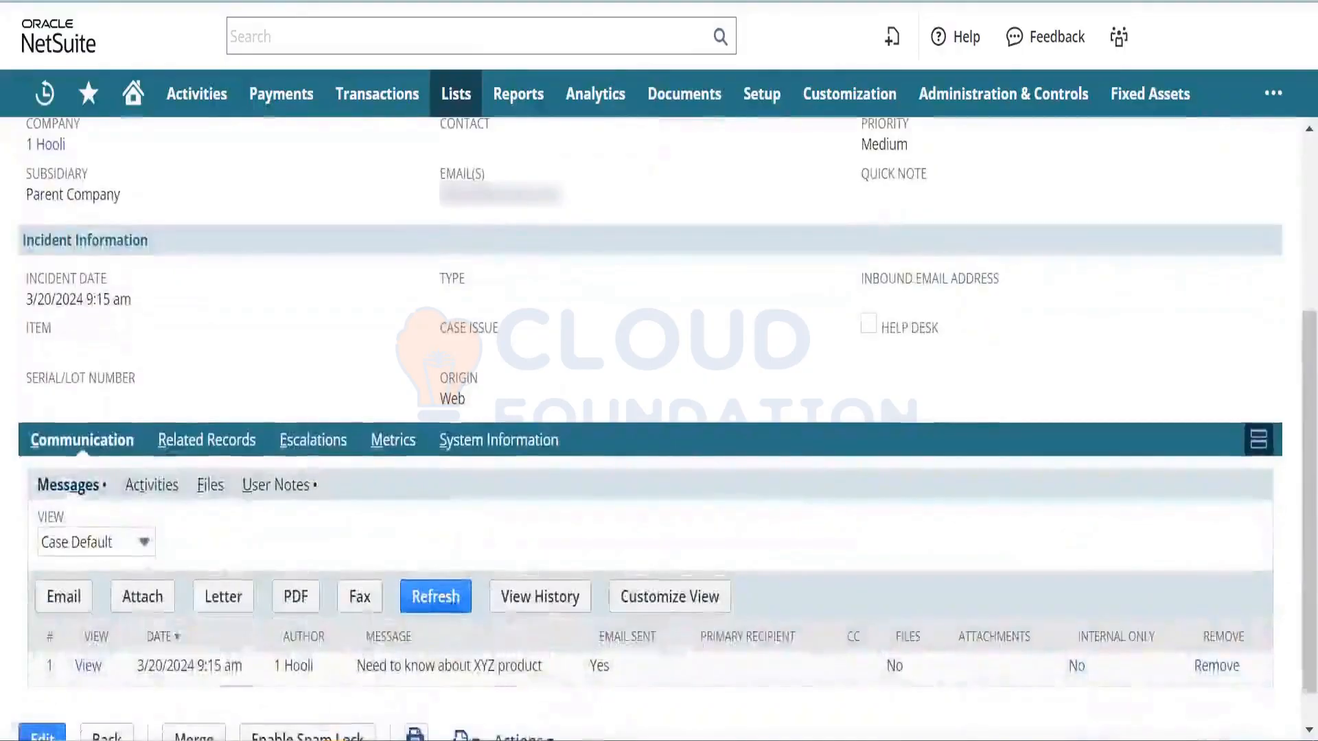
drag(547, 675, 377, 649)
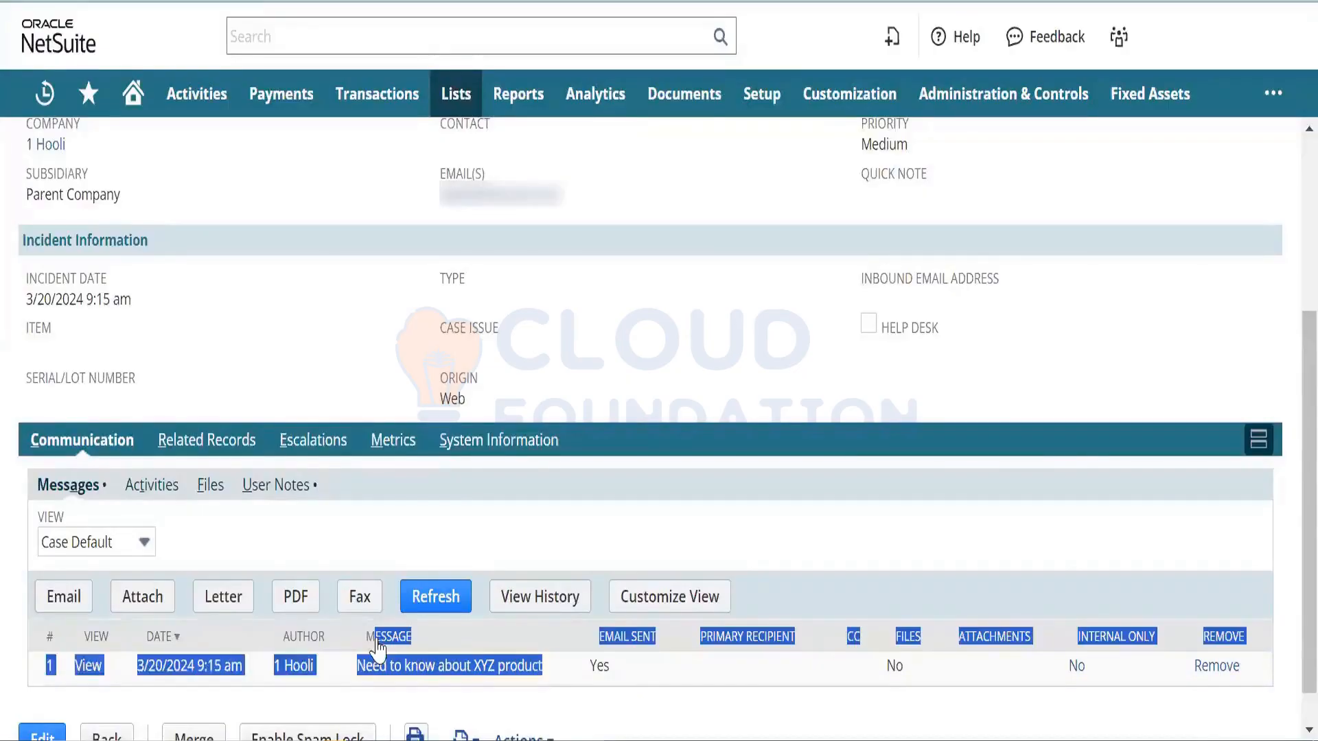
click(646, 695)
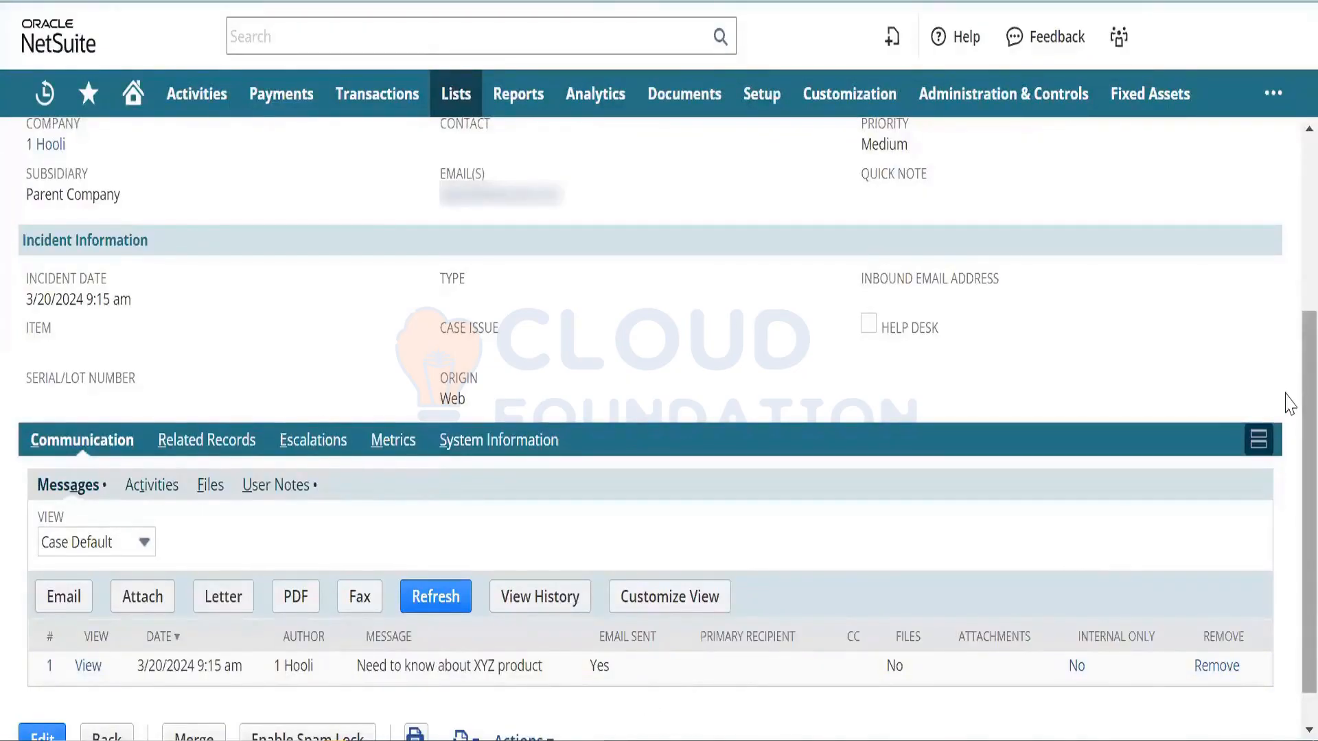
scroll(1287, 395, up, 3)
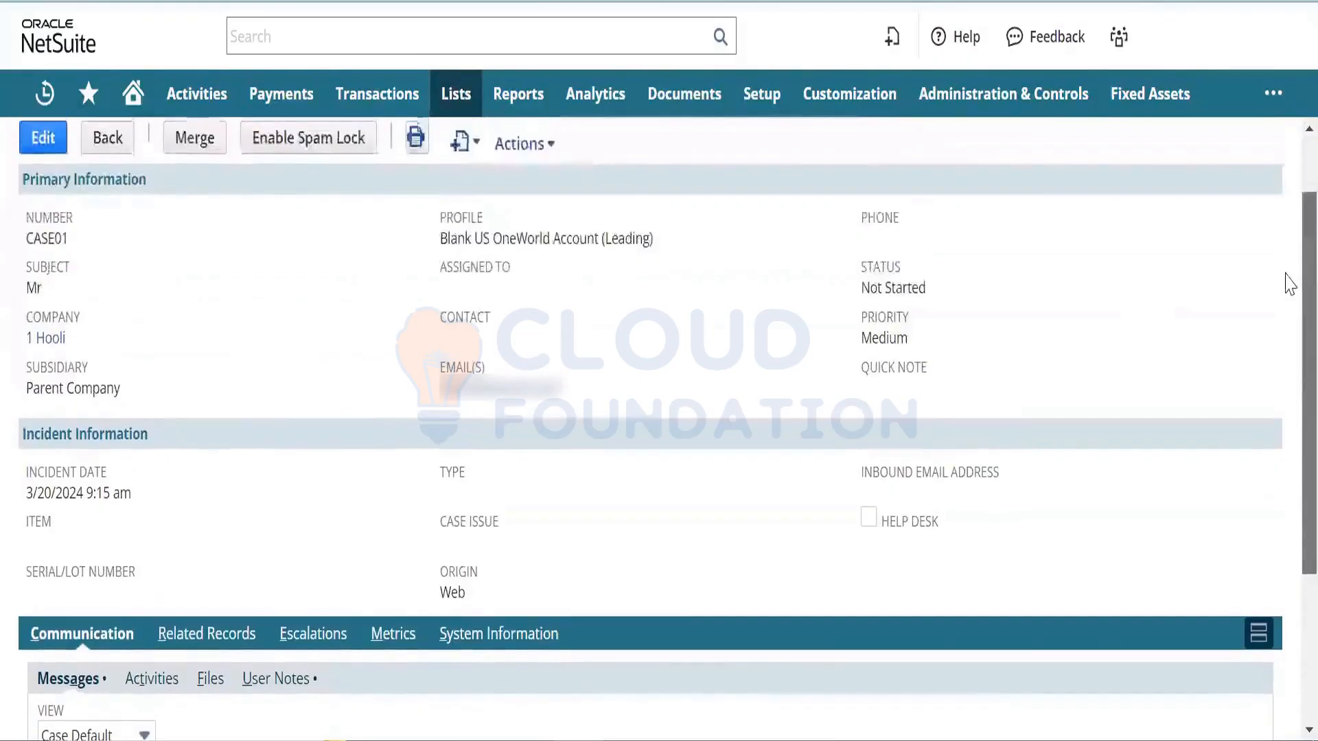
scroll(1287, 264, up, 1)
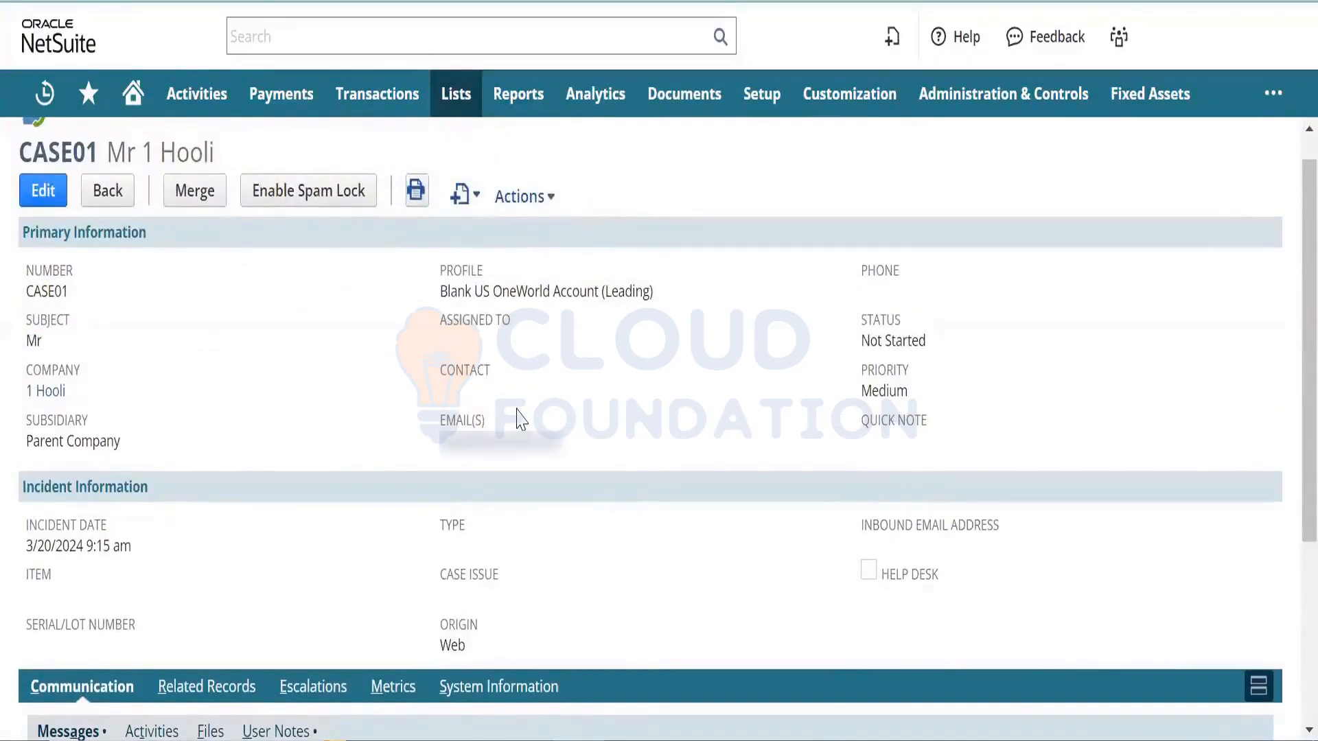
- Edit CASE01, find the Assigned To list empty, and search globally for 'employe'
click(55, 196)
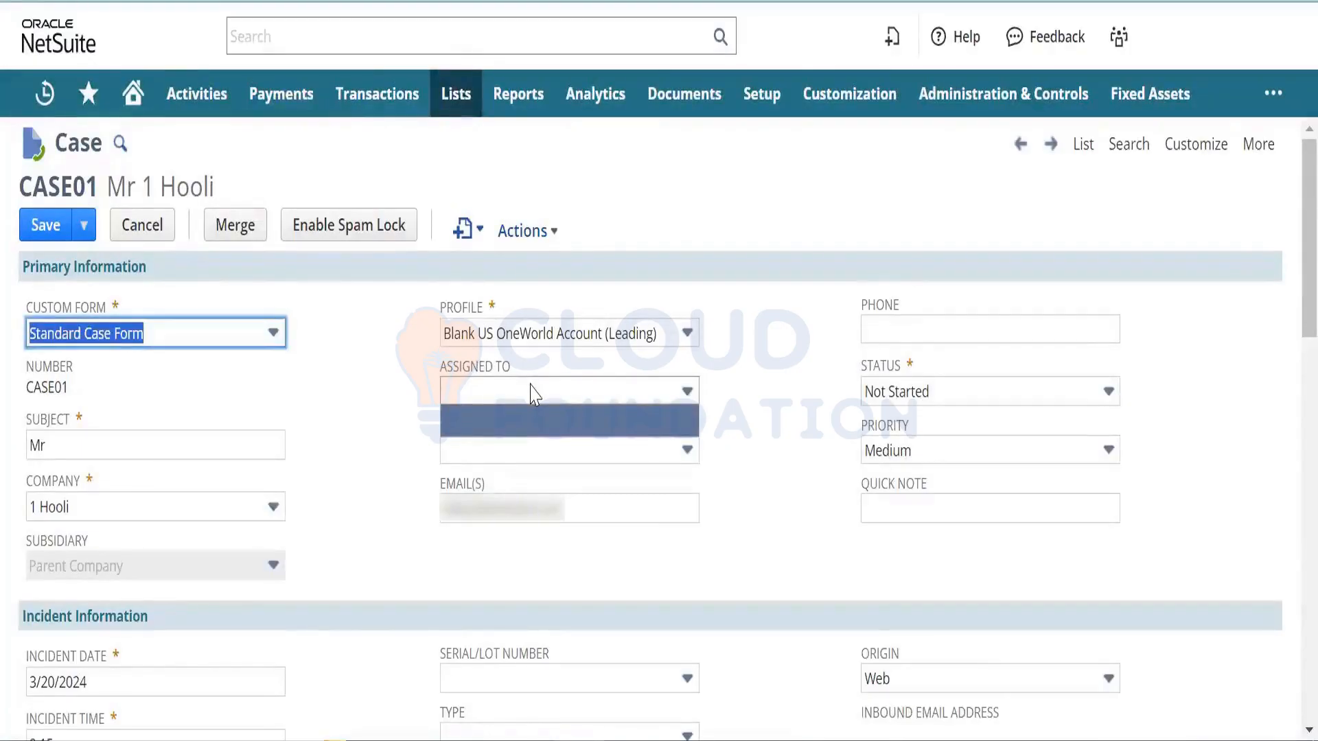
click(542, 401)
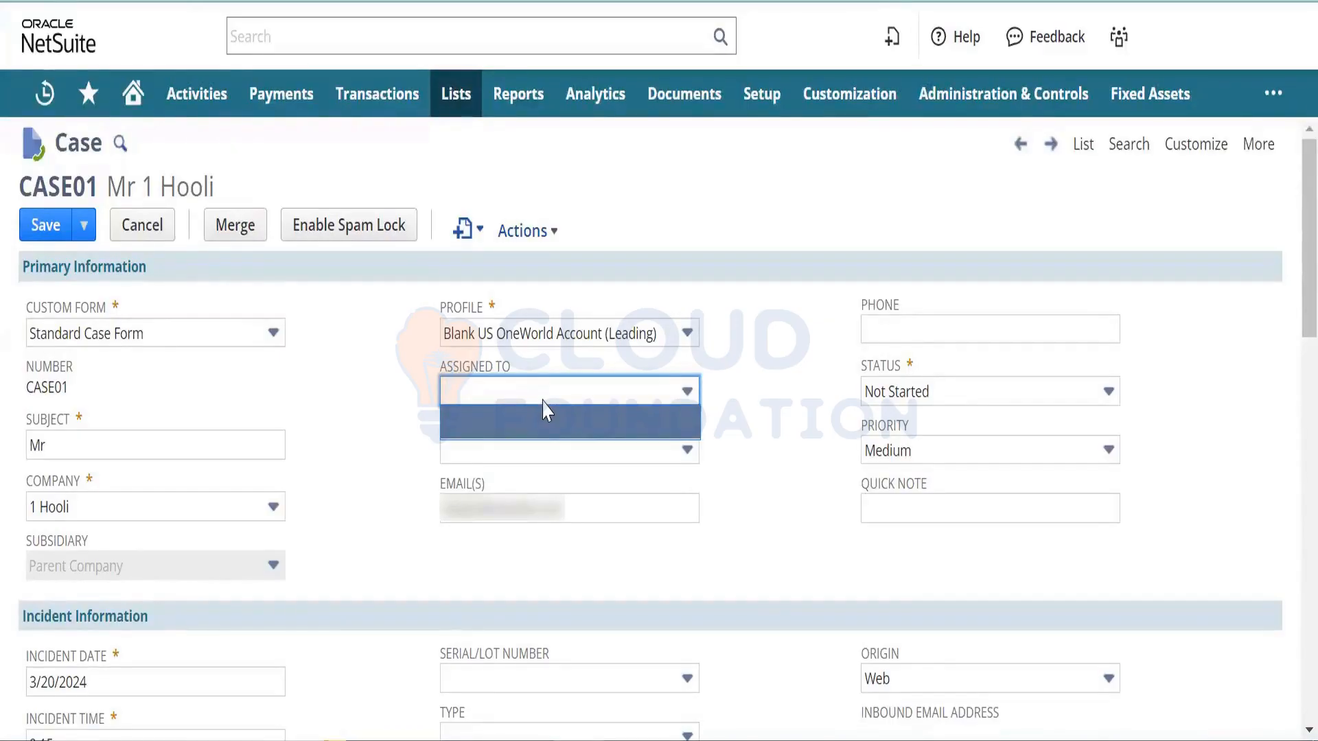
click(459, 38)
text(employe)
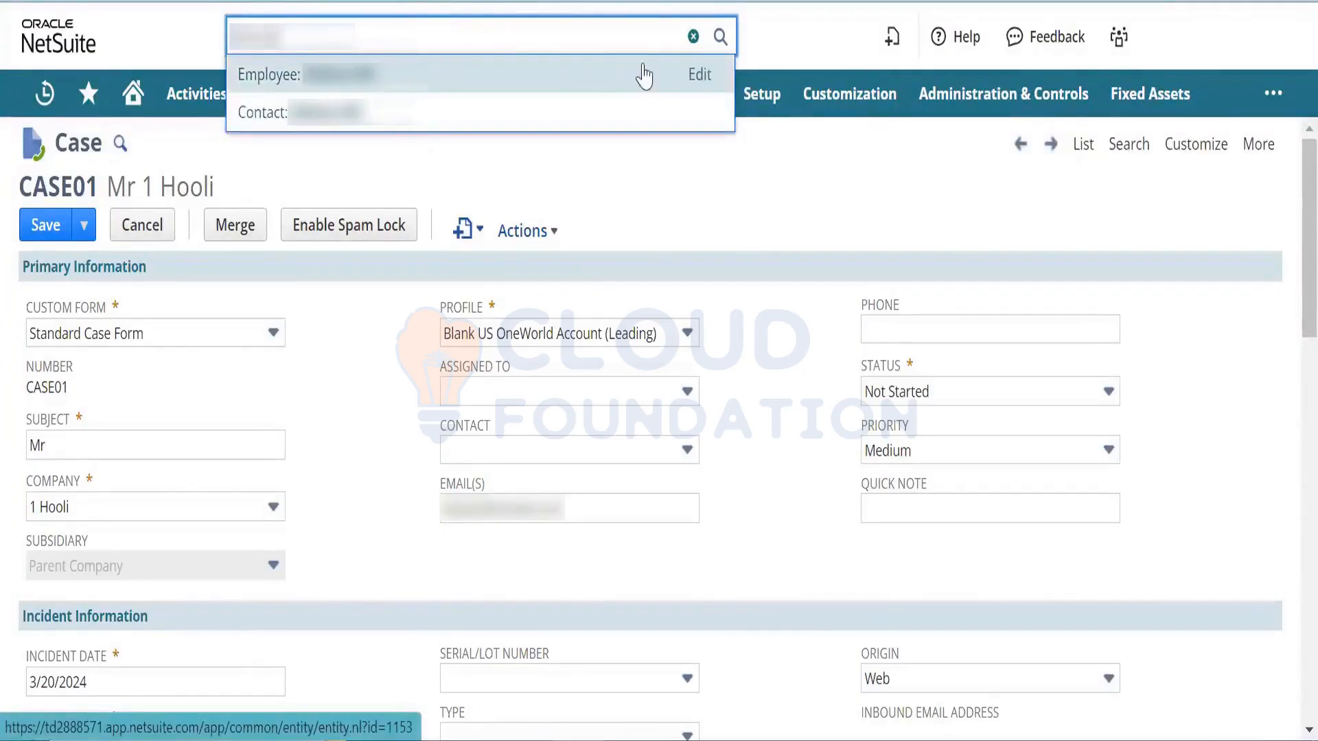
- Open the employee search result in a new tab and show its Human Resources subtab
right_click(698, 82)
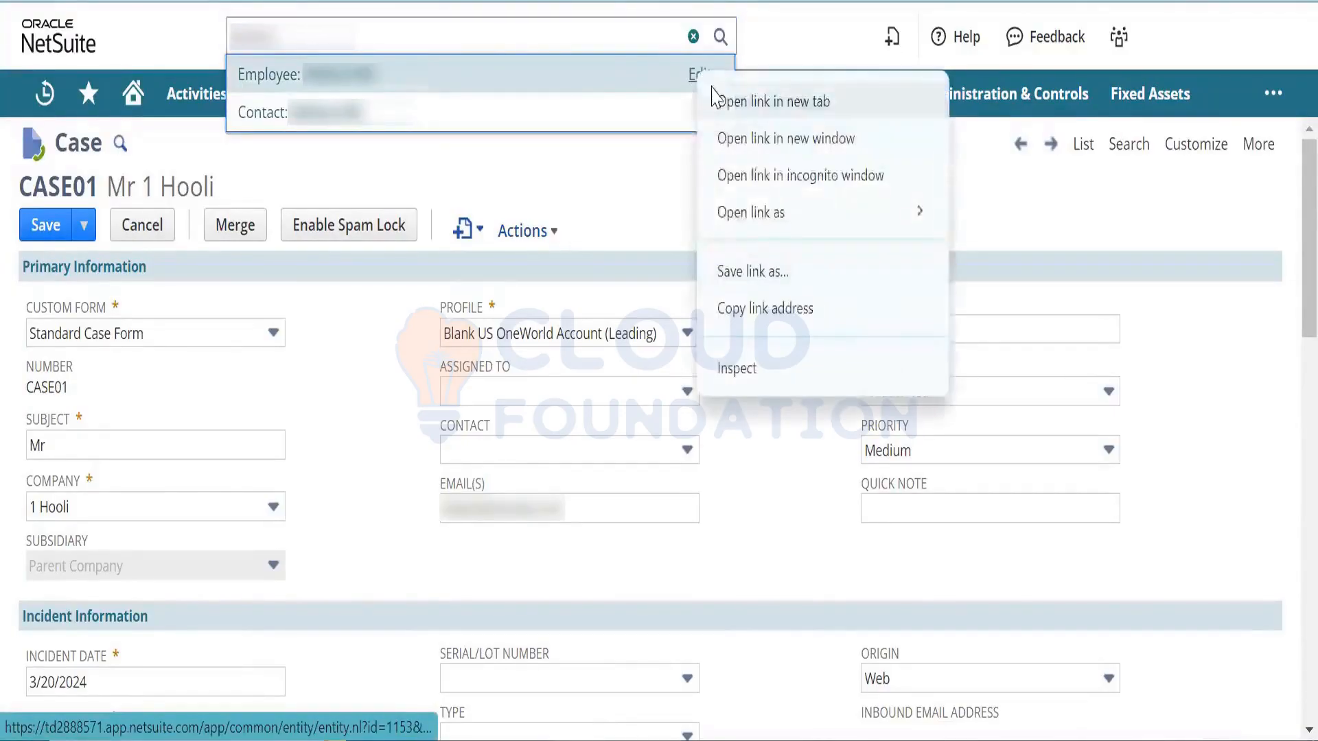
click(717, 97)
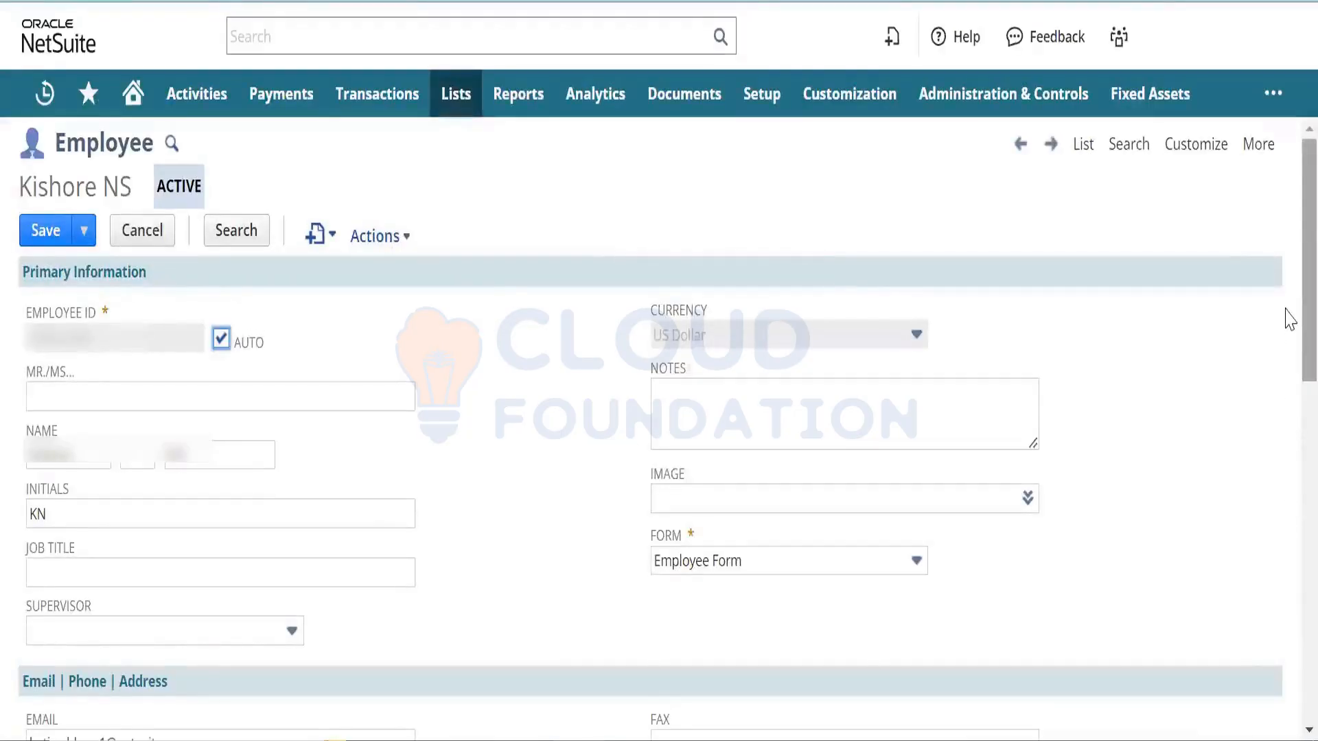
scroll(1288, 371, down, 2)
scroll(1288, 371, down, 6)
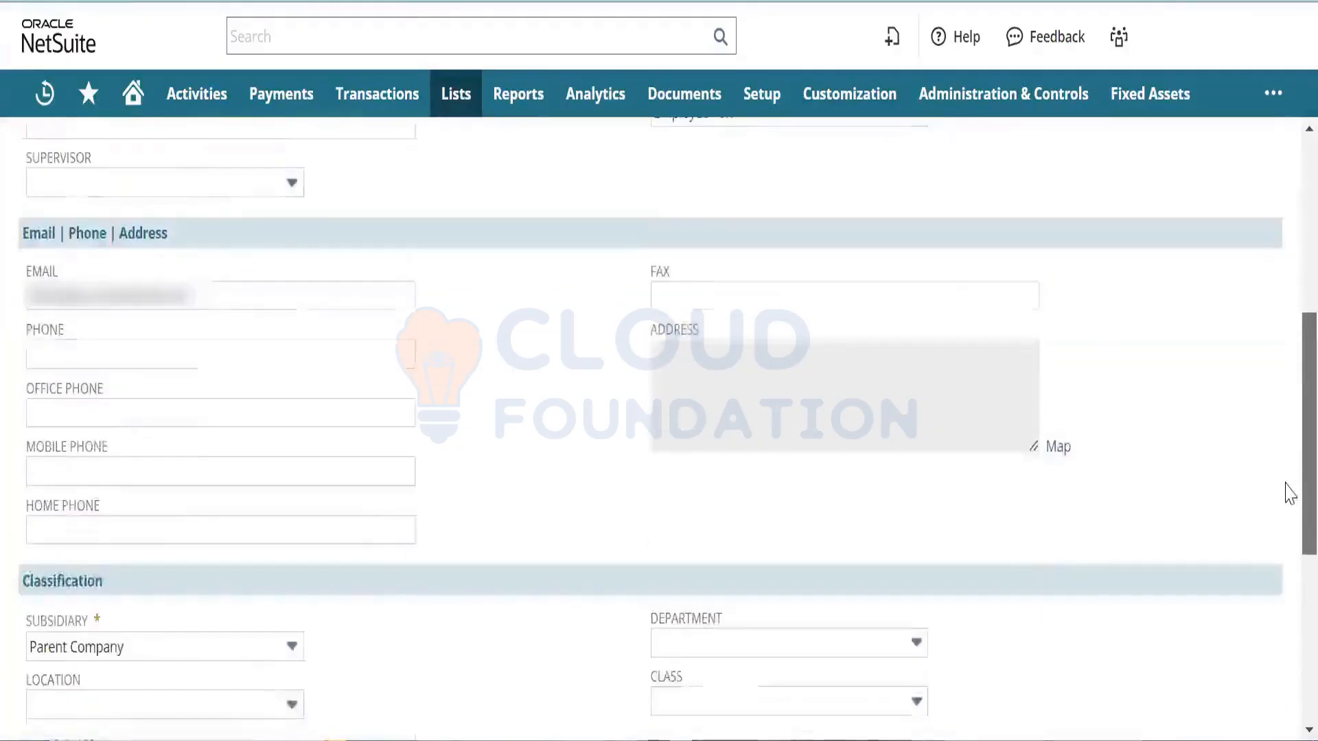
scroll(1287, 549, down, 3)
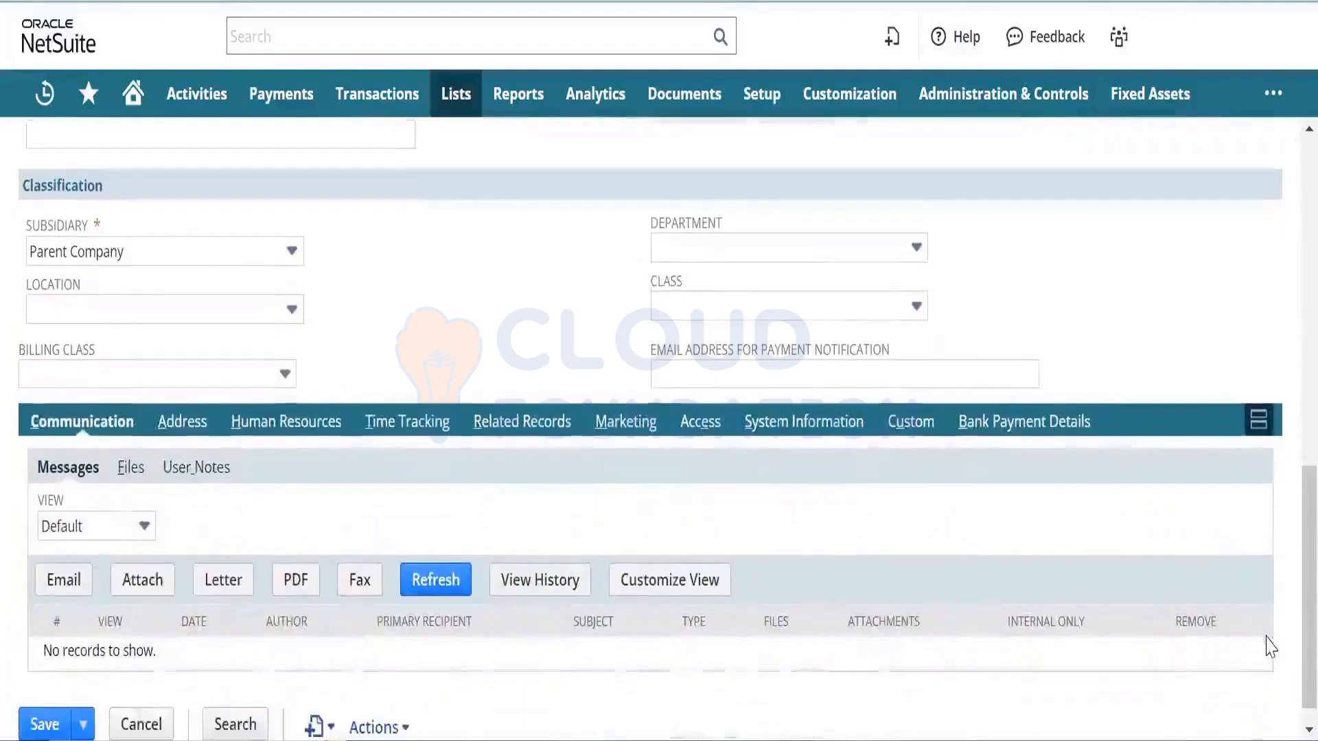
click(275, 422)
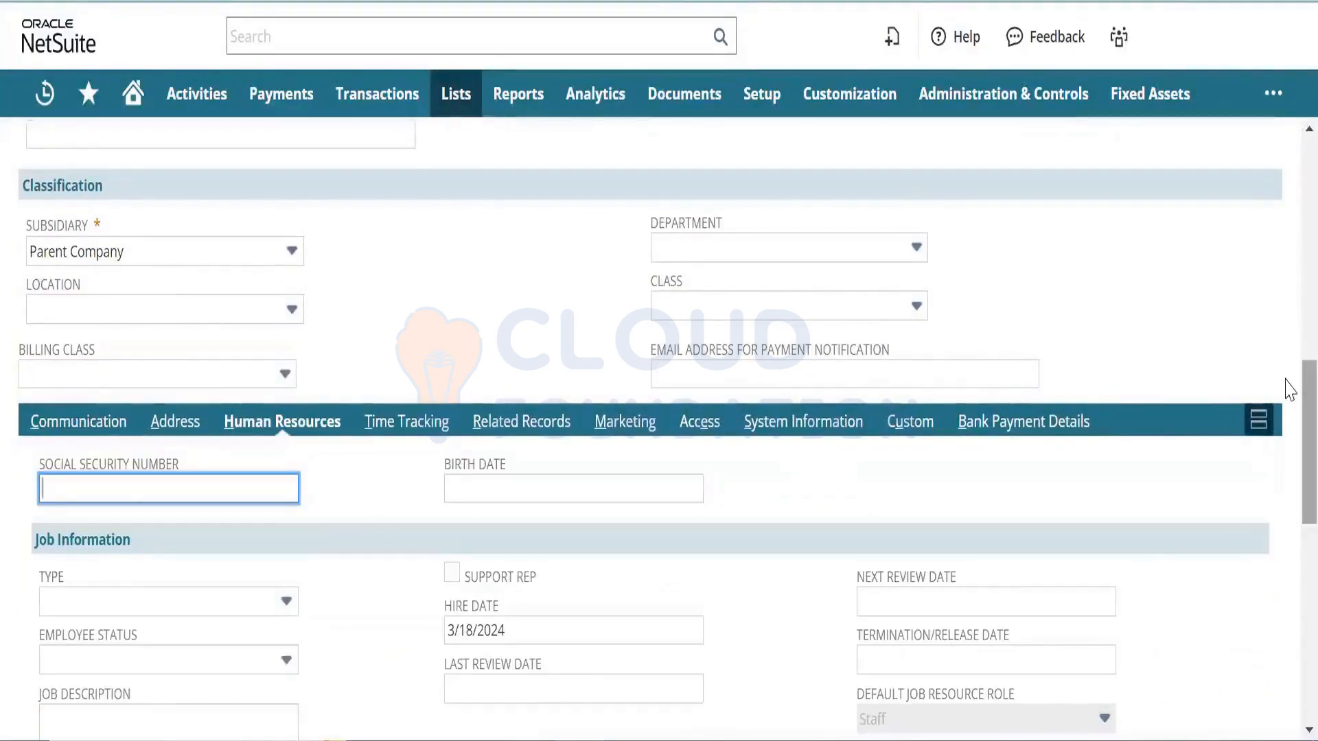
drag(1288, 389, 1285, 521)
scroll(1287, 515, down, 1)
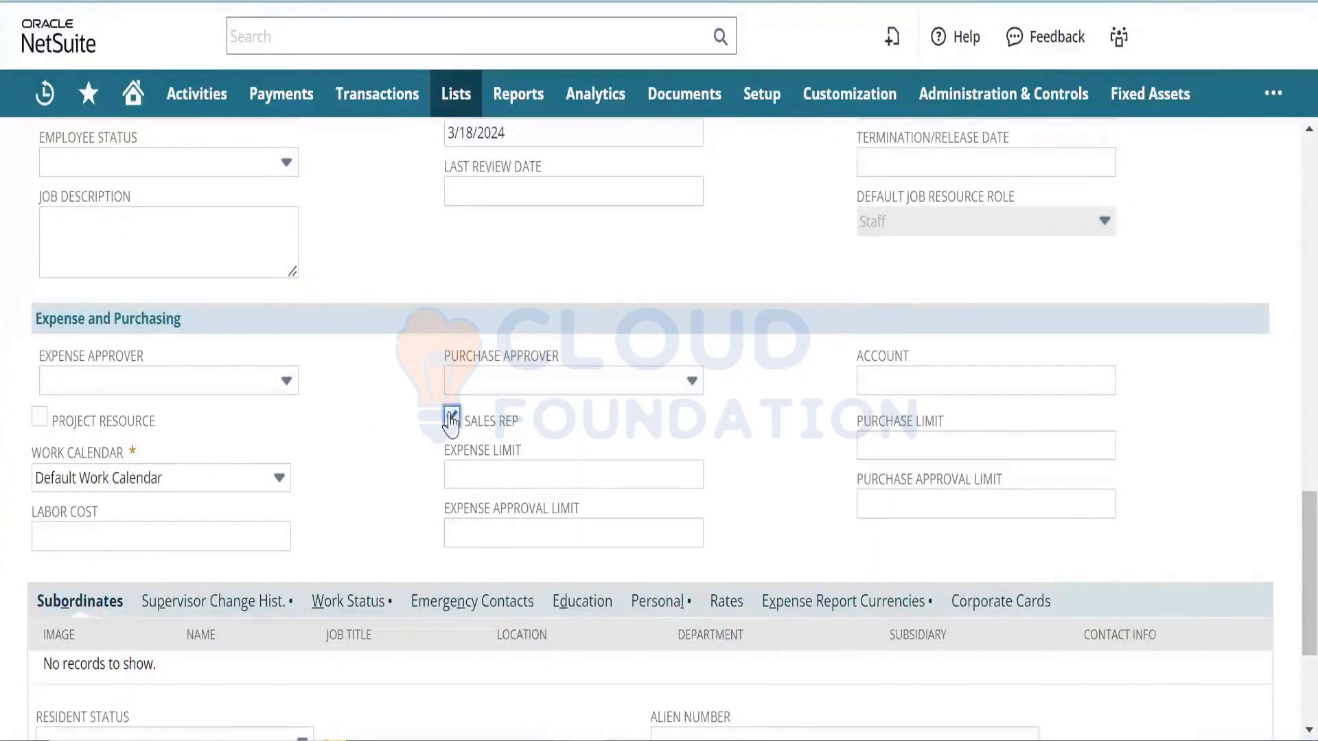
- Tick Project Resource and Support Rep in the employee's Job Information
click(39, 419)
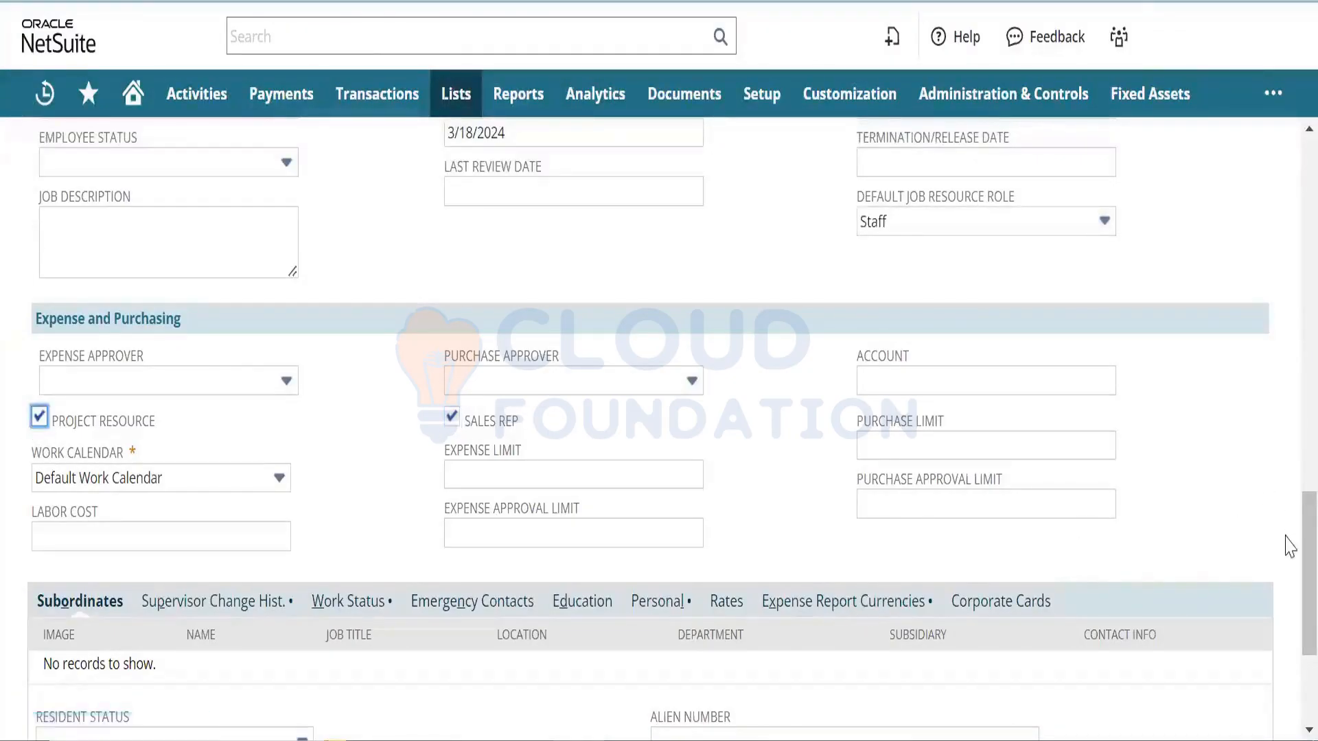
scroll(1289, 576, down, 2)
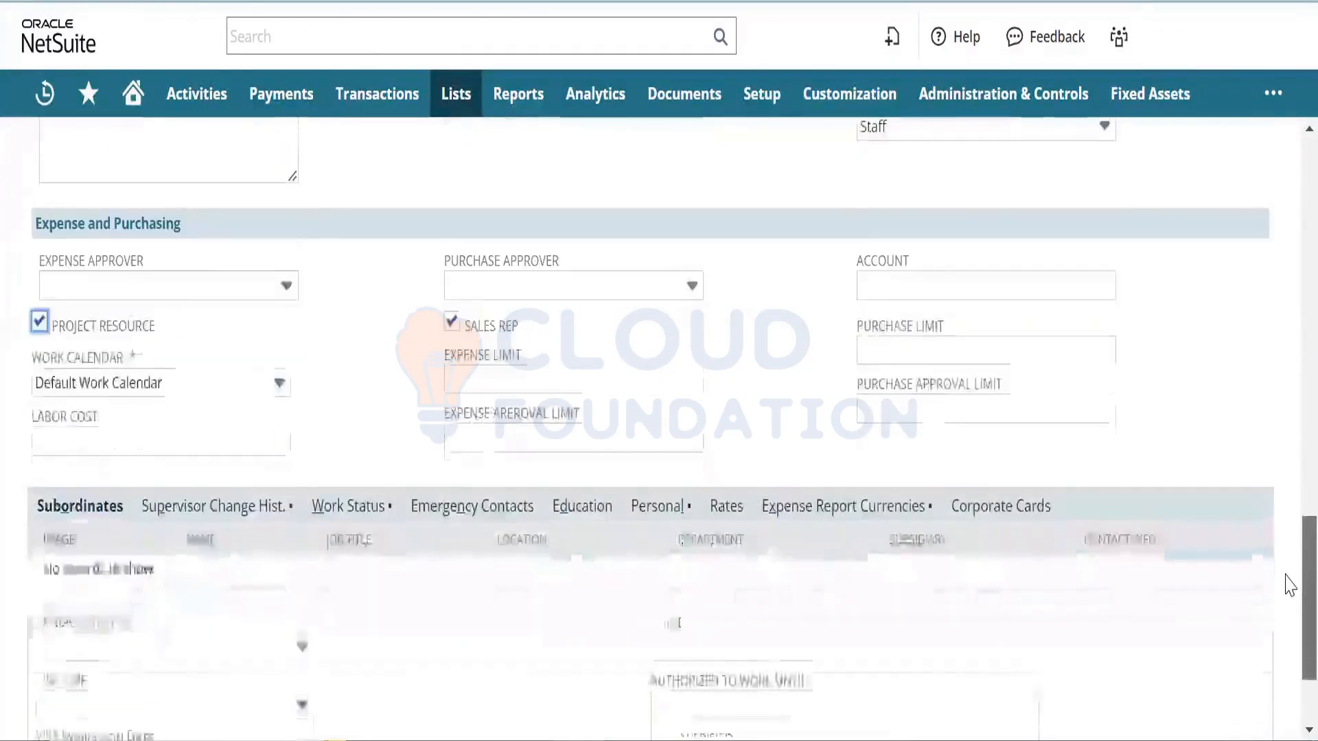
scroll(1289, 563, up, 2)
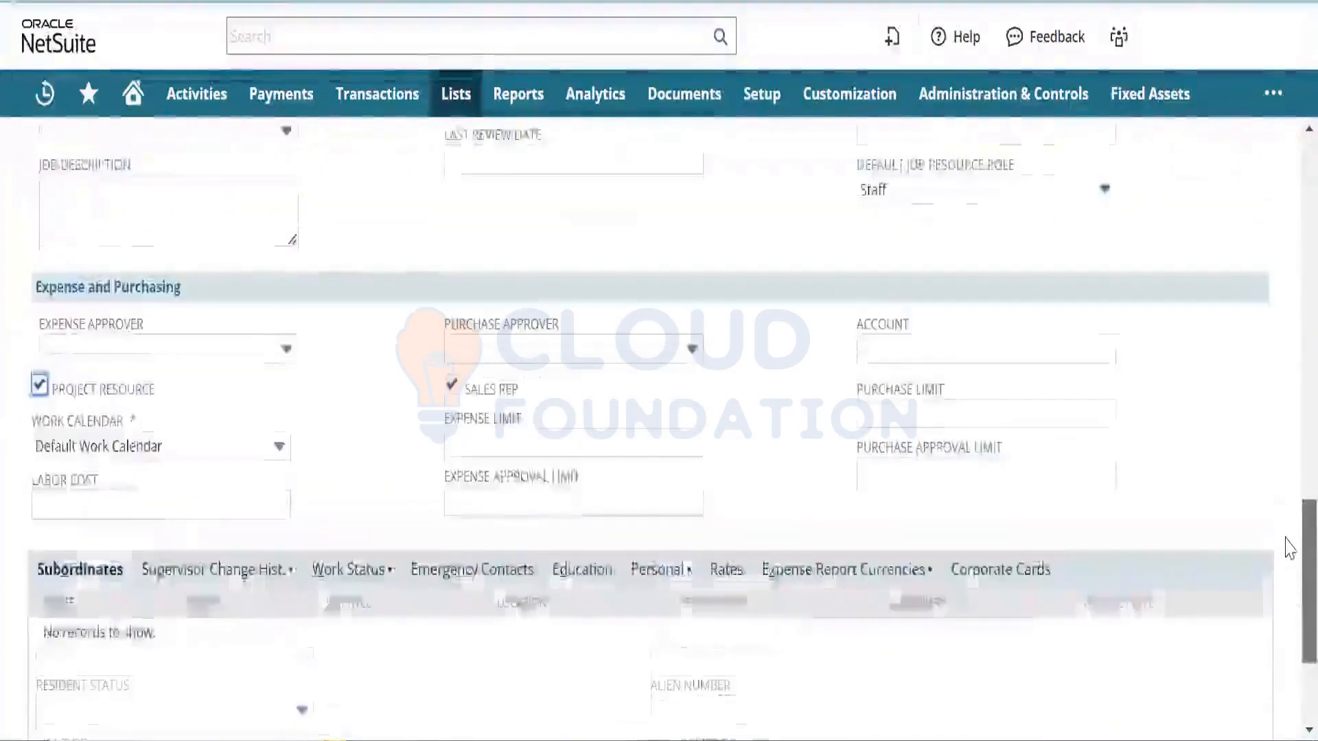
scroll(1287, 542, up, 2)
scroll(1282, 536, up, 3)
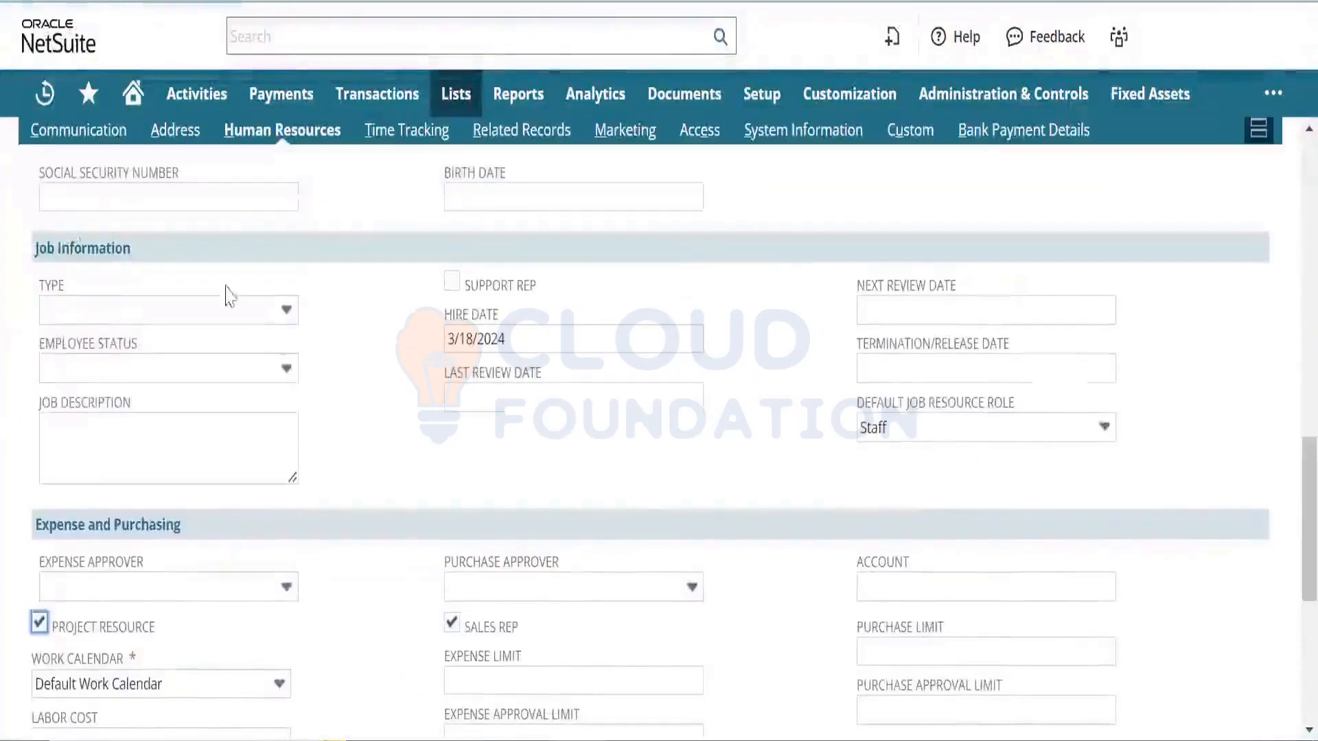
click(453, 281)
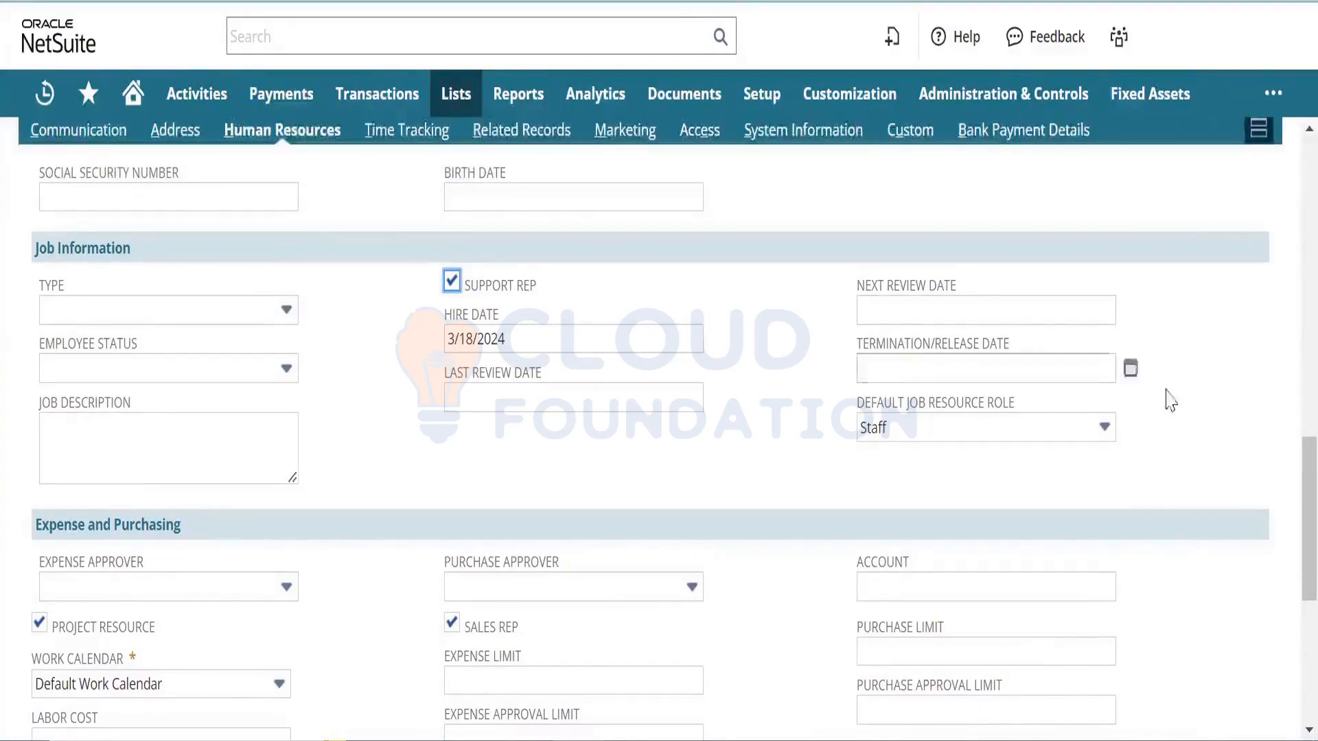
drag(1286, 470, 1153, 200)
mouse_move(45, 94)
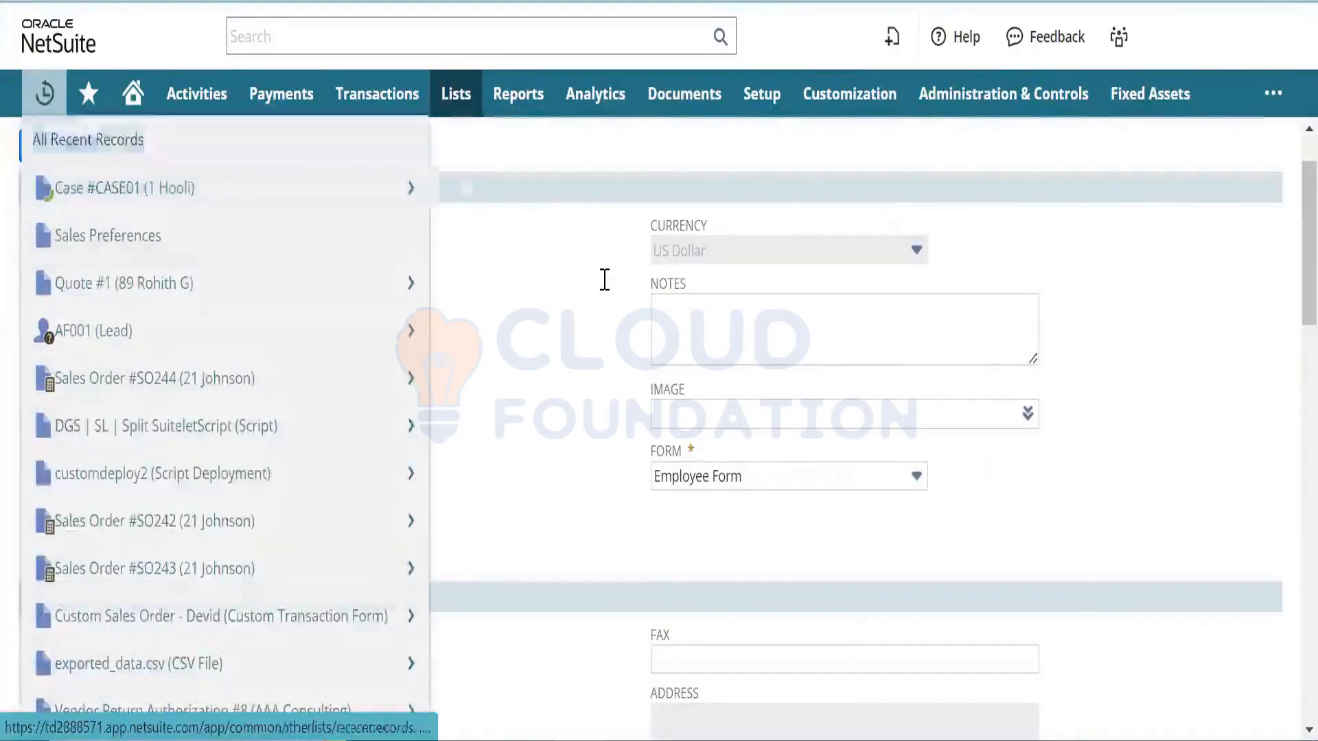
- Save the employee, then set CASE01's Assigned To to that support rep and save the case
click(46, 162)
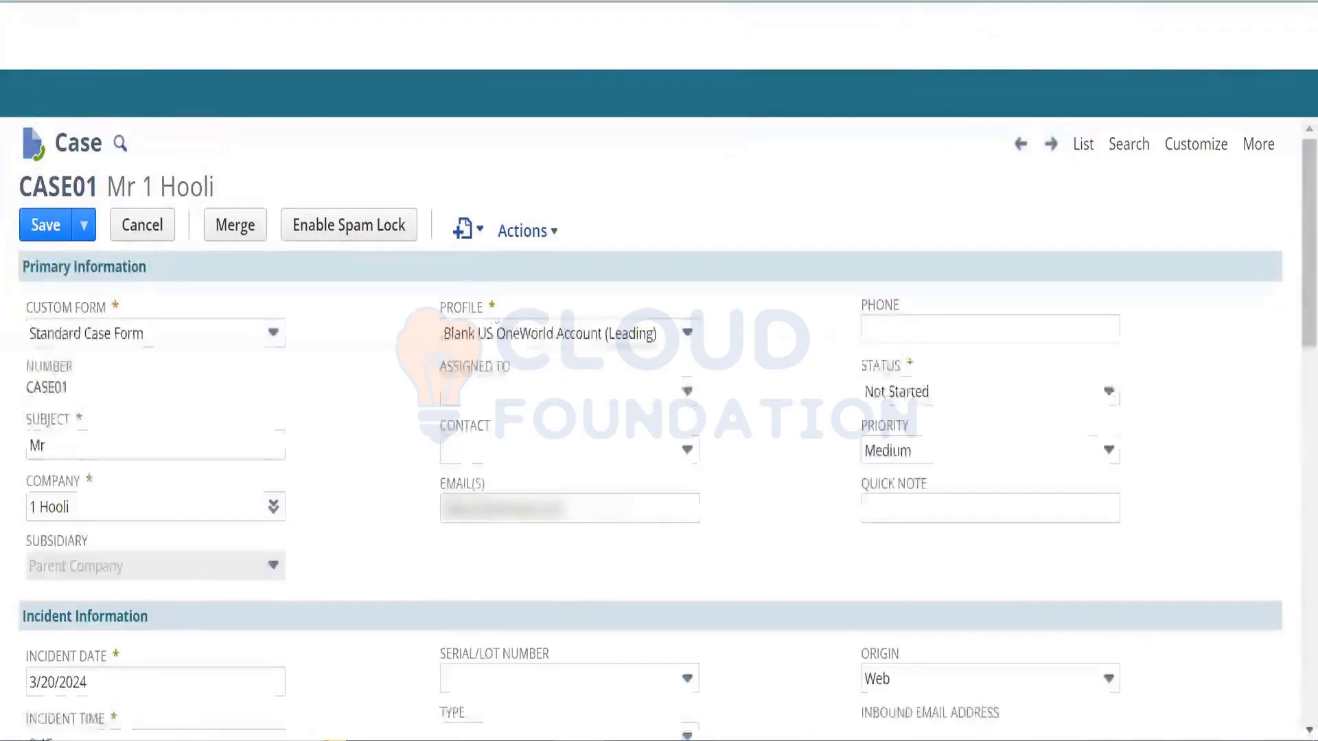
click(632, 405)
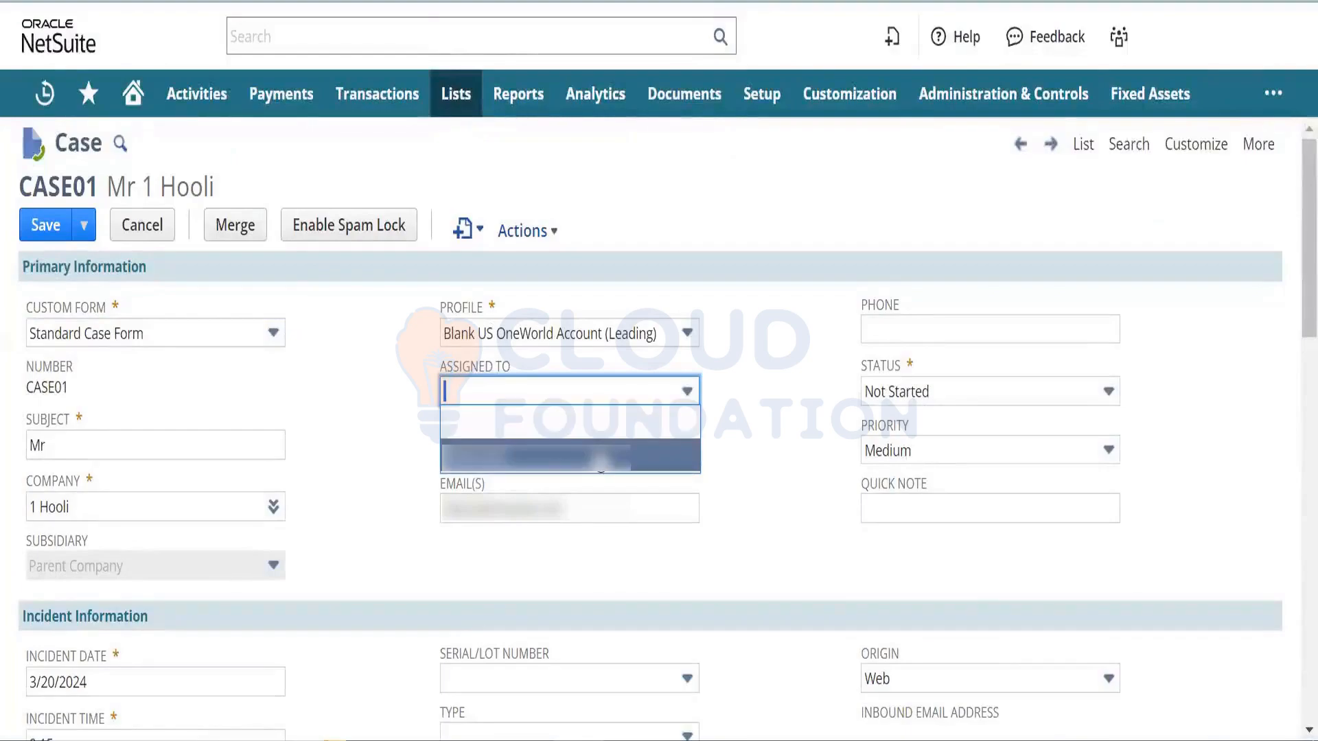
click(602, 457)
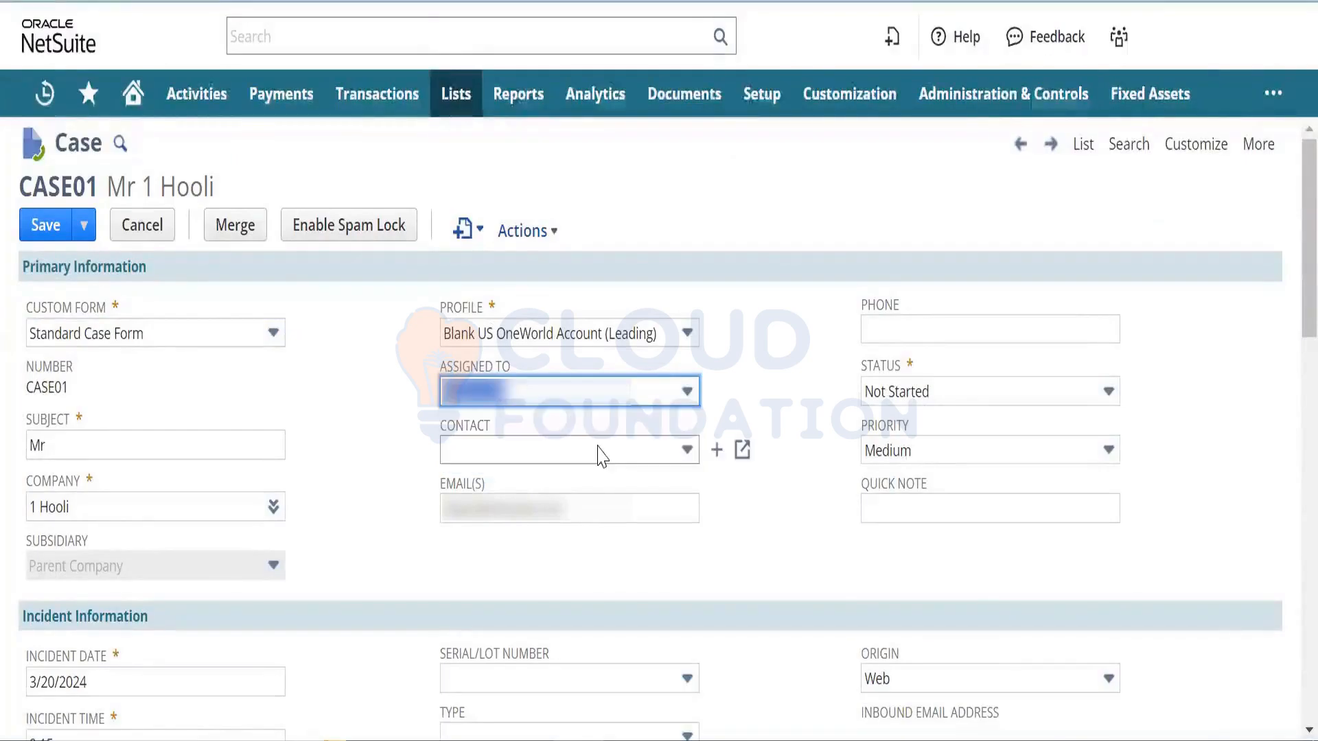
click(423, 466)
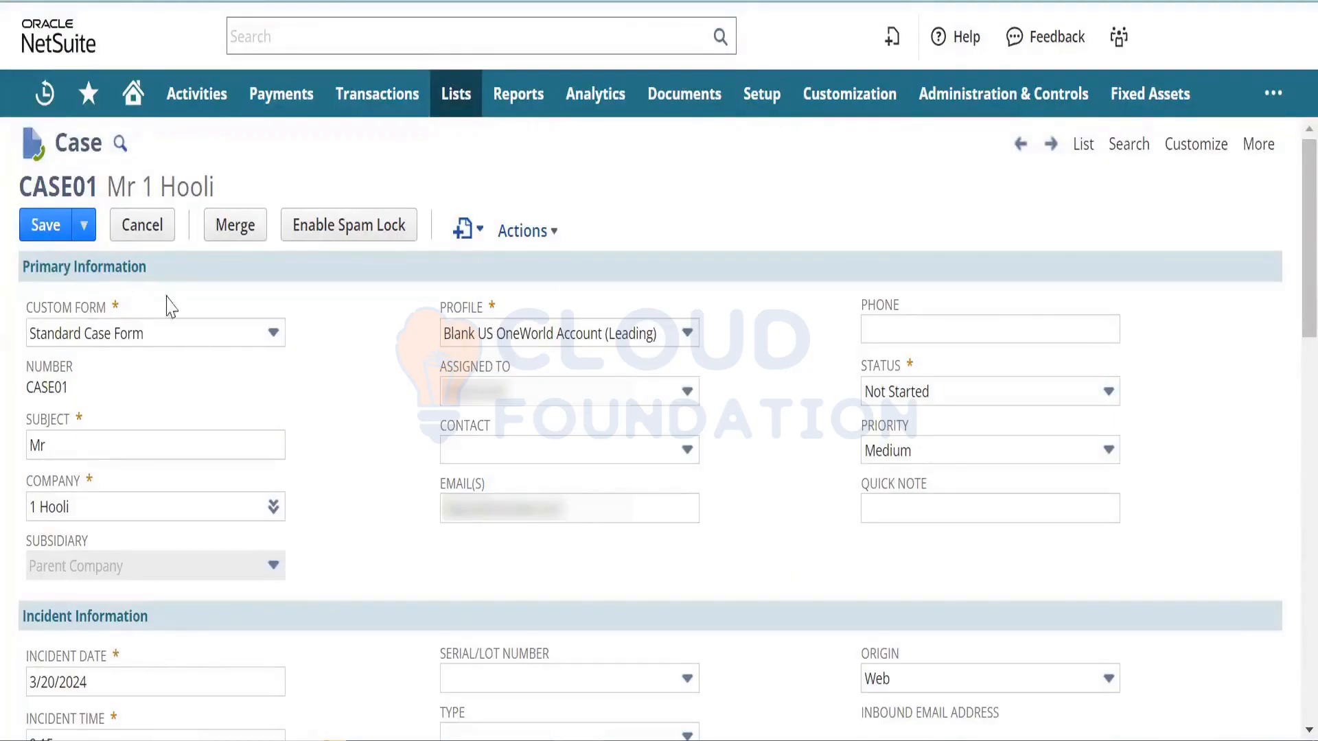
click(59, 236)
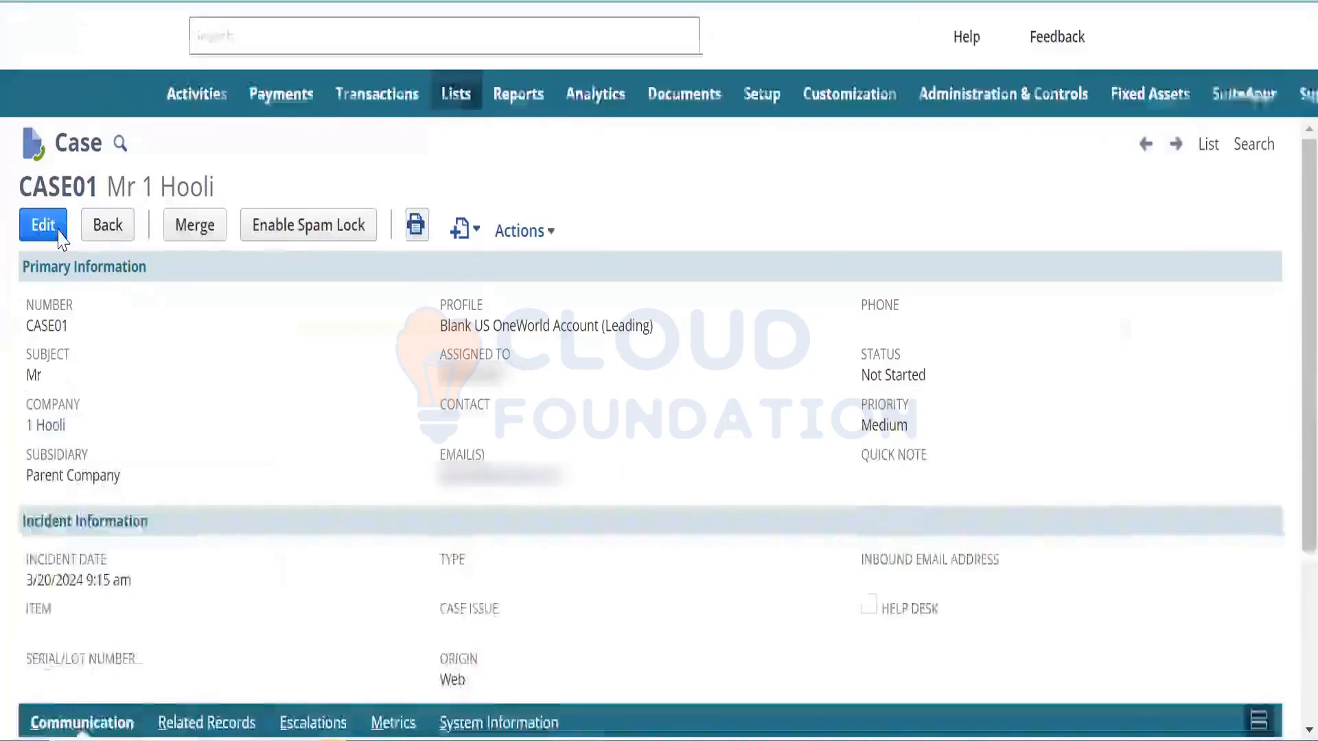
- Edit CASE01, changing Status to In Progress and Priority from Medium to High
click(45, 319)
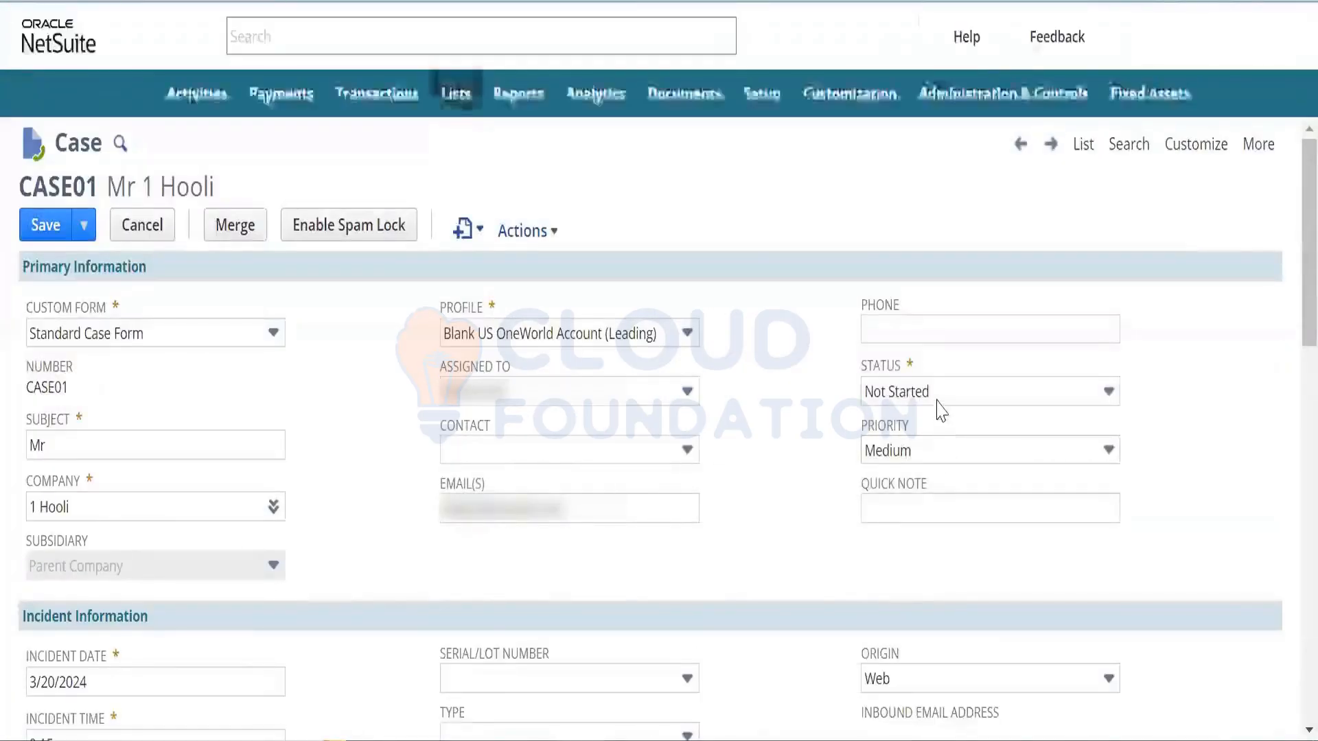
click(941, 404)
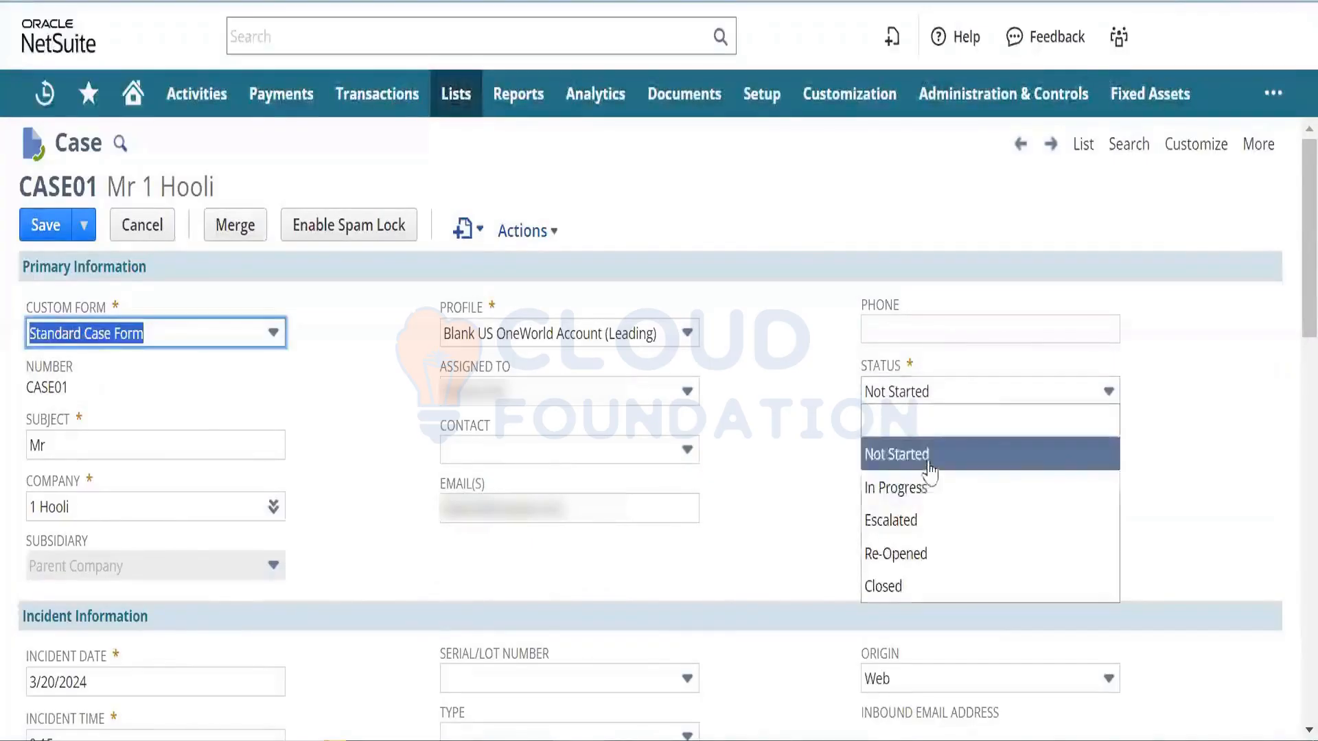
click(927, 488)
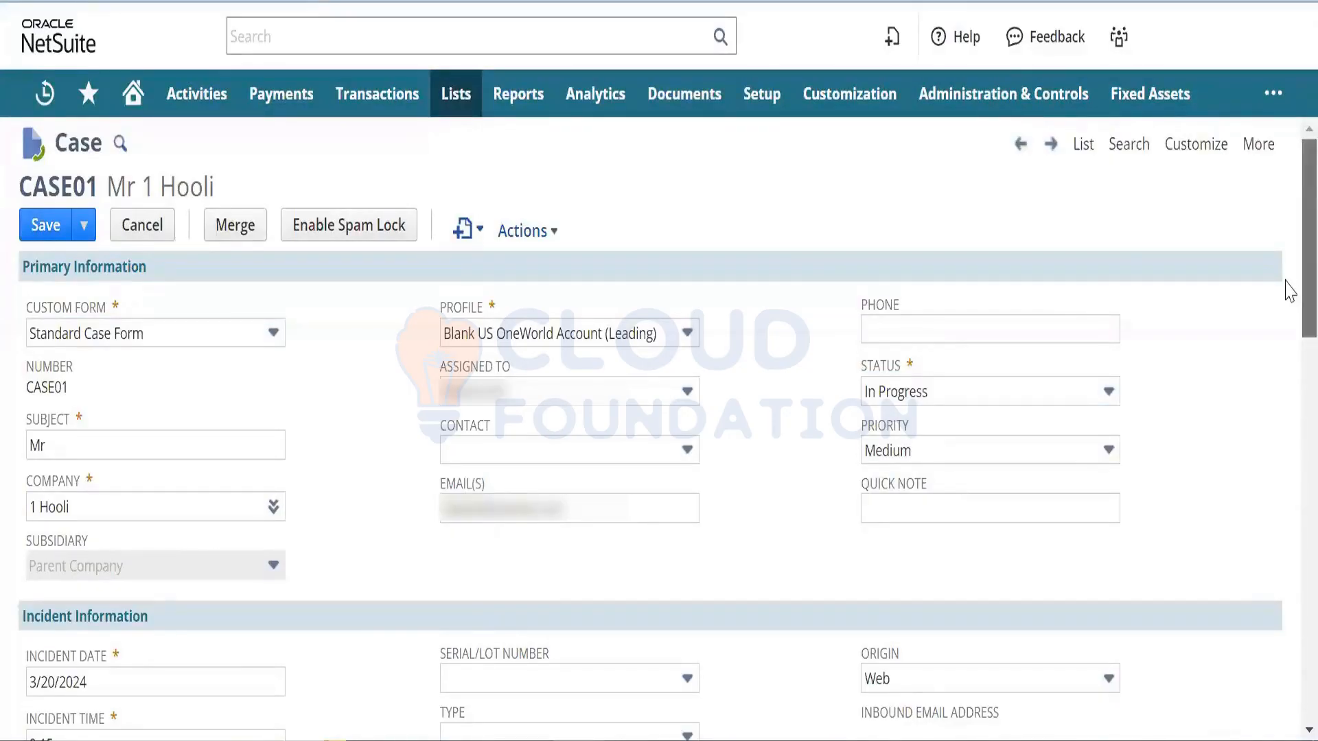
scroll(1289, 302, down, 2)
scroll(1289, 306, down, 2)
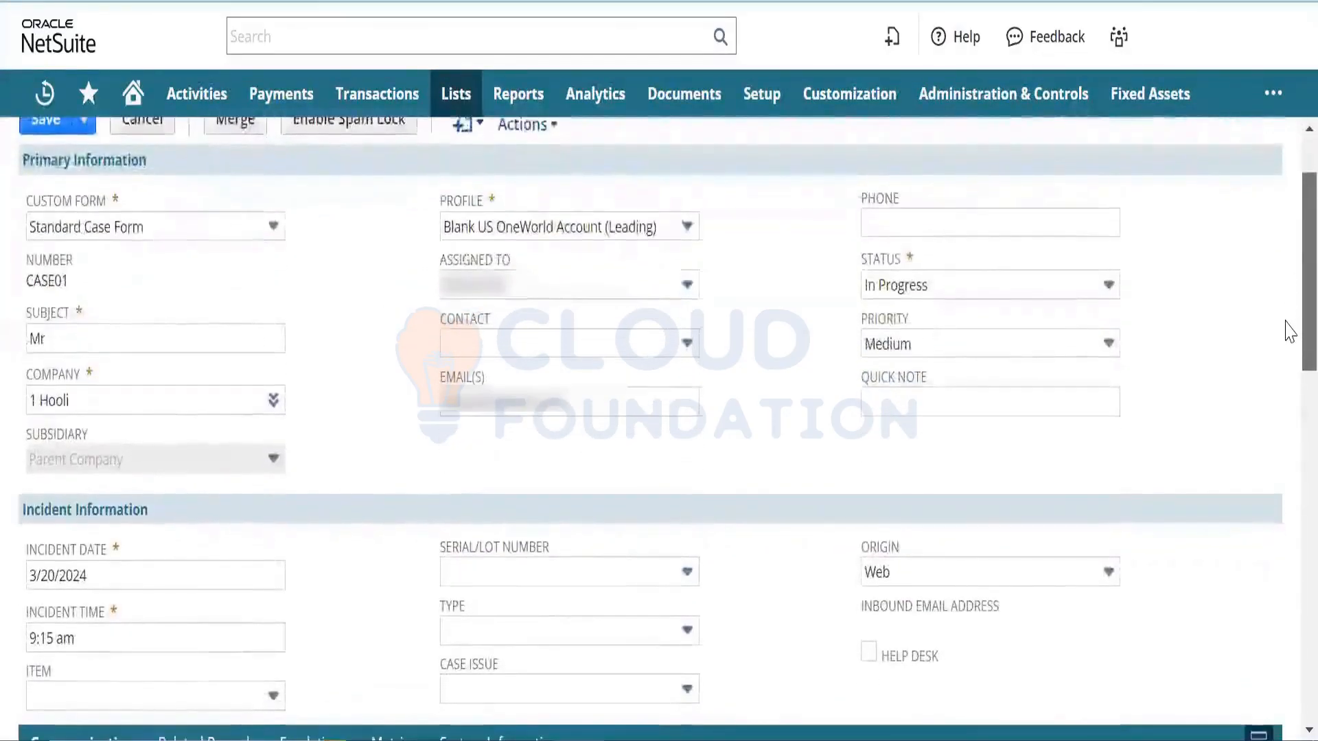
scroll(1286, 331, up, 1)
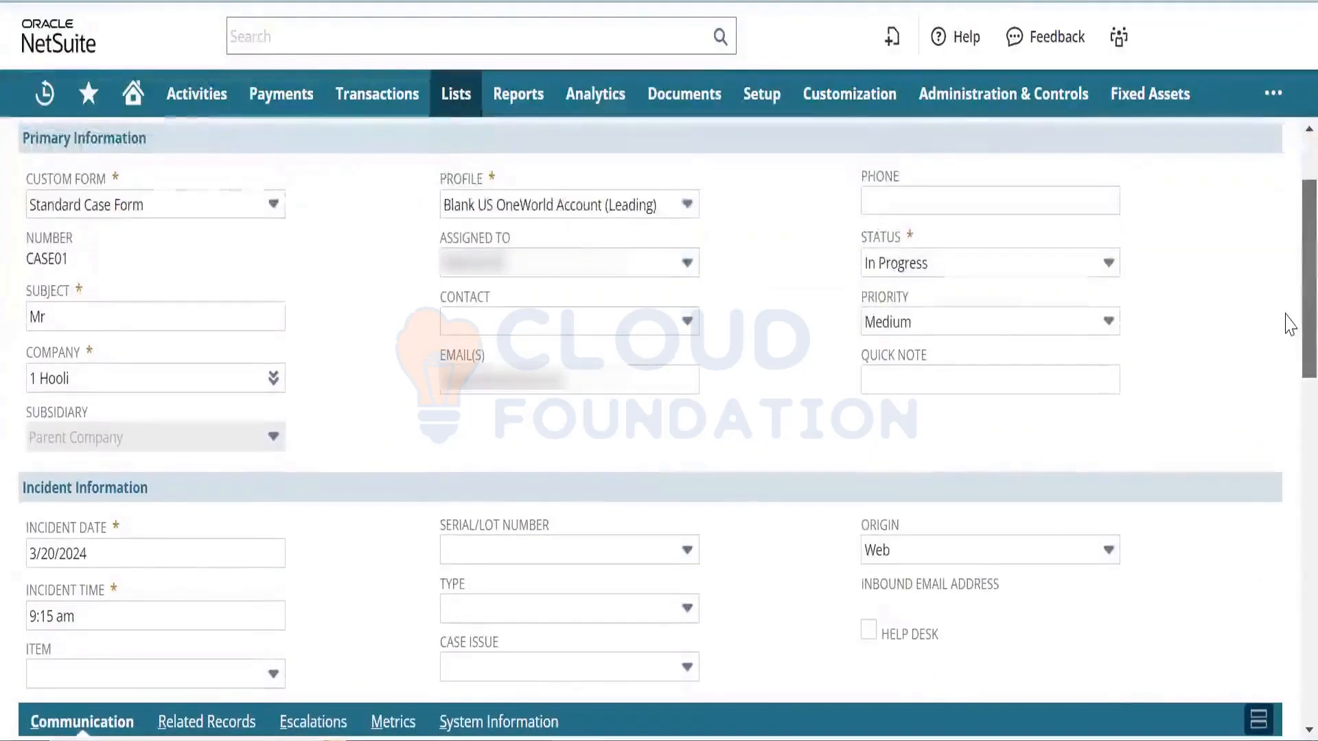
click(917, 325)
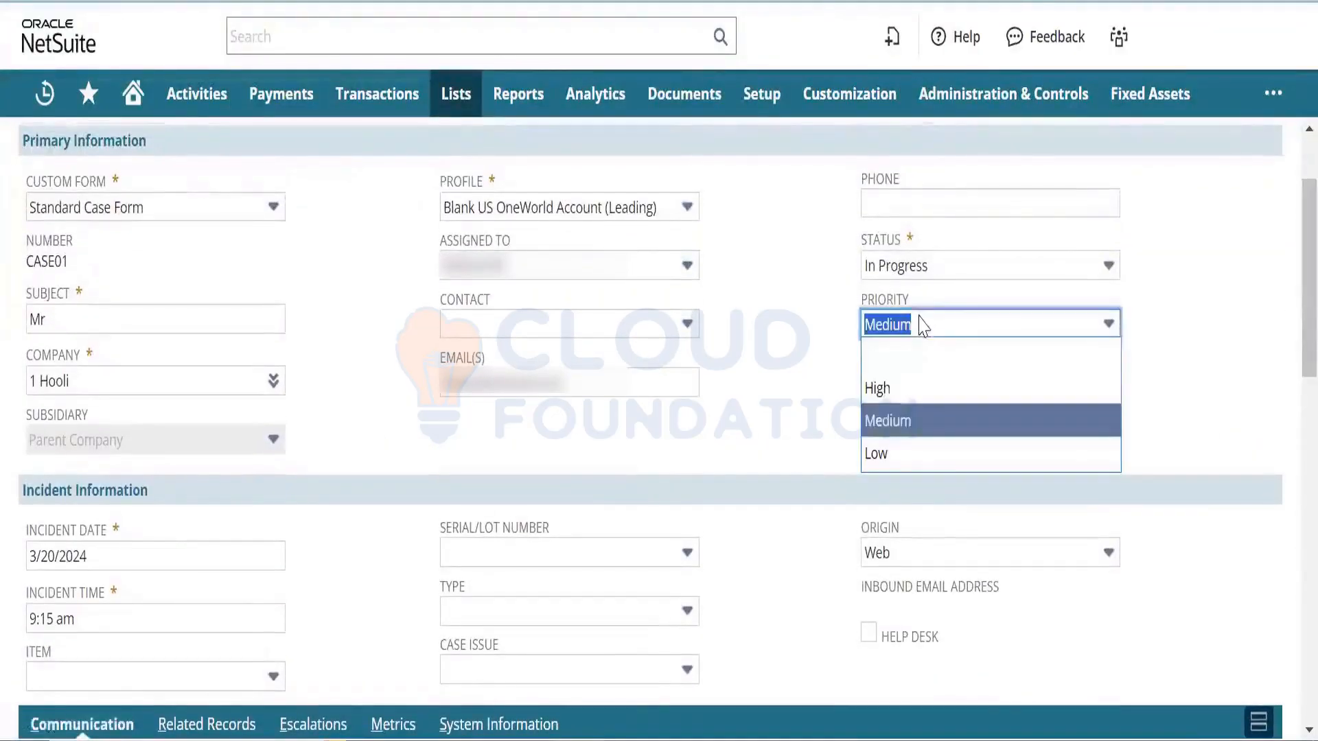
click(912, 389)
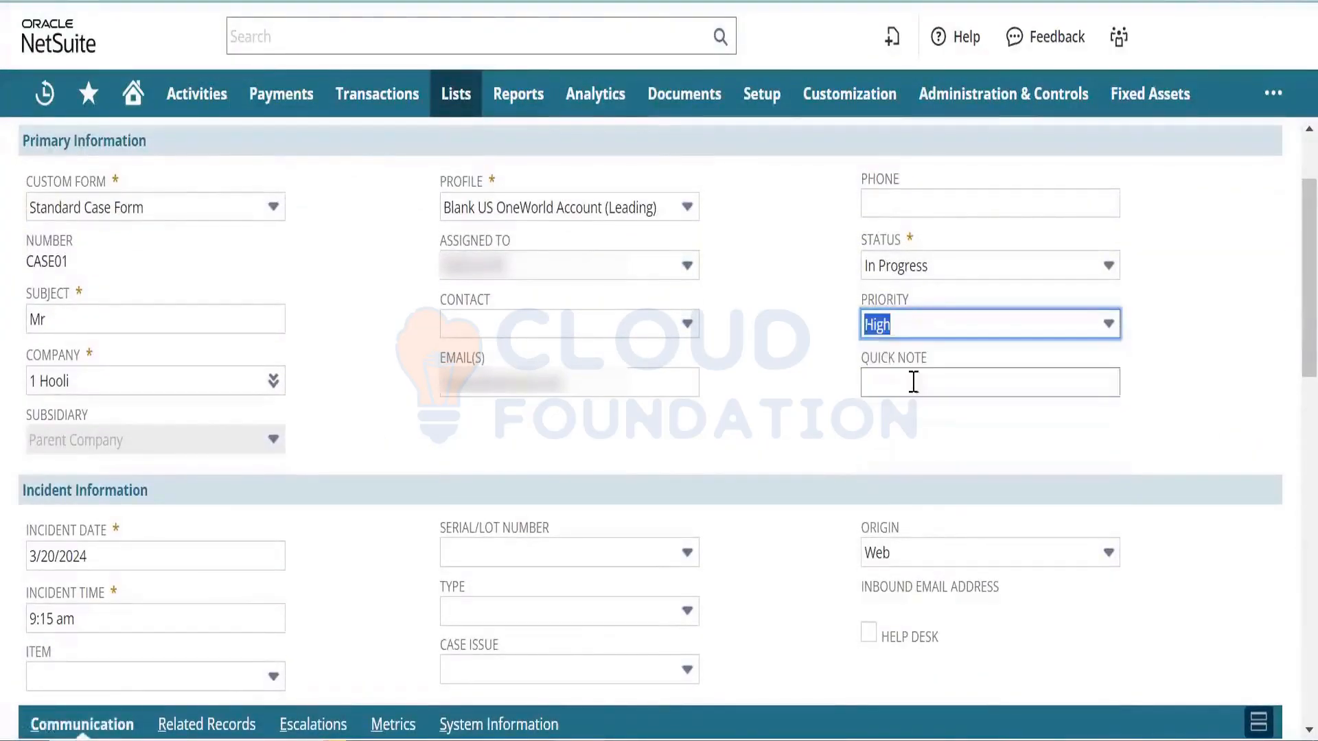
click(796, 357)
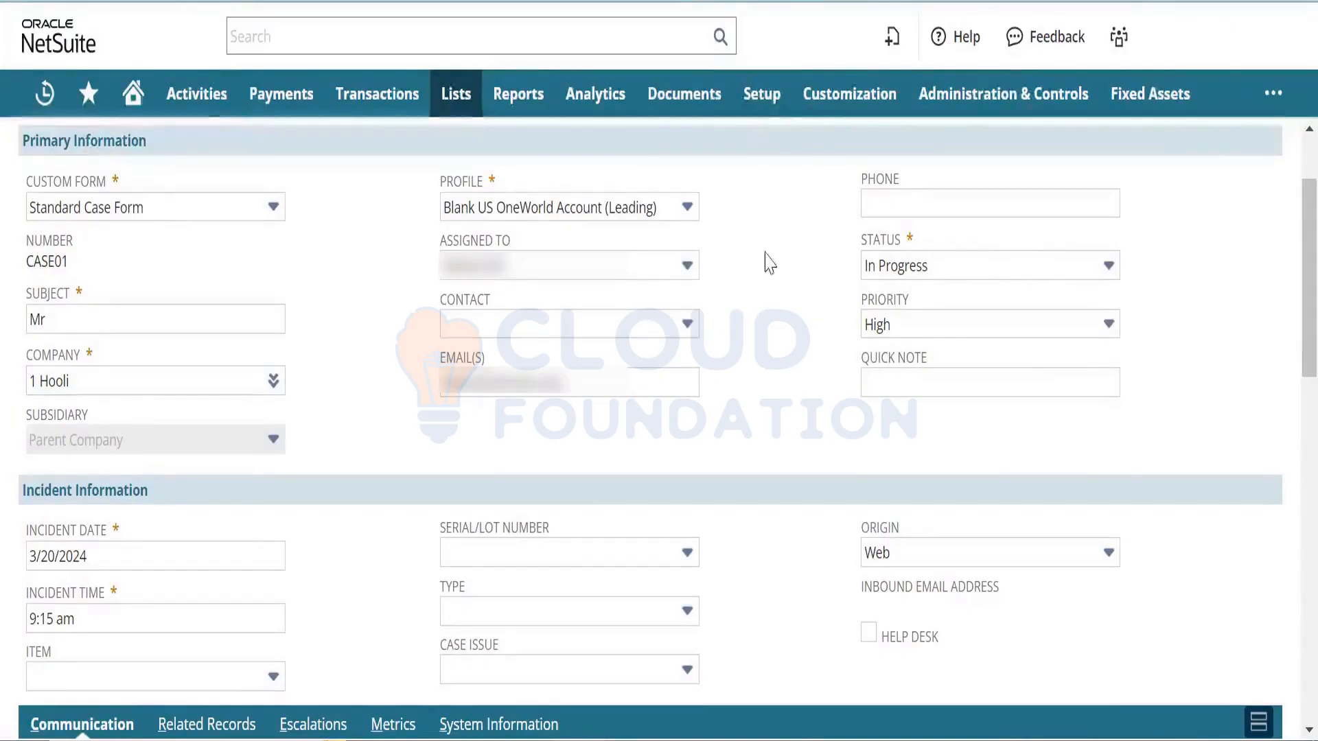
- From Setup > Support, open Case Statuses, Priorities, Types, Origin Types and Issues in new tabs
mouse_move(768, 110)
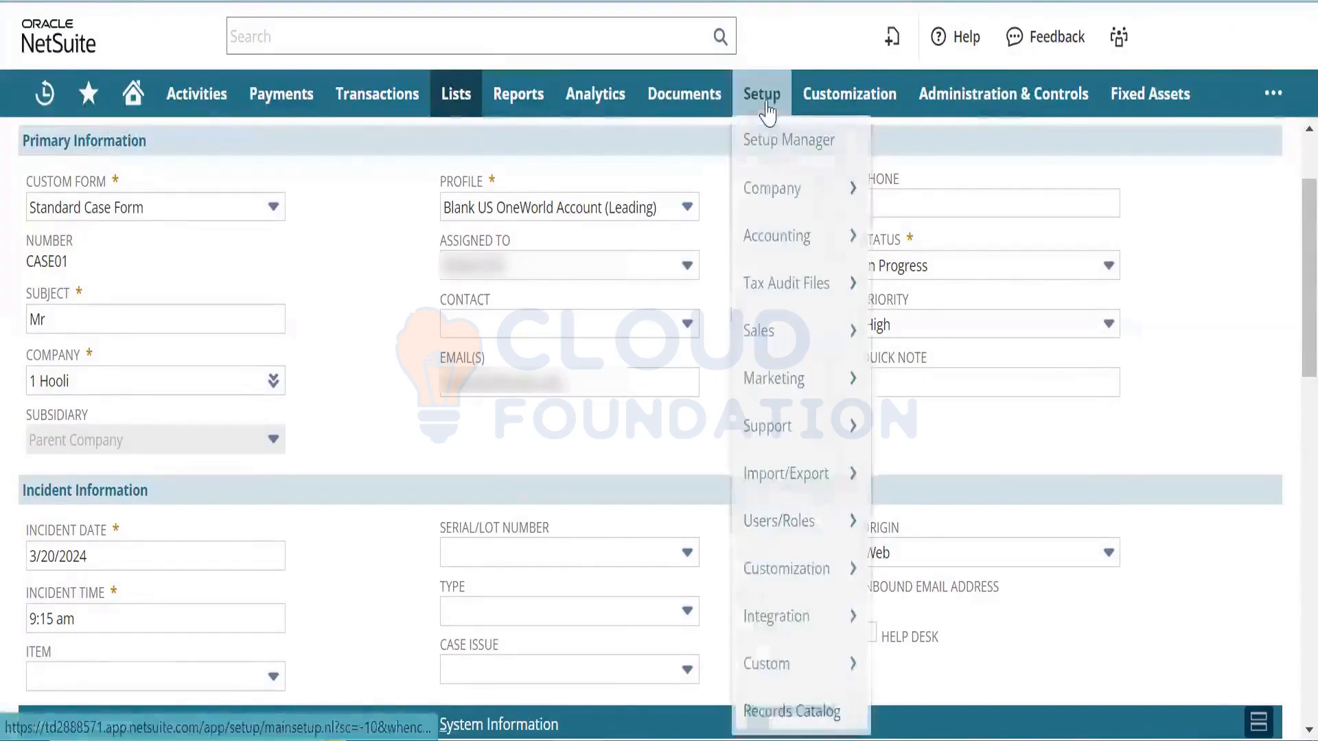
mouse_move(785, 427)
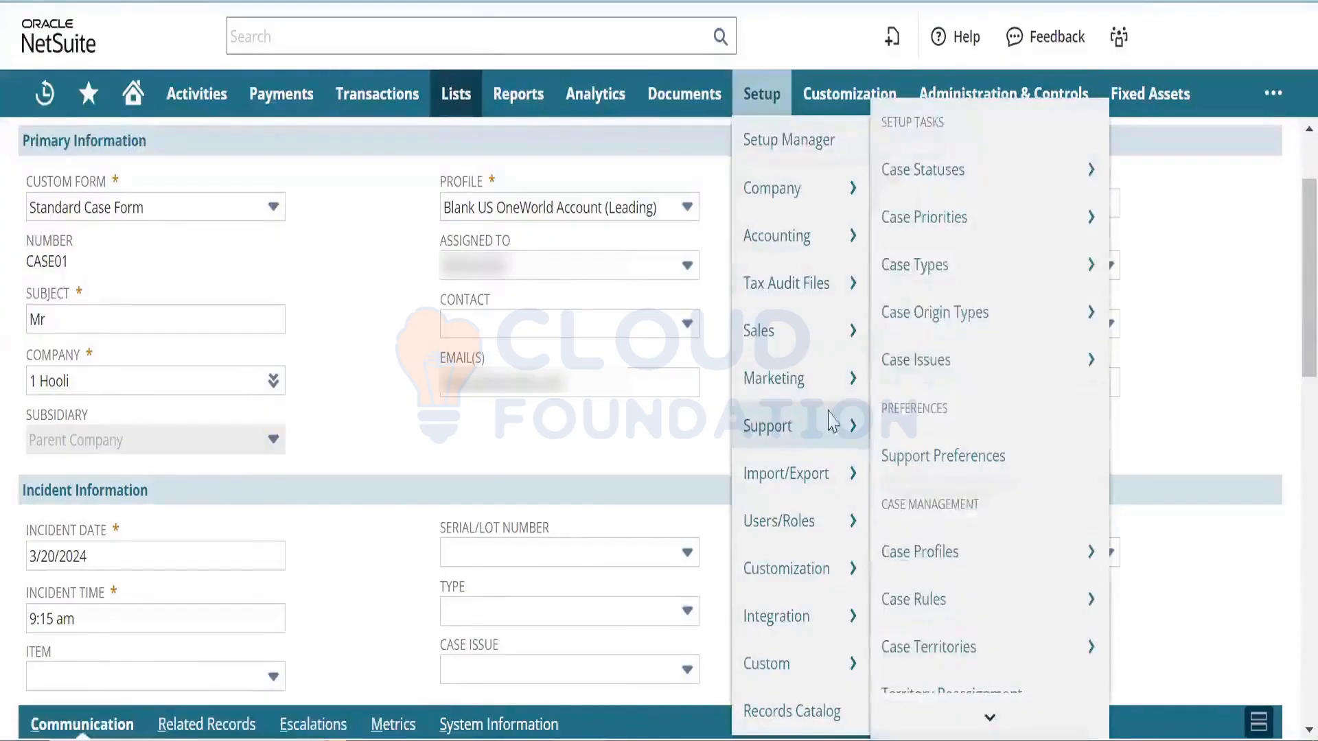
right_click(976, 180)
click(985, 202)
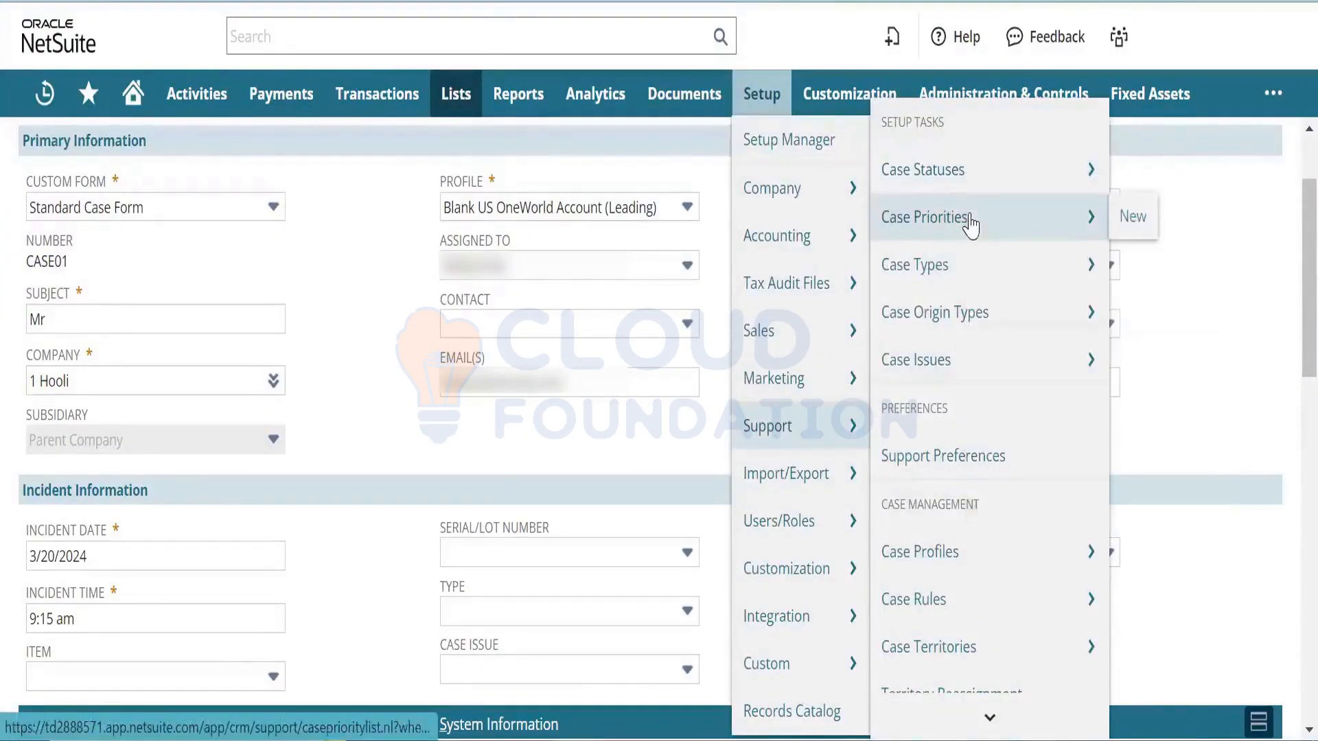
right_click(980, 226)
click(992, 238)
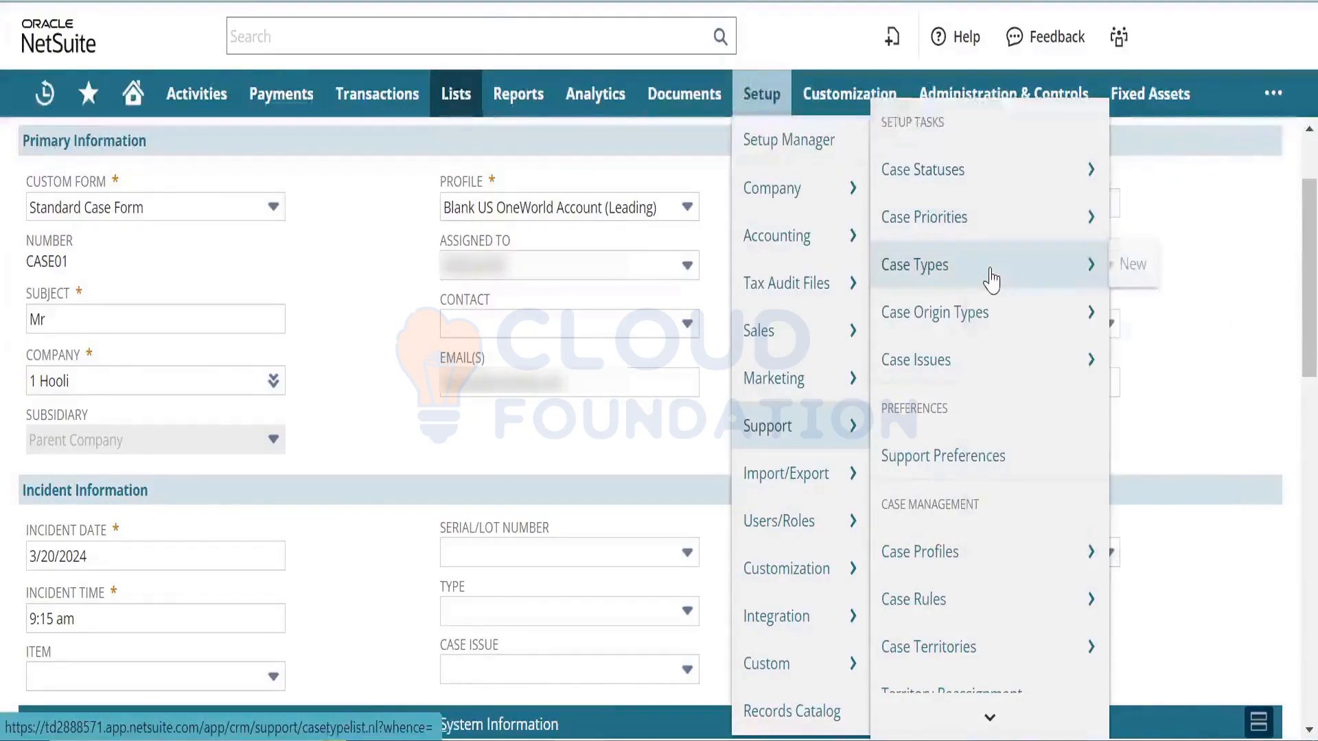
right_click(990, 270)
click(1002, 295)
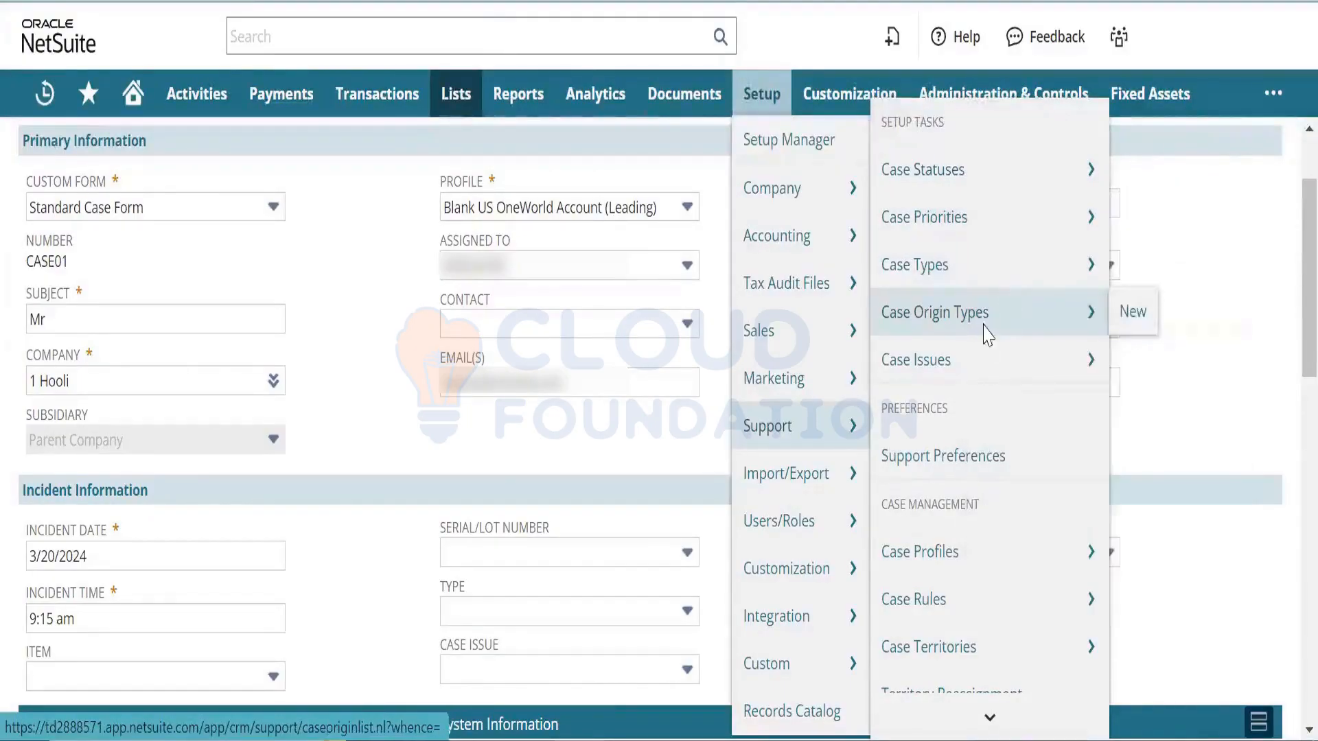
right_click(996, 348)
click(998, 352)
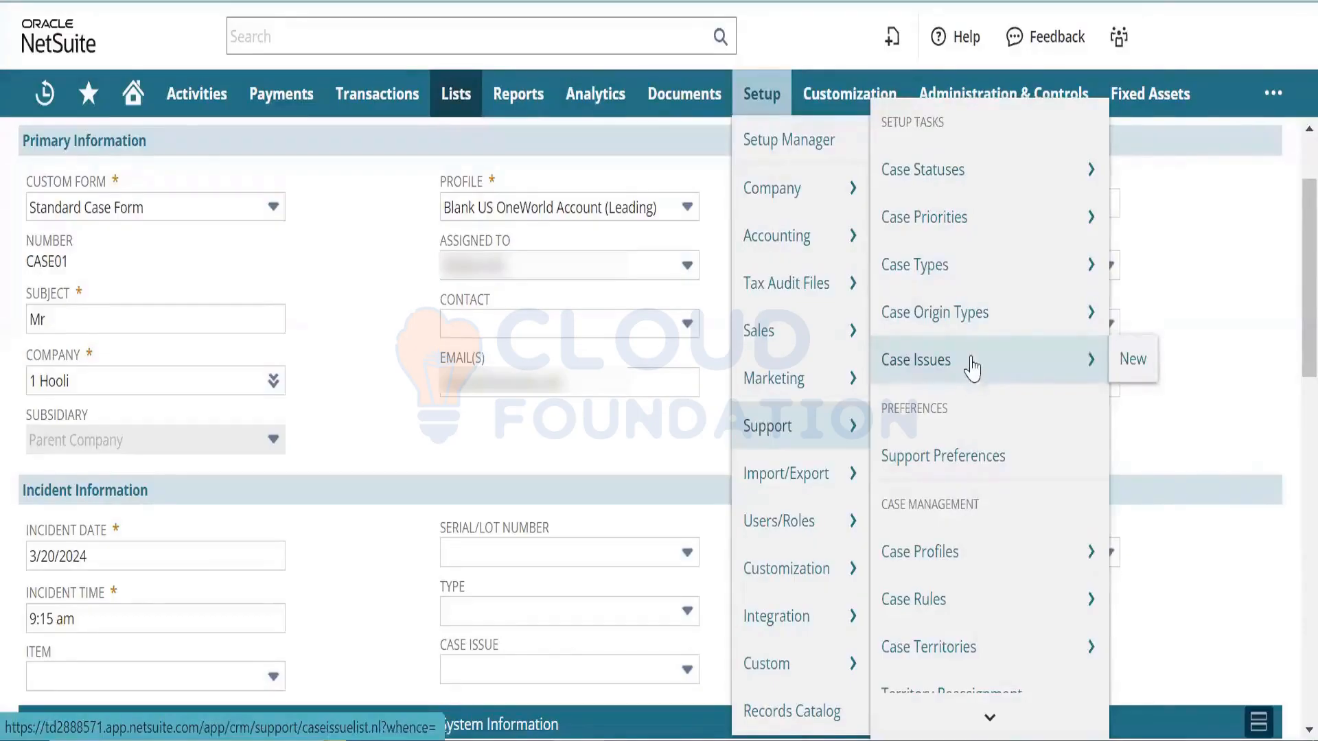
right_click(973, 362)
click(992, 385)
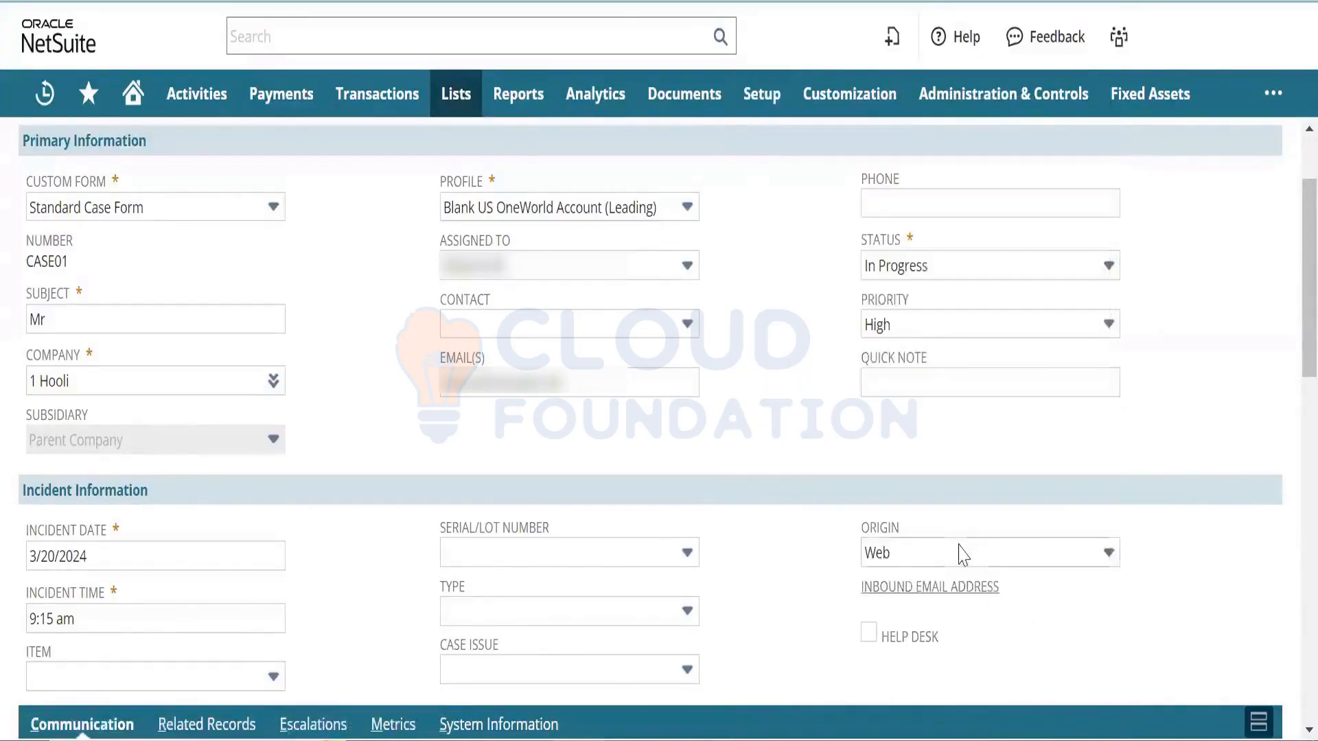
- Check CASE01's Origin options, set Type to Concern, and find the Case Issue list empty
click(950, 557)
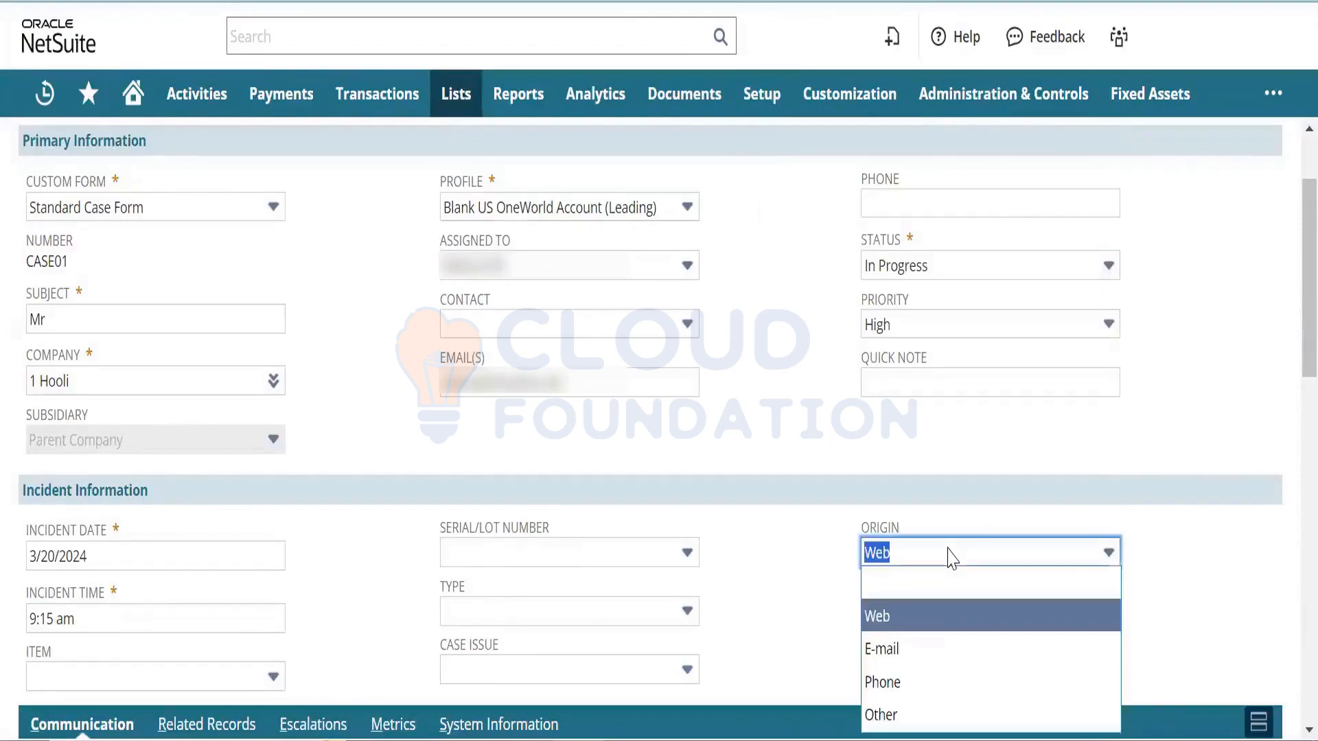
click(681, 609)
click(632, 546)
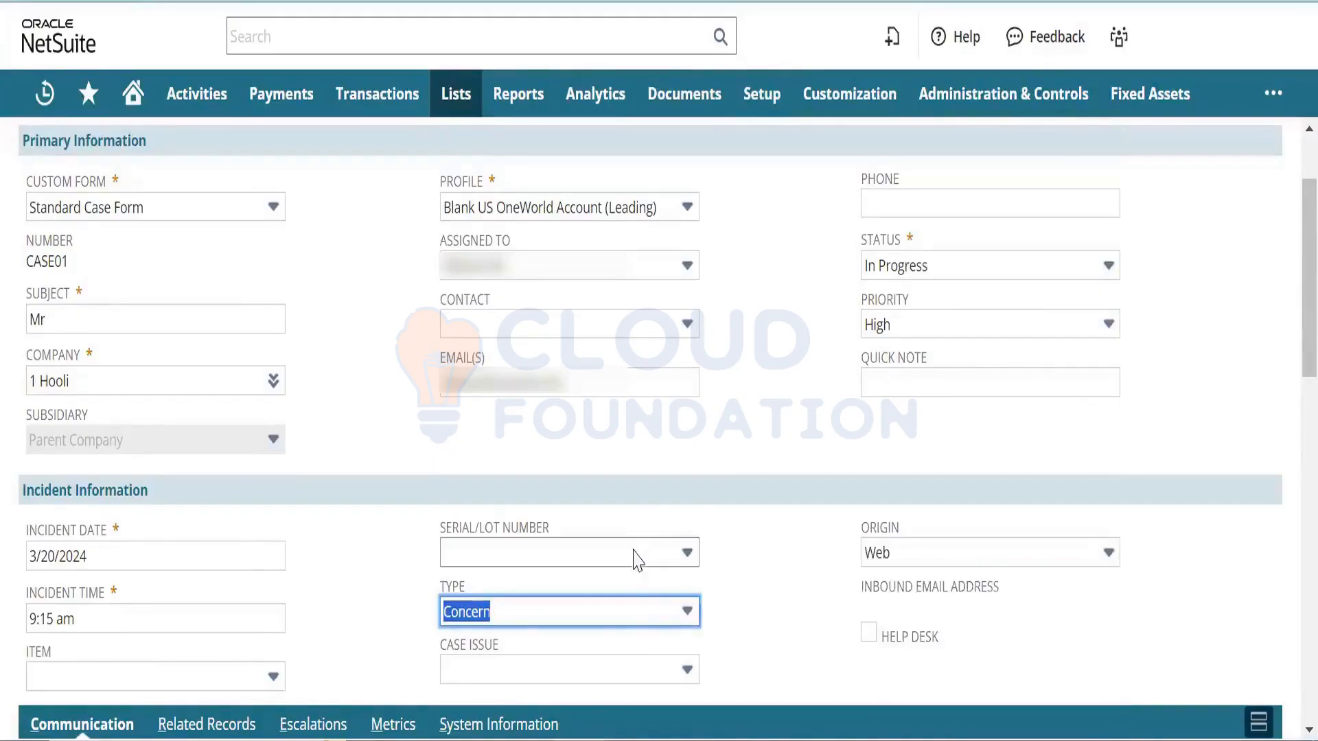
click(626, 669)
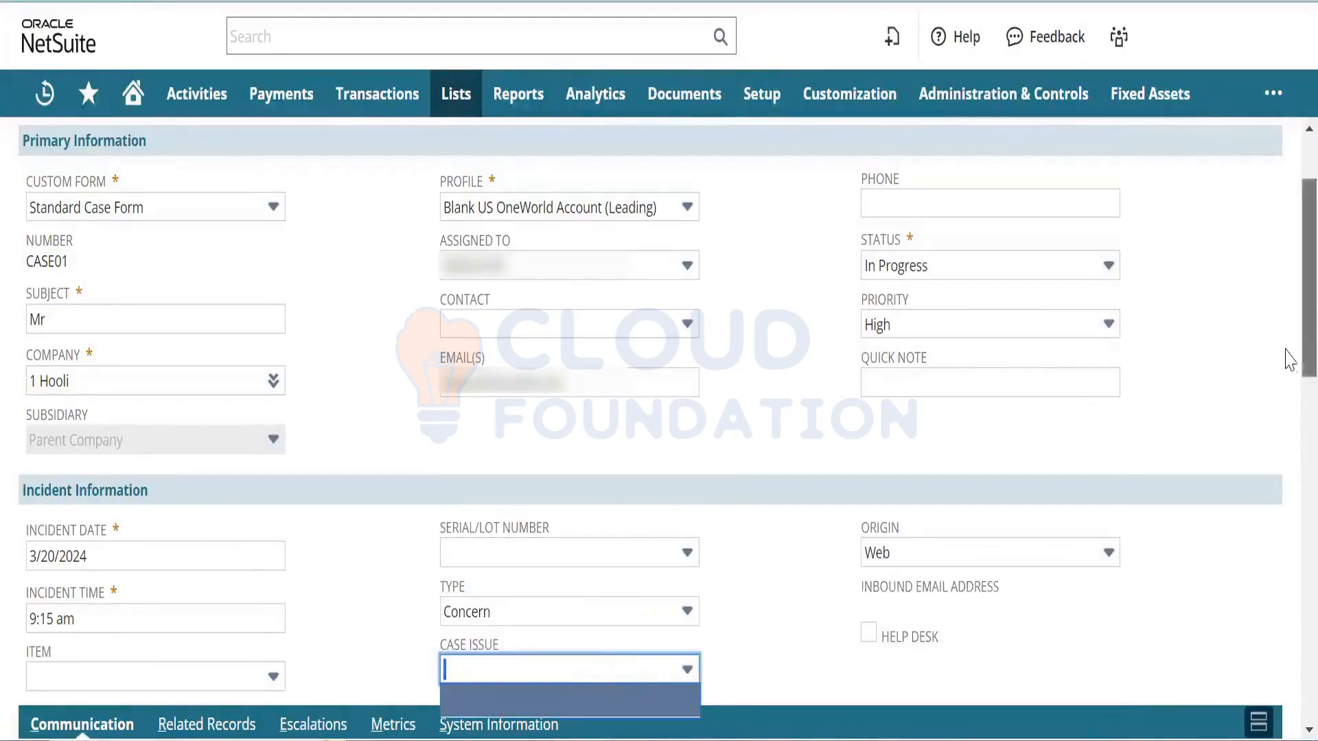
scroll(1285, 358, down, 3)
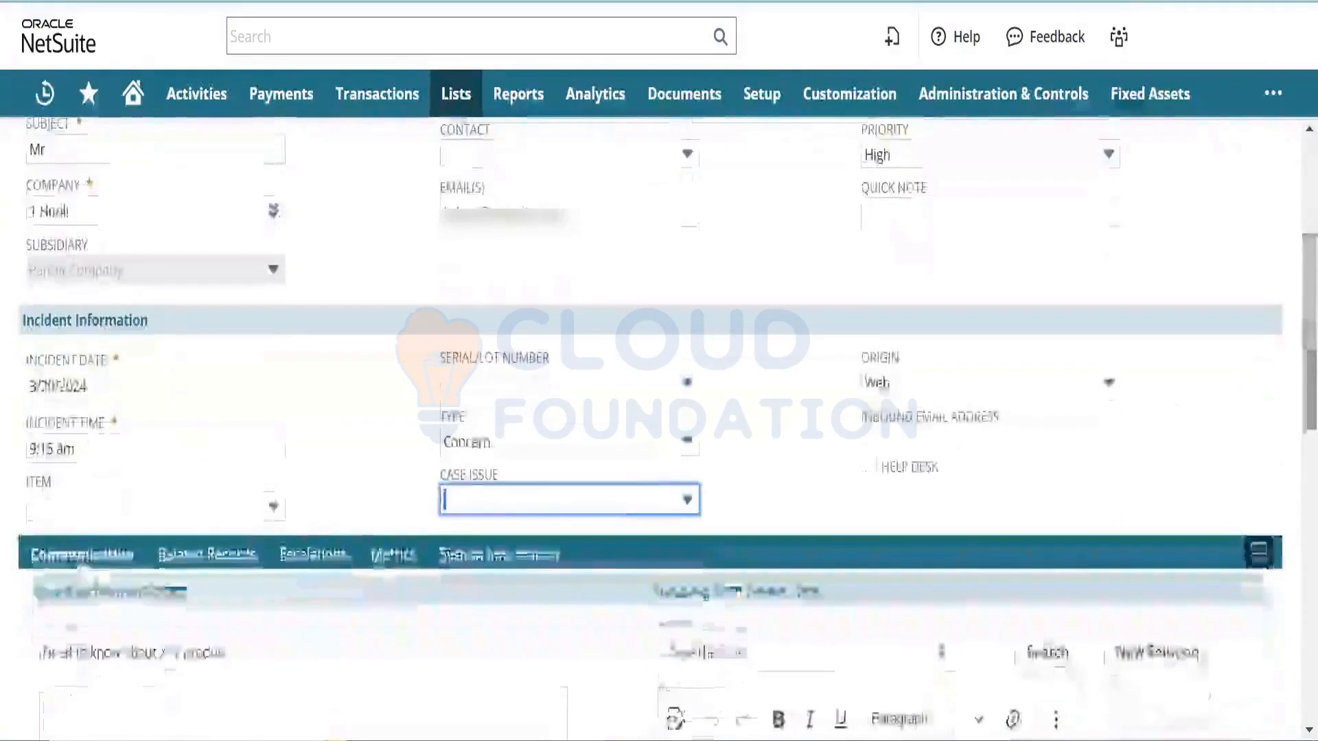
click(612, 503)
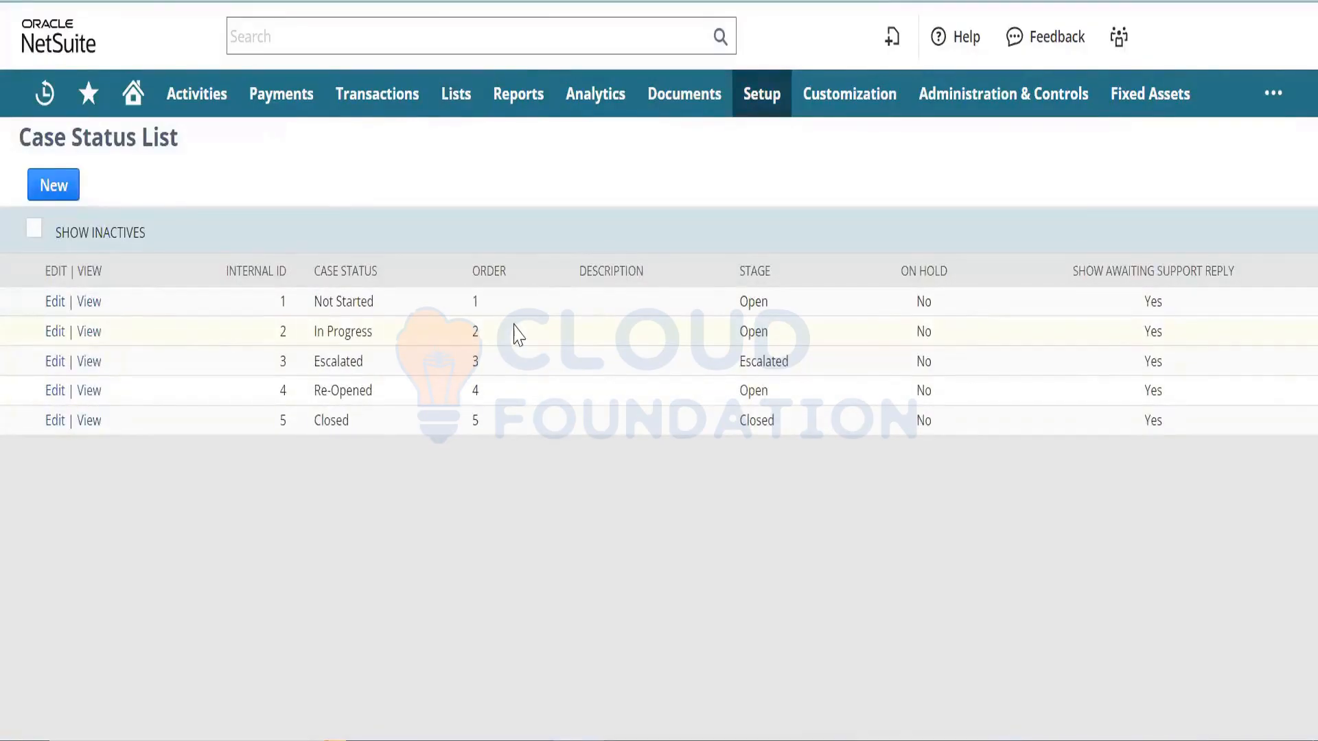
double_click(752, 300)
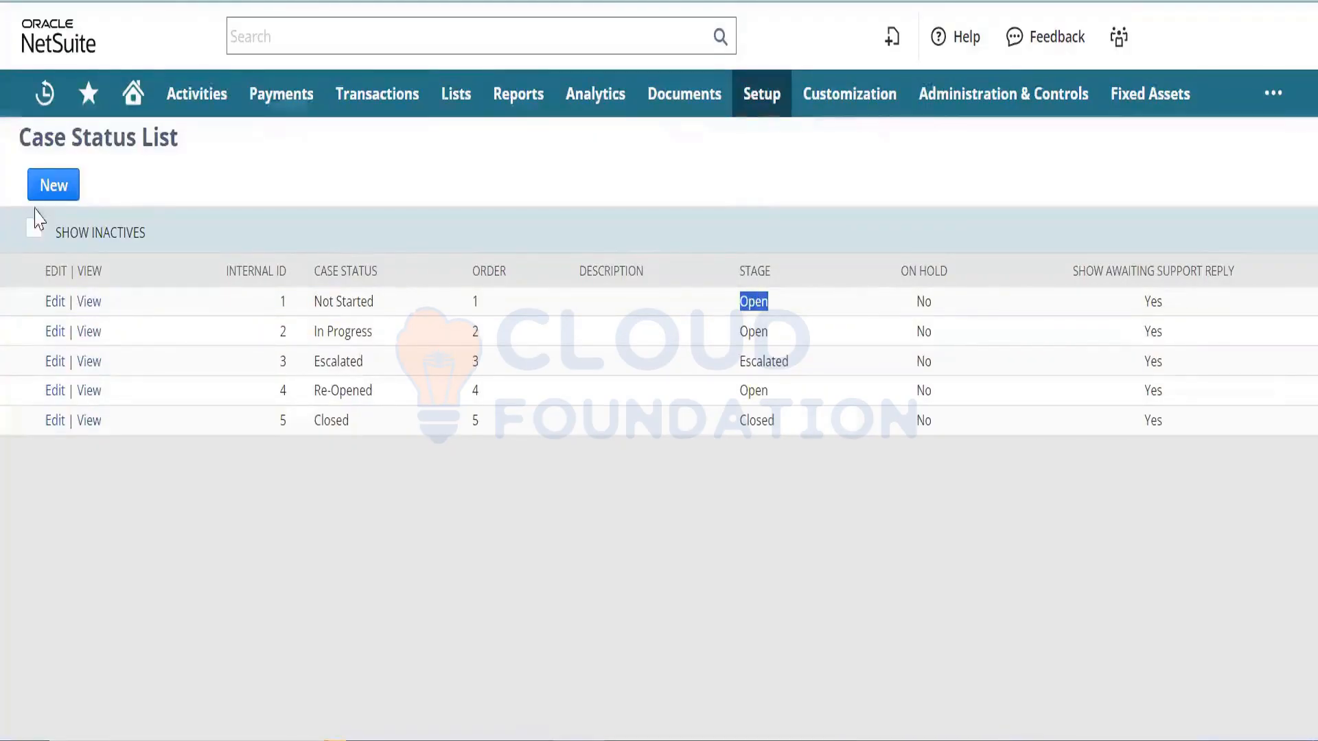
click(65, 198)
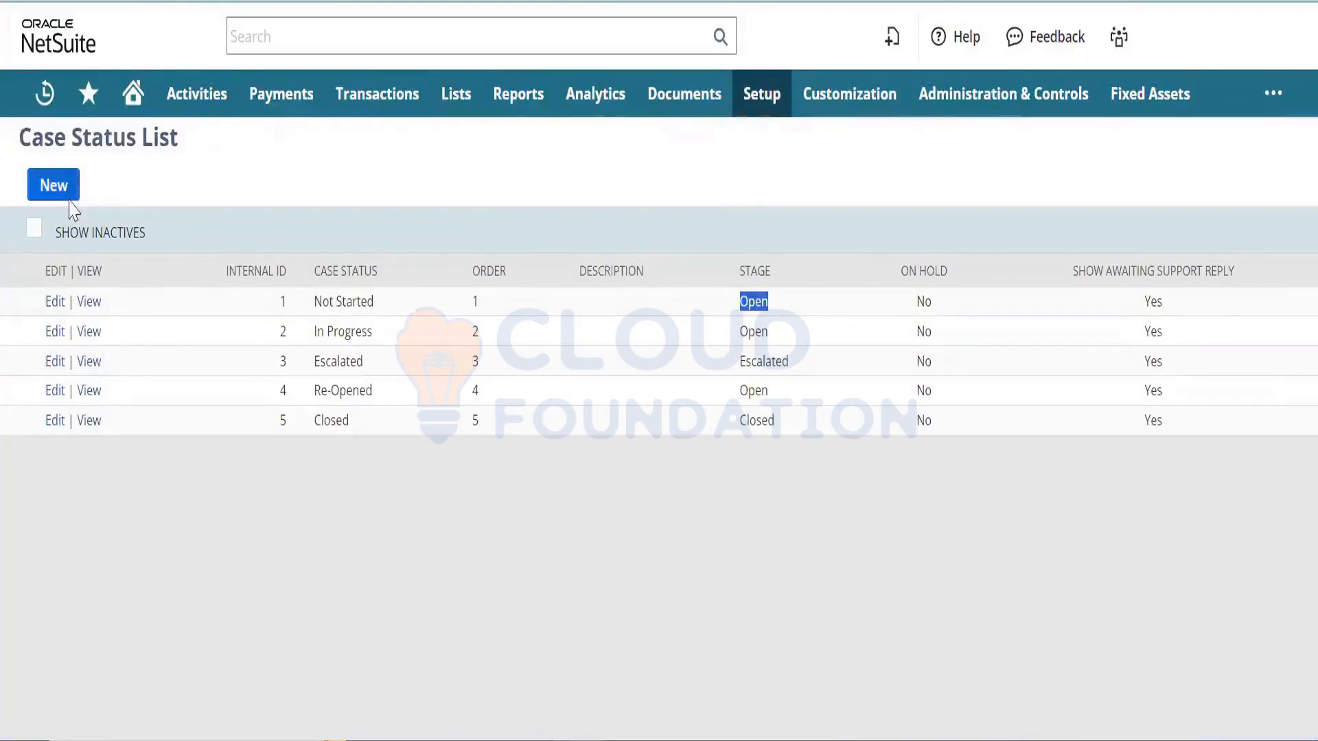
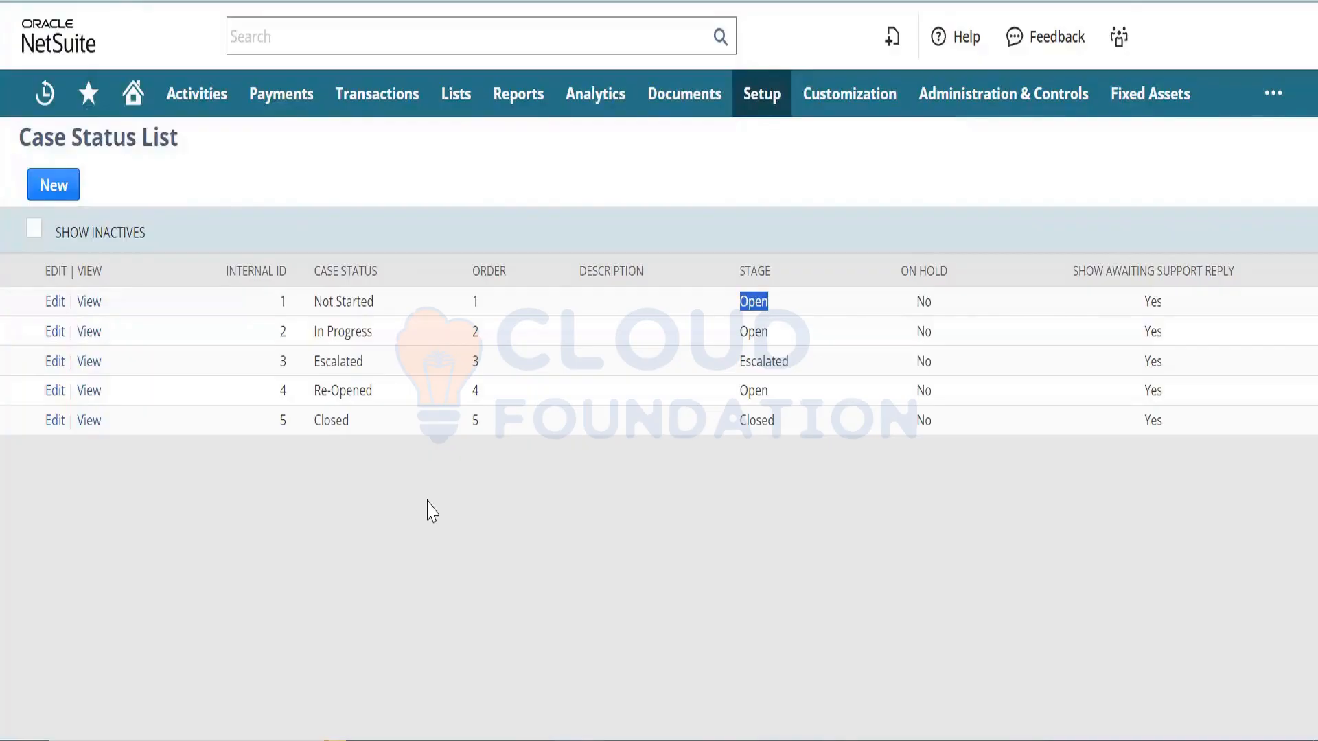
- Review the Not Started and In Progress statuses, then start a new case status
triple_click(346, 297)
triple_click(332, 325)
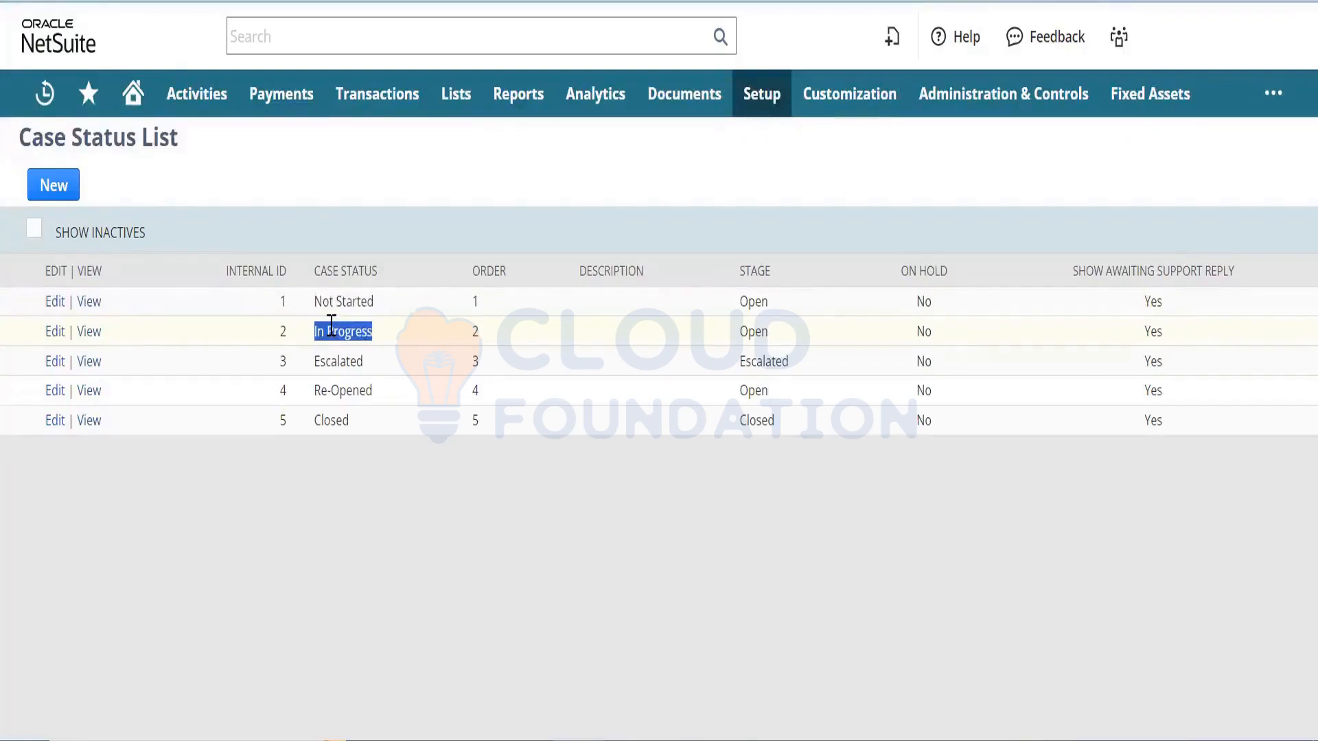
click(483, 332)
click(60, 196)
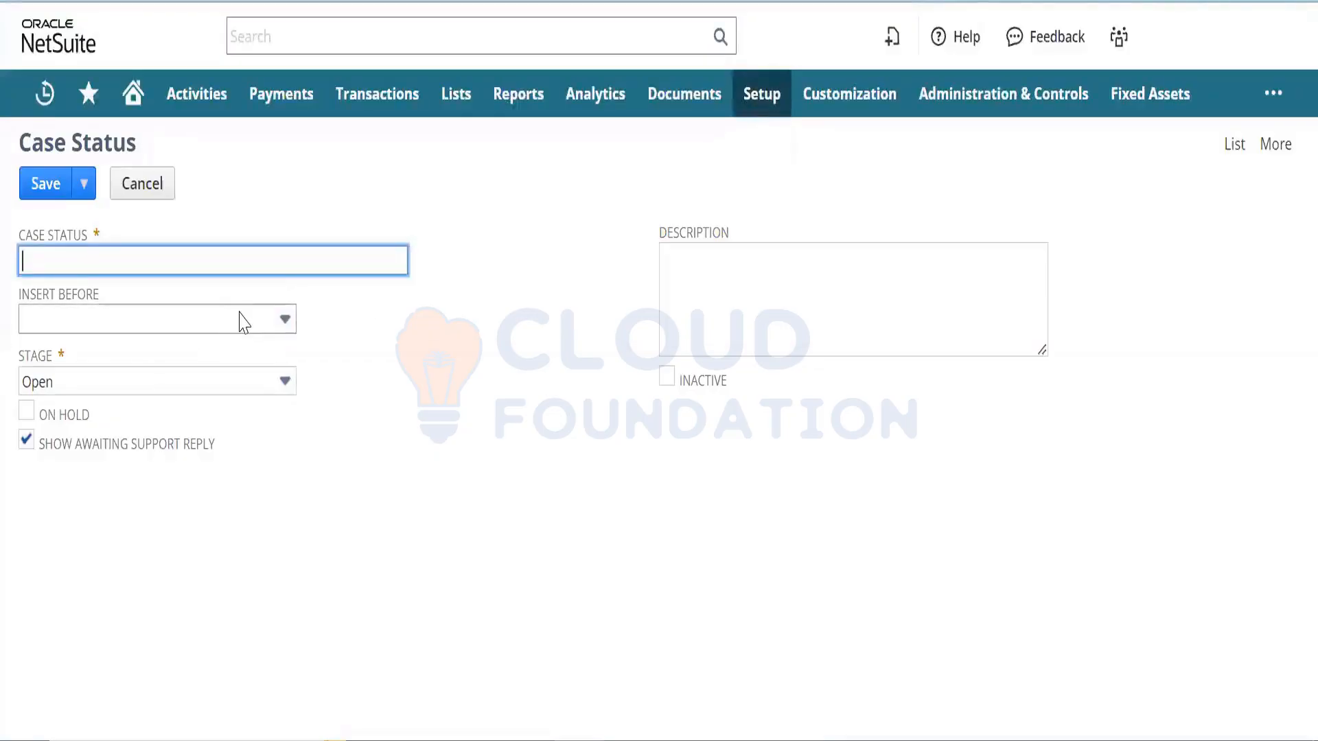
- Save case status 'Assigned' before 2-In Progress, described 'Case is Assigned to Support Rep'
click(243, 322)
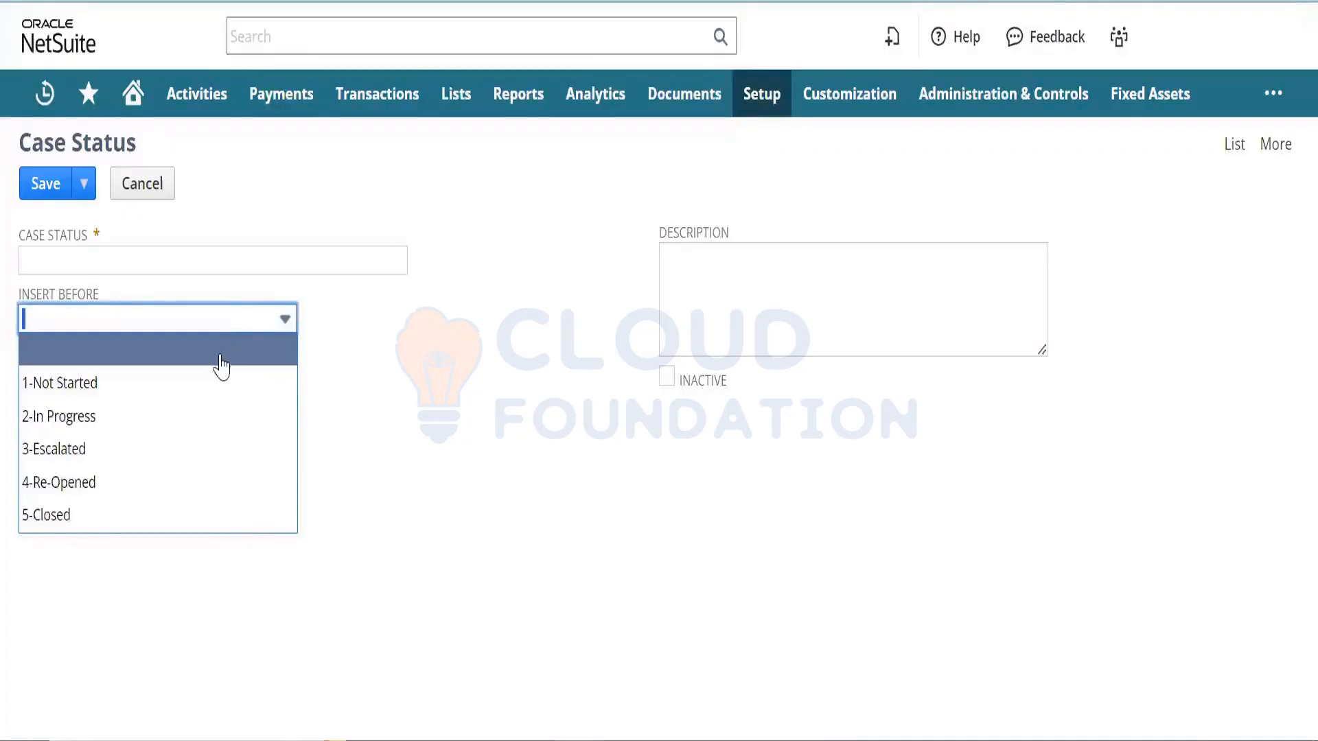
click(216, 419)
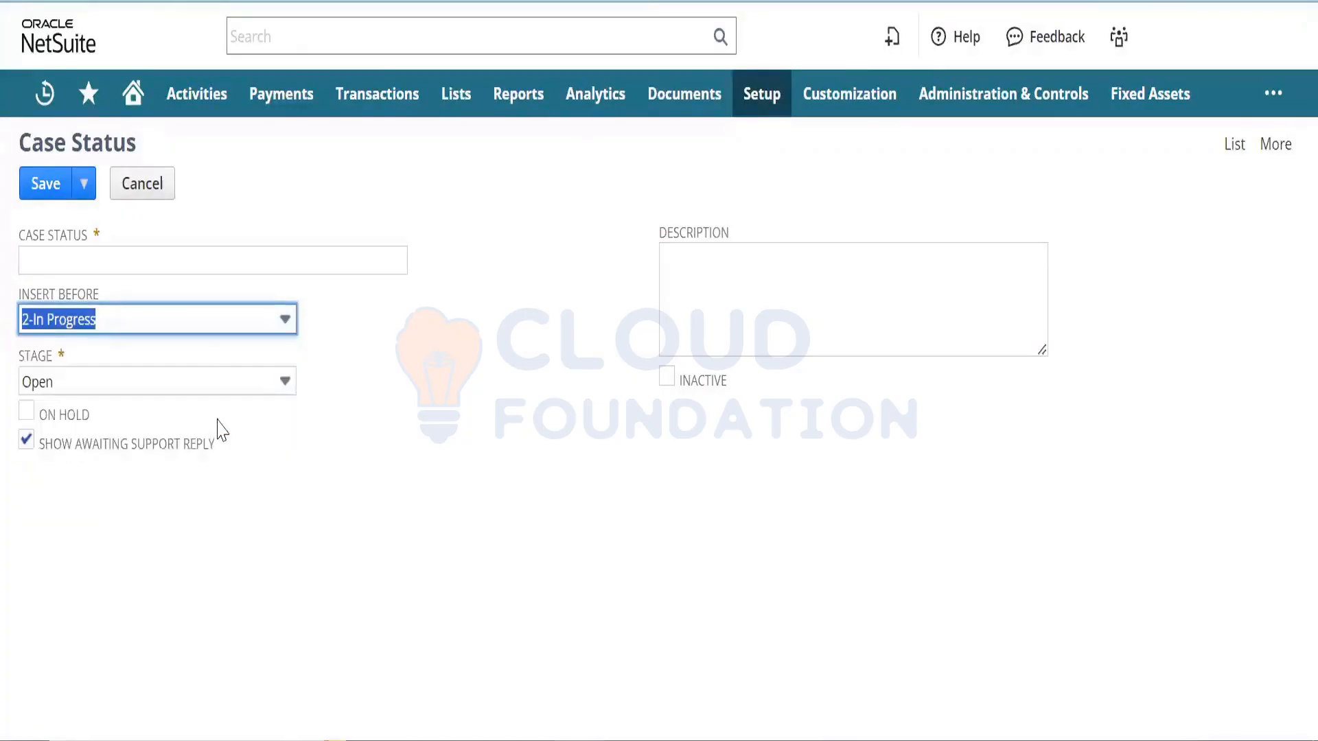
click(206, 260)
text(Assigned)
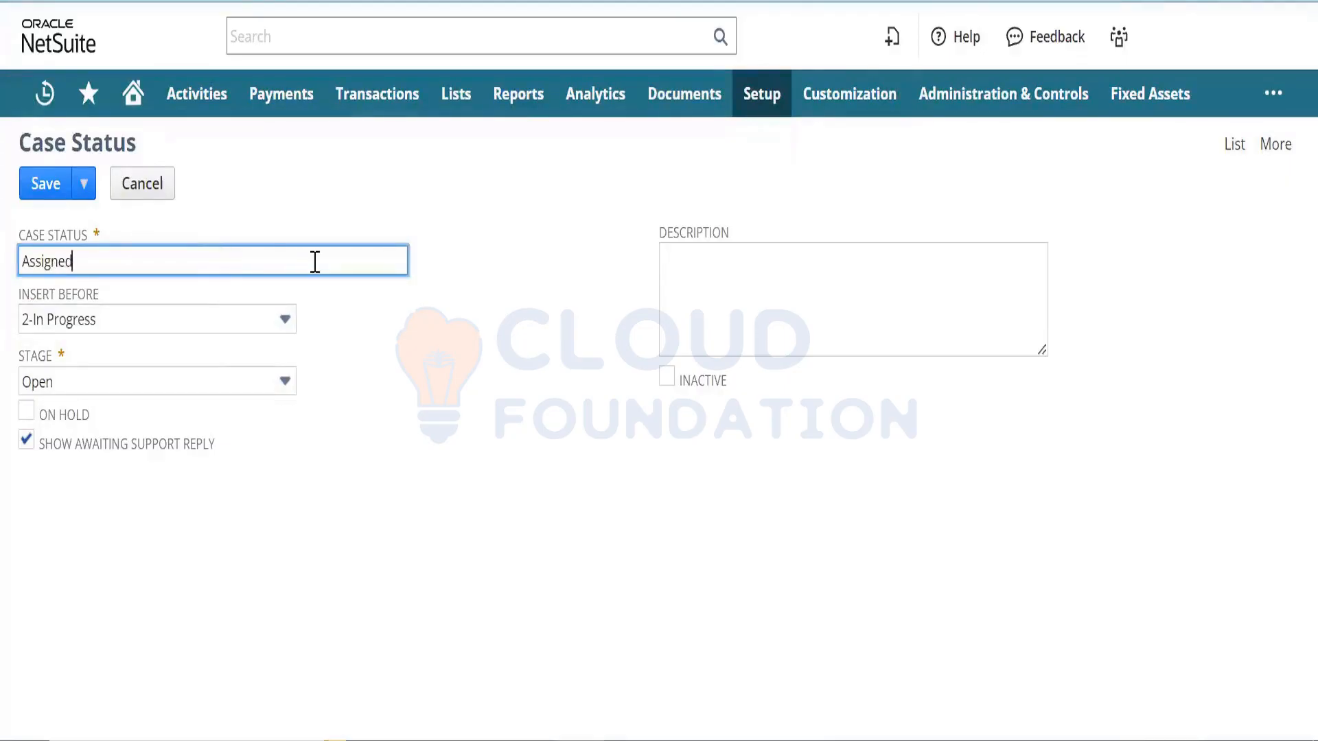
key(Tab)
click(665, 255)
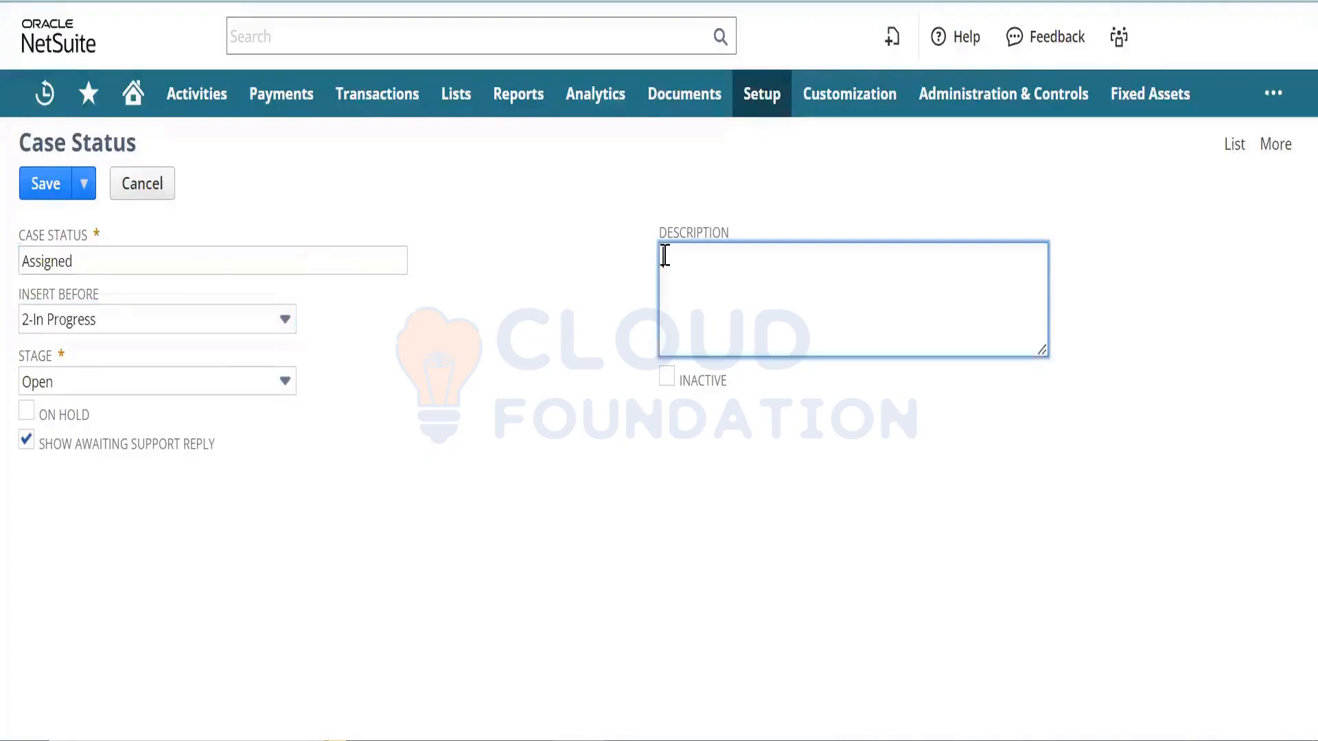
text(Case)
text( is Assgined)
key(BackSpace)
key(BackSpace)
key(BackSpace)
key(BackSpace)
key(BackSpace)
text(igned to)
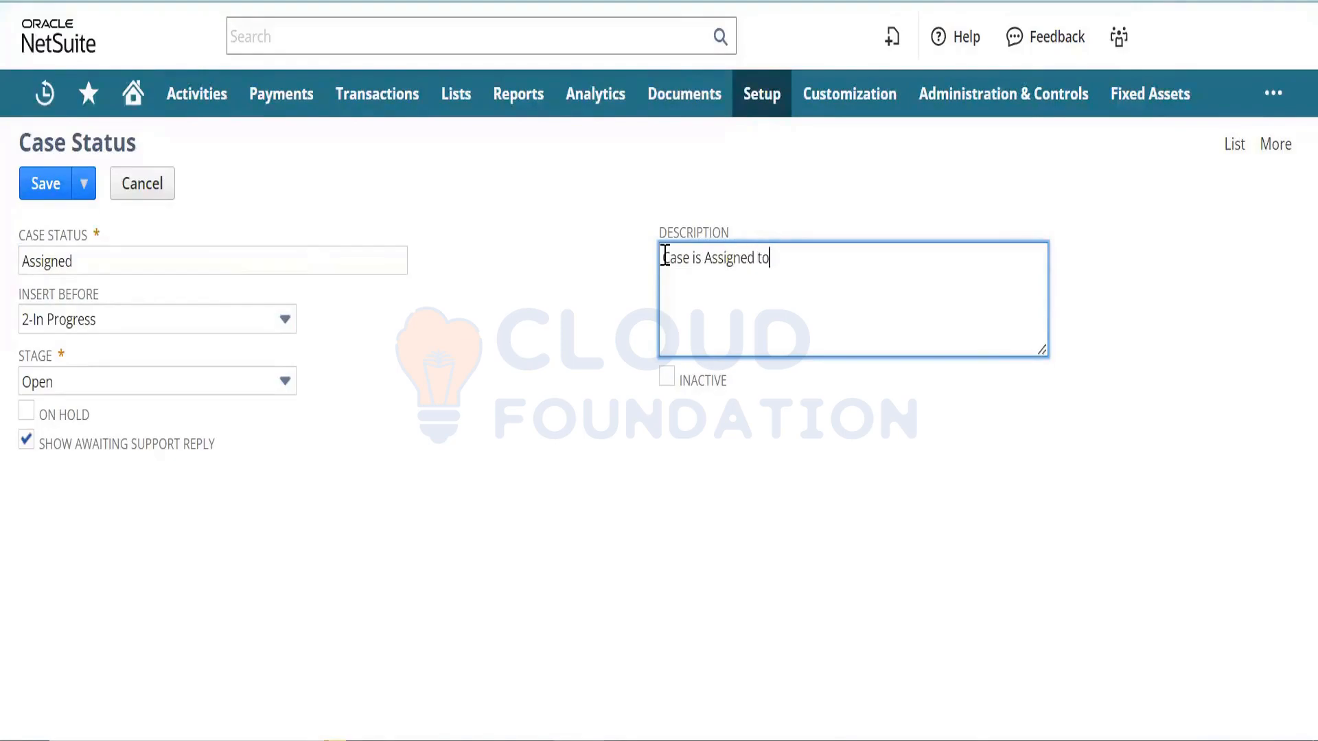
text( Support Rep)
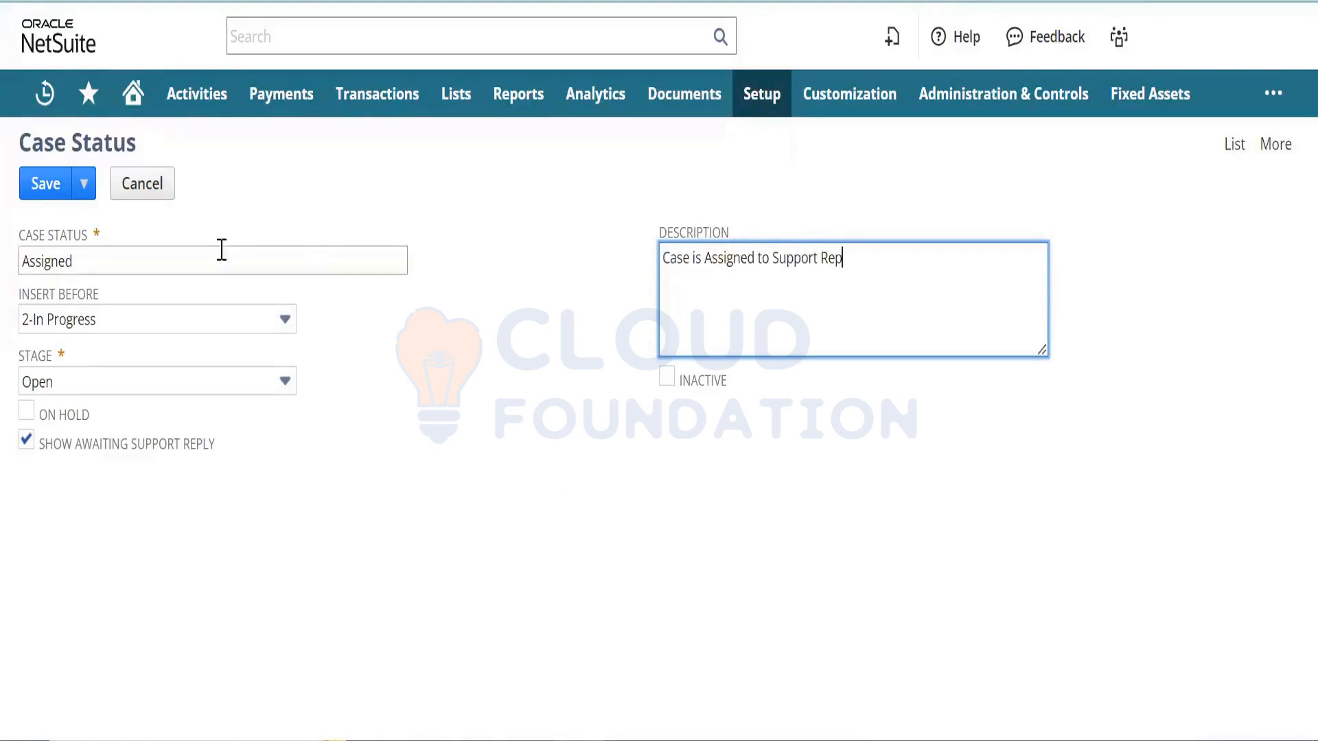
click(55, 187)
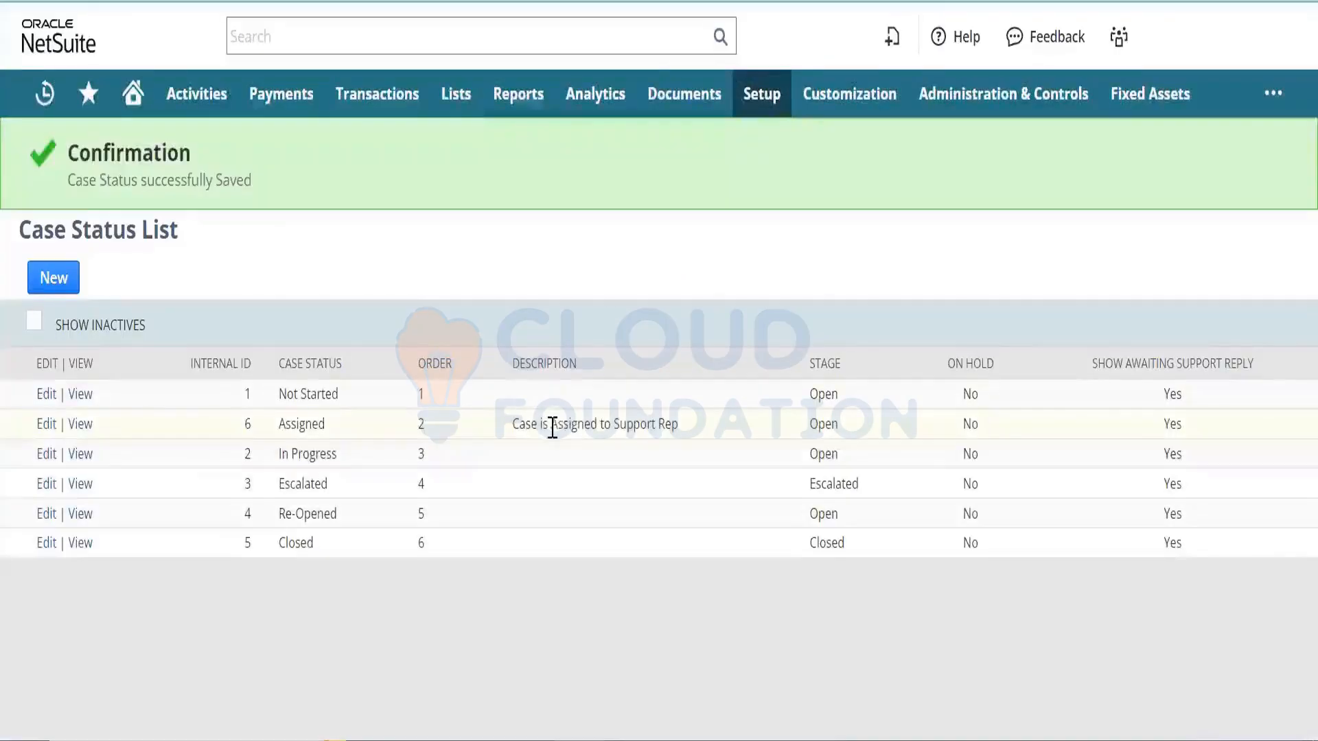
triple_click(577, 426)
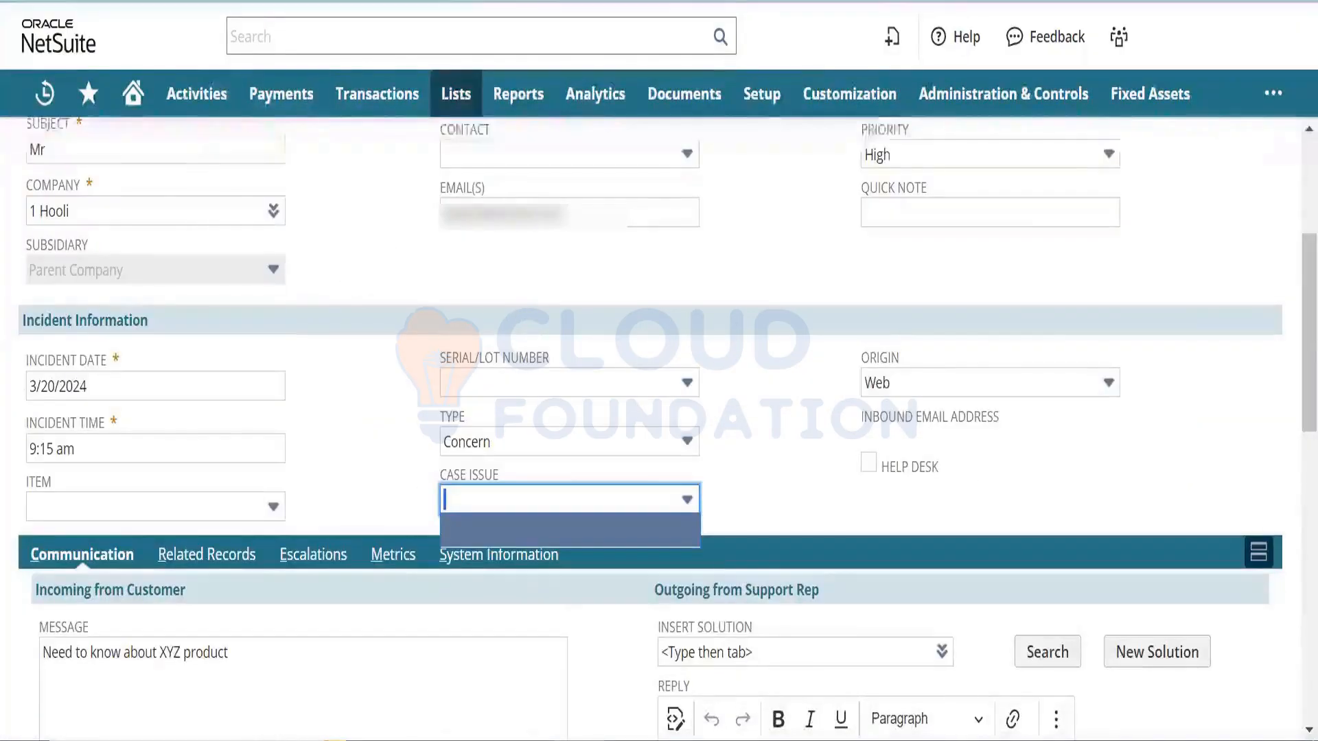
- Reload CASE01 and switch its status from Assigned to In Progress
key(F5)
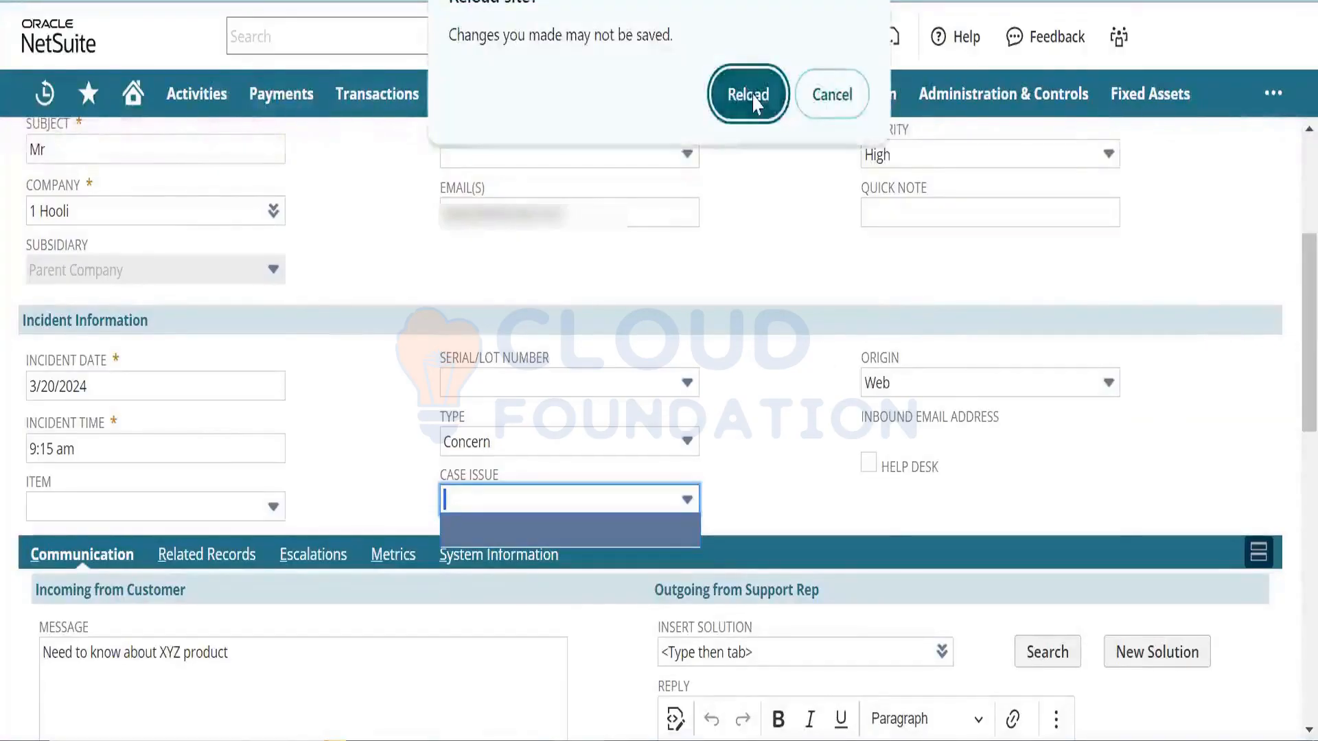
click(753, 100)
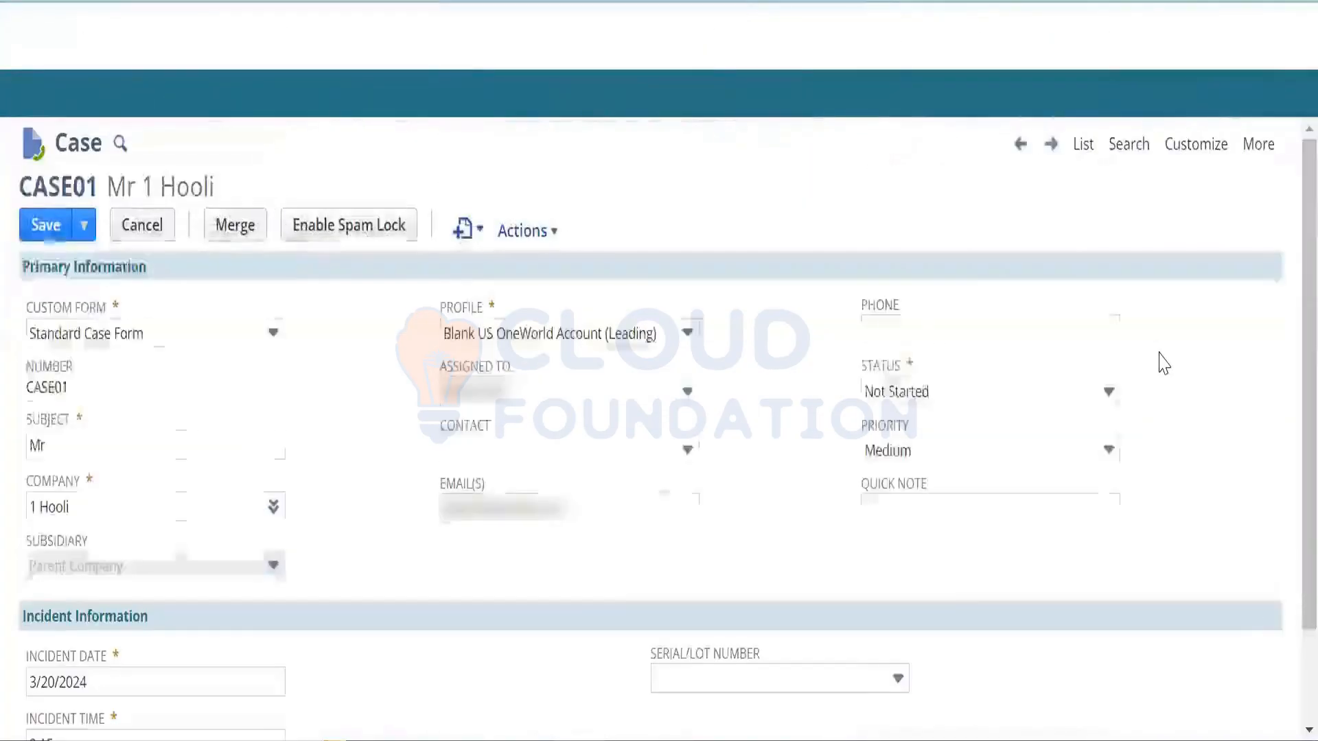
click(1000, 391)
click(940, 487)
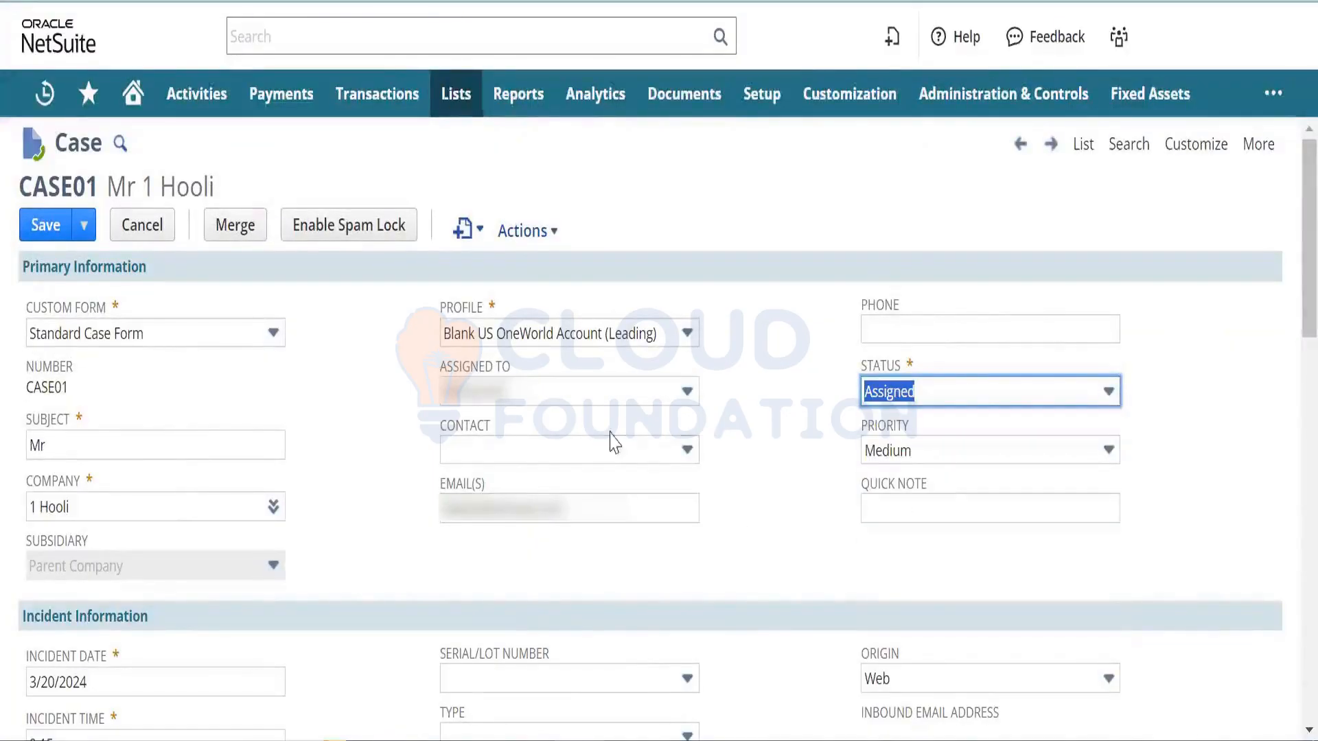
click(797, 468)
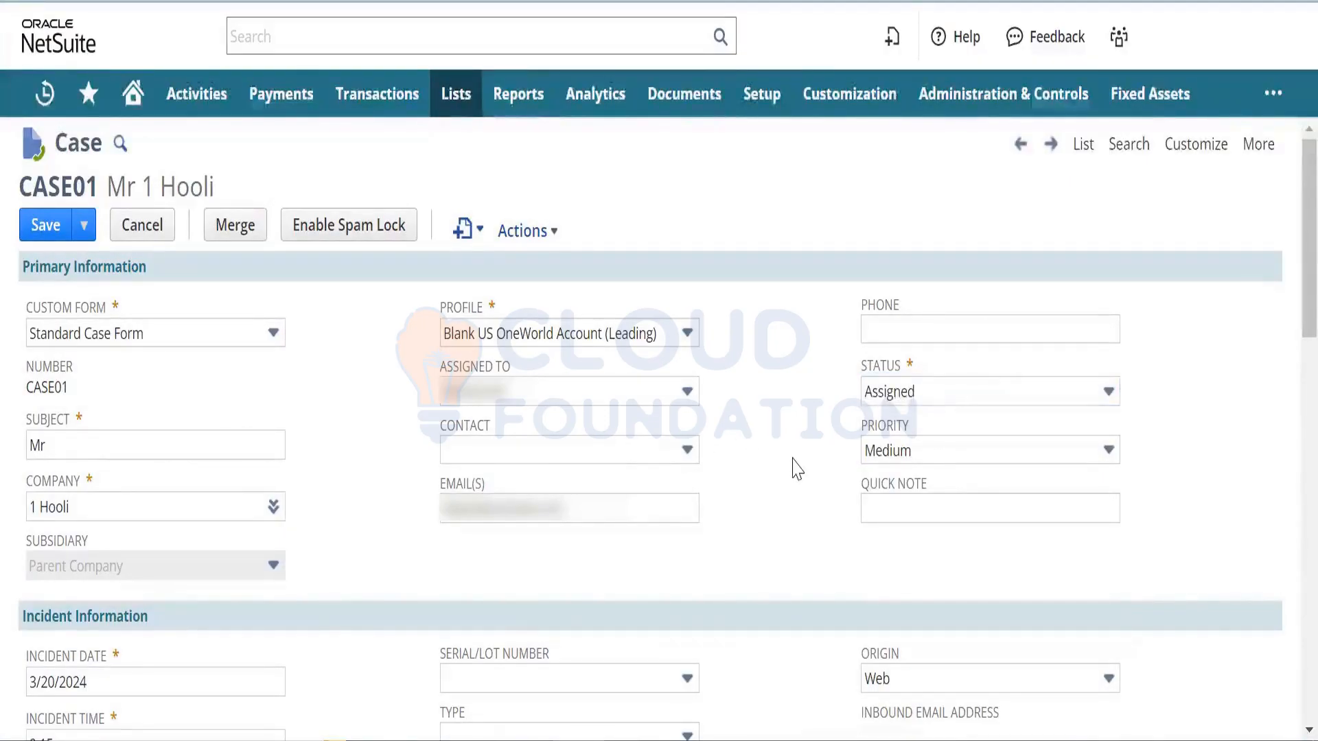
click(917, 388)
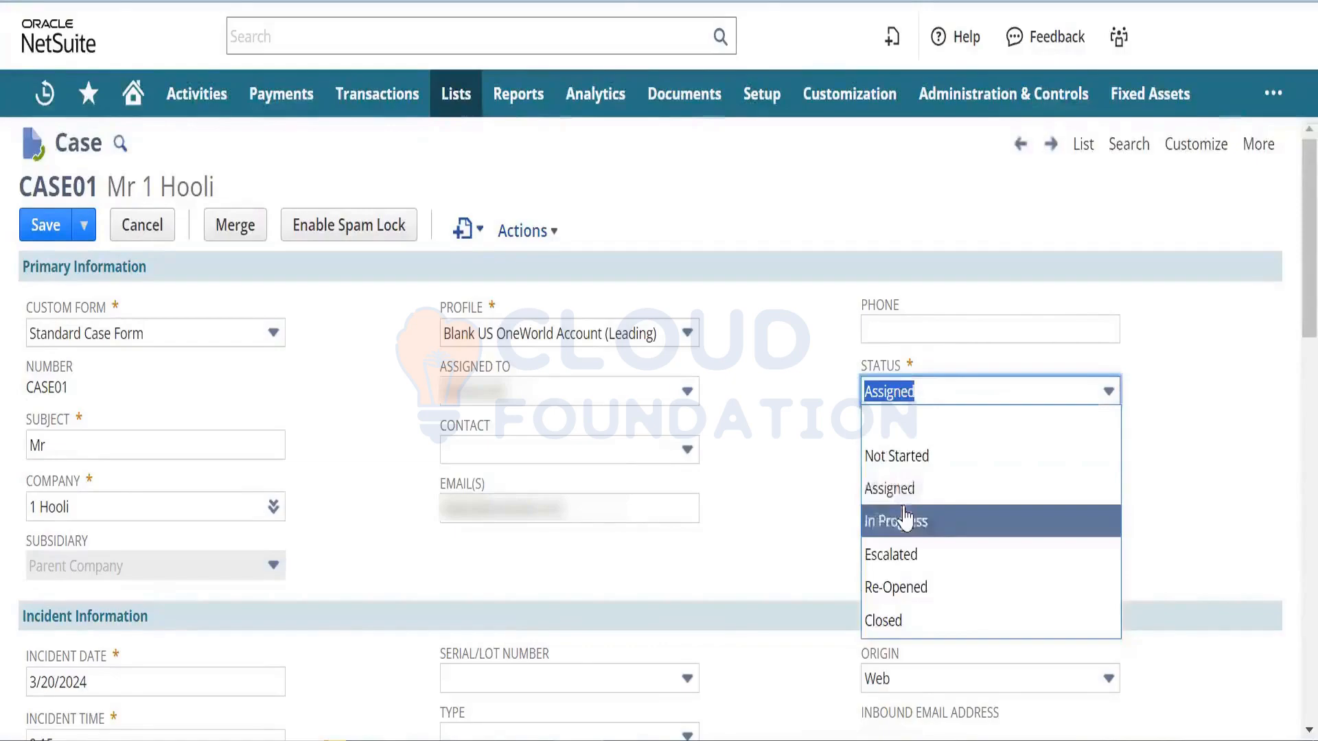
click(904, 520)
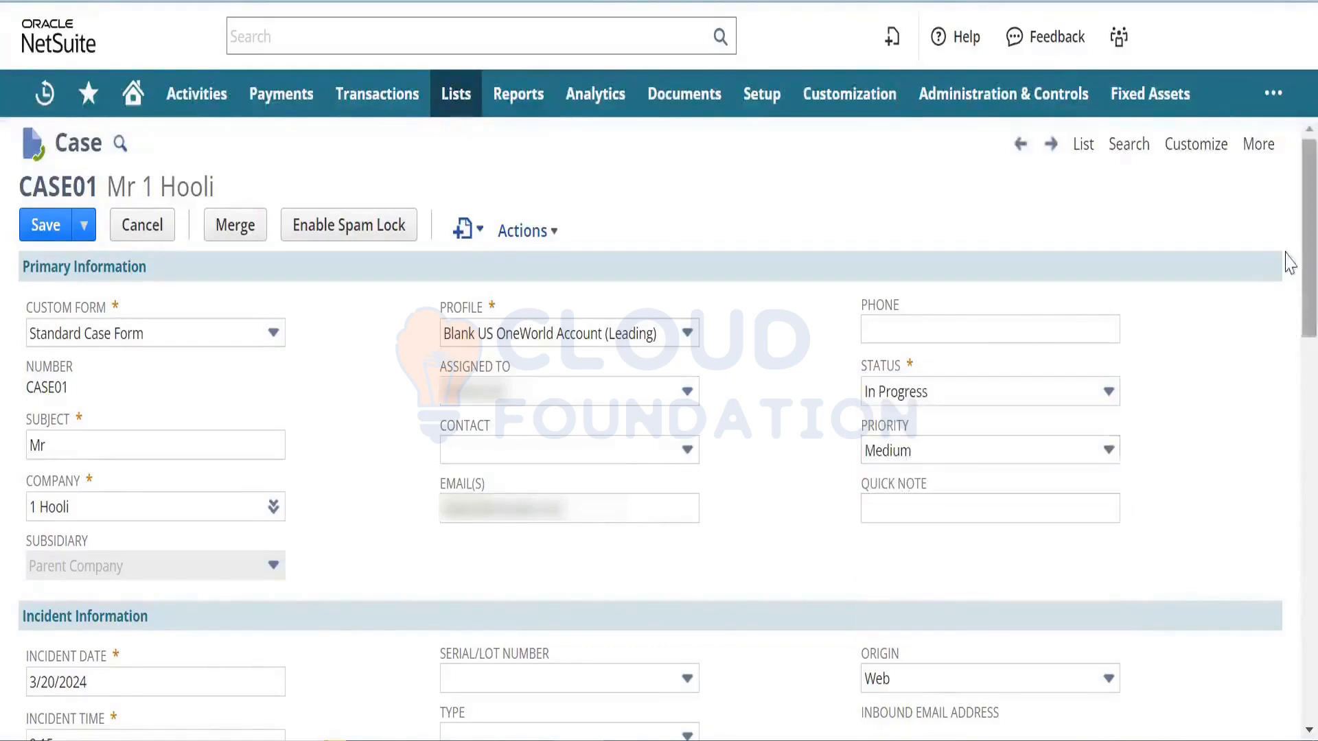
drag(1288, 263, 1285, 471)
drag(285, 292, 55, 313)
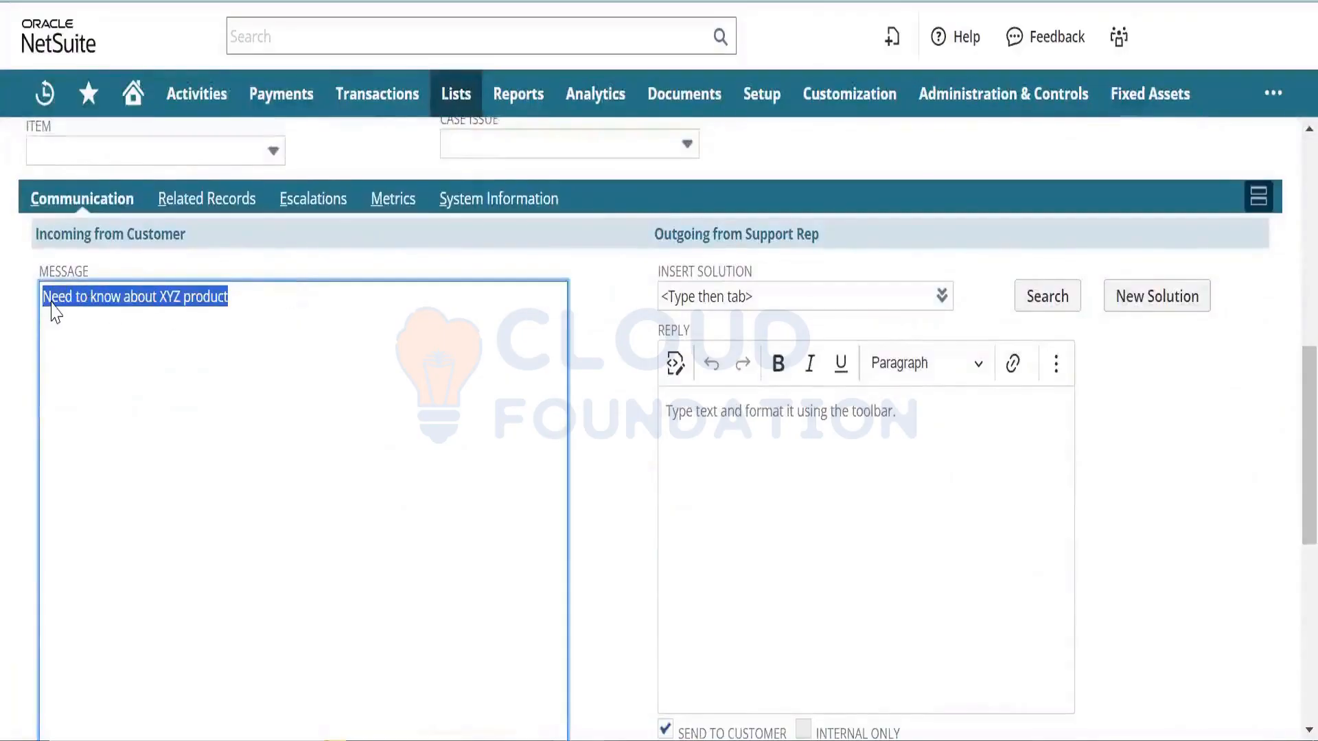
- Reply 'Product is a mobile 8 GB Ram, 1 TB hard disk' on CASE01 and save it
click(922, 462)
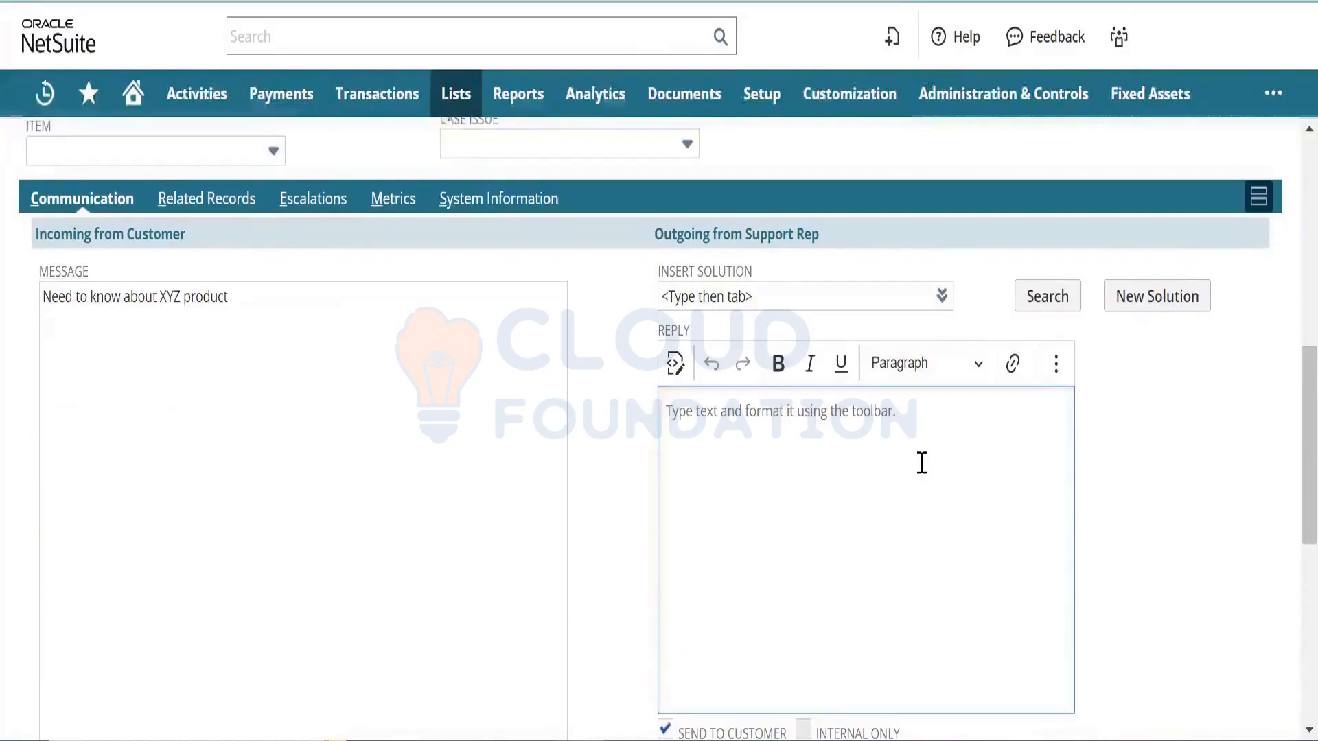
text(Produc)
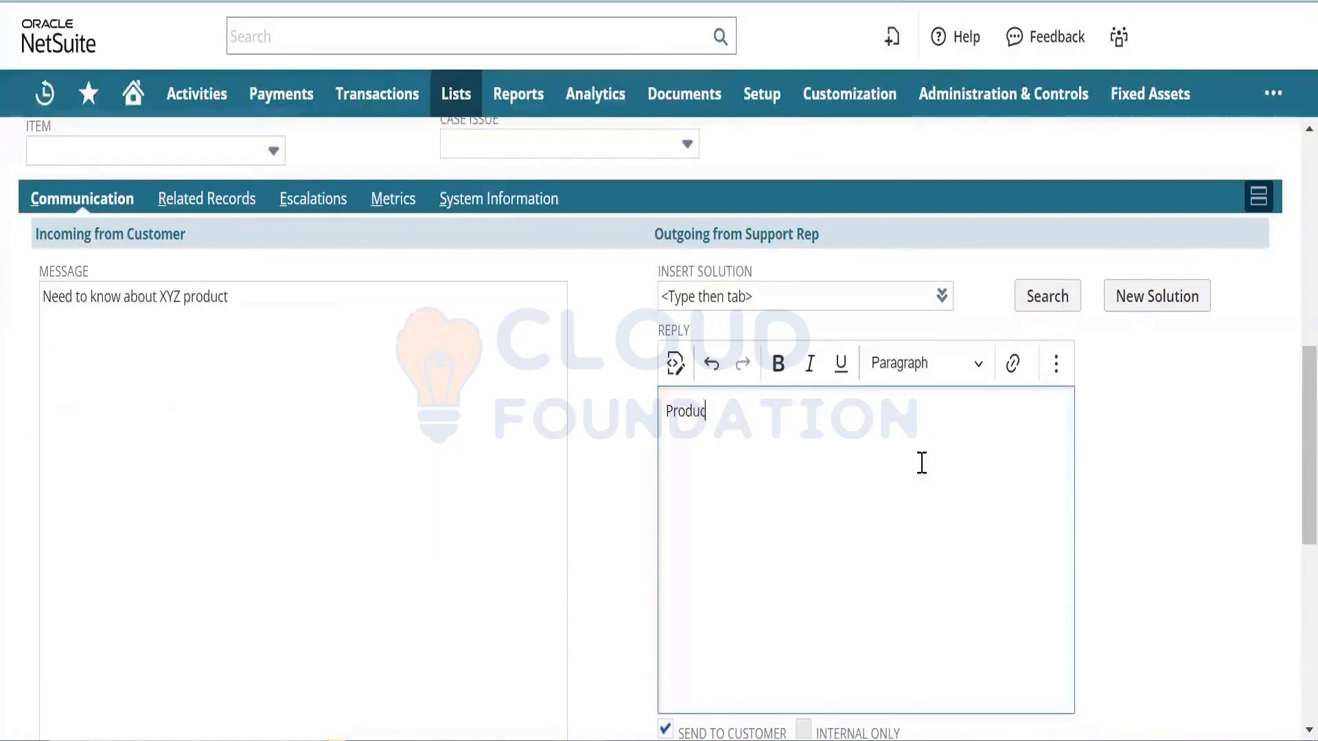
text(t is a mobile )
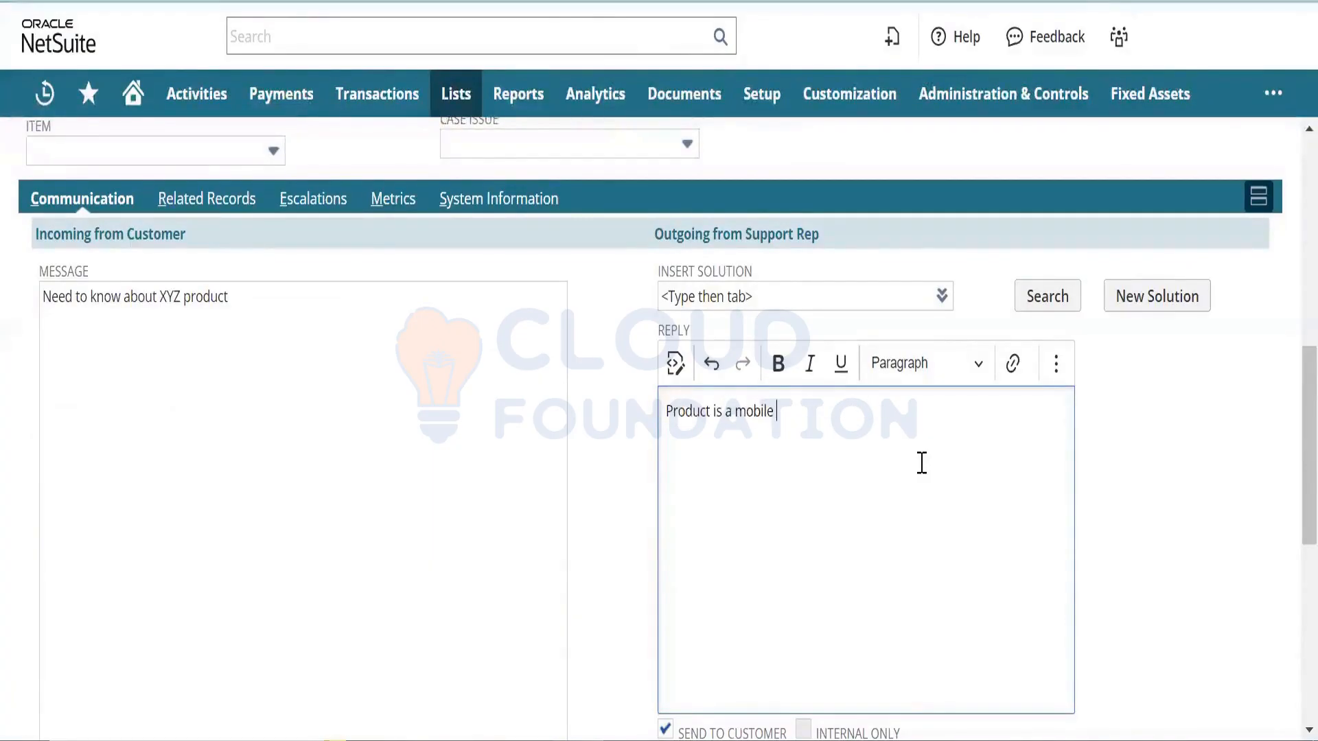
text(8 GB Ram, 1 TB hard disk)
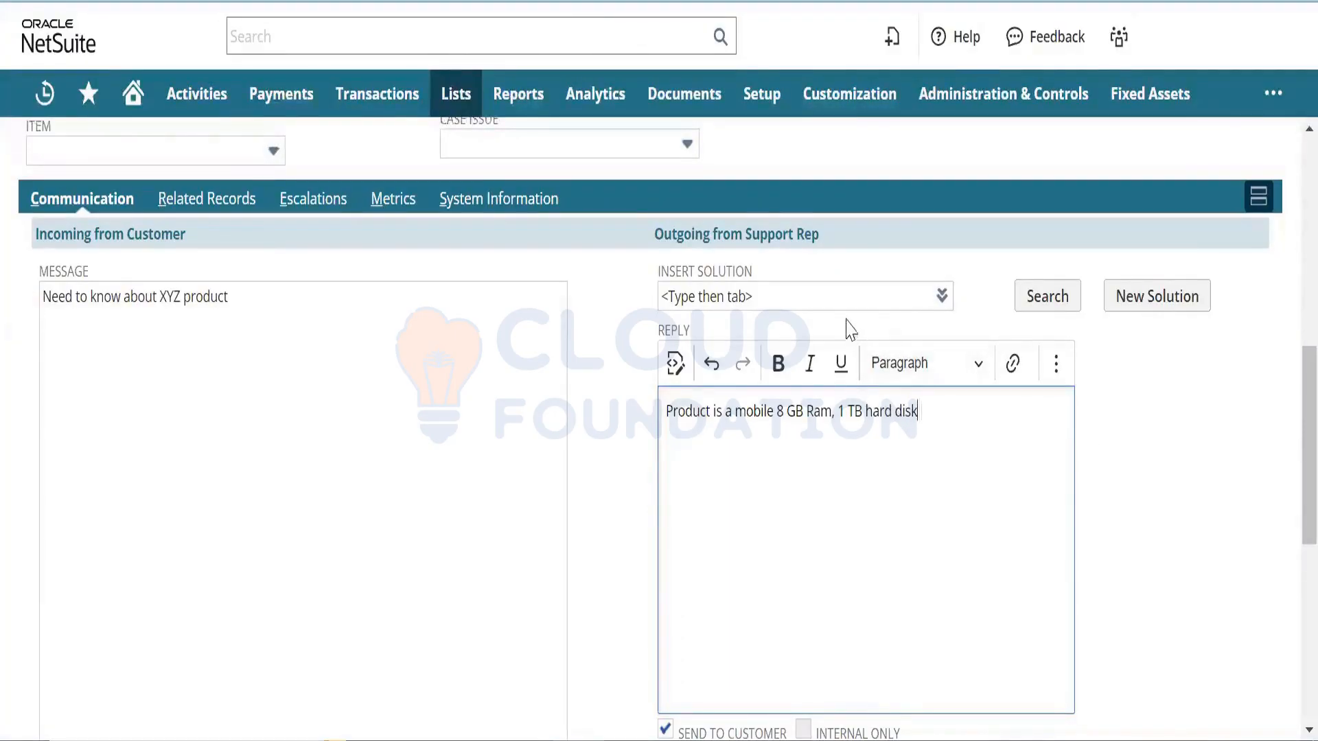
scroll(1289, 496, down, 3)
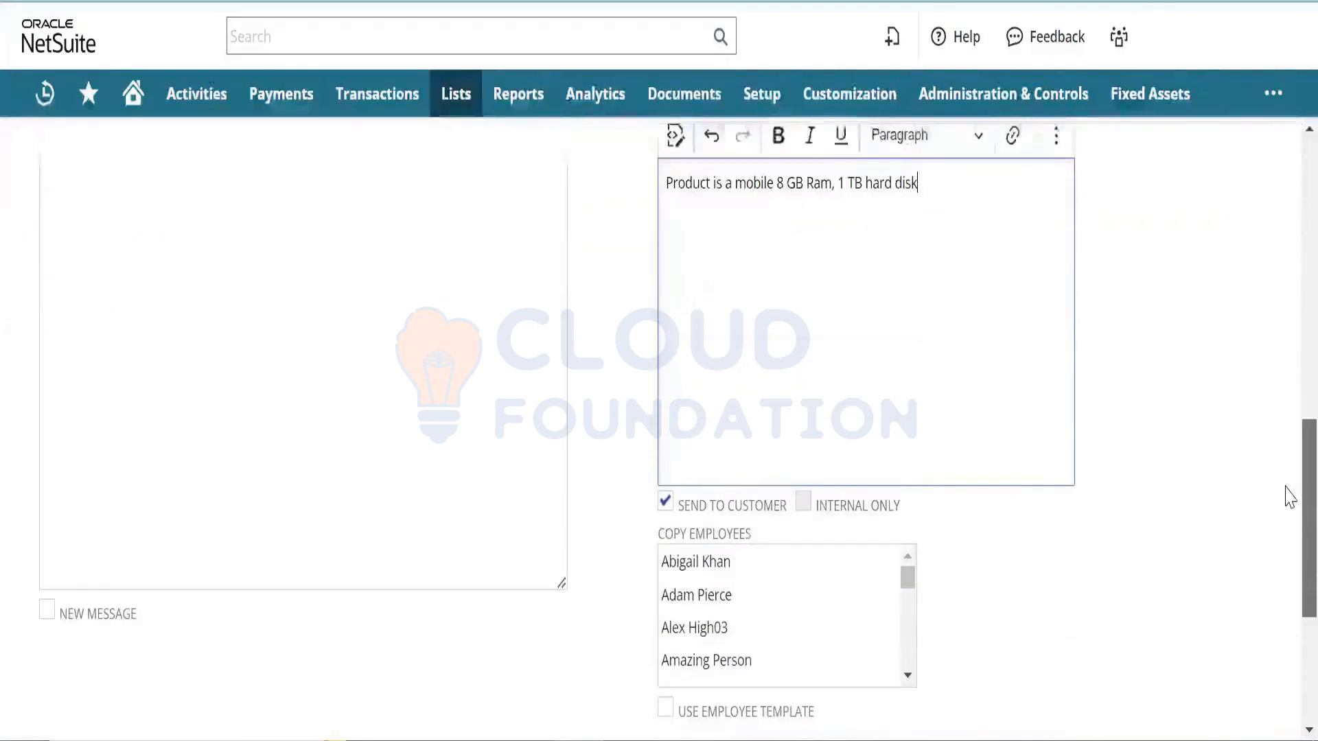
scroll(1286, 495, down, 1)
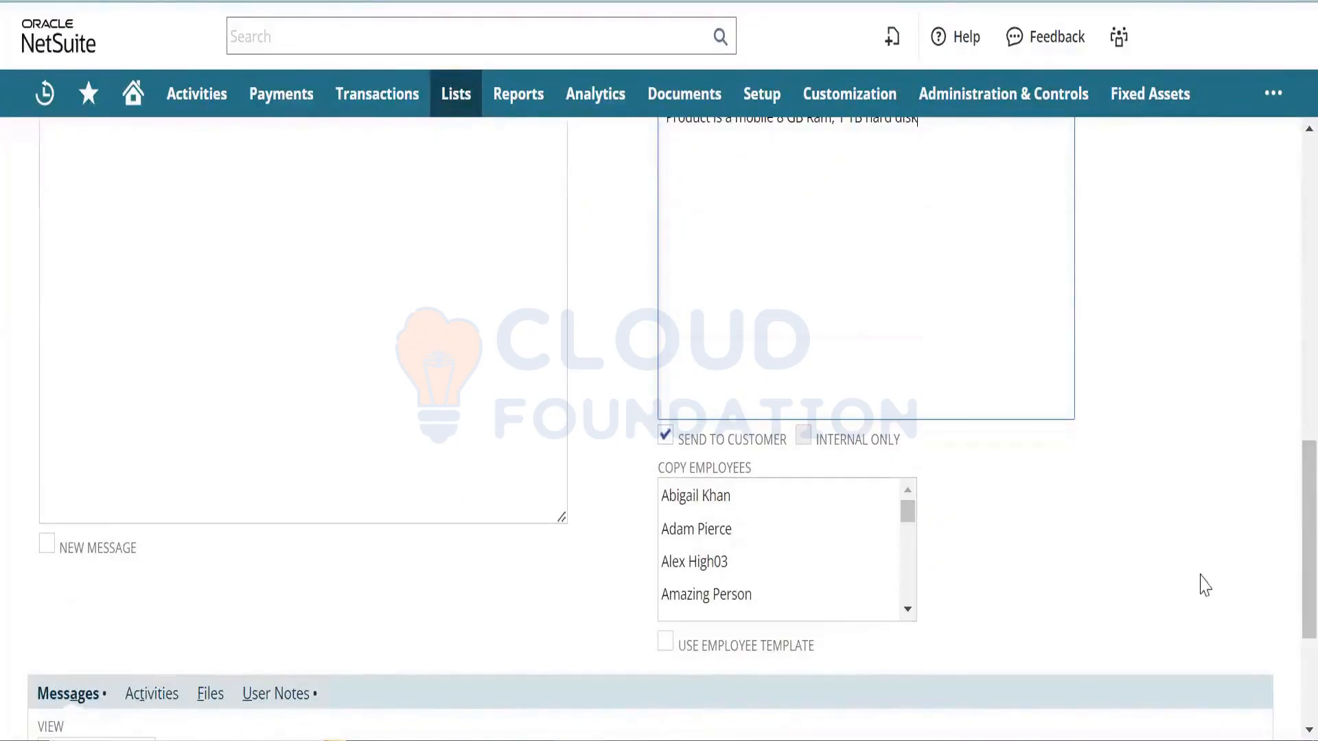
scroll(1290, 575, down, 3)
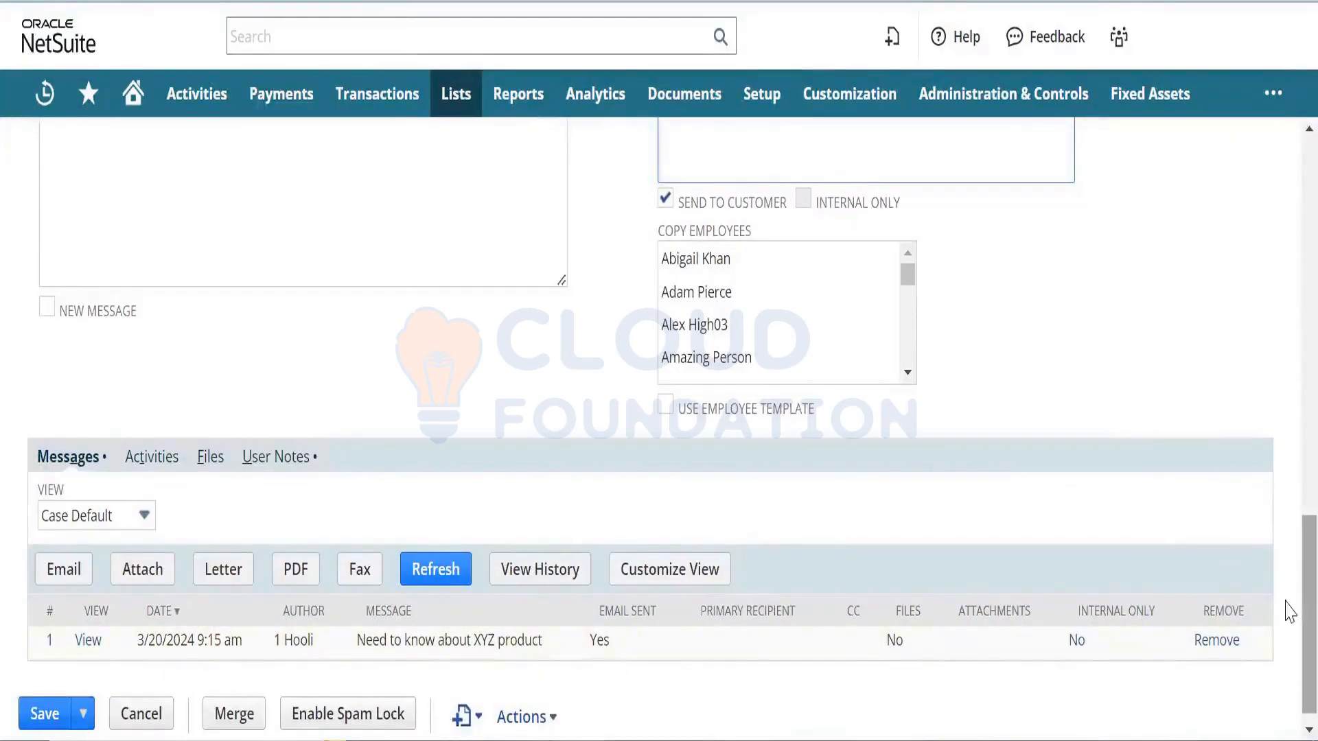
drag(1290, 611, 1283, 402)
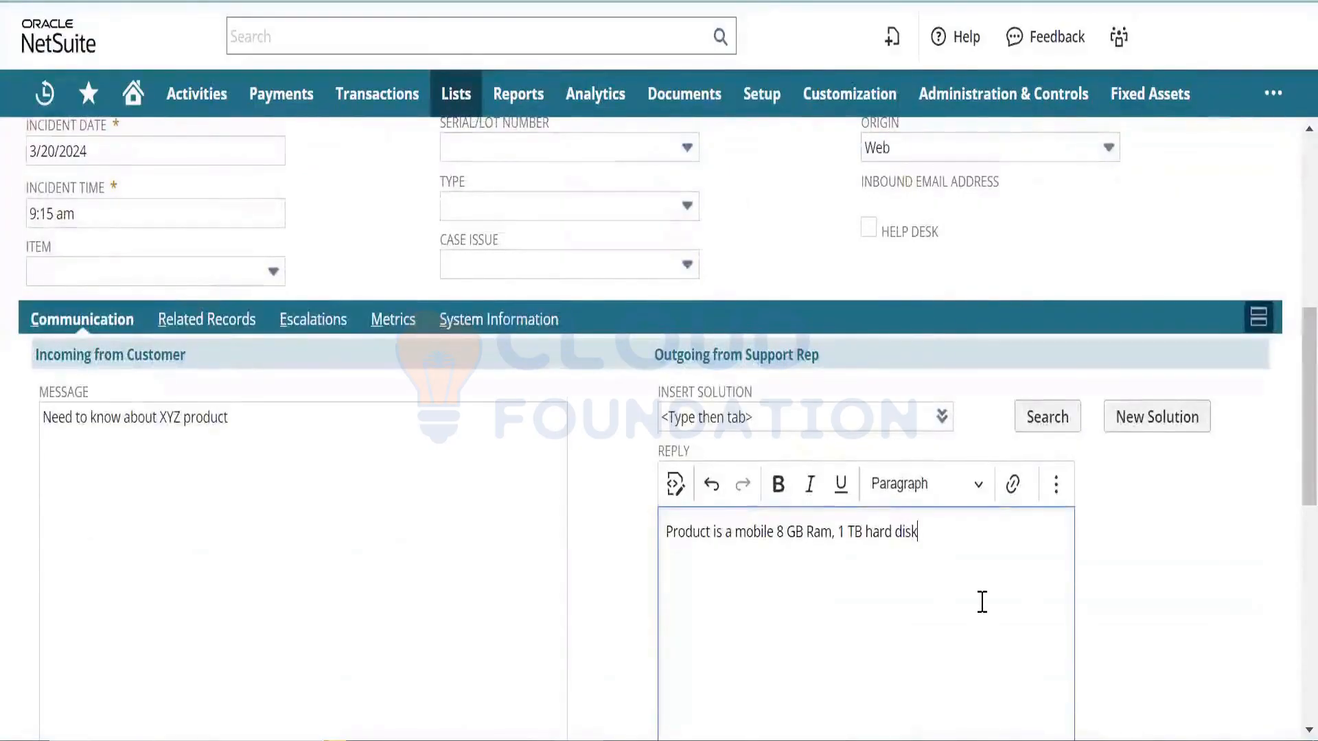
drag(1290, 472, 1286, 686)
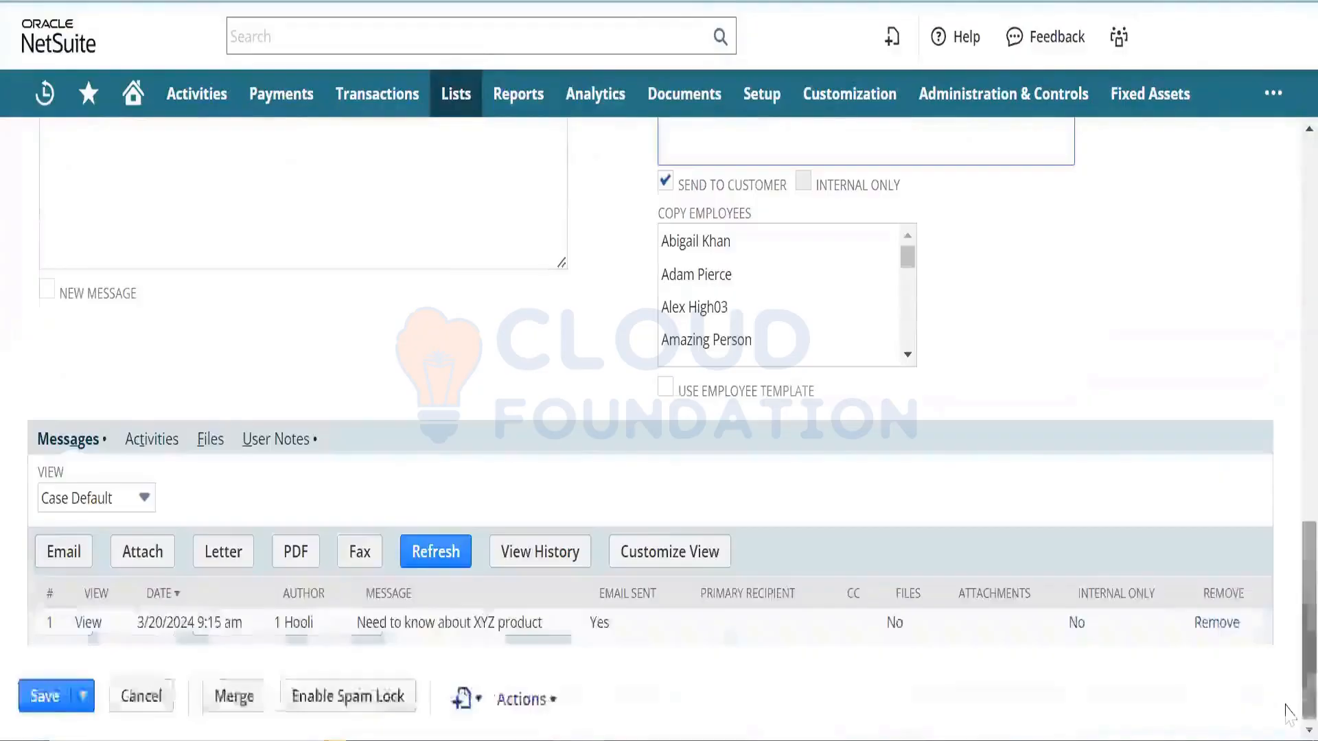
click(50, 693)
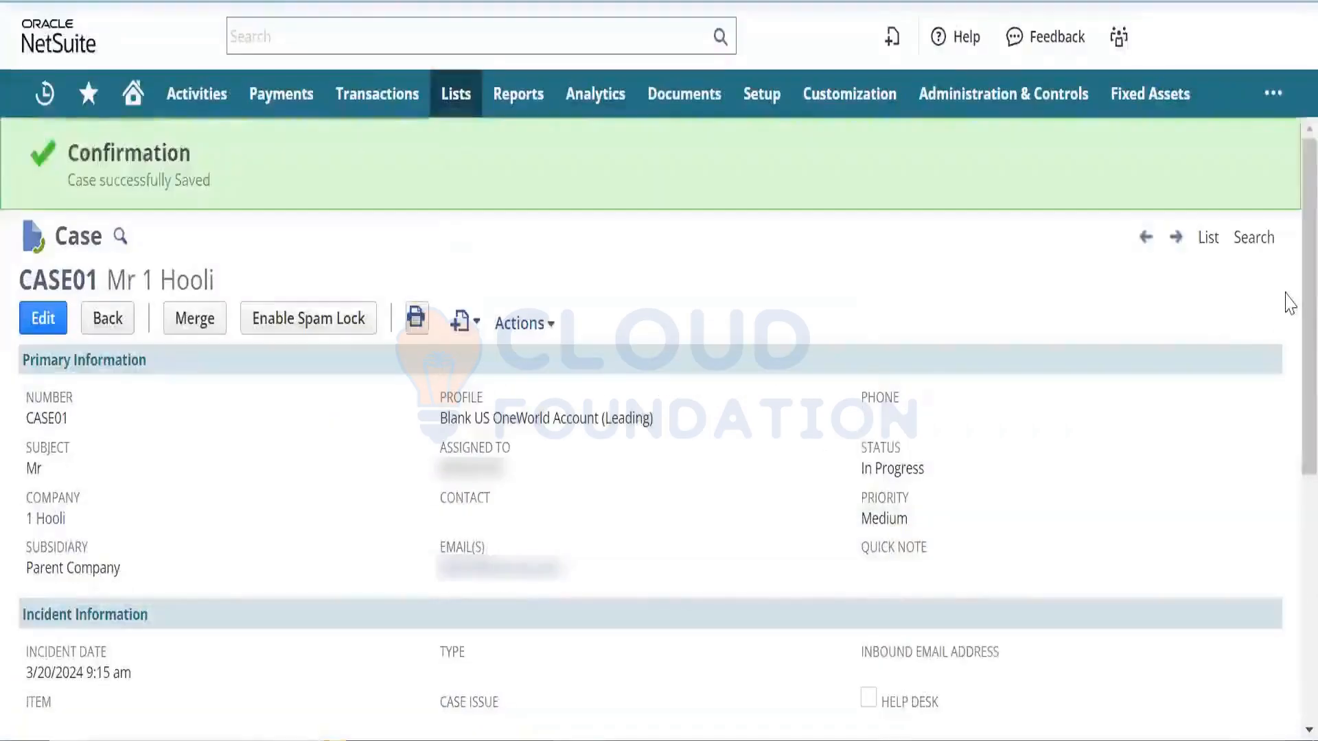
- Review the sent reply in Messages, then switch CASE01's Communication view to Activities
scroll(1285, 409, down, 5)
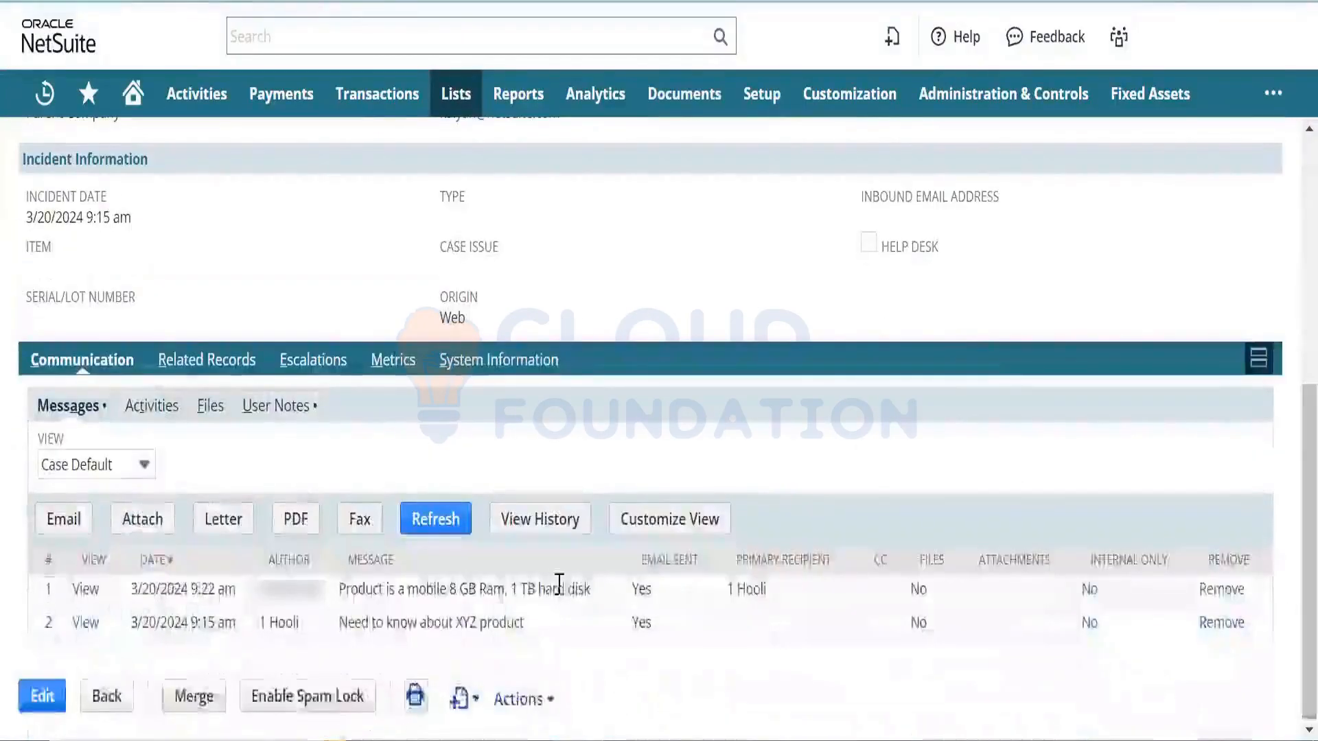
drag(591, 589, 325, 582)
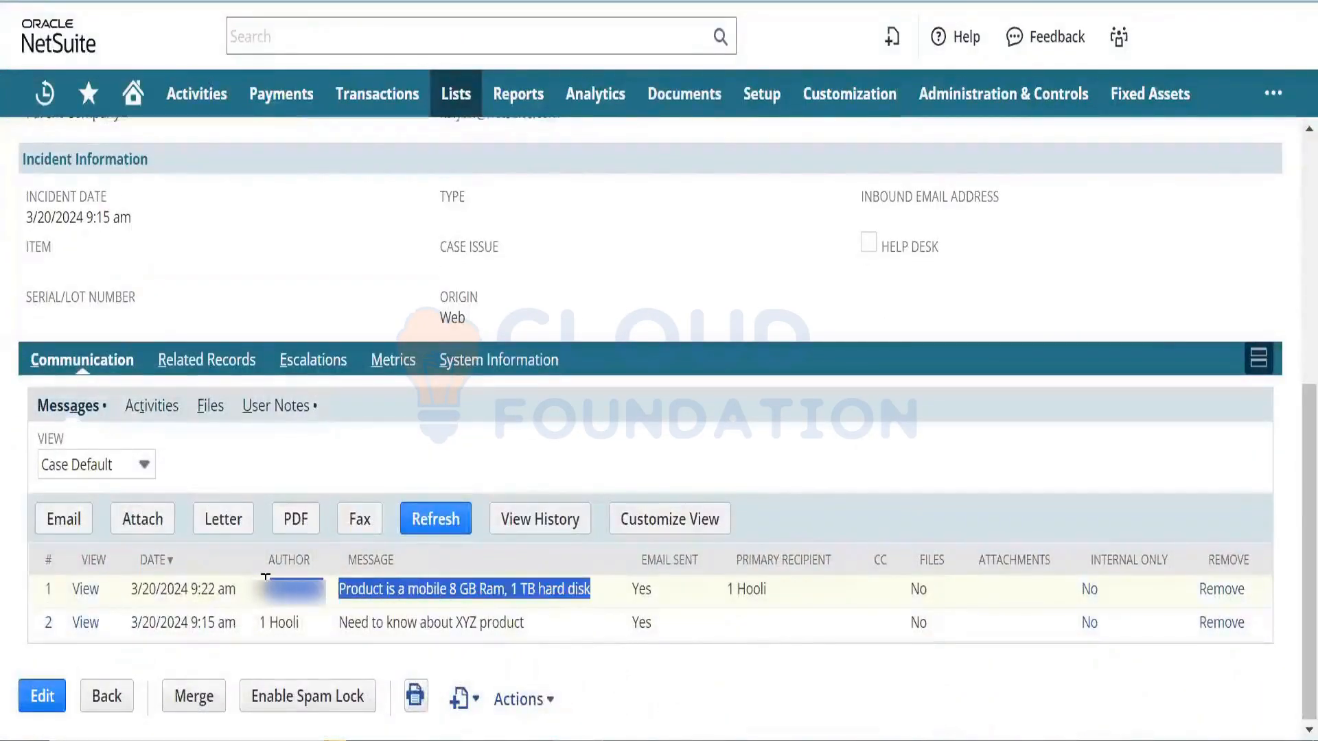
click(294, 580)
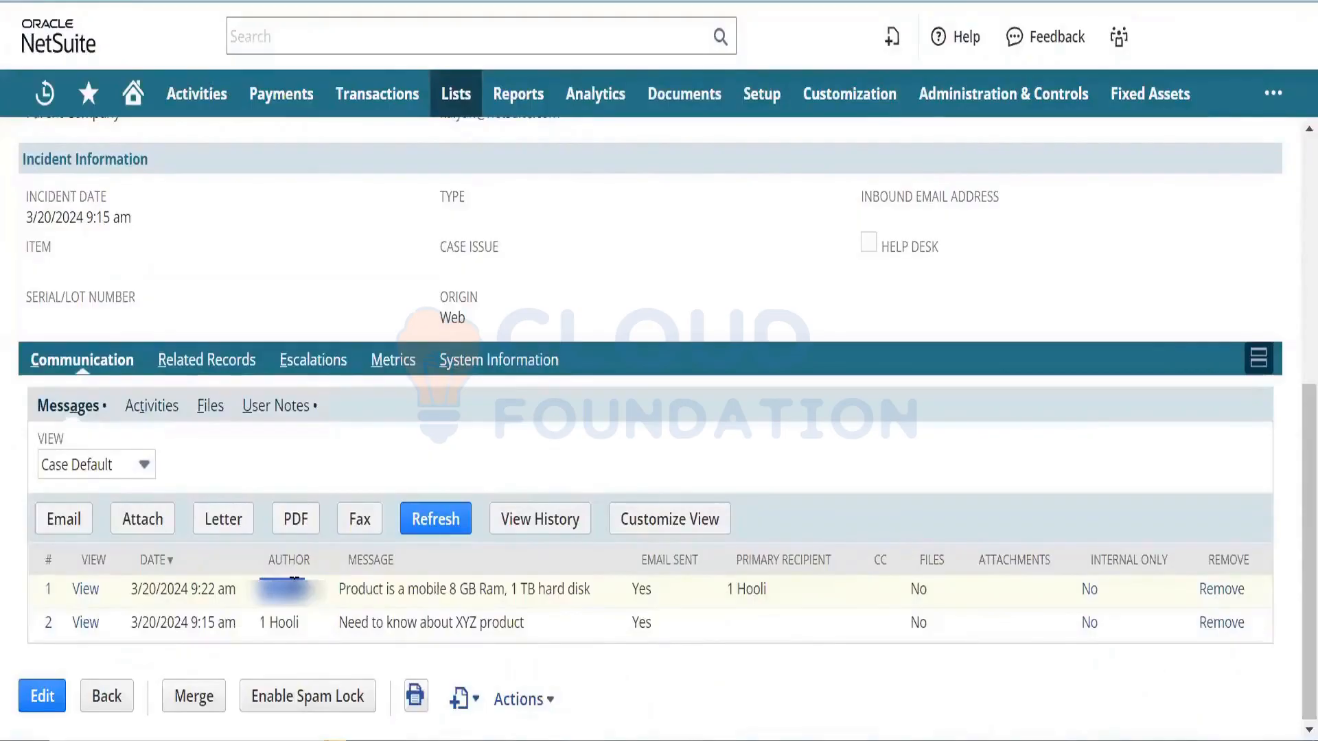
double_click(420, 597)
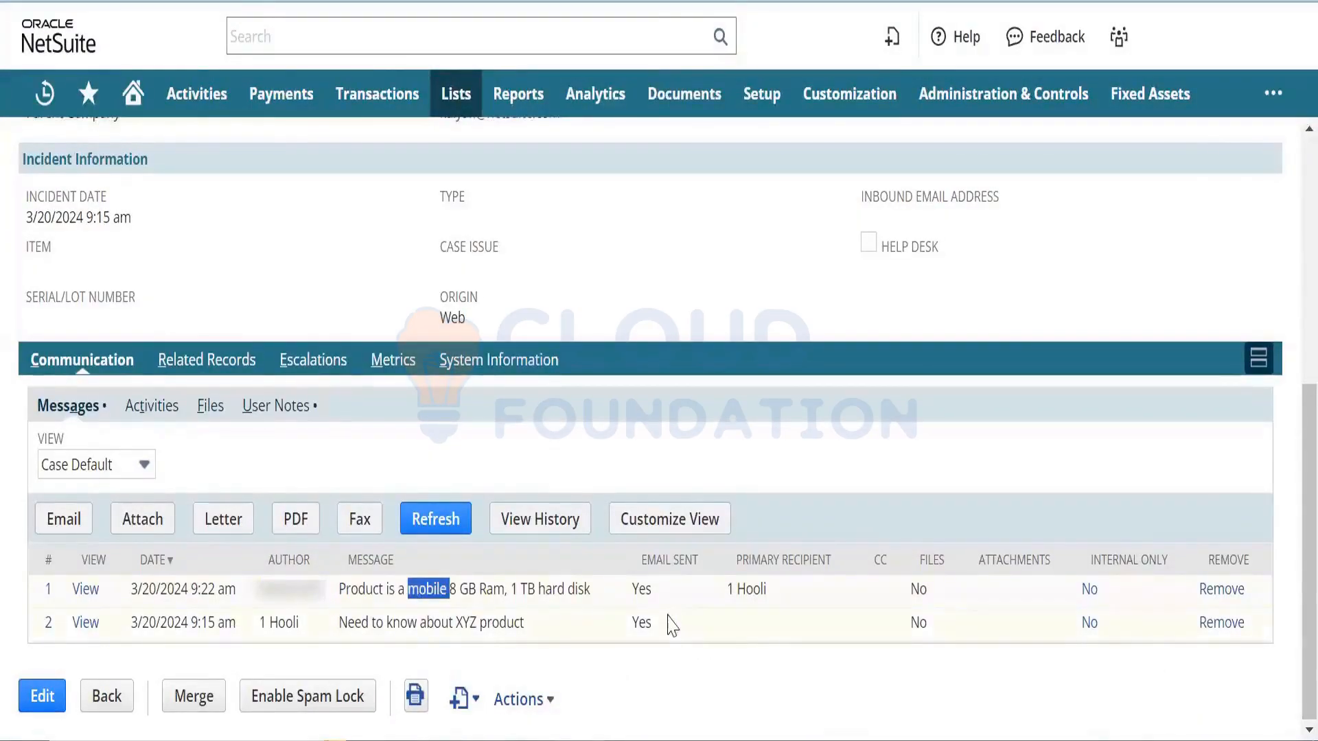
double_click(647, 594)
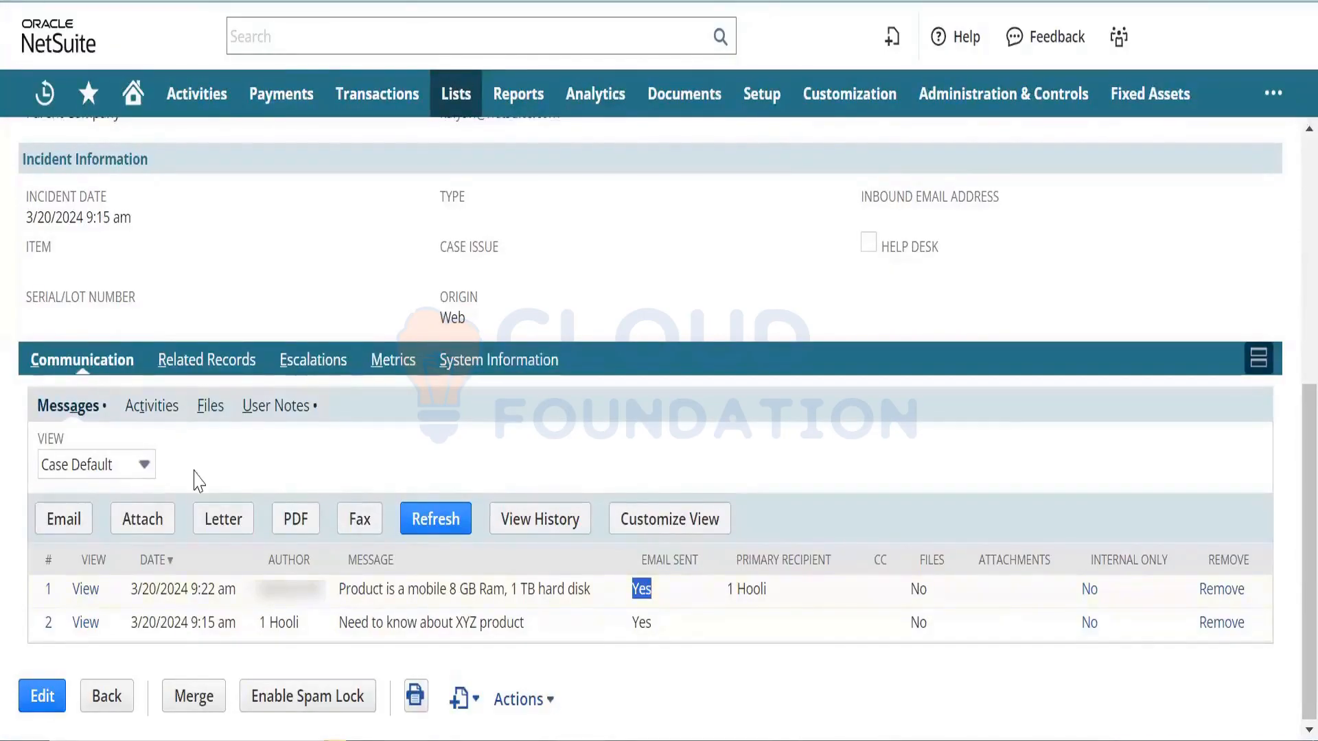
click(168, 413)
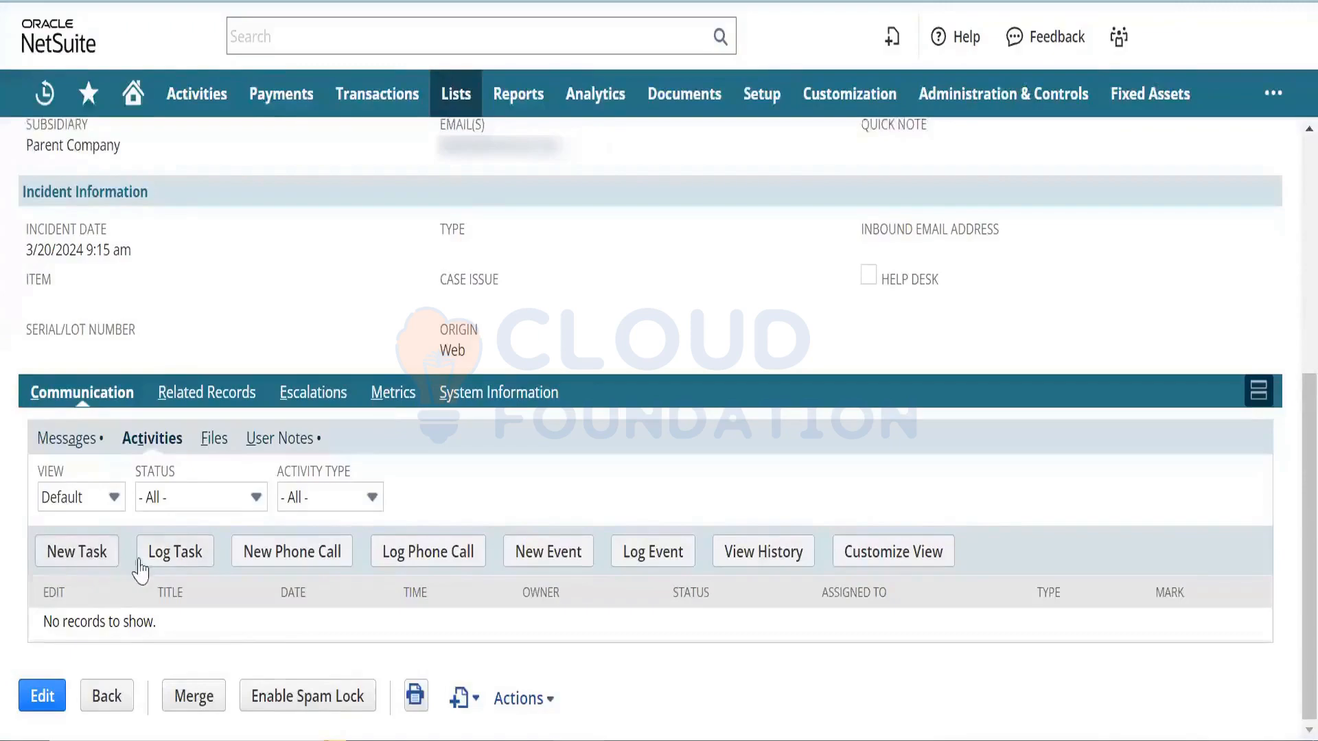
- Start a new phone call for CASE01, then discard it without saving
click(310, 564)
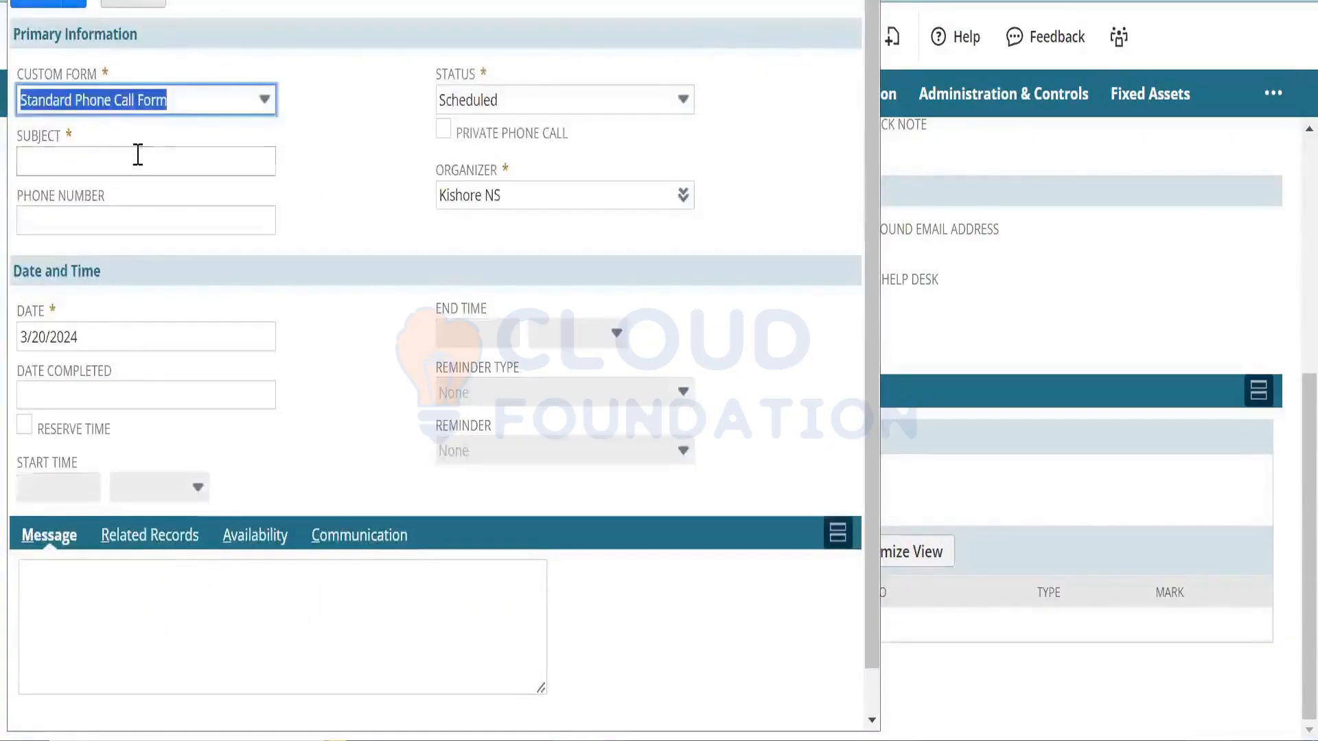
click(138, 154)
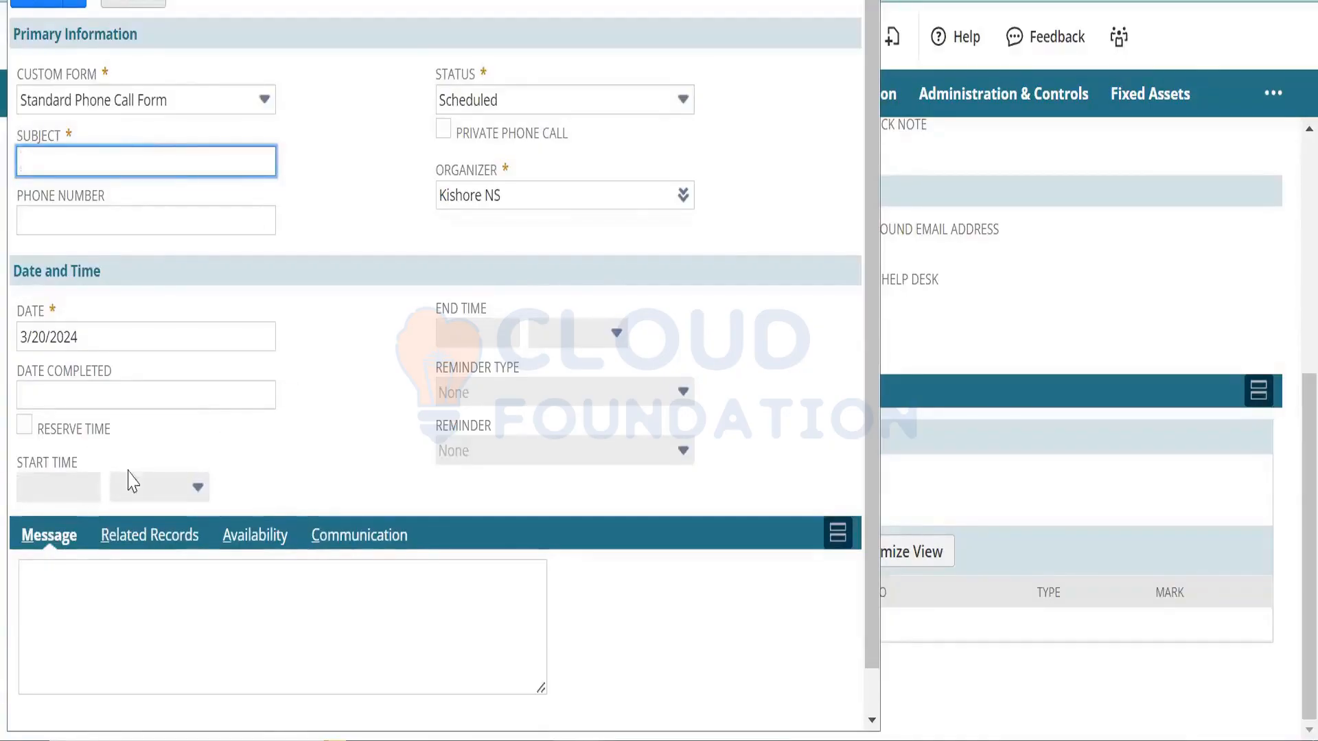
click(318, 568)
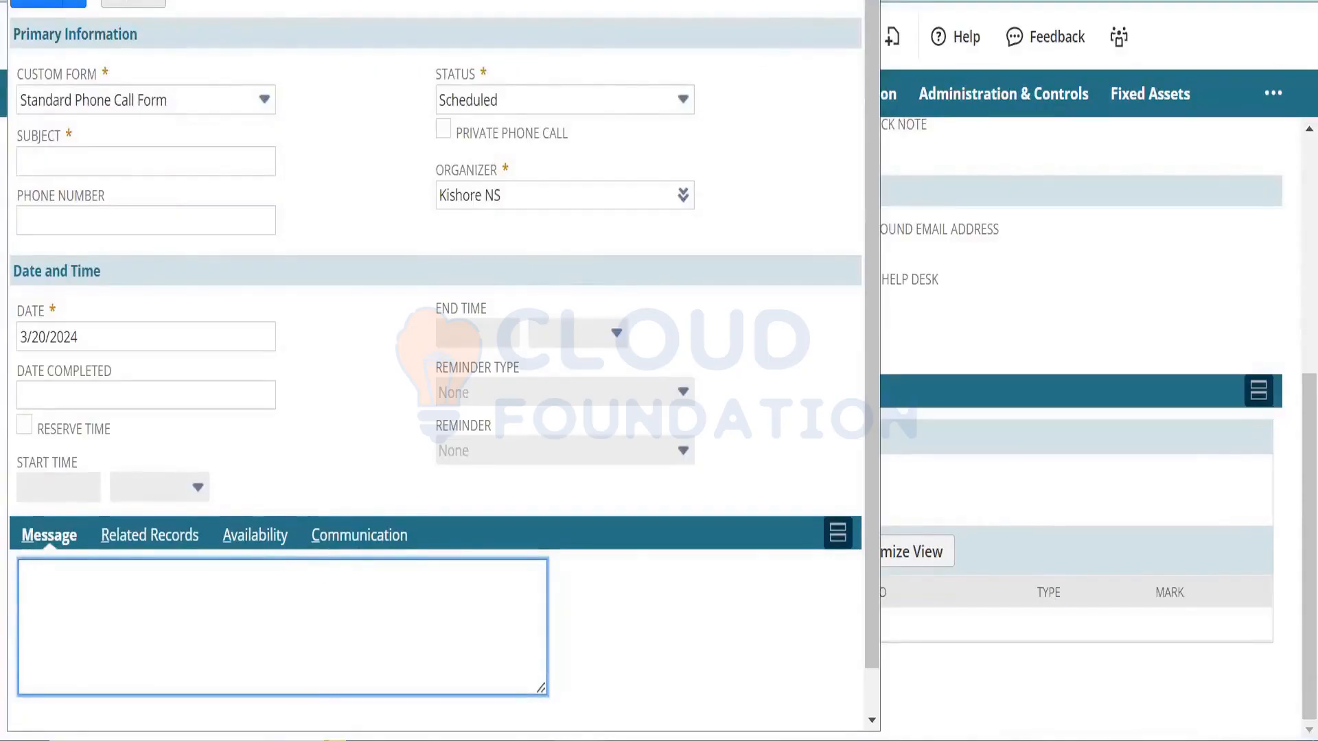
click(862, 2)
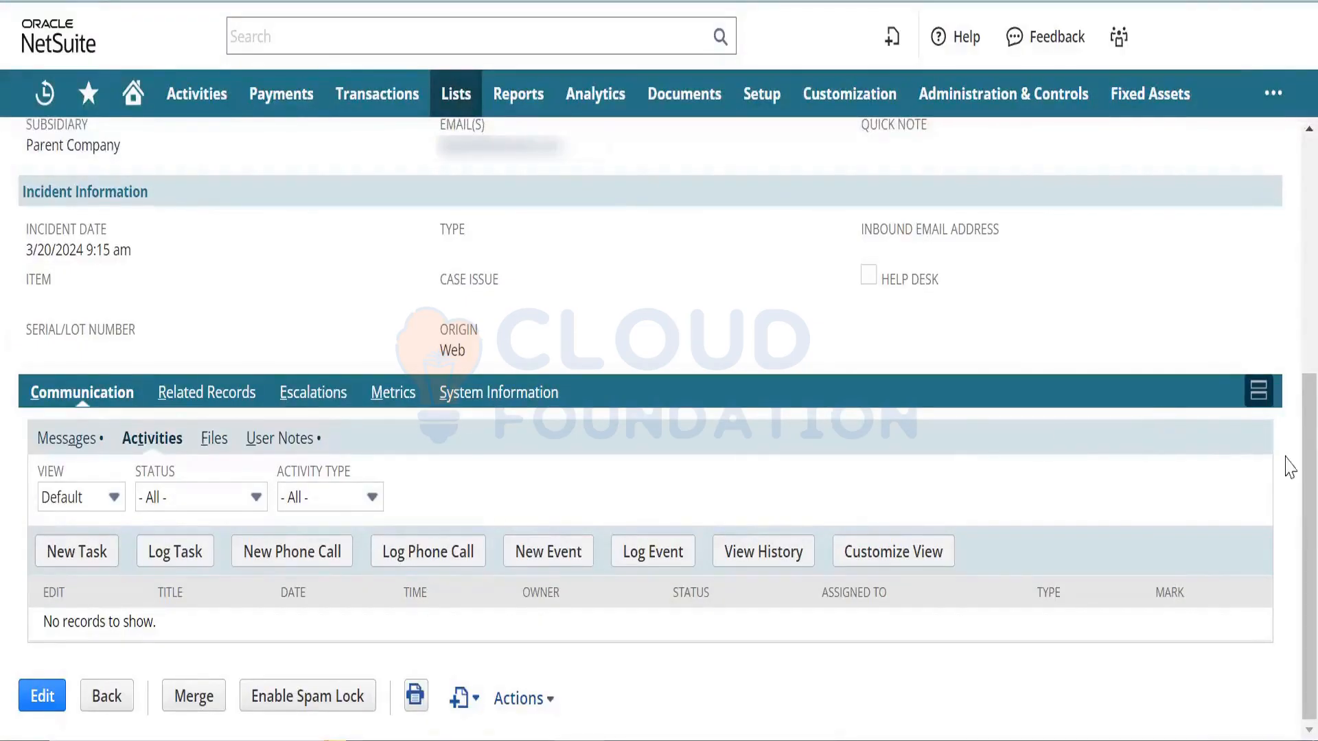
drag(1290, 472, 1289, 296)
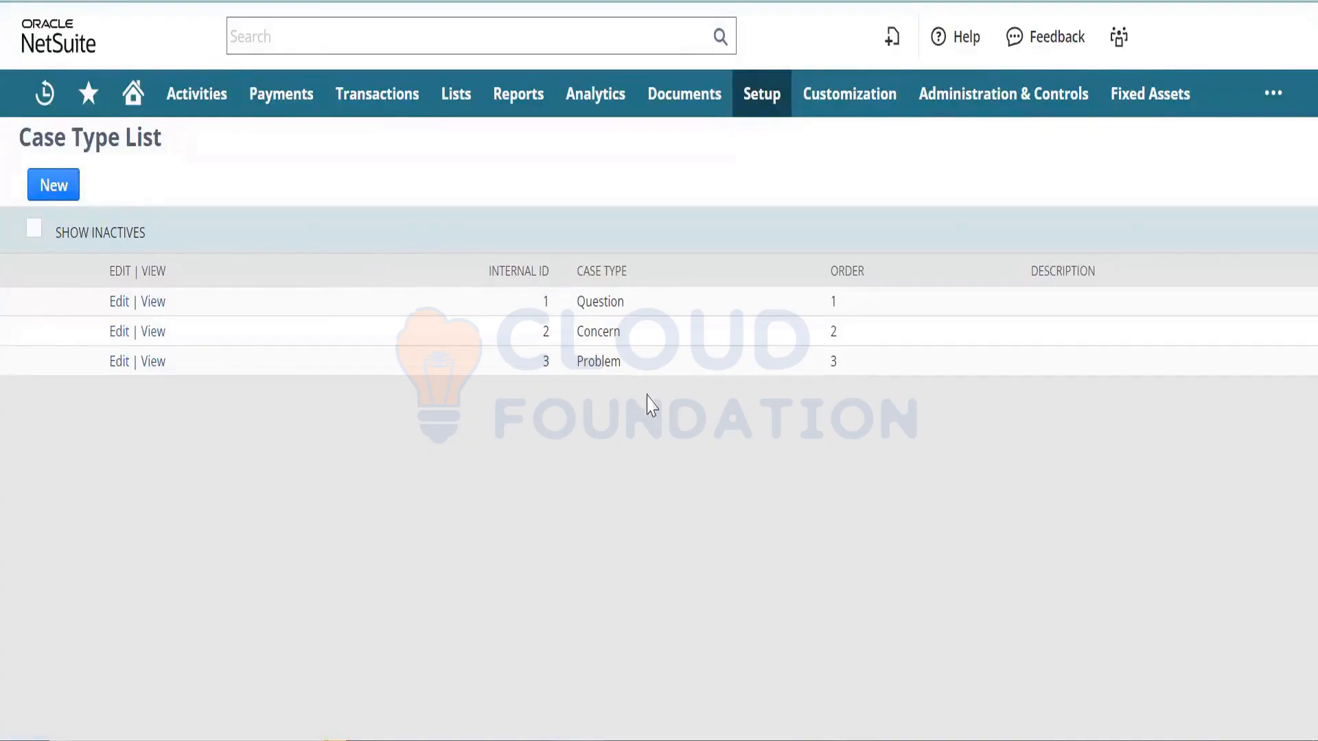
- Save a new case type 'Product Query' with description 'Product Query'
click(61, 190)
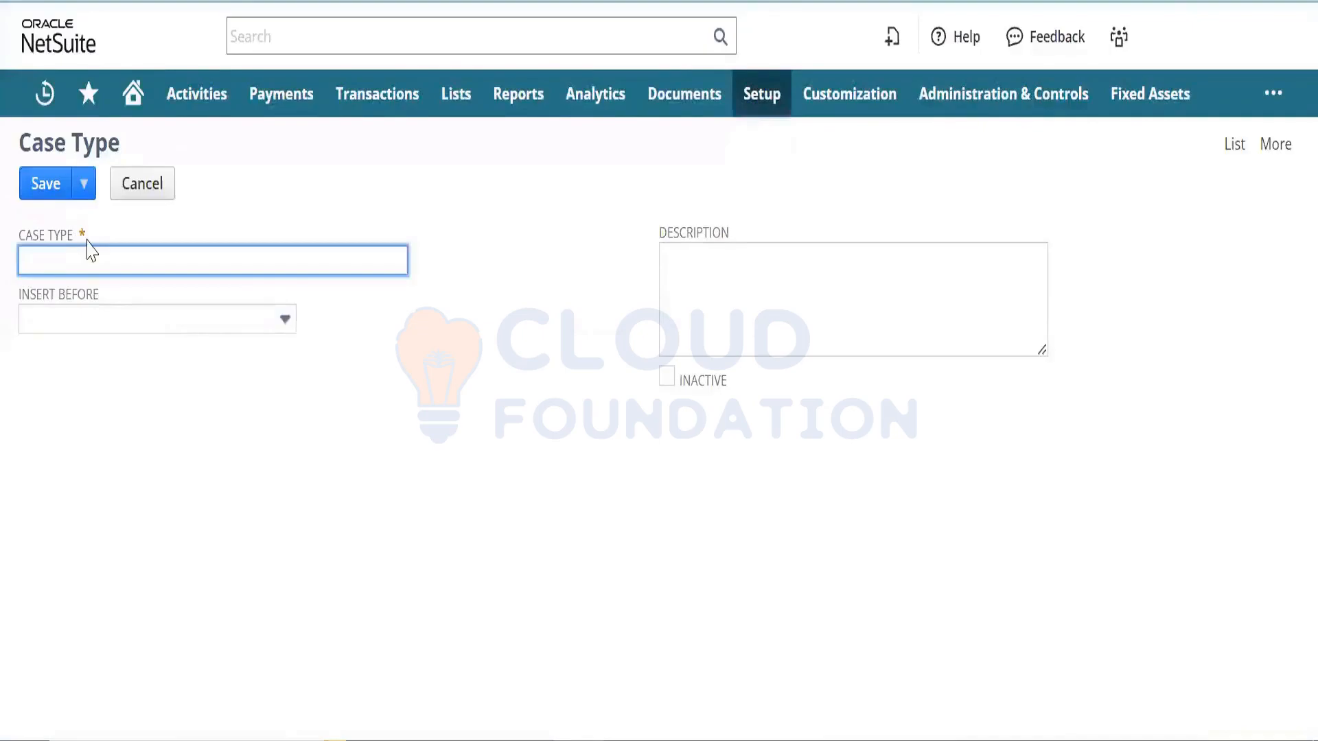
text(Product Query)
key(ctrl+a)
key(ctrl+c)
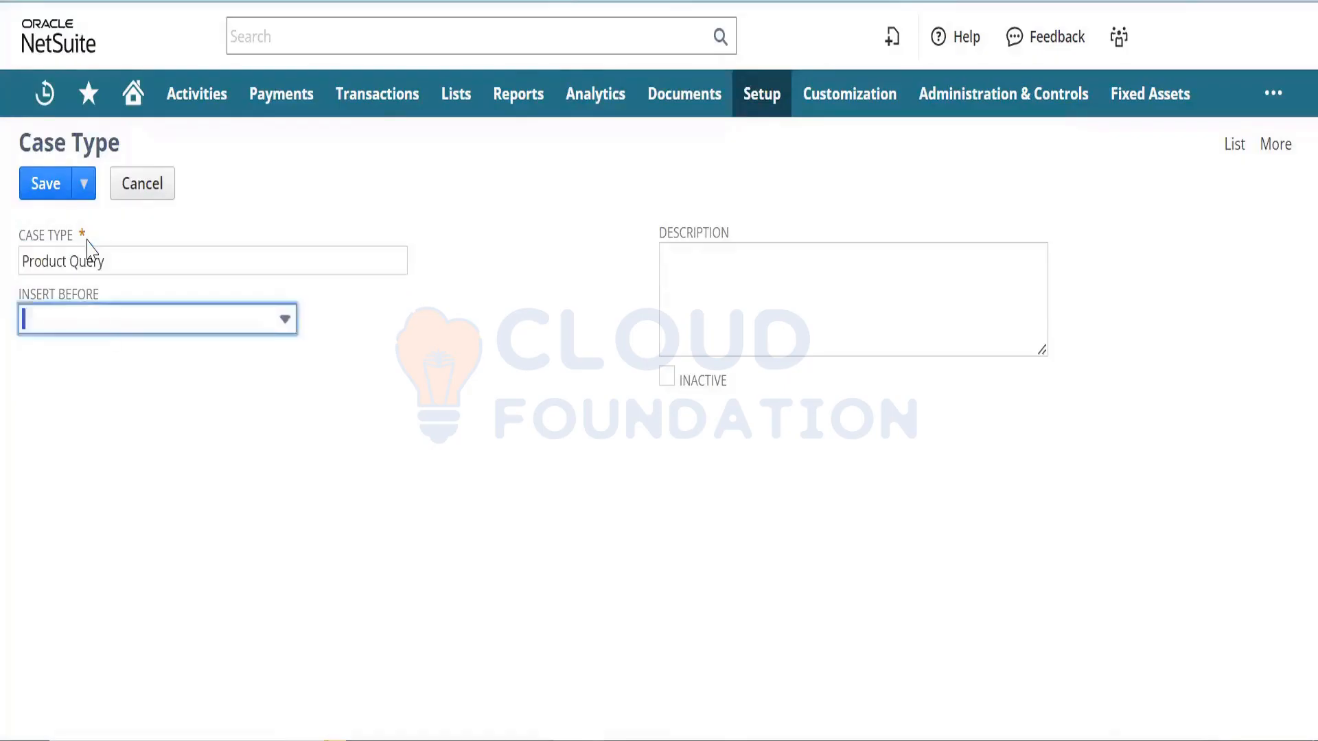
key(Tab)
key(Tab)
key(ctrl+v)
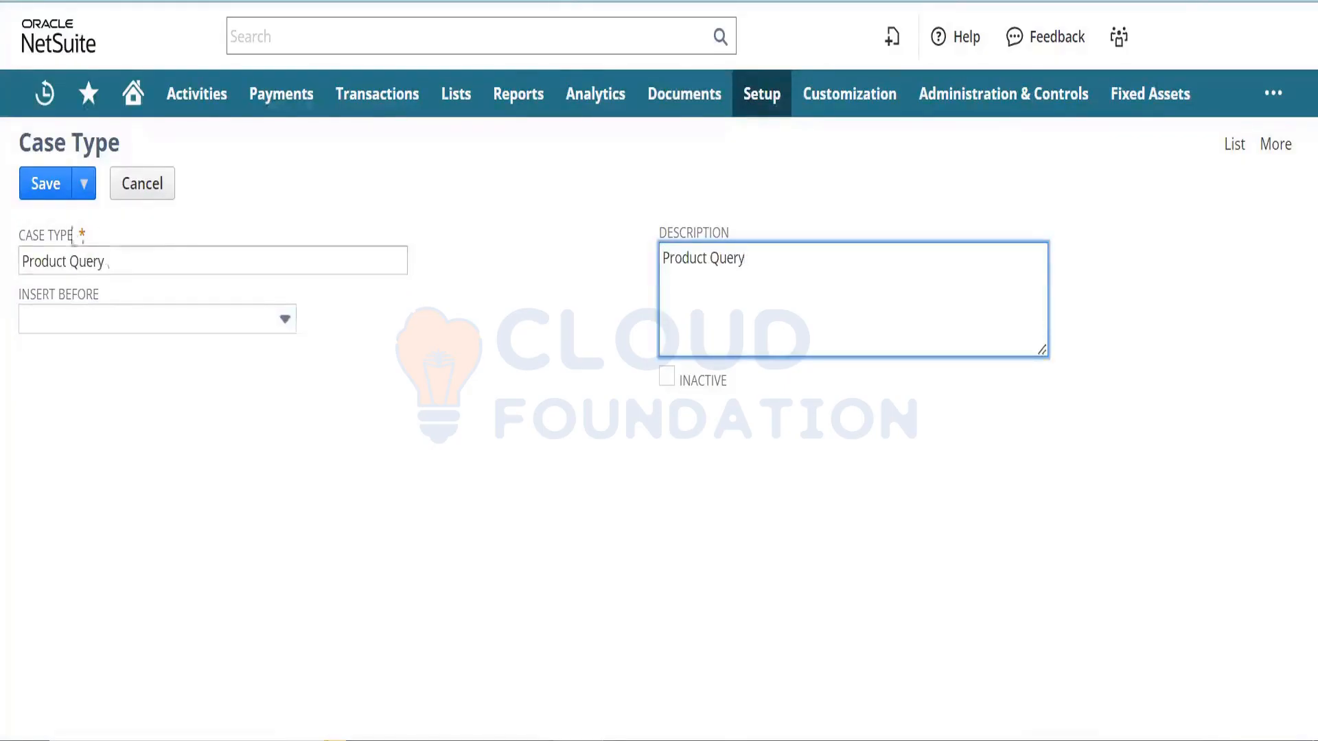
click(48, 196)
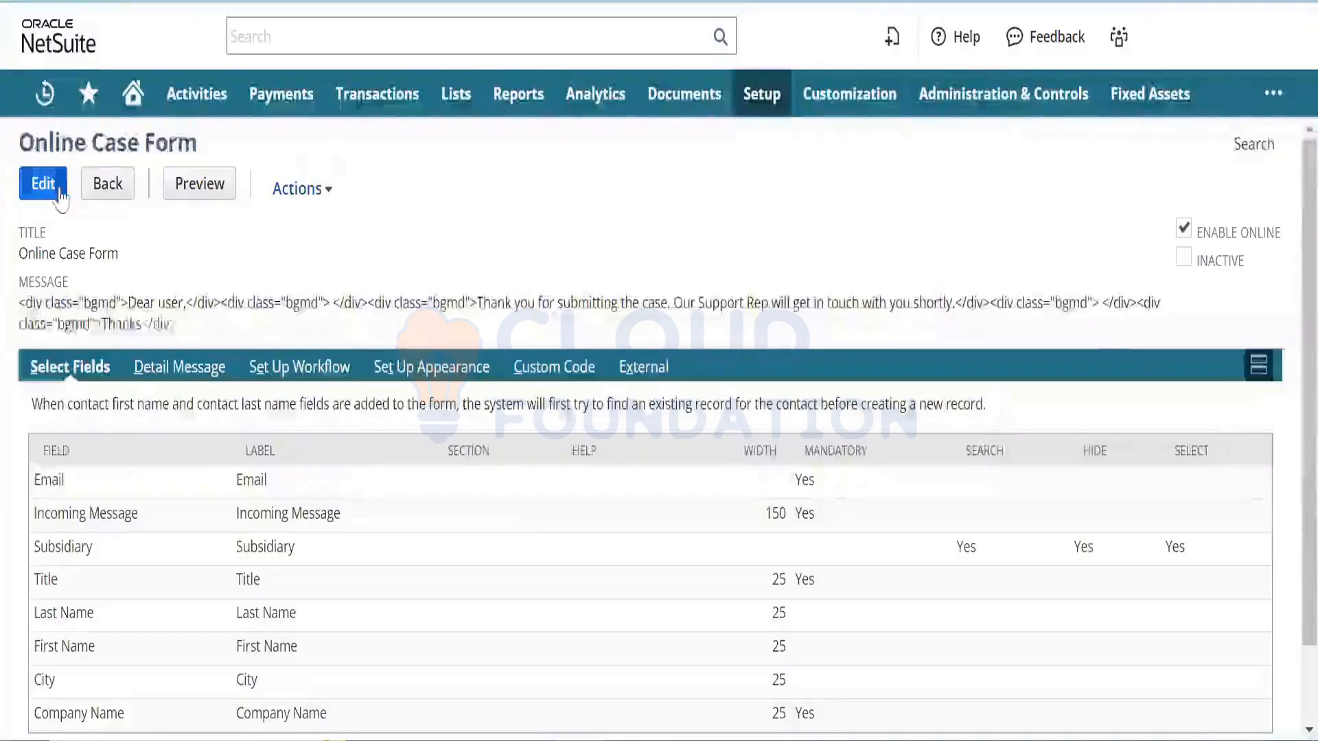
- Edit the Online Case Form and add a Case Origin field
click(53, 192)
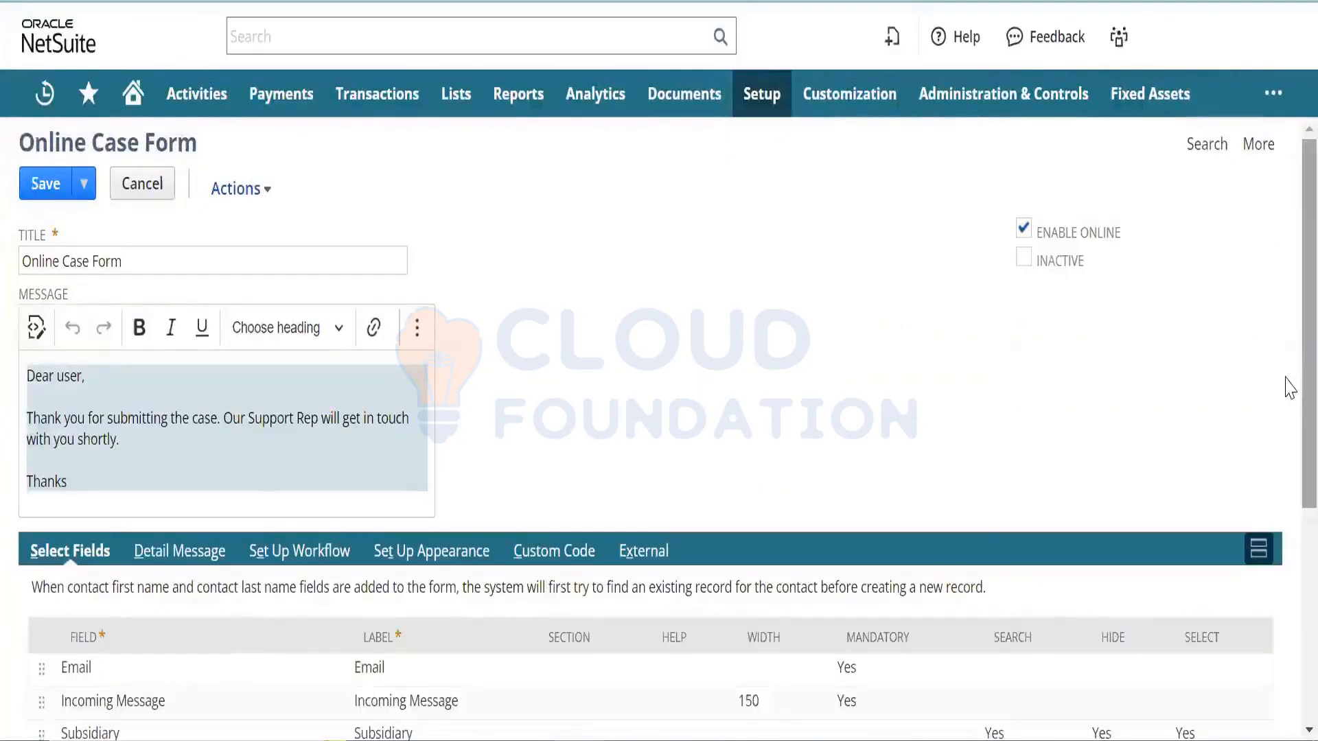
scroll(1289, 480, down, 5)
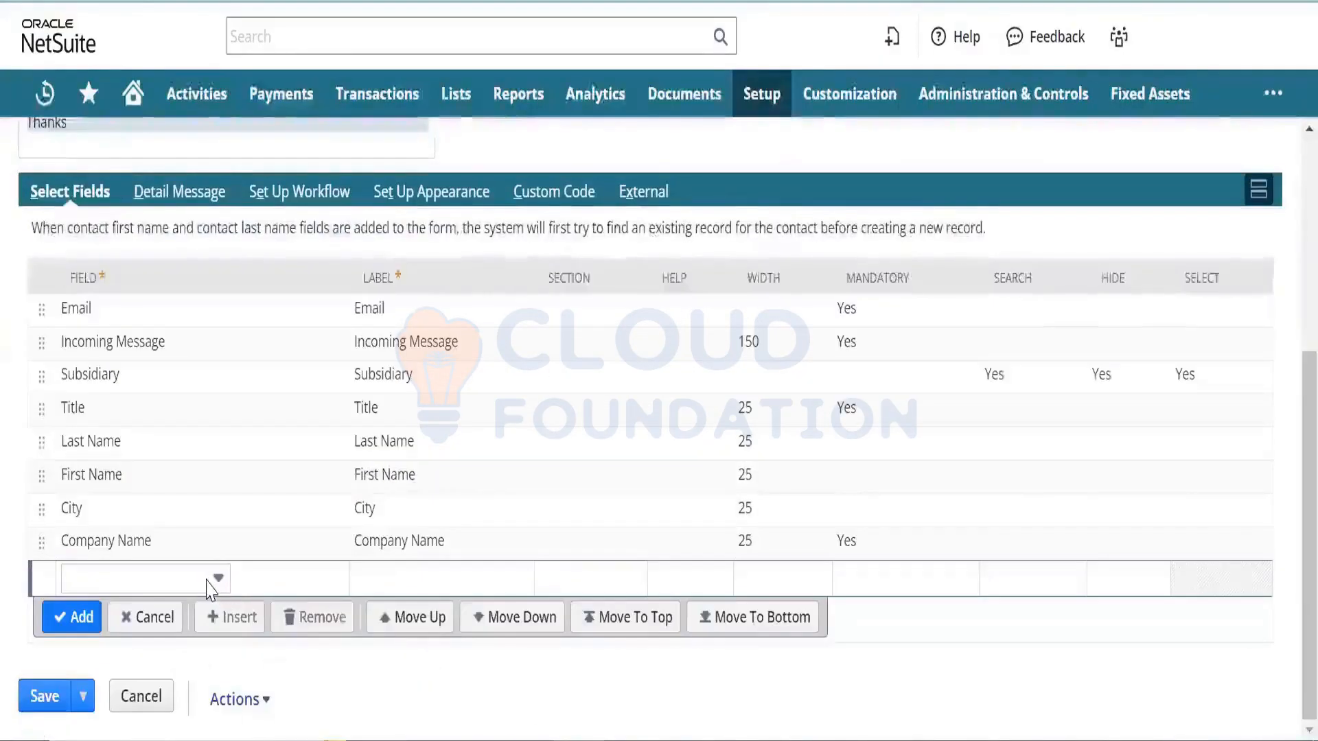
click(209, 582)
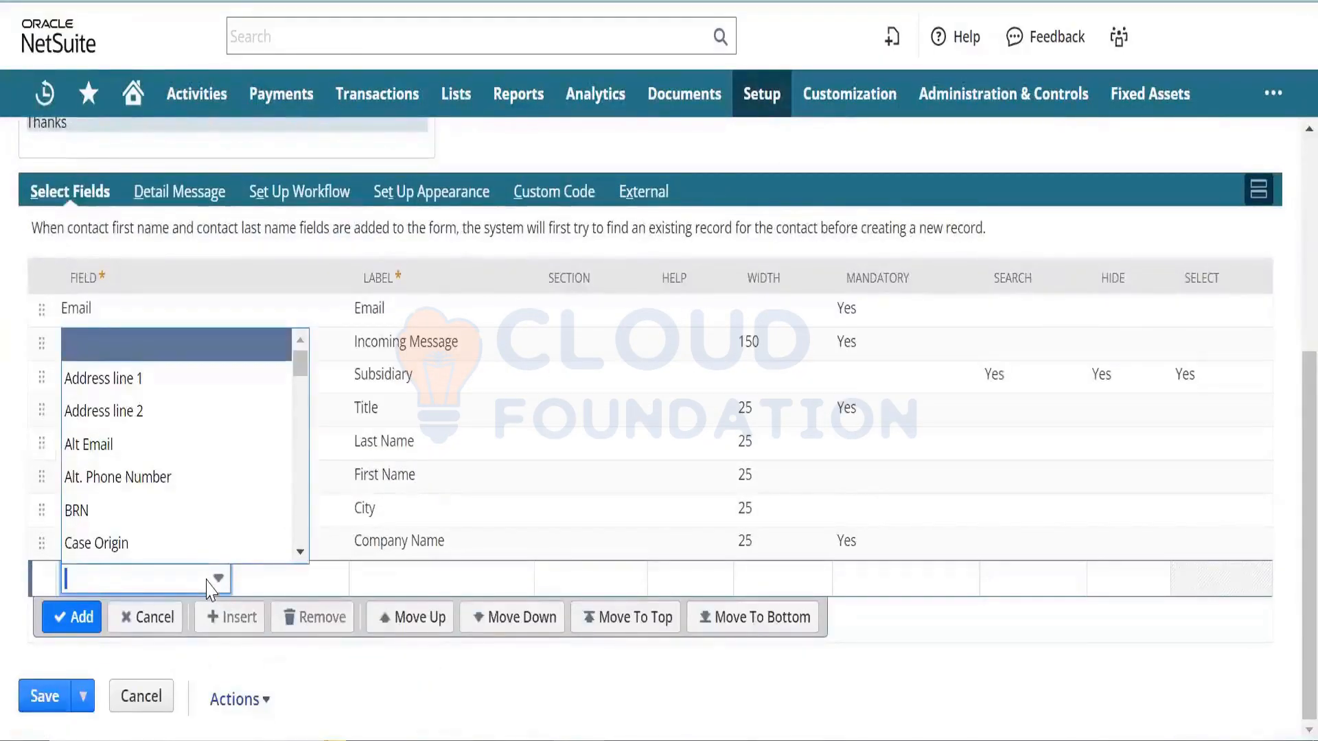
click(214, 552)
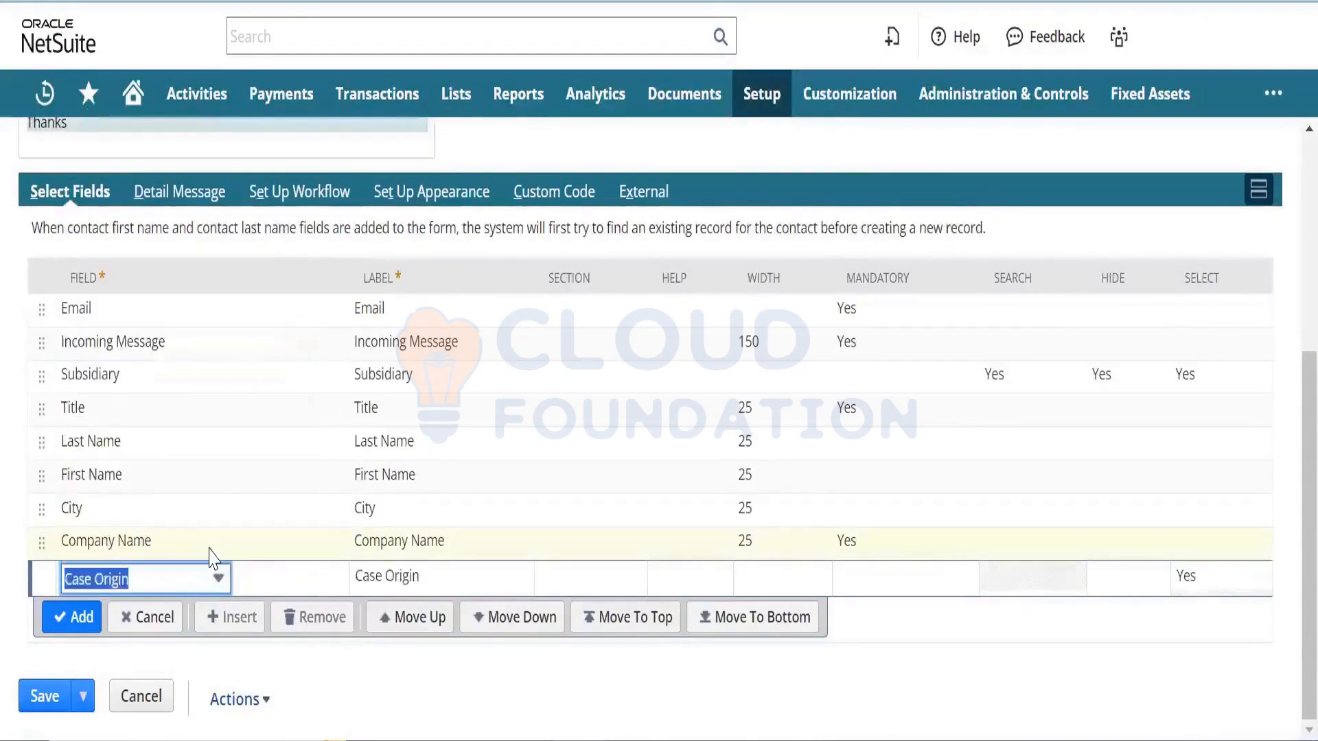
click(82, 617)
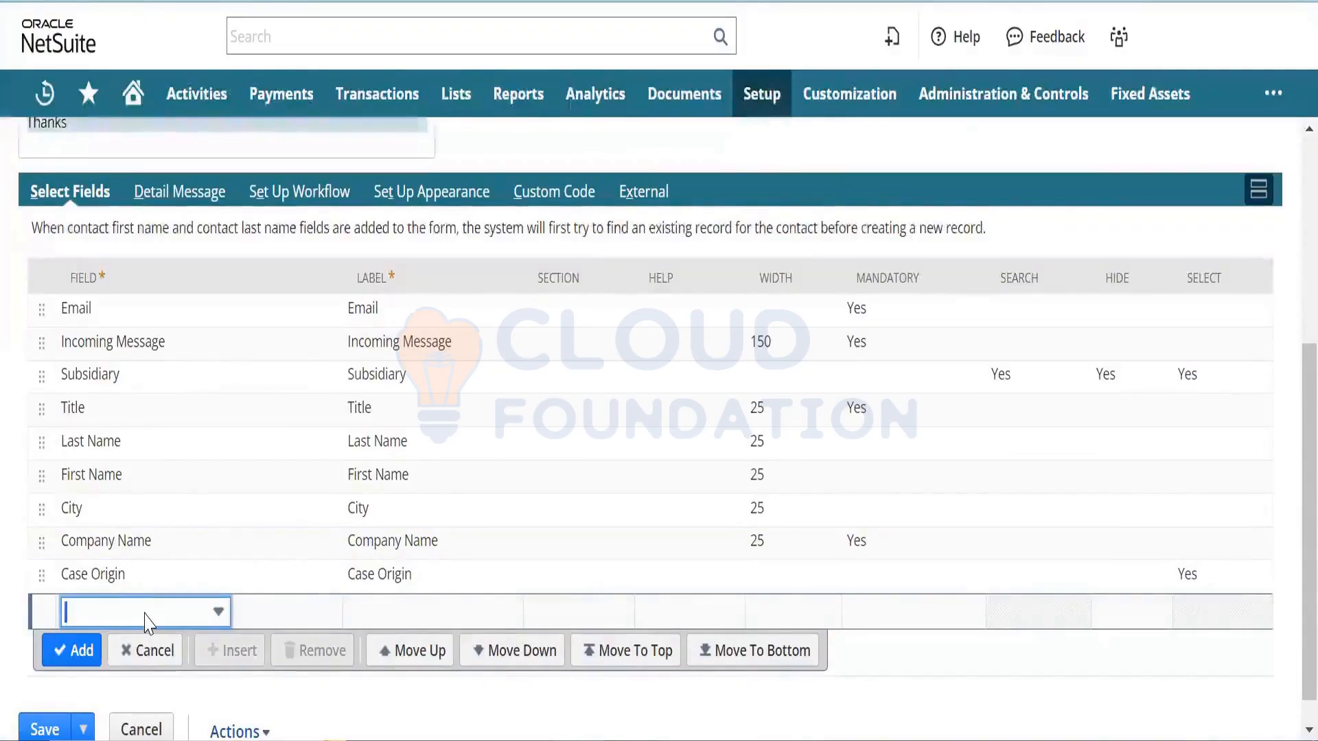
- Add Case Status and Case Type fields to the Online Case Form
click(145, 613)
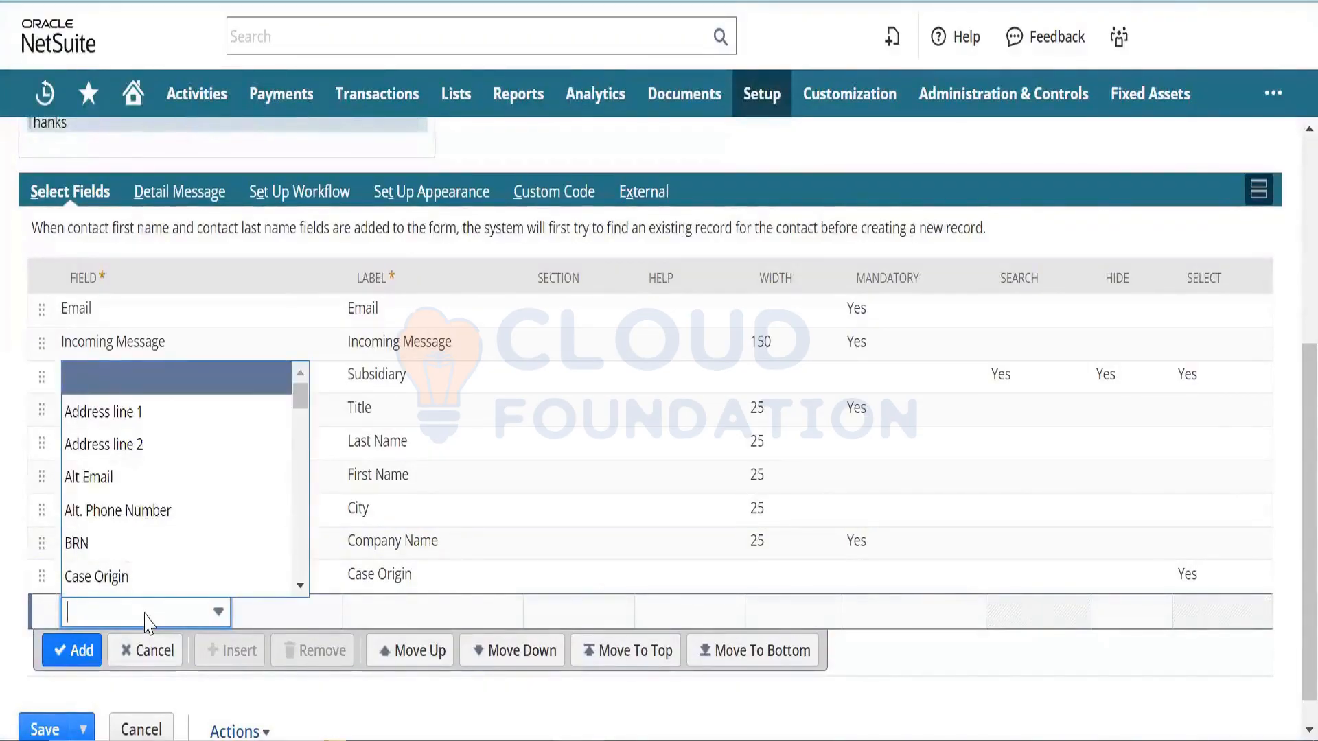
text(Case Origin)
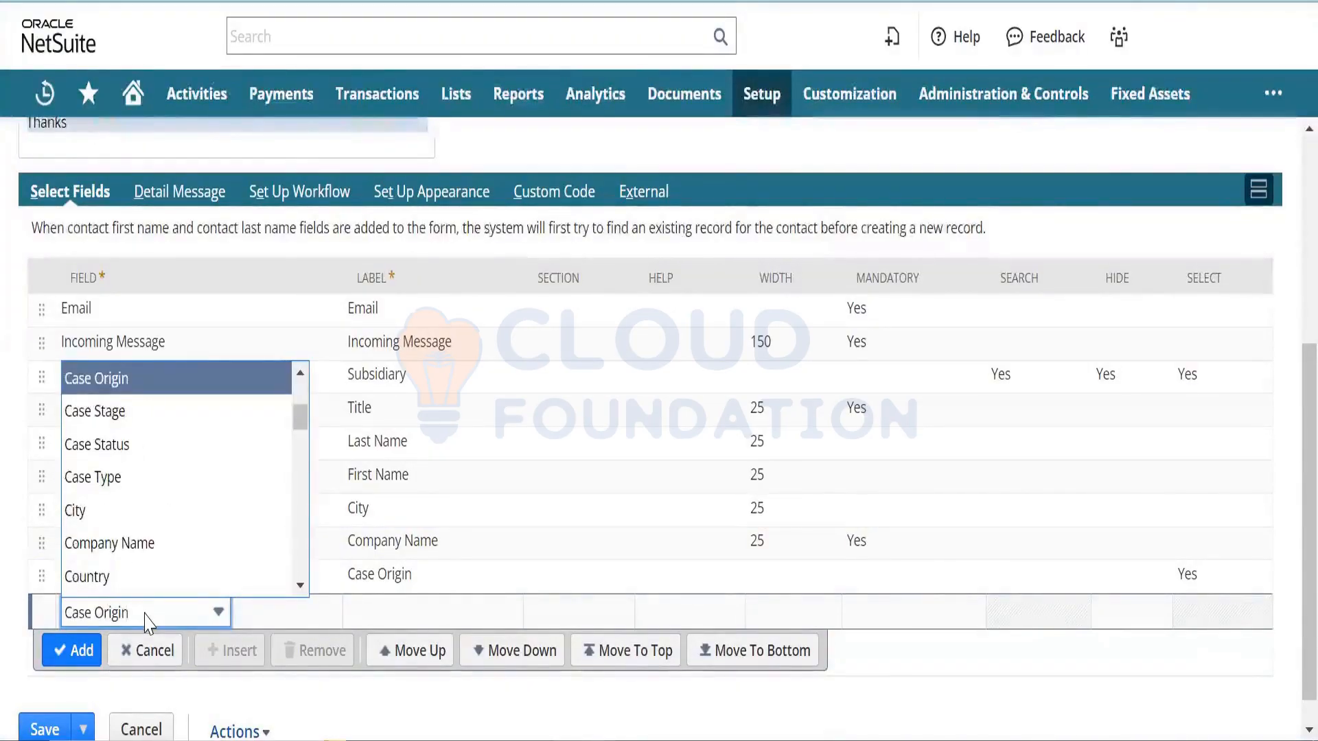
key(Down)
key(Down)
key(Return)
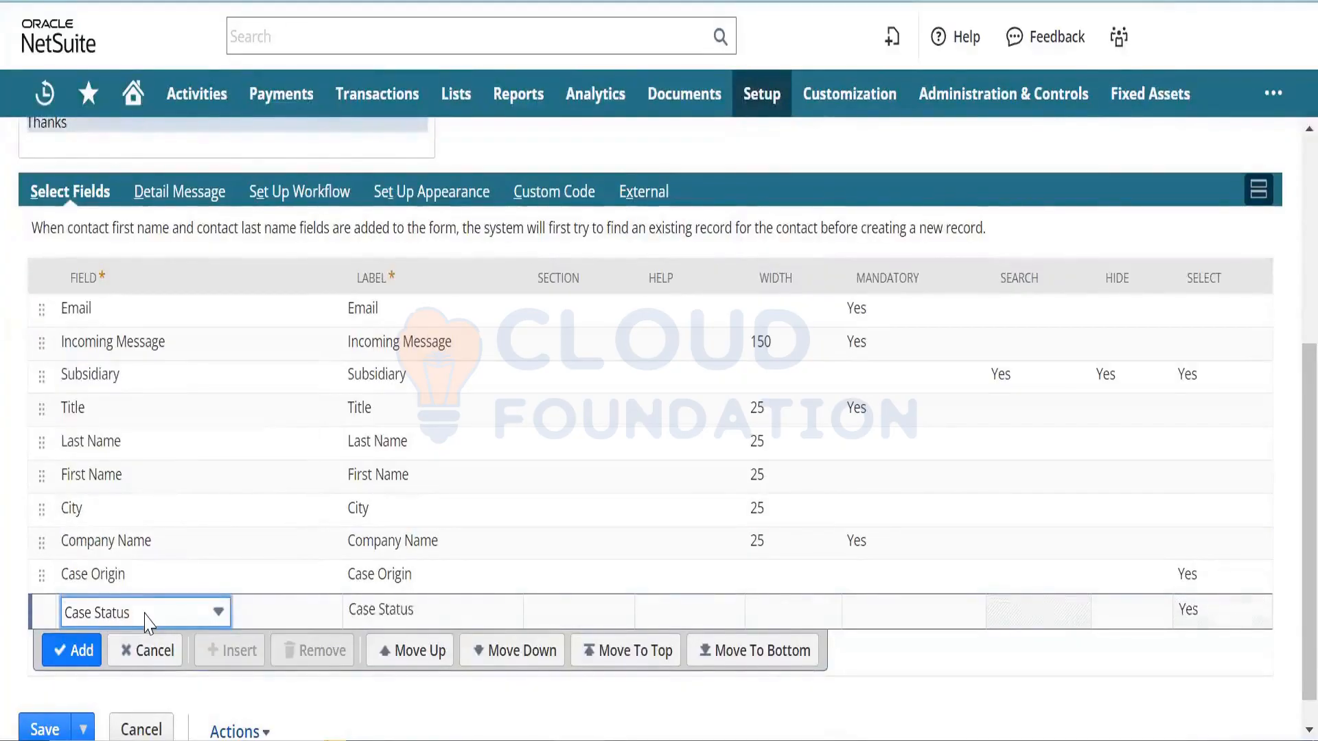
click(77, 652)
click(134, 645)
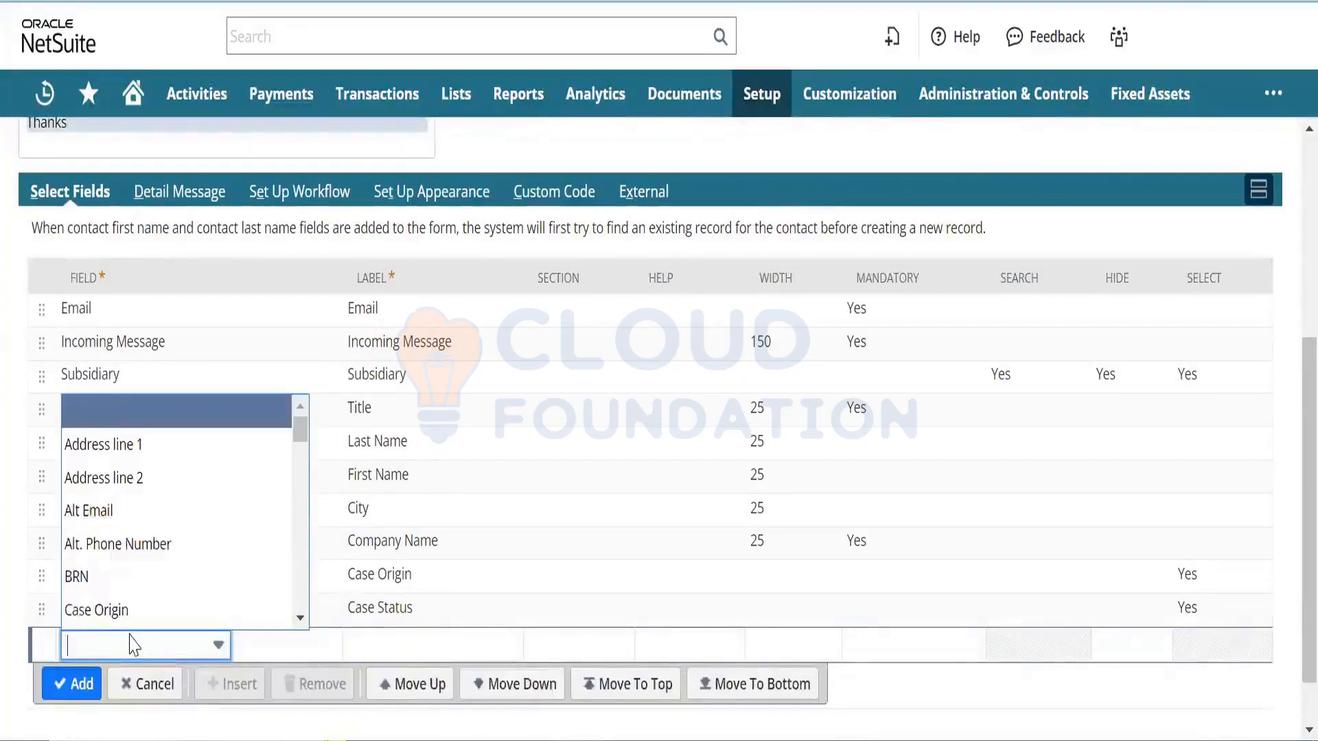
text(Case Origin)
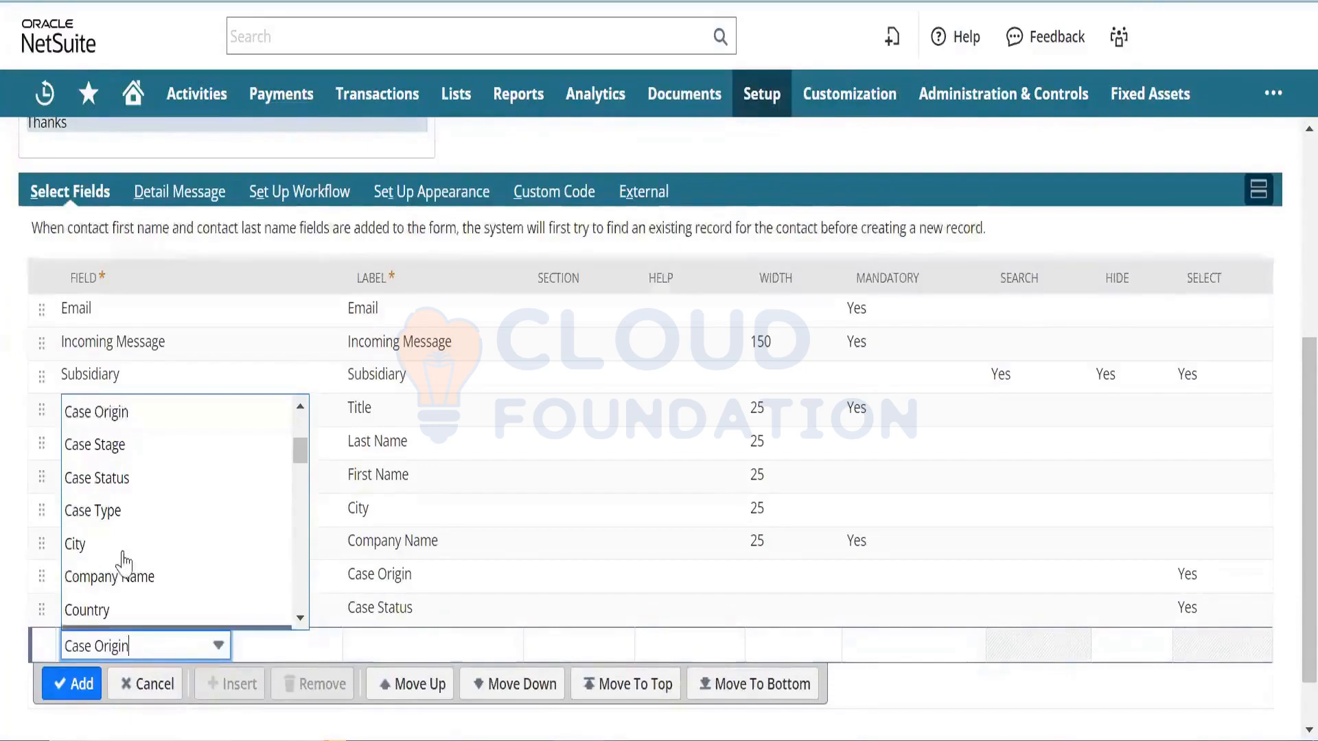
click(146, 513)
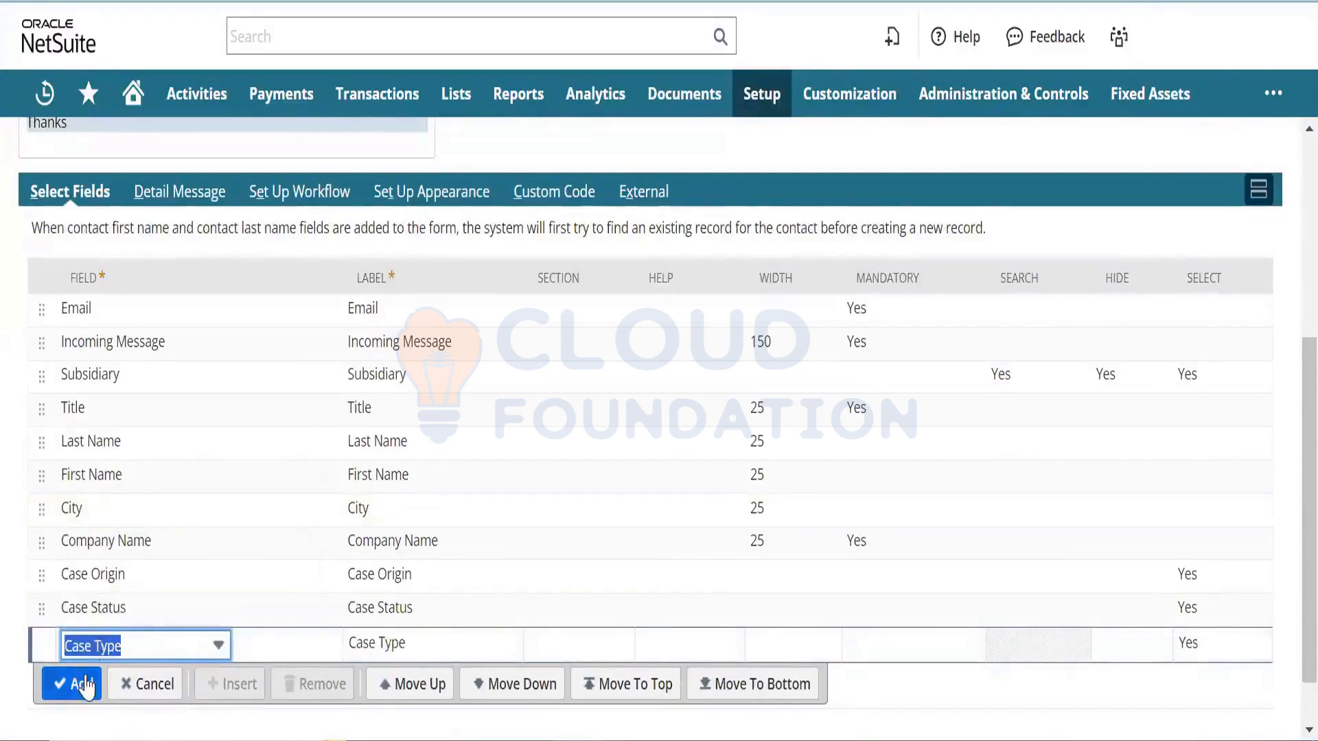
click(80, 684)
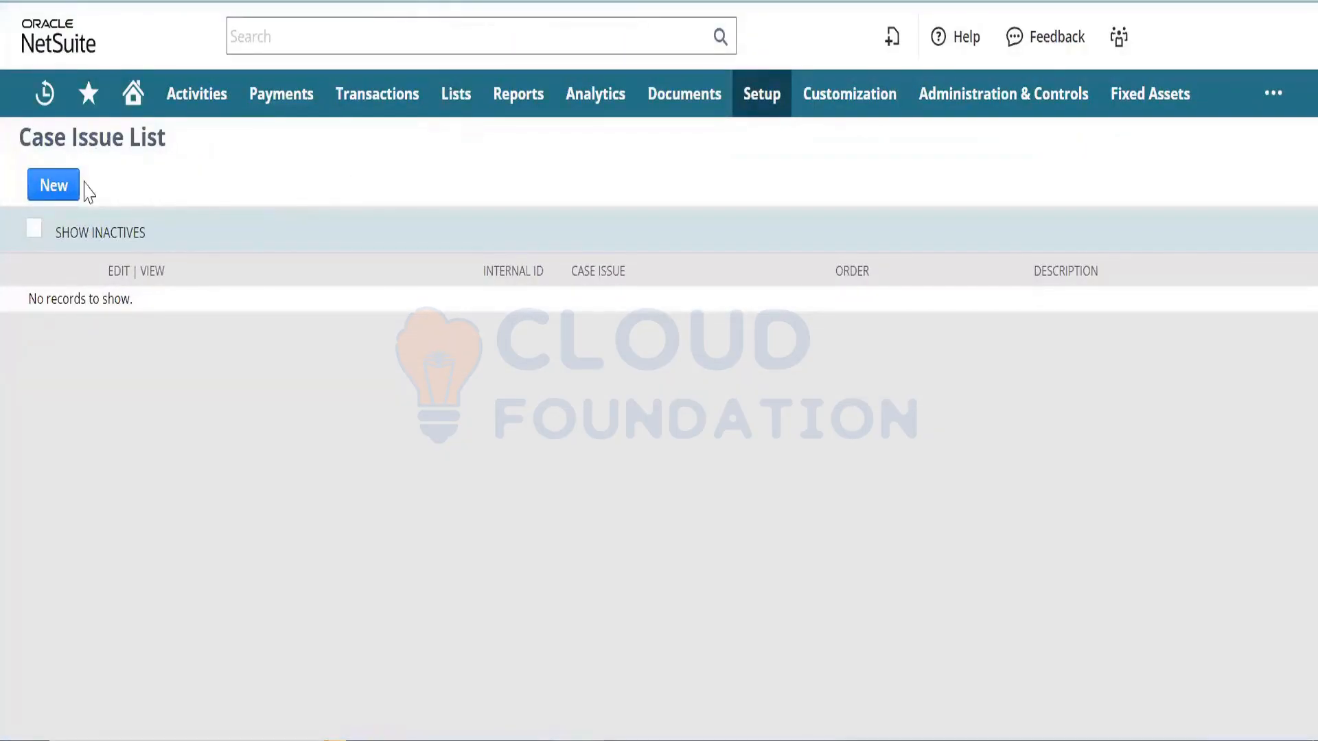
- Save a new case issue 'issue List Test' with the same text as its description
click(65, 194)
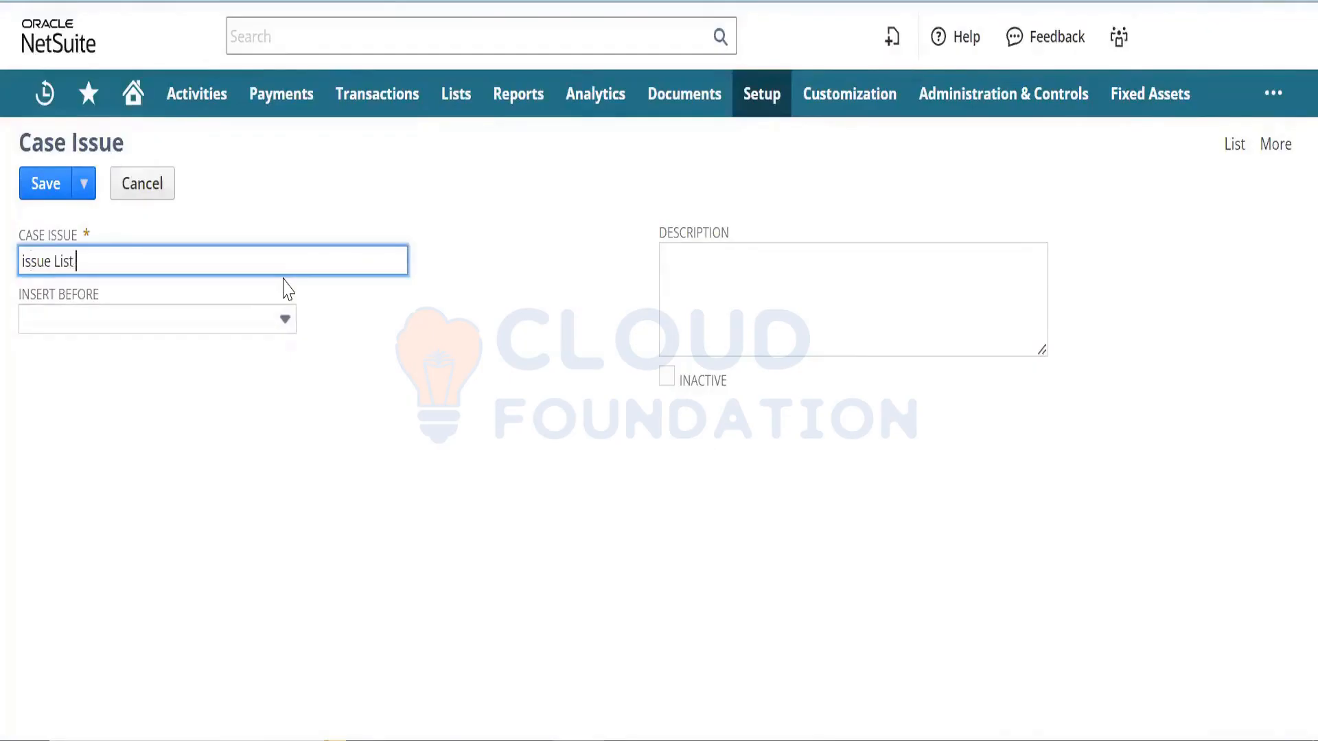
key(ctrl+a)
key(ctrl+c)
key(Tab)
key(Tab)
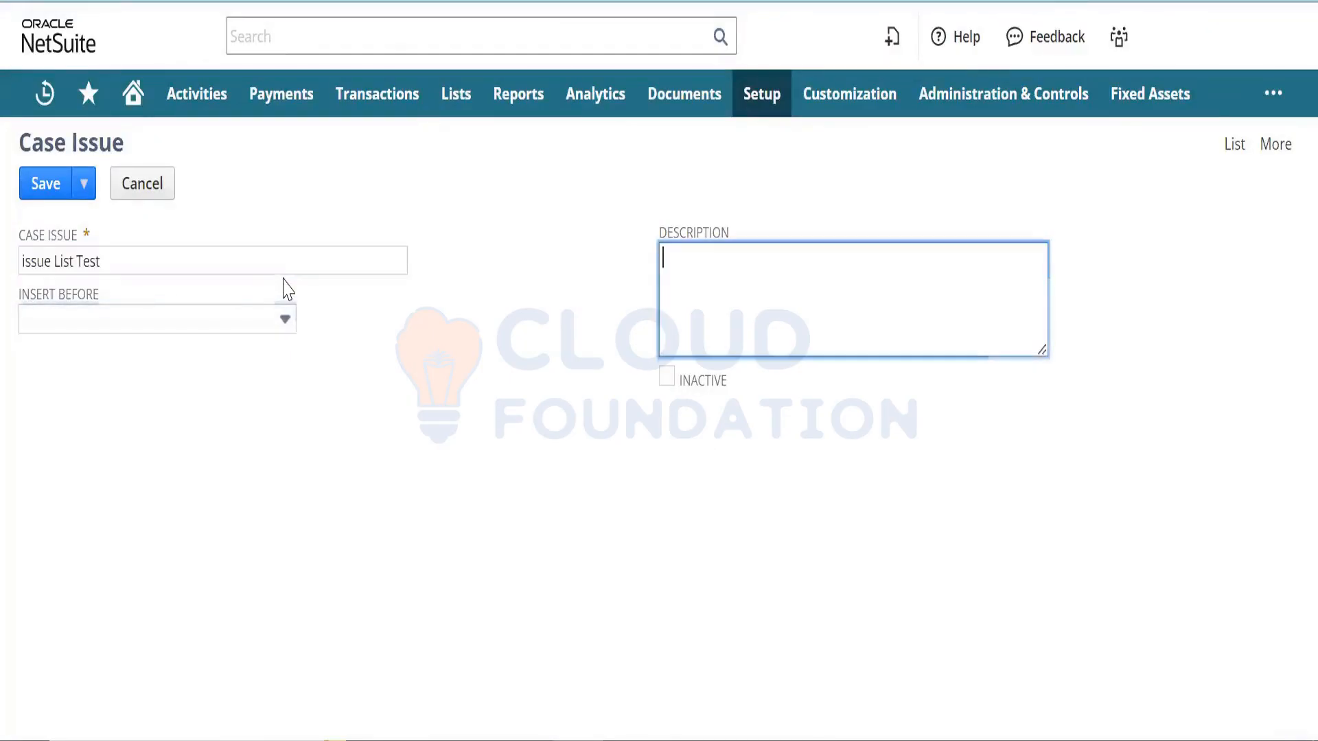
key(ctrl+v)
click(38, 193)
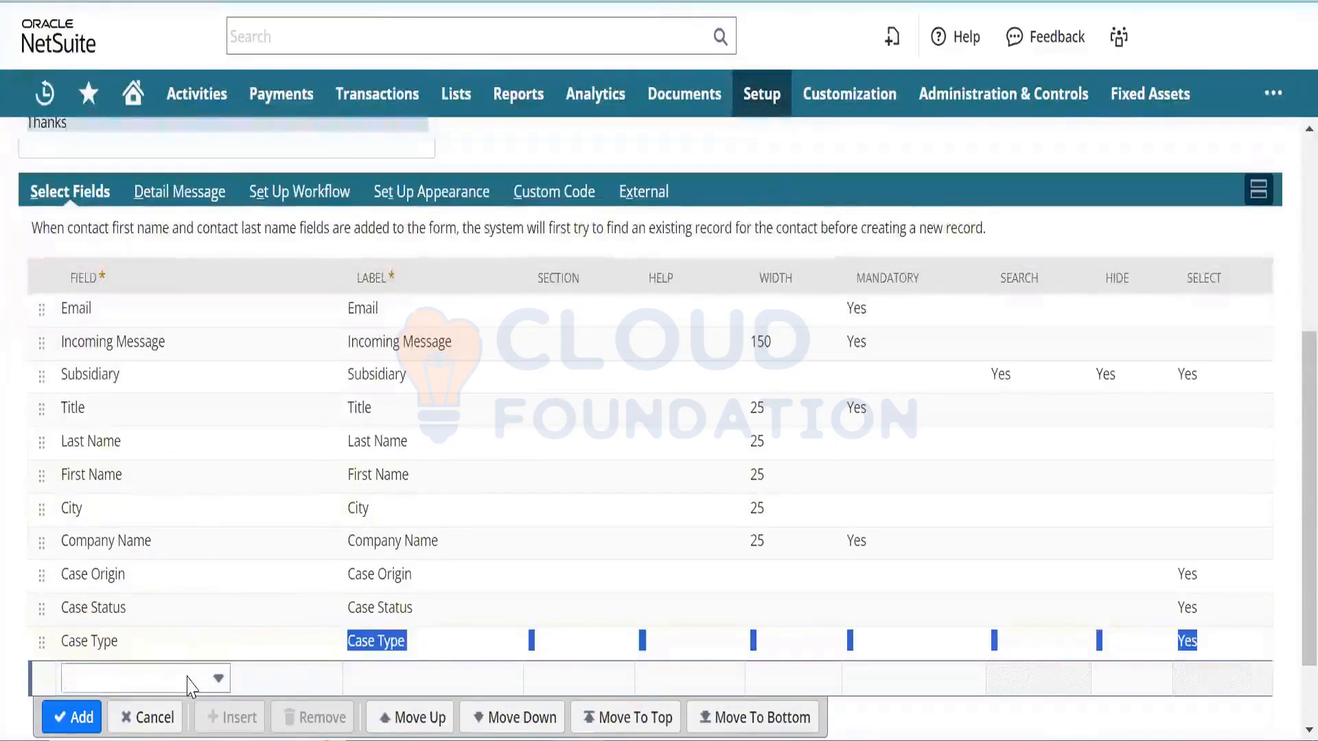
click(192, 683)
text(Case Origin)
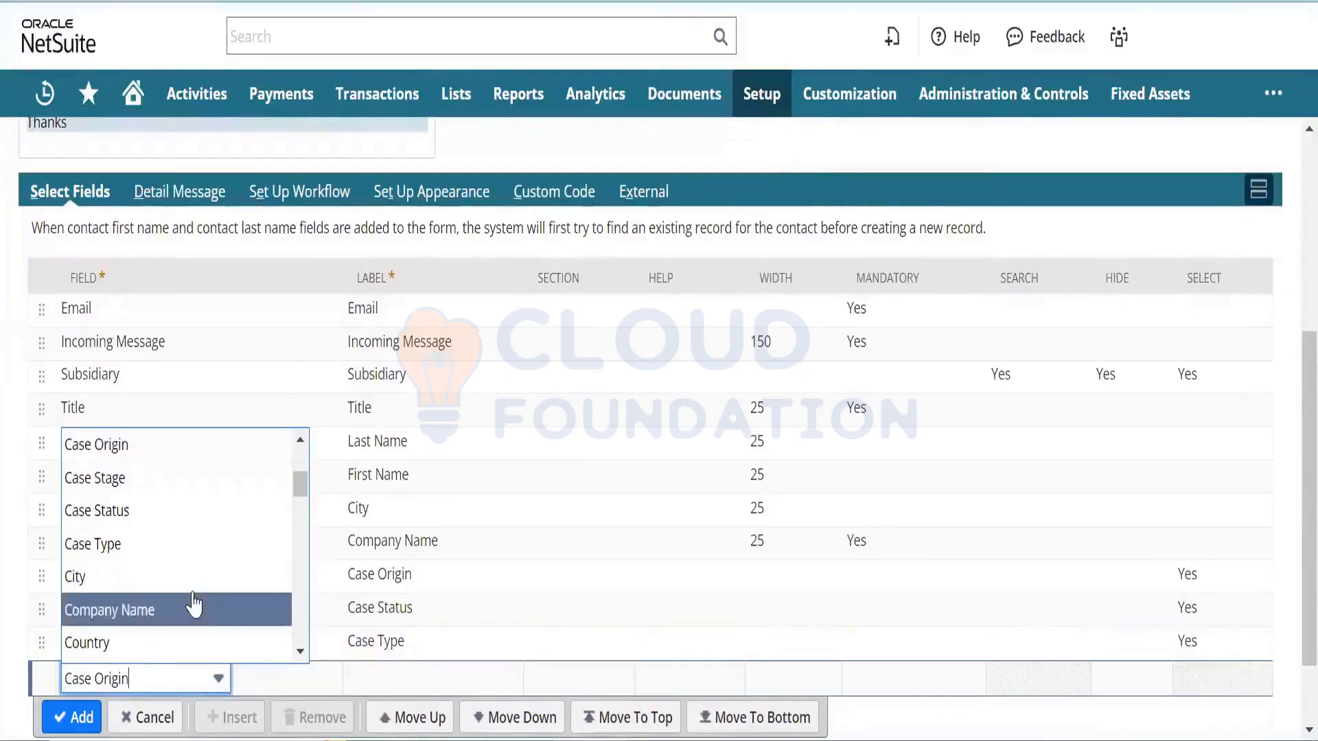
key(Down)
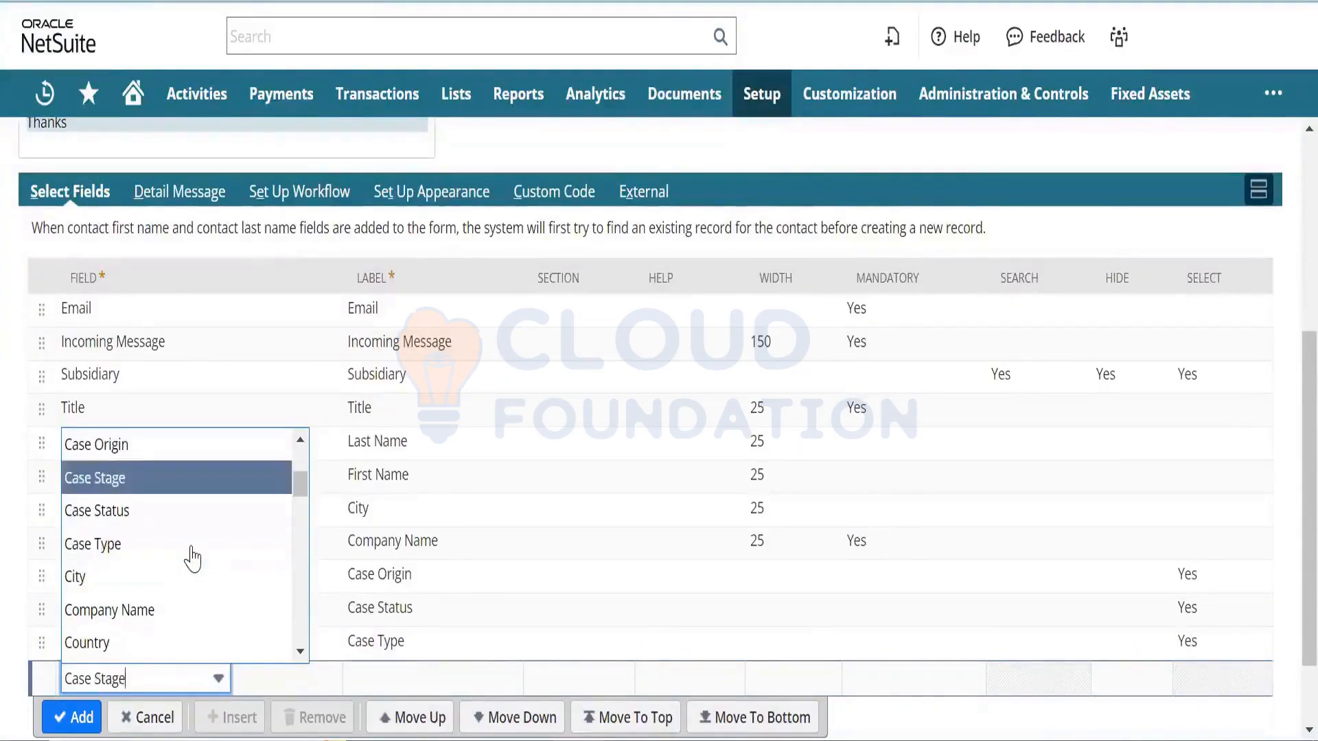
key(Up)
key(Up)
key(Up)
key(Down)
key(Down)
key(Down)
key(Down)
key(Down)
key(Down)
key(Down)
key(Down)
key(Down)
key(Down)
key(Down)
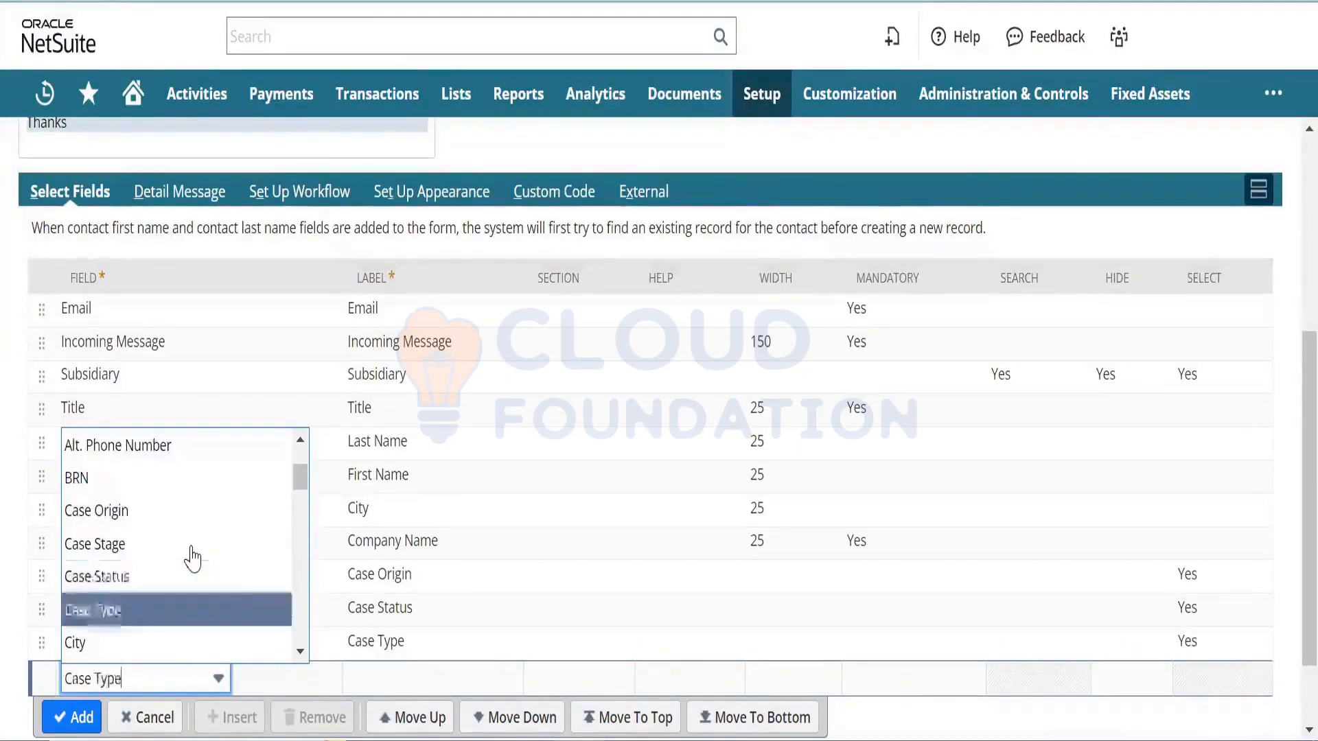
key(Down)
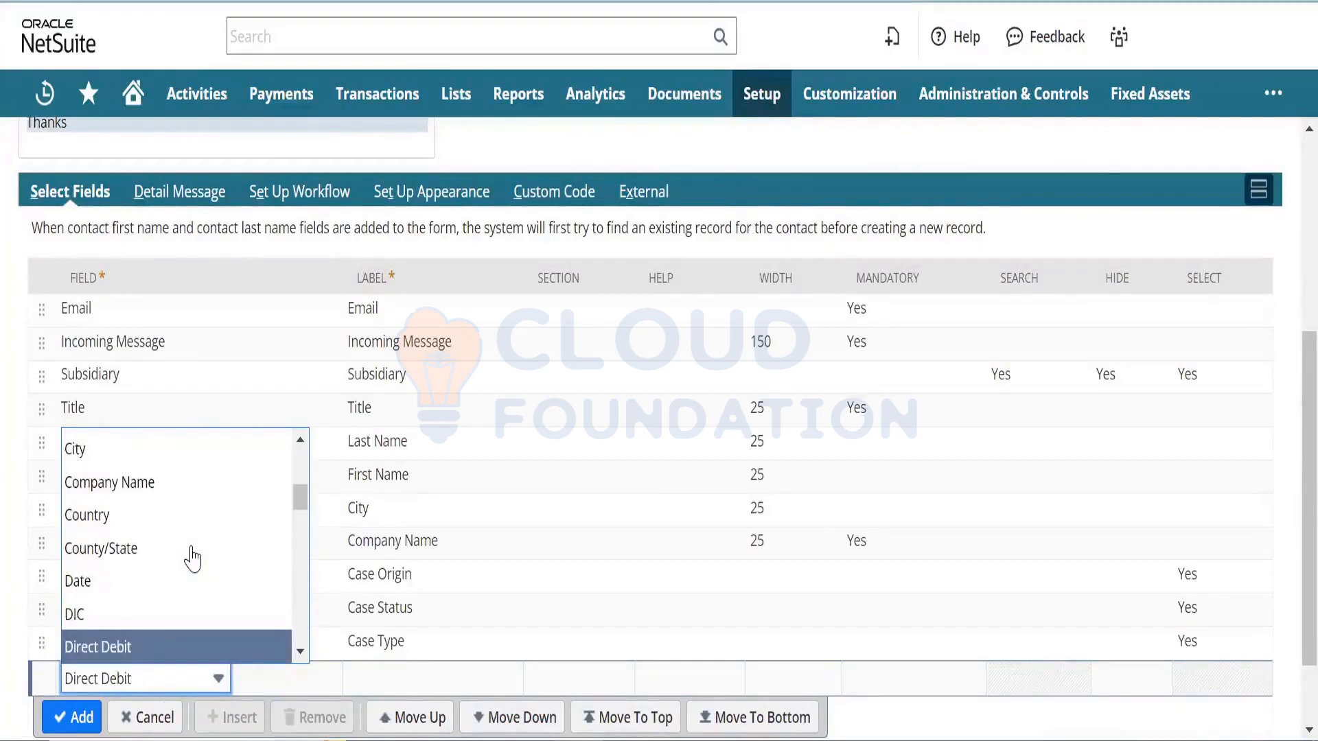
key(ctrl+a)
text(ICO)
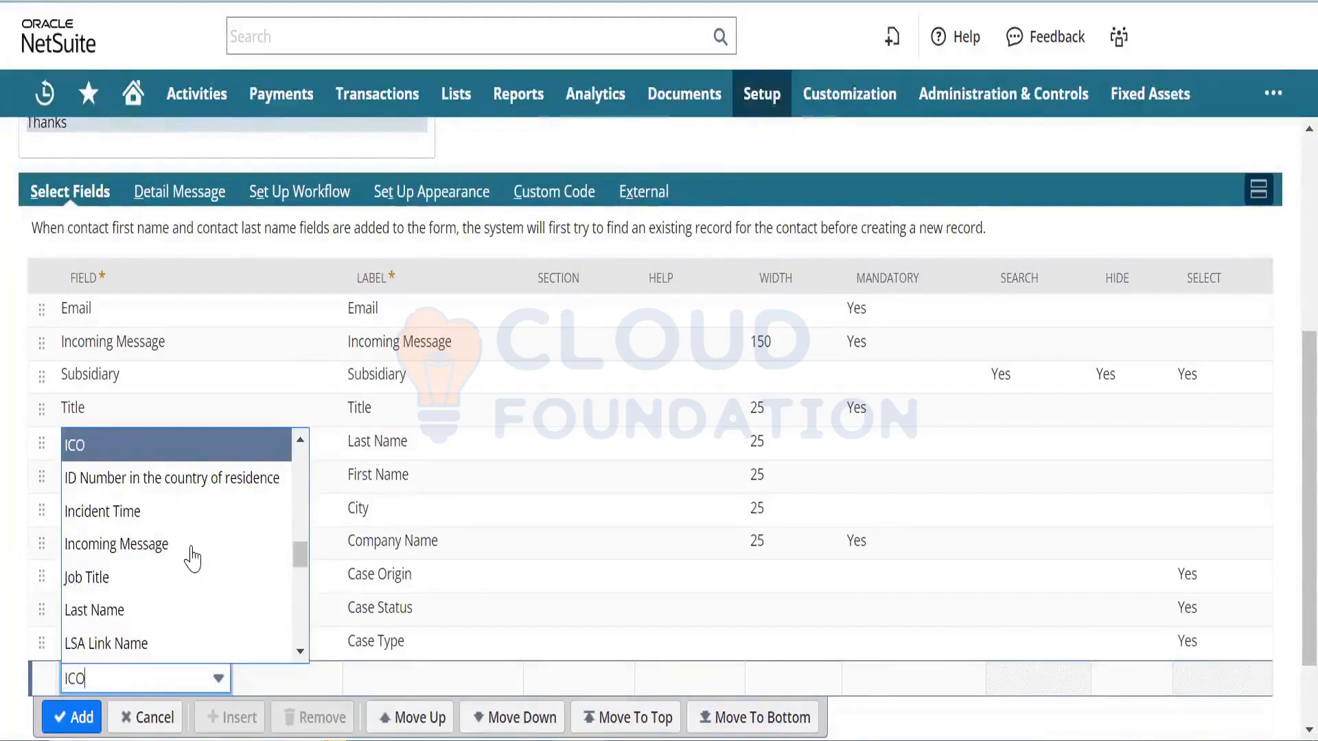
key(Down)
key(Down)
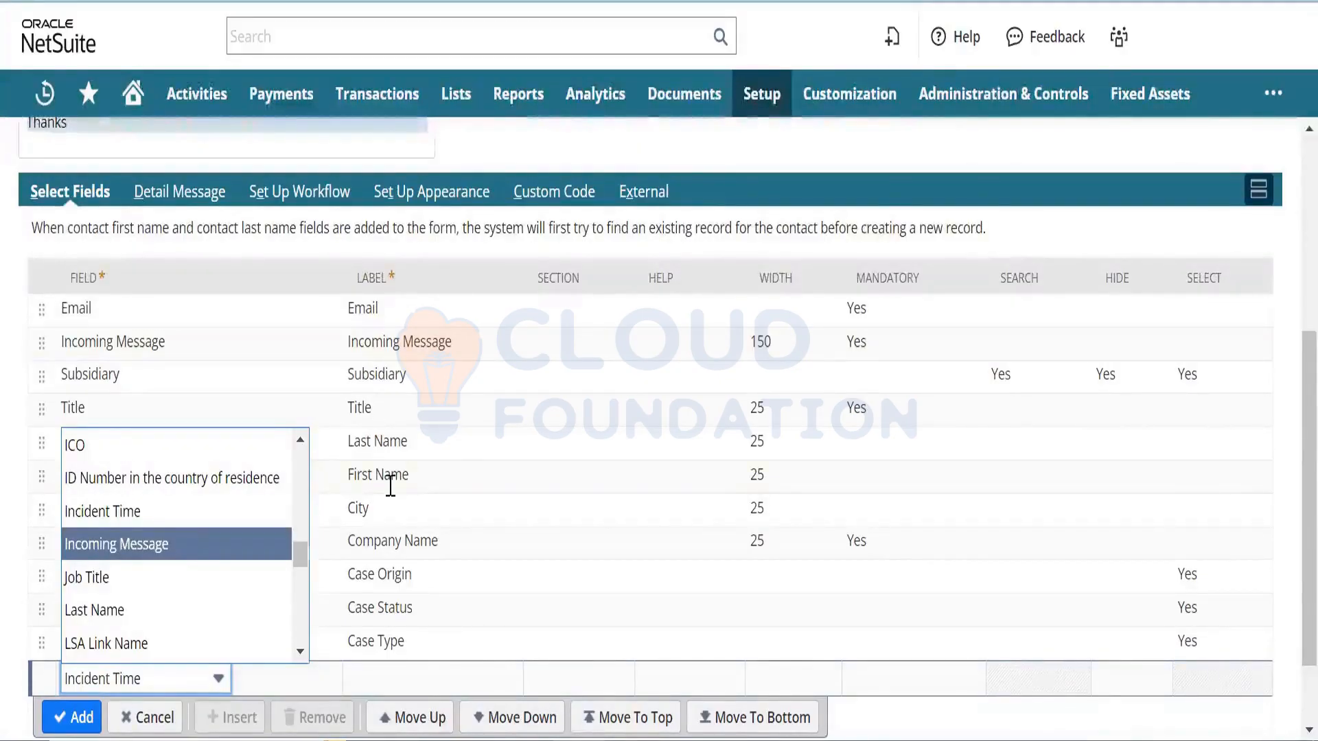
click(412, 435)
click(150, 717)
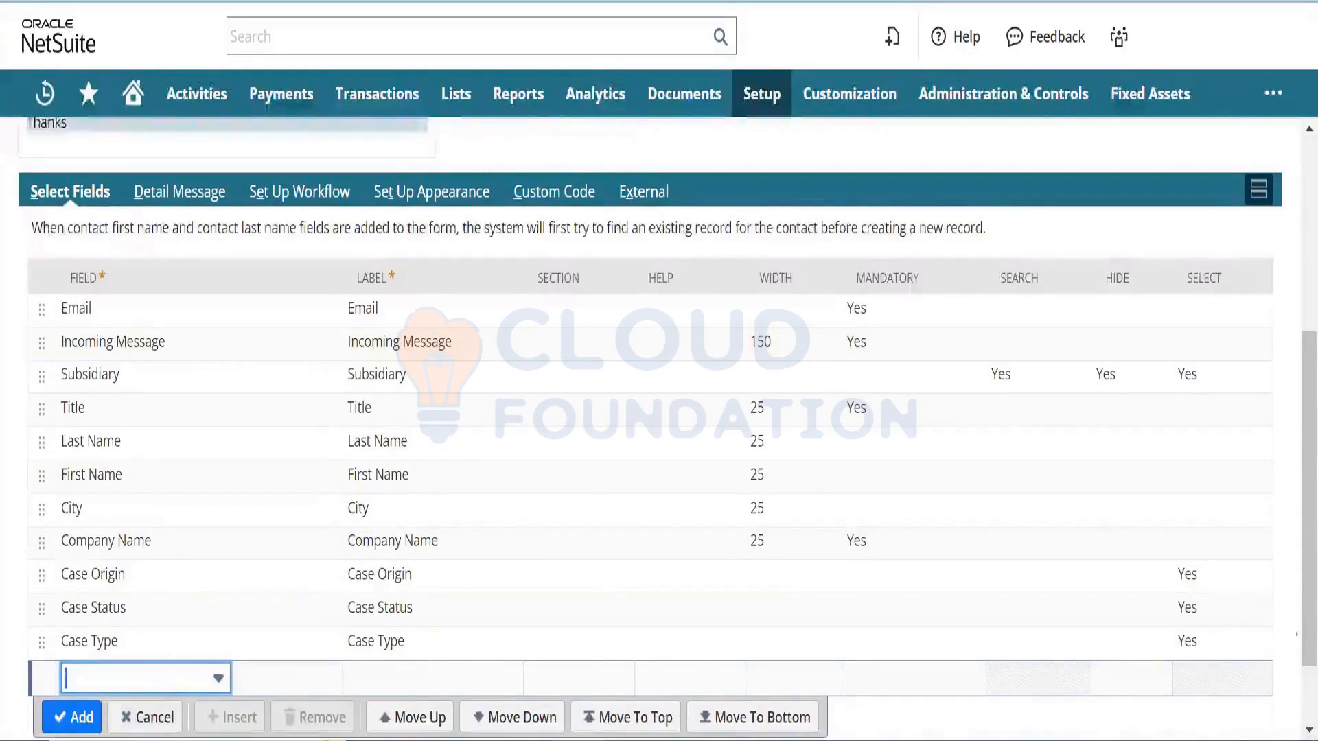
scroll(1285, 549, up, 4)
- Review CASE01 for customer 1 Hooli: In Progress, priority Medium, origin Web
scroll(1288, 426, up, 1)
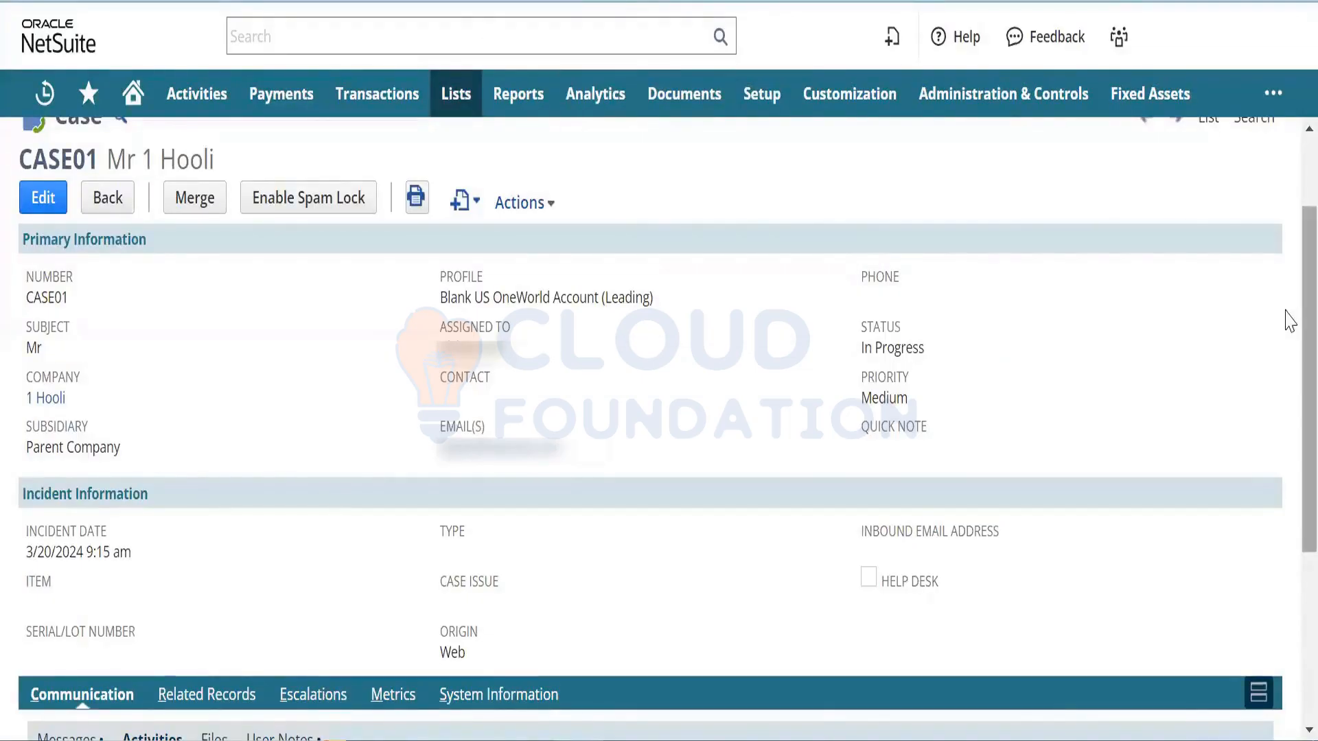
scroll(1289, 324, down, 1)
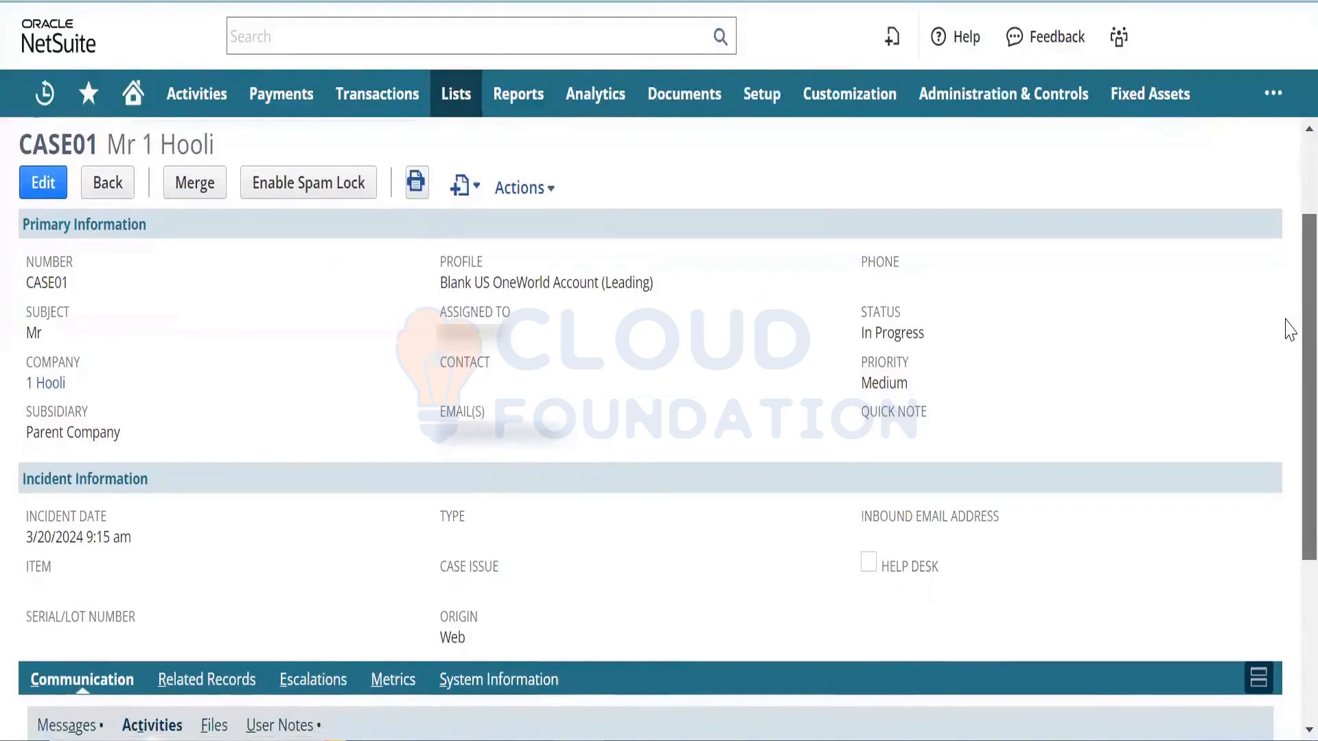
scroll(1289, 329, down, 1)
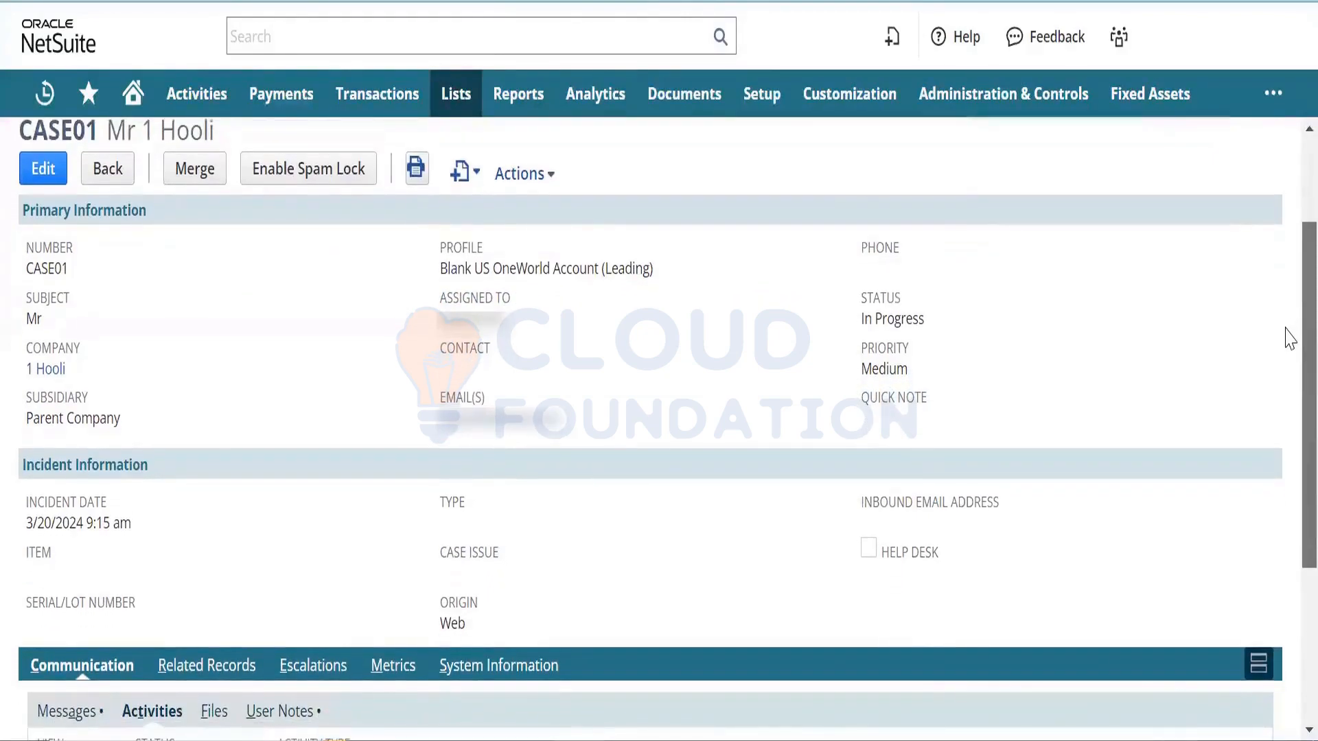
scroll(1289, 335, up, 1)
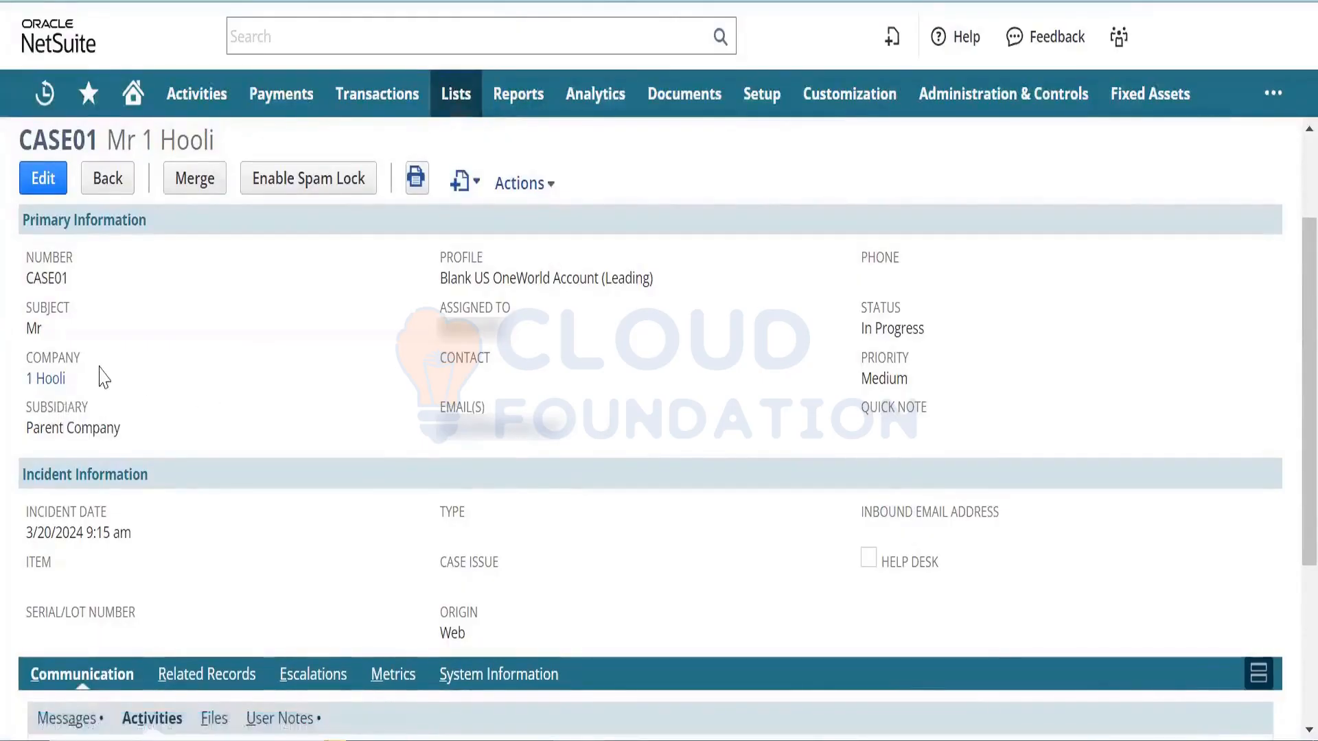
scroll(101, 377, up, 1)
mouse_move(42, 401)
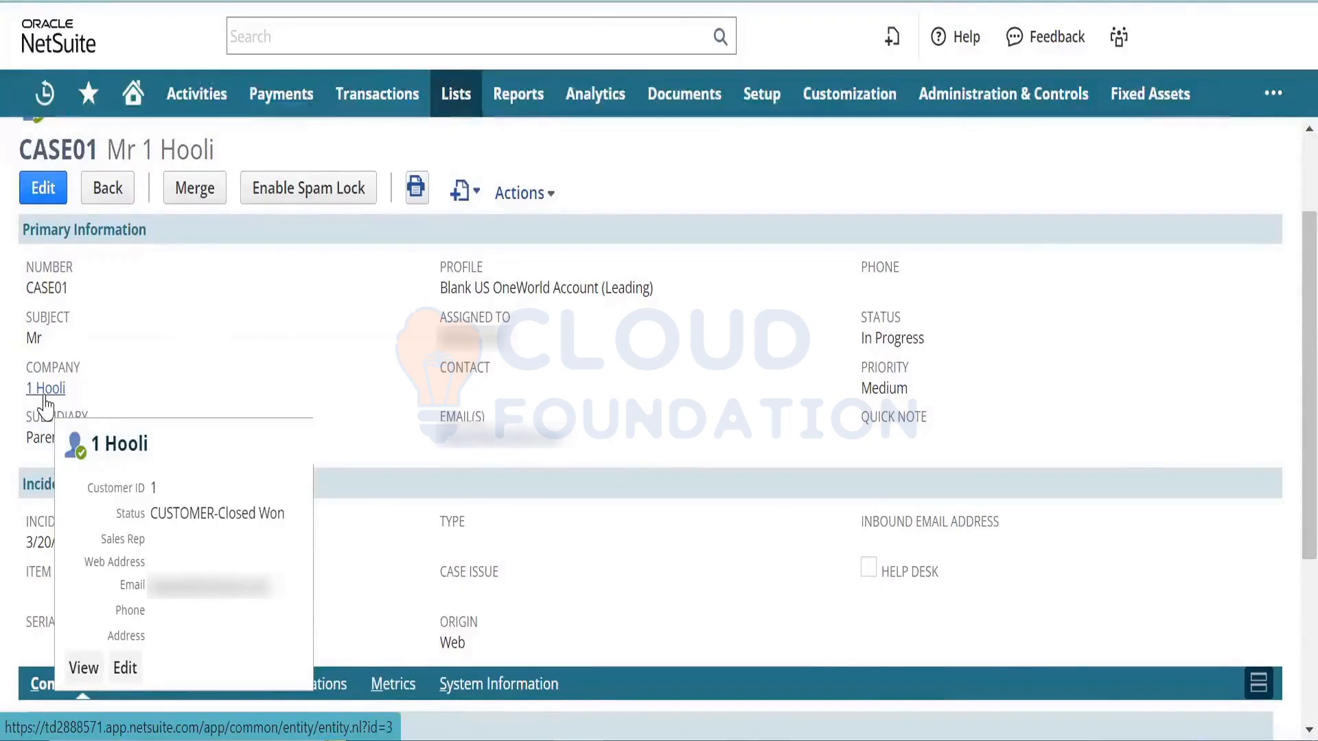
mouse_move(501, 196)
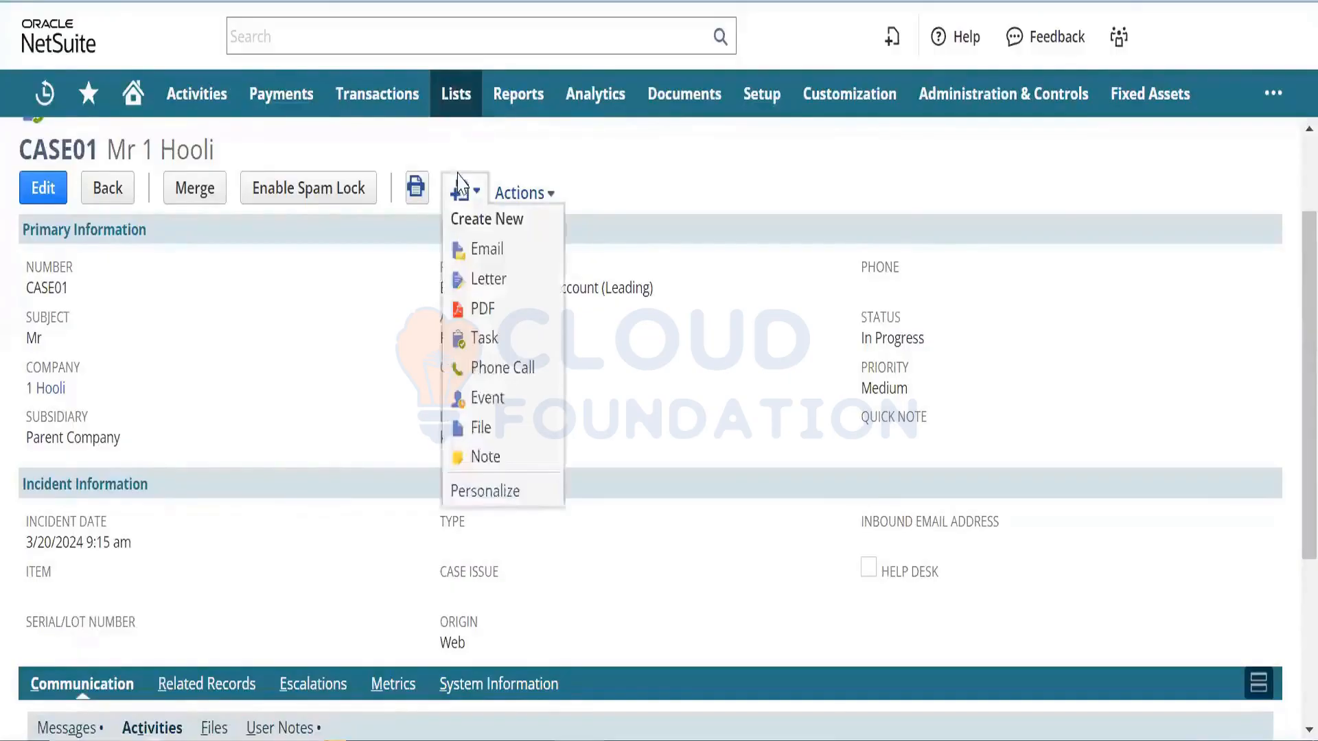
- Open the Leads list in a new tab, sorted by internal ID with the newest first
mouse_move(444, 106)
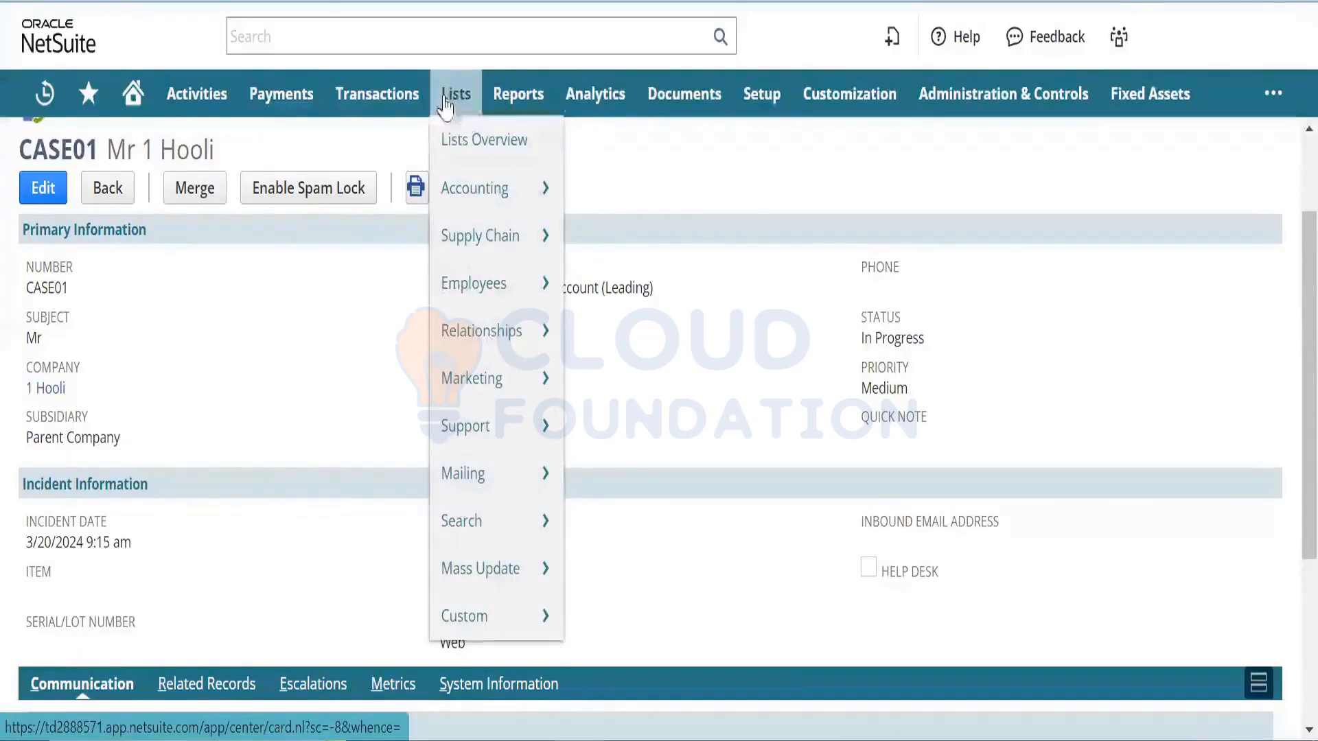
mouse_move(503, 331)
mouse_move(607, 328)
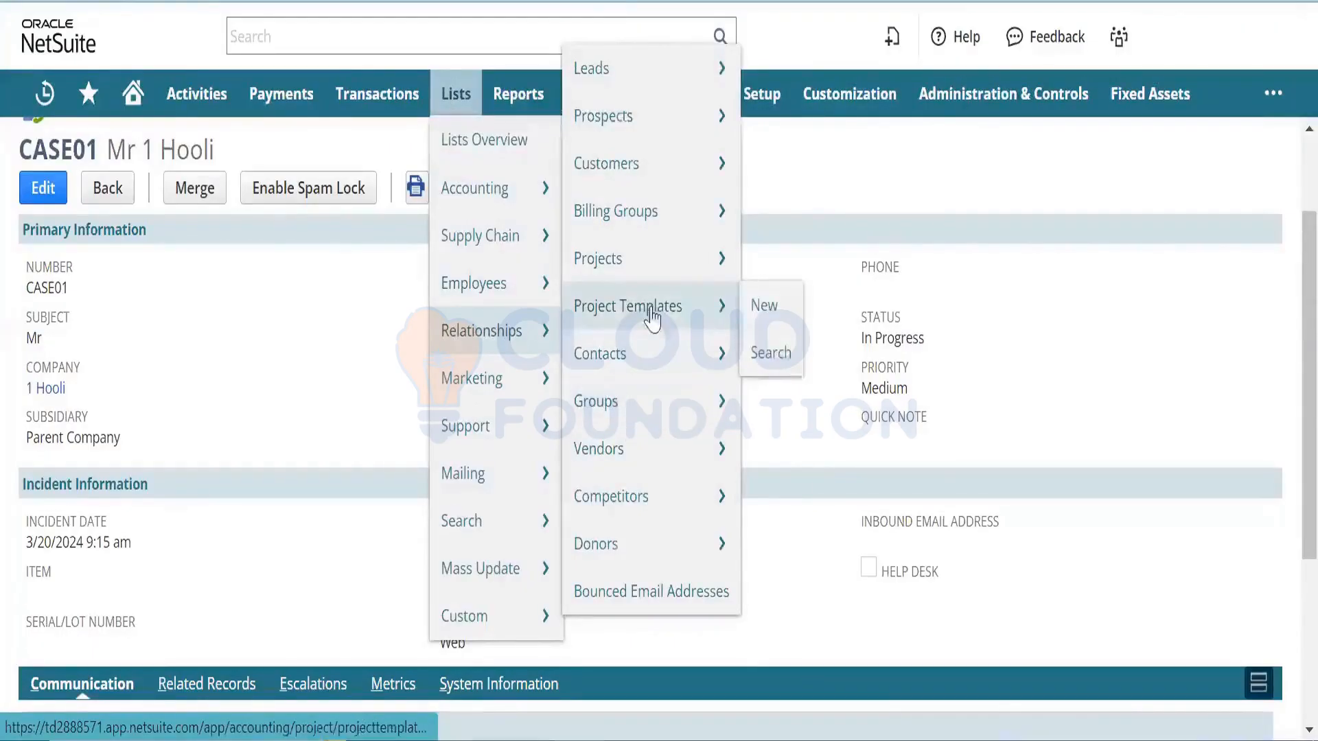
mouse_move(657, 492)
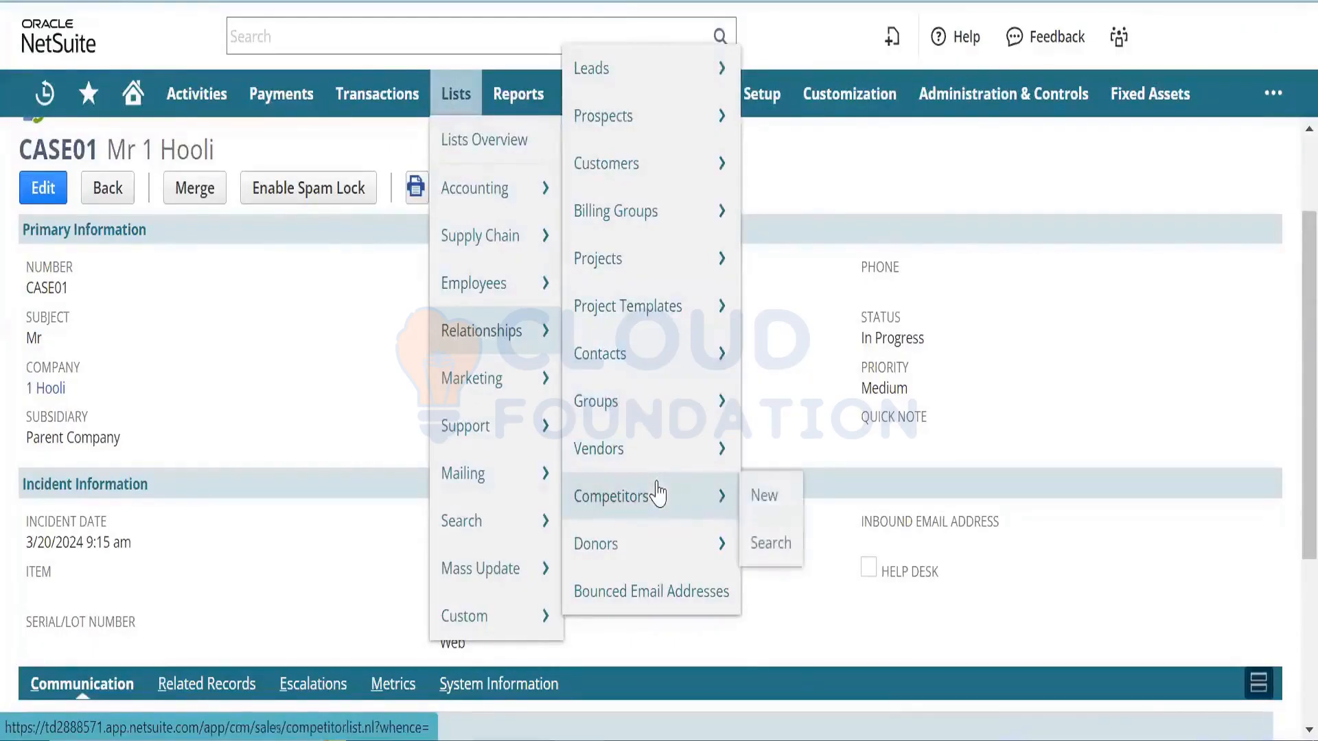
right_click(669, 89)
click(697, 120)
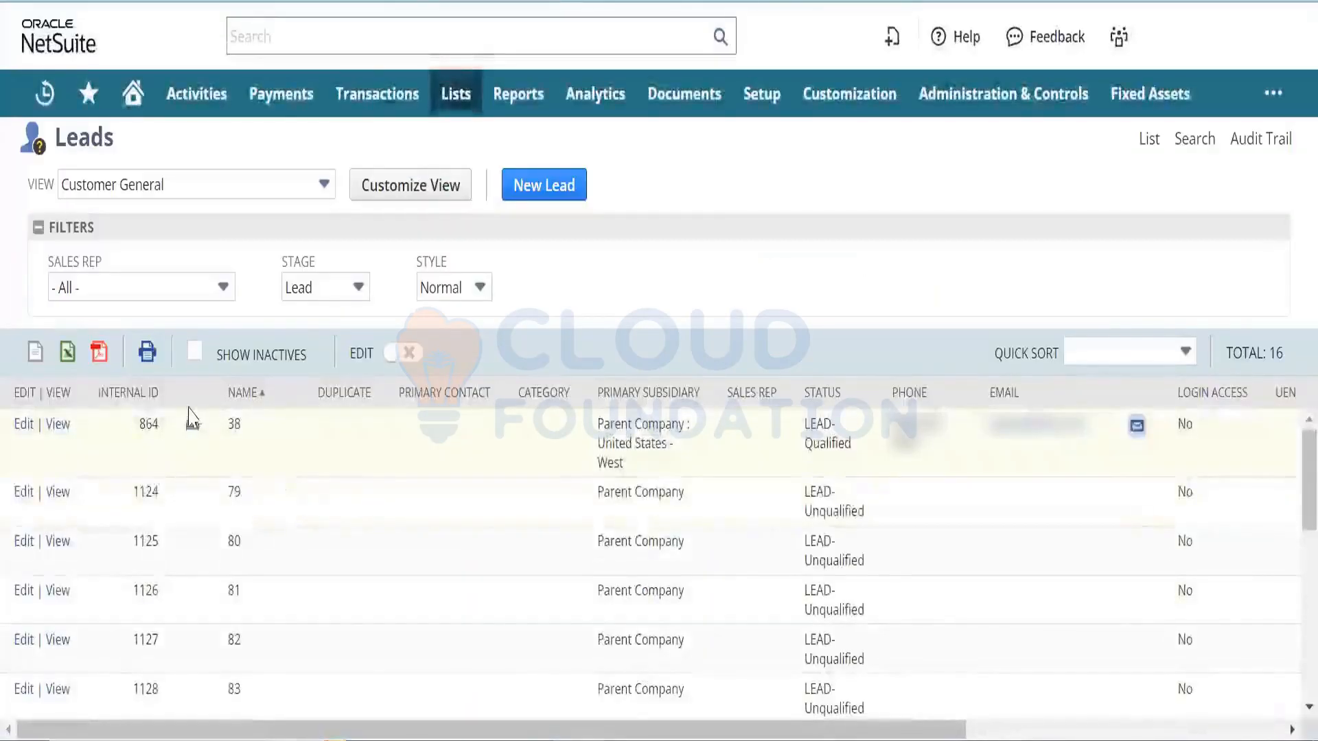
click(147, 396)
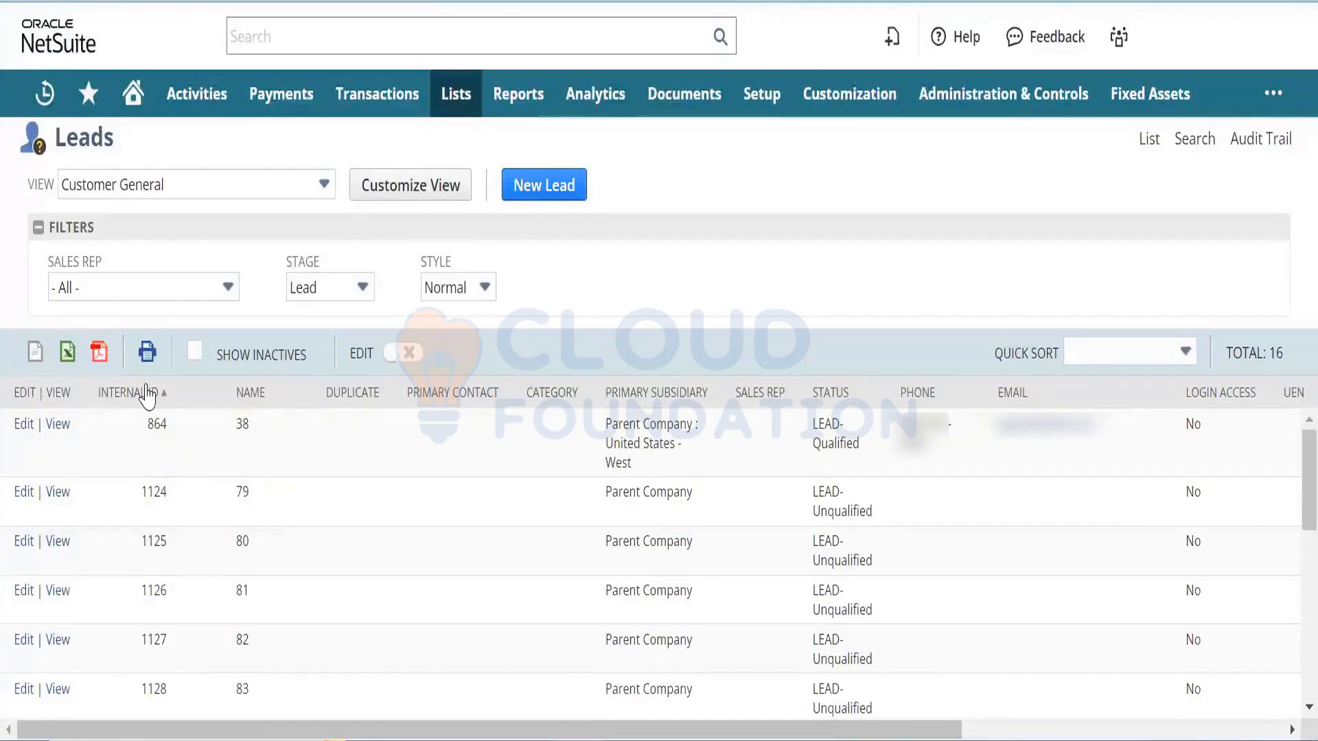
click(147, 396)
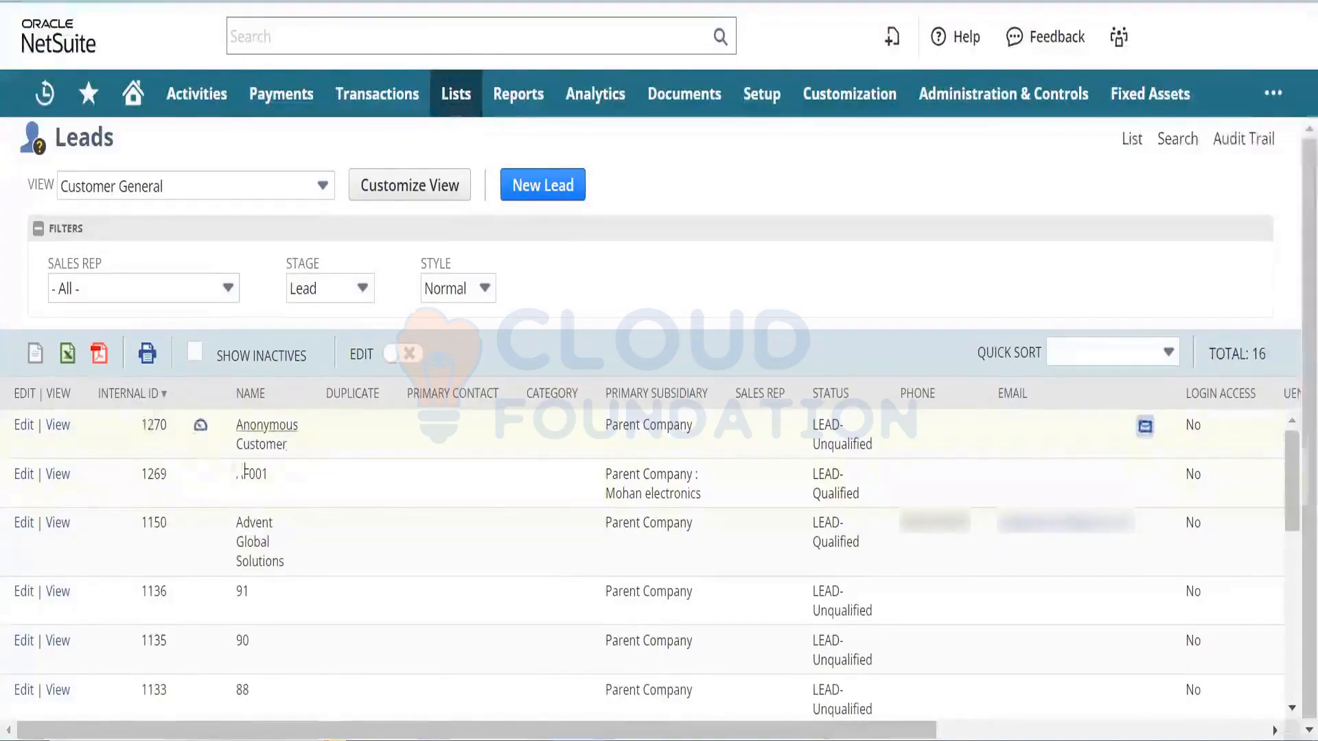
- Open the newest lead, Anonymous Customer (ID 1270), in a new tab and view it
right_click(60, 427)
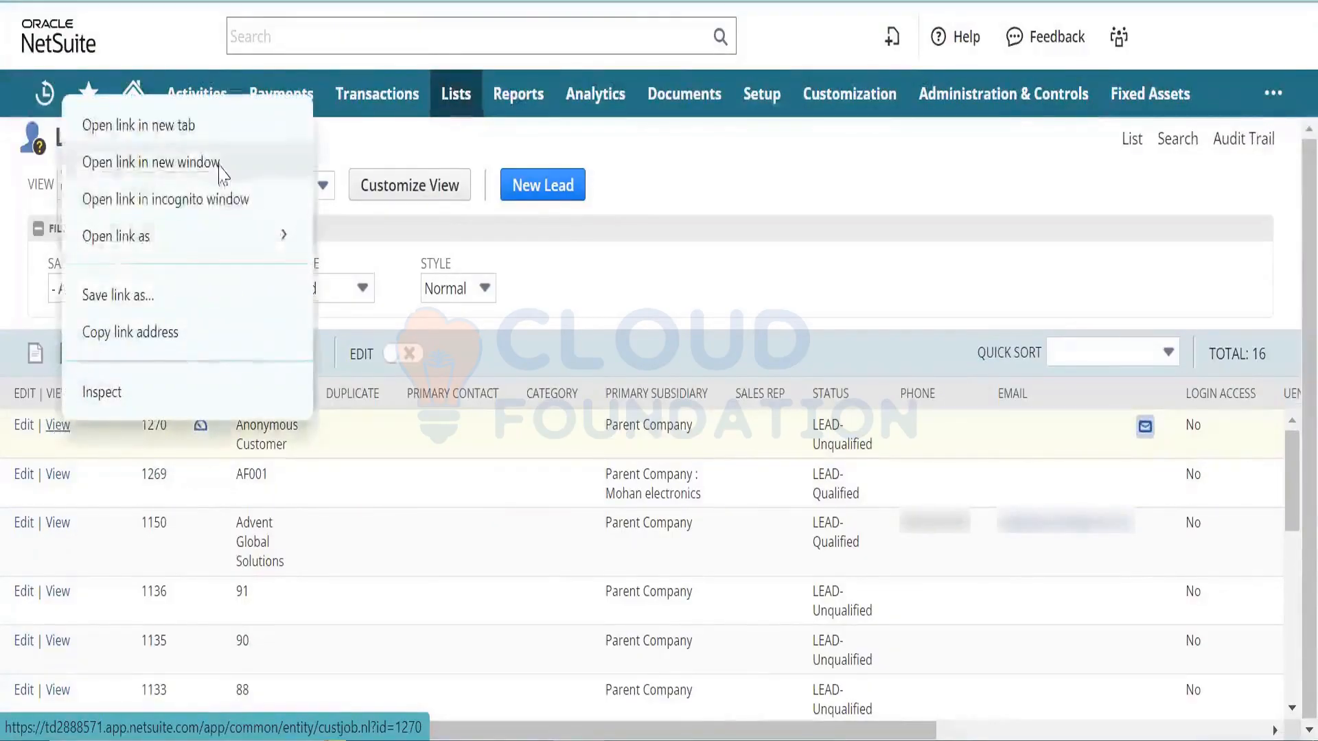
click(241, 133)
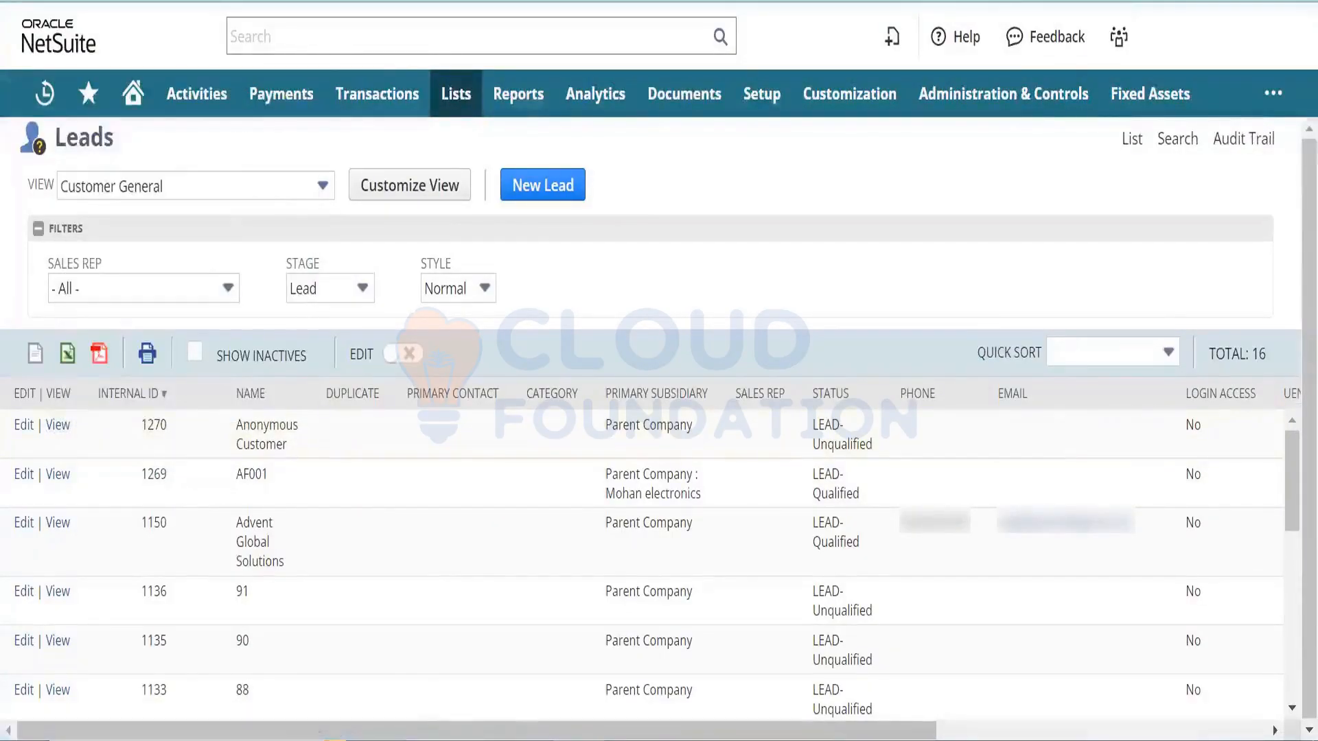
click(508, 1)
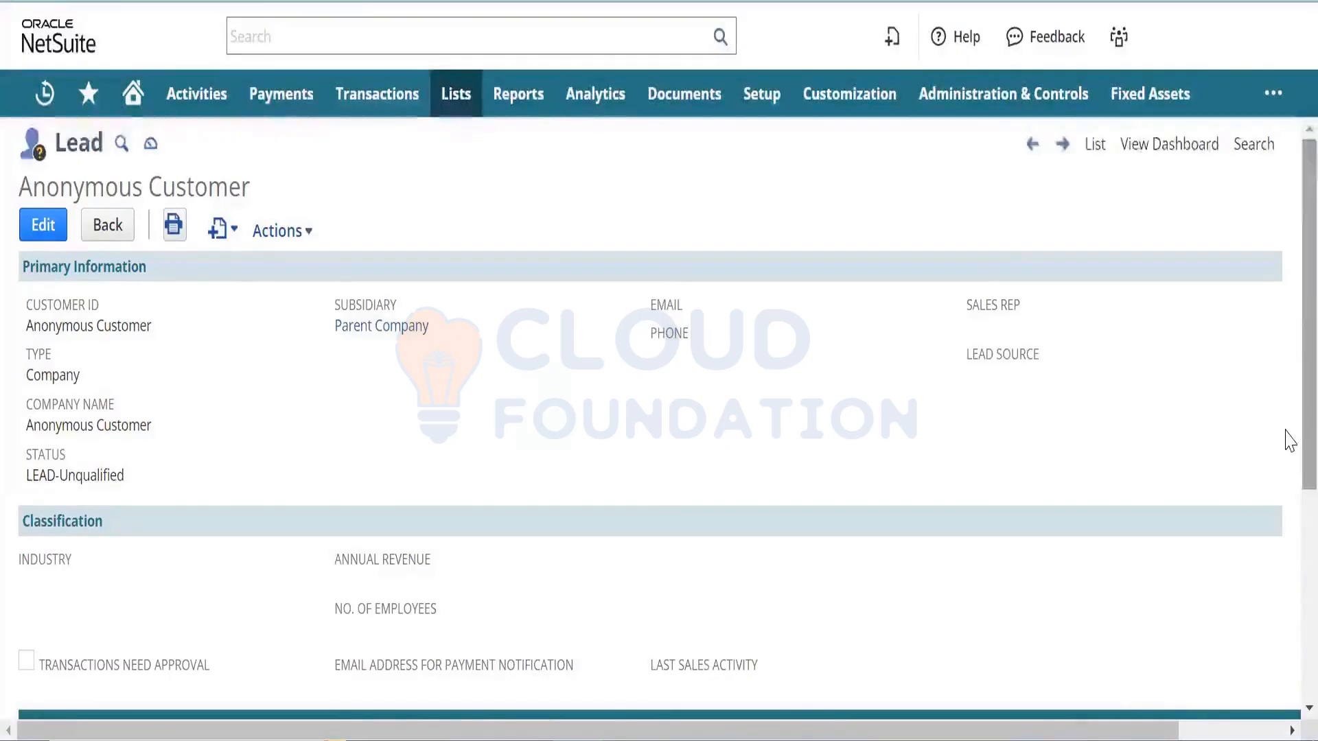
- Review the Anonymous Customer lead, select its Customer ID, and go back to the Leads list
scroll(1285, 542, down, 5)
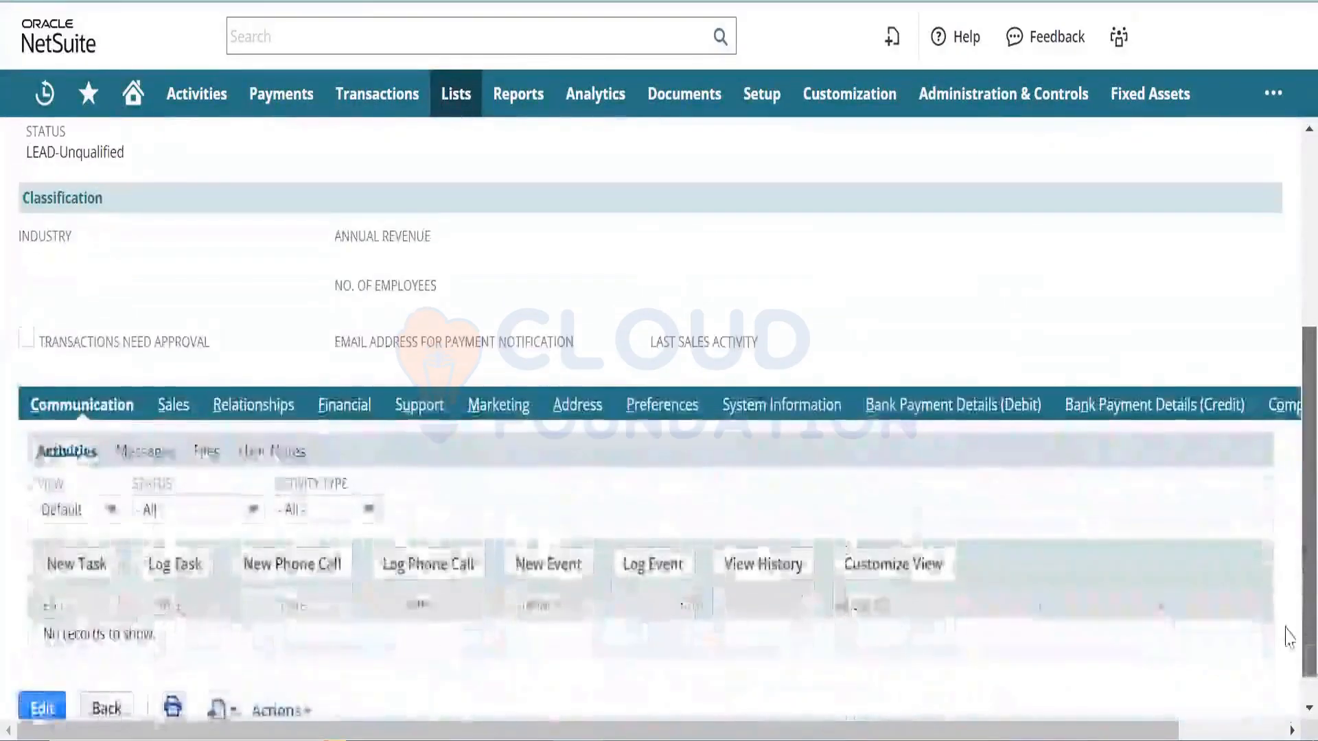
scroll(1287, 462, up, 5)
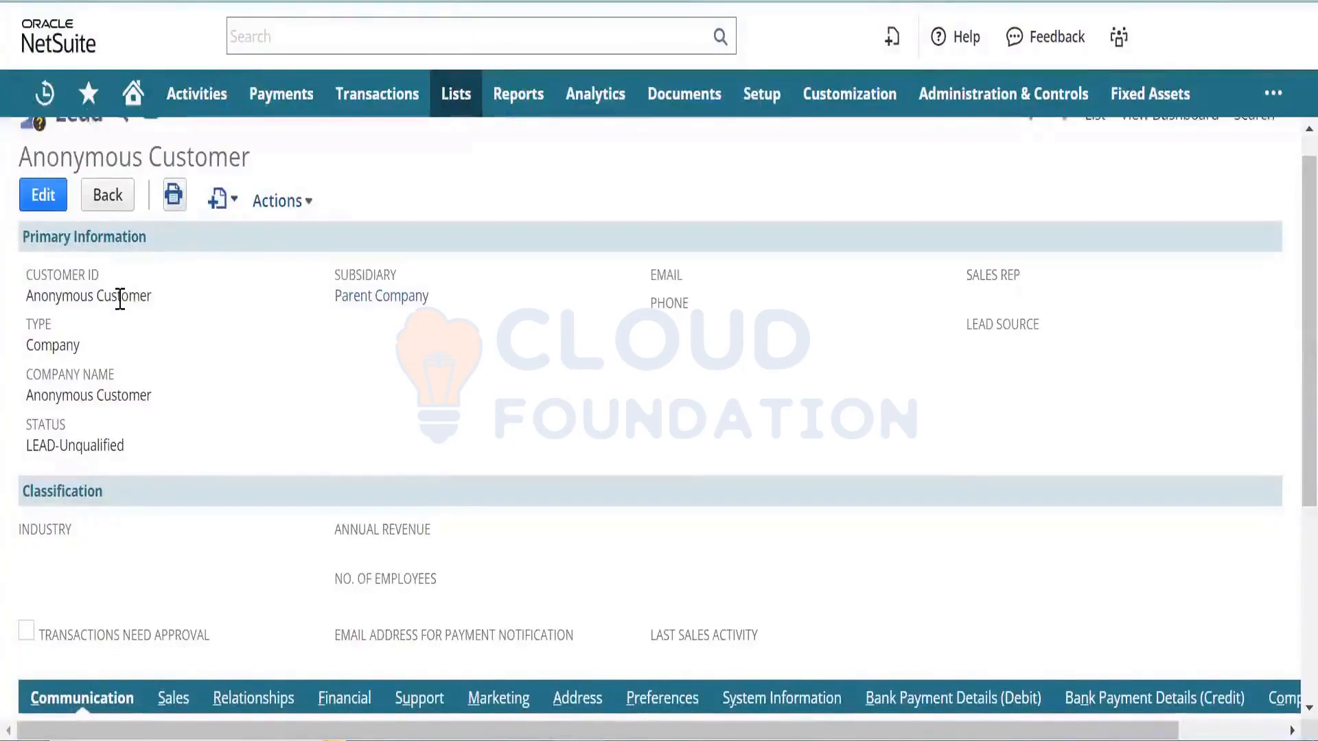
triple_click(120, 298)
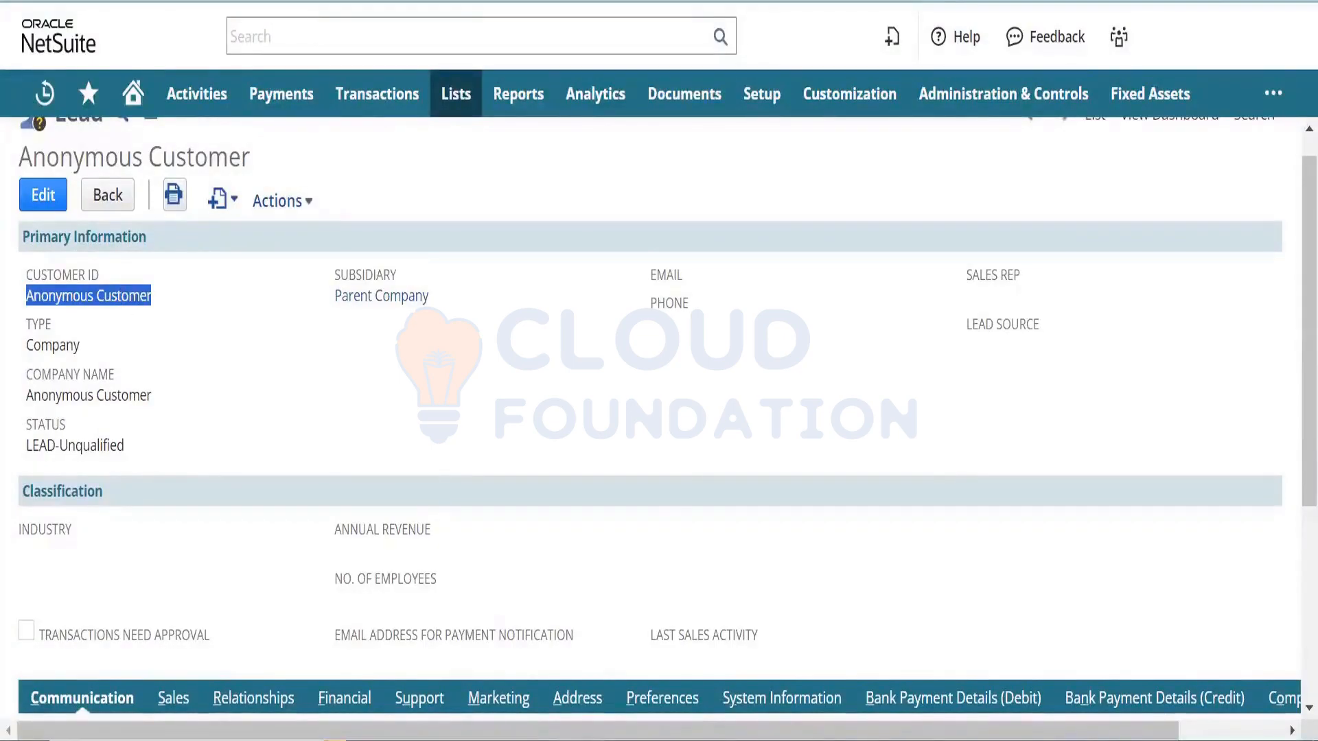
click(501, 1)
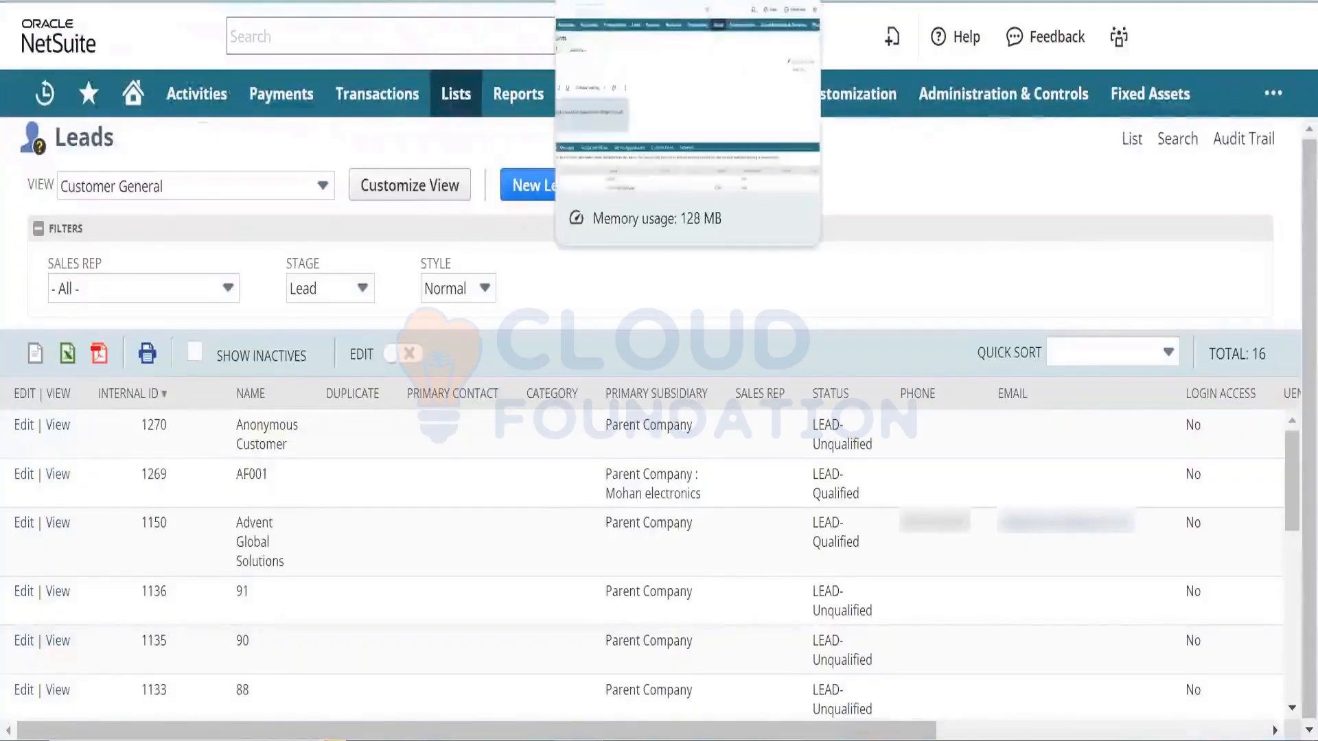
- Save the Online Case Form and check its External details: 1 request, 1 submit, publishable URL
click(591, 1)
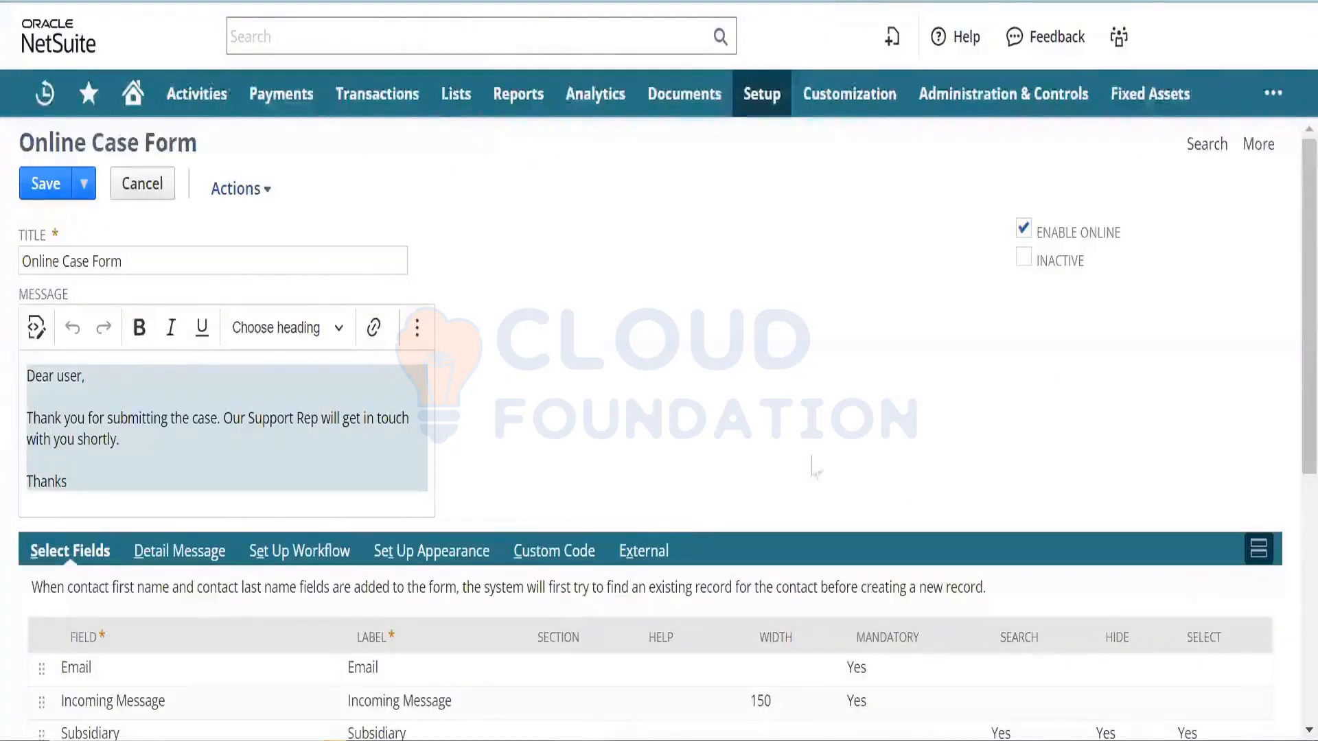
drag(1288, 365, 1289, 616)
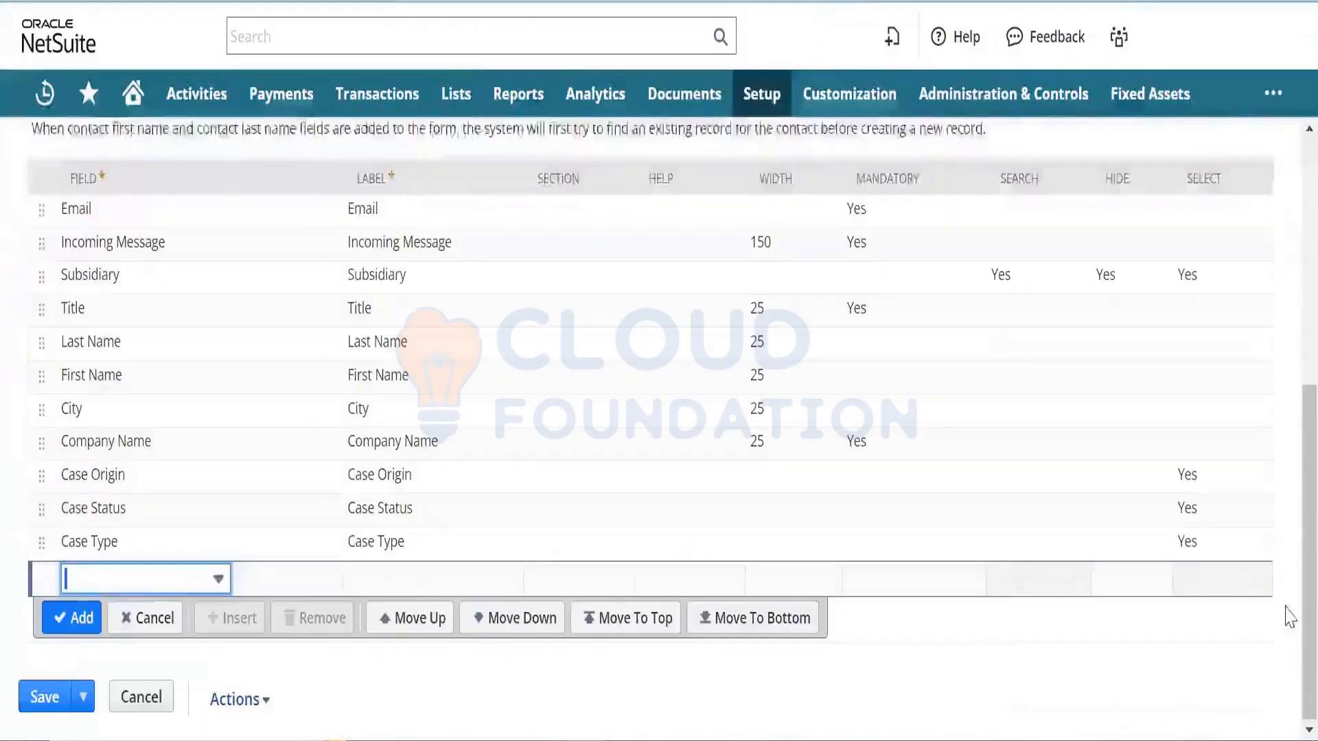
click(36, 700)
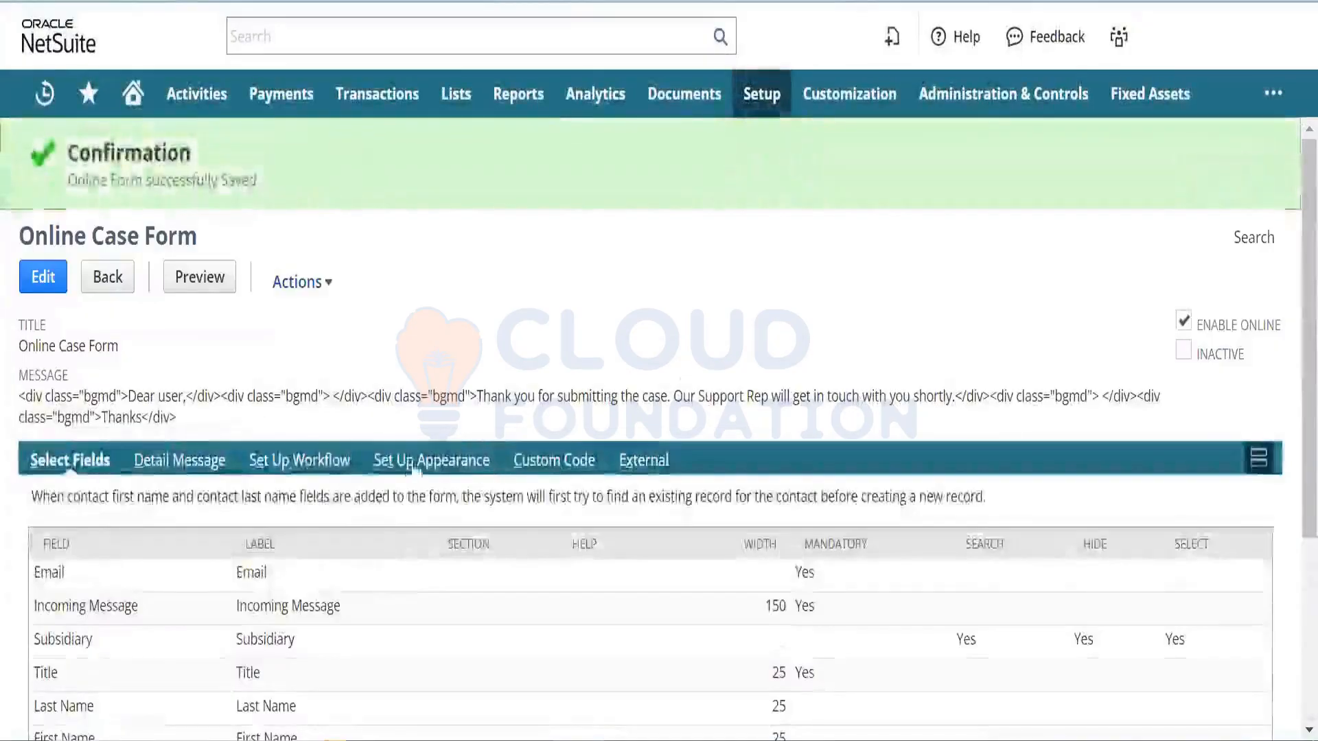
click(651, 467)
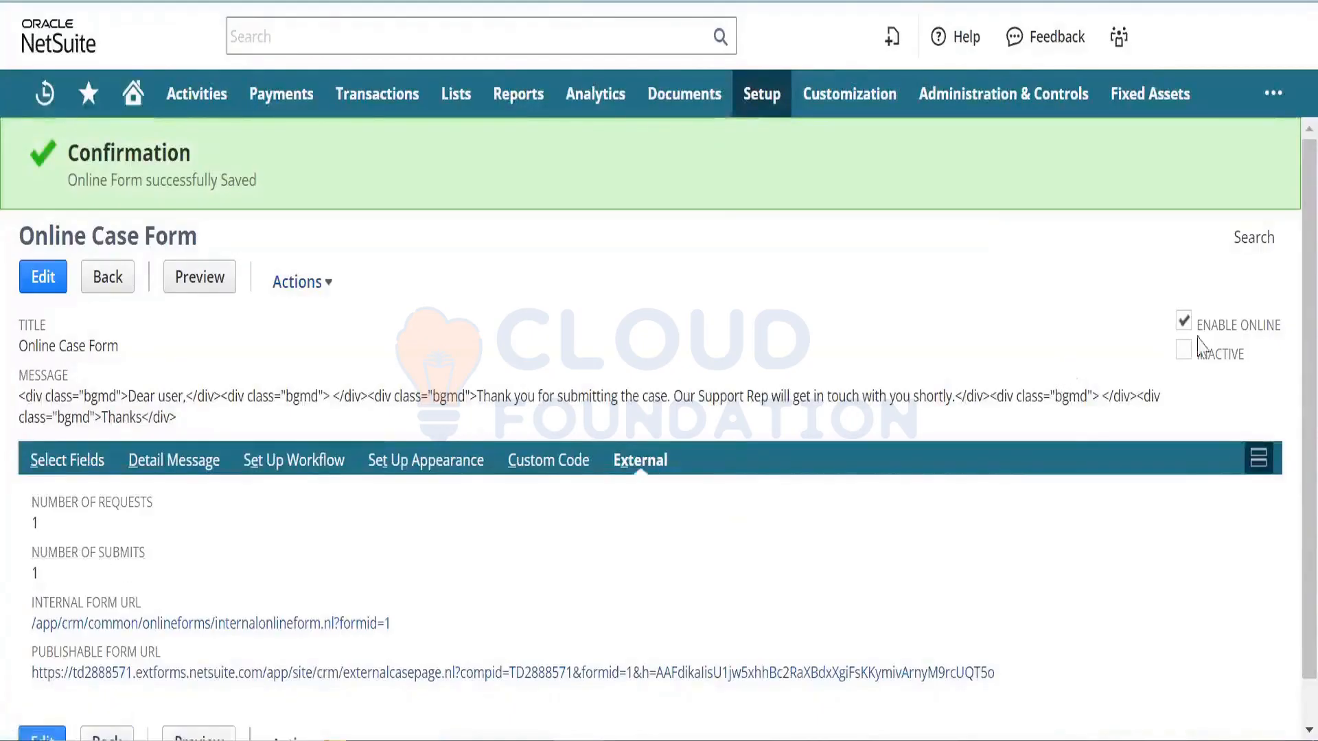
- Open the publishable form URL in a new tab and recheck the Number of Submits value
scroll(1289, 345, down, 1)
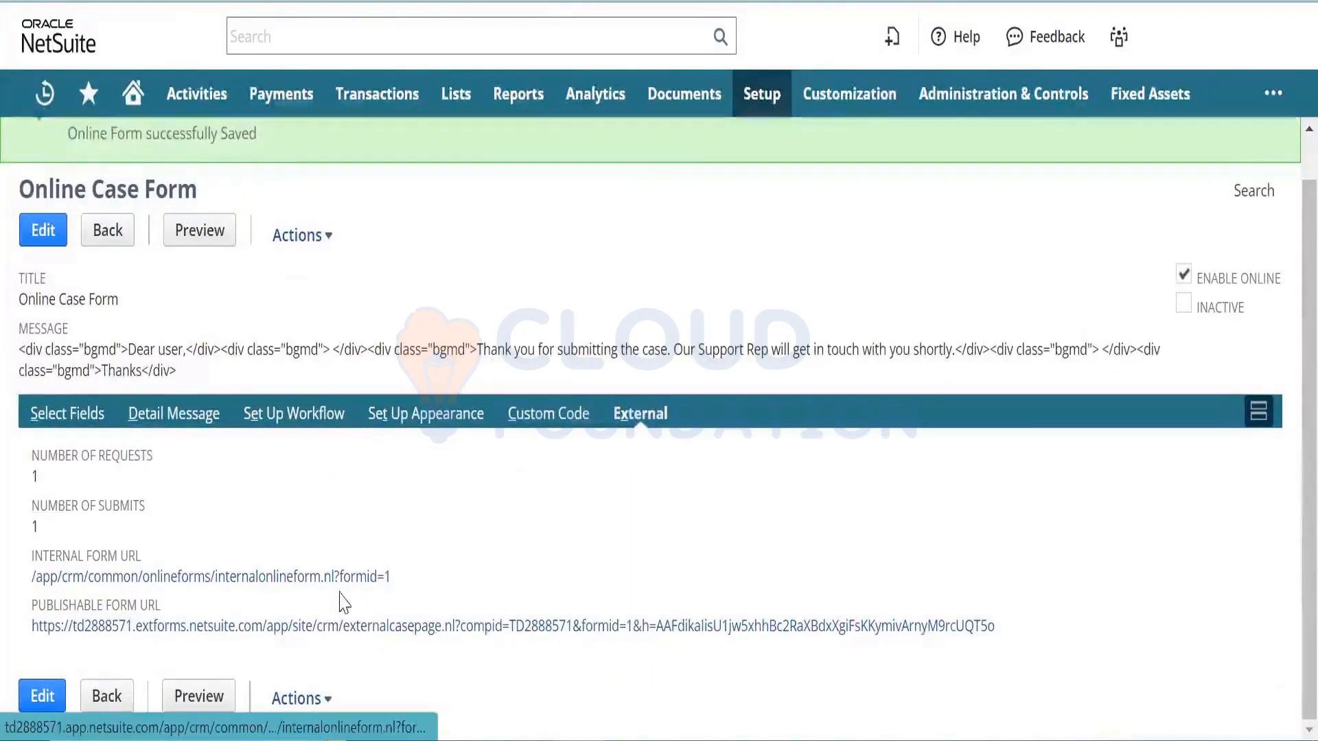
right_click(383, 628)
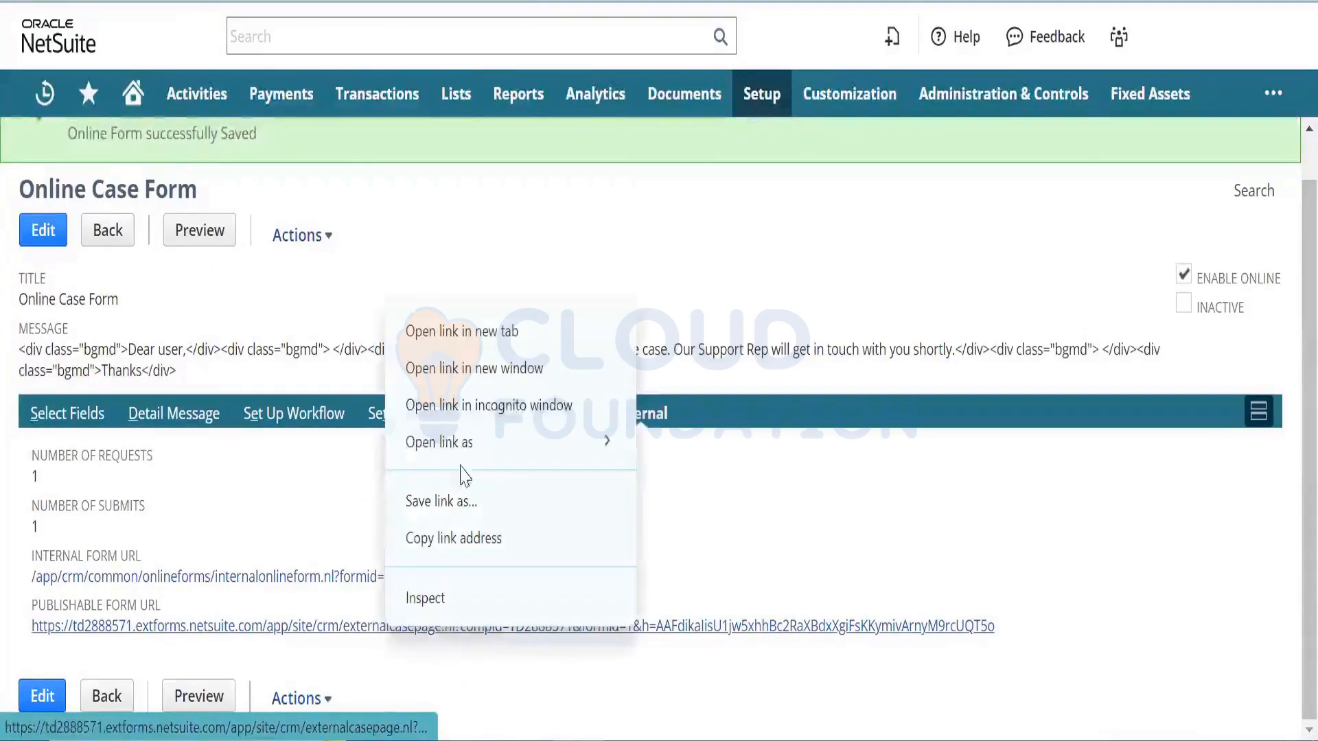
click(555, 333)
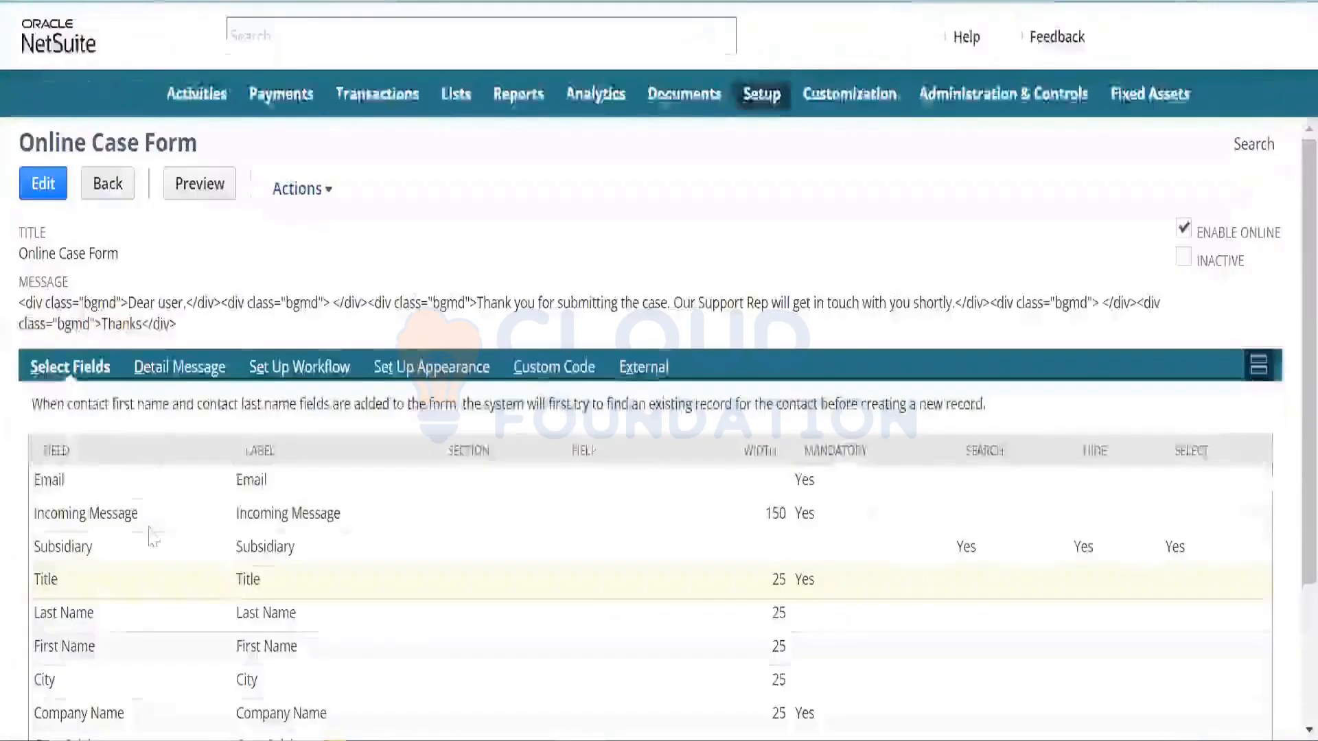
click(641, 370)
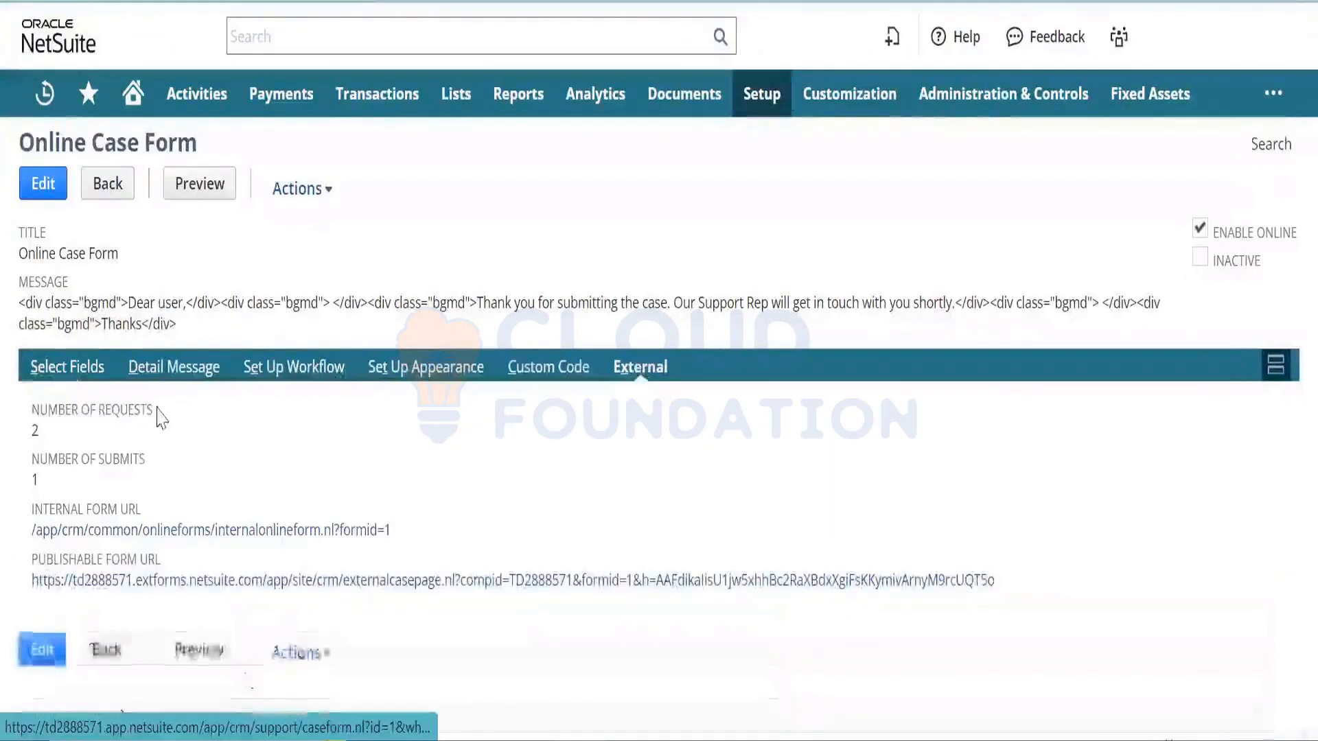
double_click(34, 478)
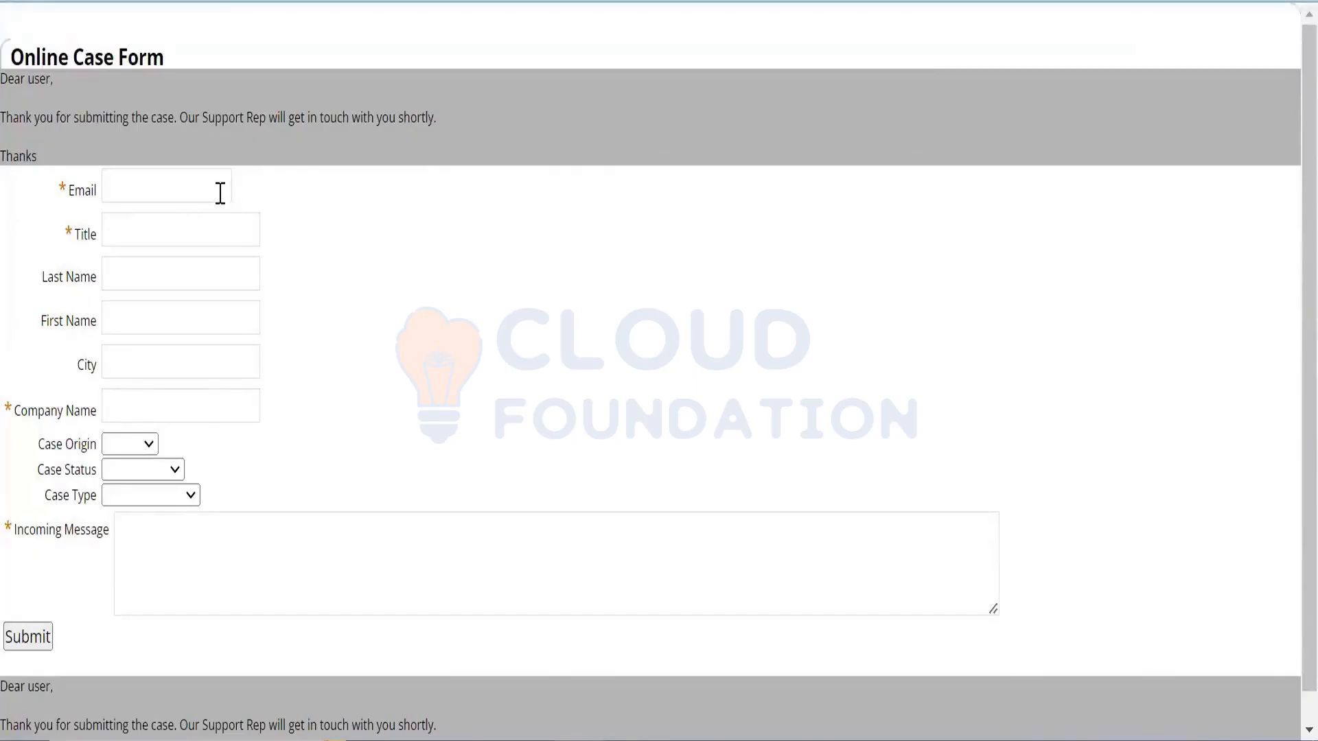
- Enter the email, Title 'Product Inquiry', last and first name, City Hyderabad, and company name
text(•••••)
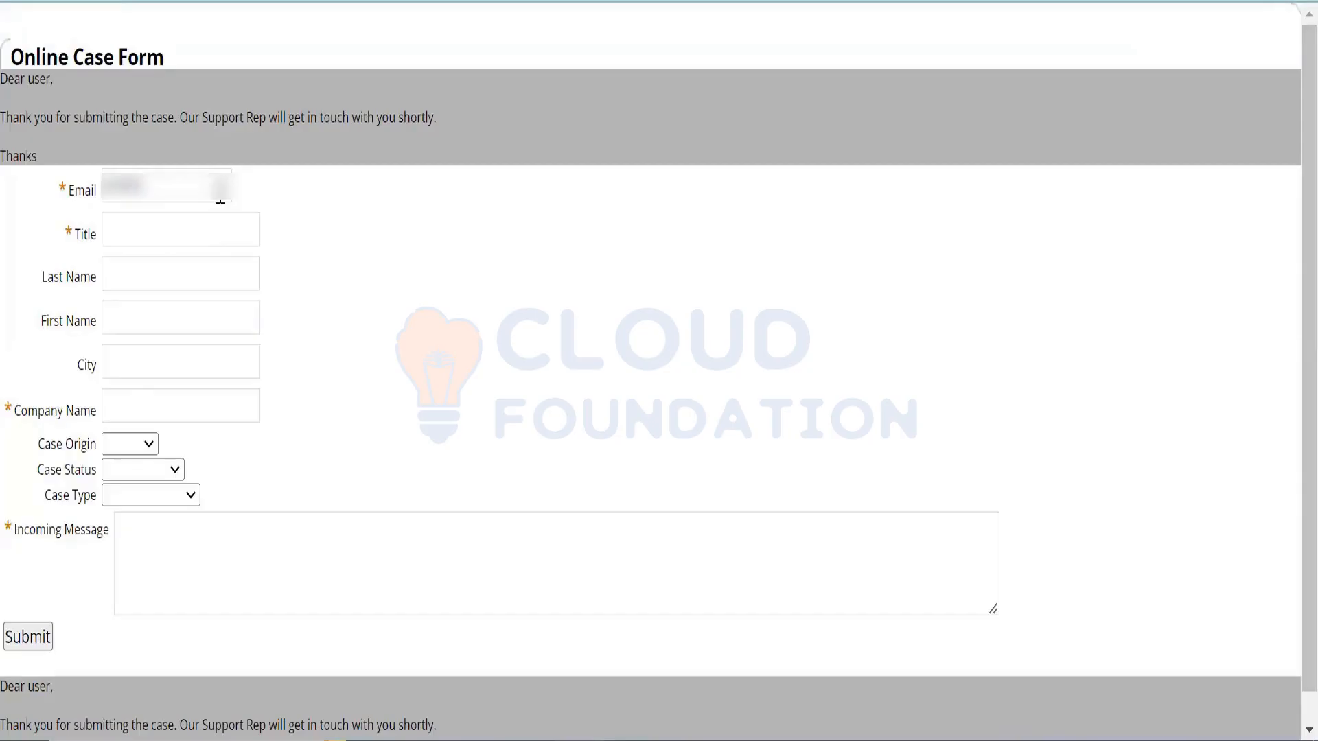
text(••••••••••)
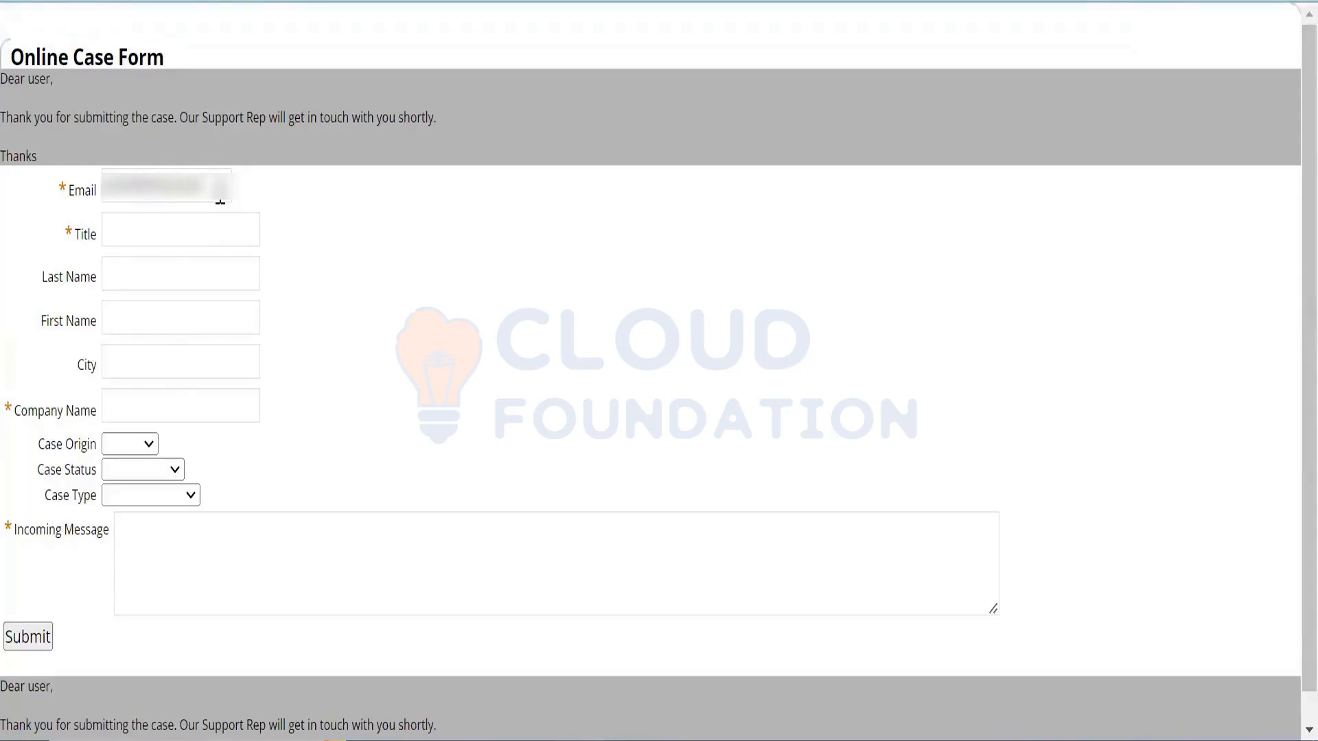
key(Tab)
text(Produc)
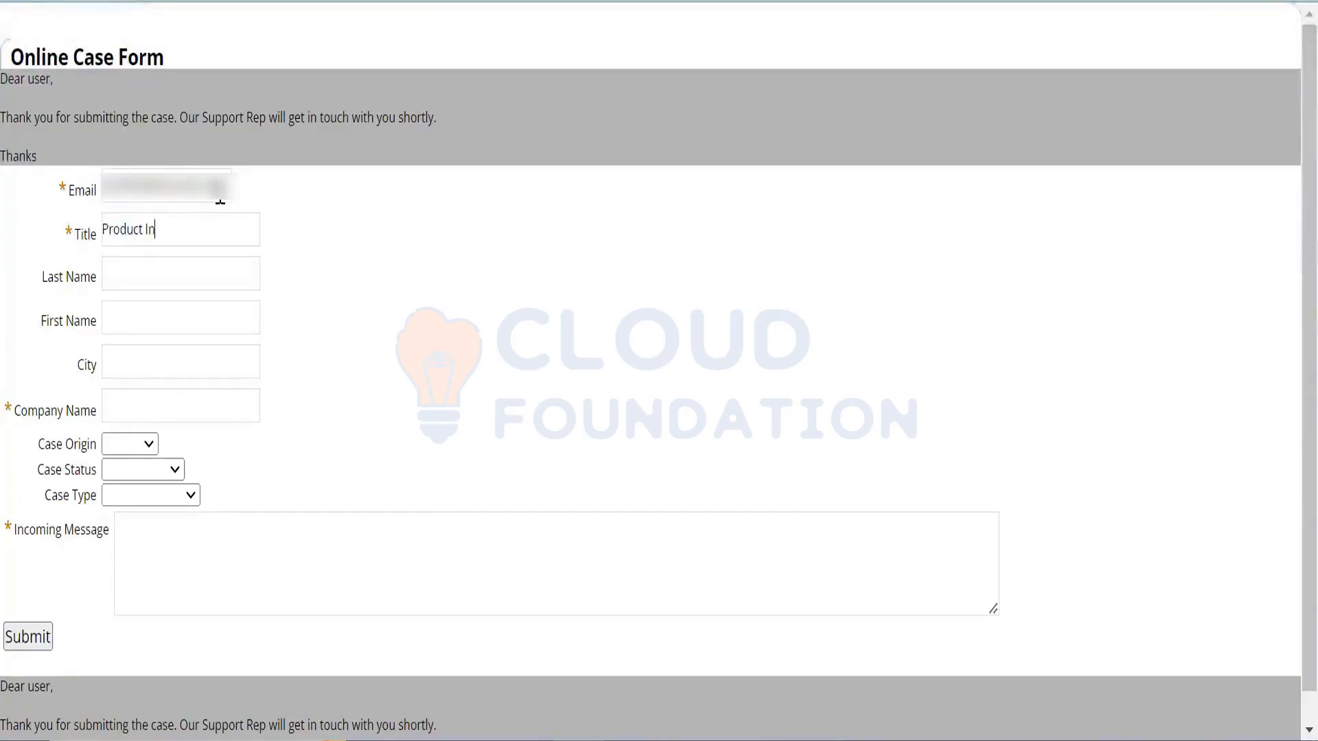
text(t Inqui)
key(Tab)
text(••••••••)
key(BackSpace)
key(BackSpace)
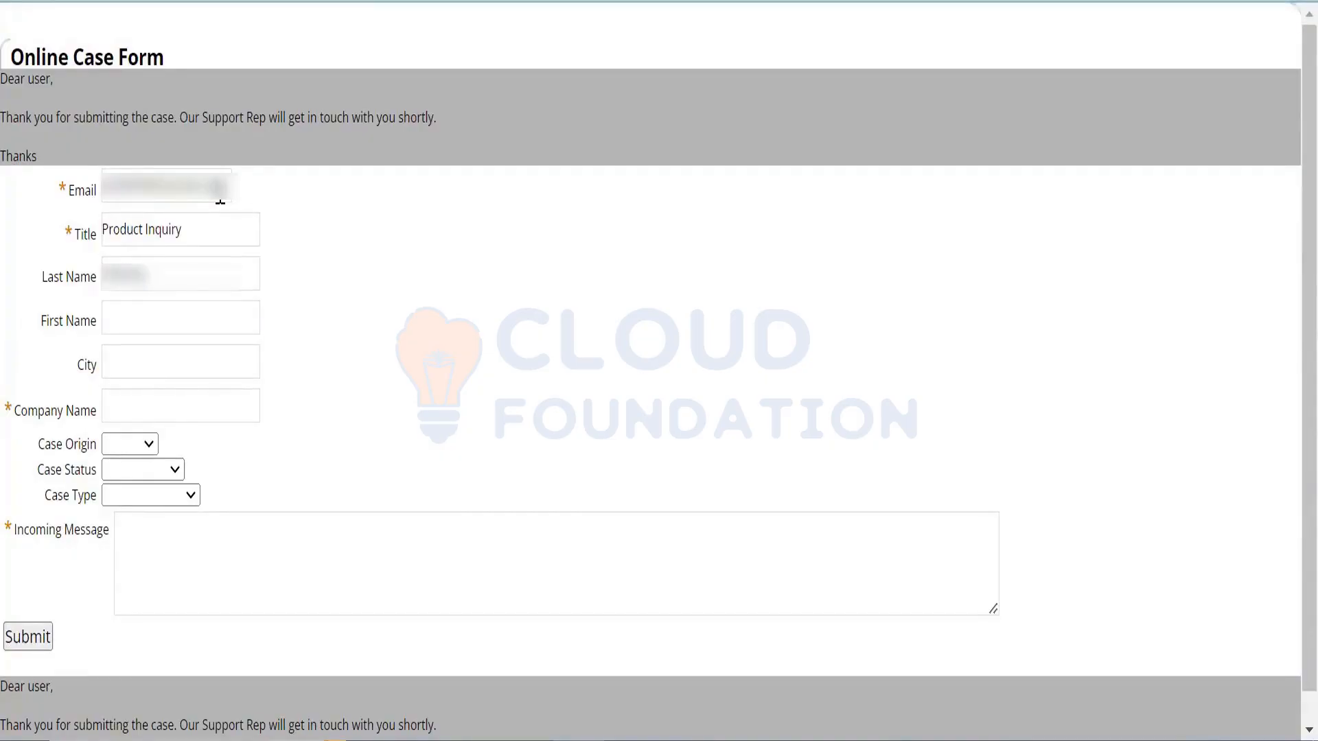
key(Tab)
text(•••••)
key(Tab)
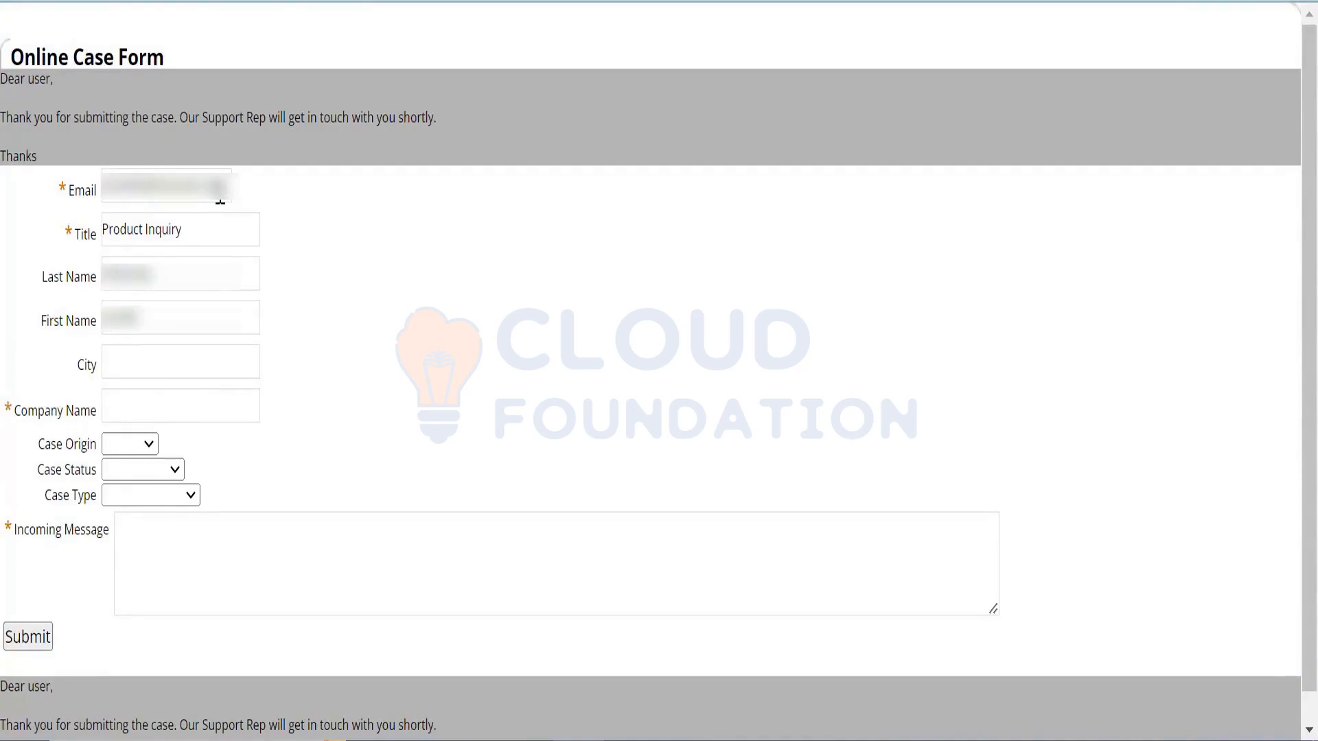
text(Hyderba)
text(ad)
key(Tab)
text(••••)
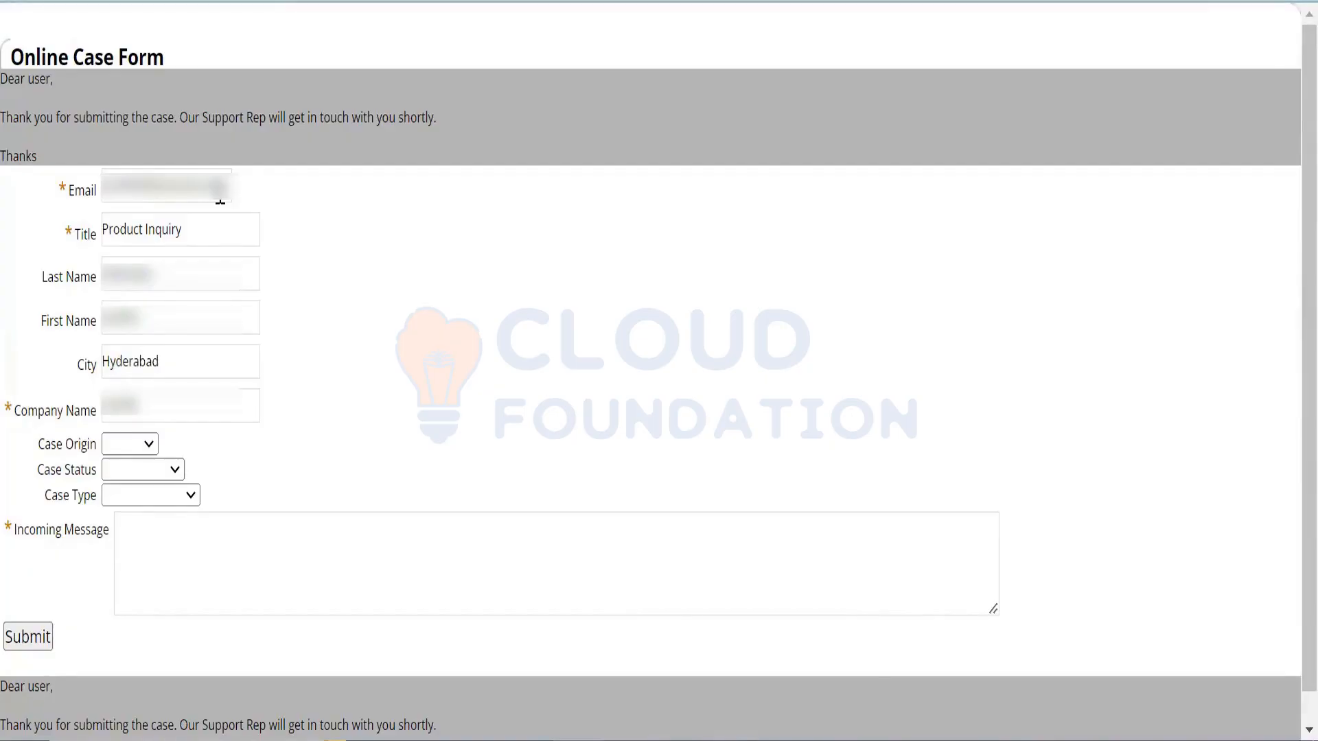
text(••••••••)
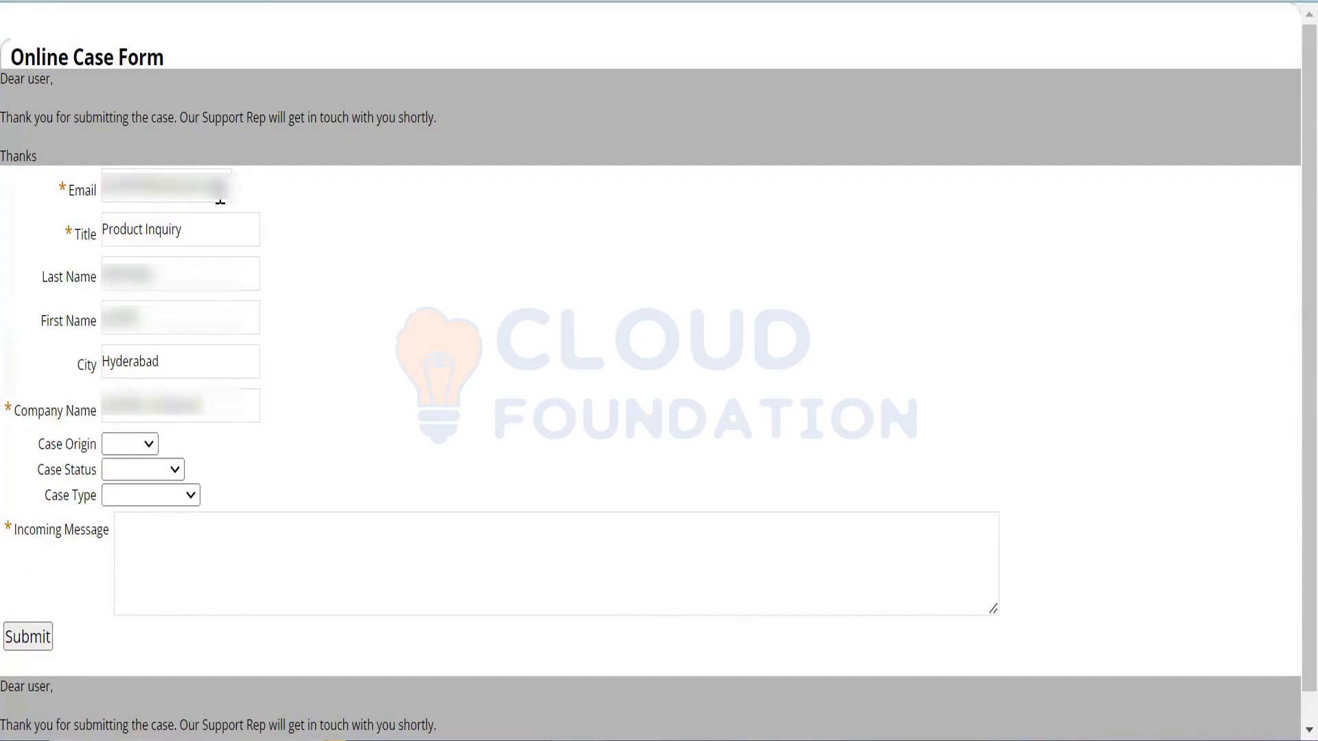
- Set origin Web, status Not Started, type Question, and type a message asking about iPhone 15 features
click(137, 445)
click(136, 484)
click(164, 470)
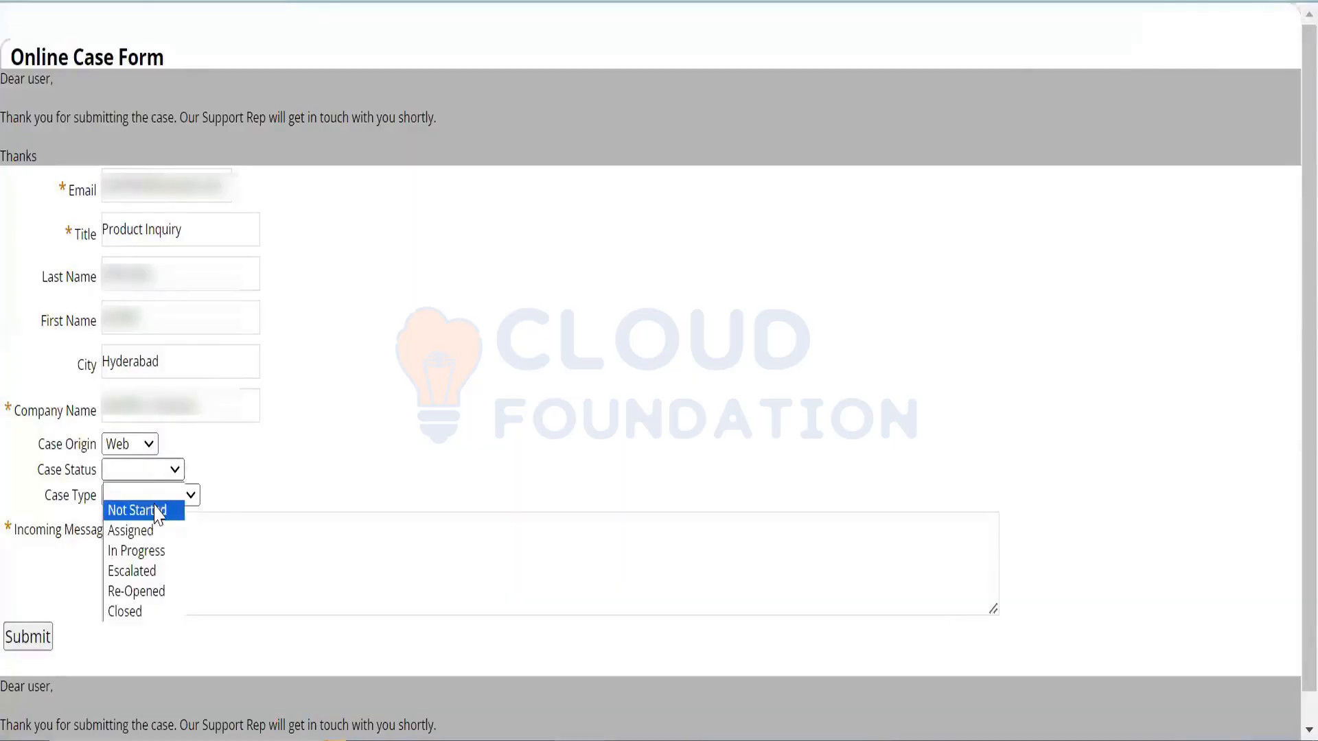
click(156, 512)
click(165, 495)
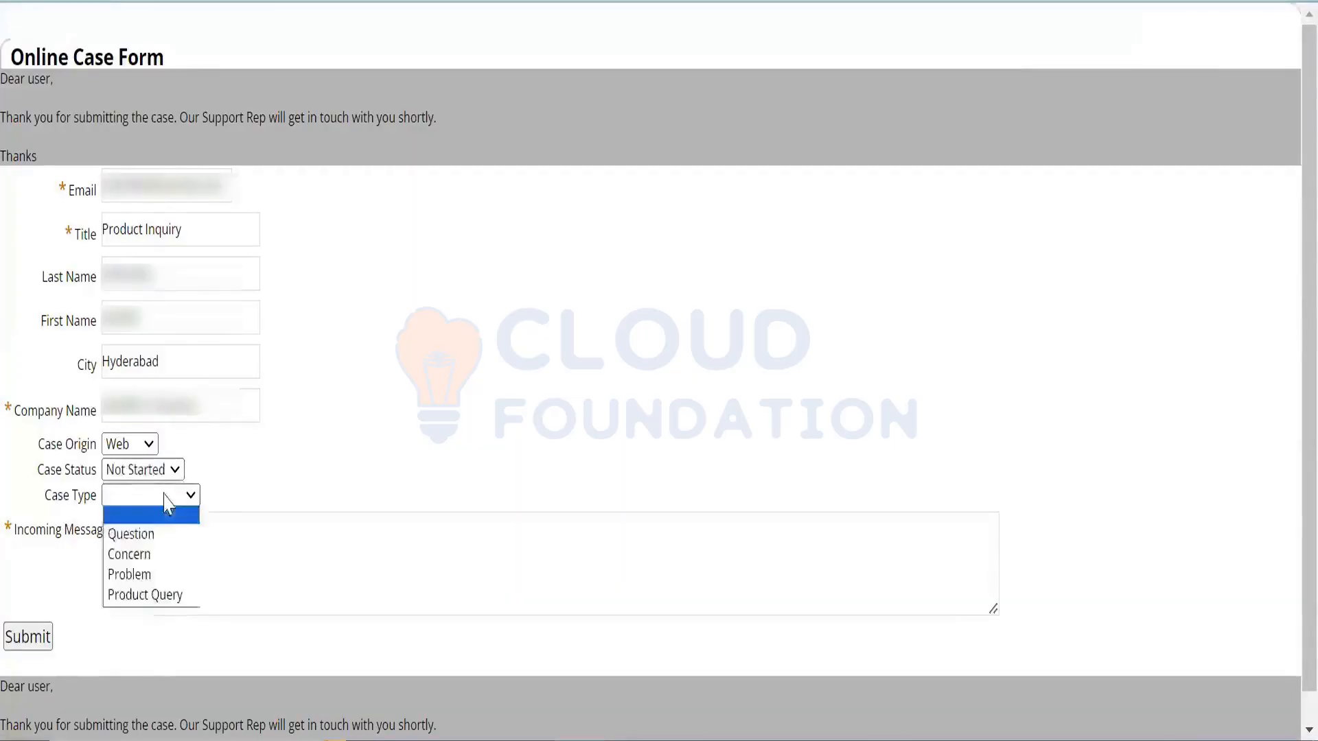
click(151, 535)
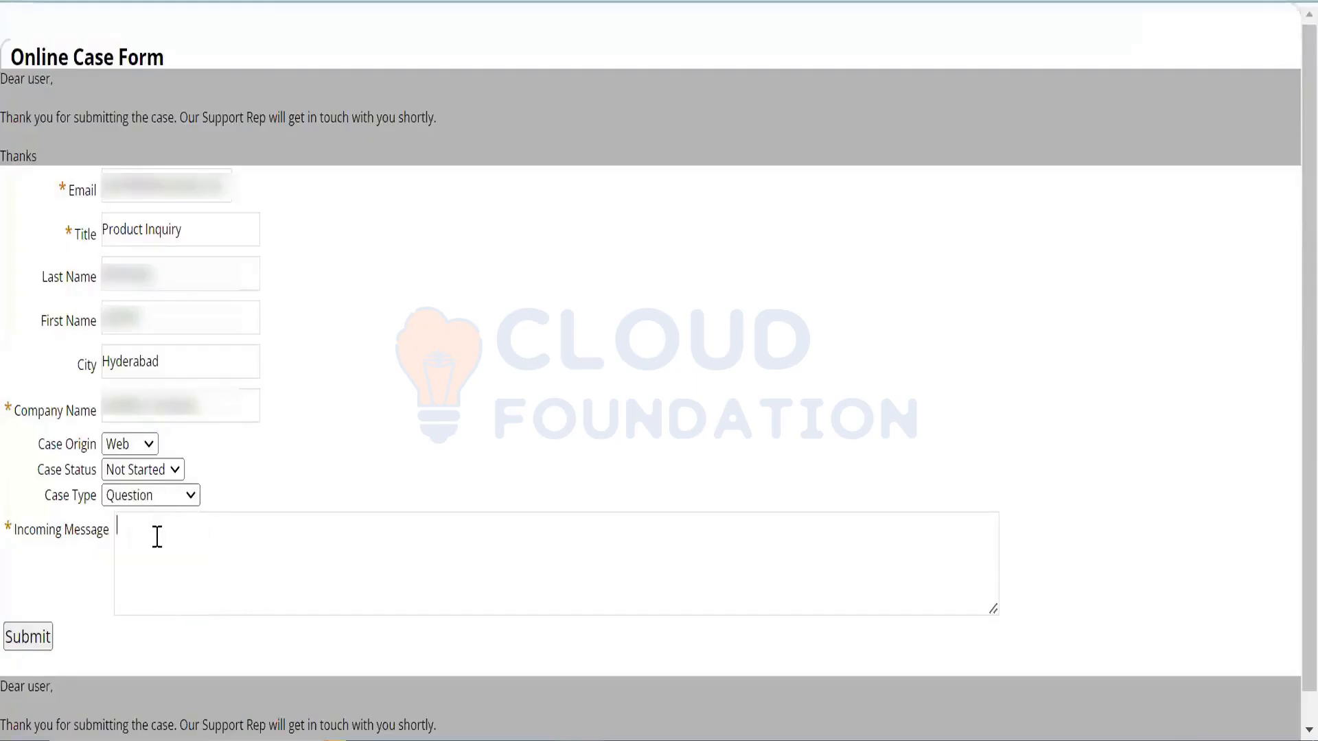
text(need to know a)
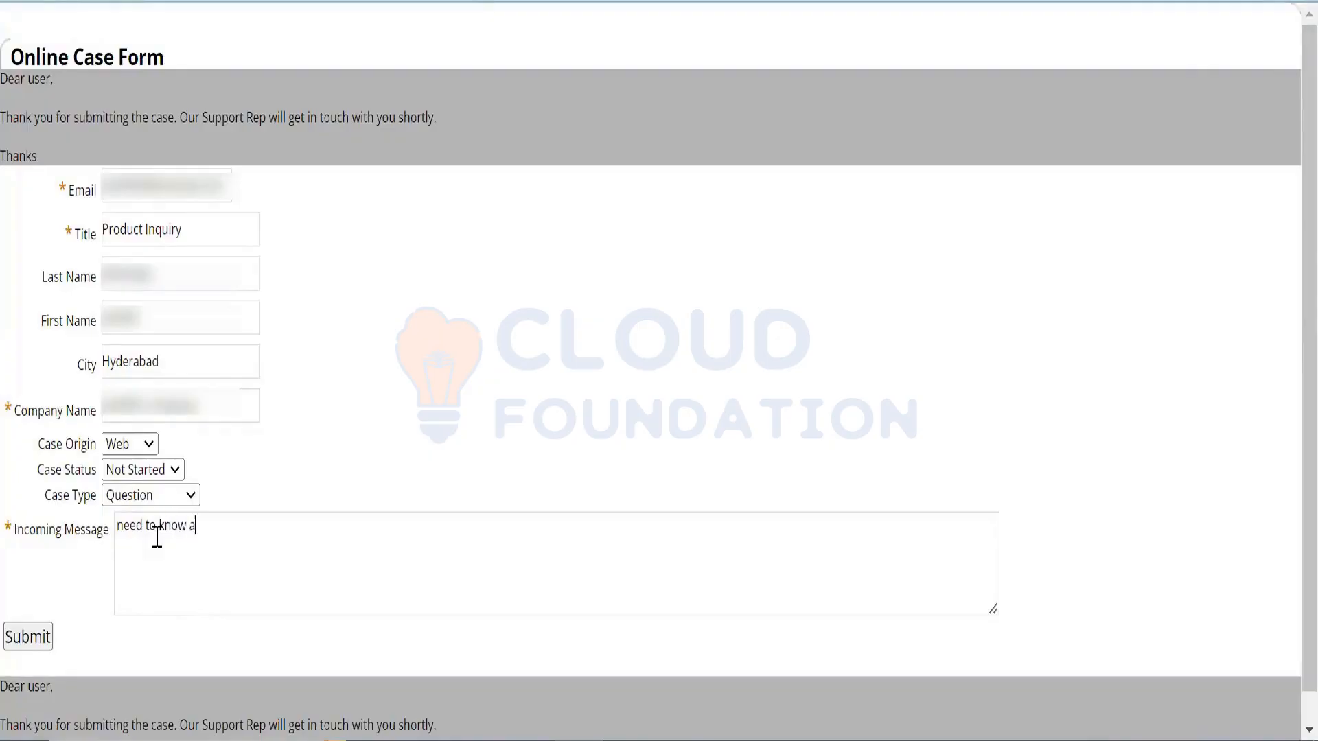
text(bout l Phon)
text(e 15 featrure)
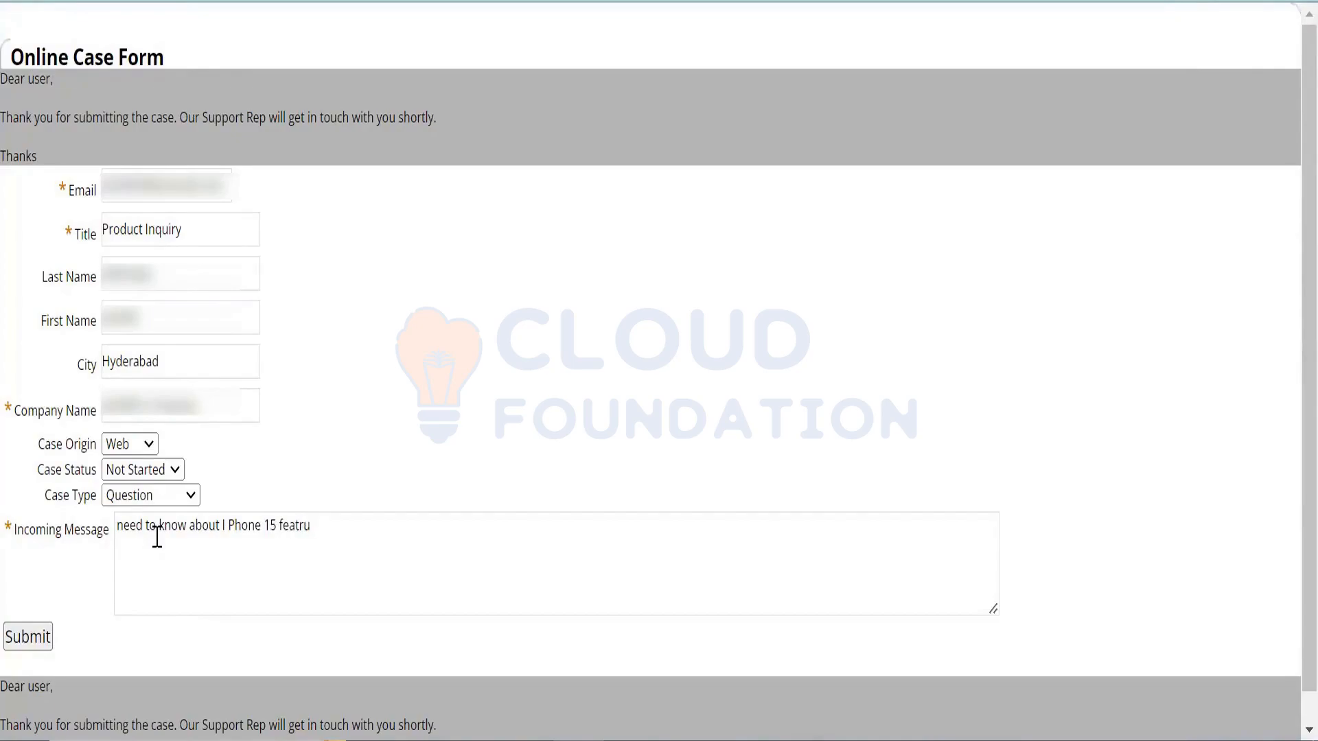
text(es)
- Submit the test case and open the Cases list showing CASE02 'Product Inquiry' as Not Started
click(28, 637)
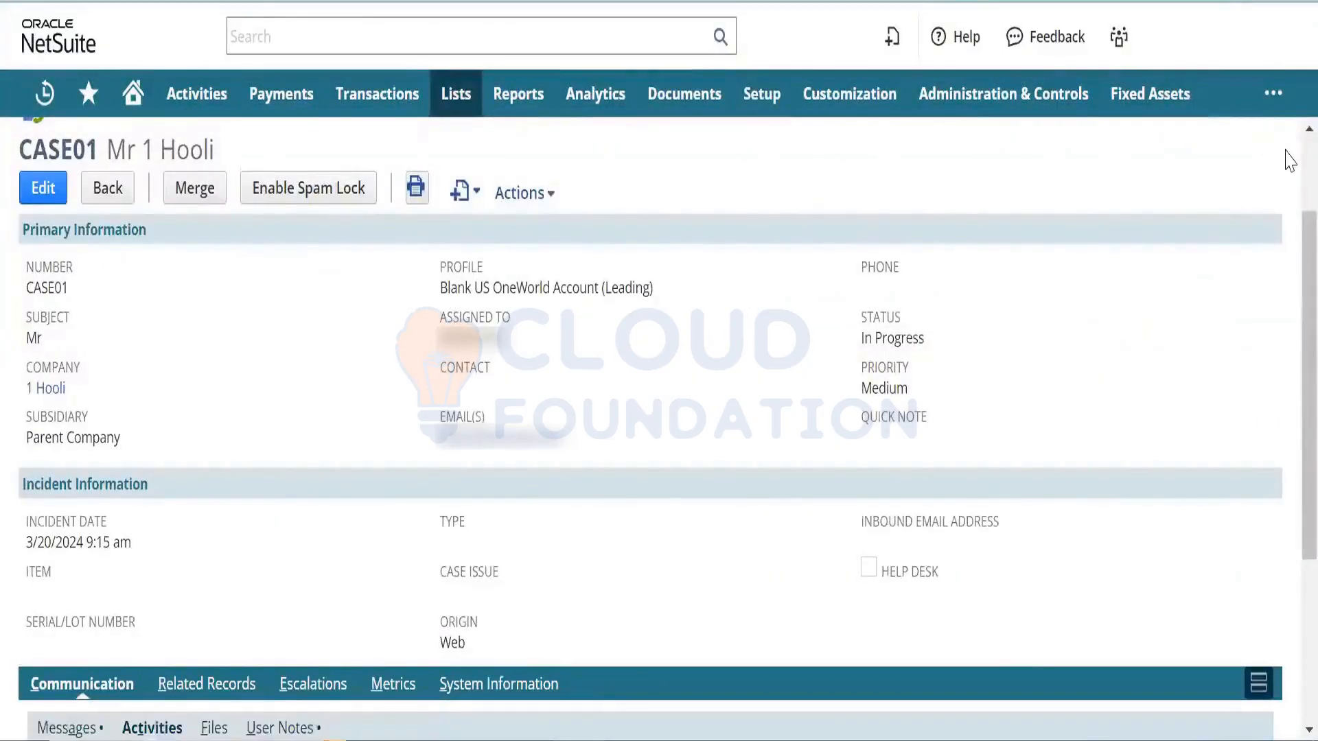
scroll(1277, 185, up, 2)
scroll(1235, 209, down, 2)
scroll(1214, 200, up, 1)
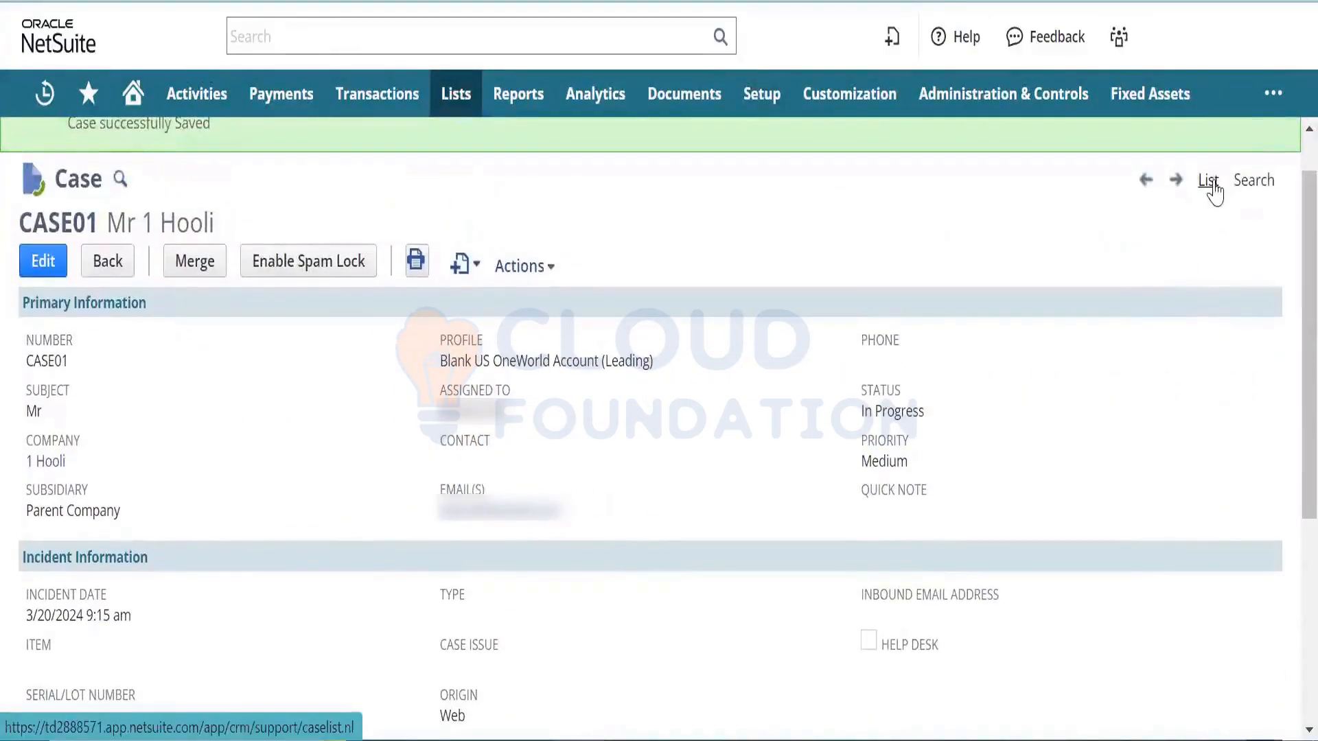
click(1210, 184)
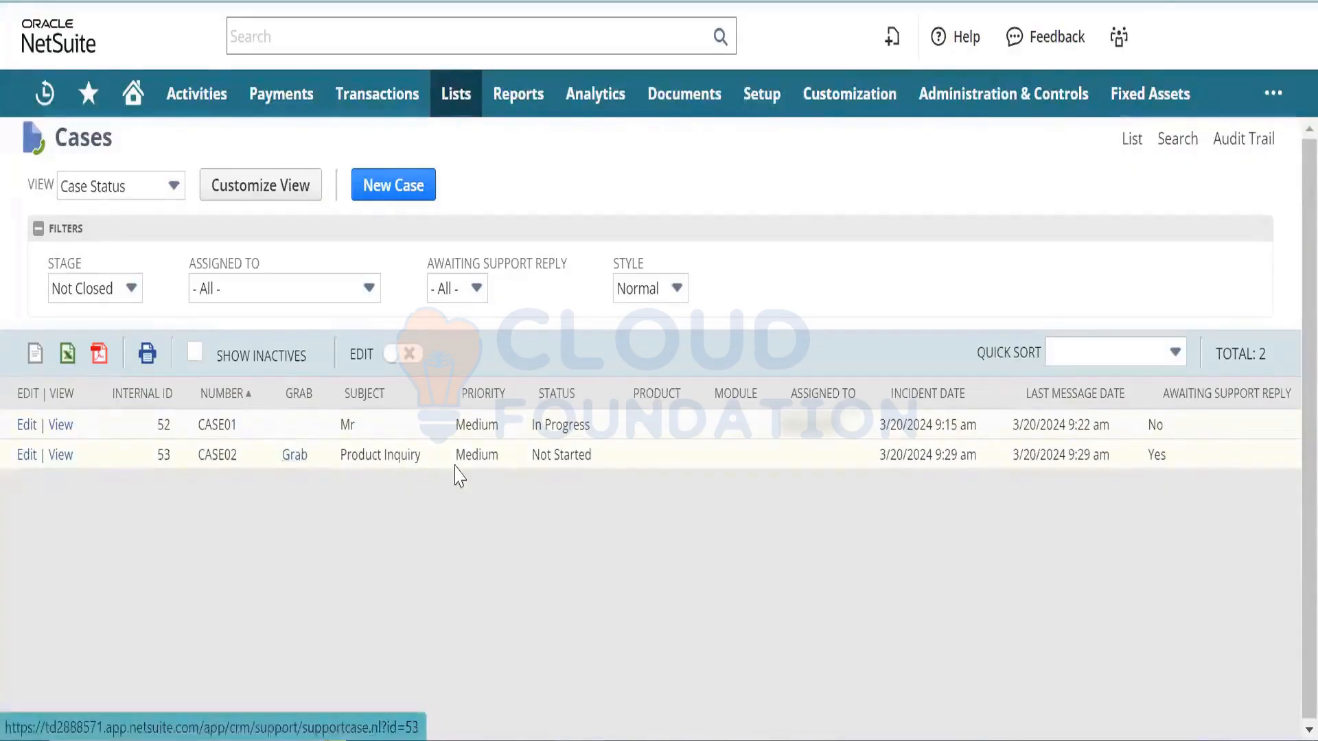
- Grab case CASE02 so it is In Progress, then save it and confirm the prompt
click(294, 456)
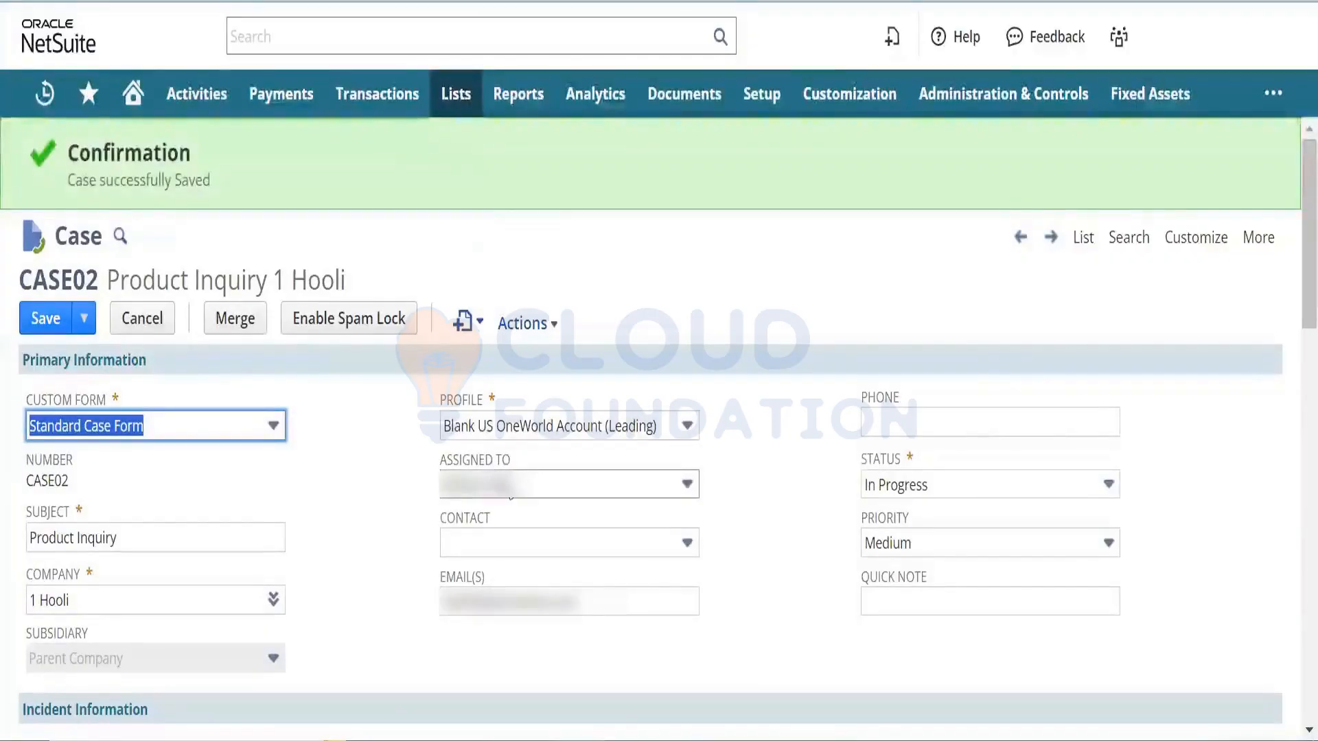
click(376, 495)
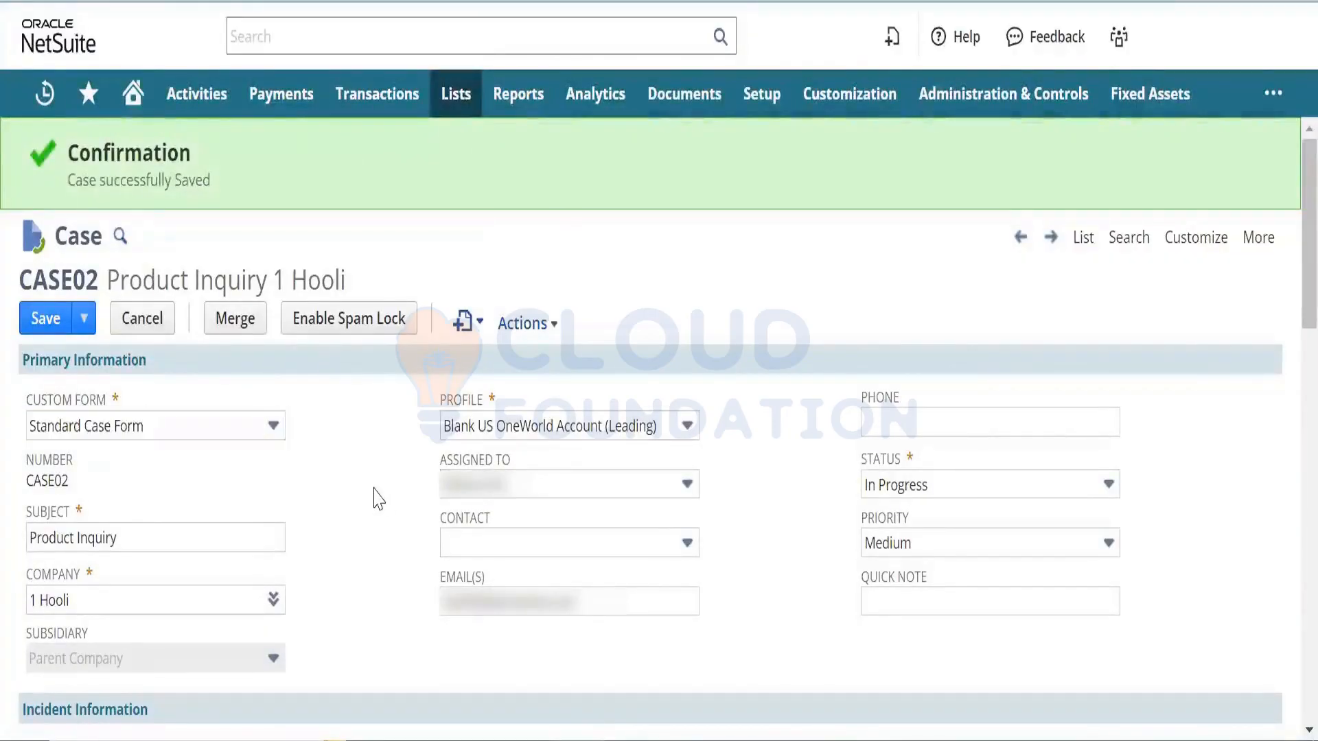
click(60, 327)
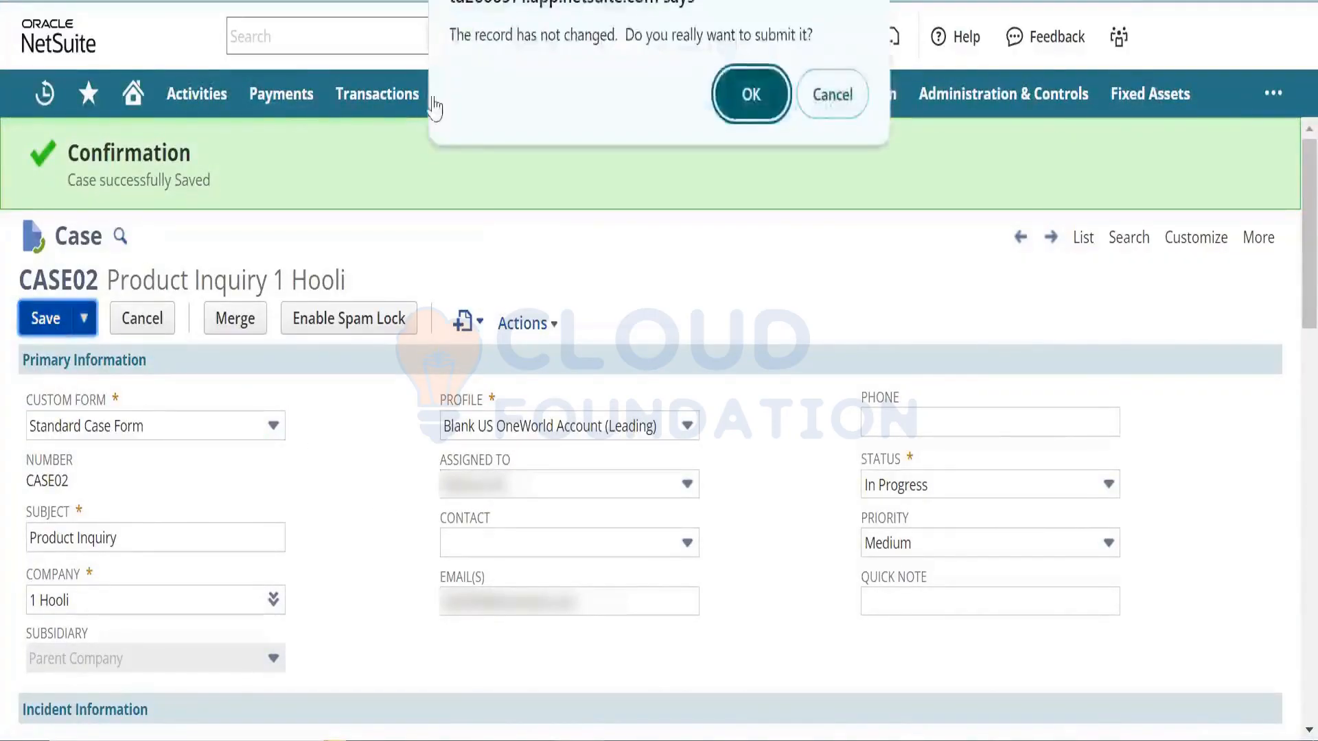
click(755, 94)
mouse_move(757, 95)
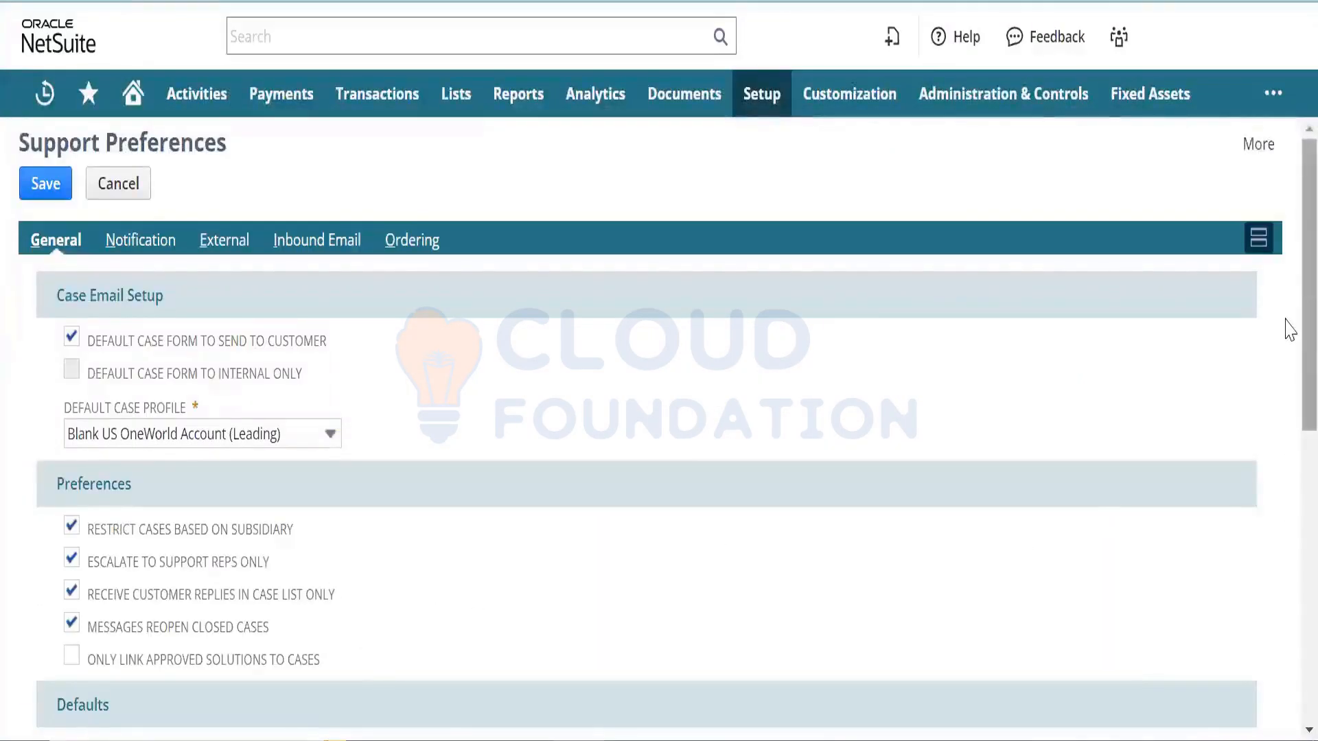
- On the External tab of Support Preferences, enable Create New Lead on No Match and save
drag(1285, 319, 1256, 294)
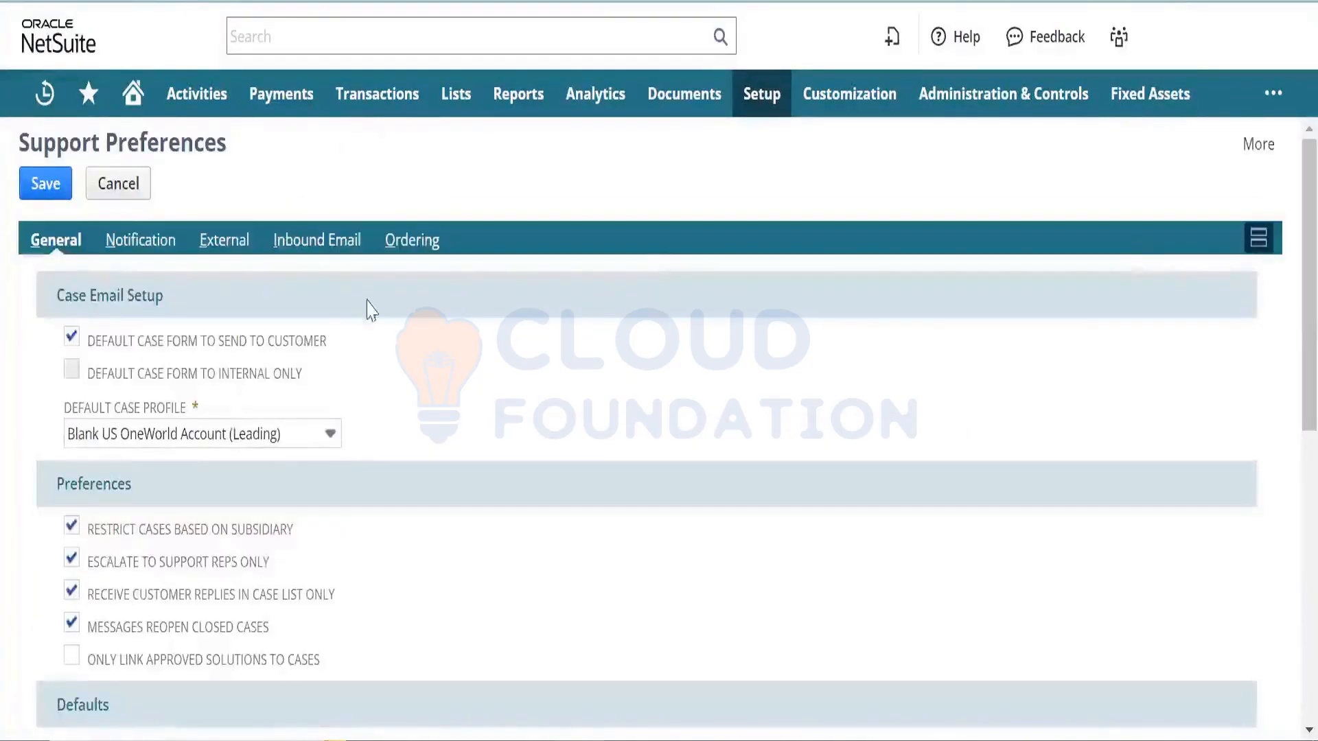
click(237, 251)
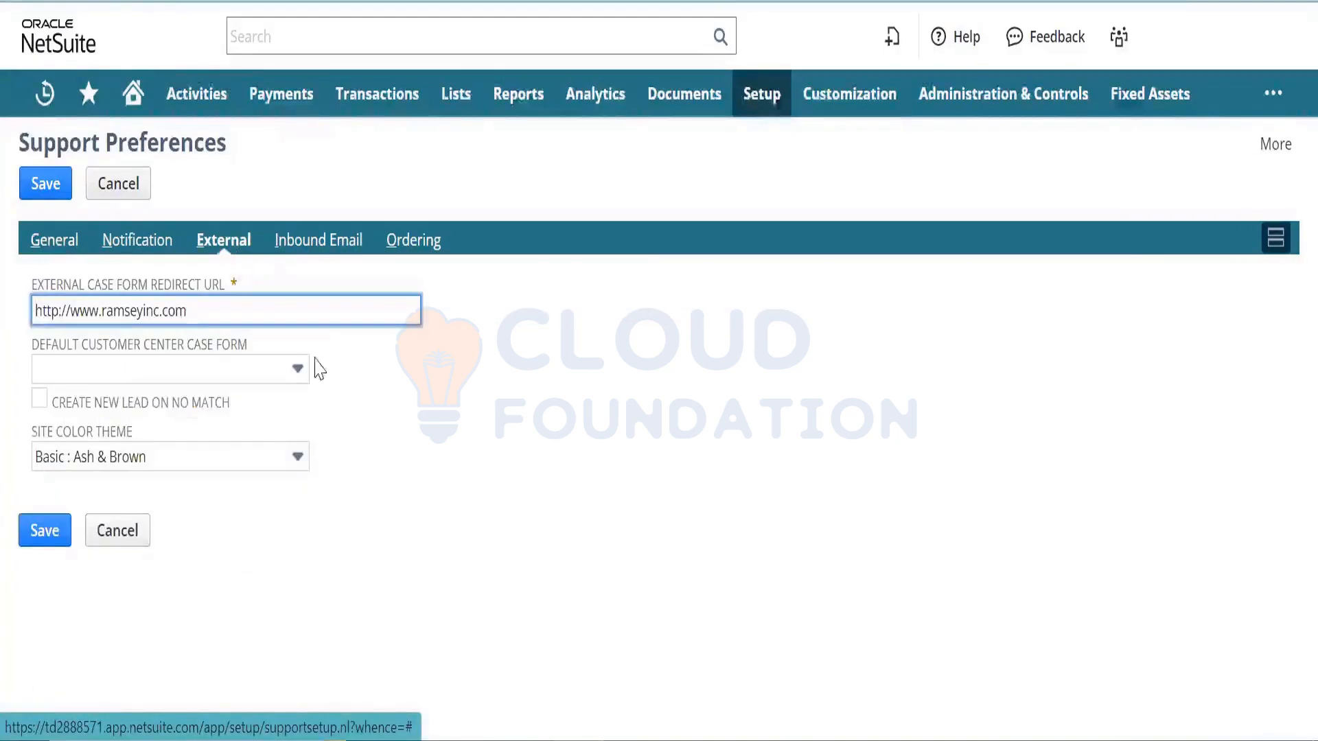
click(375, 441)
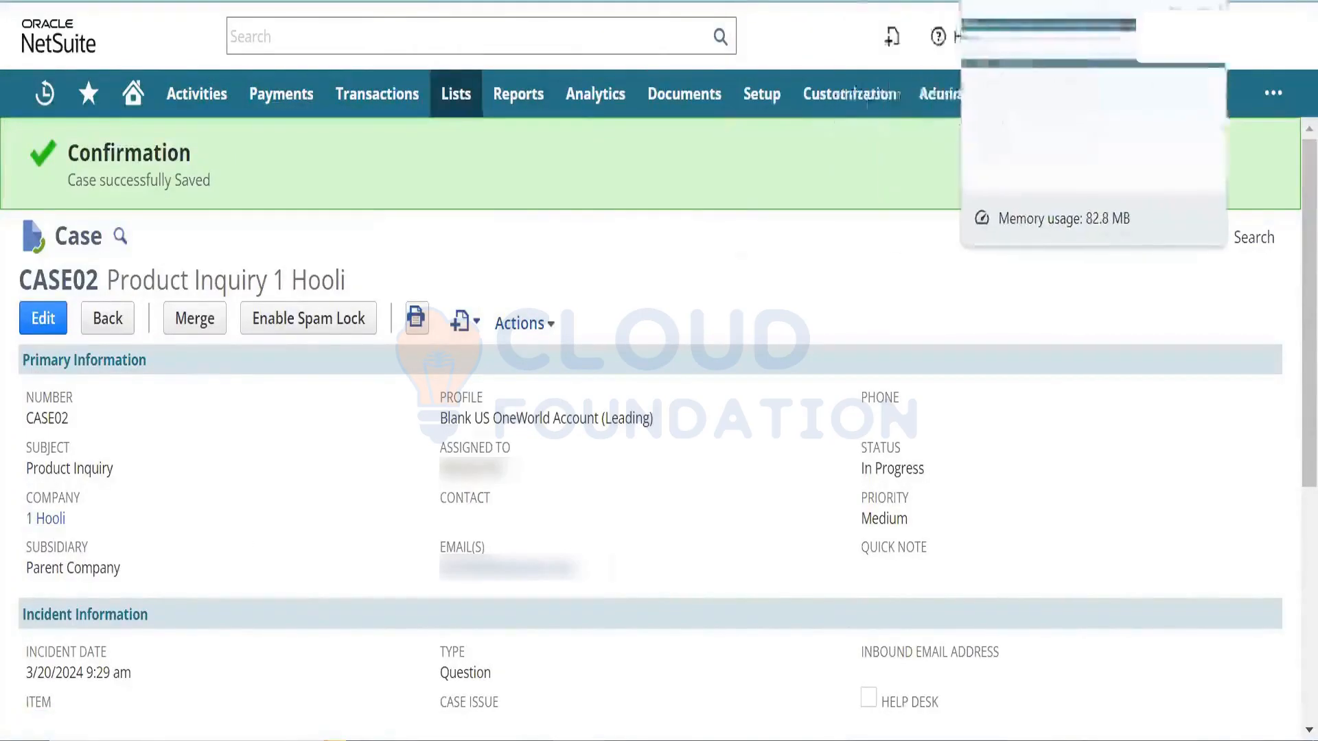
click(1015, 2)
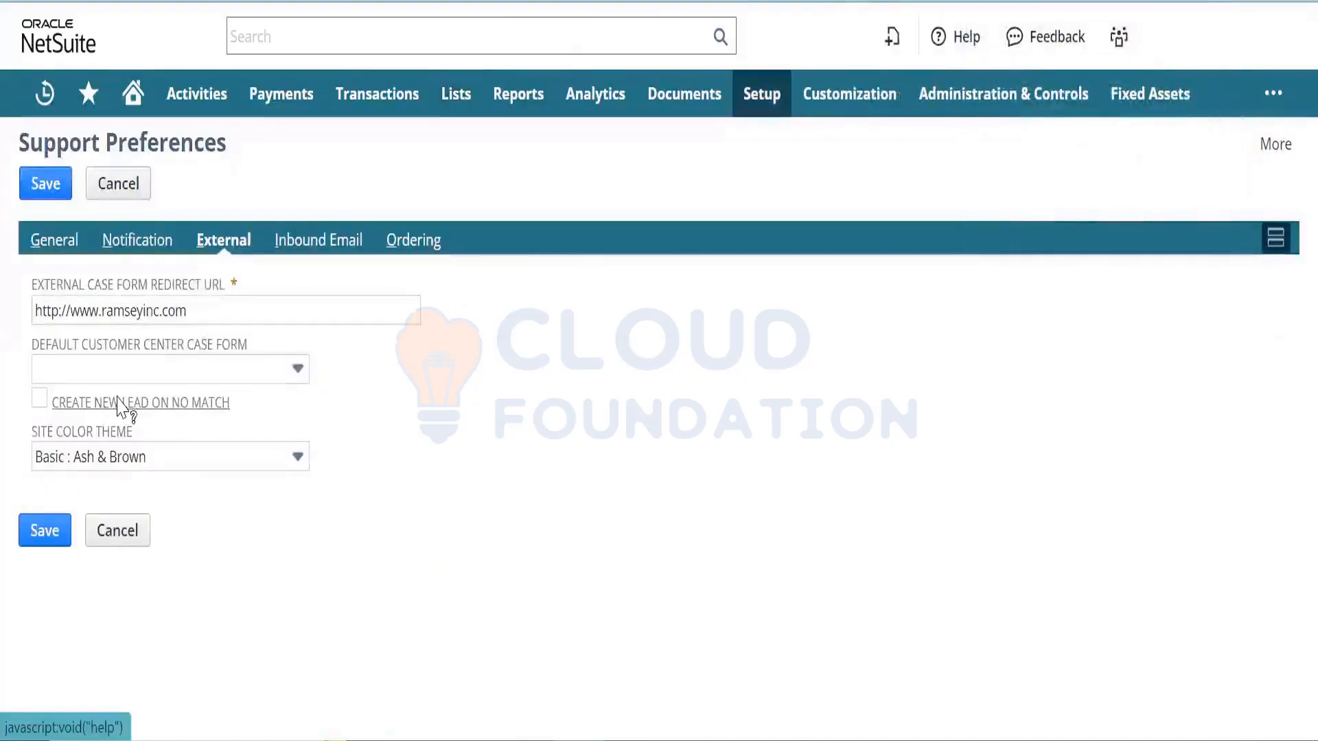
click(40, 401)
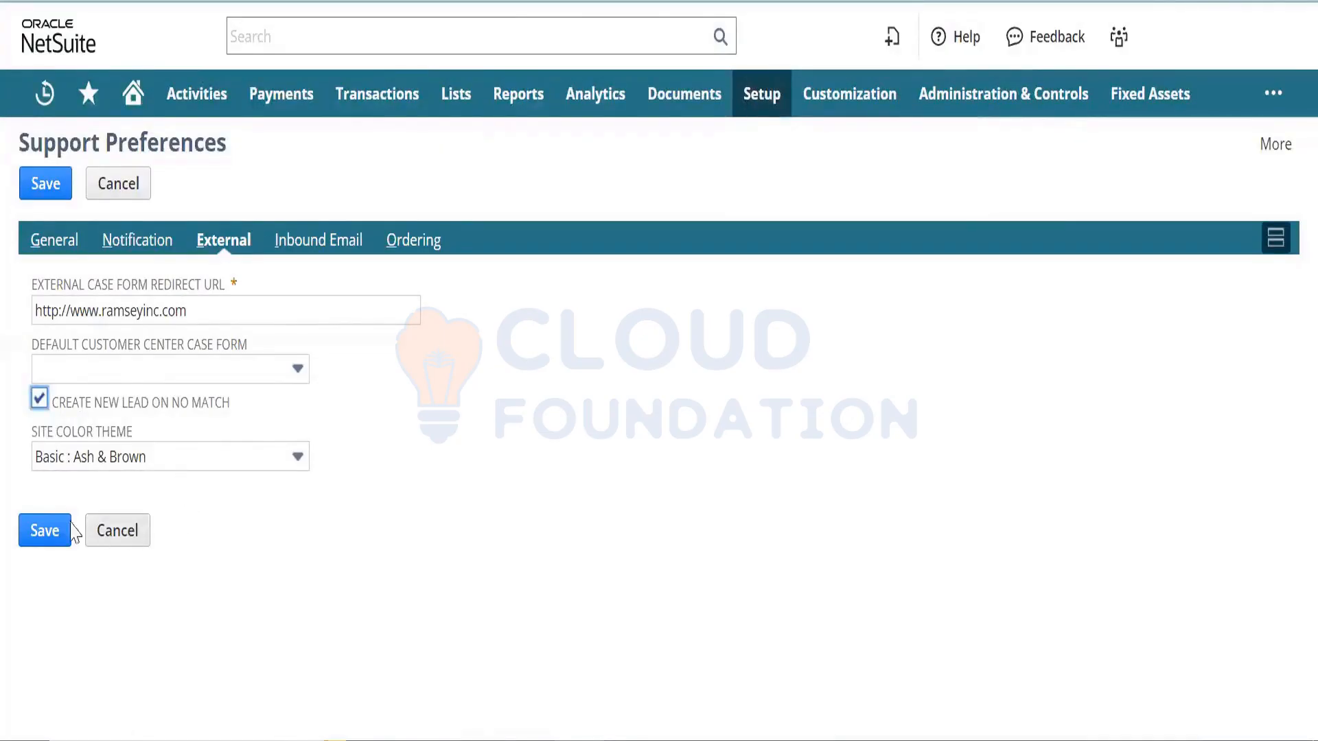
click(49, 532)
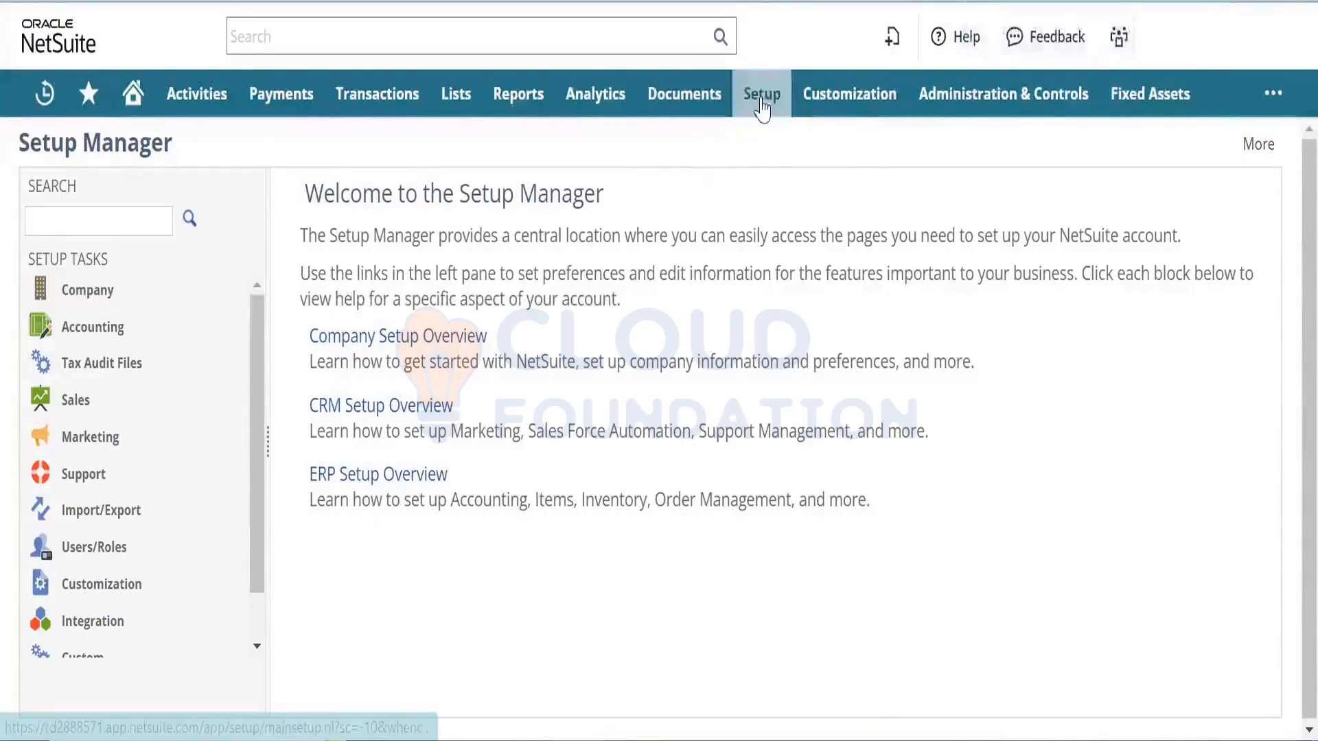
- Reopen Support Preferences, scroll through the General case defaults, and switch to Notification settings
mouse_move(762, 96)
mouse_move(833, 439)
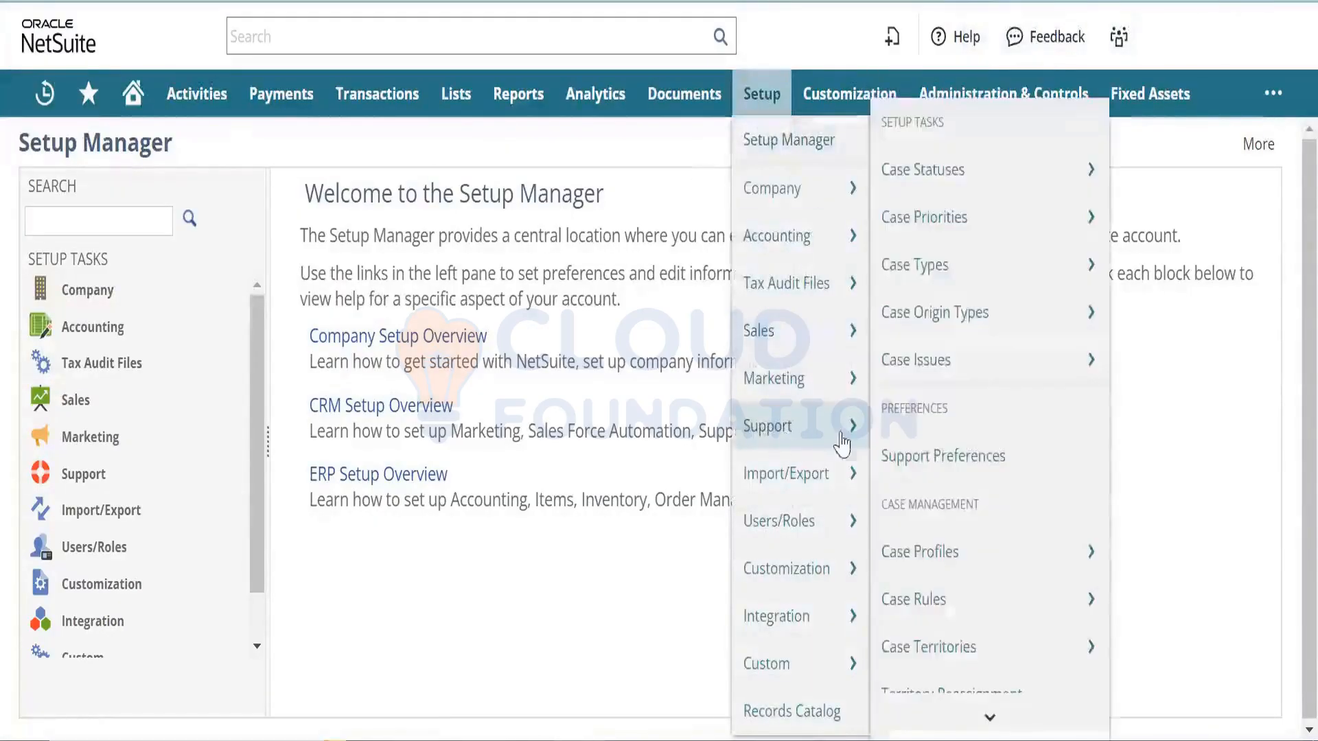
click(912, 445)
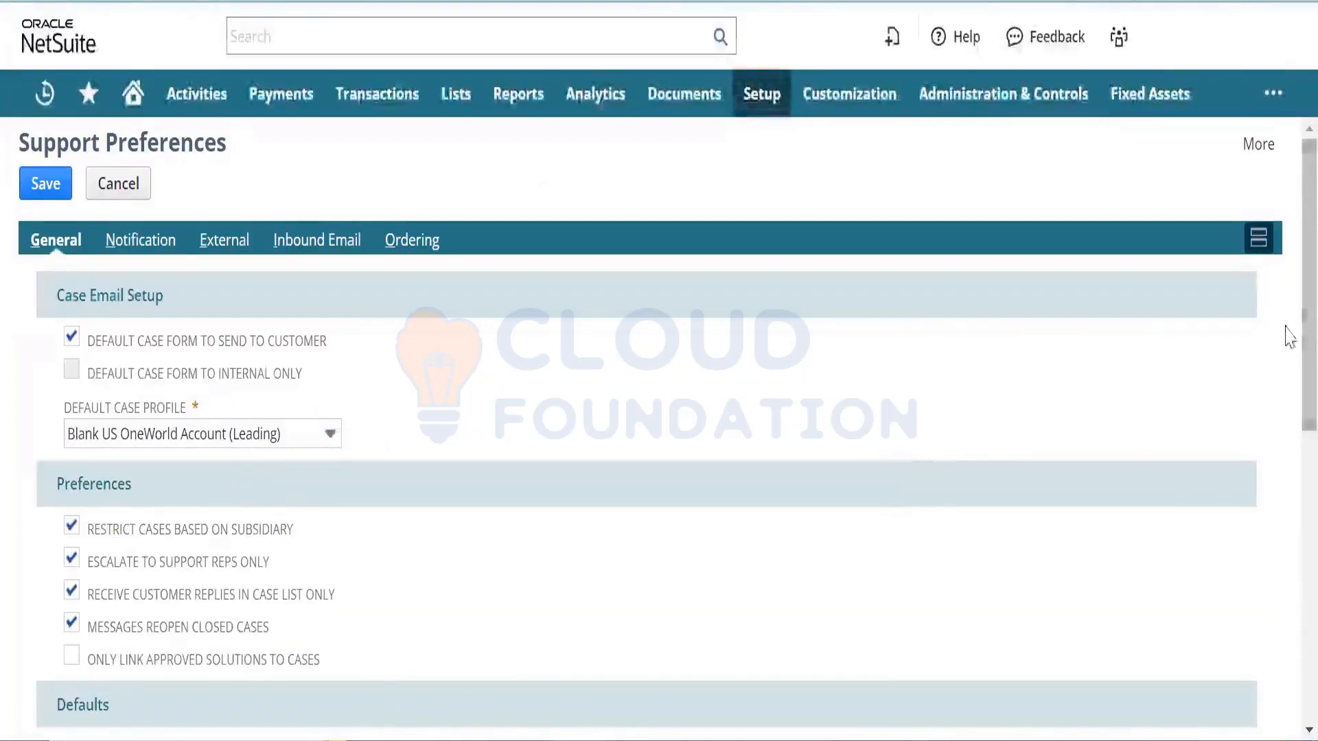
scroll(1287, 363, down, 2)
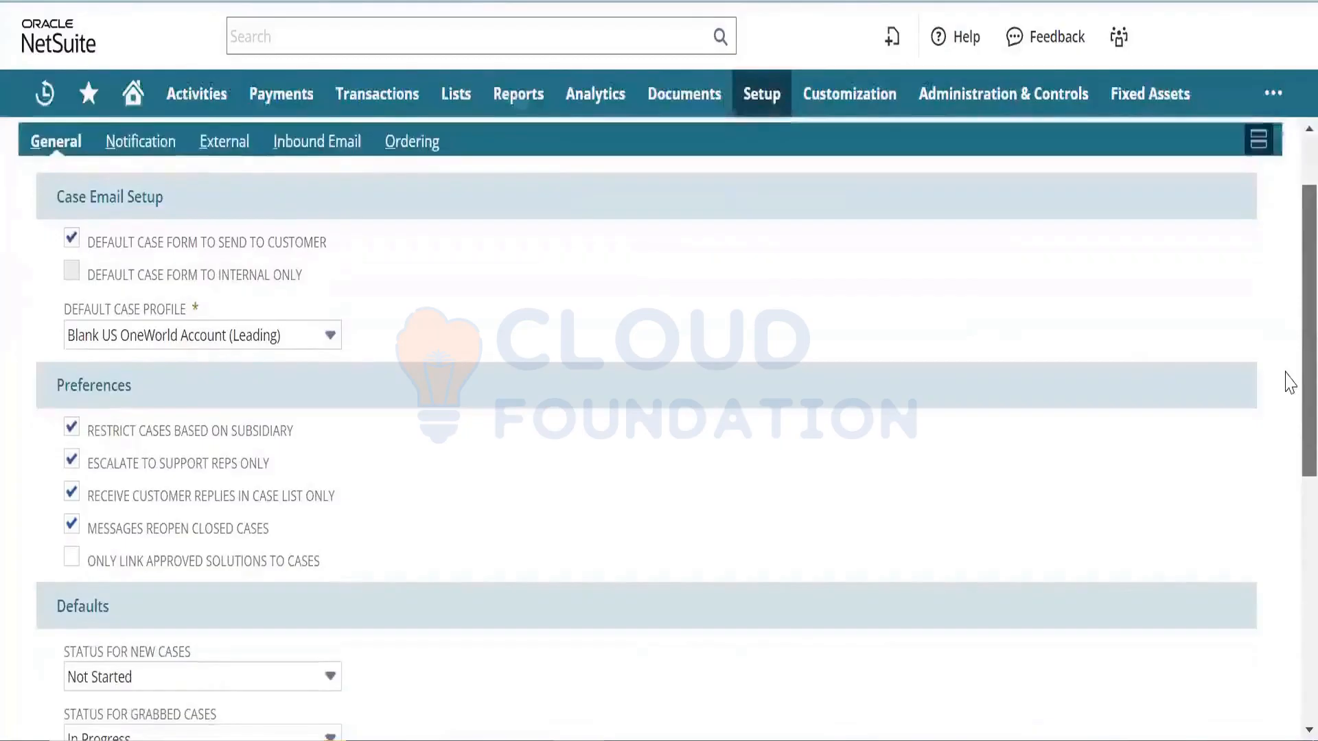
scroll(1289, 384, up, 2)
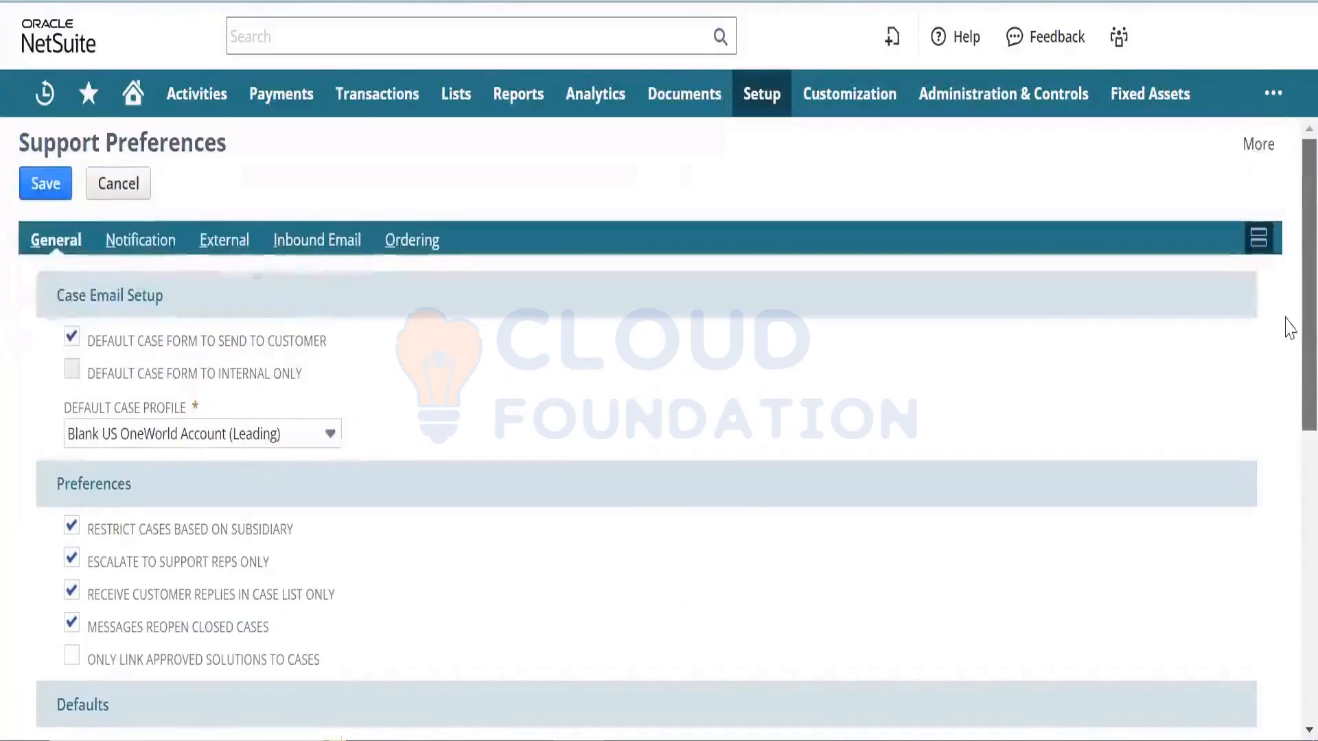
scroll(1286, 337, down, 1)
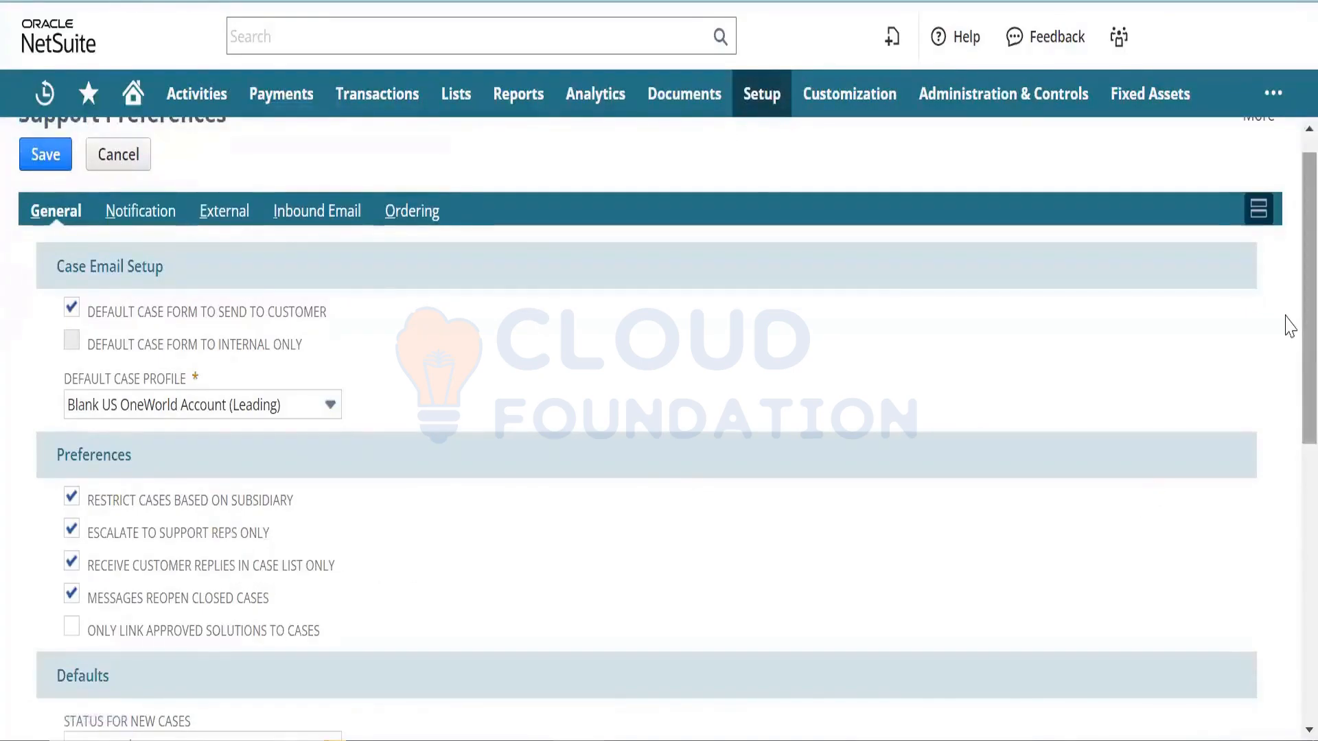
drag(1288, 323, 1287, 498)
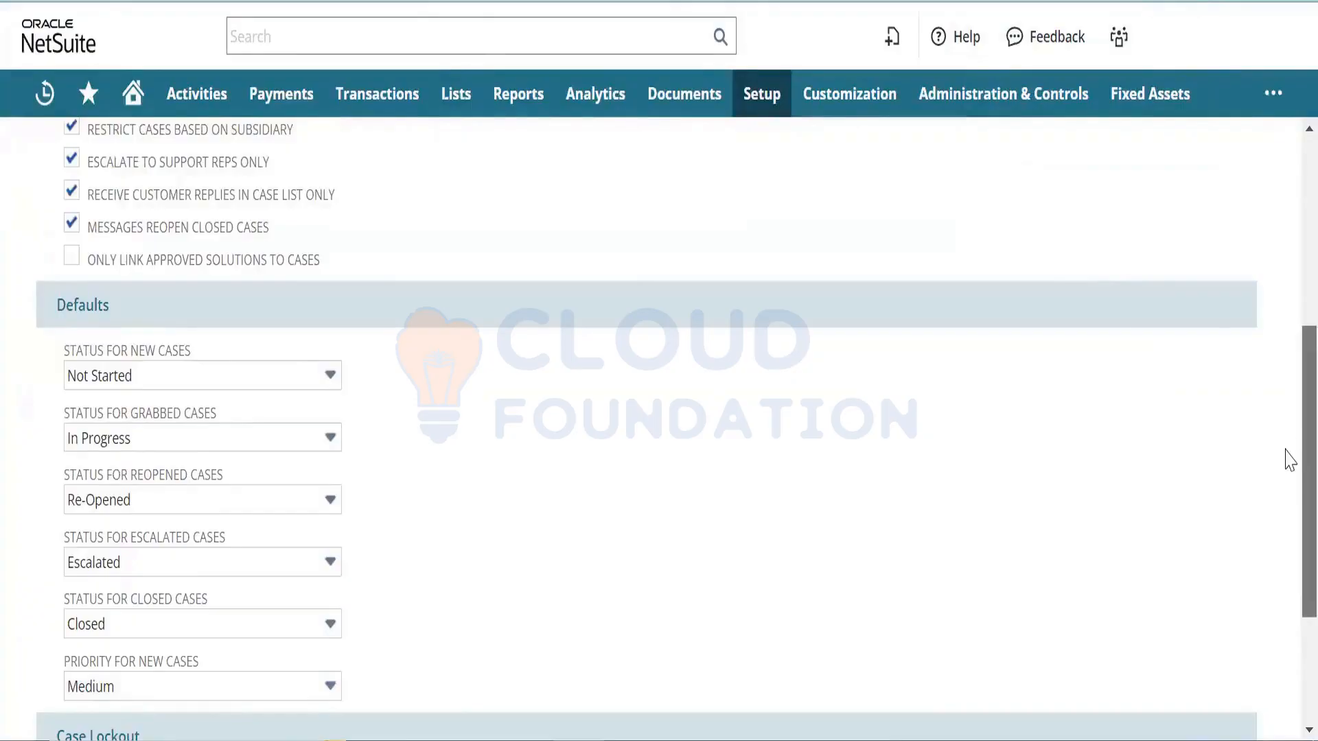
scroll(1290, 467, down, 2)
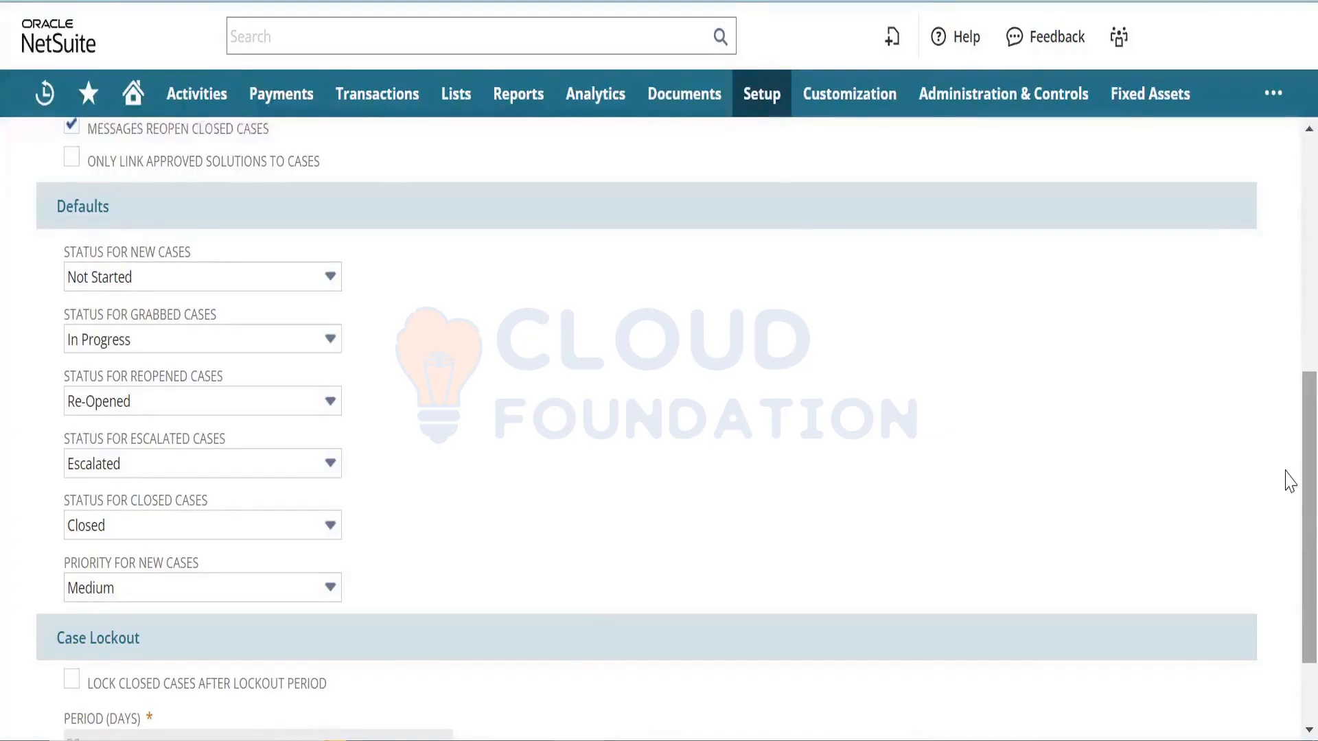
scroll(1288, 412, up, 3)
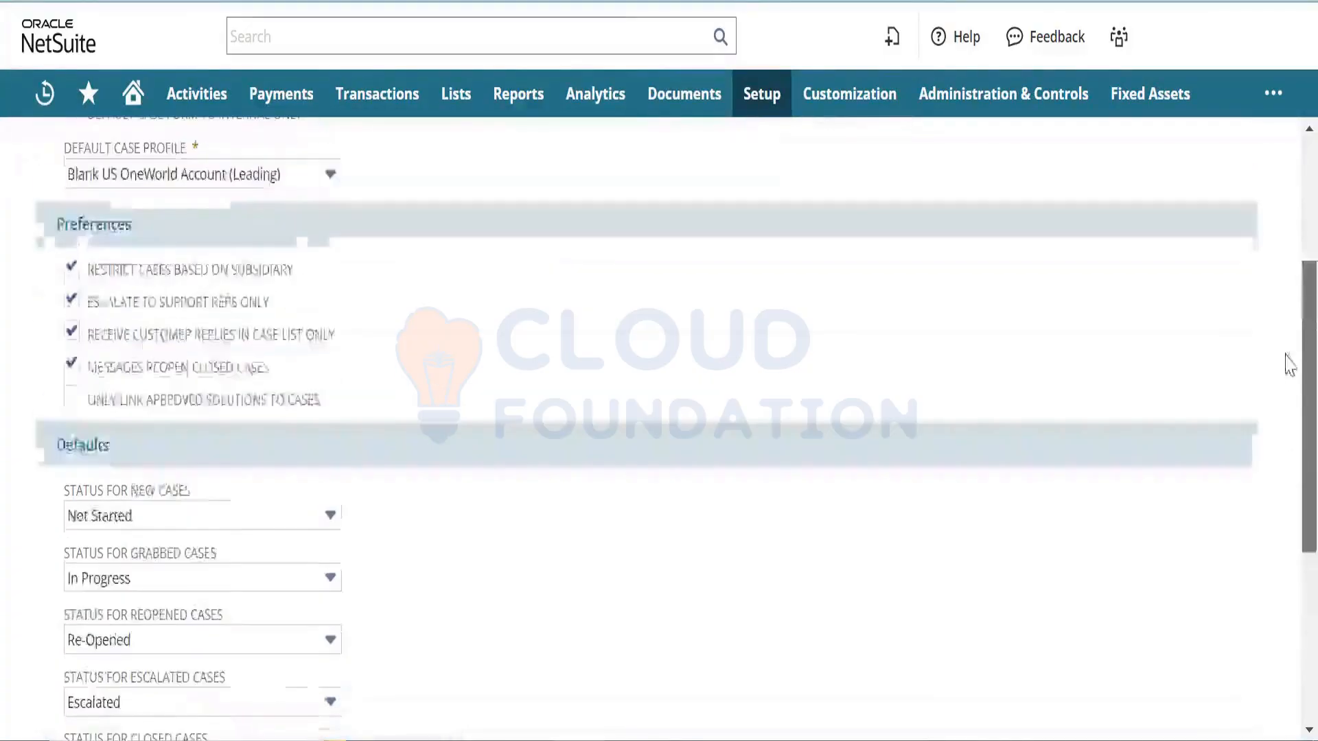
scroll(1288, 363, up, 4)
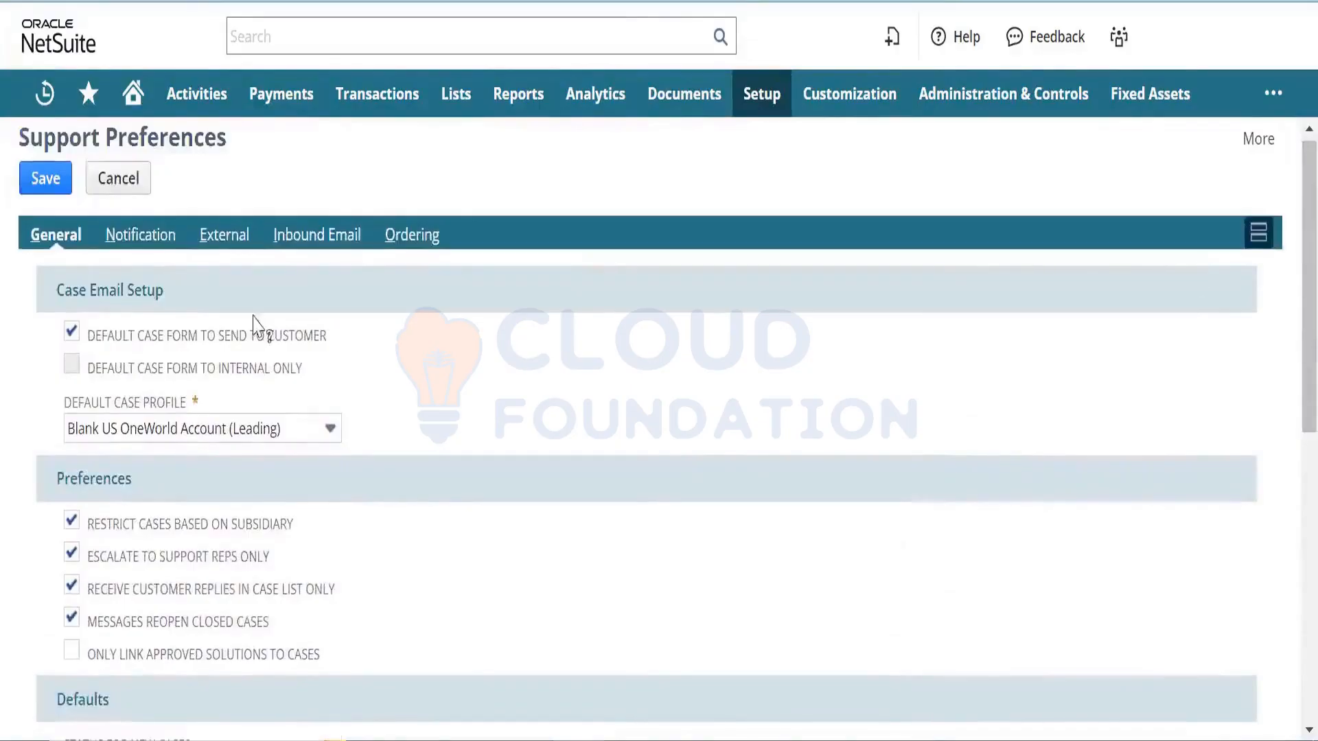
click(162, 244)
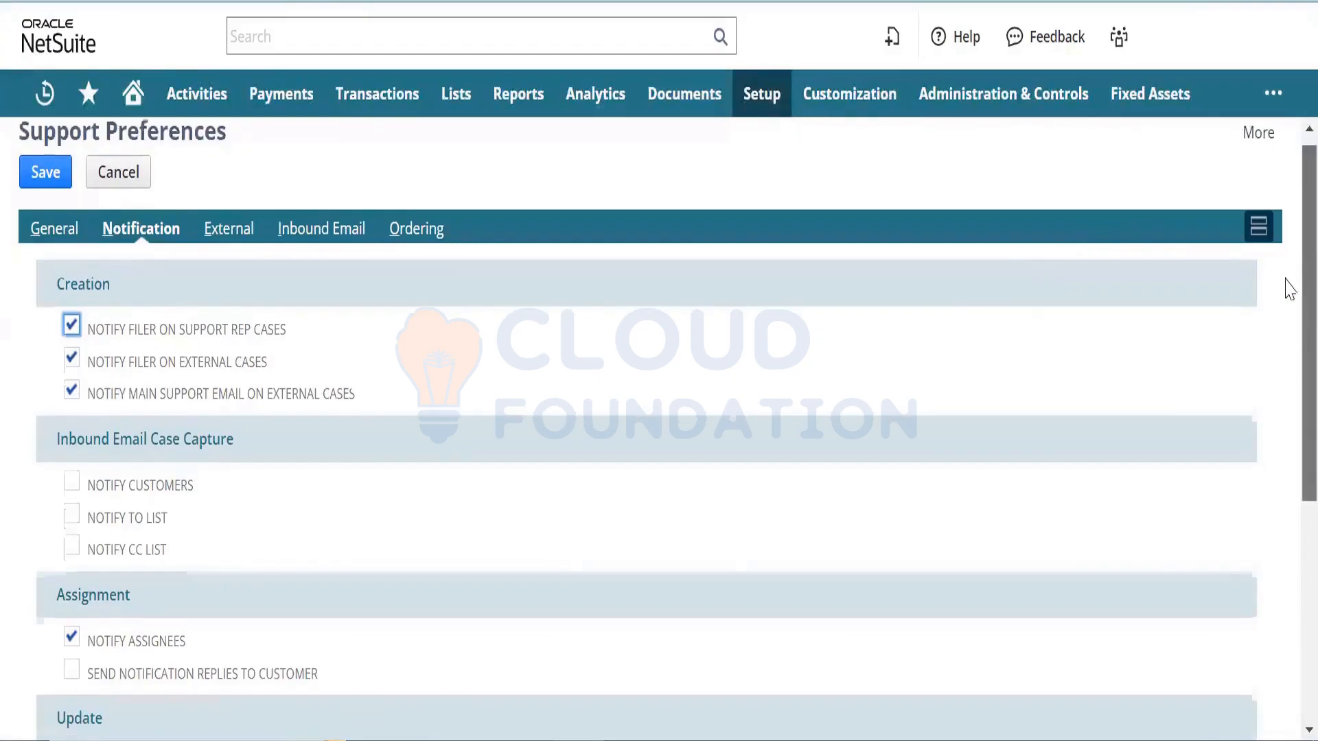
- Enable Notify Assignees and Send Notification Replies to Customer for case updates
scroll(1286, 285, down, 1)
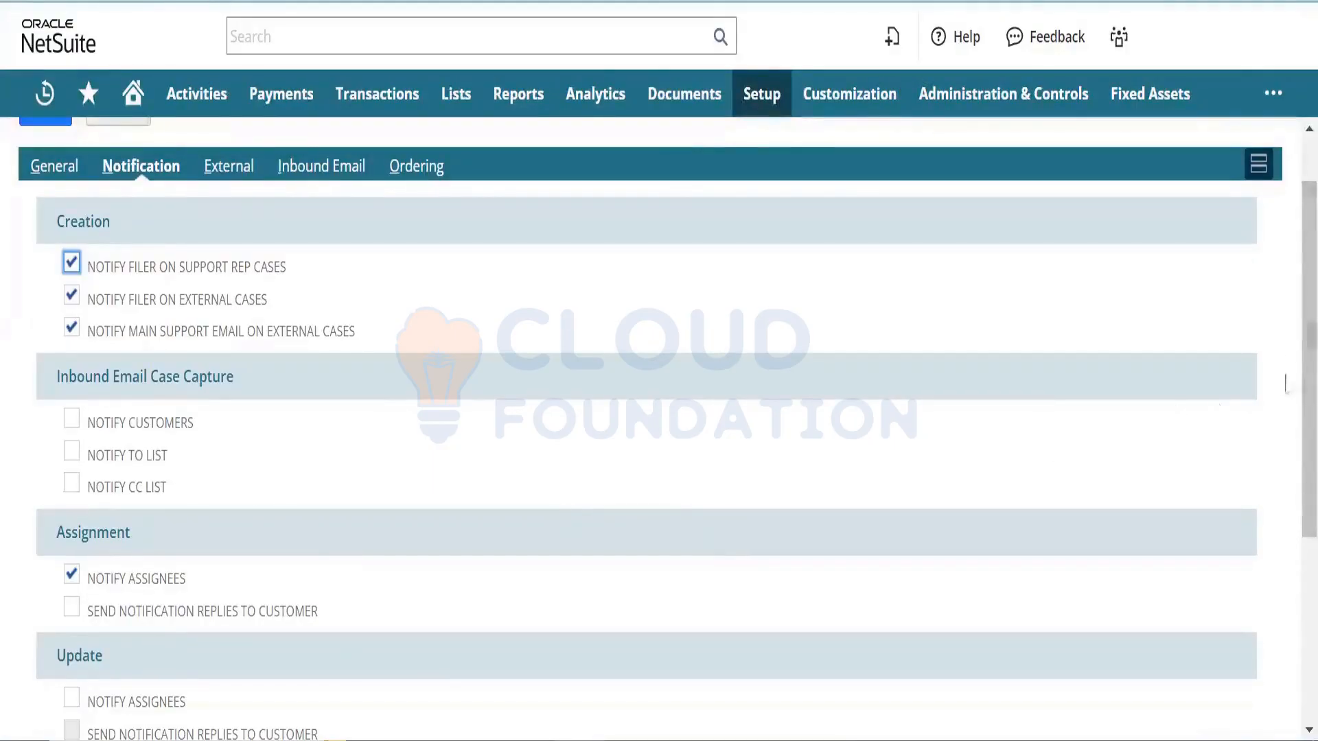
scroll(1289, 365, down, 3)
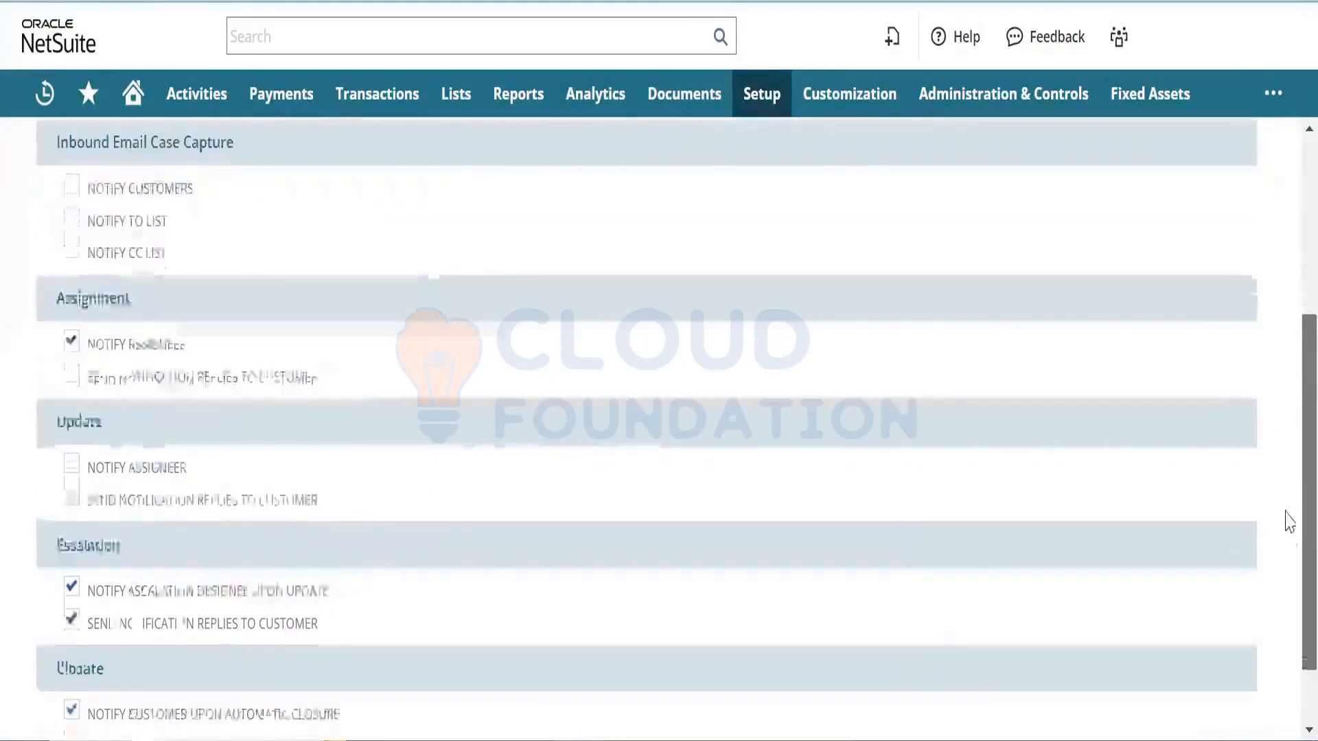
drag(1285, 511, 1283, 547)
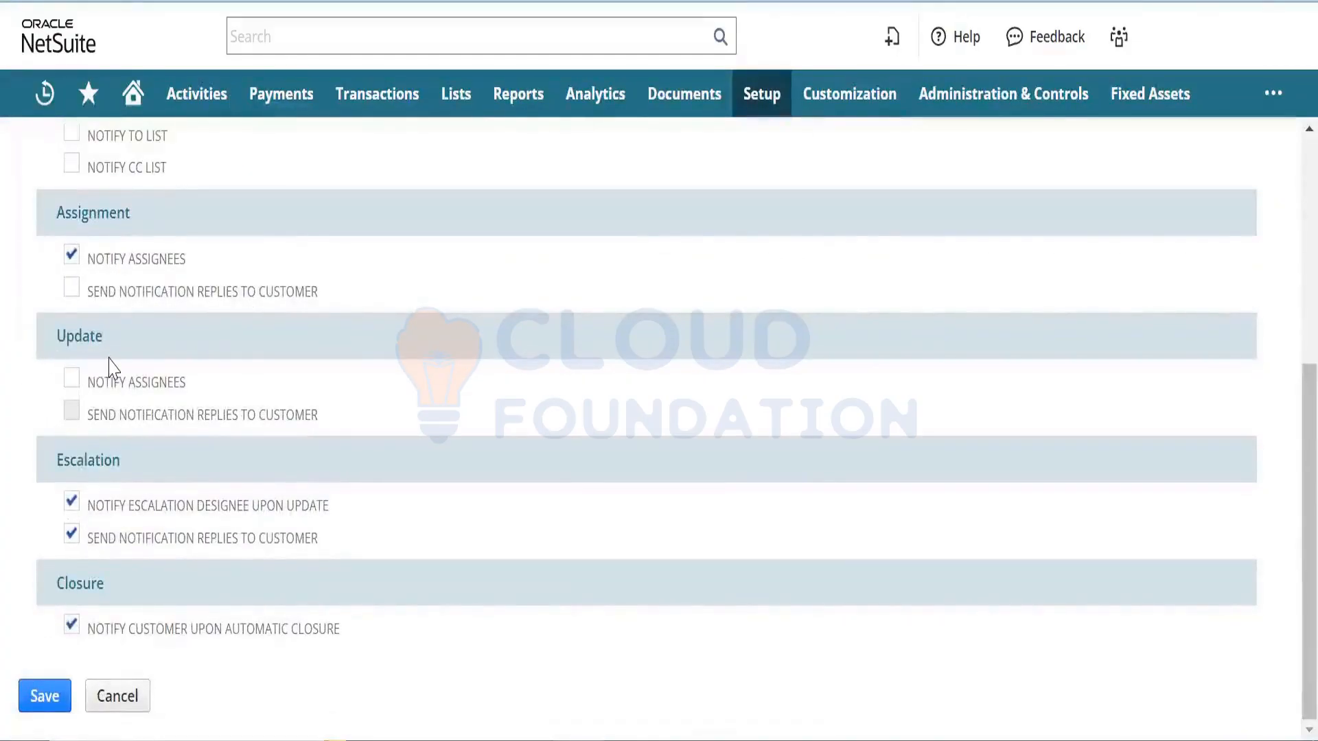
click(71, 383)
click(70, 426)
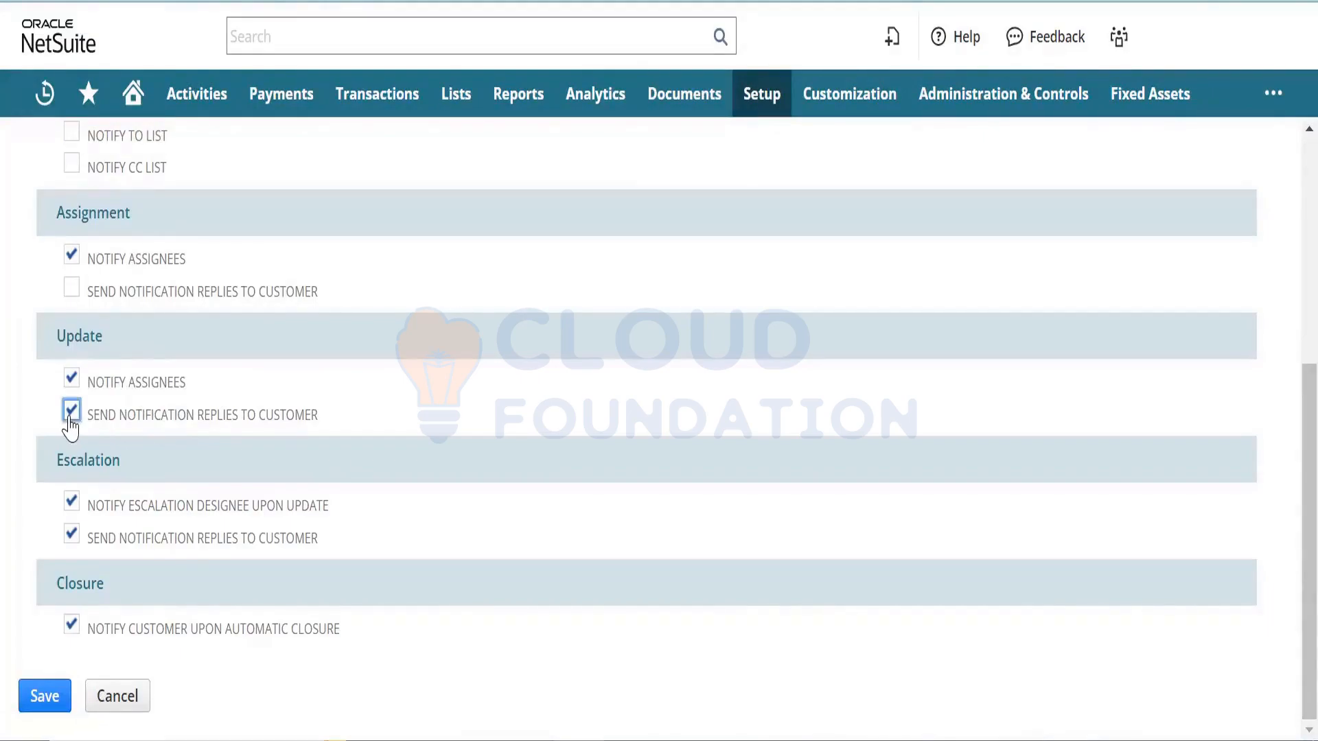
drag(1290, 516, 1286, 259)
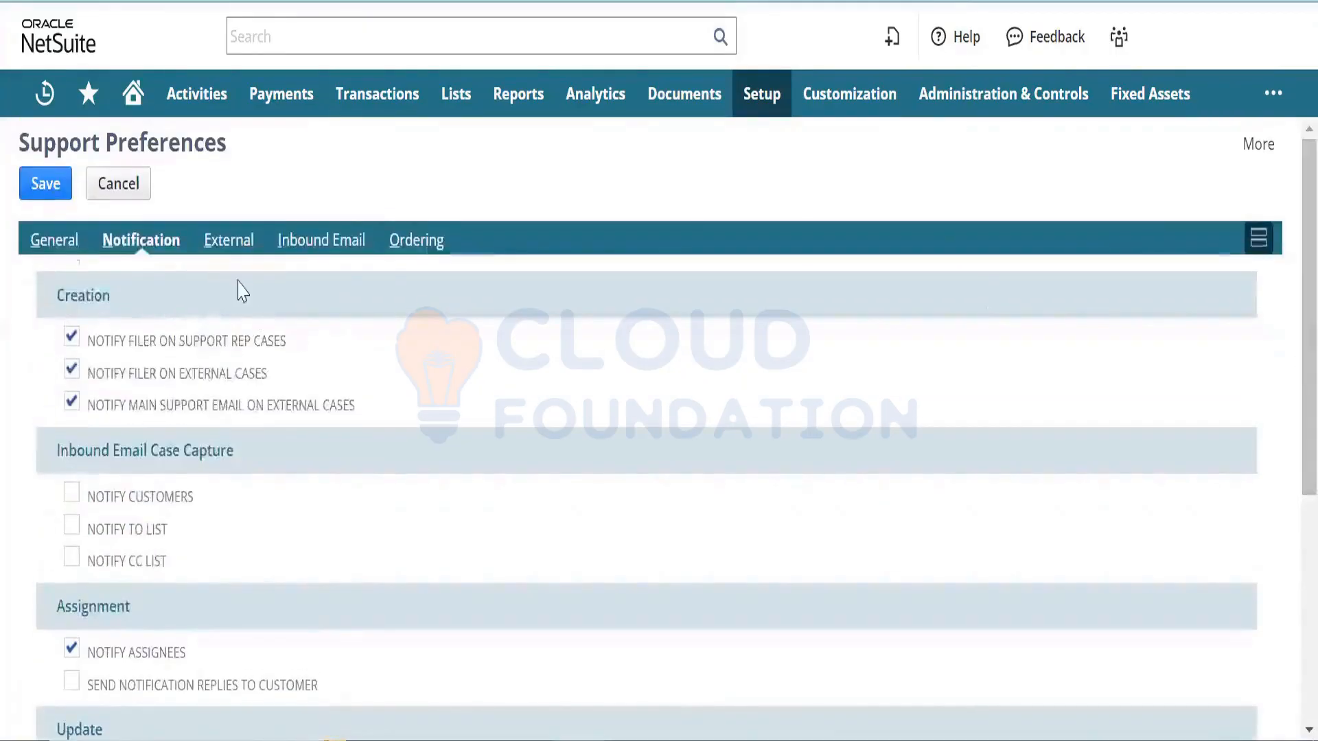
click(232, 241)
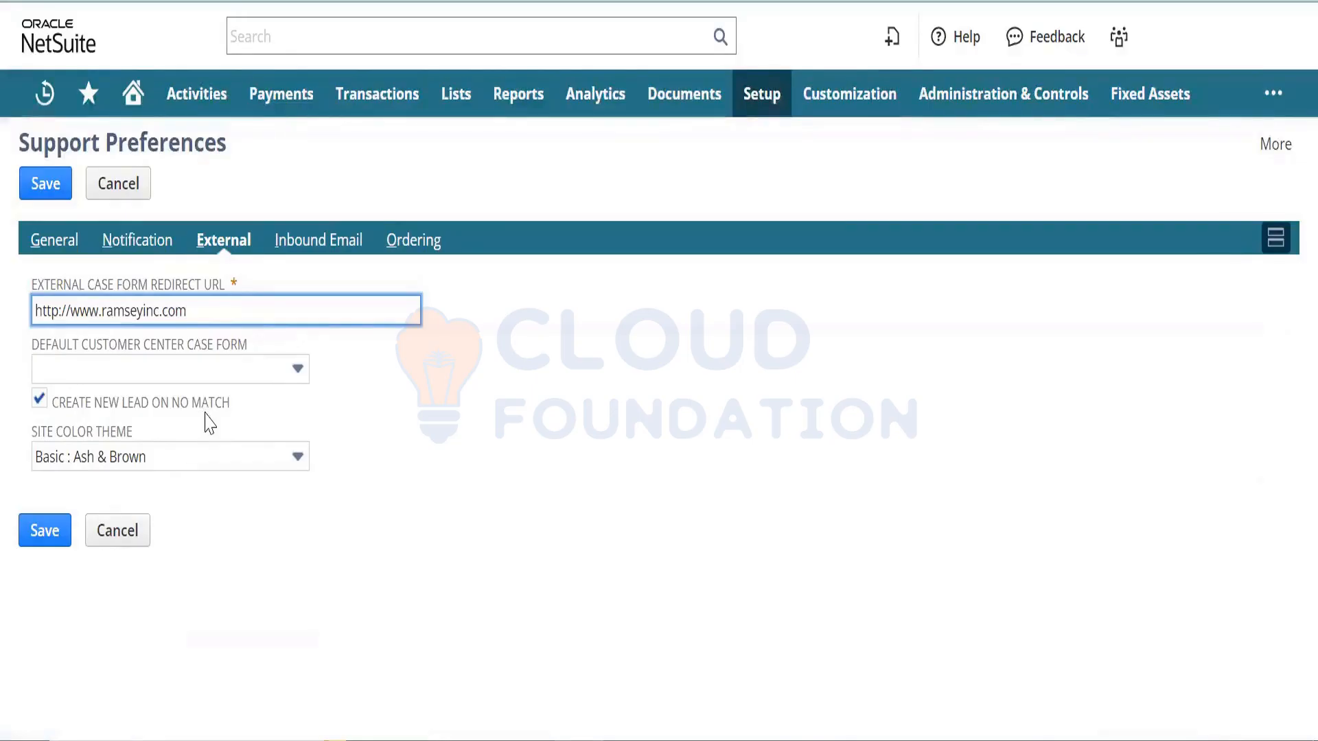
- Review the inbound case e-mail address and the case type, status and priority ordering lists, including the Concern type
click(344, 250)
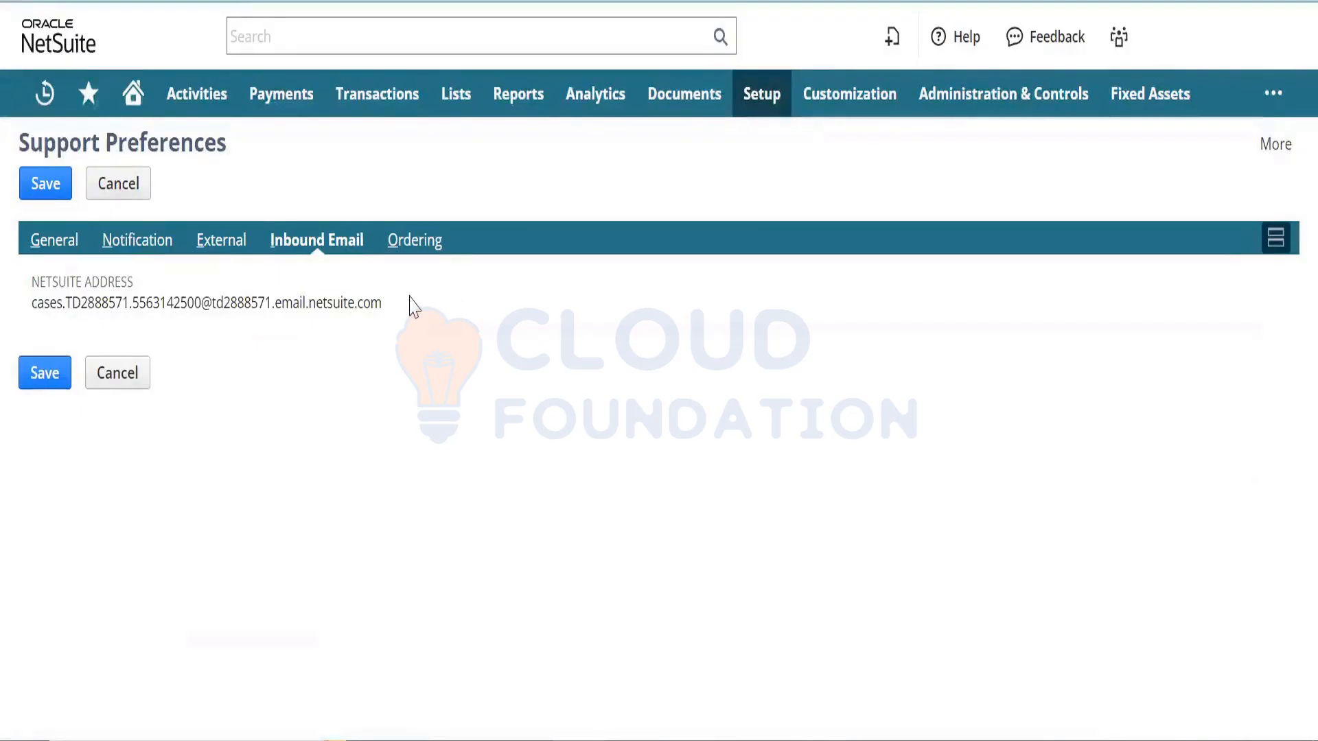
click(412, 251)
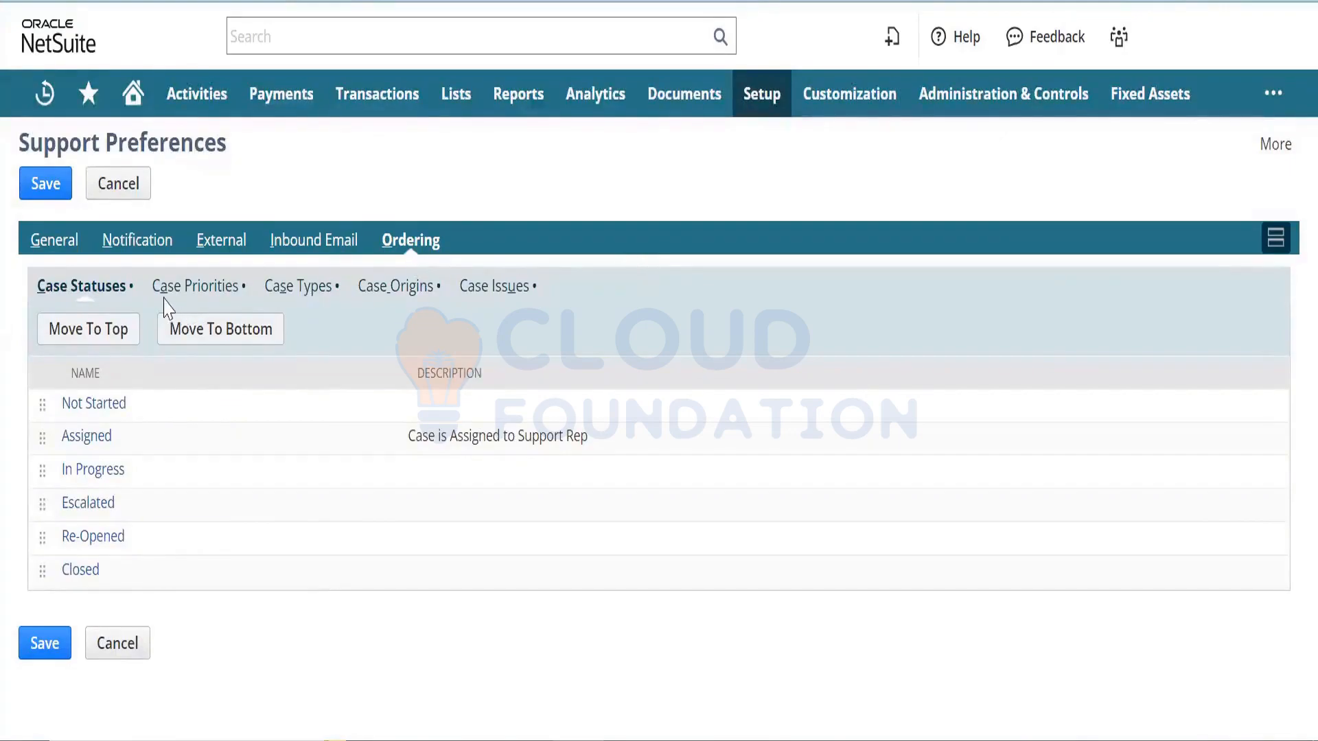
click(315, 287)
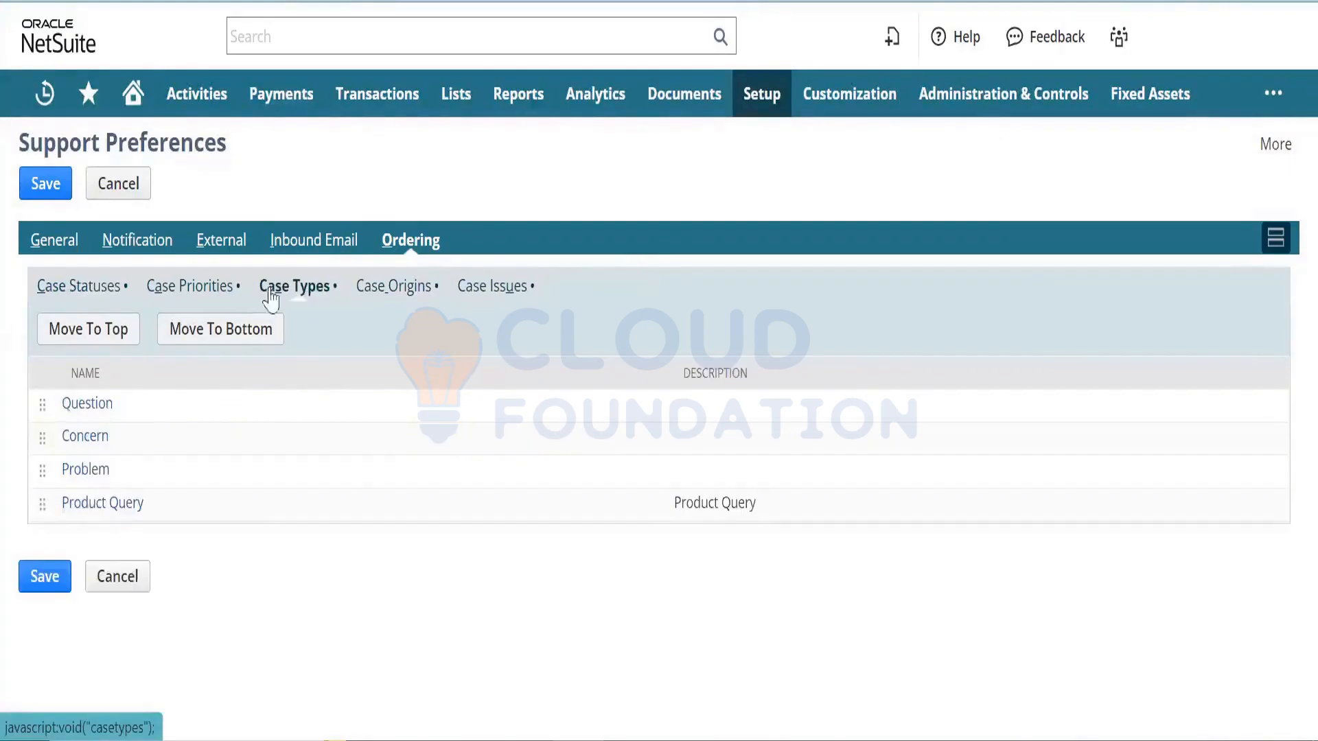
click(80, 290)
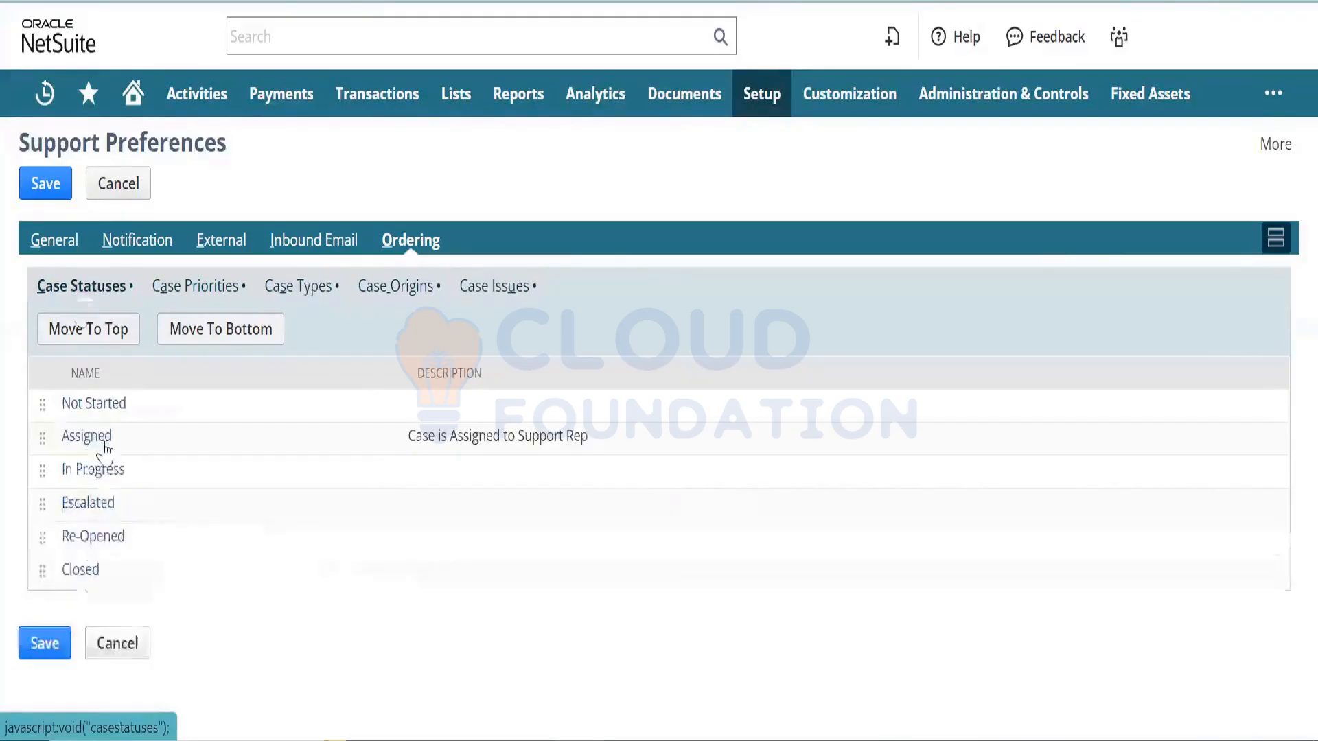
click(214, 296)
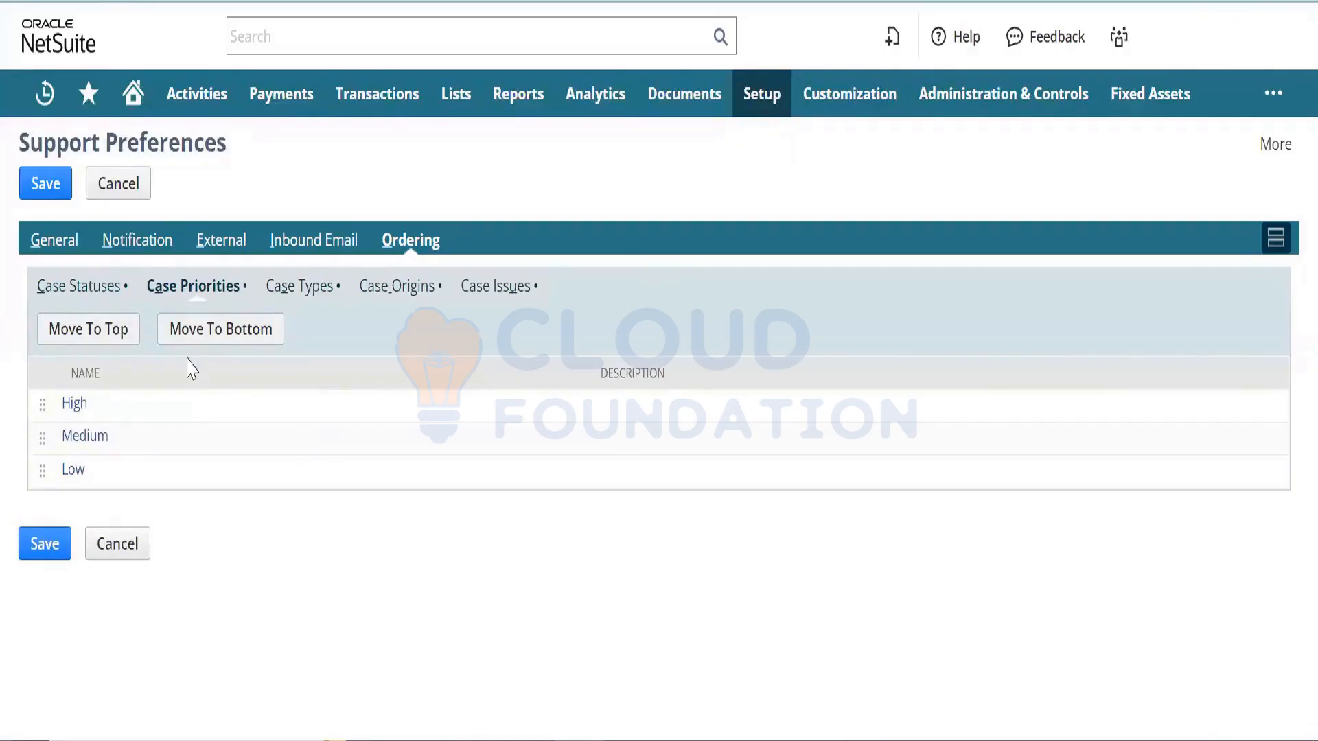
click(302, 288)
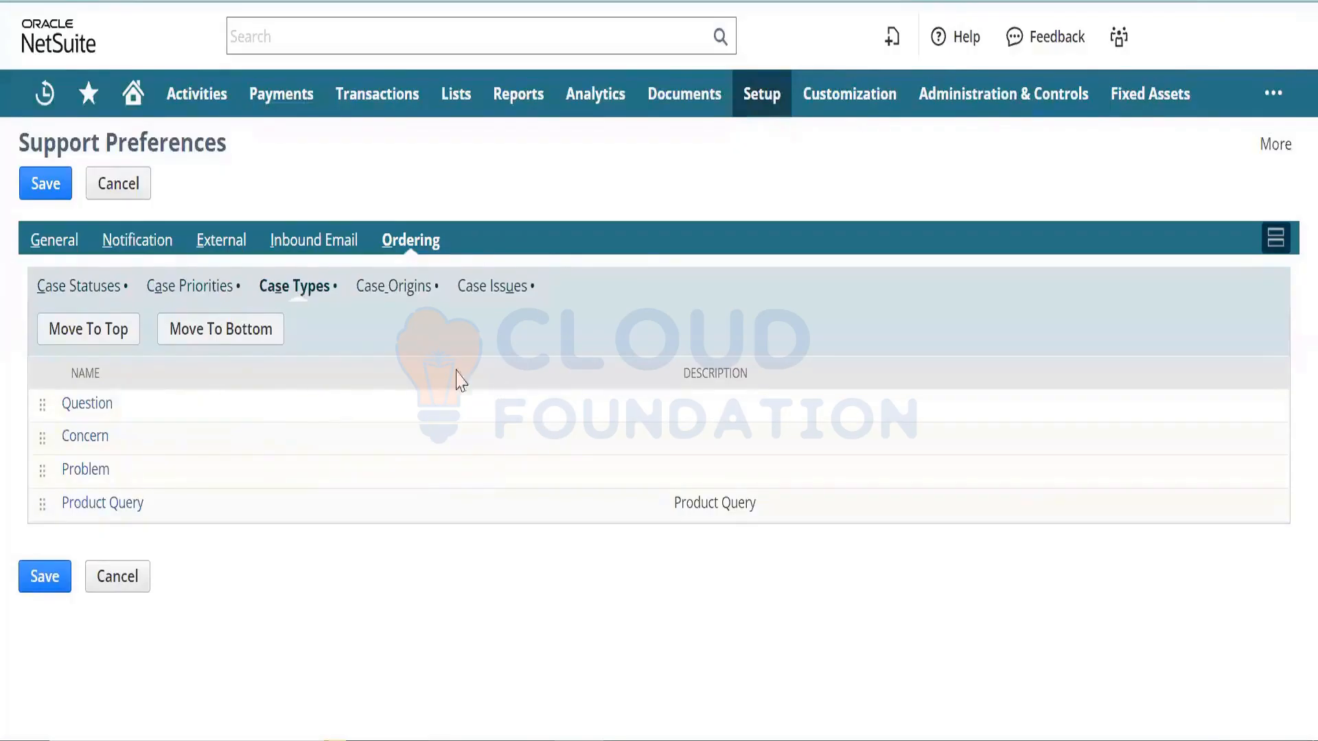
click(78, 439)
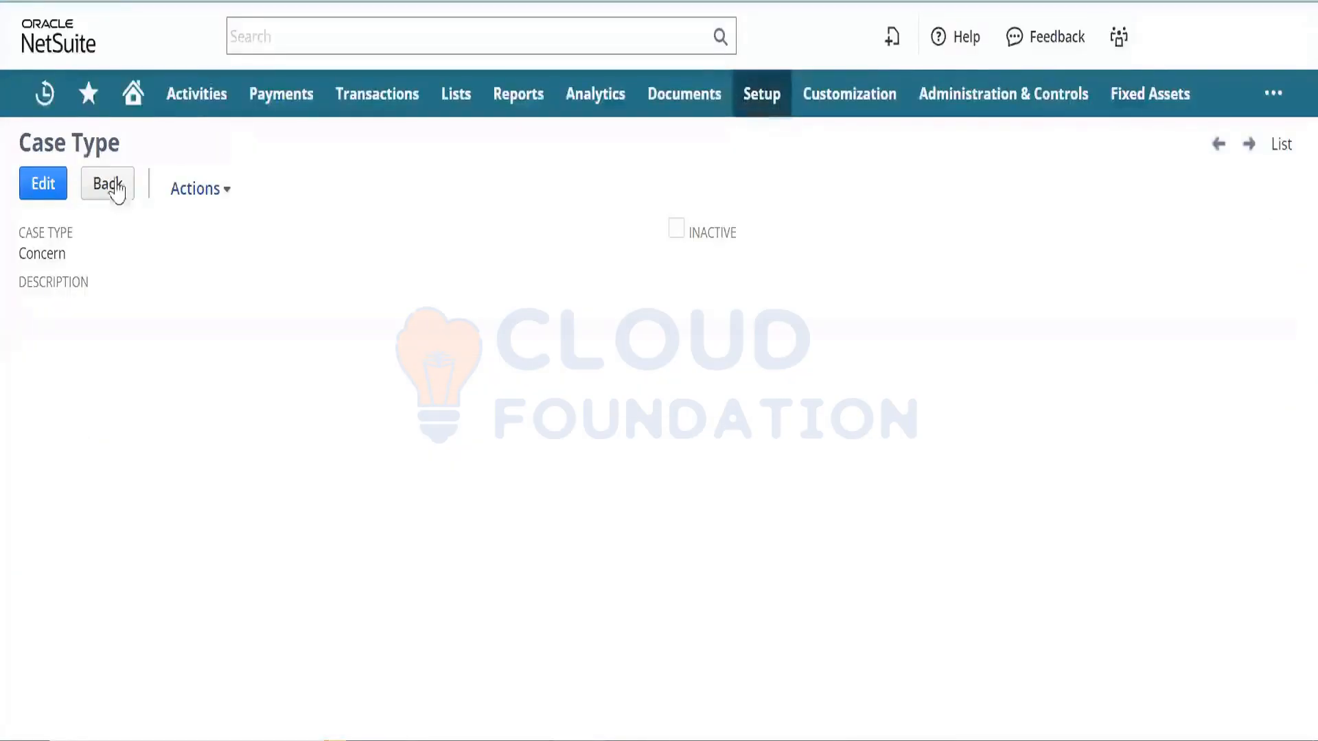
click(115, 189)
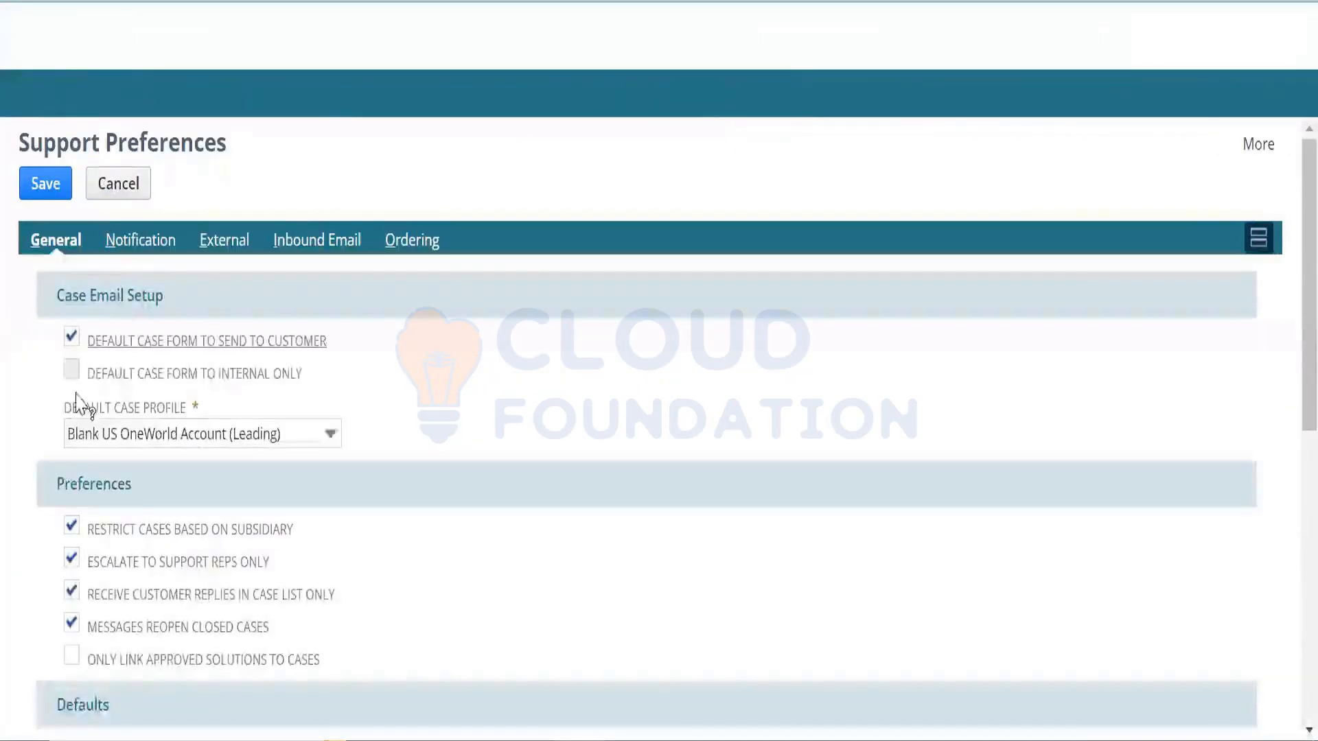
- Move In Progress to the bottom of the case status order, check origins and issues, then close the tab
click(388, 243)
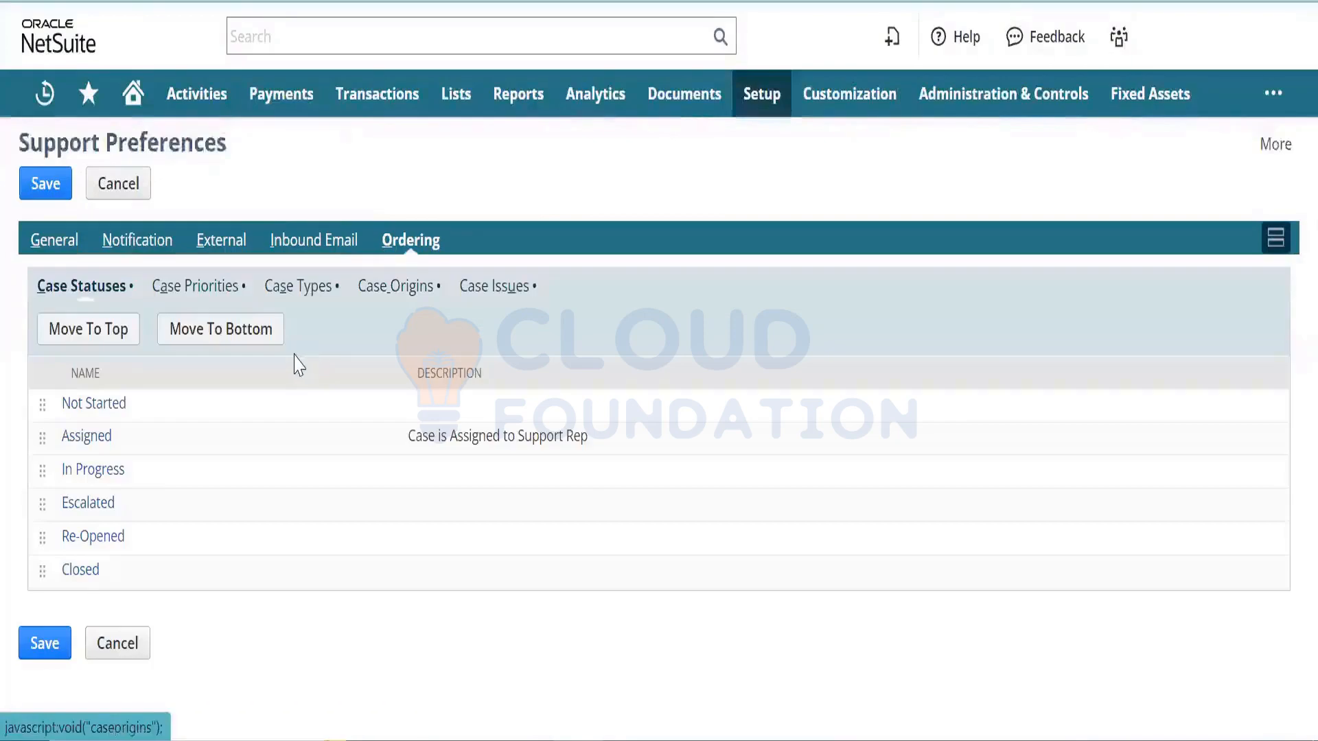
click(35, 472)
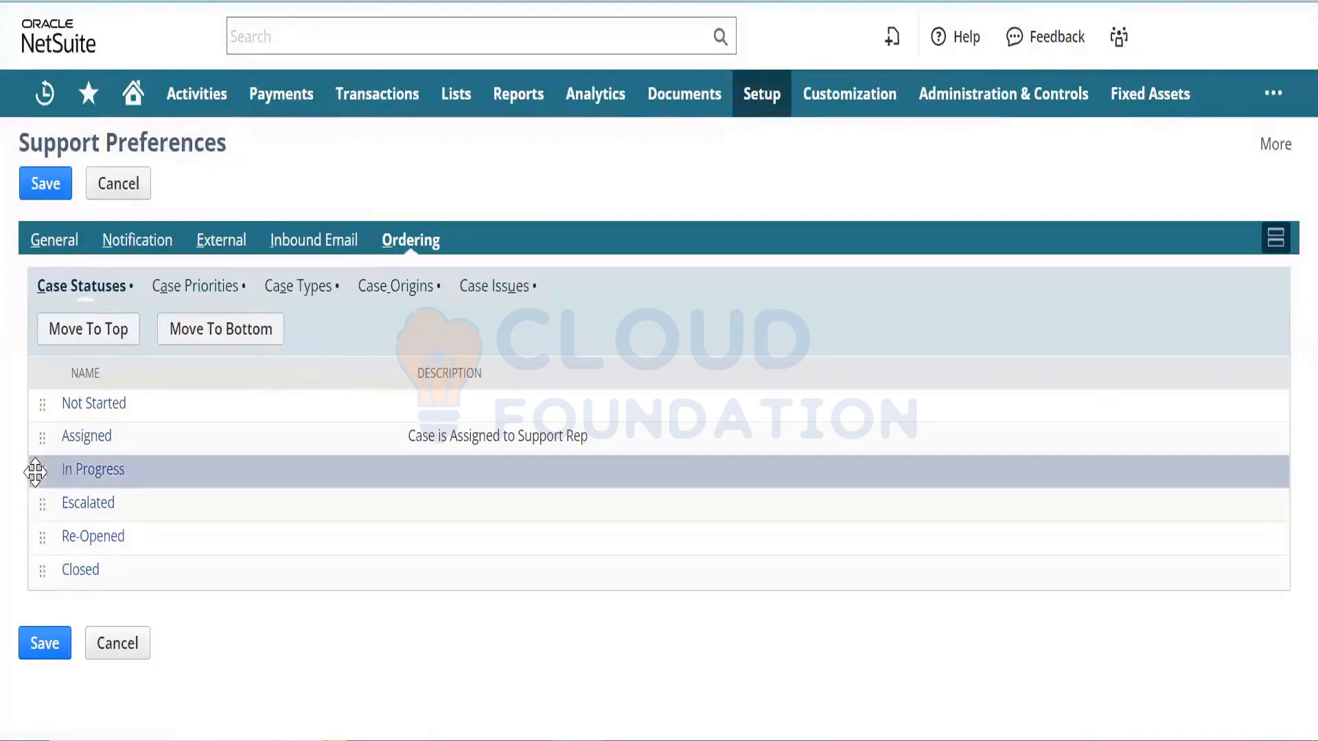
drag(35, 472, 46, 416)
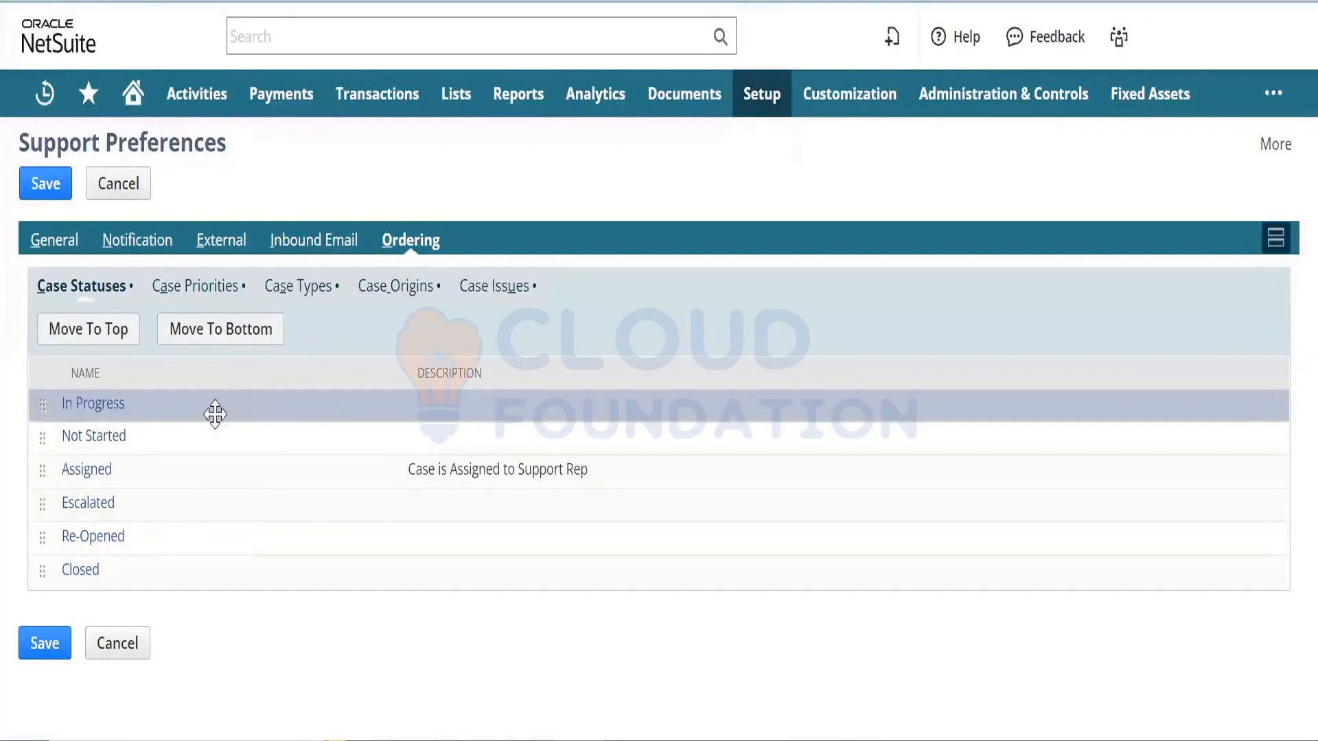
click(252, 349)
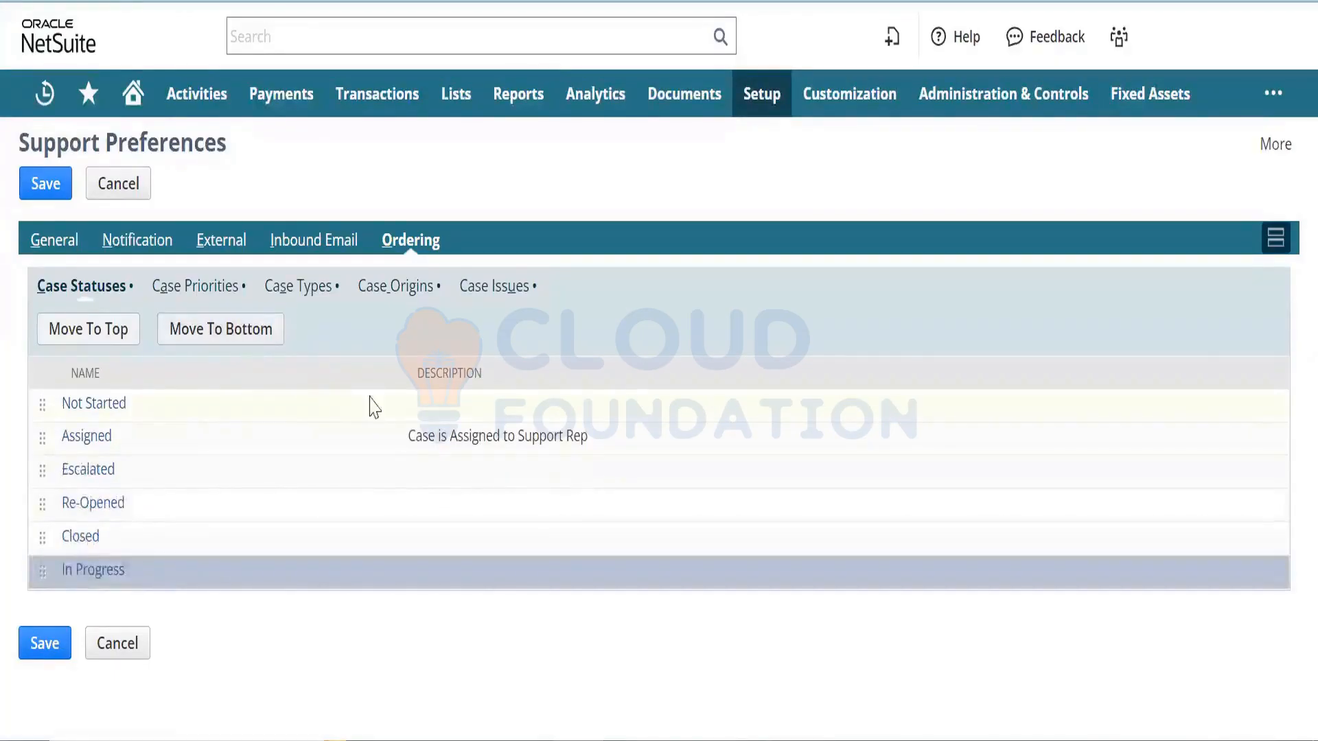
click(406, 305)
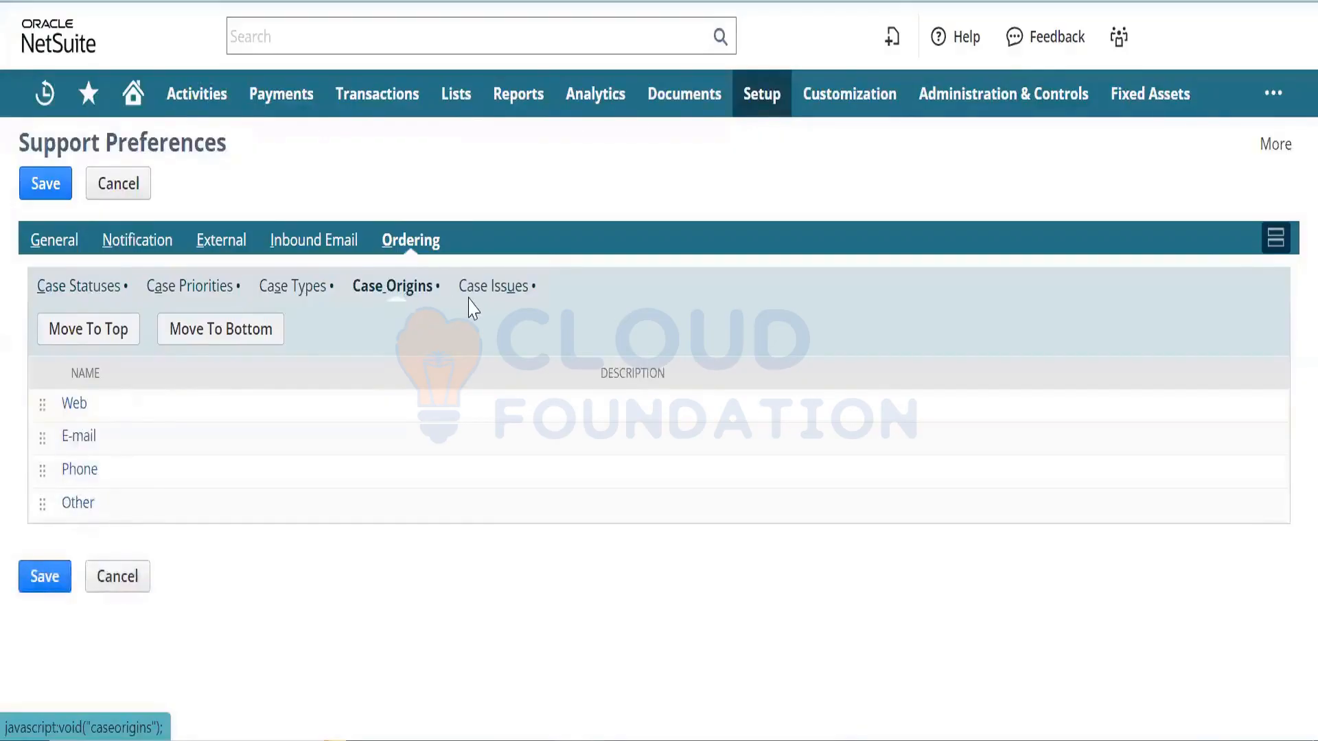
click(490, 300)
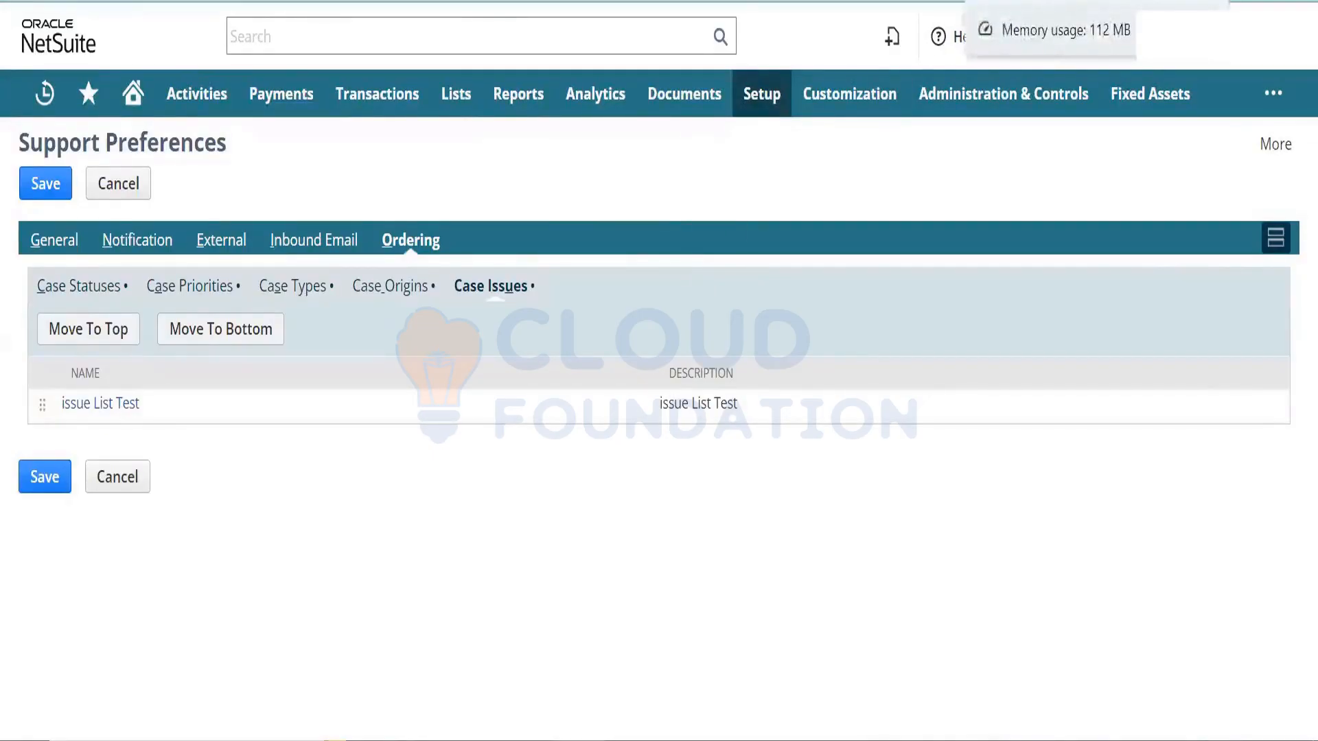
key(ctrl+w)
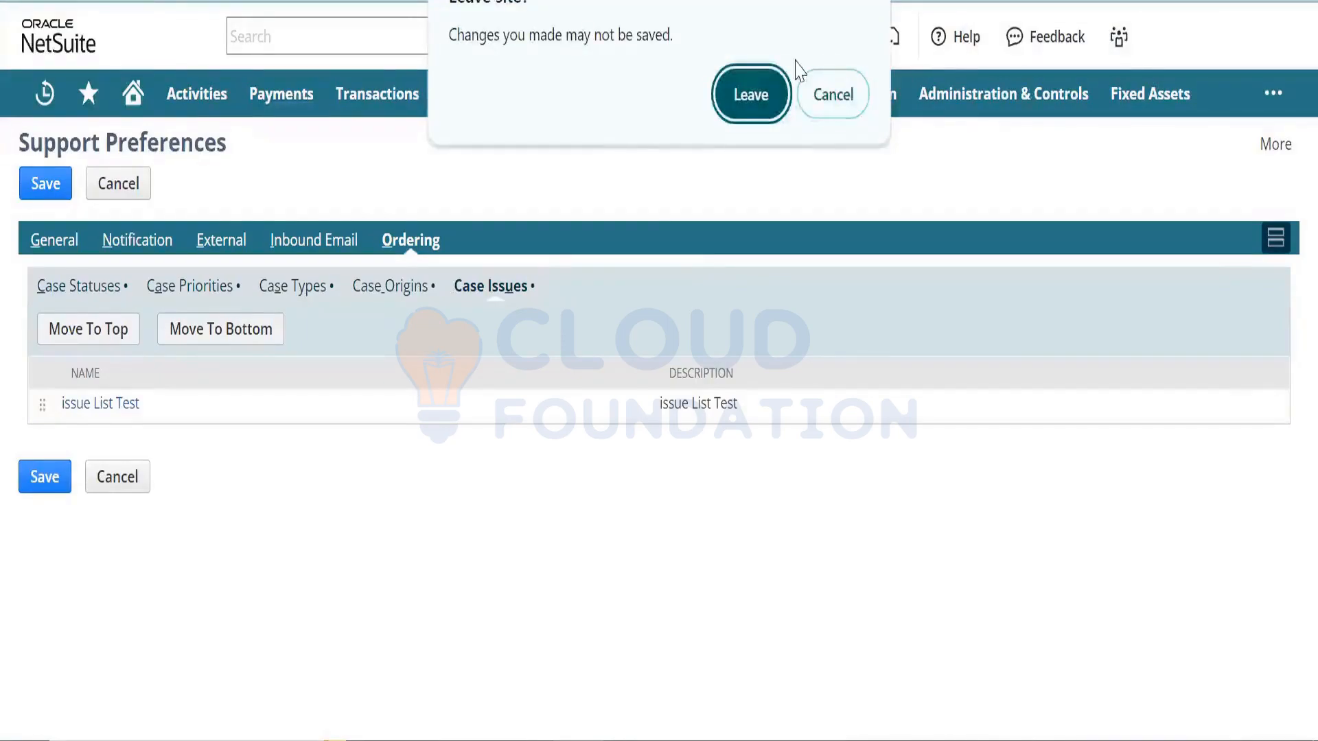
- Confirm leaving Support Preferences without saving the changes
click(770, 84)
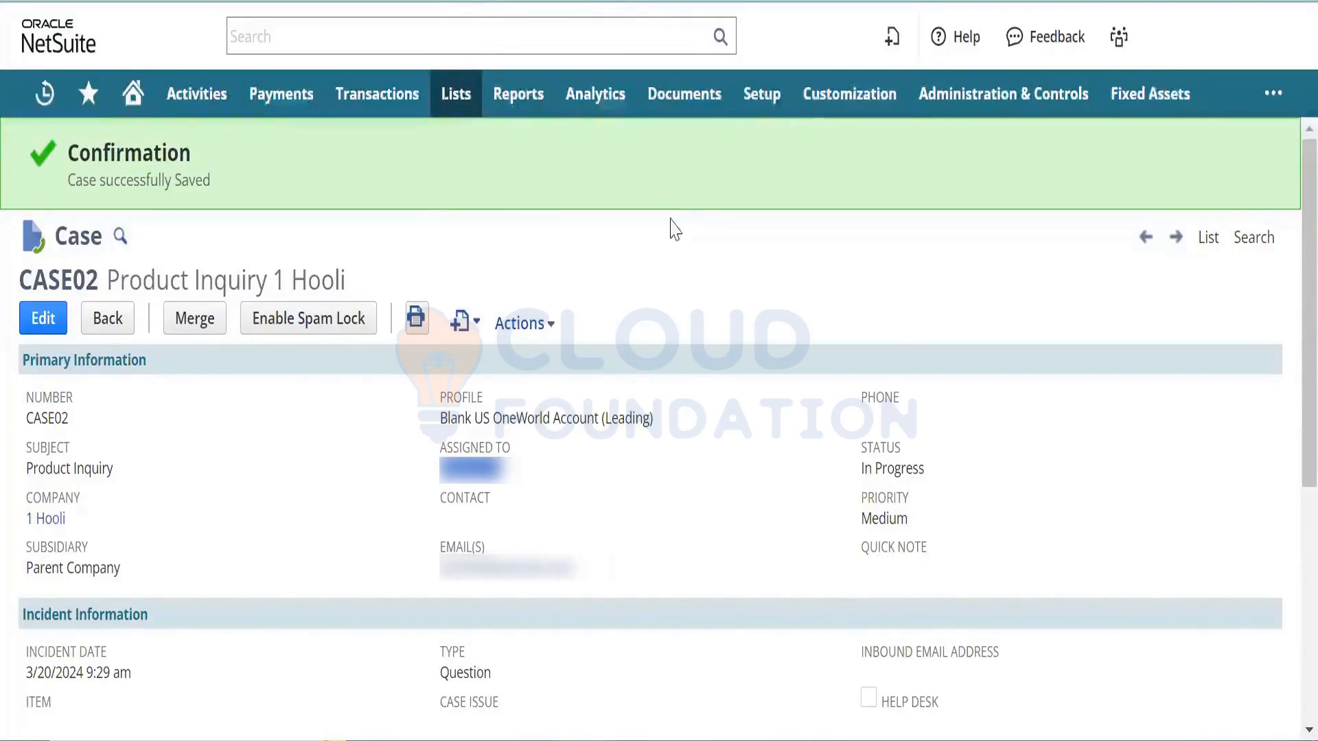
- Open the Case Rules and Case Territories setup pages in new browser tabs
mouse_move(767, 89)
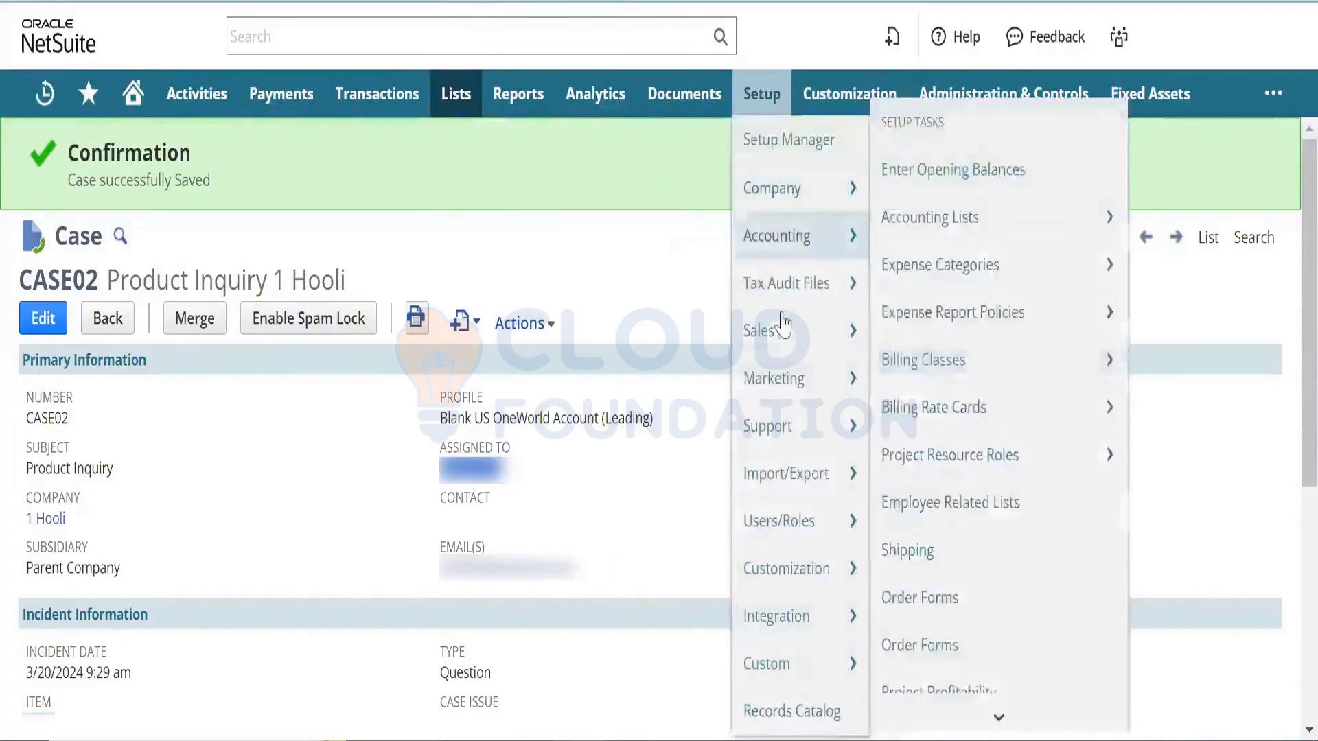
mouse_move(794, 426)
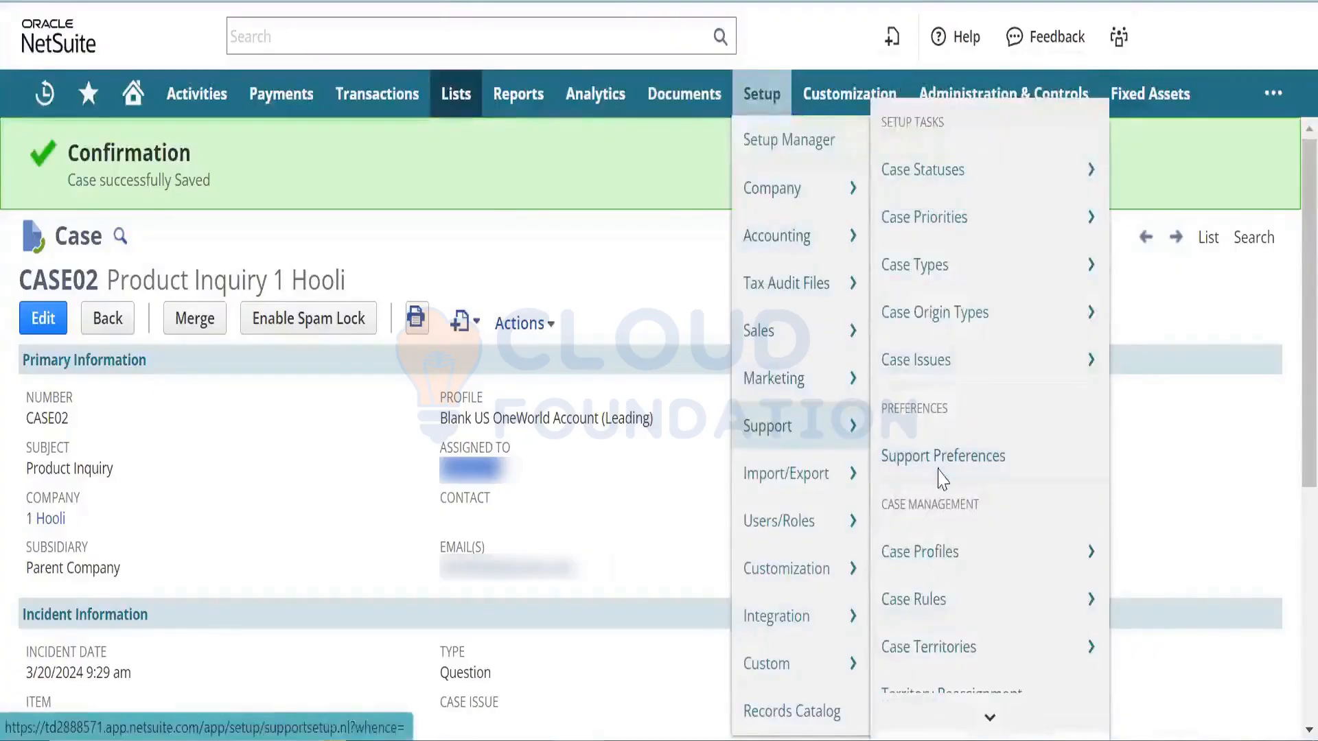
scroll(974, 700, down, 3)
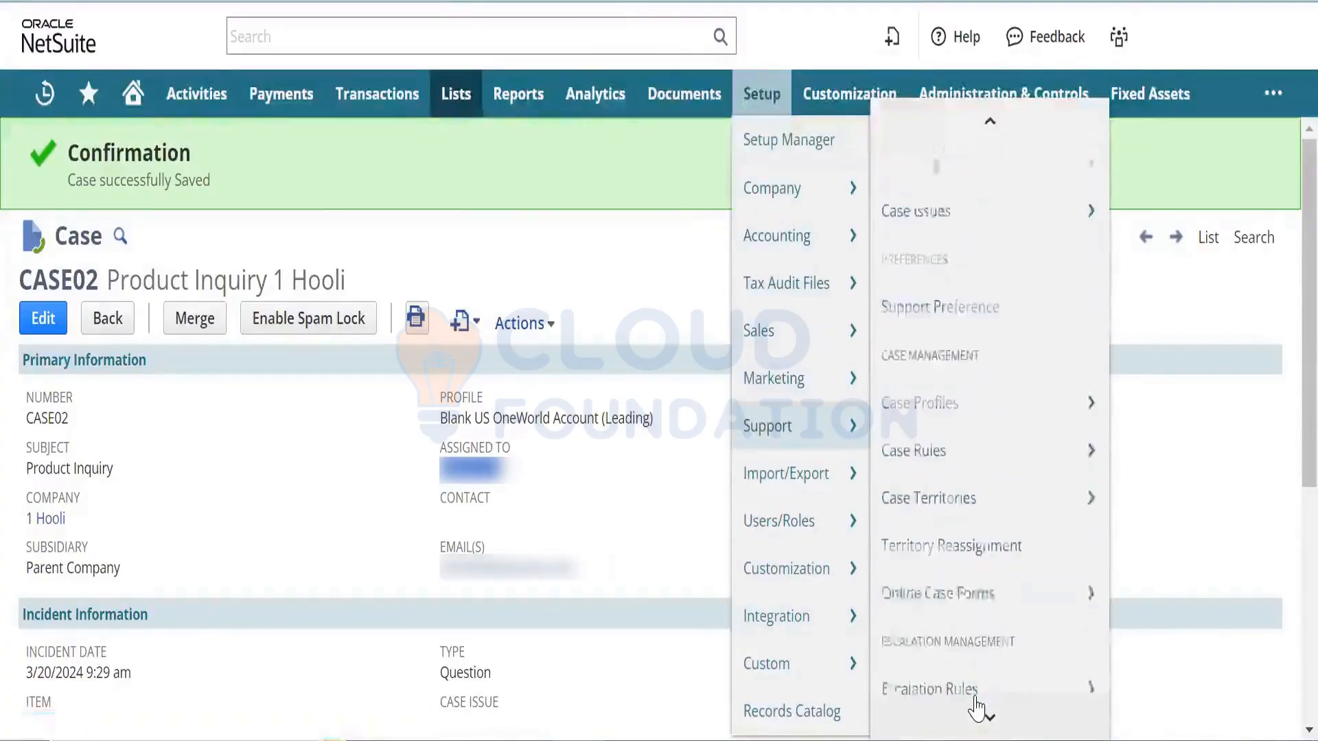
mouse_move(981, 441)
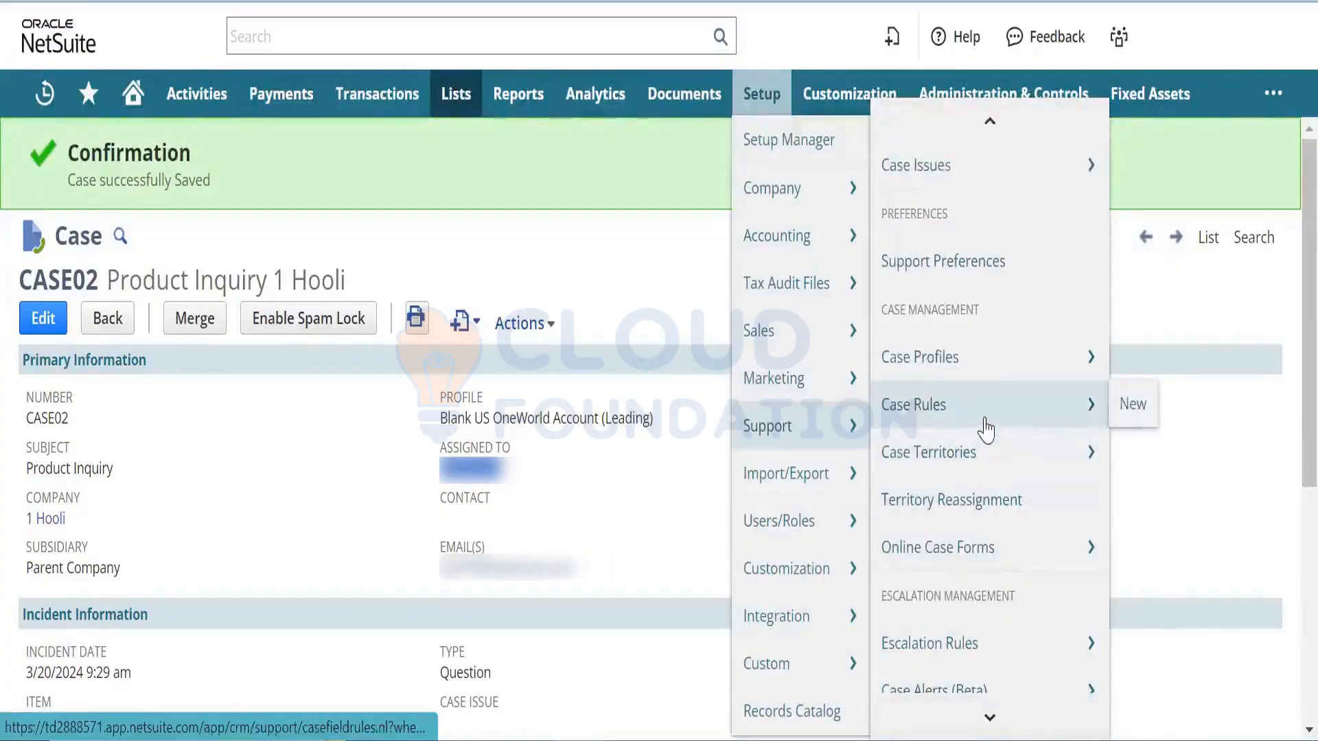
right_click(995, 417)
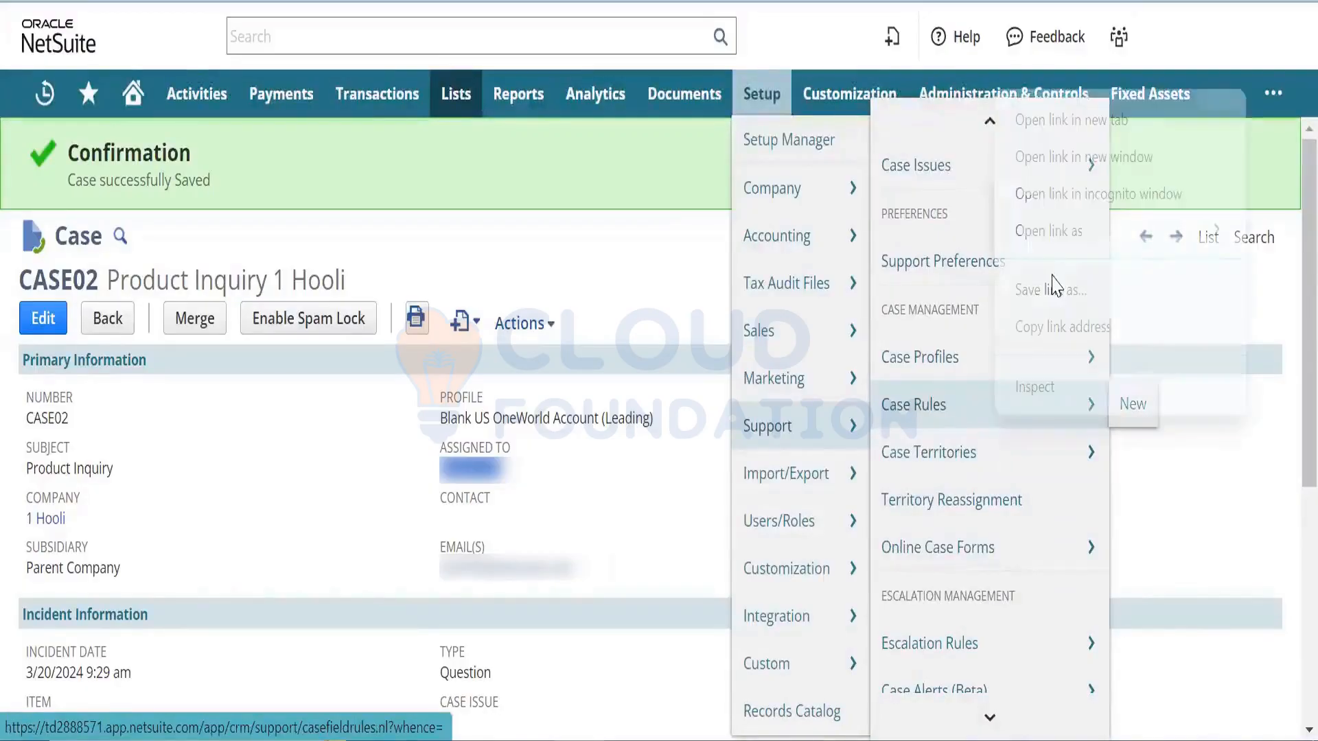
click(1108, 125)
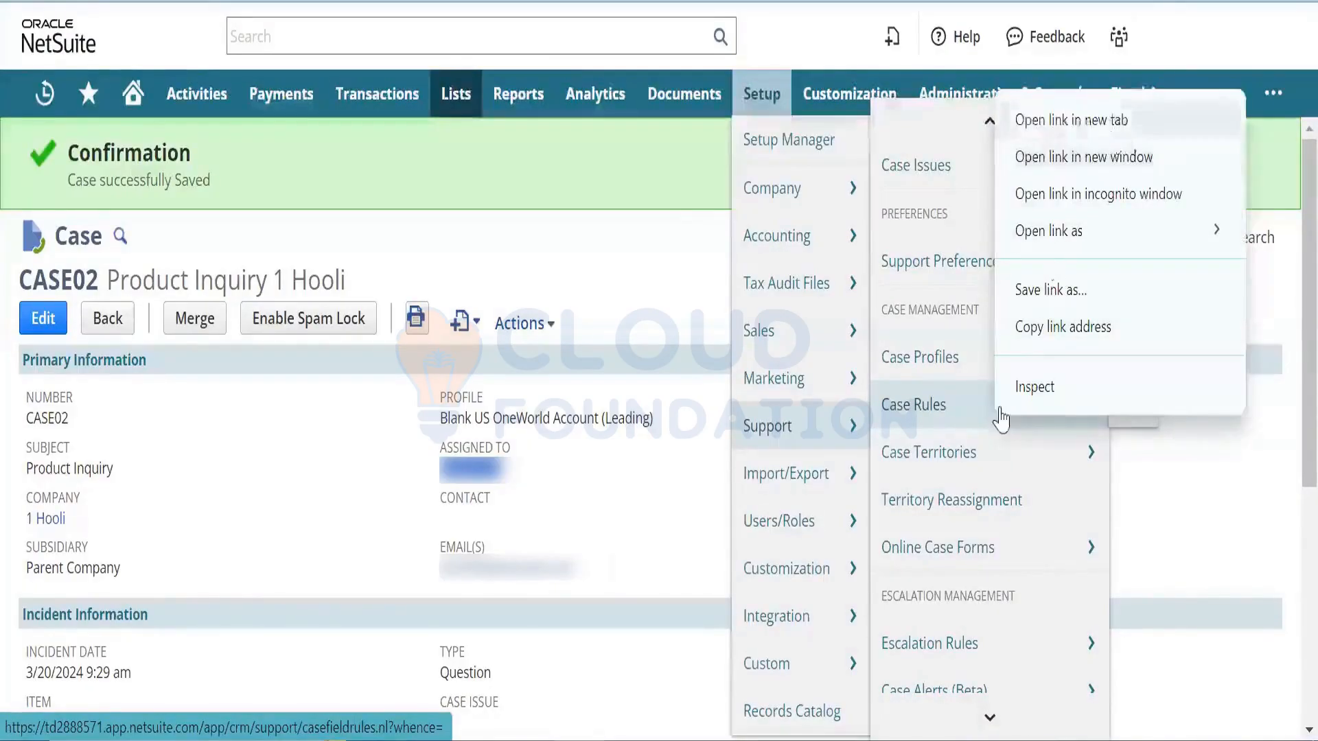
right_click(994, 443)
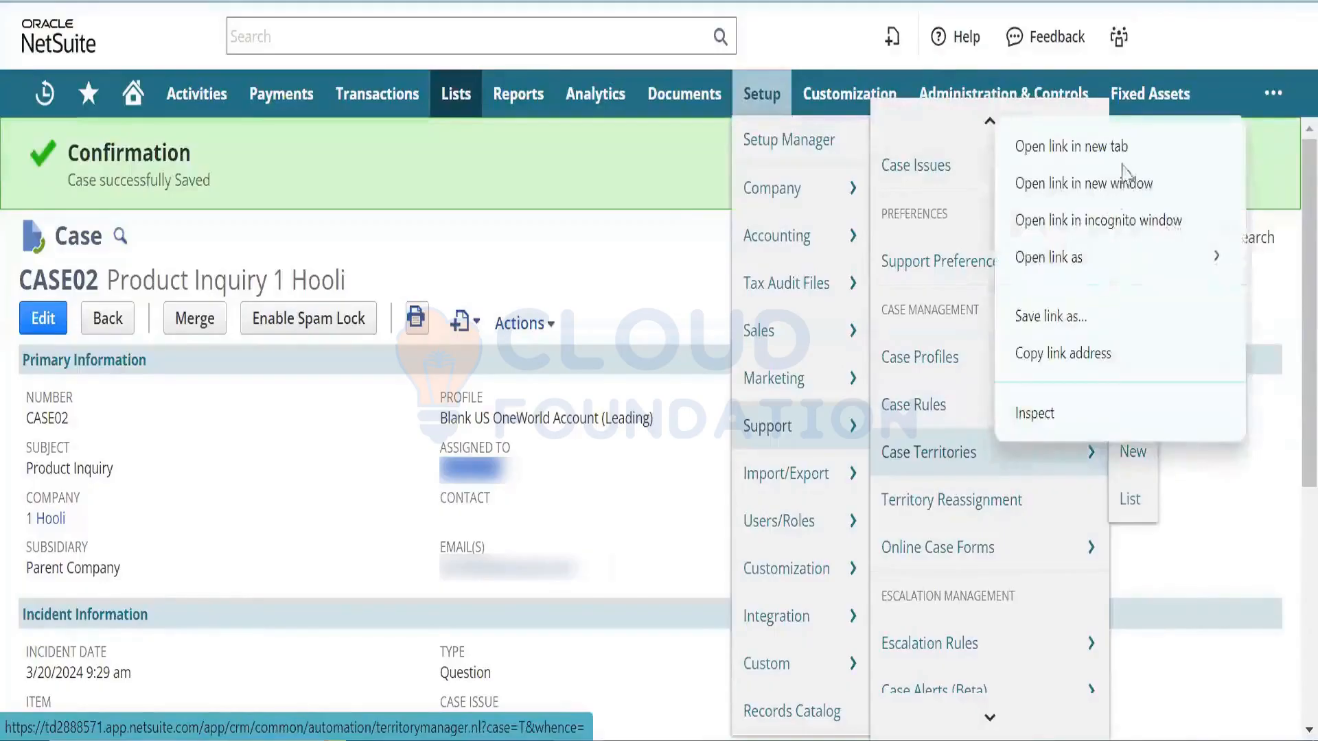
click(1126, 152)
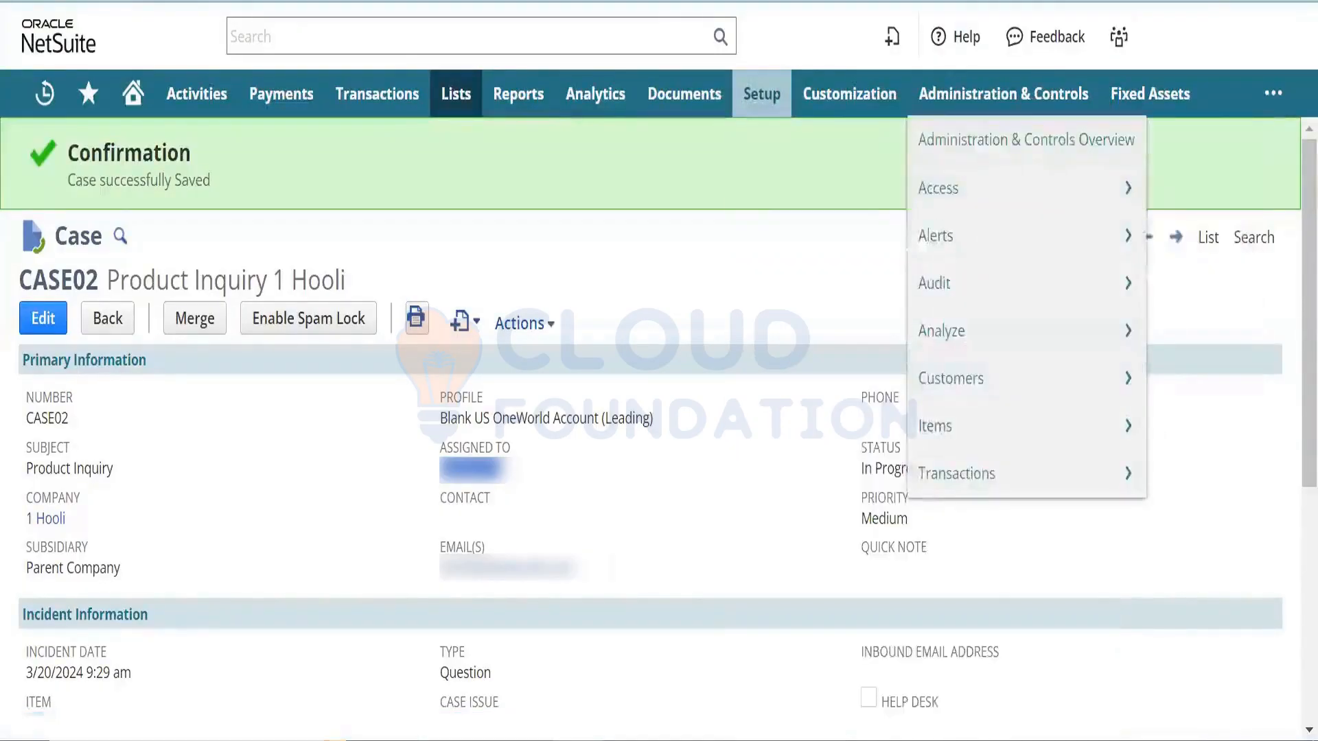
- Start a new Case Field Rule on the Case Origin field
click(717, 2)
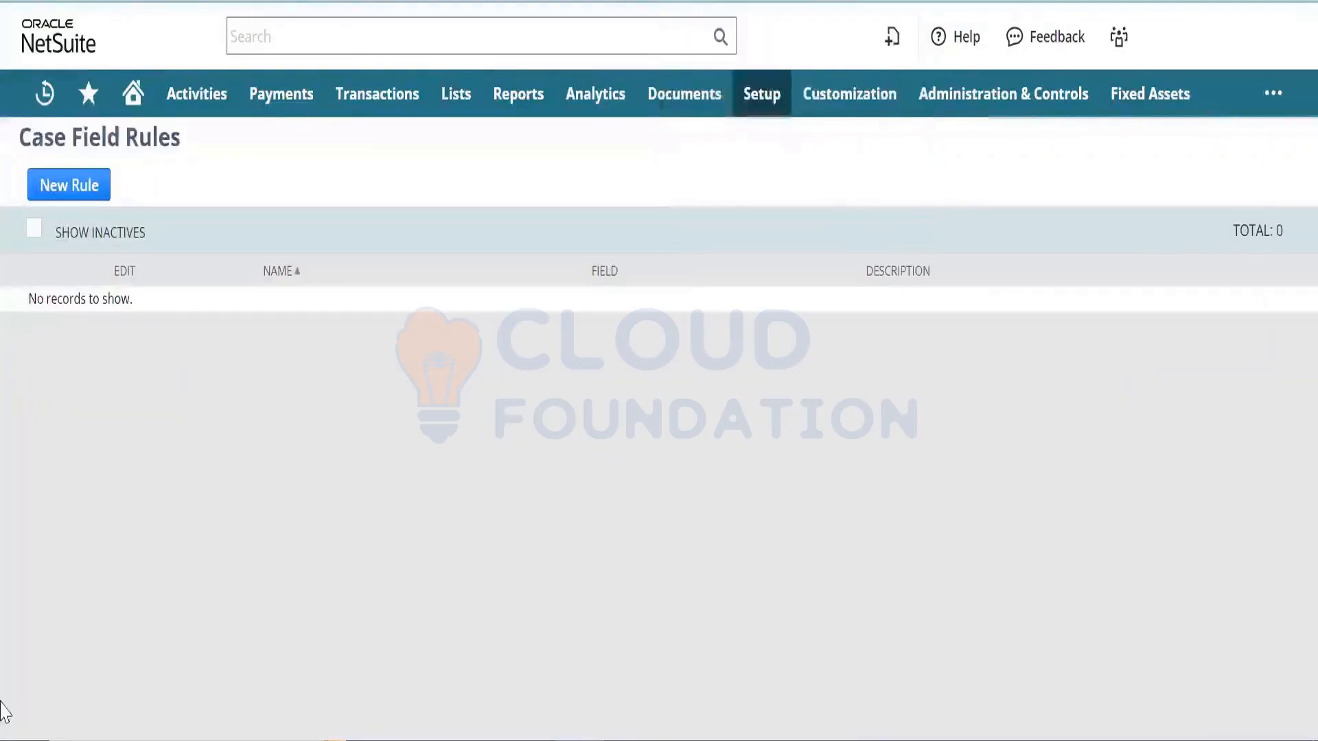
click(85, 199)
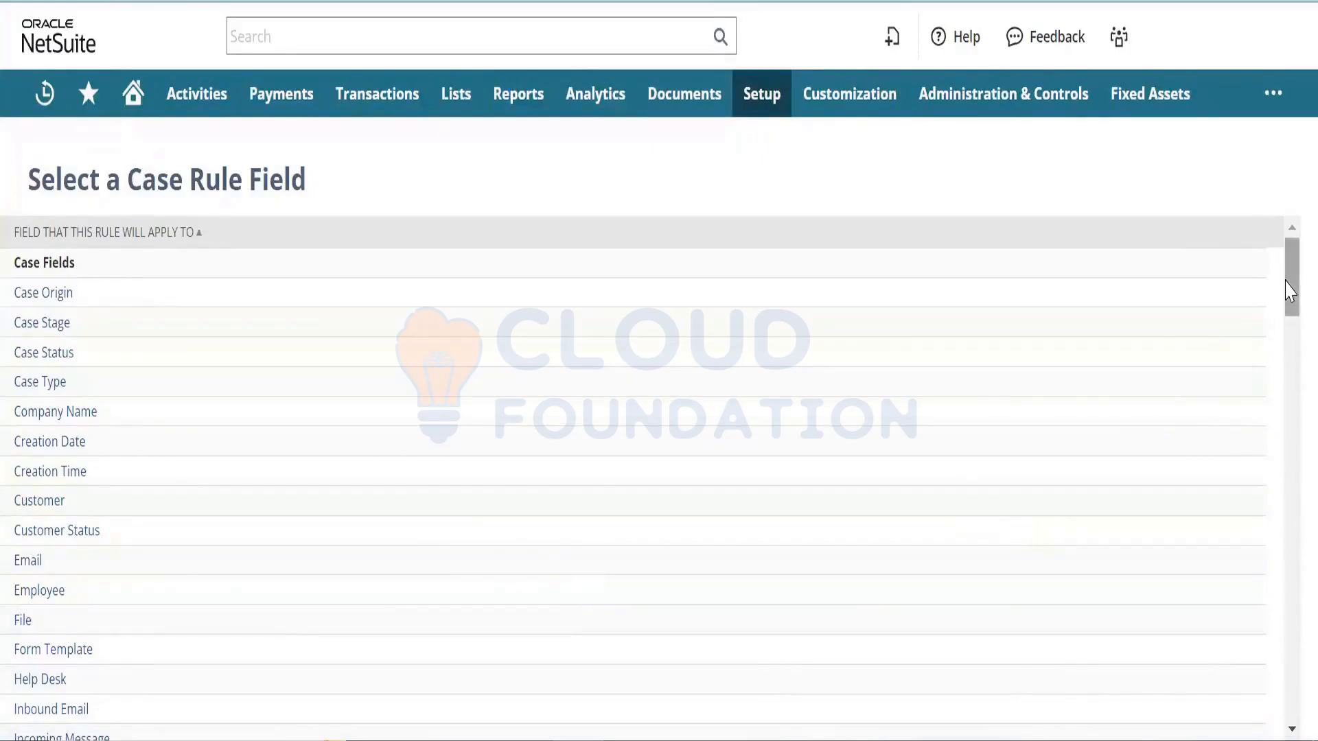
mouse_move(1287, 290)
mouse_down()
mouse_move(1288, 305)
mouse_move(1289, 276)
mouse_up()
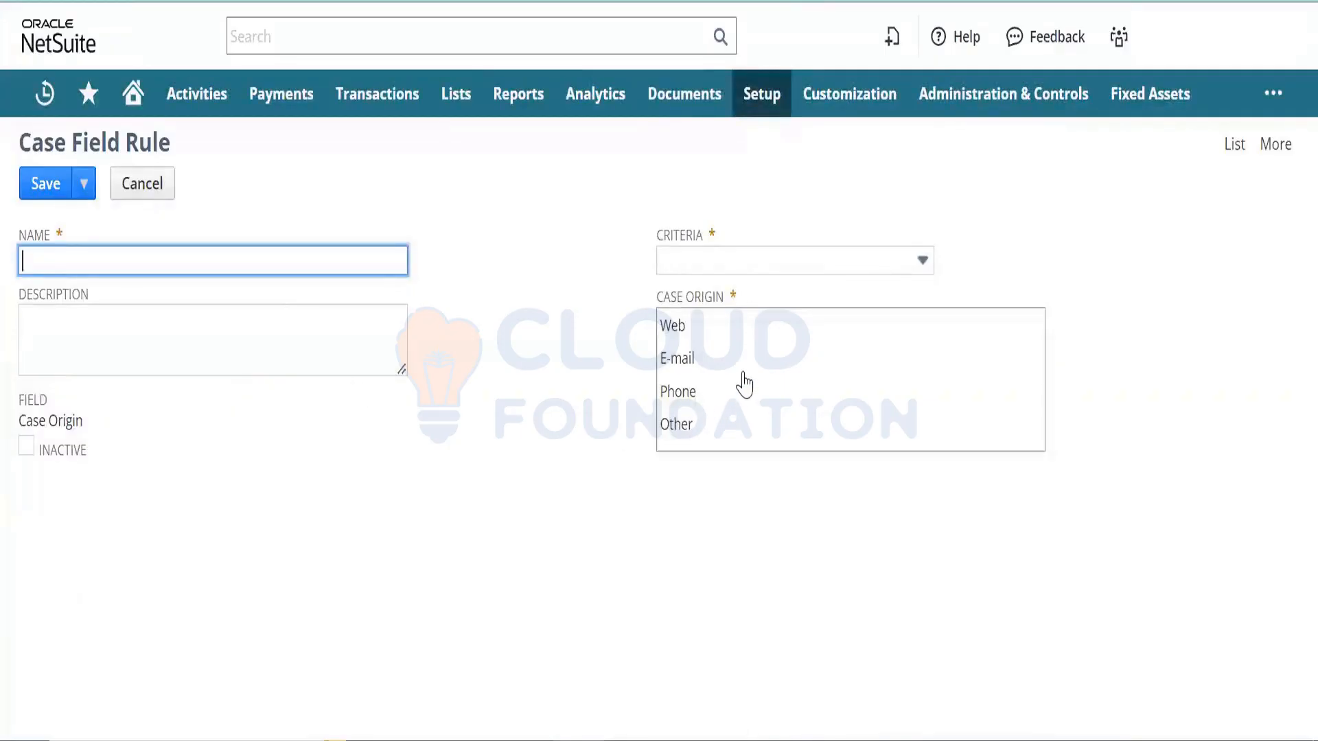
- Make the rule match cases whose origin is any of E-mail
click(699, 367)
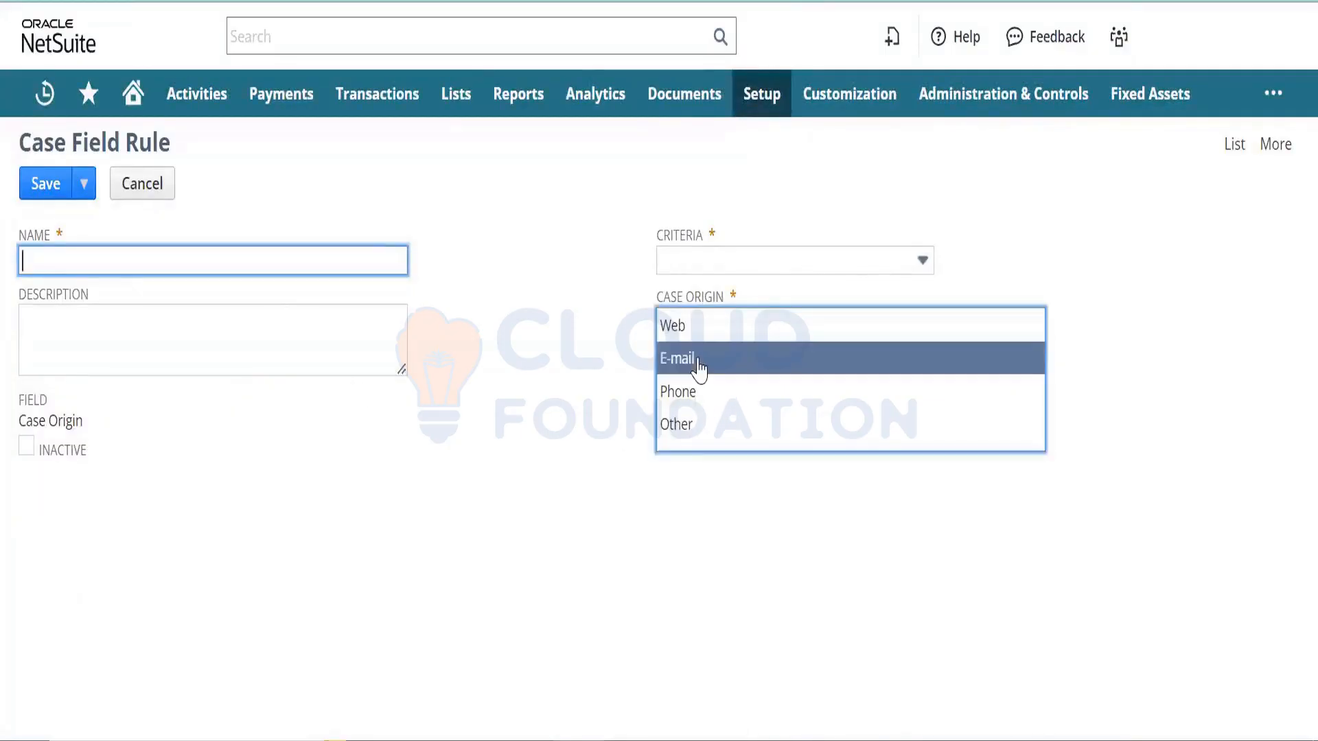
click(748, 267)
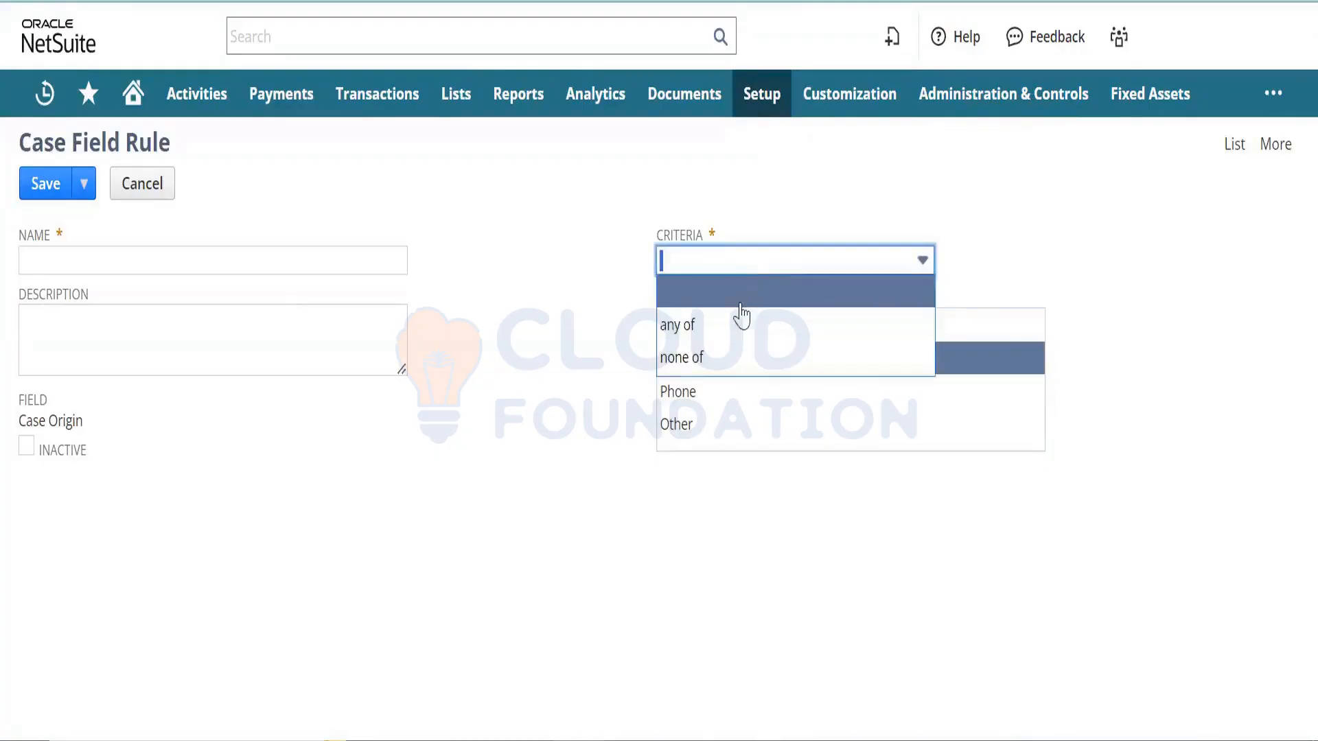
click(730, 326)
click(540, 336)
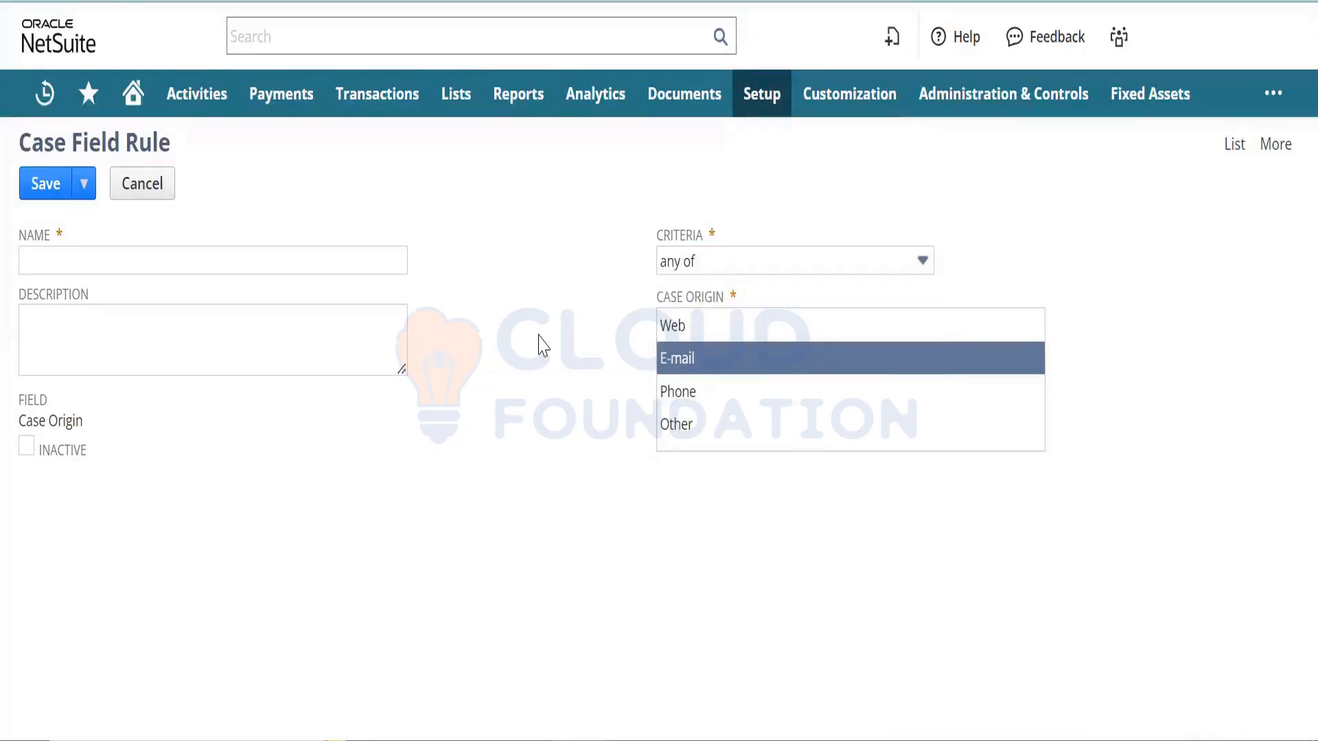
- Name the rule and its description 'Email Origin Case Assignment' and save it
click(328, 266)
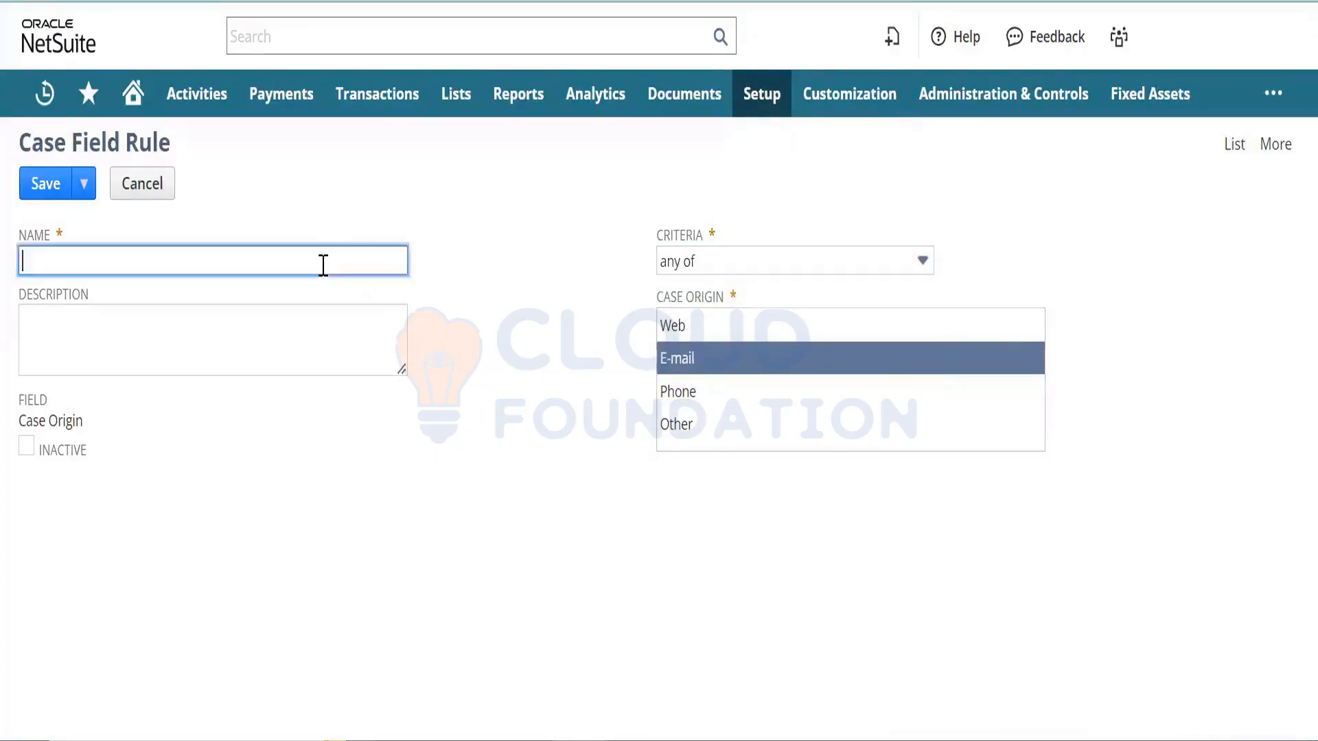
text(Email)
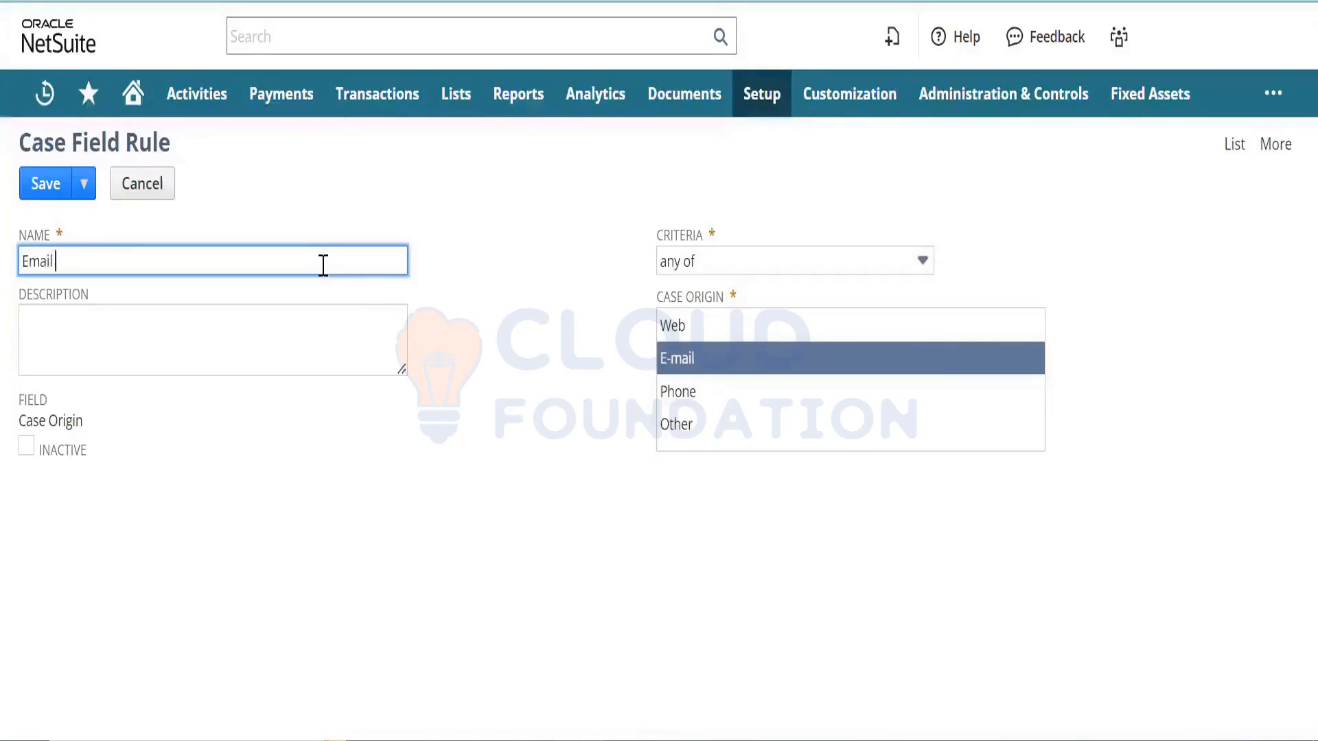
text( Oriogiin Case Assignment)
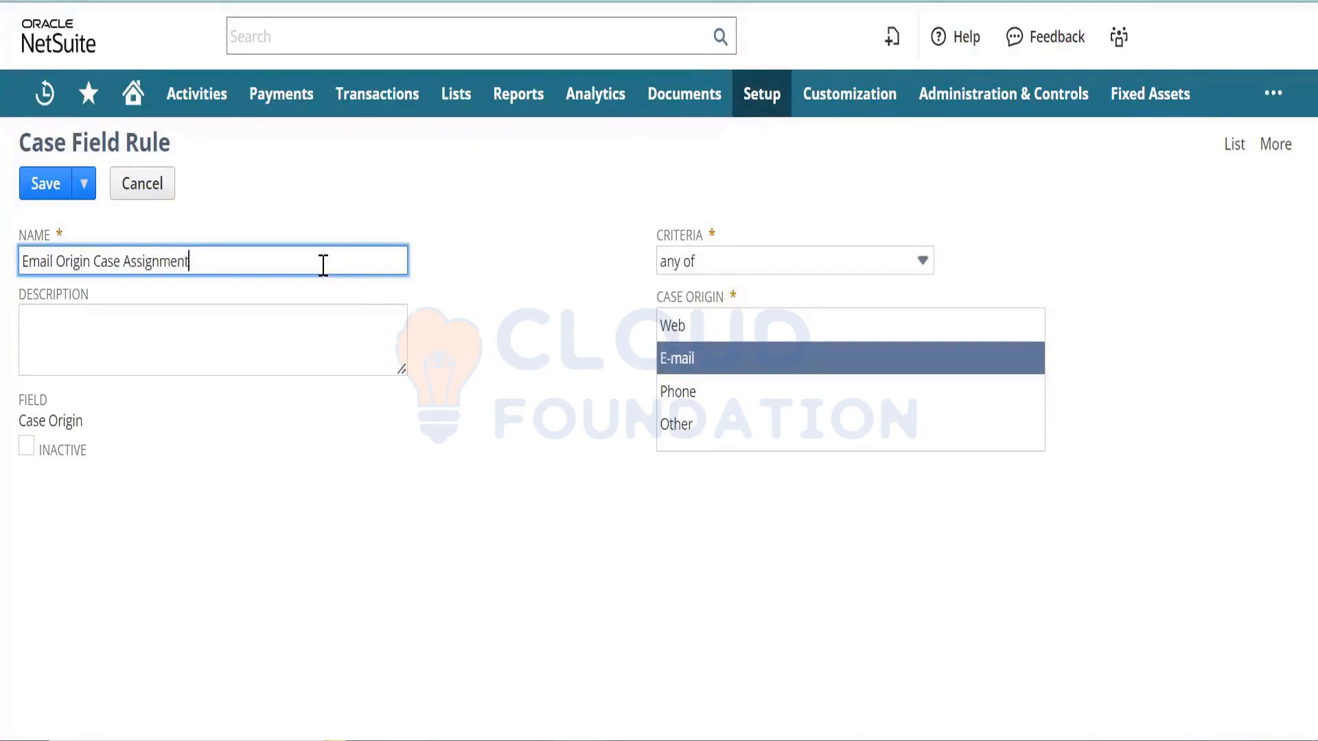
key(ctrl+a)
key(ctrl+c)
key(Tab)
key(ctrl+v)
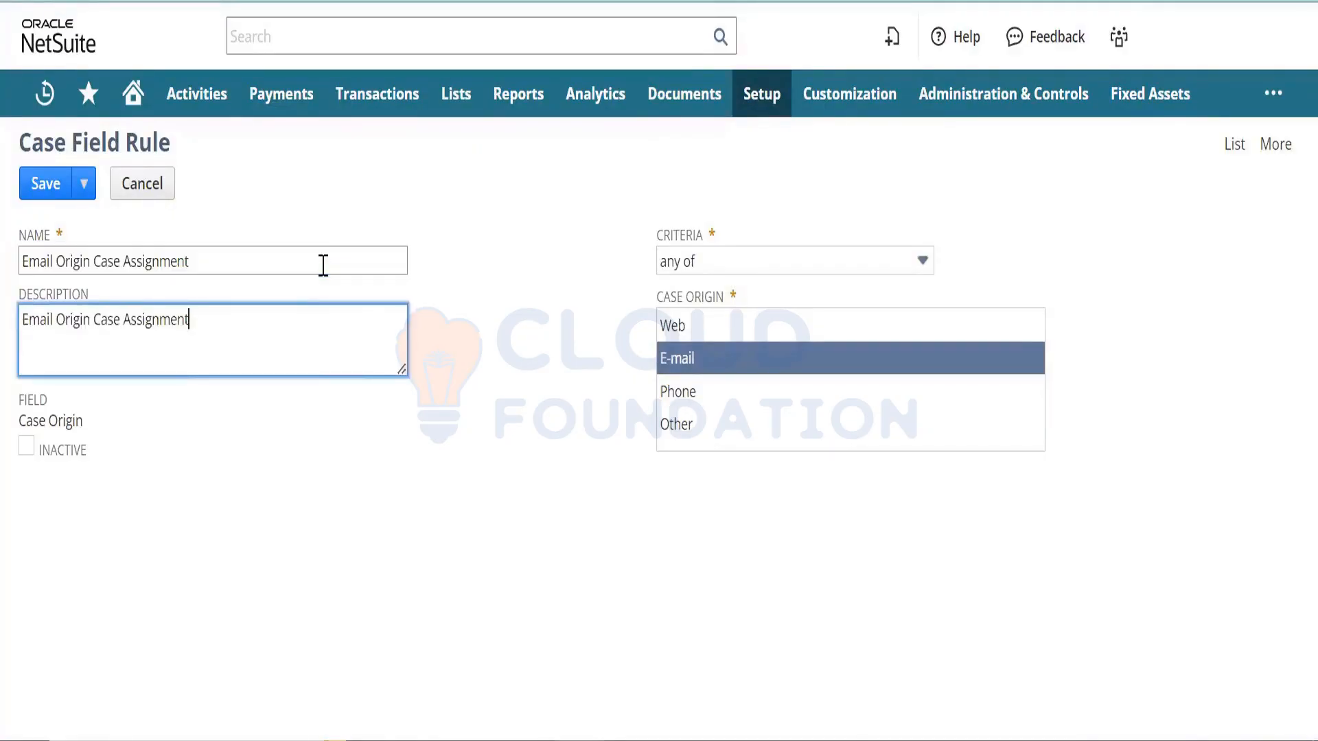
click(422, 525)
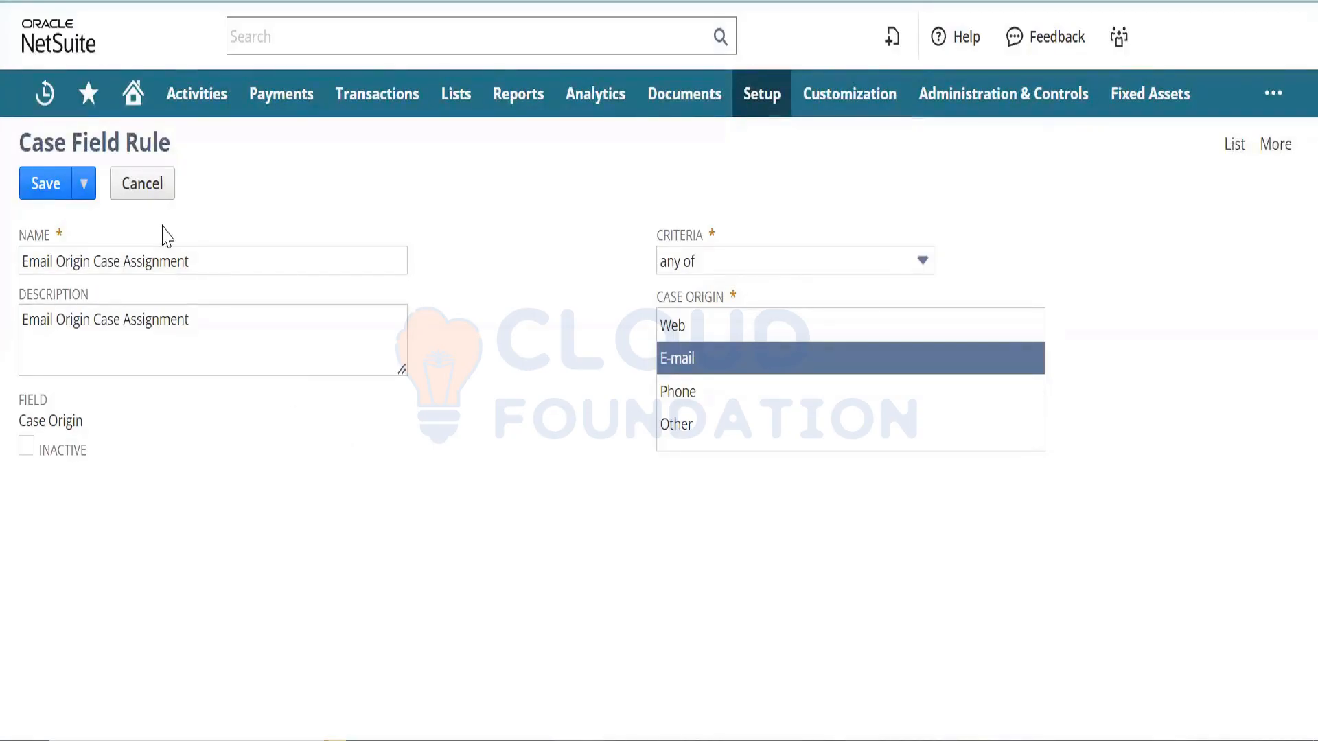
click(45, 184)
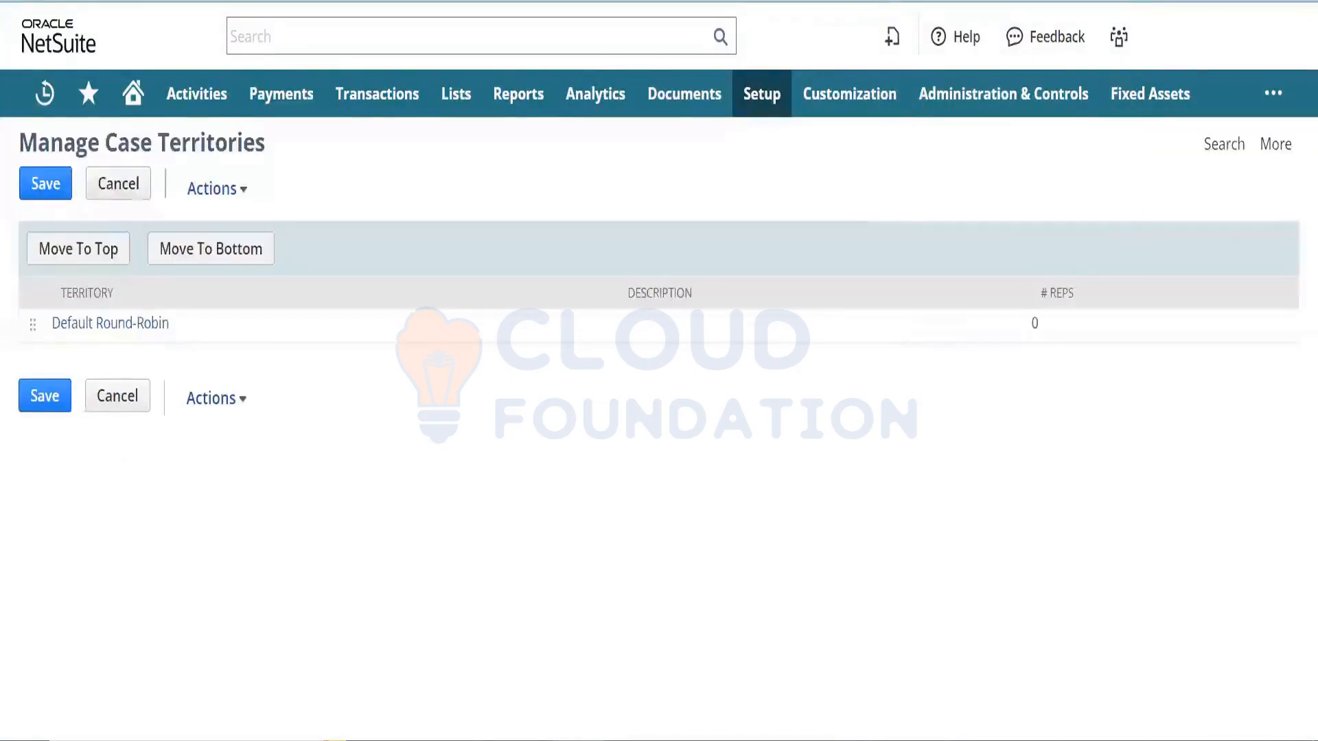
- Create case territory 'Origin Case Territory' applying the Email Origin Case Assignment rule
mouse_move(229, 179)
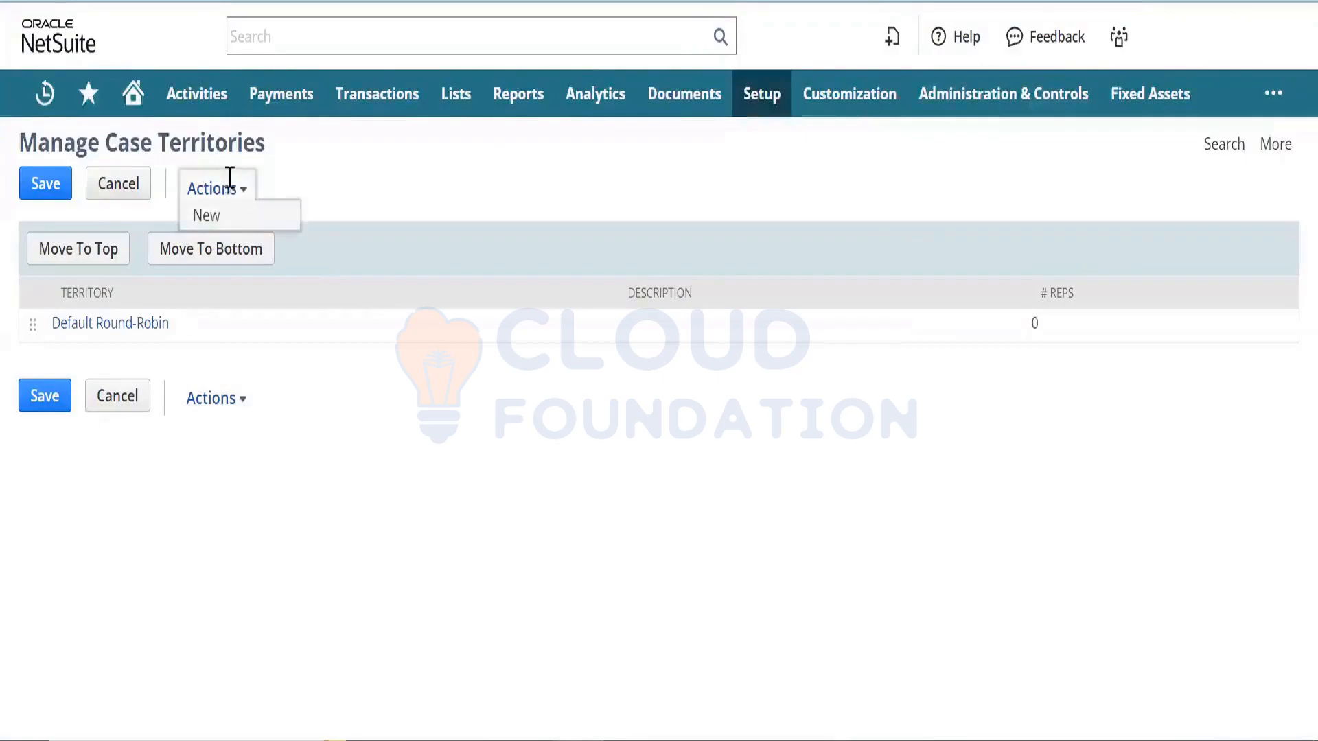
click(233, 215)
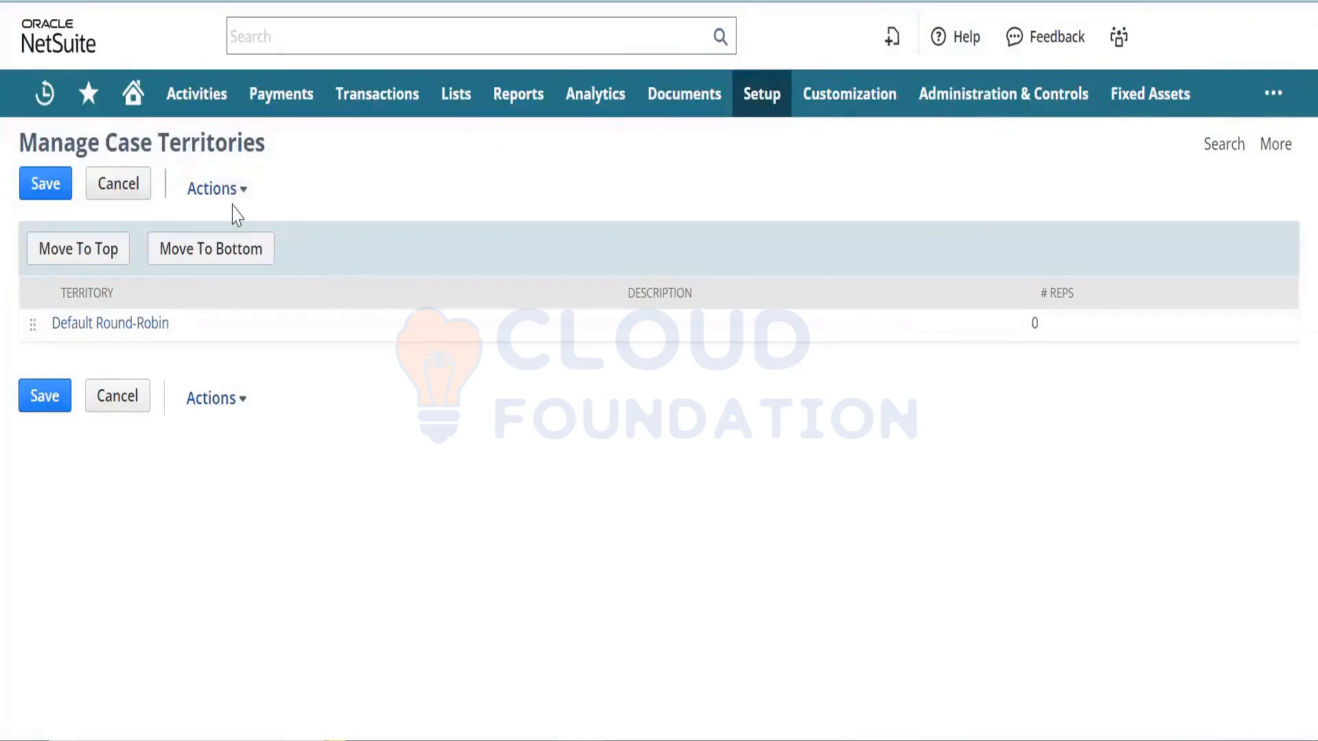
click(291, 250)
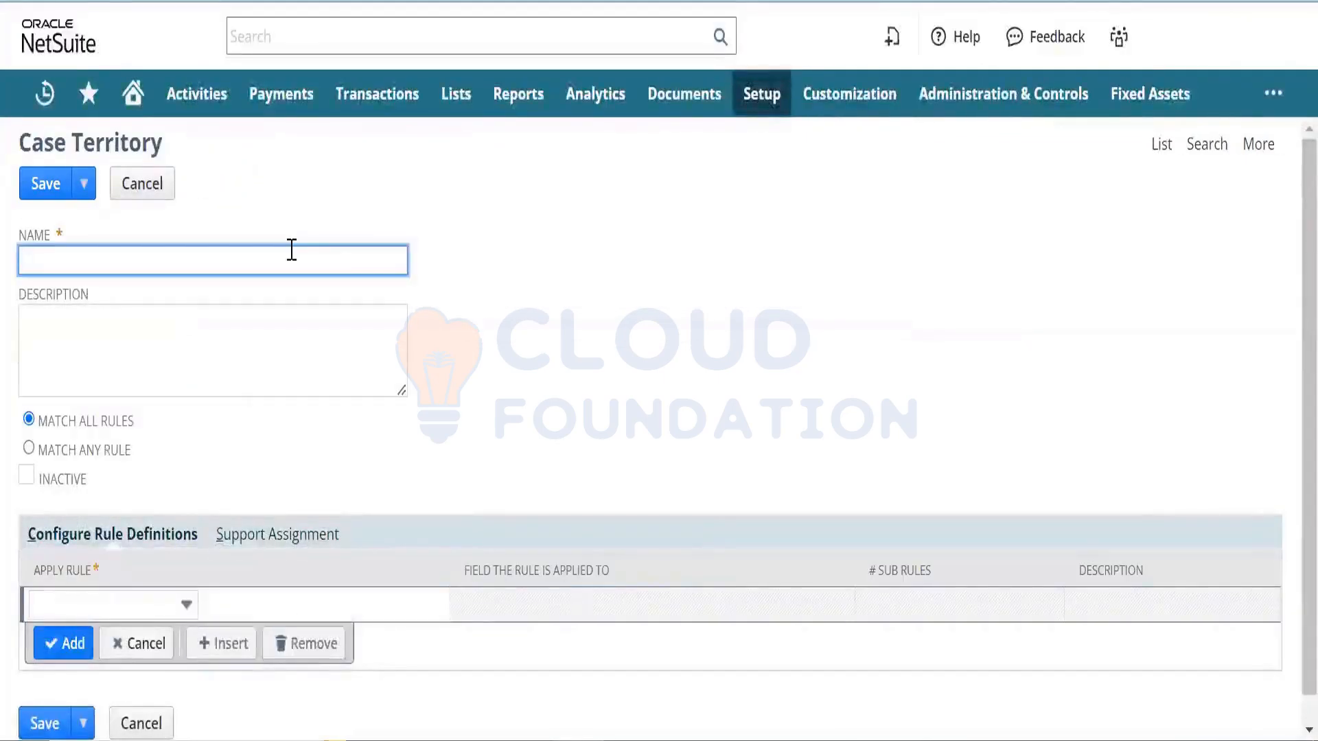
text(Origin)
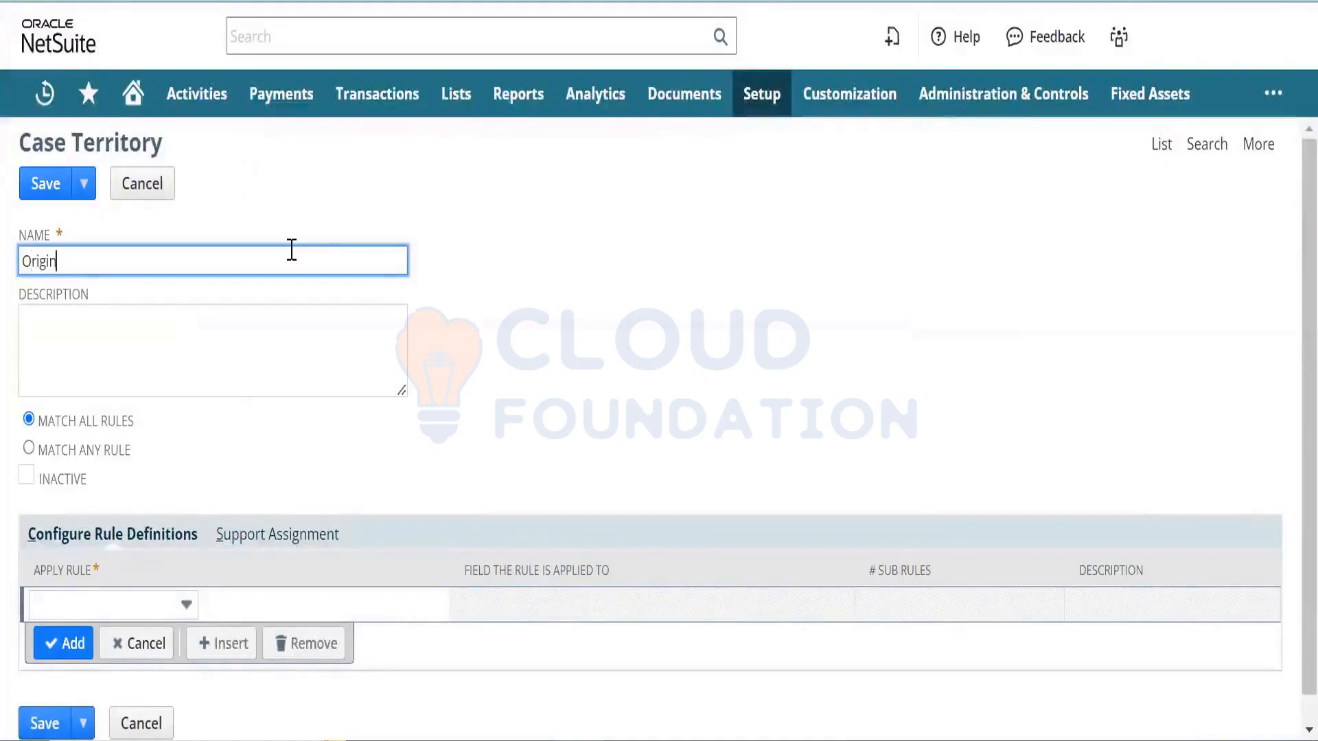
text( Case Territory)
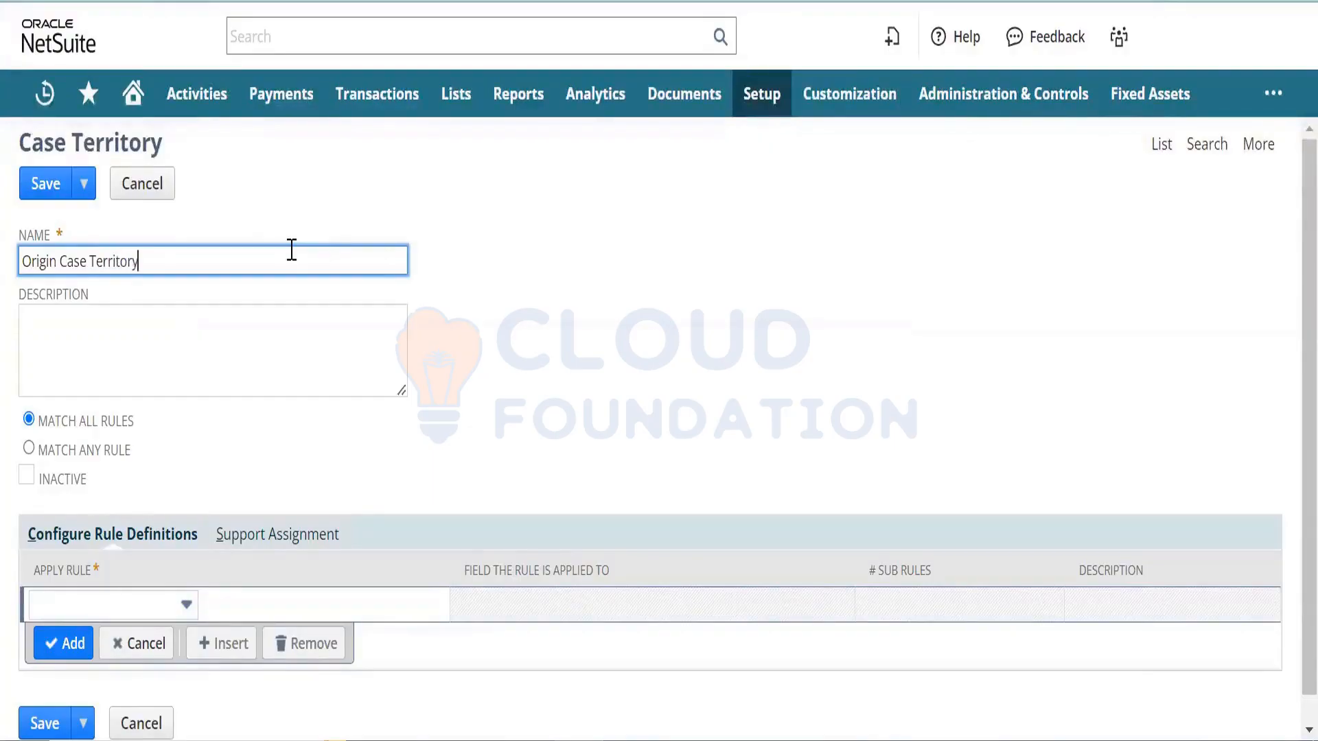
key(ctrl+v)
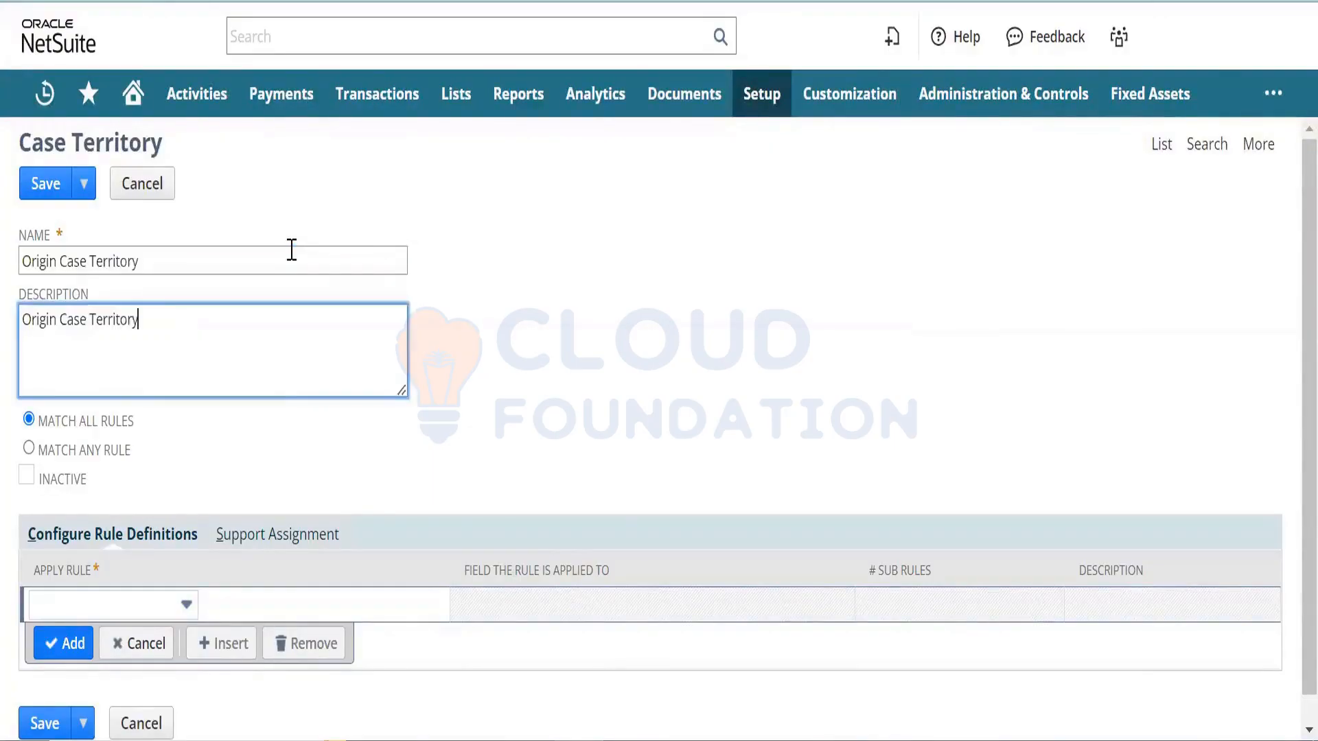
click(186, 605)
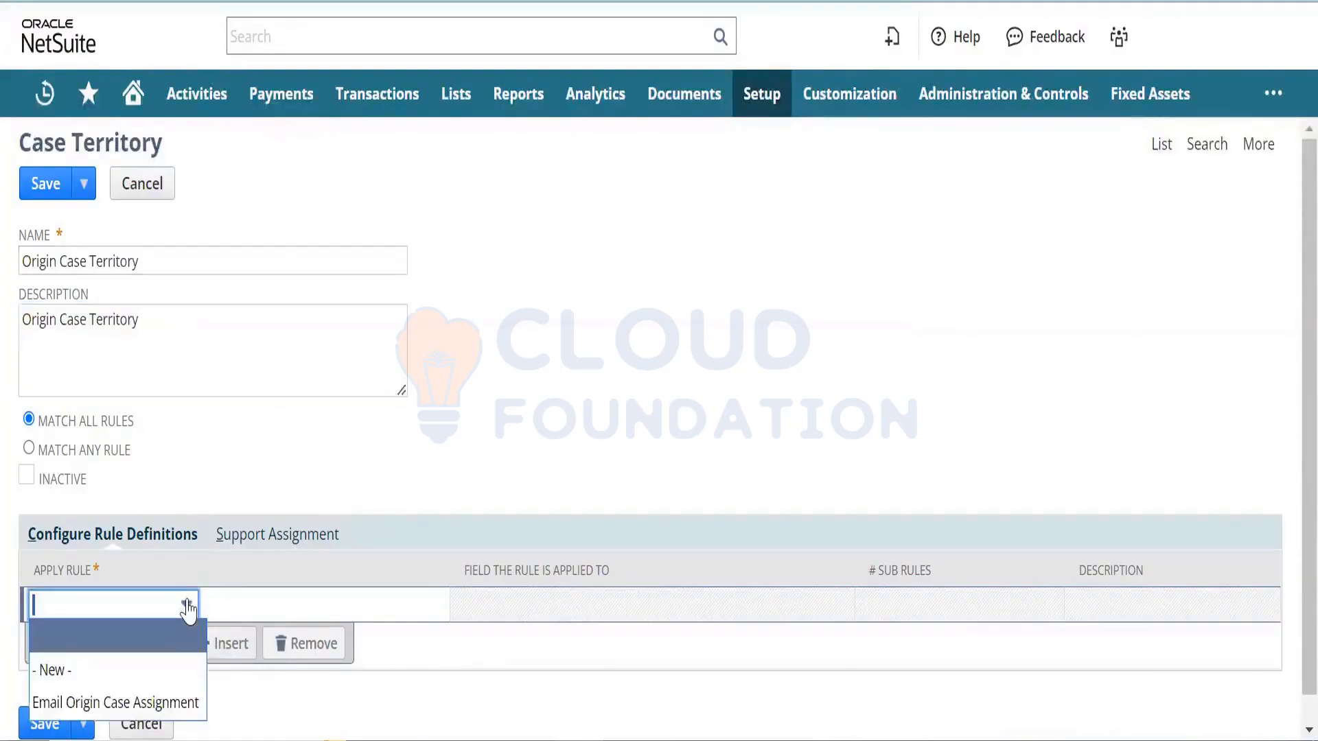
click(152, 701)
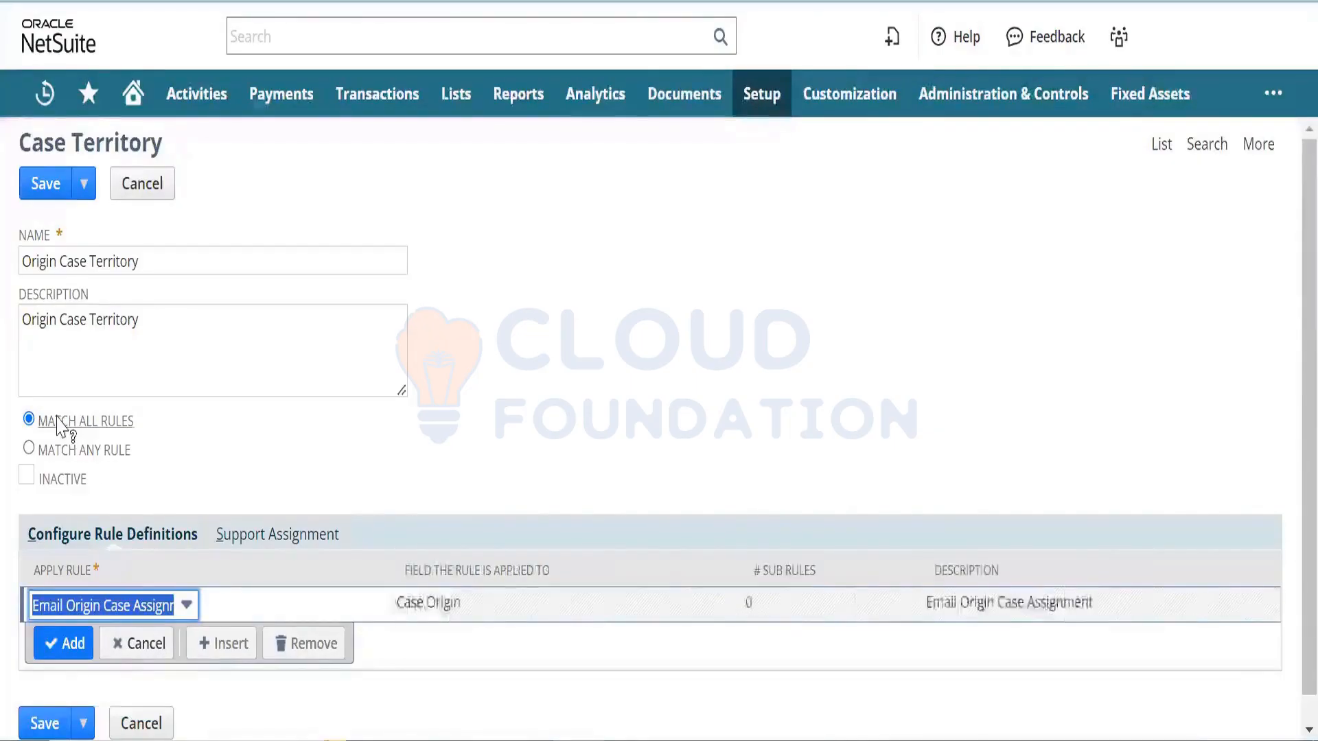
click(603, 433)
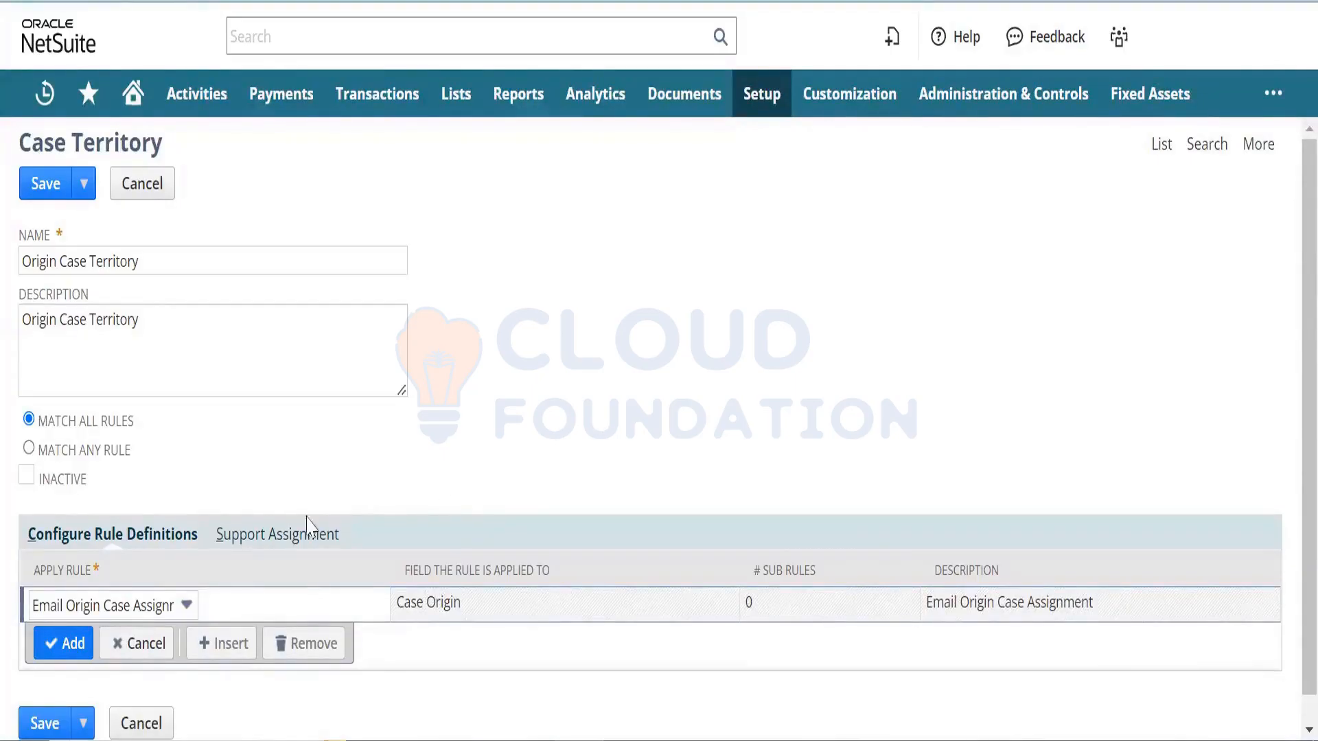
- Add a support rep to the territory's assignment list and save the territory
click(281, 534)
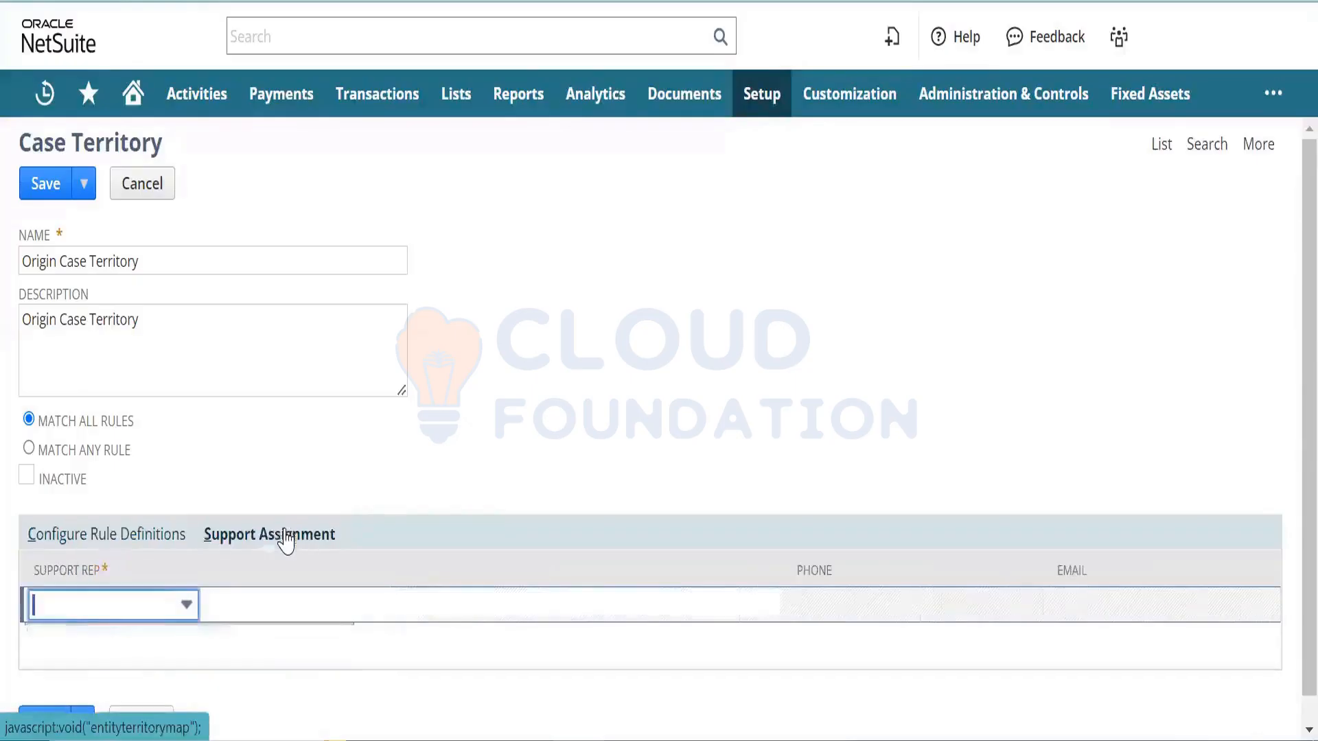
click(182, 604)
click(140, 671)
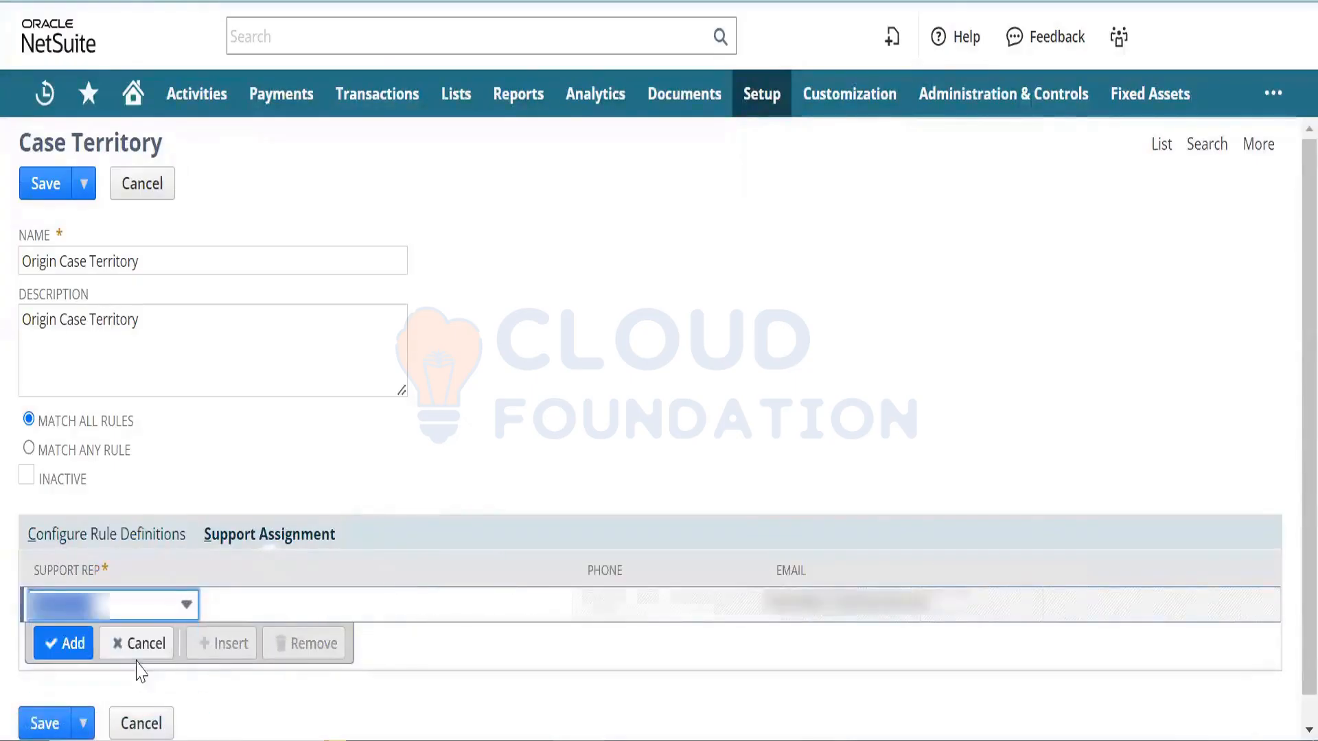
click(73, 643)
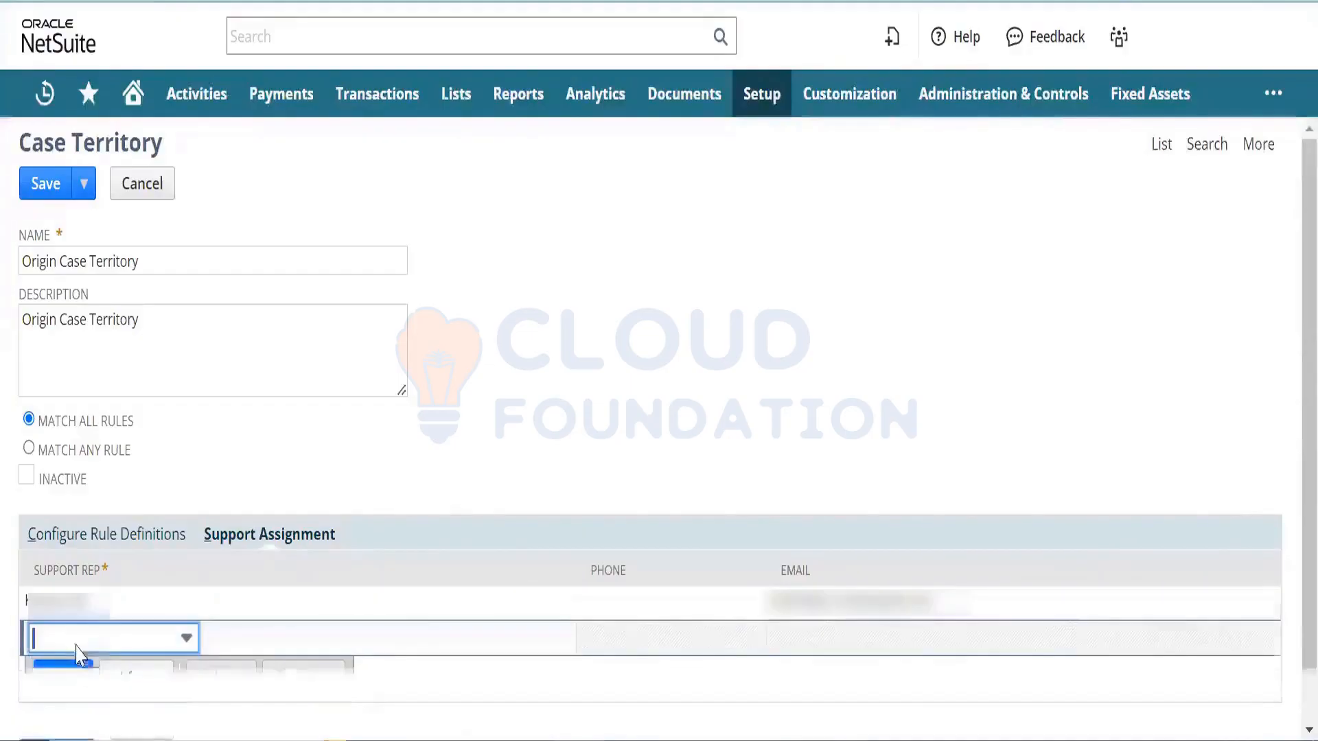
scroll(1290, 384, down, 1)
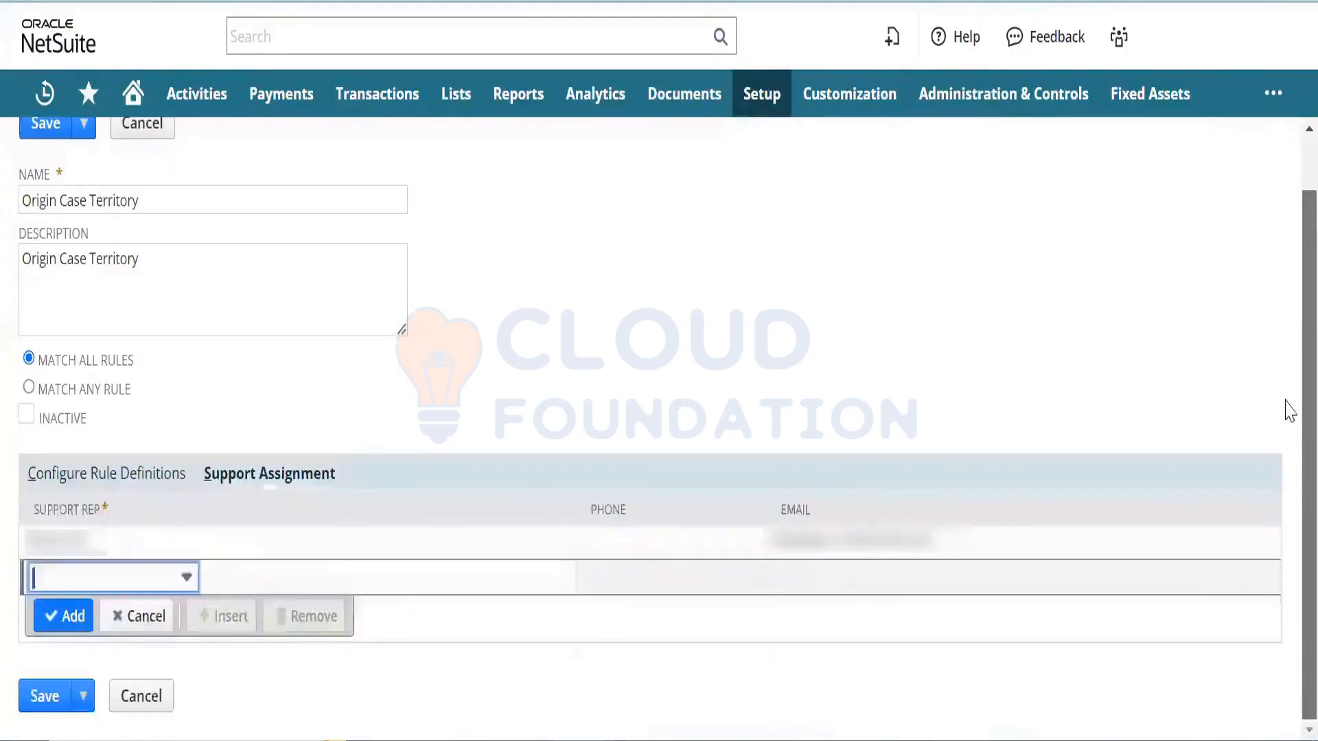
click(28, 700)
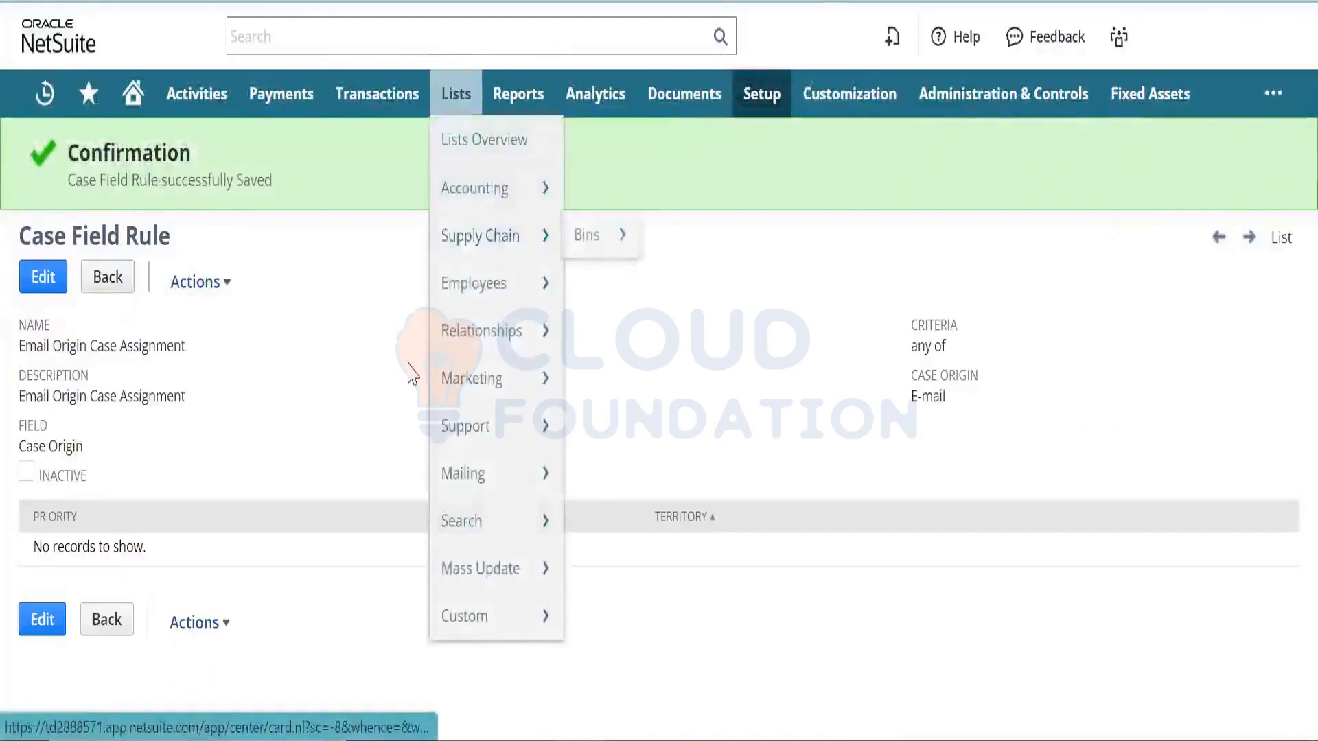
- Highlight the rule's E-mail origin criterion, then view the territory's assigned support rep
triple_click(935, 388)
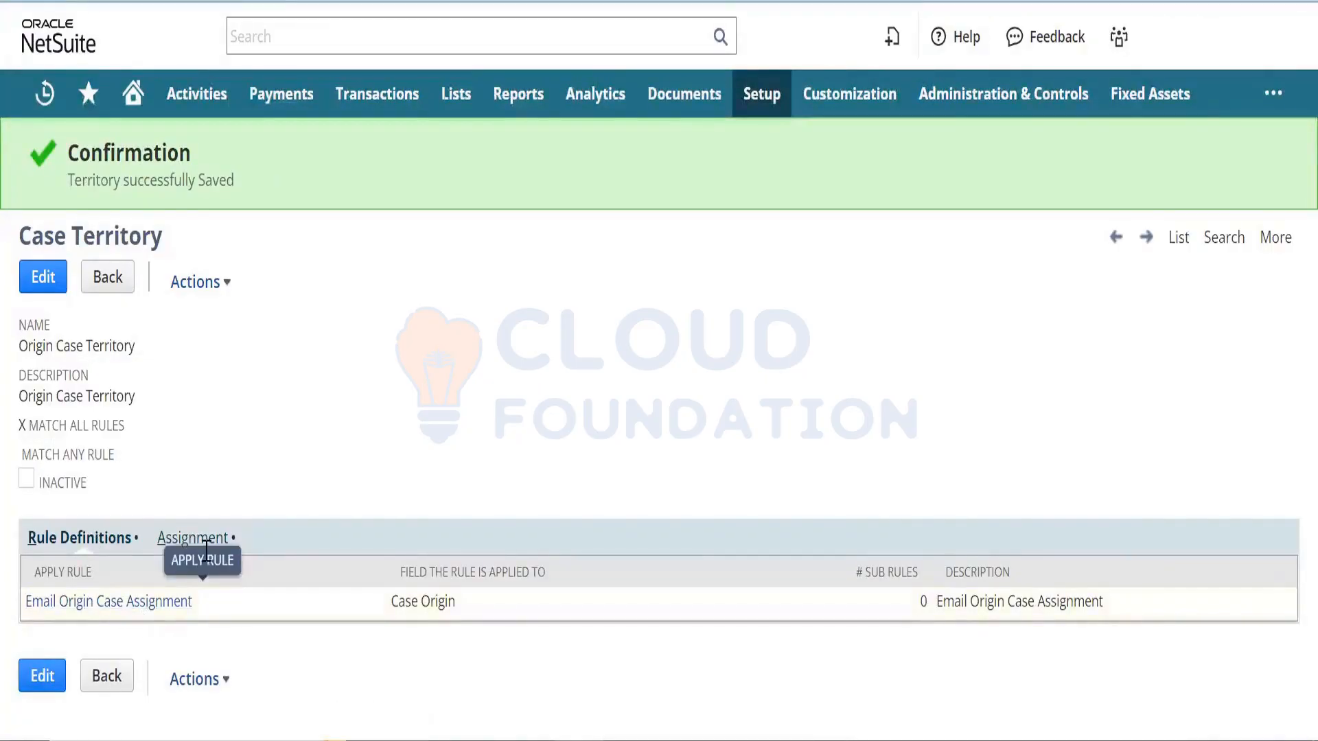
click(208, 539)
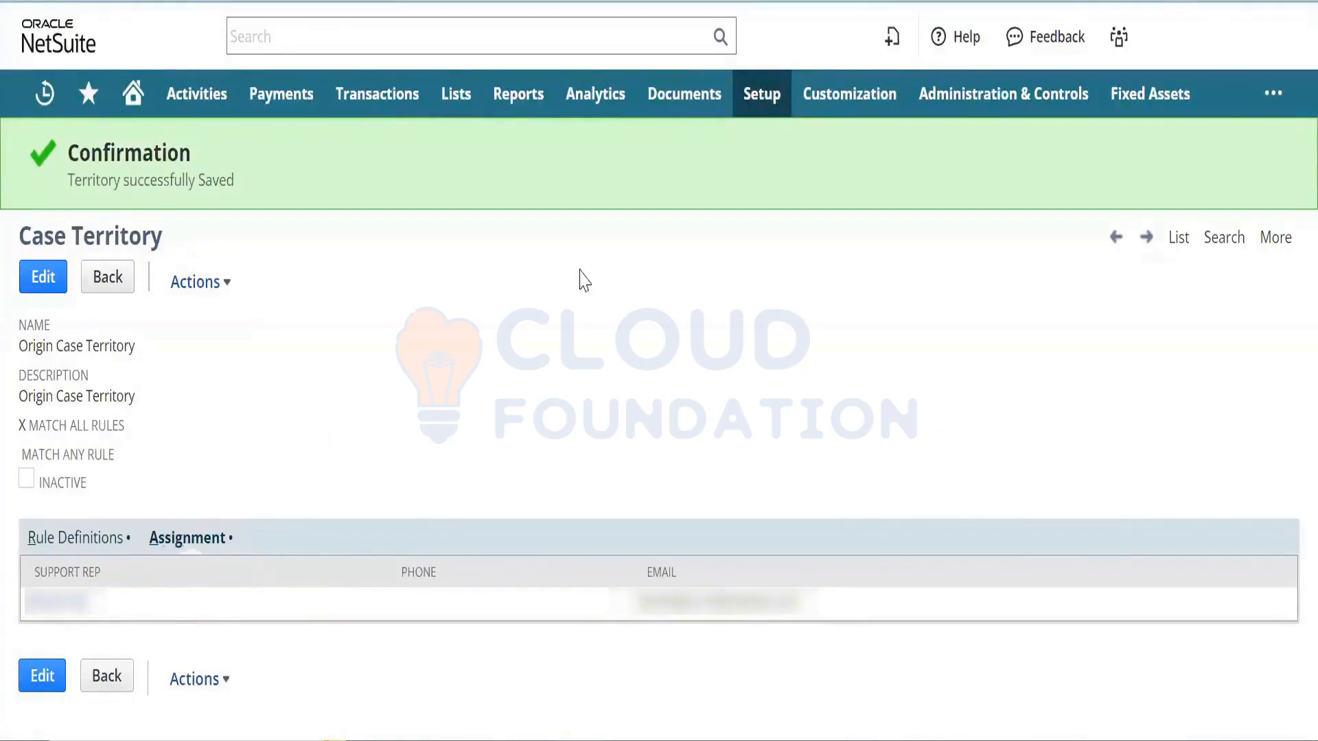
- Open Online Case Forms in a new tab and review its request counts, publishable link and selected fields
mouse_move(777, 95)
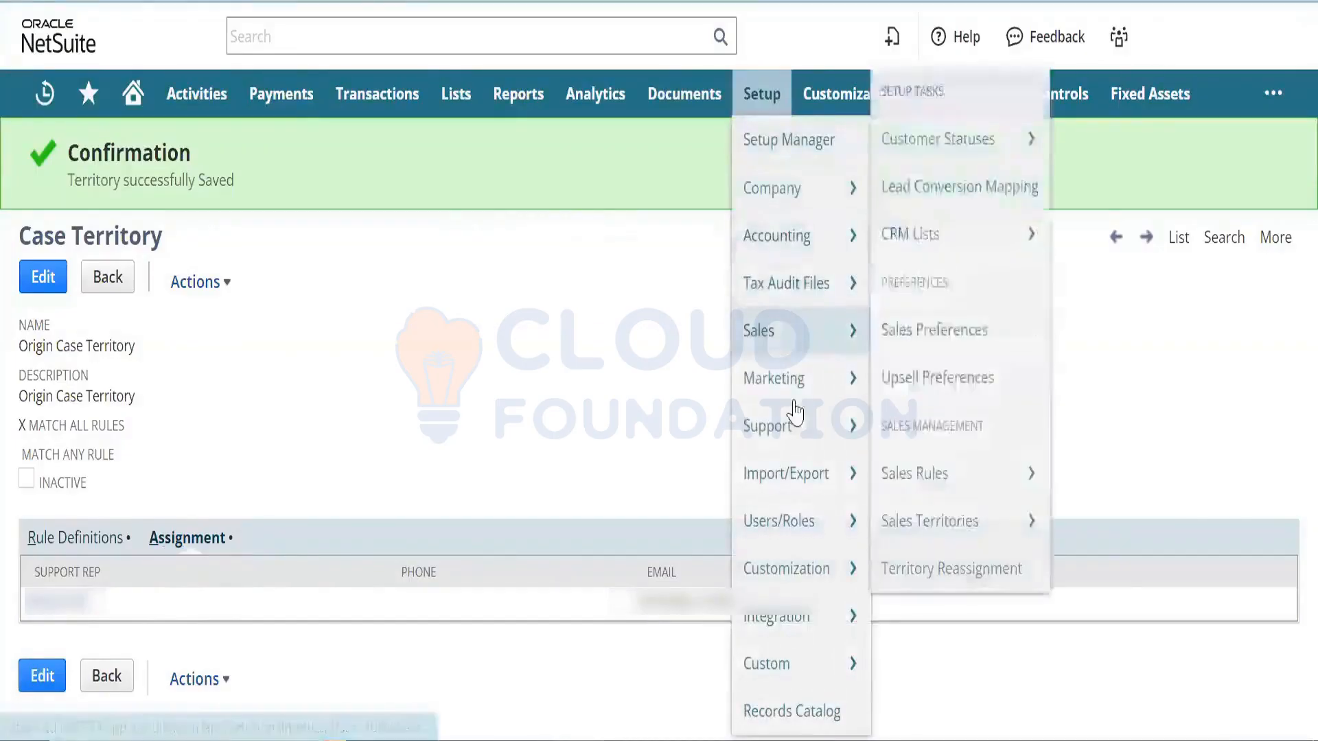
mouse_move(835, 433)
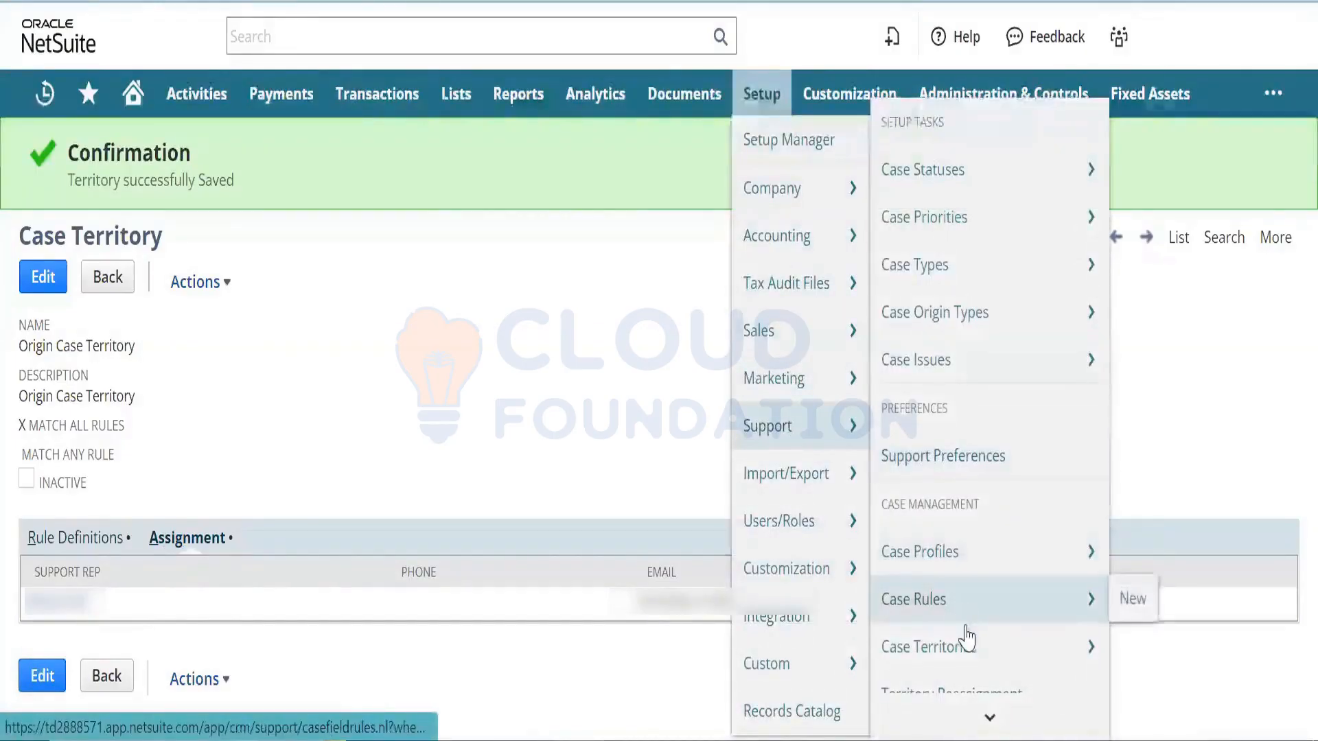
scroll(975, 703, down, 3)
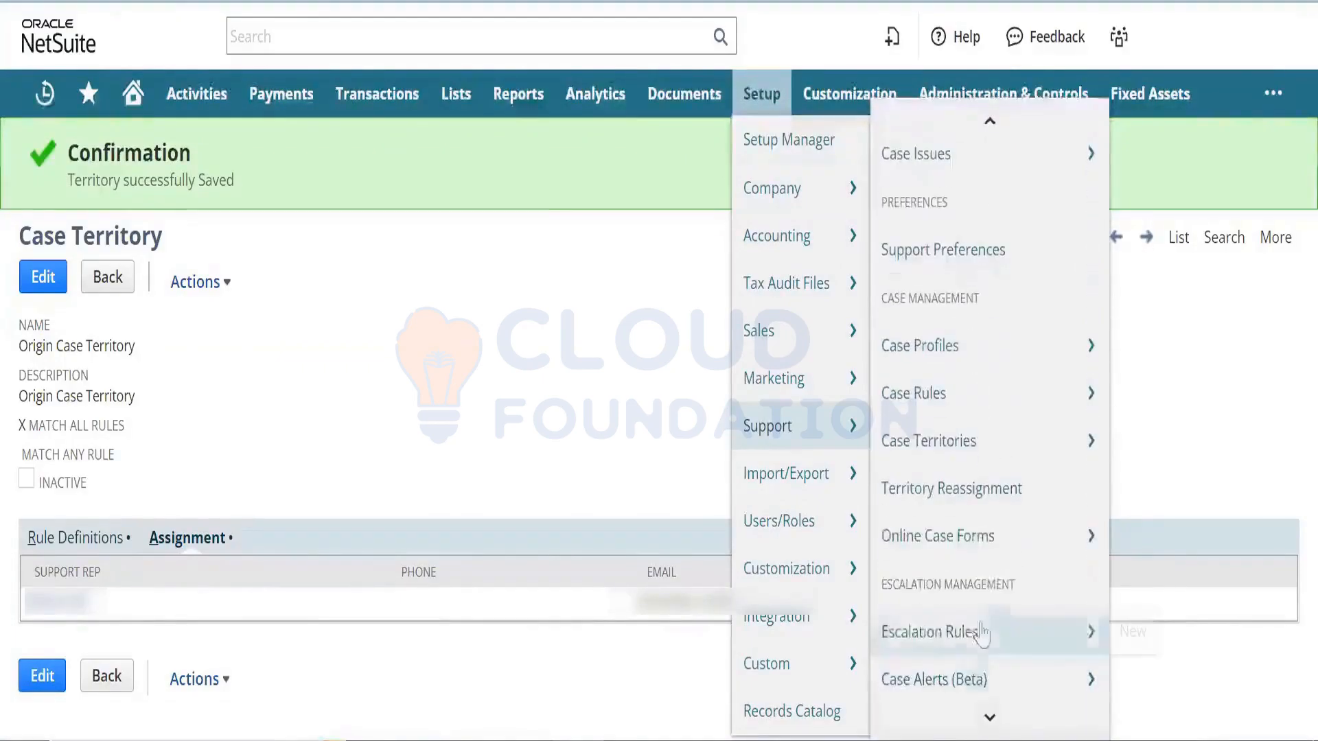
right_click(1016, 538)
click(1131, 240)
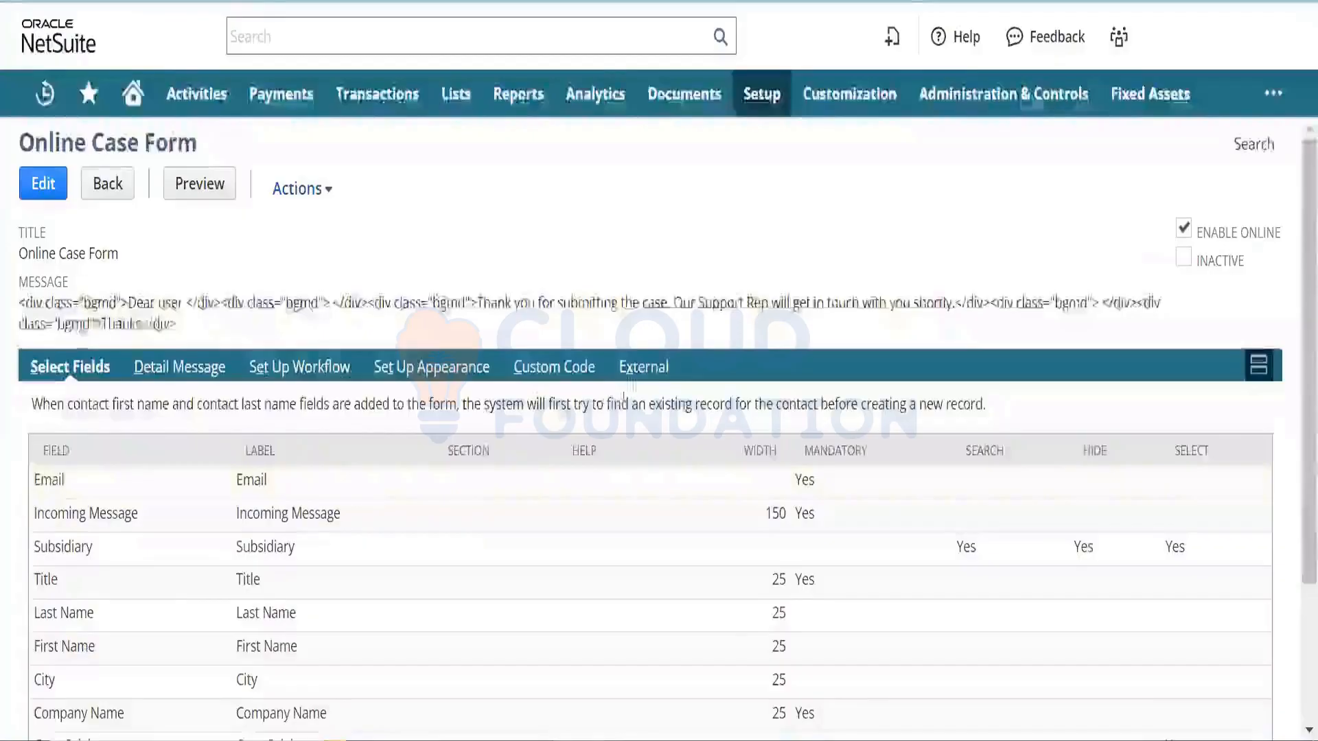
click(638, 371)
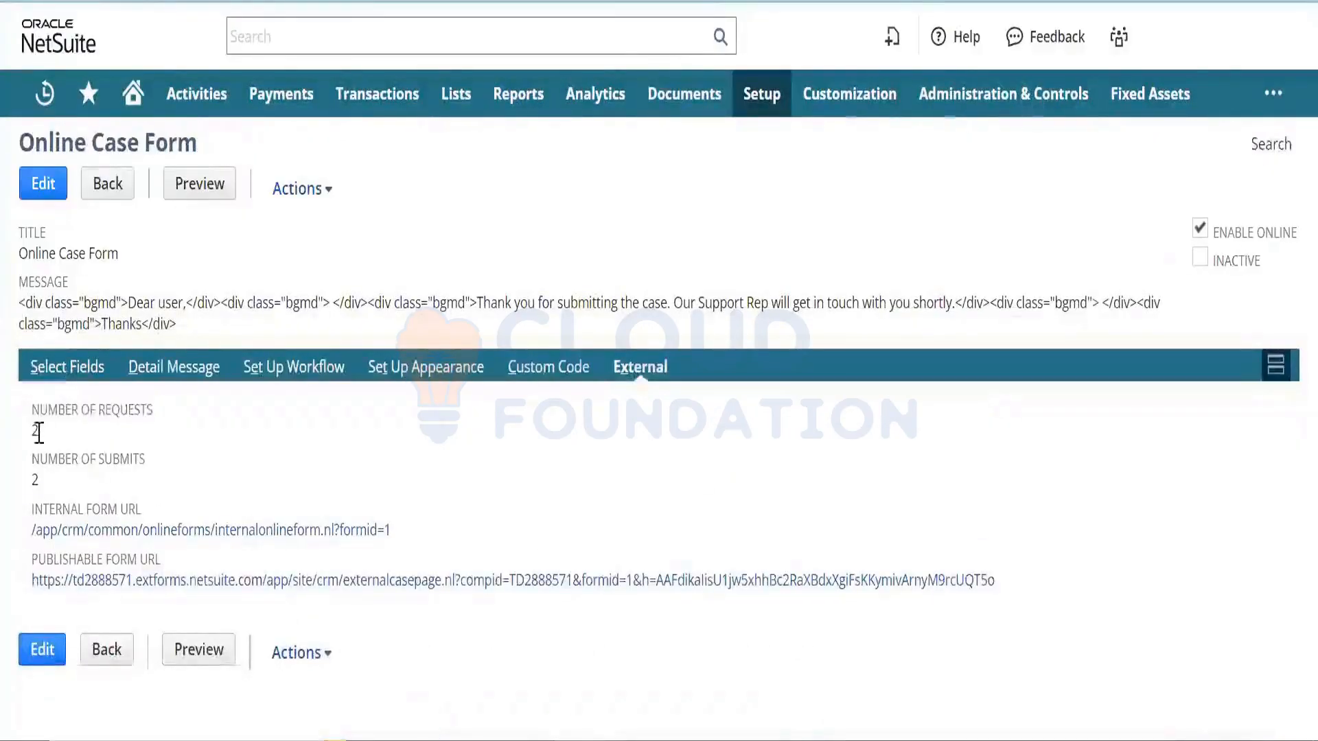
click(426, 580)
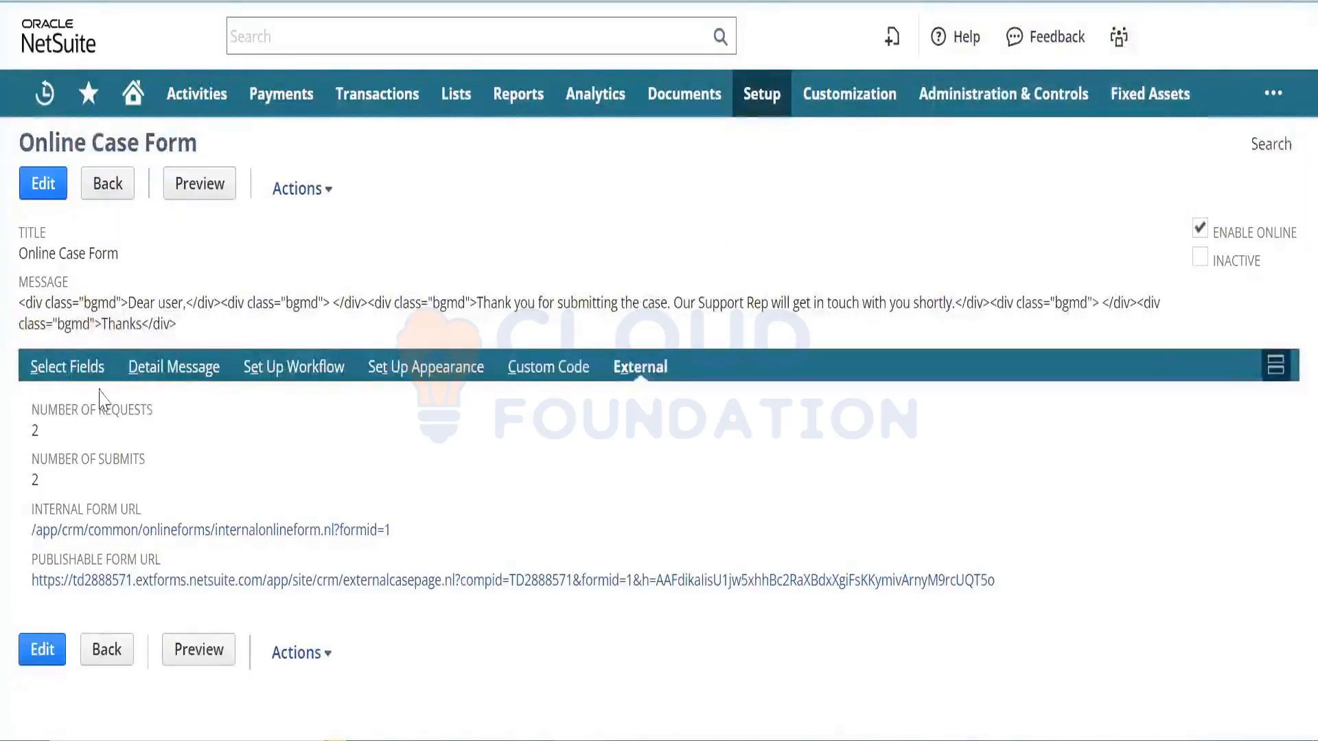
click(64, 379)
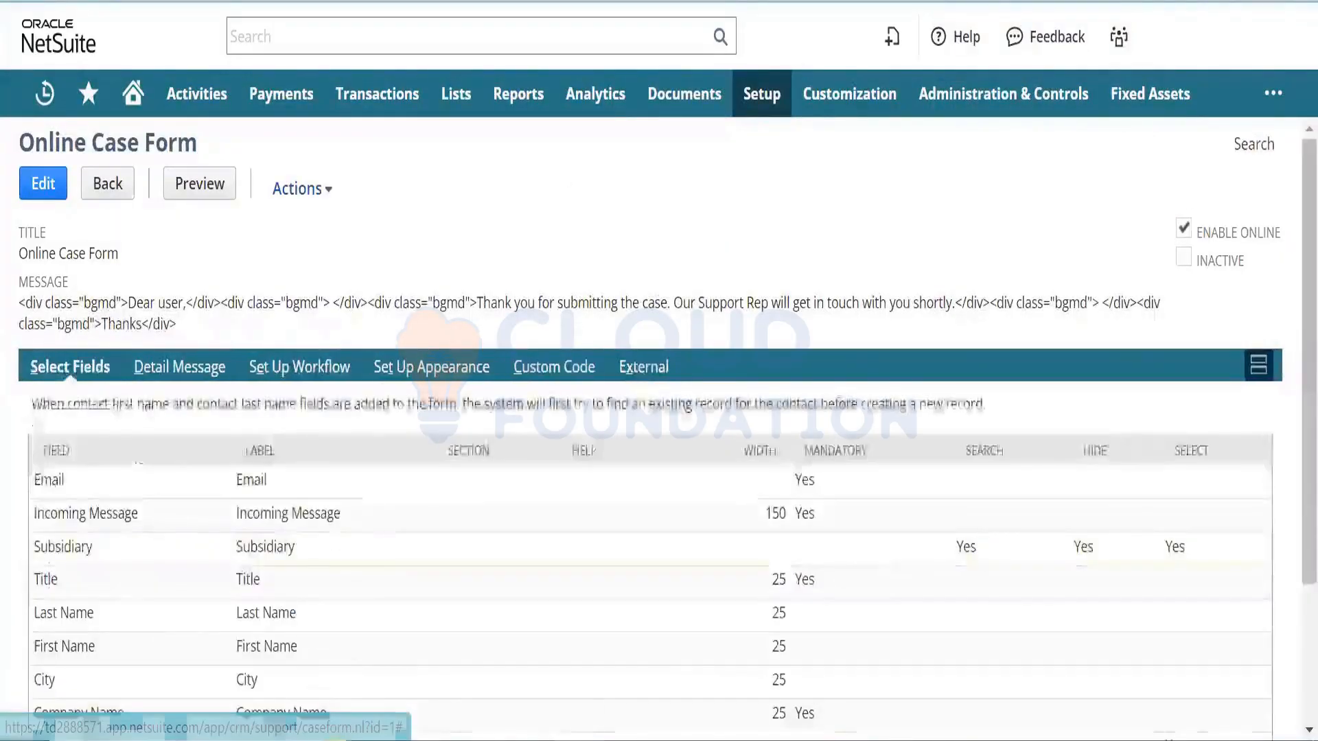
scroll(1285, 617, down, 3)
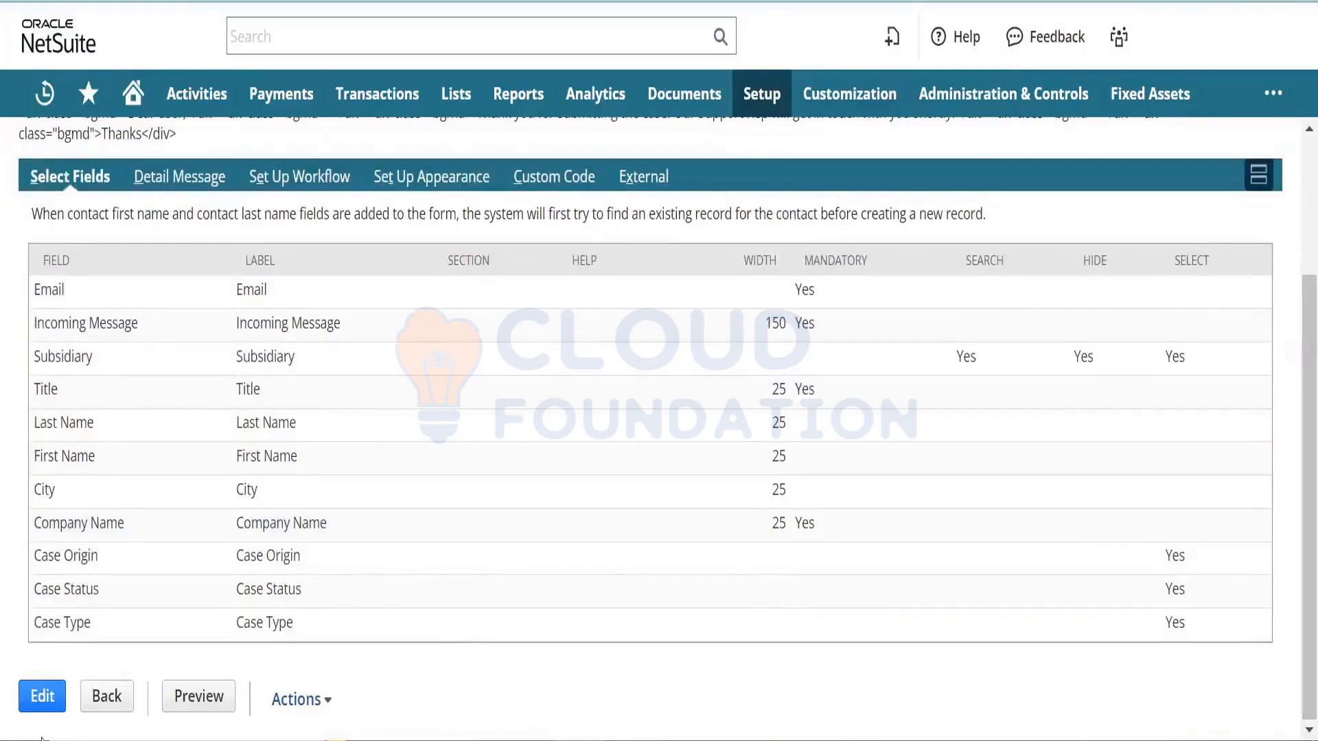
- Edit the Online Case Form's fields: Last Name mandatory, Company Name no longer mandatory
click(42, 698)
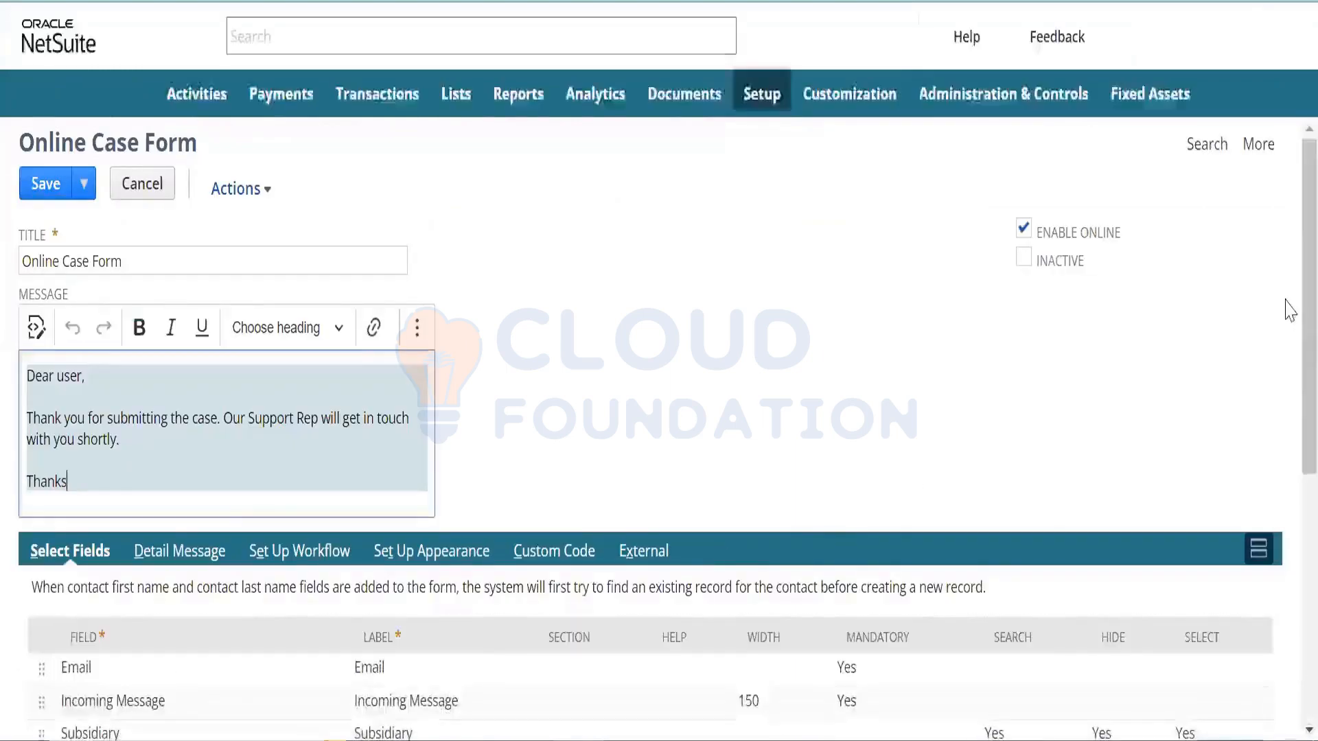
scroll(1285, 370, down, 6)
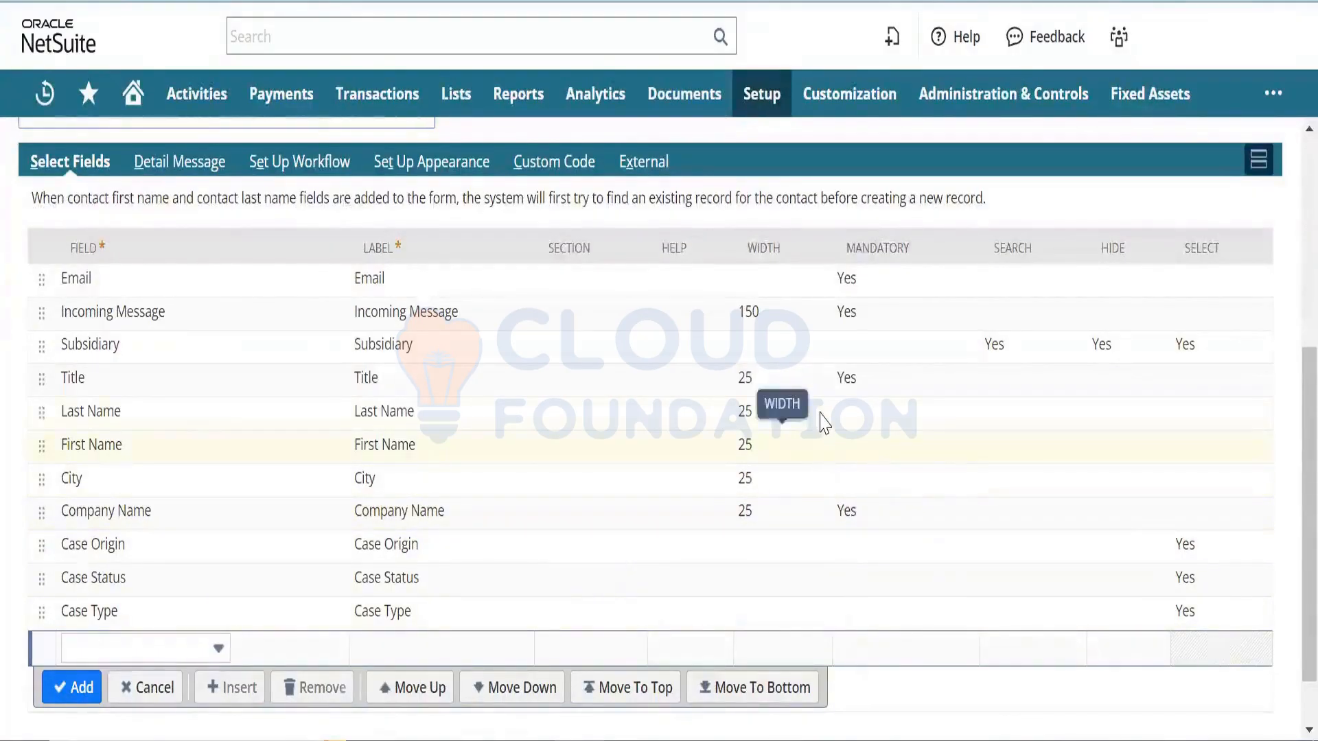
click(847, 419)
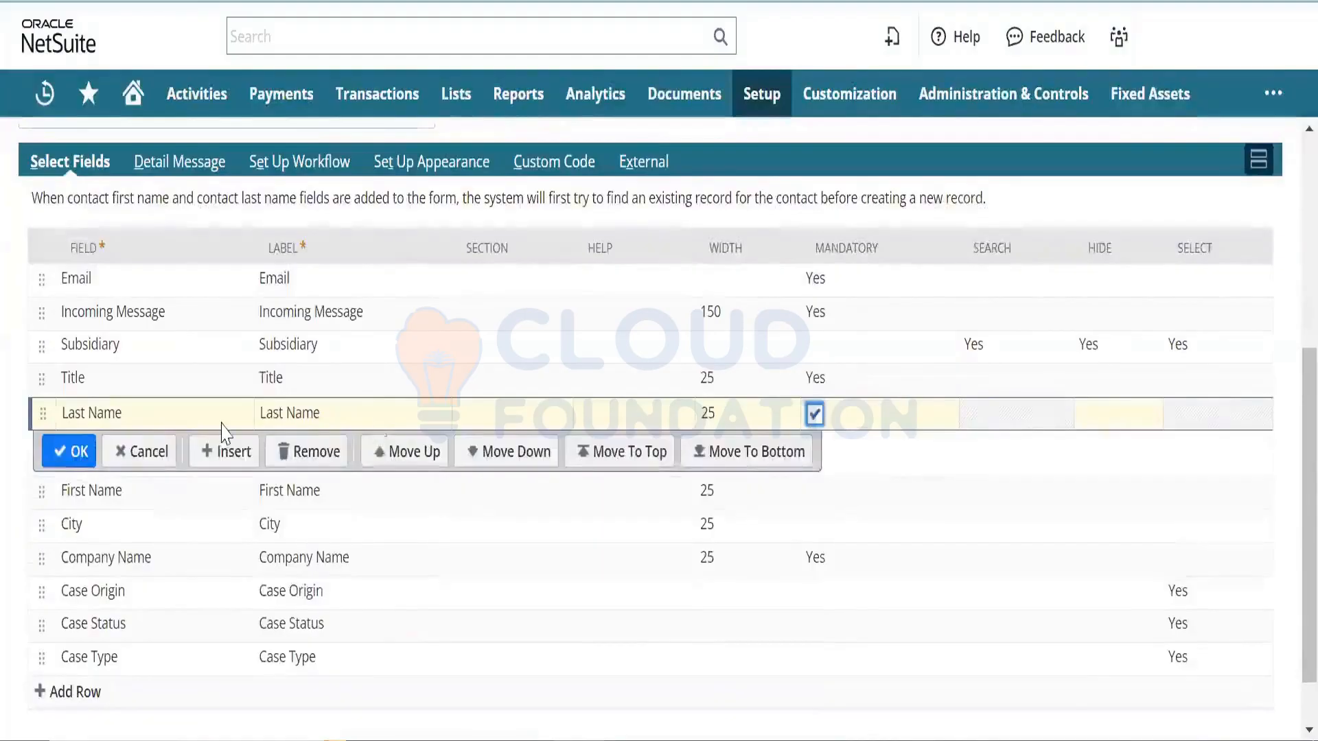
click(69, 453)
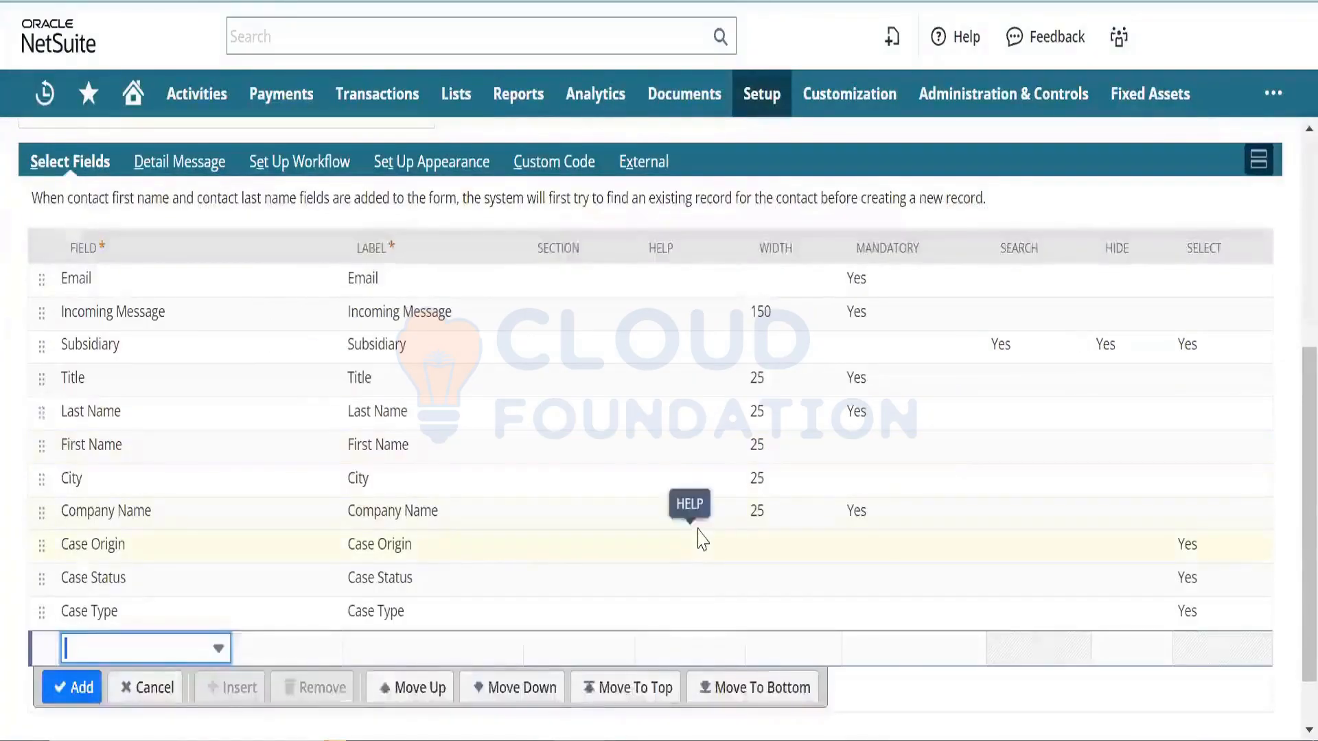
click(862, 511)
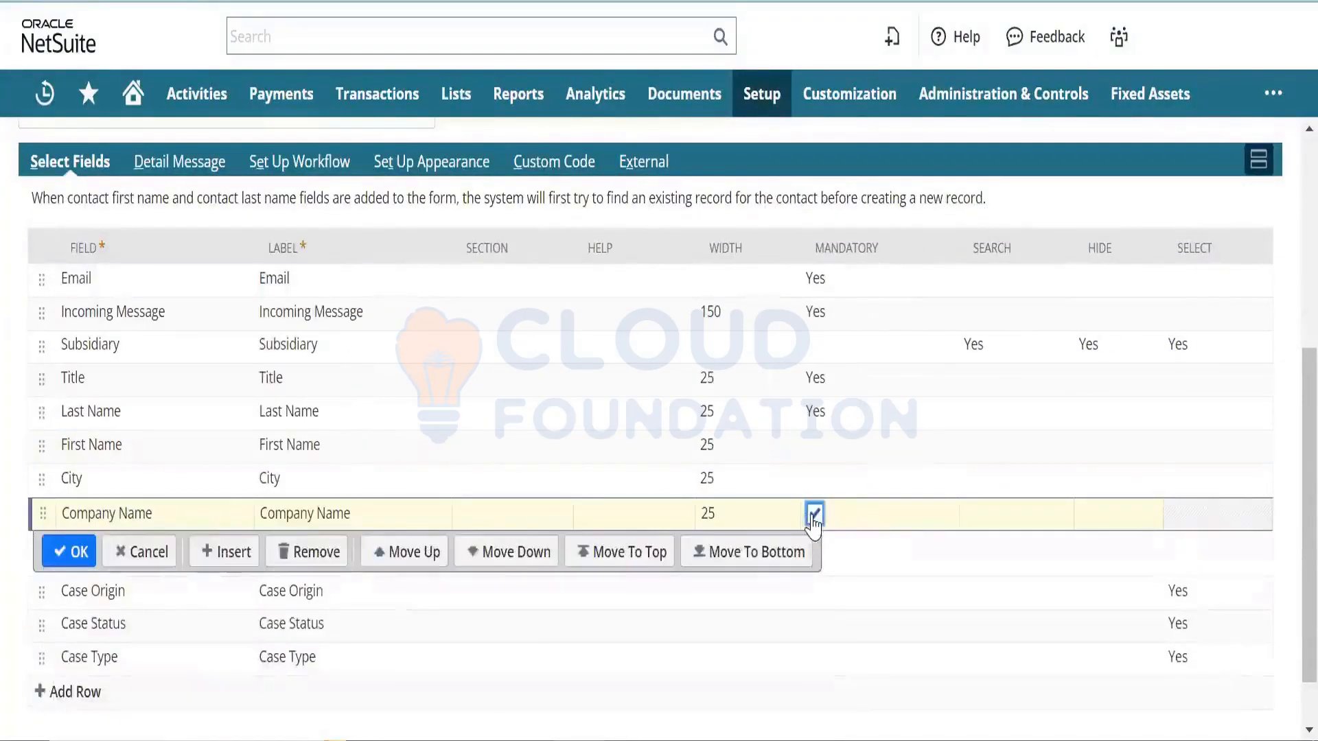
click(814, 513)
click(69, 552)
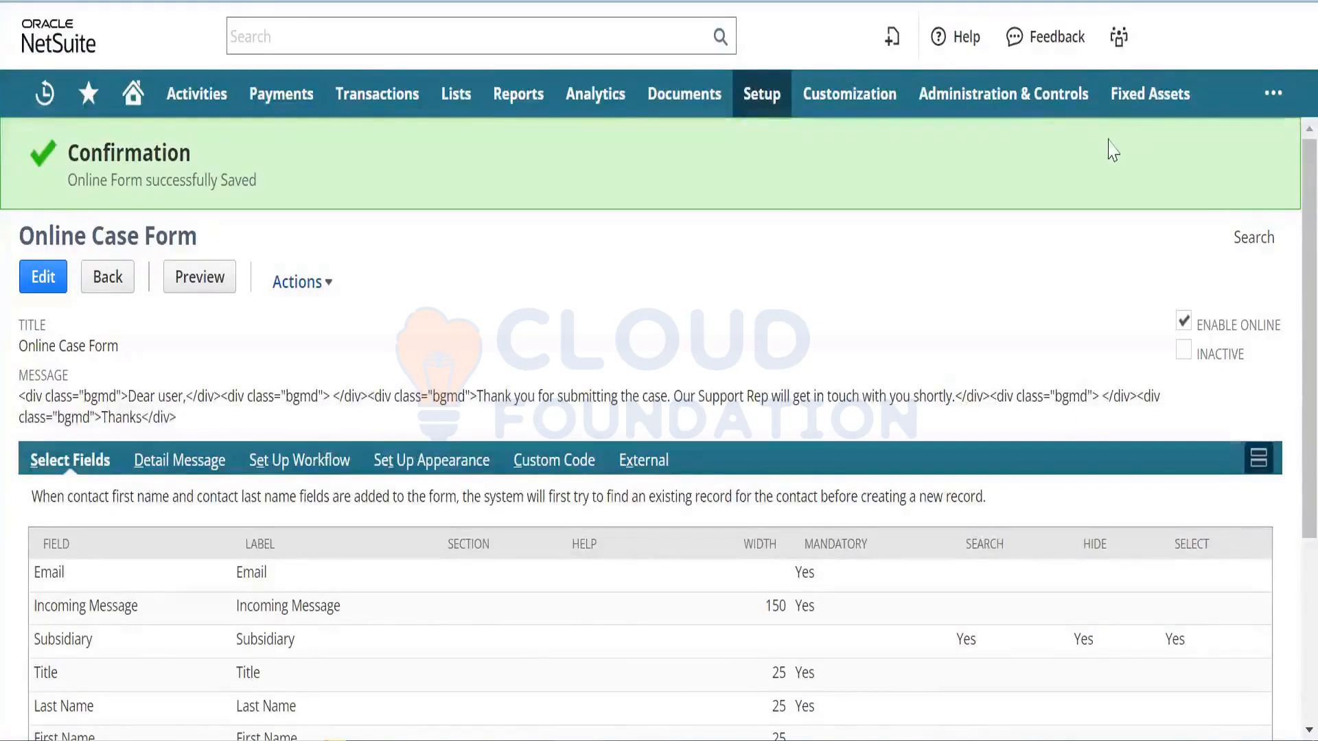
- Open the published case form and enter the customer's e-mail, title 'Product Query', name, city and company
click(643, 481)
click(696, 674)
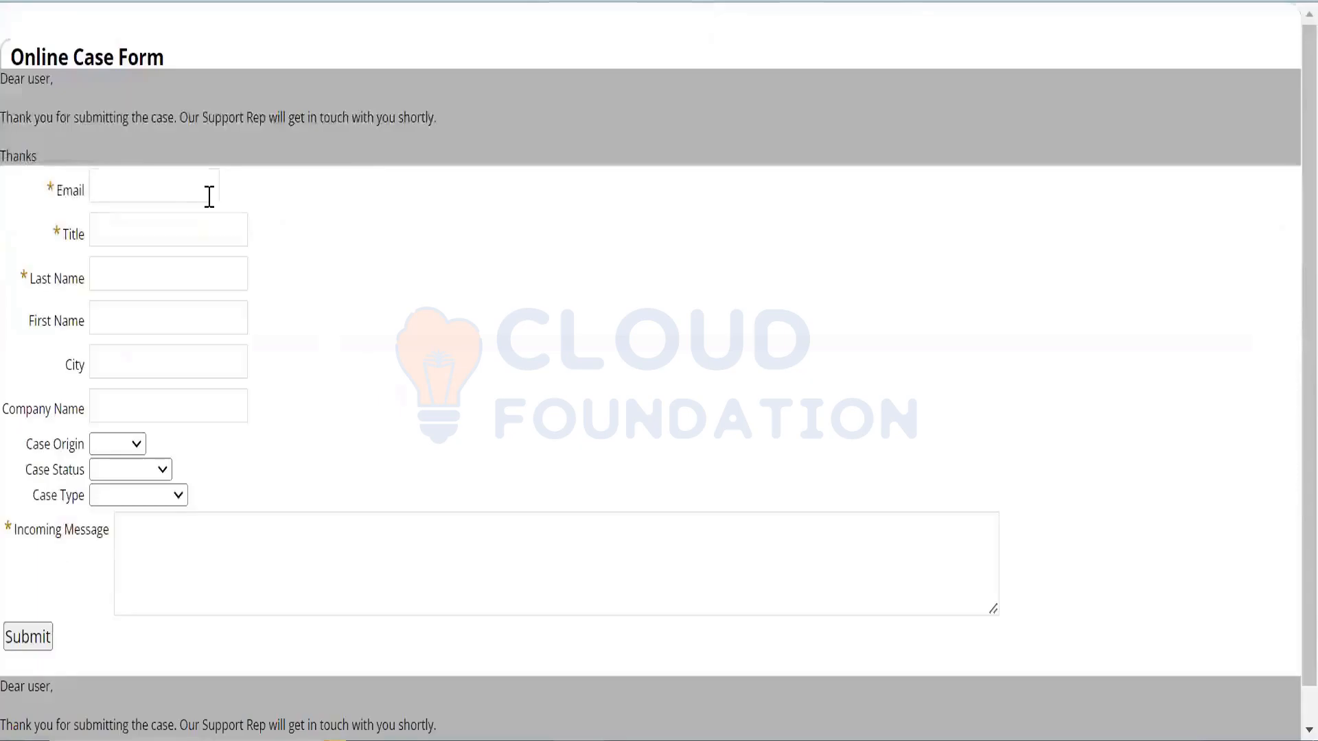
click(208, 197)
text(••••••)
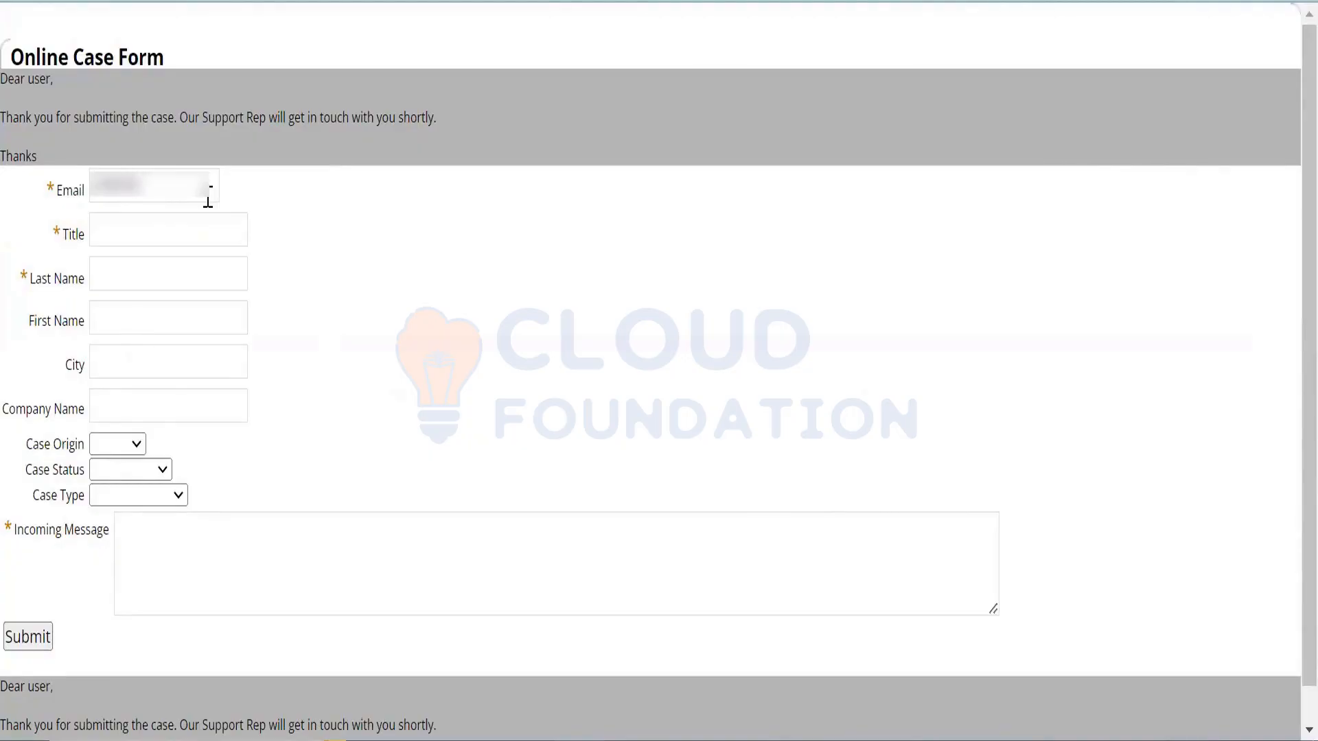
text(••••••••••••)
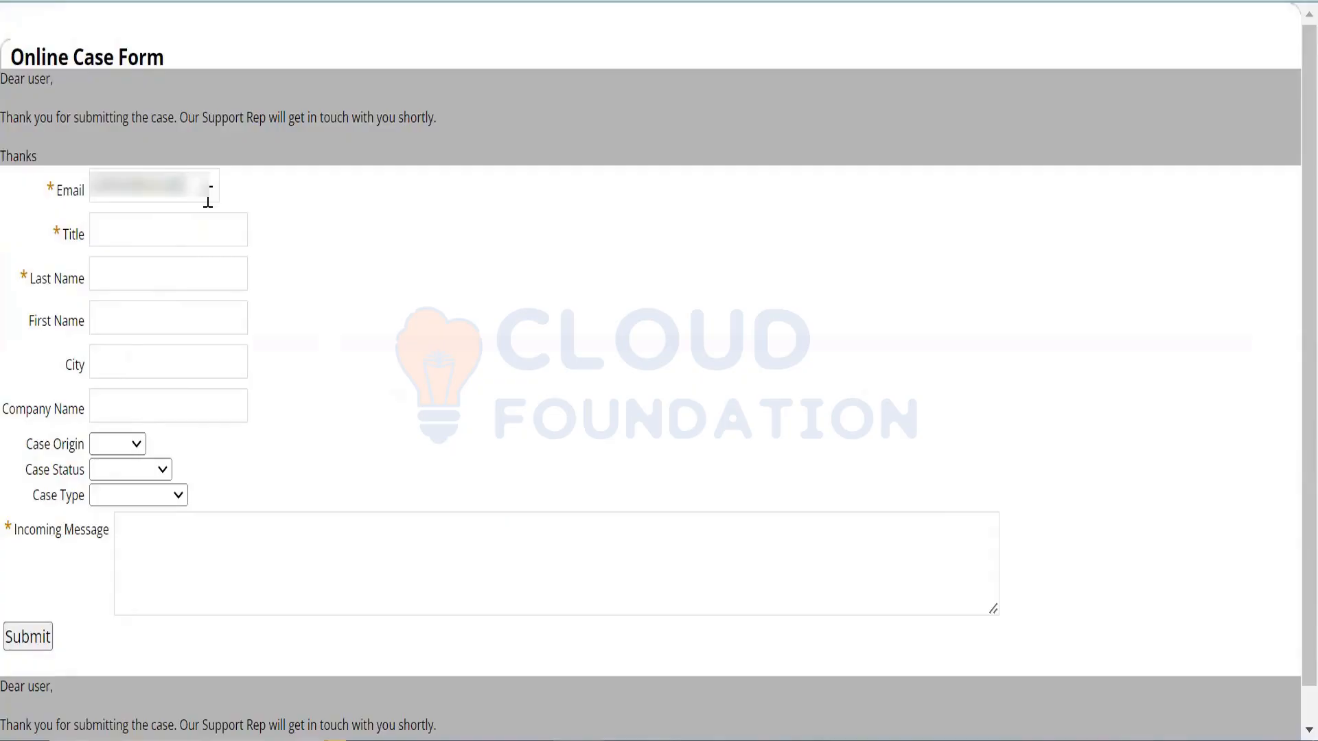
key(Tab)
text(Product Query)
key(Tab)
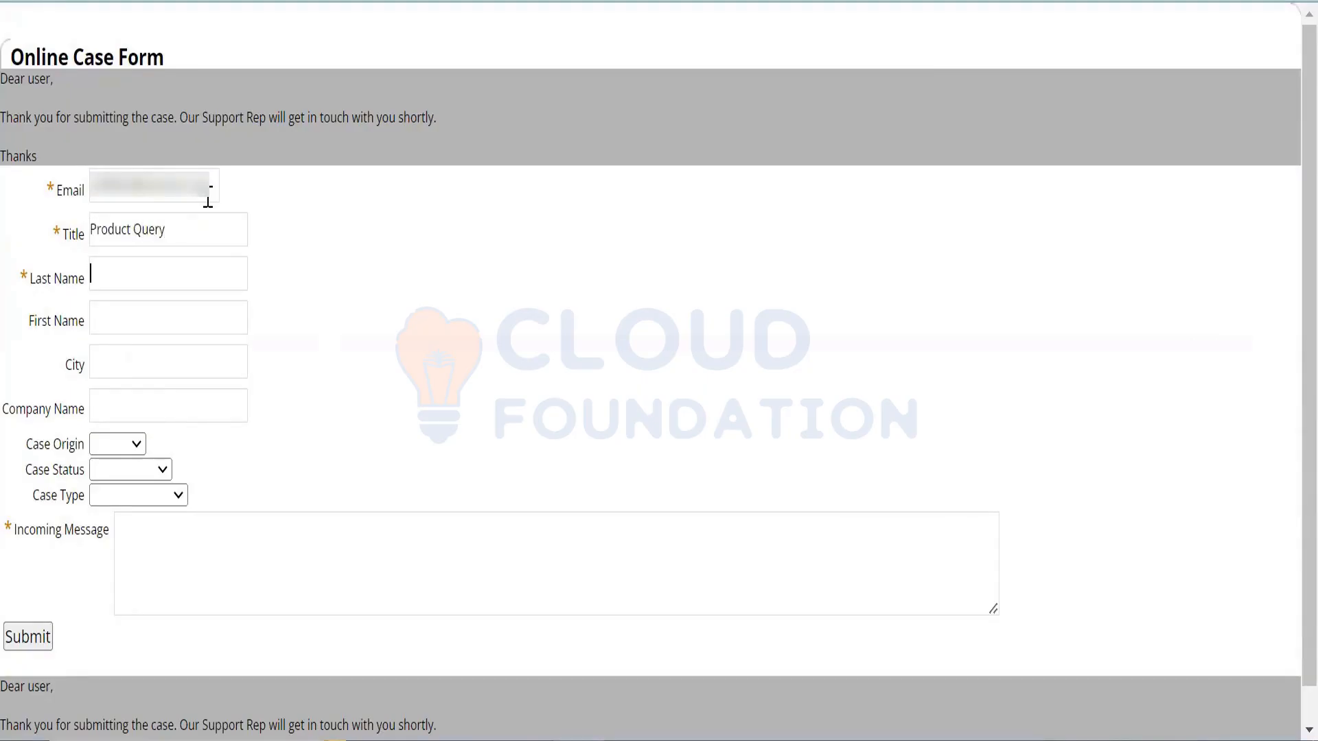
key(Tab)
key(Tab)
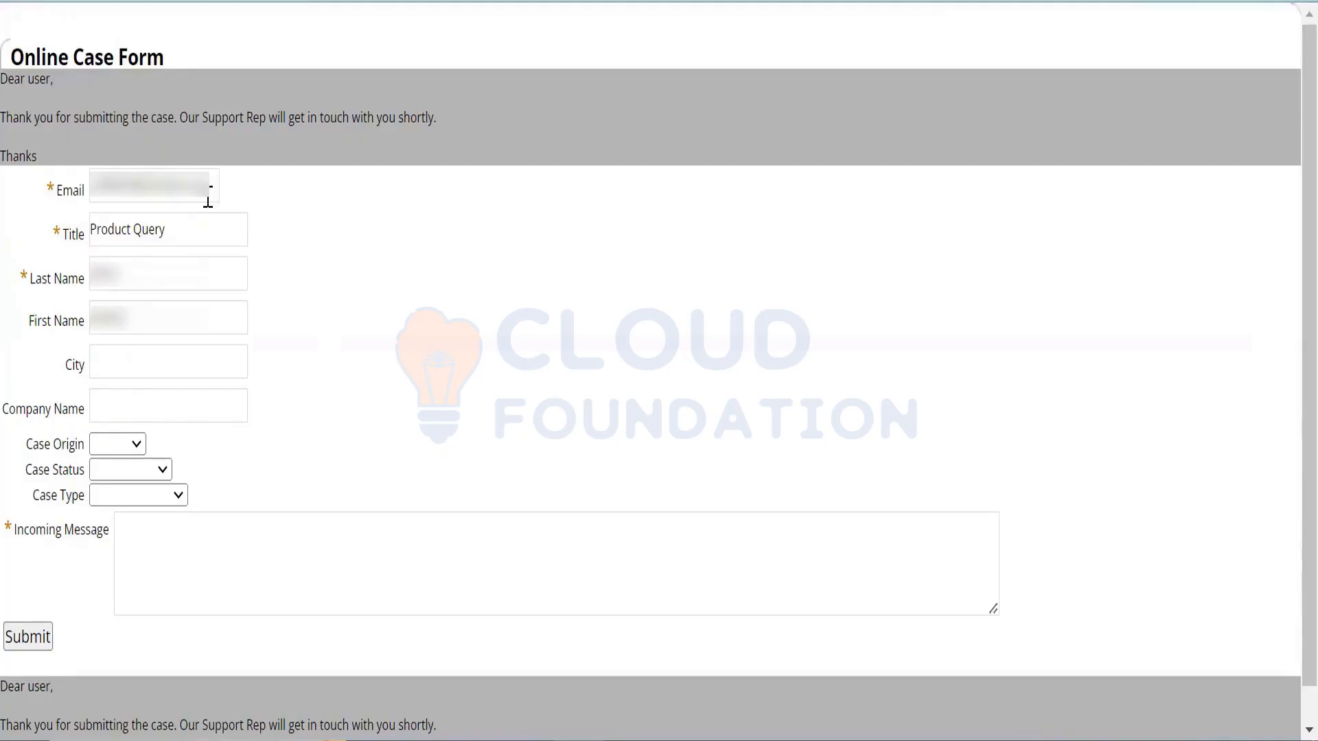
text(Mumbai)
key(Tab)
text(X)
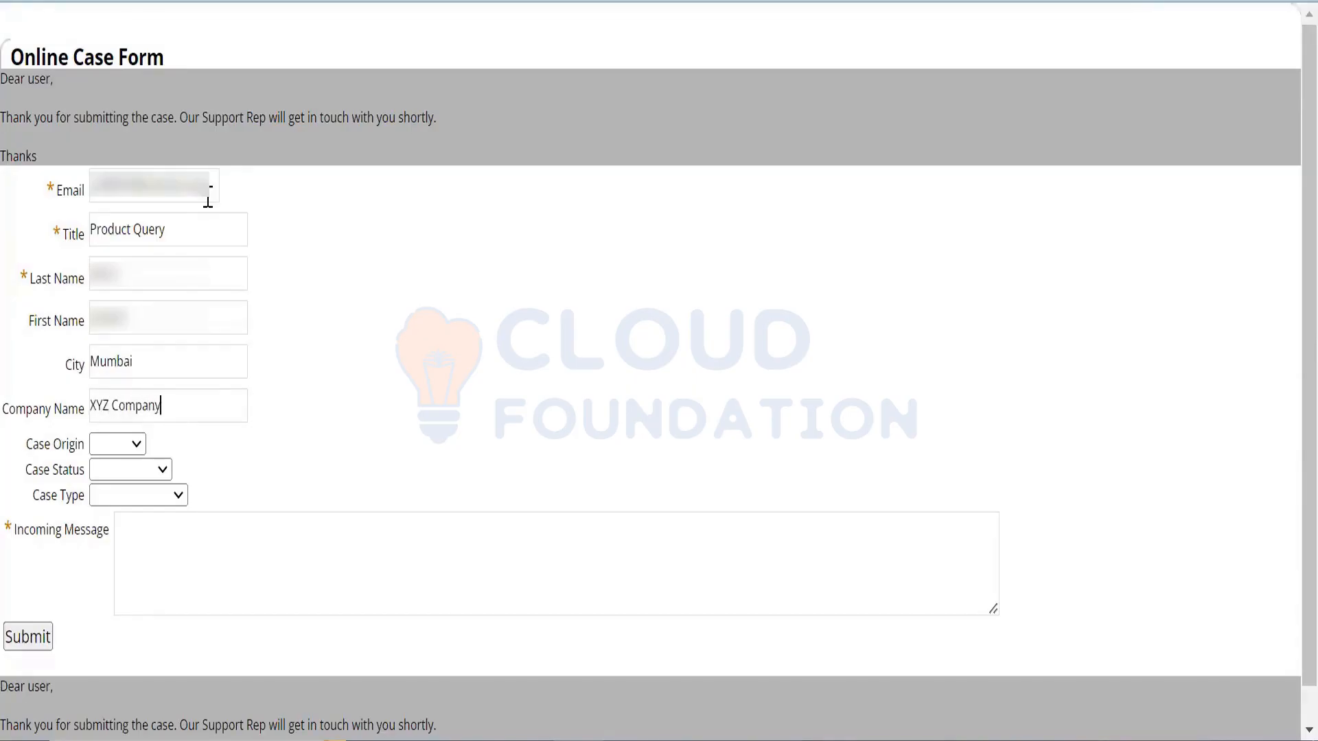
- Set origin E-mail, status Not Started and type Question, then submit the test case
click(141, 446)
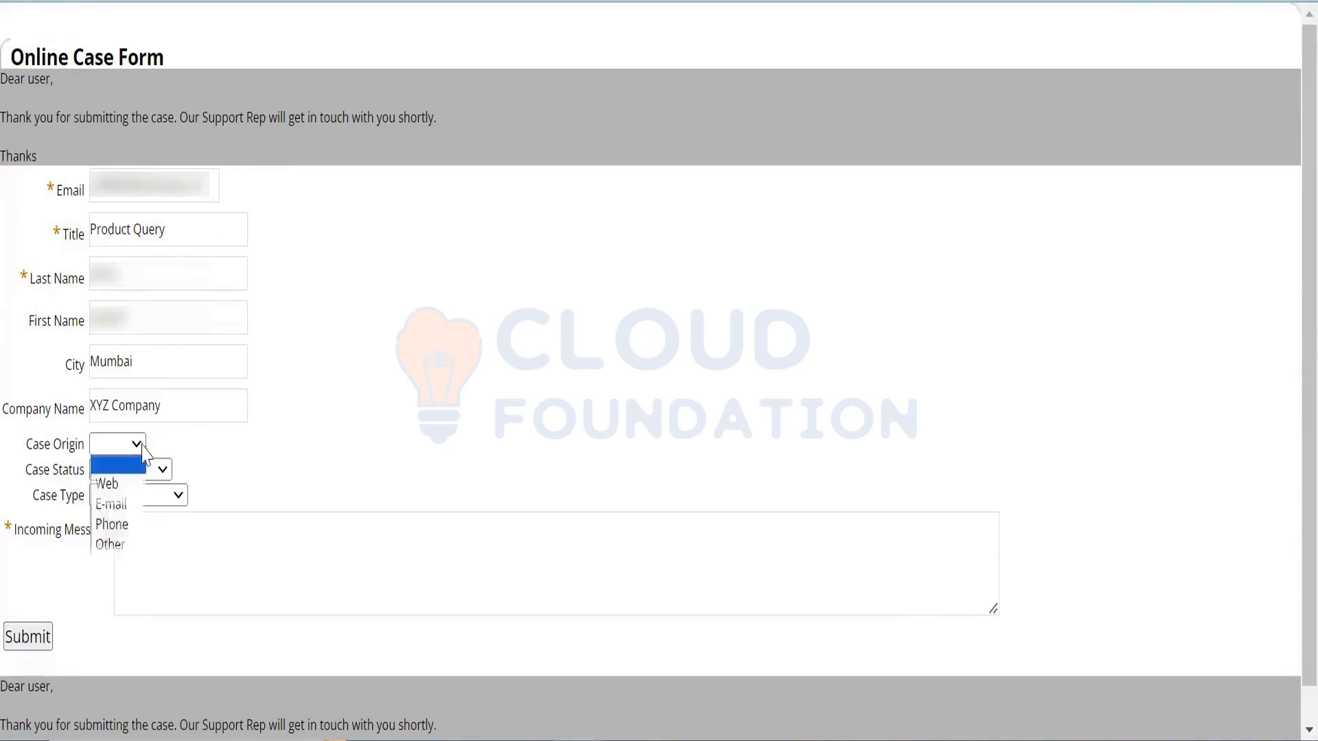
click(132, 508)
click(154, 474)
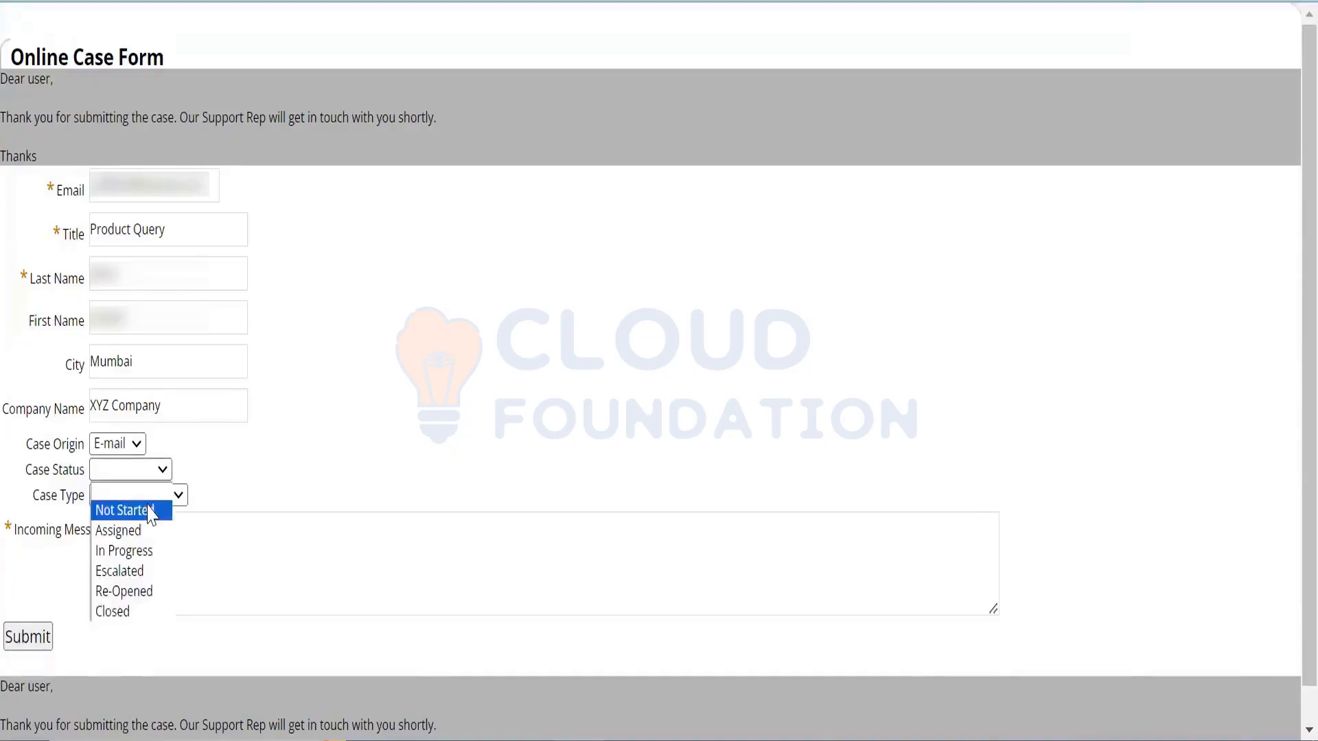
click(154, 508)
click(155, 498)
click(152, 533)
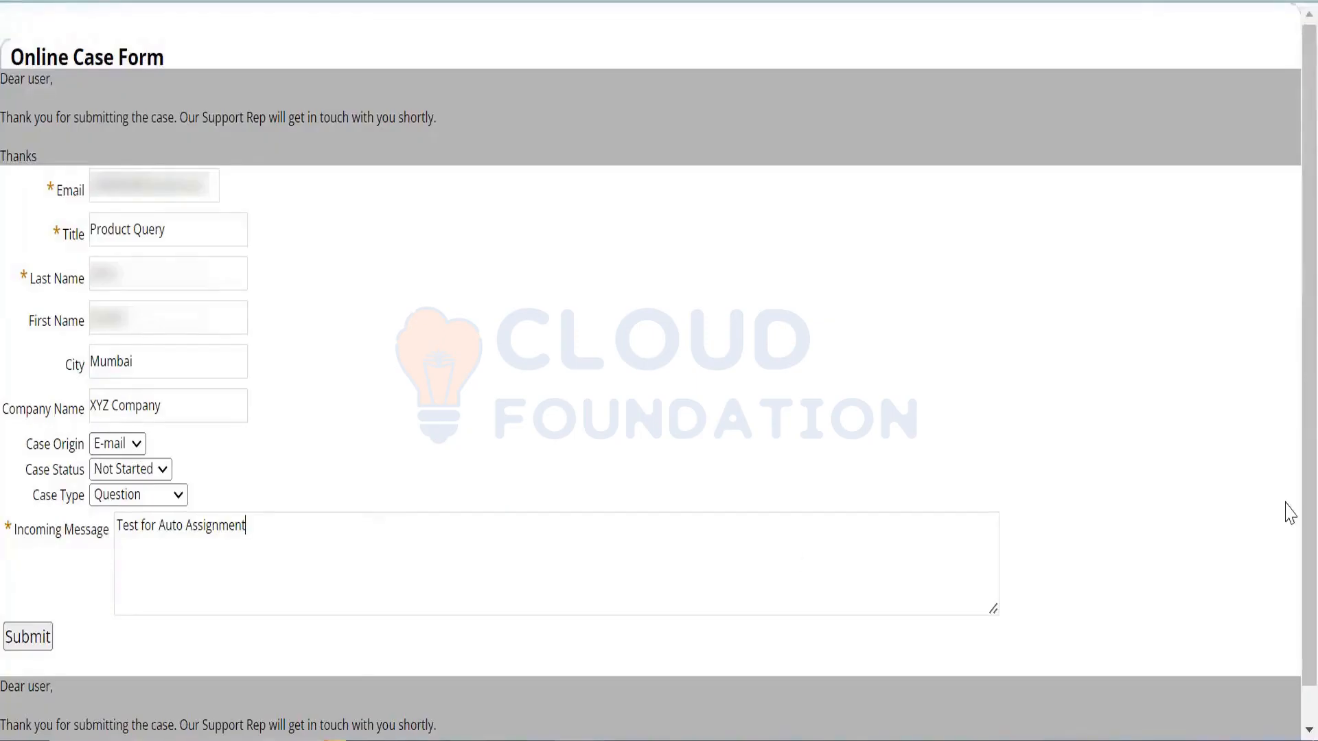
scroll(1286, 582, down, 1)
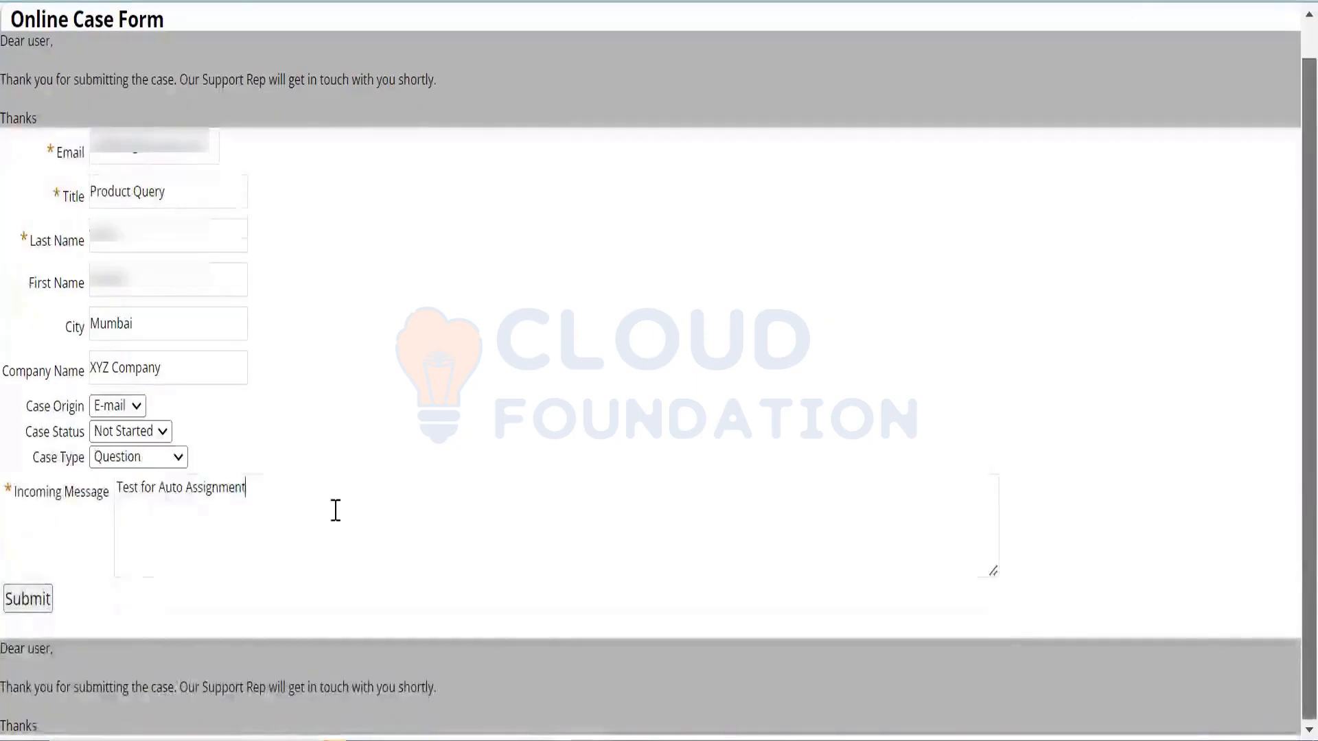
click(31, 598)
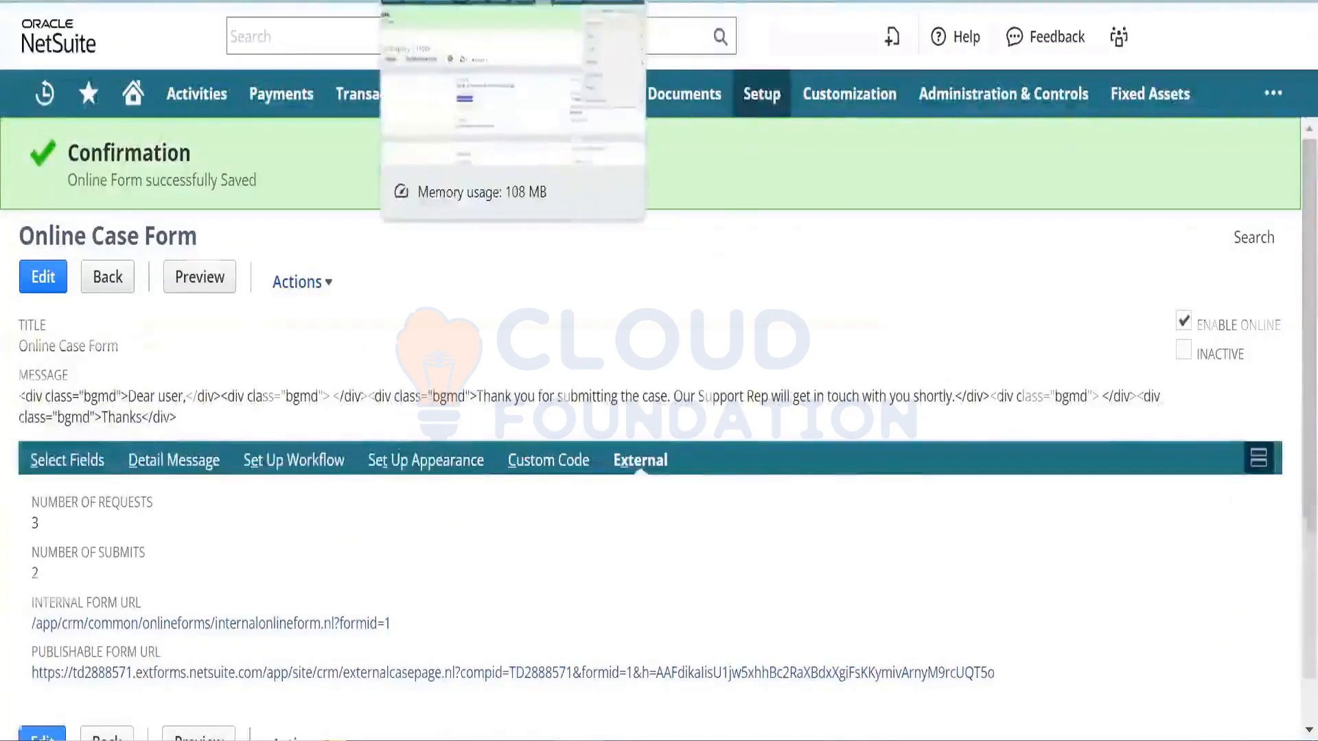
- Go to the cases list and open CASE03, checking its title and company name
click(419, 1)
click(1208, 236)
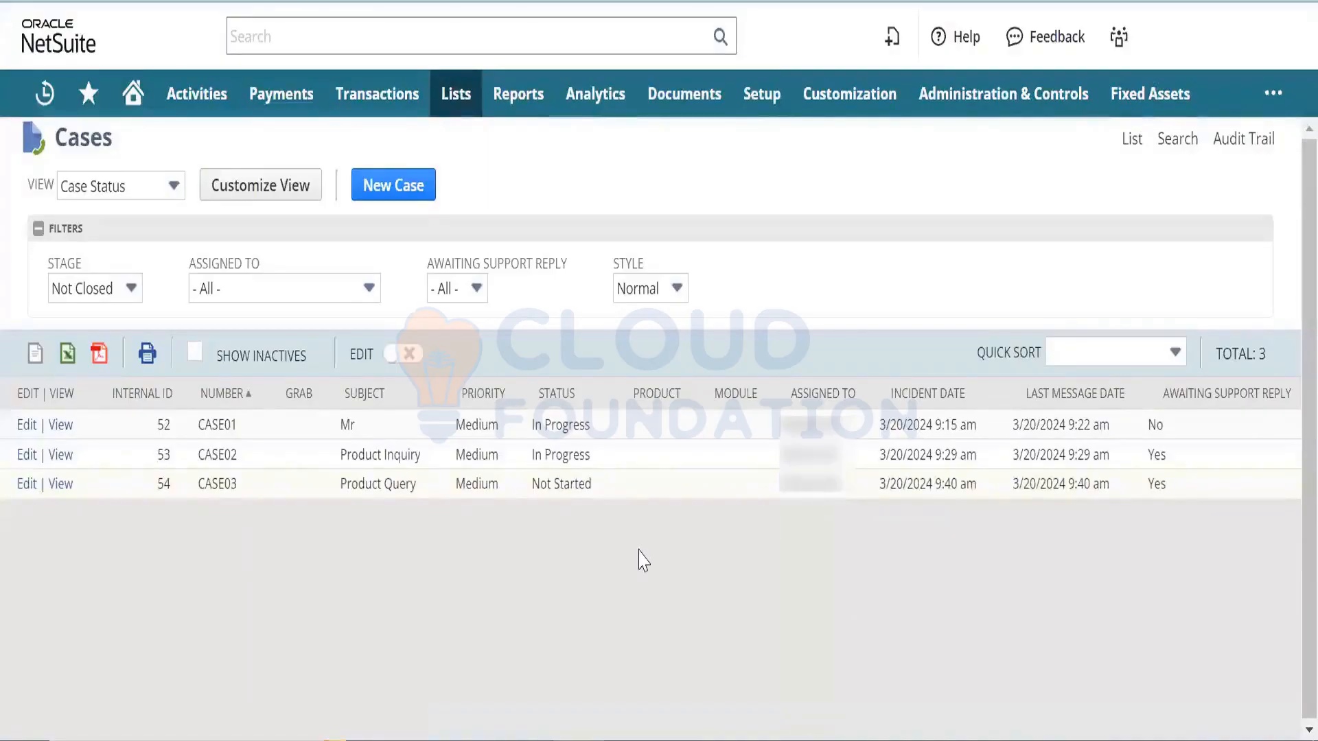
mouse_move(800, 494)
click(59, 485)
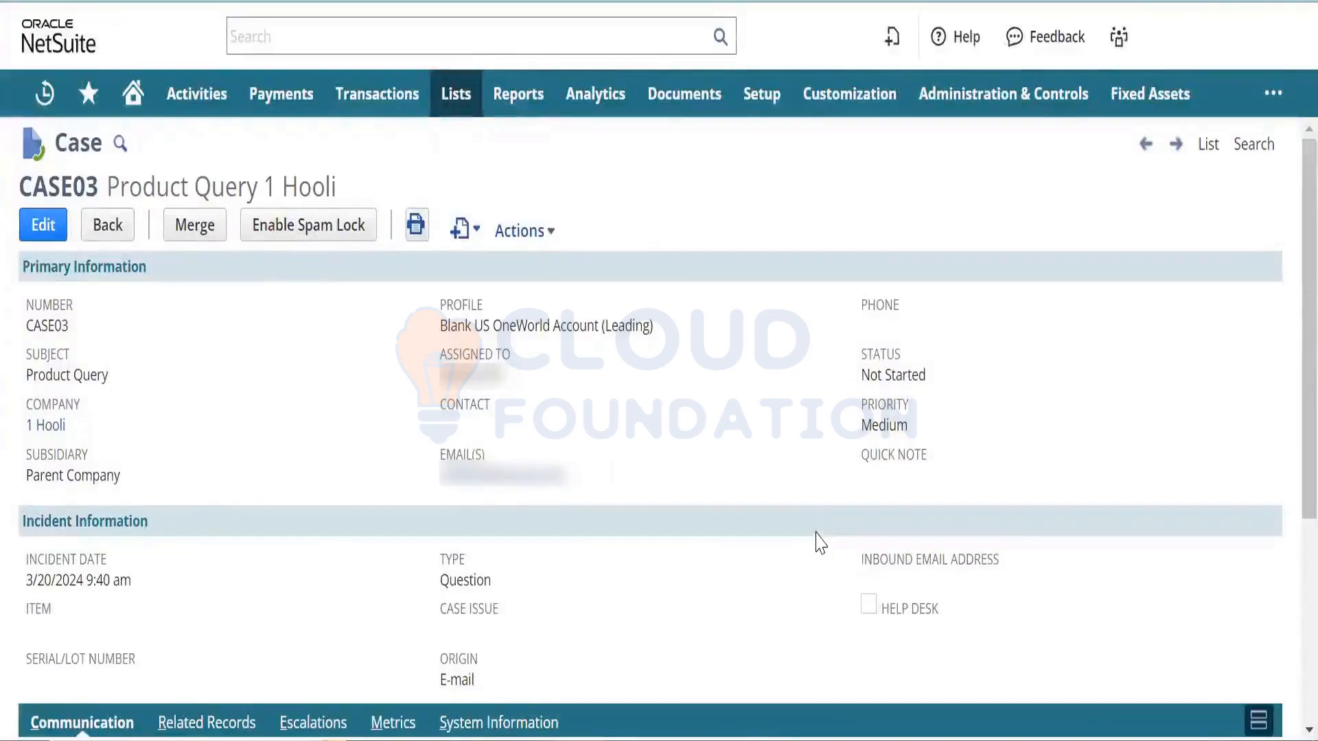
drag(77, 426, 2, 417)
click(143, 417)
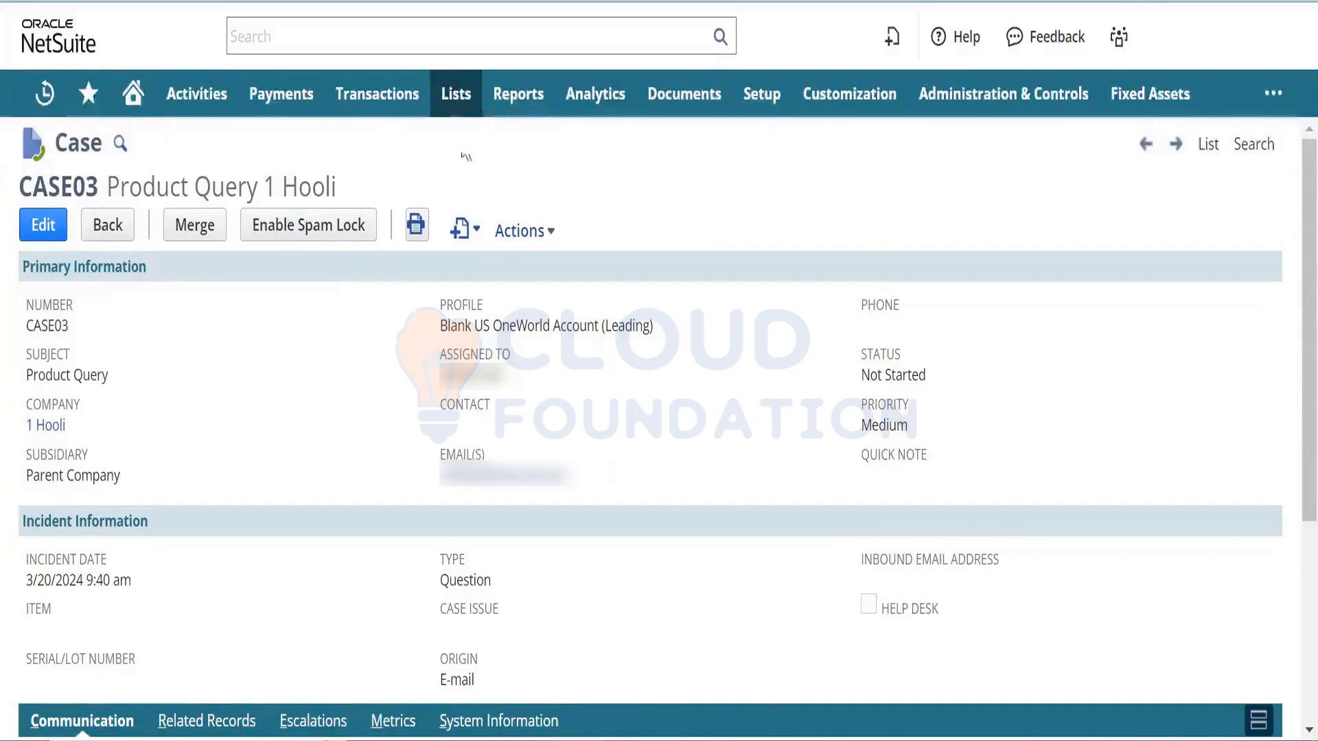
- Open the Leads list in a new tab and sort it by Internal ID
mouse_move(457, 110)
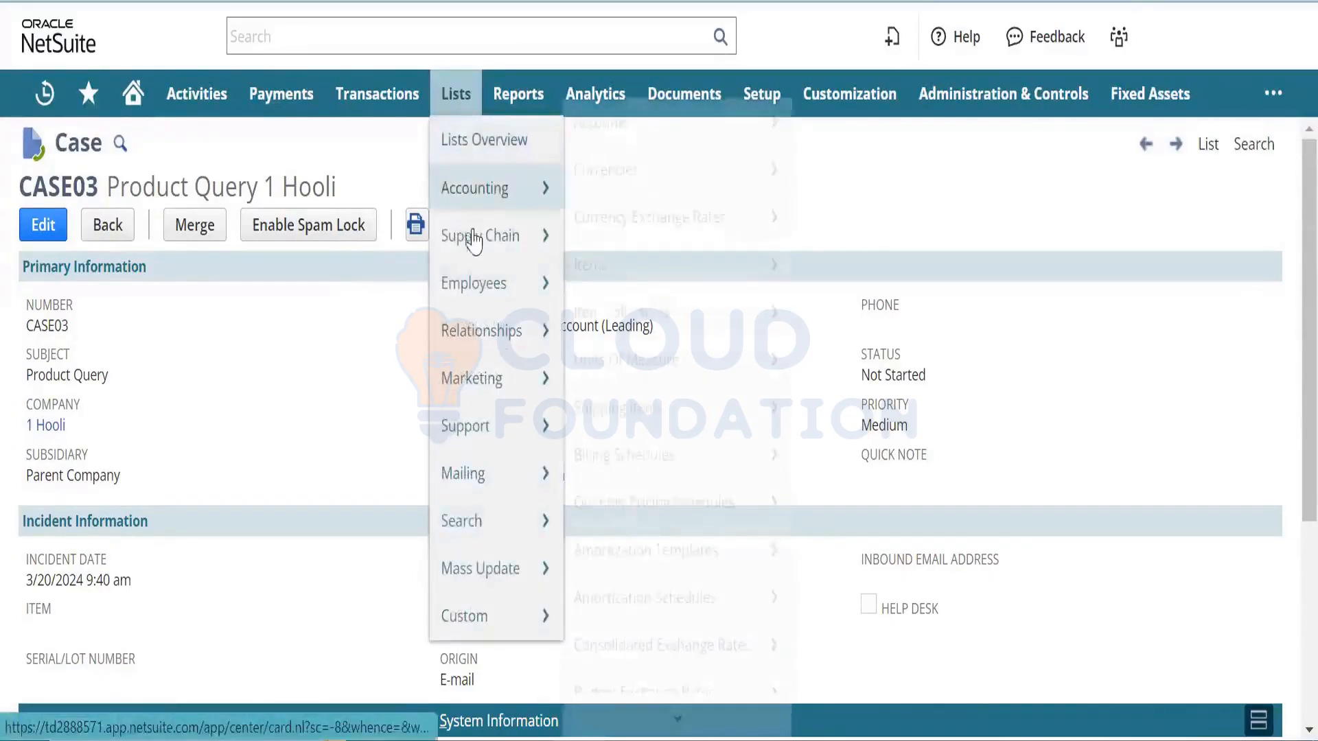
mouse_move(485, 328)
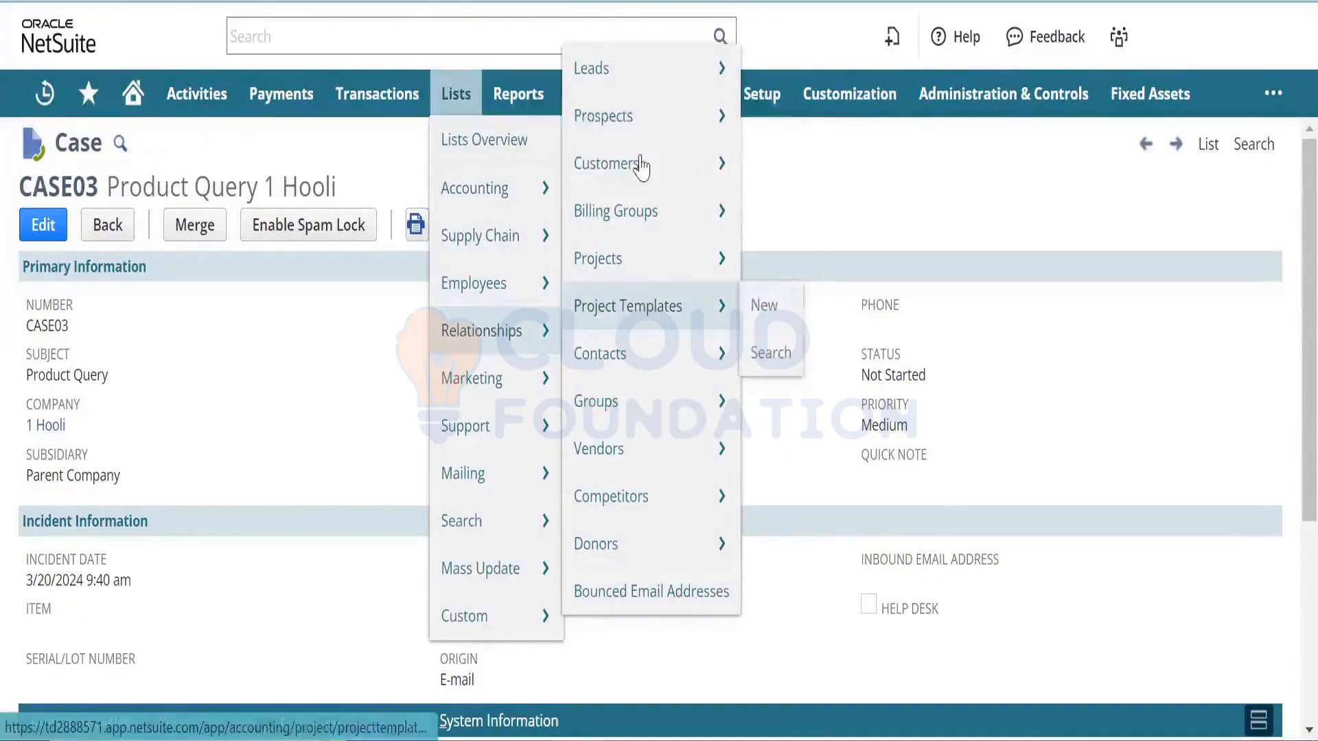
right_click(644, 87)
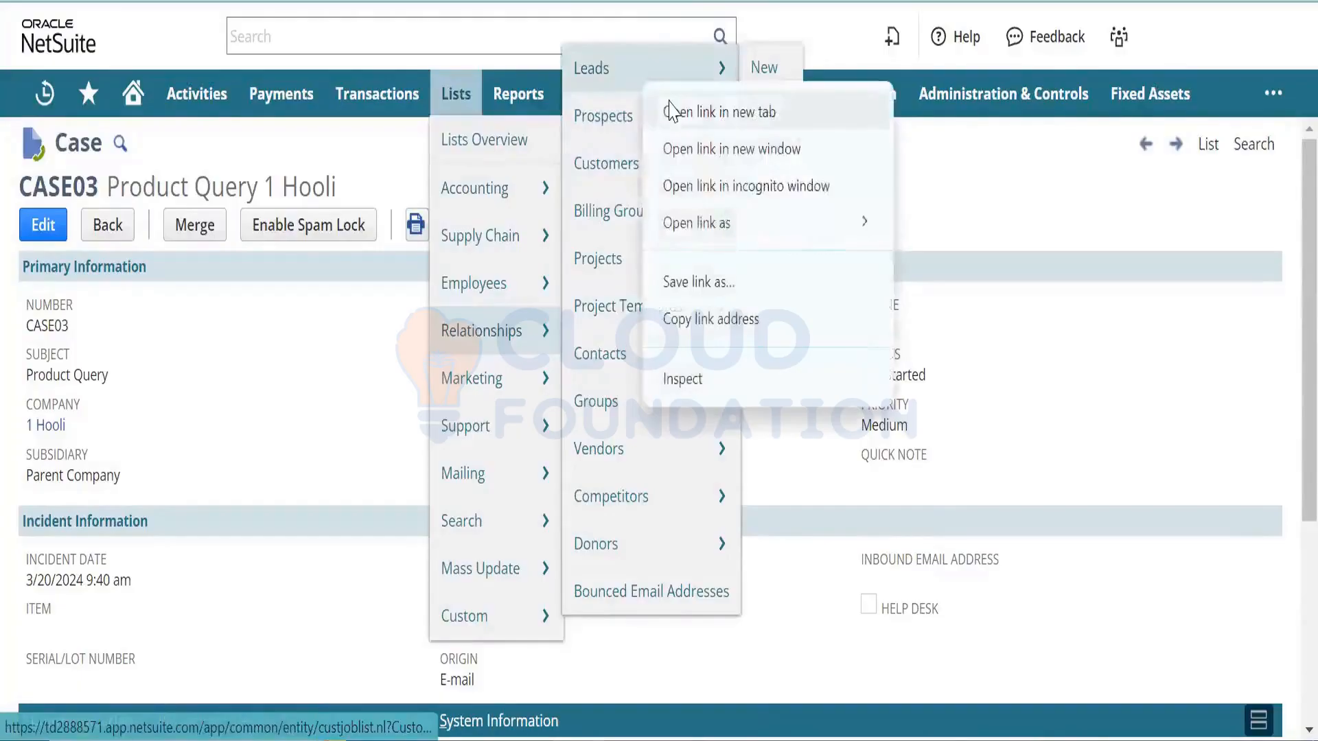
click(665, 108)
click(261, 2)
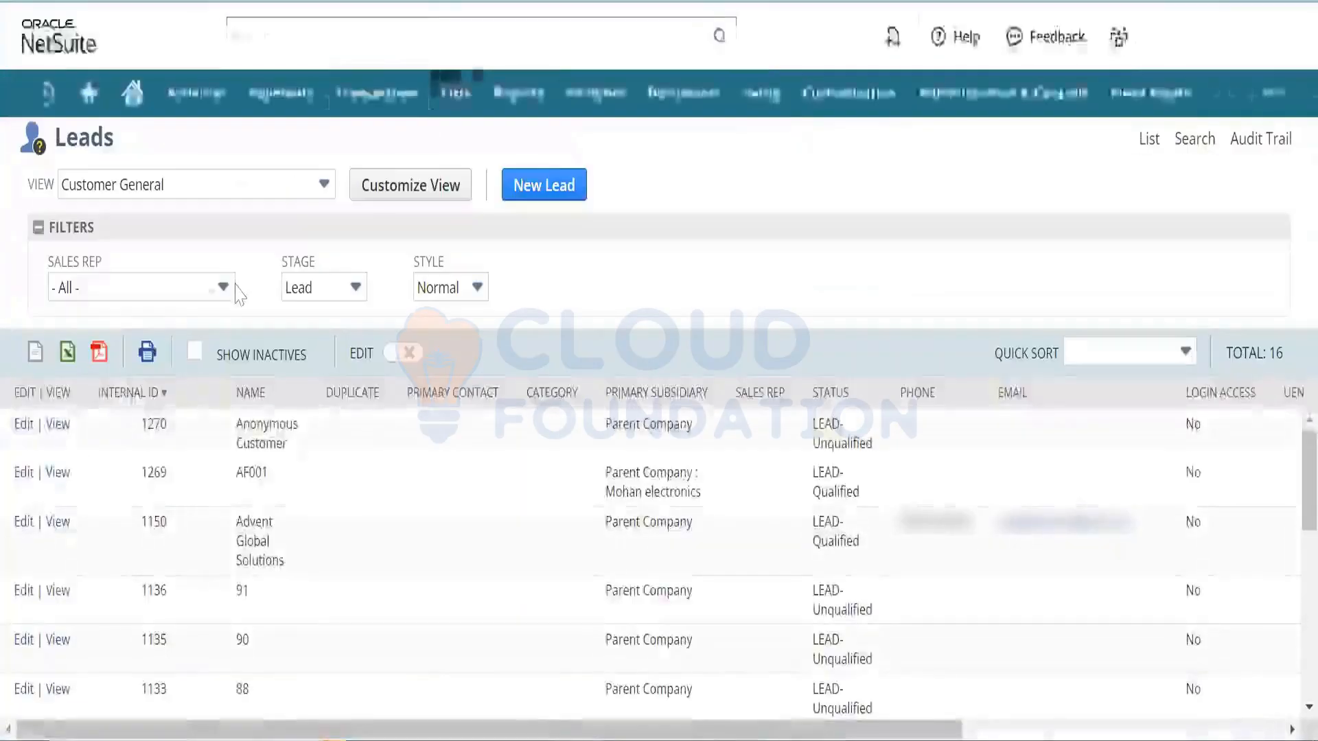
click(137, 393)
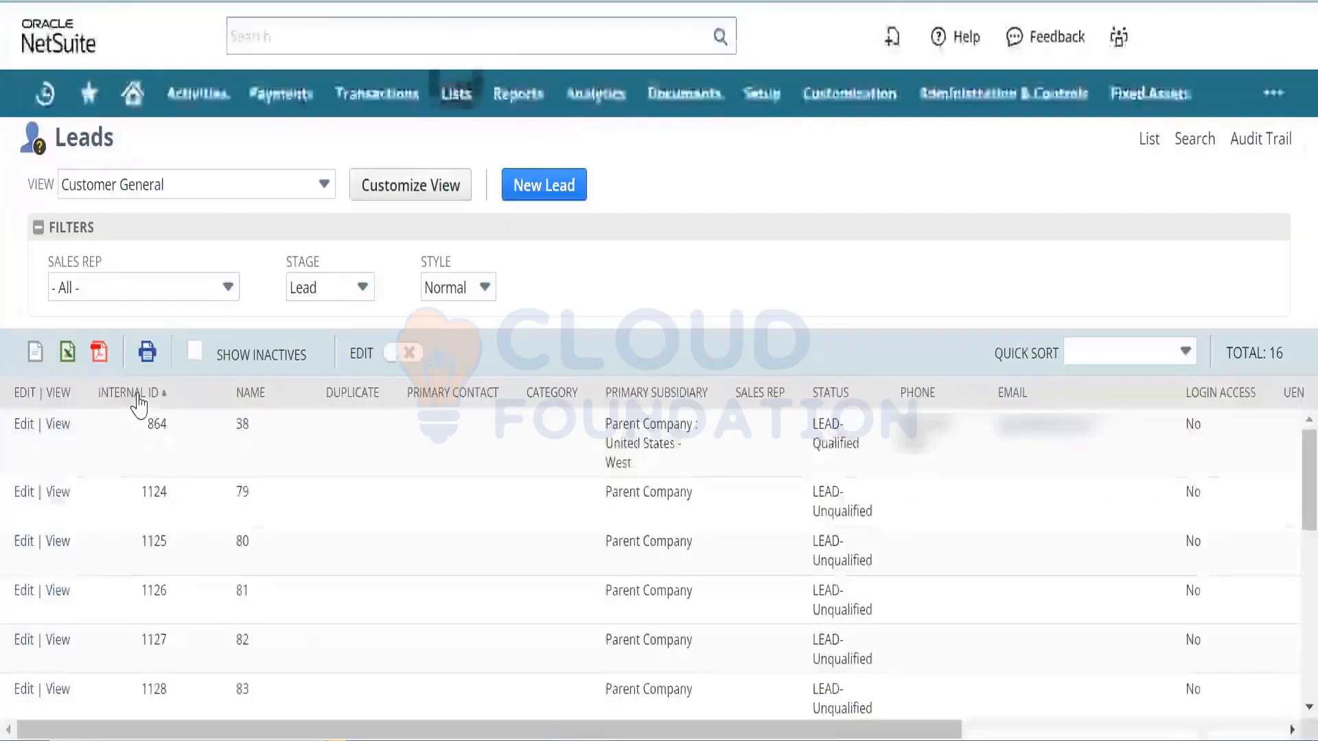
click(137, 397)
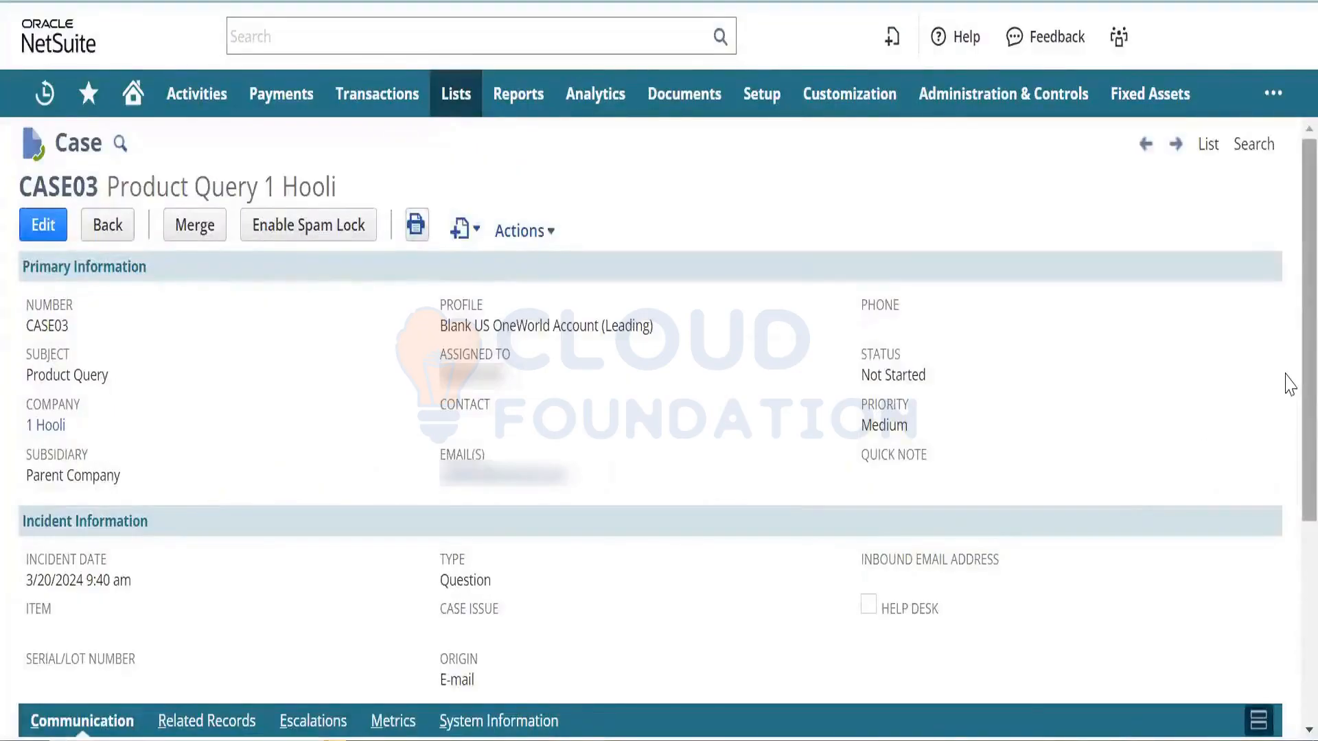
scroll(1287, 456, down, 2)
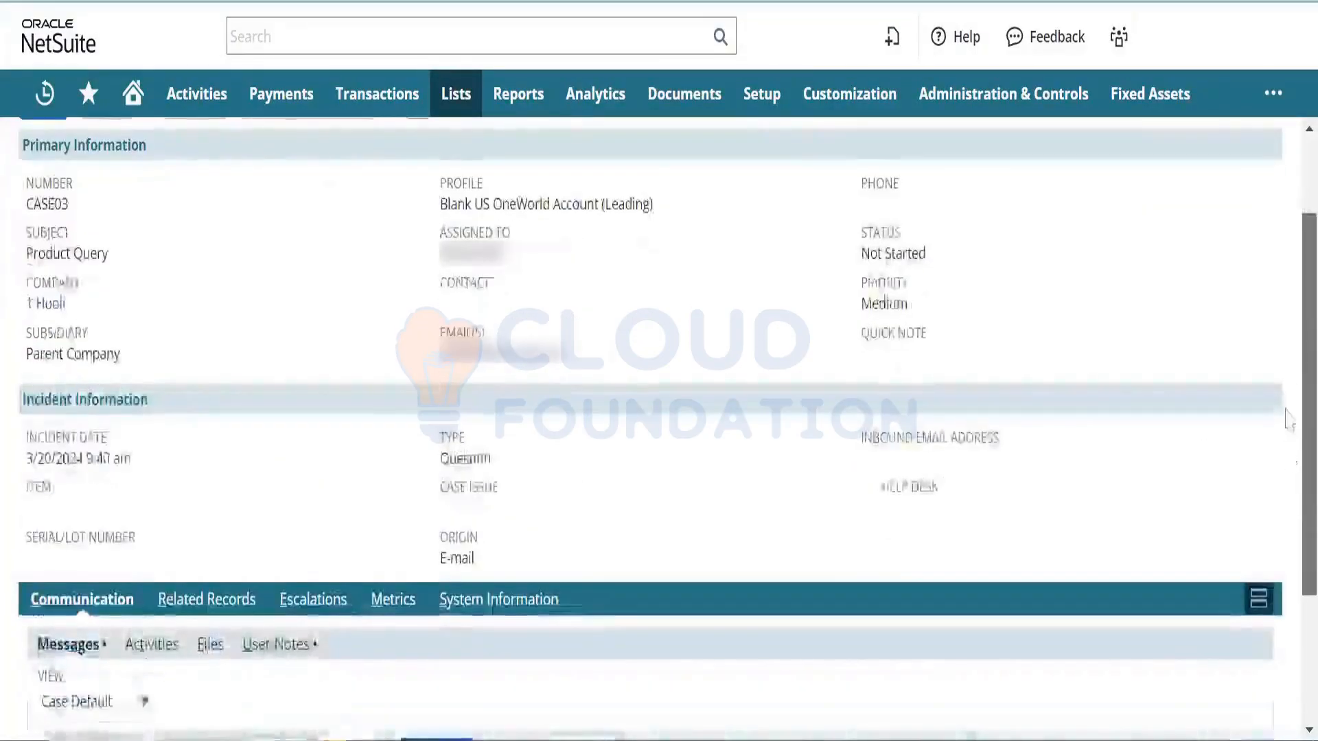
scroll(1290, 309, up, 2)
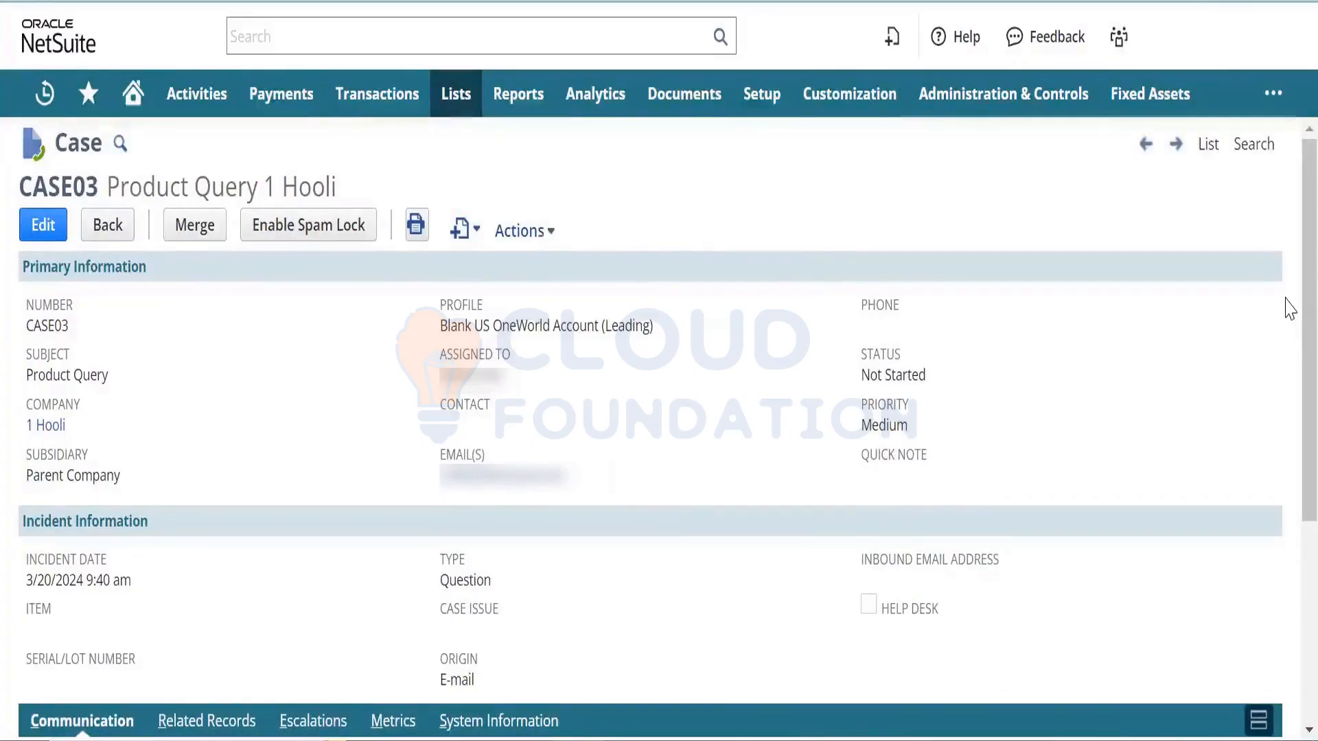
- Open the 1 Hooli customer record linked to CASE03 in a separate tab
right_click(57, 431)
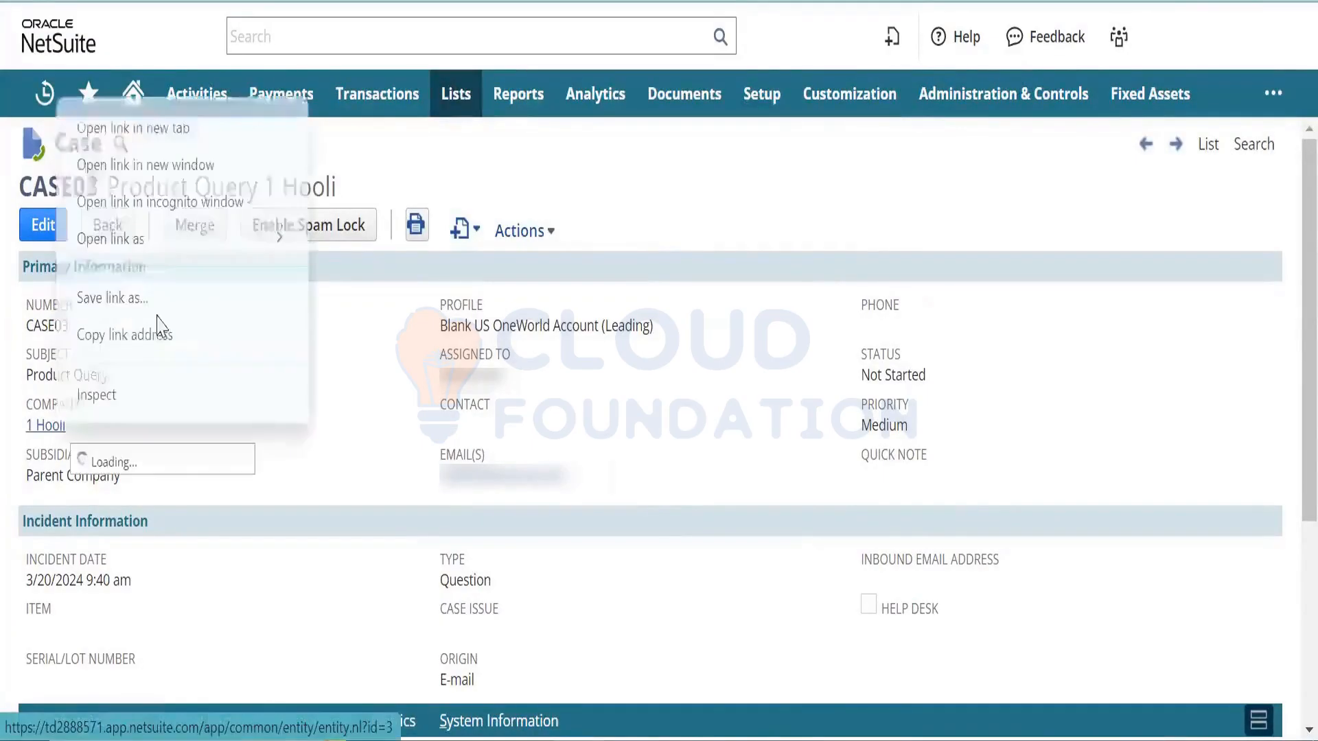
click(235, 135)
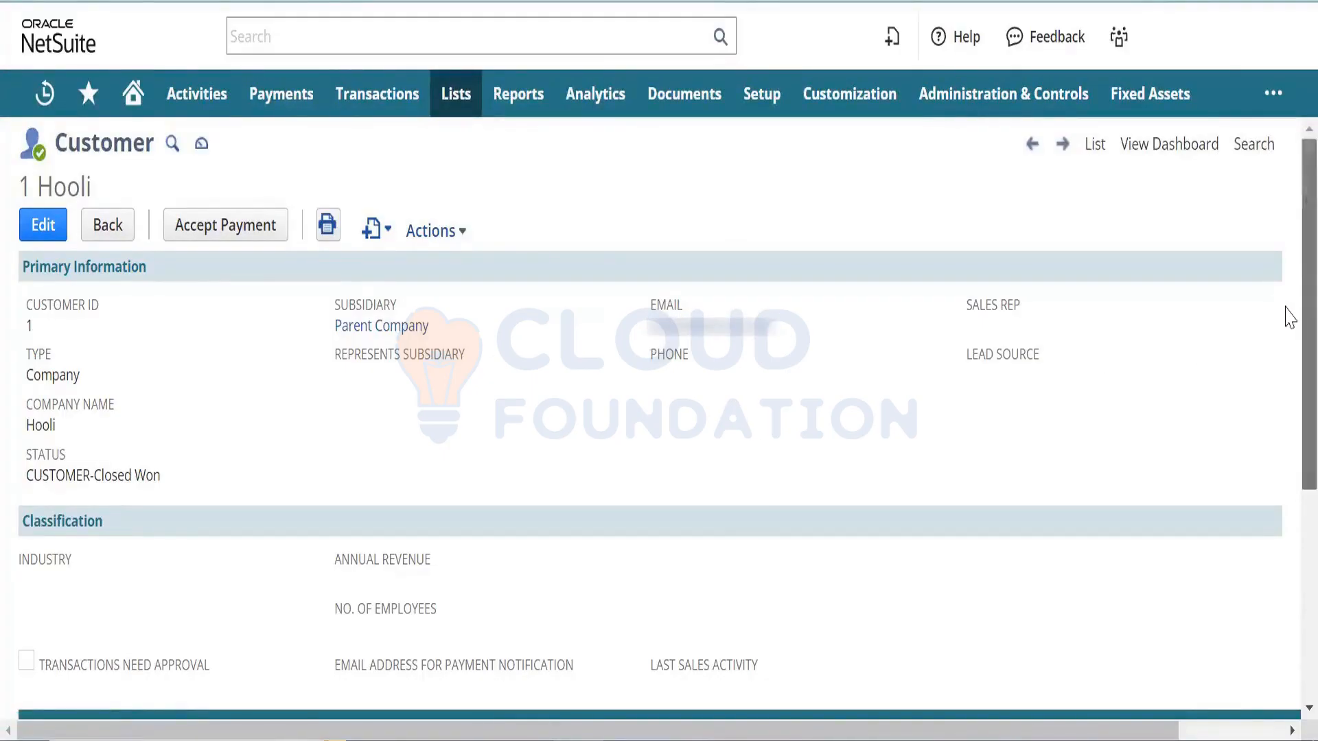
drag(1288, 317, 1289, 487)
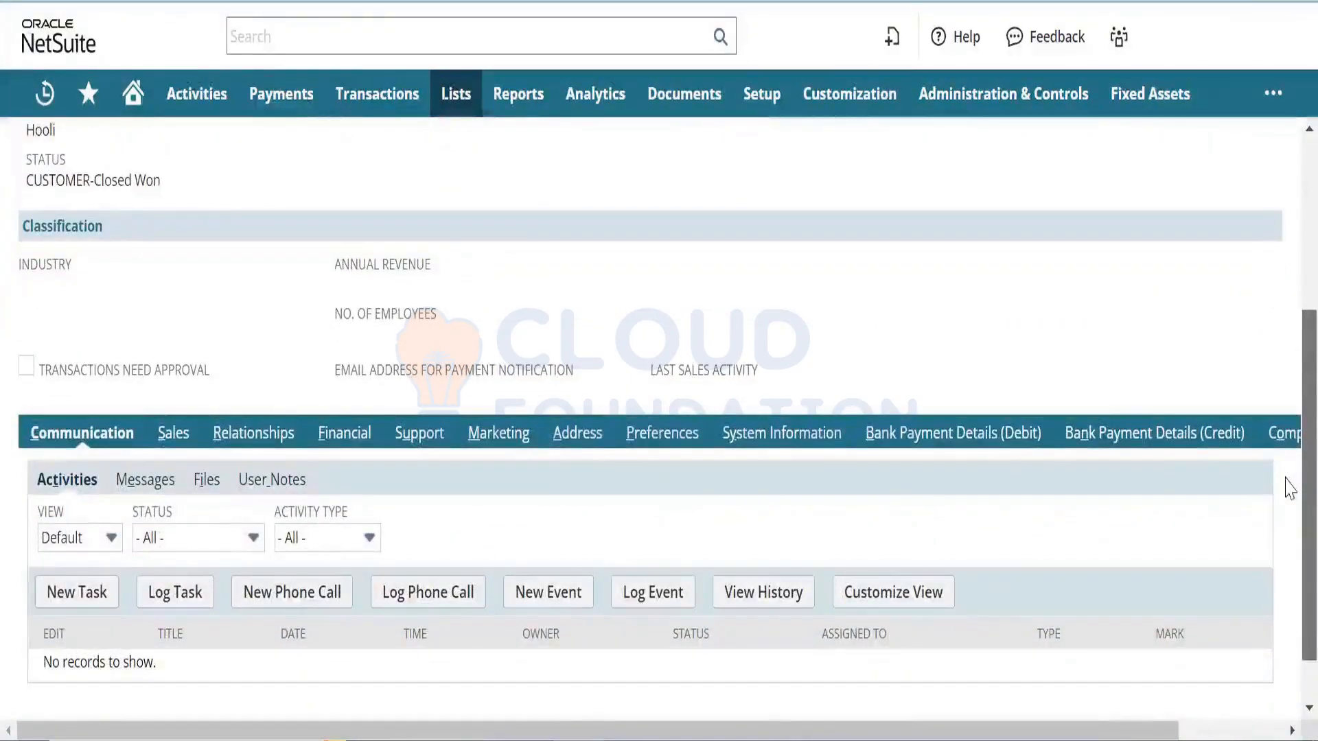
drag(1289, 487, 1281, 251)
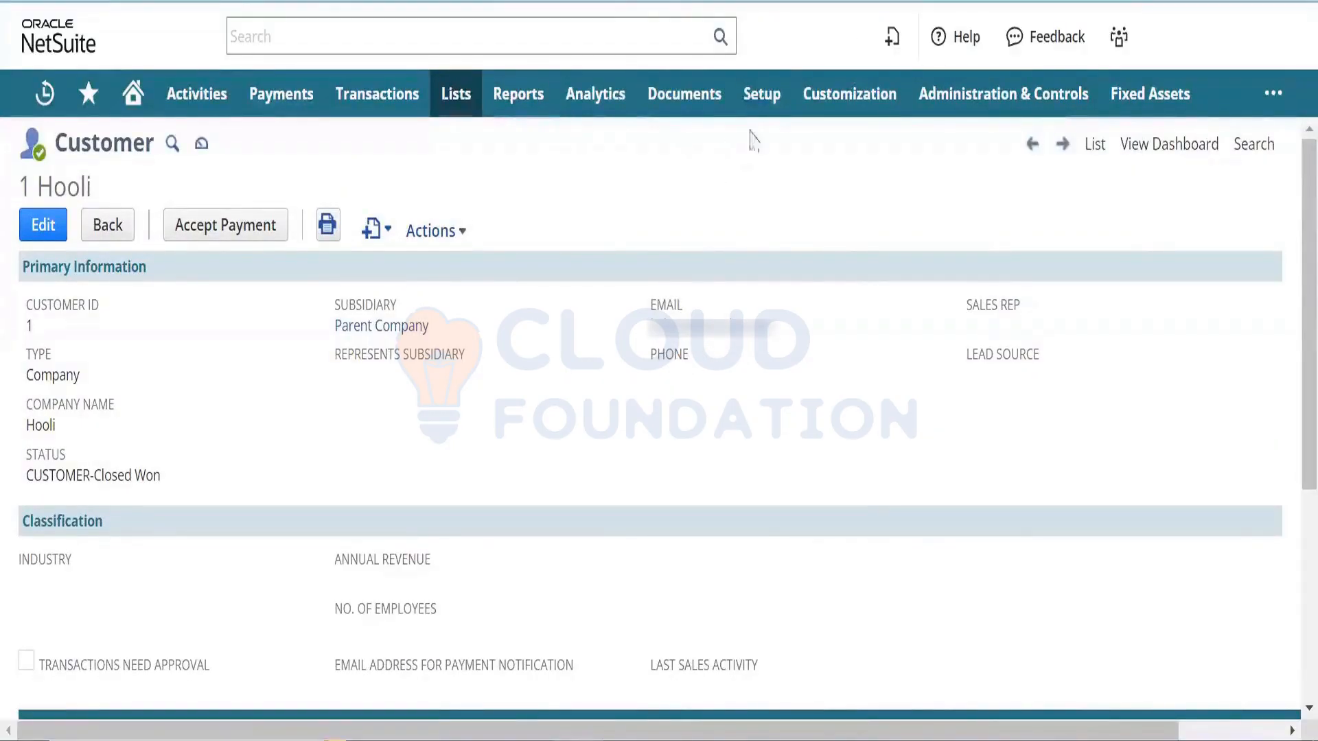
- Search 'anony' and open the Anonymous Customer lead for editing in a new tab
mouse_move(760, 122)
mouse_move(762, 436)
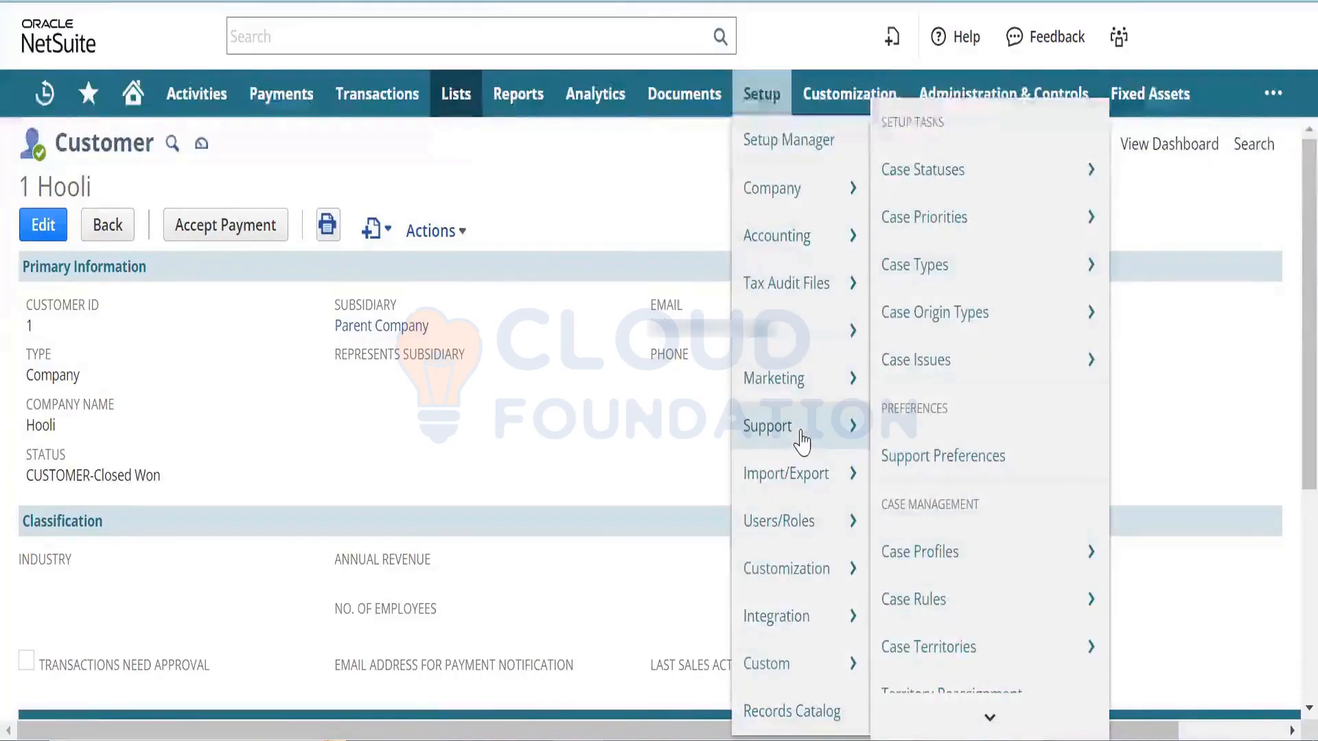
click(479, 41)
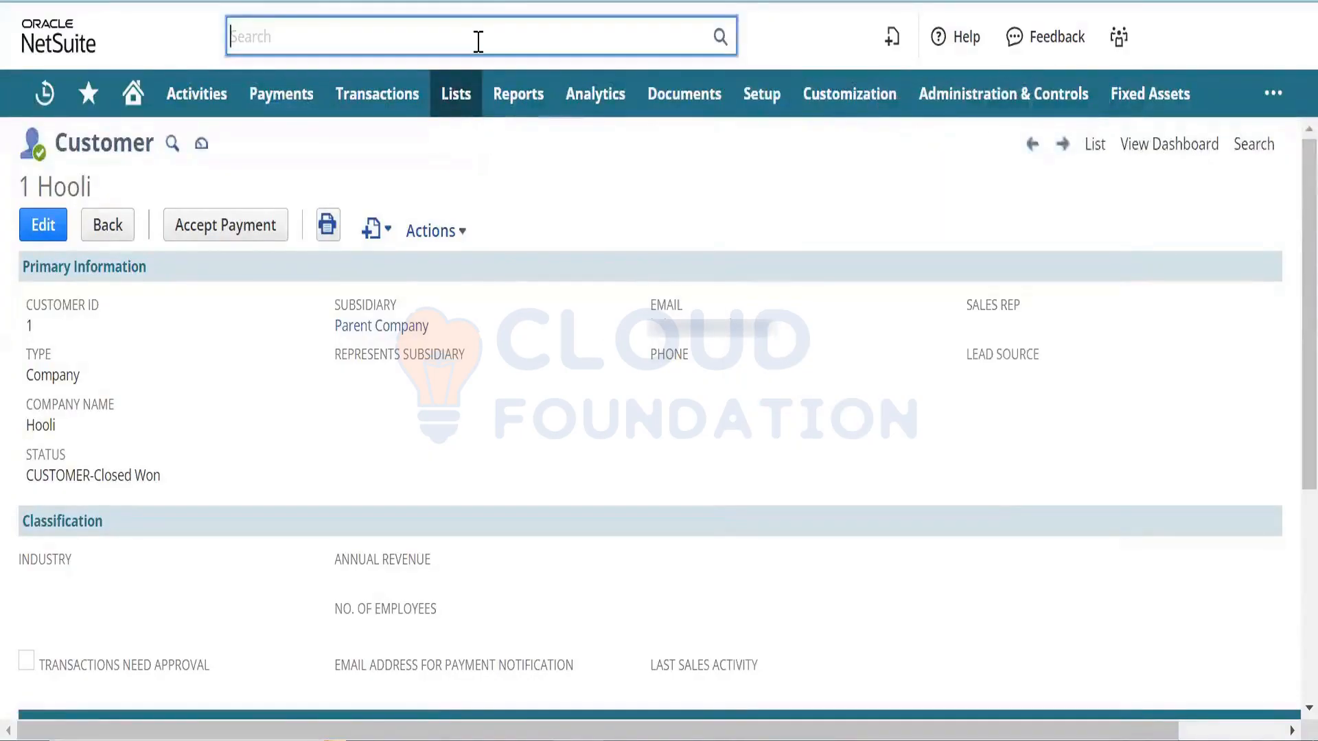
text(anony)
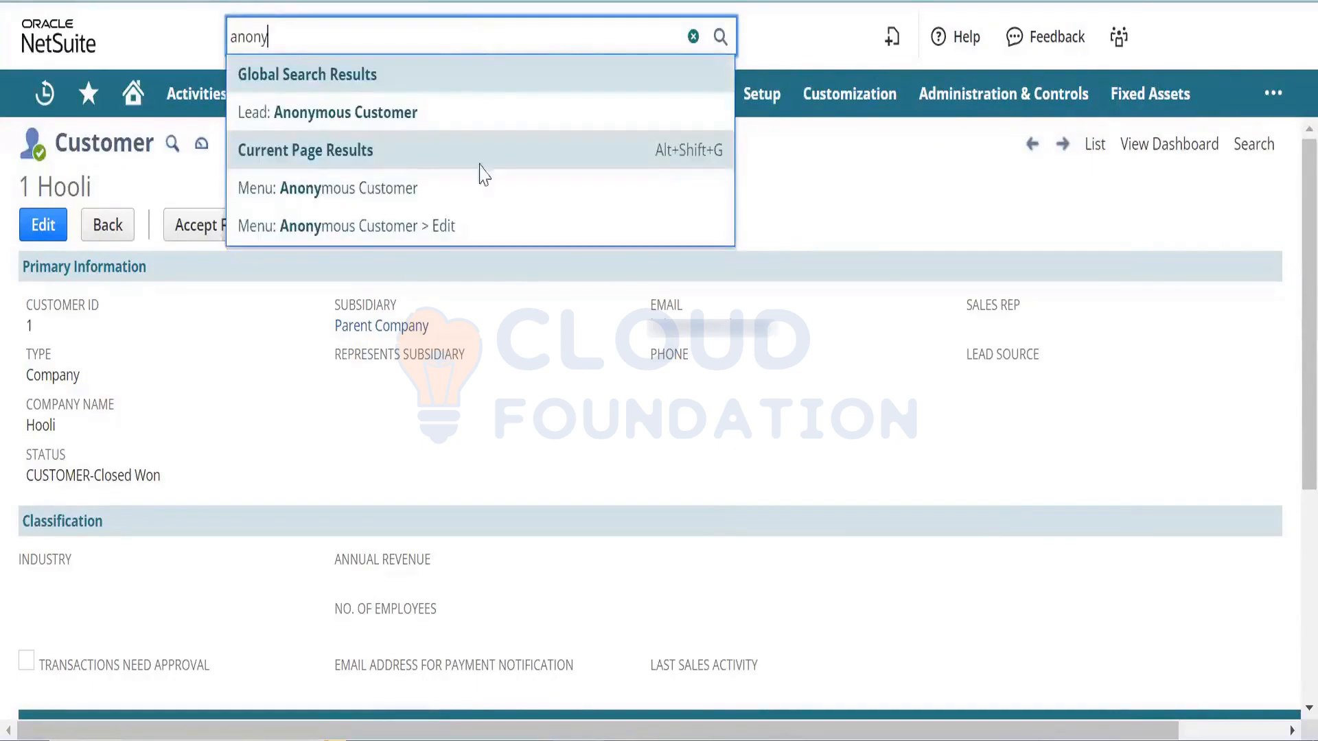
right_click(480, 232)
click(518, 252)
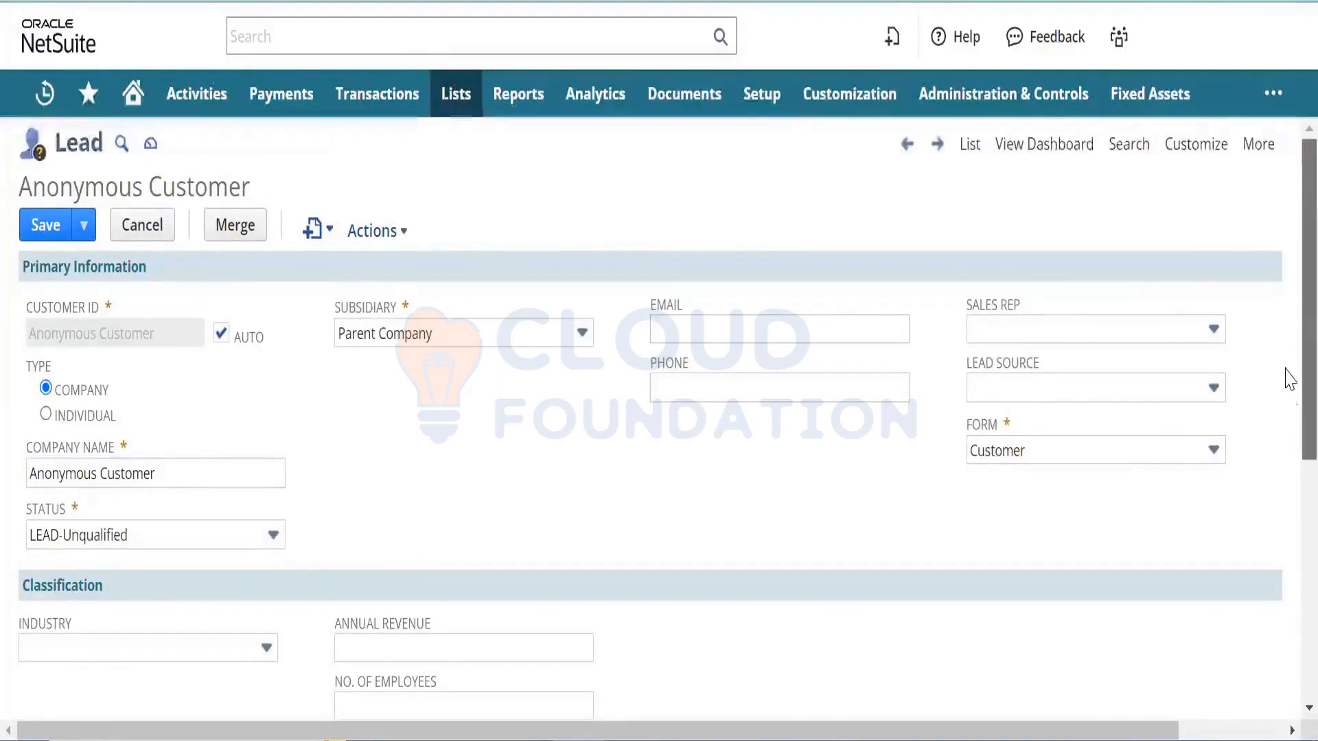
- Close the search results and return to the saved Origin Case Territory record
scroll(1287, 405, down, 2)
scroll(1288, 439, up, 2)
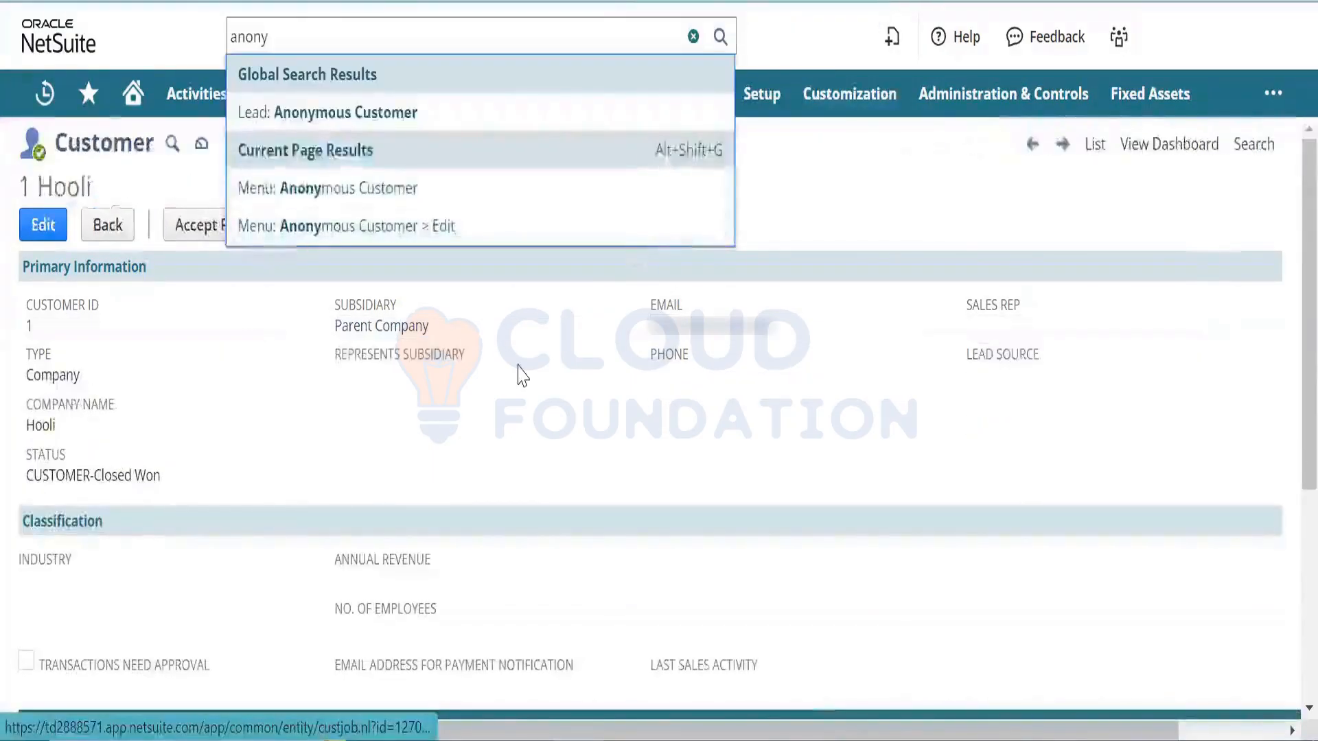
click(521, 376)
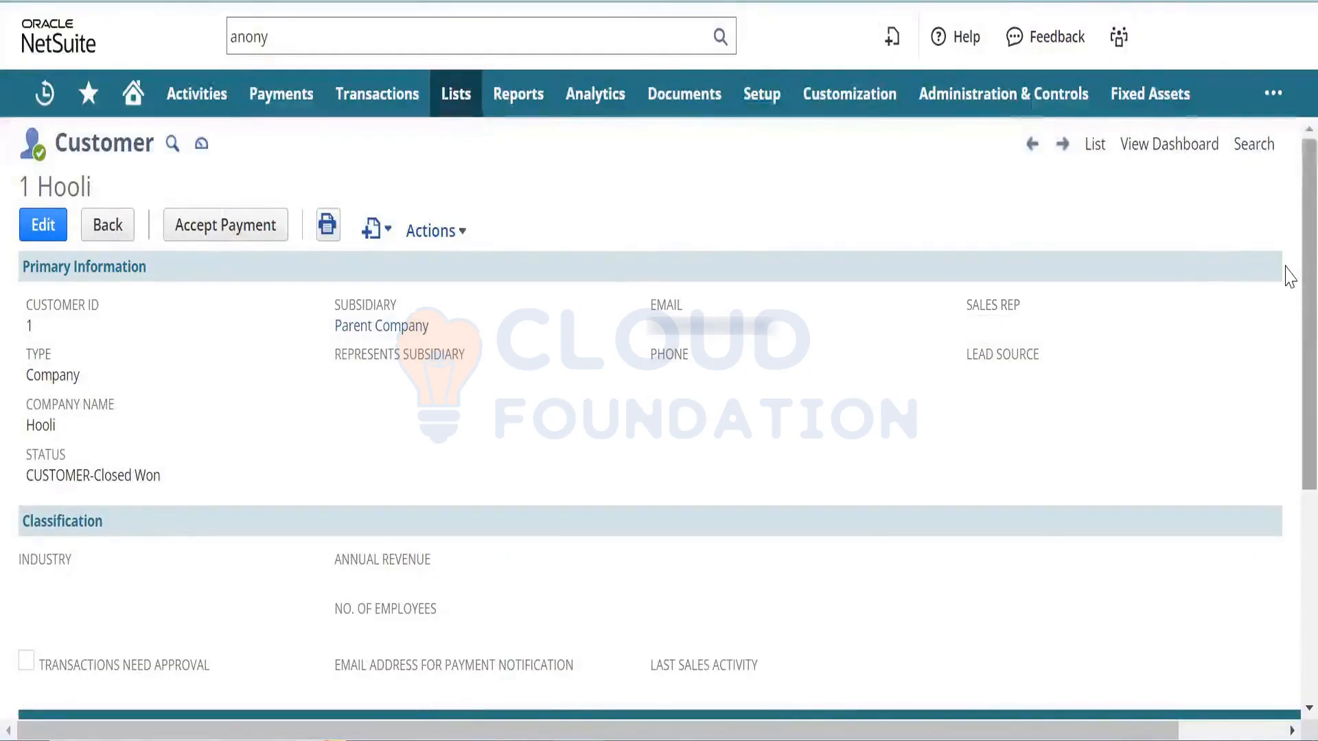
drag(1289, 276, 1288, 236)
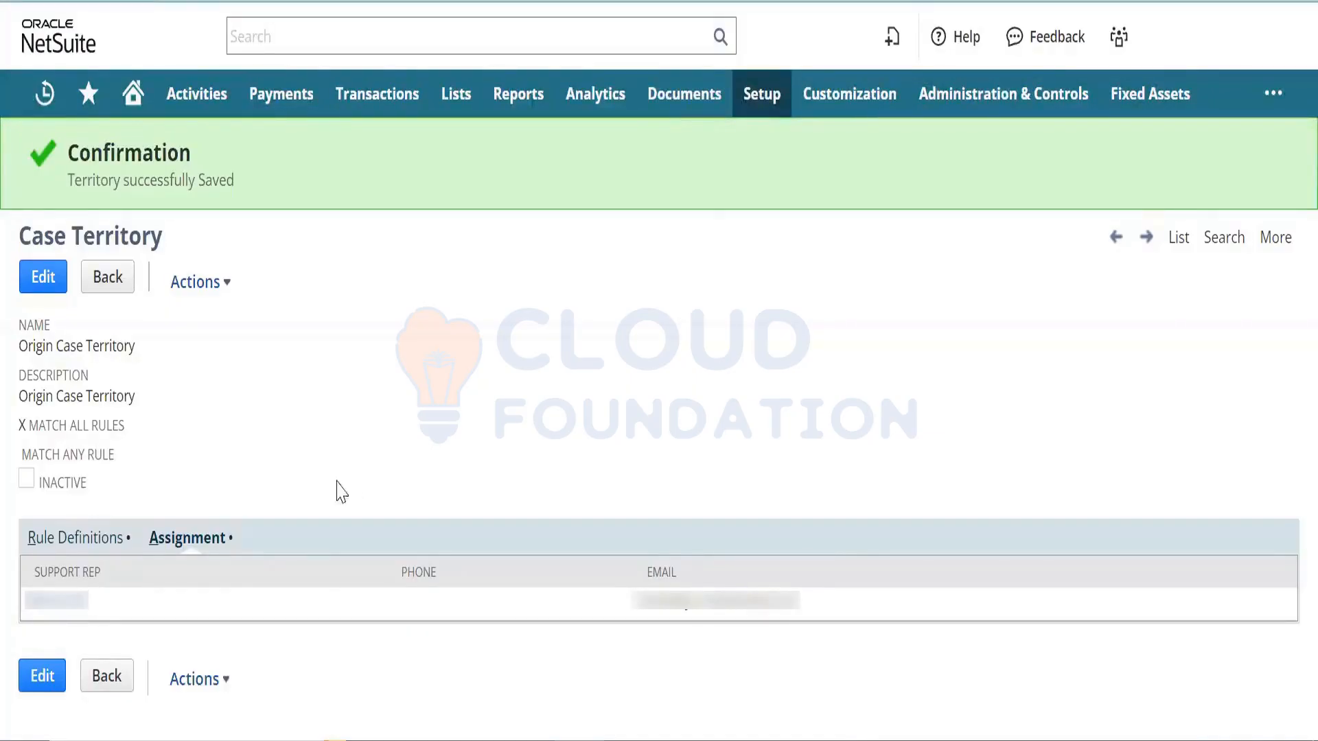
click(101, 542)
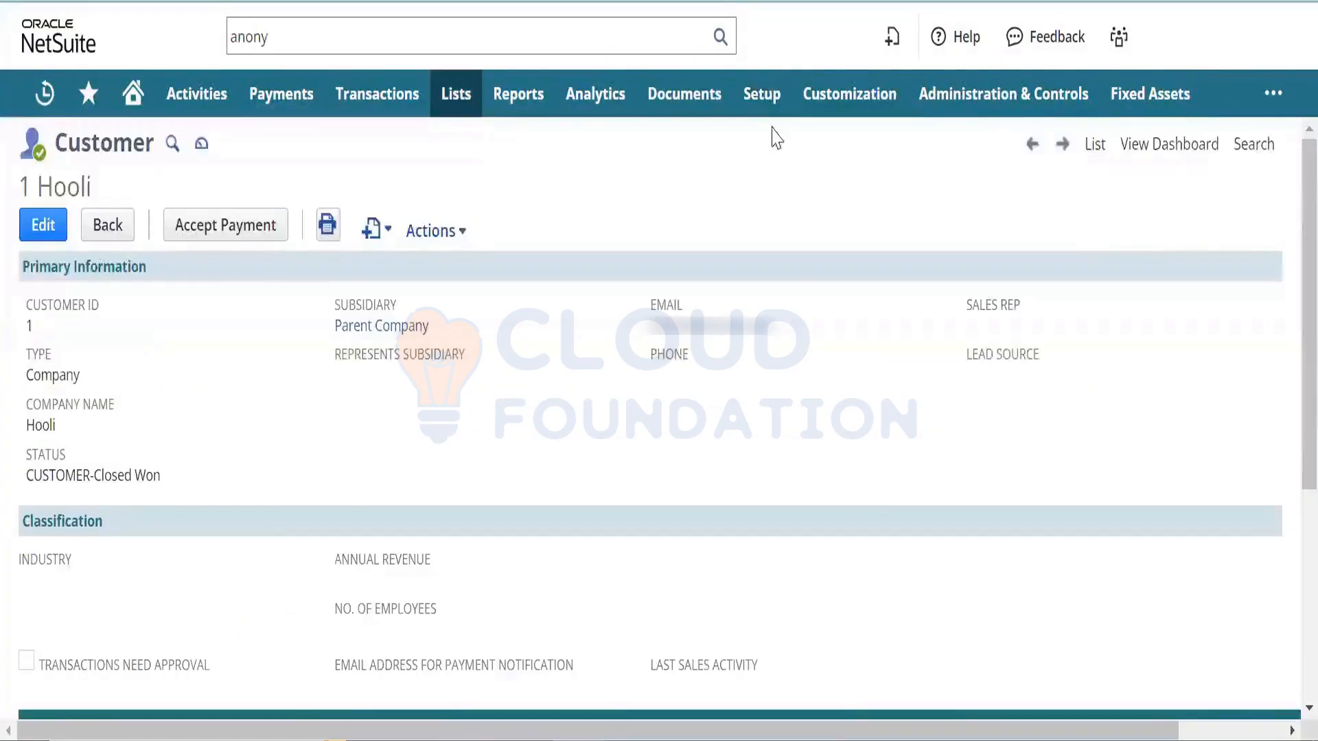
mouse_move(772, 114)
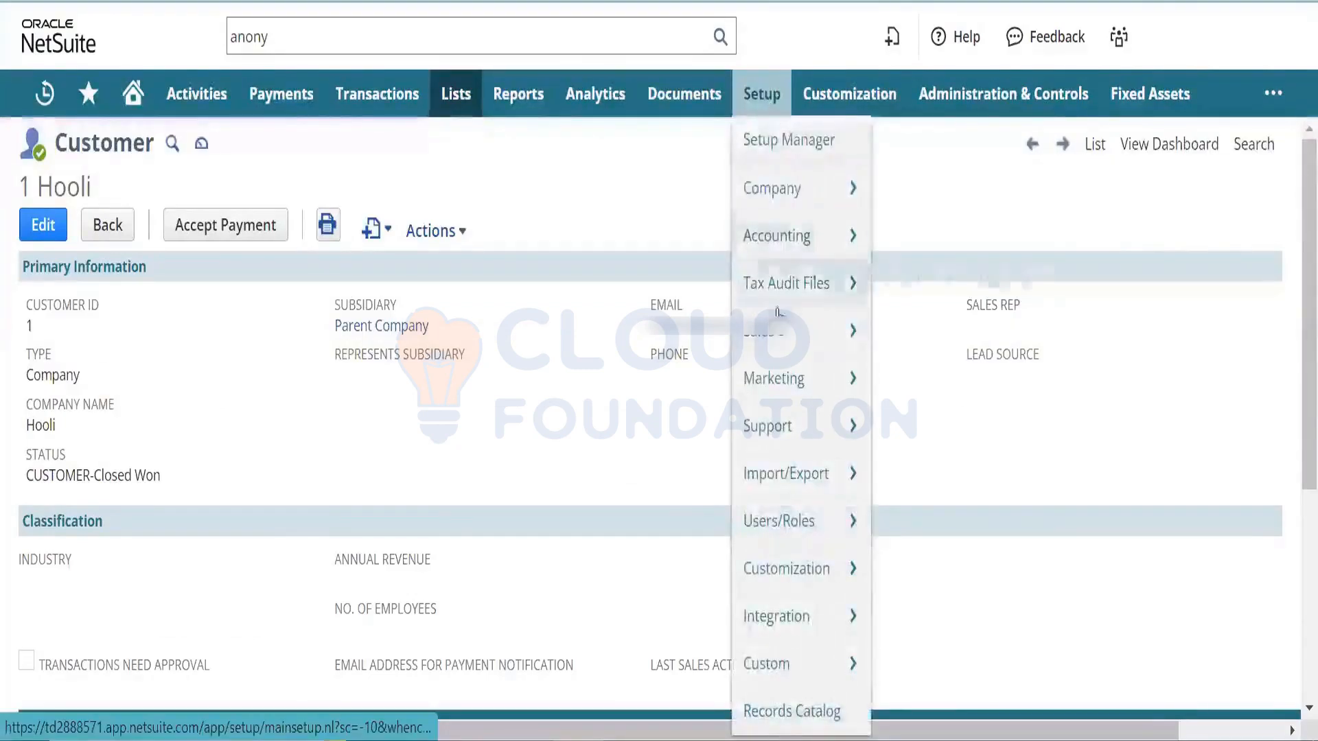
mouse_move(787, 381)
mouse_move(789, 442)
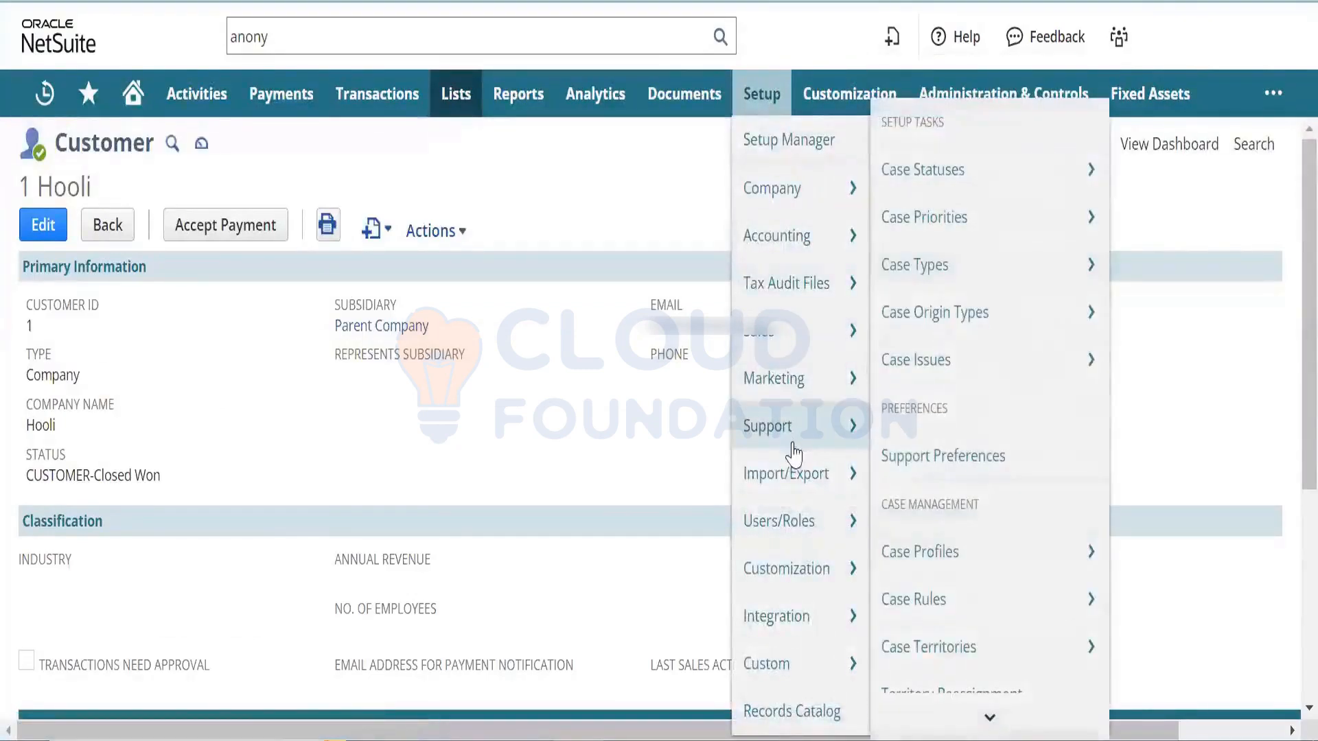
mouse_move(981, 717)
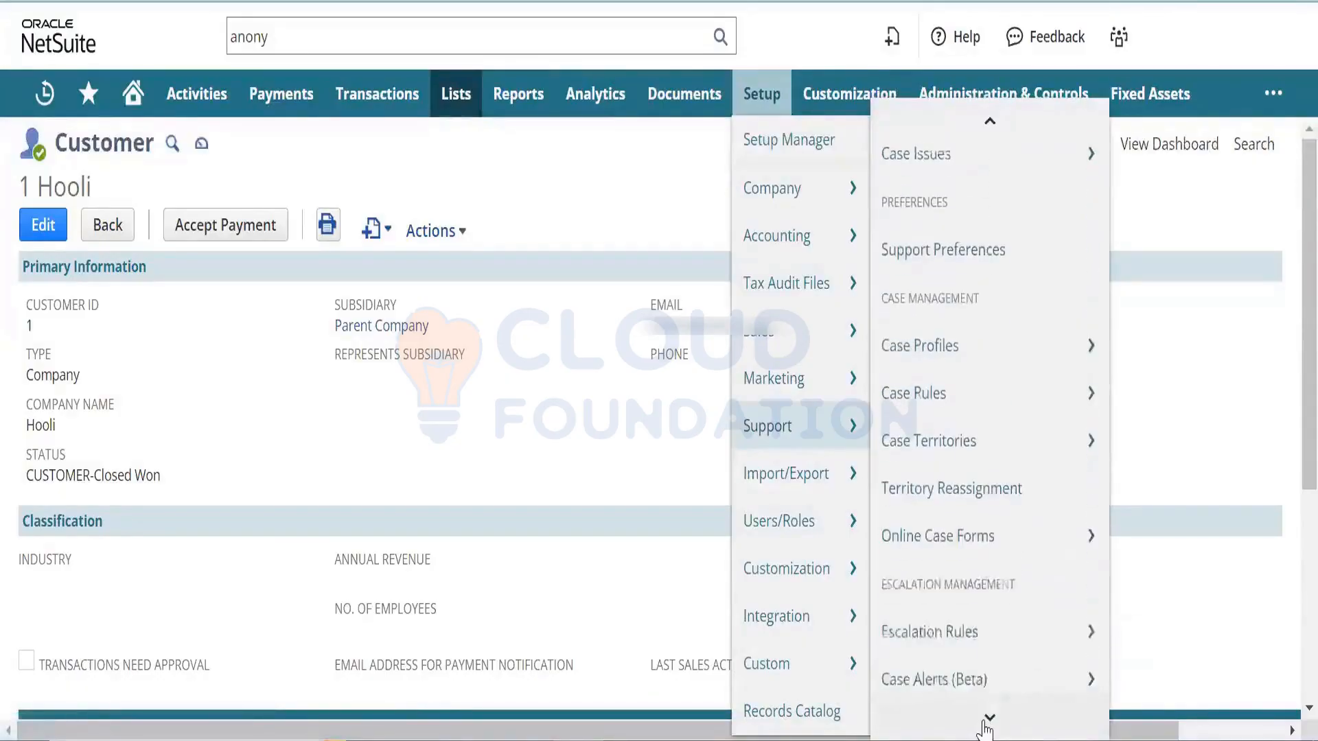
mouse_move(1000, 663)
mouse_move(1007, 639)
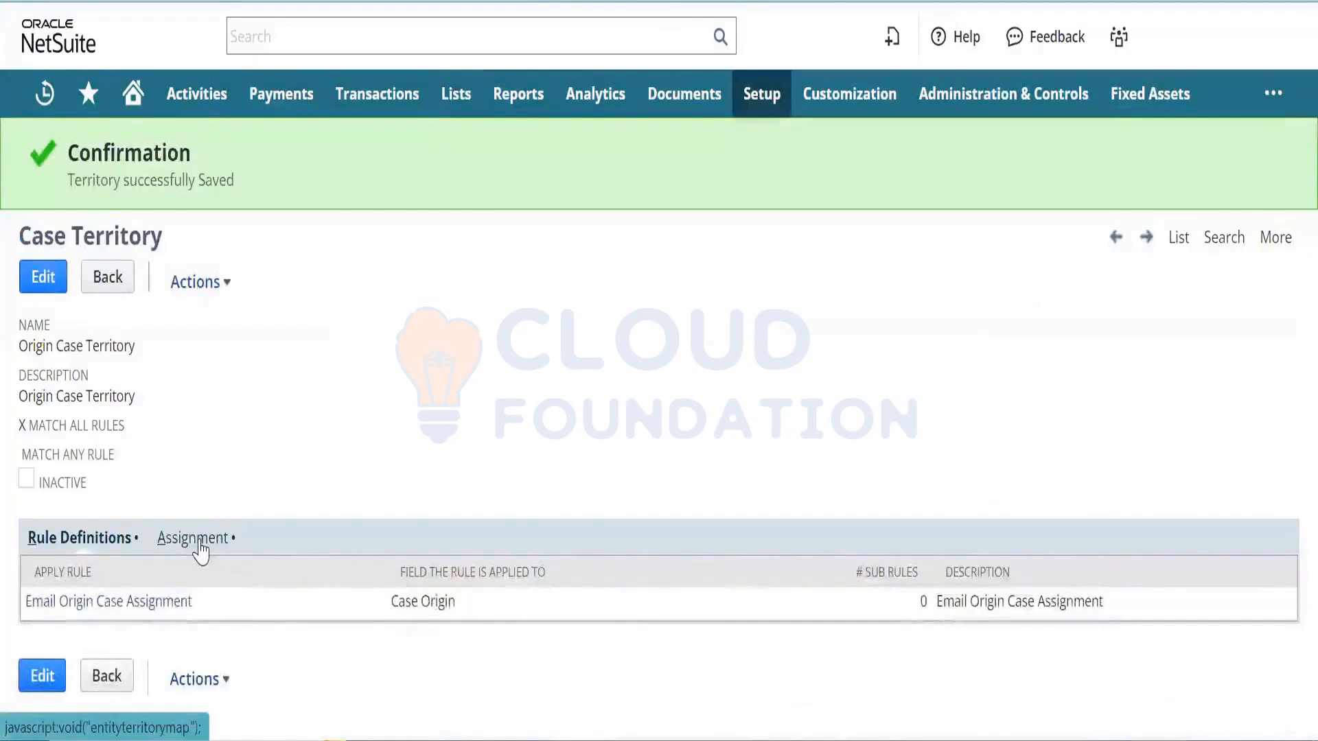
click(200, 549)
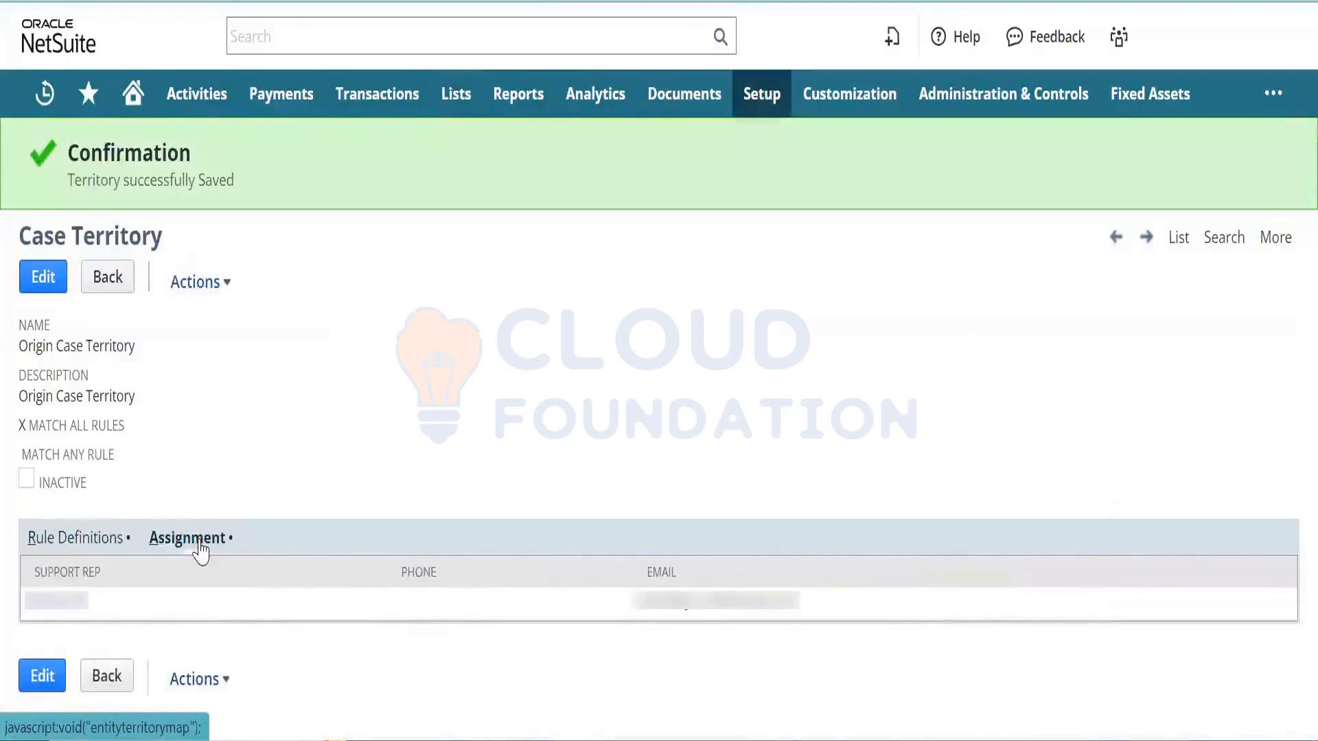
drag(201, 544, 291, 499)
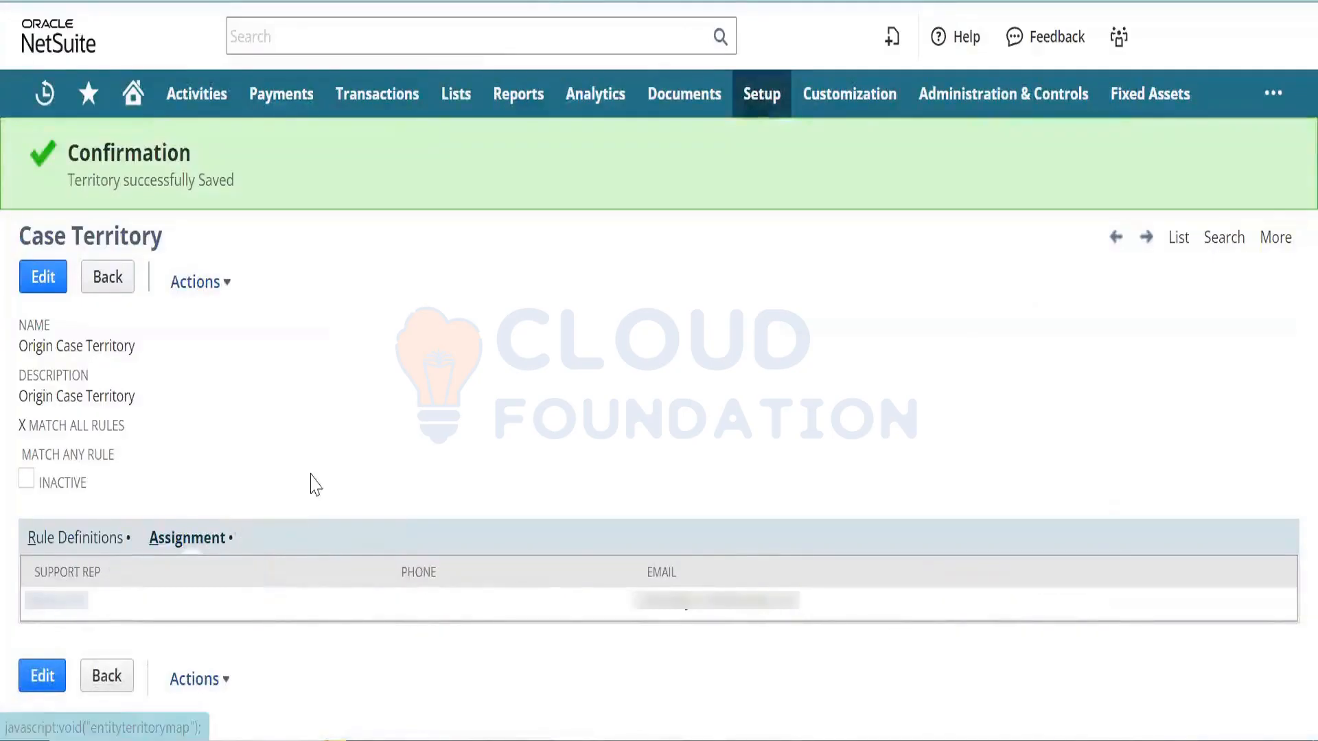
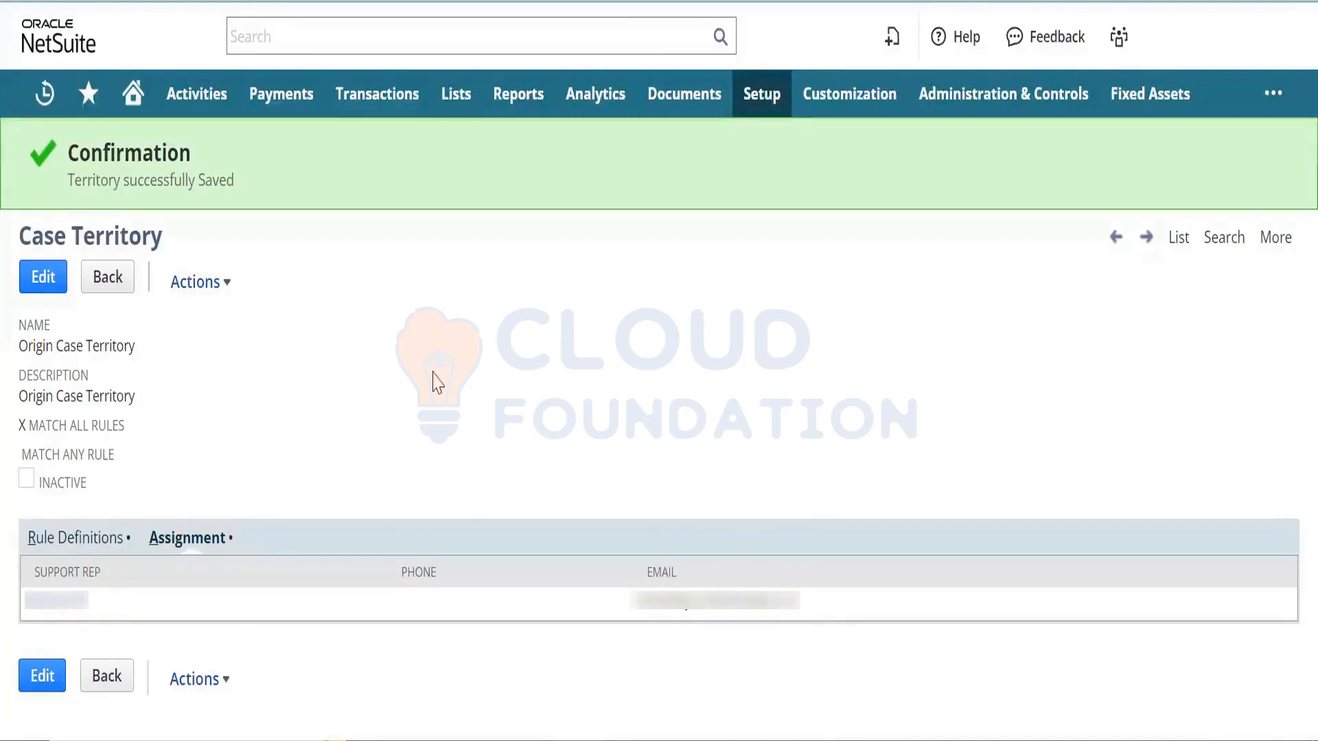
- Open the Lists > Relationships > Groups list in a new browser tab
mouse_move(455, 92)
mouse_move(488, 307)
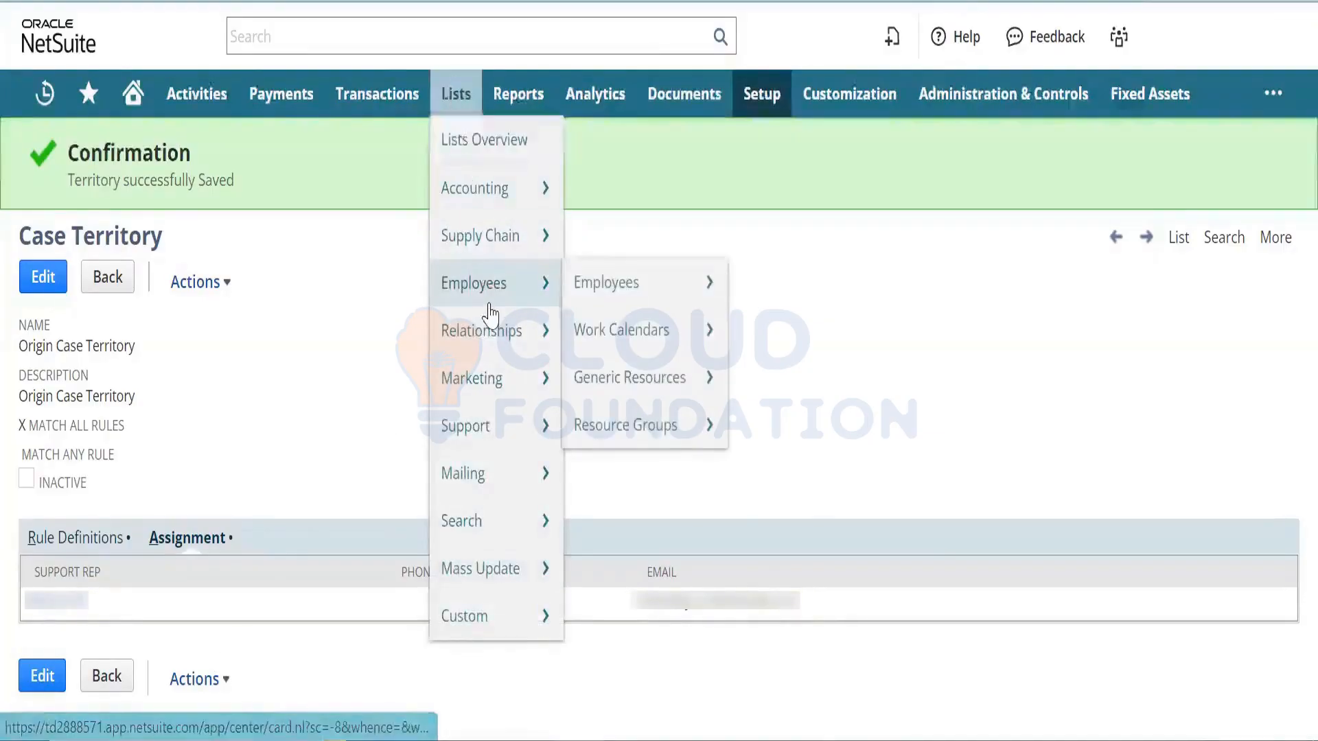
mouse_move(511, 343)
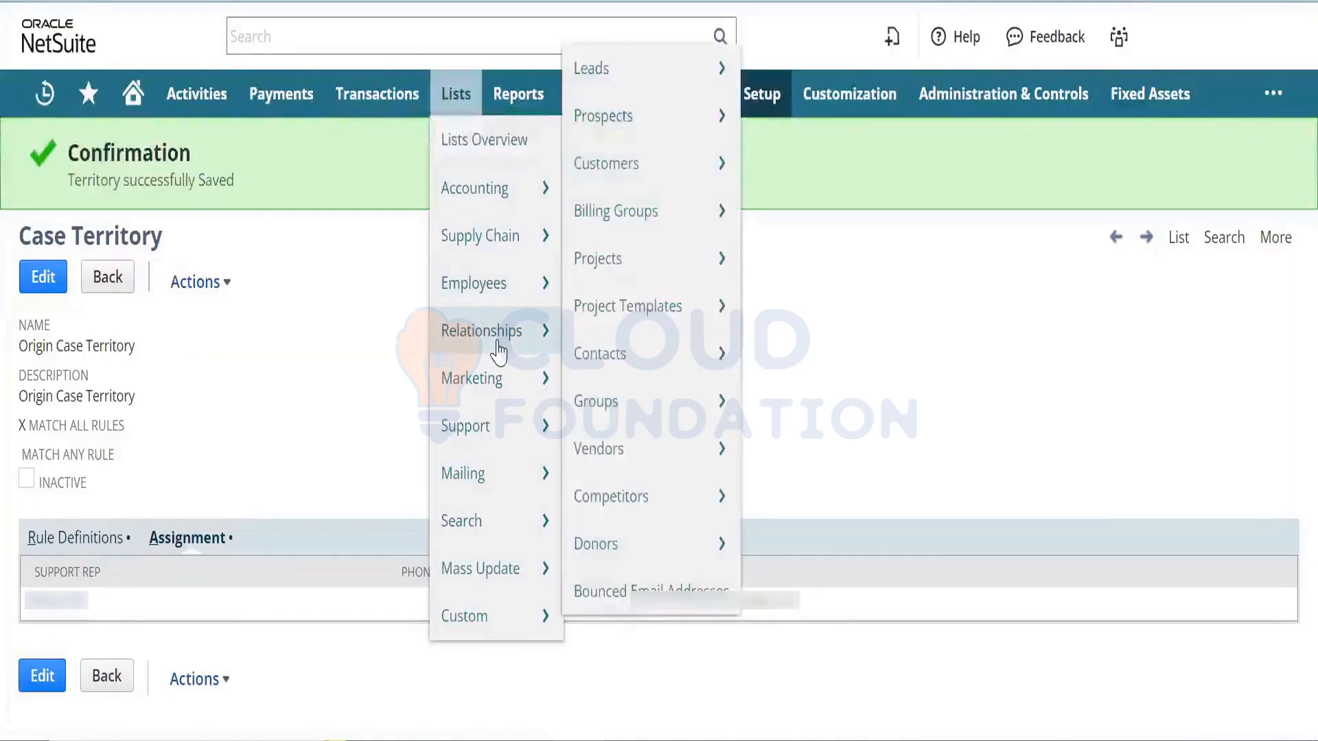
right_click(662, 412)
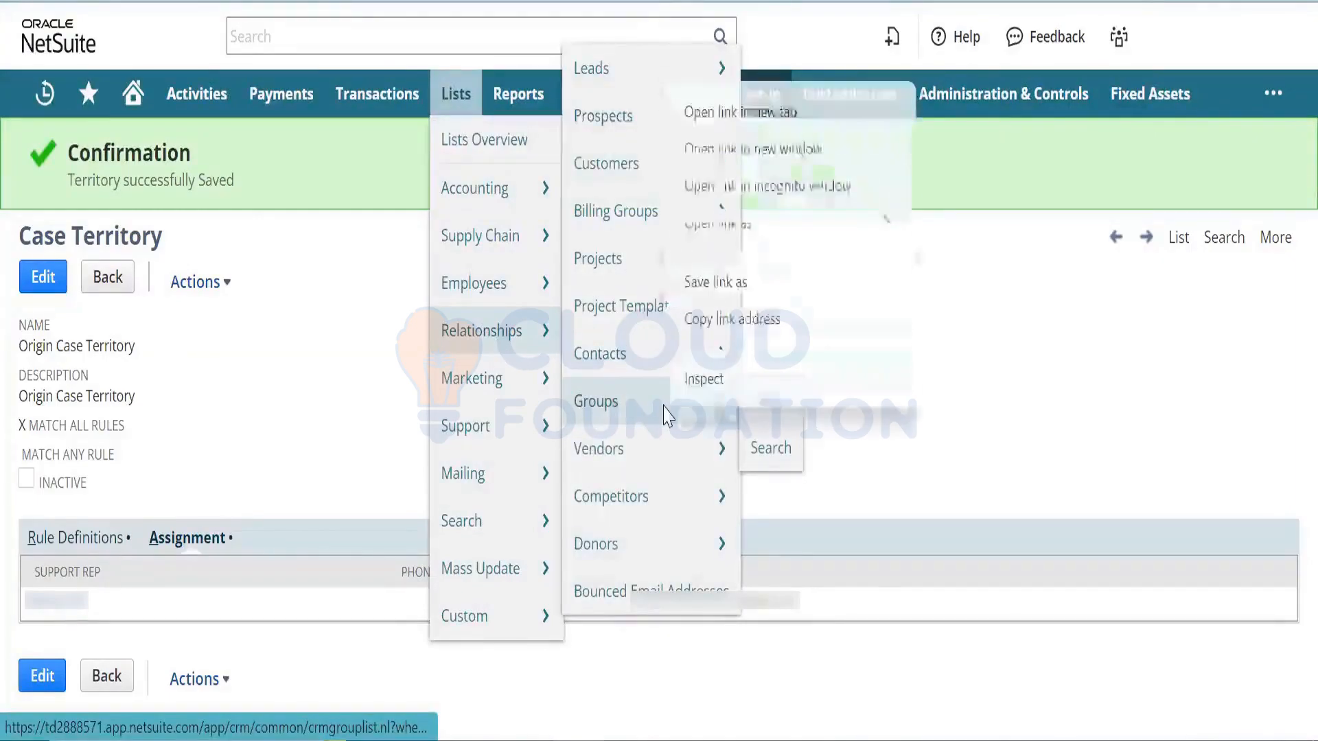
click(842, 122)
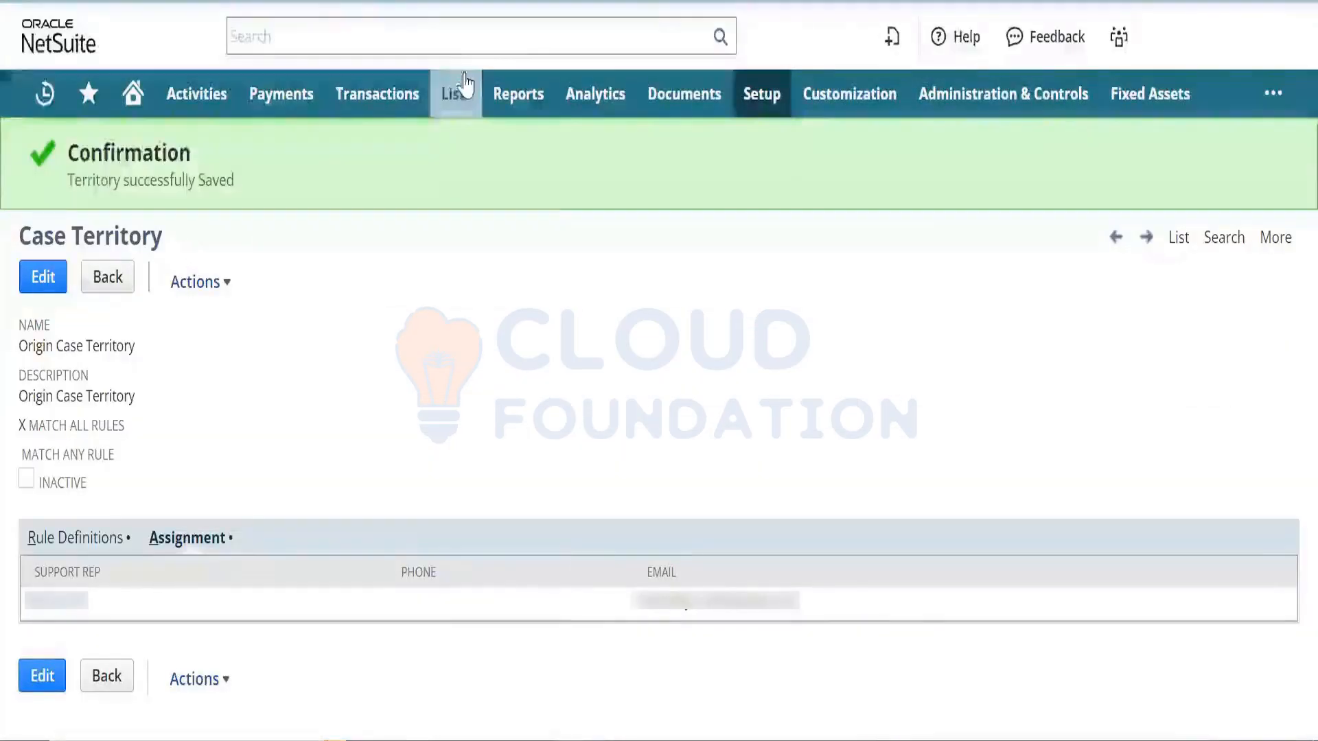
- Open the Employees list and bring up the employee record
mouse_move(455, 90)
mouse_move(522, 283)
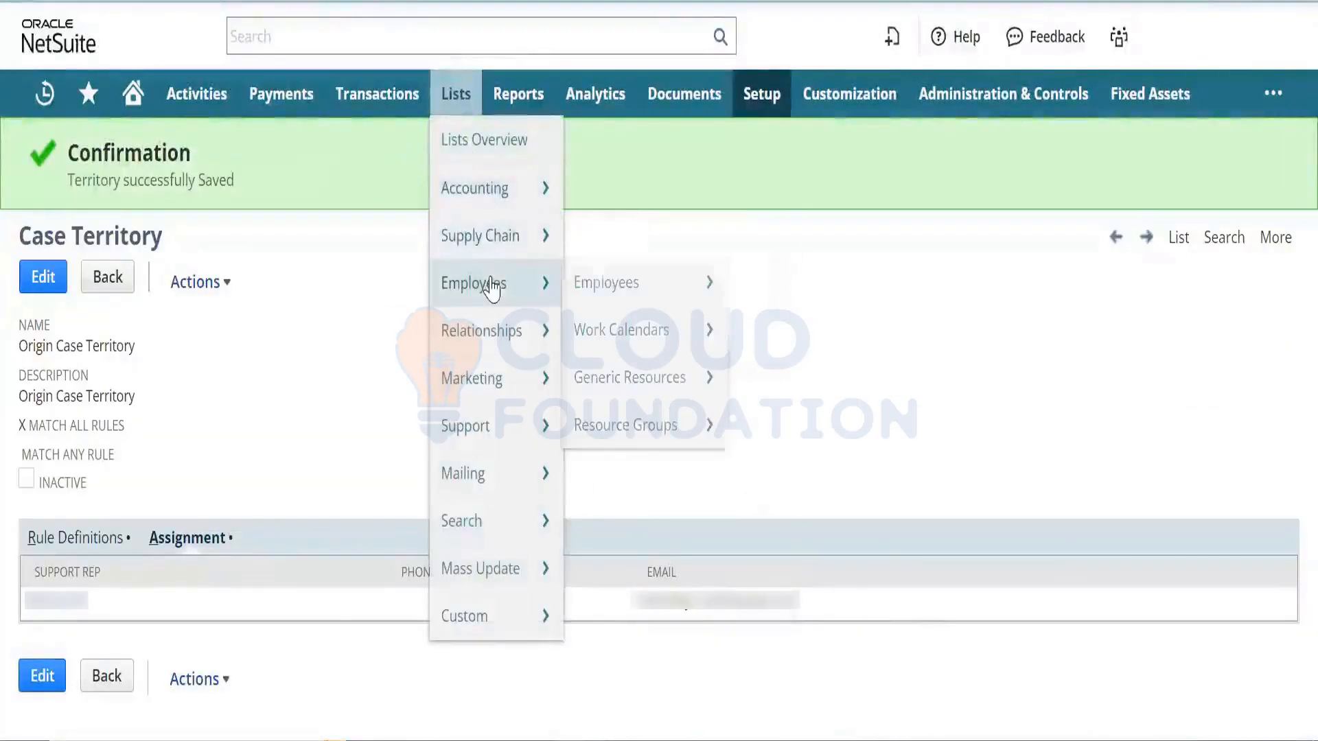
click(618, 299)
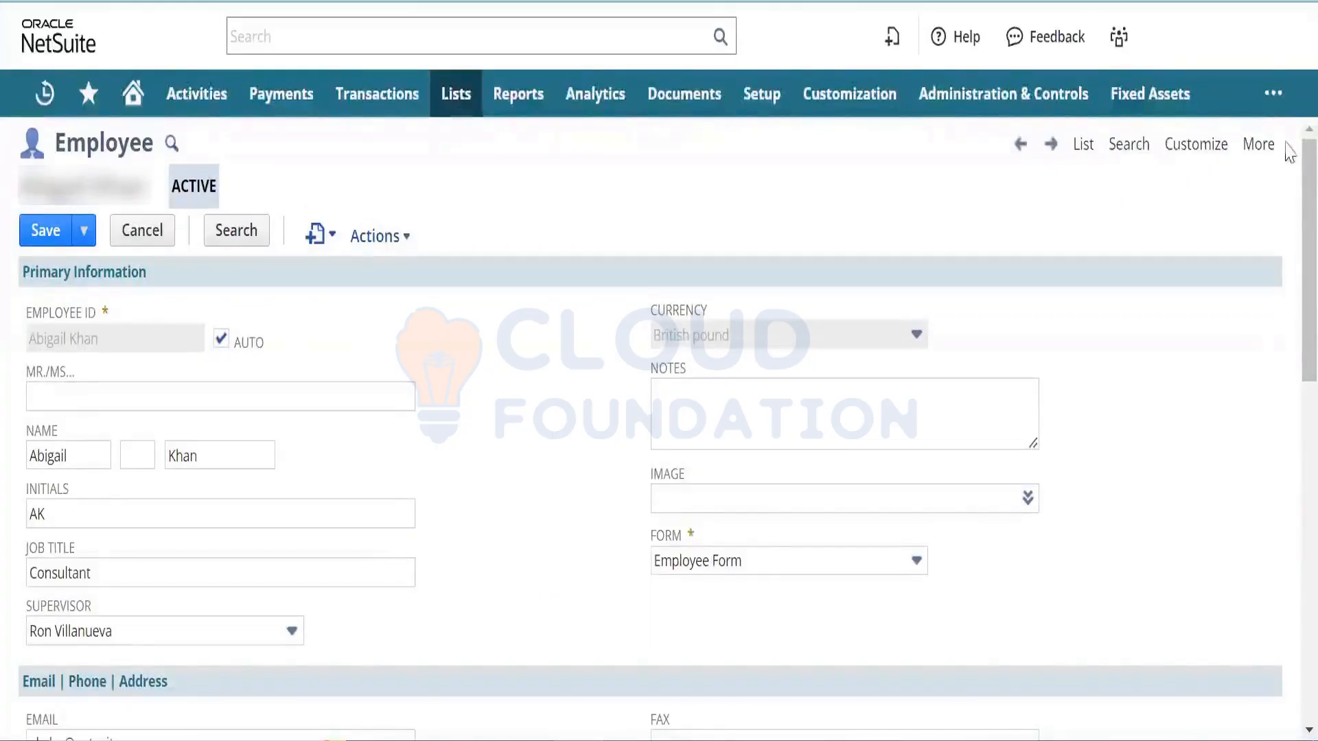
scroll(1283, 181, down, 10)
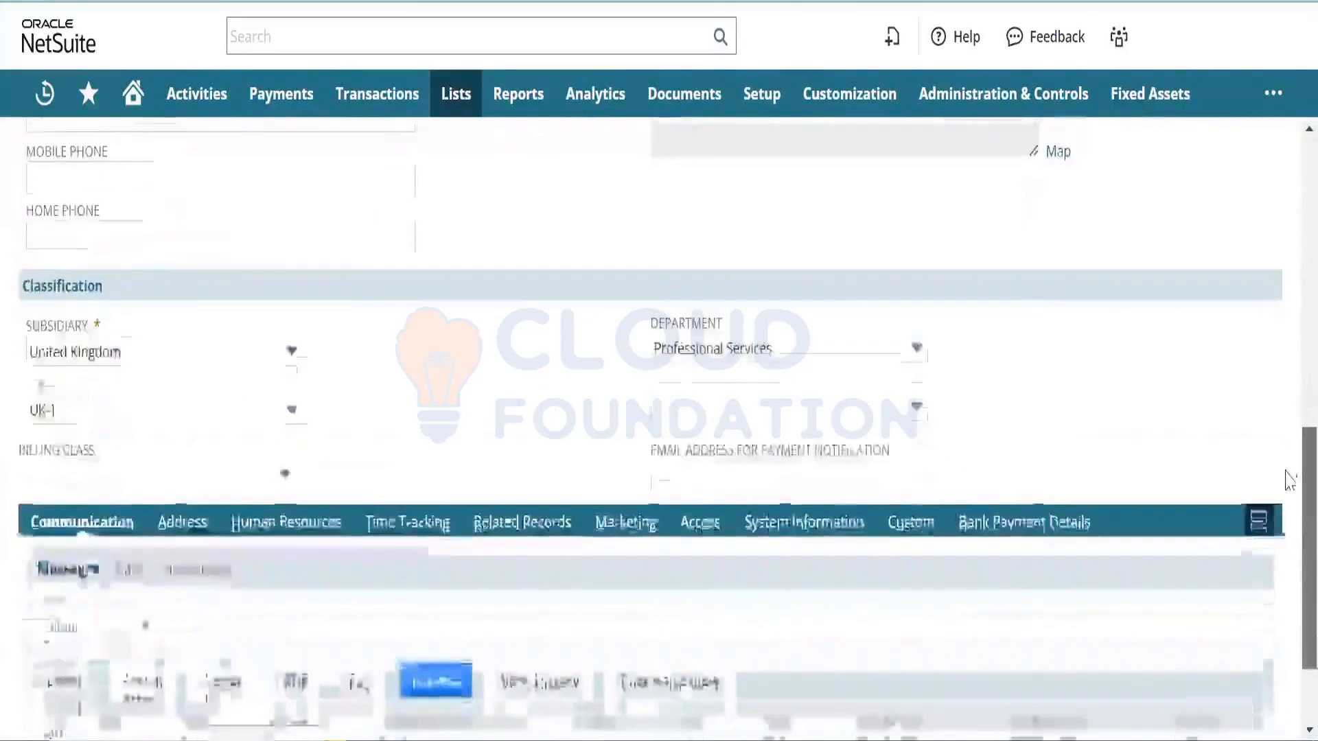
scroll(1288, 521, down, 2)
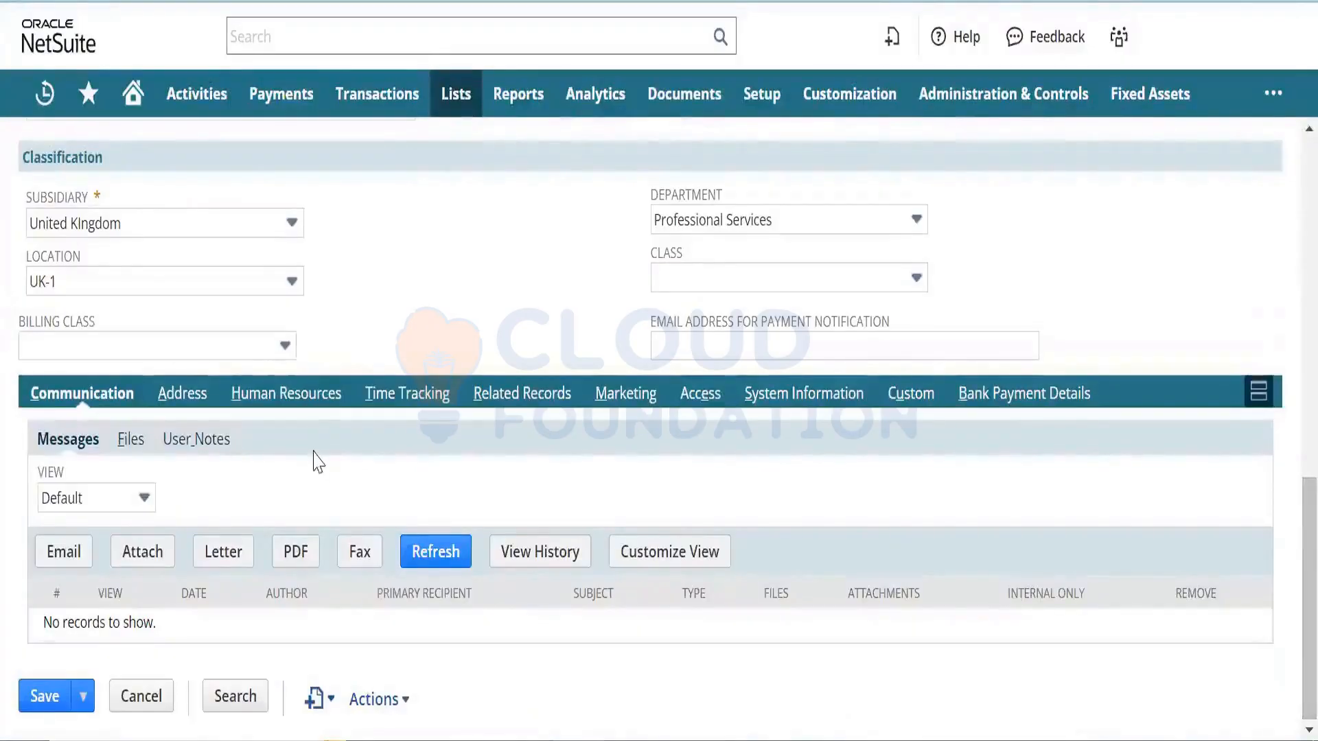
- Tick Support Rep and Sales Rep on Human Resources and save the employee
click(312, 397)
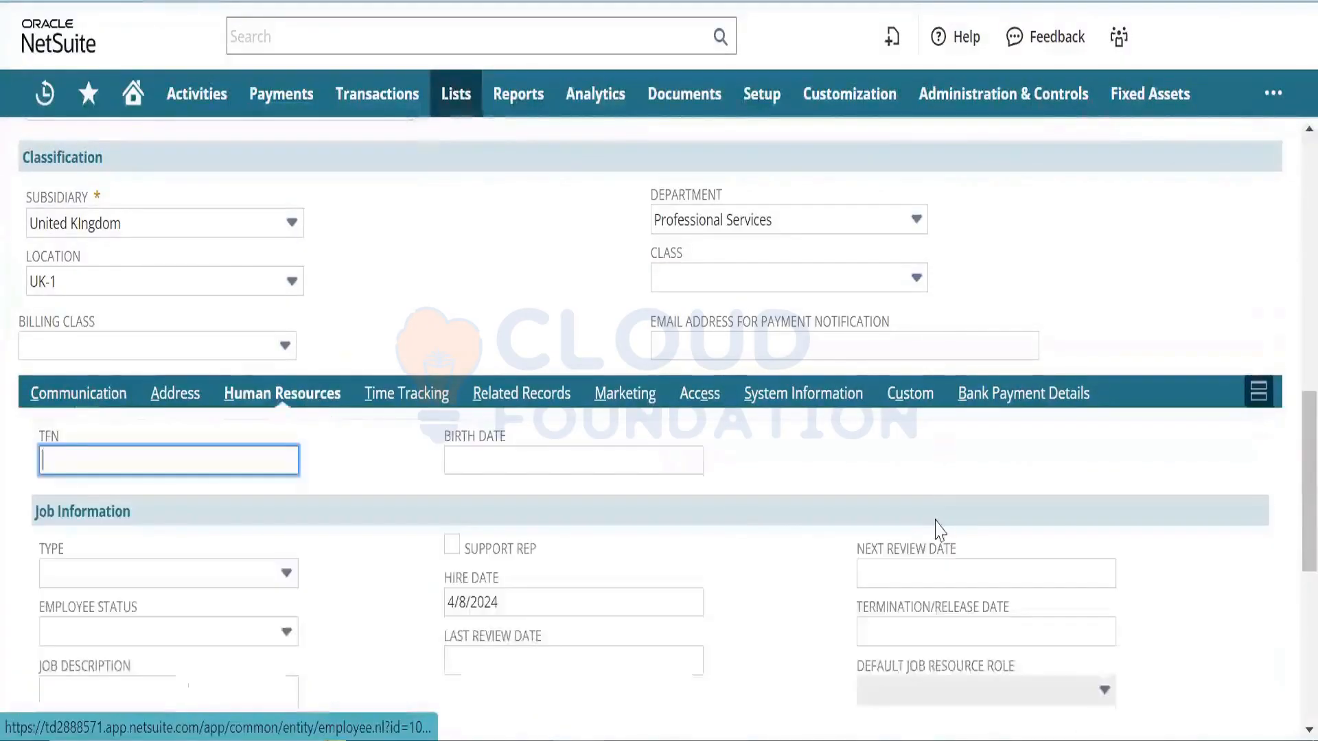
click(451, 546)
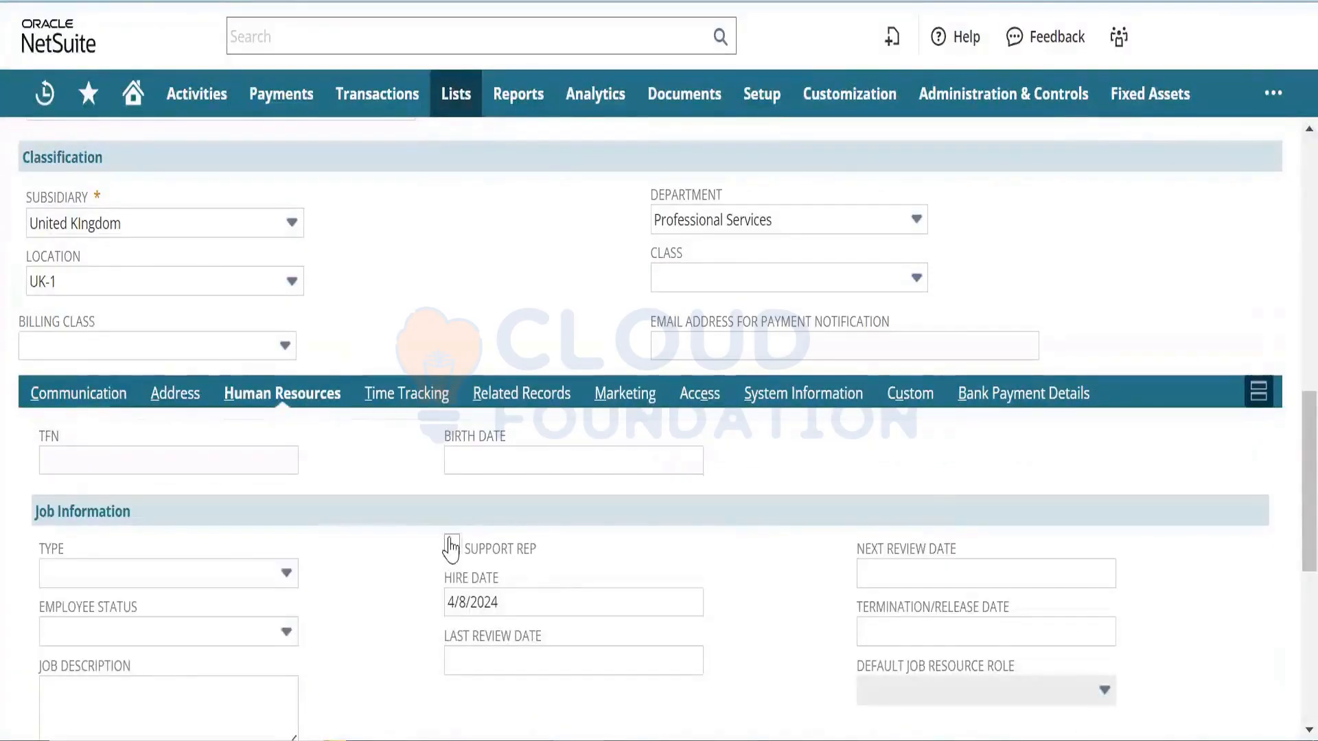
click(451, 545)
scroll(1289, 449, down, 5)
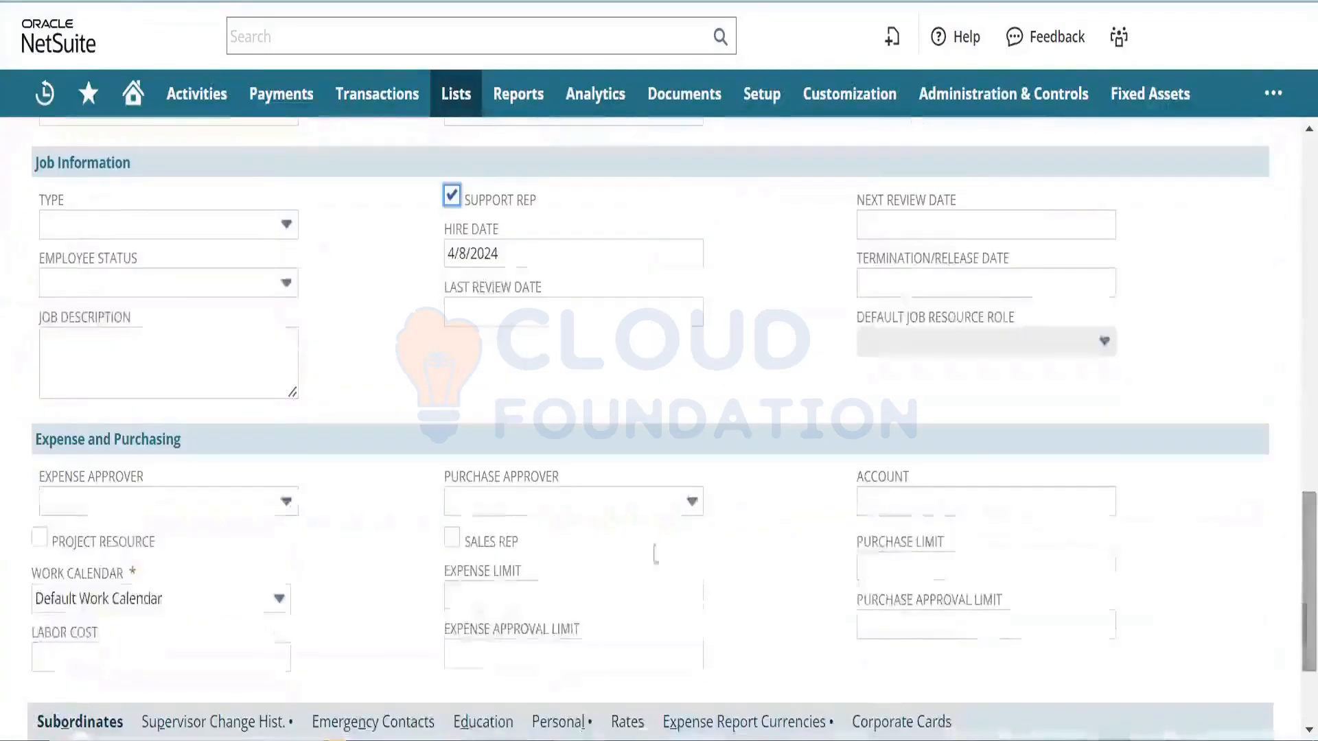
click(450, 544)
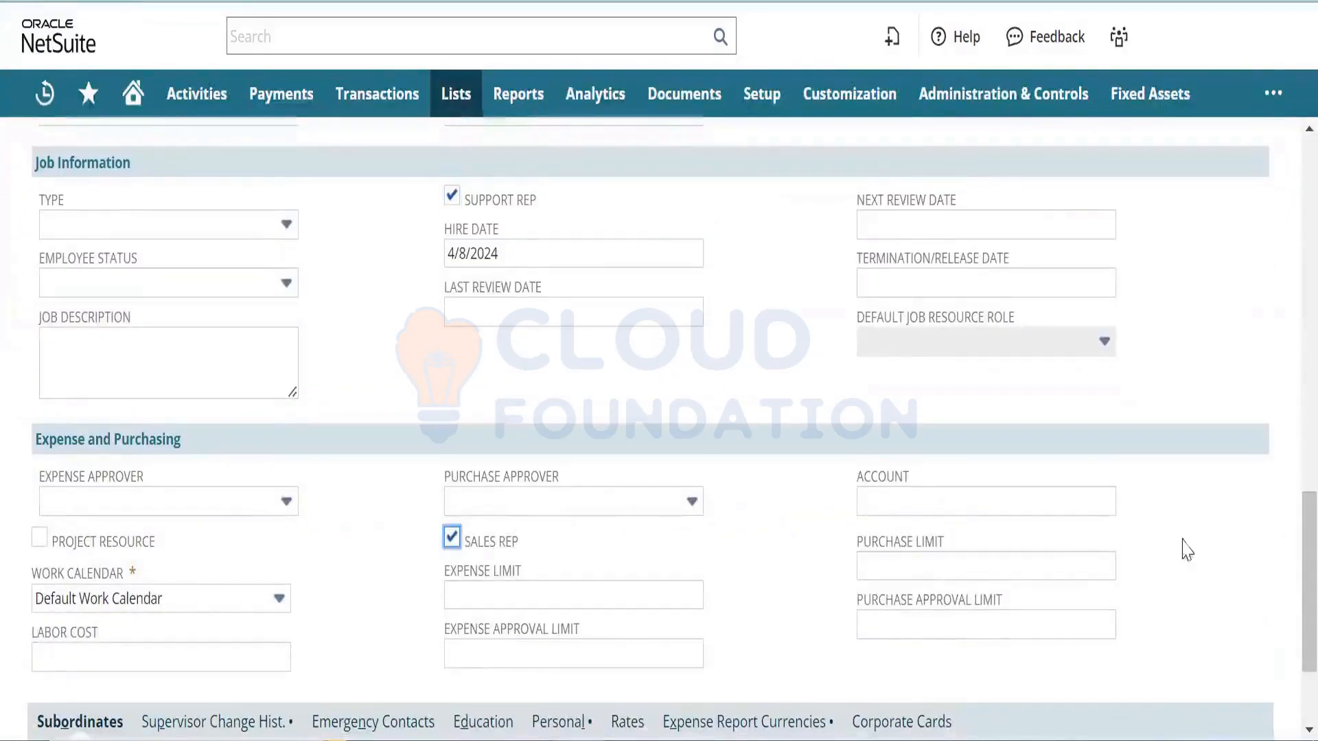
scroll(1297, 627, down, 3)
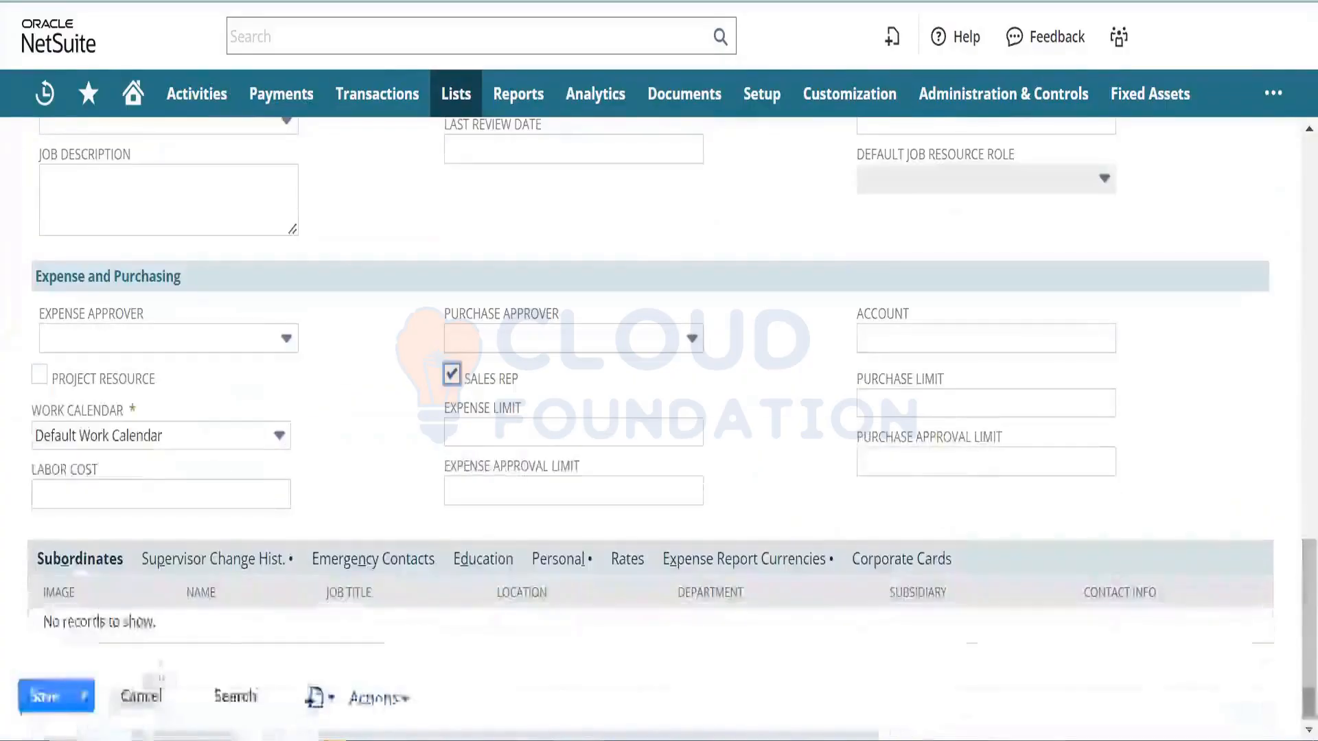
click(33, 707)
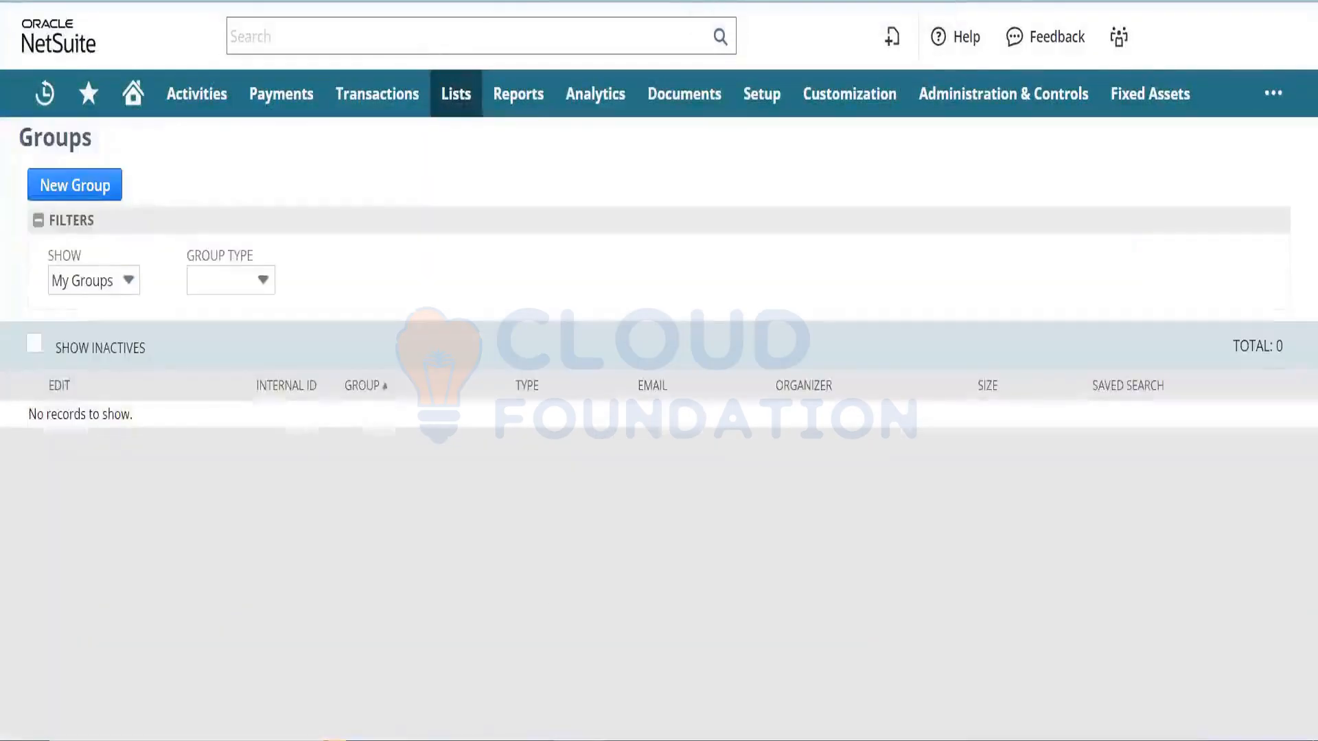
- Start a new Static group with Employee as the member type
click(91, 197)
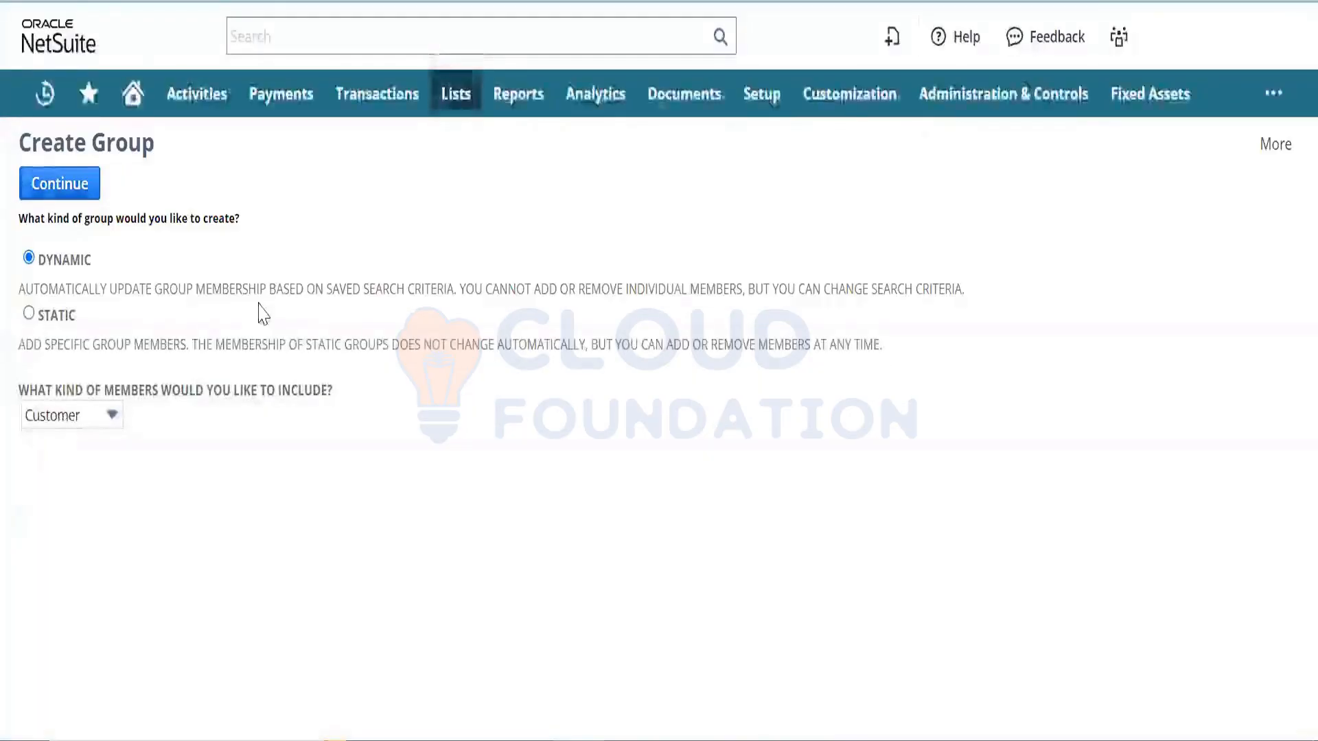
click(29, 314)
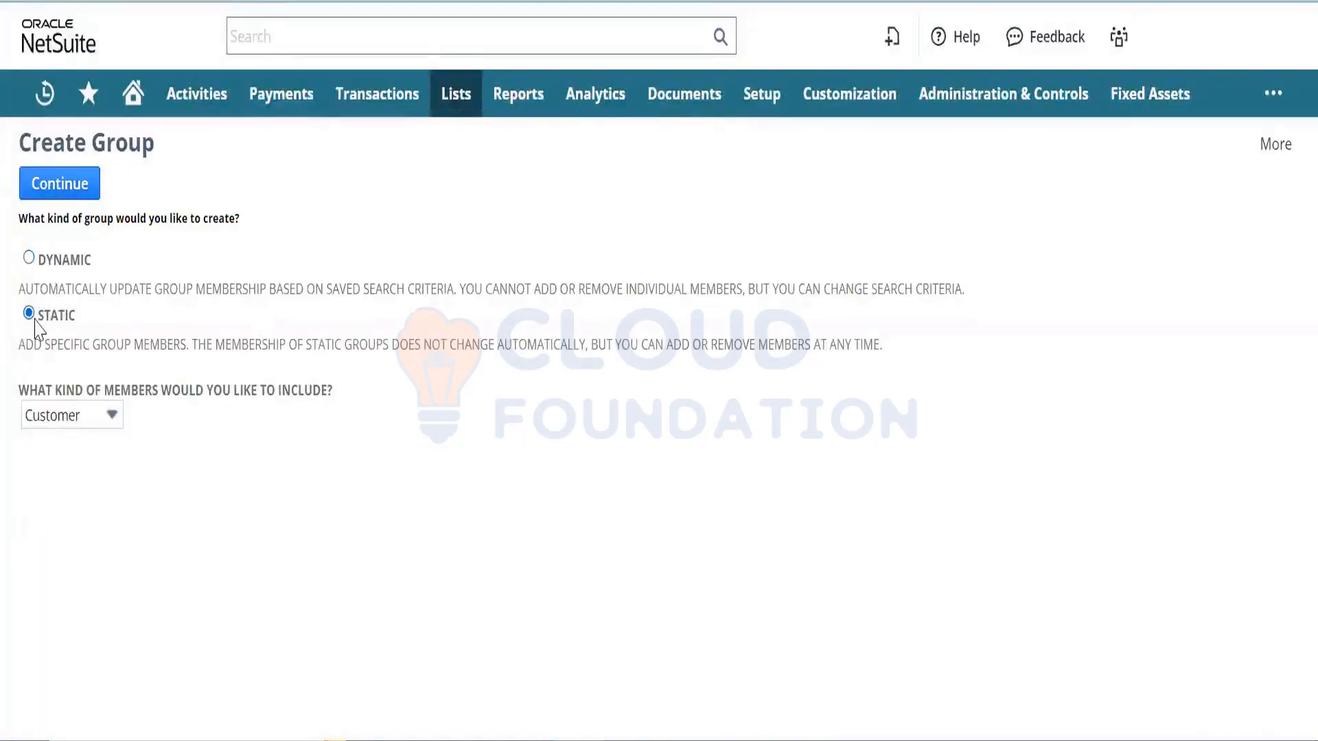
click(86, 421)
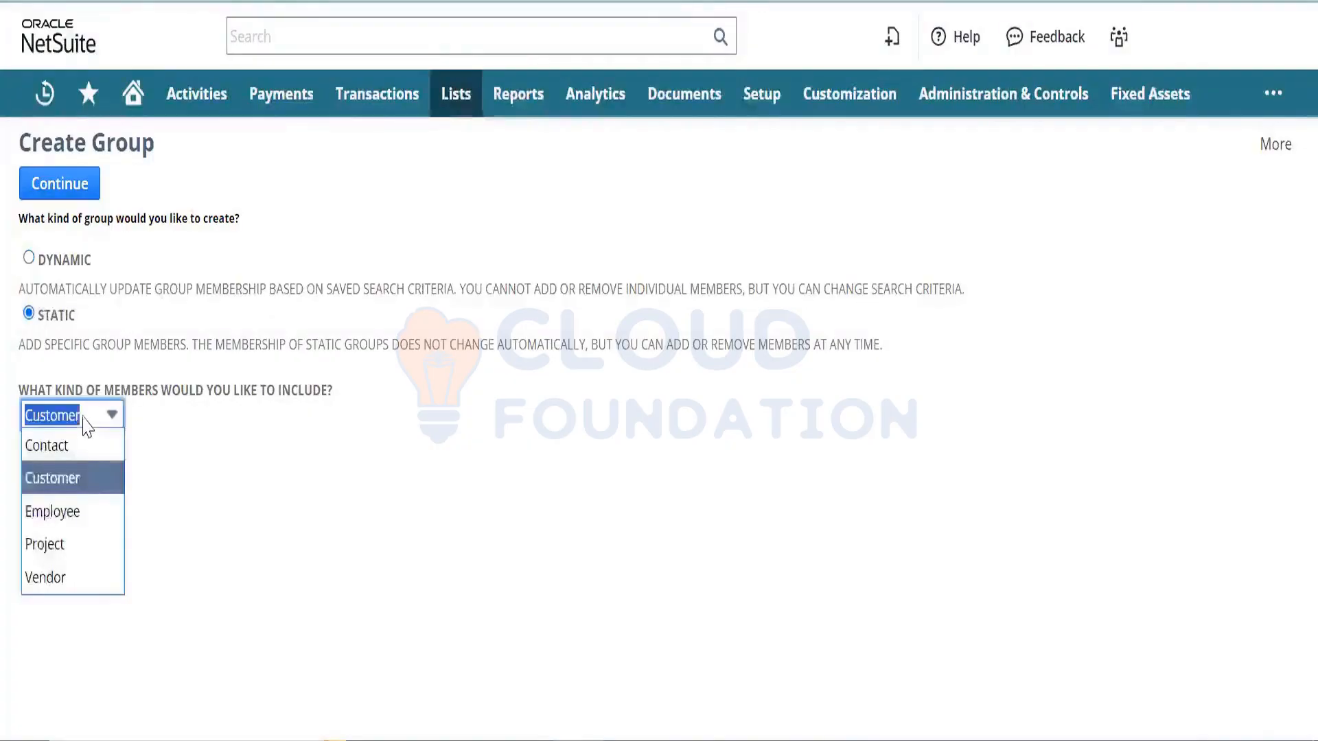
click(89, 512)
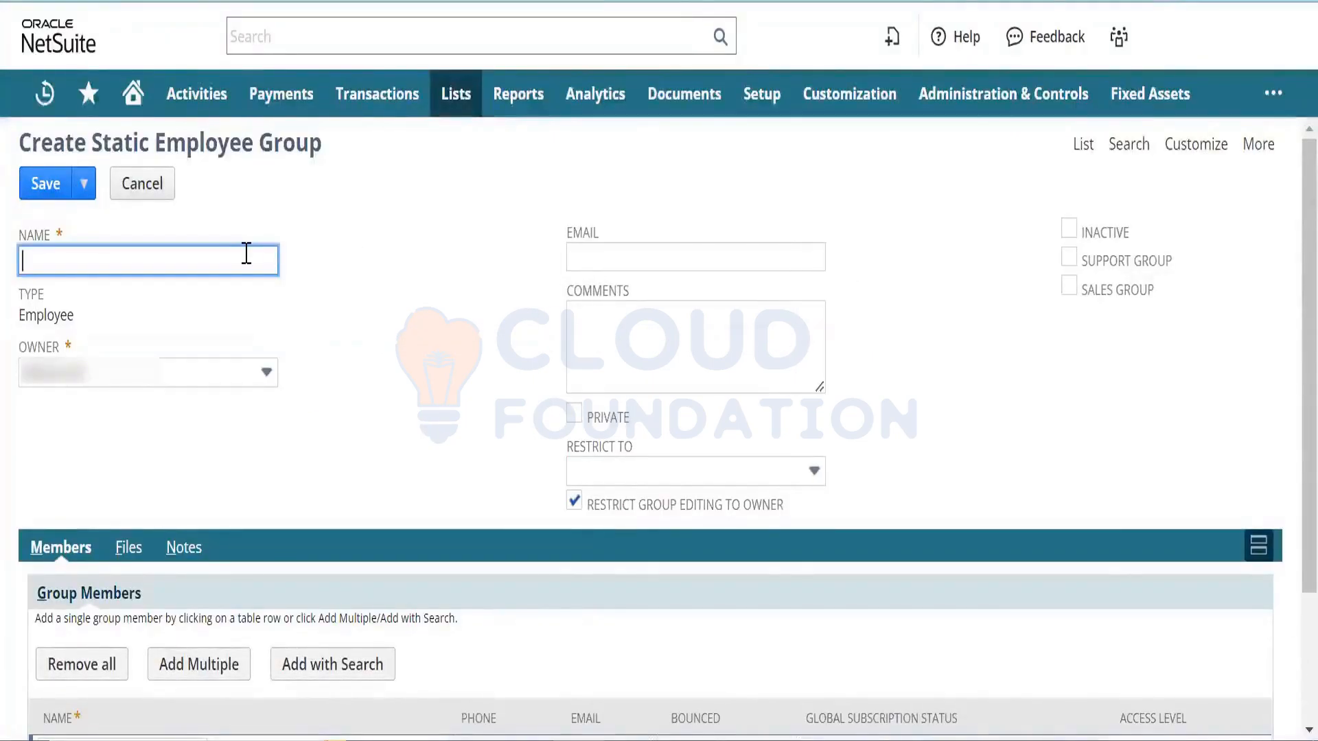
- Name the group 'Support Group' and tick its Support Group checkbox
text(Support FG)
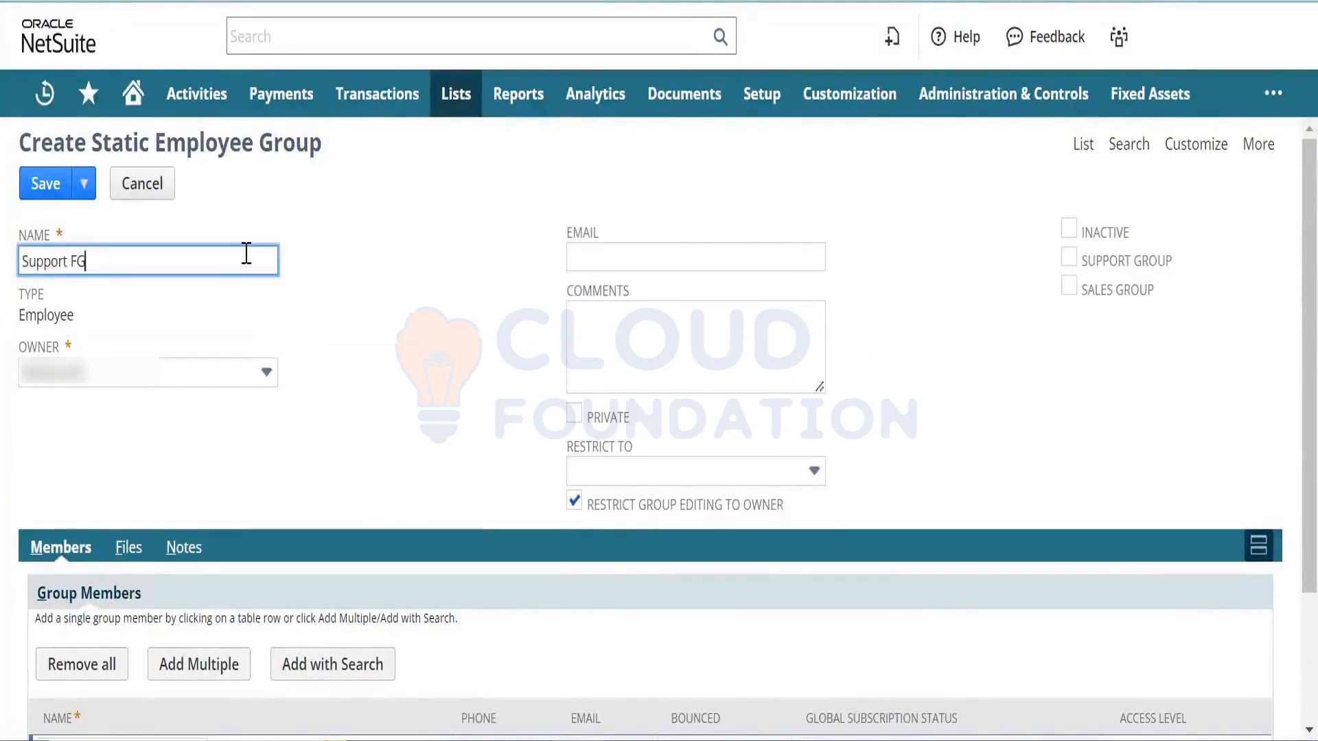
key(BackSpace)
key(BackSpace)
text(Gr)
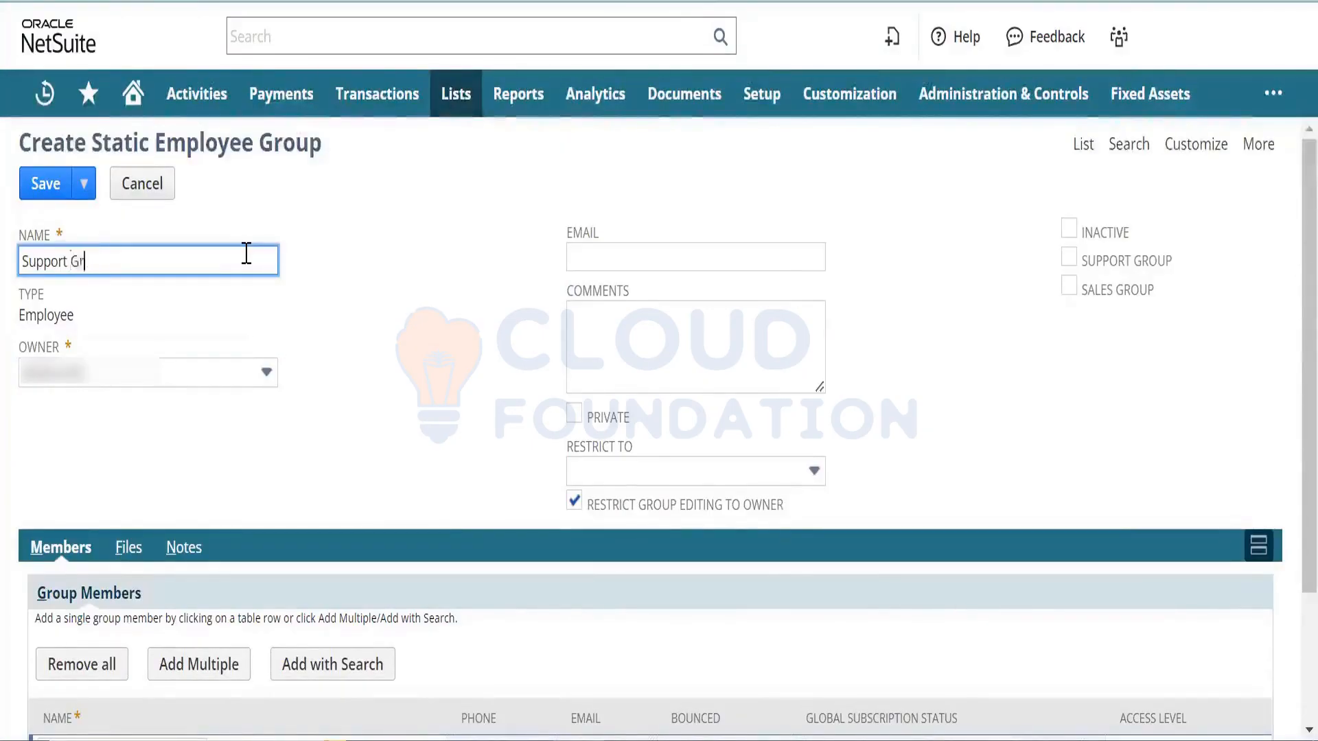
text(ouup)
key(BackSpace)
key(BackSpace)
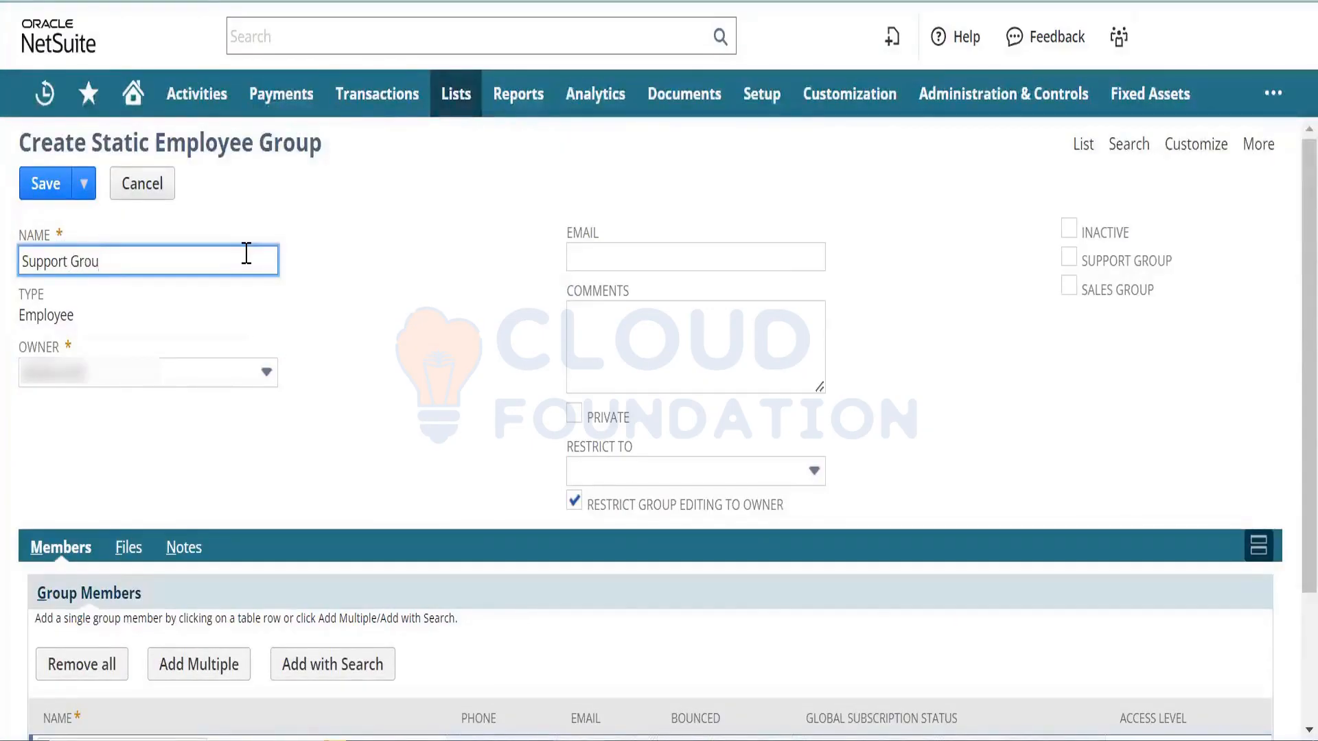
key(Tab)
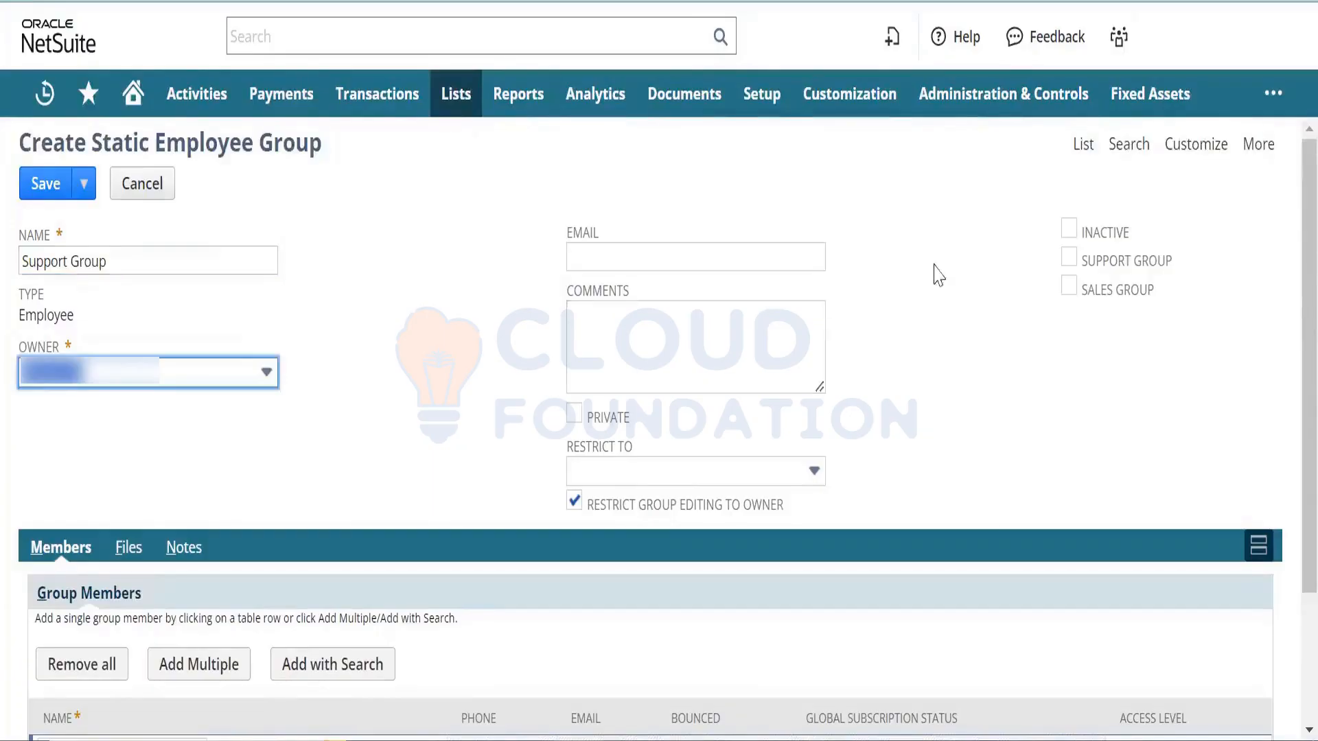
click(1068, 258)
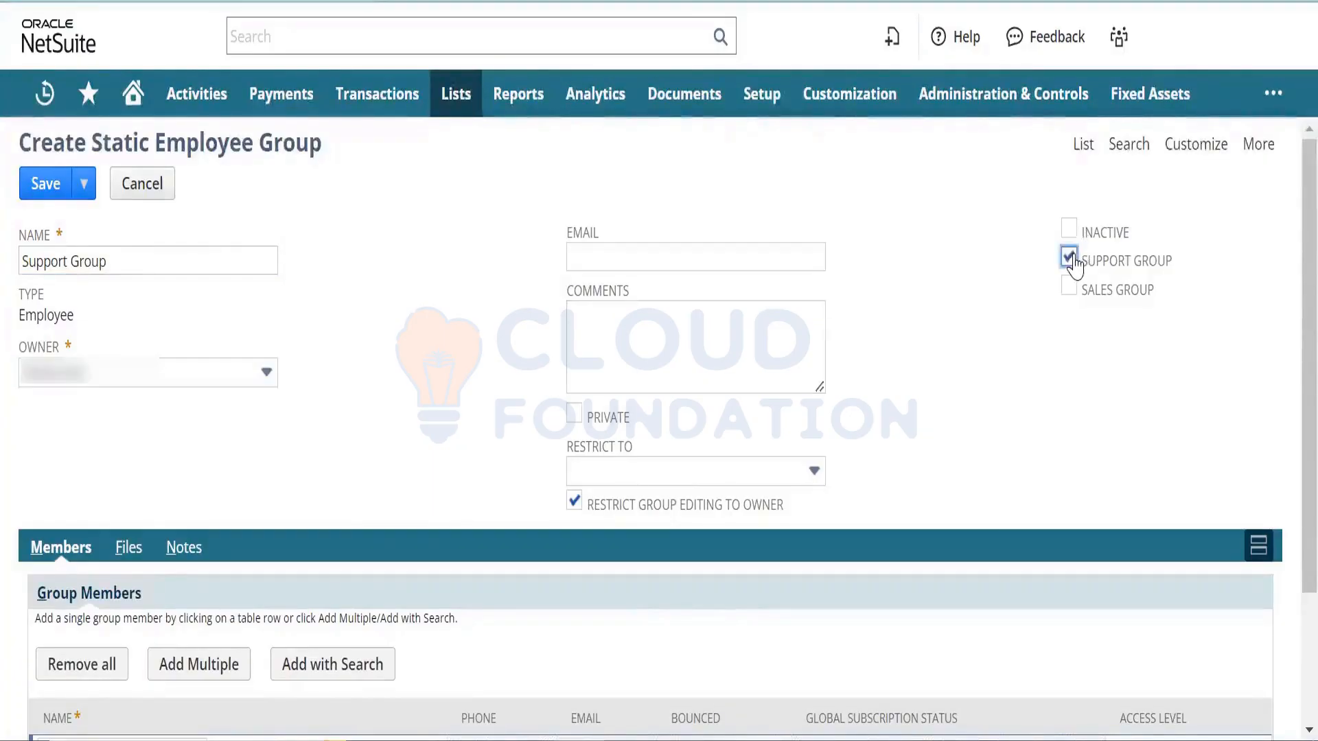
click(625, 259)
click(630, 332)
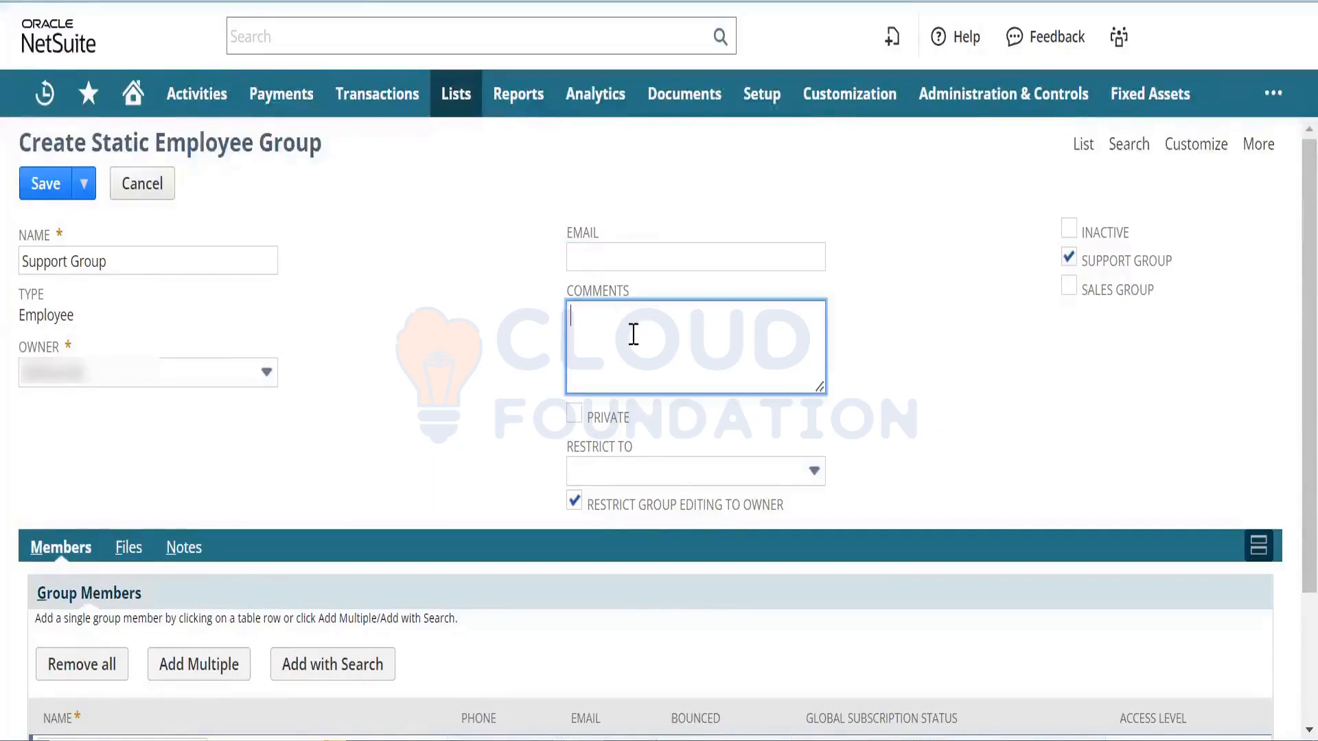
click(935, 418)
- Add an employee to the group's members and save Support Group
scroll(1286, 380, down, 2)
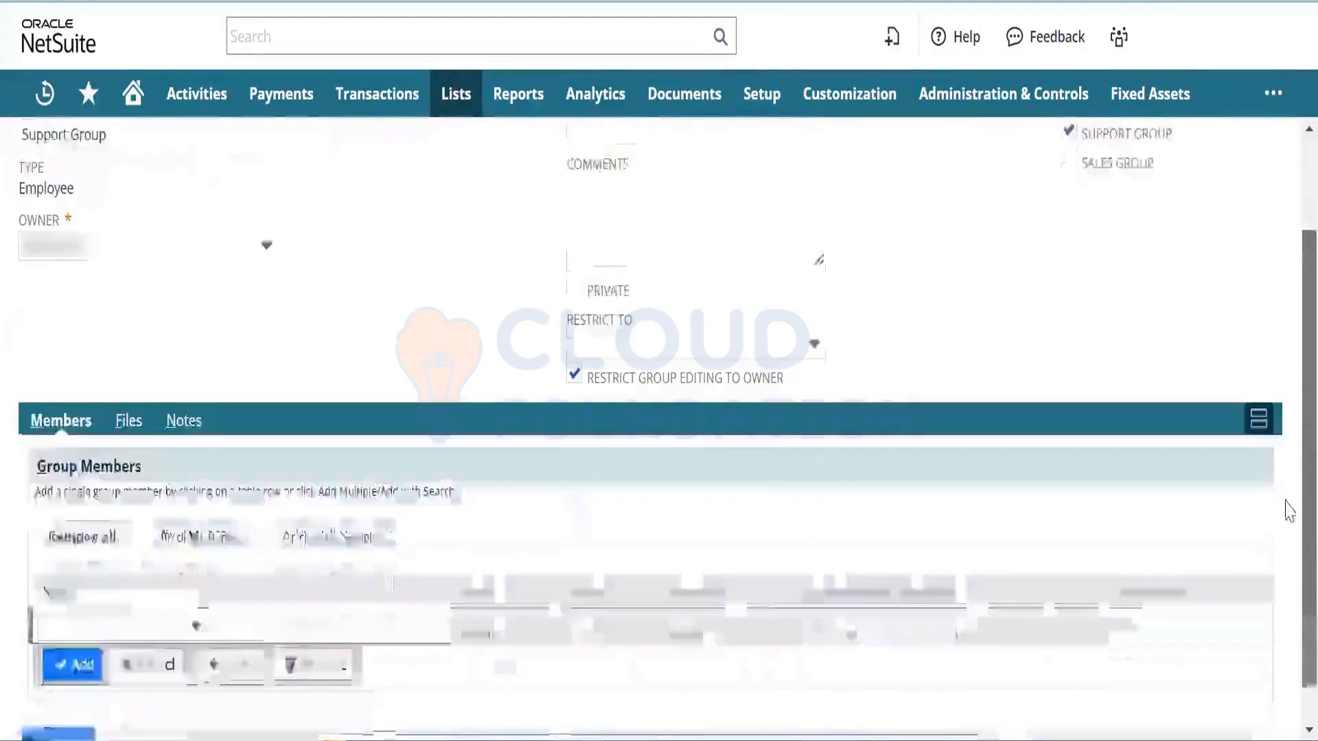
click(168, 578)
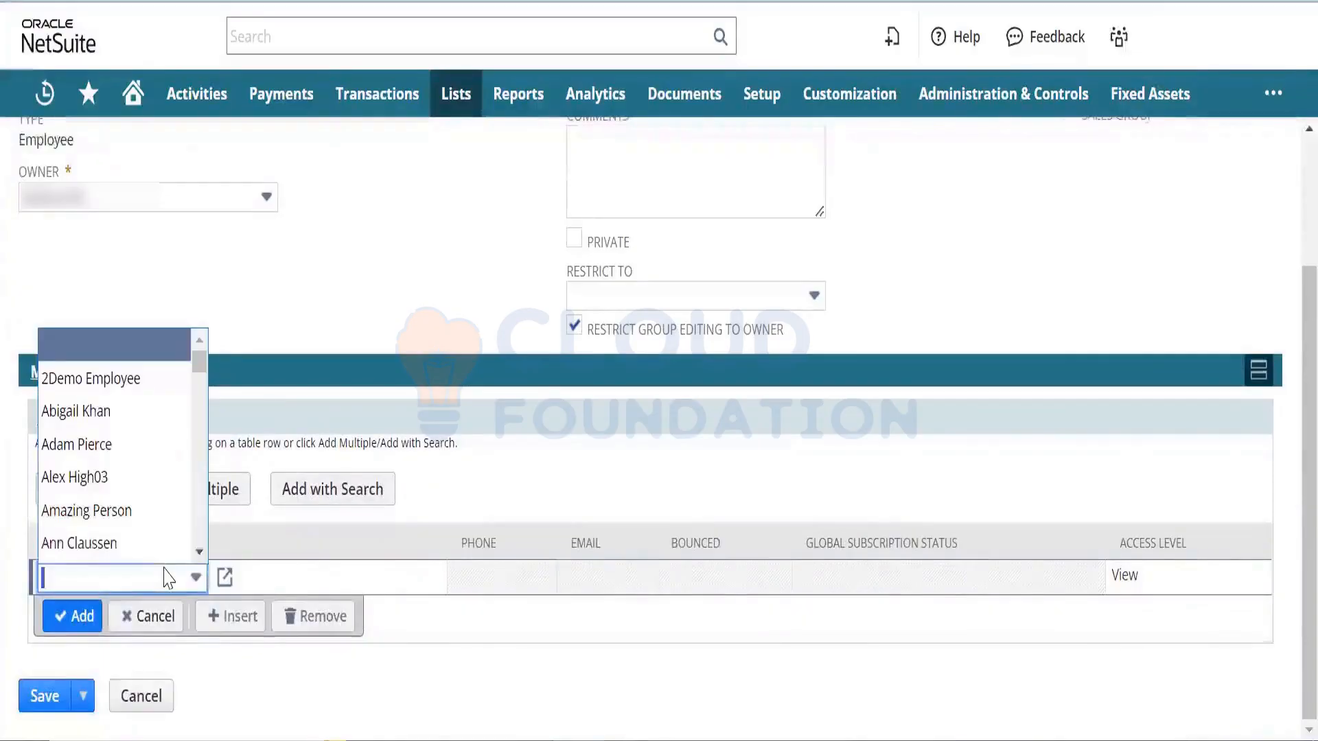
click(324, 251)
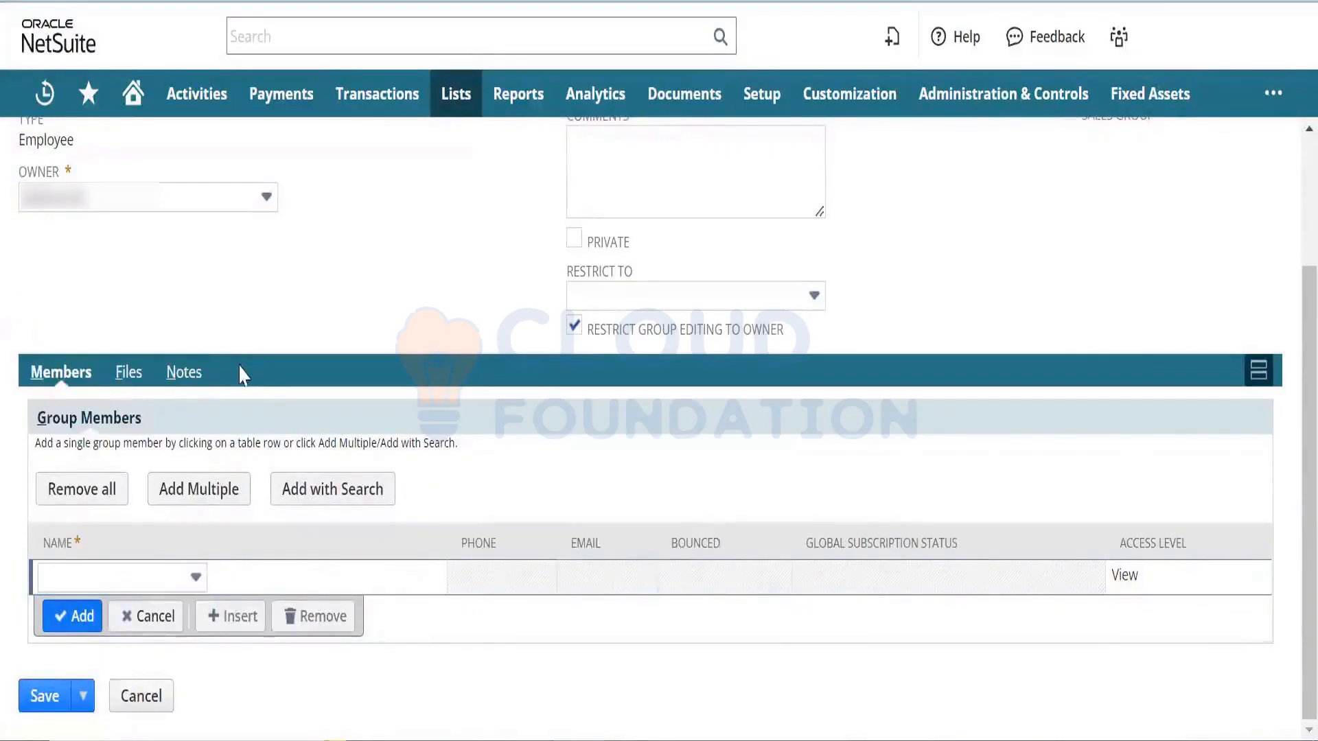
click(118, 580)
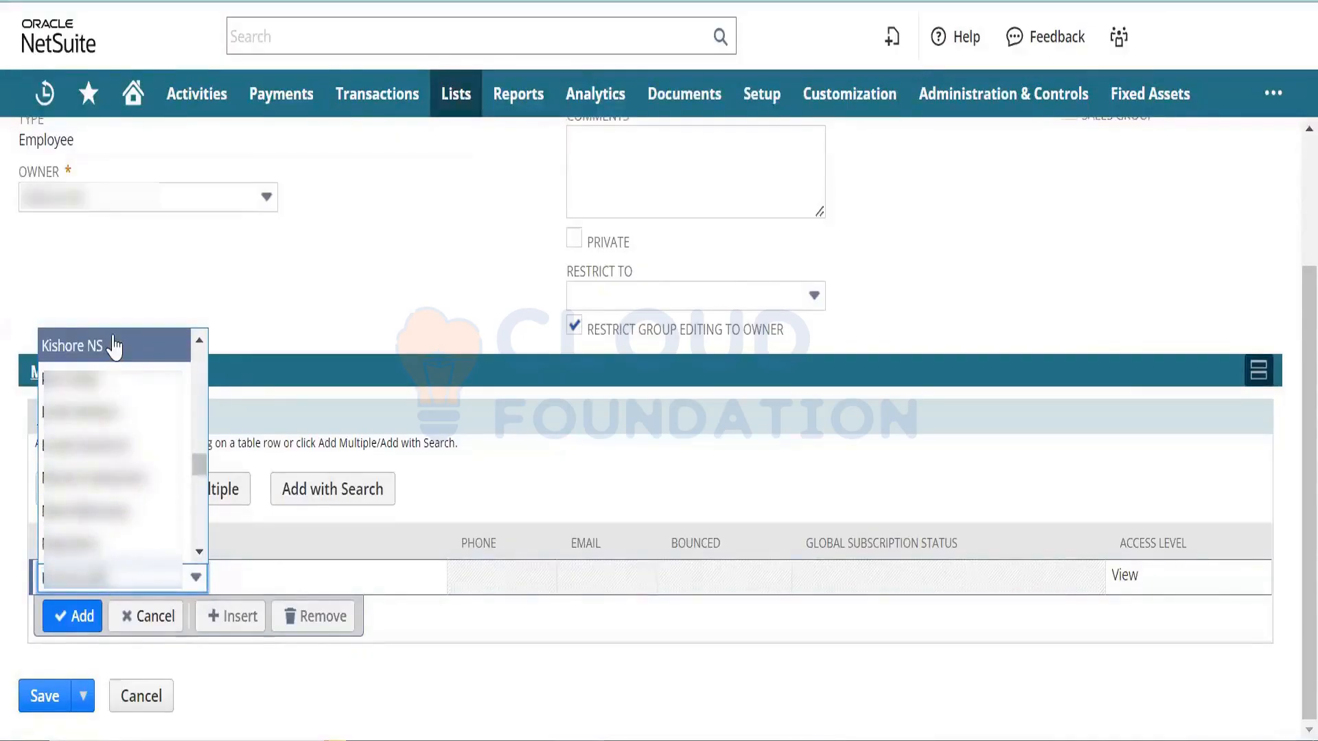
click(117, 344)
click(86, 621)
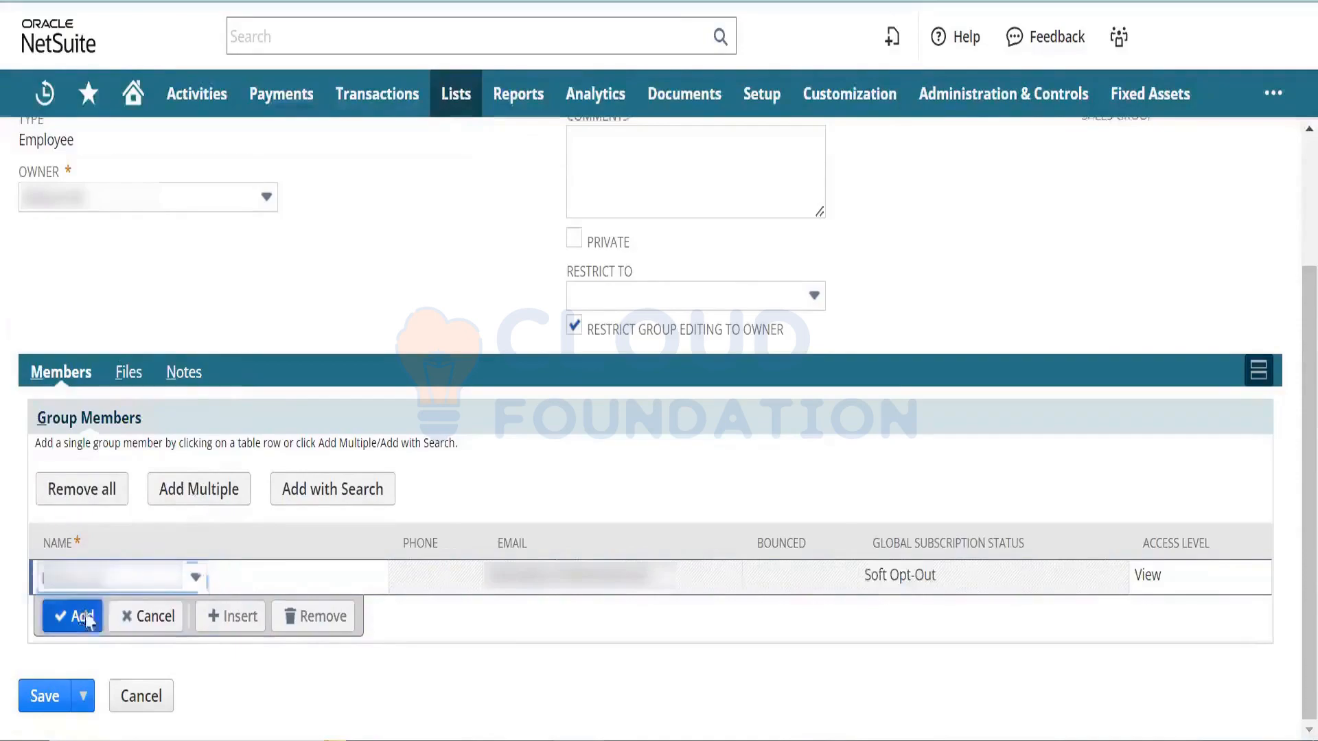
click(116, 612)
text(al)
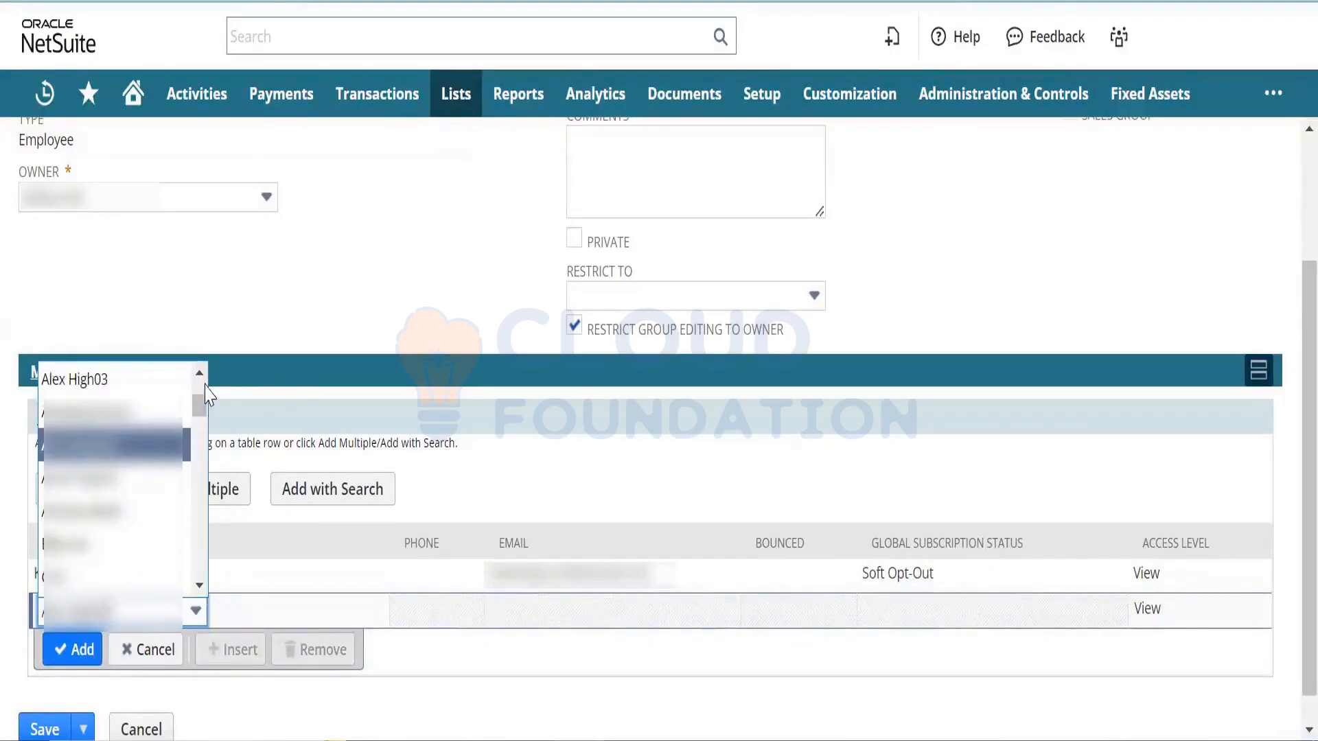
drag(203, 404, 203, 386)
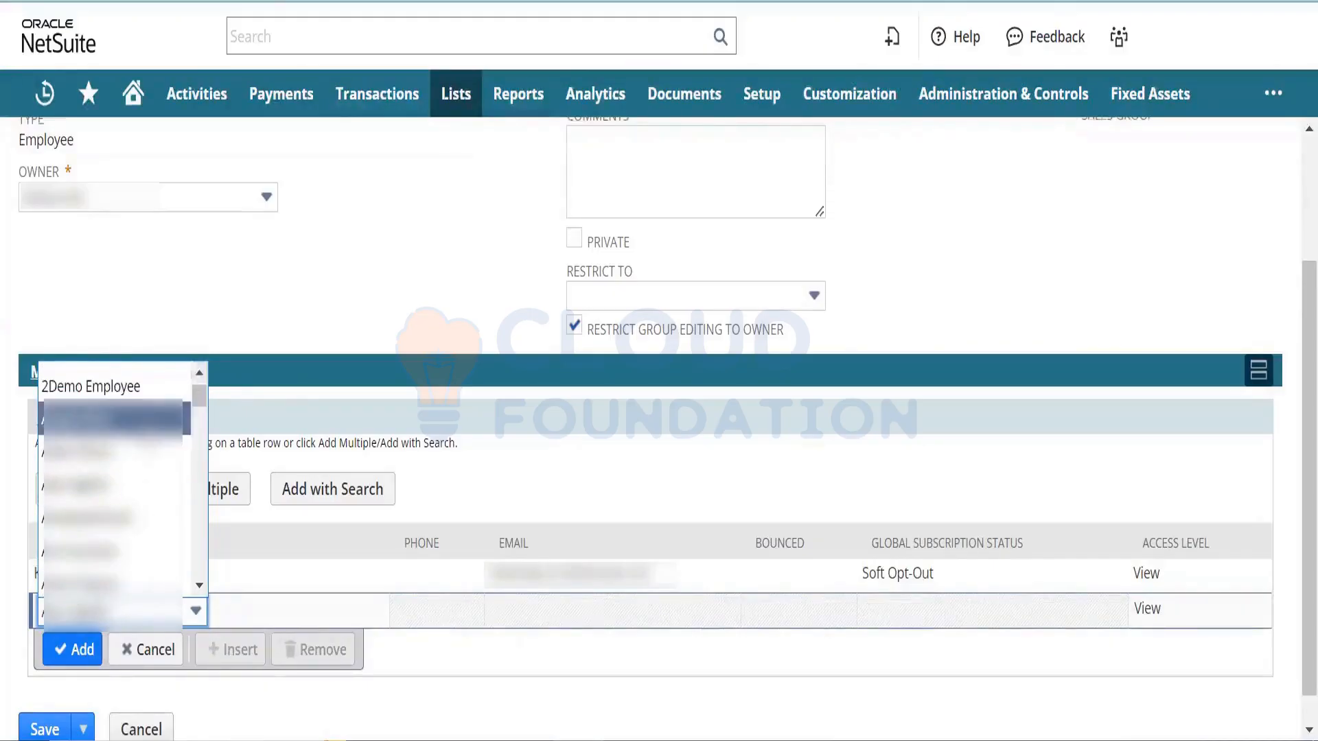
click(110, 418)
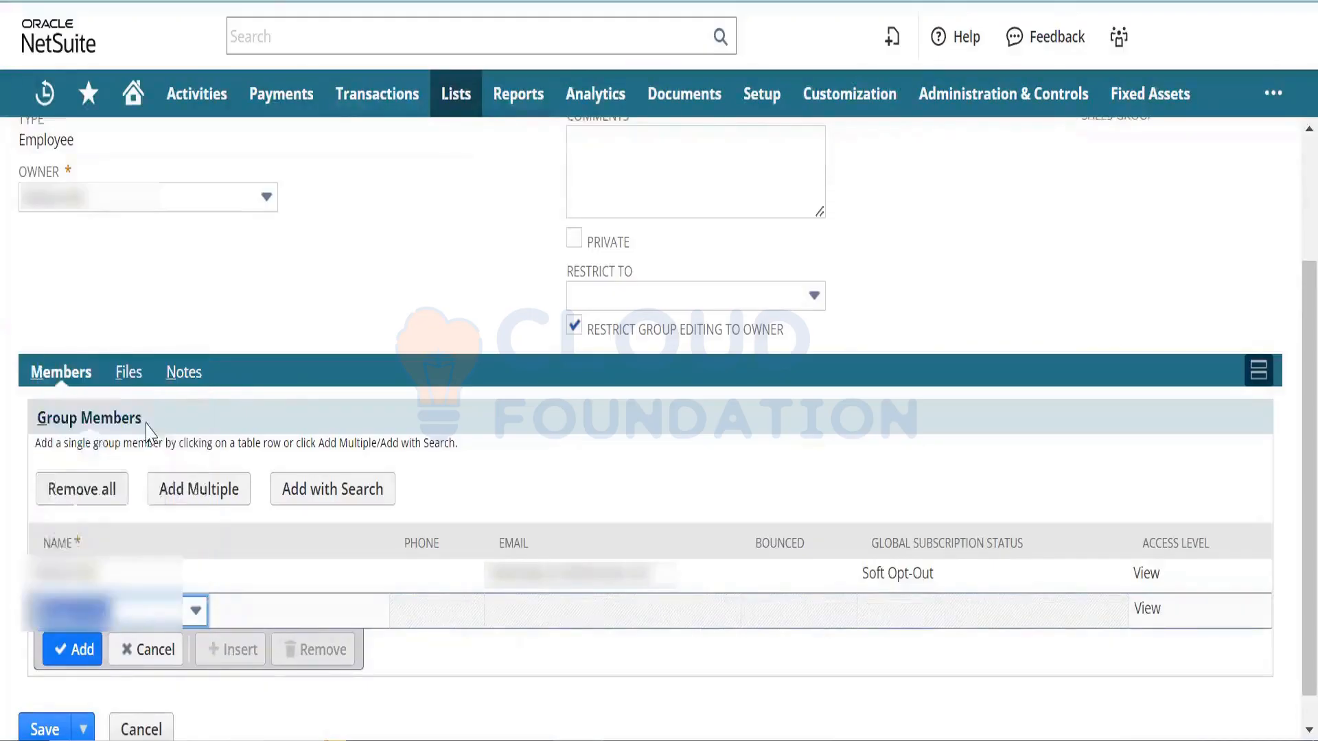
click(72, 661)
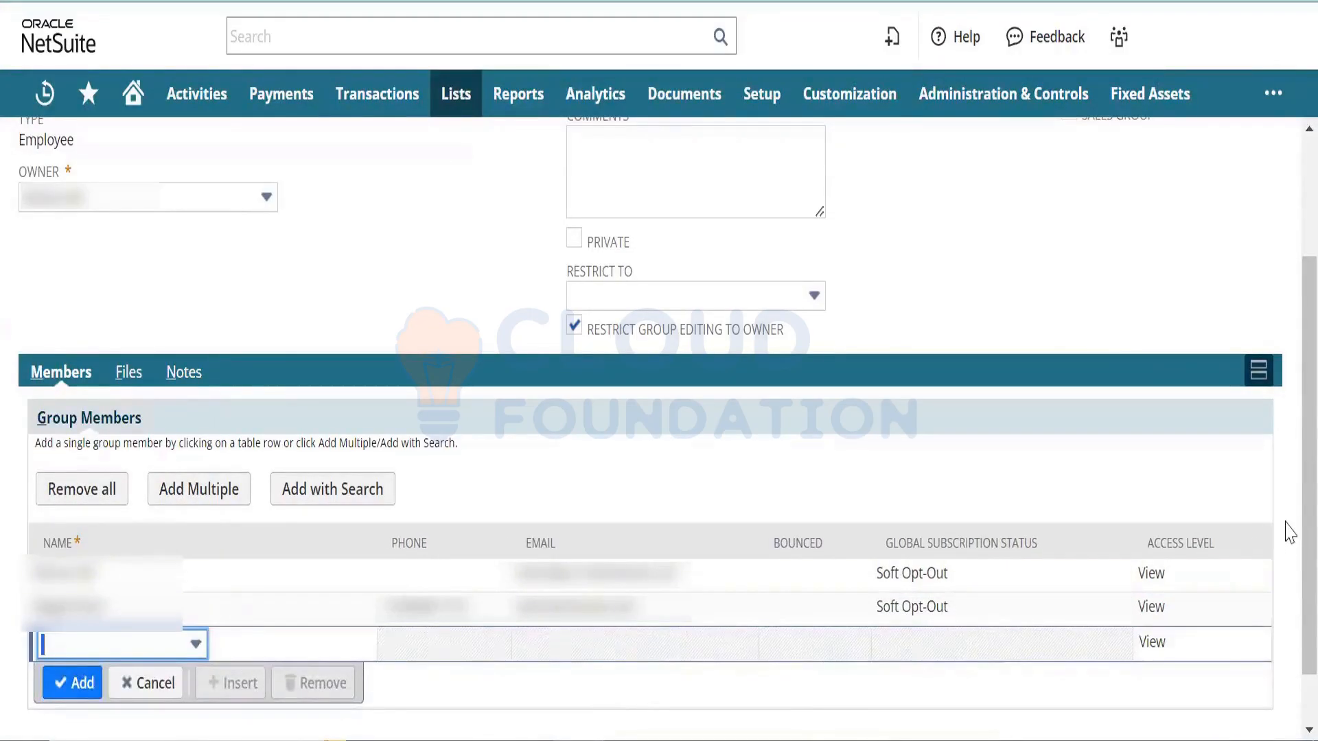
scroll(1208, 570, down, 1)
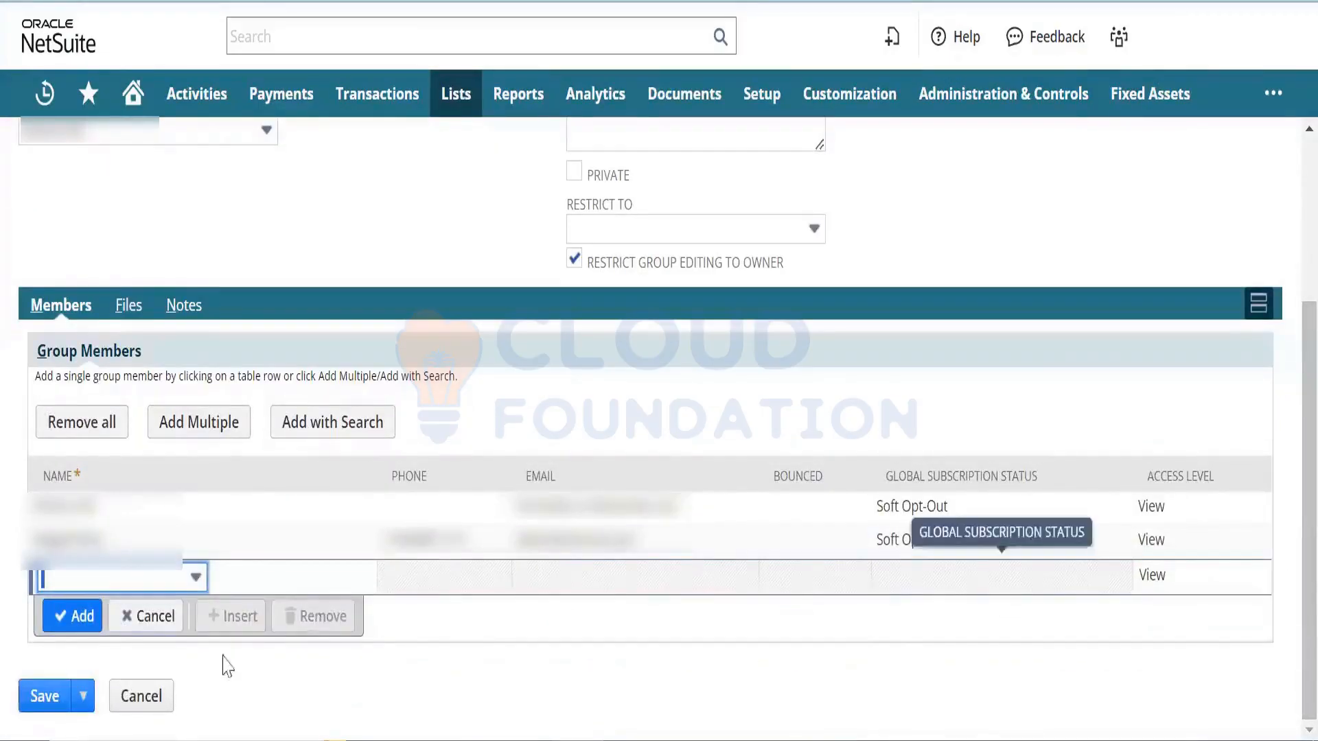
click(48, 700)
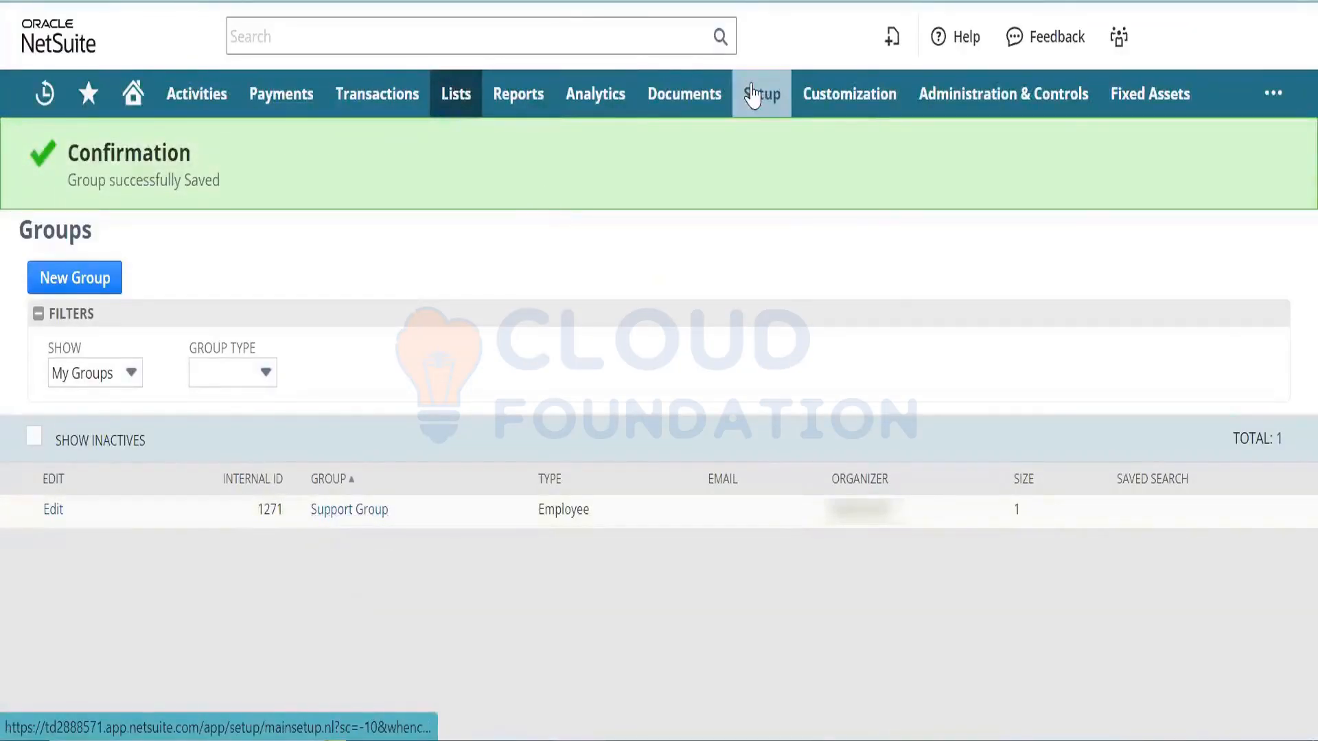
- Open Setup > Support > Case Territories in a new browser tab
mouse_move(761, 94)
mouse_move(845, 424)
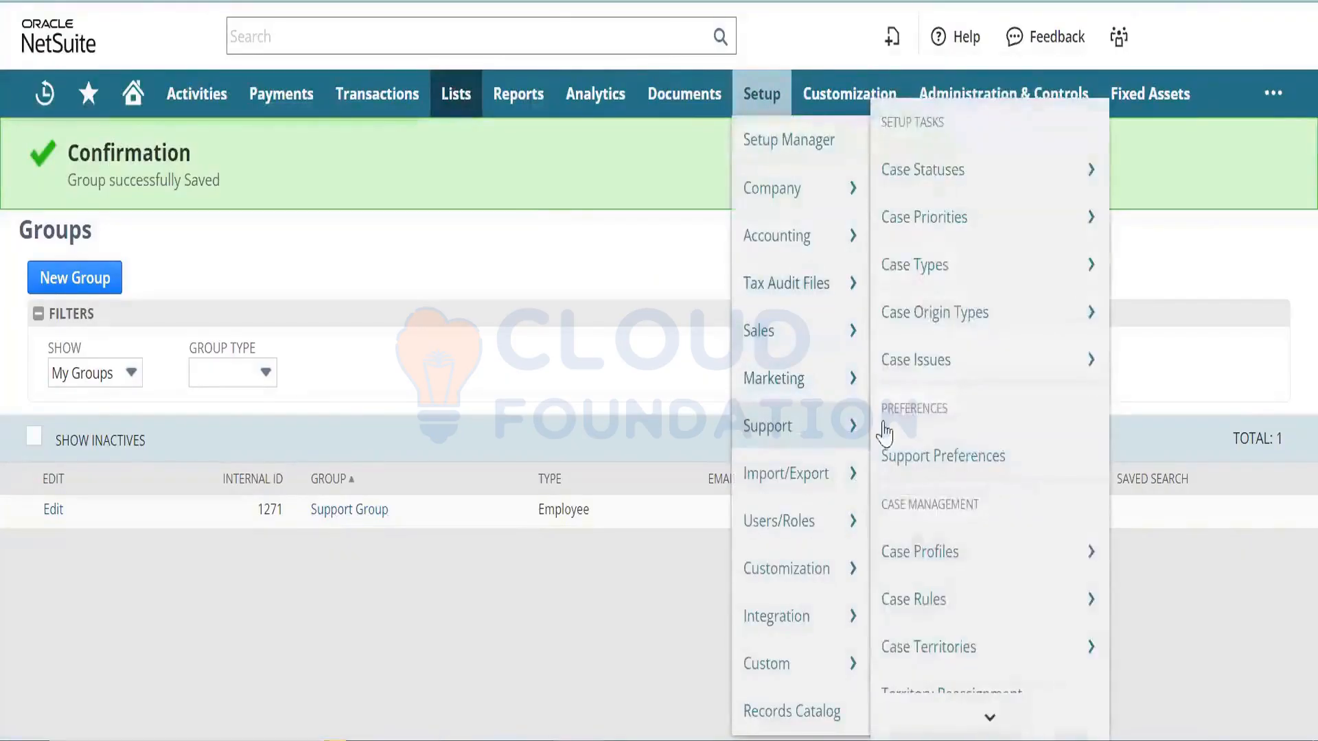
mouse_move(994, 594)
right_click(1000, 650)
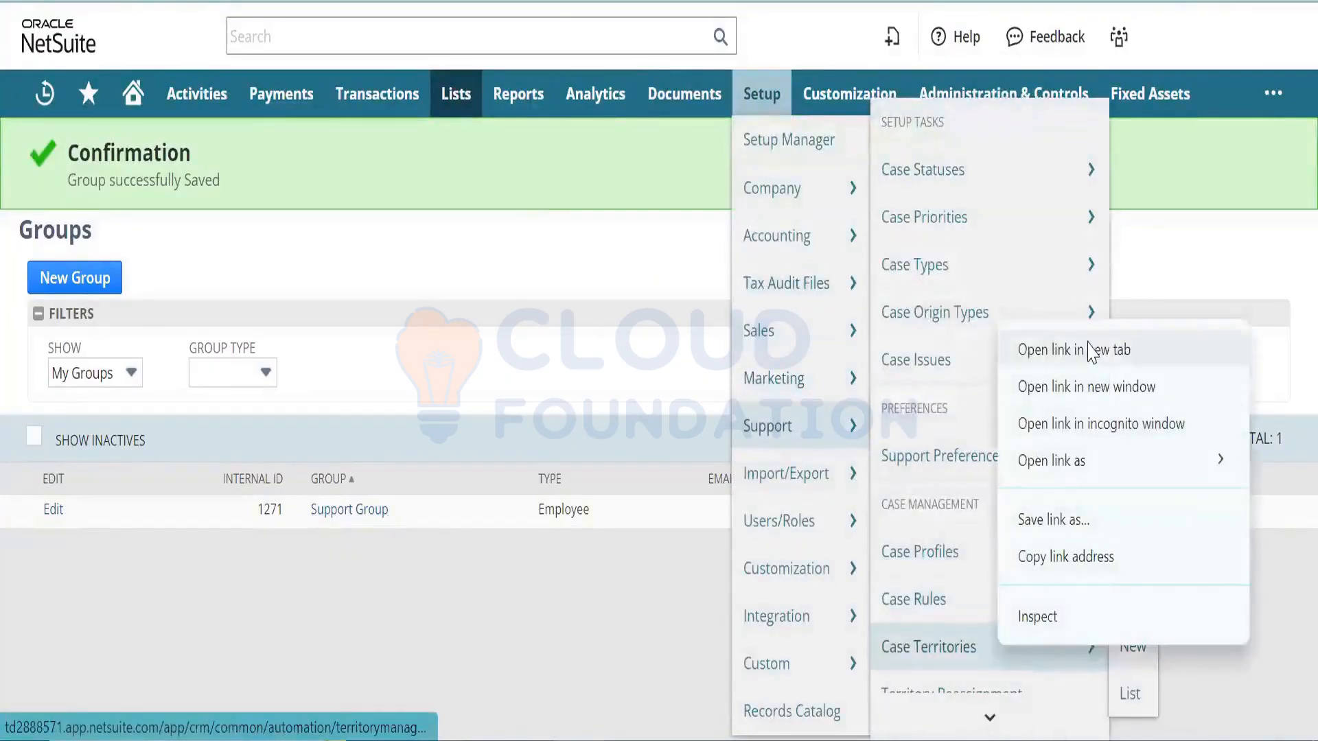
click(1091, 352)
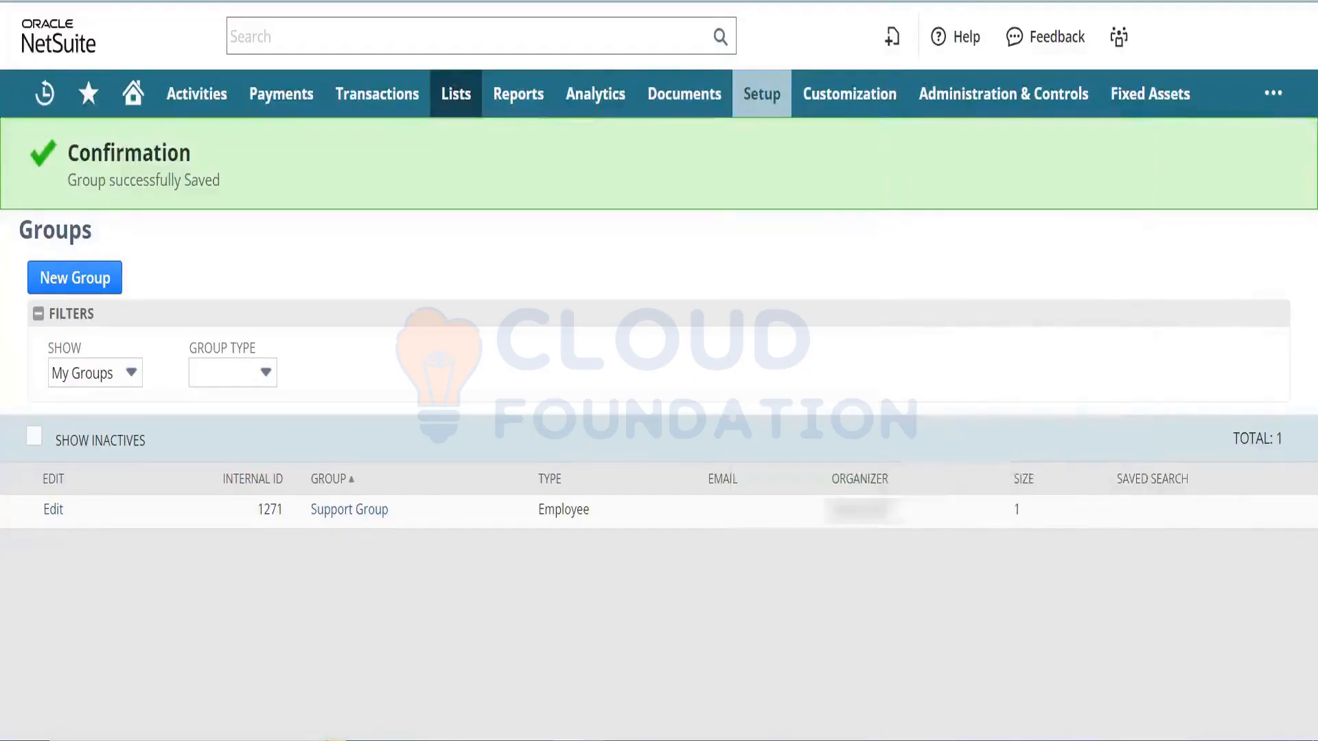
- Open Origin Case Territory, review its Assignment subtab, and switch it to edit mode
click(384, 1)
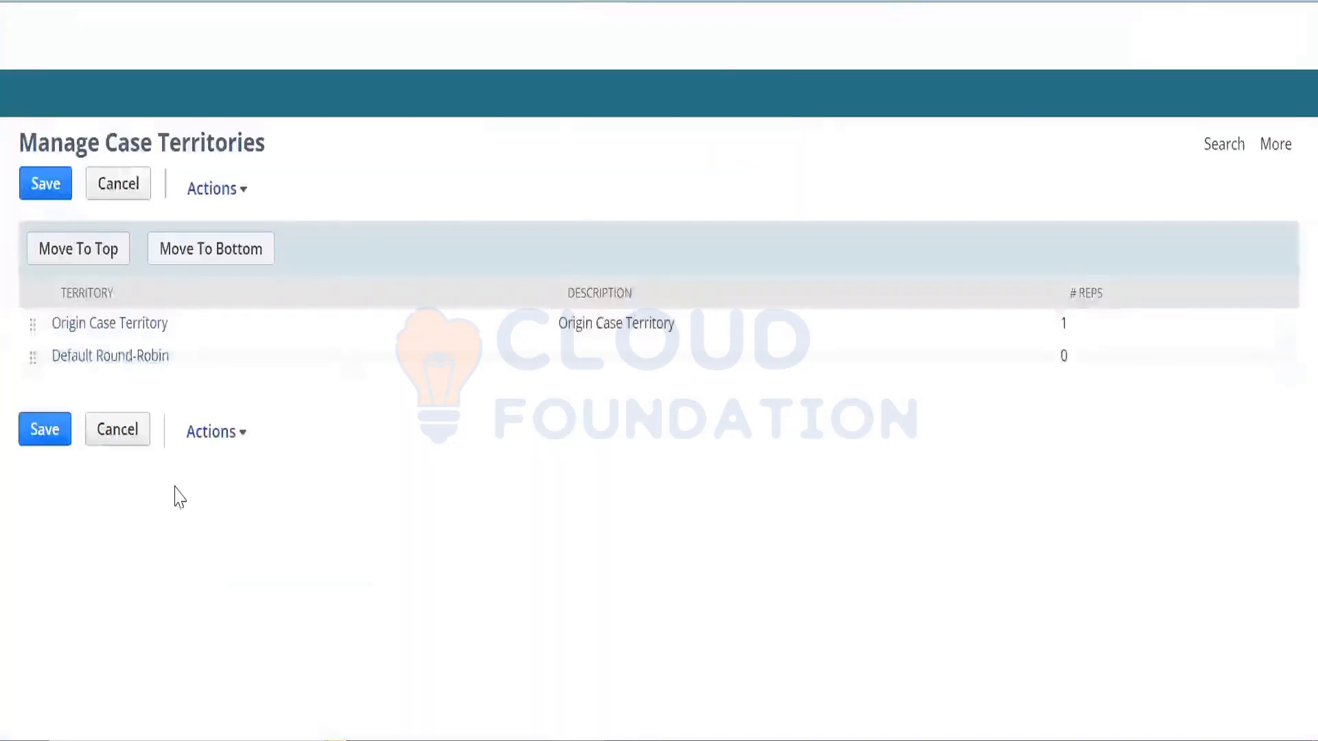
click(104, 328)
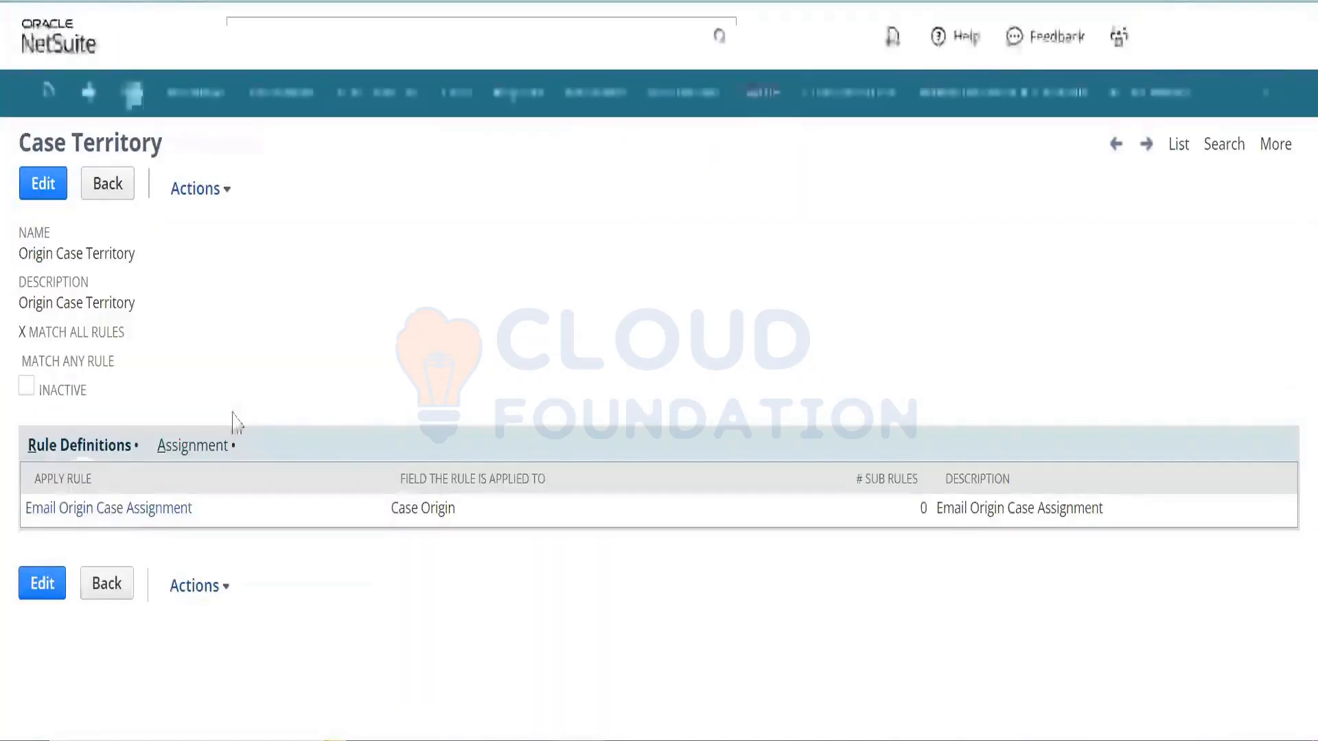
click(203, 448)
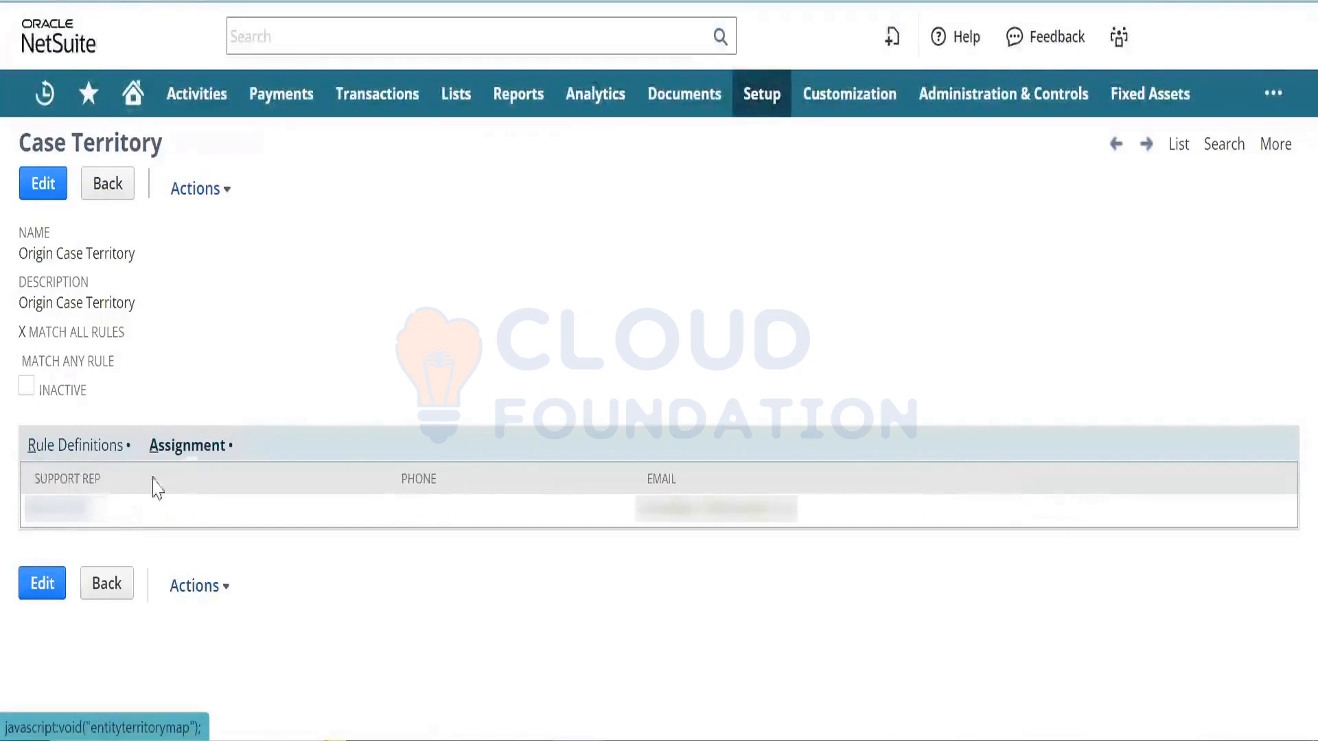
click(52, 594)
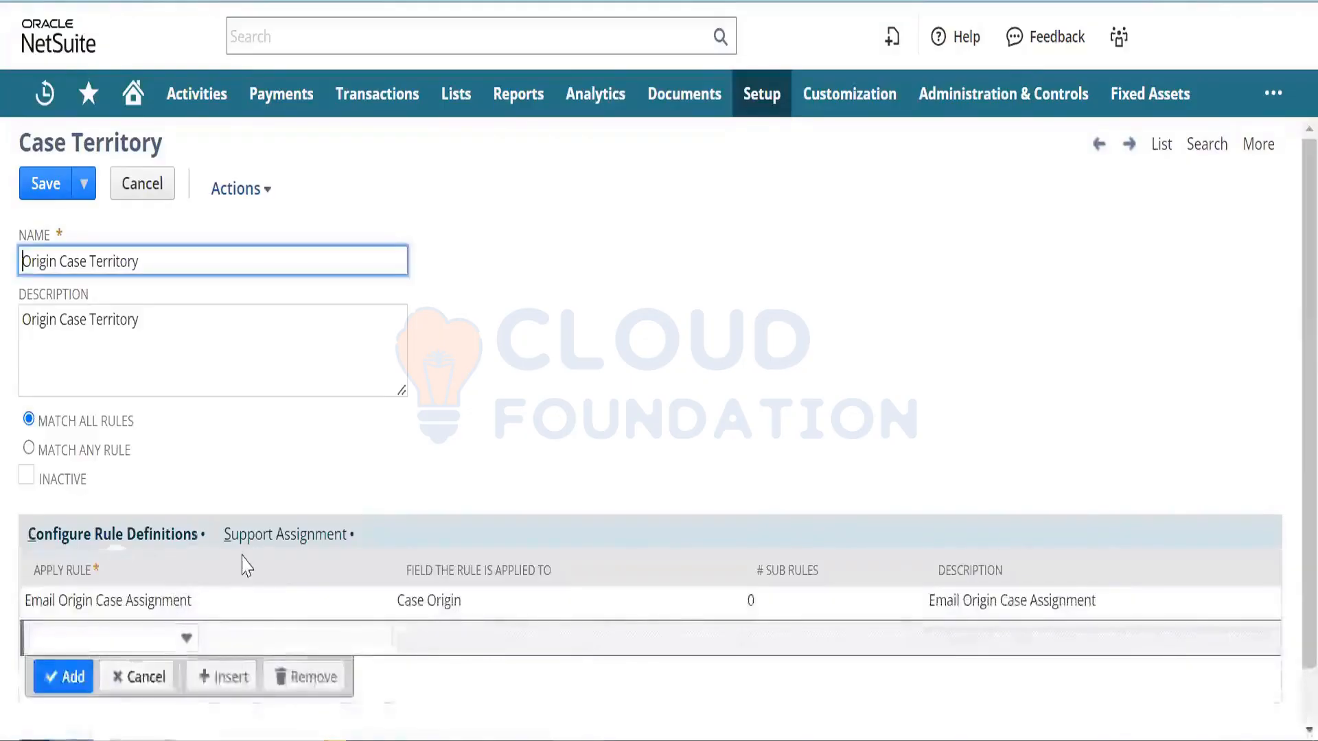
- Add Support Group as a line in the territory's Support Assignment
click(279, 542)
click(181, 637)
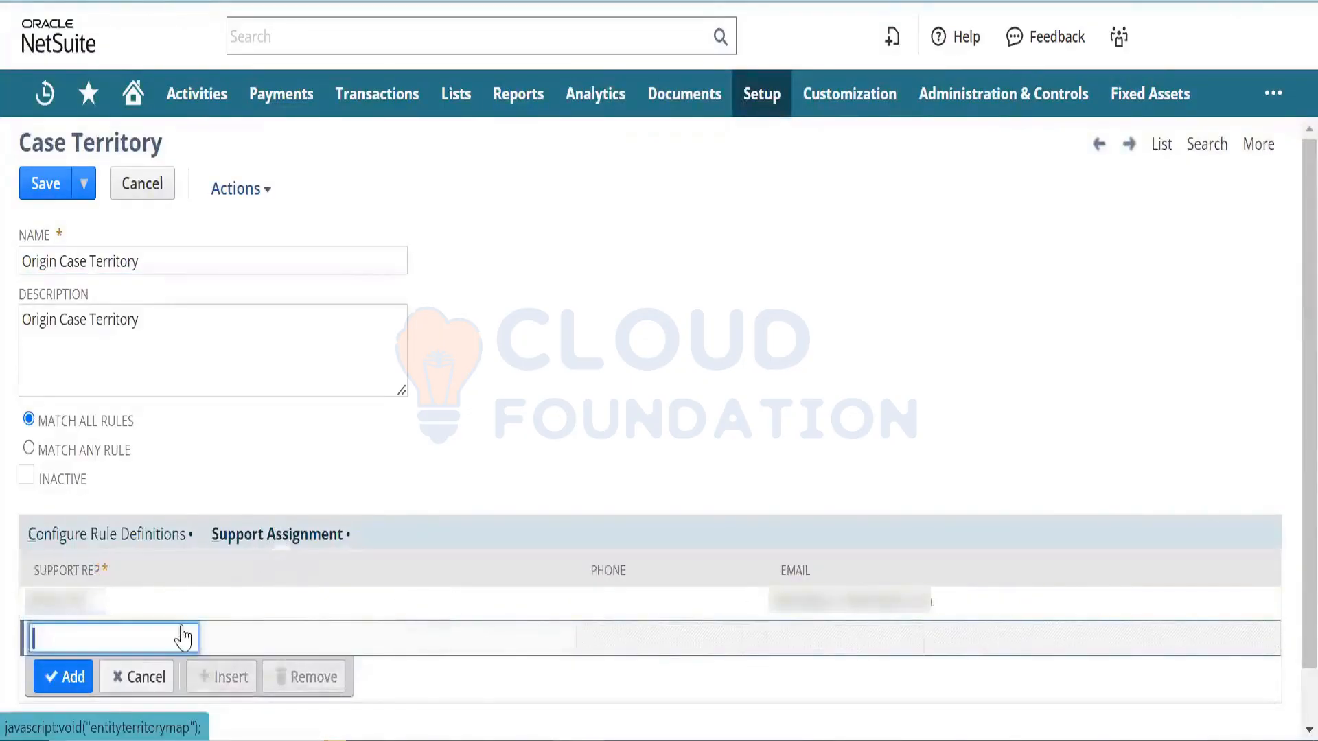
click(182, 637)
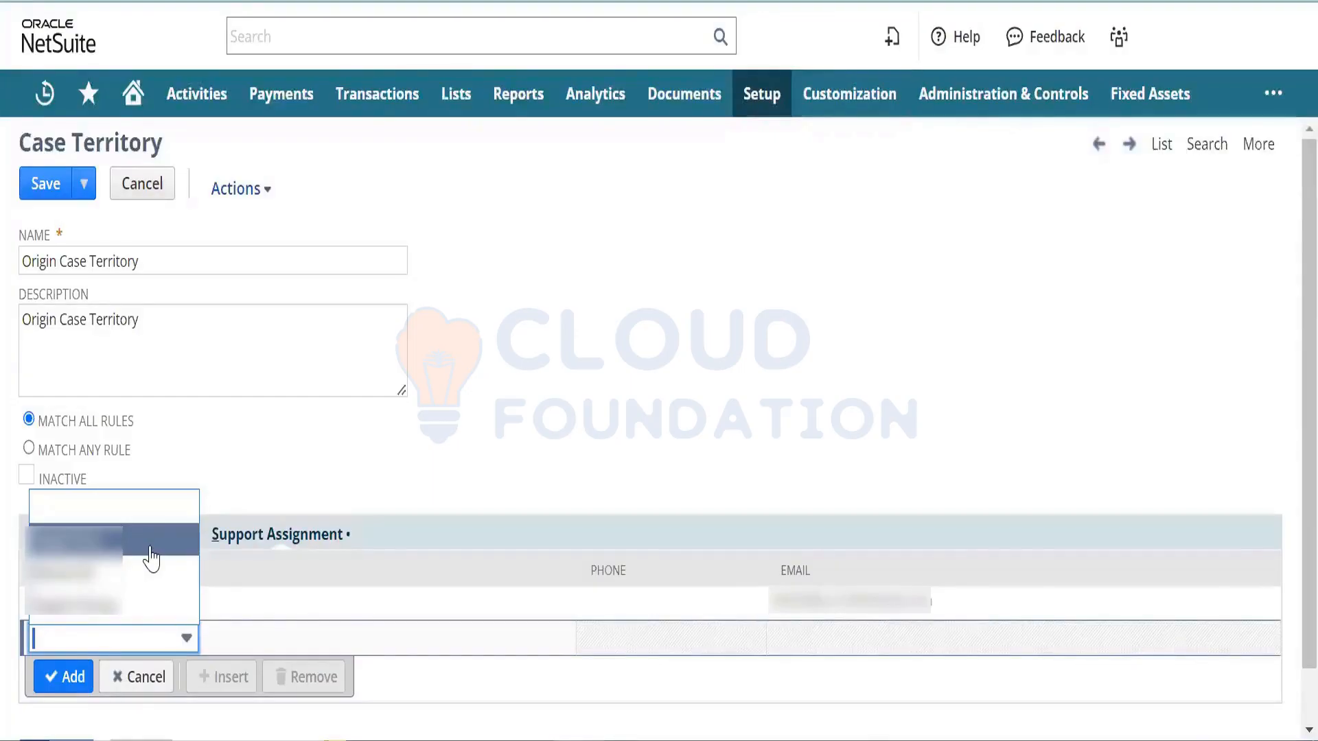
click(120, 614)
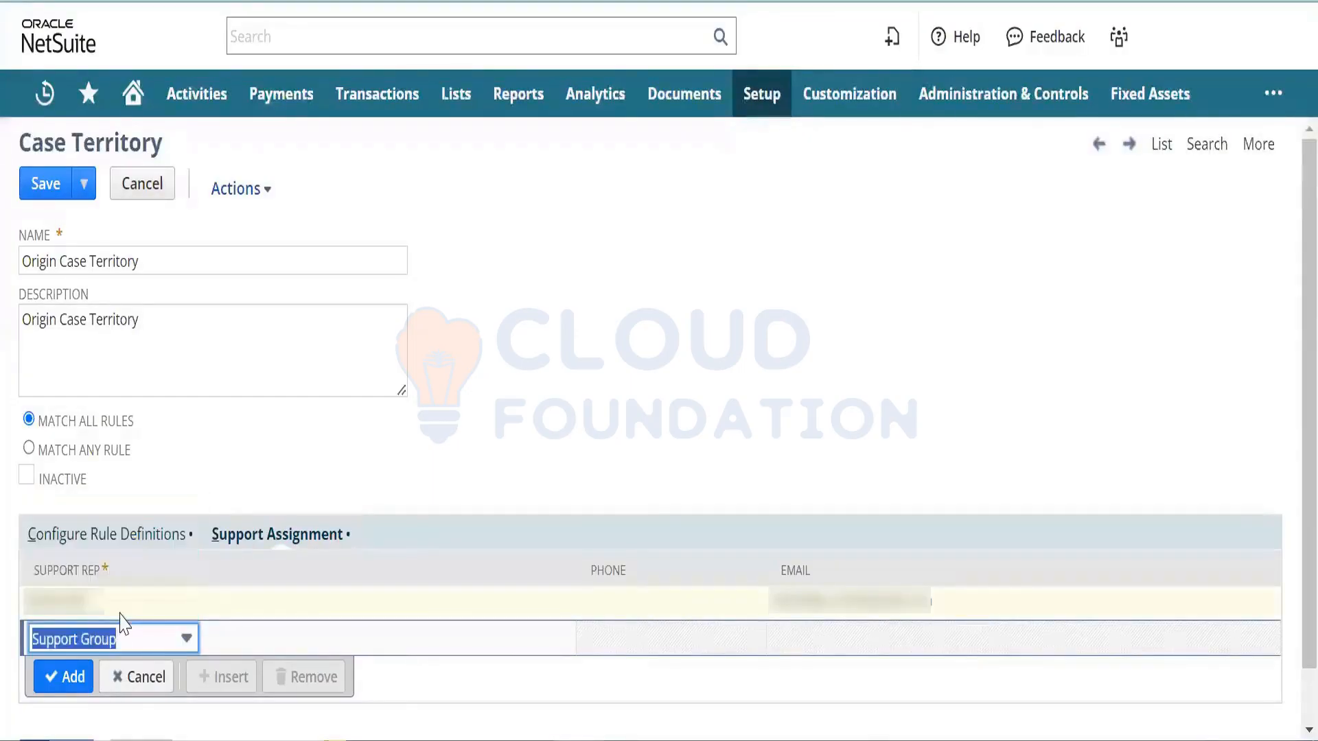
click(61, 680)
- Remove the previous individual rep line and save the territory
click(81, 601)
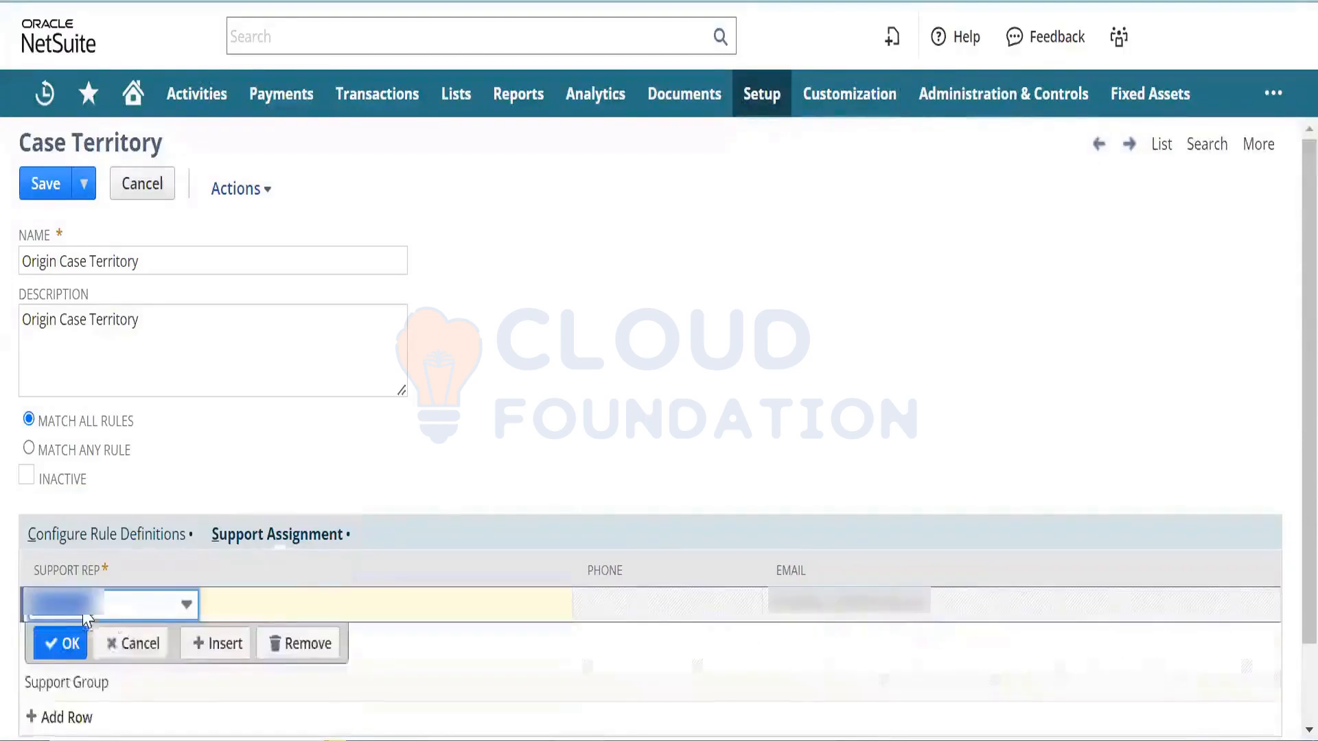
click(319, 643)
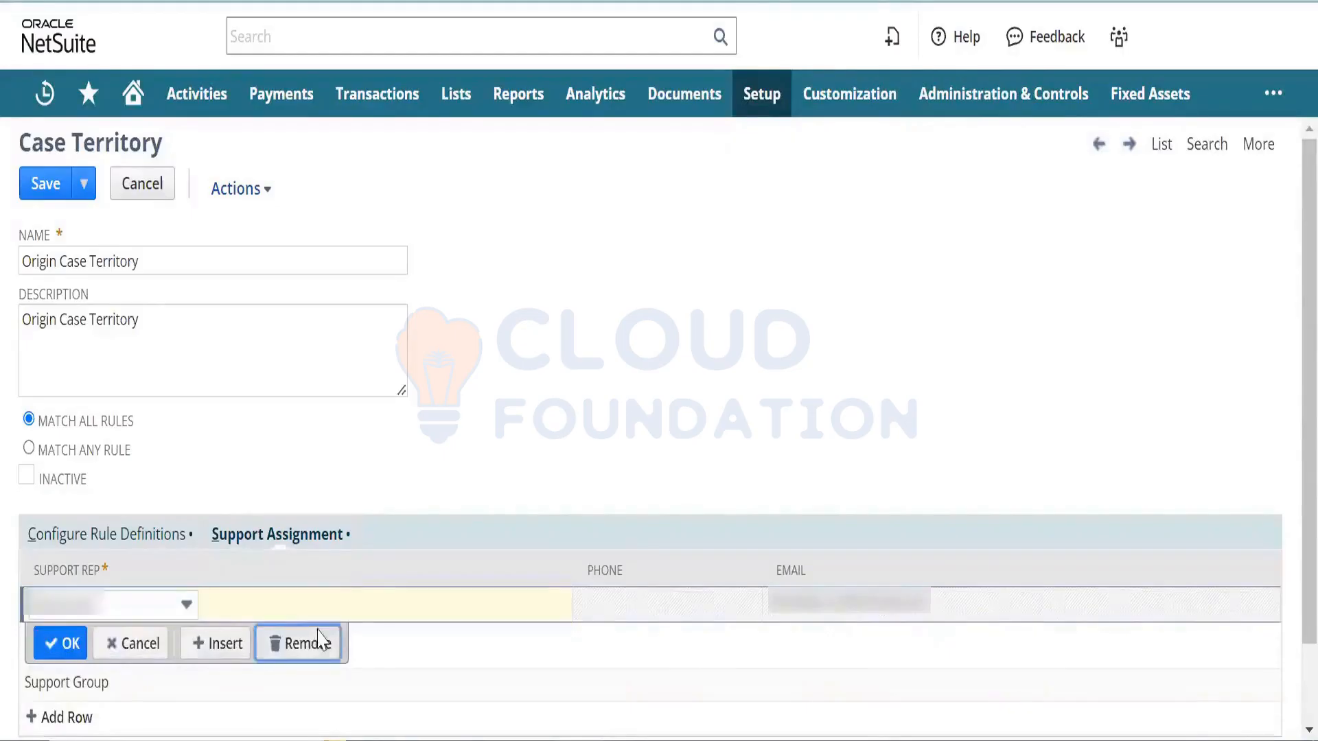
click(62, 643)
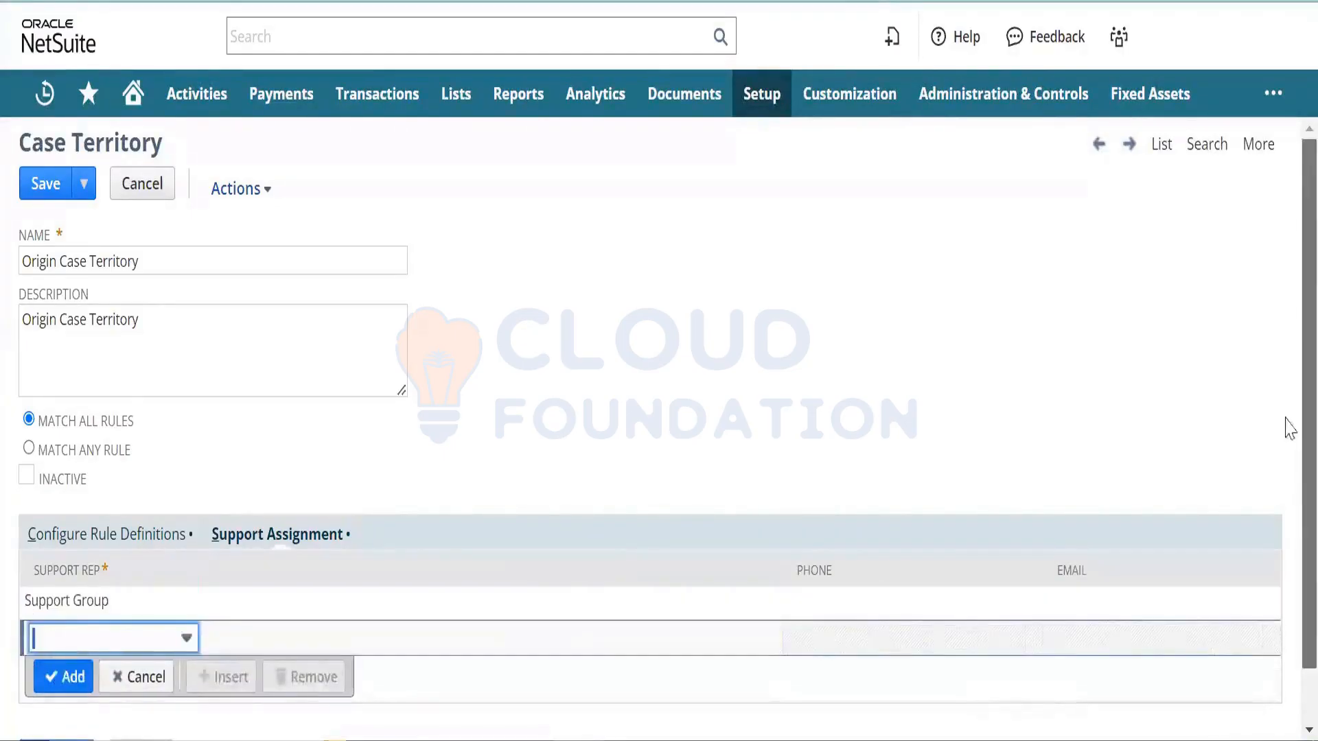
scroll(1289, 519, down, 2)
click(37, 706)
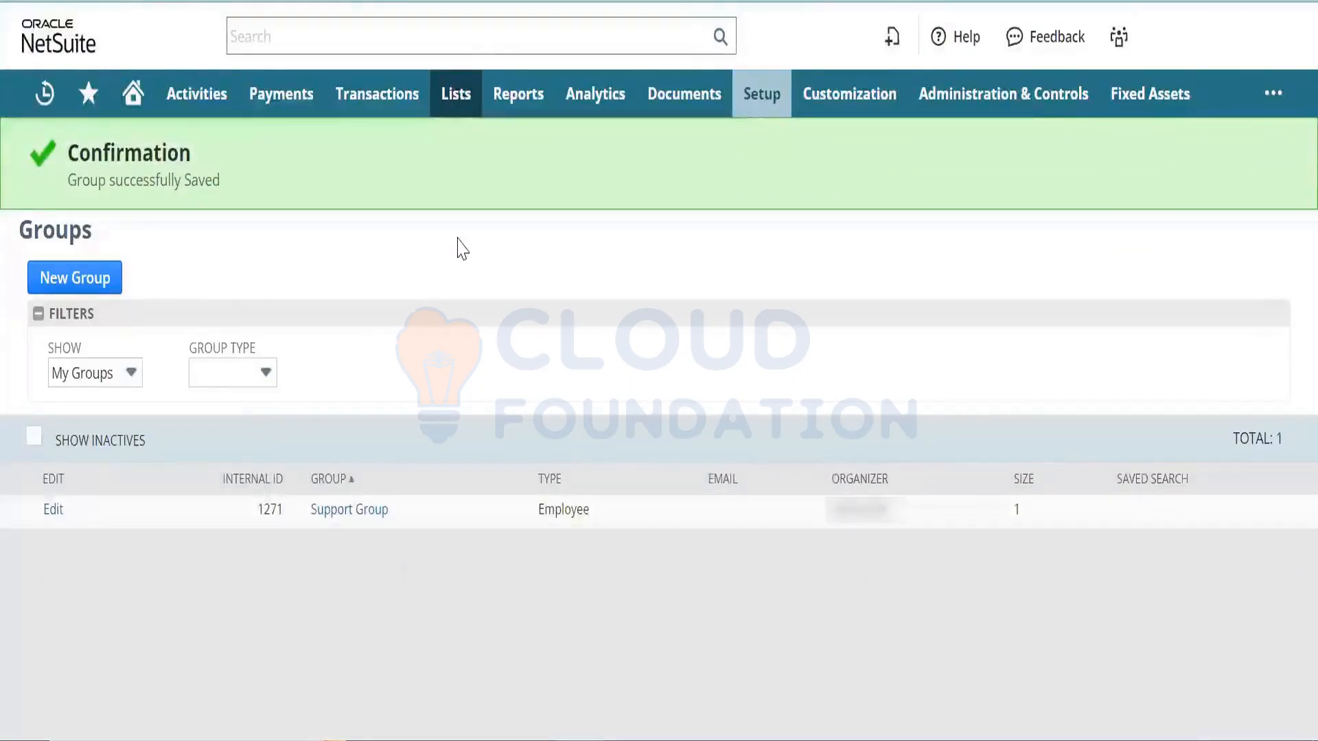
- Start a new Dynamic group, keeping Customer as the member type, and continue
click(105, 273)
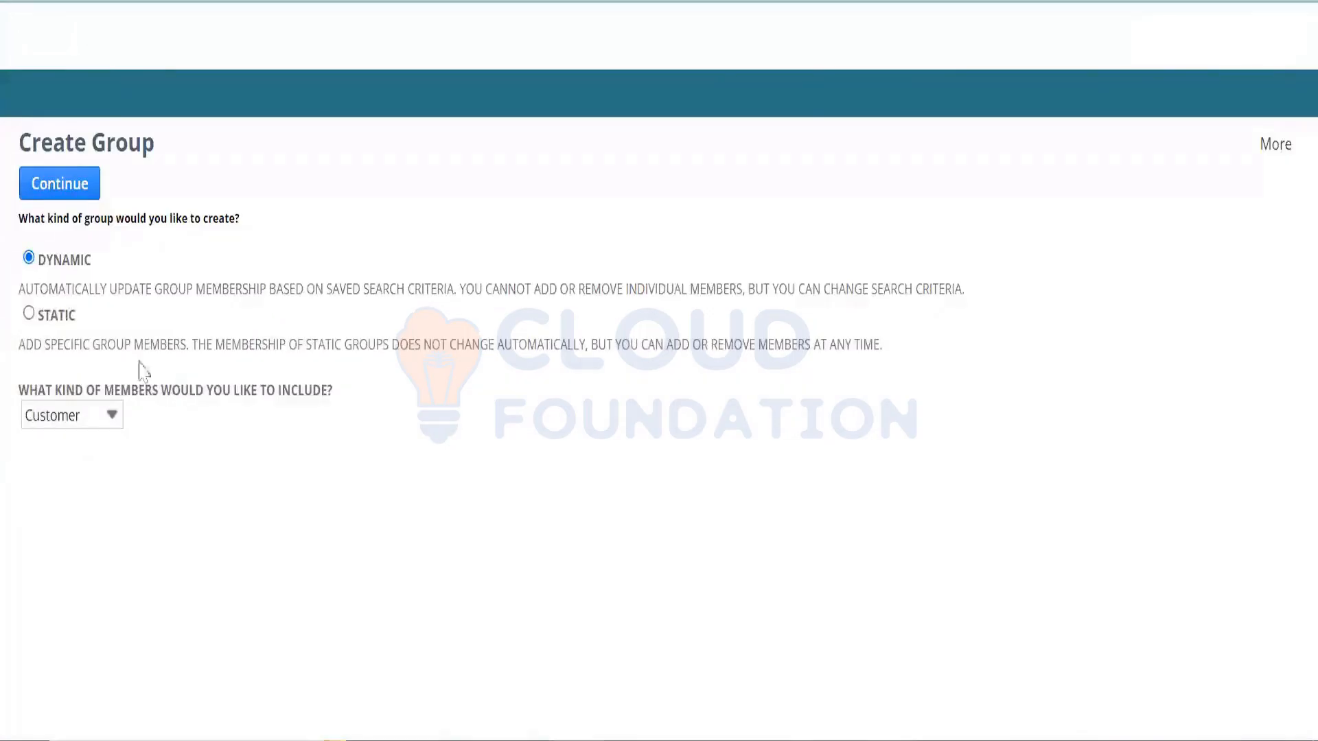
click(75, 415)
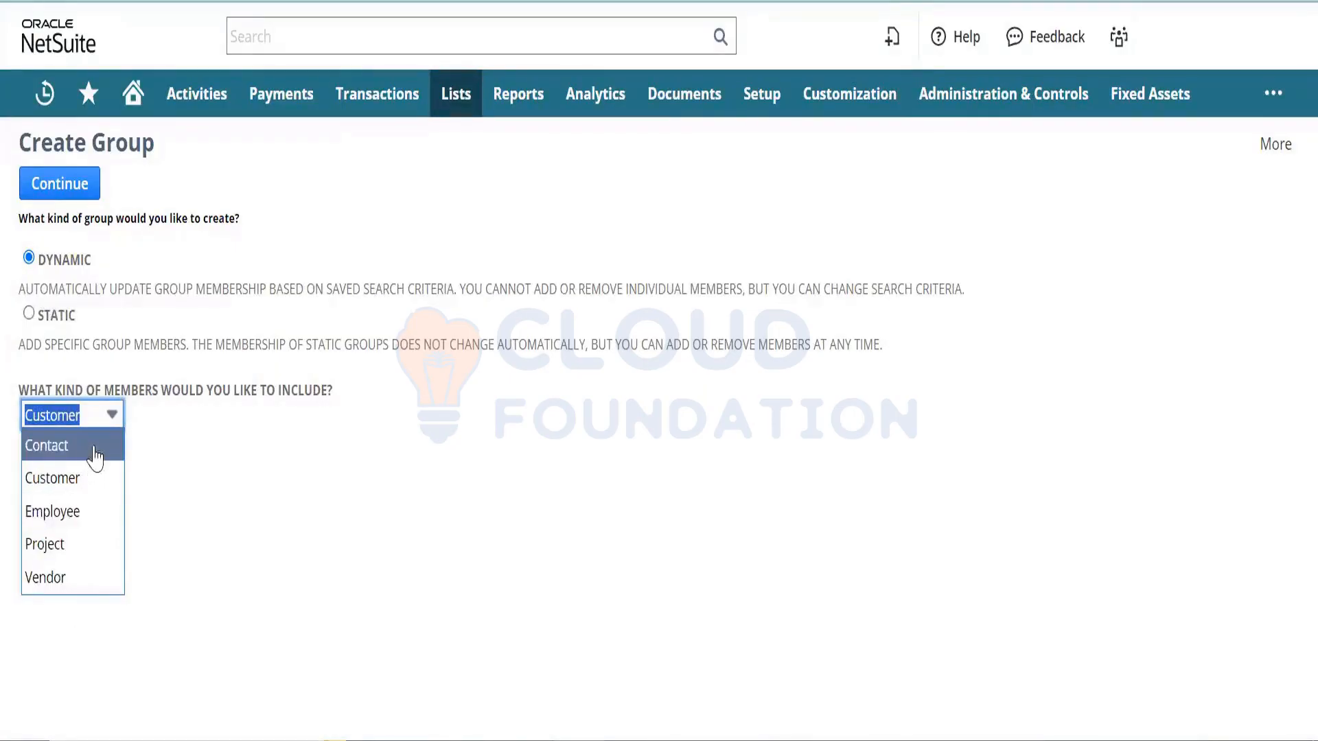
click(321, 501)
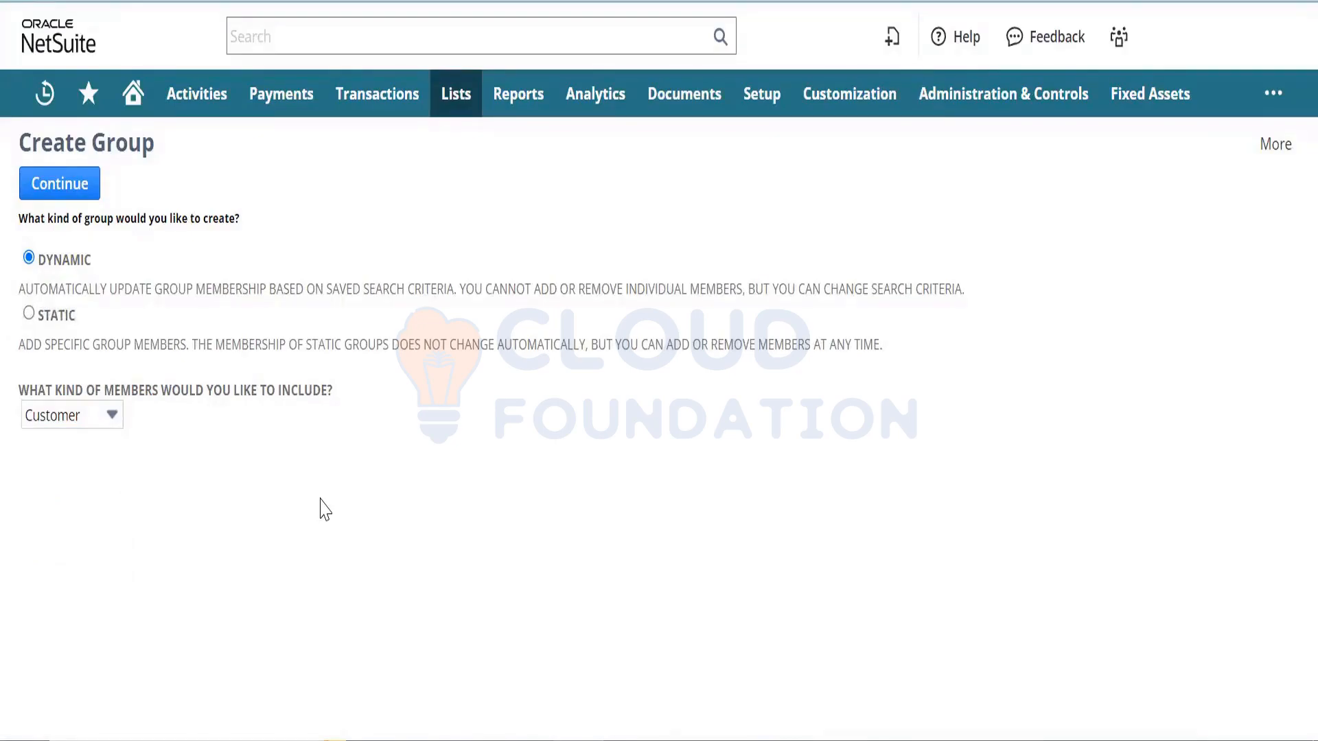
click(110, 430)
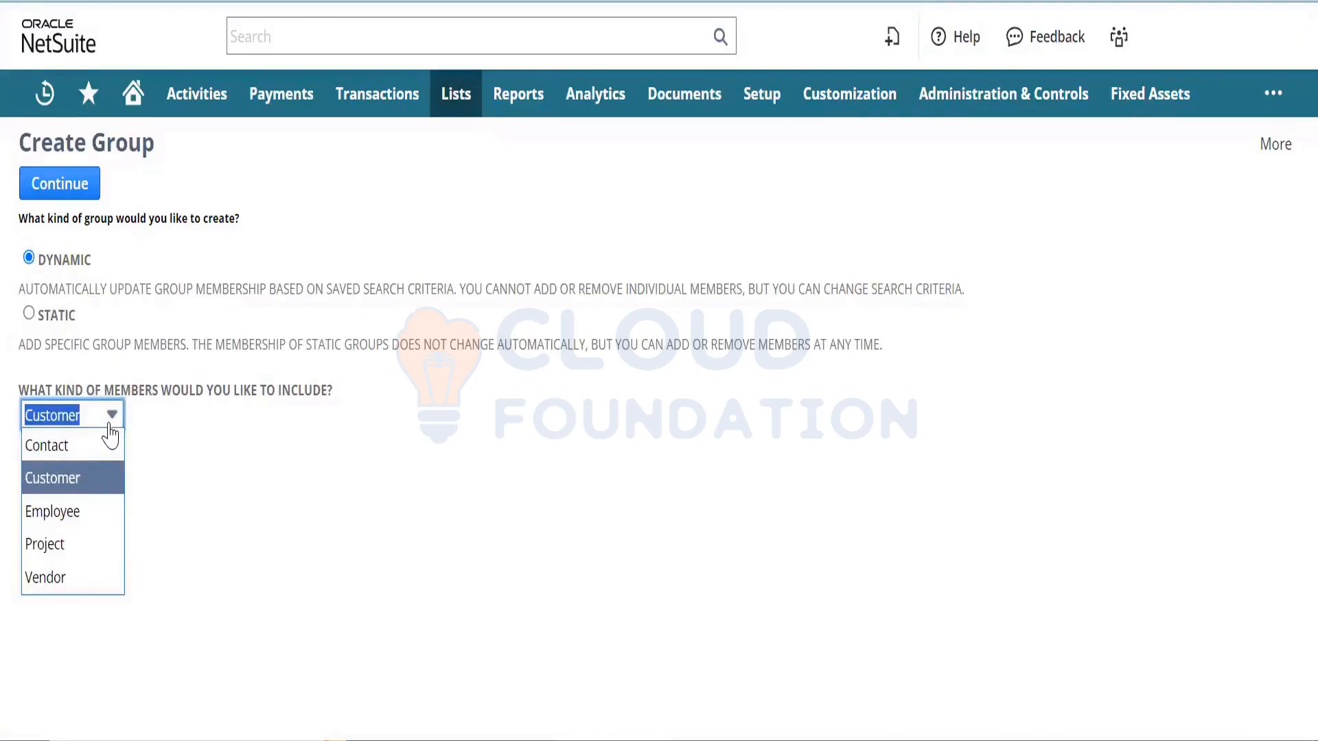
click(238, 482)
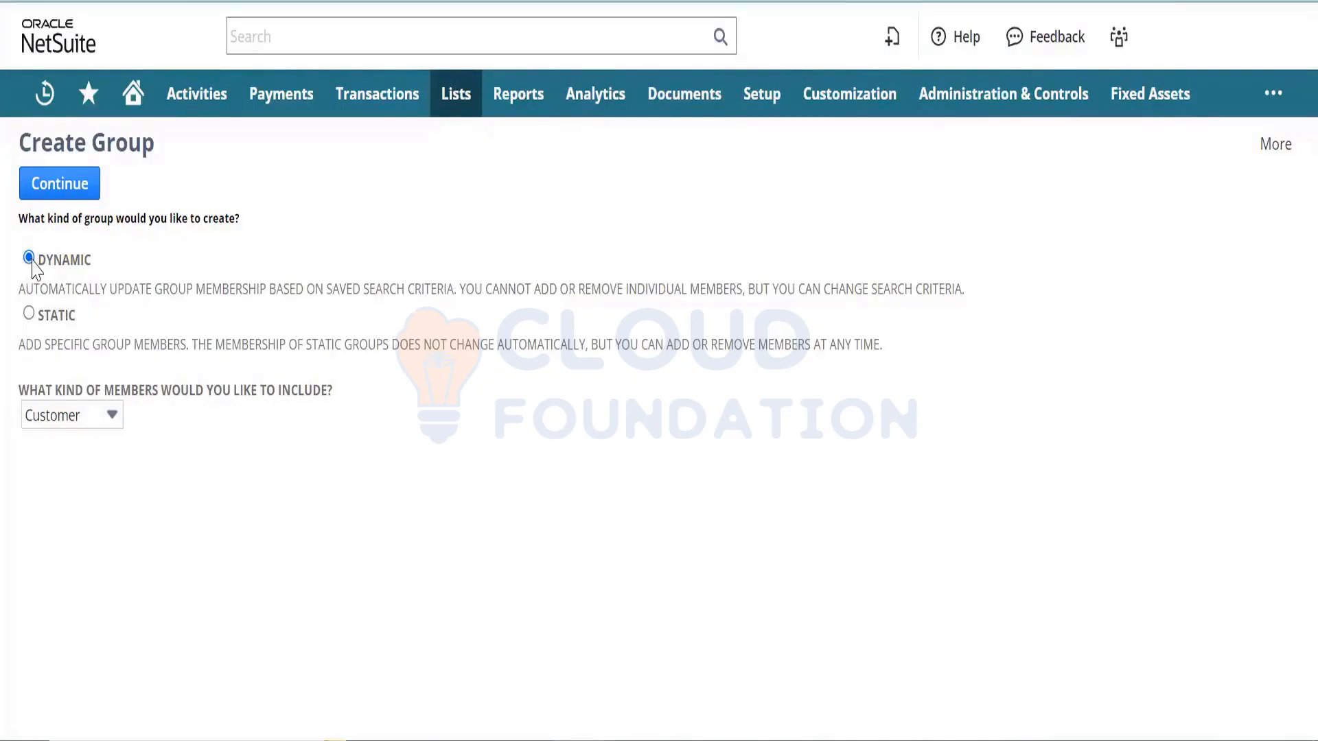
click(77, 185)
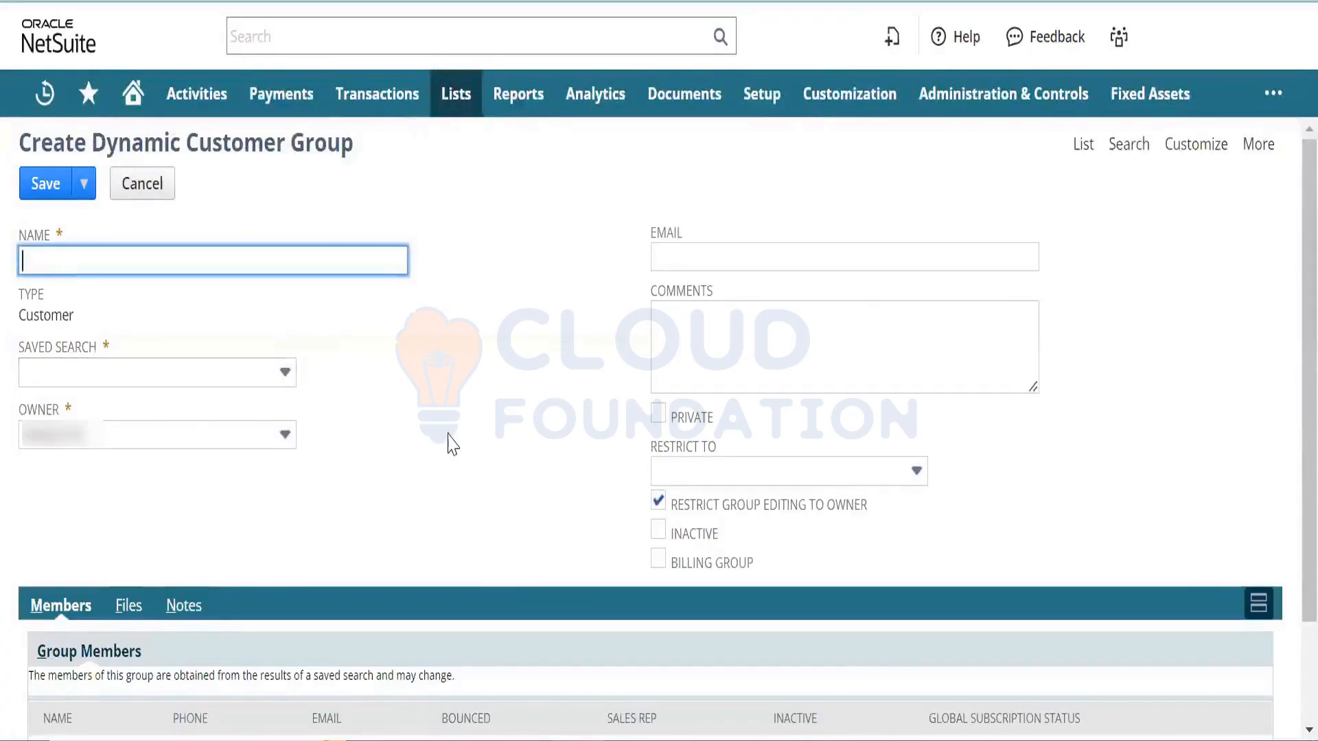
- Scroll down the dynamic customer group form and show the Saved Search options
click(1285, 318)
scroll(1285, 377, down, 3)
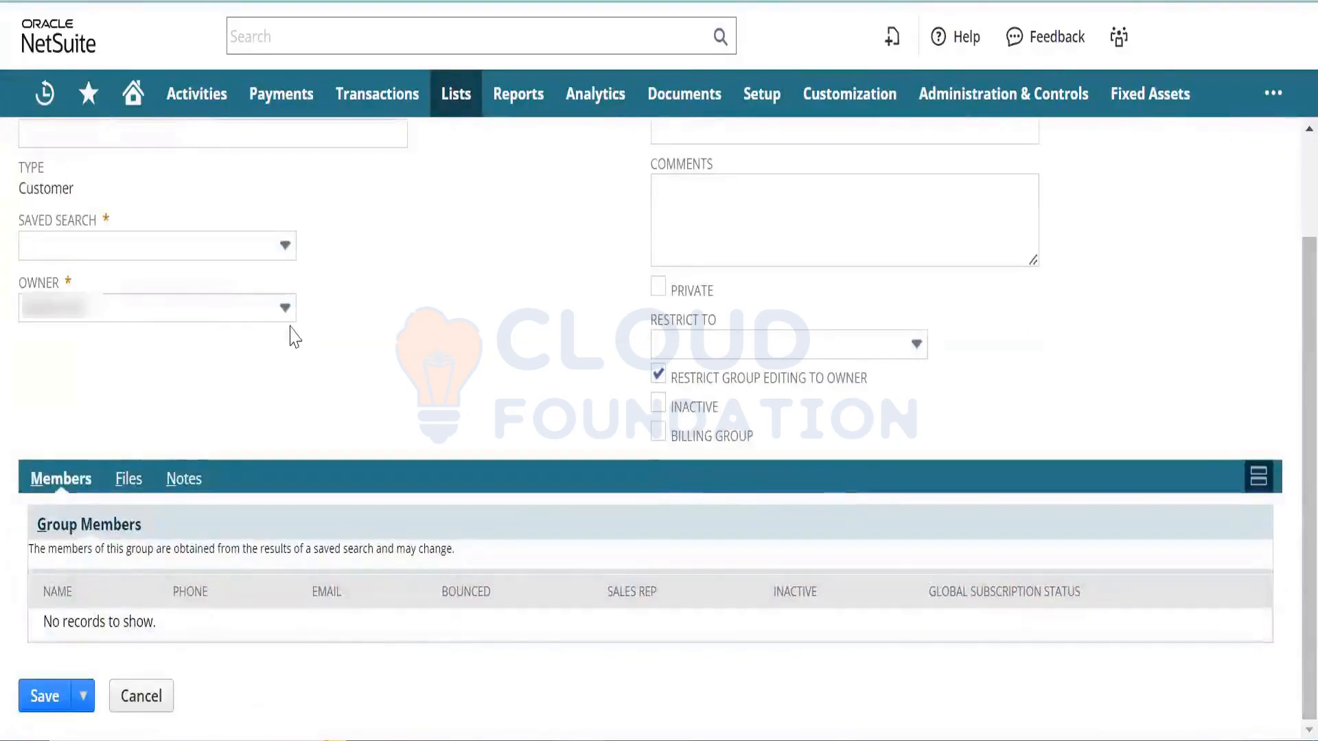
click(233, 262)
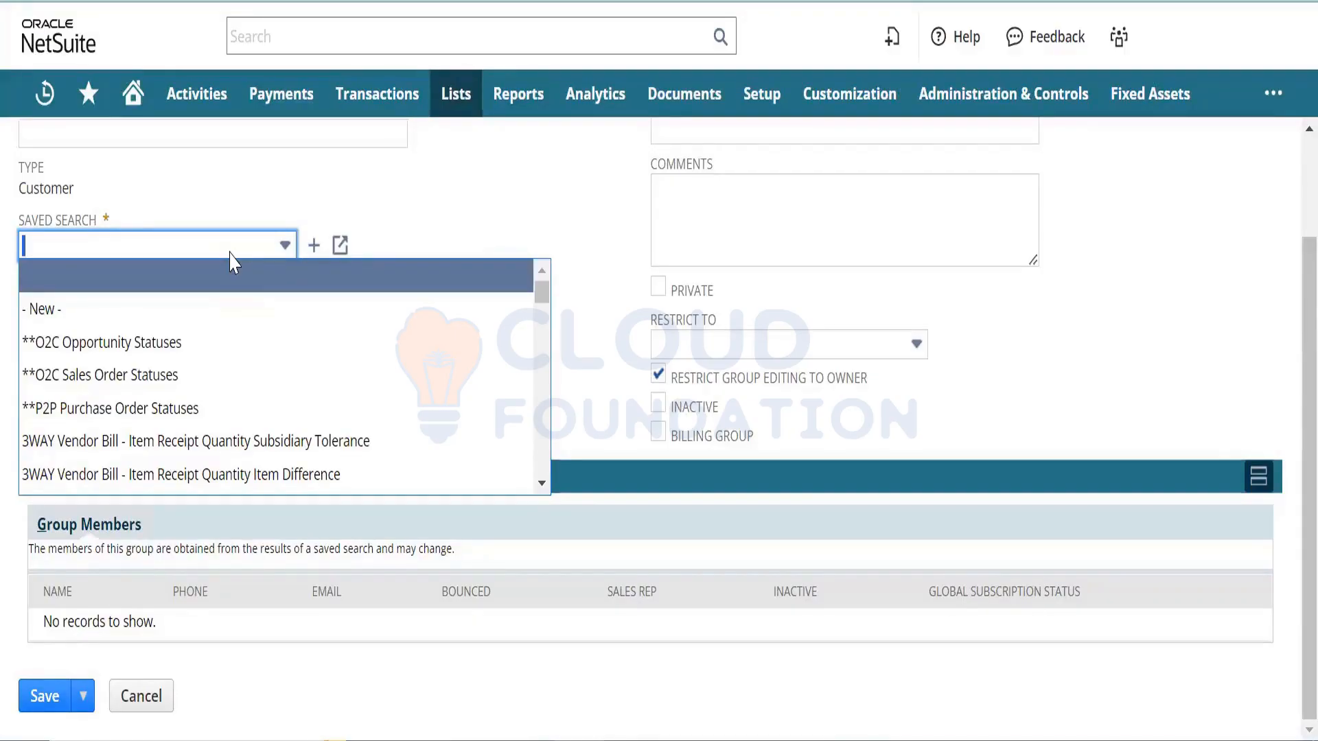
- Dismiss the Saved Search list without choosing and go back to the Create Group page
click(452, 168)
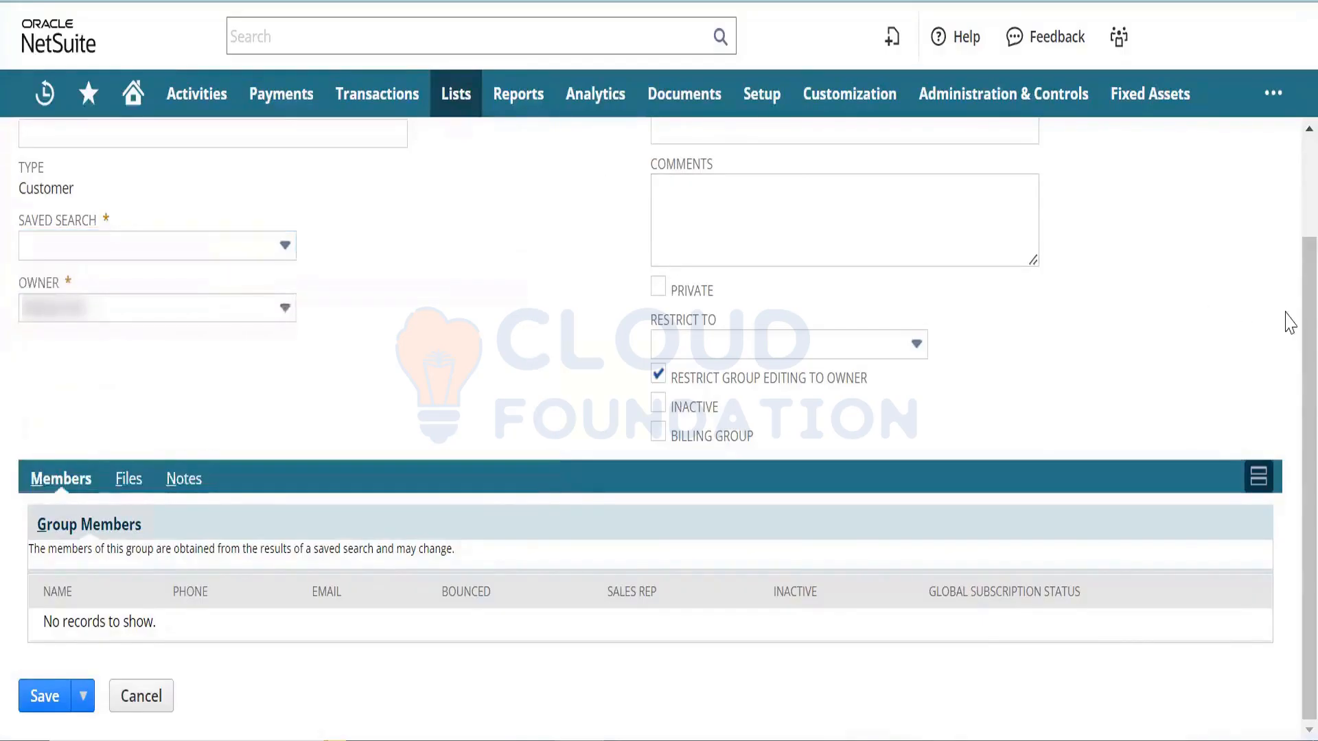
scroll(1289, 214, up, 2)
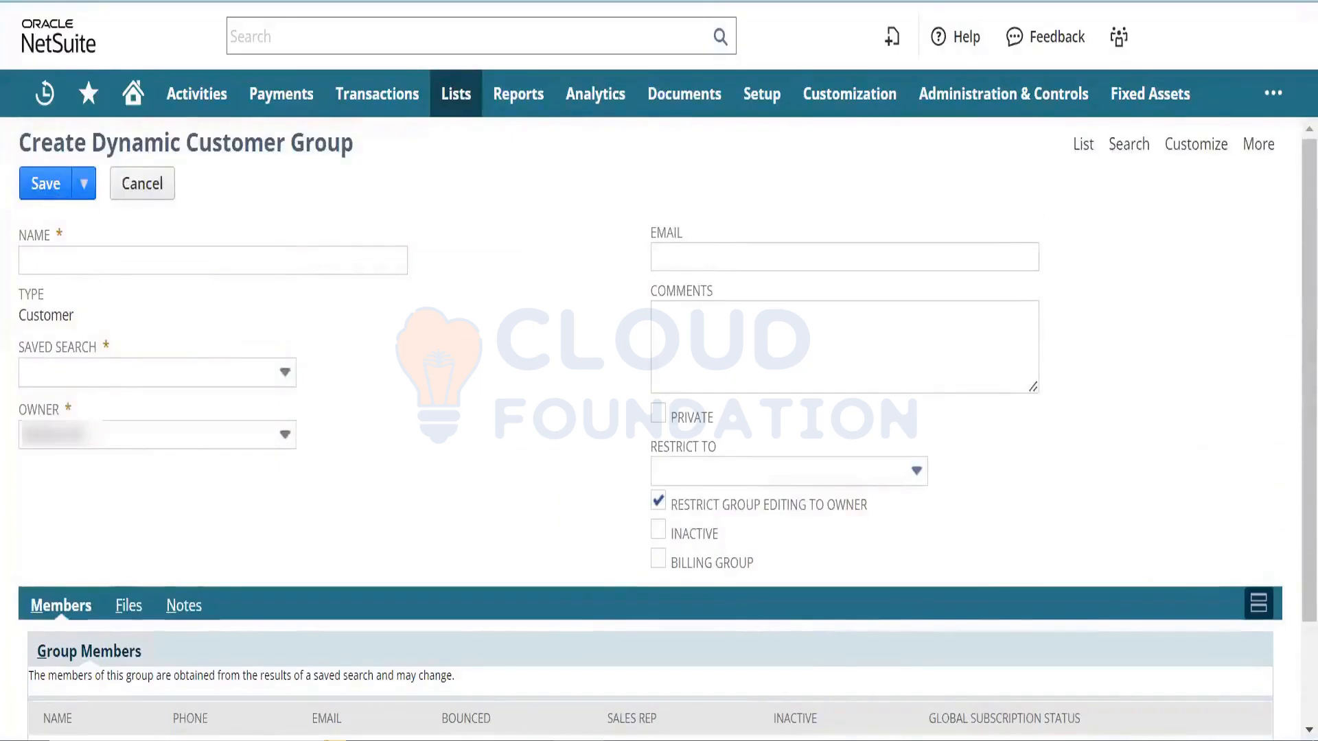
key(alt+Left)
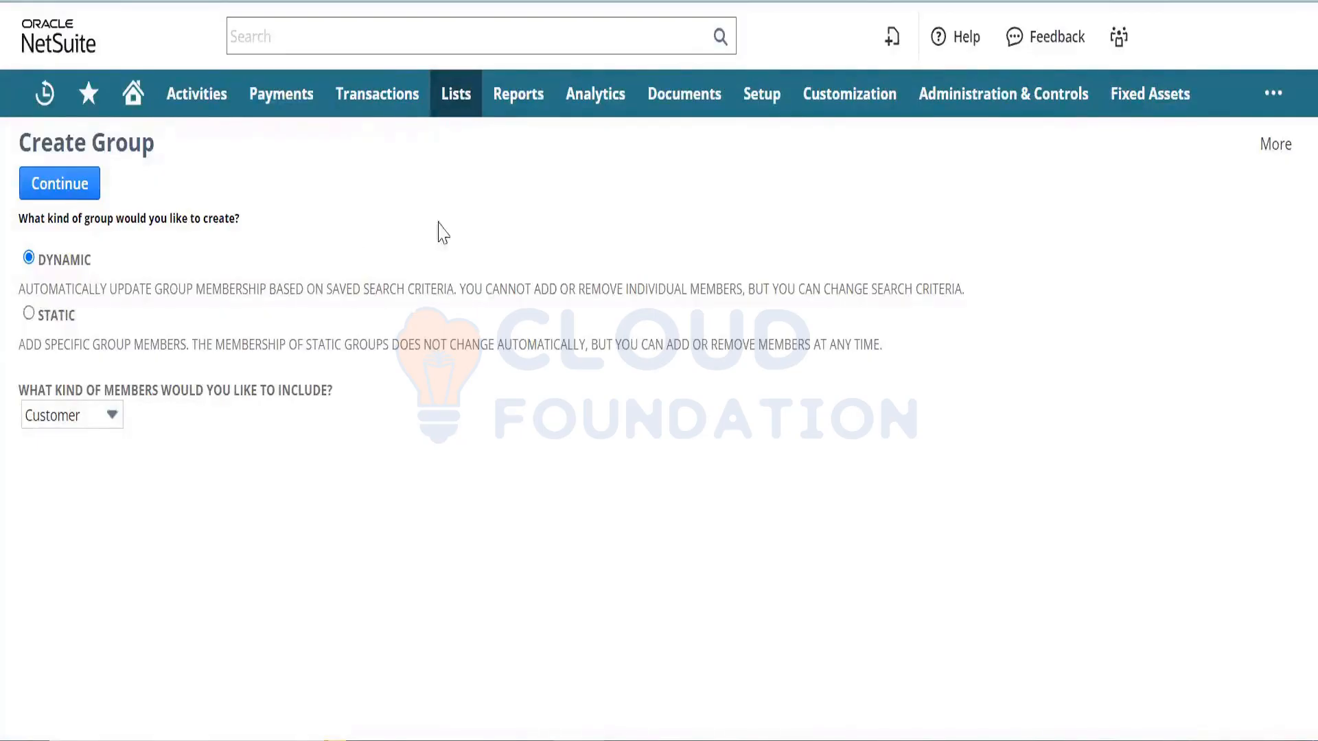
- Review the saved Origin Case Territory with its Email Origin Case Assignment rule on Case Origin
mouse_move(748, 104)
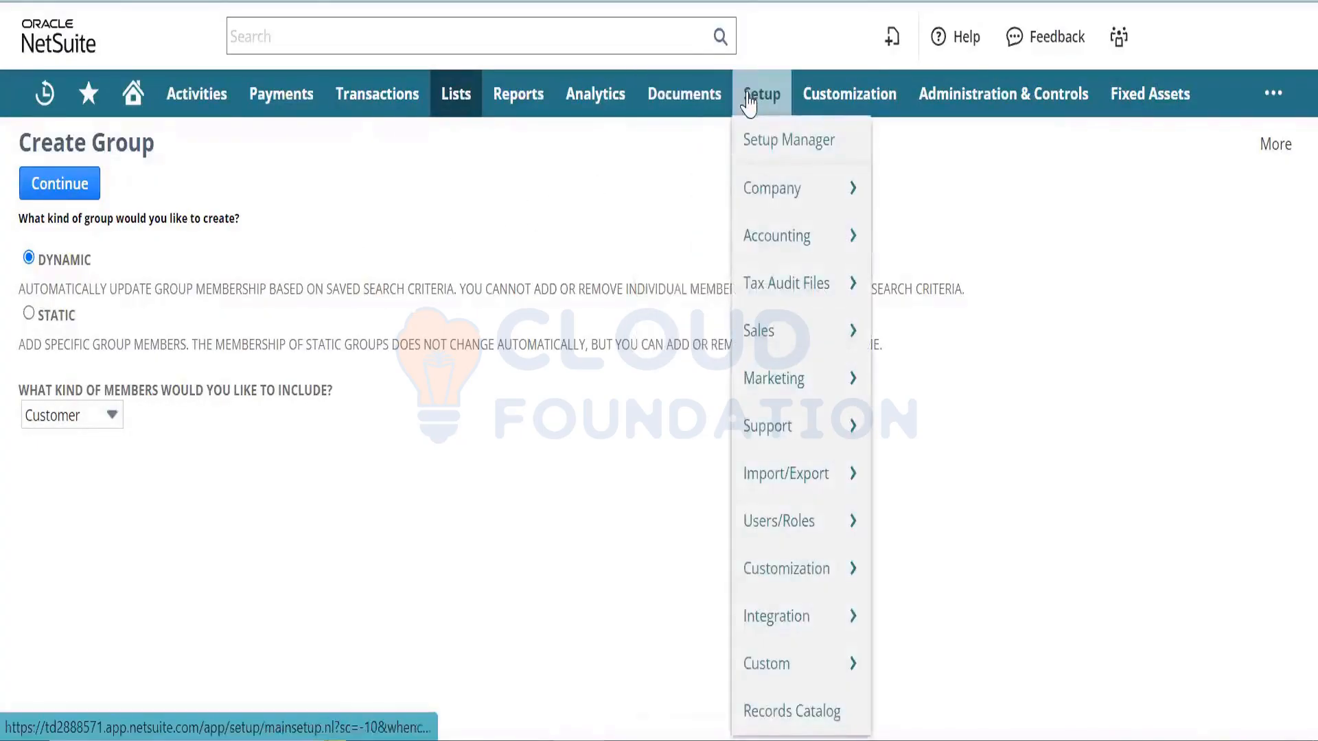
mouse_move(788, 332)
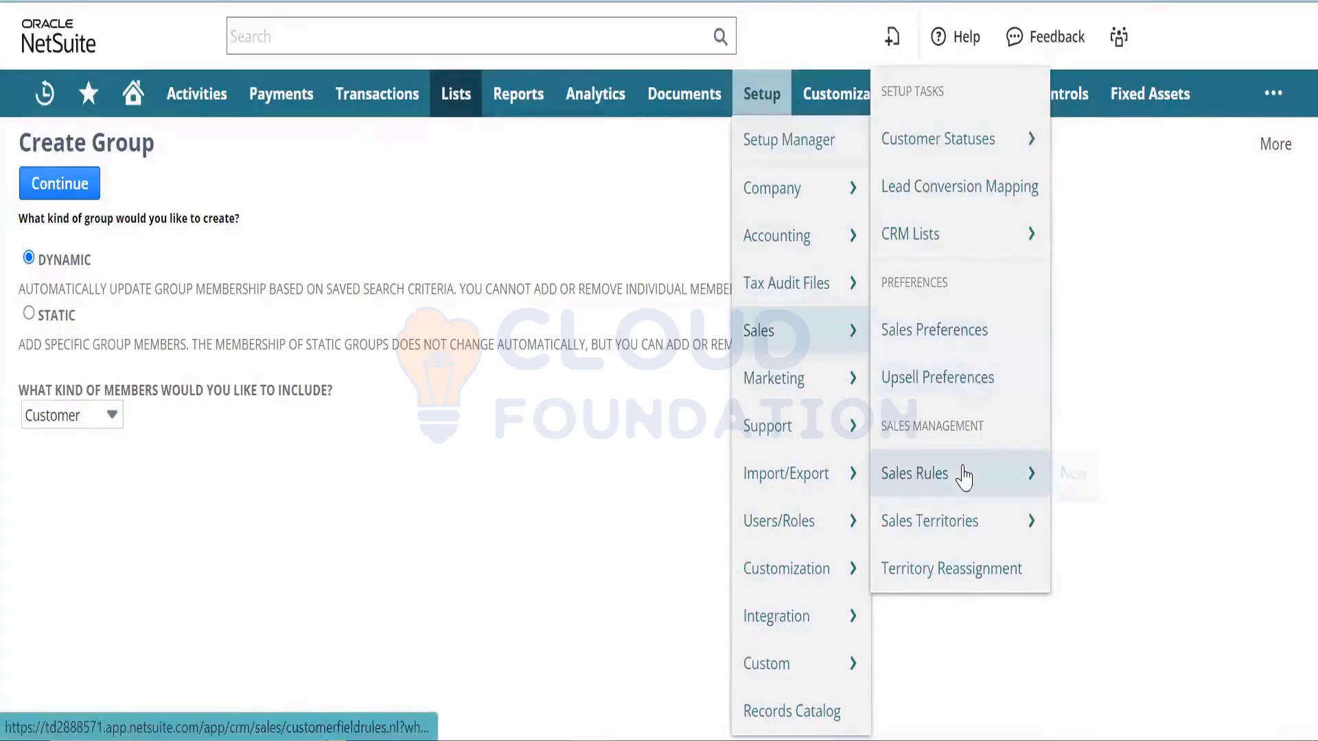
mouse_move(969, 520)
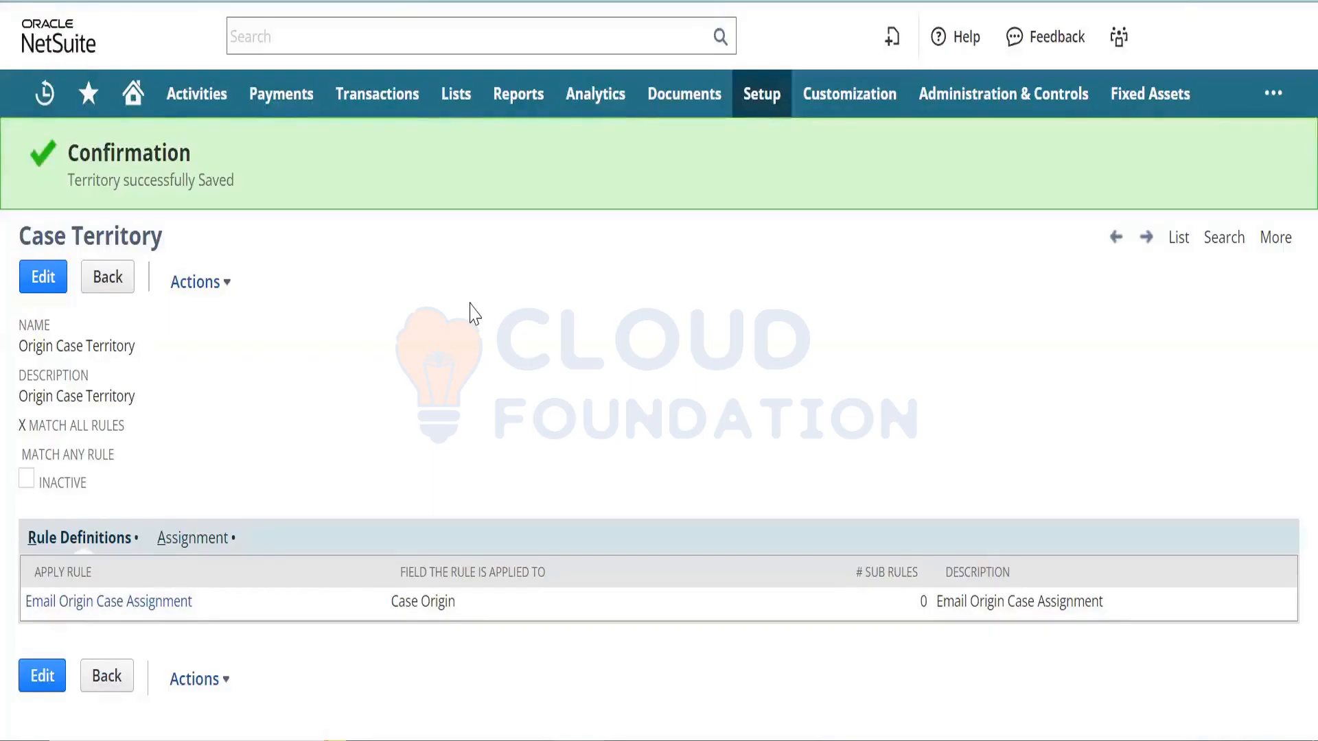
- Open Setup > Support > Support Preferences in a new browser tab and switch to it
mouse_move(763, 103)
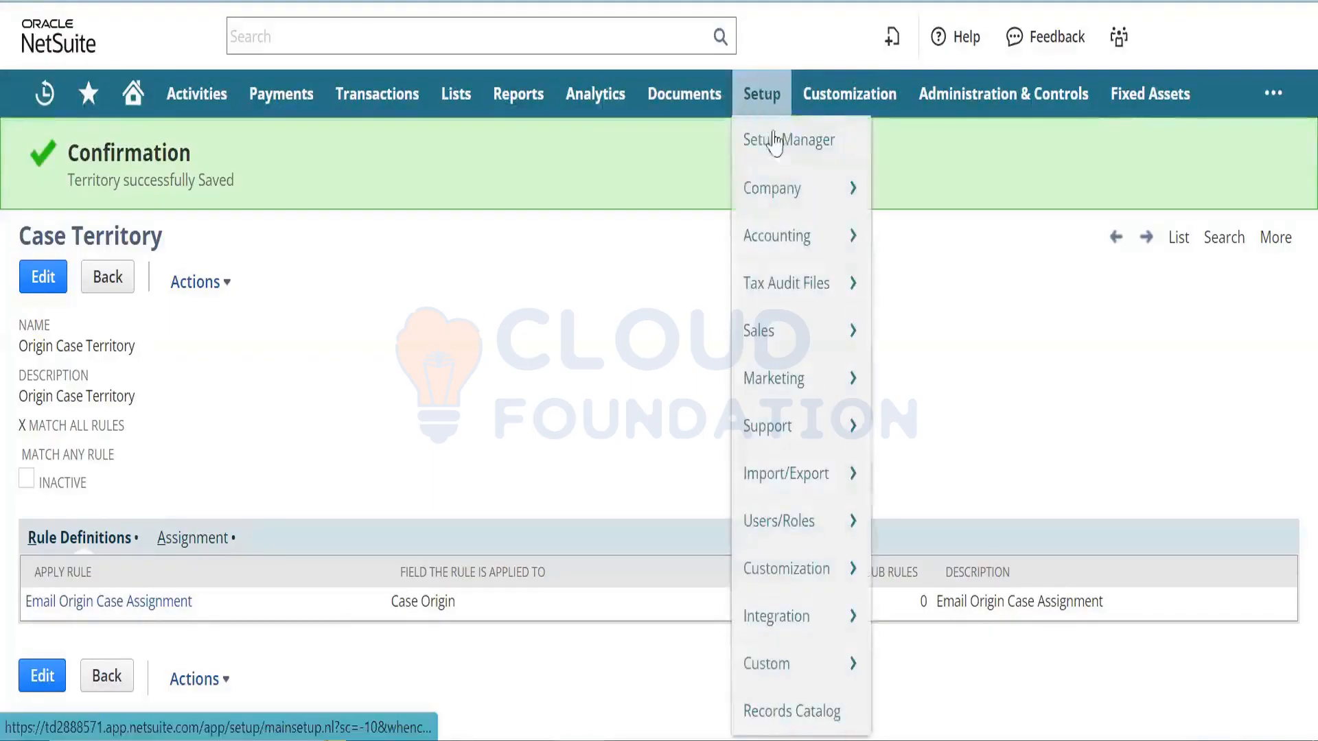
mouse_move(789, 331)
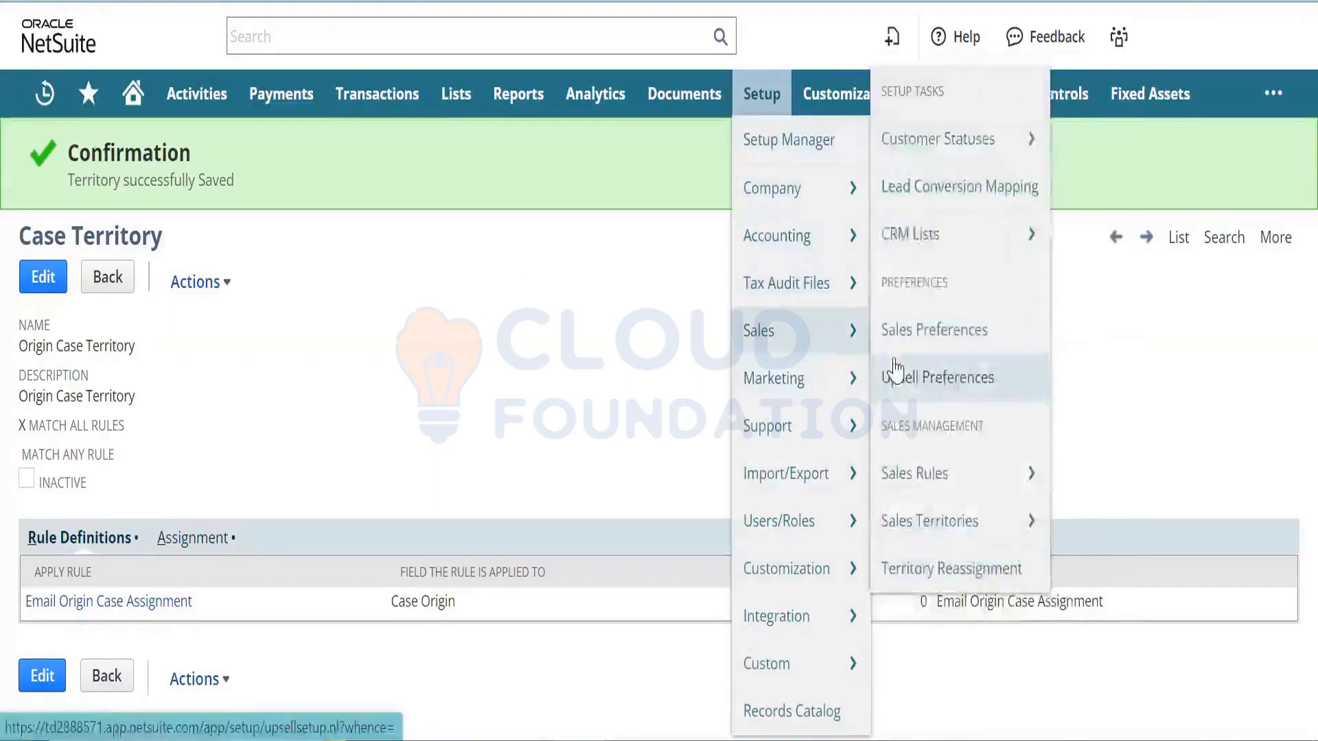
mouse_move(847, 381)
mouse_move(943, 556)
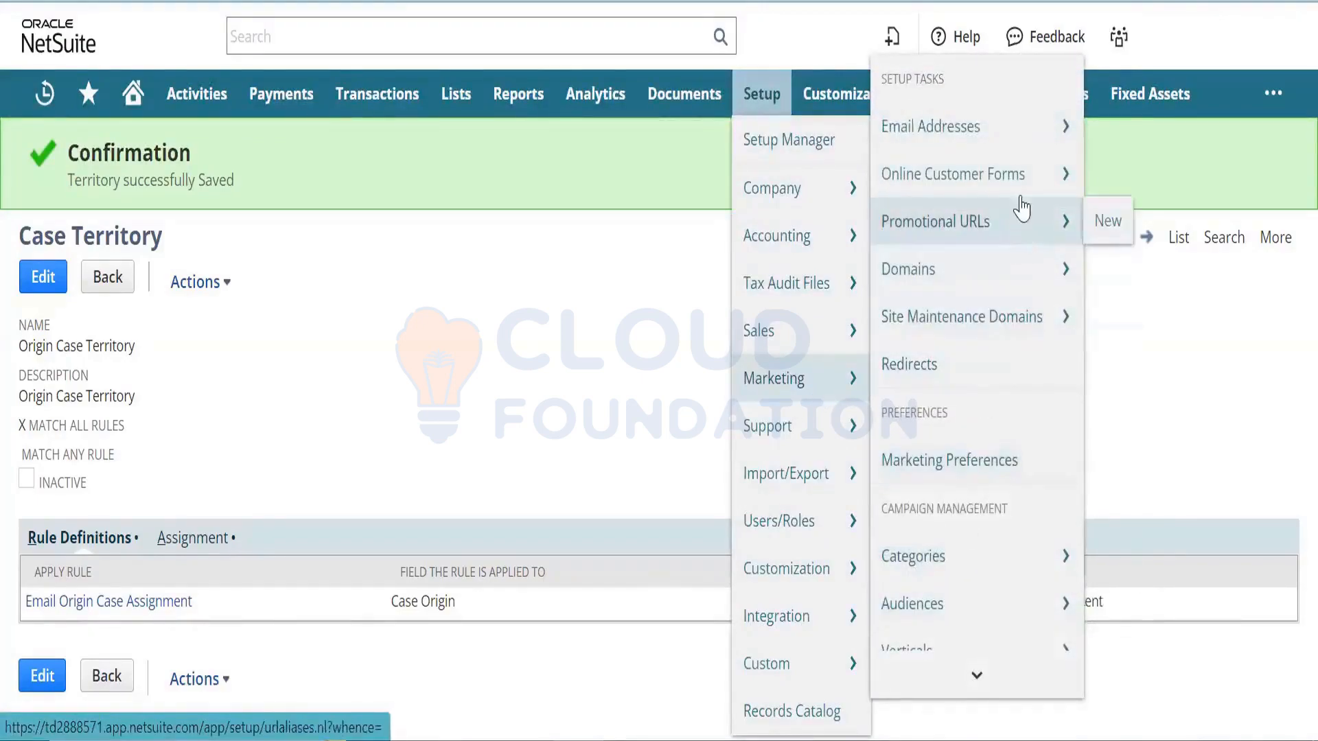
mouse_move(1022, 197)
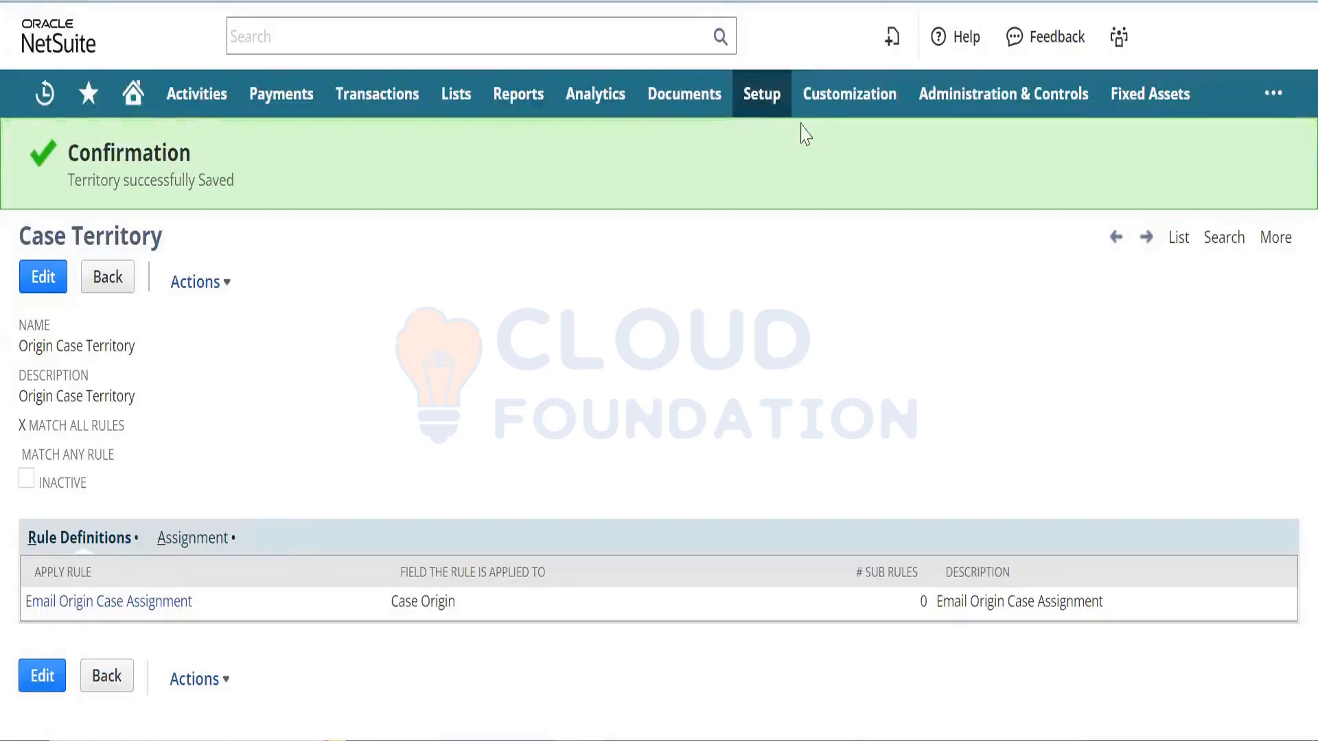
mouse_move(761, 113)
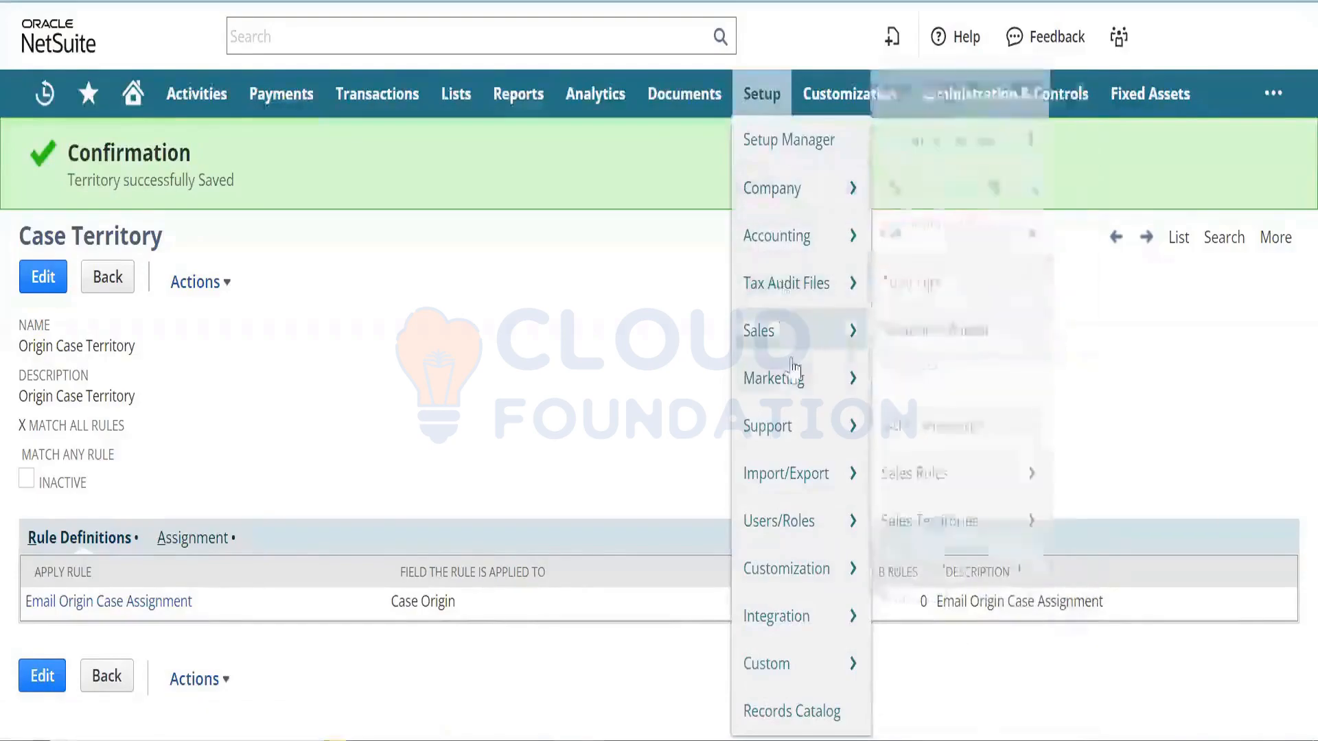
mouse_move(800, 424)
right_click(946, 454)
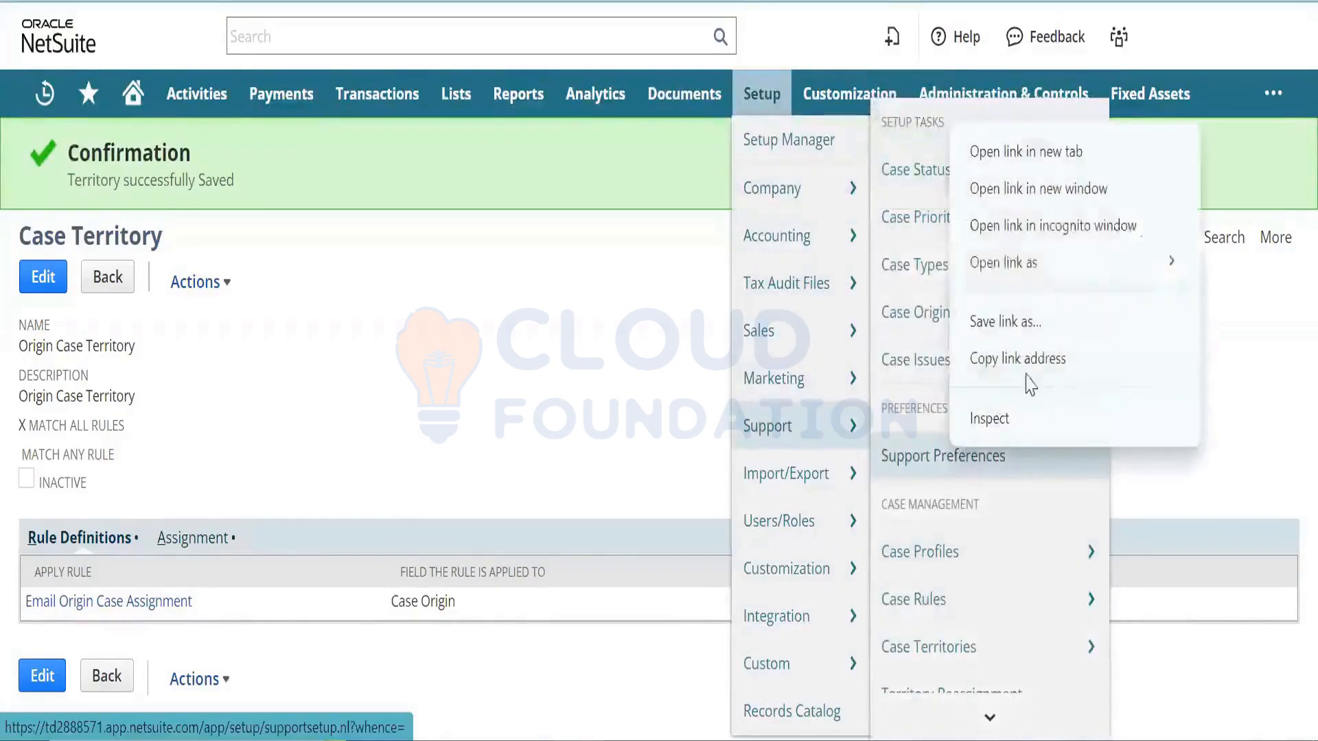
click(1050, 152)
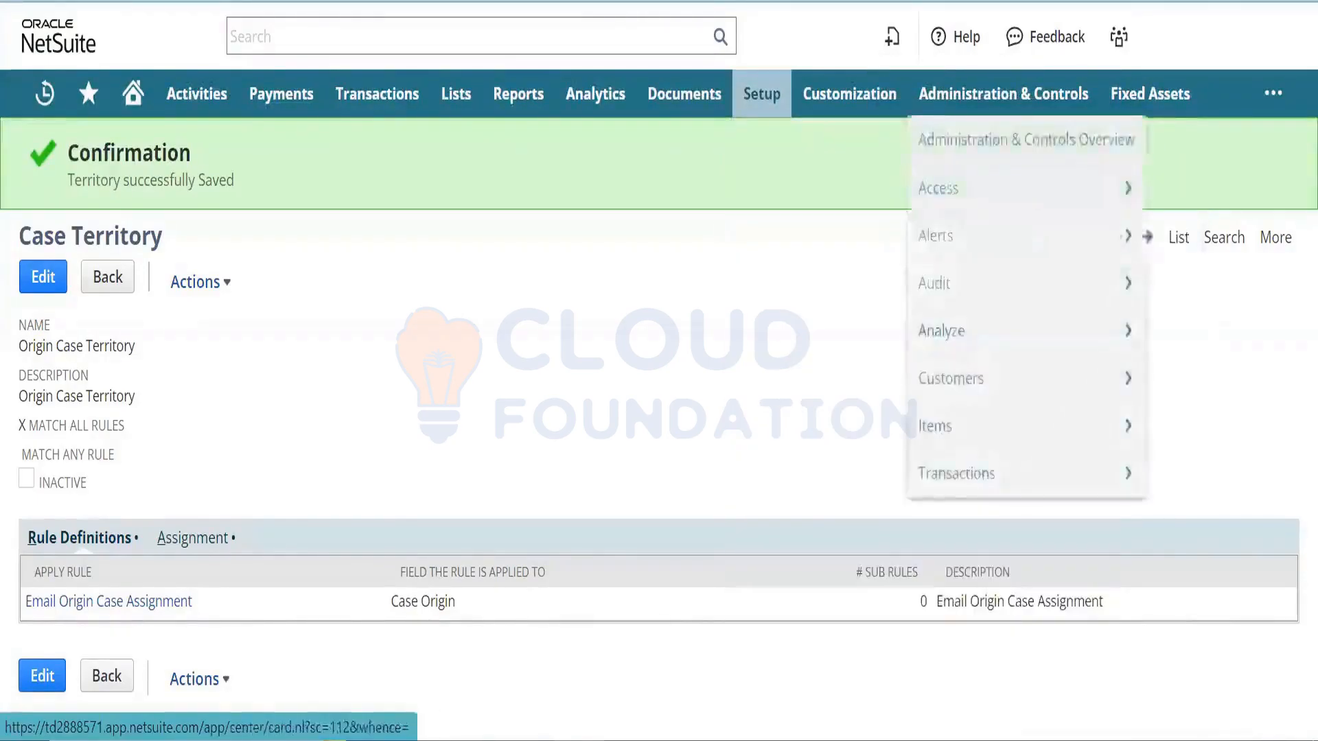
click(755, 1)
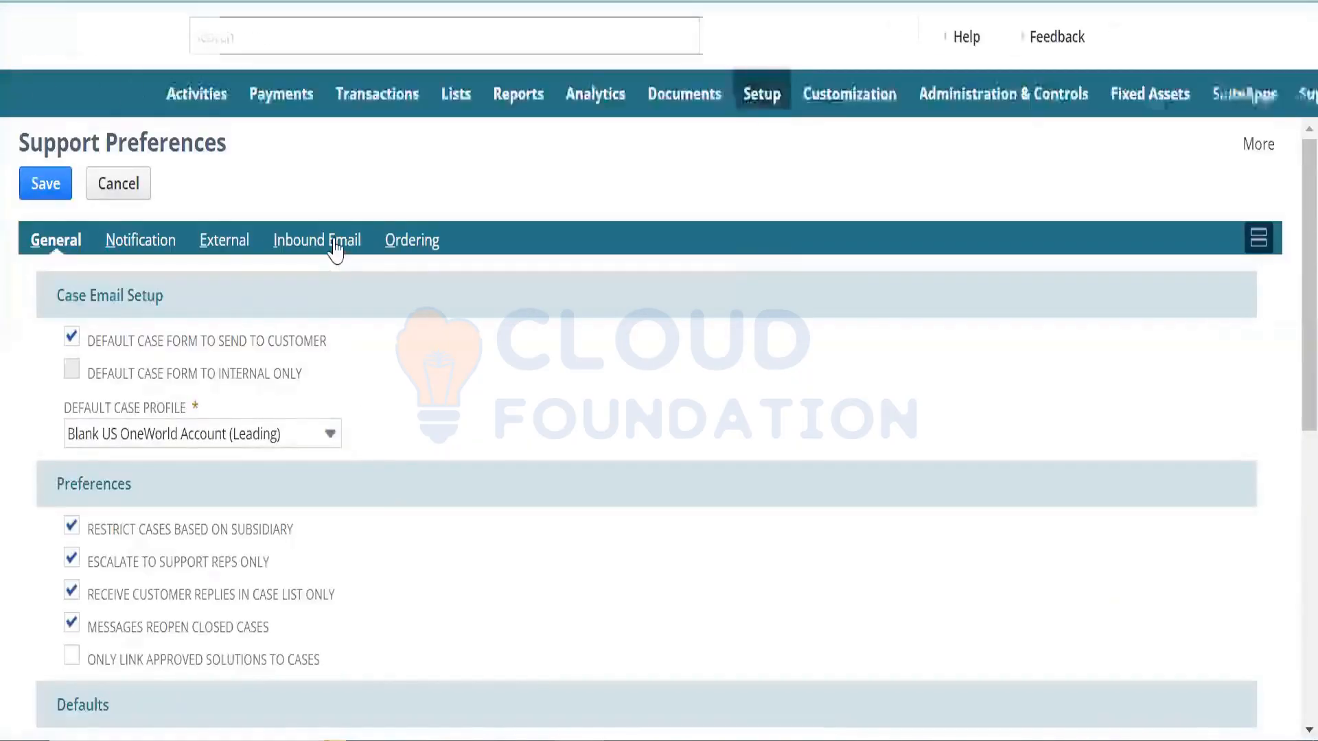
- Look over the Inbound Email and External subtabs, then go to the empty Case Field Escalation Rules list
click(317, 242)
click(242, 243)
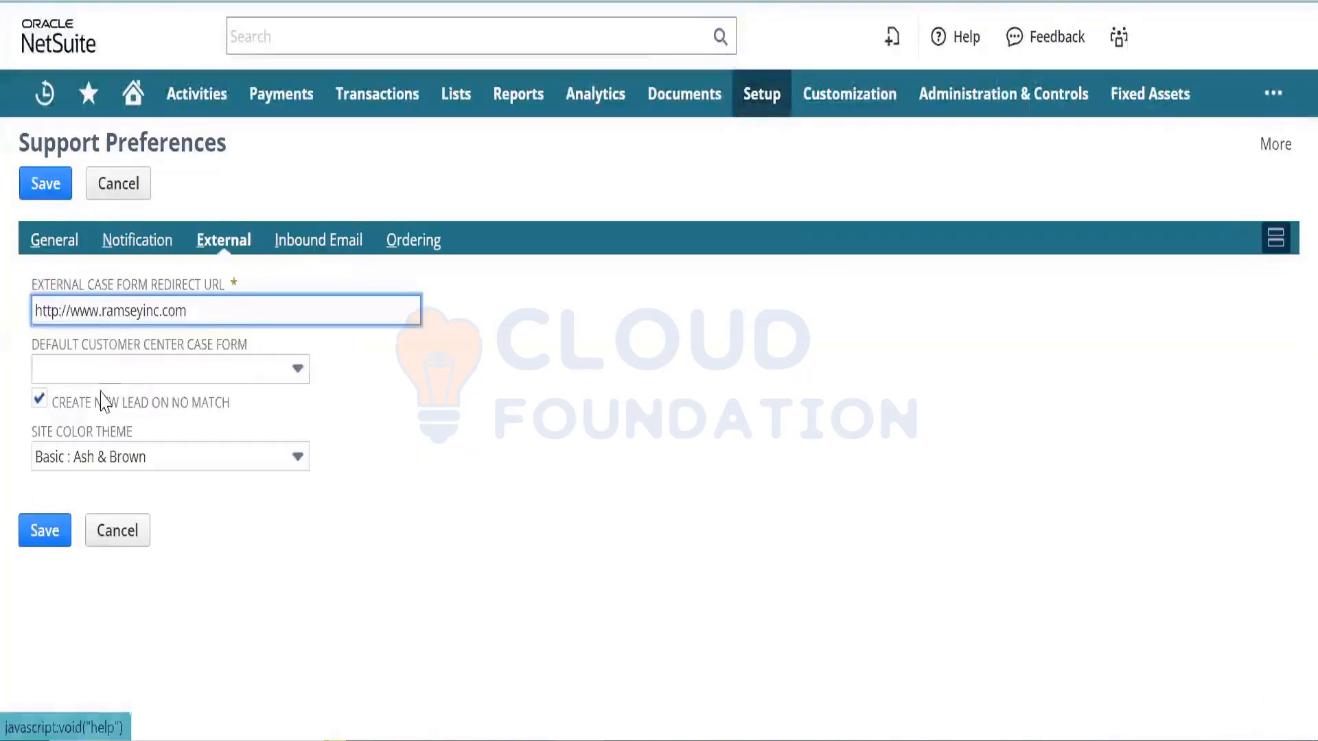
click(214, 409)
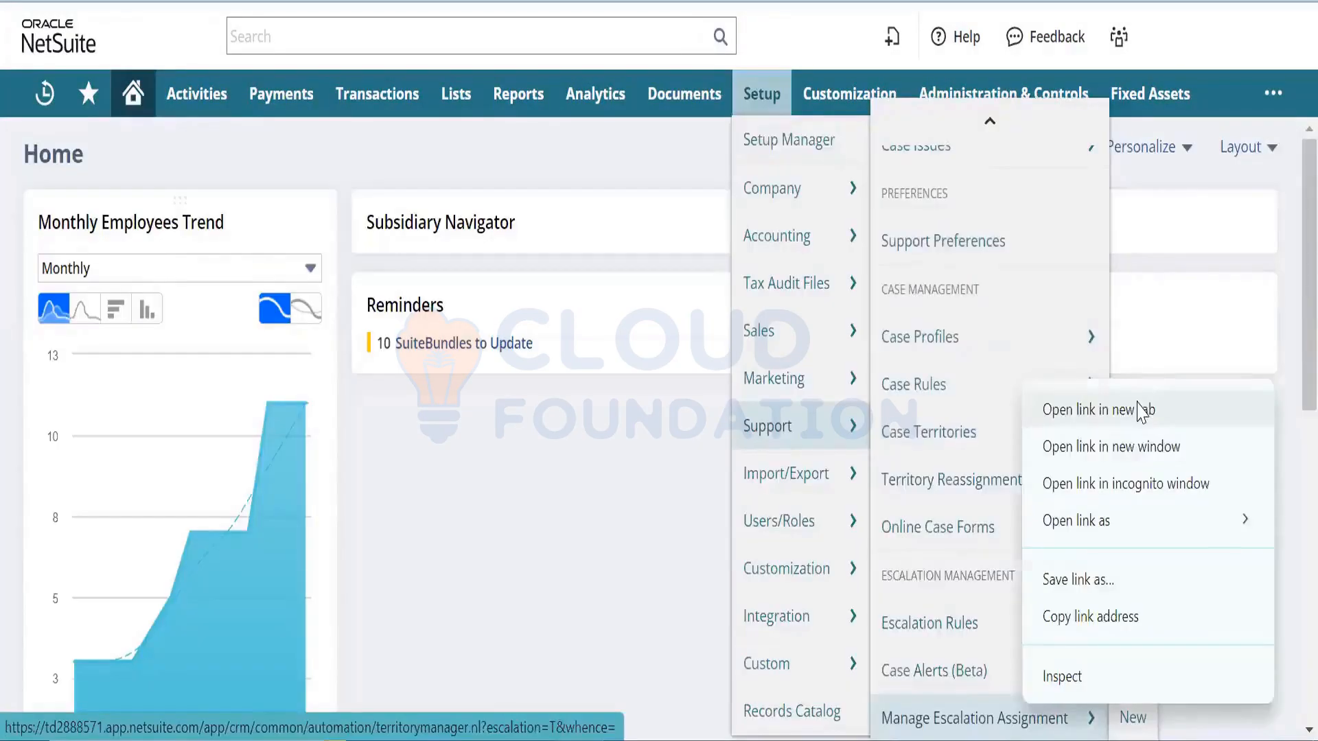
click(1144, 409)
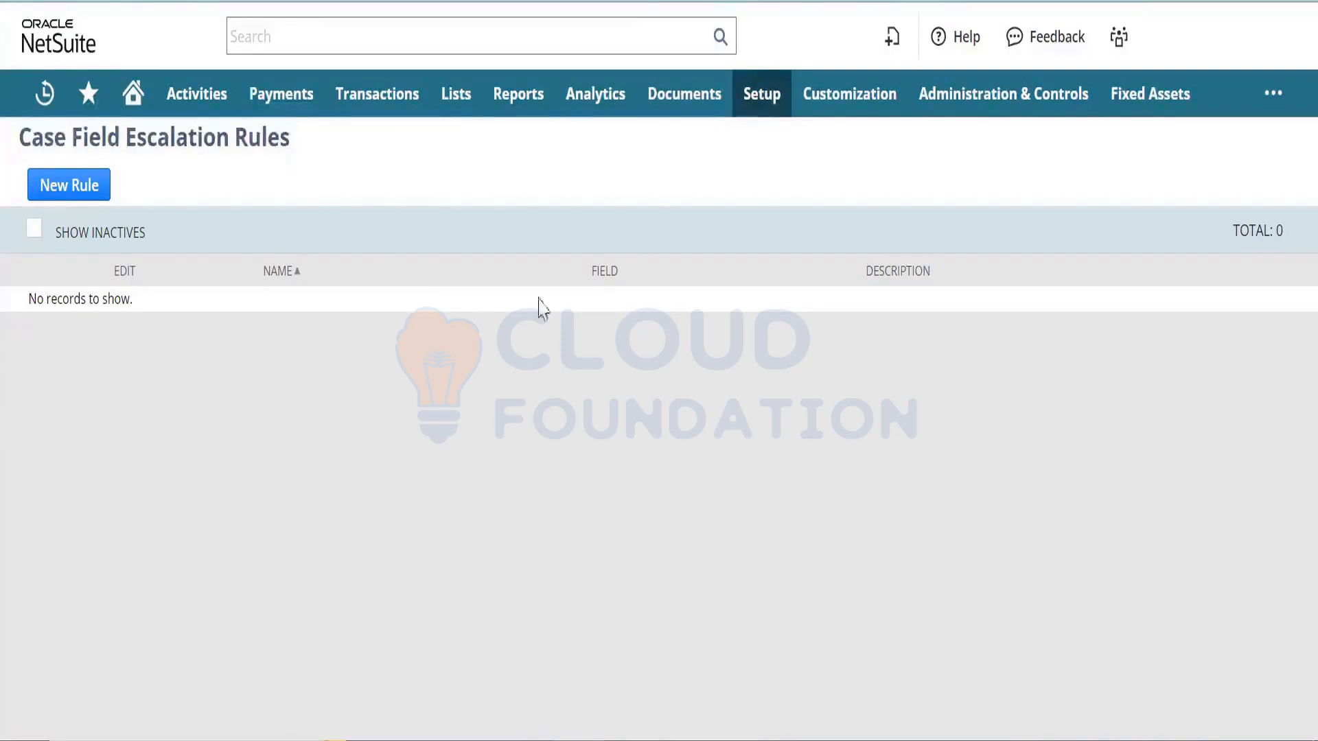
- Start a new case field escalation rule on the Priority field, located by searching the page for 'pro'
click(56, 178)
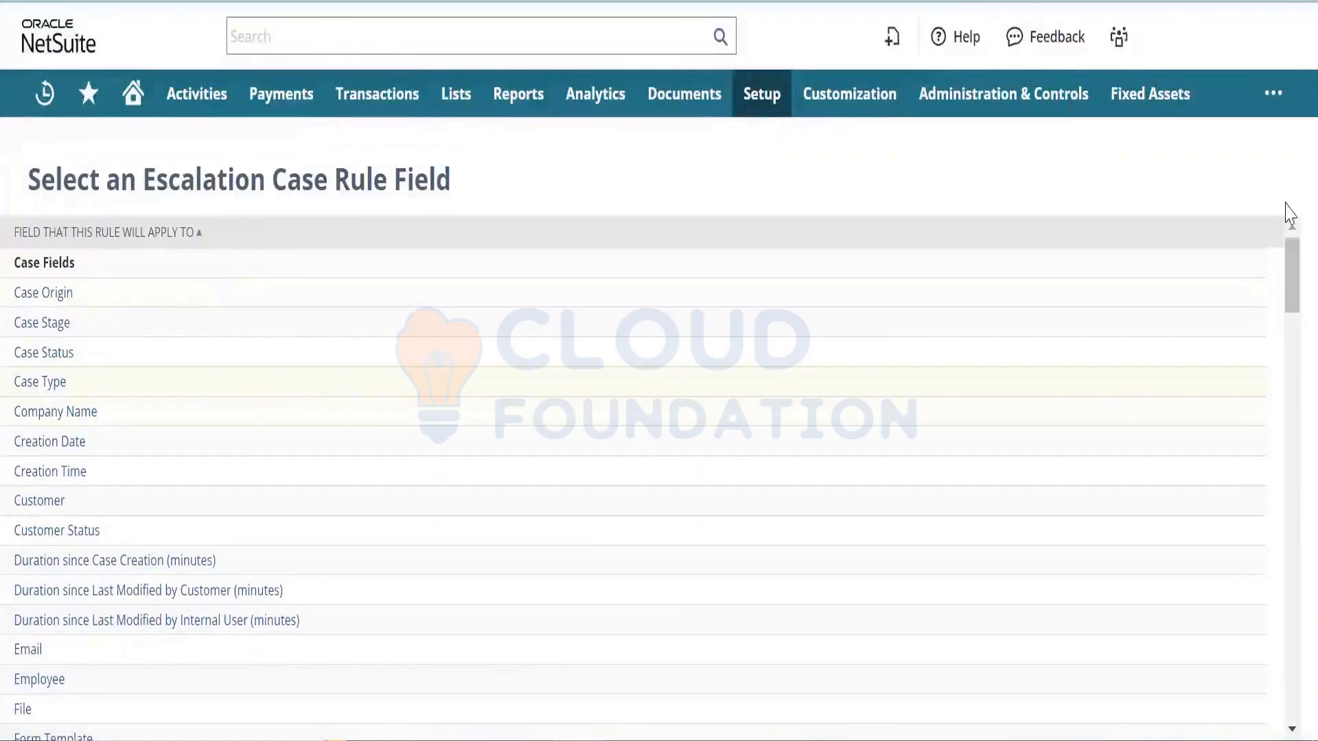
drag(1286, 271, 1286, 231)
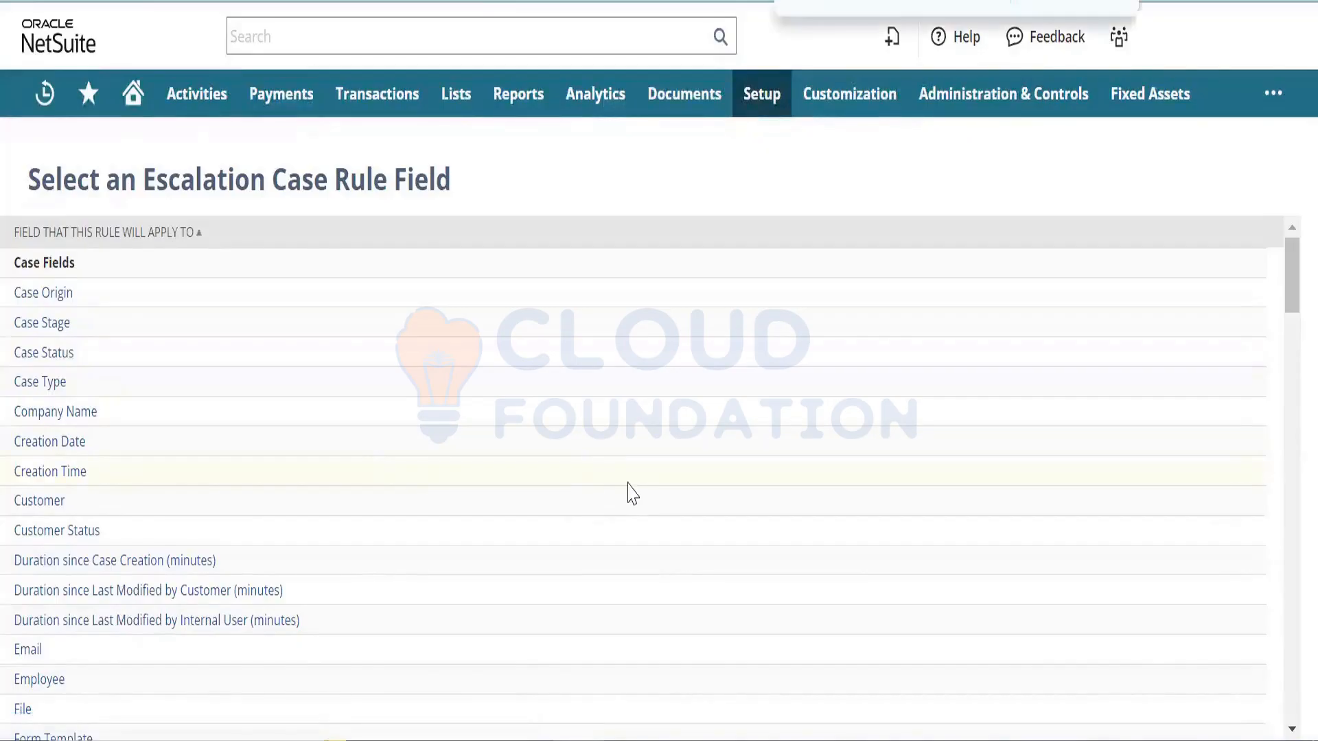
text(pro)
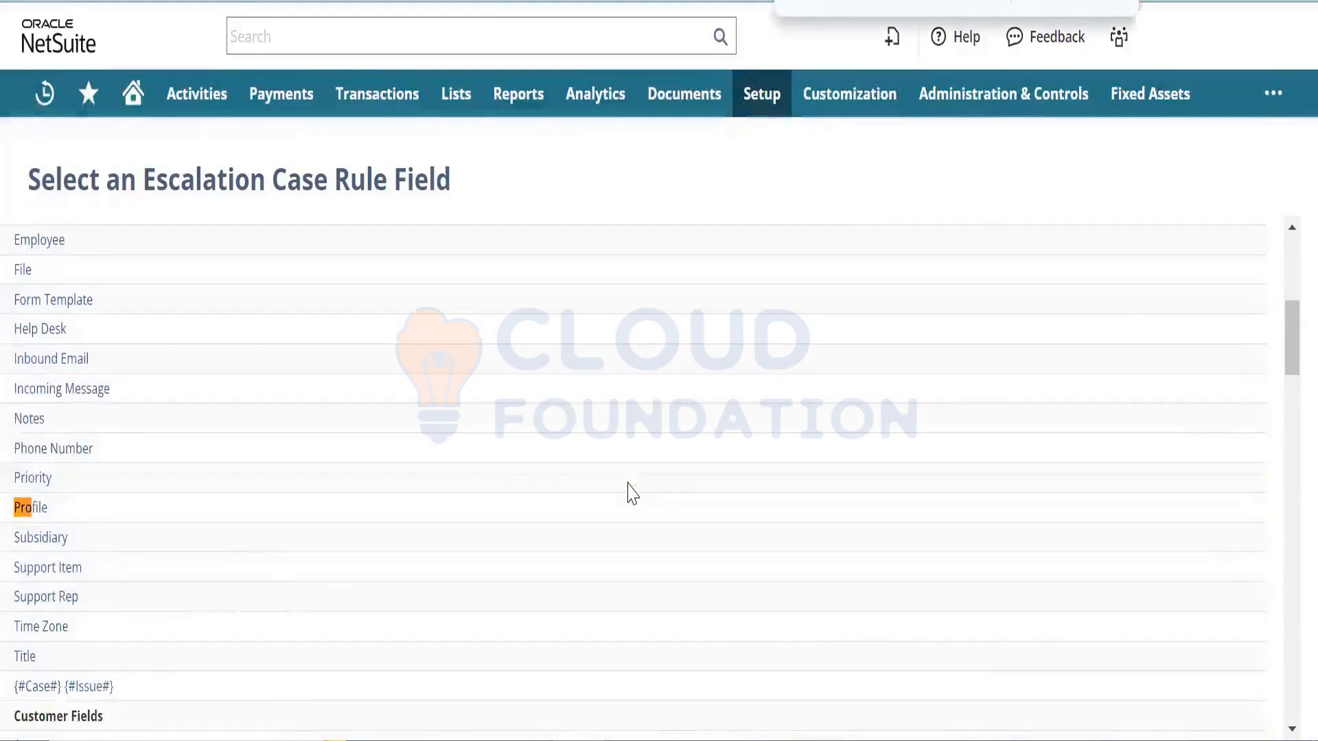
key(BackSpace)
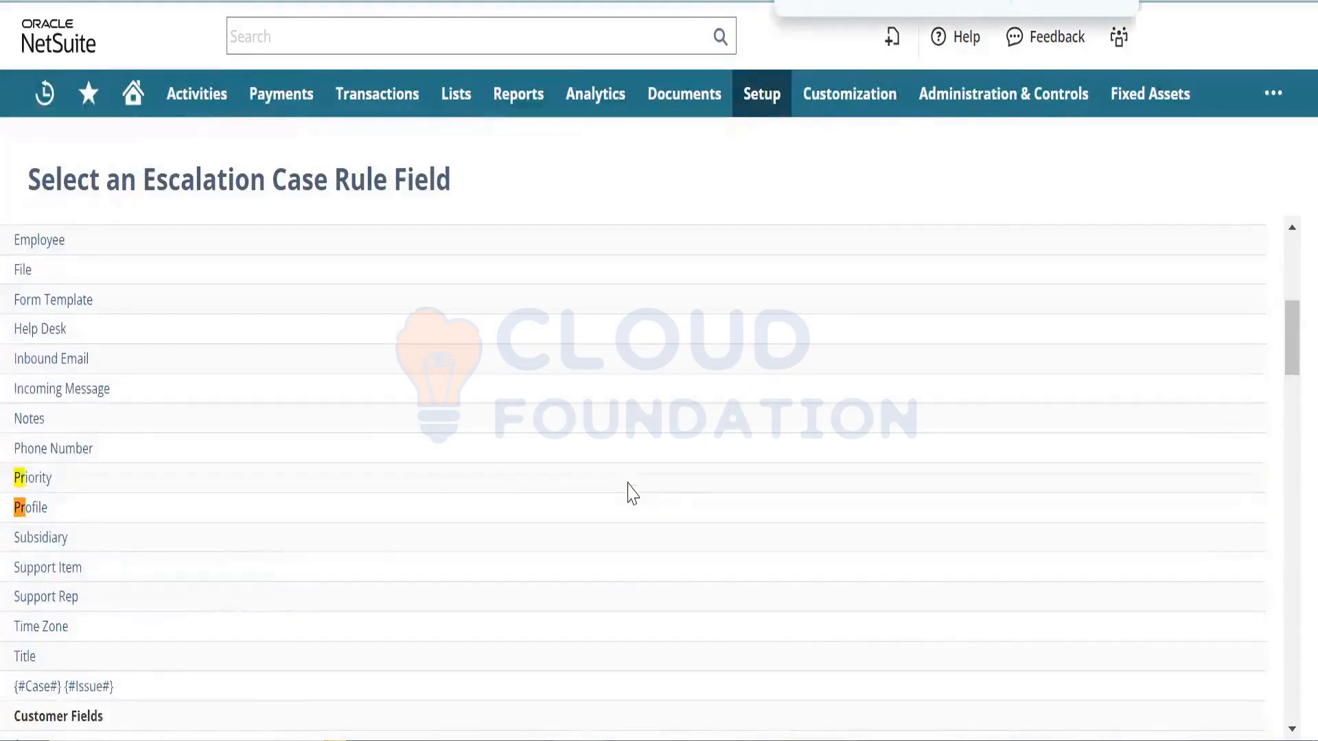
click(32, 478)
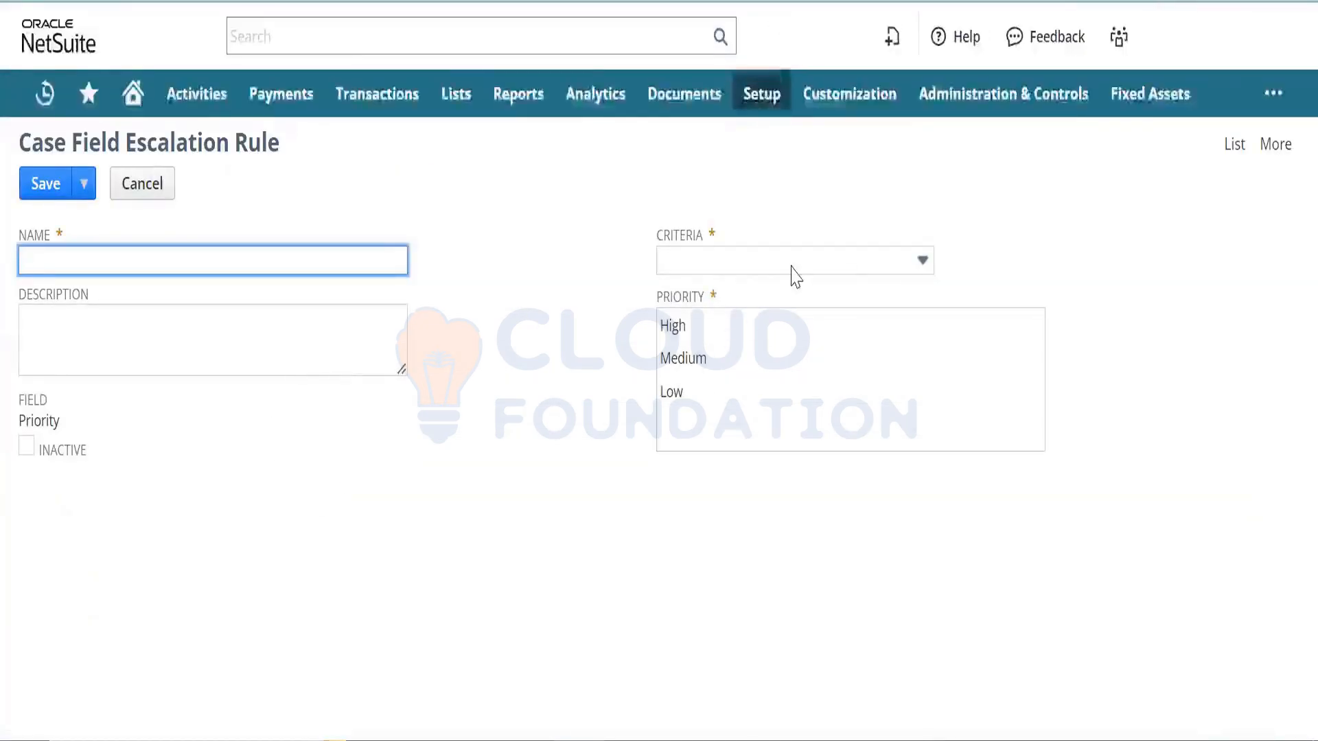
- Set the rule to match any of High priority, with 'High Priority Case' as name and description
click(717, 333)
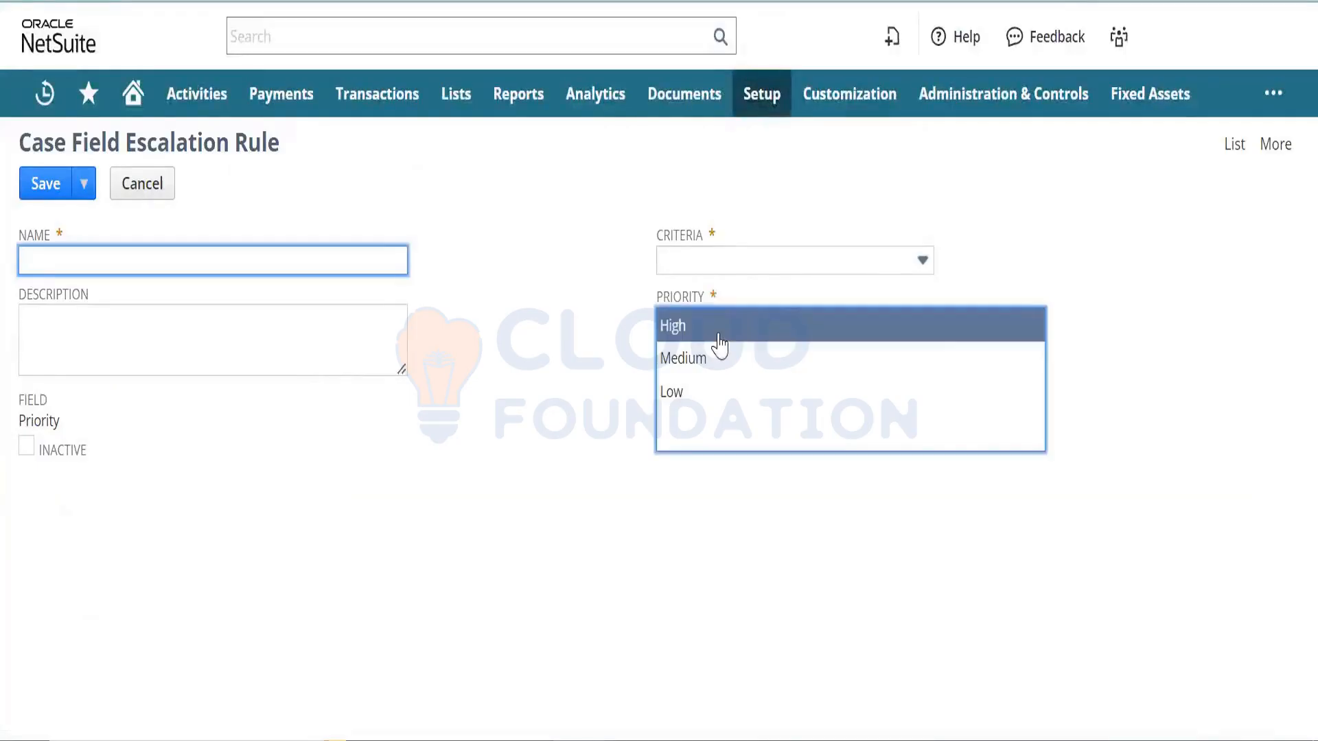
click(788, 264)
click(780, 320)
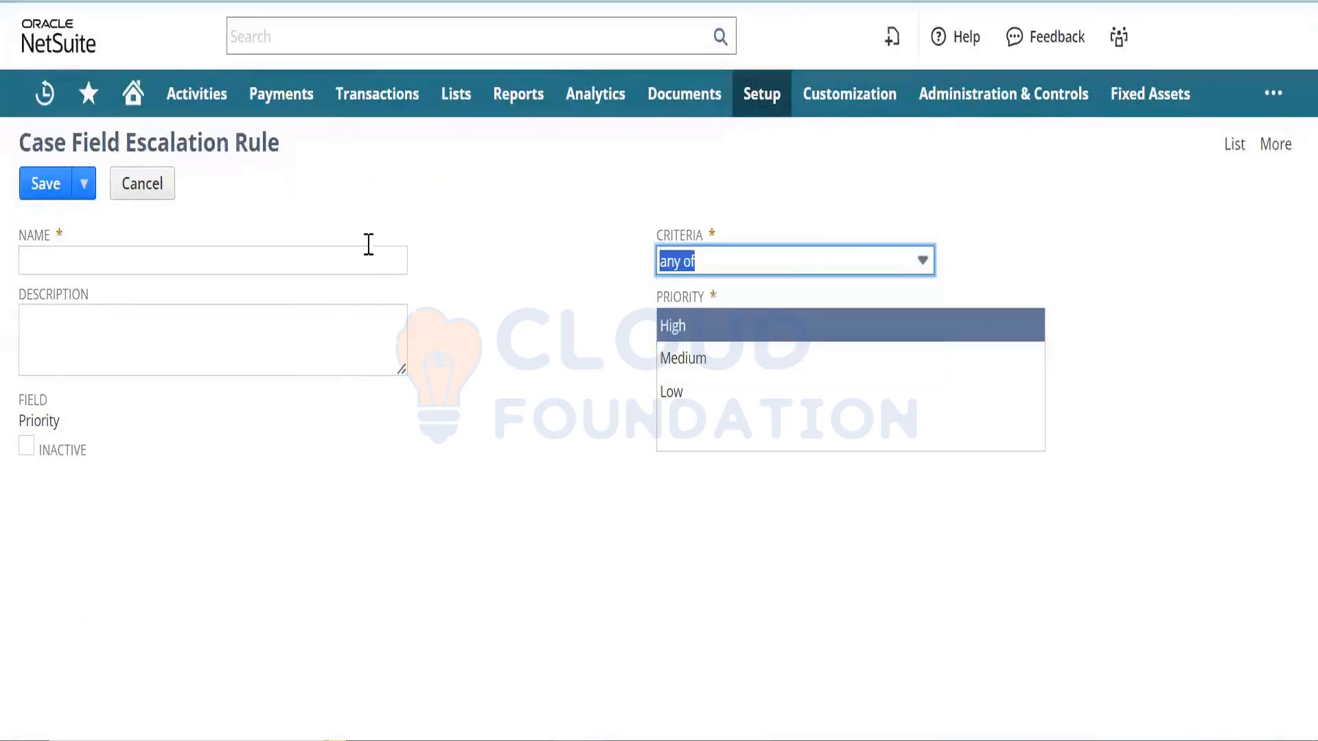
click(331, 266)
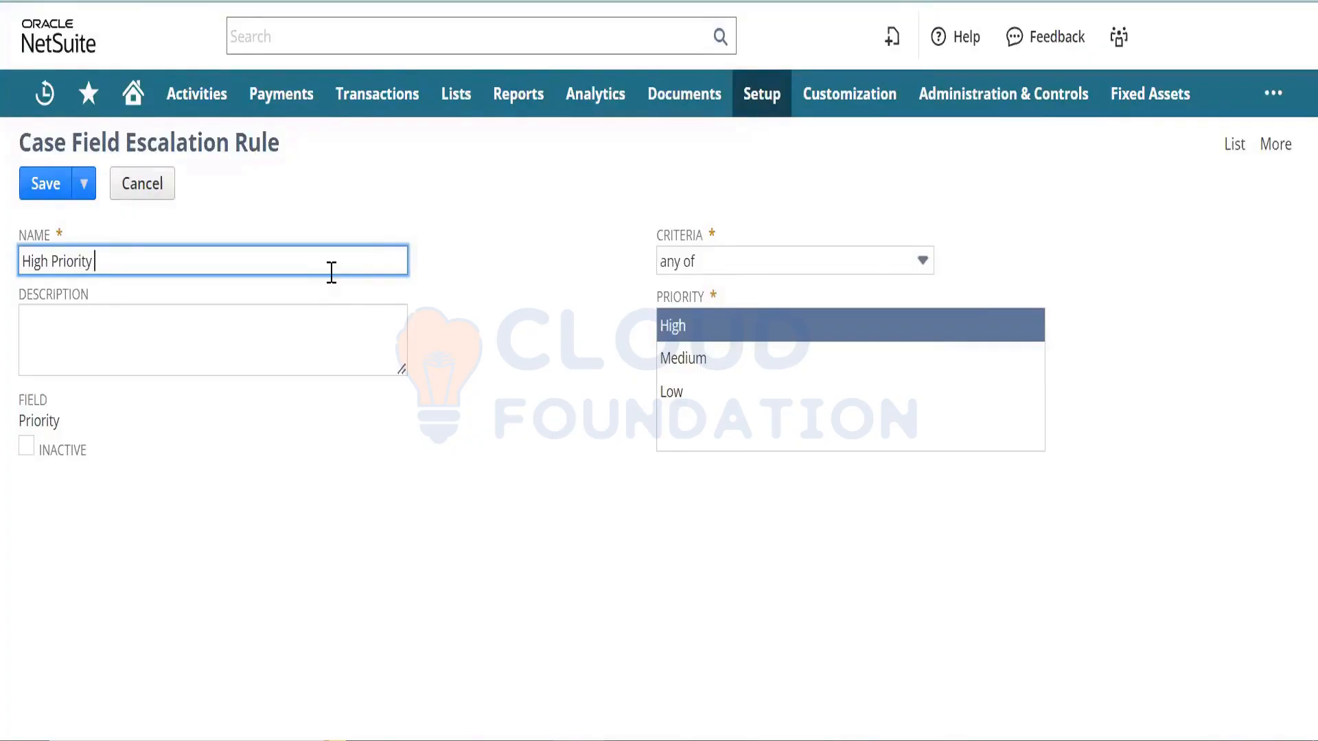
key(ctrl+a)
key(ctrl+c)
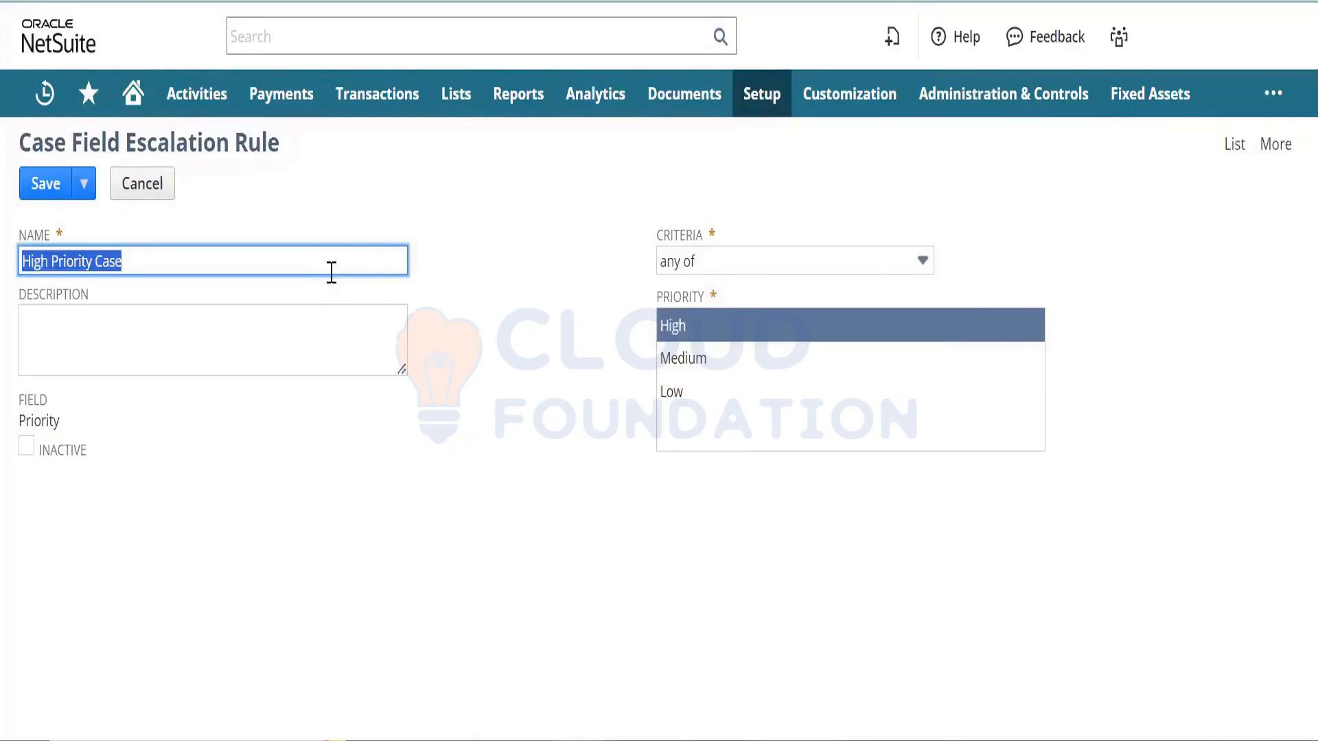
key(Tab)
key(ctrl+v)
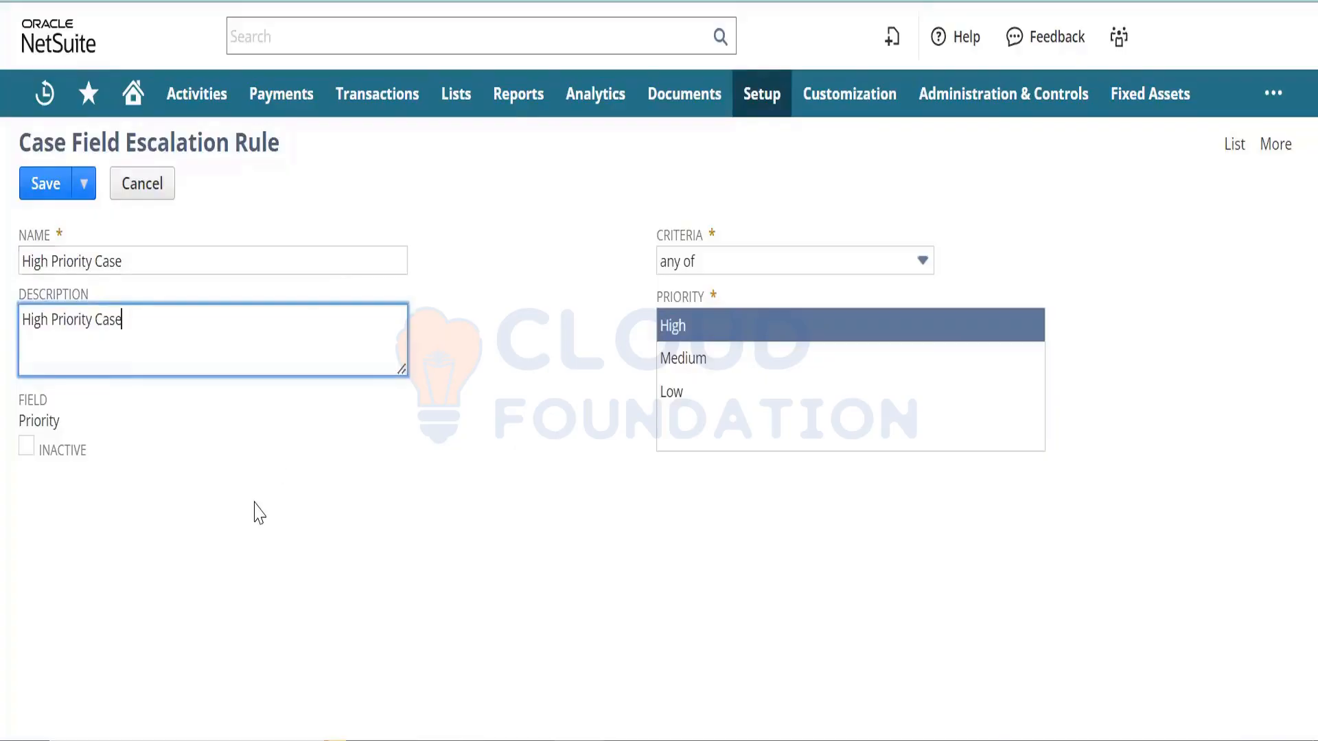
click(259, 513)
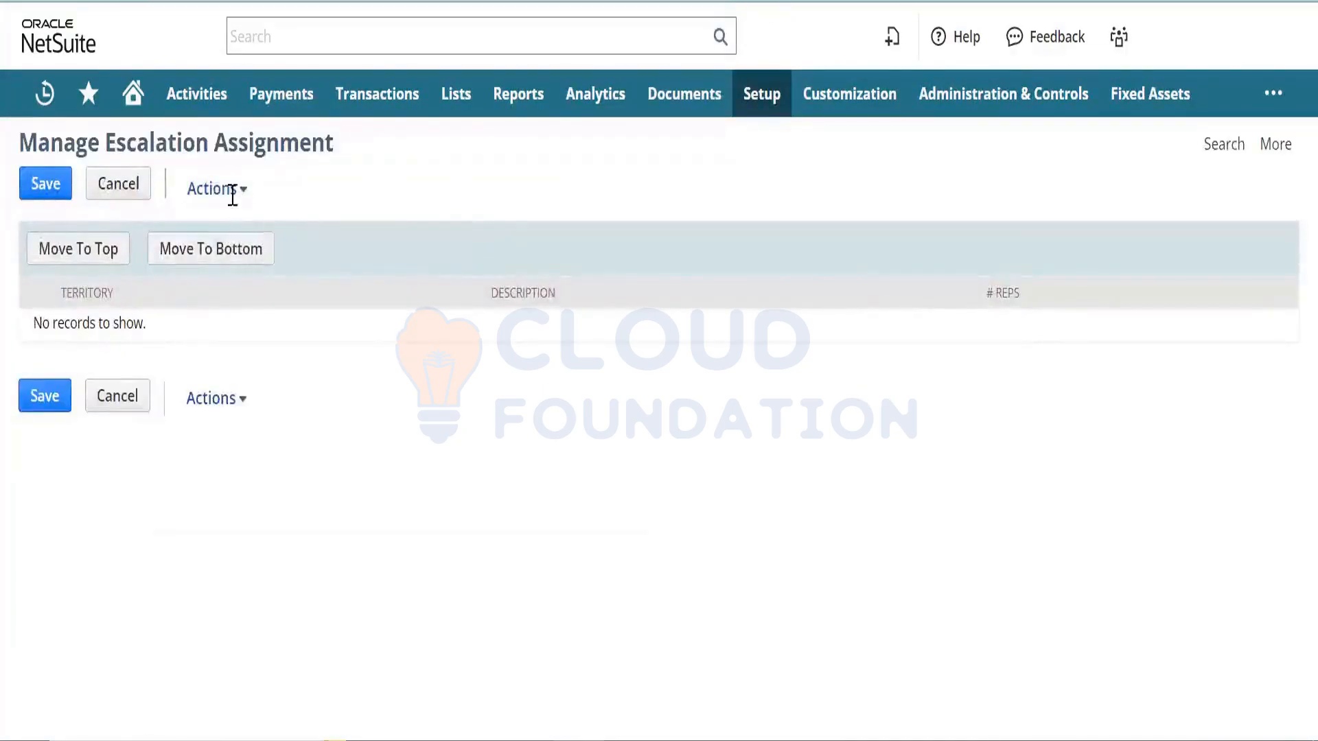
- Start an escalation assignment named 'High Priority Customer' using the High Priority Case rule
click(227, 214)
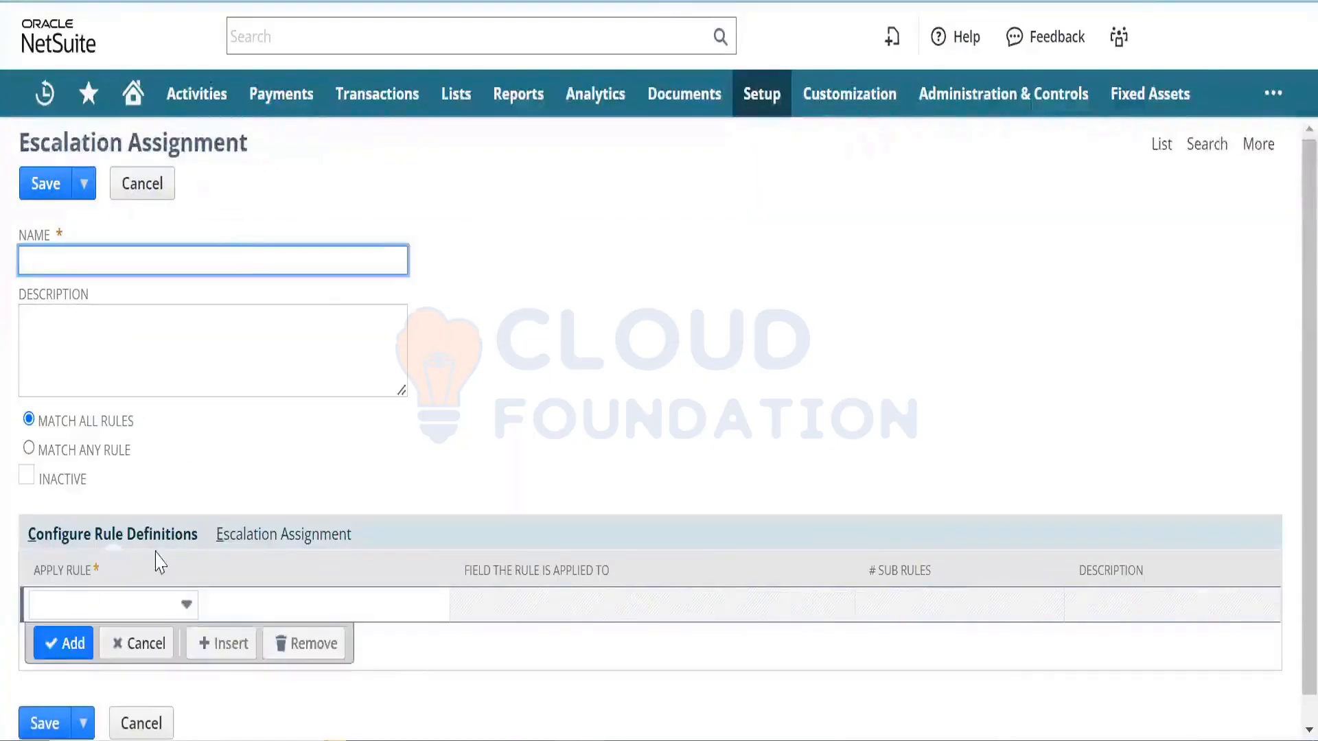
click(162, 604)
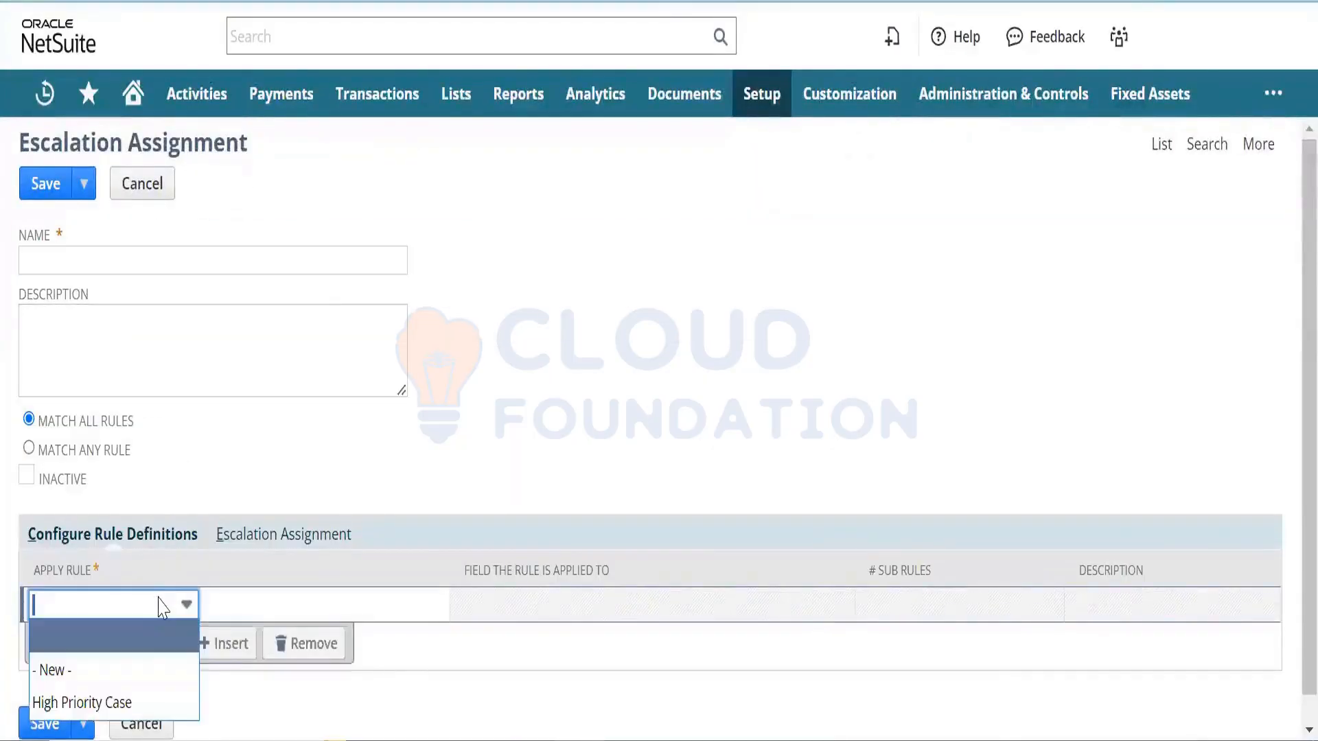
click(131, 703)
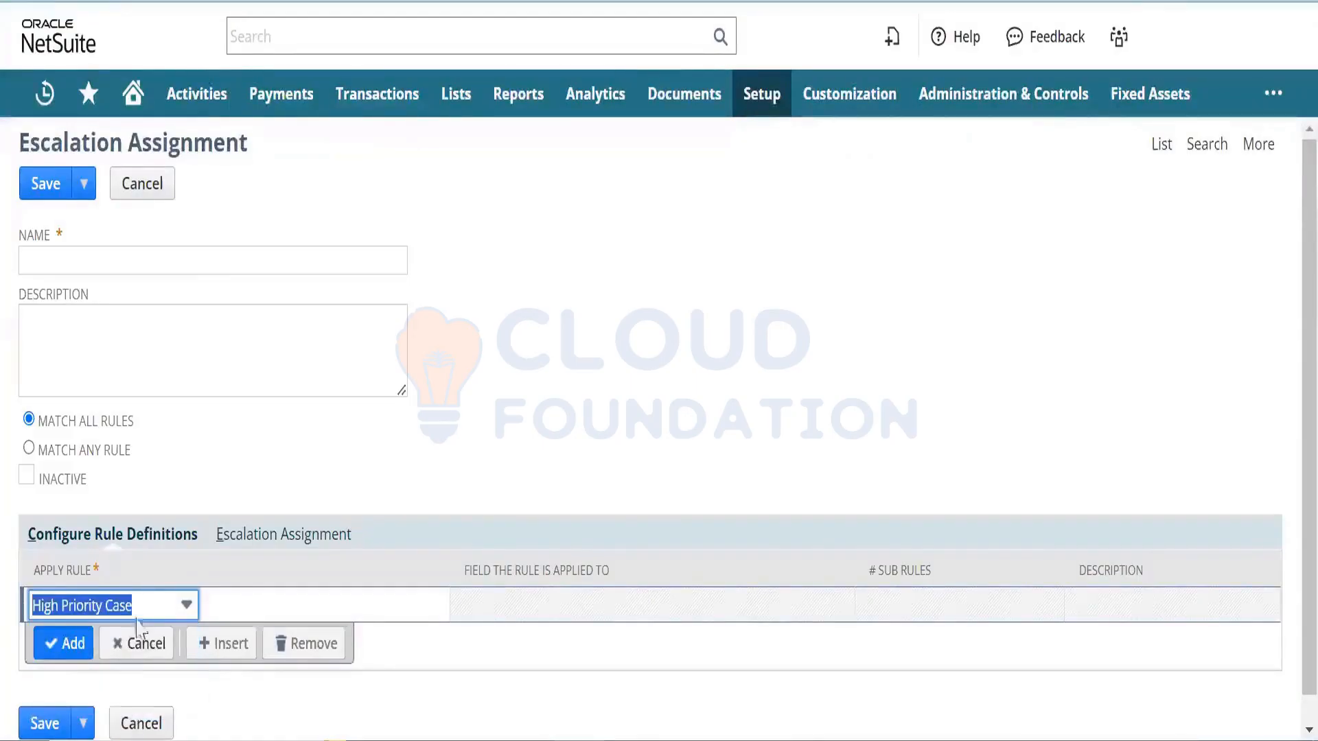
click(223, 260)
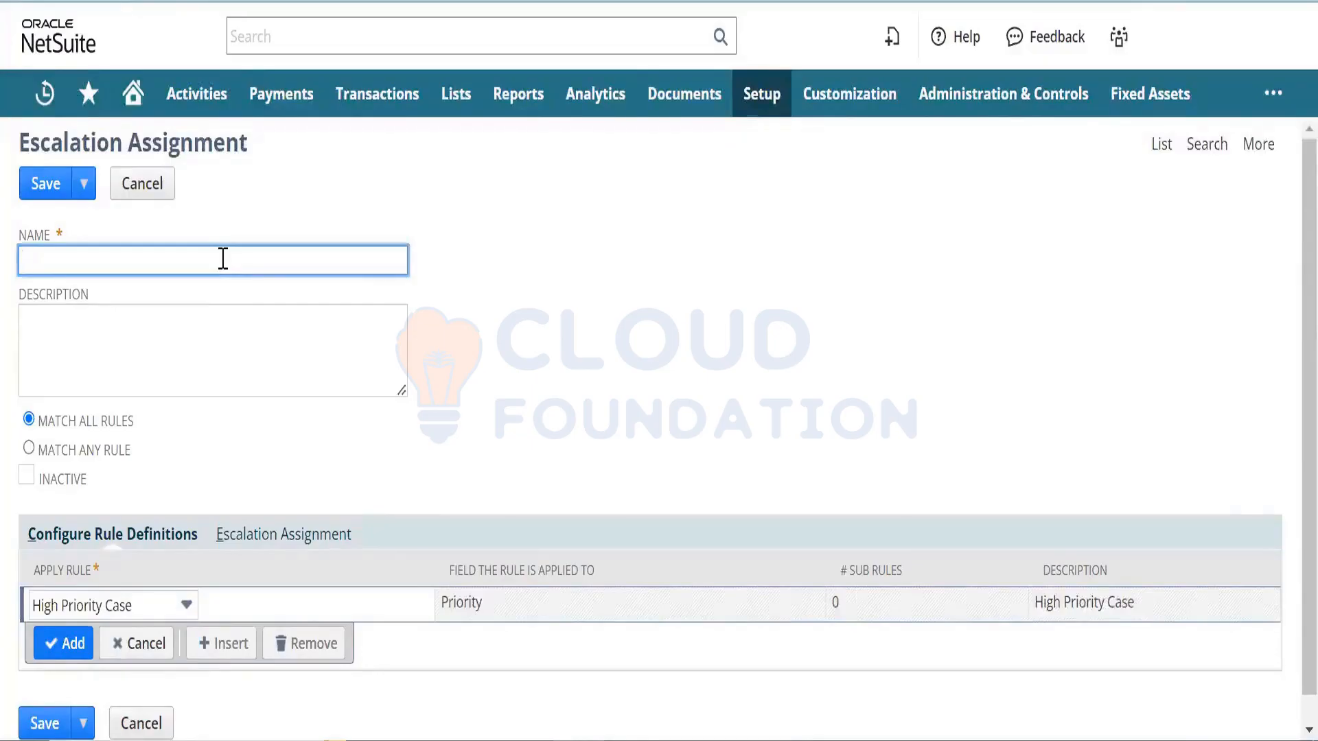
text(High Pri)
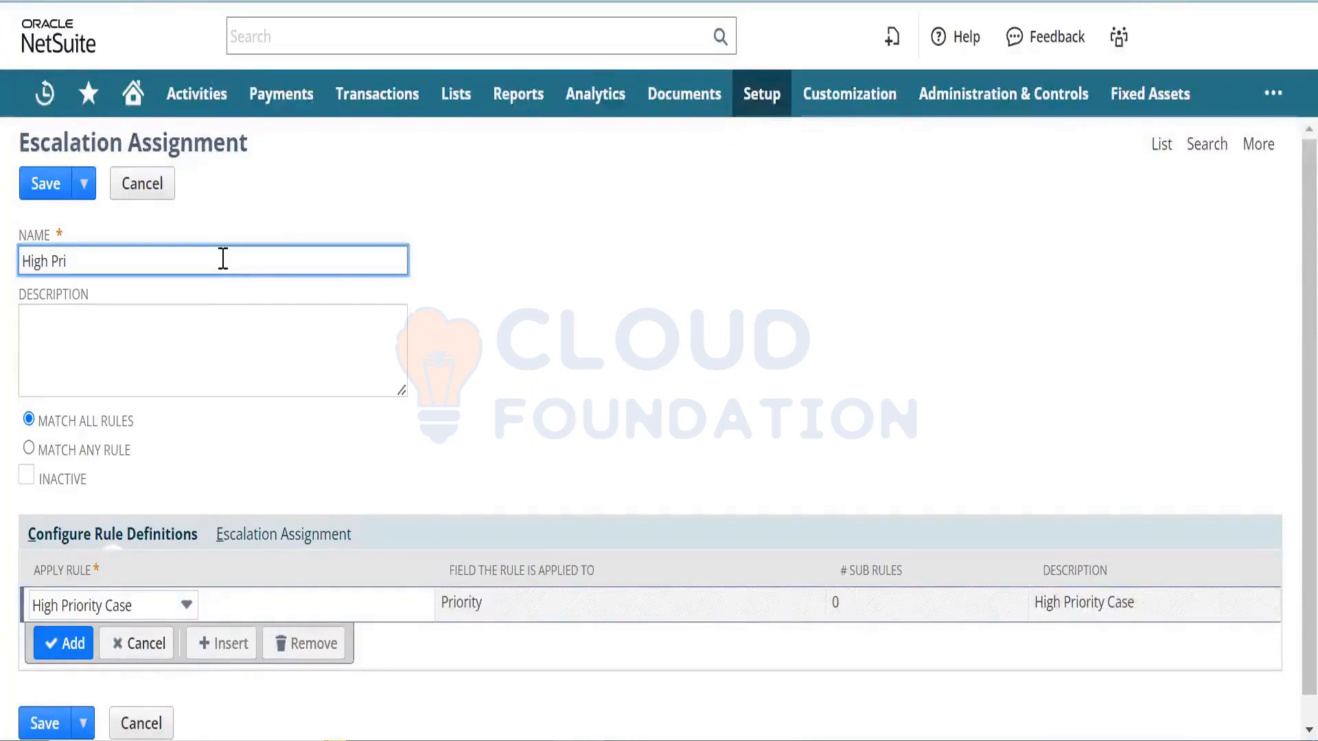
text(ority )
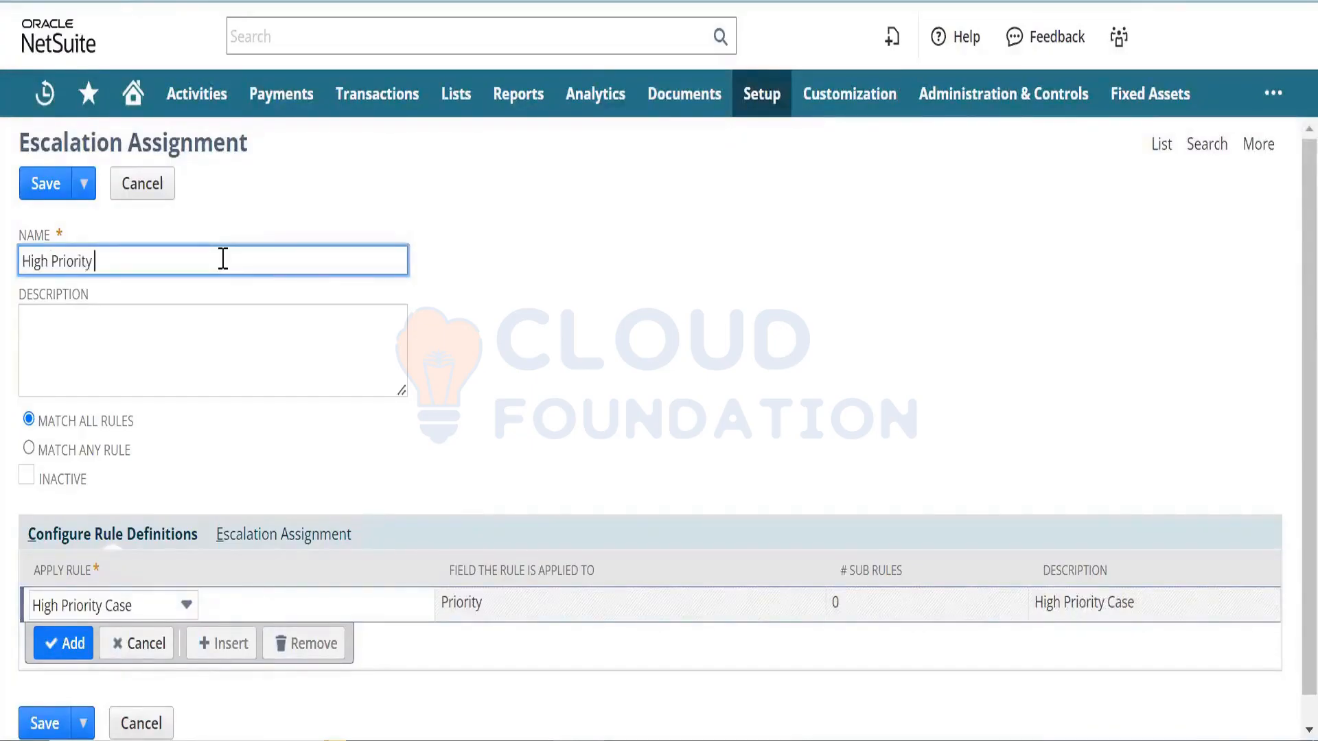
text(Customer)
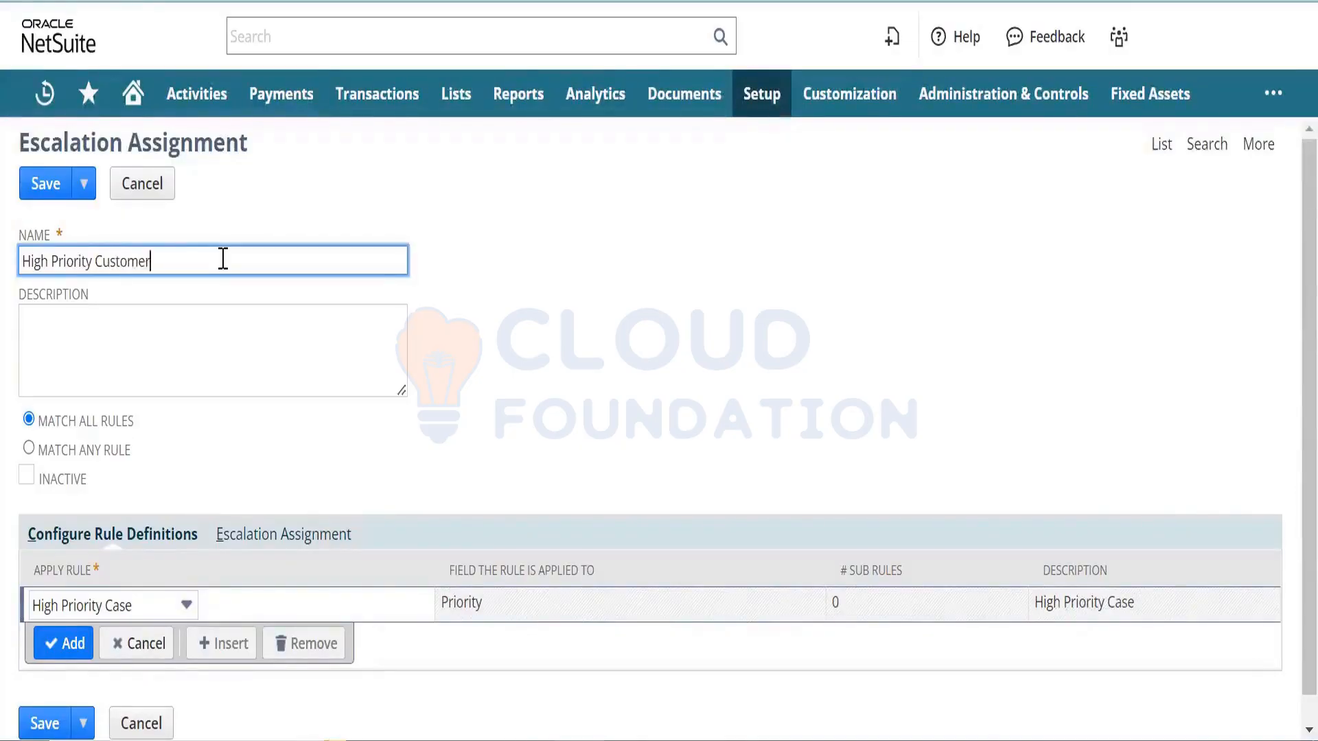
key(Tab)
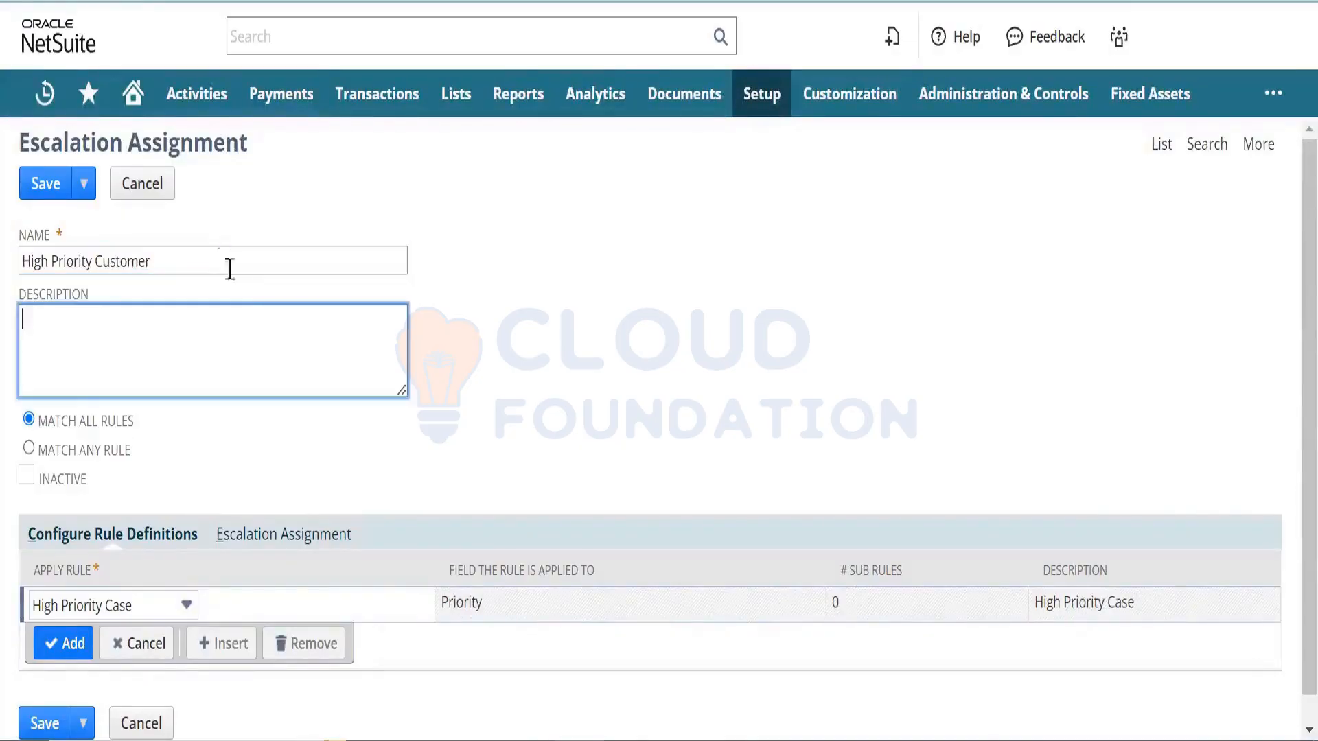
- Add the first listed escalatee on the Escalation Assignment subtab and save the assignment
click(338, 534)
click(187, 604)
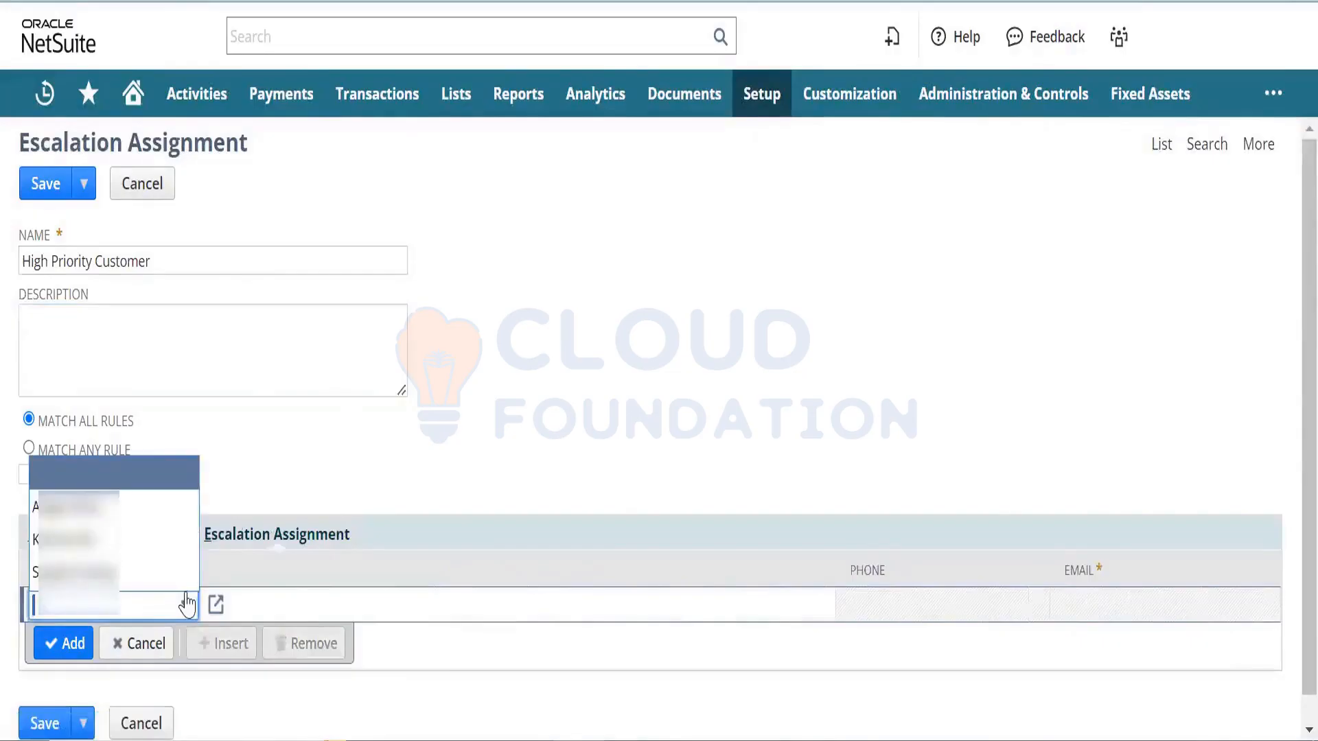
click(133, 513)
click(69, 645)
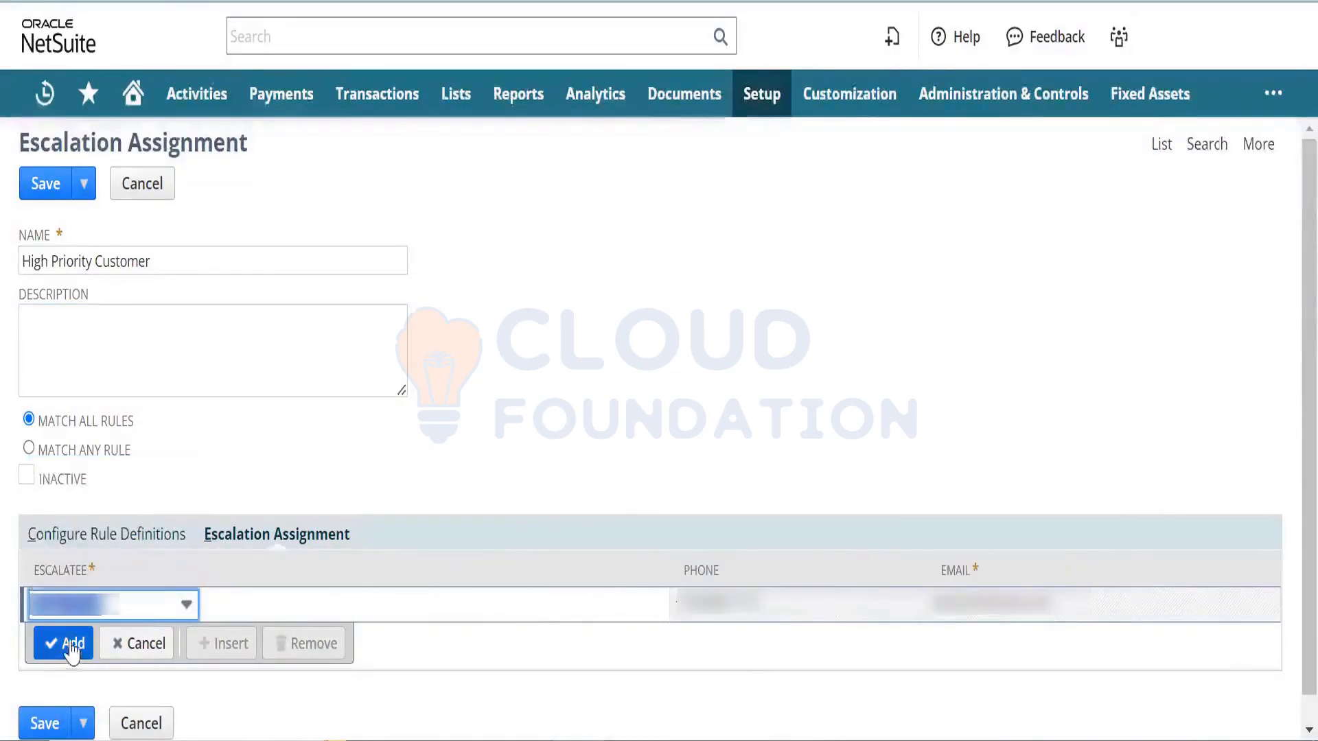
scroll(1285, 685, down, 1)
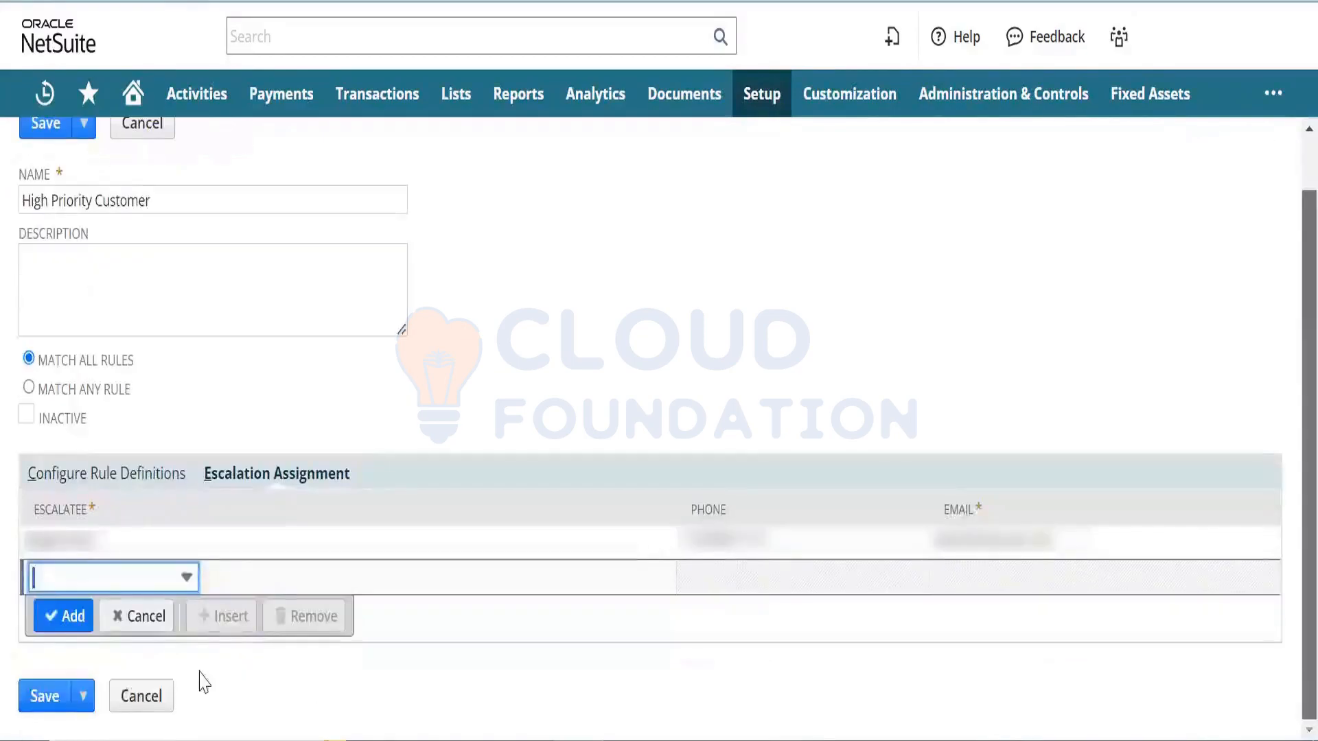
click(38, 698)
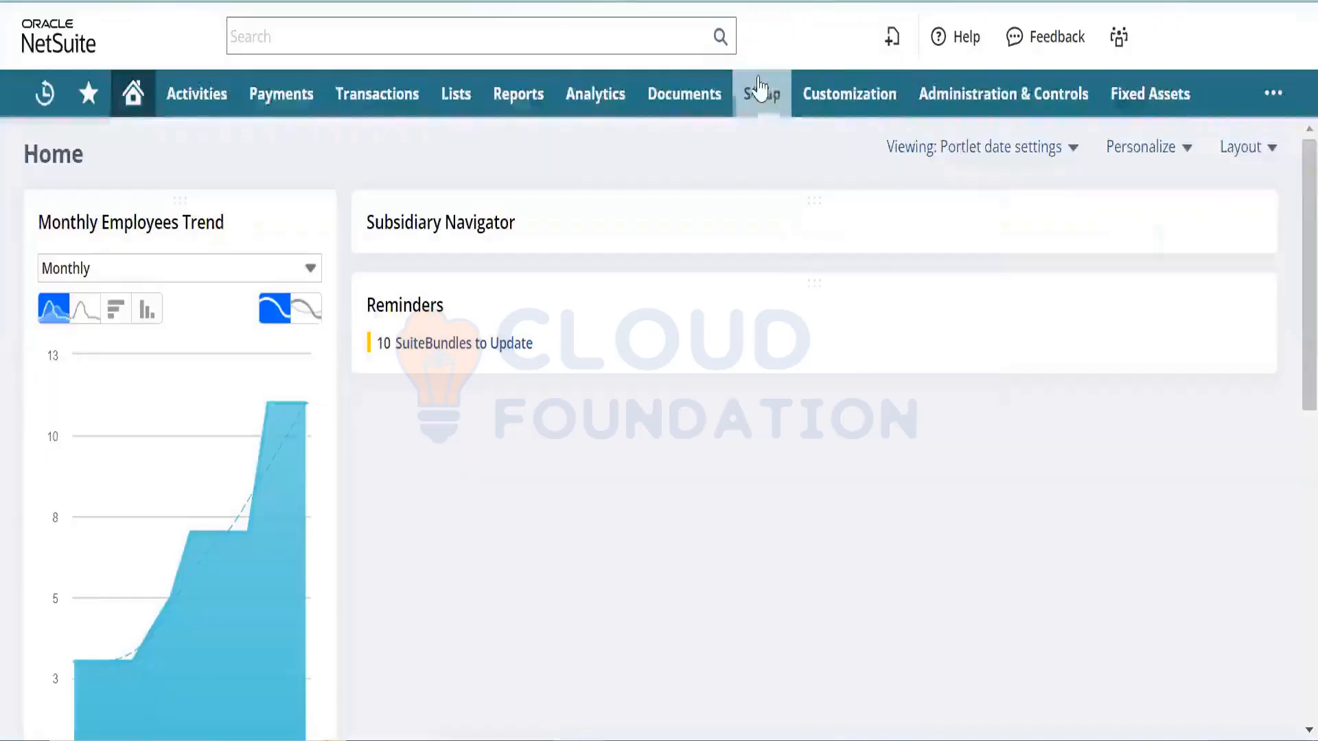
- Start a new support case from Lists > Support > Cases > New
mouse_move(761, 91)
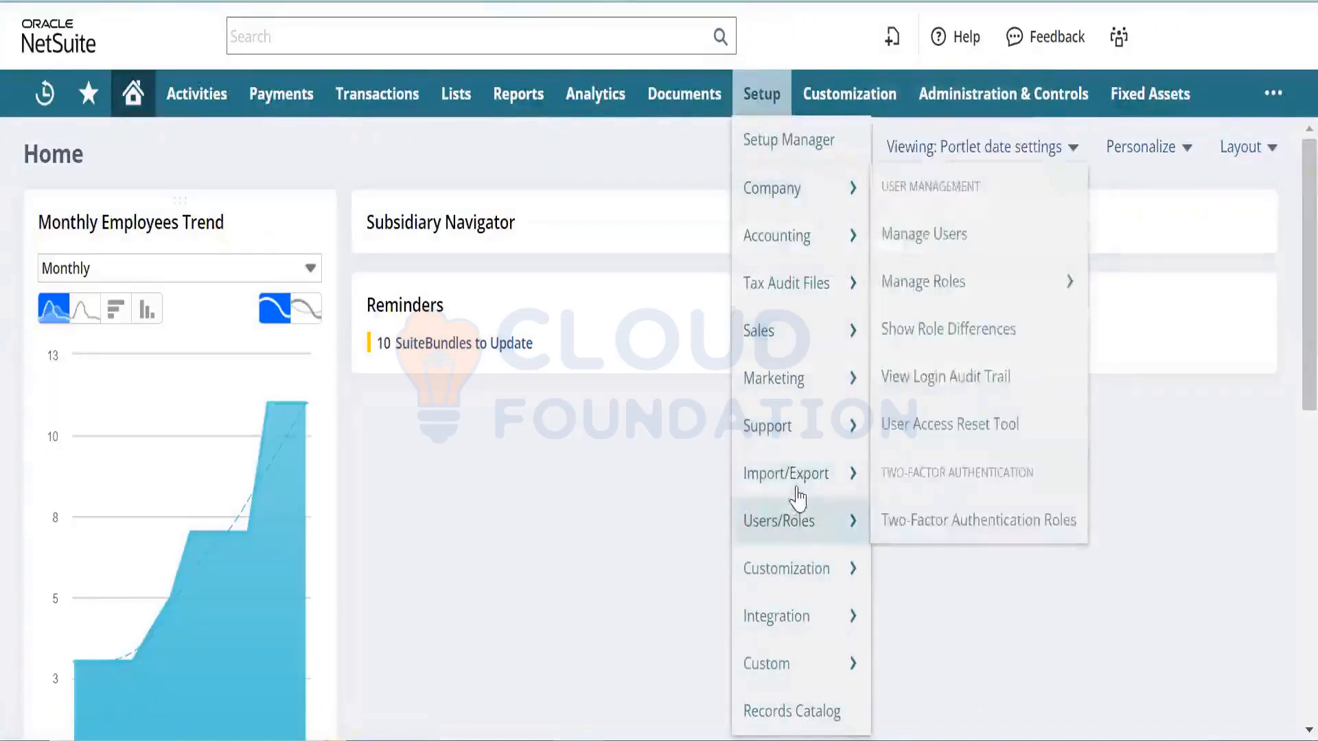
mouse_move(799, 427)
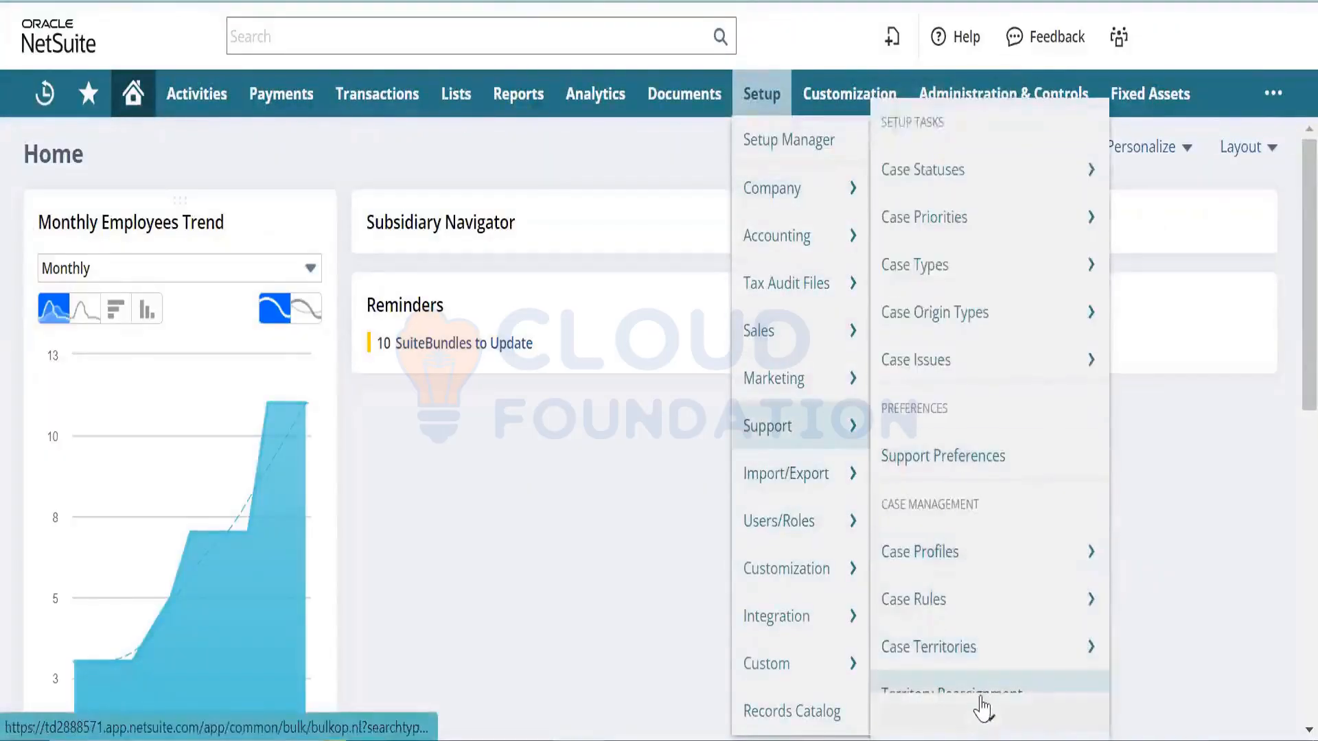
scroll(979, 706, down, 3)
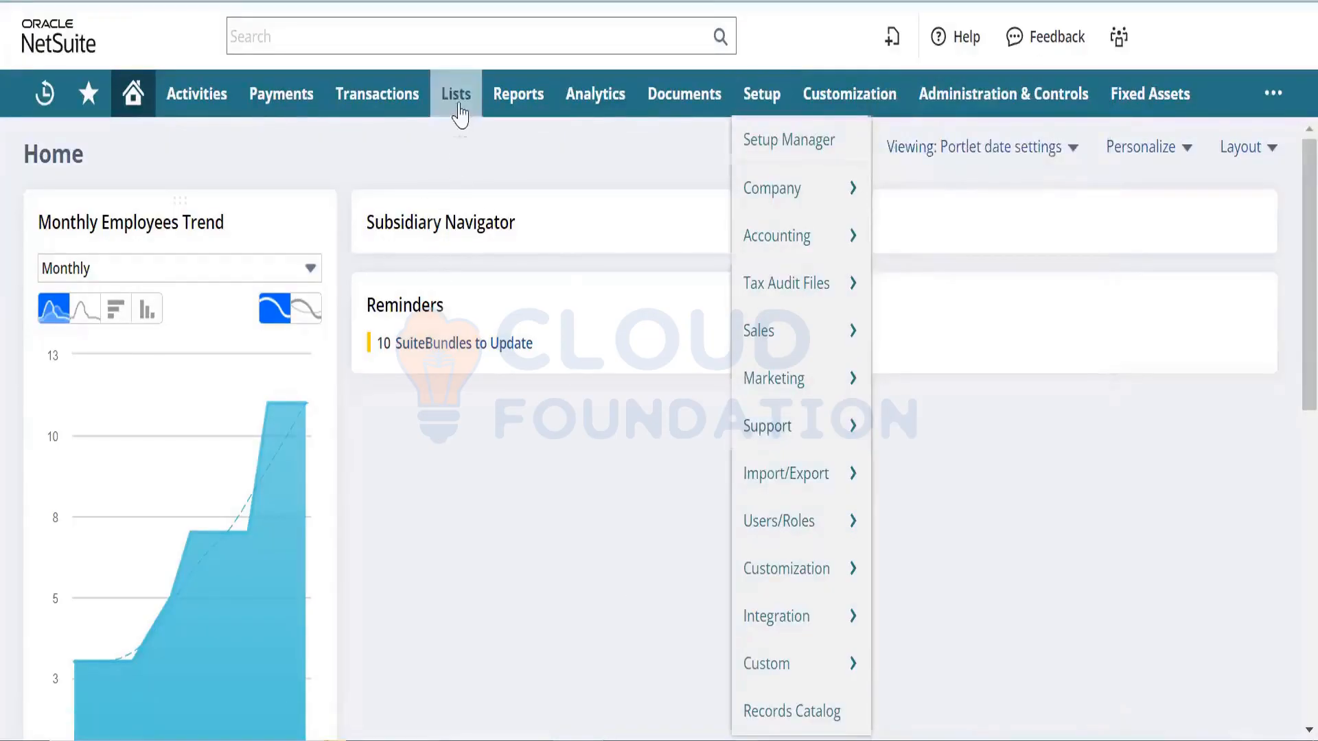
mouse_move(458, 110)
mouse_move(497, 331)
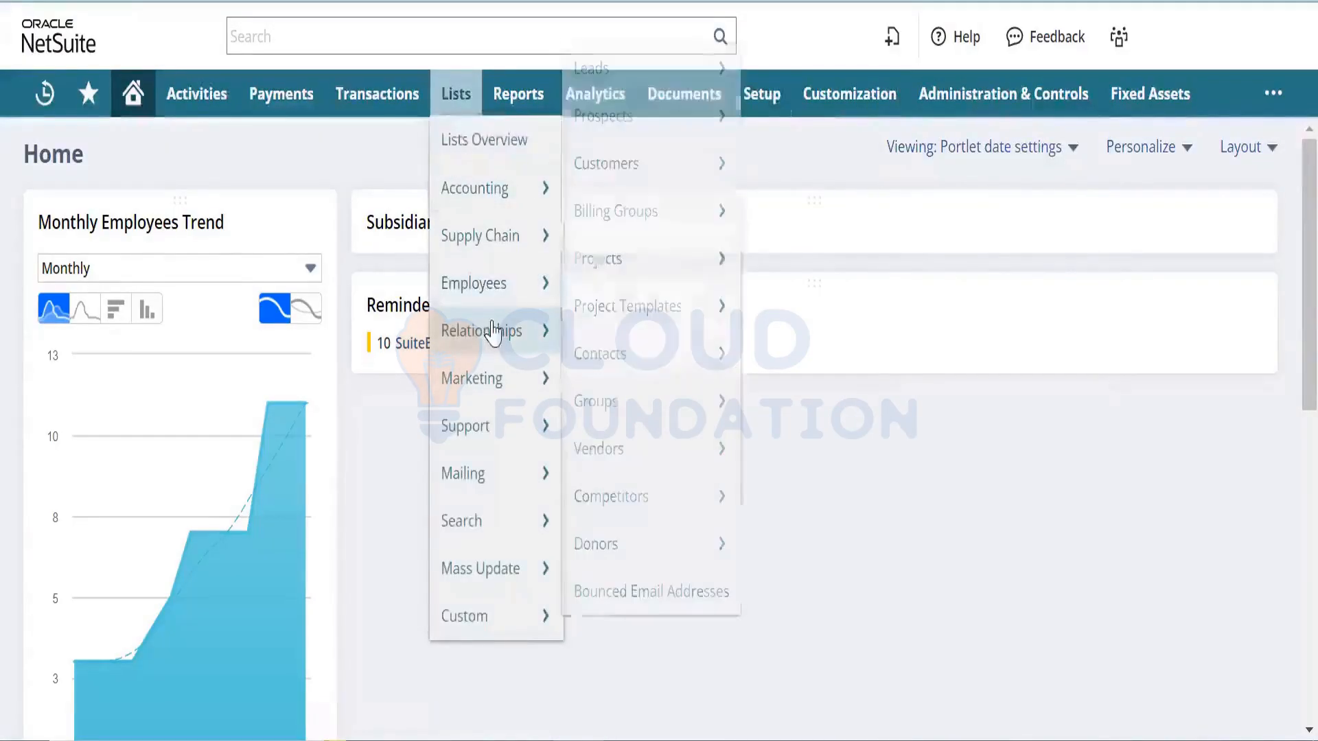
mouse_move(505, 432)
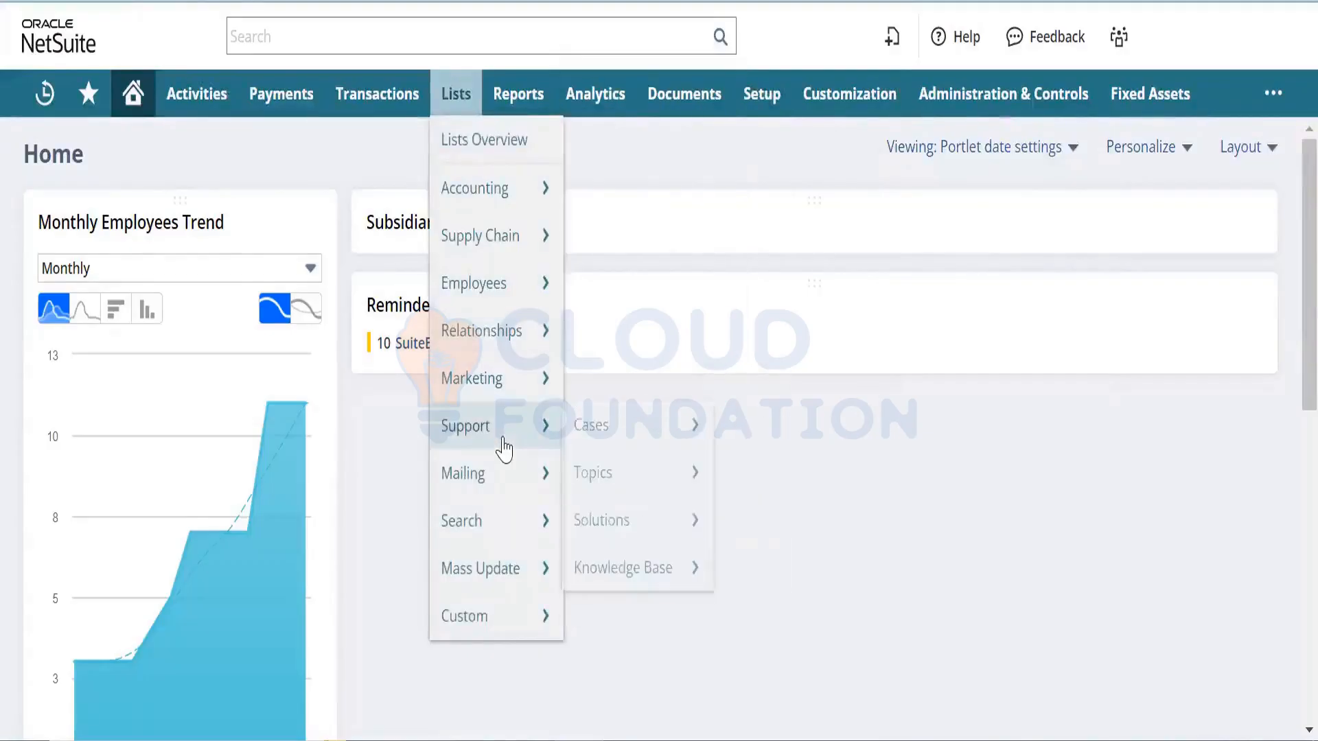
mouse_move(609, 439)
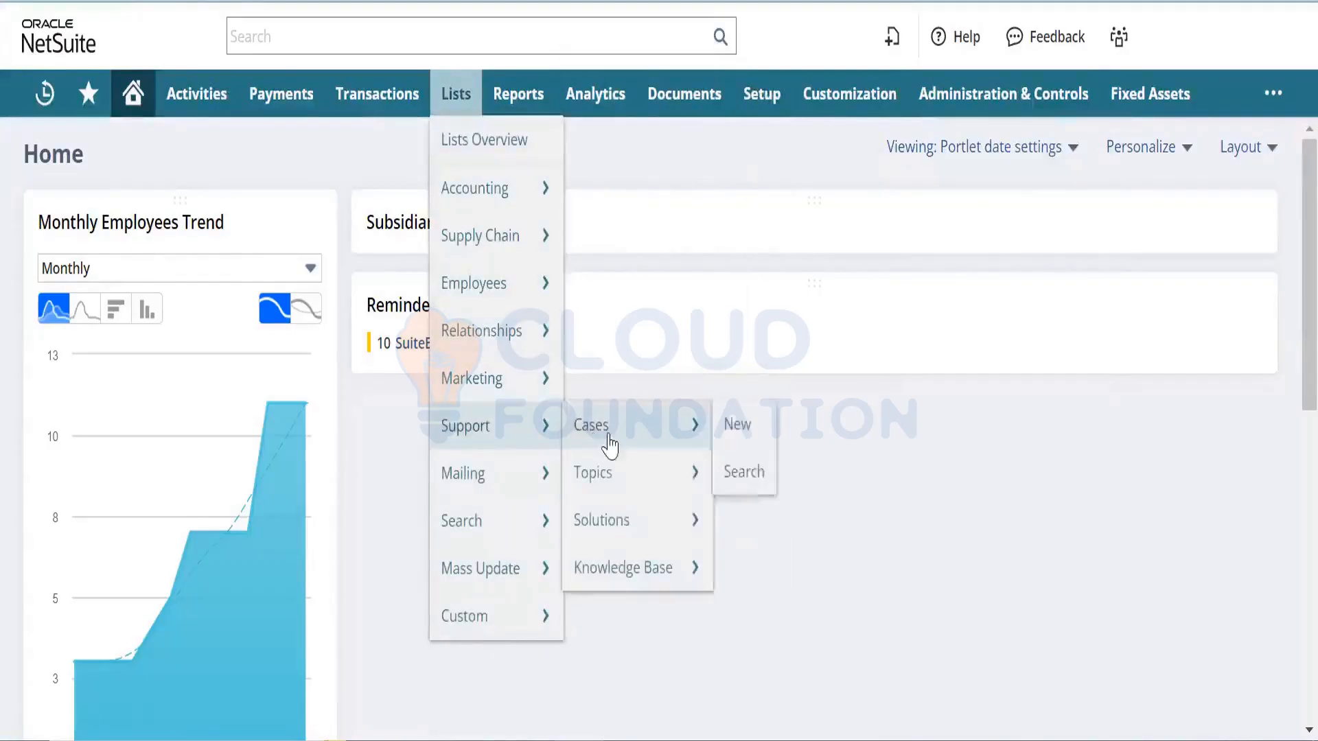
click(747, 448)
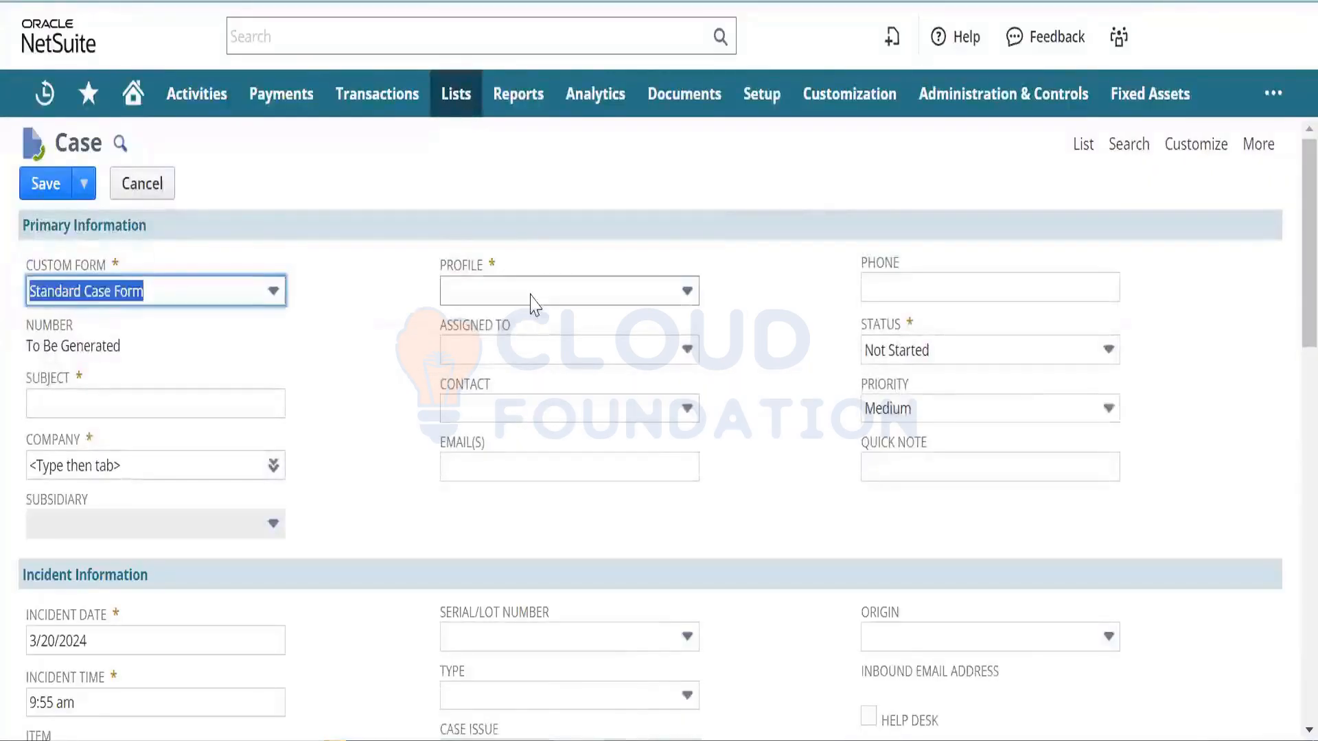
- Check the empty Case Profile dropdown and open the case profiles list in a new tab
click(531, 294)
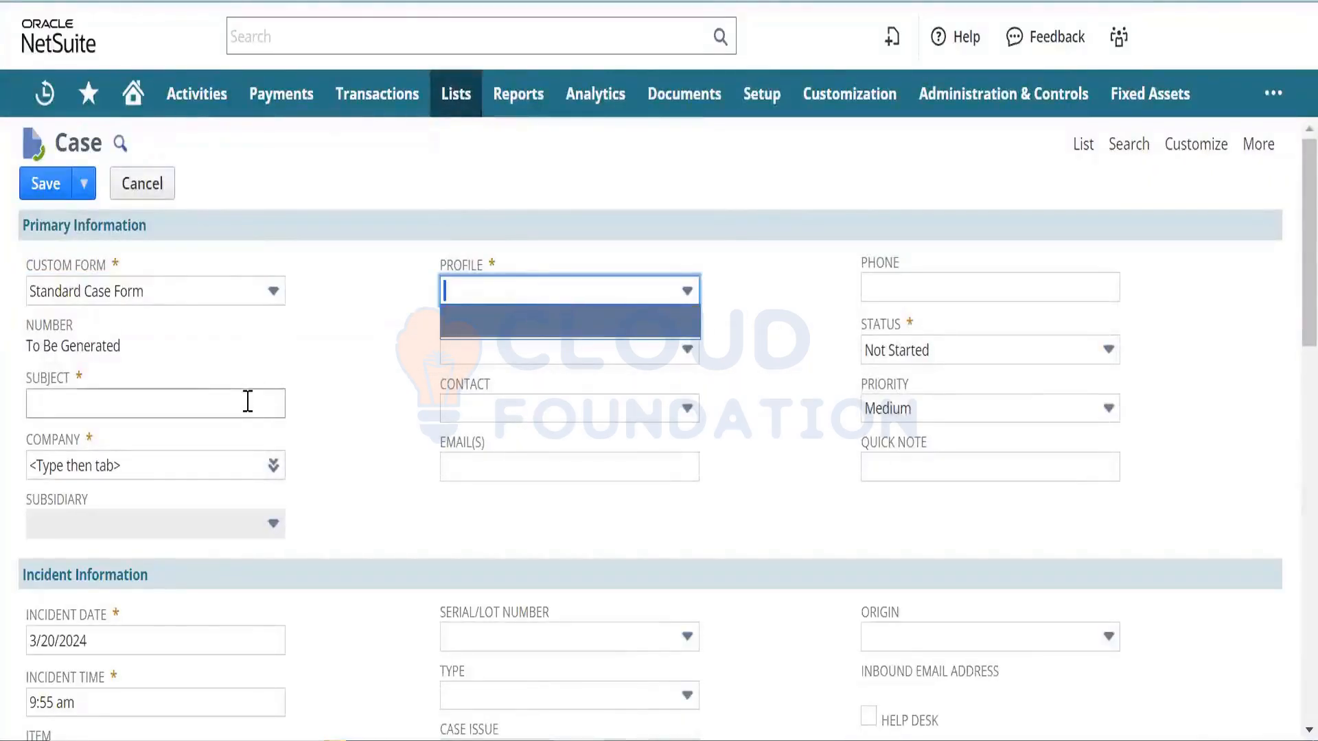
click(248, 401)
click(521, 296)
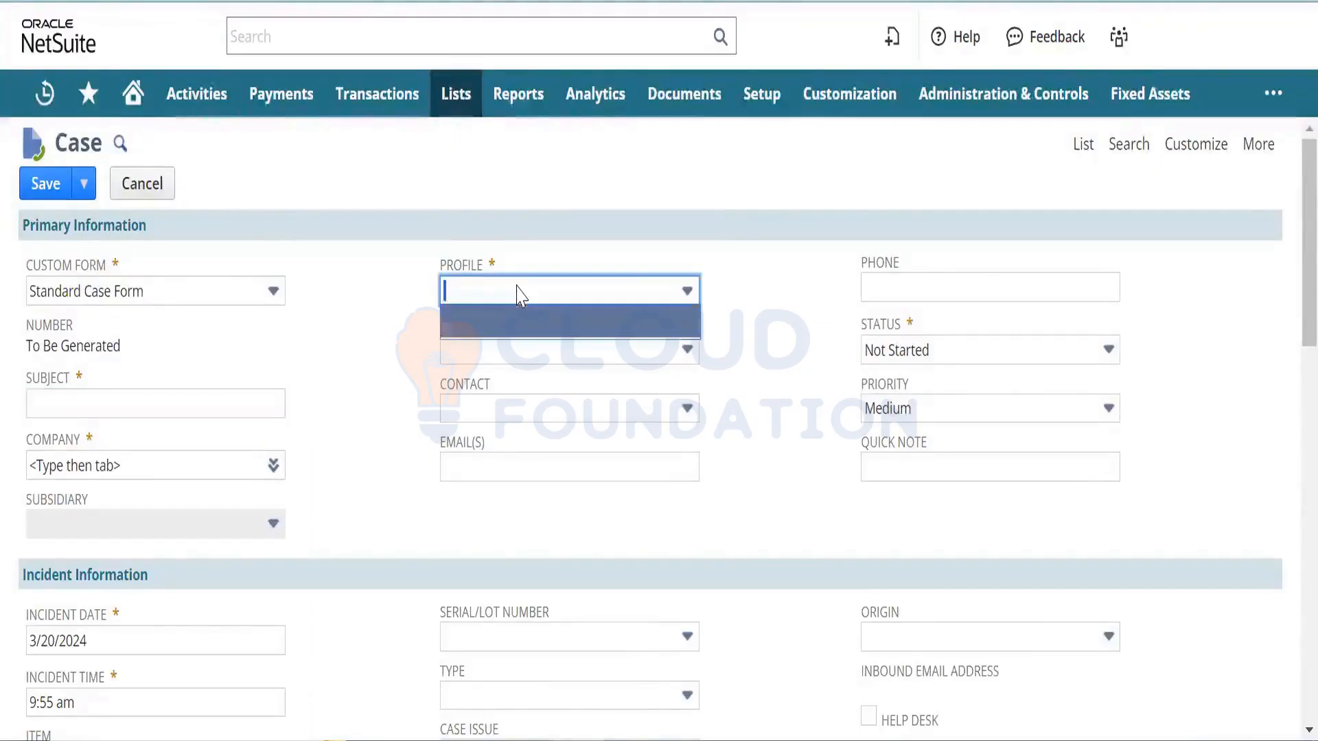
click(517, 287)
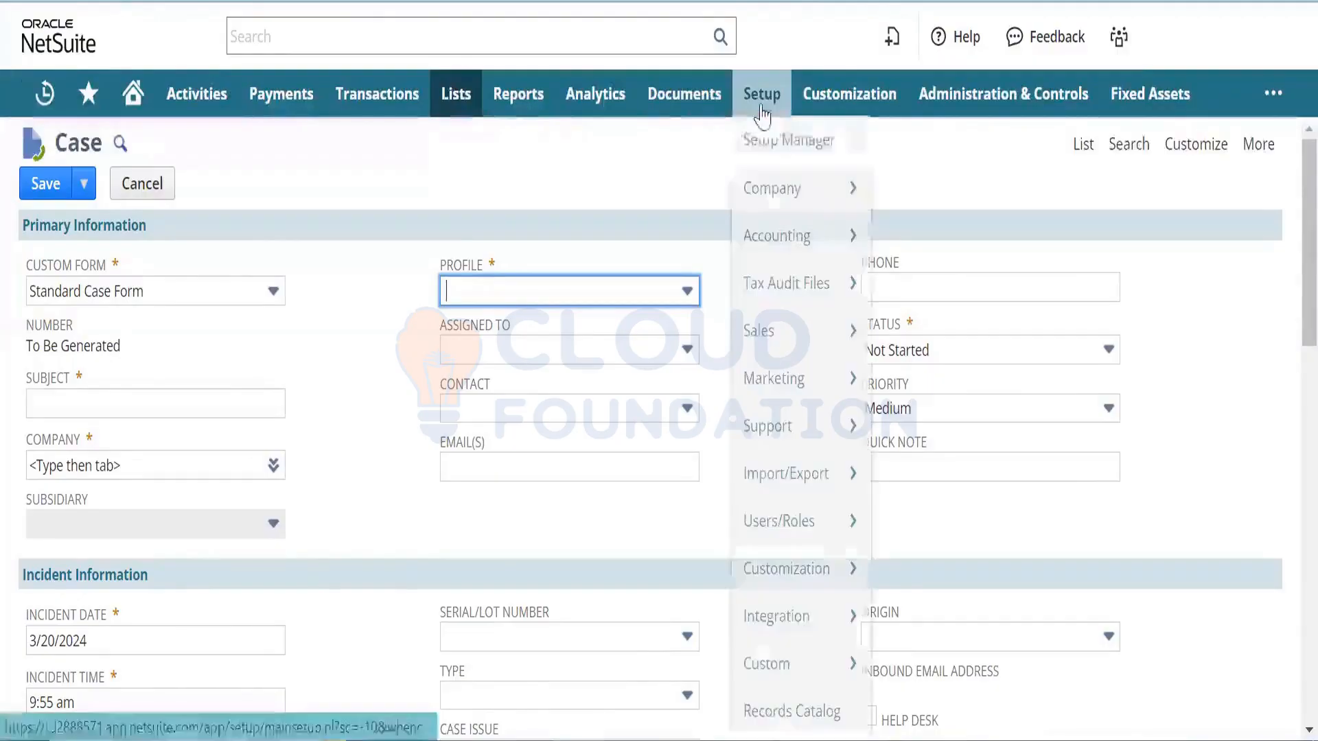
mouse_move(790, 288)
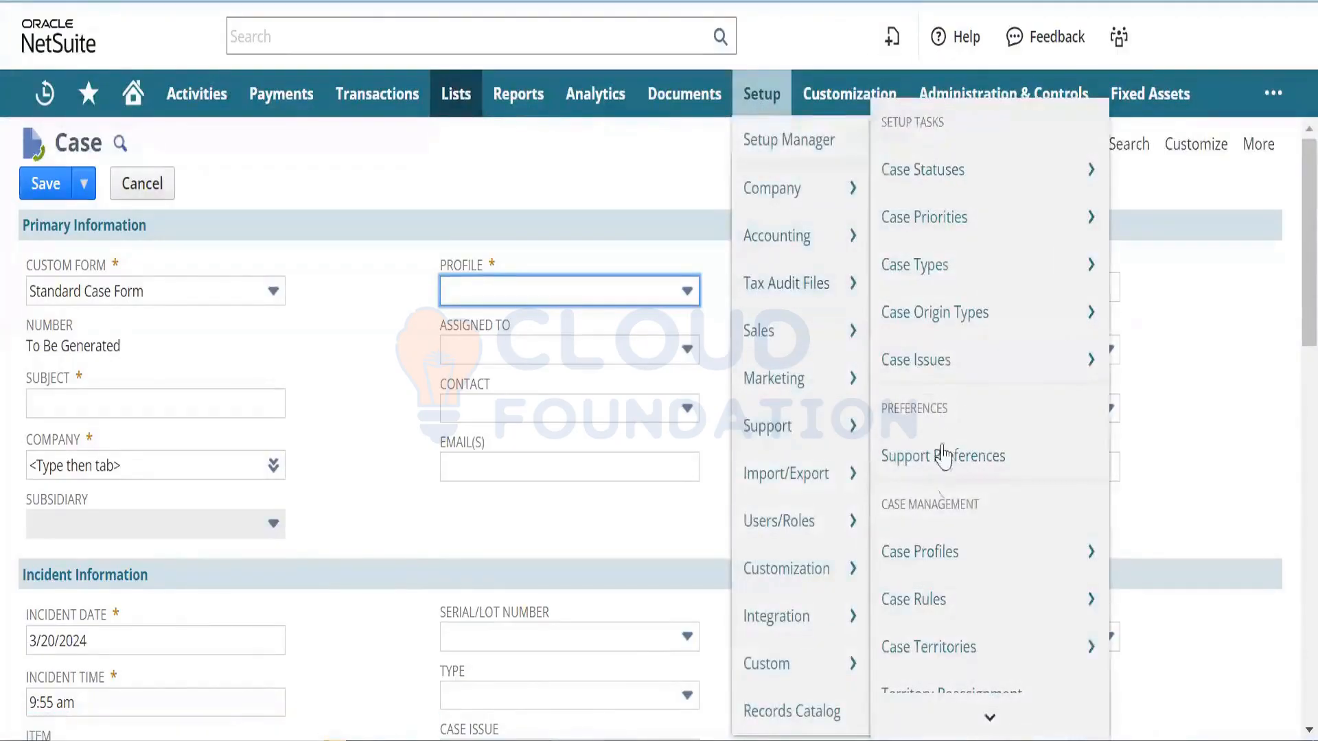
mouse_move(951, 549)
right_click(1035, 542)
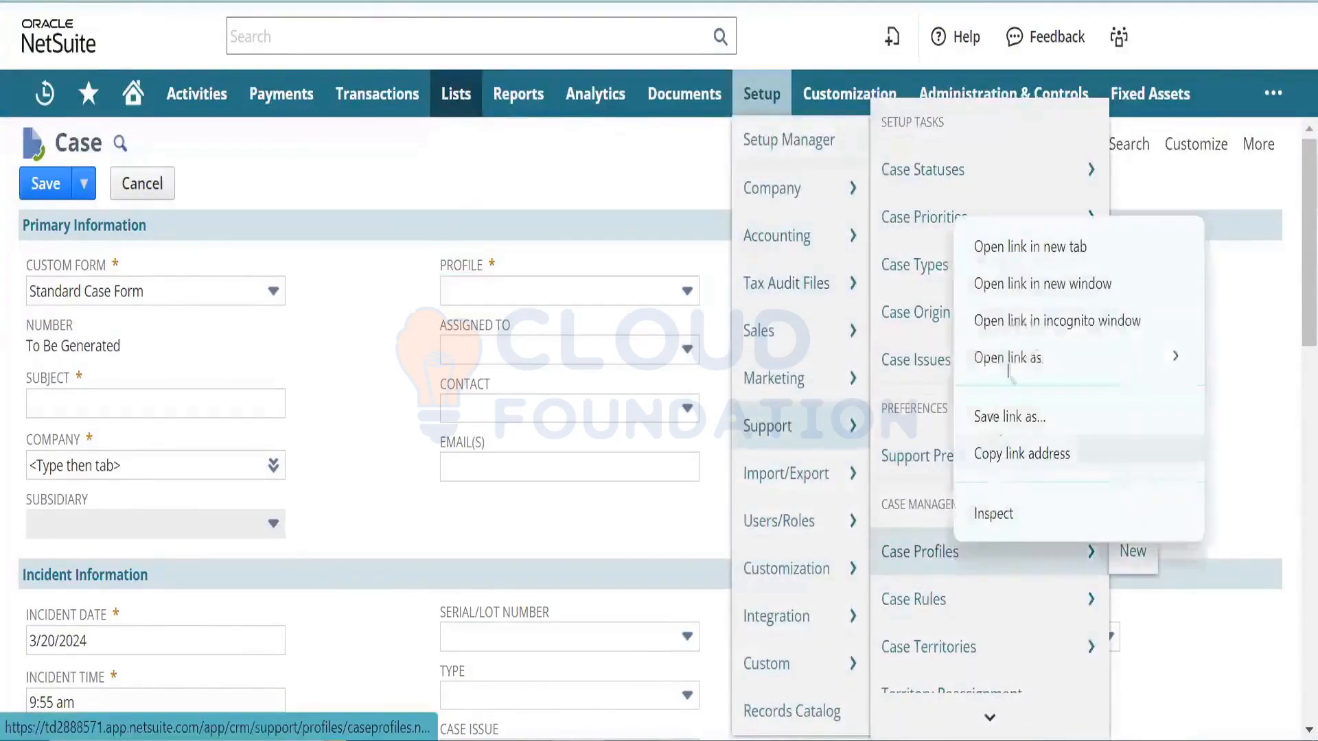
click(1024, 247)
click(693, 2)
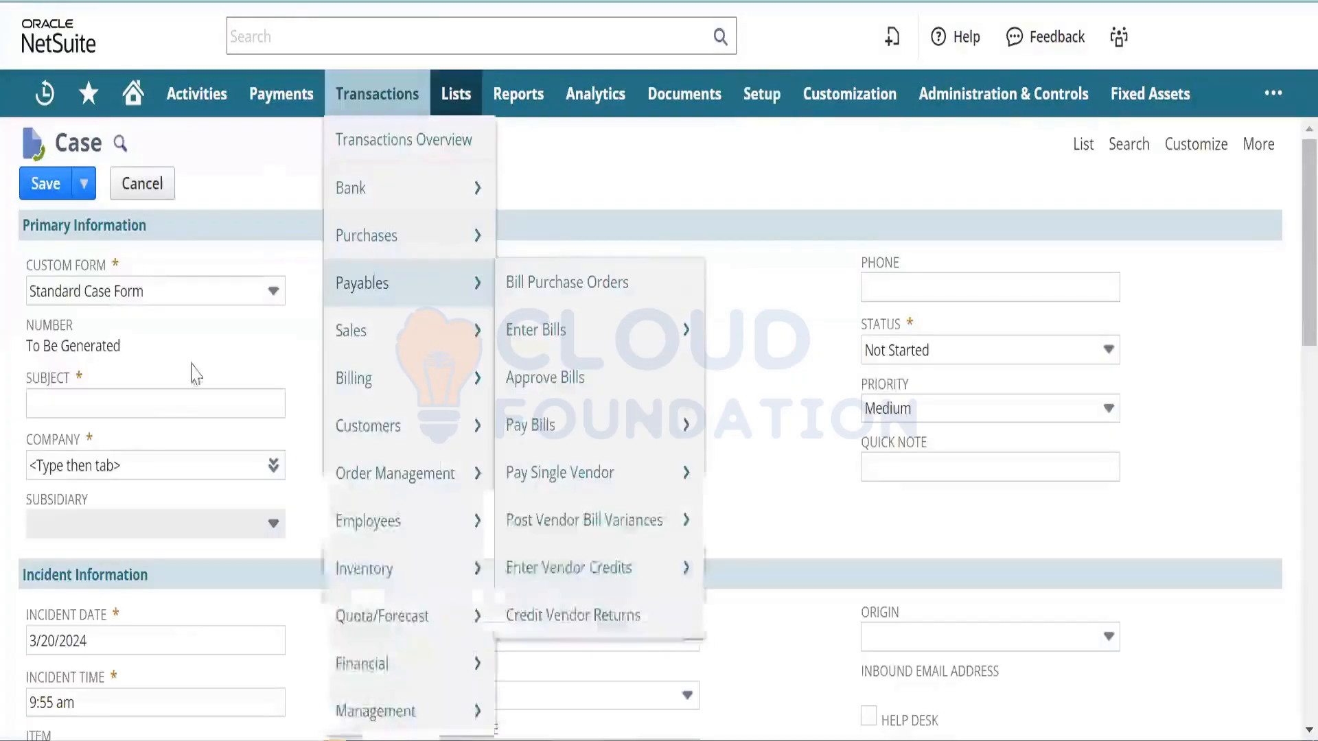
- Set the case company to 10 Zenith Systems and priority to High, leaving status Not Started
click(127, 474)
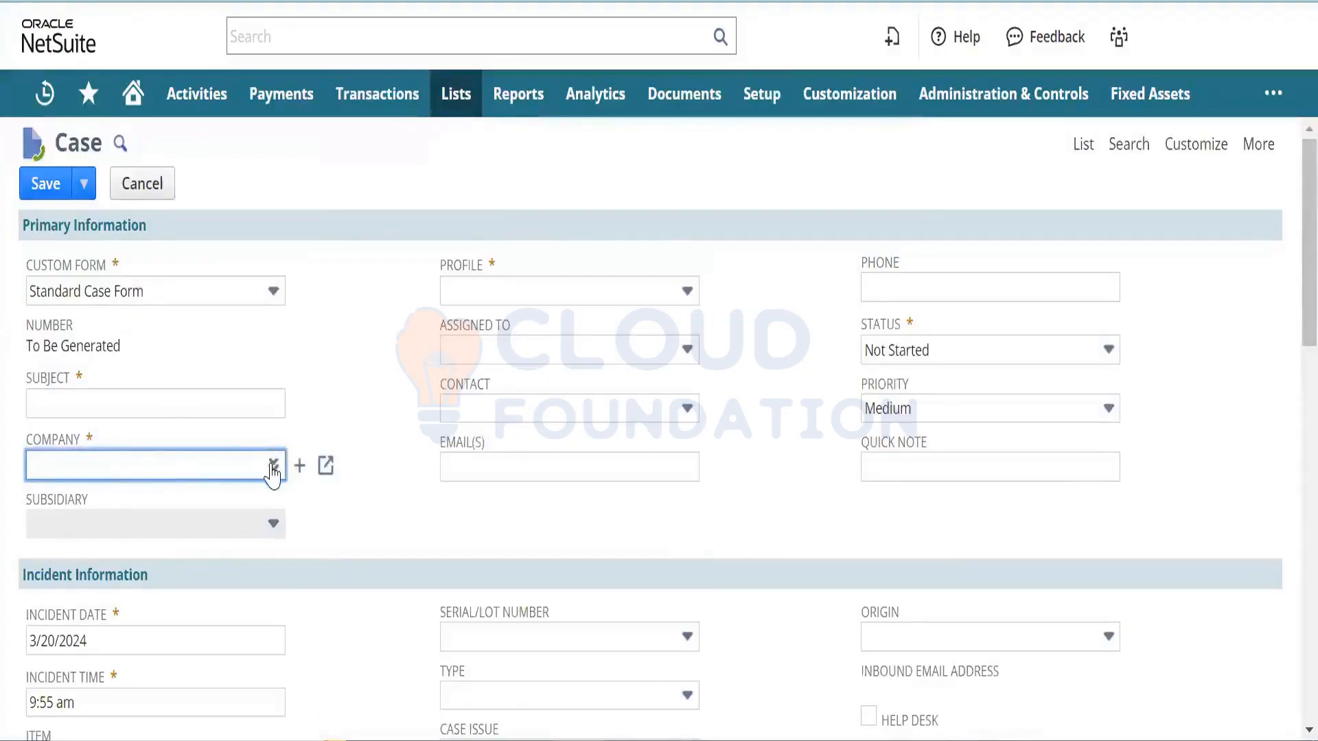
click(272, 465)
click(270, 499)
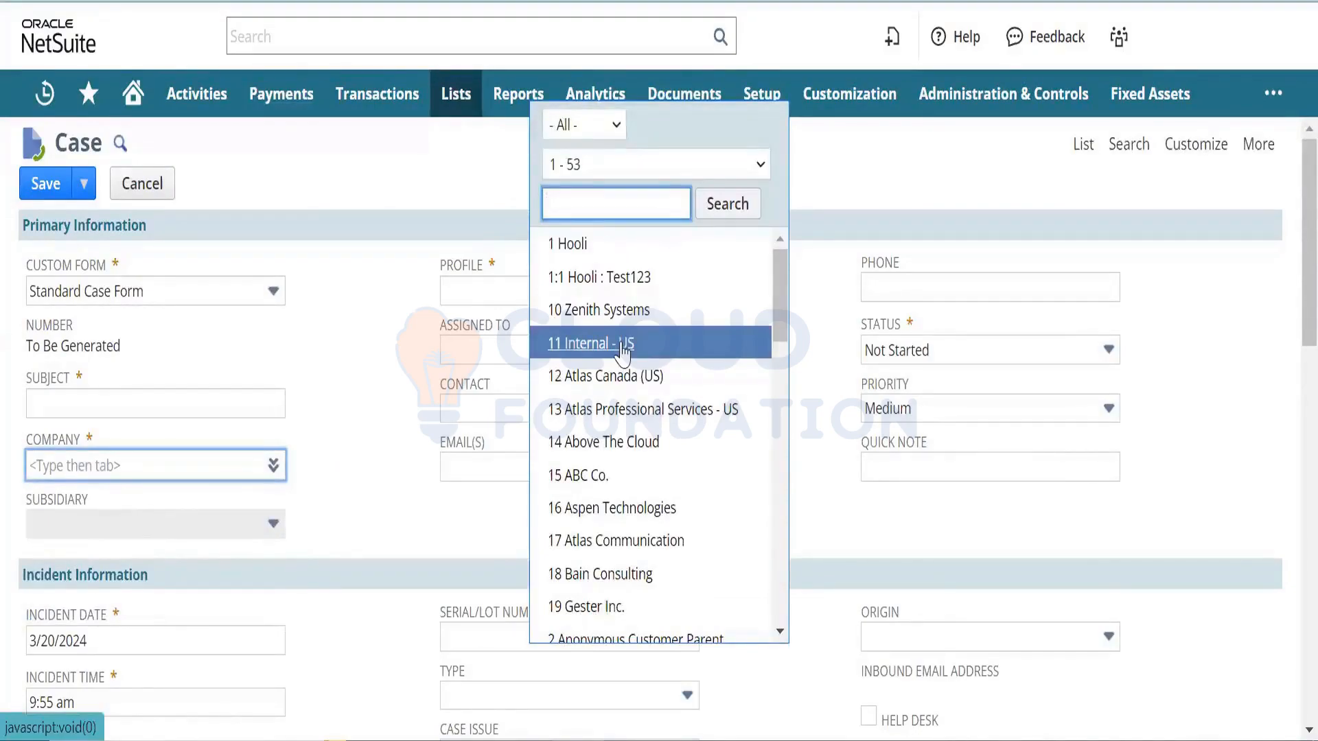
click(623, 309)
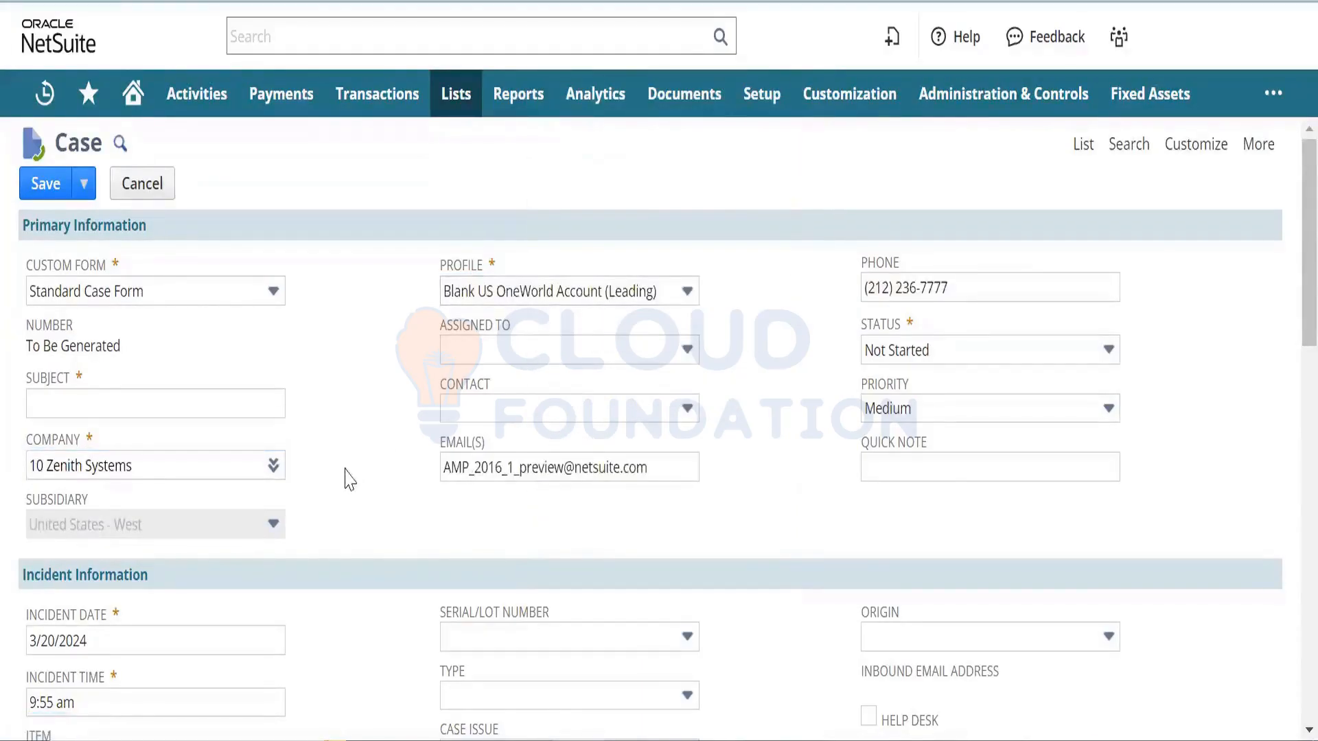
click(1040, 350)
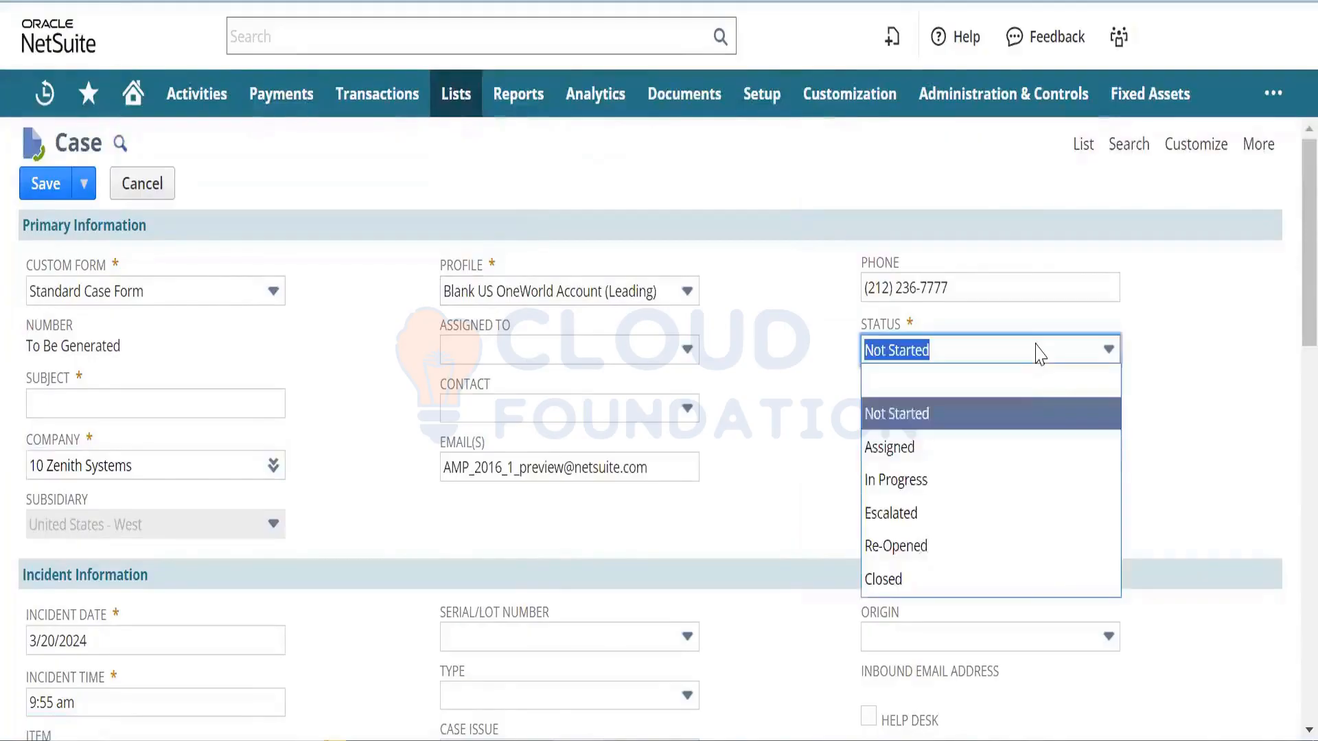
click(802, 405)
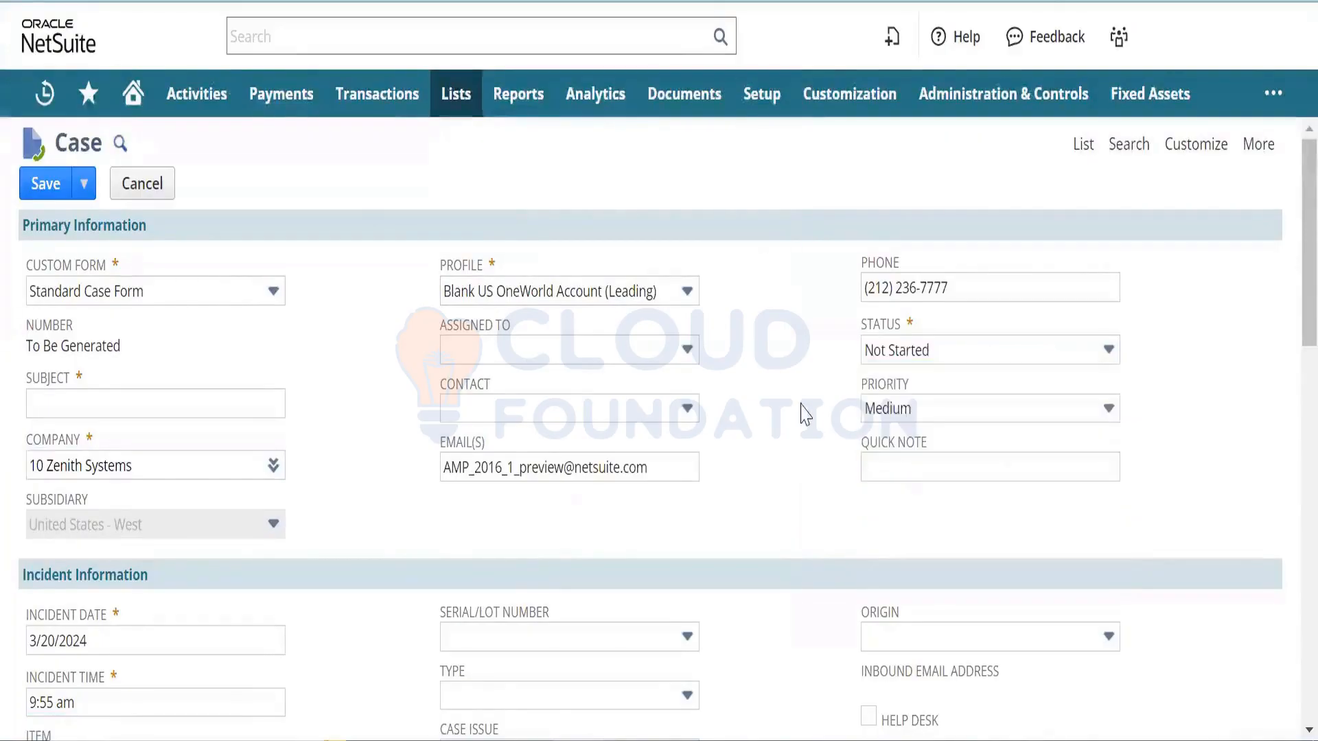
click(906, 414)
click(905, 469)
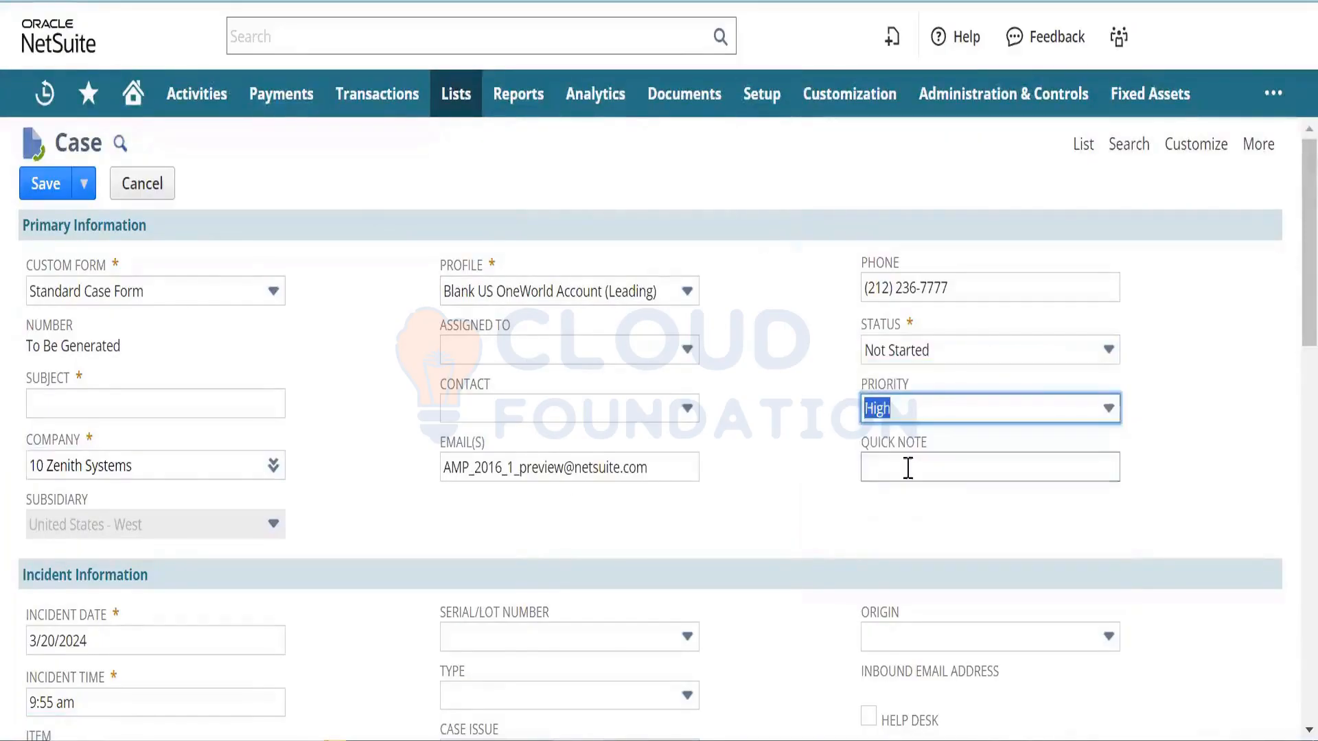
click(770, 485)
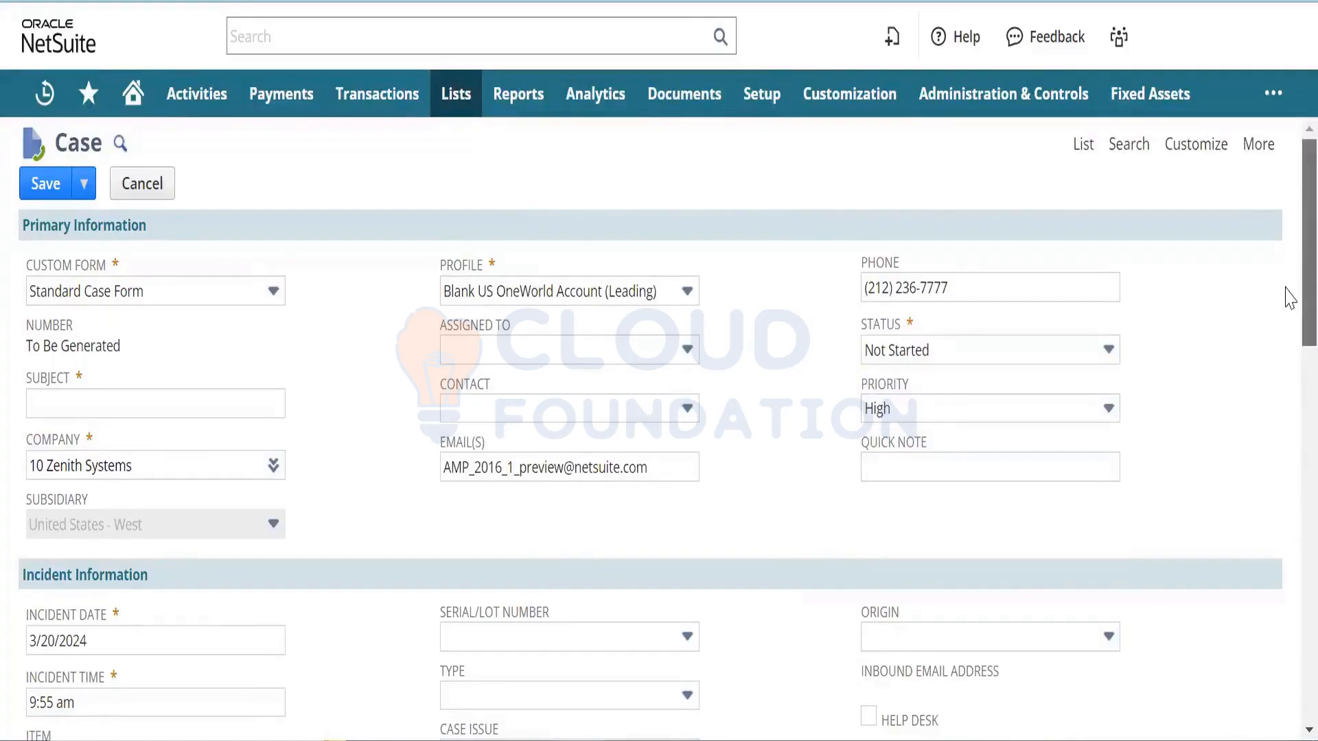
- Enter 'Escalation Test' as the customer's incoming message
scroll(1283, 288, down, 6)
scroll(1285, 470, down, 4)
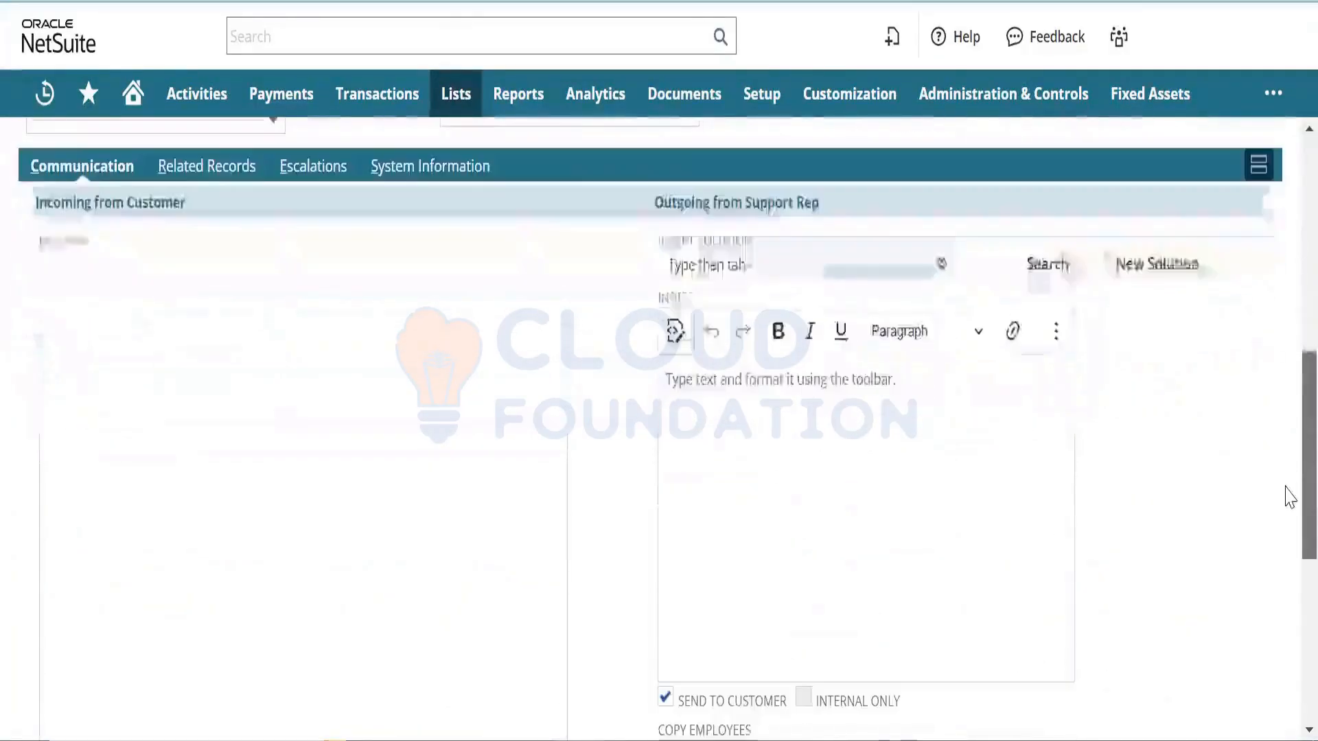
click(213, 429)
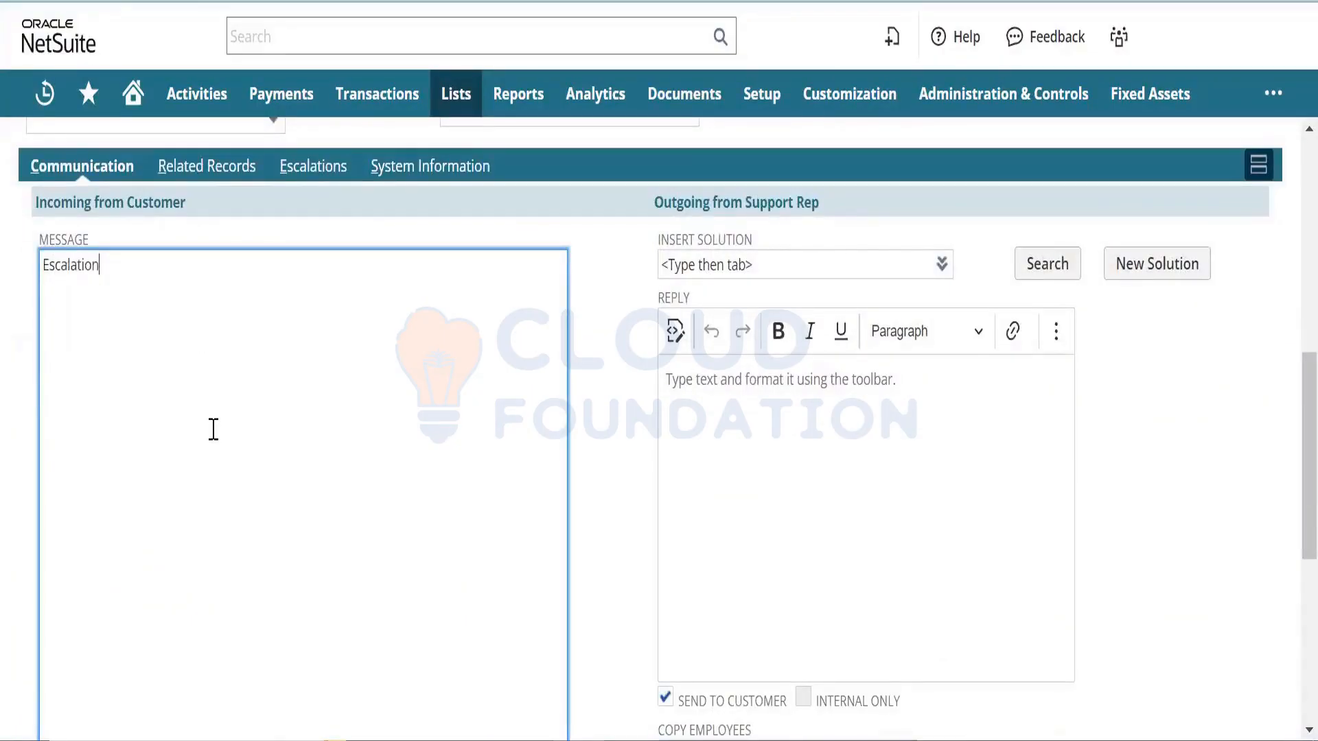
text(Escalation Test)
key(Tab)
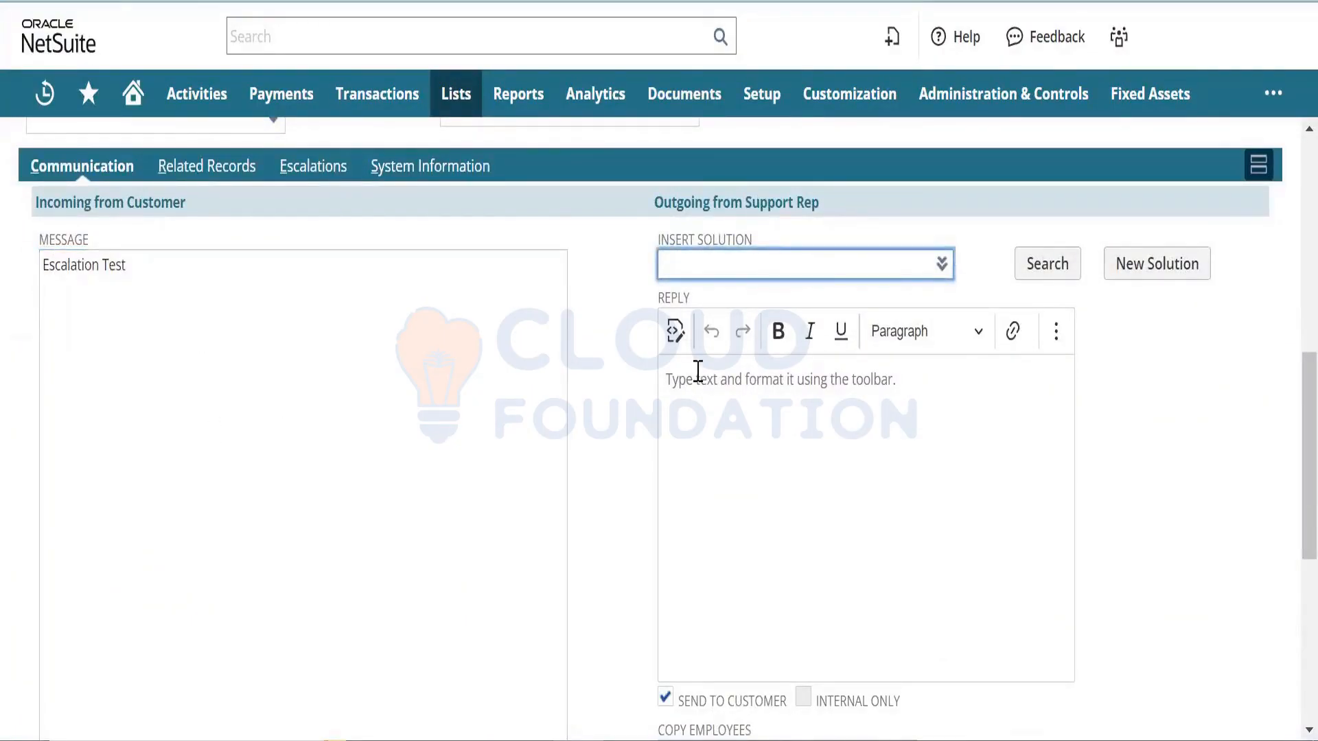
scroll(1289, 582, down, 1)
- After a blocked save, add a phone call row with subject 'Escalation test'
scroll(1286, 618, down, 7)
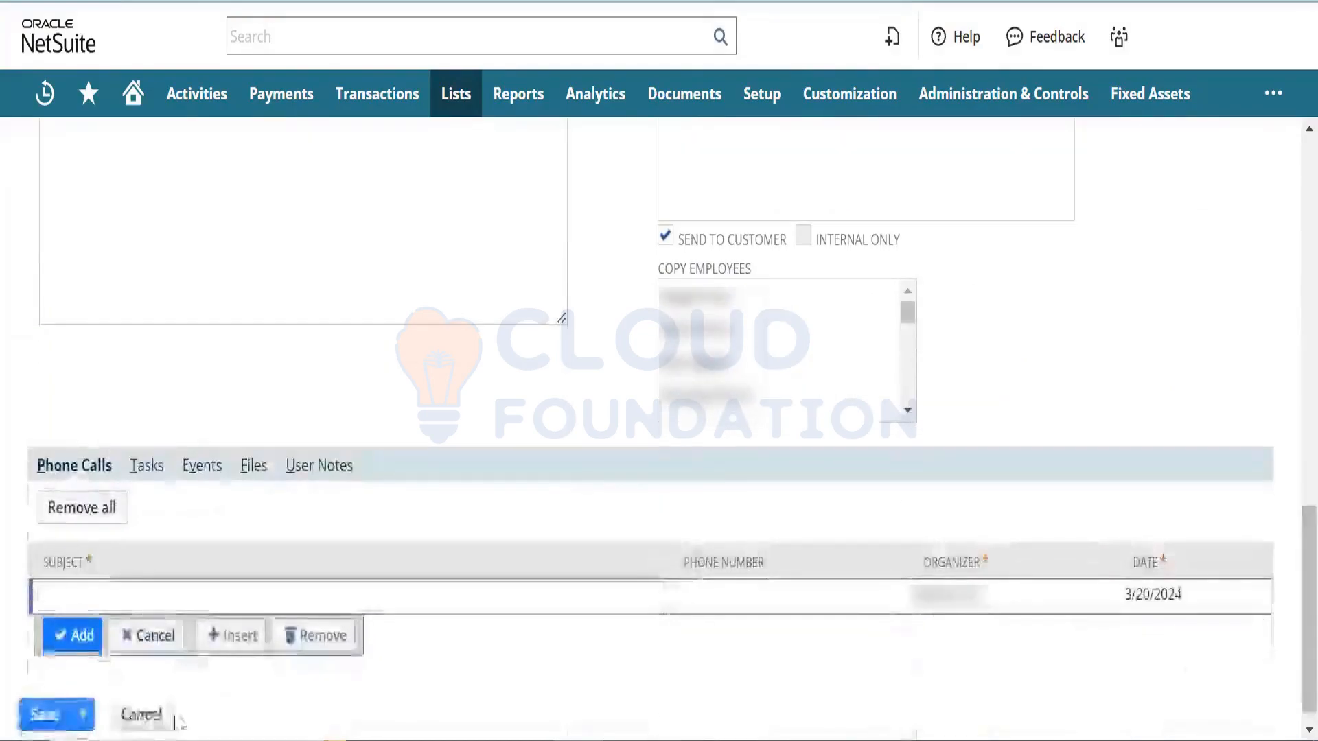
click(43, 716)
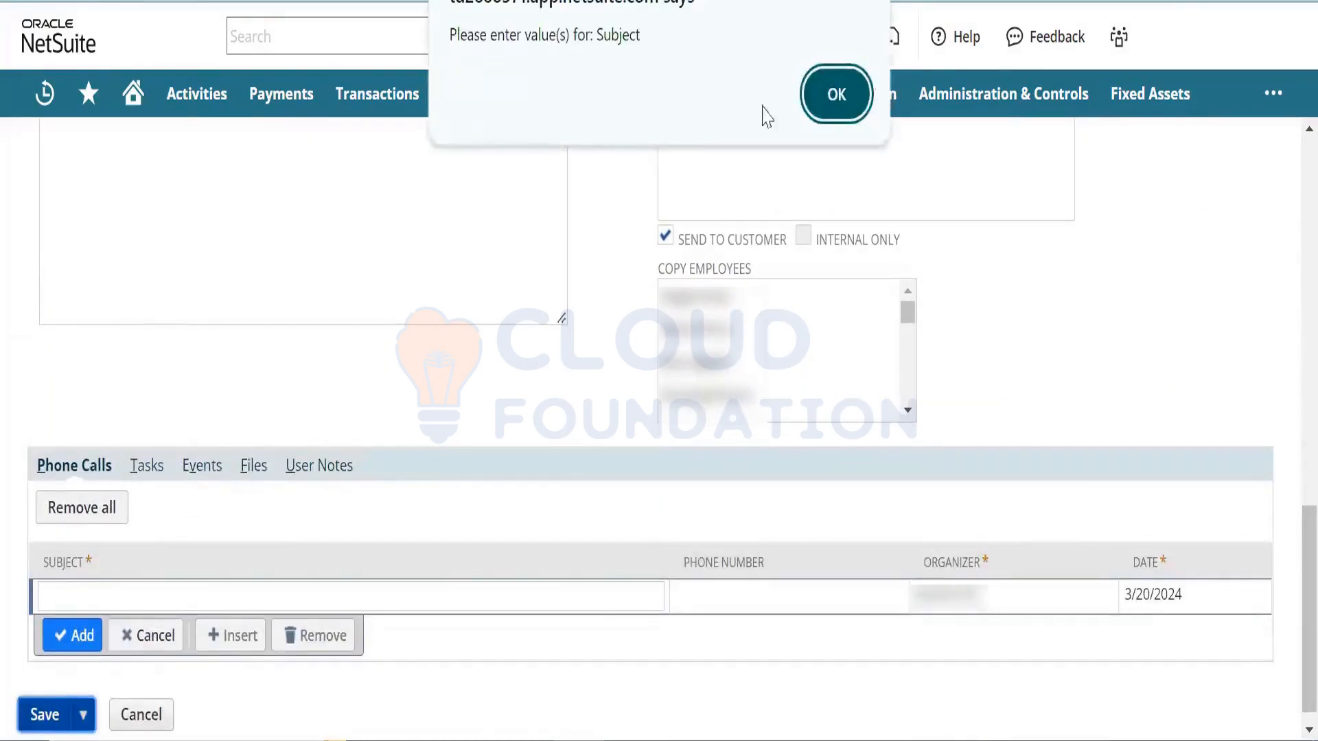
click(825, 94)
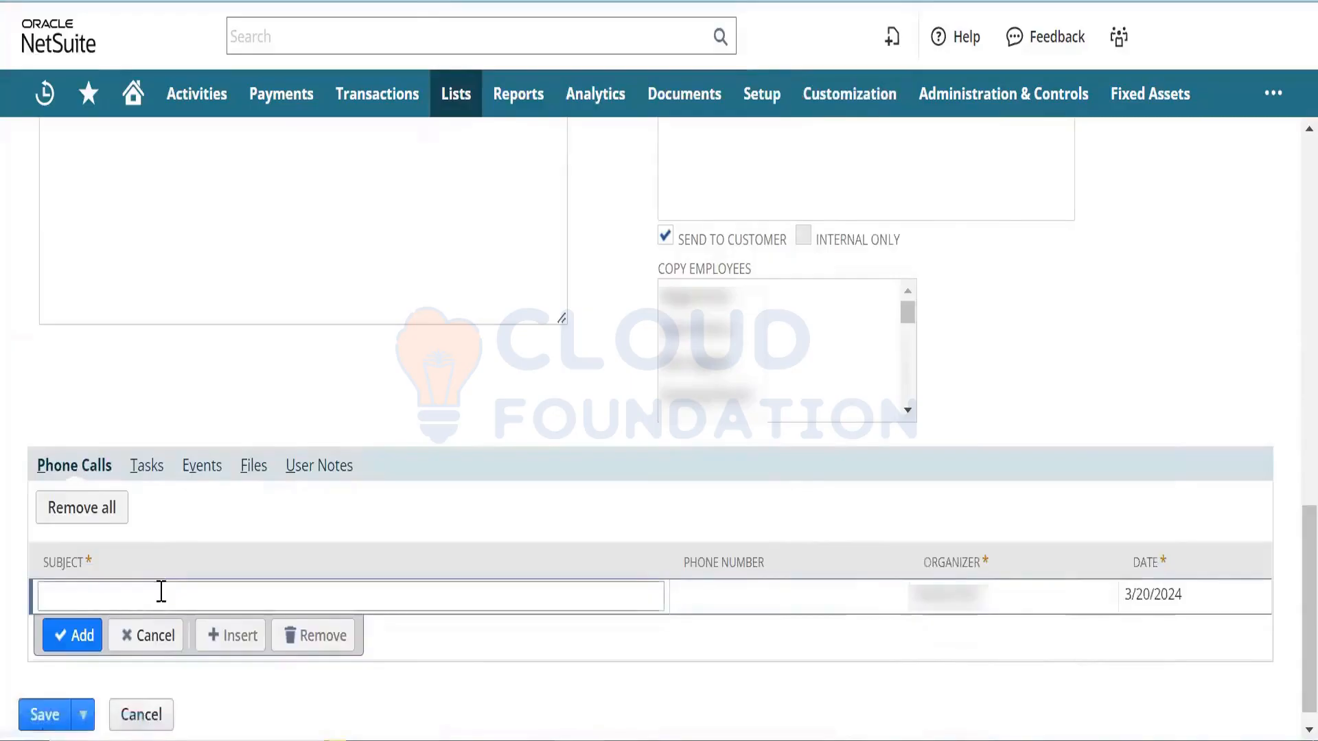
click(161, 591)
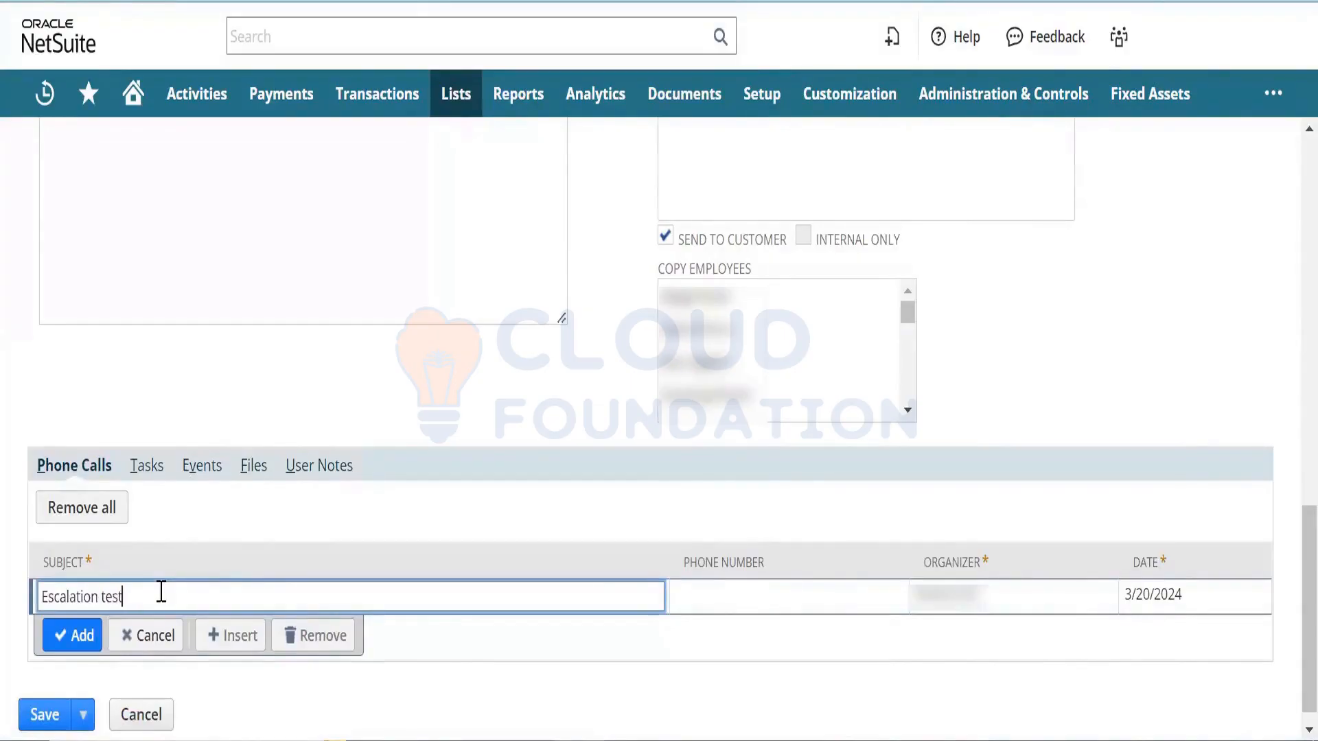
text(Escalation test)
click(68, 636)
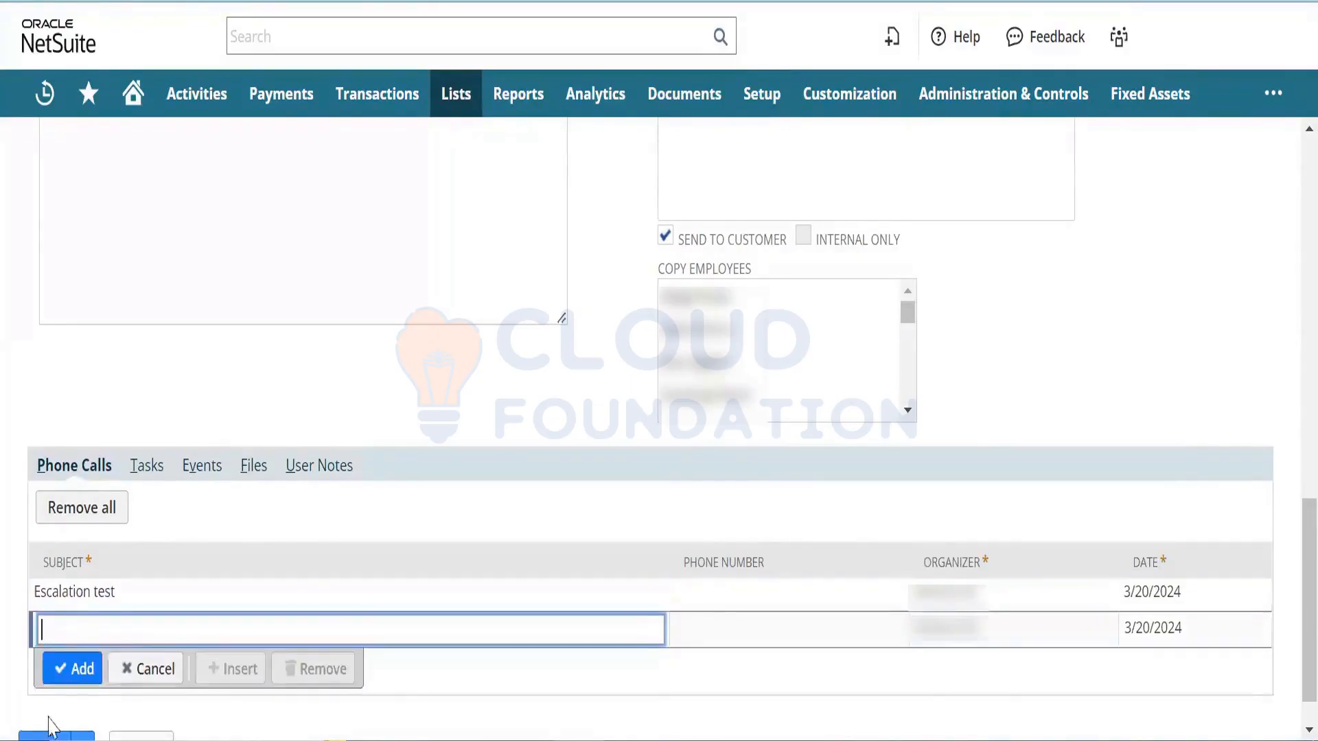
- Edit the Escalation test phone call row to fill in a phone number
scroll(1285, 508, up, 7)
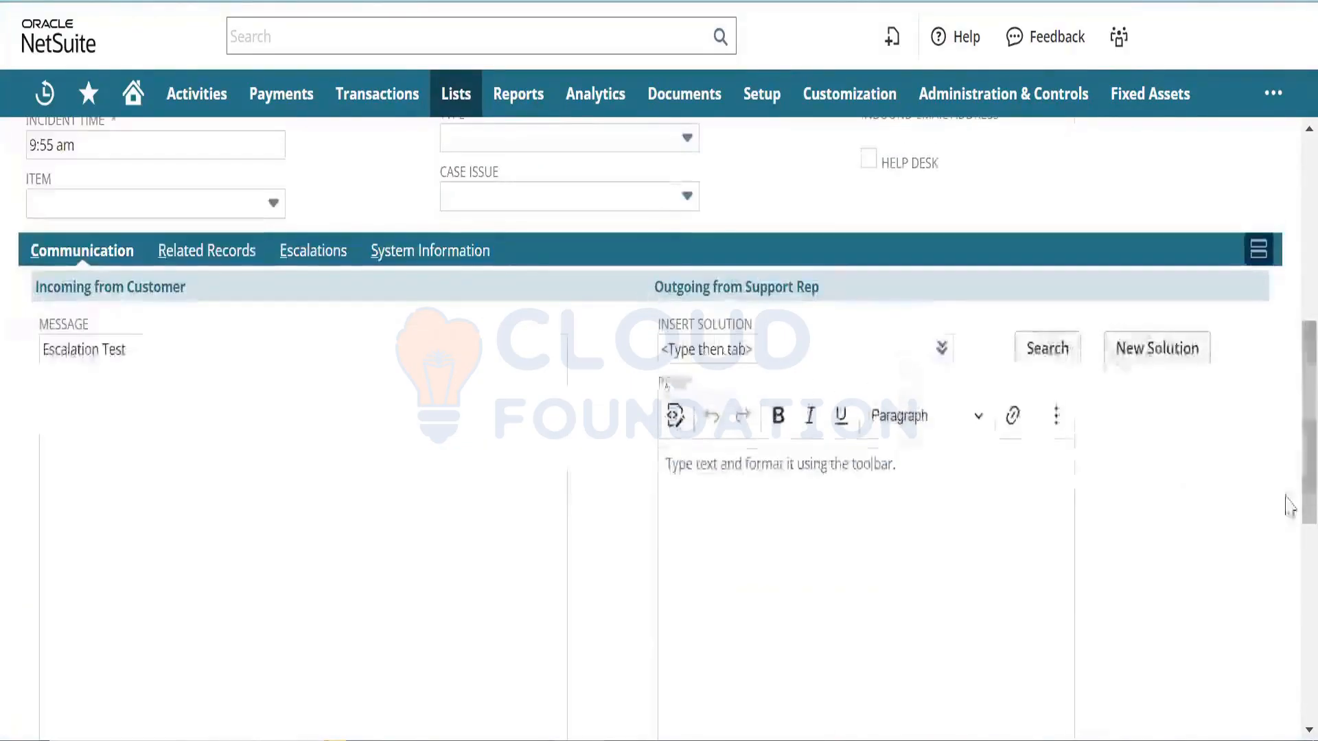
scroll(1284, 587, down, 7)
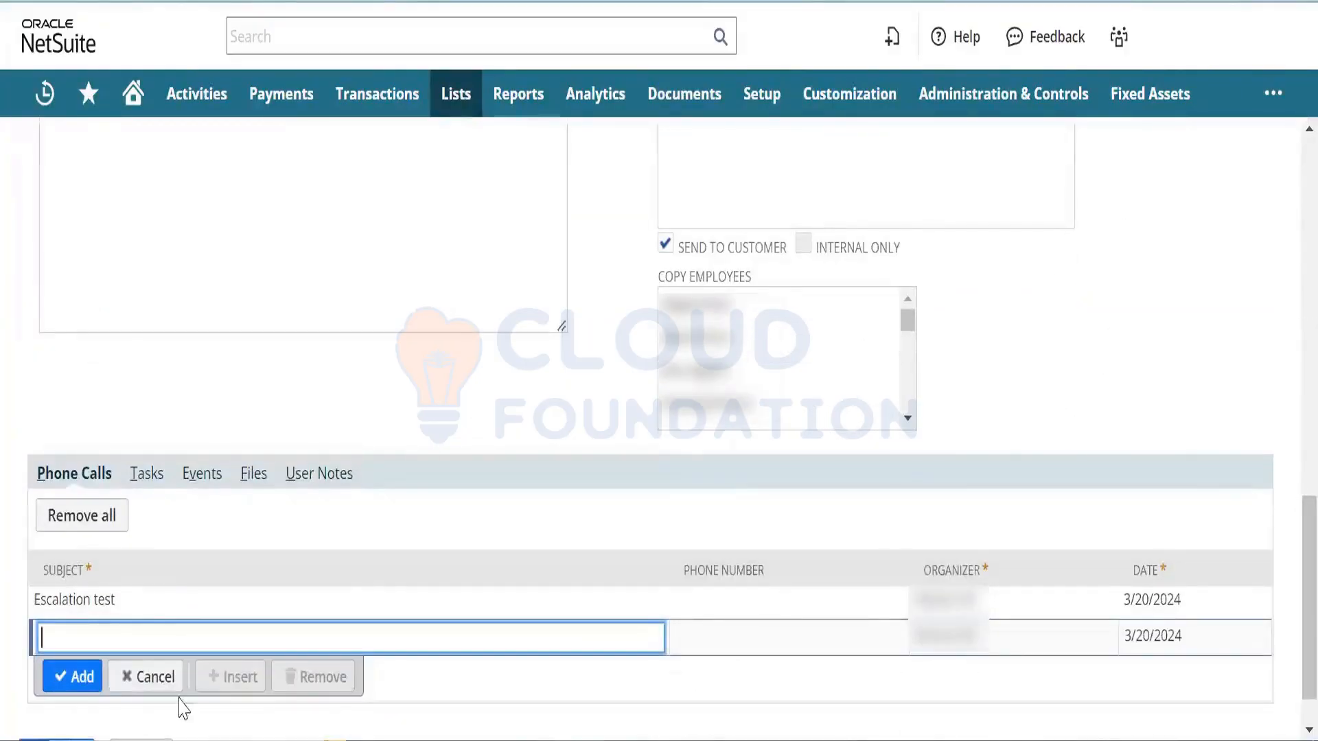
scroll(1288, 600, down, 1)
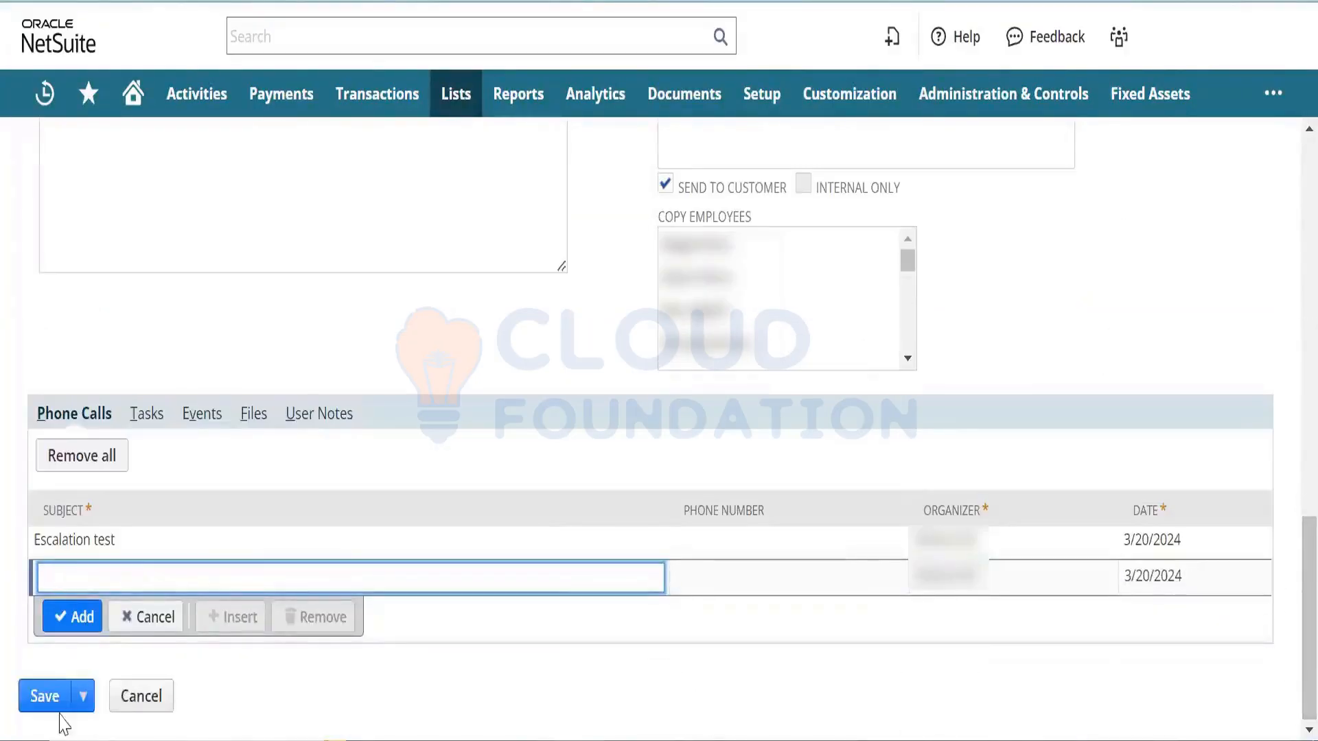
click(39, 698)
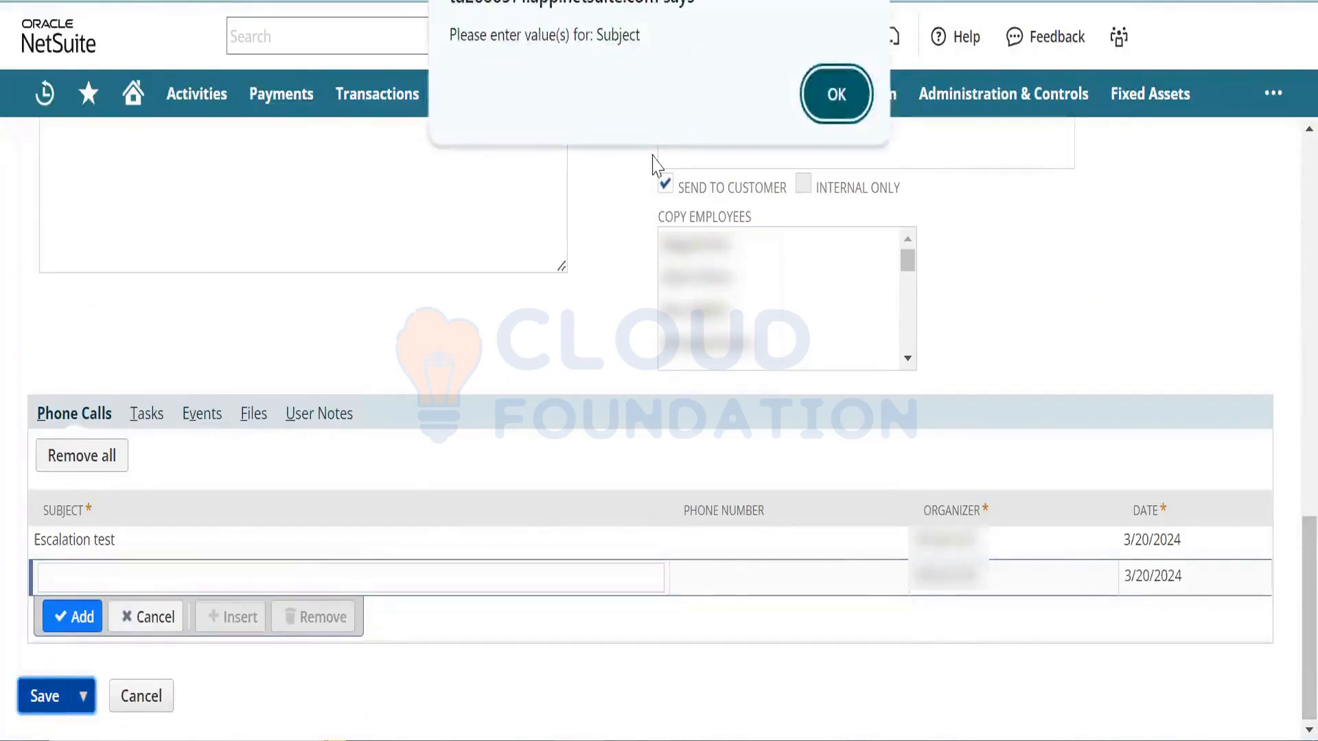
click(823, 85)
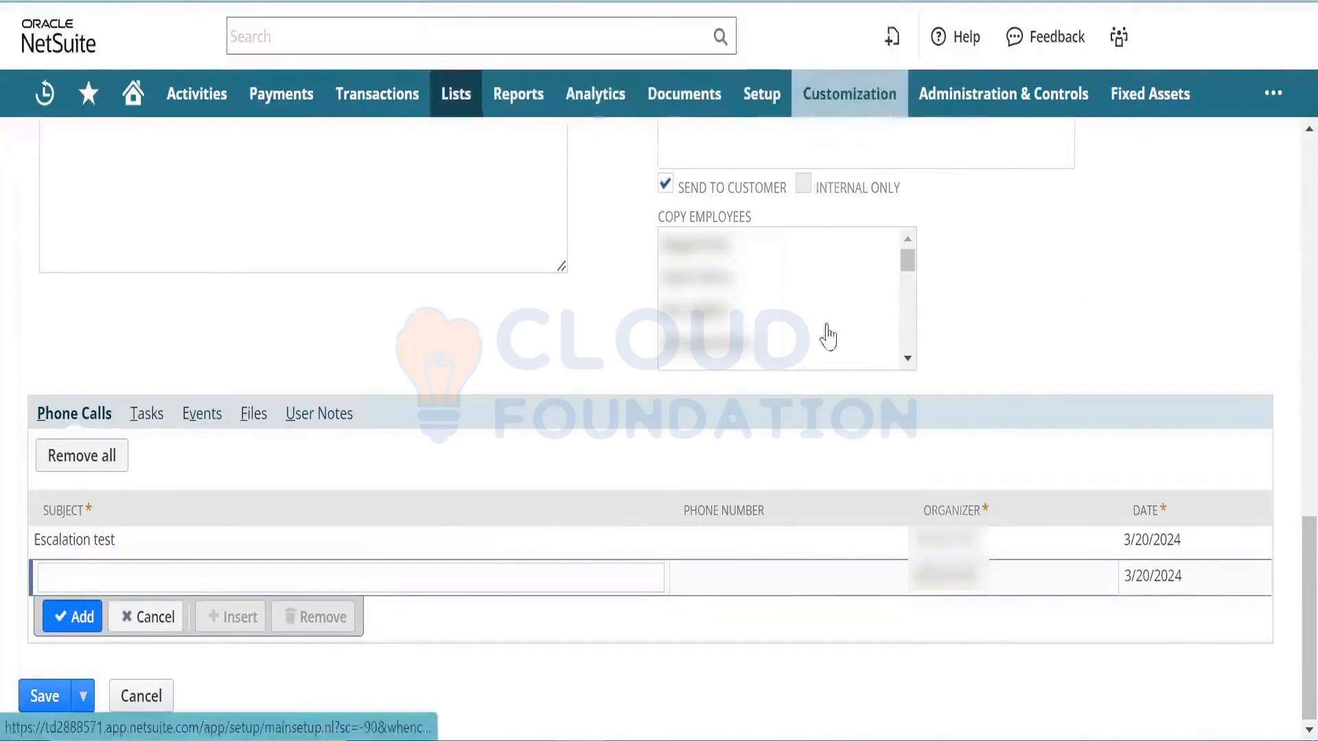
mouse_move(841, 397)
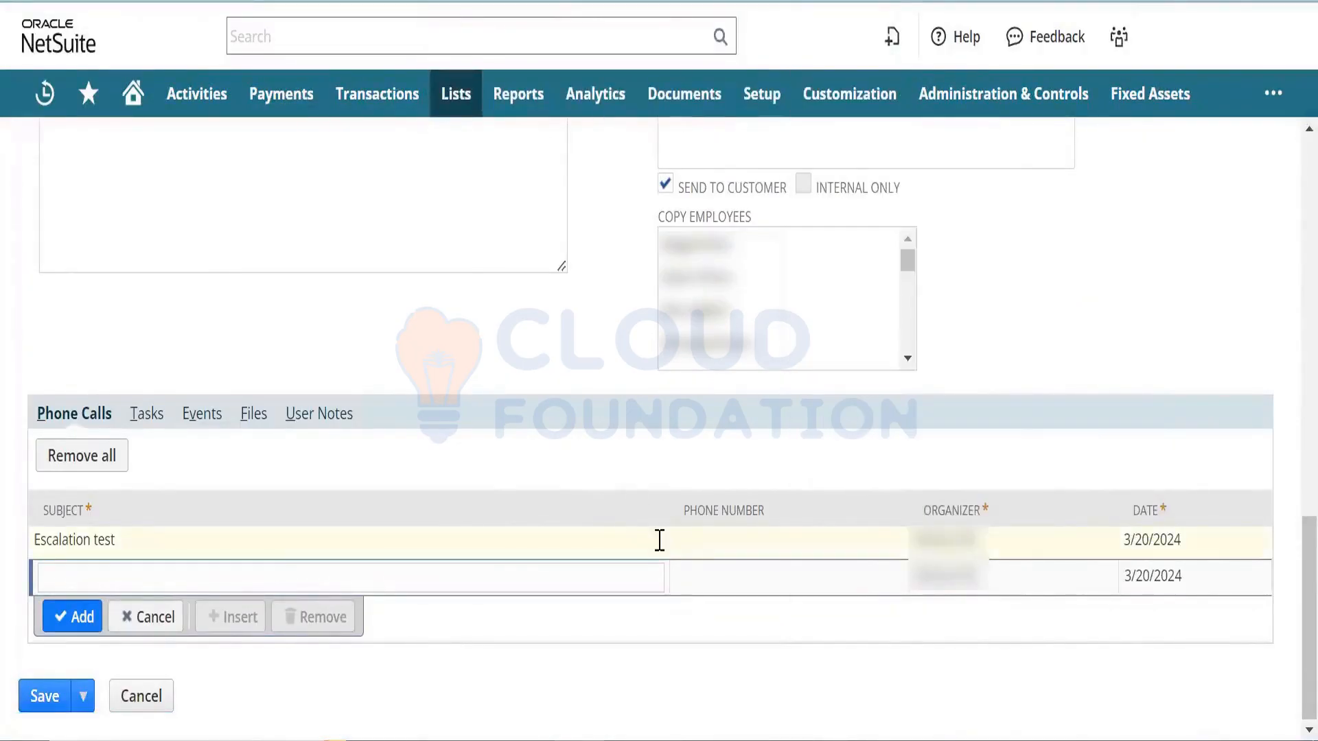
click(701, 544)
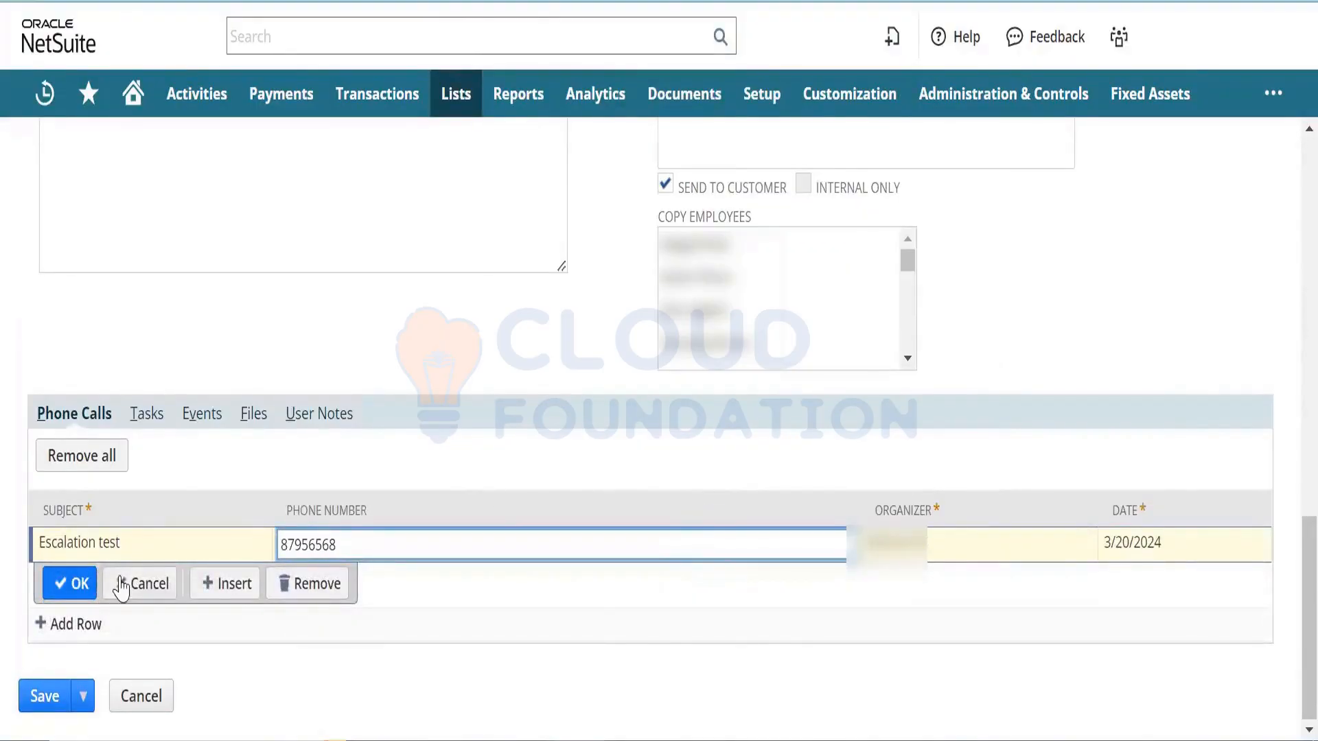
scroll(94, 573, up, 1)
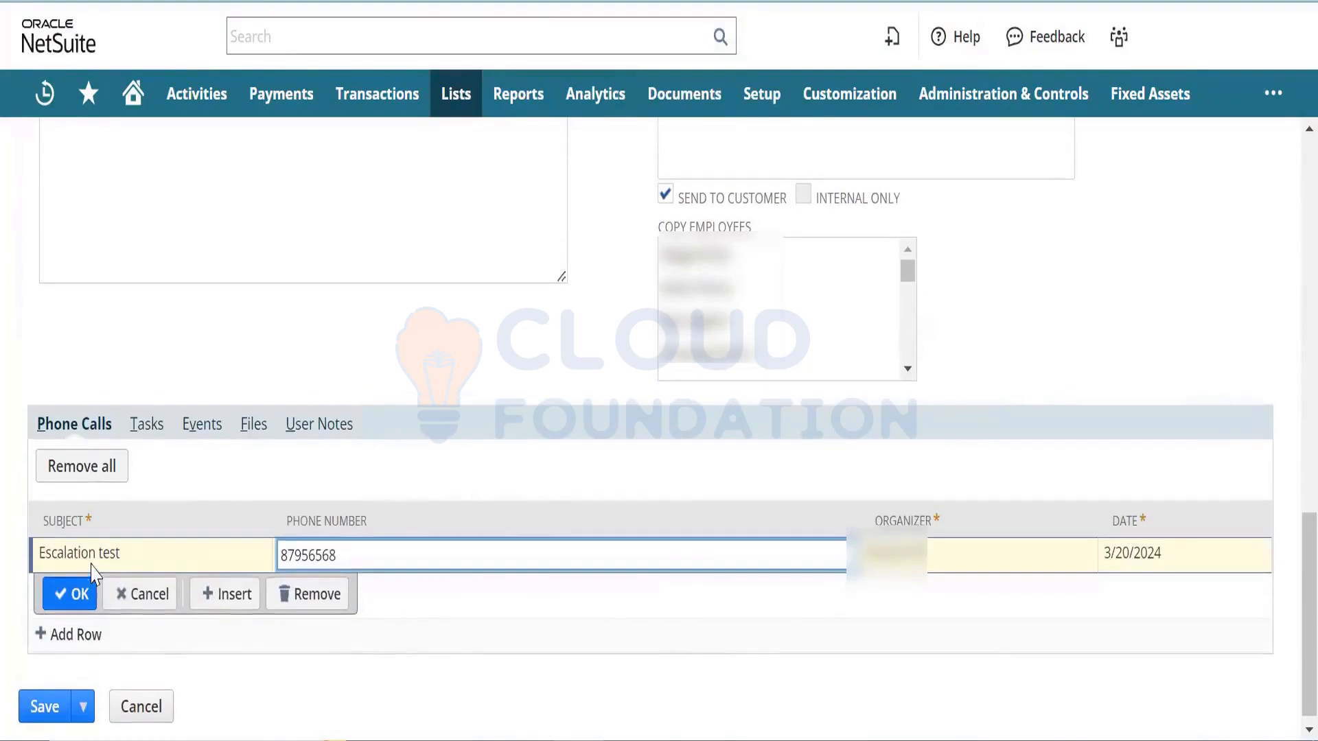
click(76, 594)
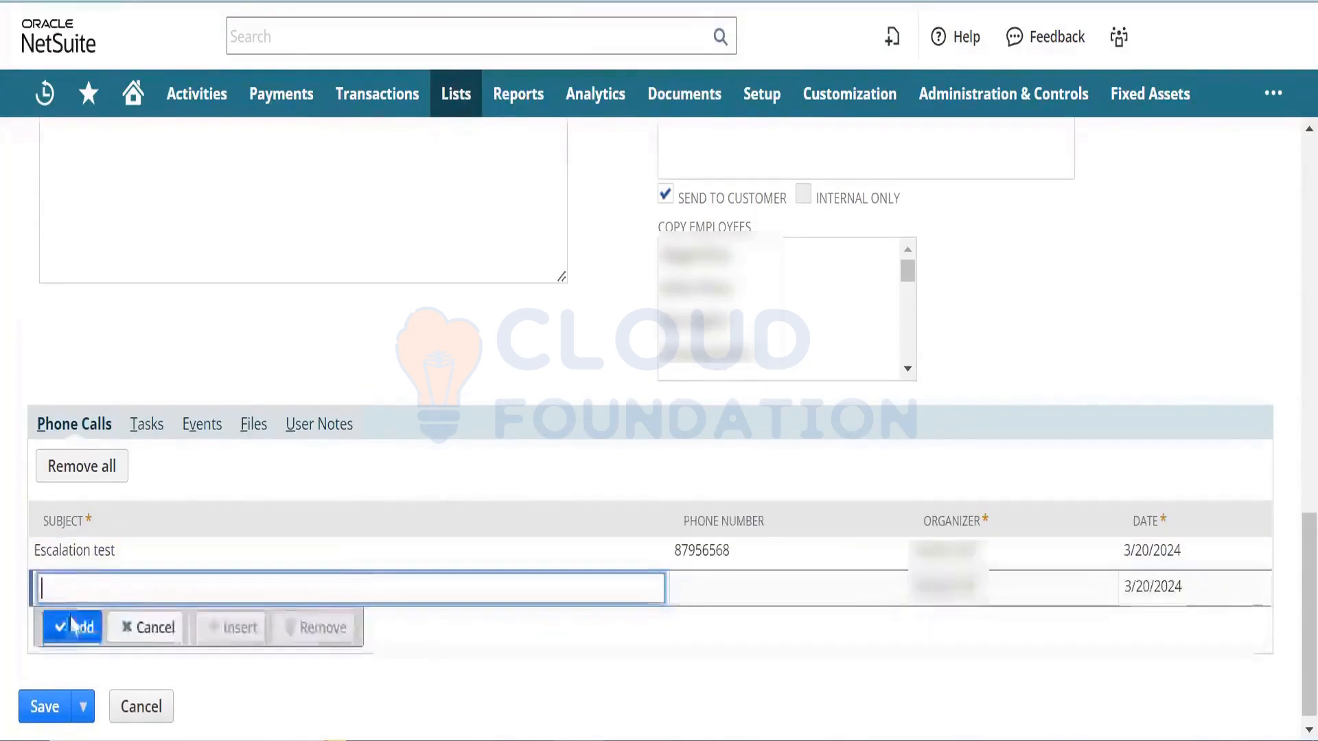
- Retry saving the case and dismiss the missing-Subject alert
click(44, 706)
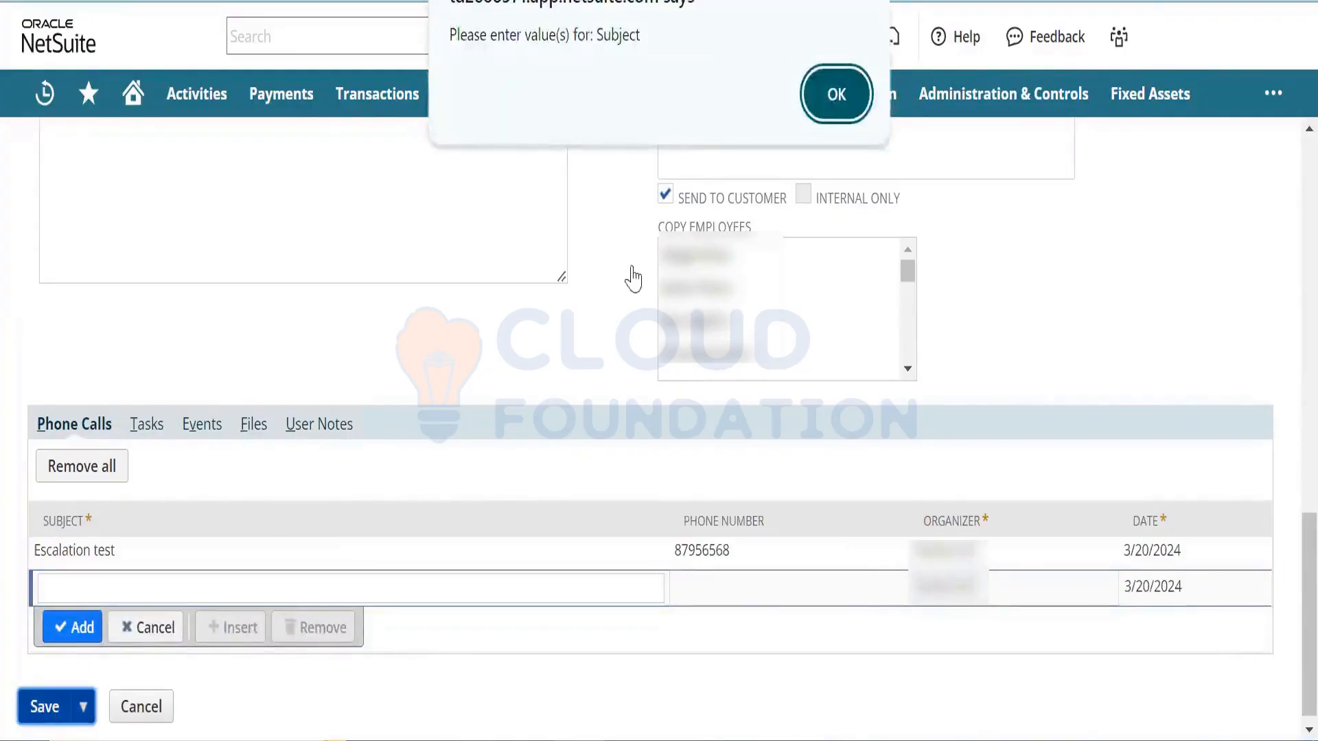
click(836, 105)
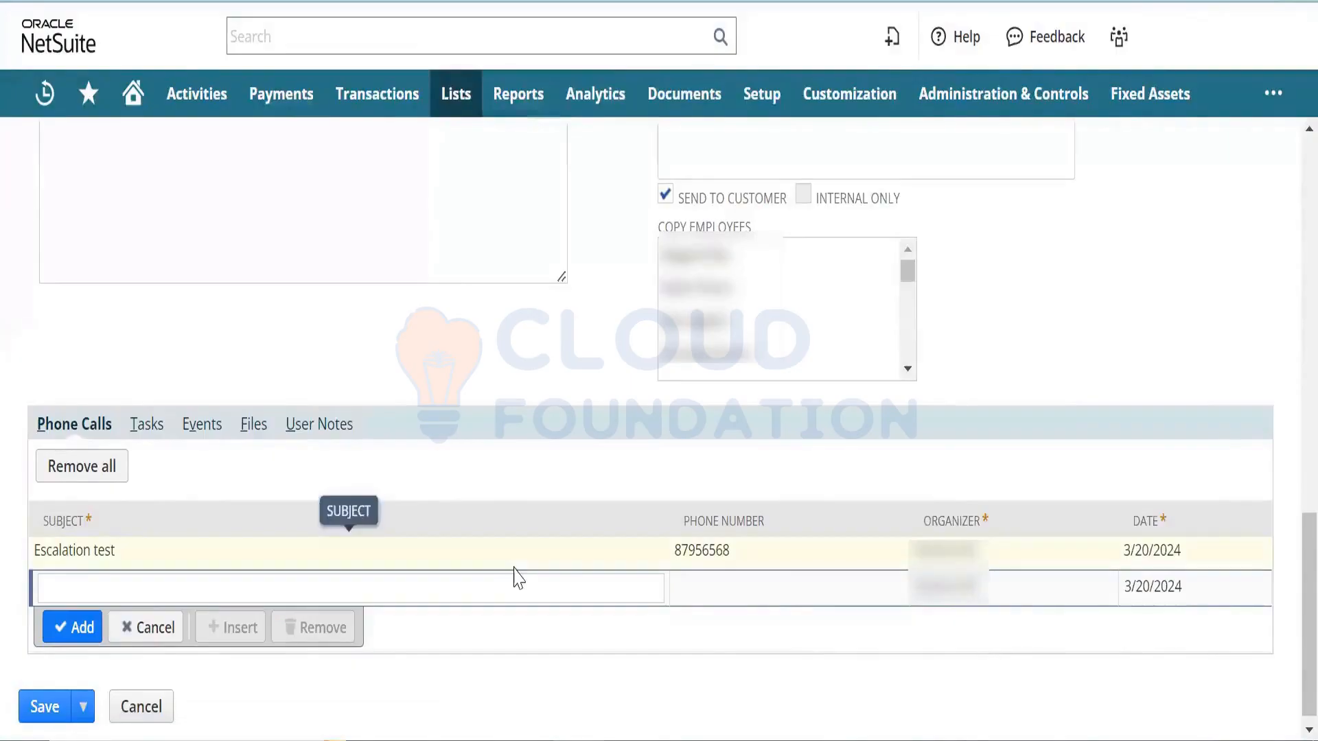
scroll(1285, 558, up, 6)
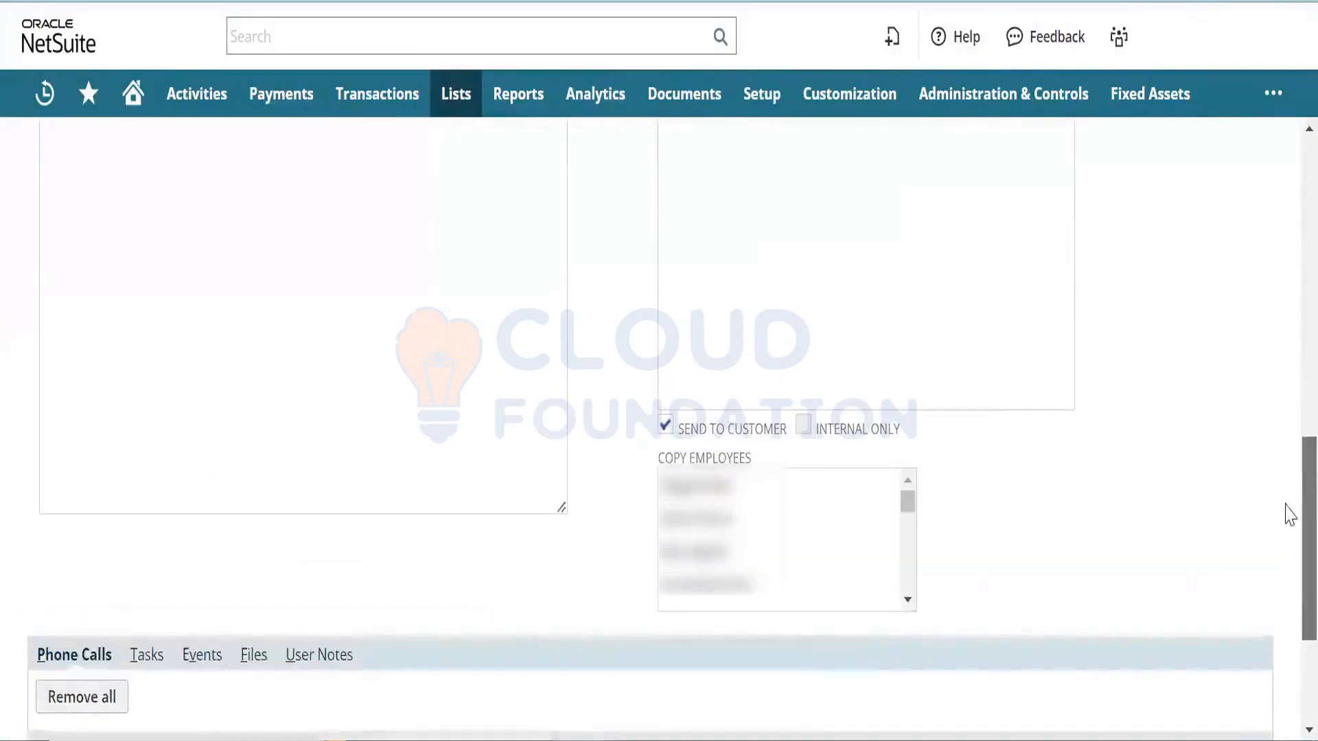
scroll(1287, 391, up, 3)
scroll(1287, 312, up, 3)
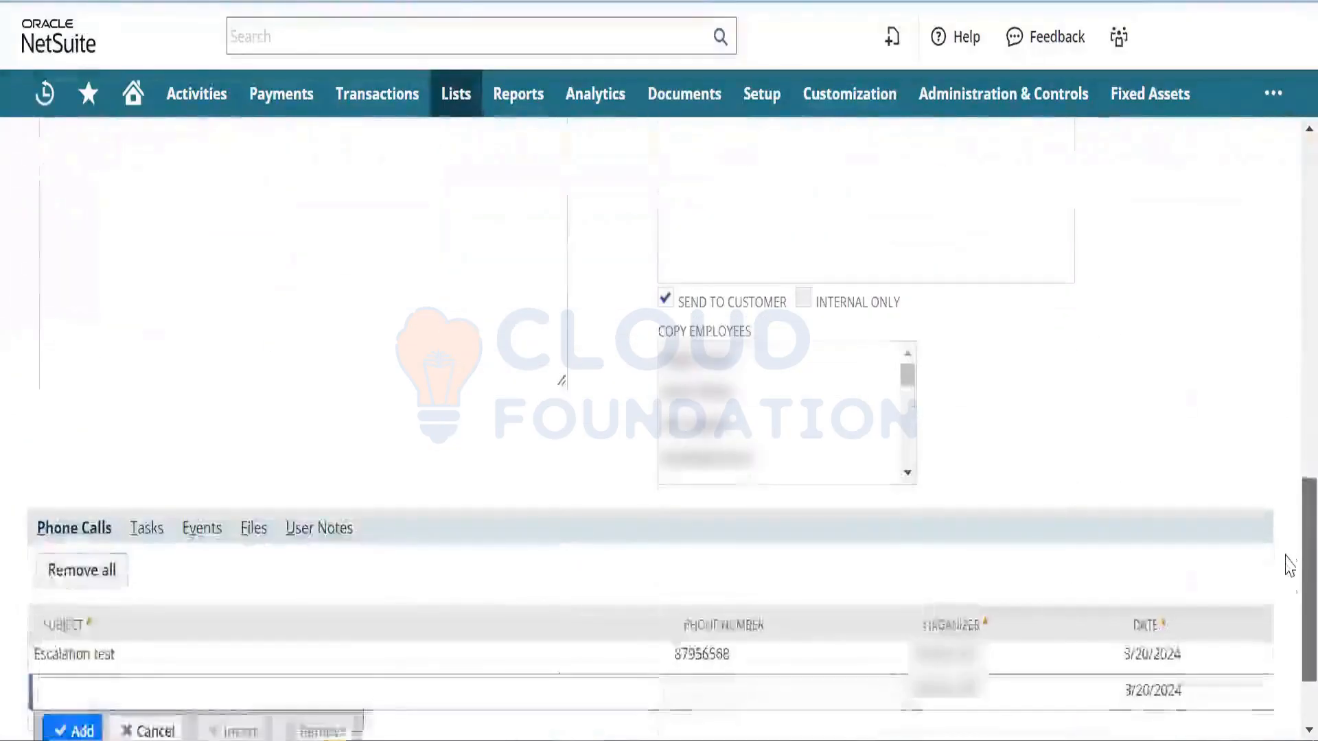
scroll(1285, 562, down, 2)
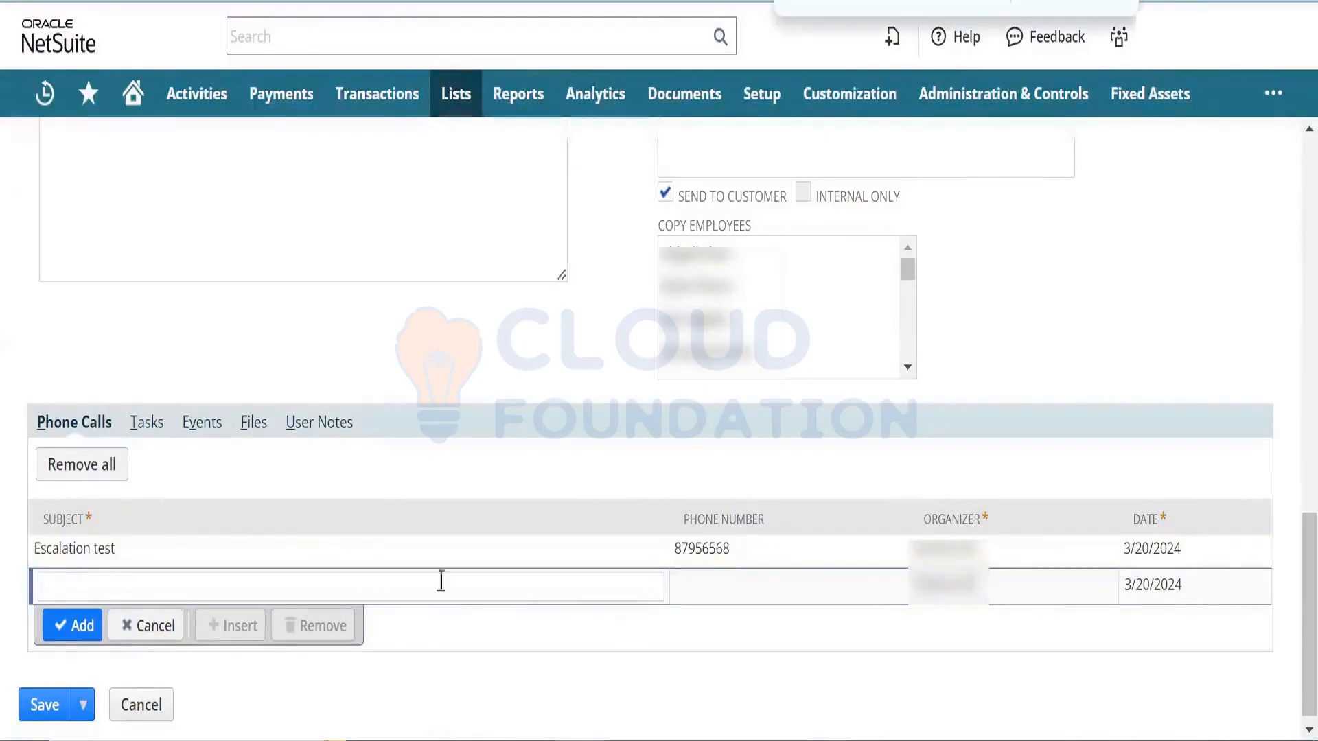
- Add an event titled 'Escalation' on the case's Events subtab
click(146, 425)
click(197, 453)
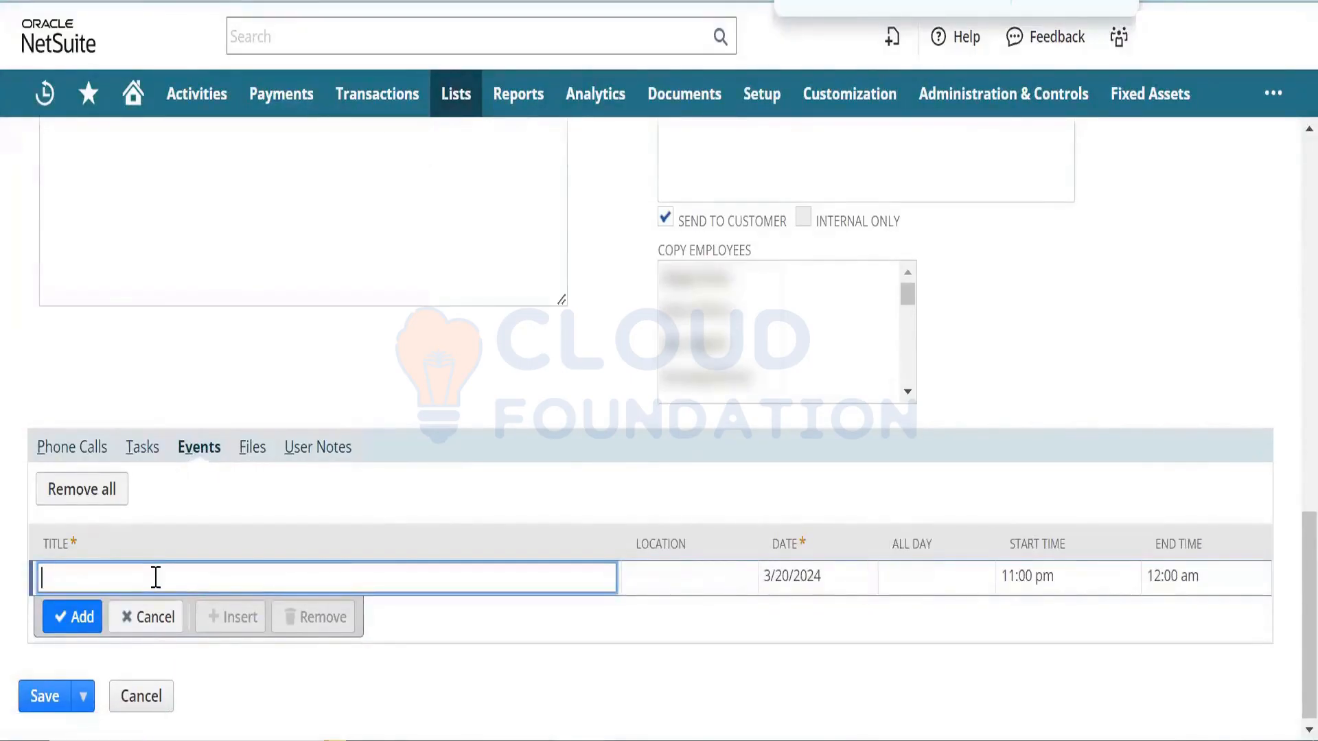
text(Escalat)
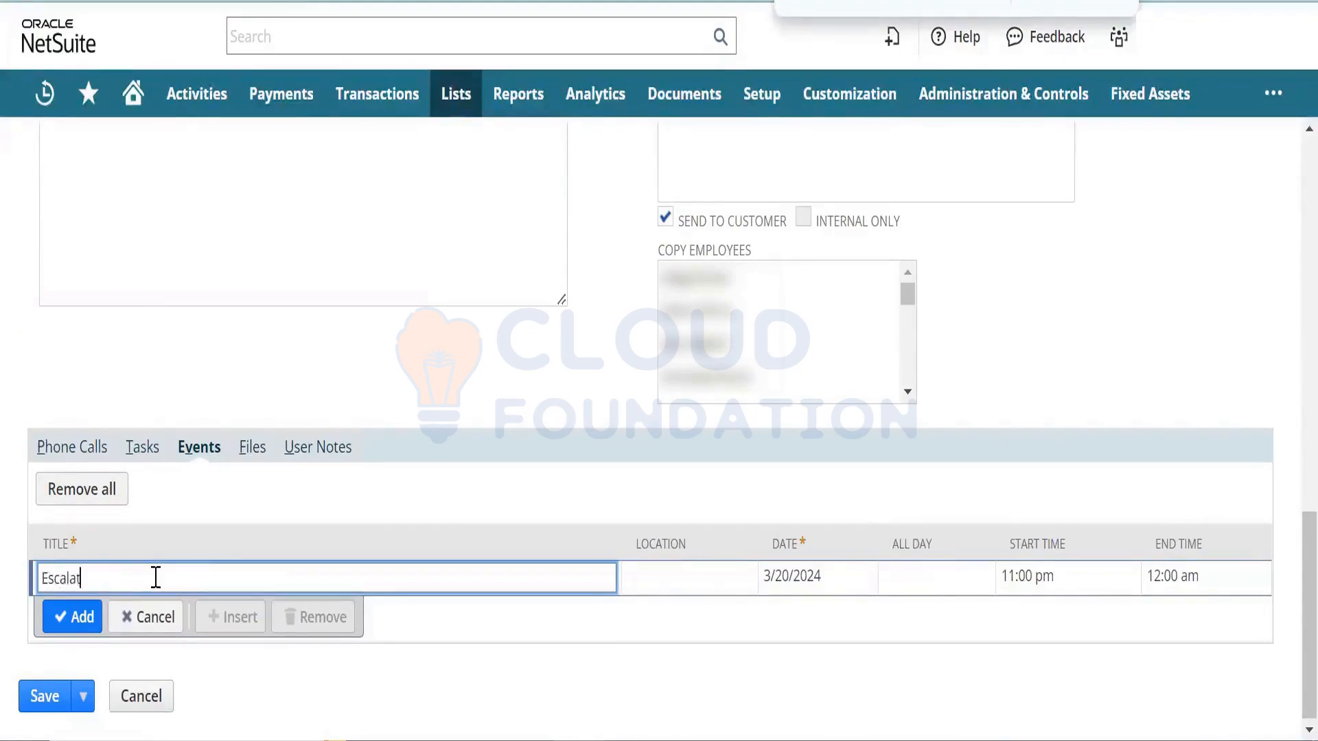
text(ion)
key(Tab)
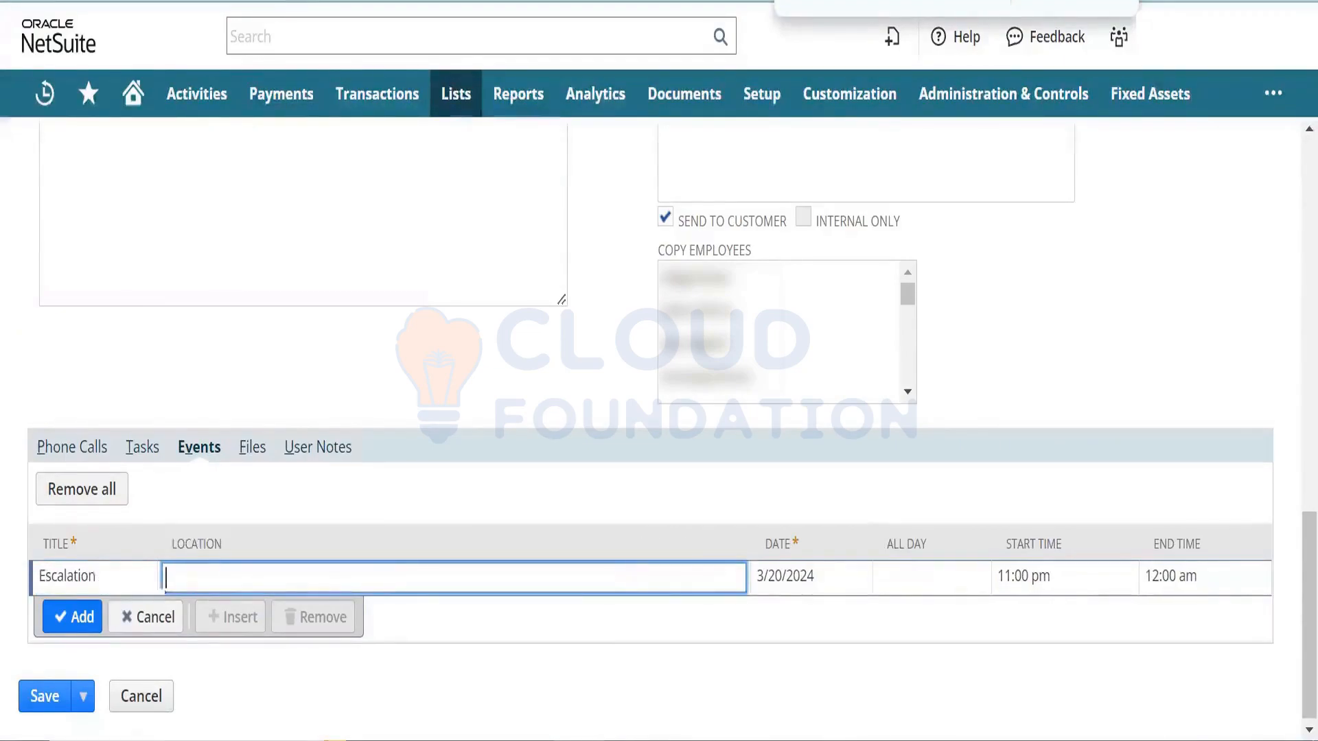
click(77, 617)
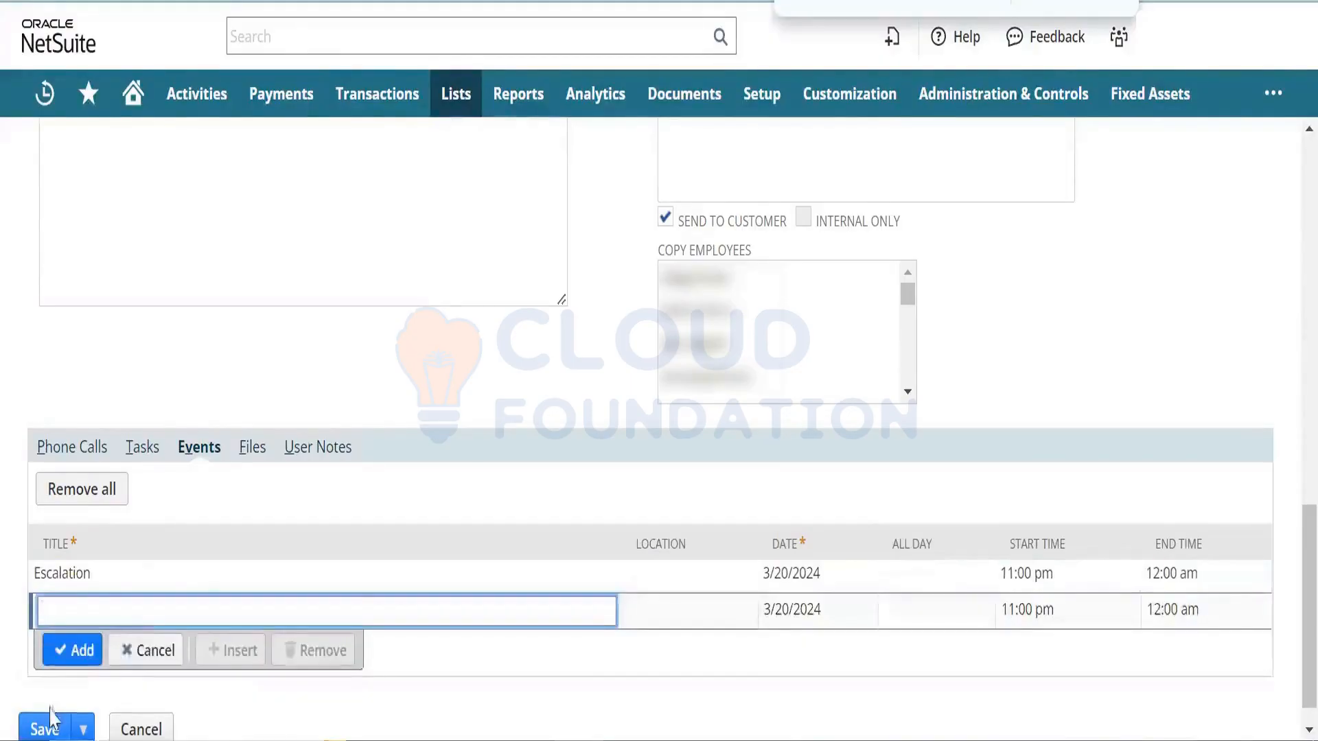
- Retry saving, dismiss the Subject alert, and browse the Files, User Notes and Phone Calls subtabs
click(52, 724)
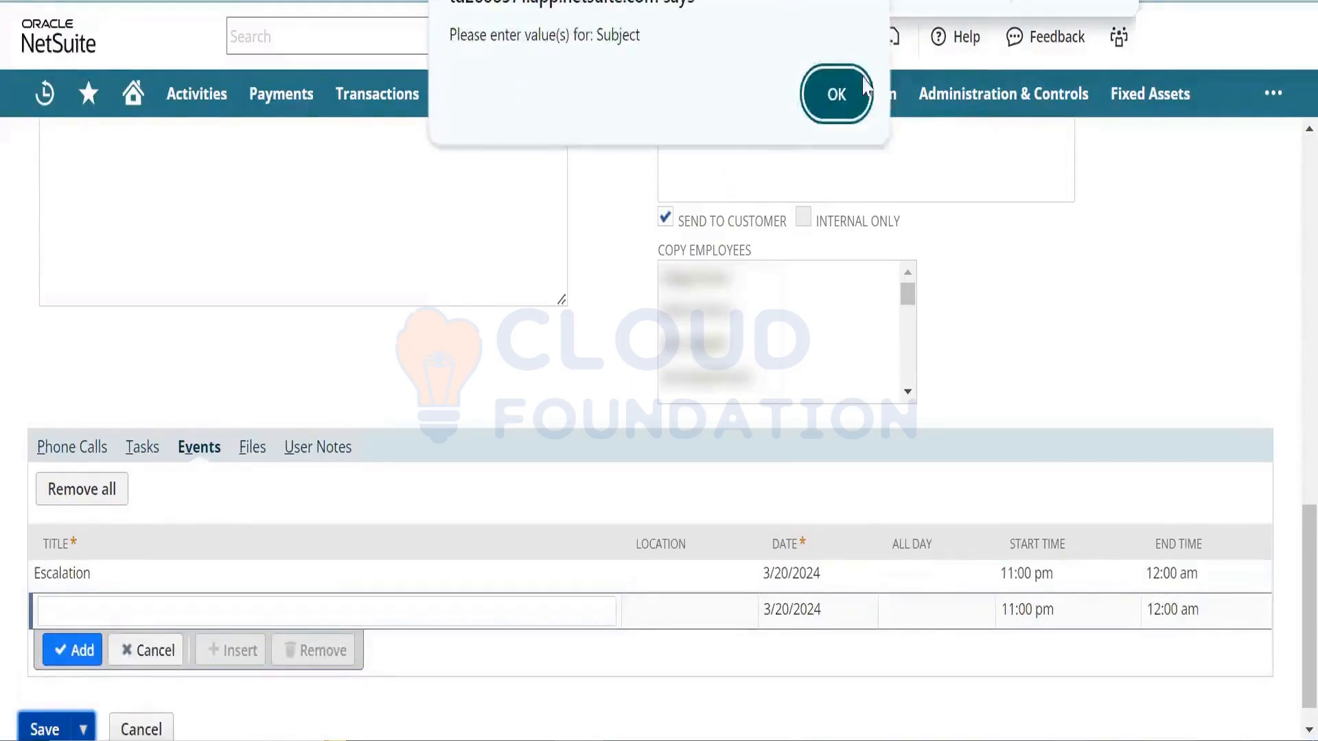
click(838, 94)
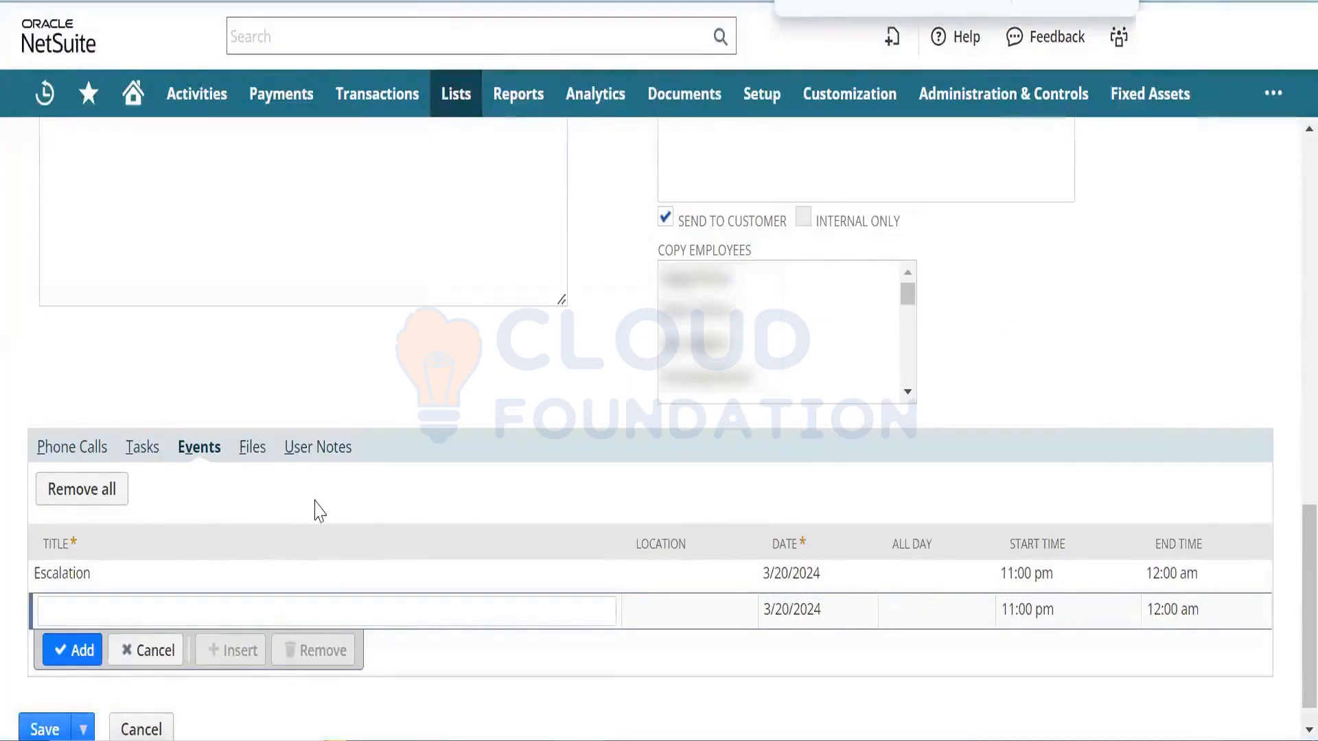
click(265, 465)
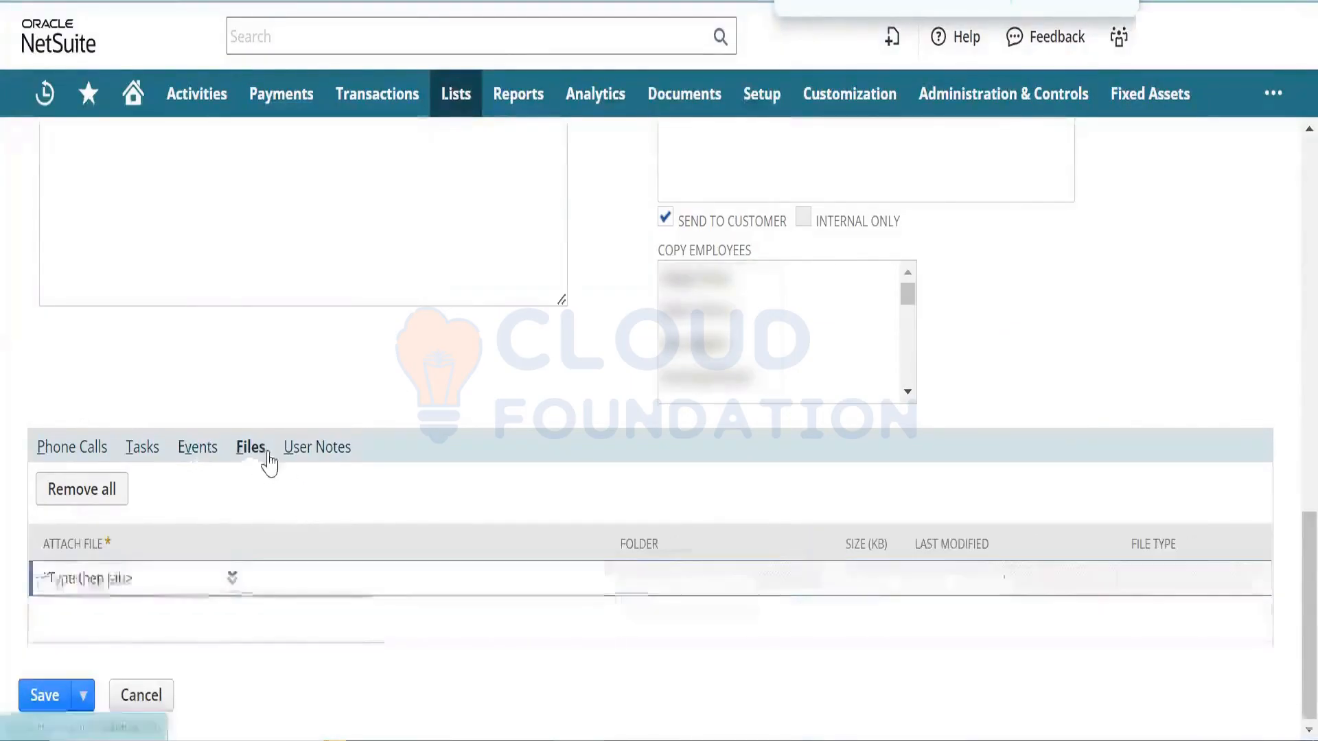
click(321, 460)
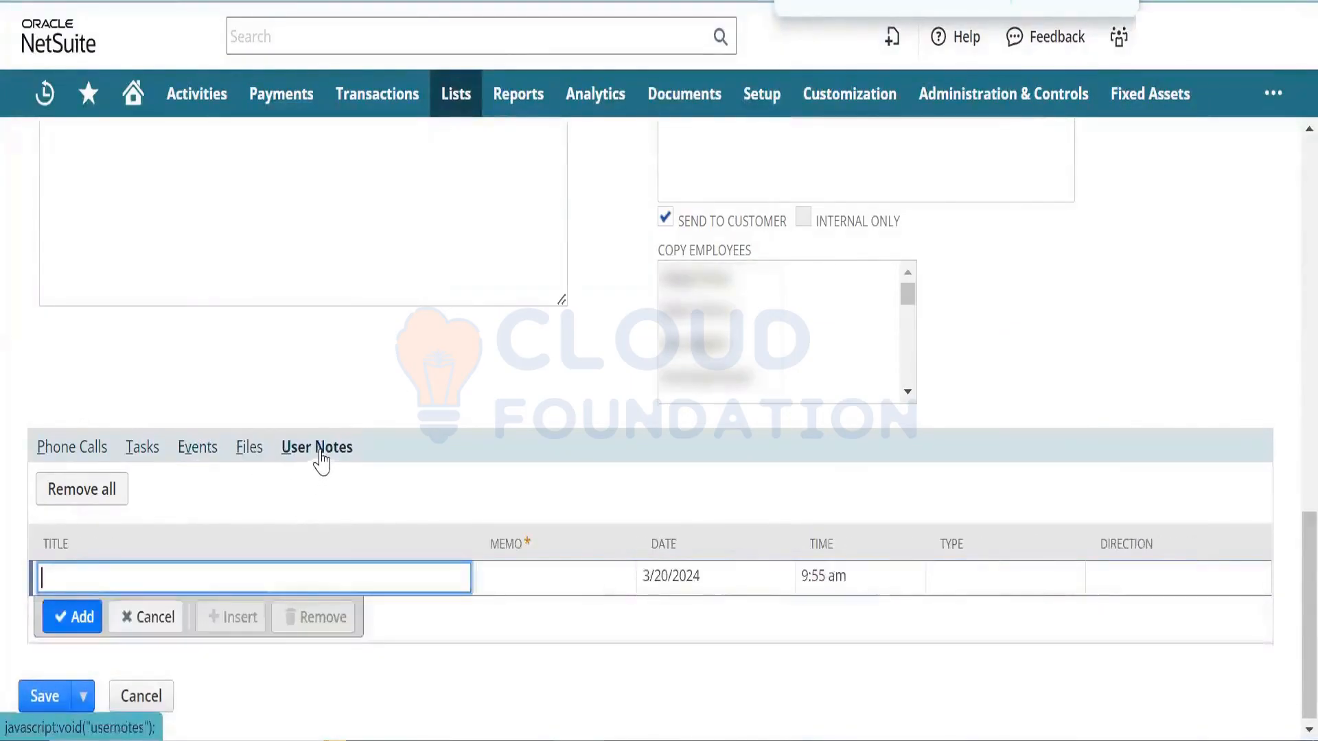
click(97, 449)
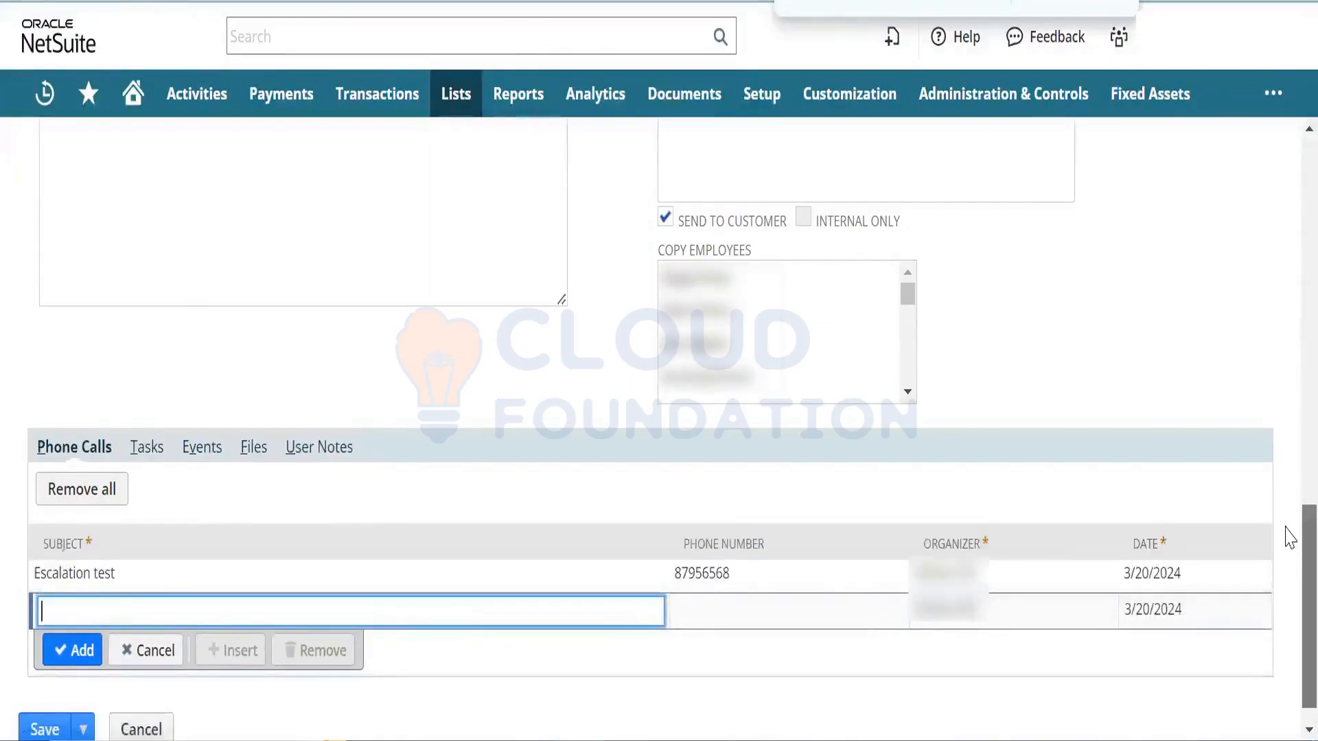
scroll(1288, 540, down, 1)
scroll(1289, 541, up, 1)
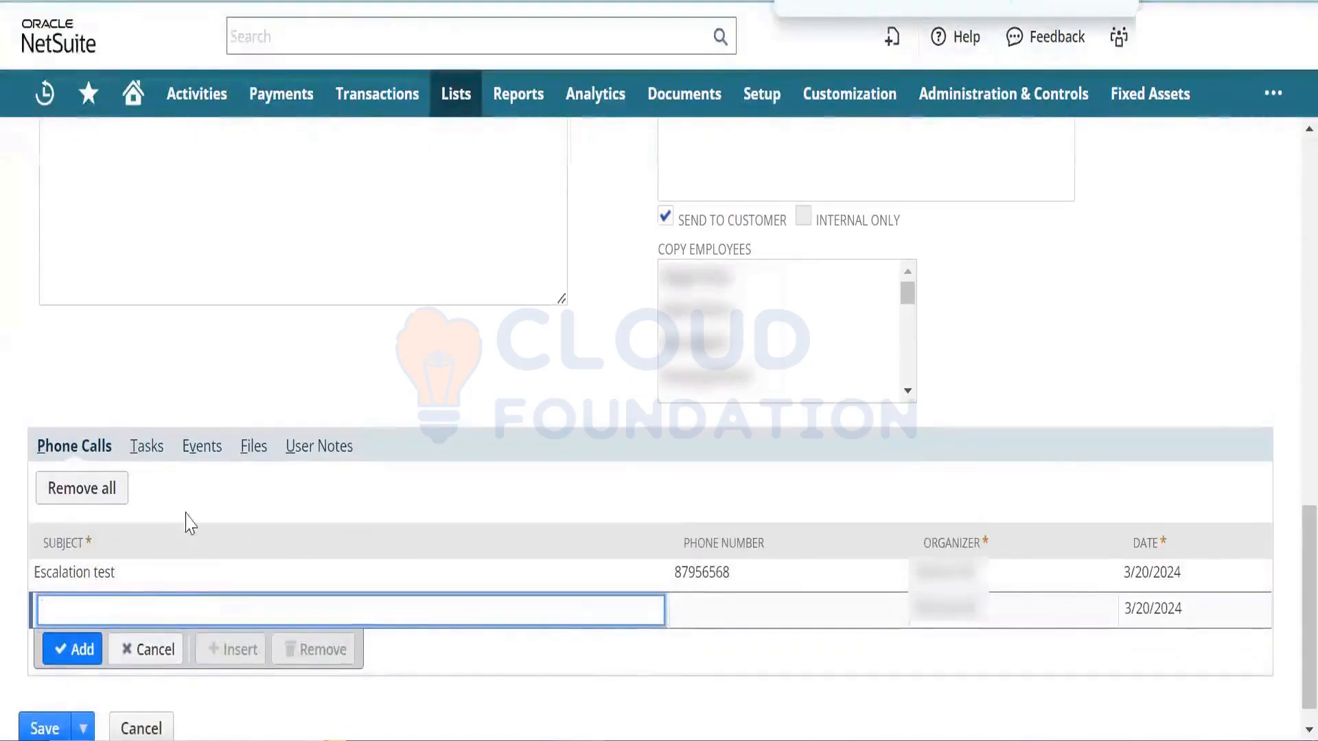
- Enter a task titled 'Test' with Medium priority, then check the Events subtab
click(155, 445)
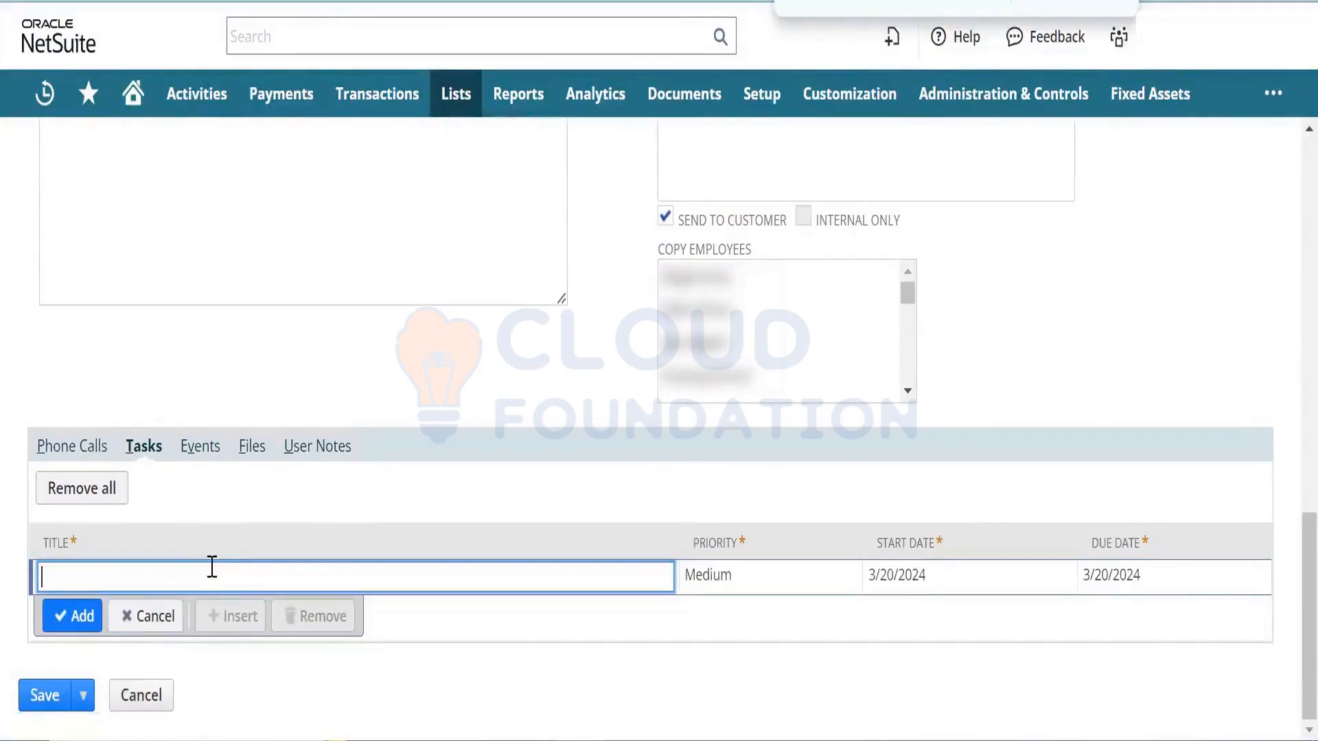
text(Test)
key(Tab)
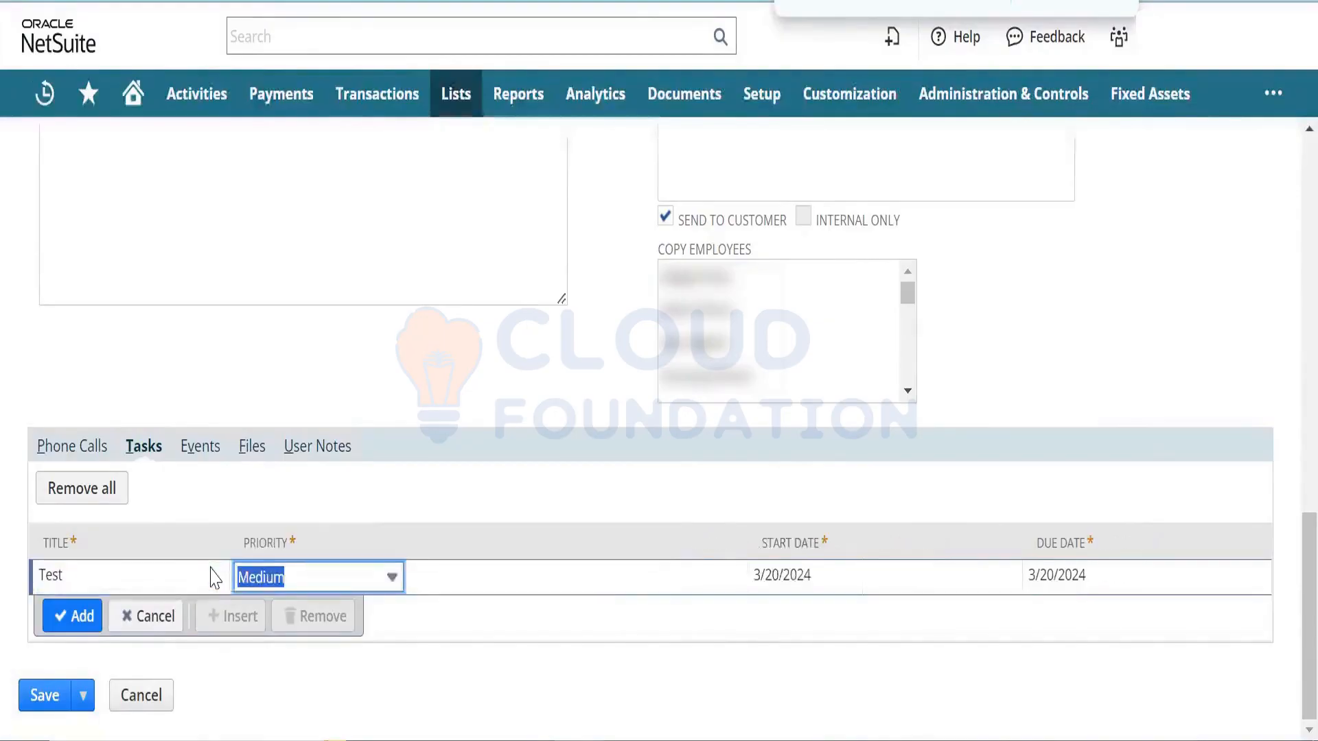
click(221, 449)
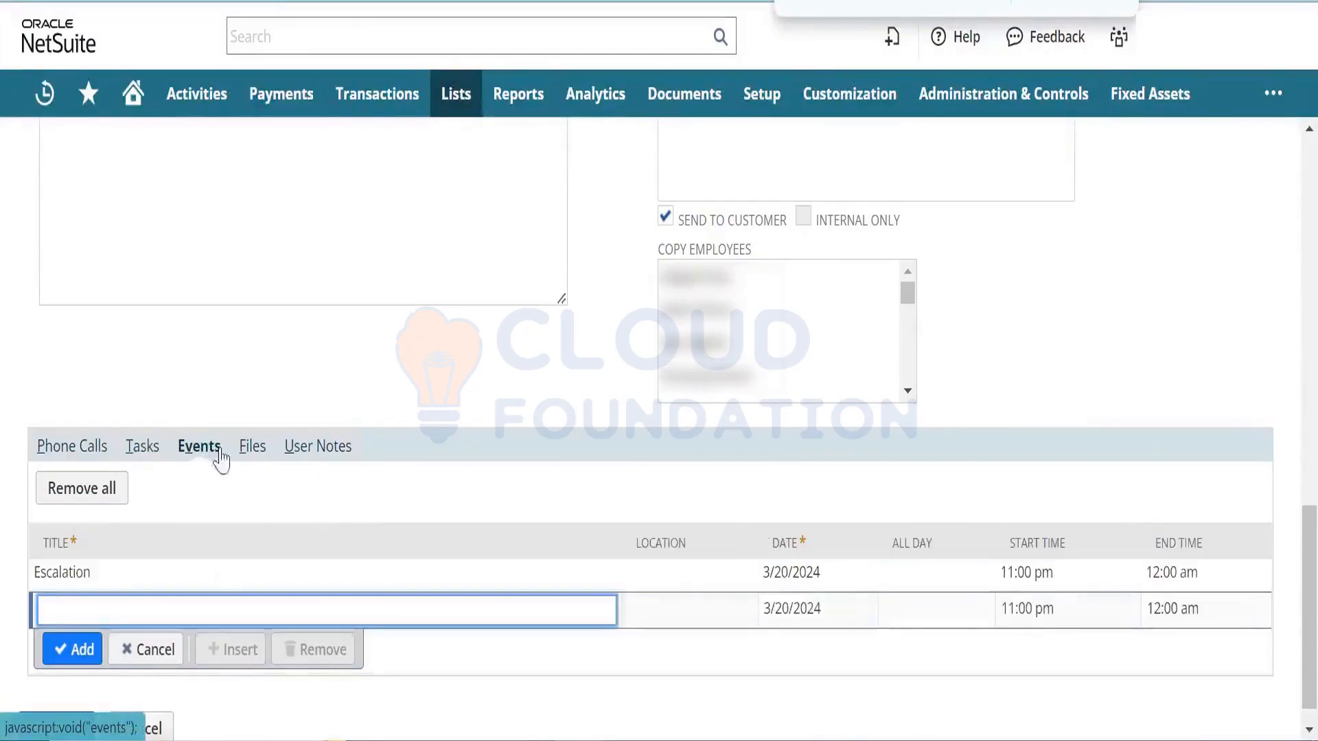
click(249, 458)
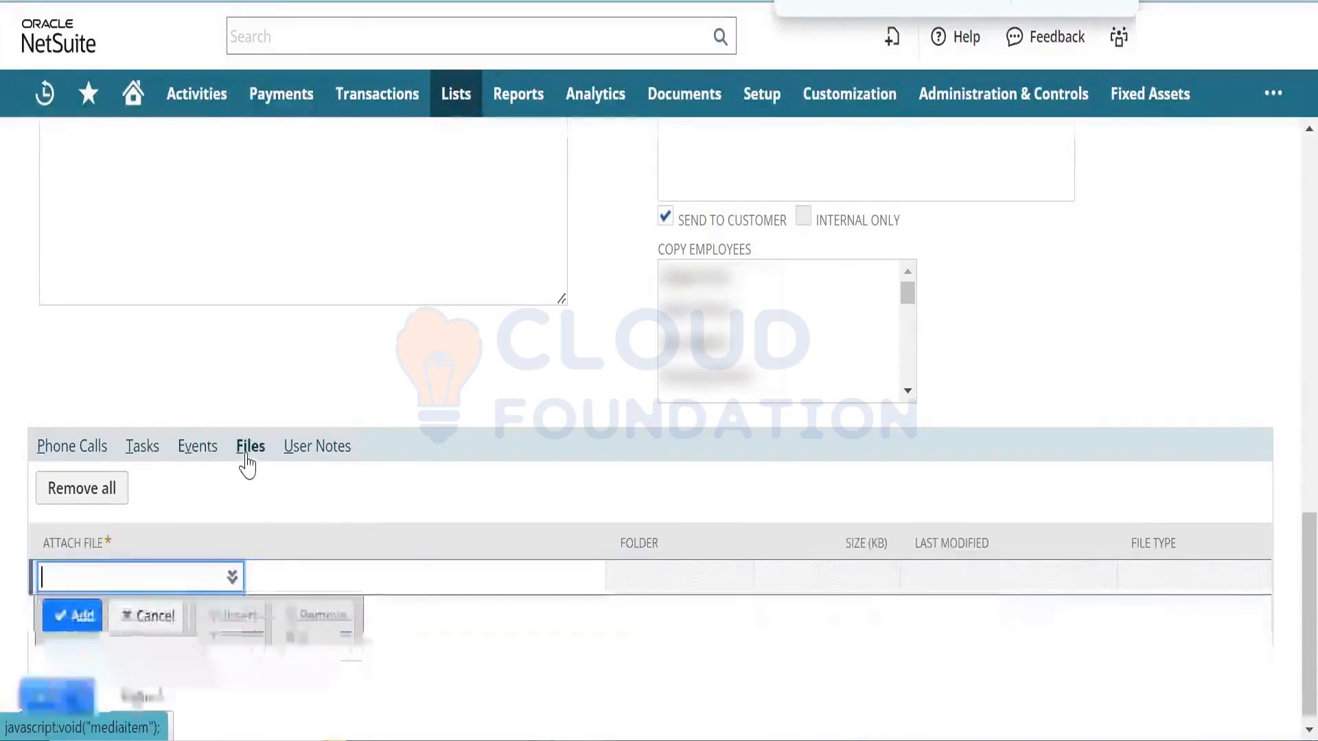
- Enter a user note titled 'rdsgfg', which is rejected for lacking a memo
click(44, 695)
click(833, 93)
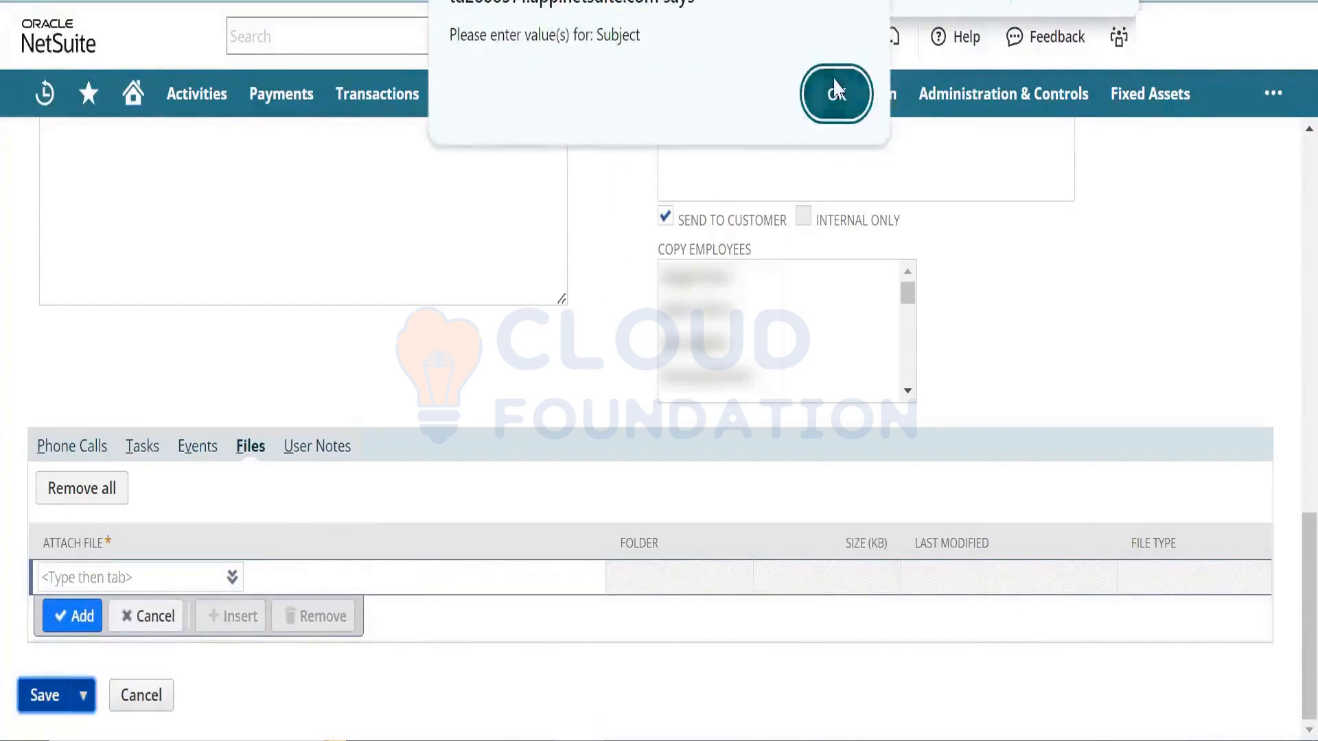
click(320, 459)
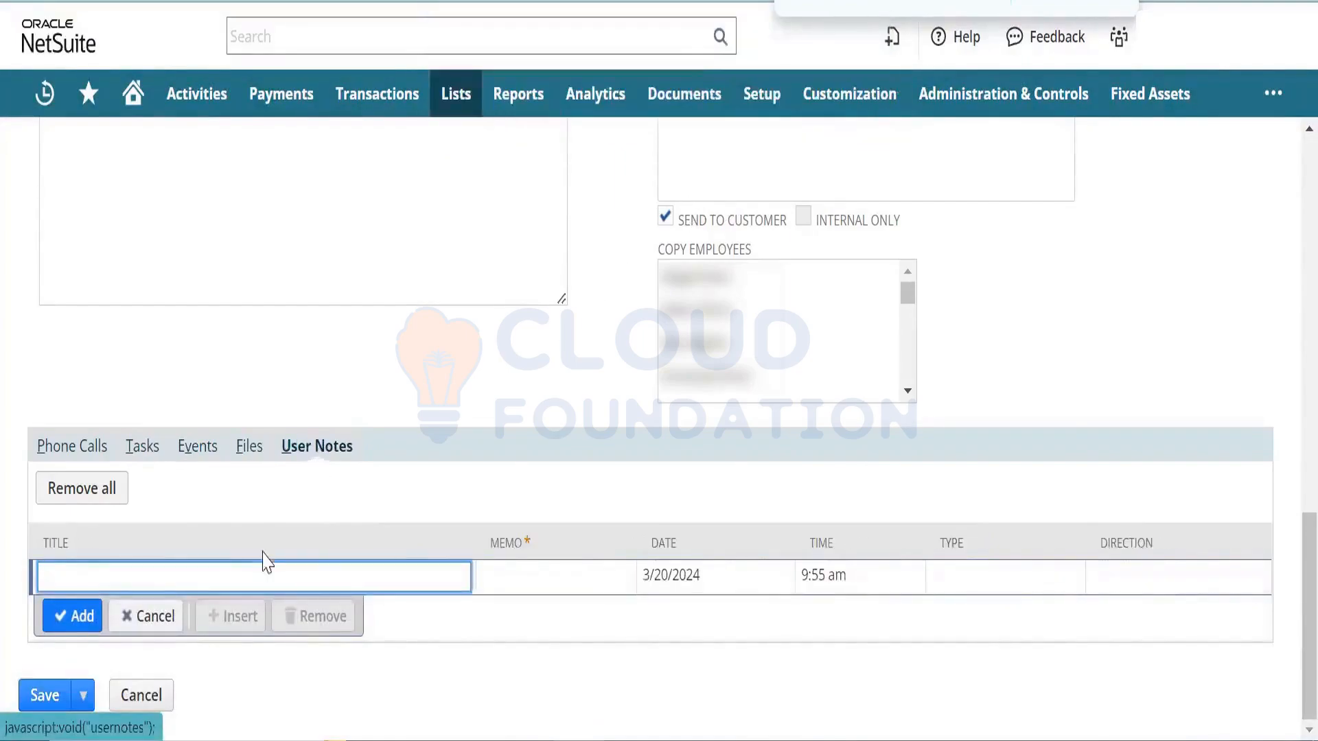
text(rdsgfg)
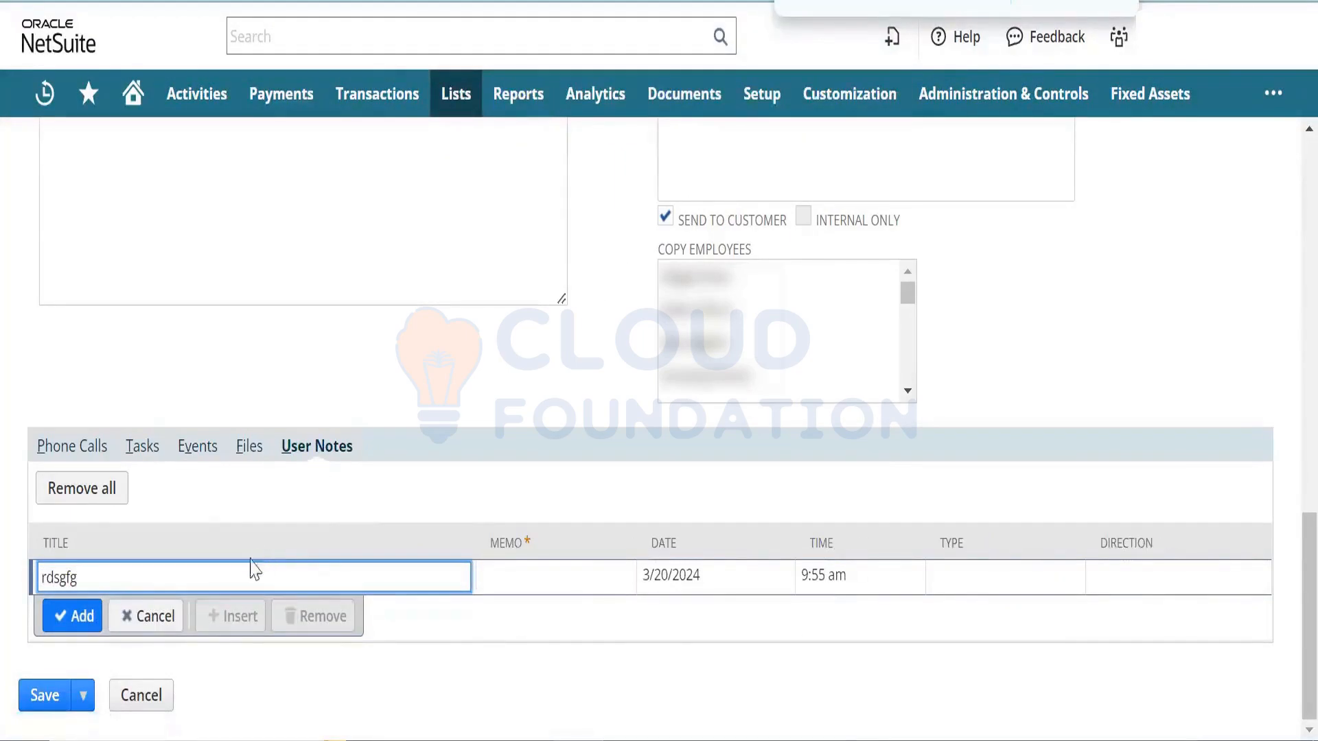
click(82, 626)
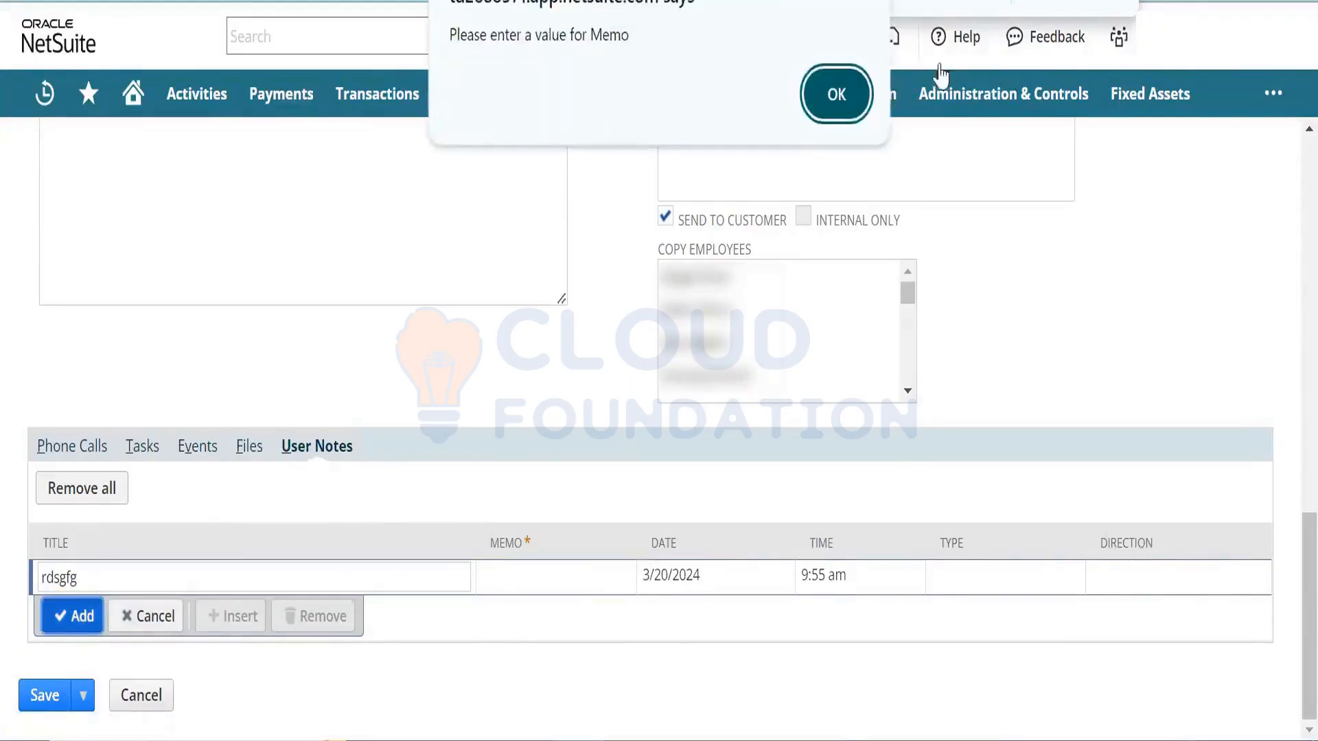
click(835, 95)
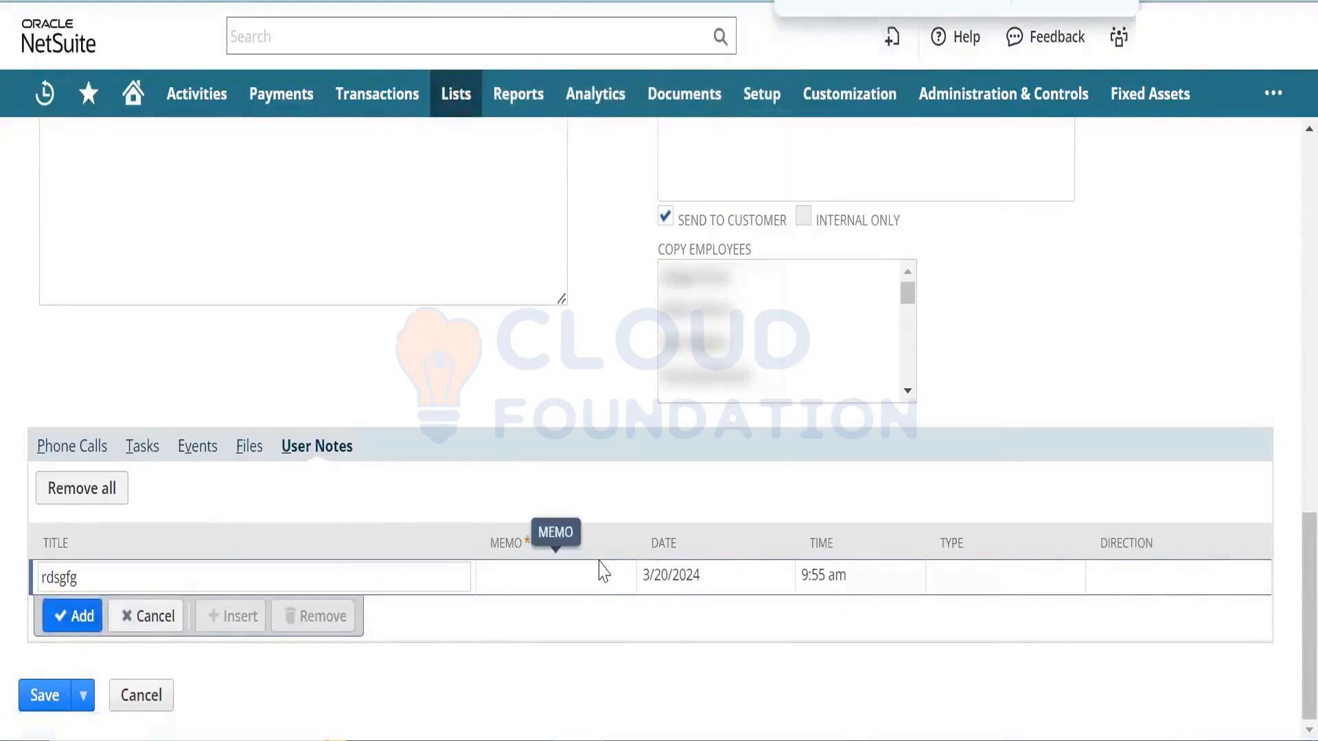
- Give the note memo 'we23', add it to the list, and retry saving the case
click(597, 575)
text(we23)
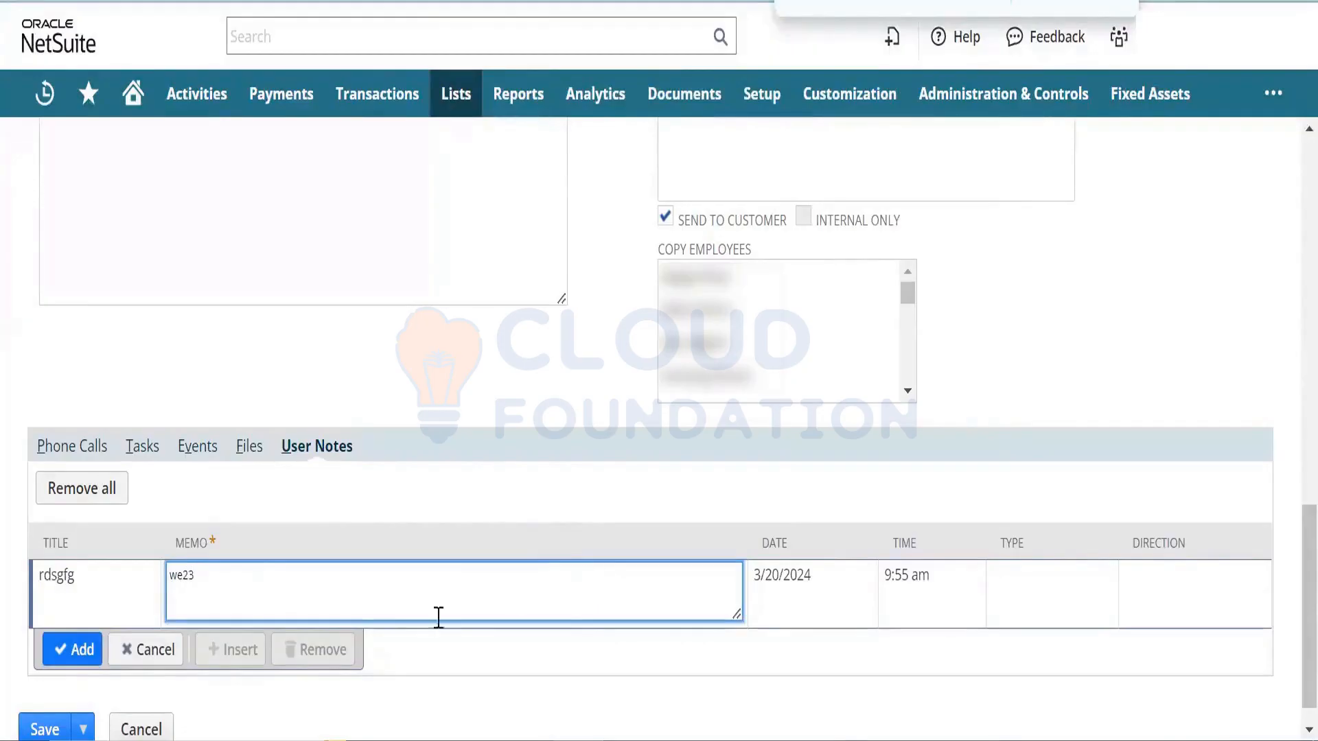
click(55, 657)
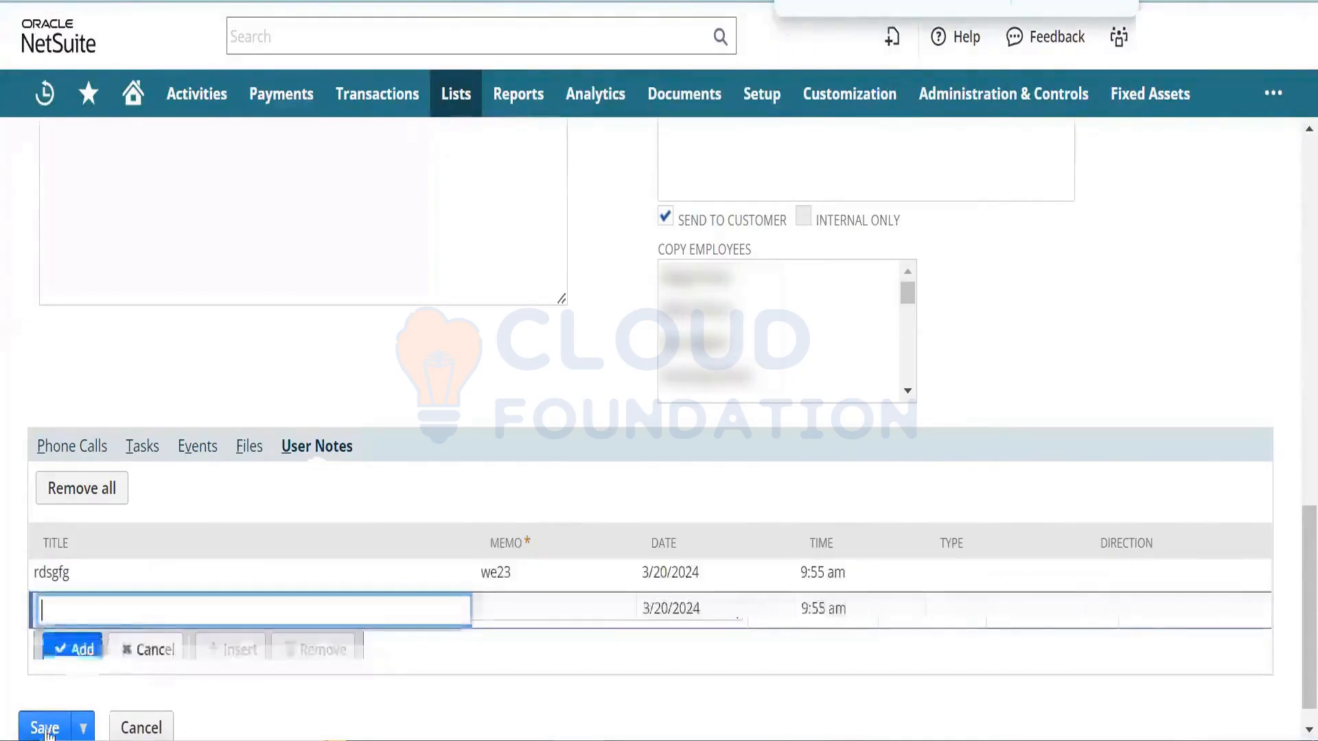
click(47, 730)
click(836, 91)
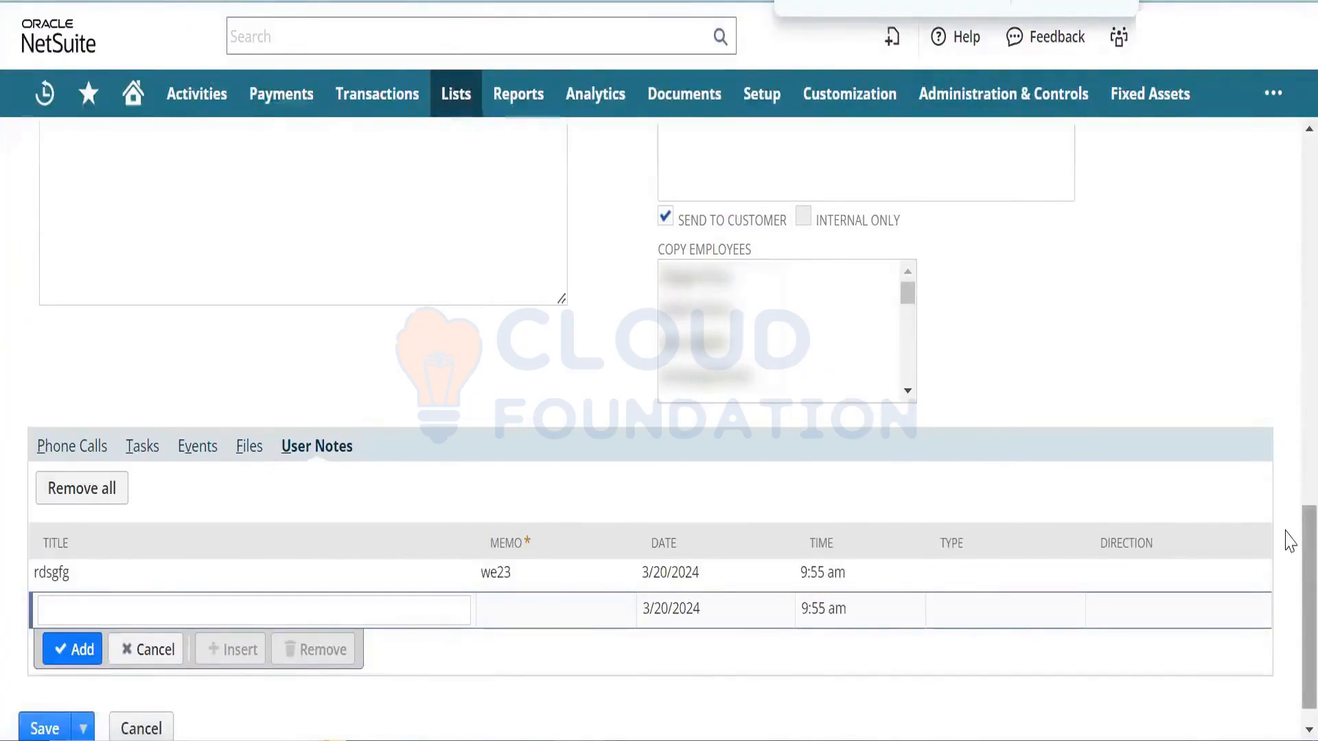
- Enter 'Test' as the case subject and save the case as CASE04
scroll(1288, 528, up, 5)
scroll(1288, 389, up, 7)
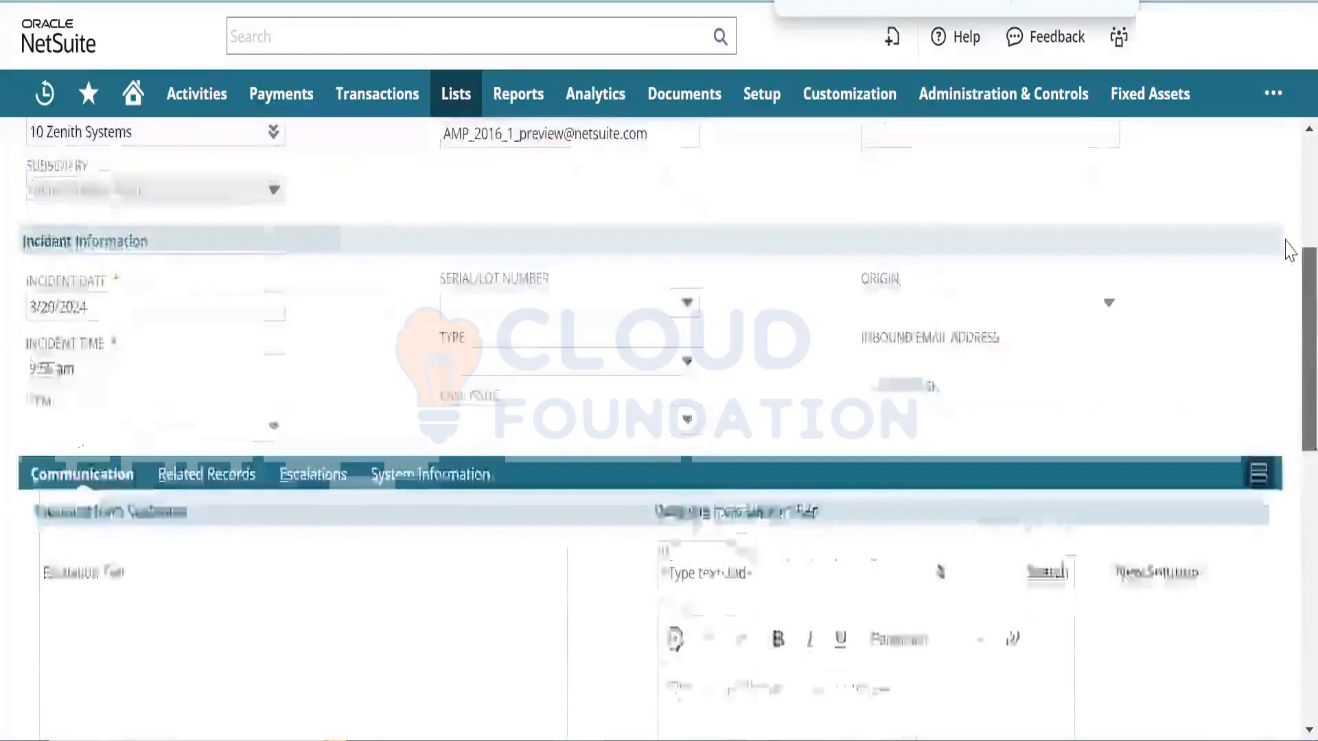
scroll(1289, 231, up, 2)
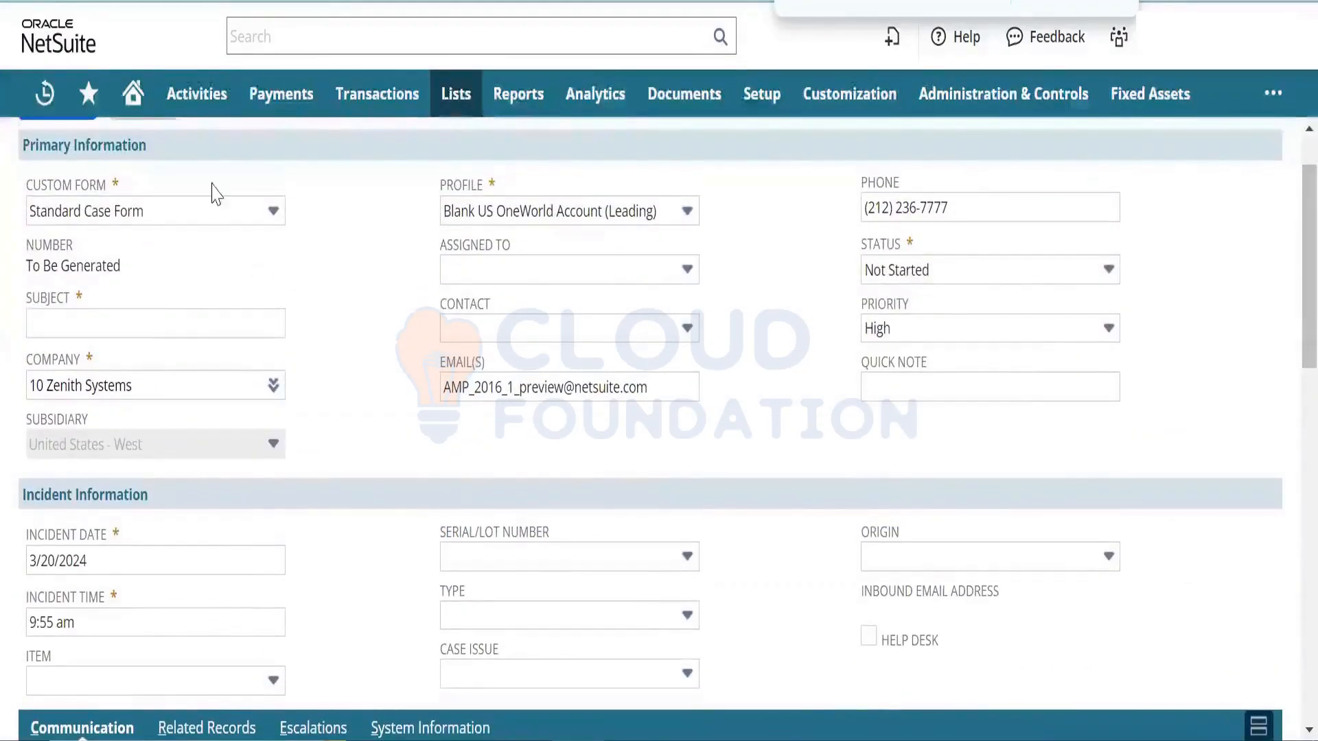
click(165, 326)
text(T)
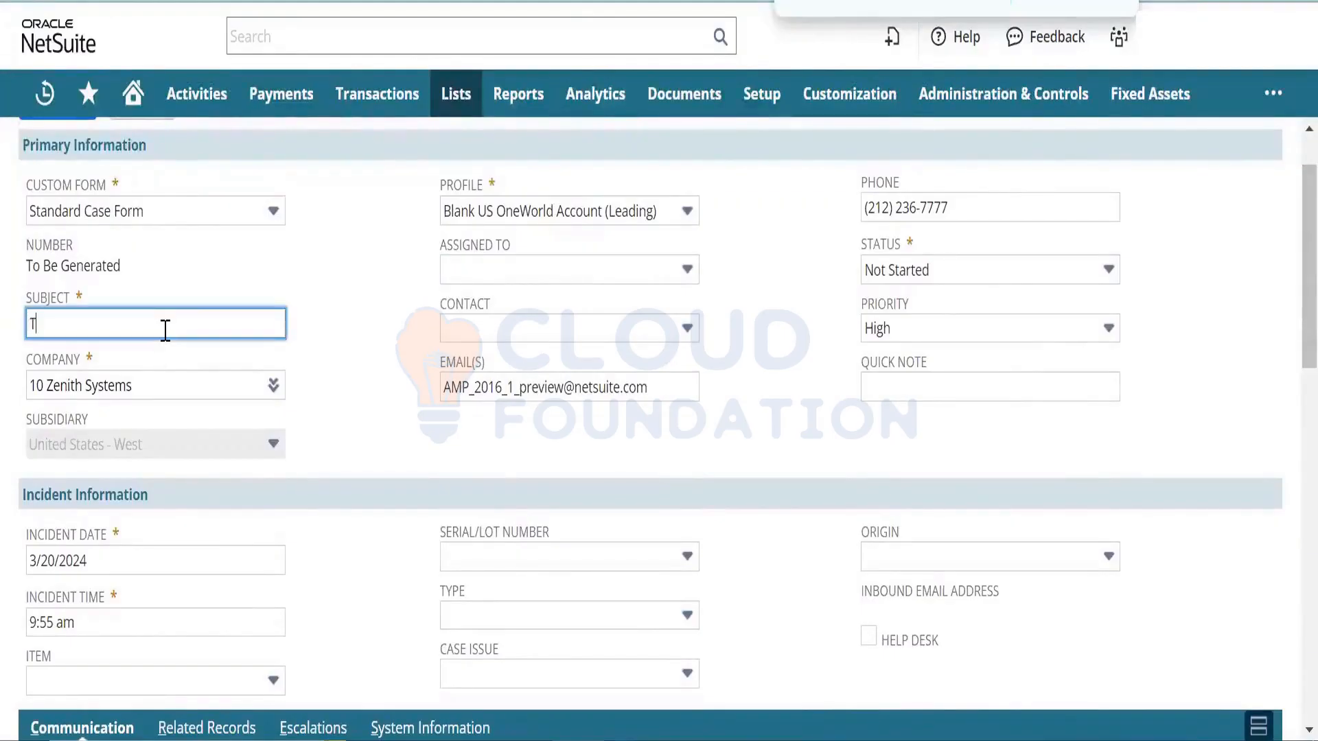
text(est)
key(Tab)
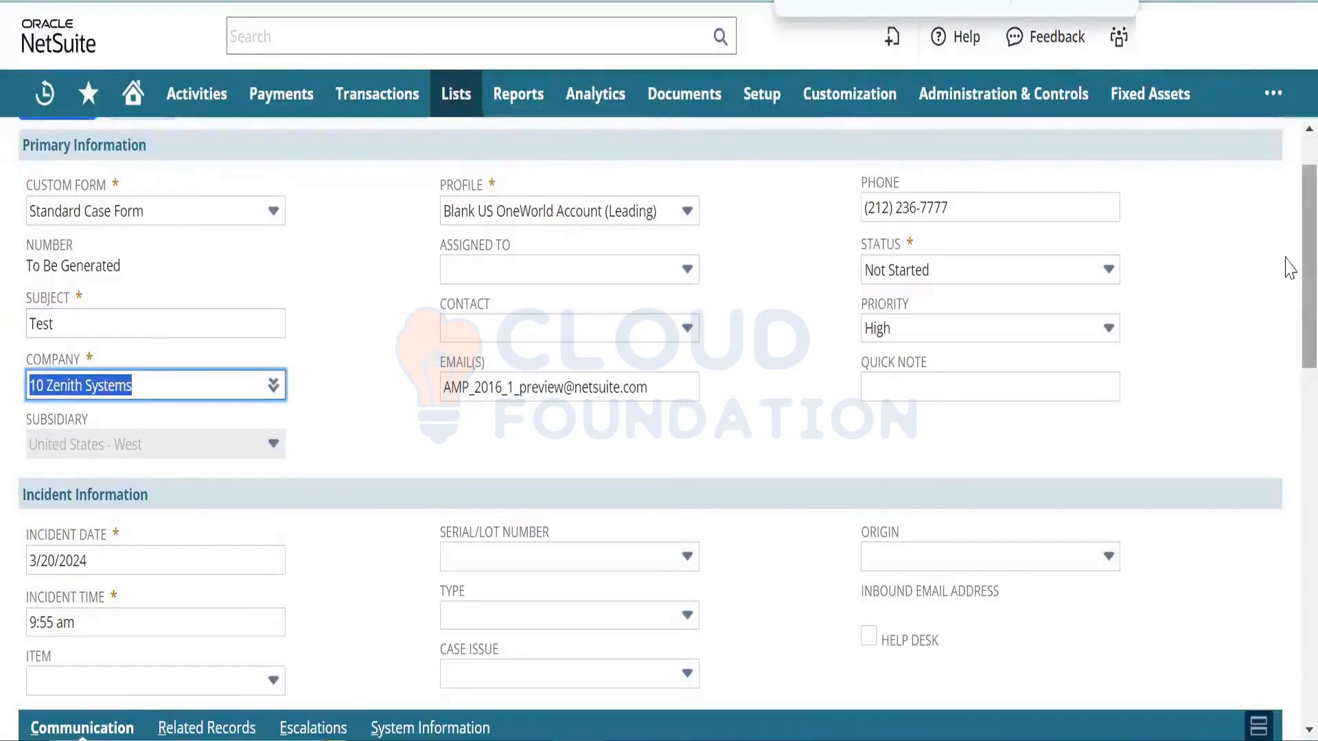
drag(1309, 275, 1285, 597)
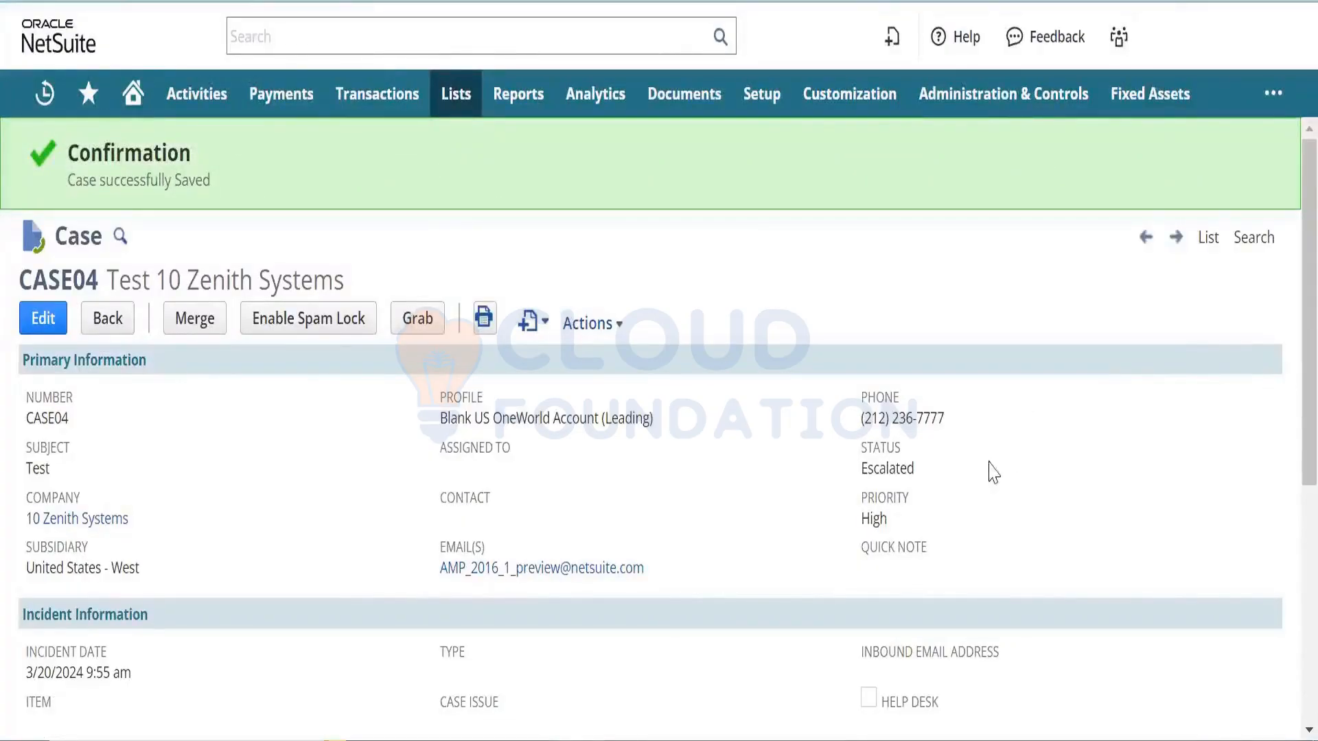
- Check the Escalated status and the High Priority Customer entry in the case's escalation history
double_click(908, 468)
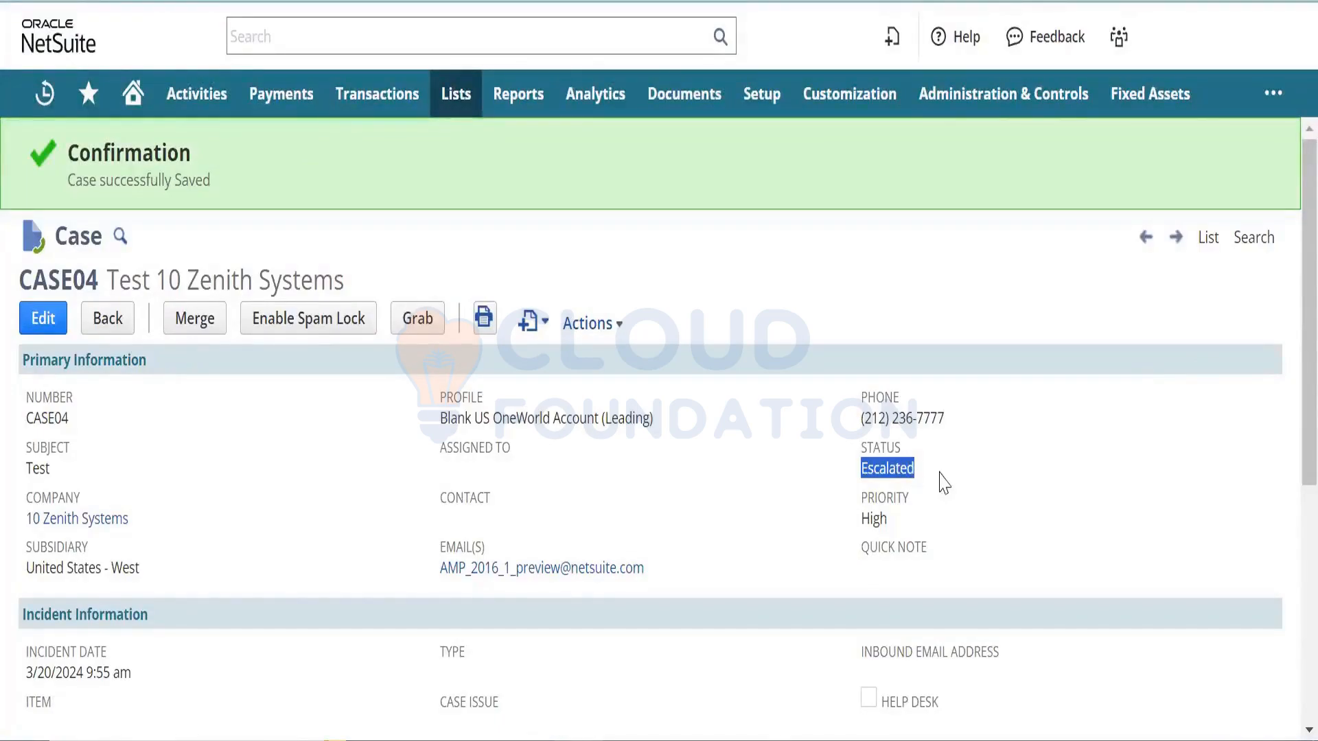
scroll(1288, 509, down, 1)
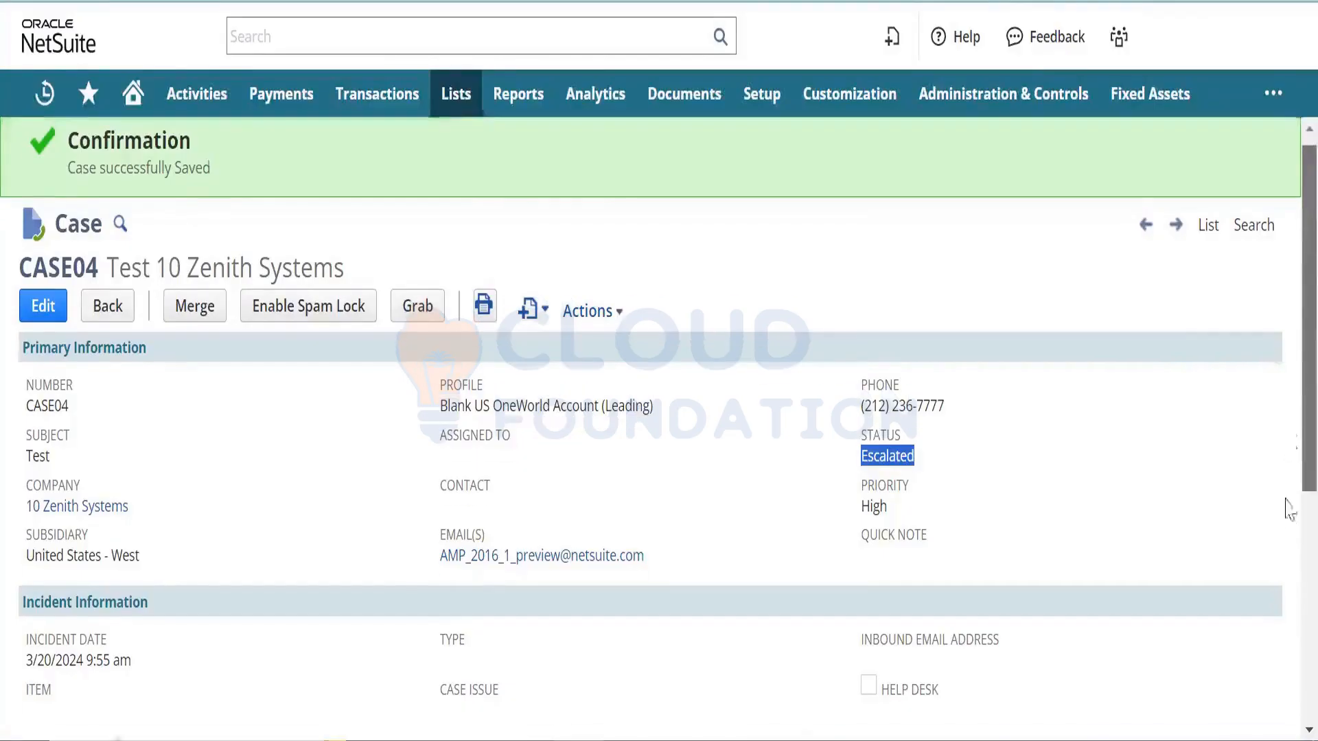
scroll(1287, 509, down, 5)
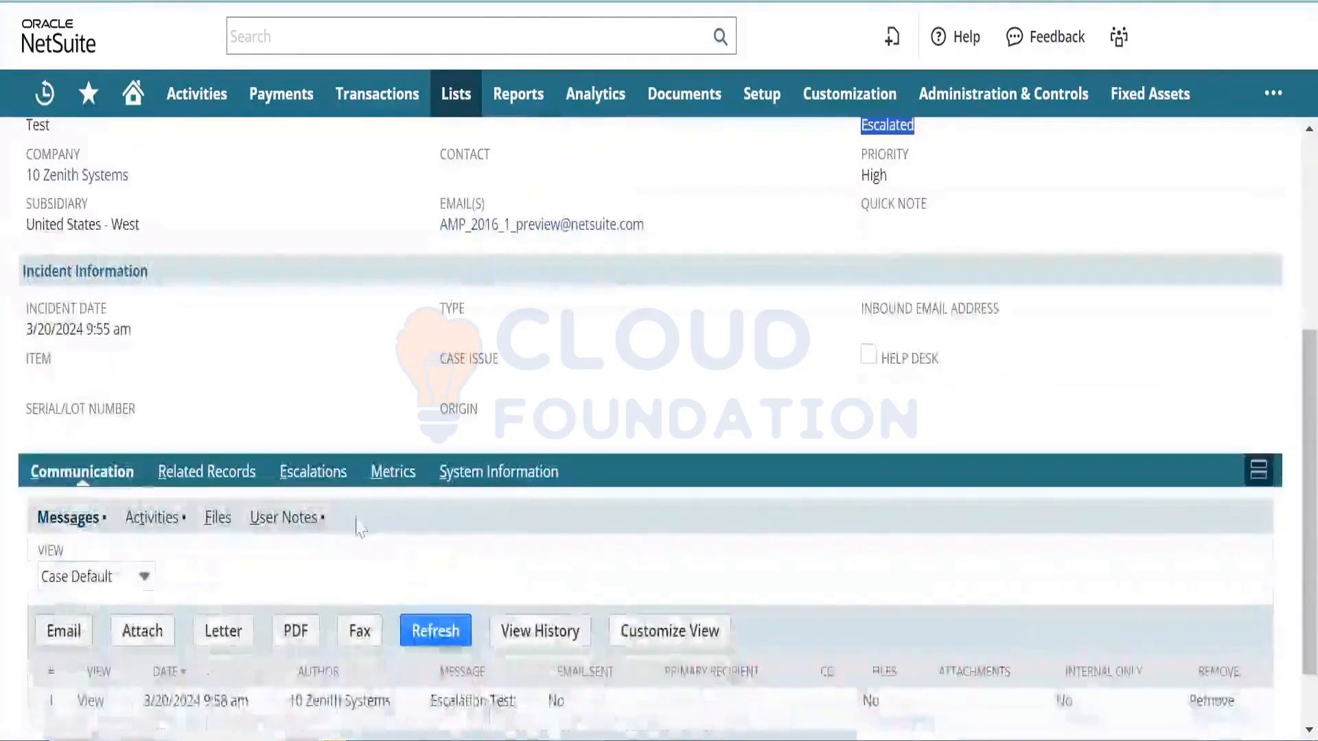
click(329, 475)
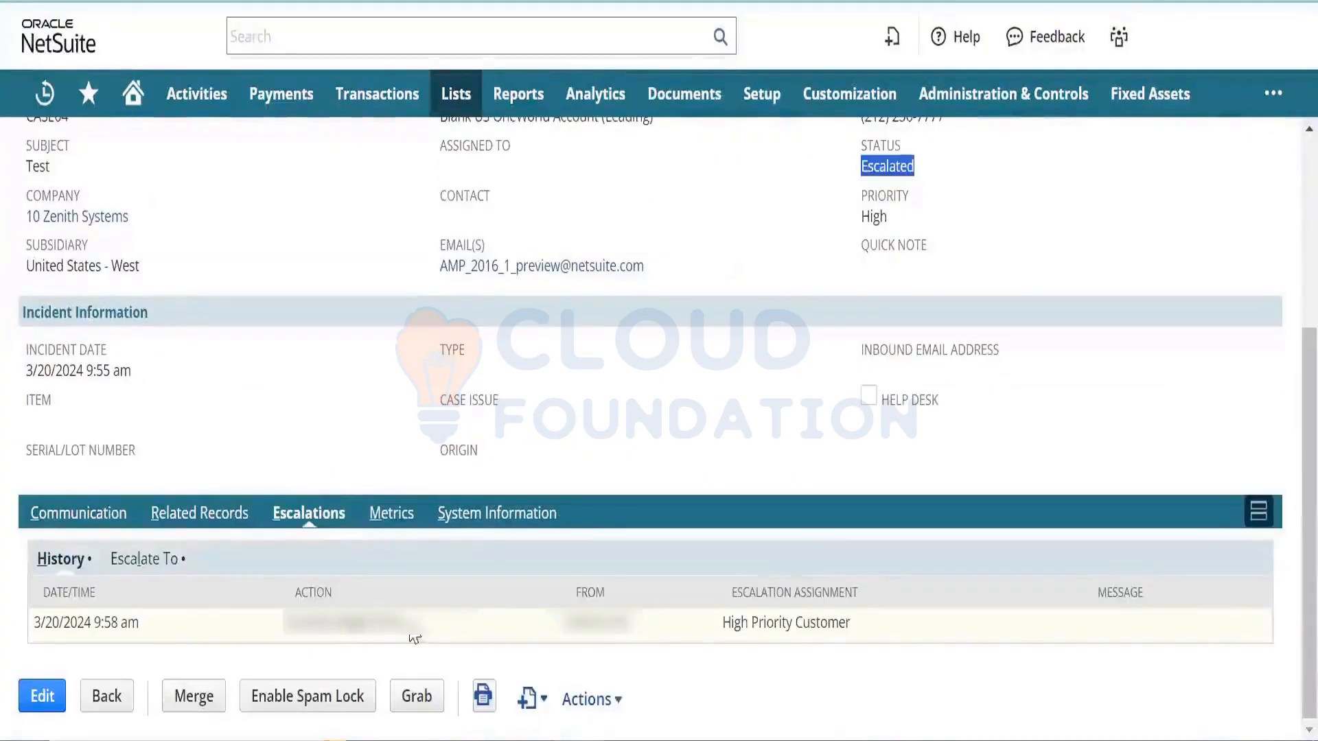
drag(415, 638, 282, 625)
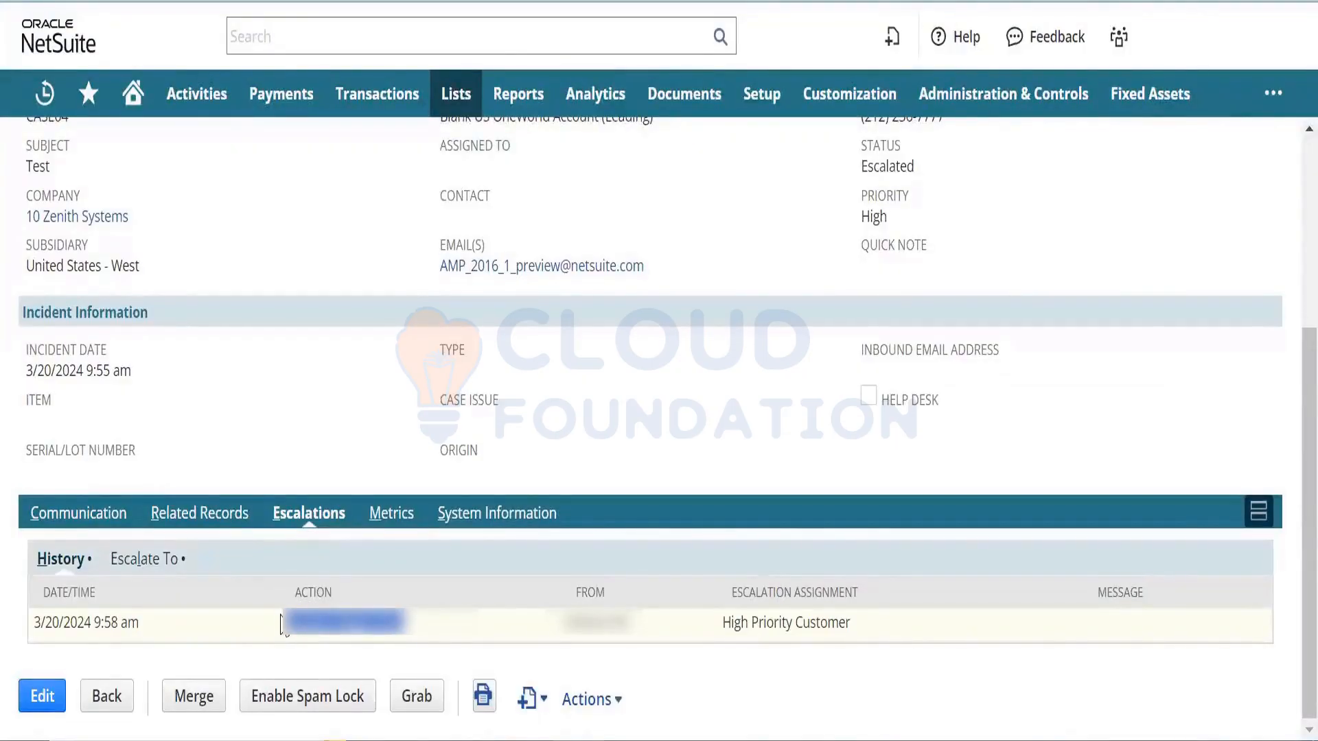
click(853, 641)
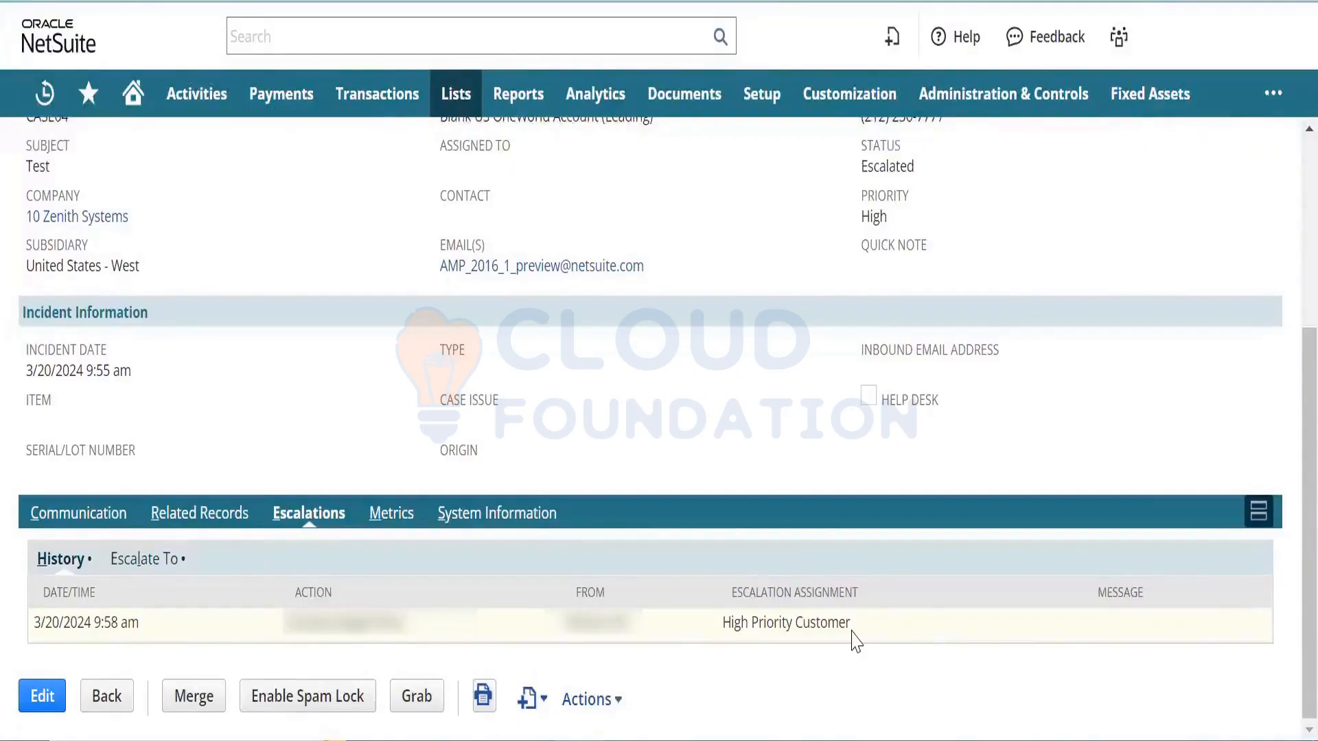
drag(856, 642, 715, 638)
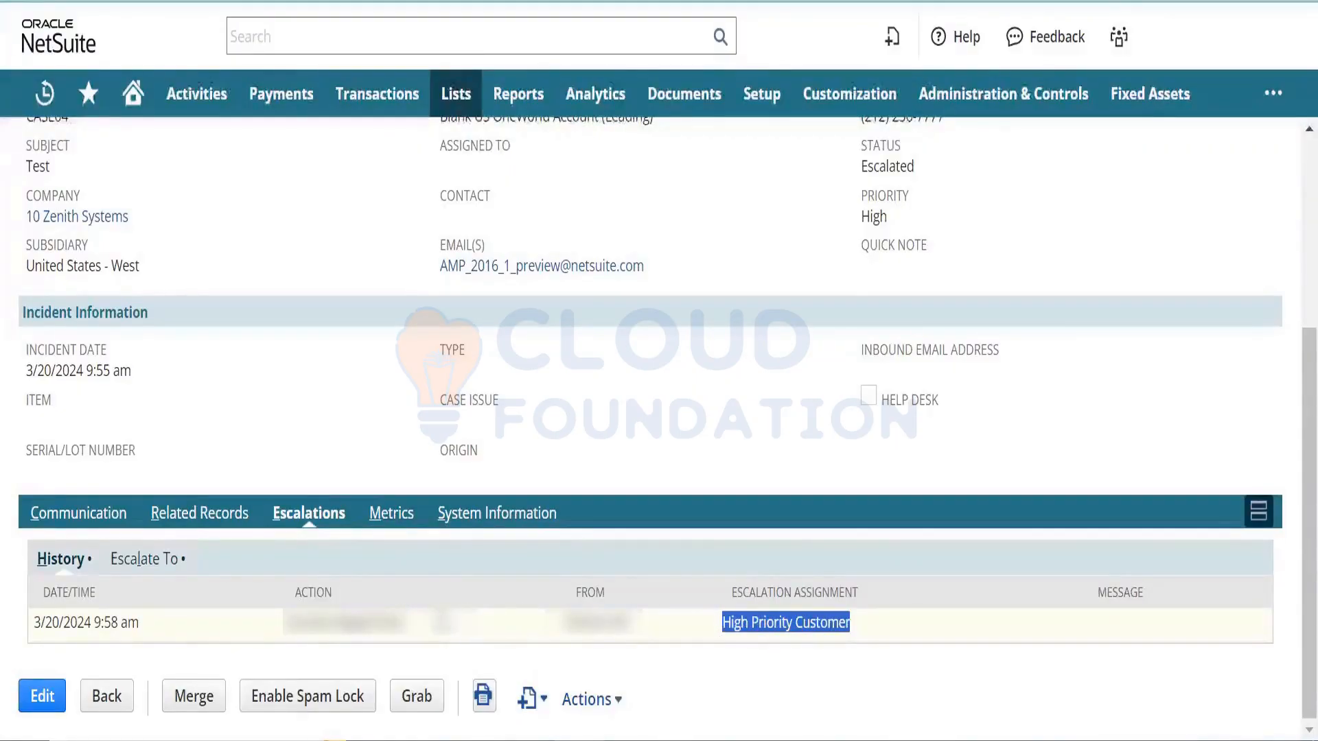
drag(442, 623, 284, 638)
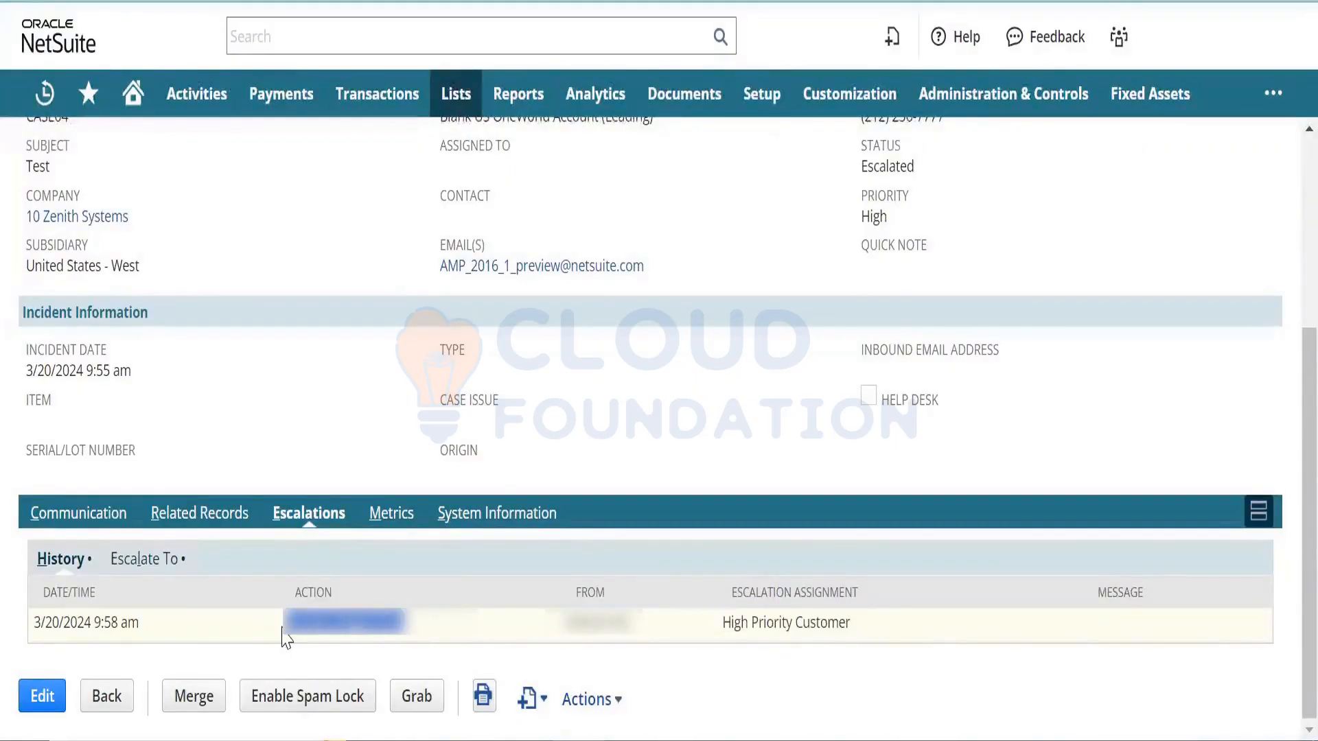
- Check who the case is escalated to on the Escalate To list
click(145, 564)
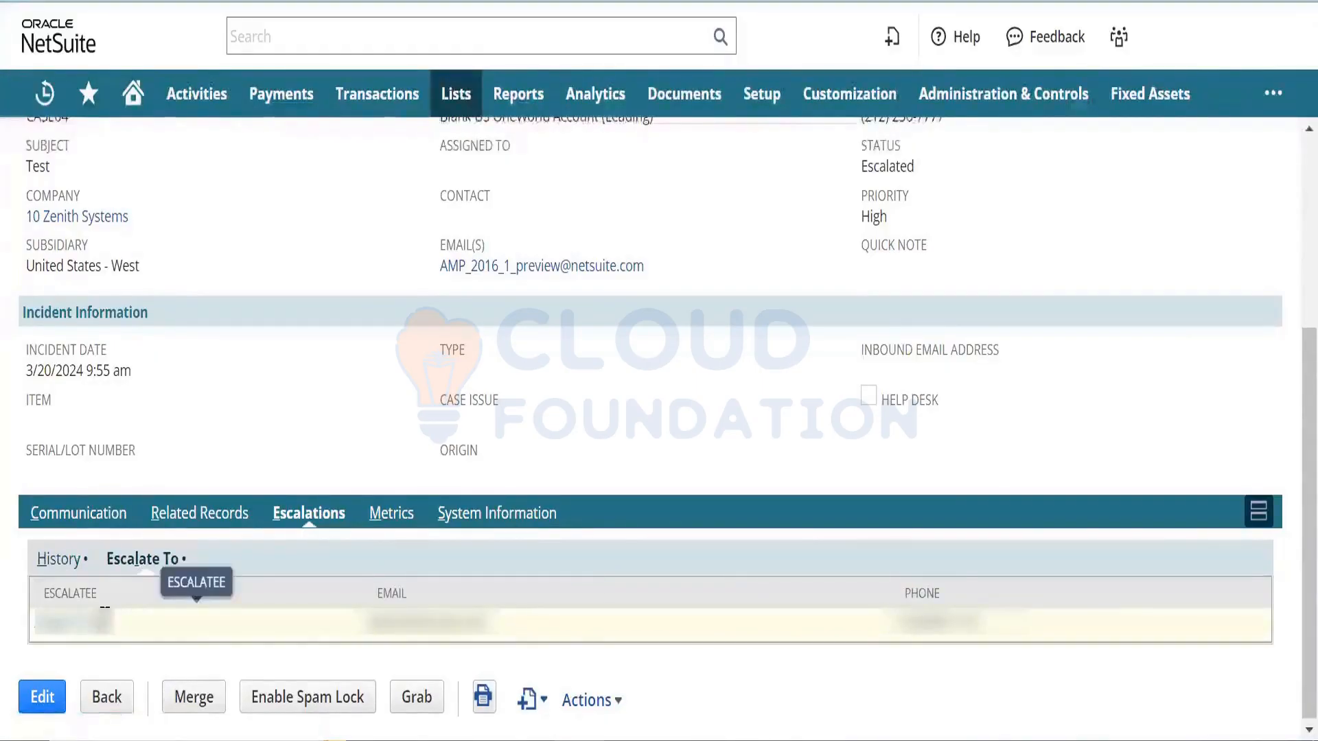
drag(104, 620, 42, 633)
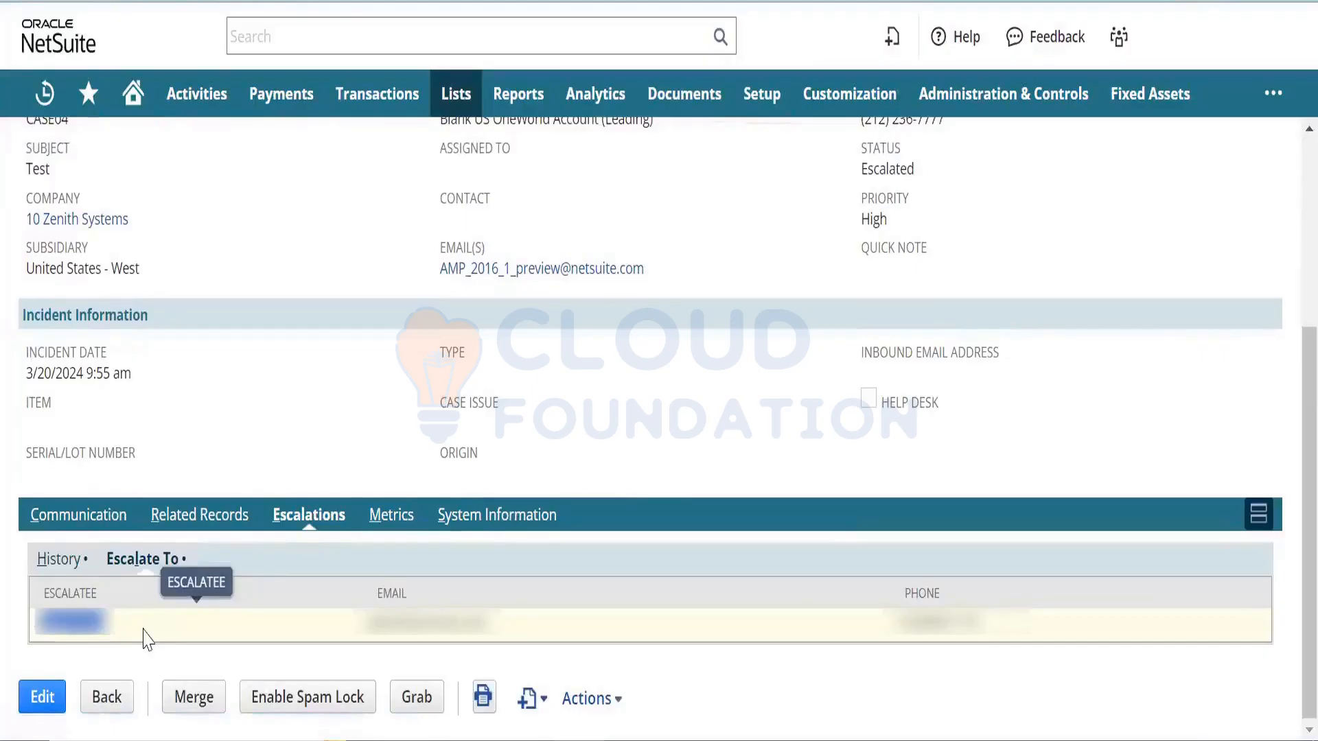
click(568, 463)
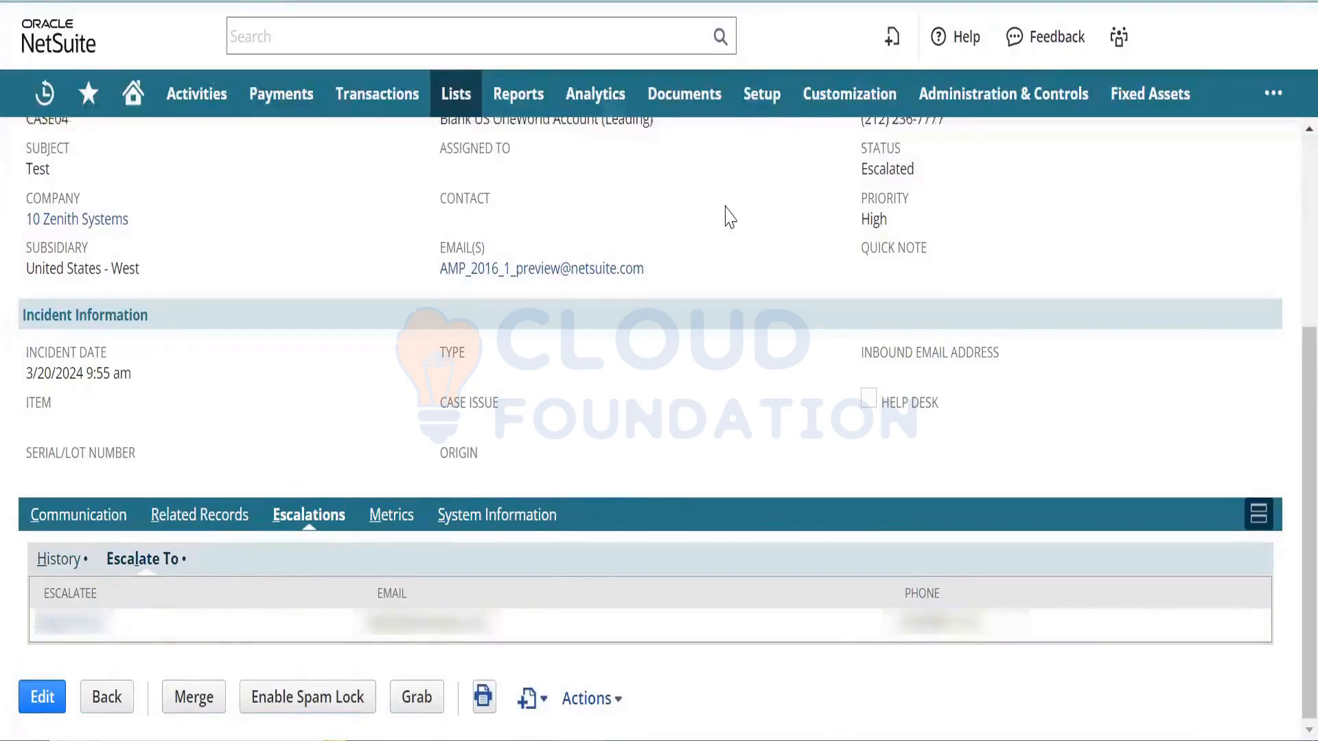
scroll(1288, 308, up, 2)
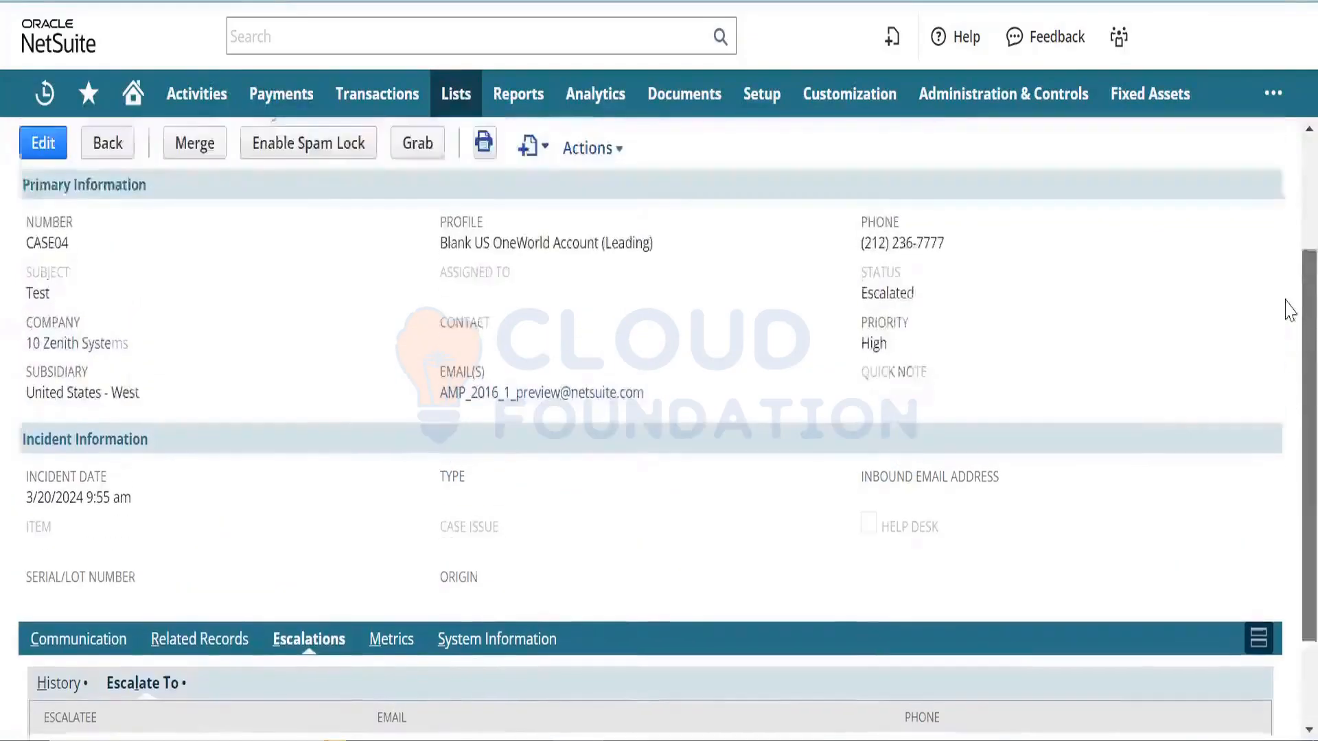
mouse_move(683, 93)
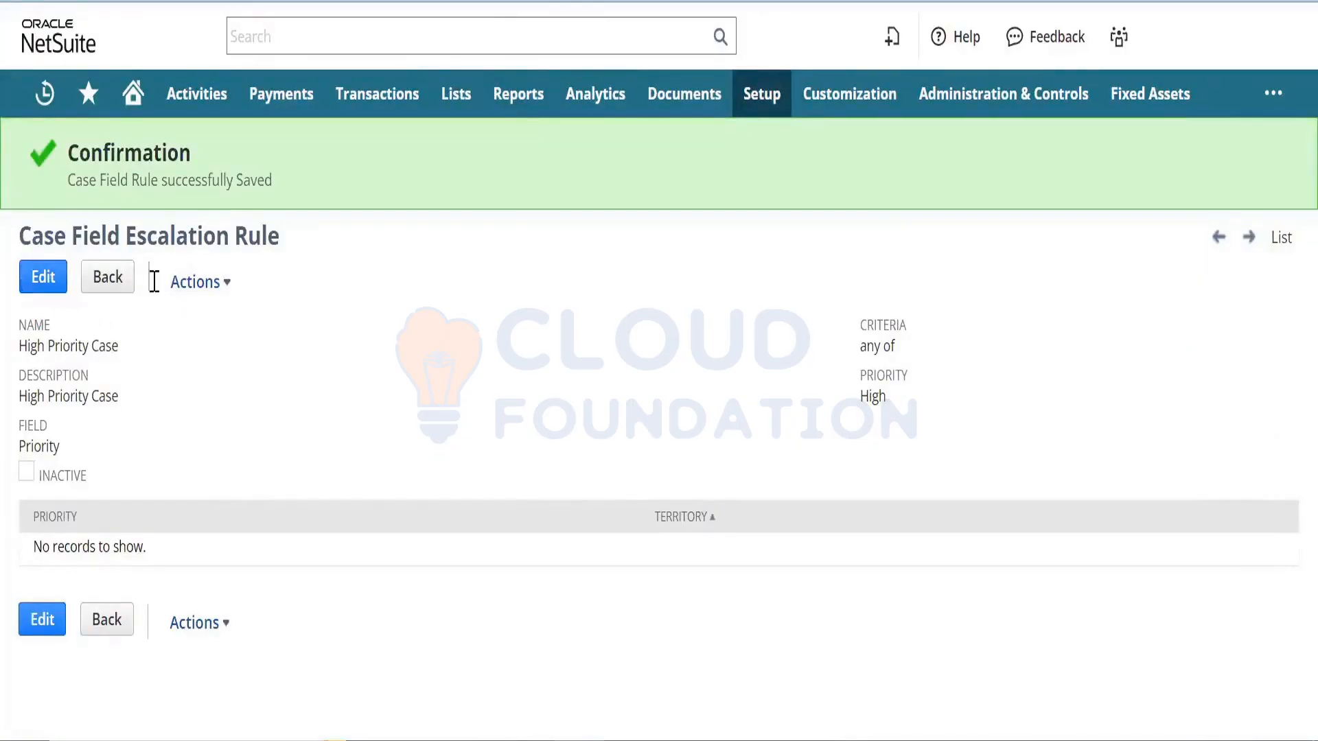
- Go to the Case Field Escalation Rules list and start a New Rule
mouse_move(232, 294)
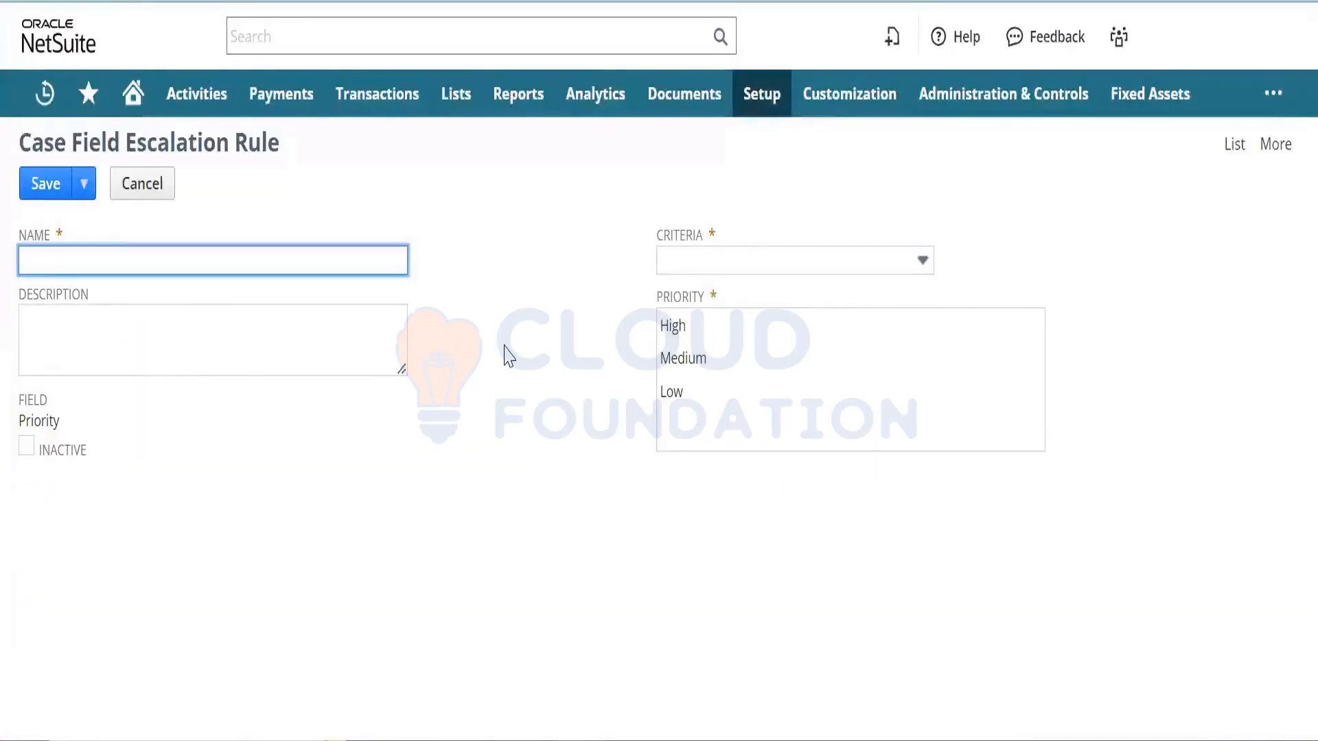
click(1234, 144)
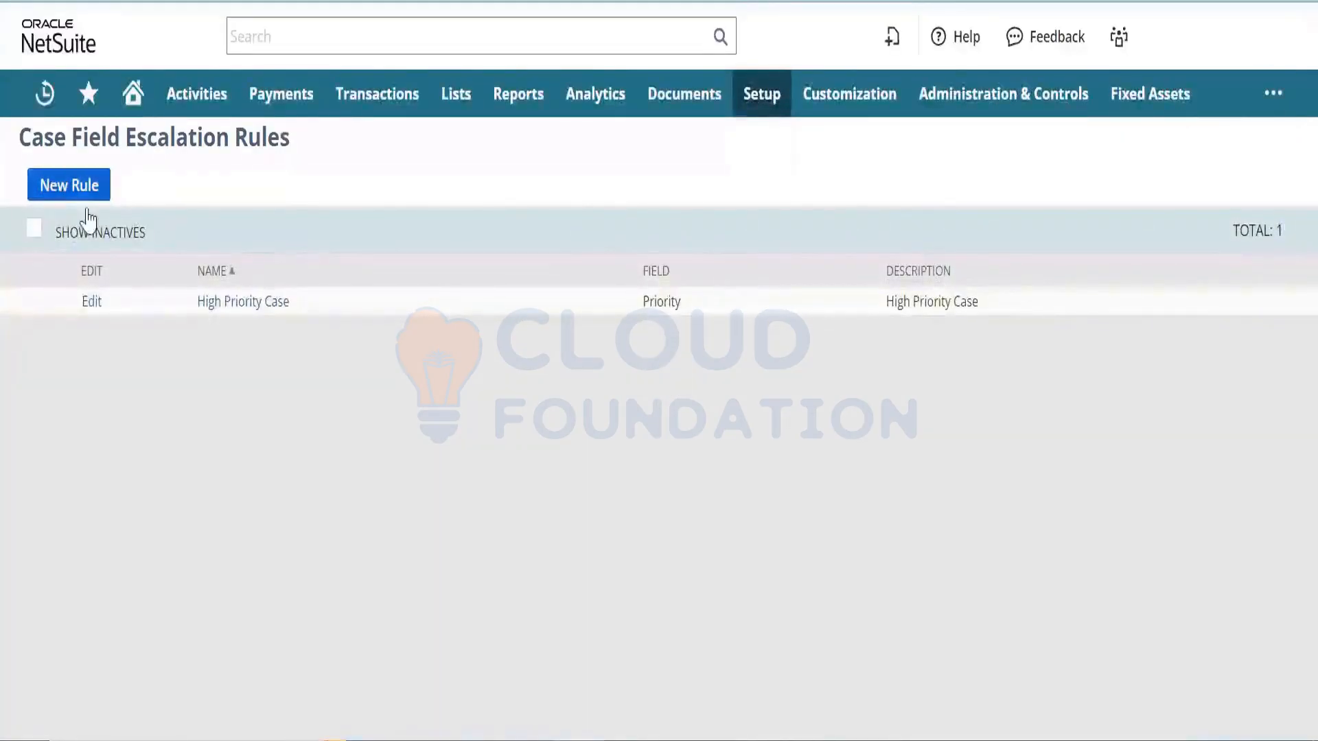
click(86, 196)
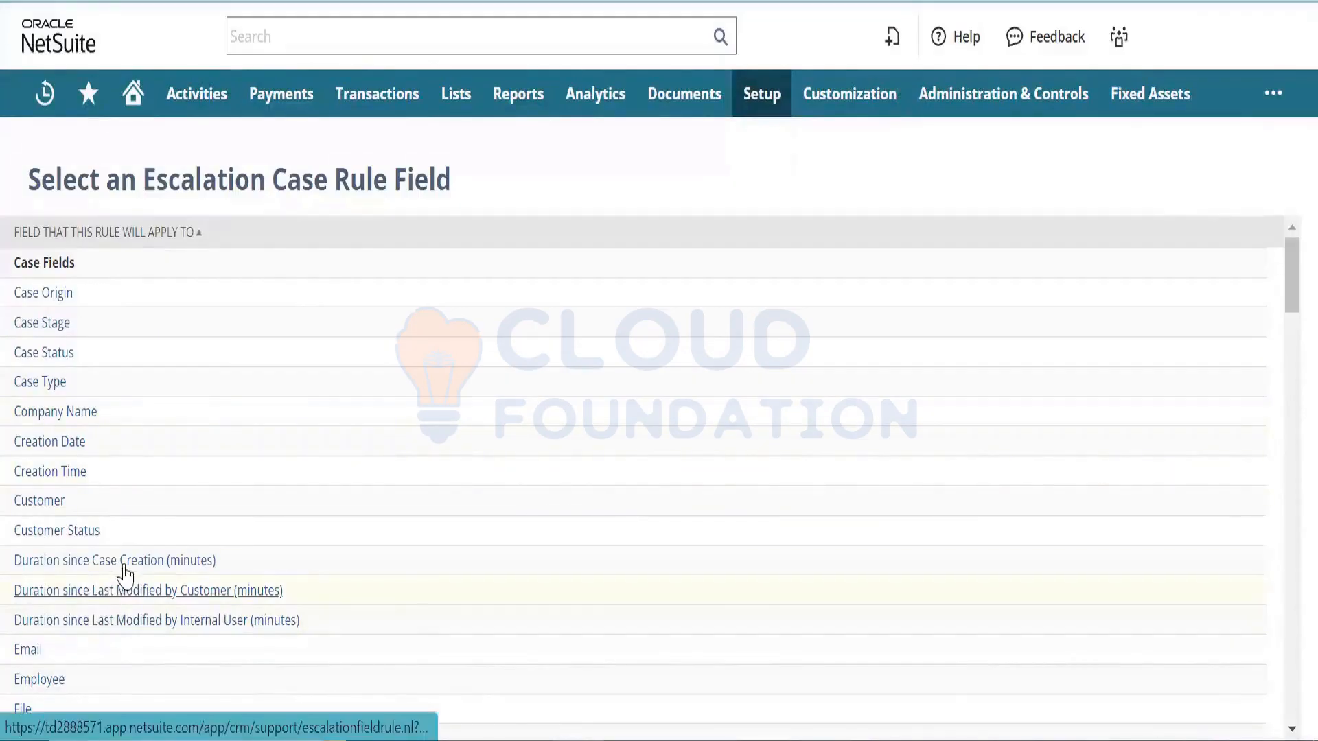
- Base the rule on Duration since Case Creation with criteria greater than 120 minutes
click(166, 564)
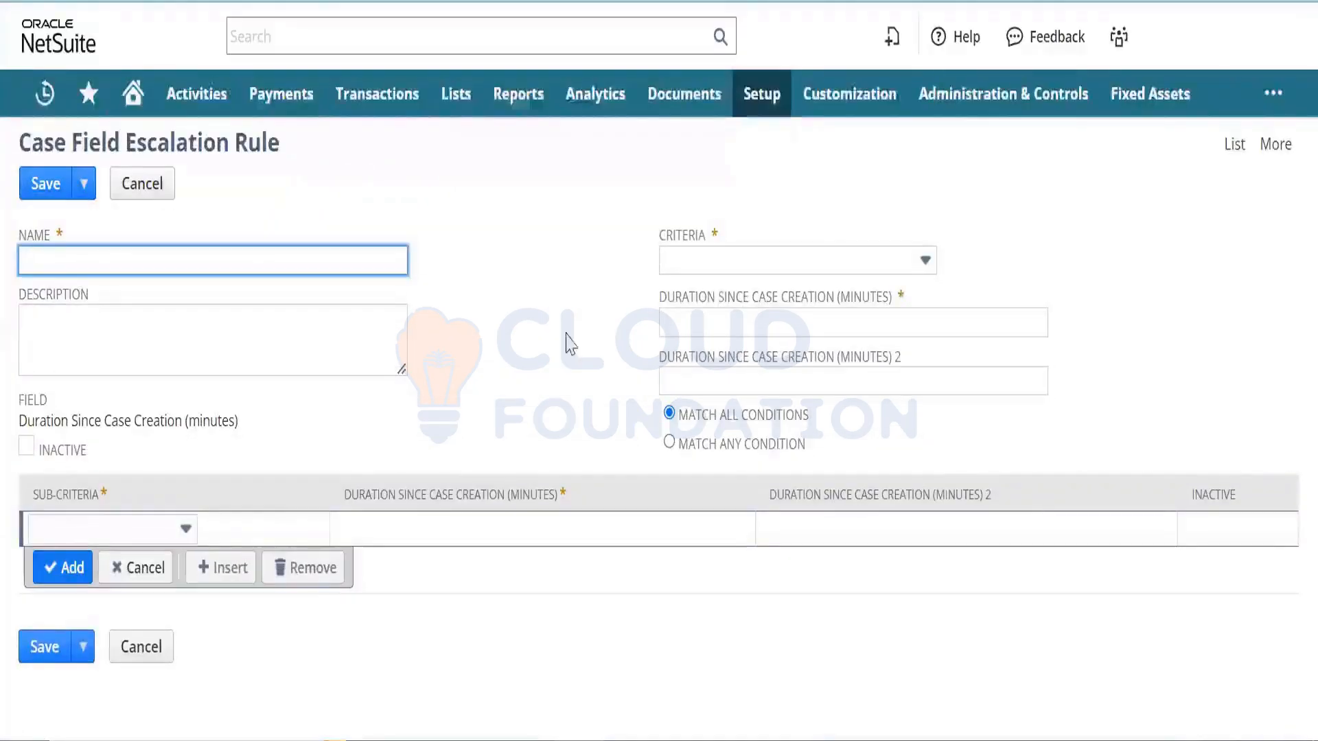
click(732, 261)
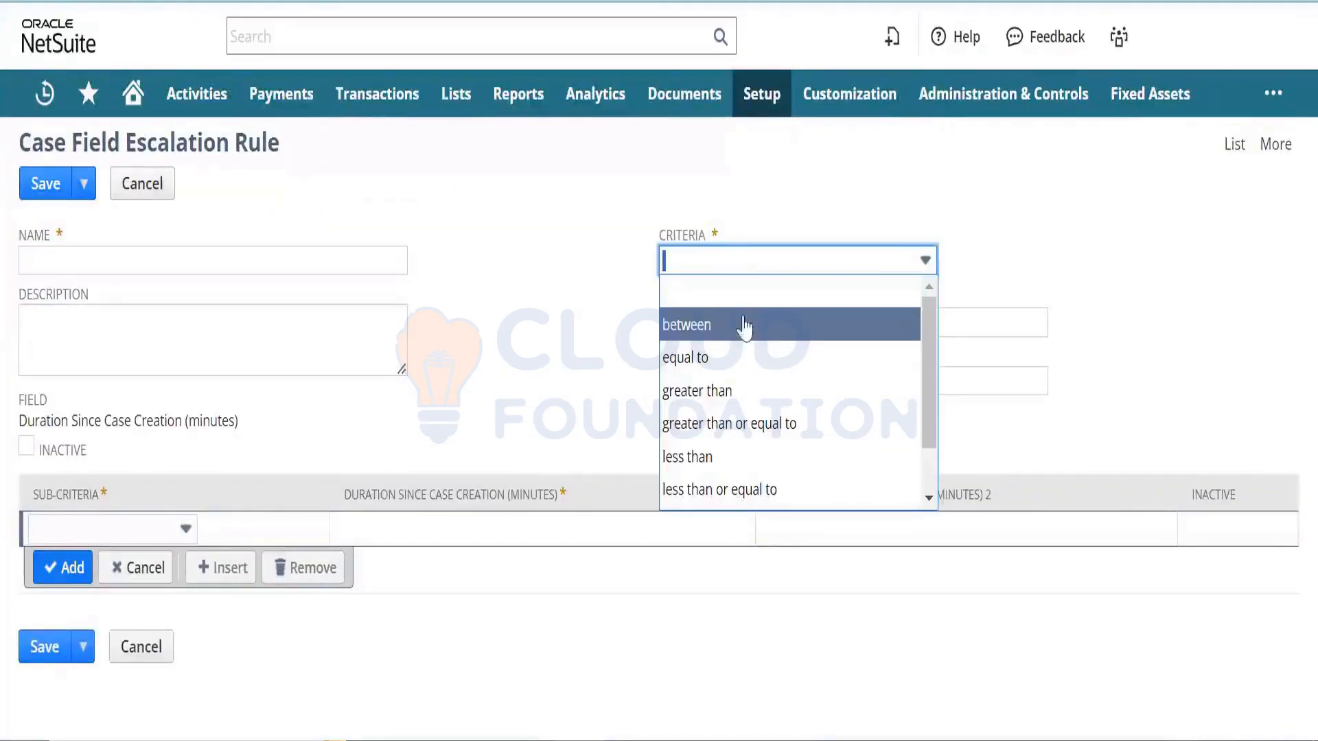
click(753, 386)
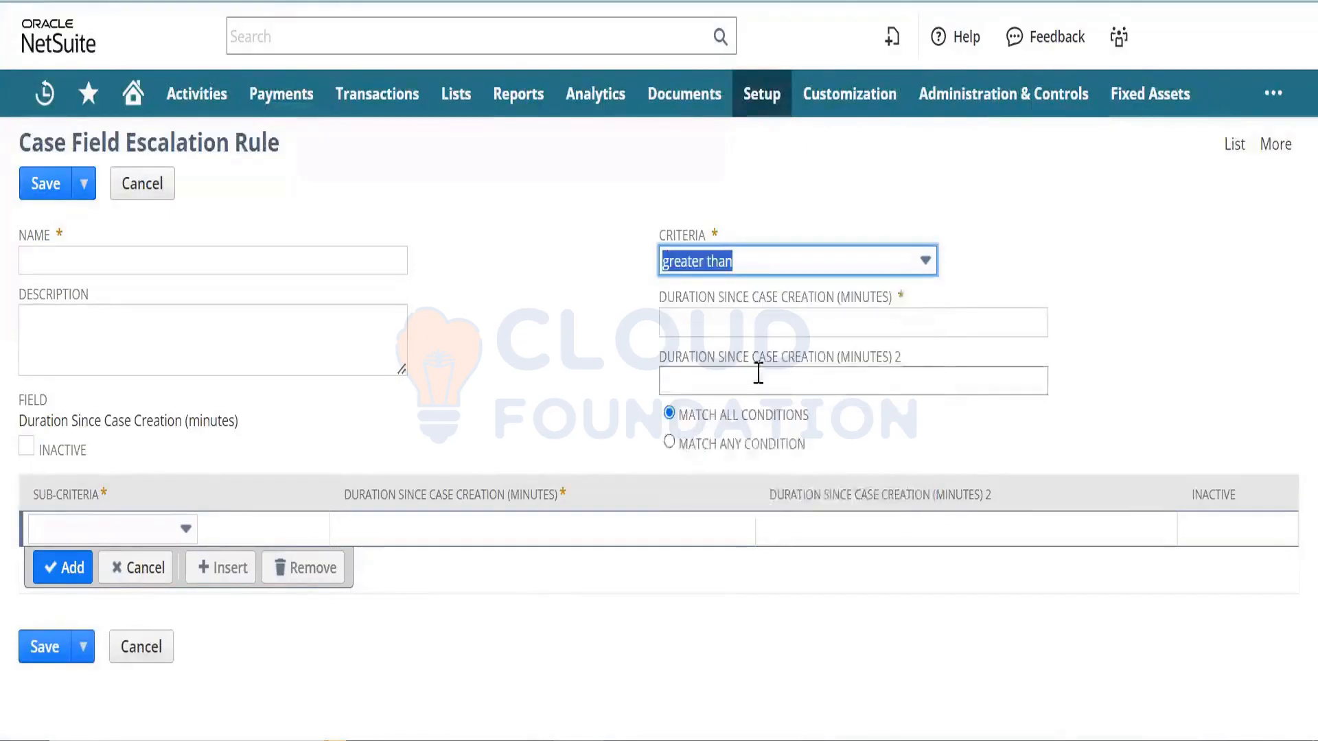
click(800, 325)
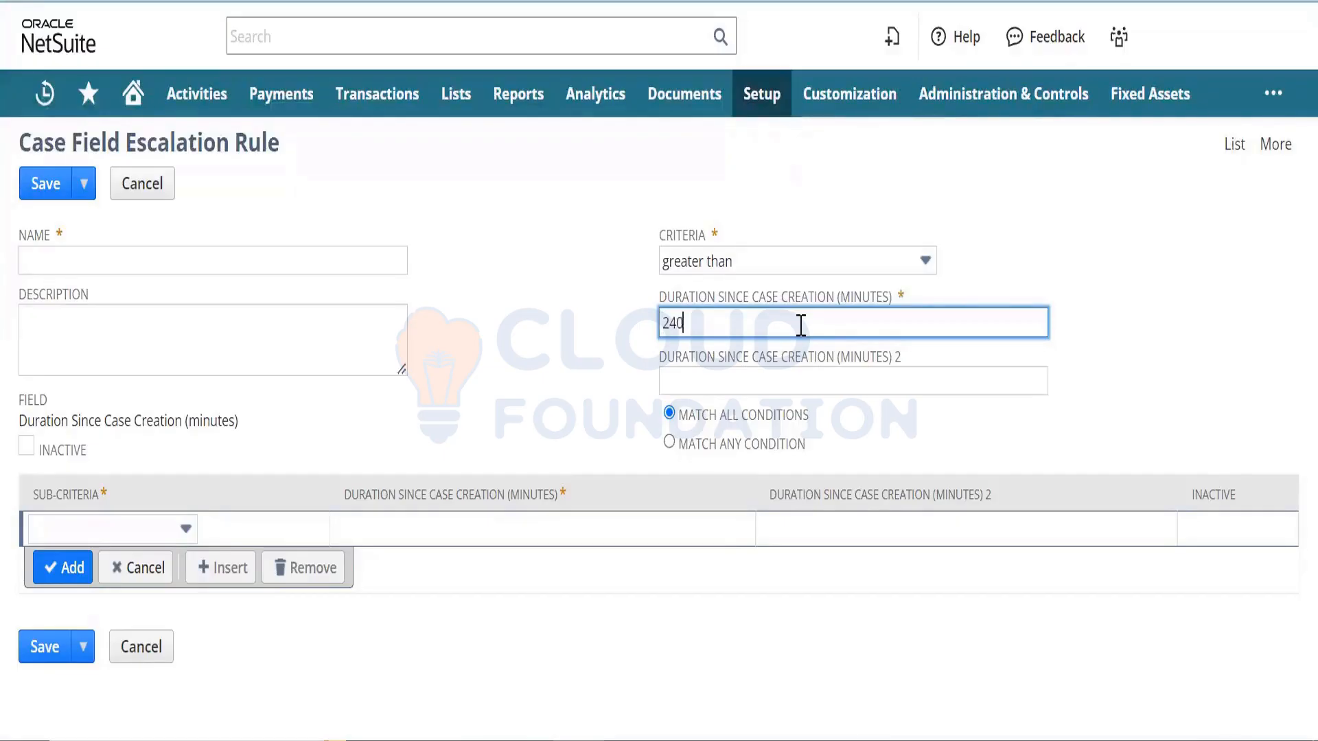
text(24)
key(BackSpace)
key(BackSpace)
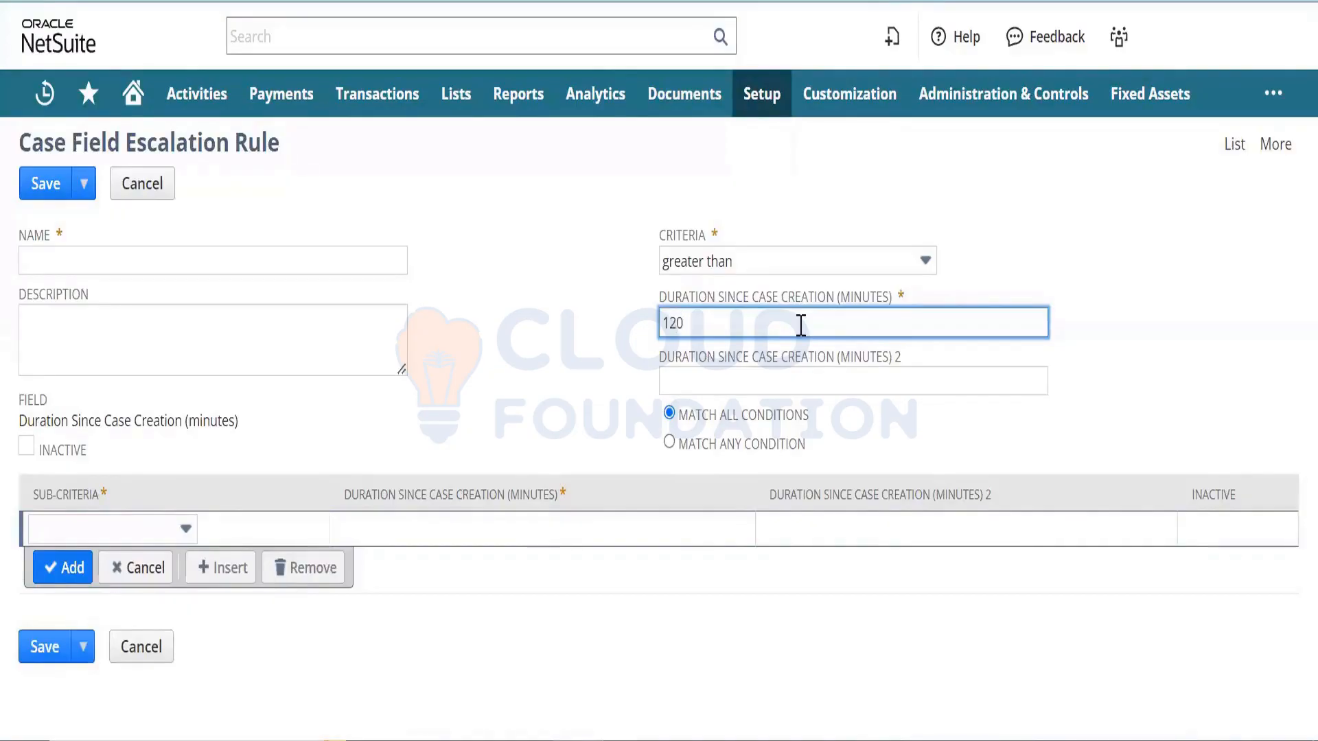
key(Tab)
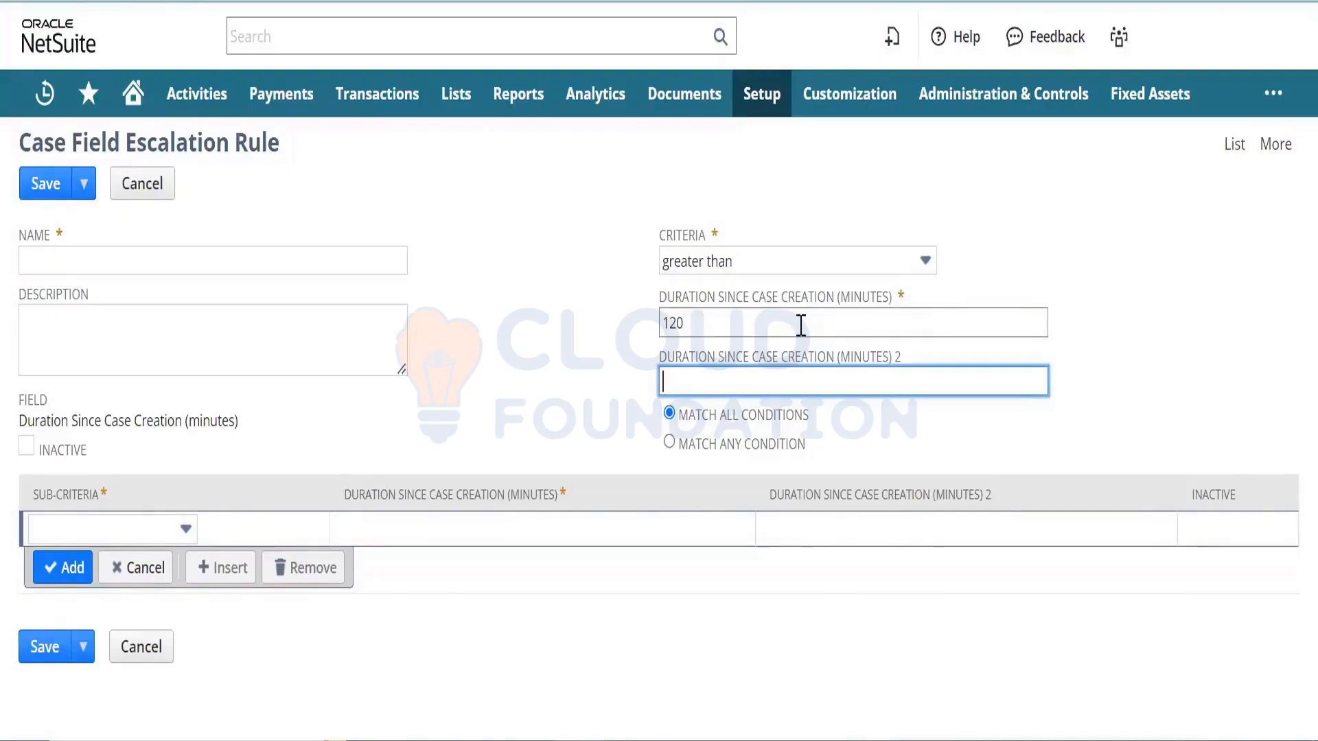
- Name the rule 'Duration since Case creation', reuse it as the description, and save
click(267, 253)
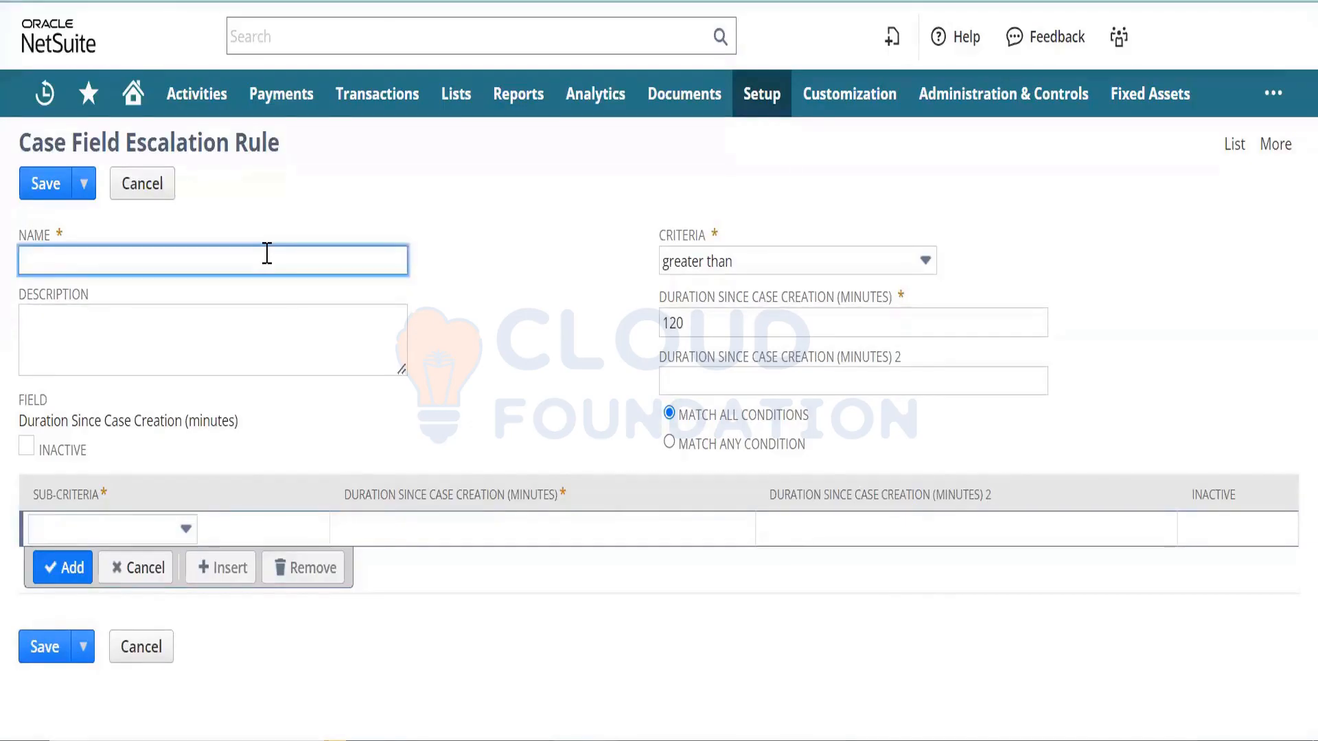
text(Time since)
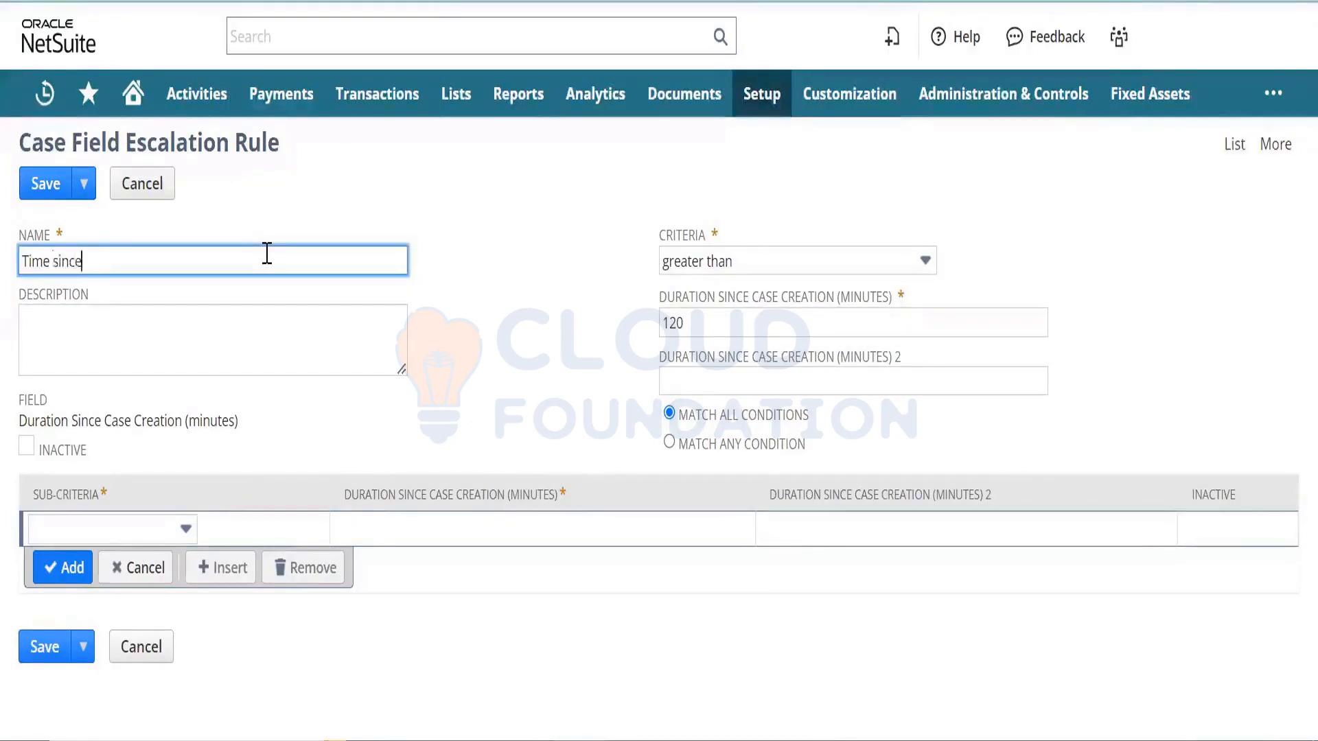
key(BackSpace)
key(BackSpace)
key(BackSpace)
key(BackSpace)
key(BackSpace)
key(BackSpace)
key(BackSpace)
key(BackSpace)
key(BackSpace)
key(BackSpace)
text(Duration)
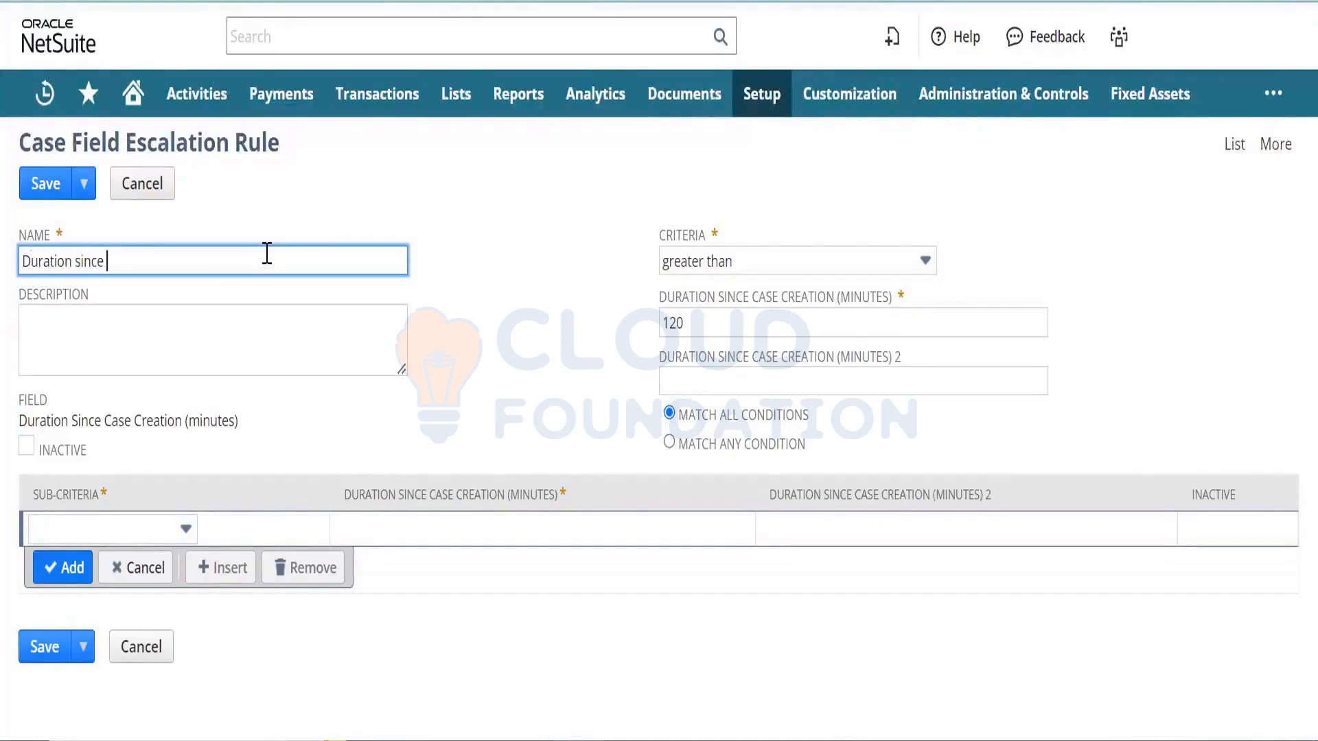
text(Case c)
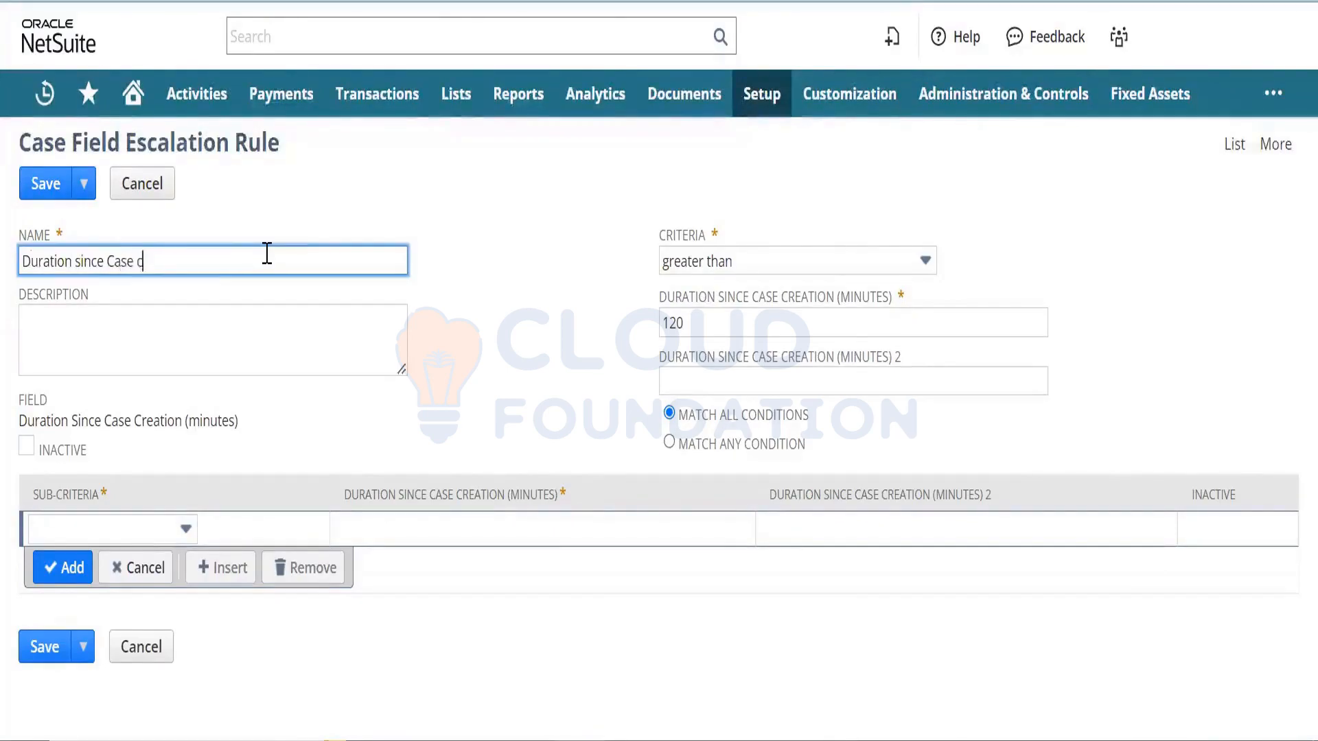
text(reation)
key(ctrl+a)
key(ctrl+c)
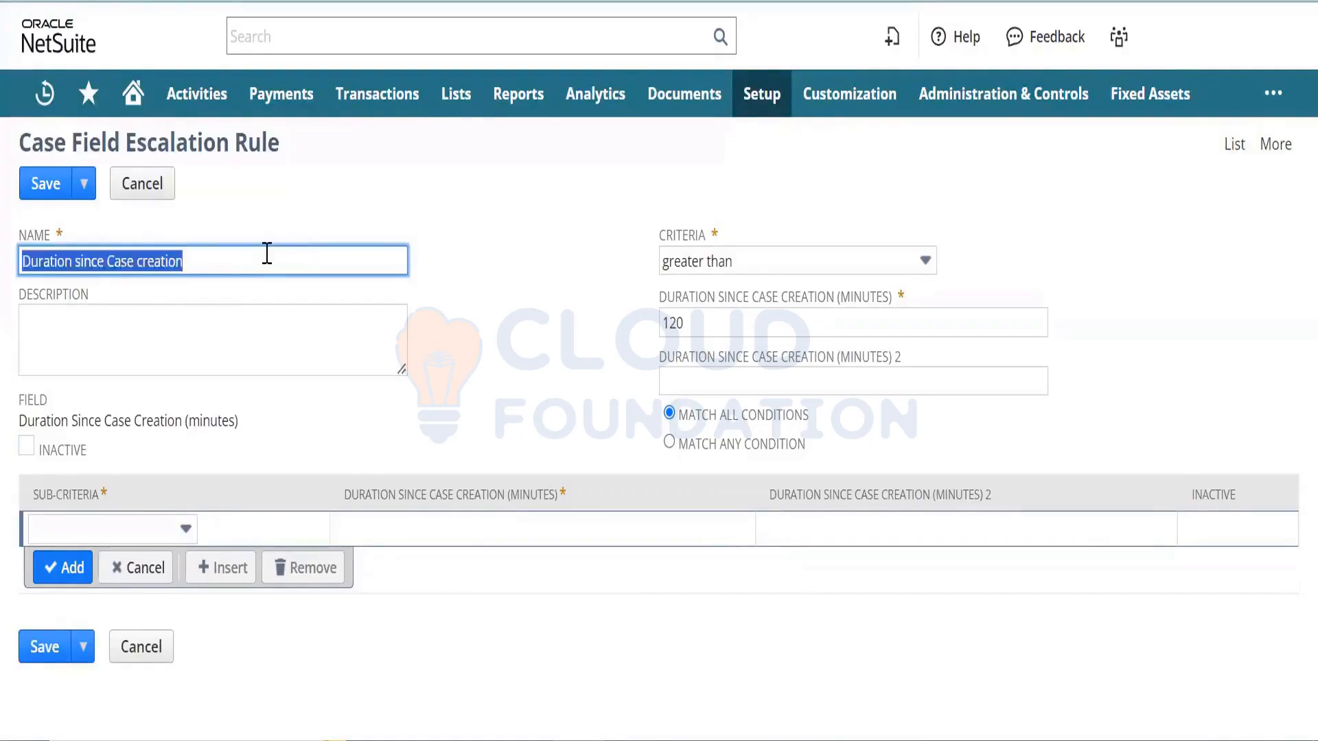
key(Tab)
key(ctrl+v)
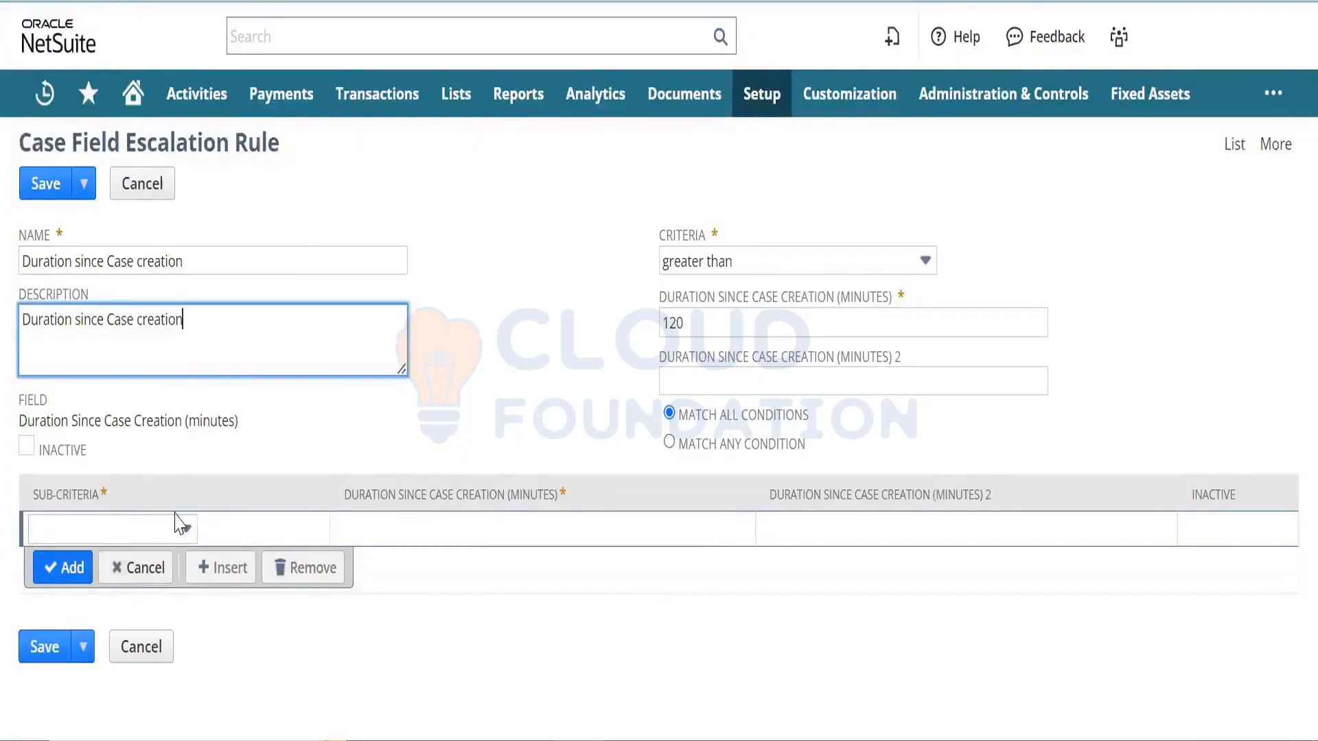
click(27, 652)
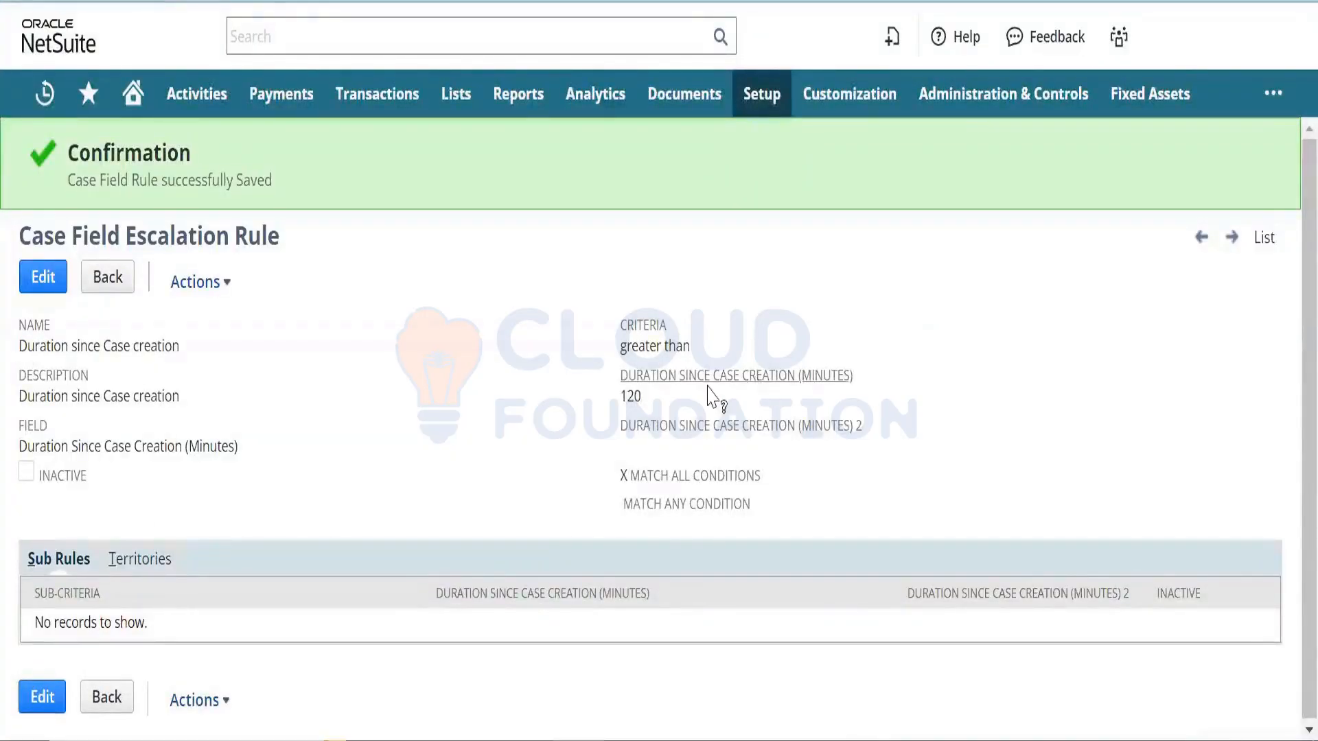
double_click(642, 396)
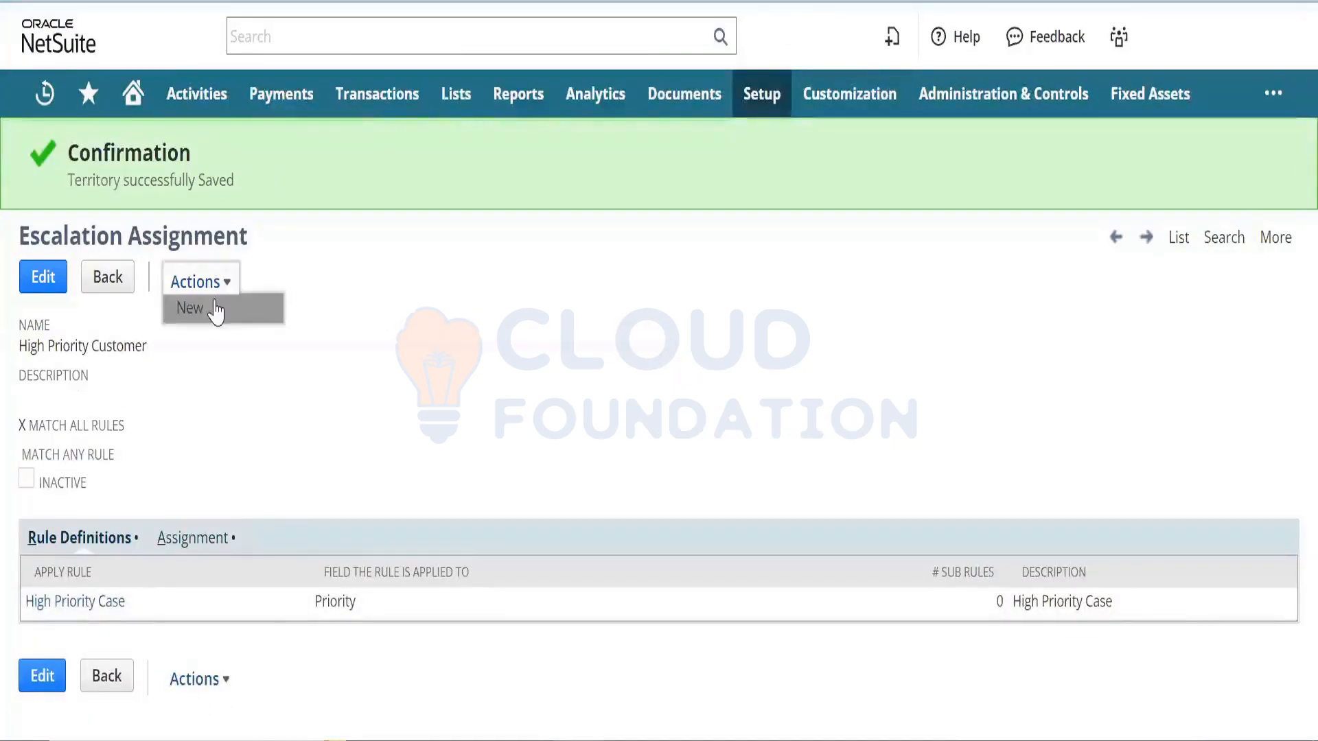
- Start a new escalation assignment and choose its escalatee
click(215, 302)
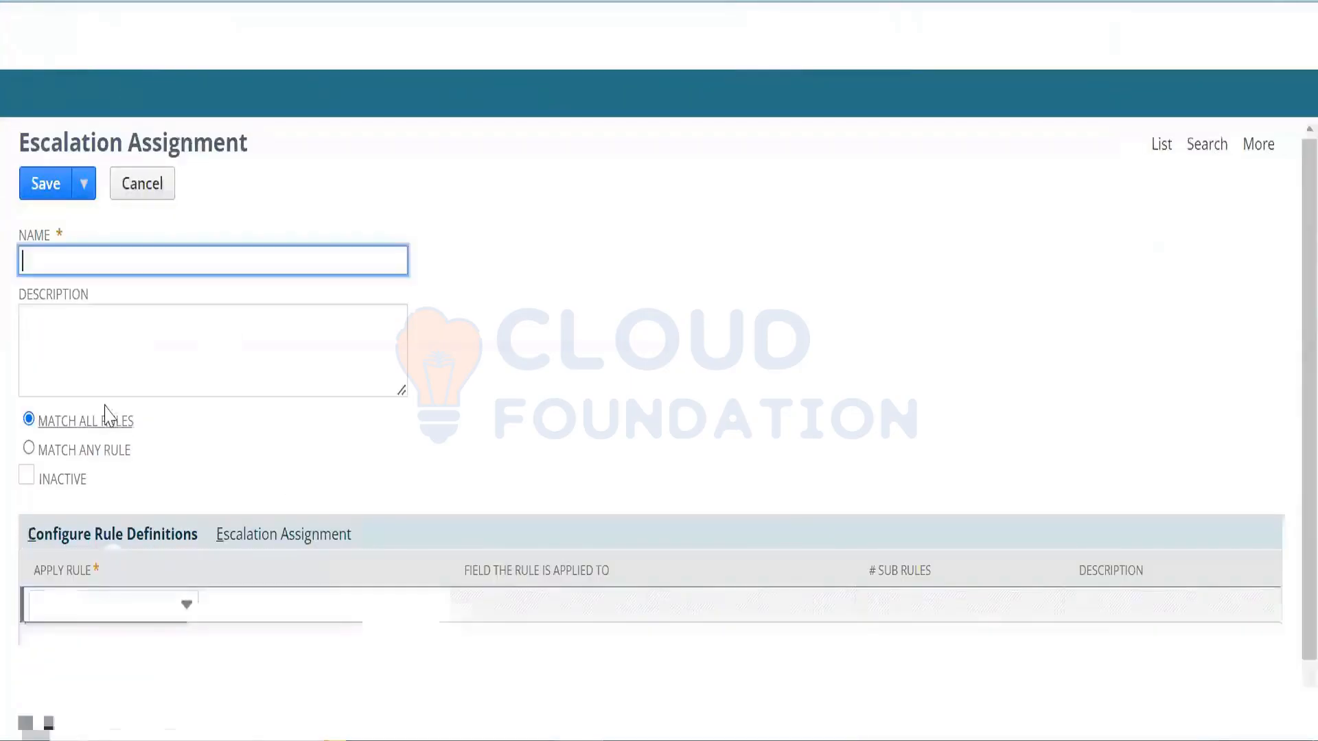
click(302, 538)
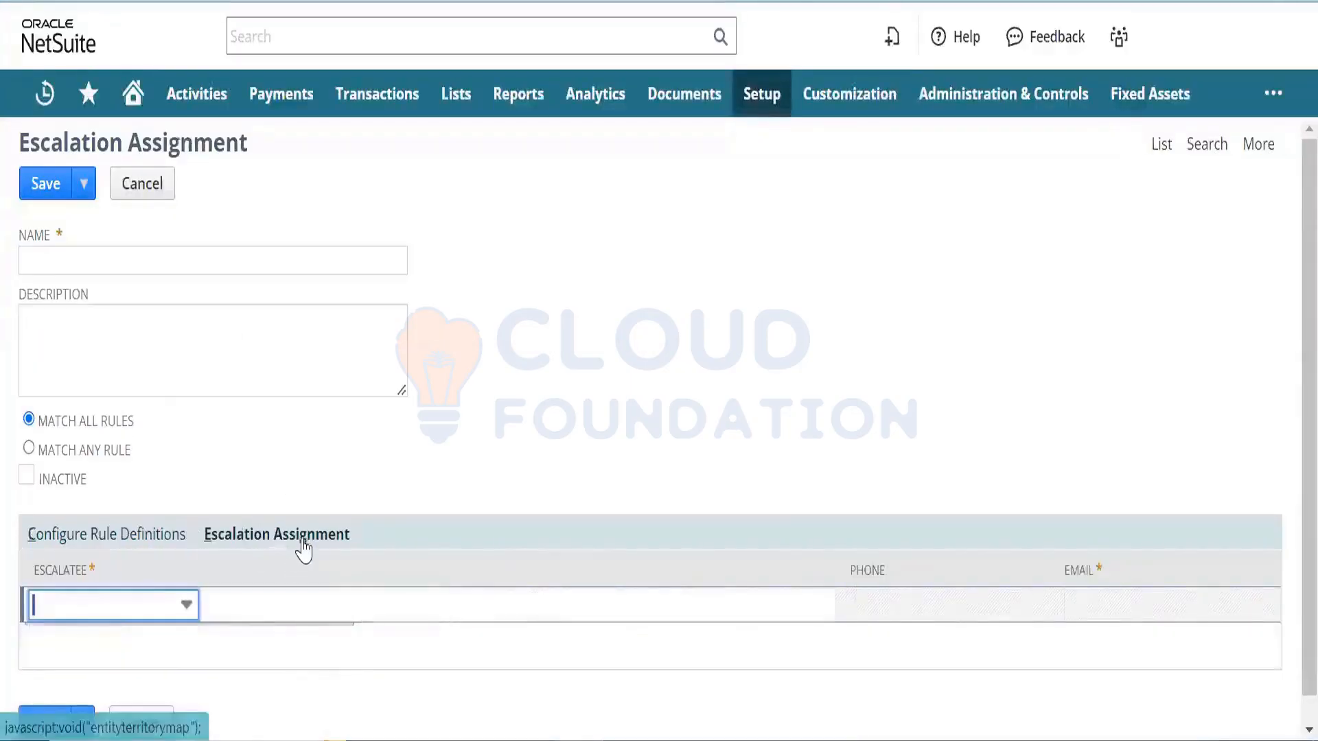
click(136, 611)
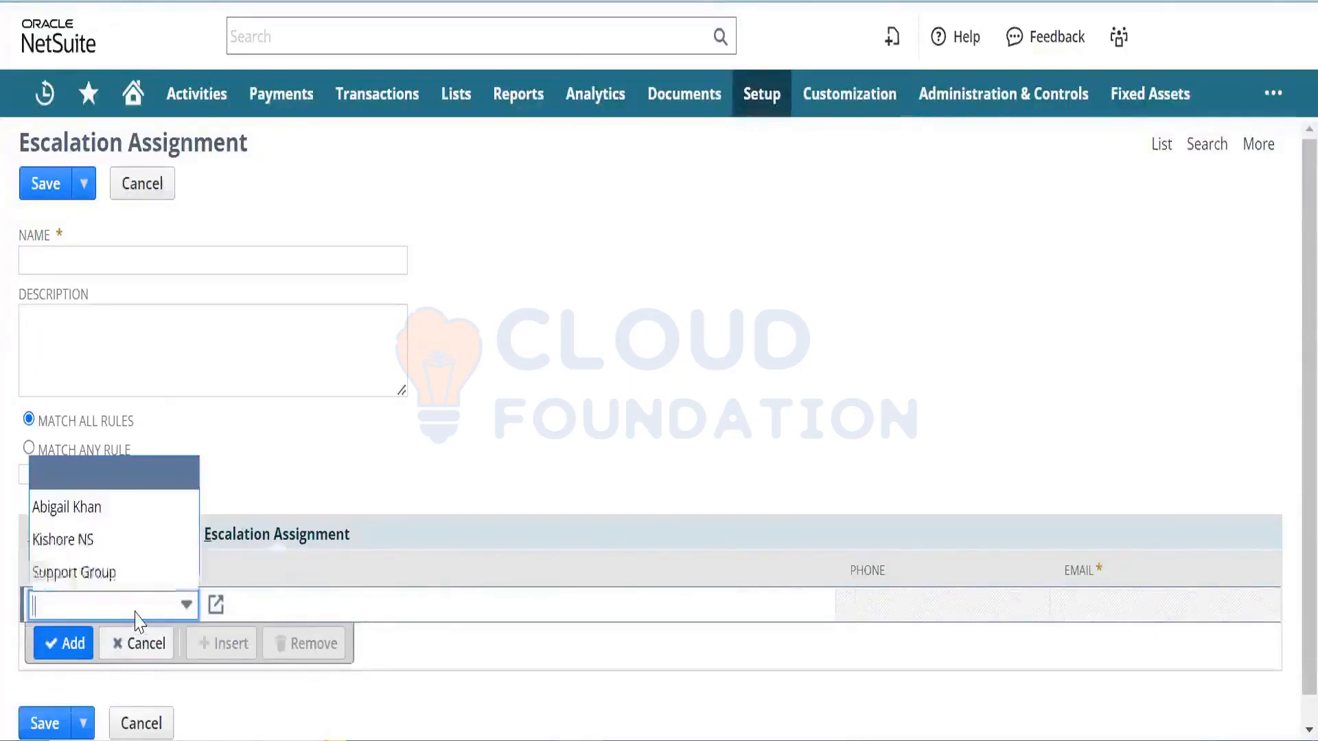
click(120, 516)
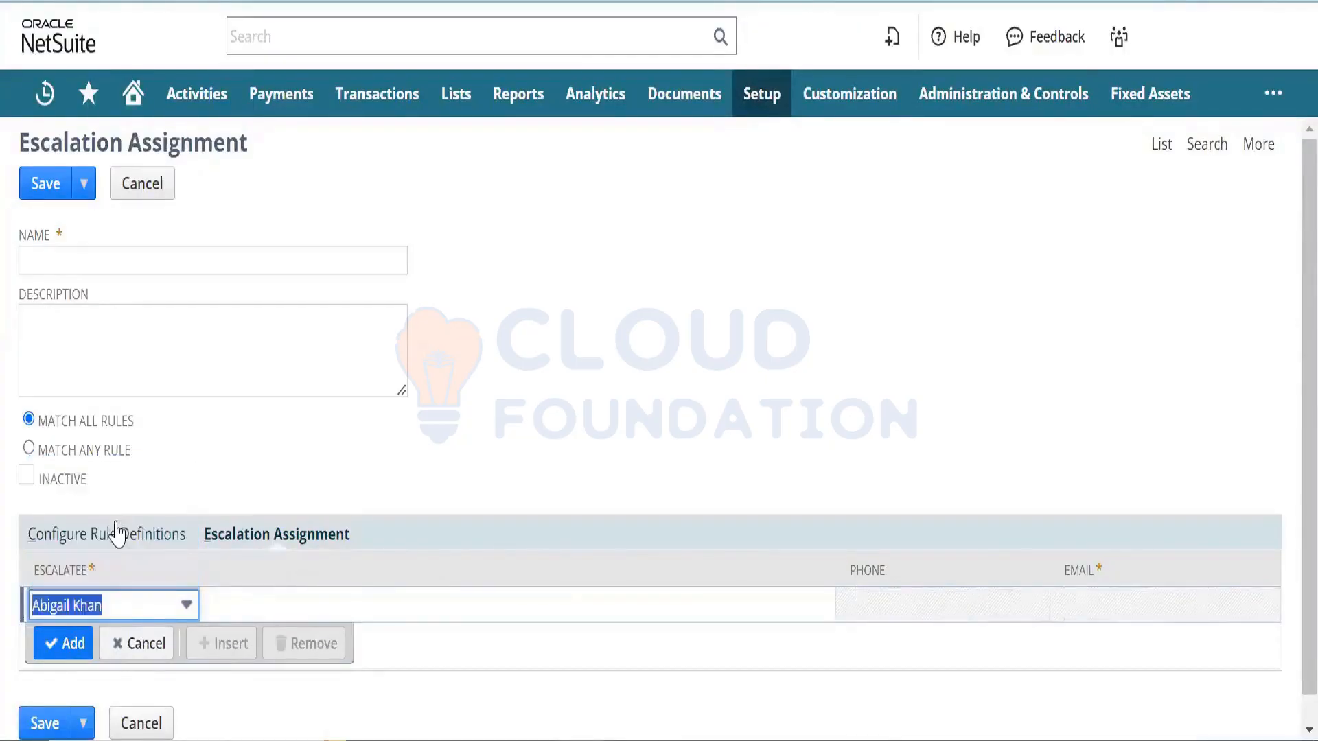
- Add the Duration since Case creation rule, name the assignment 'Case Duration', and save
click(116, 534)
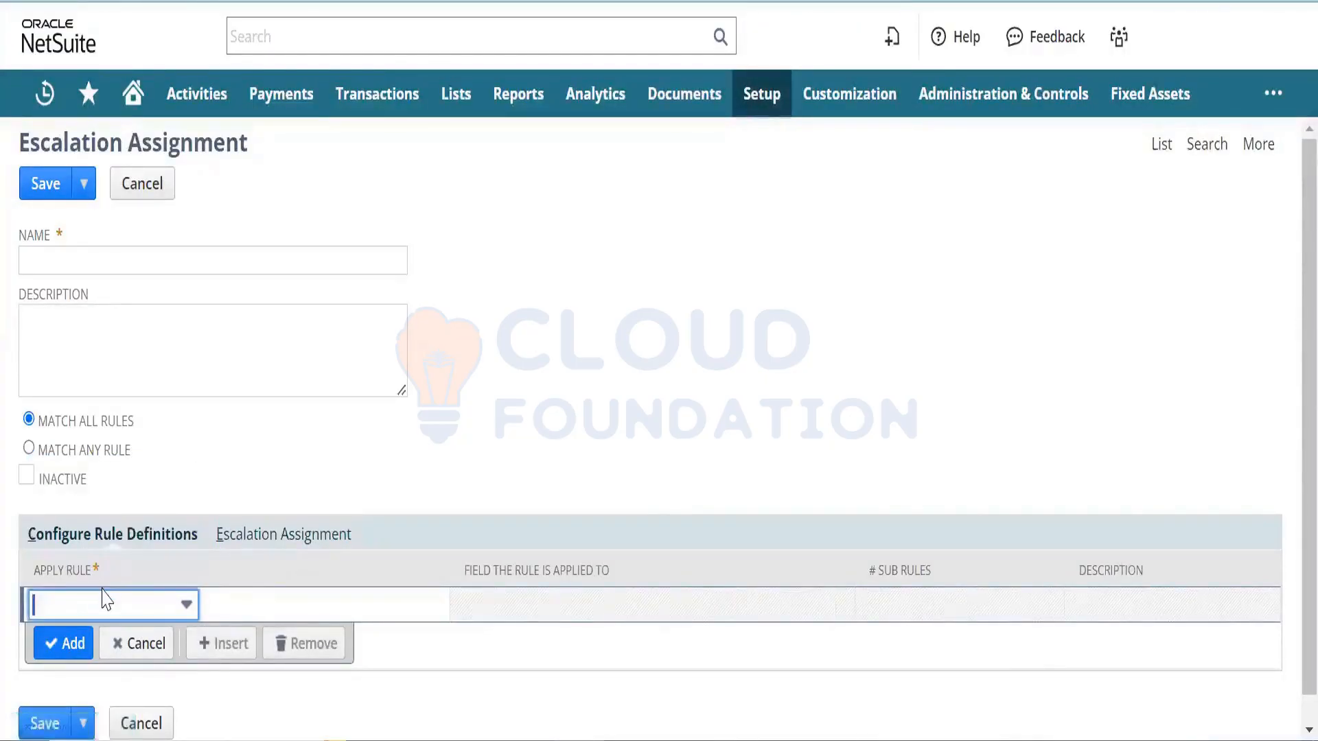
click(104, 602)
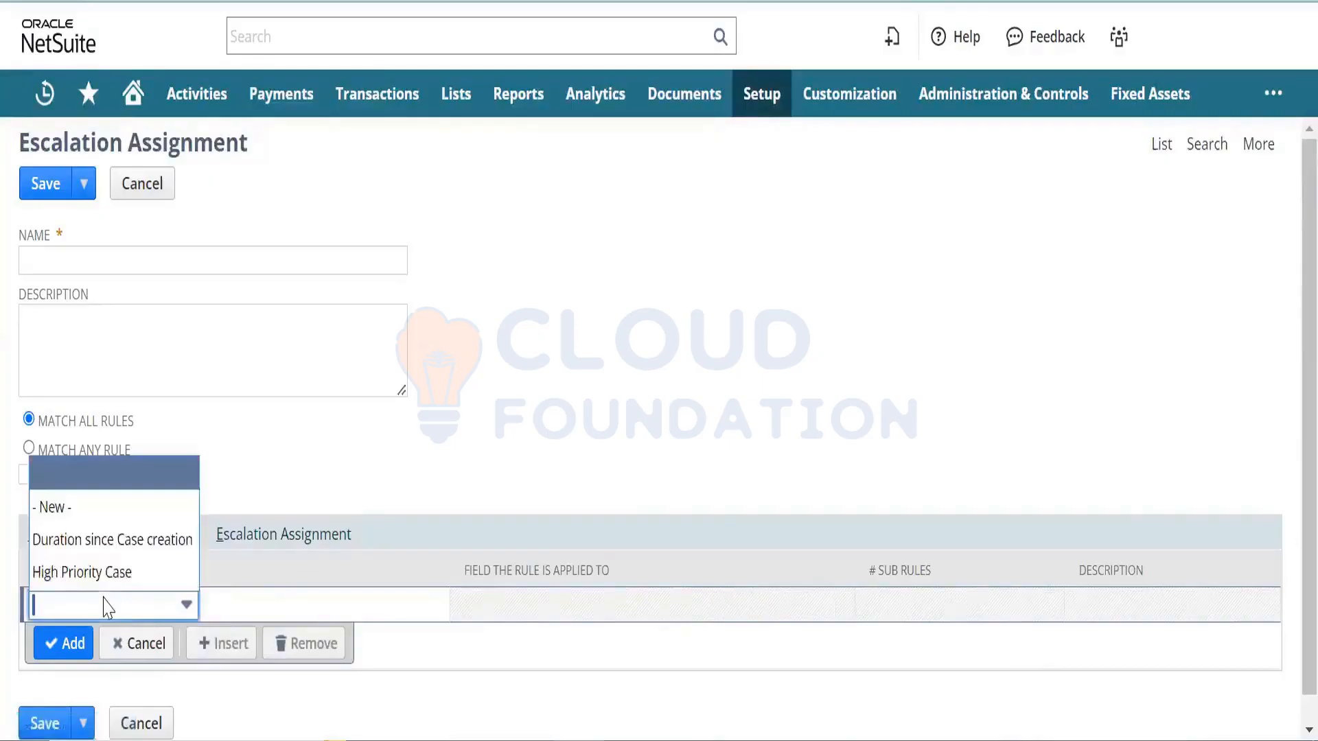
click(127, 546)
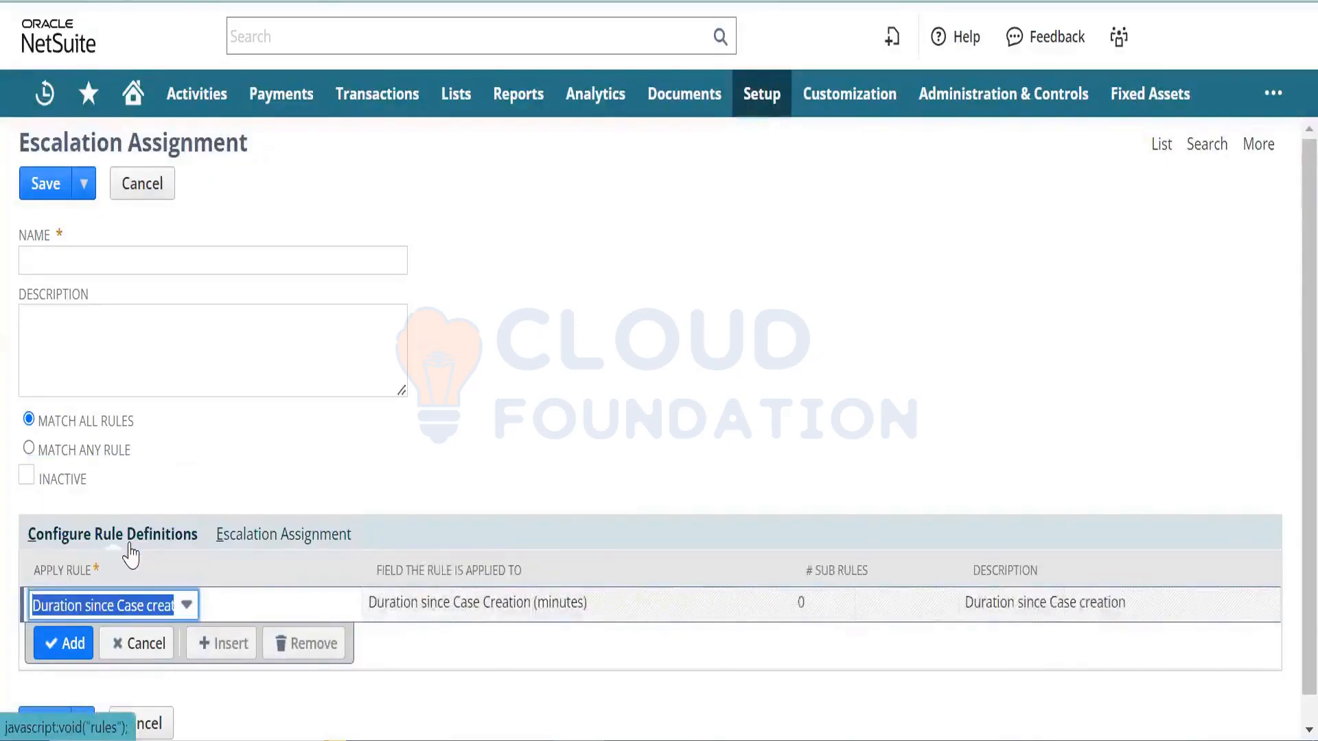
click(65, 643)
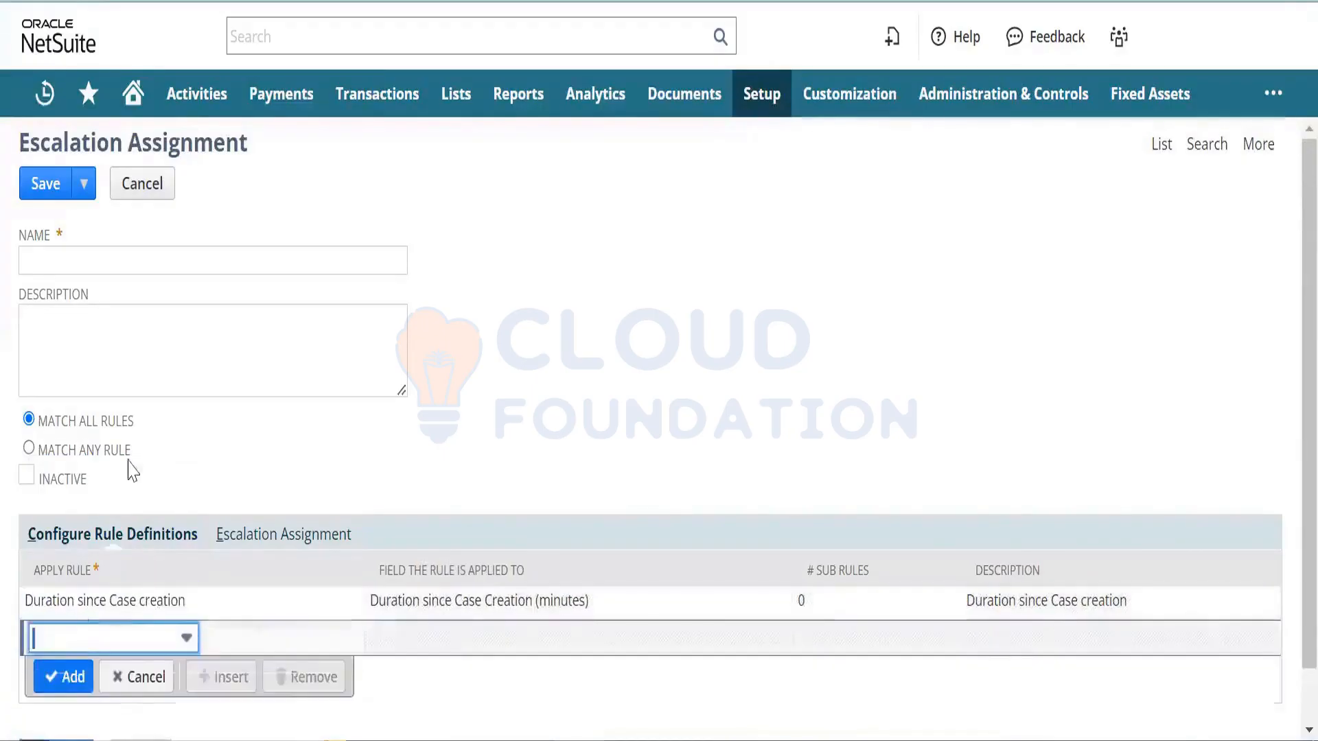
click(189, 270)
text(Case )
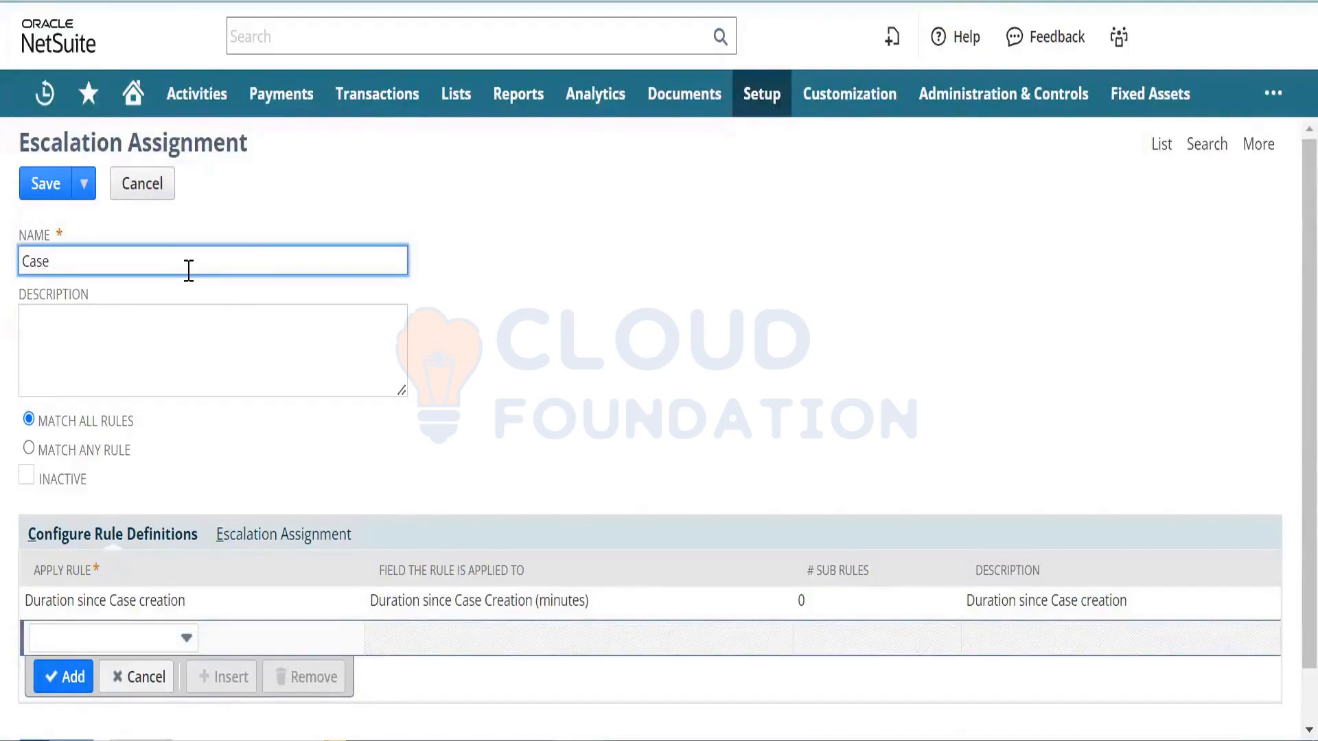
text(Duration)
key(Tab)
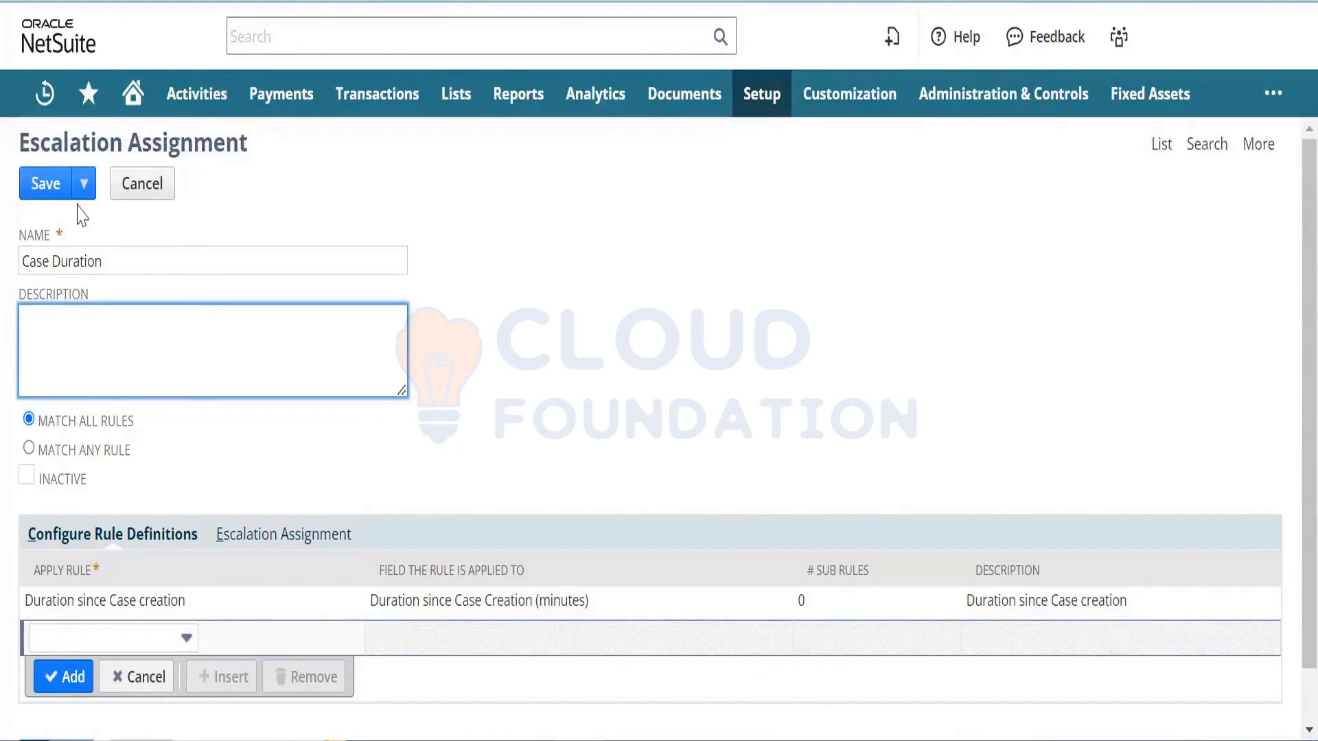
click(44, 194)
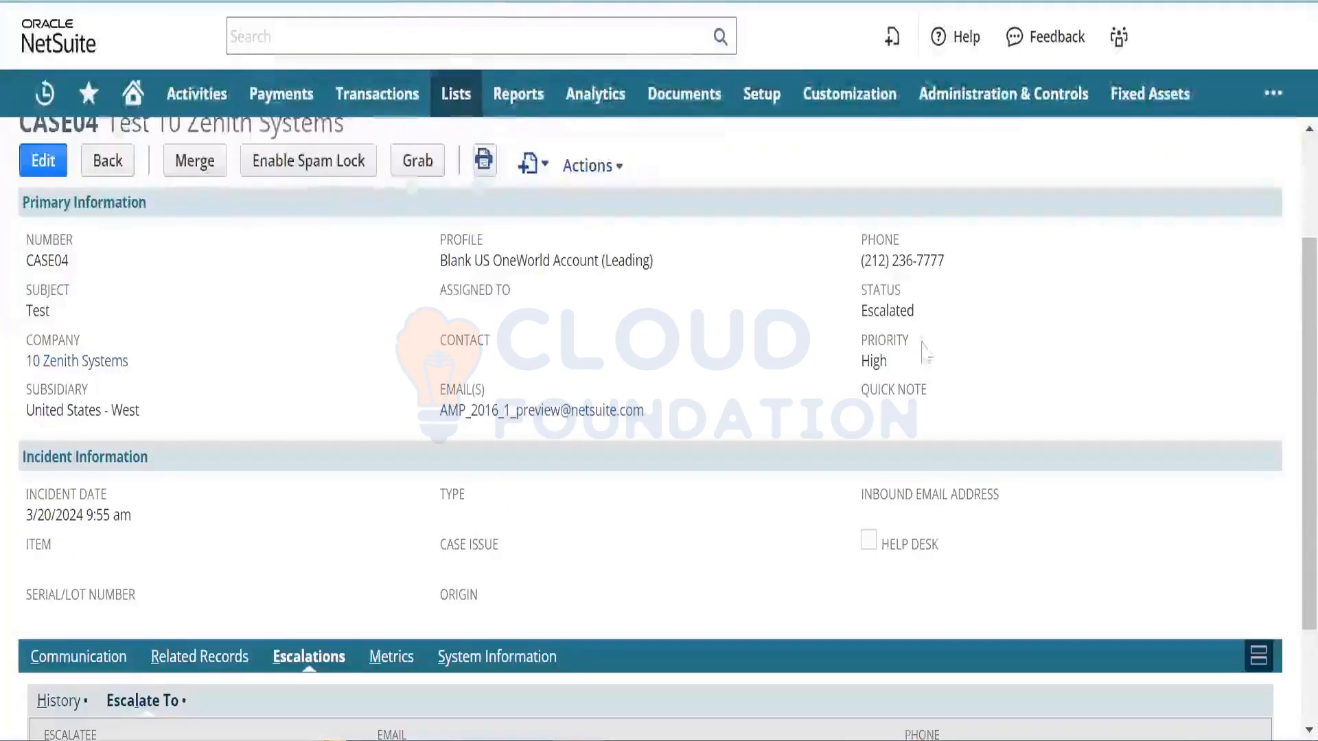
- Confirm the case shows Escalated status and High priority, then return to the escalation rules list
double_click(896, 310)
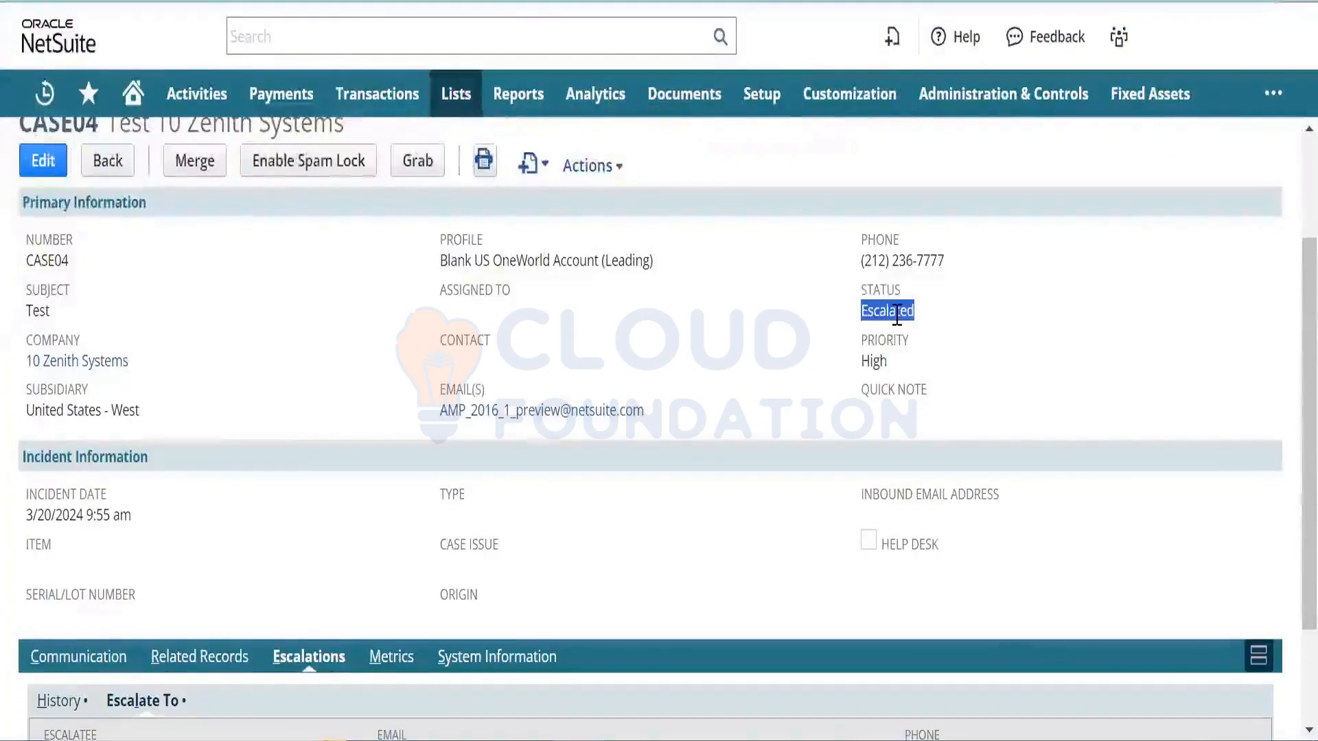
double_click(876, 362)
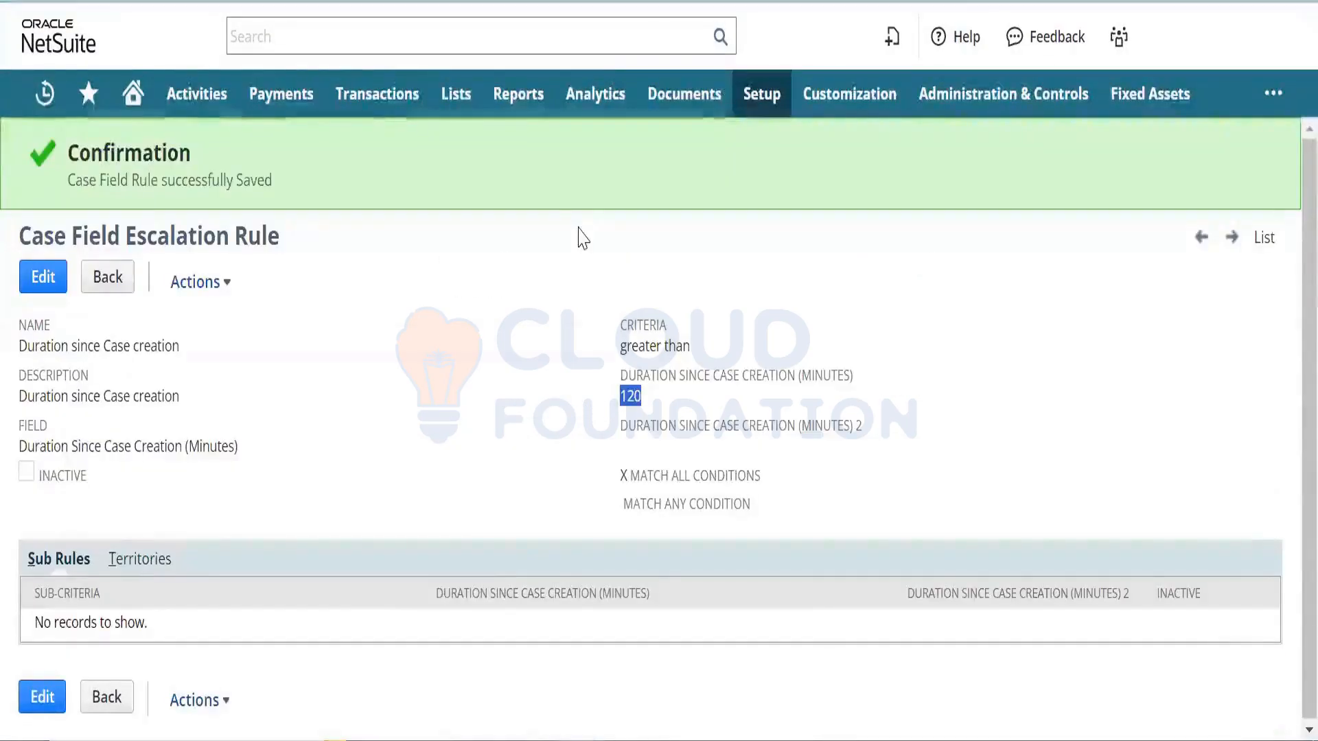
click(1270, 243)
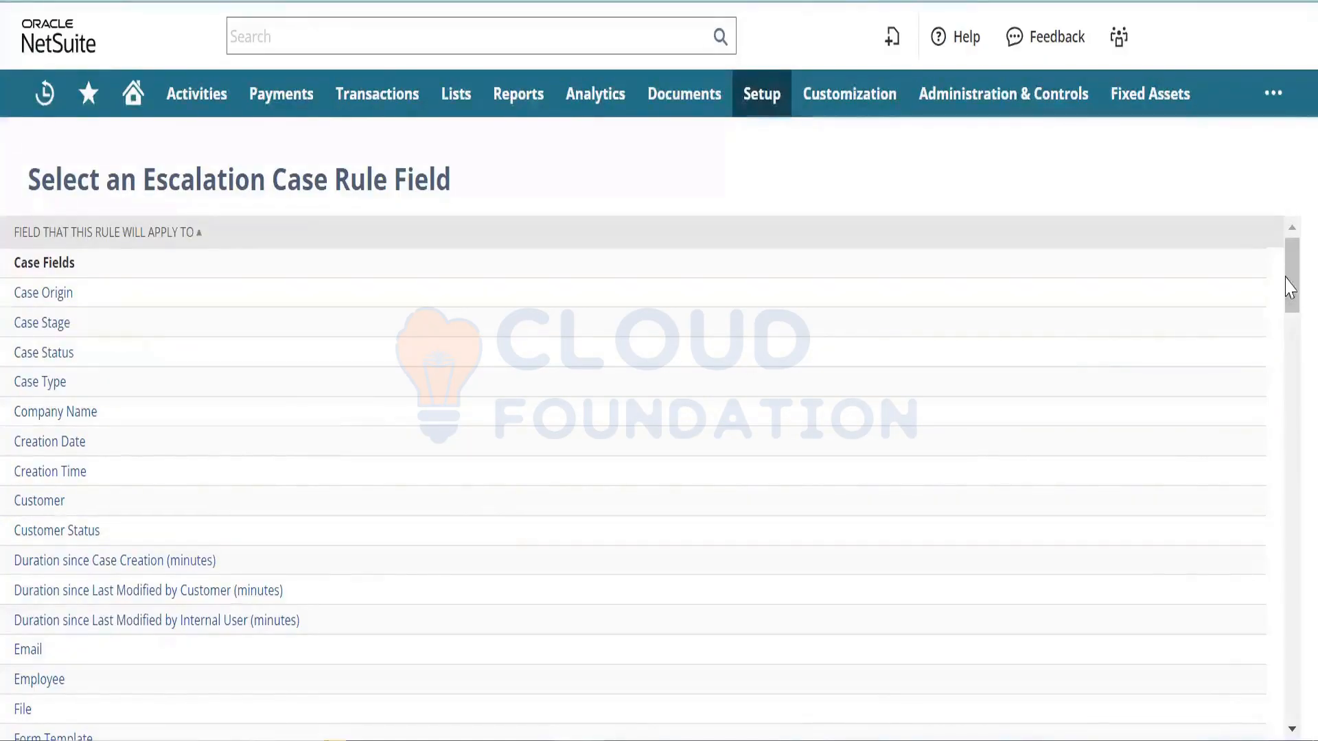
drag(1289, 287, 1289, 376)
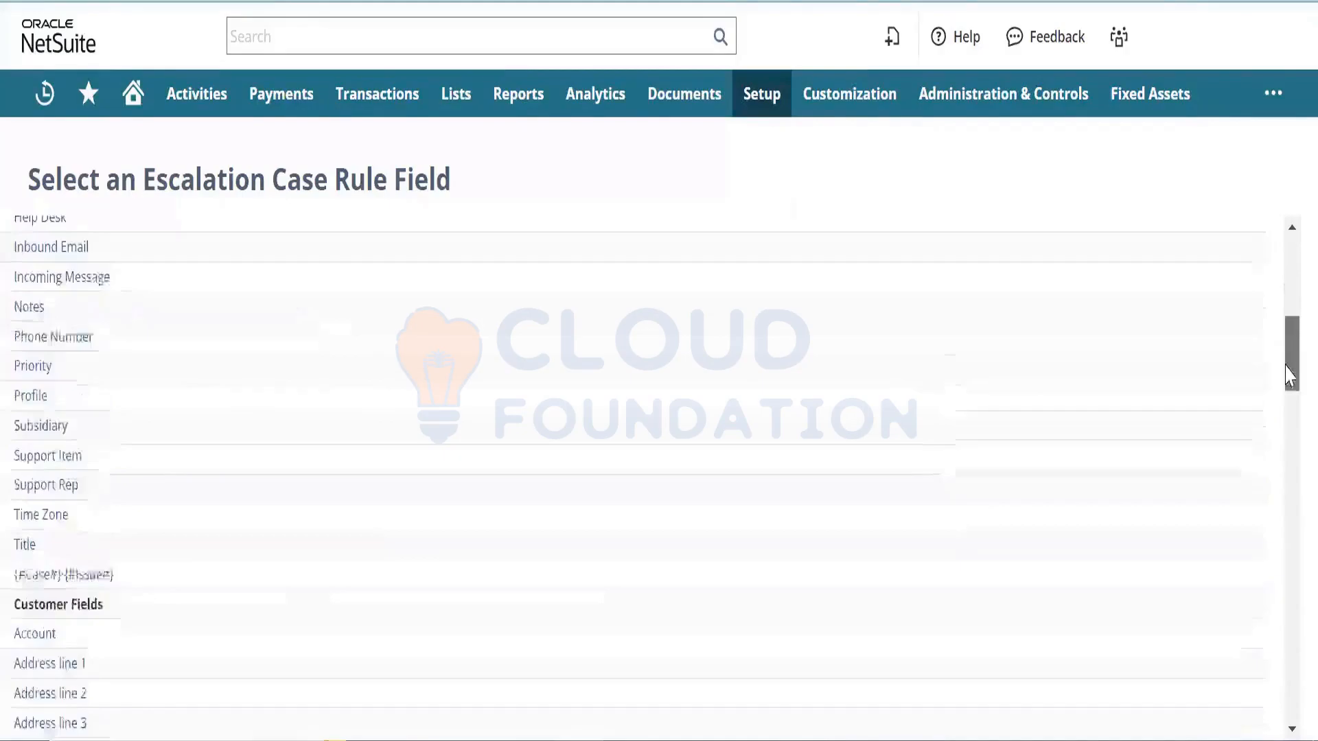
drag(1289, 376, 1289, 280)
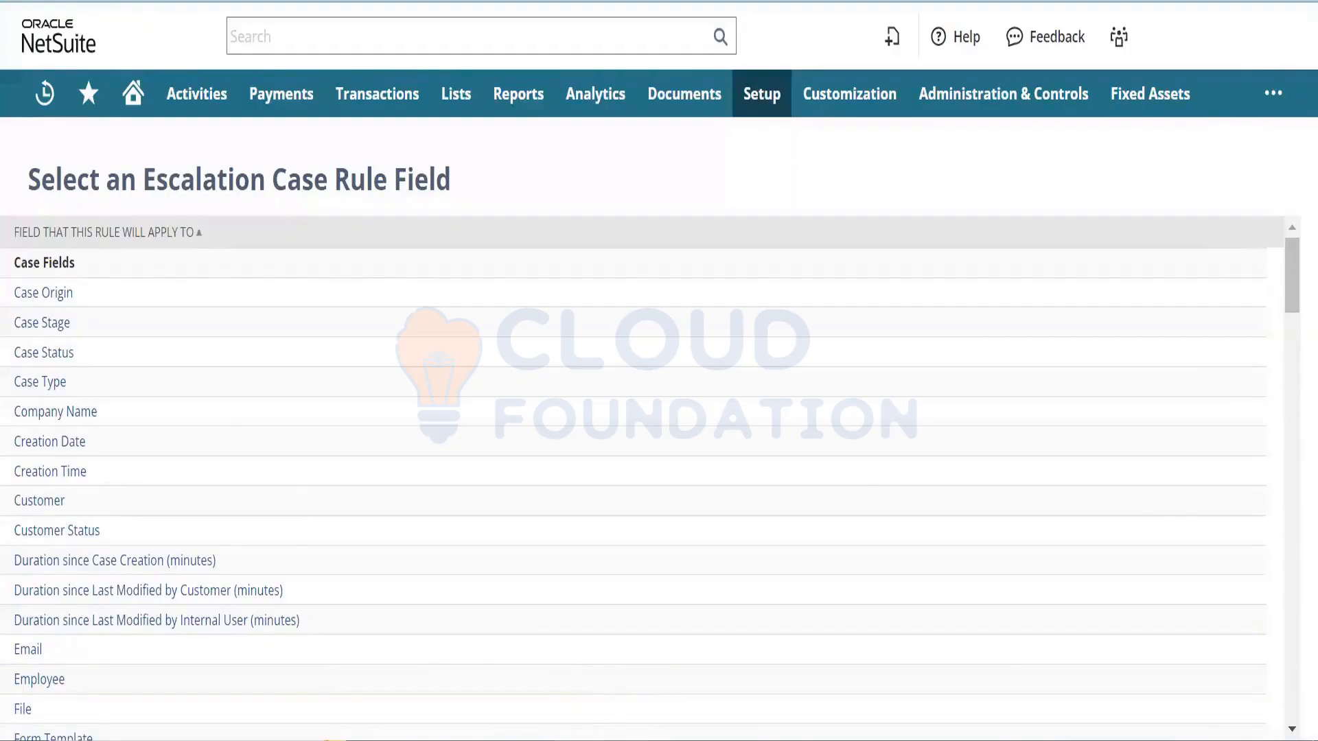
- Add a 'CALL TO RESOLUTION' line to the Notepad notes, then minimize Notepad
click(604, 740)
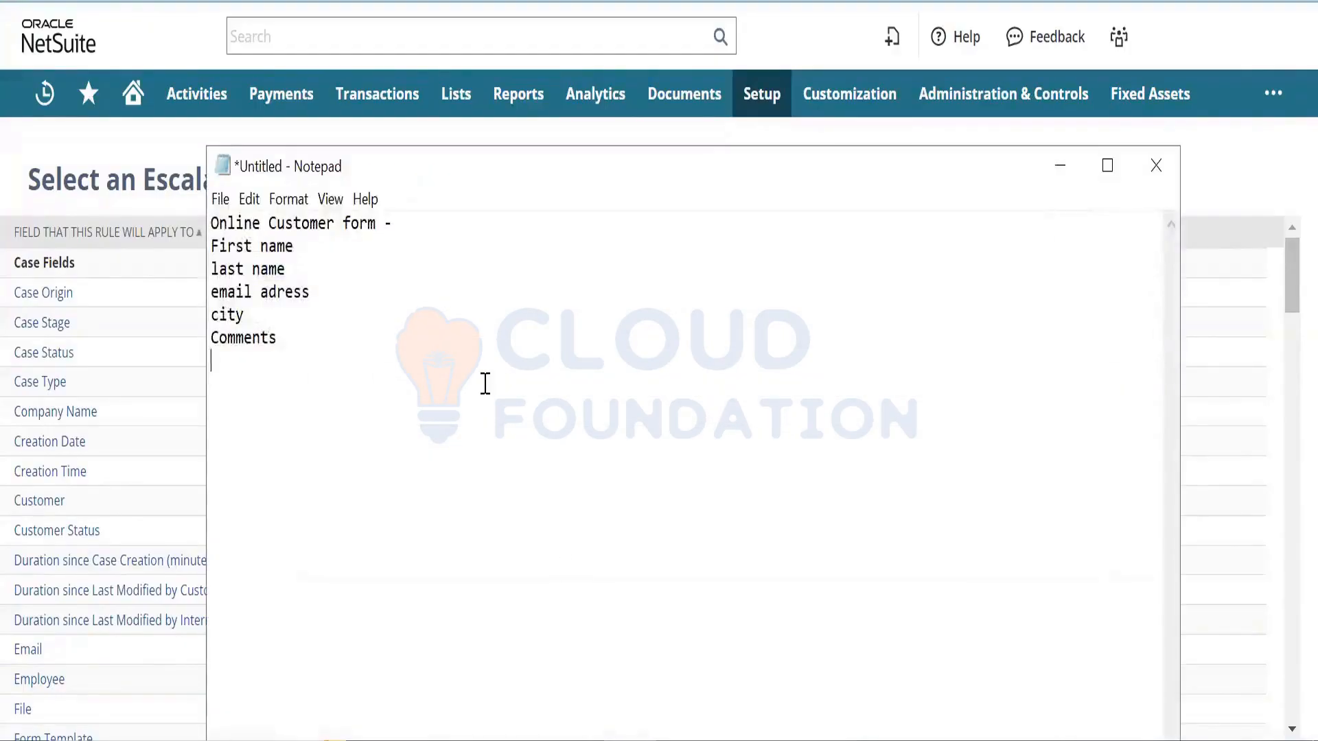
key(Return)
key(Return)
text(CALL TO RESOL;U)
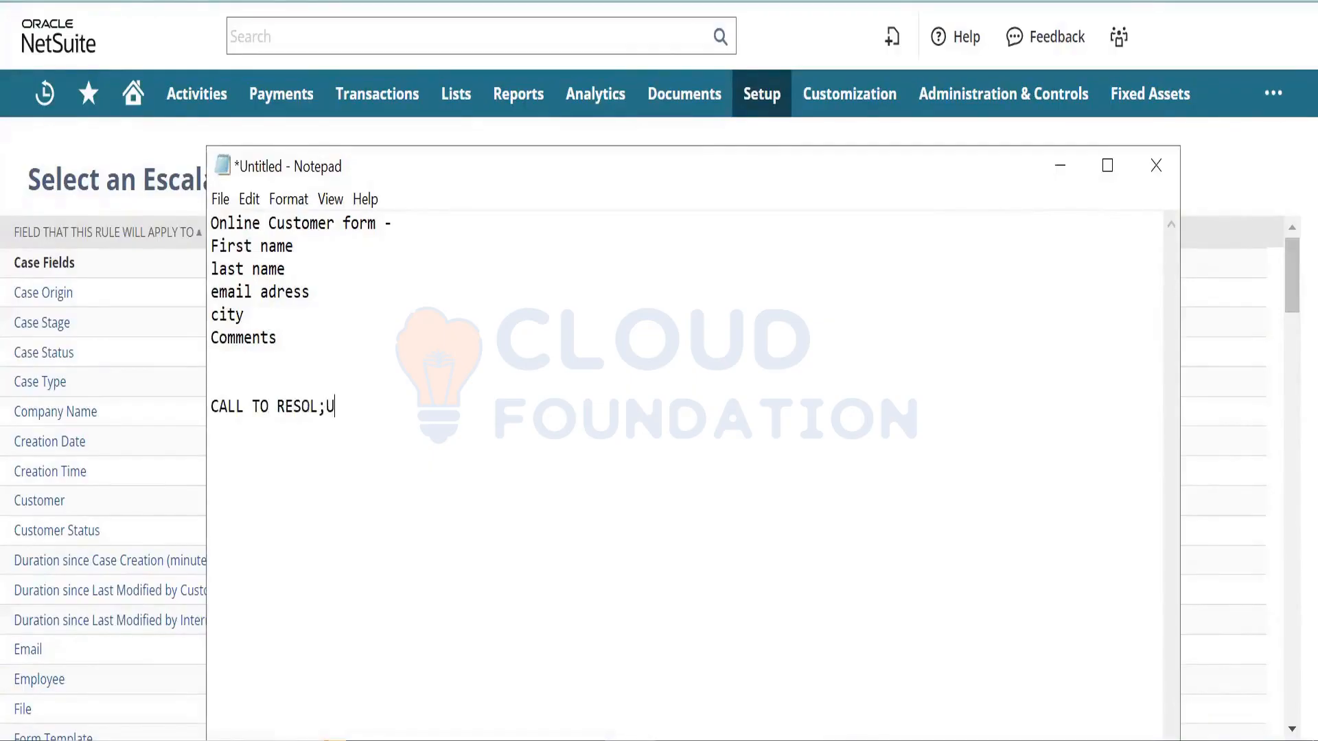
key(BackSpace)
key(BackSpace)
text(LUTION)
click(1202, 213)
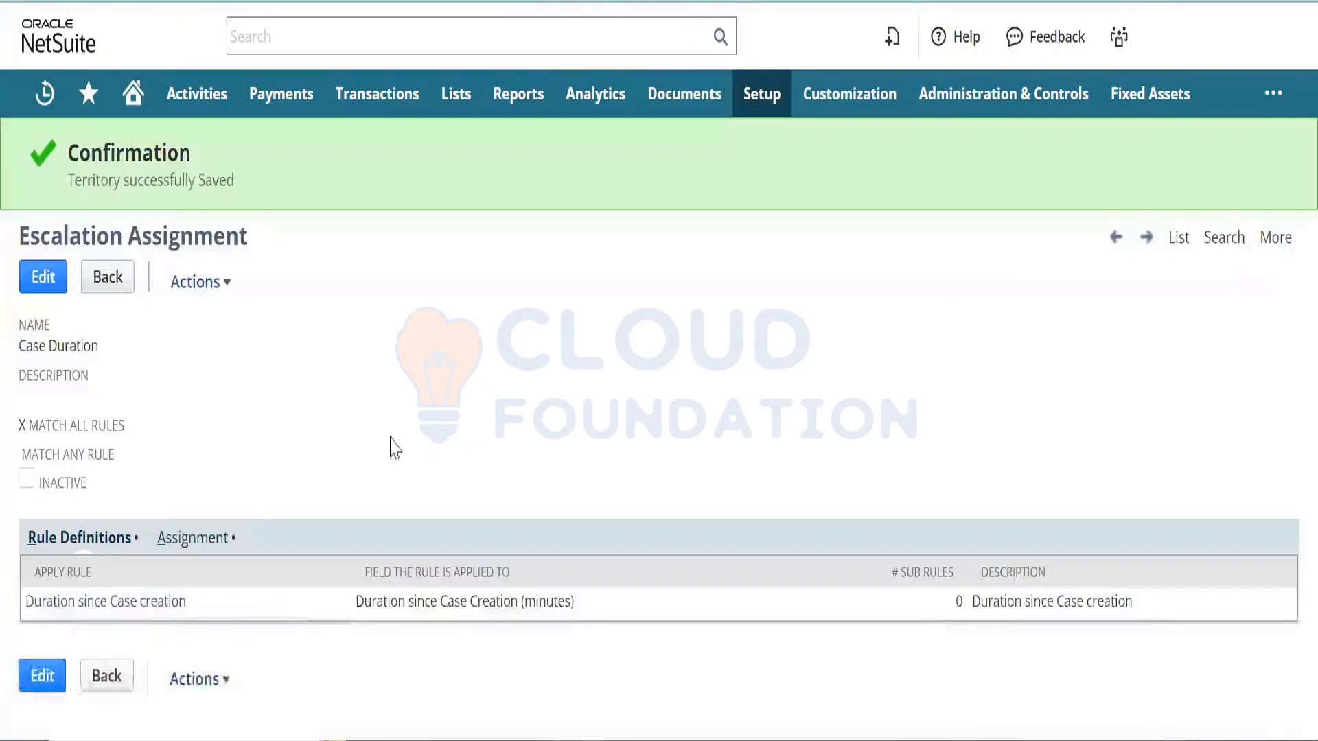
- Edit the Case Duration assignment, add Support Group as escalatee, and dismiss the missing-email alert
click(56, 674)
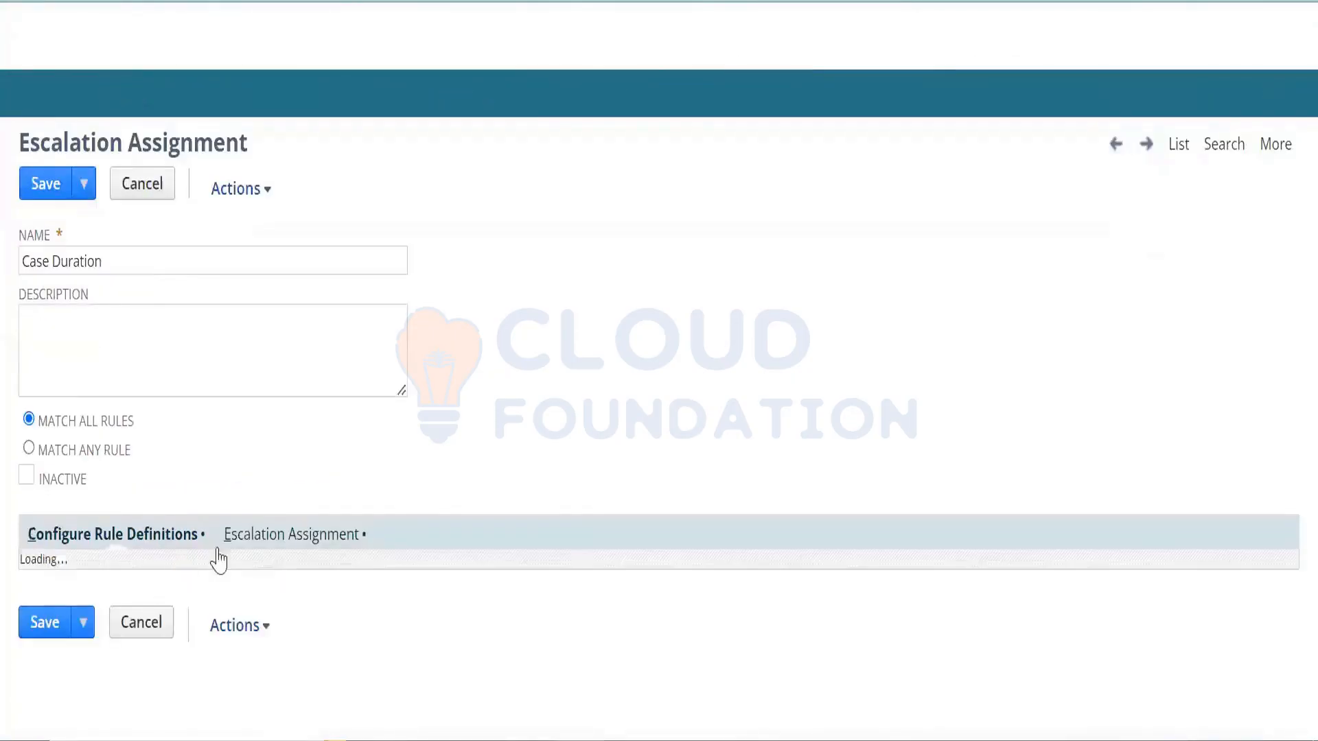
click(254, 543)
click(146, 602)
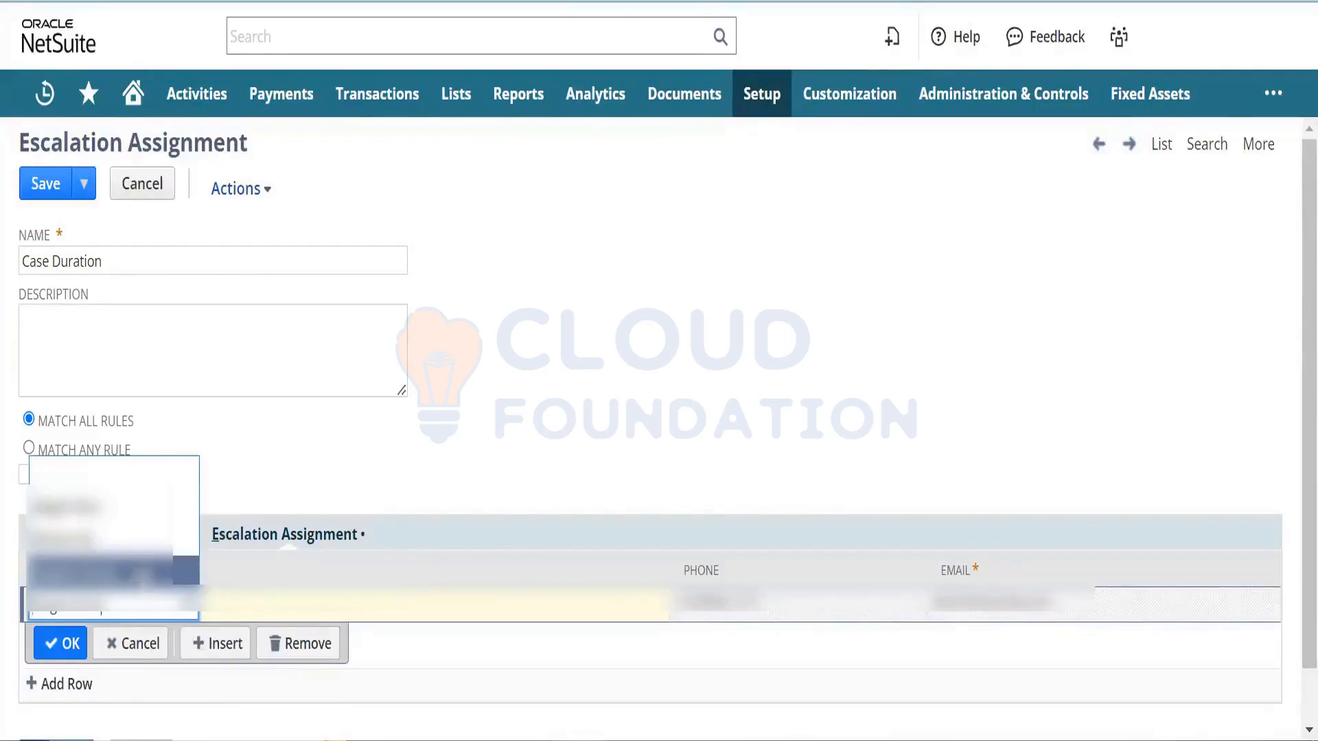
click(141, 571)
click(79, 651)
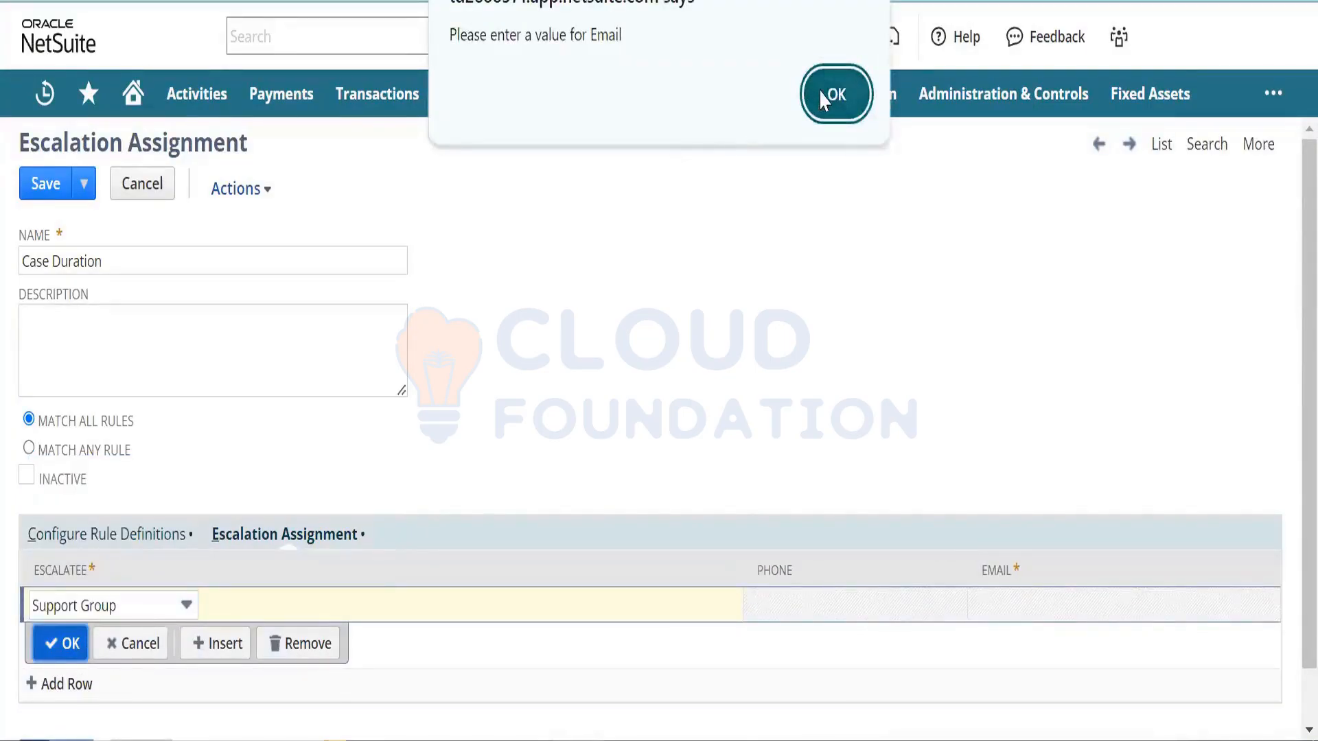
click(817, 93)
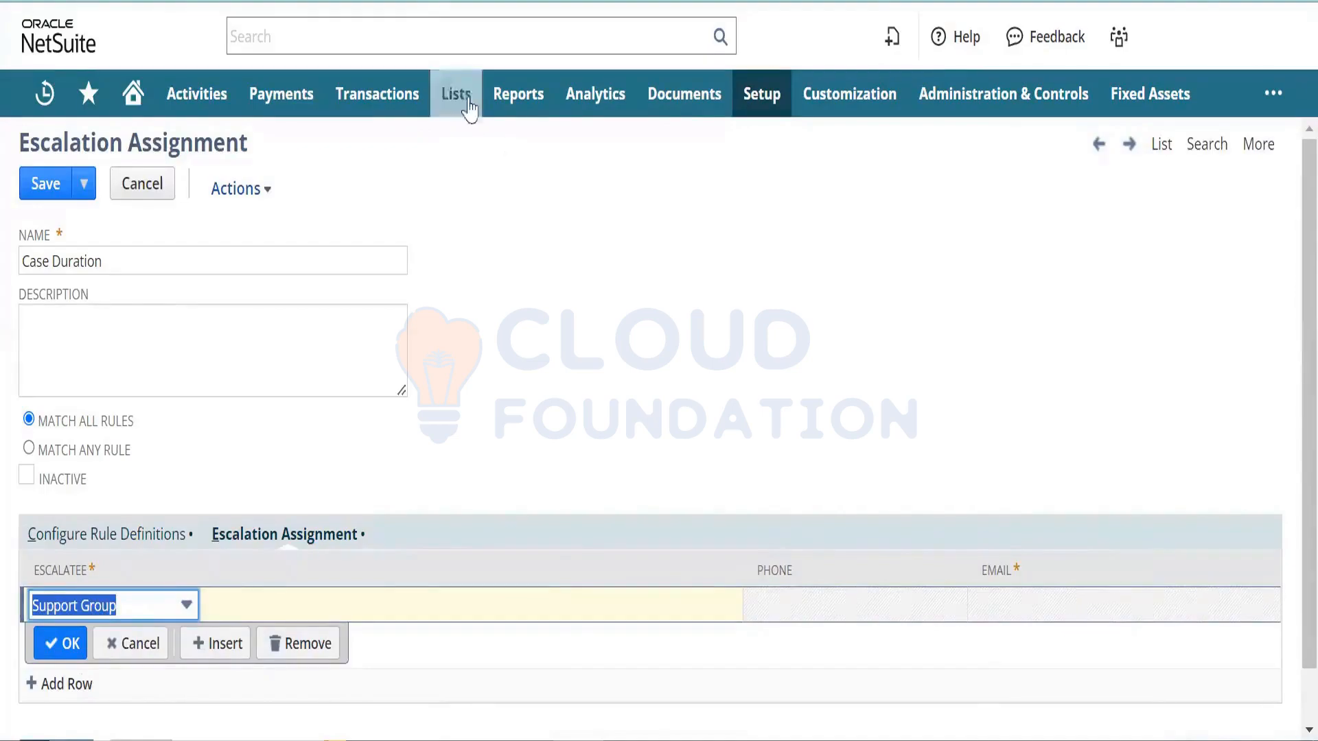
- Open the Groups list in a new tab and save an email address on Support Group
mouse_move(460, 97)
mouse_move(516, 350)
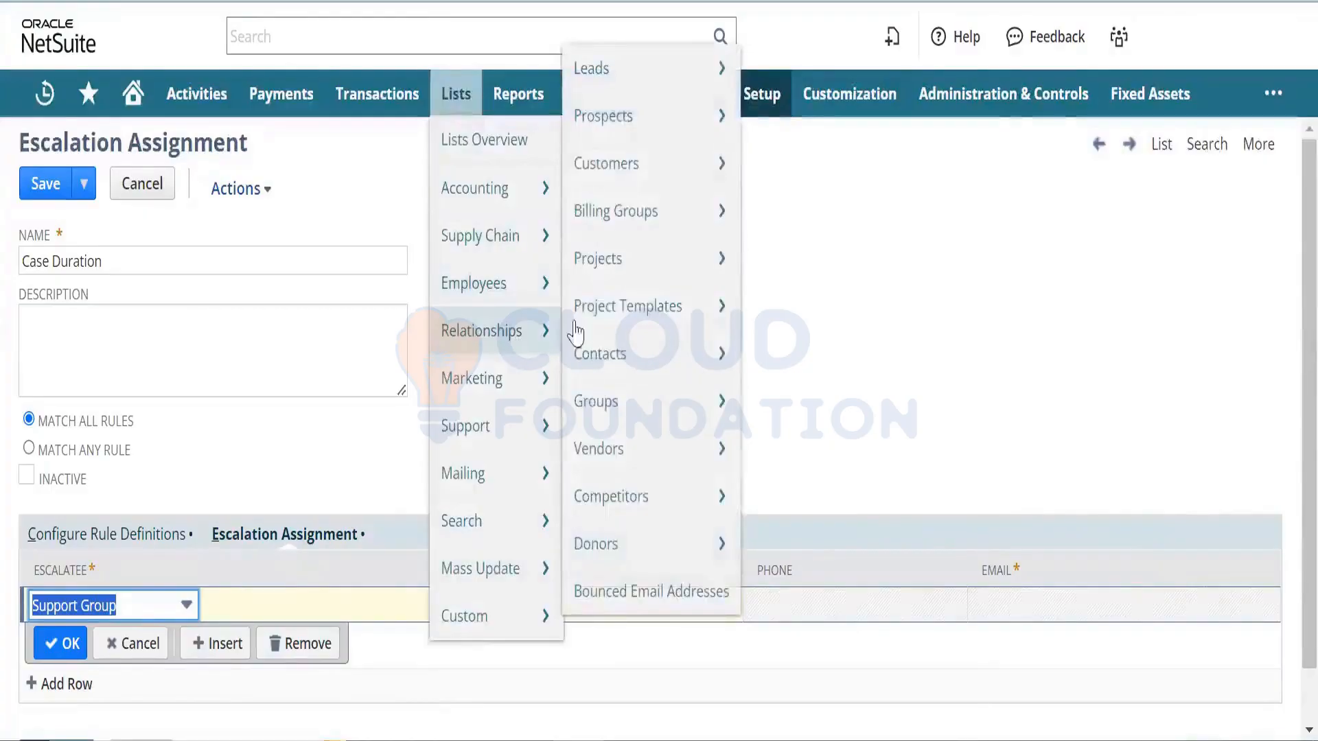
right_click(647, 398)
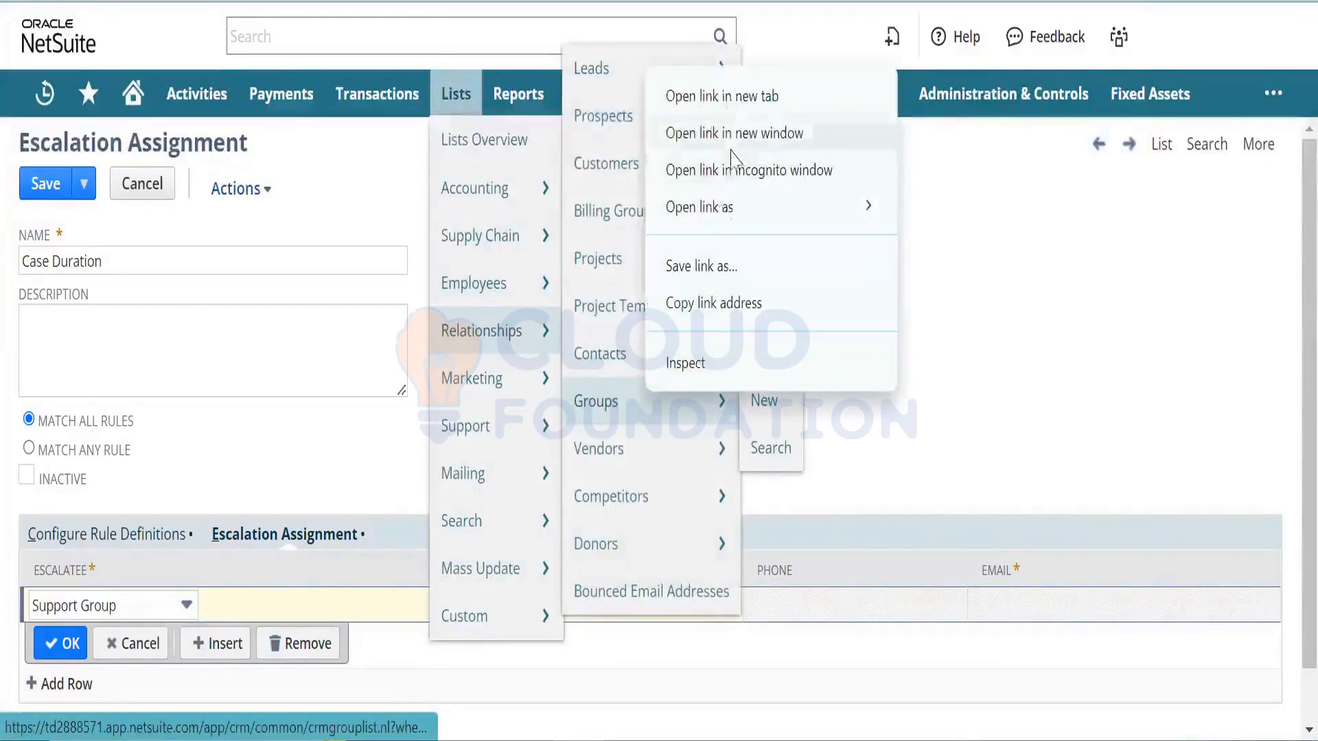
click(729, 96)
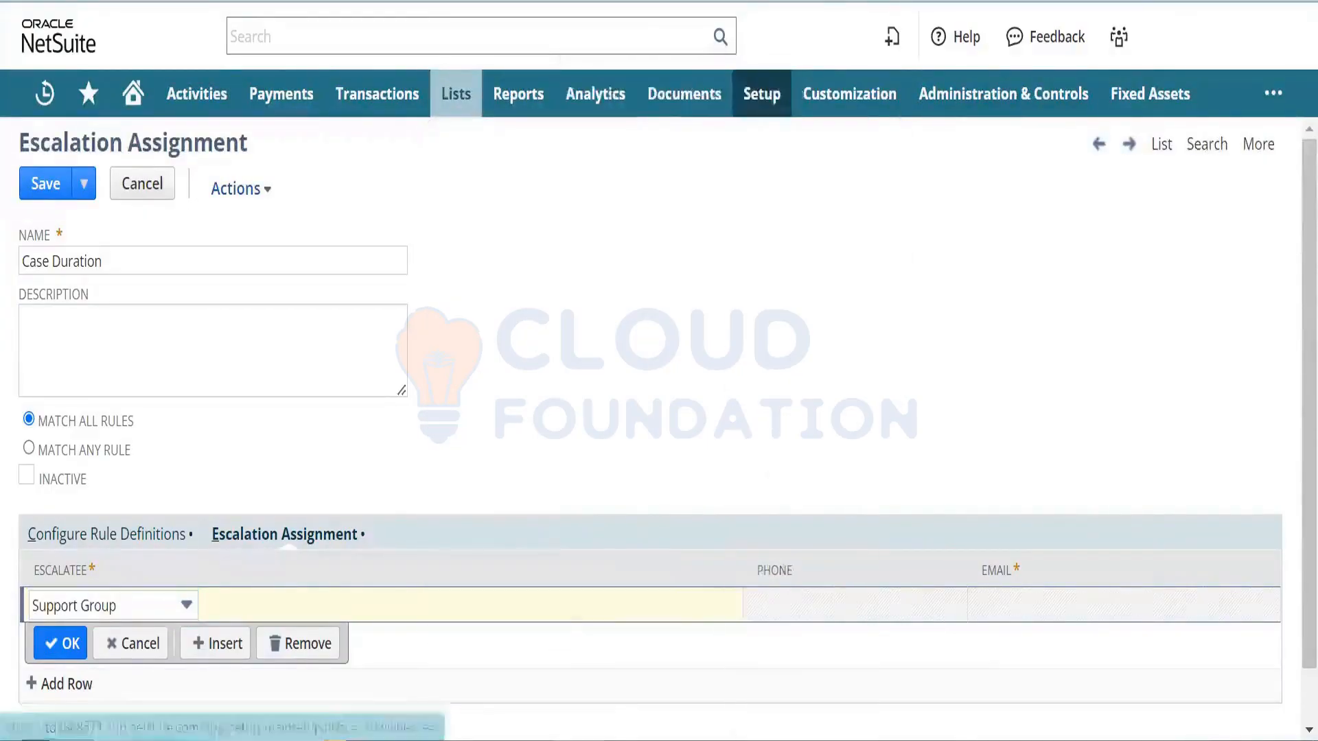
click(645, 1)
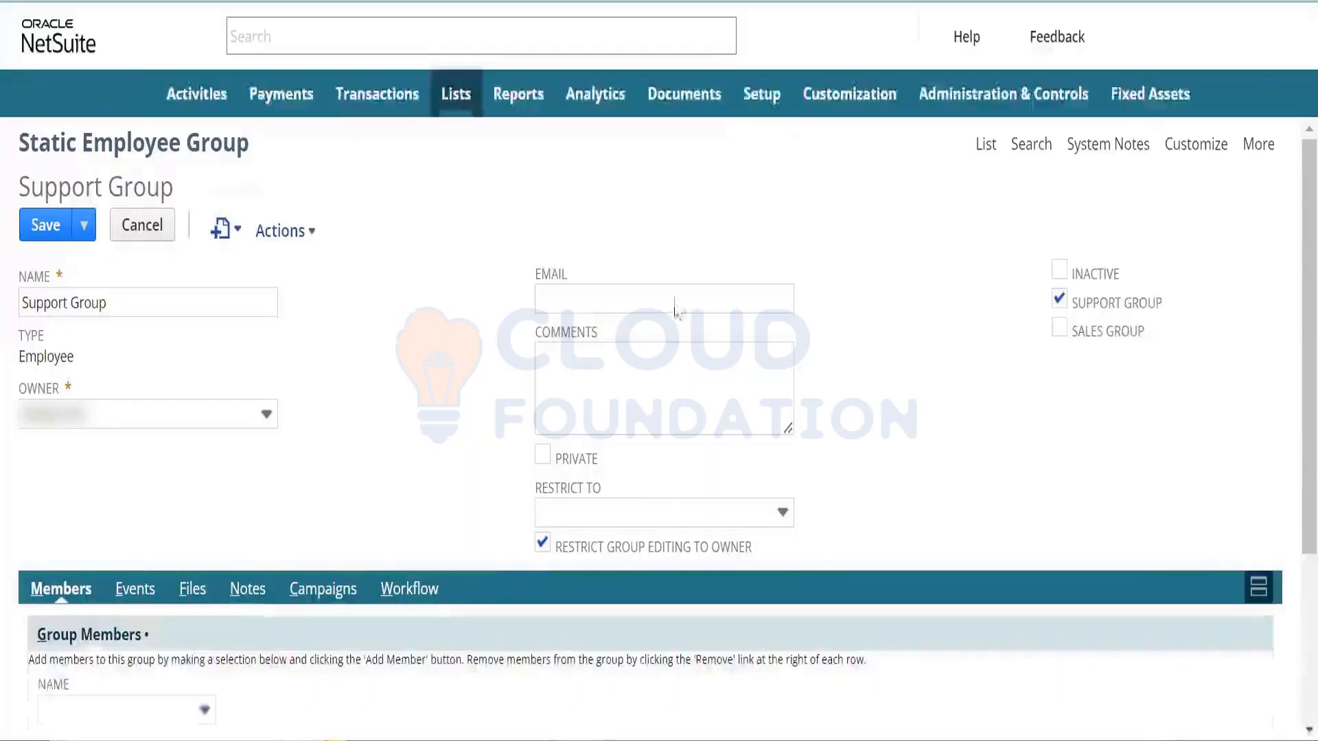
click(676, 298)
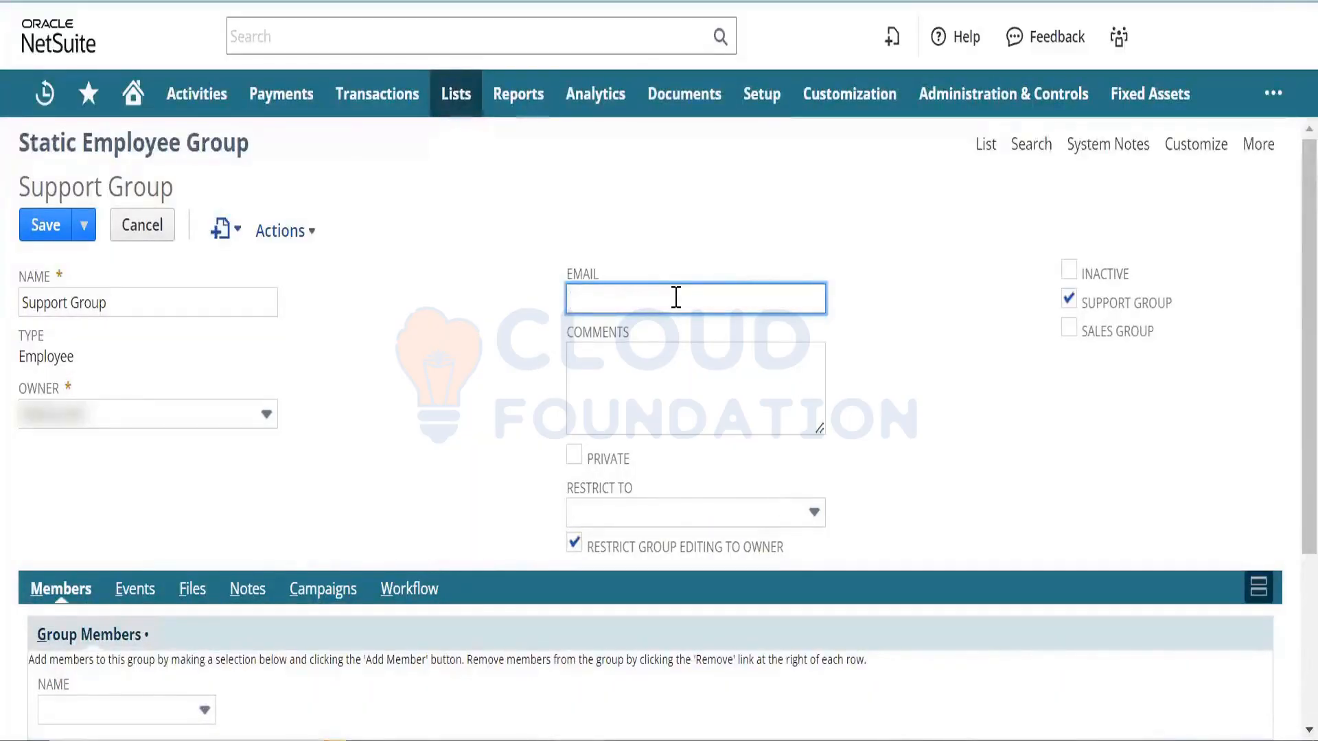
text(kl)
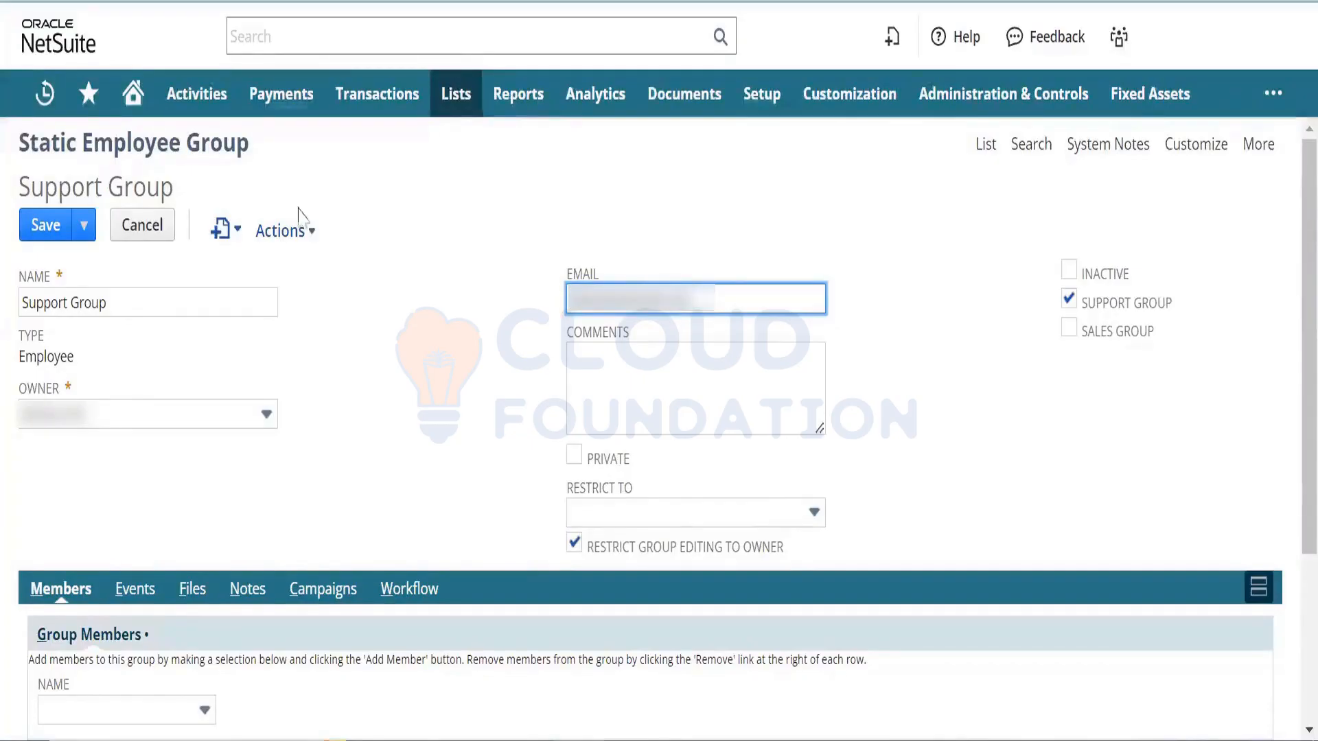
click(54, 226)
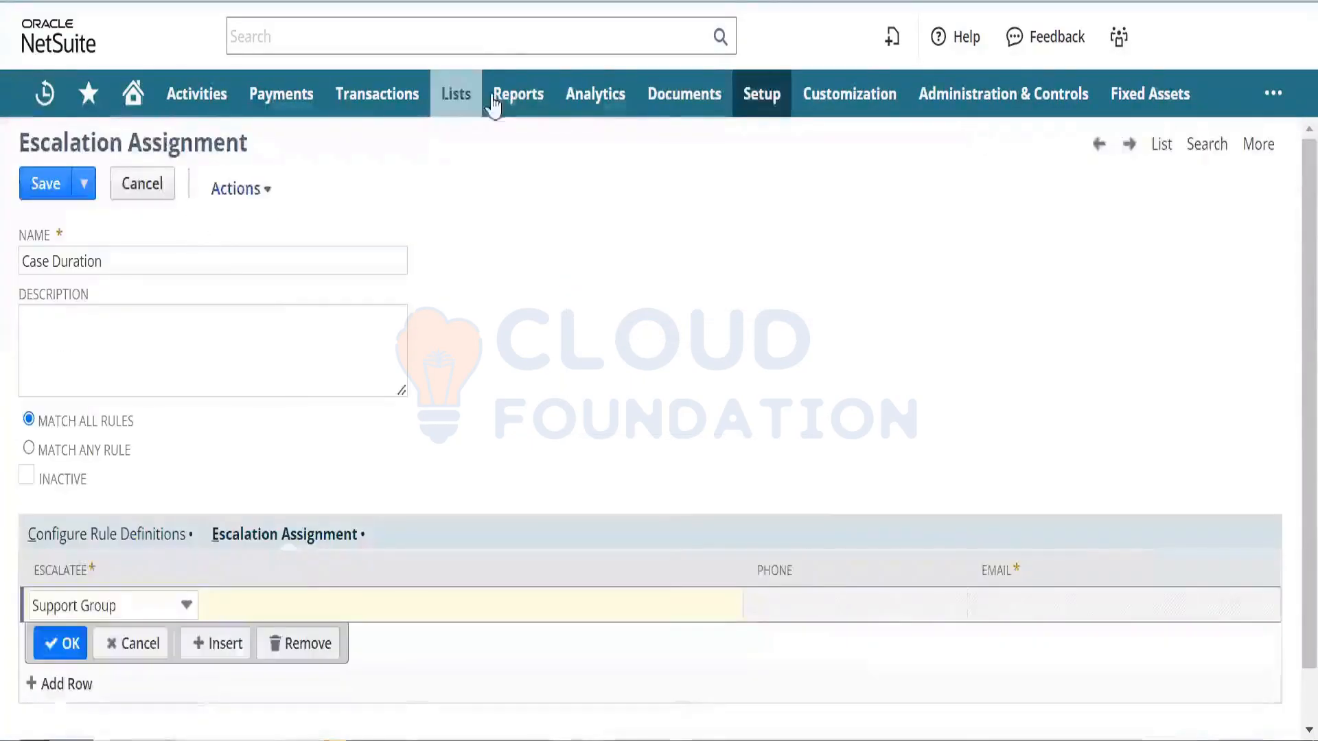
- Reload the Case Duration escalation assignment page
mouse_move(455, 94)
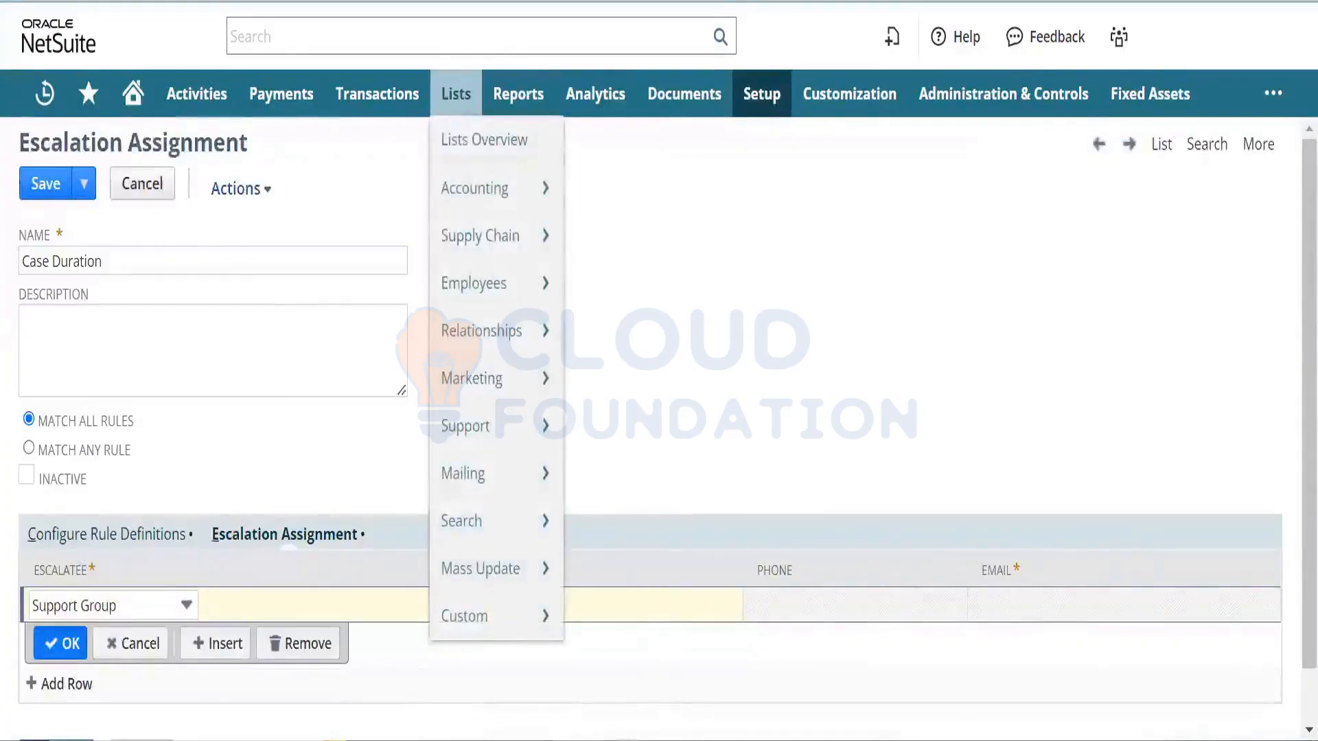
key(F5)
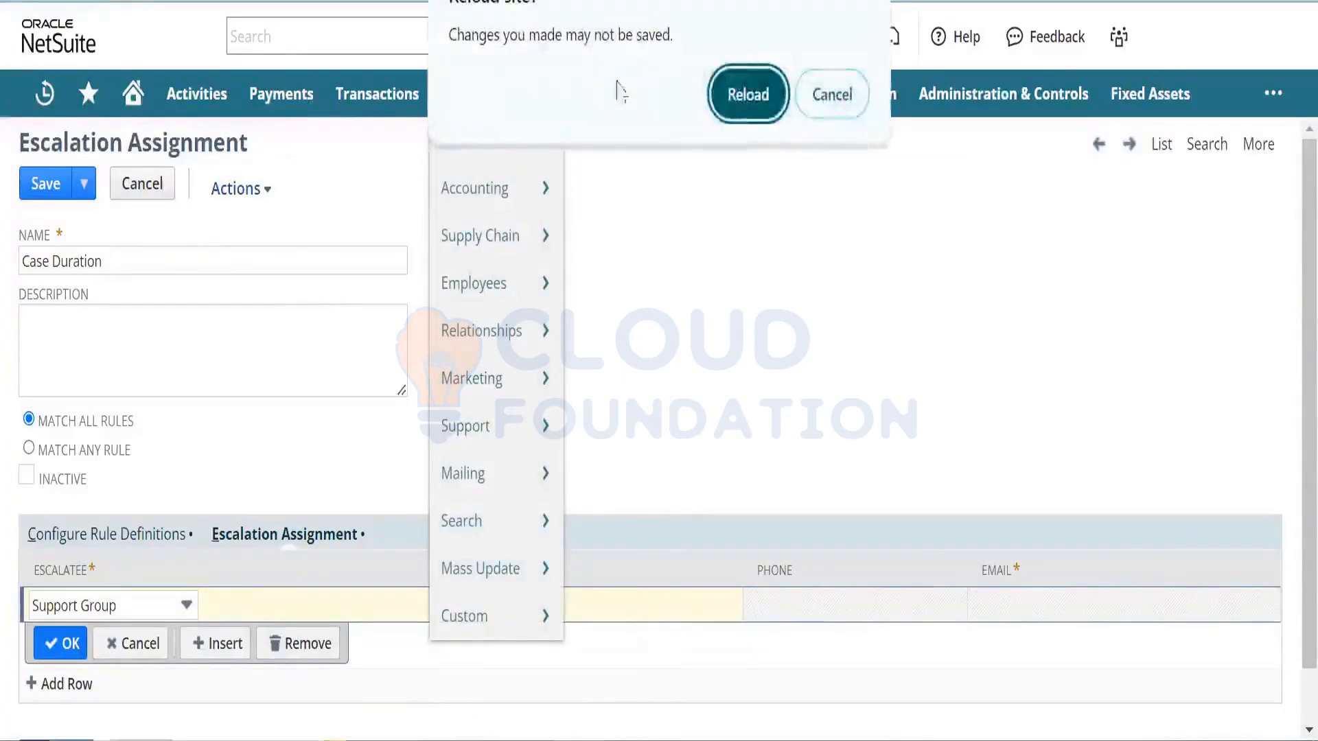
click(747, 95)
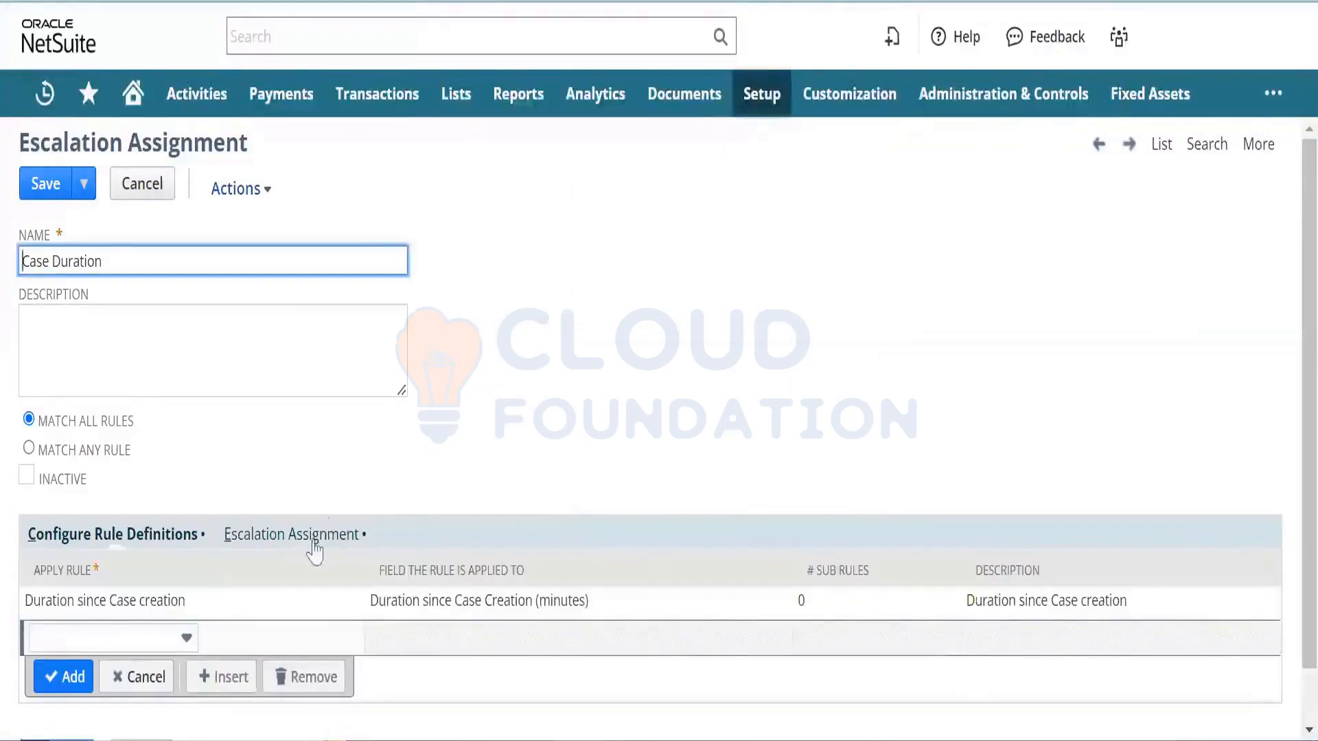
- Re-add the escalatee on the Escalation Assignment subtab so its email now fills in
click(314, 546)
click(183, 636)
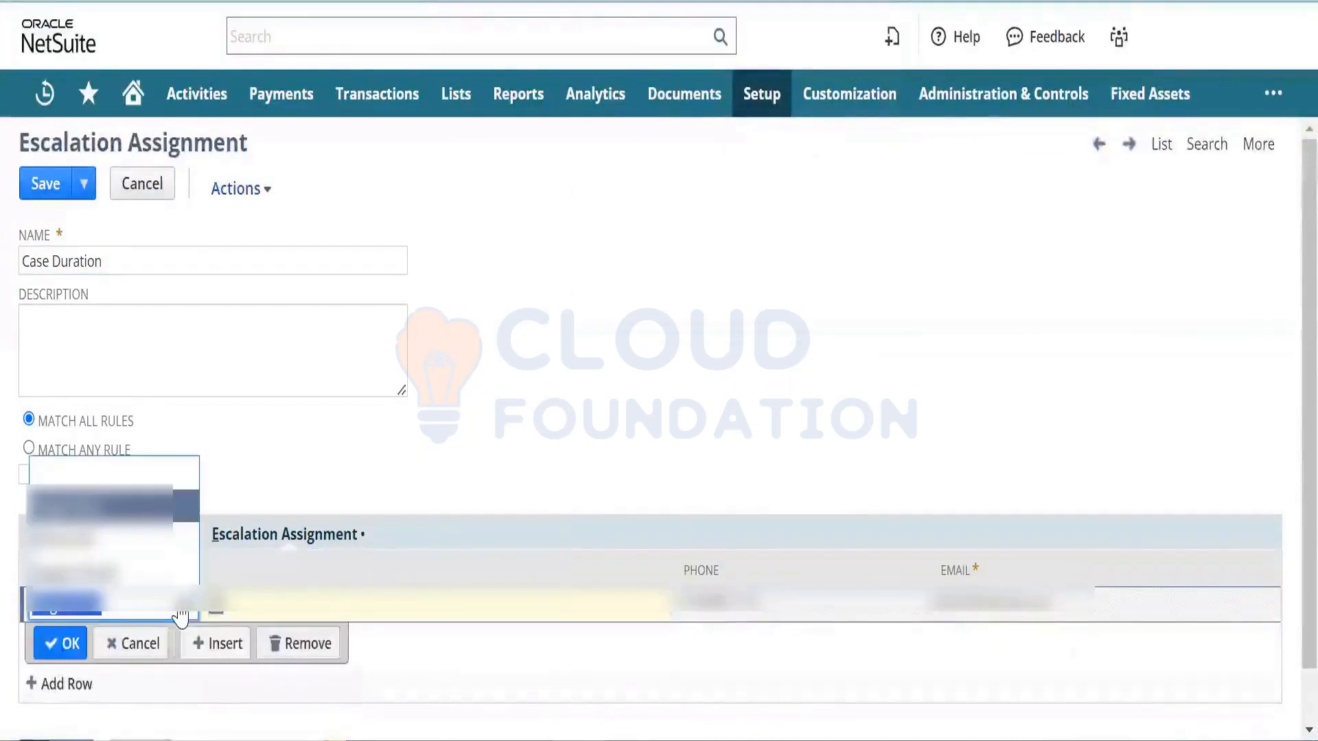
click(165, 575)
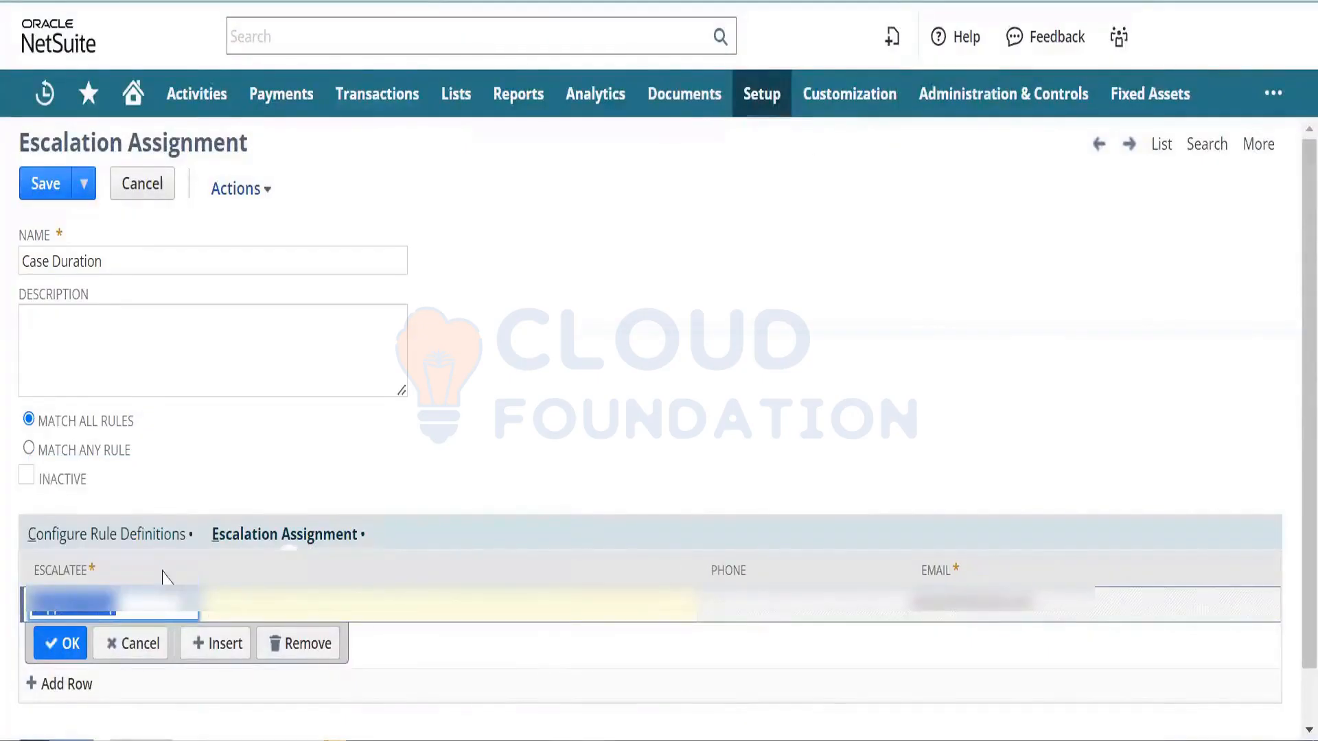
click(69, 644)
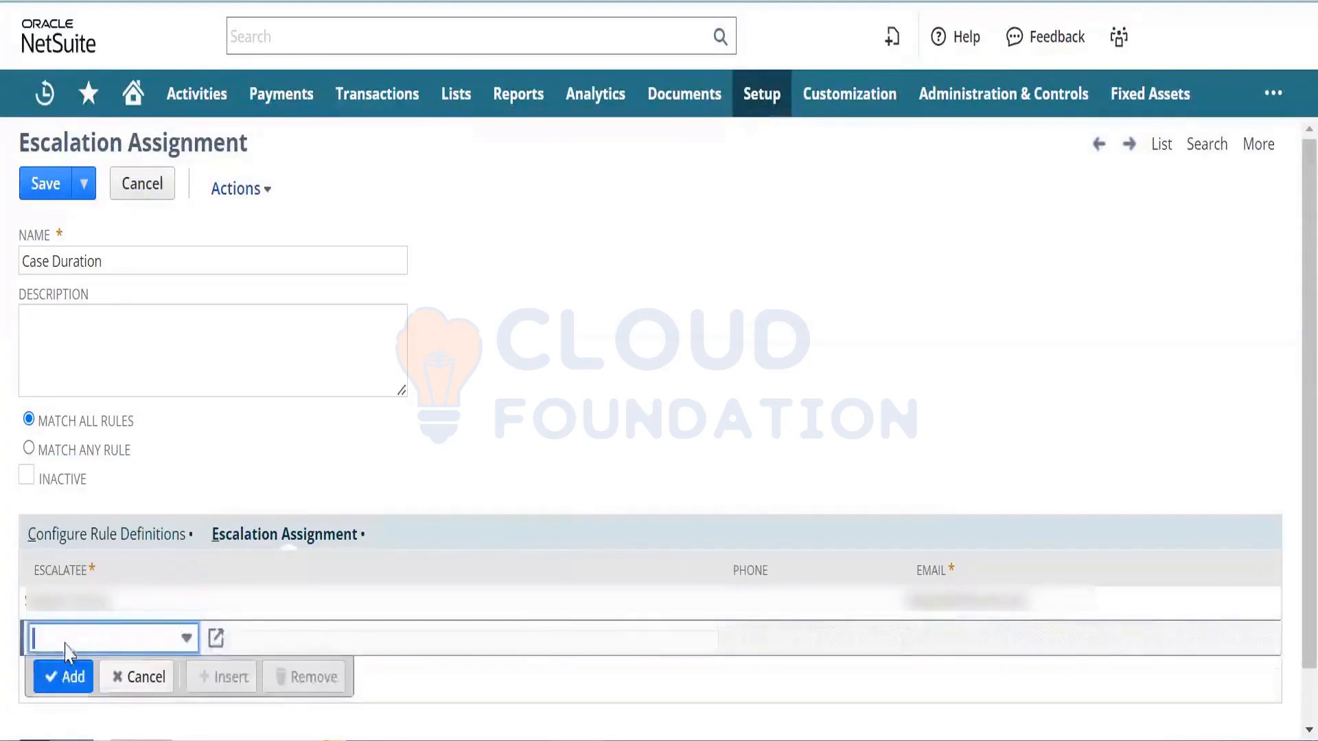
click(951, 603)
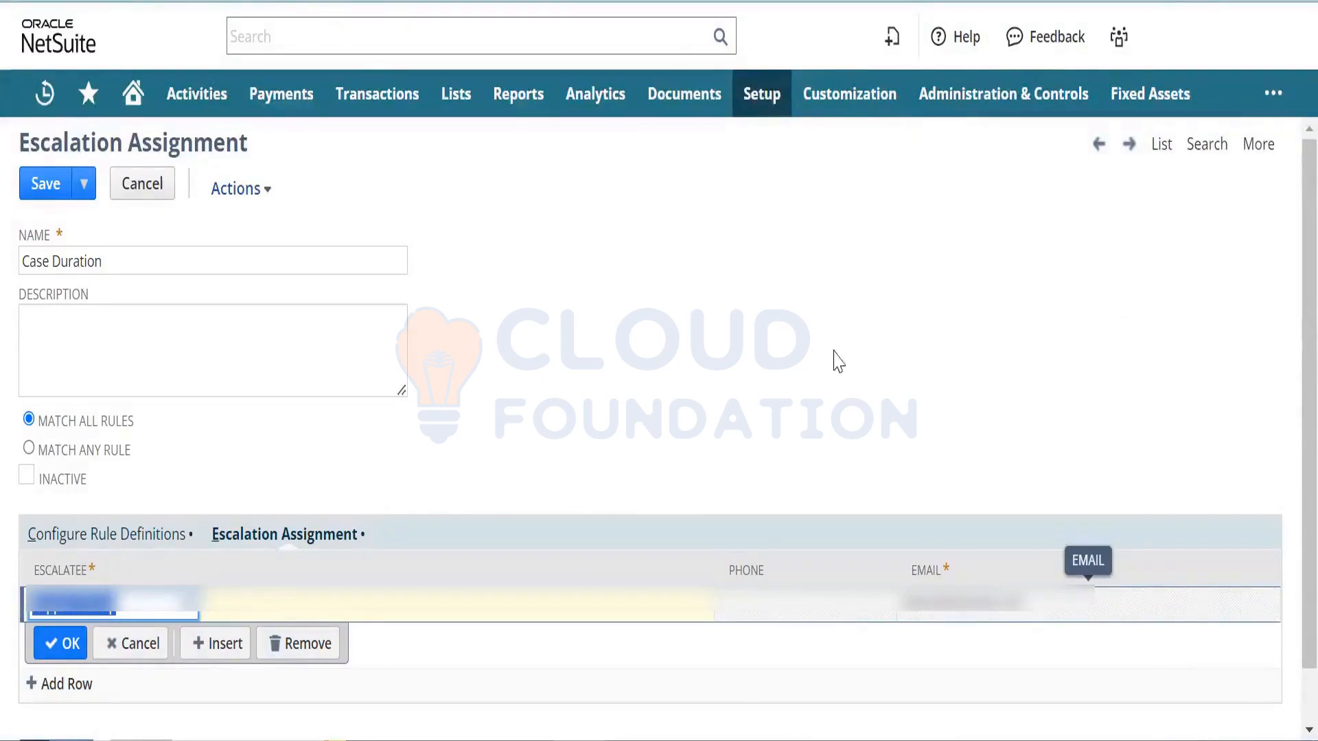
mouse_move(763, 103)
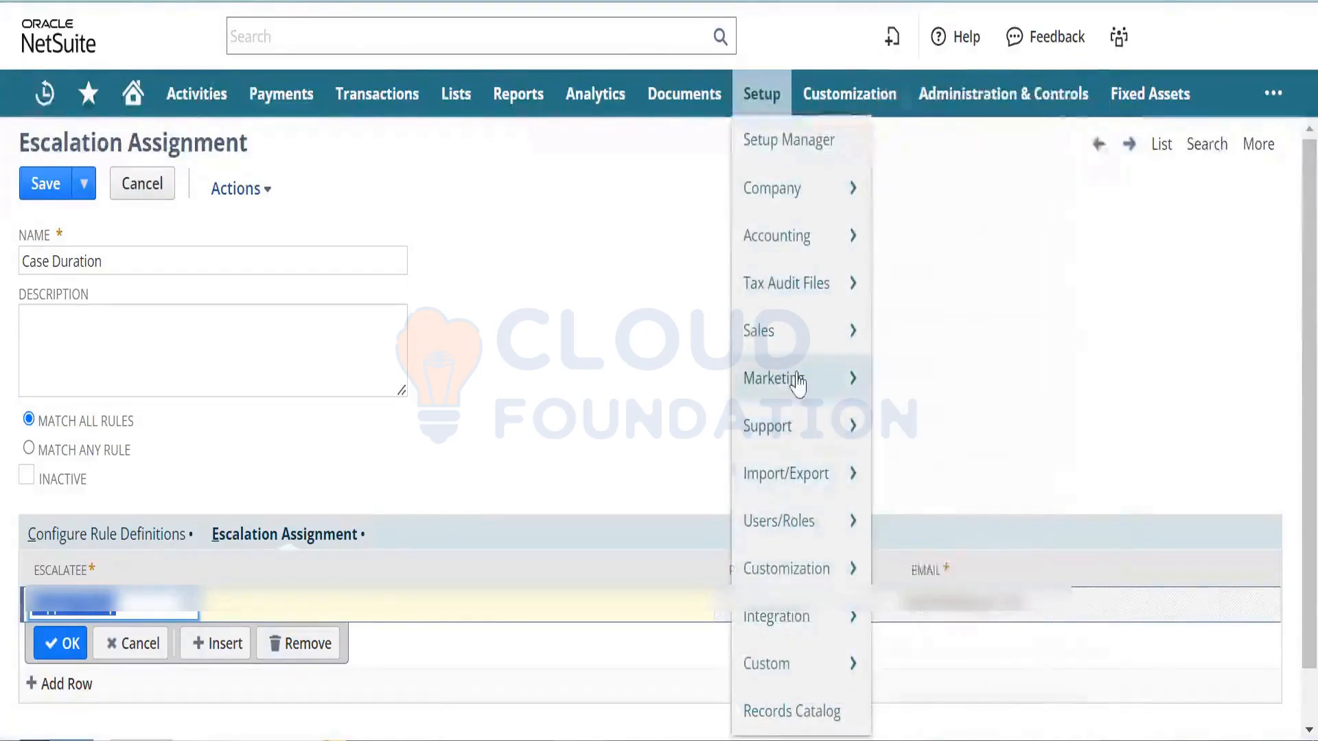
mouse_move(809, 422)
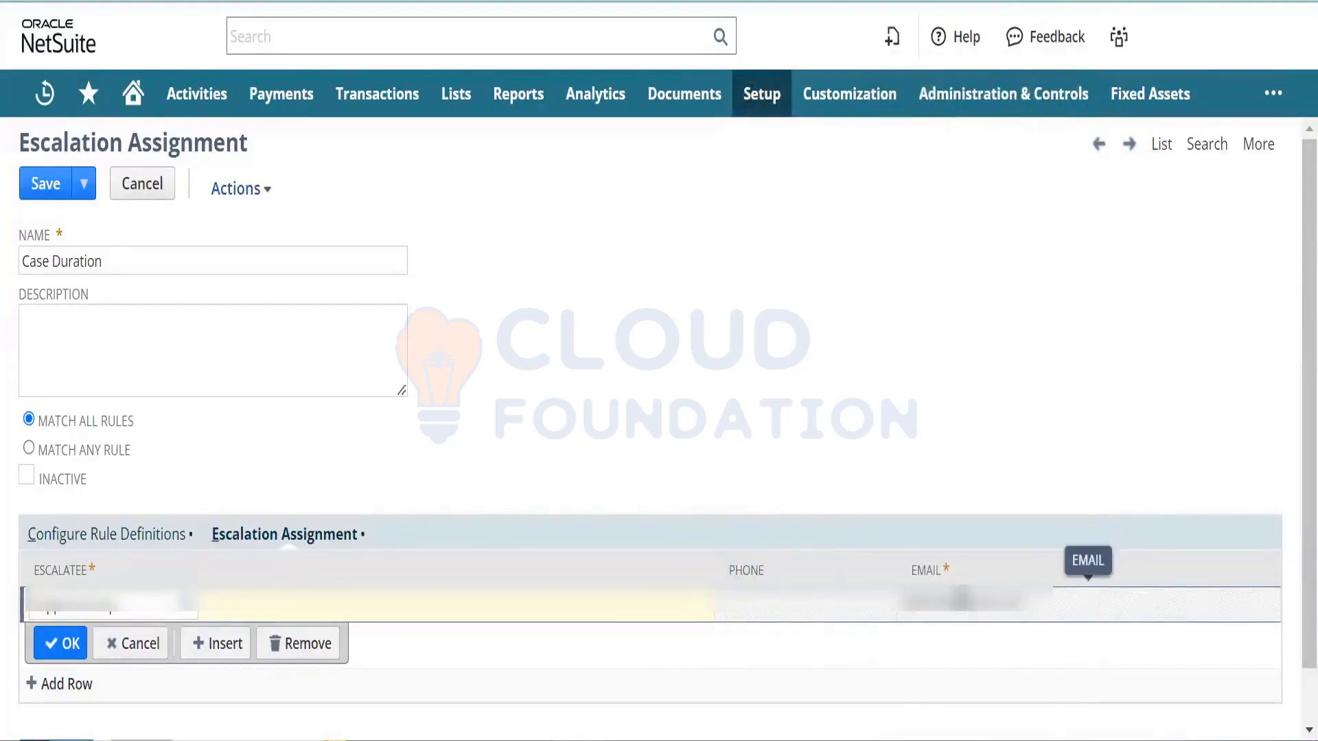
click(963, 598)
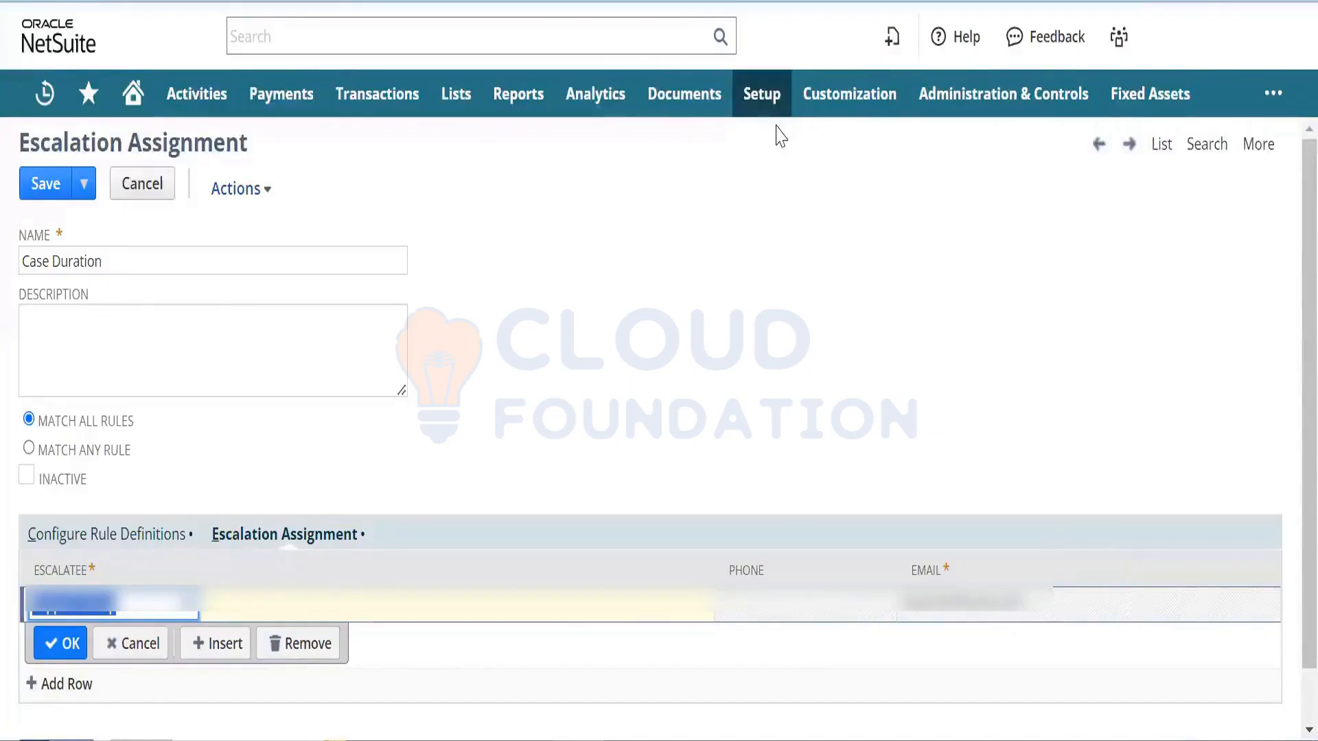
- Open the Online Case Forms list in a new tab and open the Online Case Form record
mouse_move(763, 95)
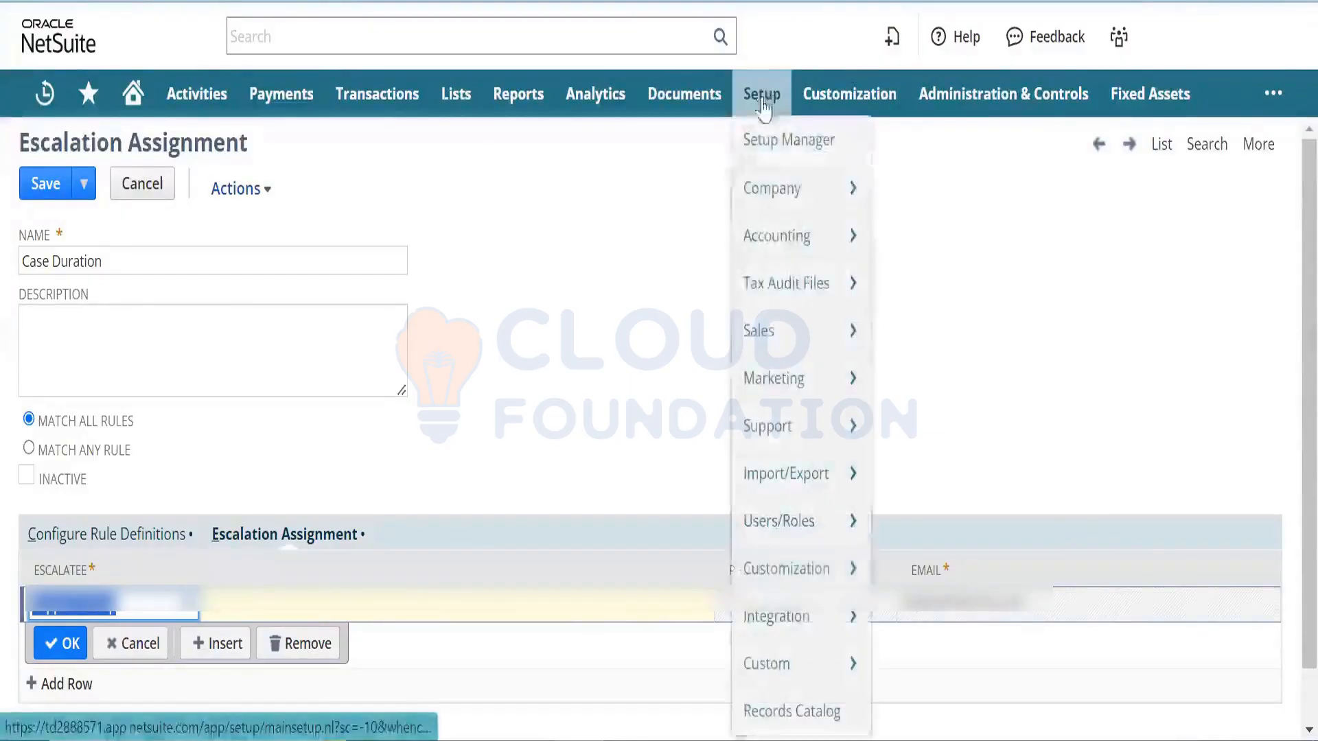
mouse_move(799, 462)
mouse_move(759, 445)
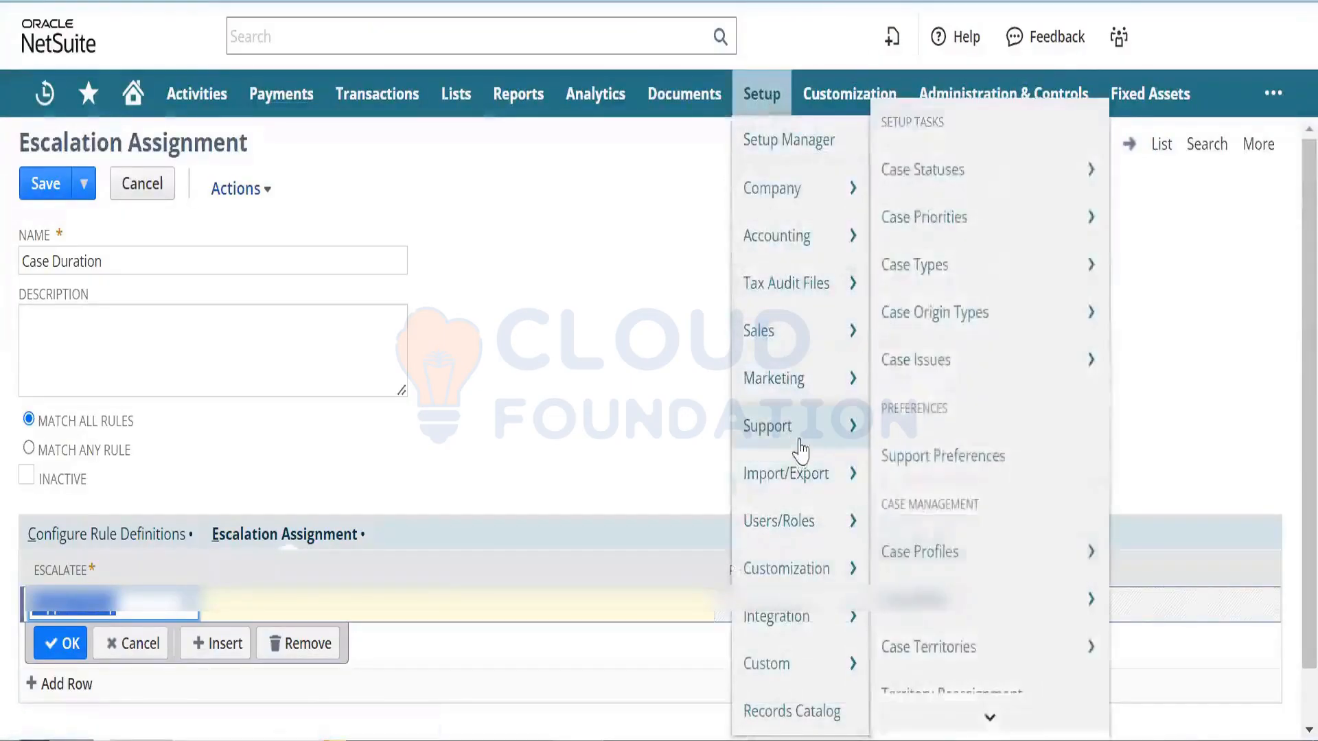
mouse_move(989, 716)
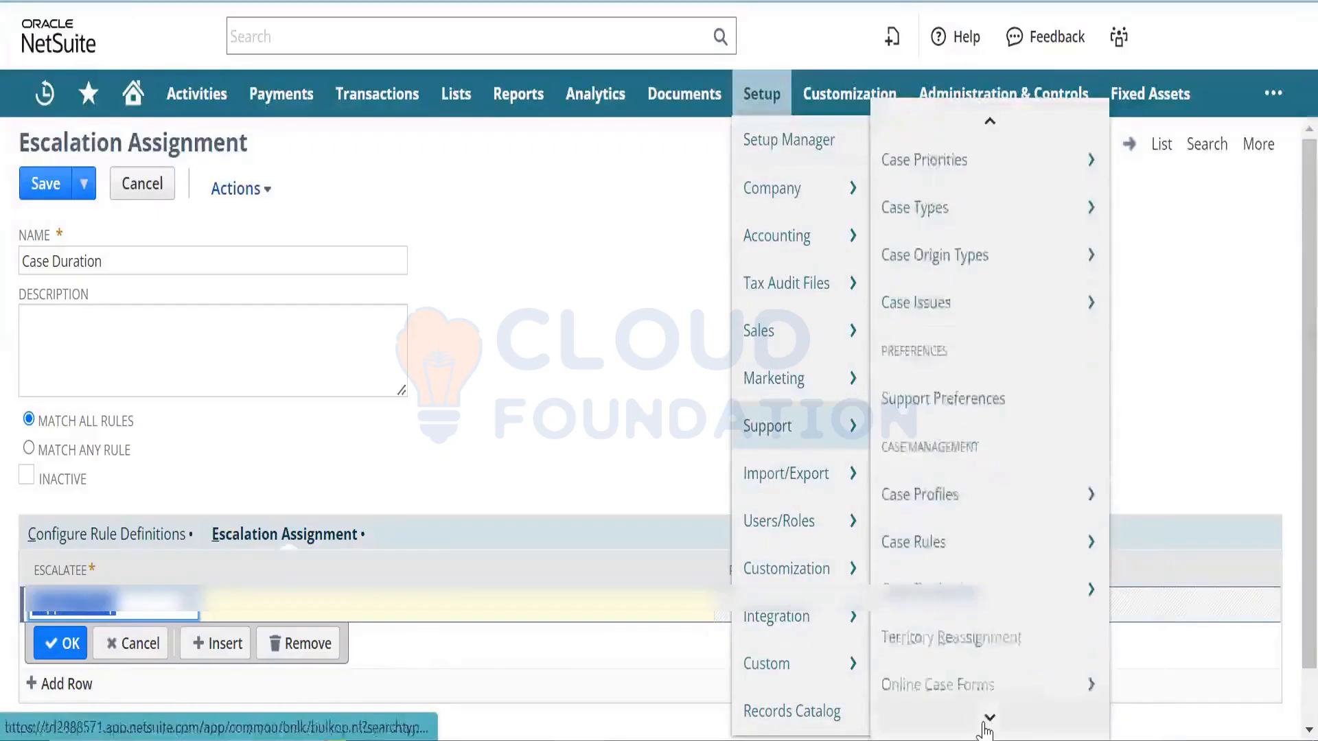
right_click(989, 547)
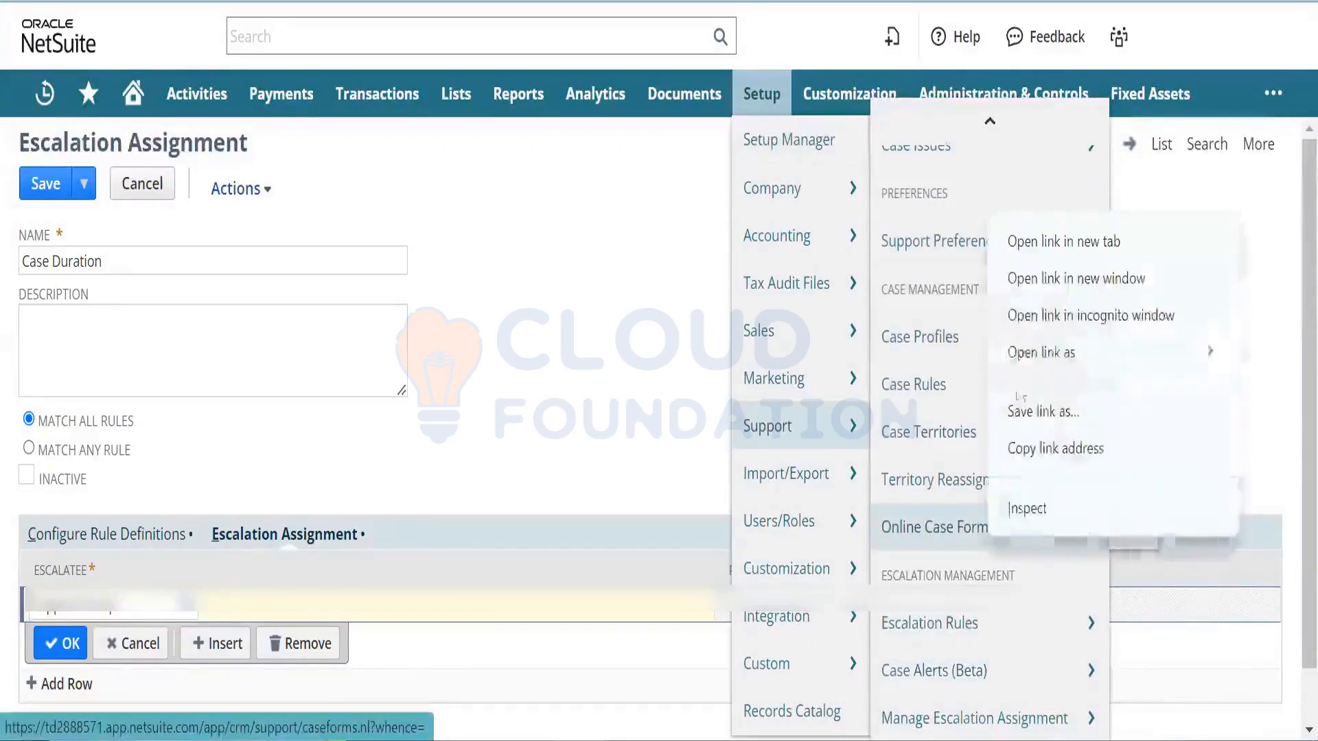
click(1050, 244)
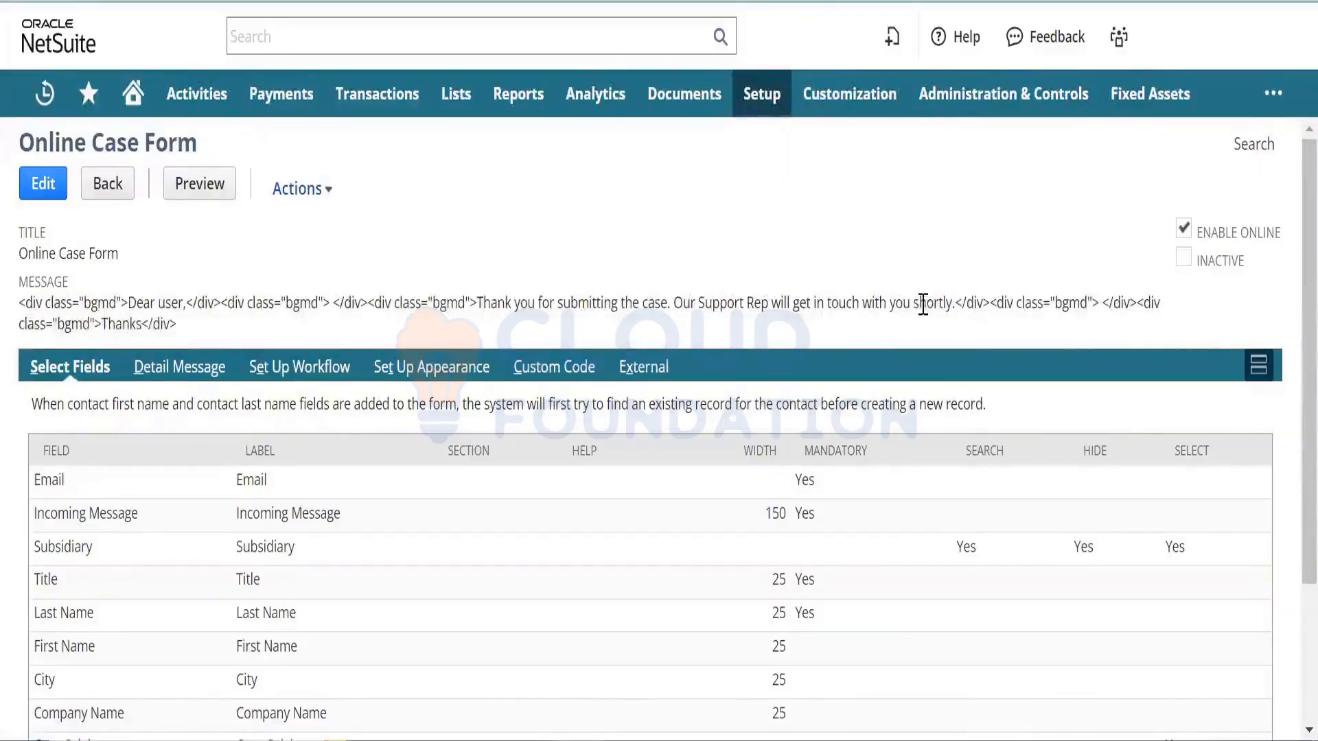
- Save the Online Case Form with Enable Online unchecked, then check its External stats (4 requests, 3 submits)
click(669, 369)
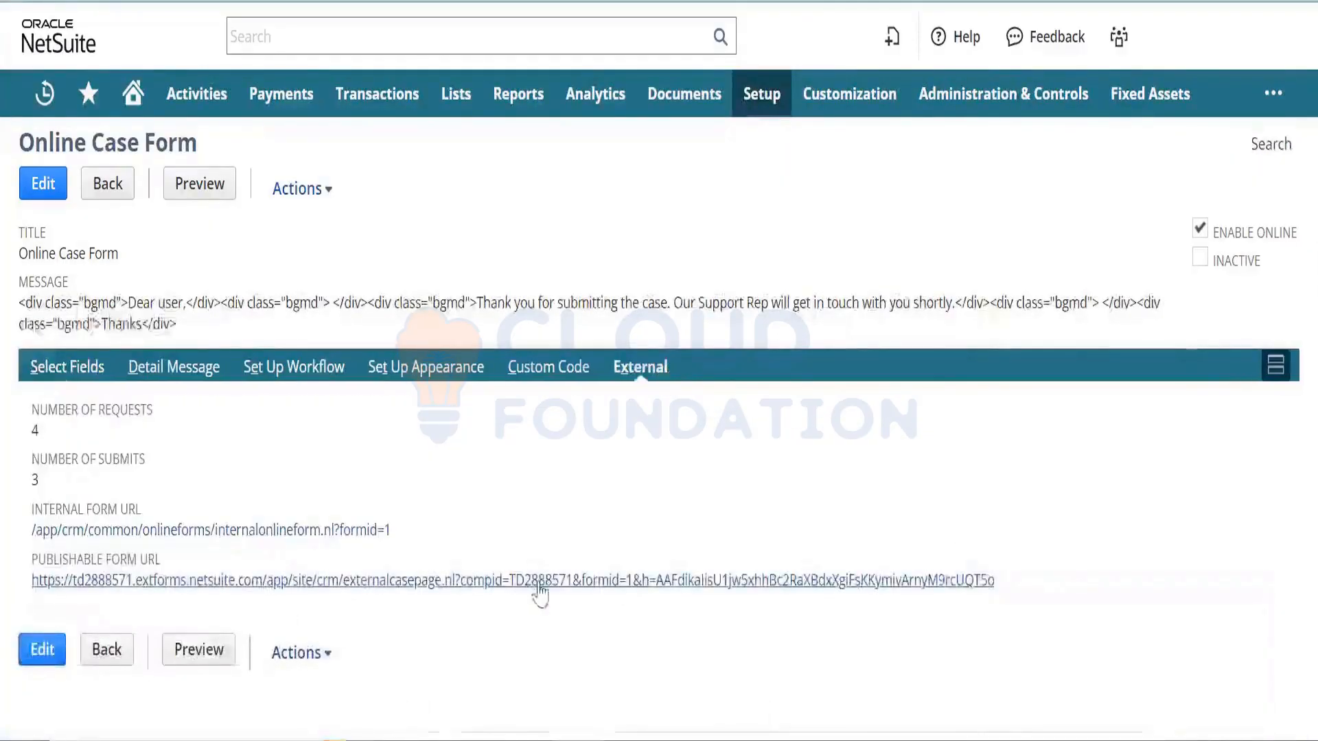
click(41, 192)
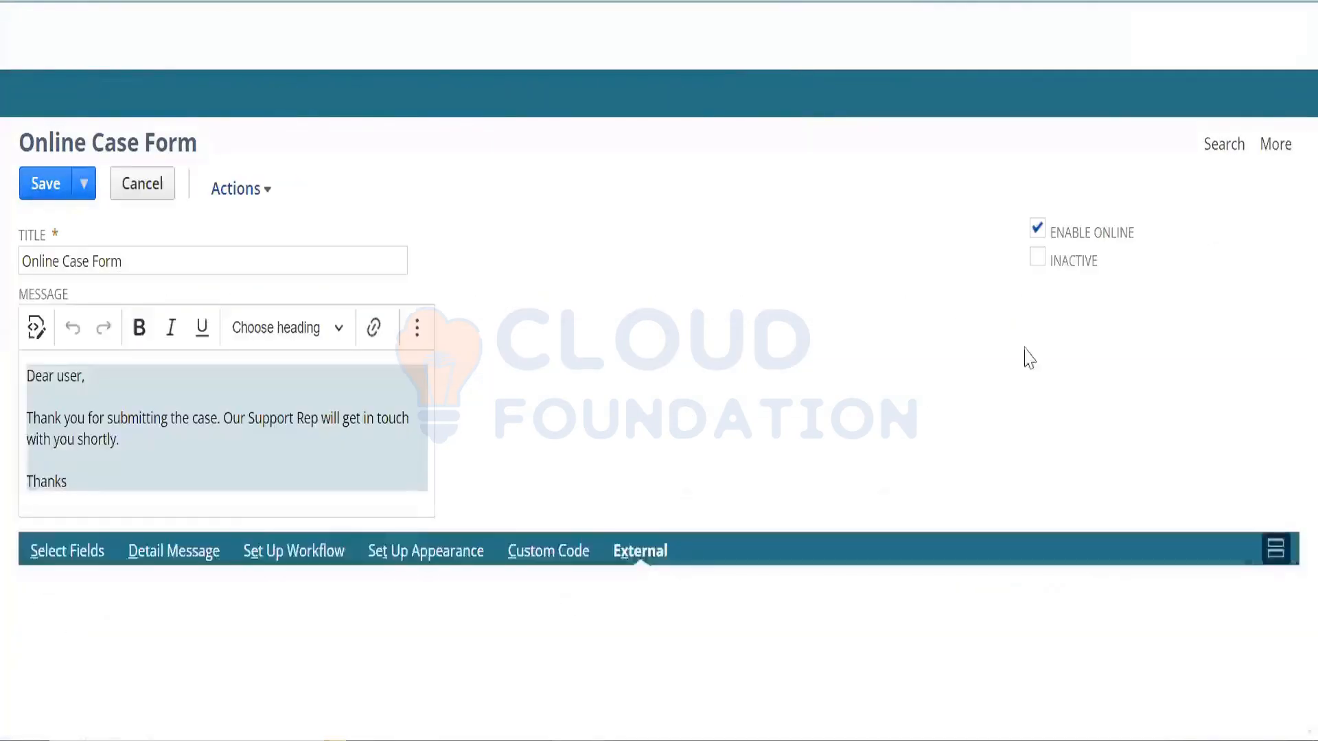
click(1024, 228)
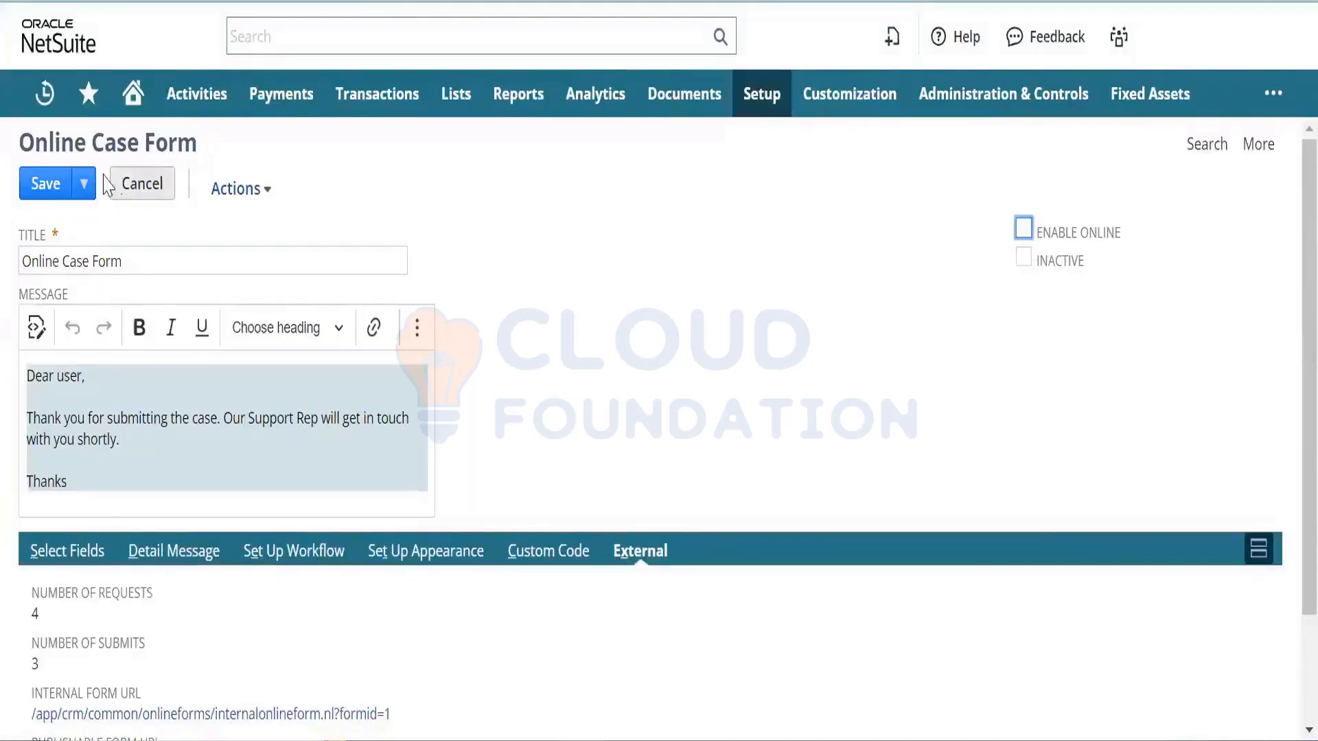
click(60, 182)
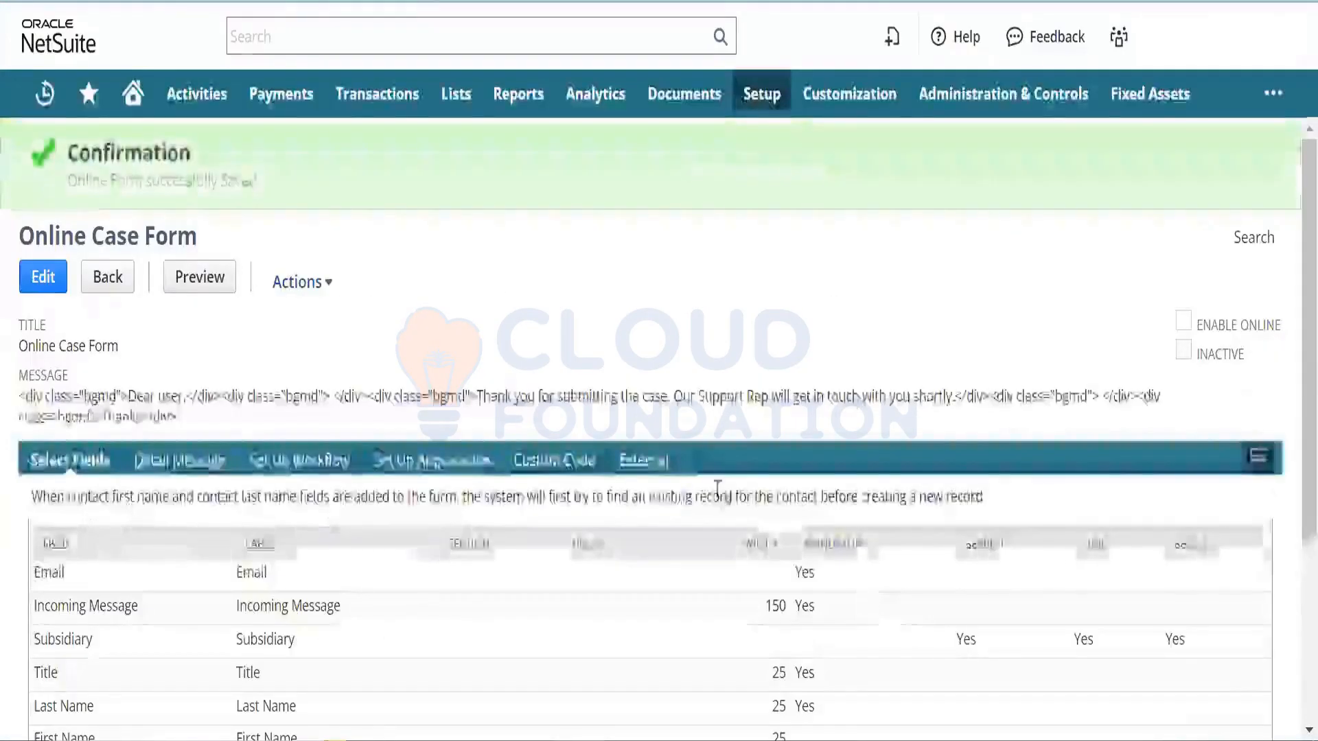
click(650, 474)
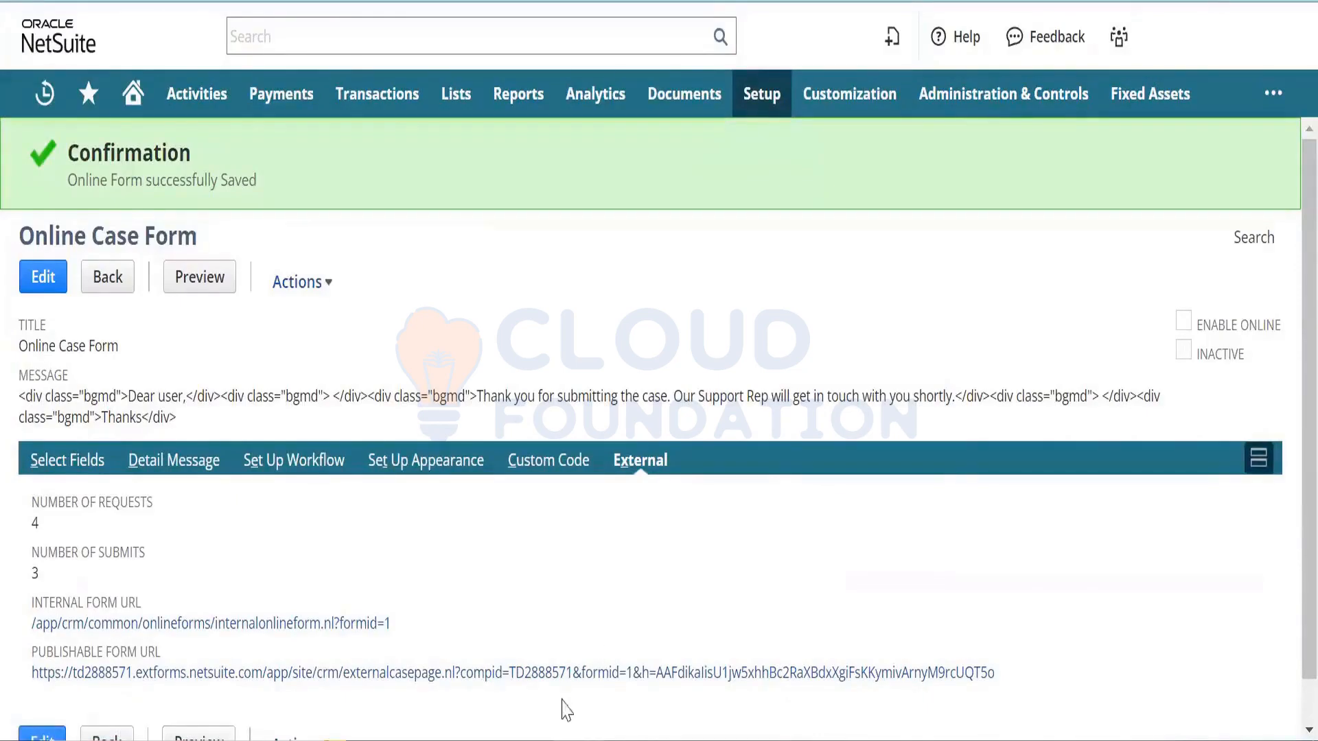
right_click(580, 674)
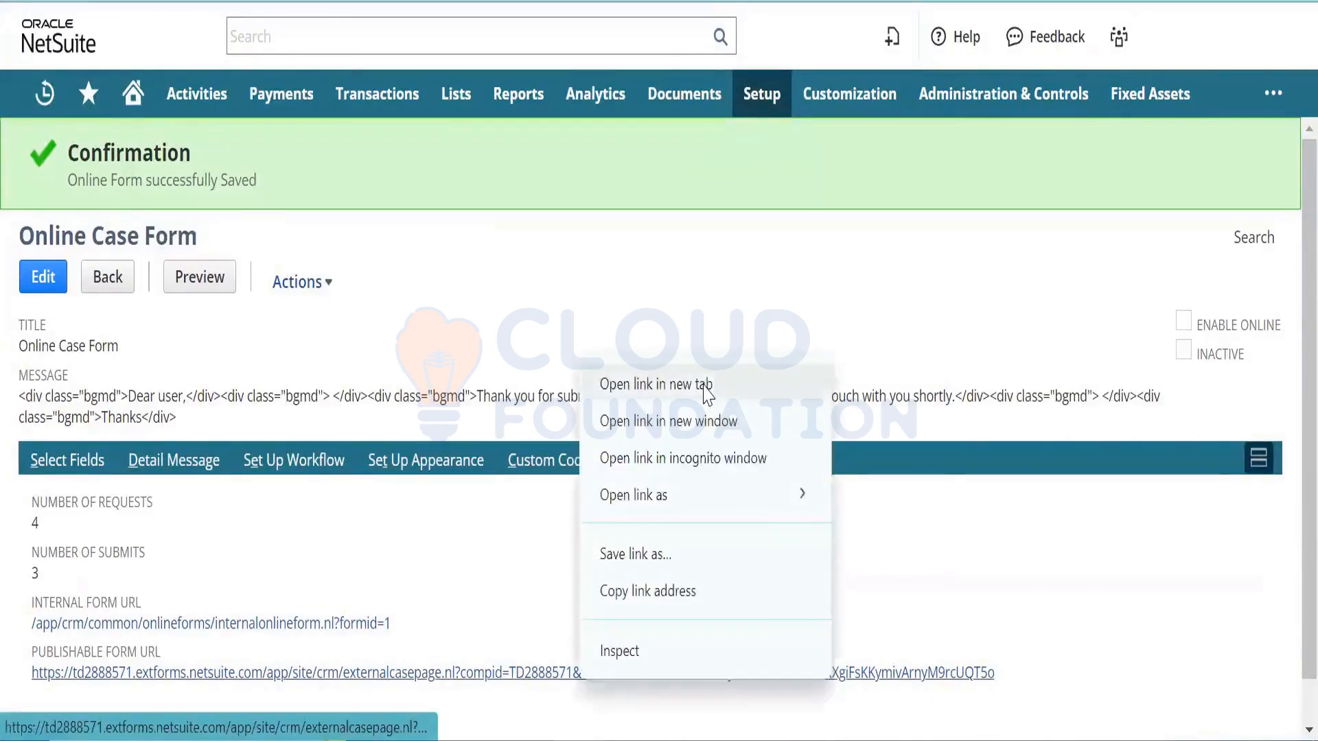
click(641, 381)
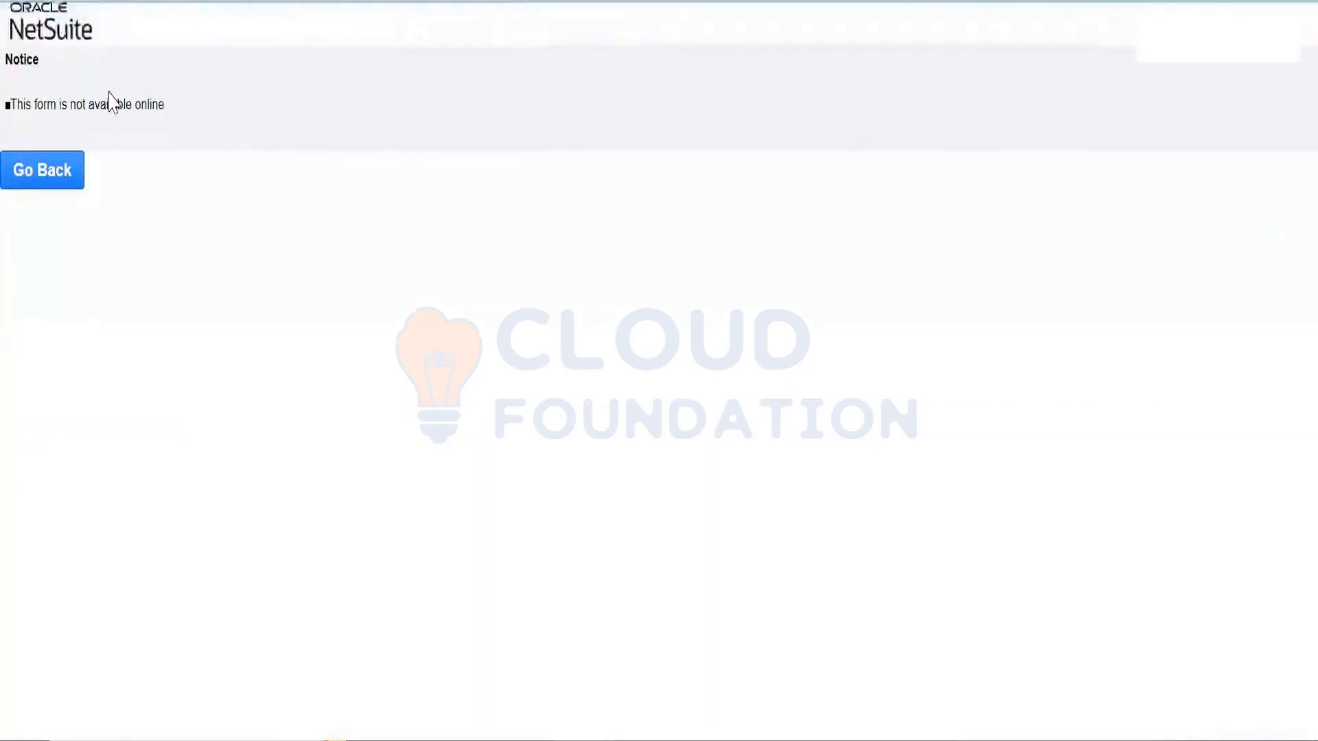
triple_click(114, 103)
click(115, 103)
triple_click(147, 103)
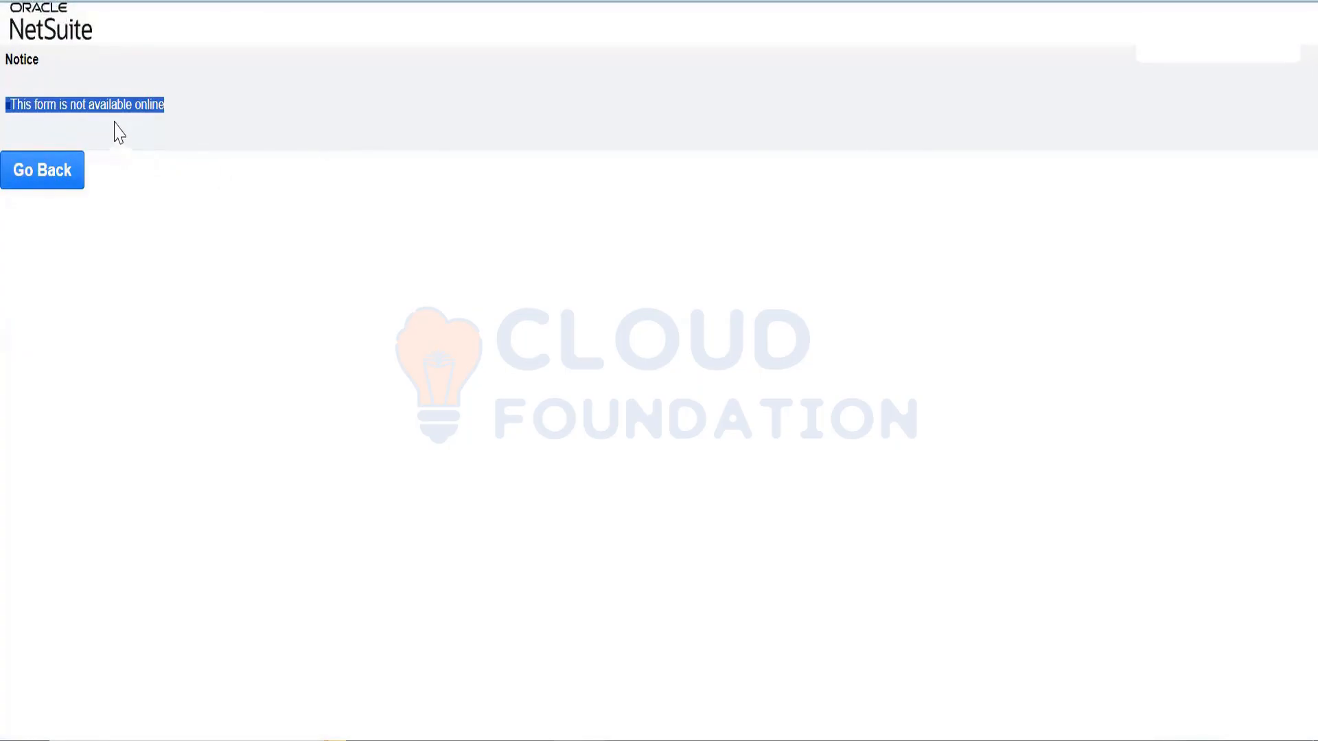
click(130, 105)
triple_click(130, 106)
key(ctrl+Tab)
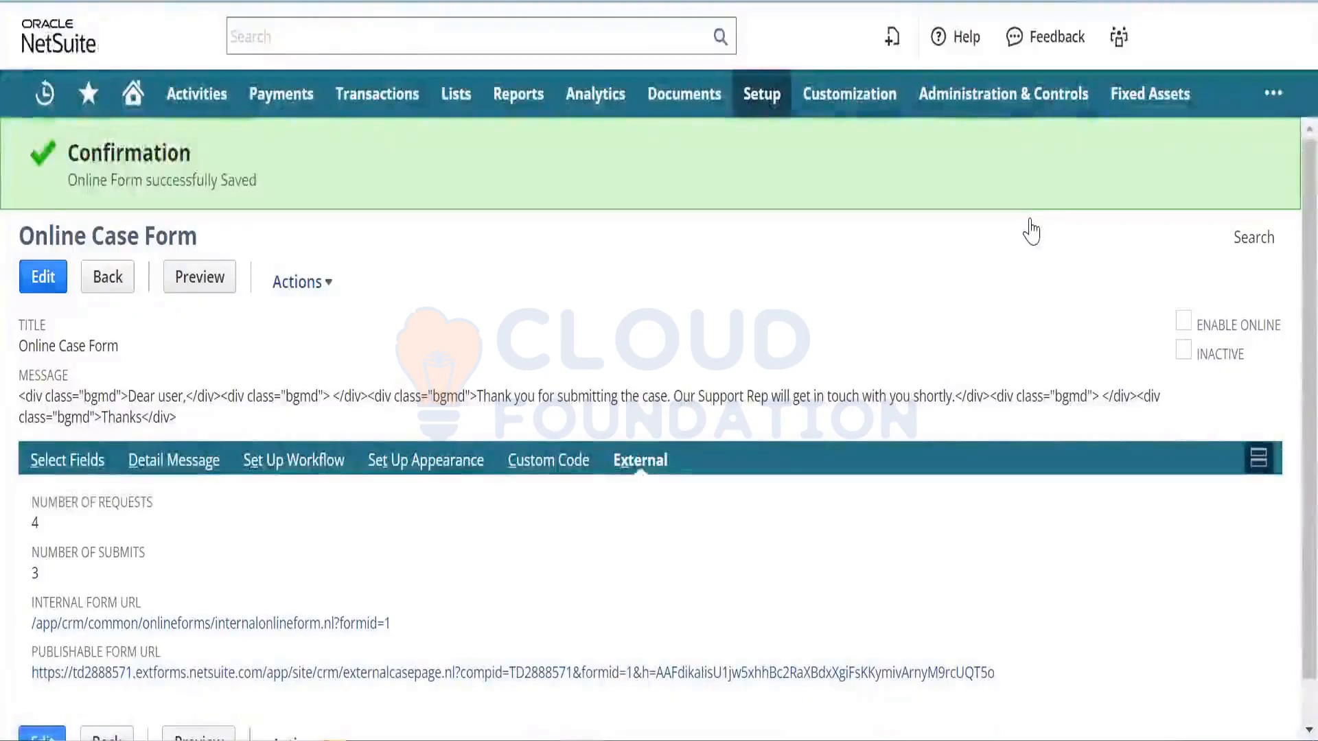
- Edit the Online Case Form and check Enable Online again
click(43, 276)
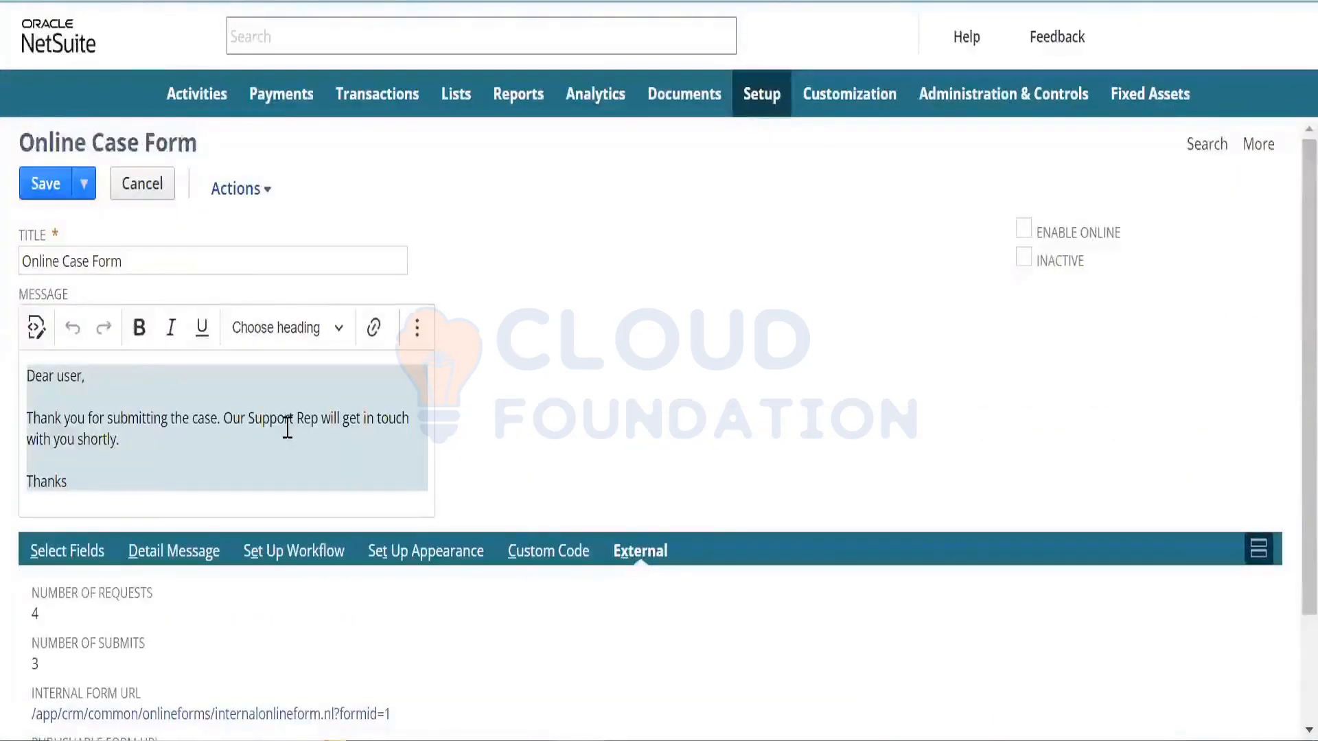
key(Tab)
key(space)
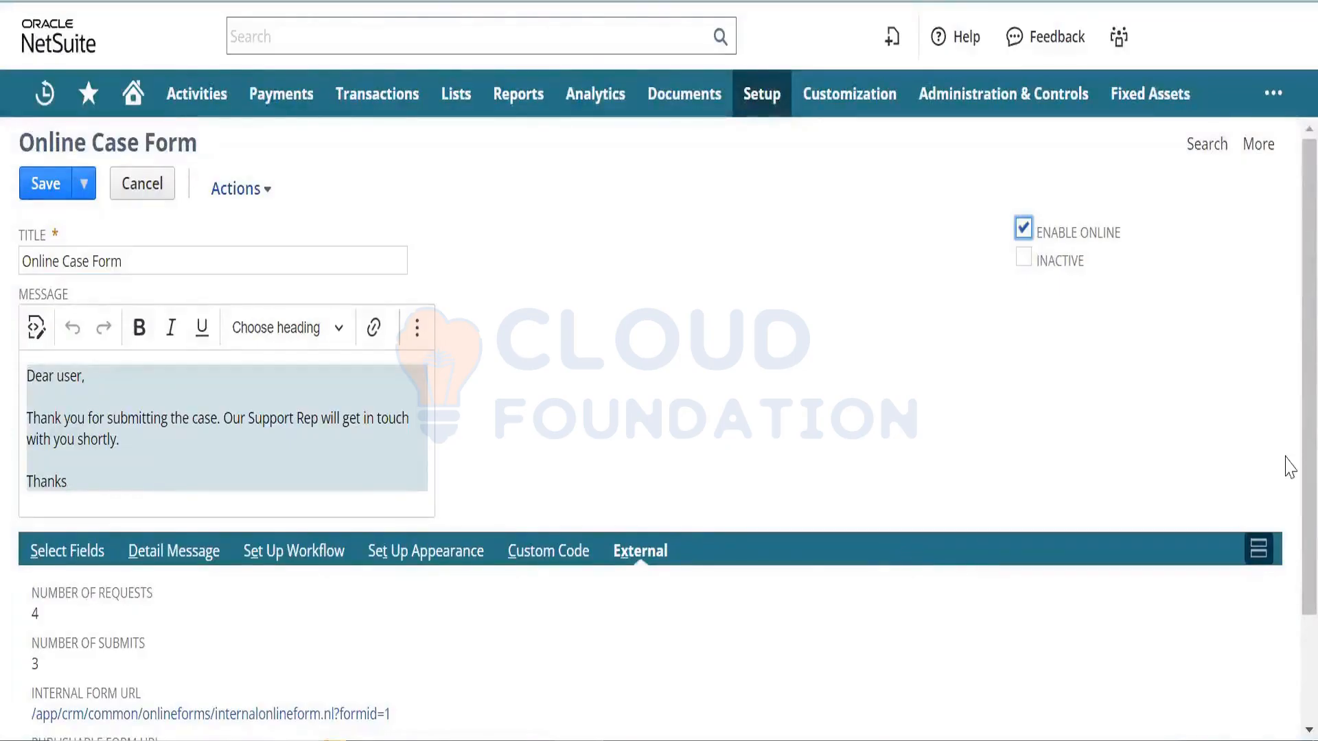
- Review the form's Detail Message, Select Fields and Set Up Appearance subtabs
scroll(732, 486, down, 2)
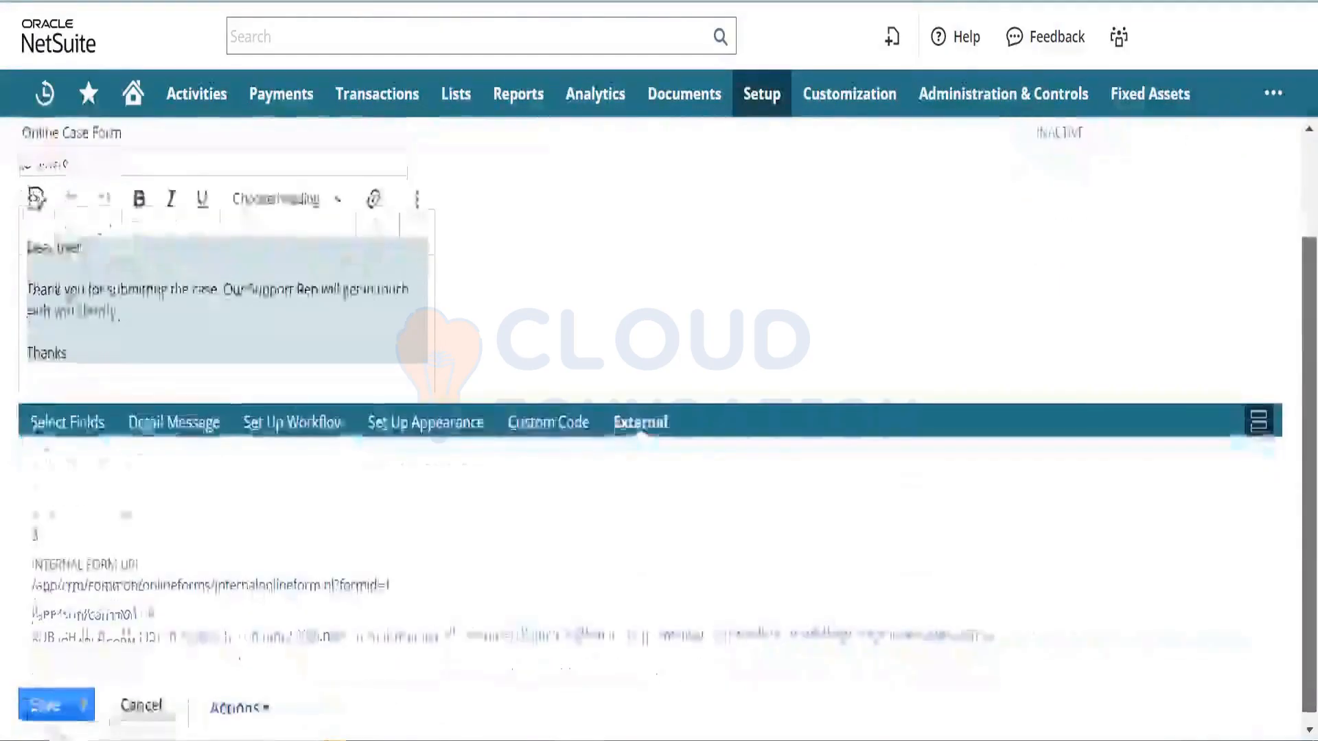
click(160, 425)
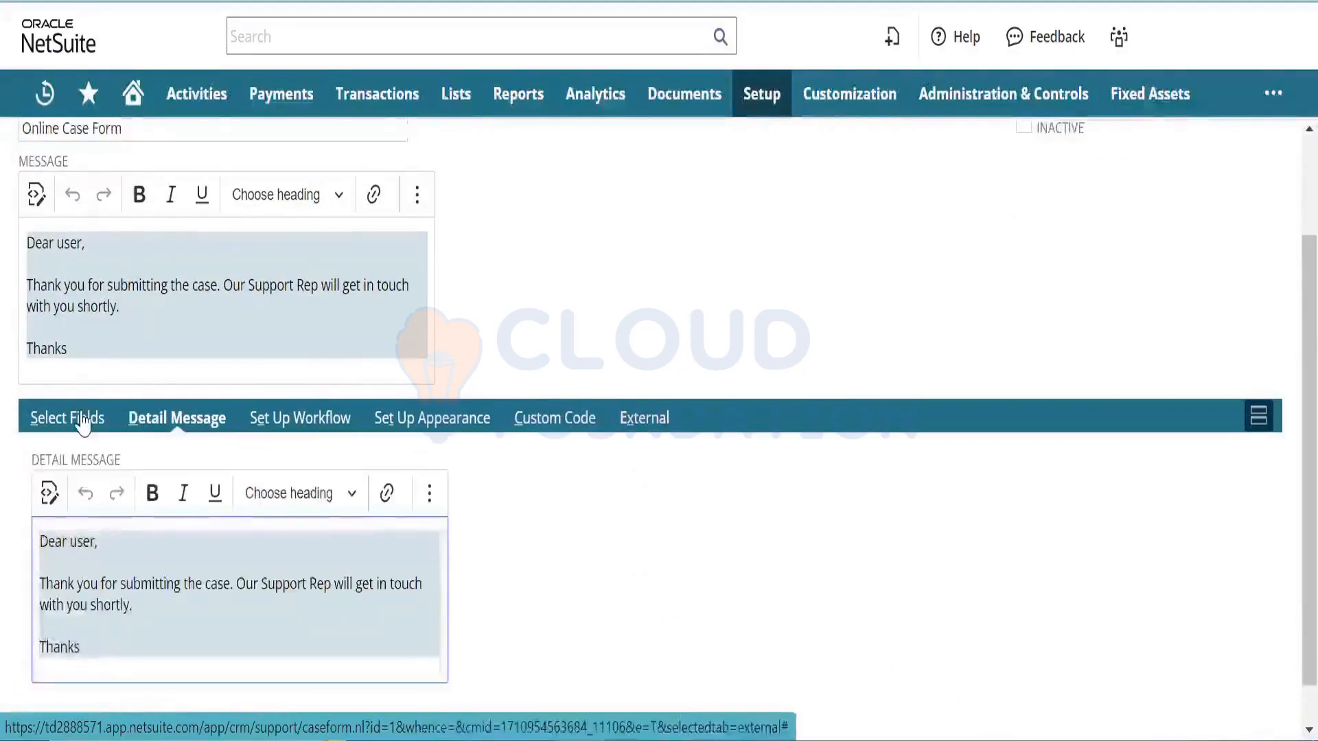
click(82, 415)
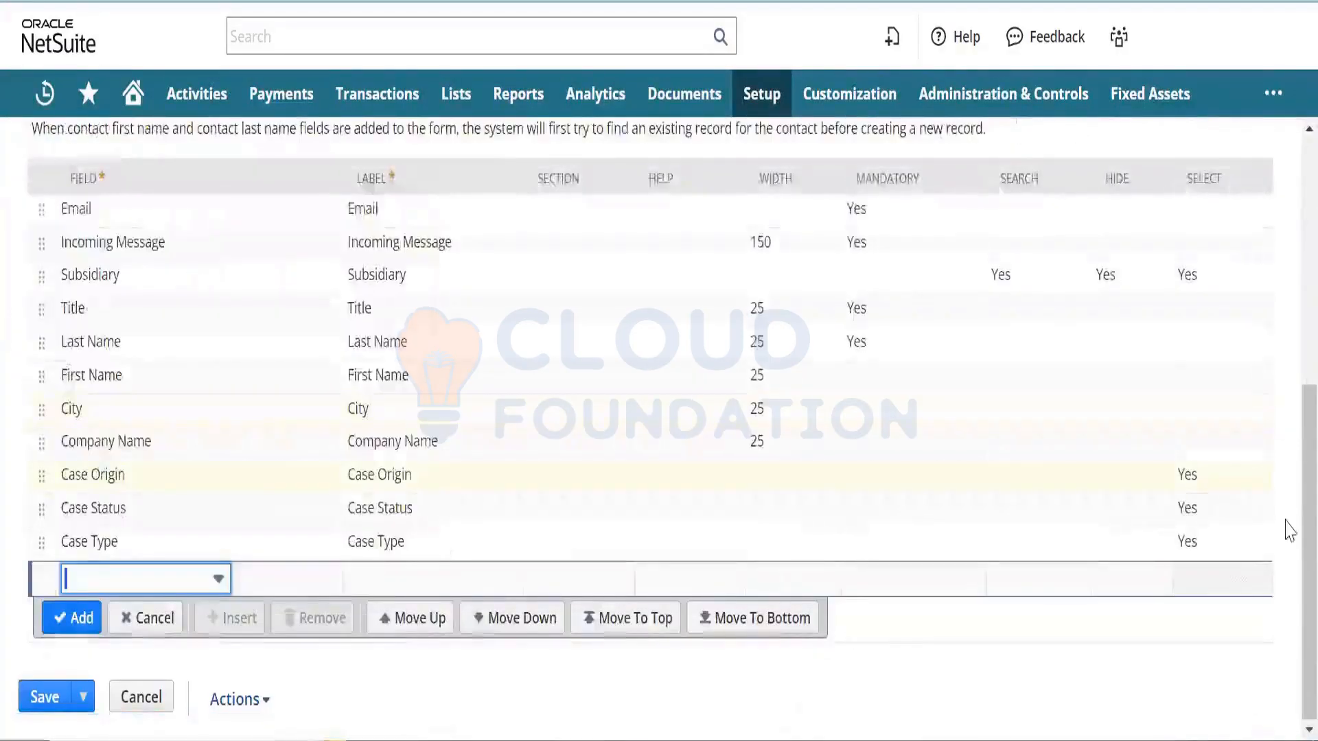
scroll(1285, 367, up, 4)
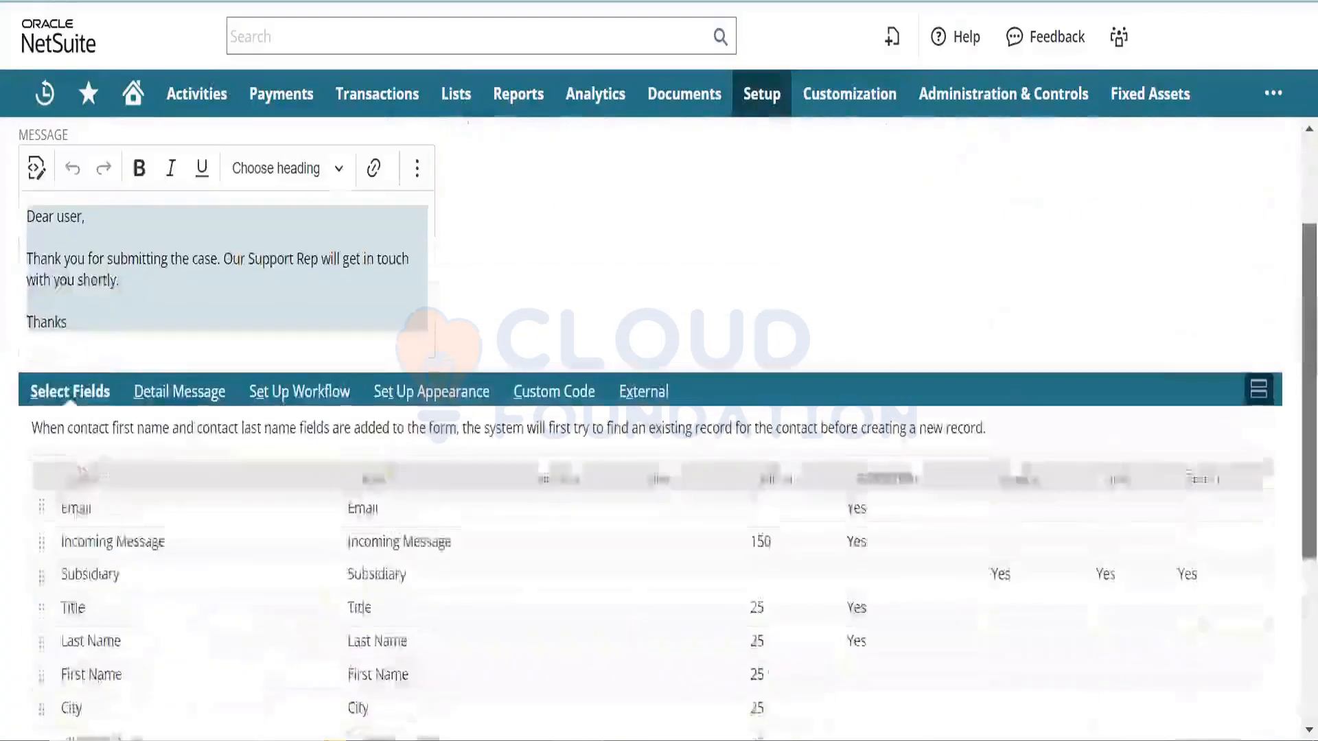
click(430, 398)
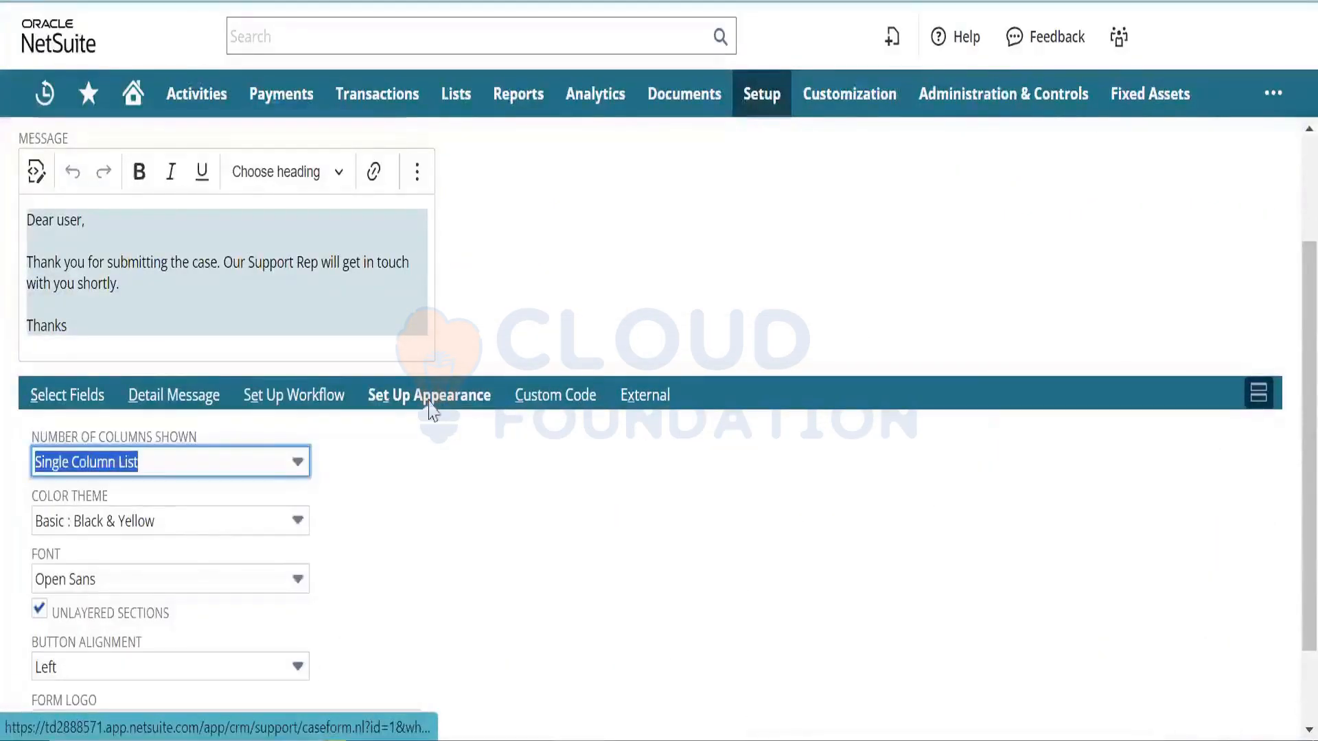
click(470, 534)
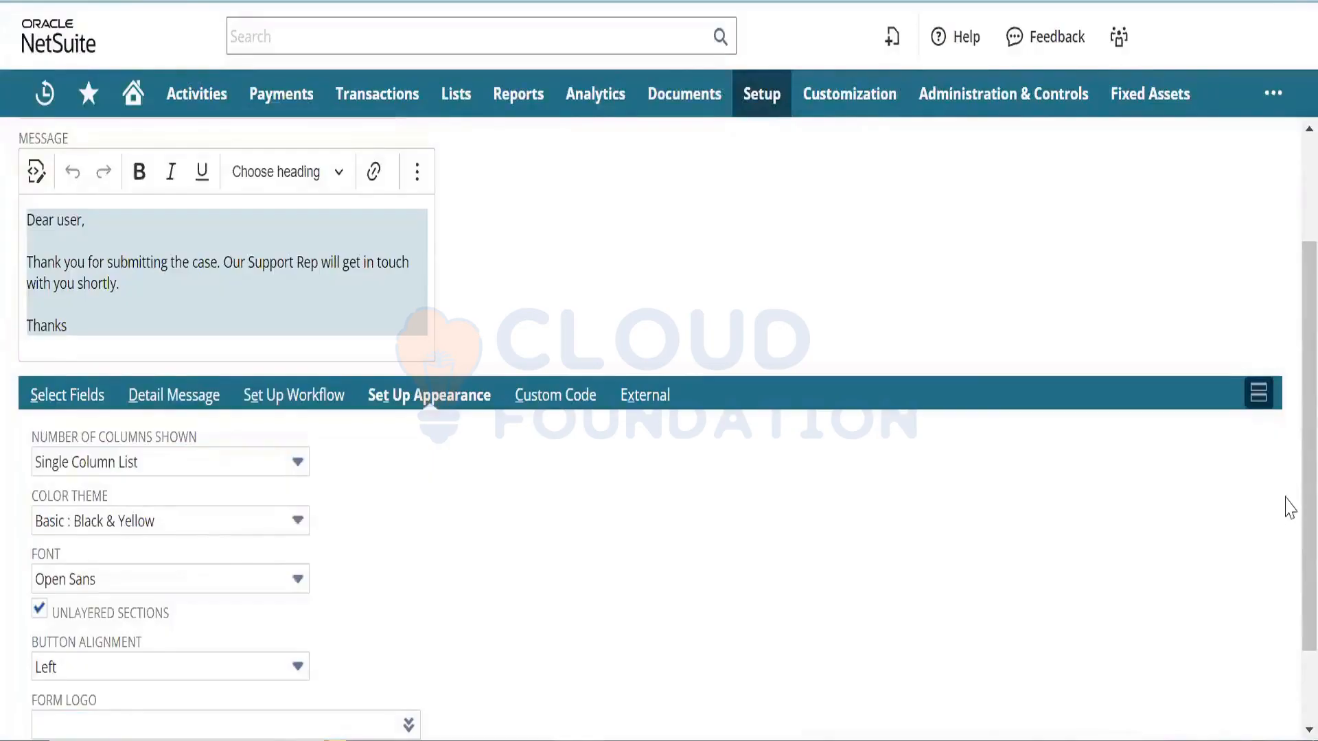
- Review the Custom Code subtab and the External stats showing 4 requests and 3 submits
scroll(1285, 494, down, 2)
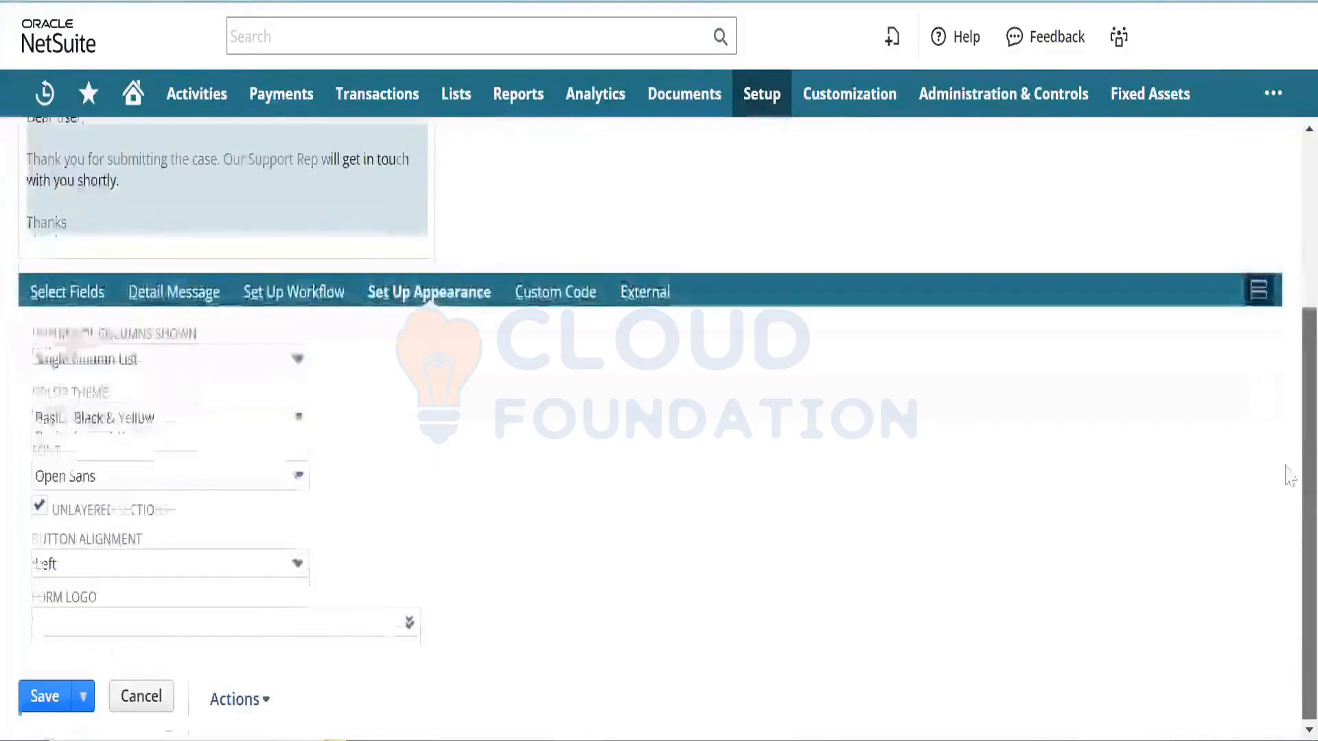
scroll(1285, 471, up, 3)
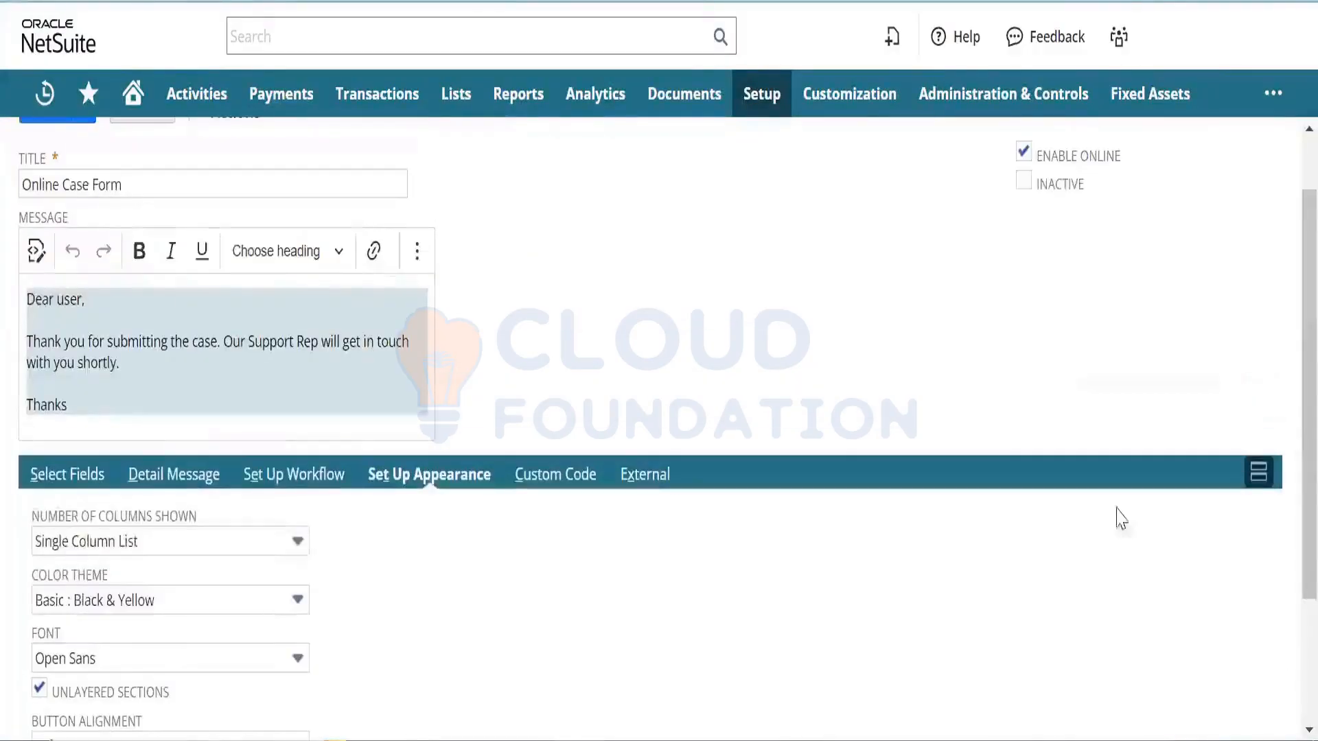
click(571, 484)
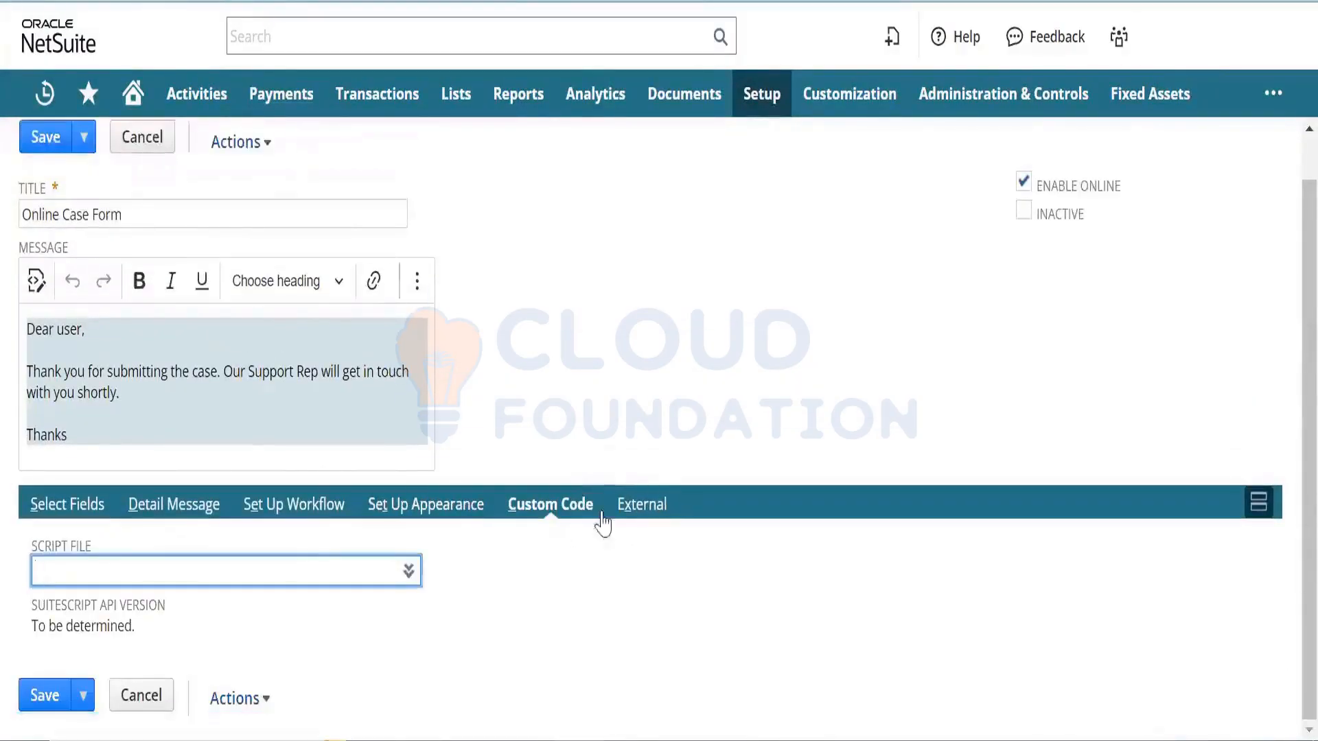
click(667, 510)
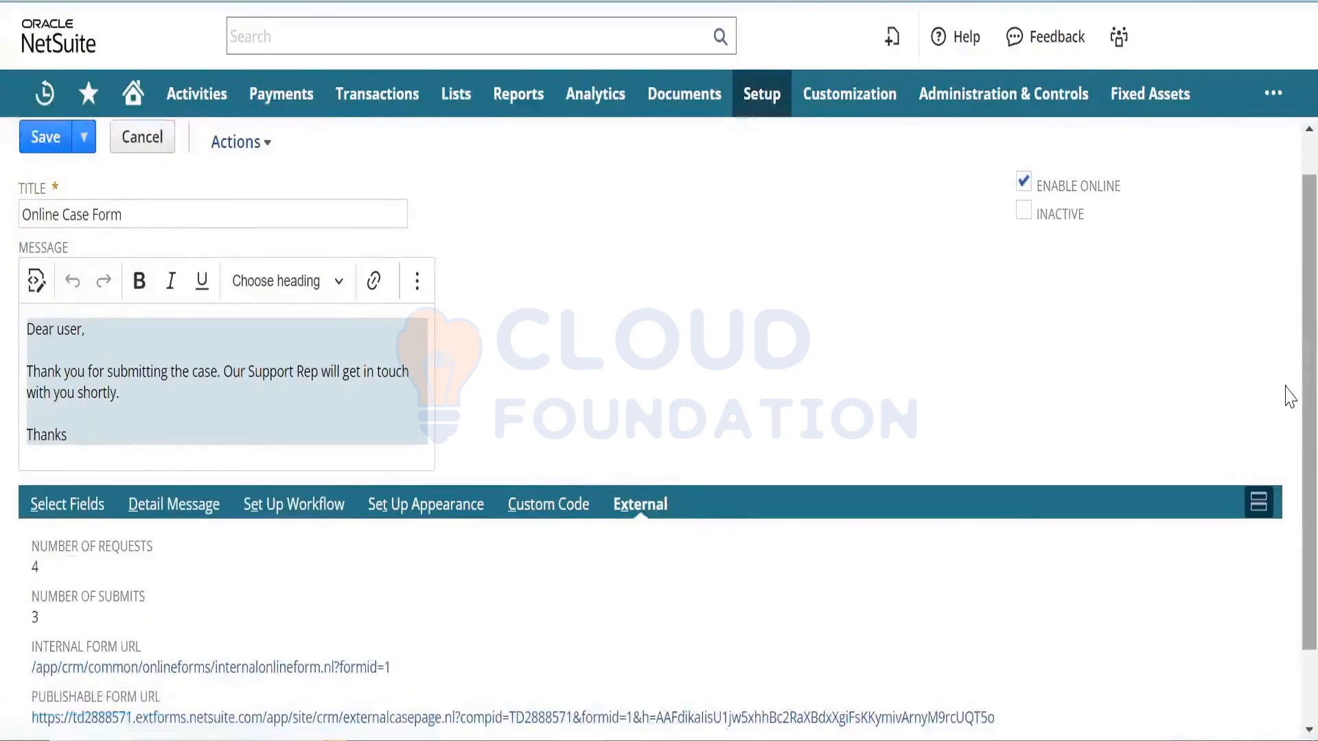
scroll(1288, 395, down, 1)
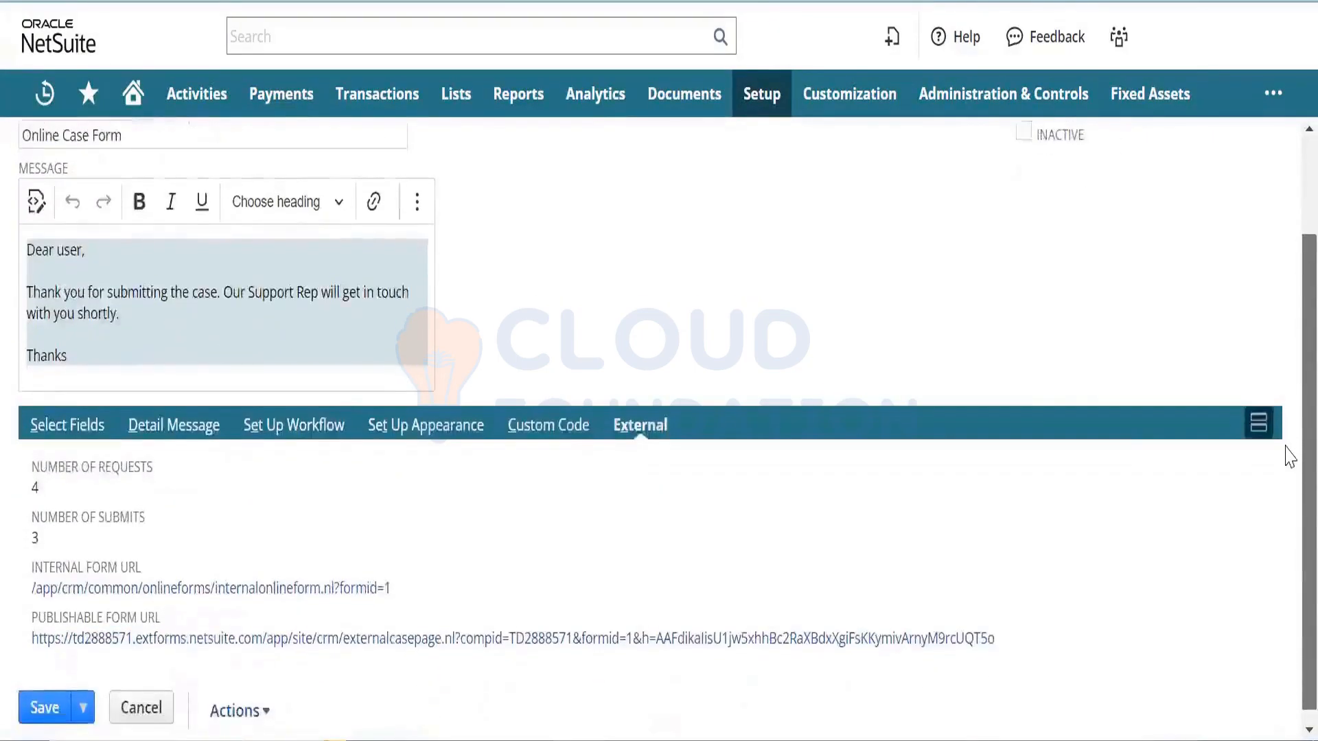
scroll(1287, 439, up, 2)
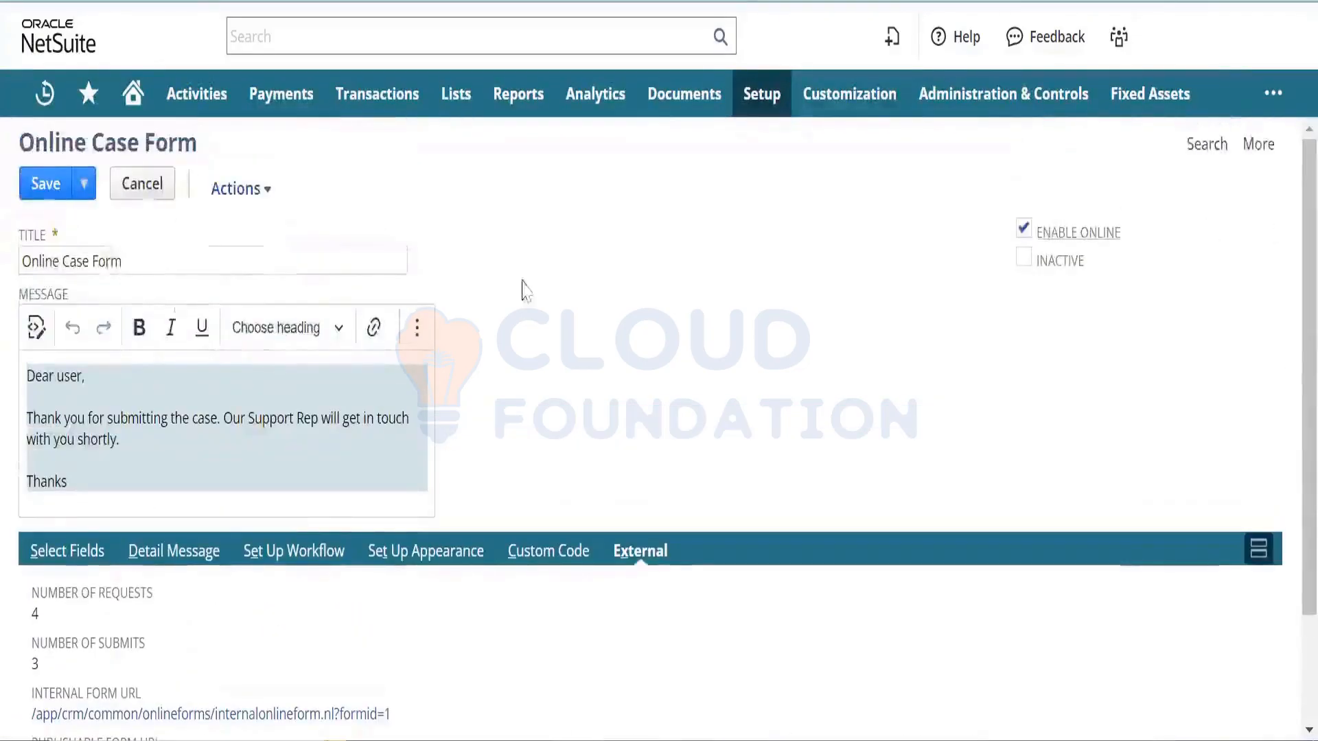